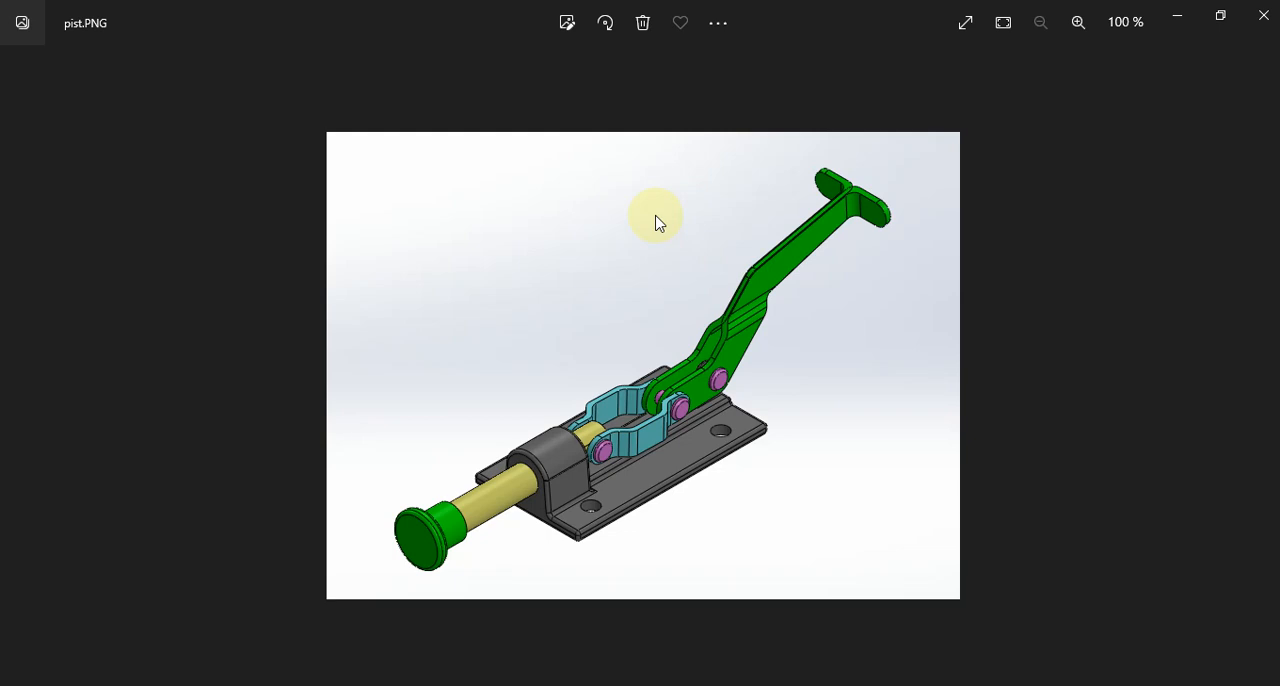
- Look through the reference images, switch to SOLIDWORKS and examine the toggle clamp assembly and its handle plates
{"action": "key", "text": "Right"}
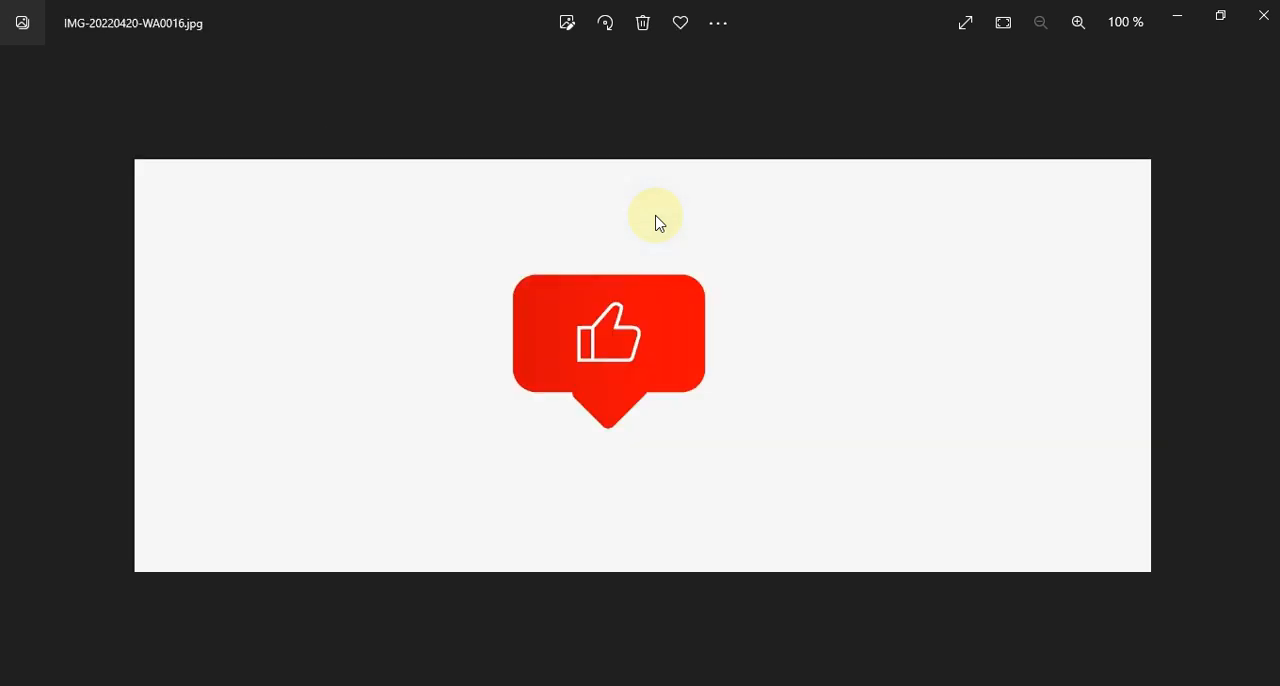
{"action": "key", "text": "Right"}
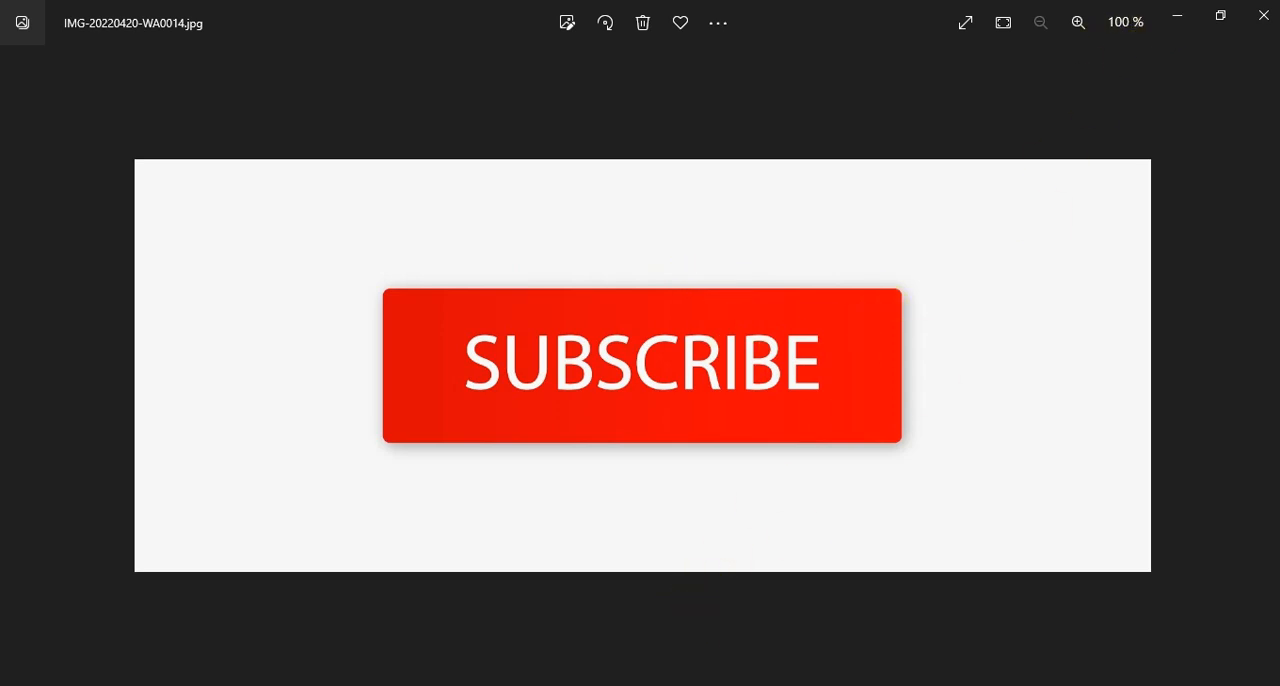
{"action": "key", "text": "alt+Tab"}
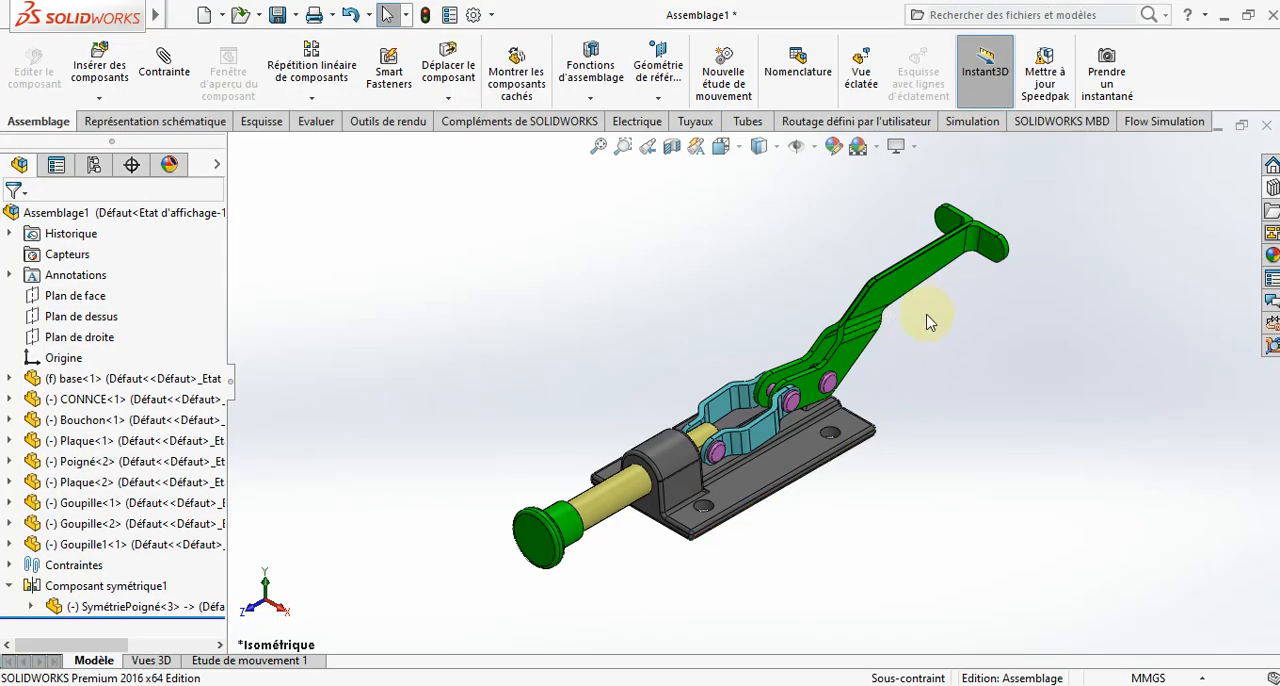
{"action": "scroll", "coordinate": [926, 322], "scroll_direction": "down", "scroll_amount": 3}
{"action": "scroll", "coordinate": [902, 352], "scroll_direction": "up", "scroll_amount": 2}
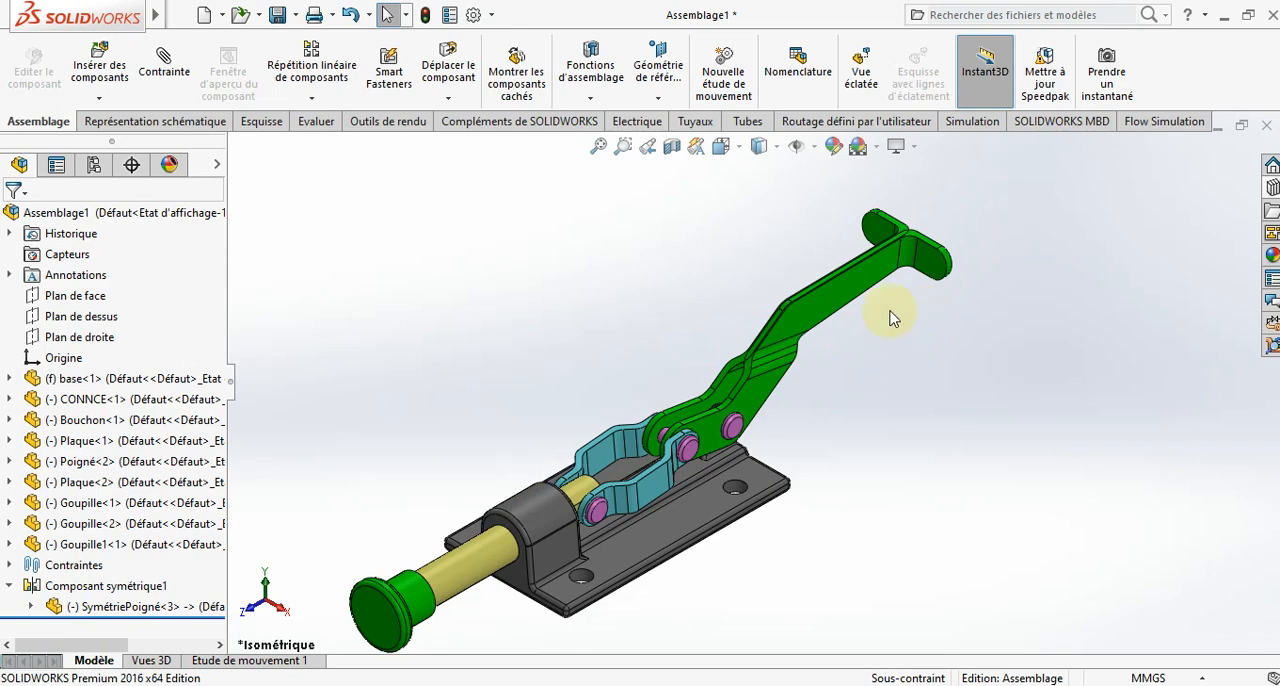
{"action": "left_click_drag", "start_coordinate": [868, 283], "coordinate": [903, 283]}
{"action": "key", "text": "Escape"}
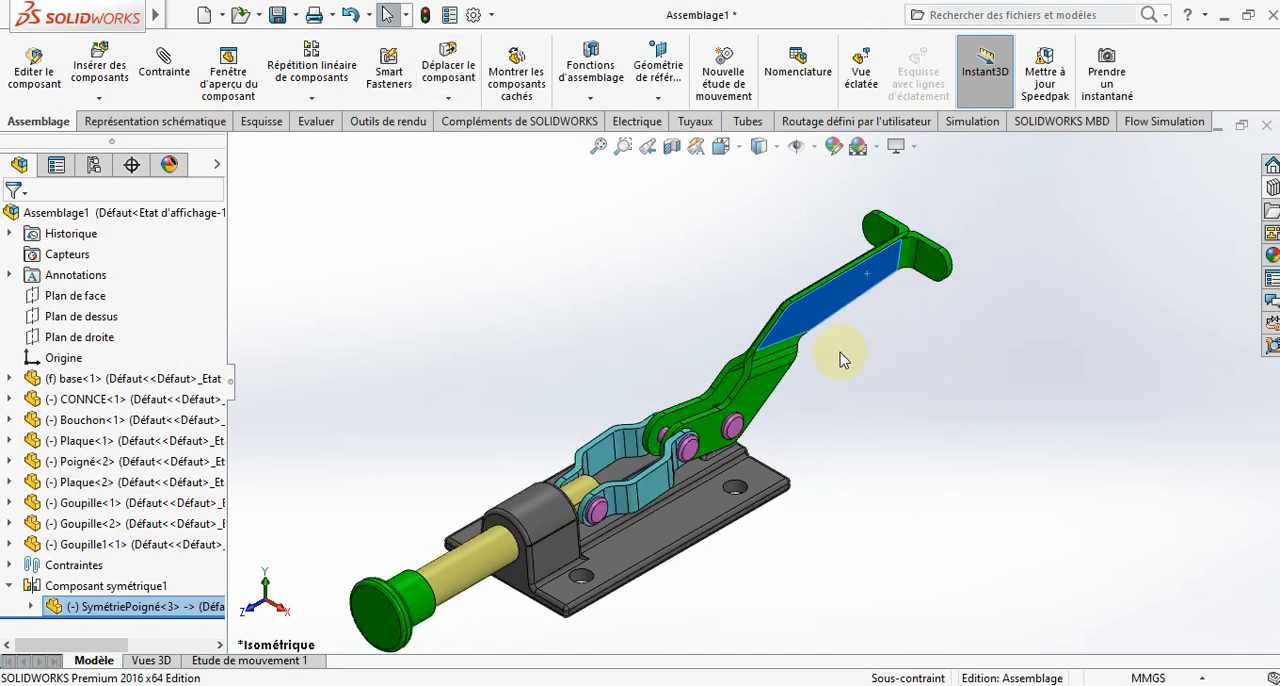
{"action": "left_click", "coordinate": [763, 400]}
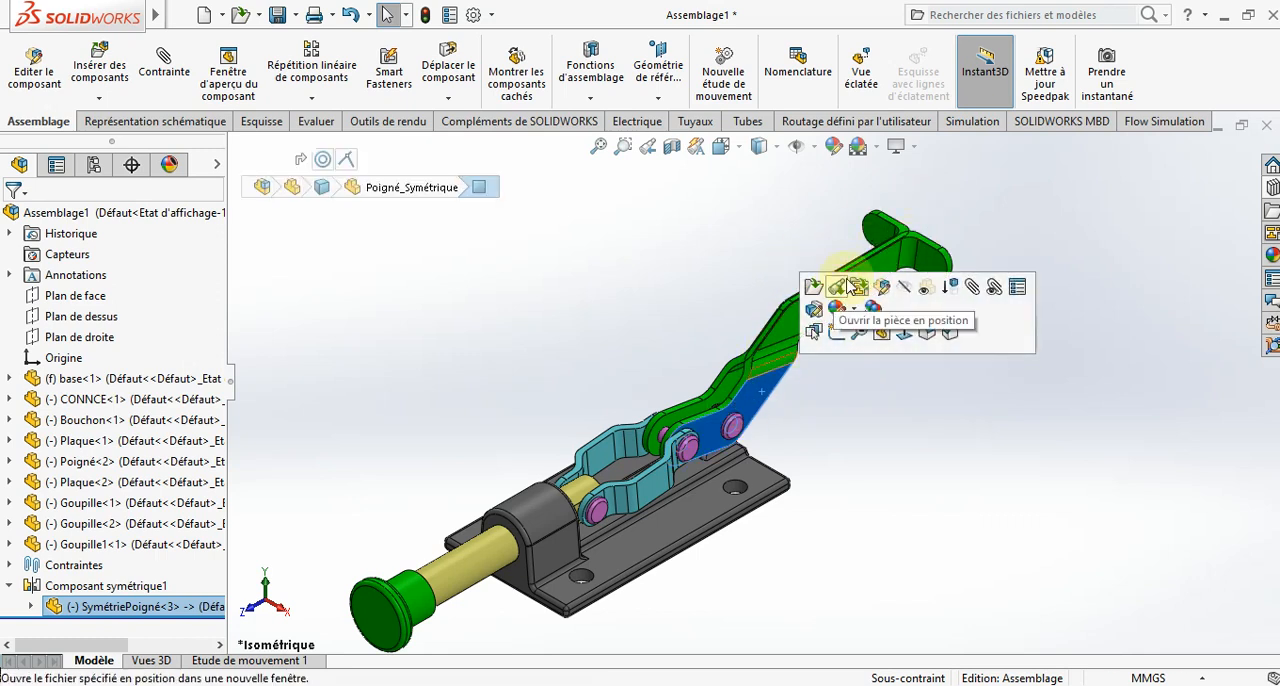
{"action": "left_click", "coordinate": [922, 437]}
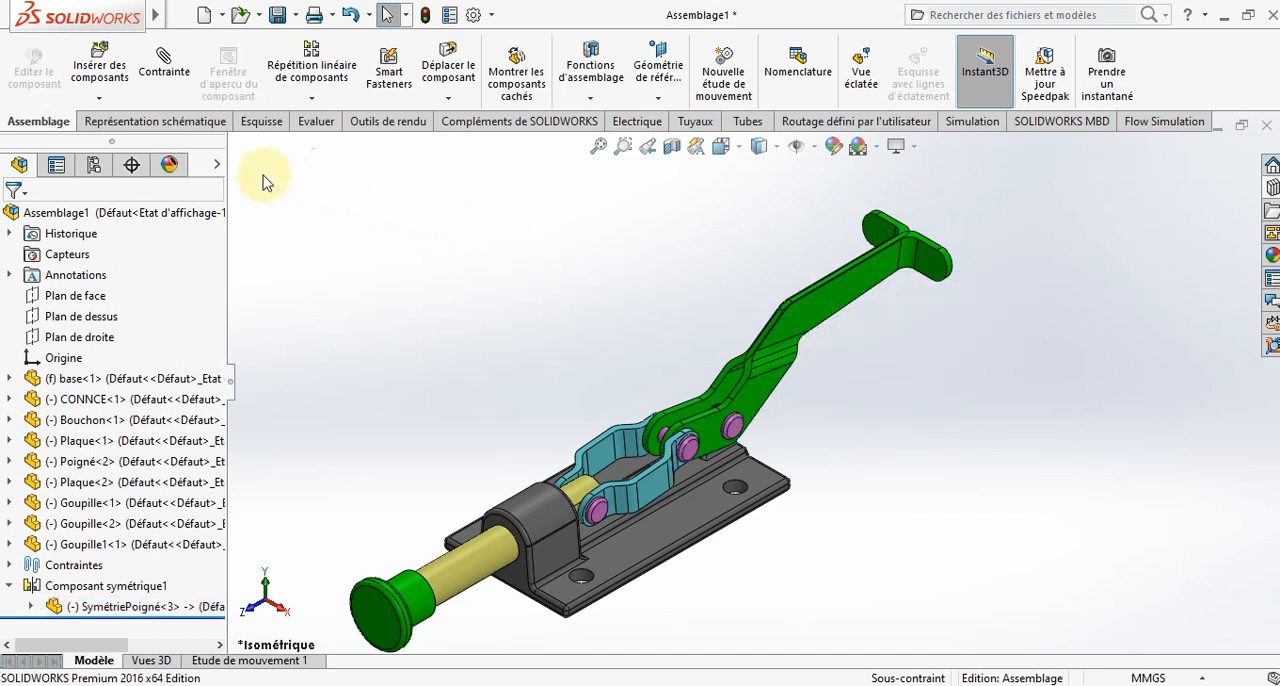
- Create a new part document and start a sketch on the front plane (Plan de face)
{"action": "left_click", "coordinate": [203, 16]}
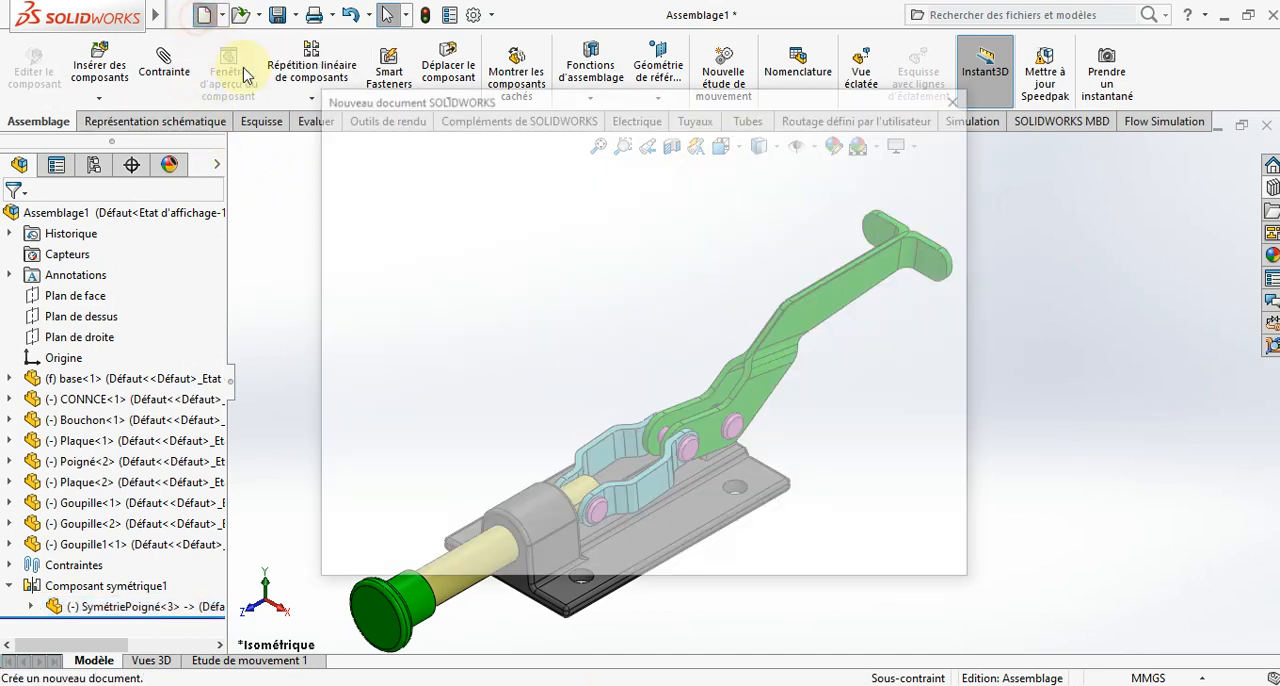
{"action": "left_click", "coordinate": [713, 542]}
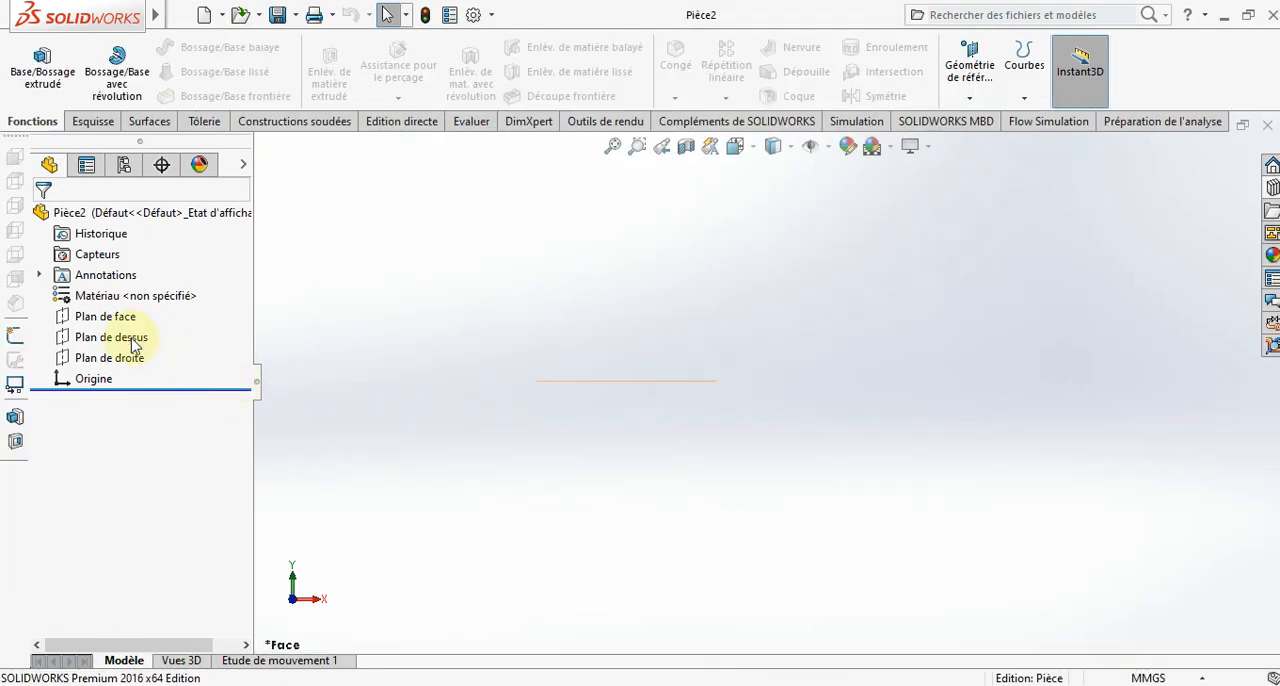
{"action": "left_click", "coordinate": [127, 318]}
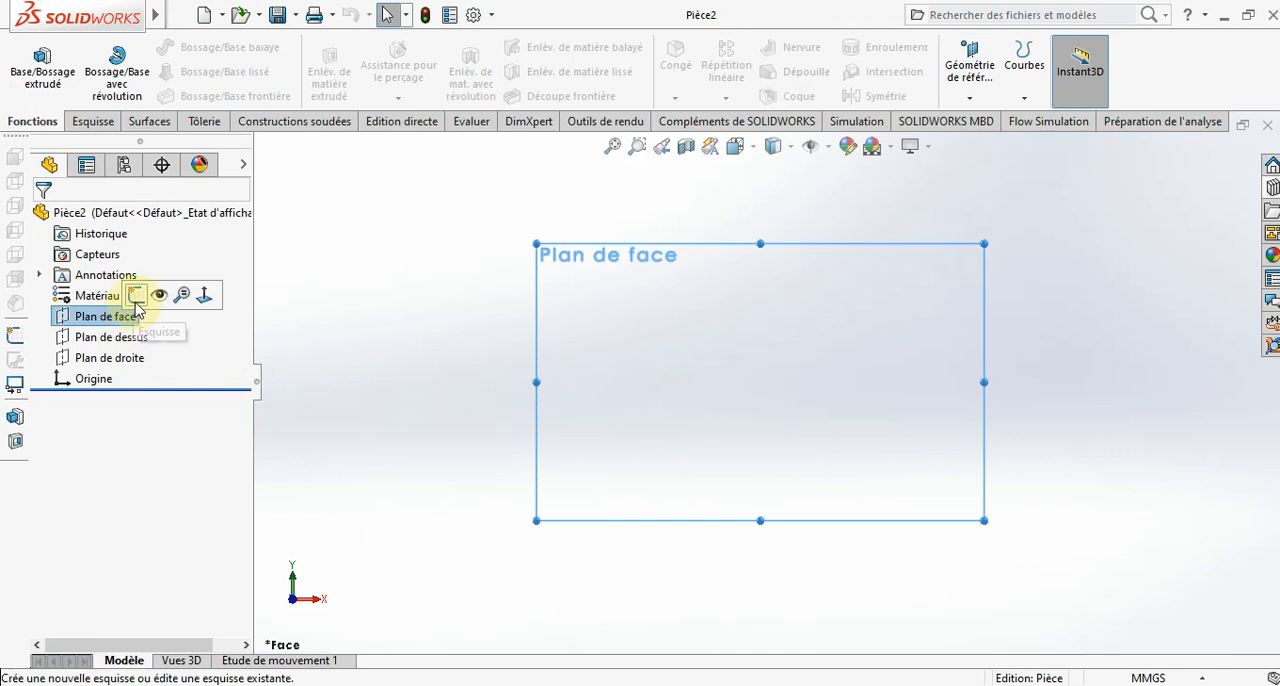
{"action": "left_click", "coordinate": [126, 293]}
- Draw a horizontal line about 128 mm long passing through the origin
{"action": "left_click", "coordinate": [137, 47]}
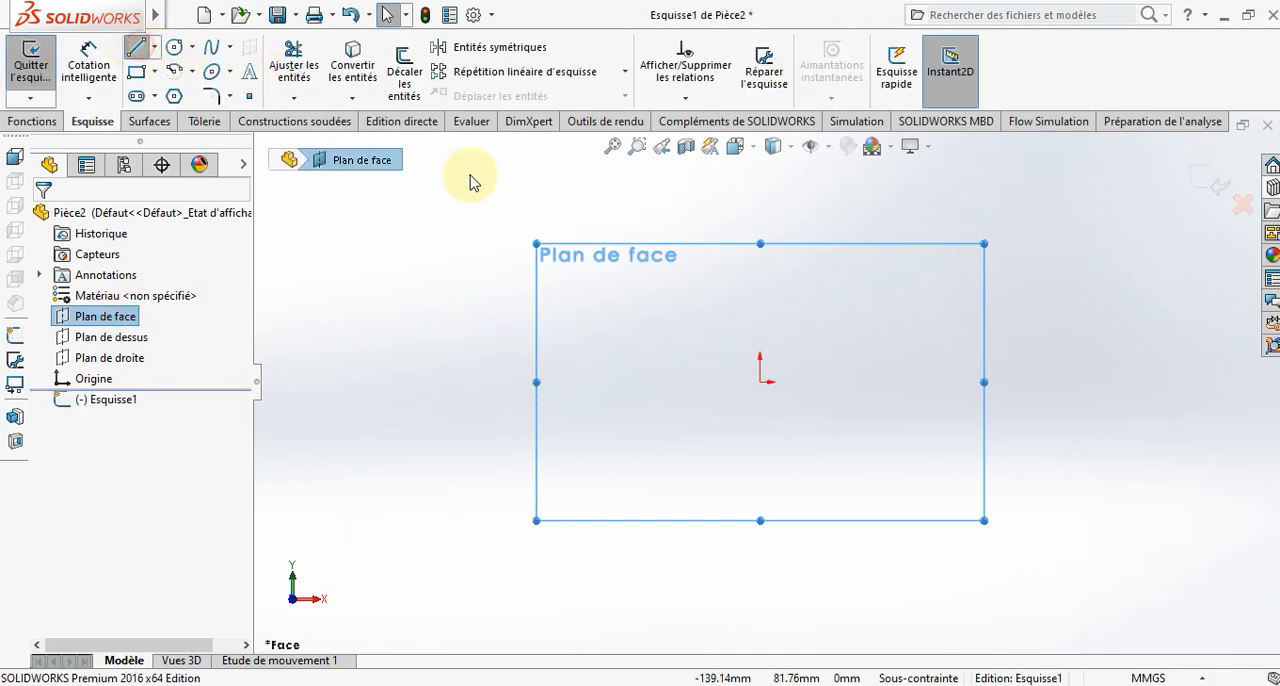
{"action": "left_click", "coordinate": [610, 381]}
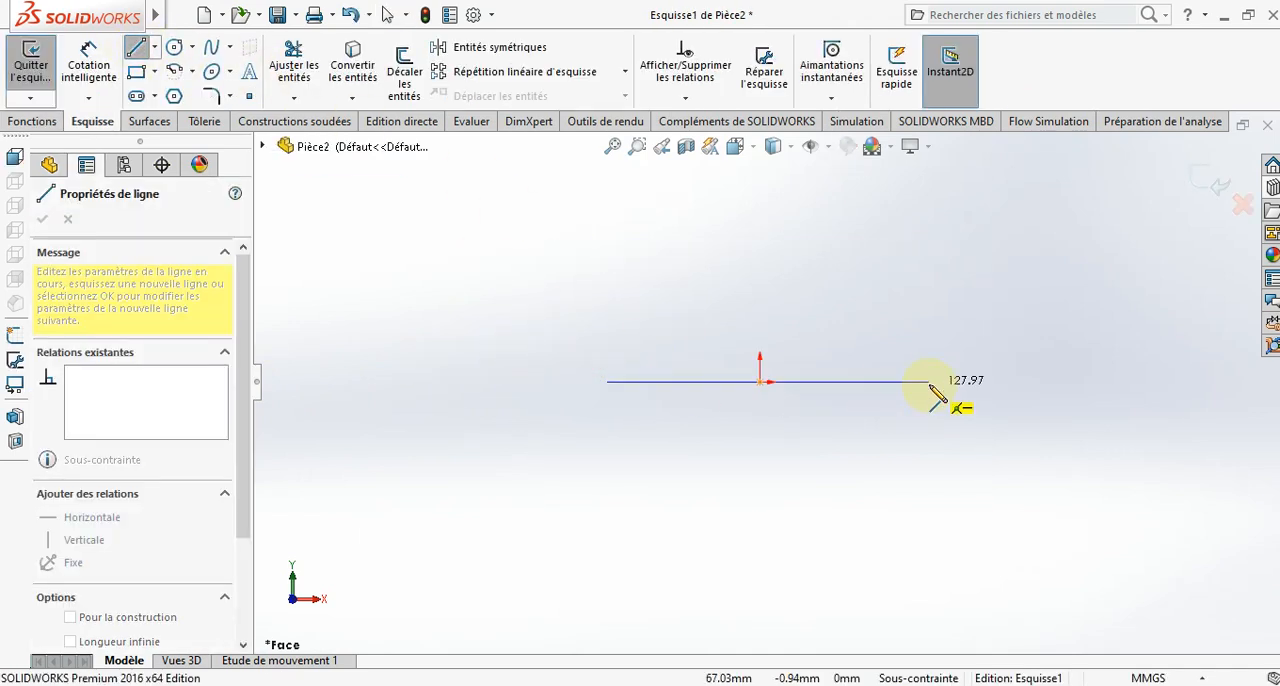
{"action": "left_click", "coordinate": [930, 382]}
{"action": "key", "text": "Escape"}
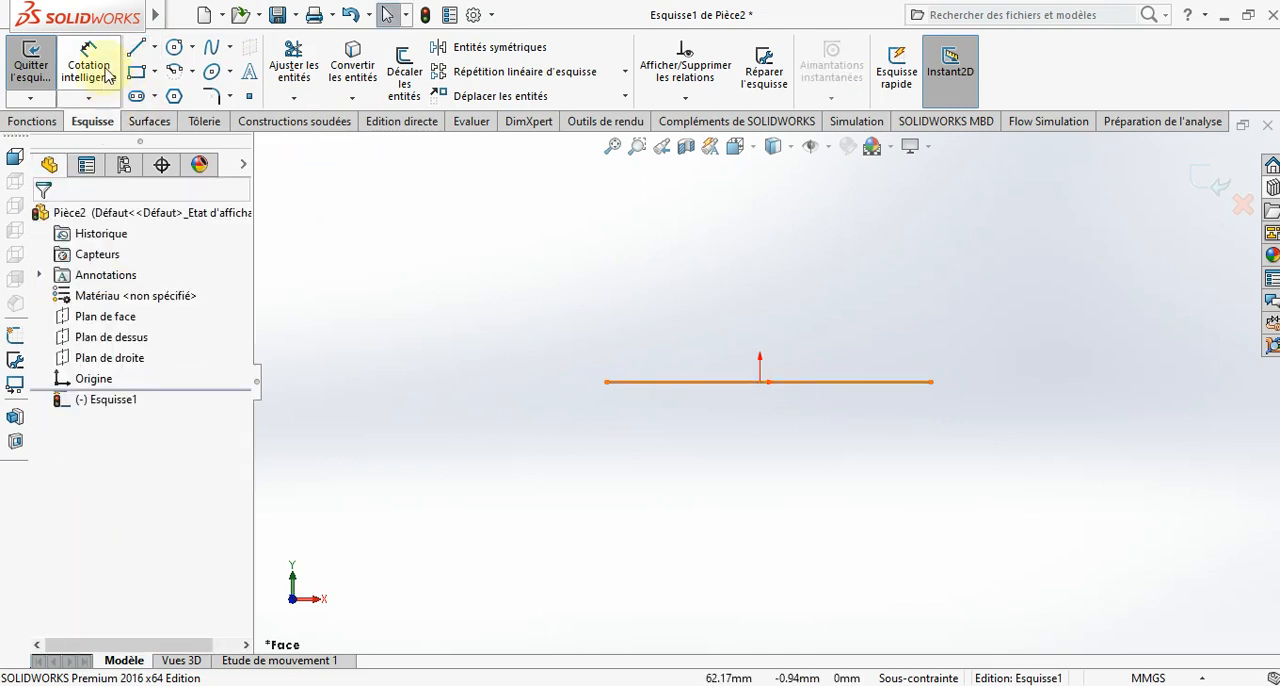
- Dimension the horizontal line's length to 120 mm
{"action": "left_click", "coordinate": [108, 75]}
{"action": "left_click", "coordinate": [816, 404]}
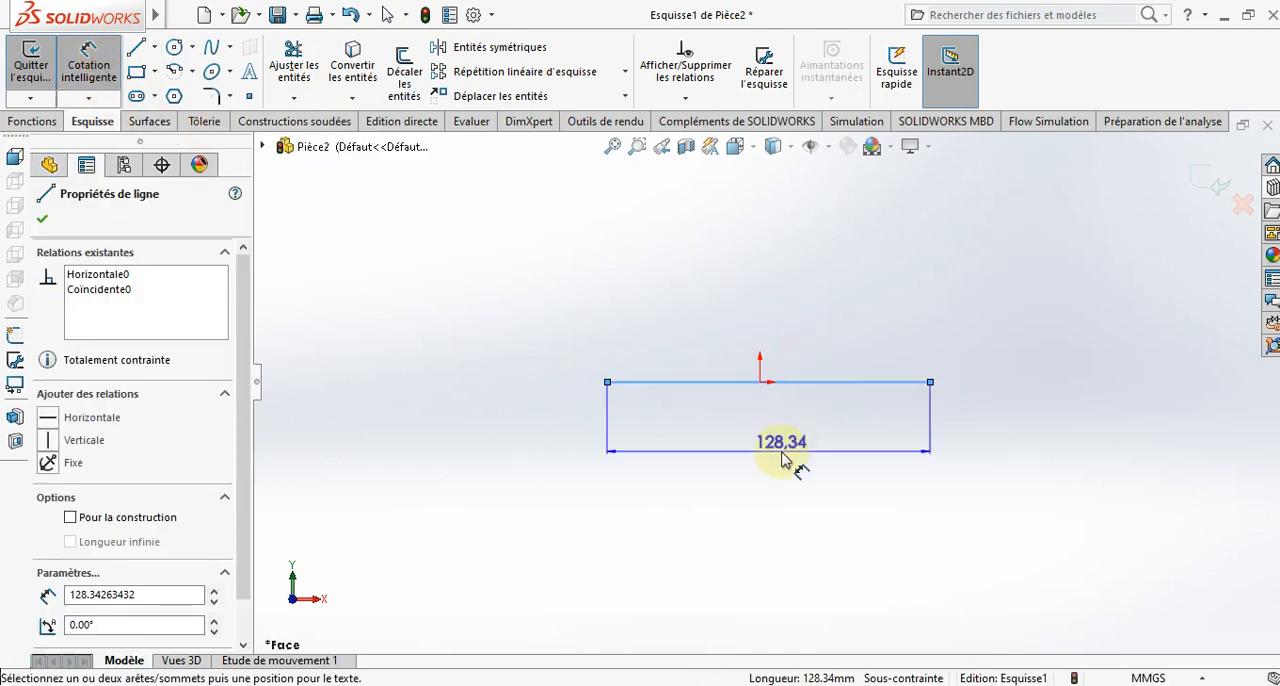
{"action": "left_click", "coordinate": [789, 455]}
{"action": "type", "text": "12"}
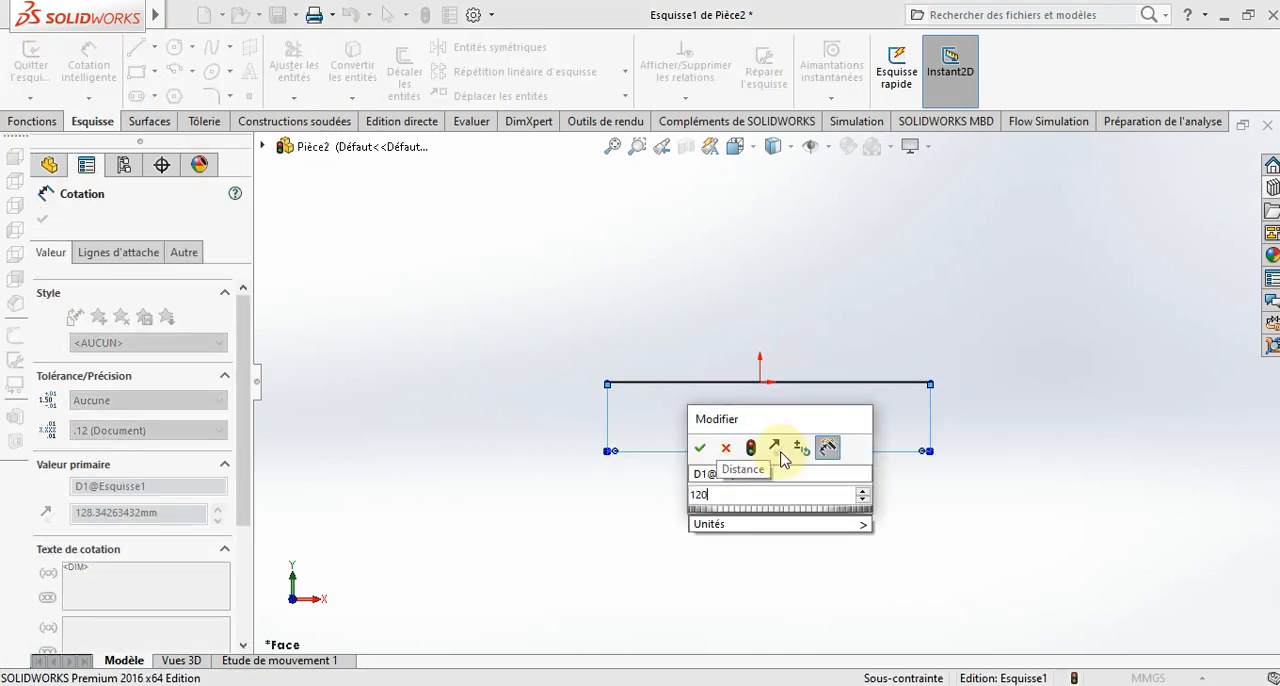
{"action": "type", "text": "0"}
{"action": "key", "text": "Return"}
- Draw a closed stepped profile above the base line, with vertical ends about 10.7 mm high and a raised middle about 33 mm wide
{"action": "left_click", "coordinate": [137, 47]}
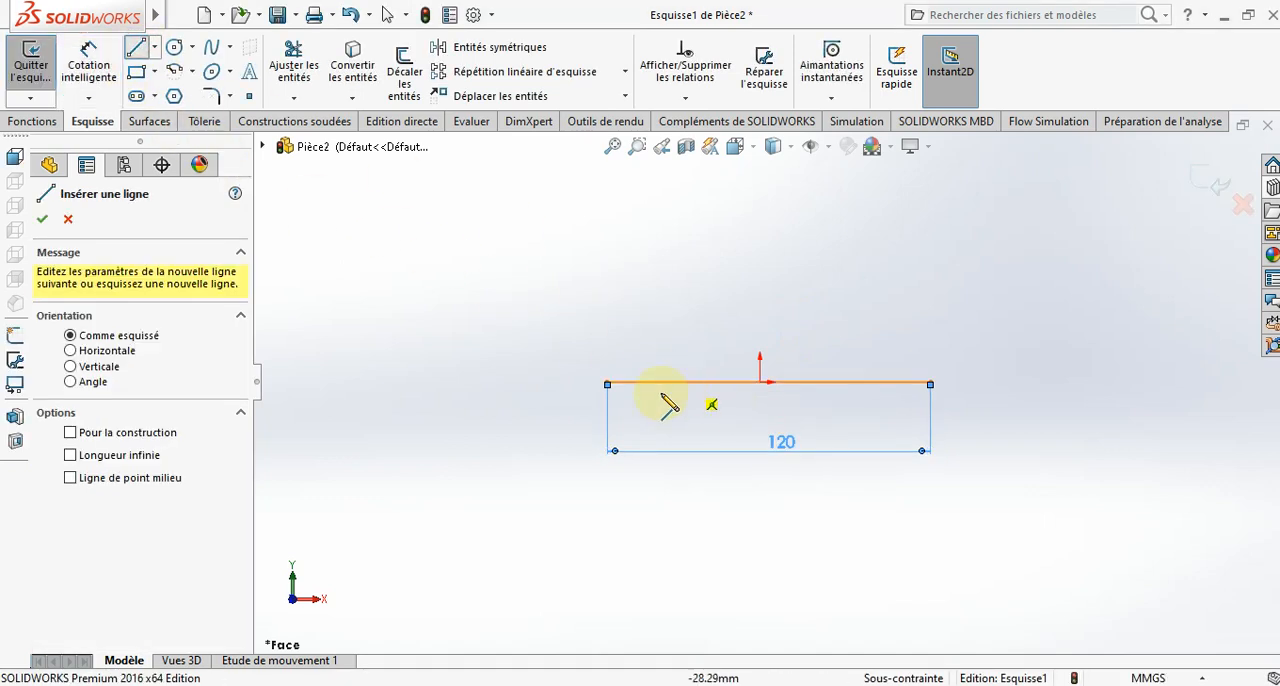
{"action": "left_click", "coordinate": [607, 383]}
{"action": "left_click", "coordinate": [607, 353]}
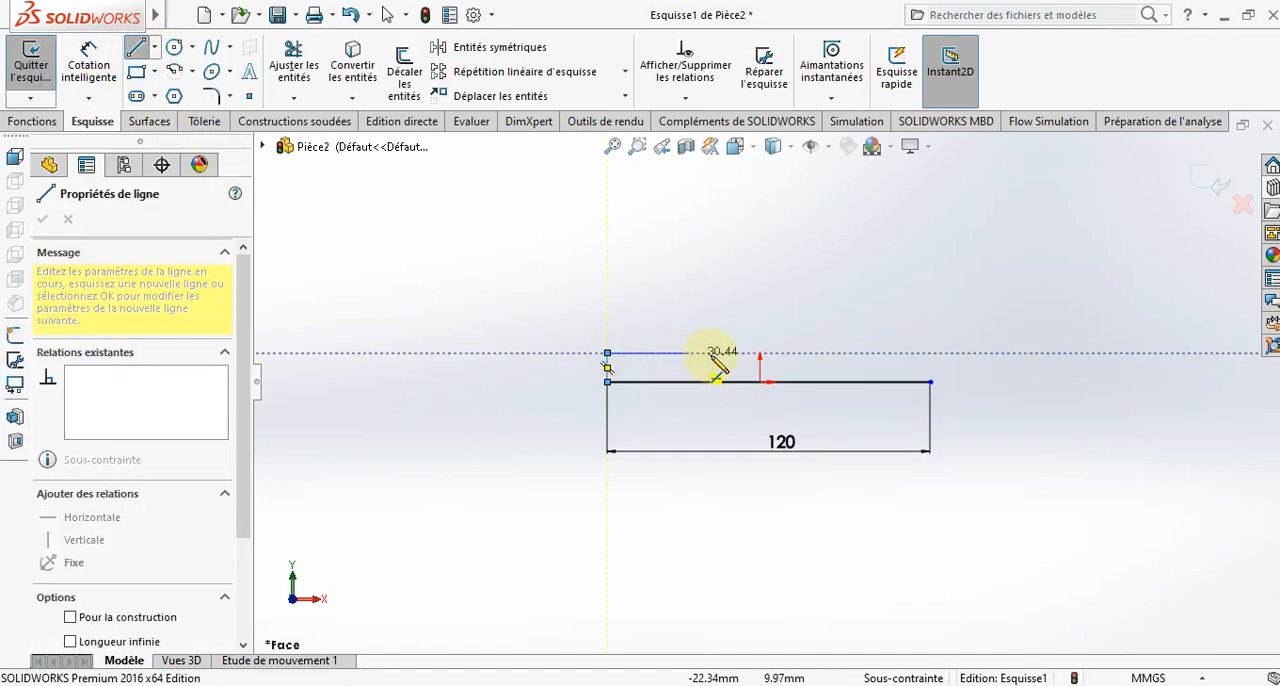
{"action": "left_click", "coordinate": [714, 353]}
{"action": "left_click", "coordinate": [714, 326]}
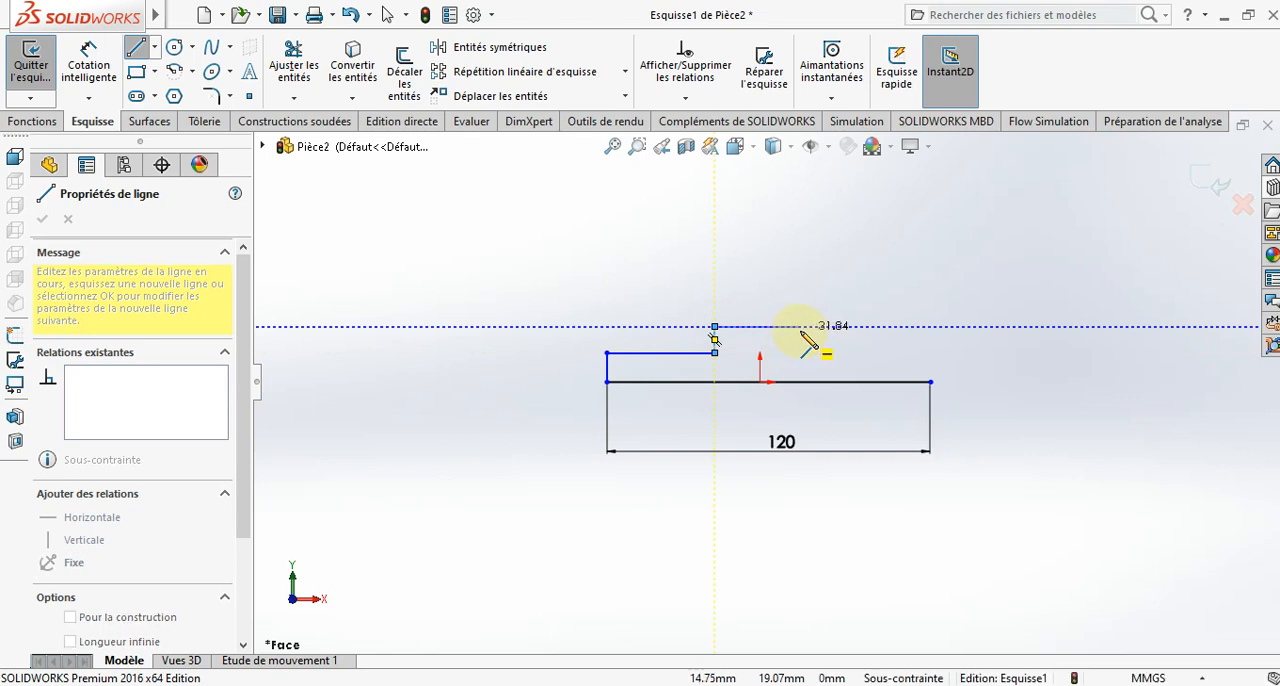
{"action": "left_click", "coordinate": [803, 326]}
{"action": "left_click", "coordinate": [803, 353]}
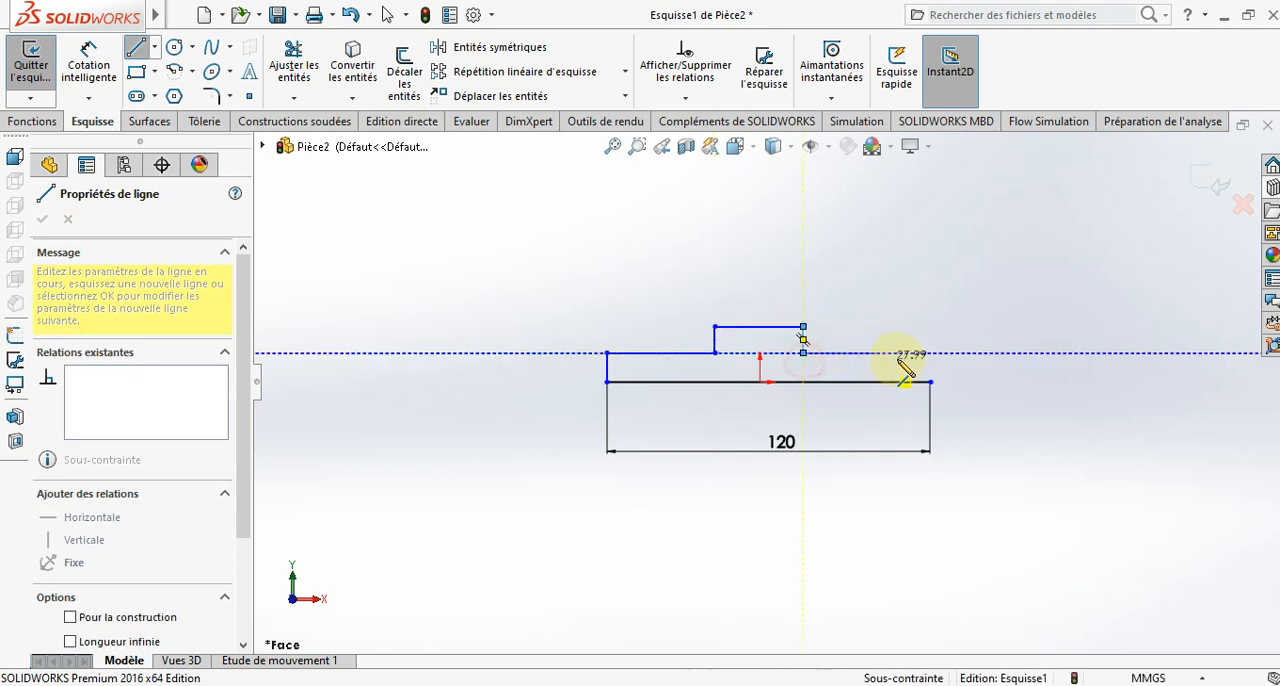
{"action": "left_click", "coordinate": [930, 353]}
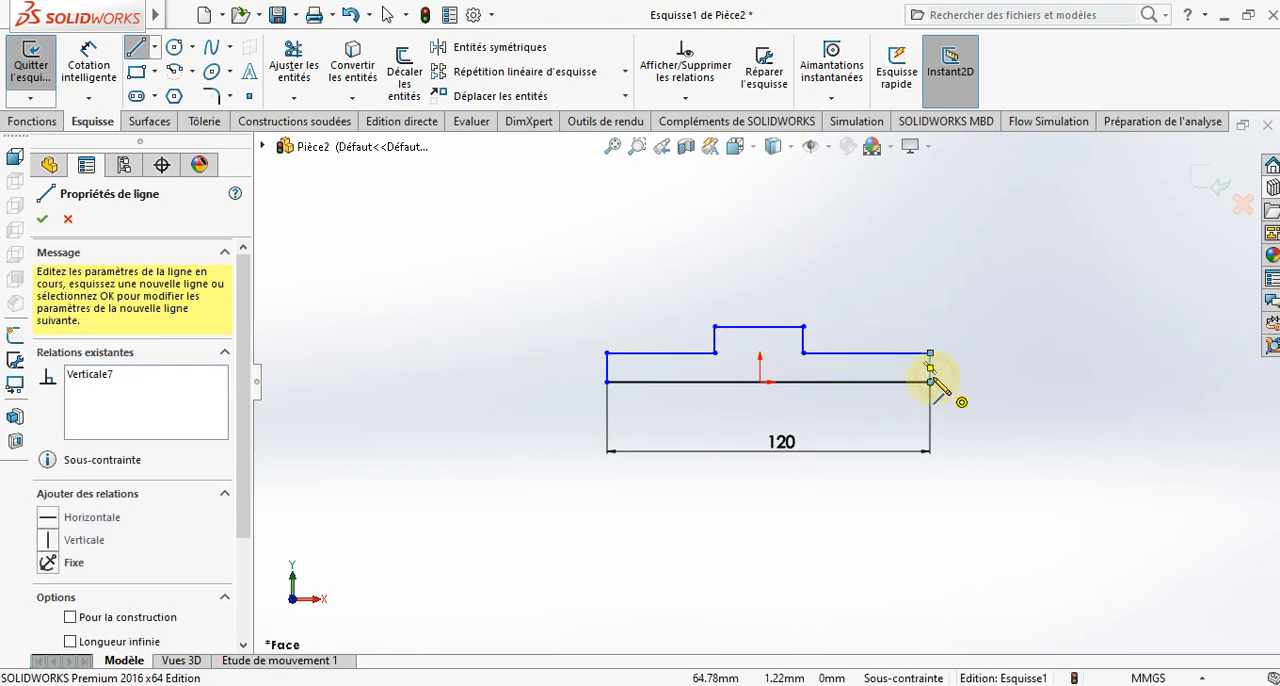
{"action": "scroll", "coordinate": [933, 370], "scroll_direction": "down", "scroll_amount": 2}
{"action": "key", "text": "Escape"}
{"action": "scroll", "coordinate": [770, 374], "scroll_direction": "up", "scroll_amount": 4}
{"action": "scroll", "coordinate": [608, 373], "scroll_direction": "down", "scroll_amount": 3}
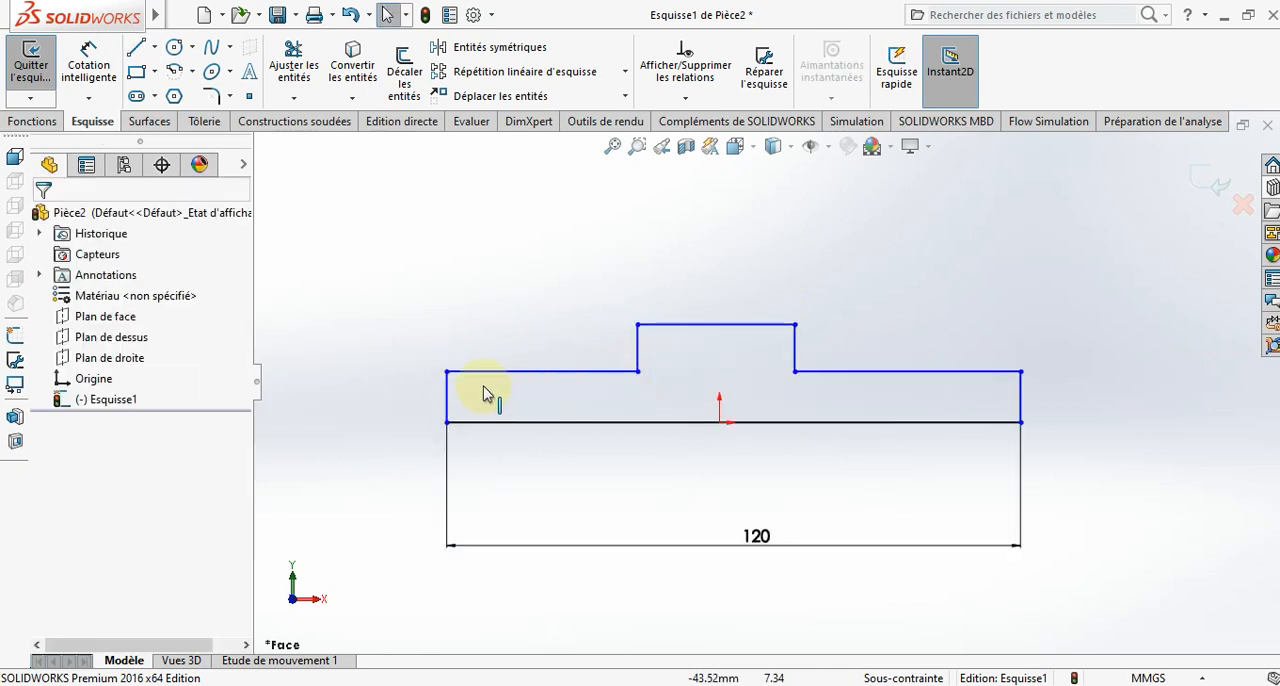
- Make the two vertical end lines of the profile equal in length
{"action": "left_click", "coordinate": [448, 400]}
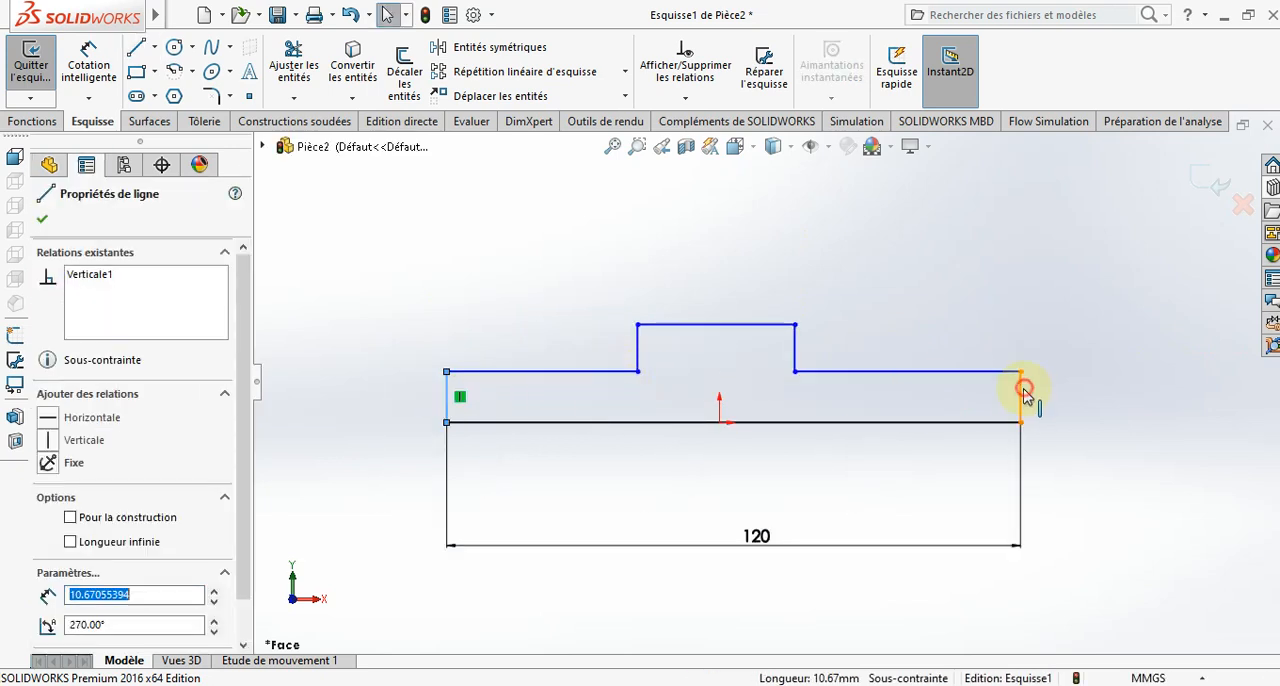
{"action": "left_click", "coordinate": [1021, 388], "text": "ctrl"}
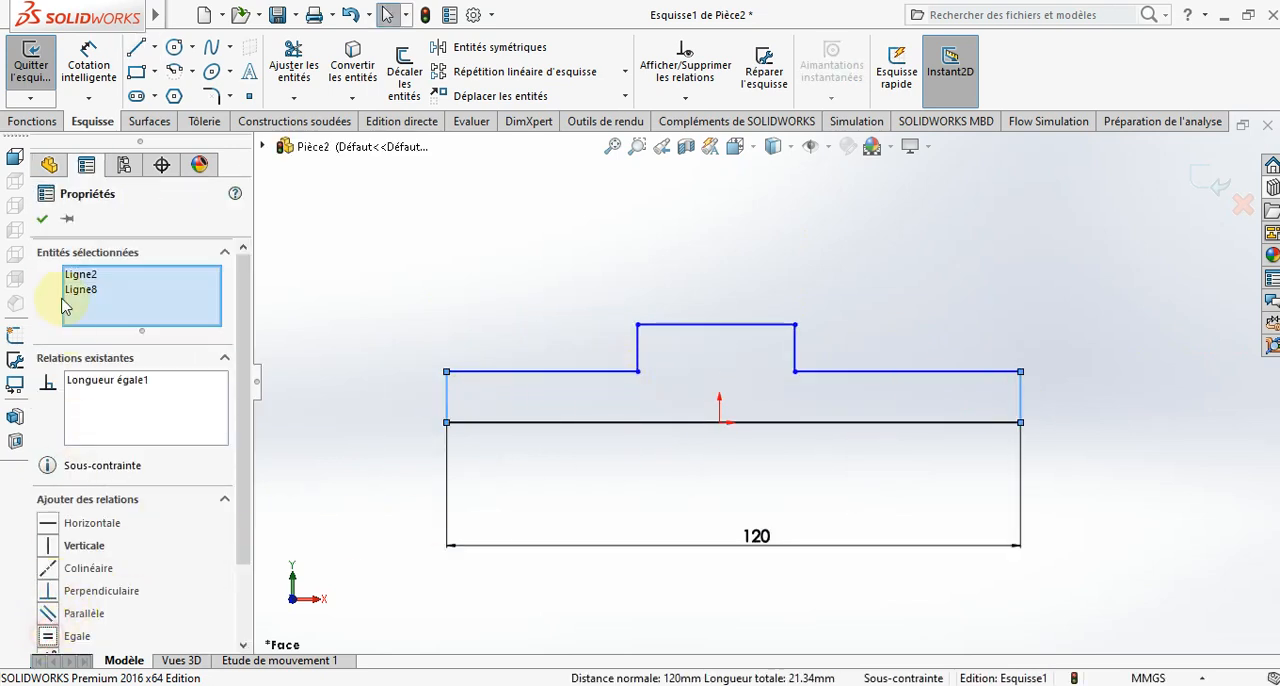
{"action": "left_click", "coordinate": [38, 220]}
- Dimension the height of the profile's vertical end line to 10 mm
{"action": "left_click", "coordinate": [88, 62]}
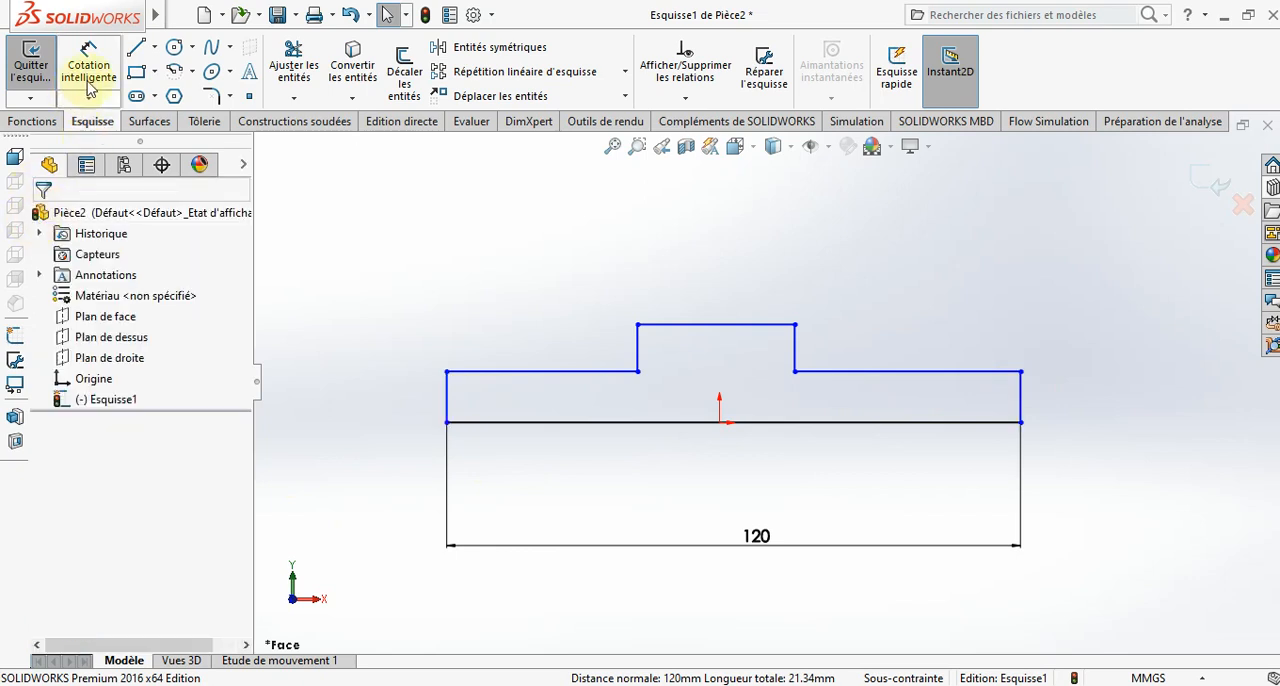
{"action": "left_click", "coordinate": [448, 402]}
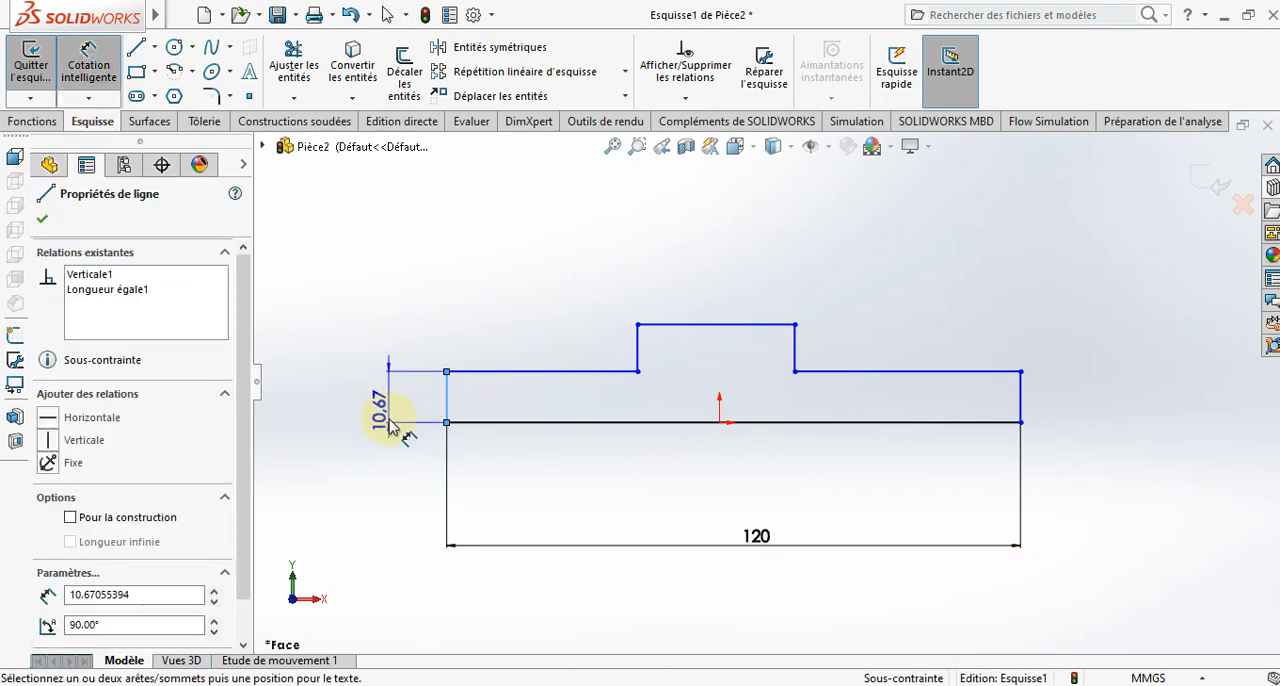
{"action": "left_click", "coordinate": [386, 450]}
{"action": "type", "text": "40"}
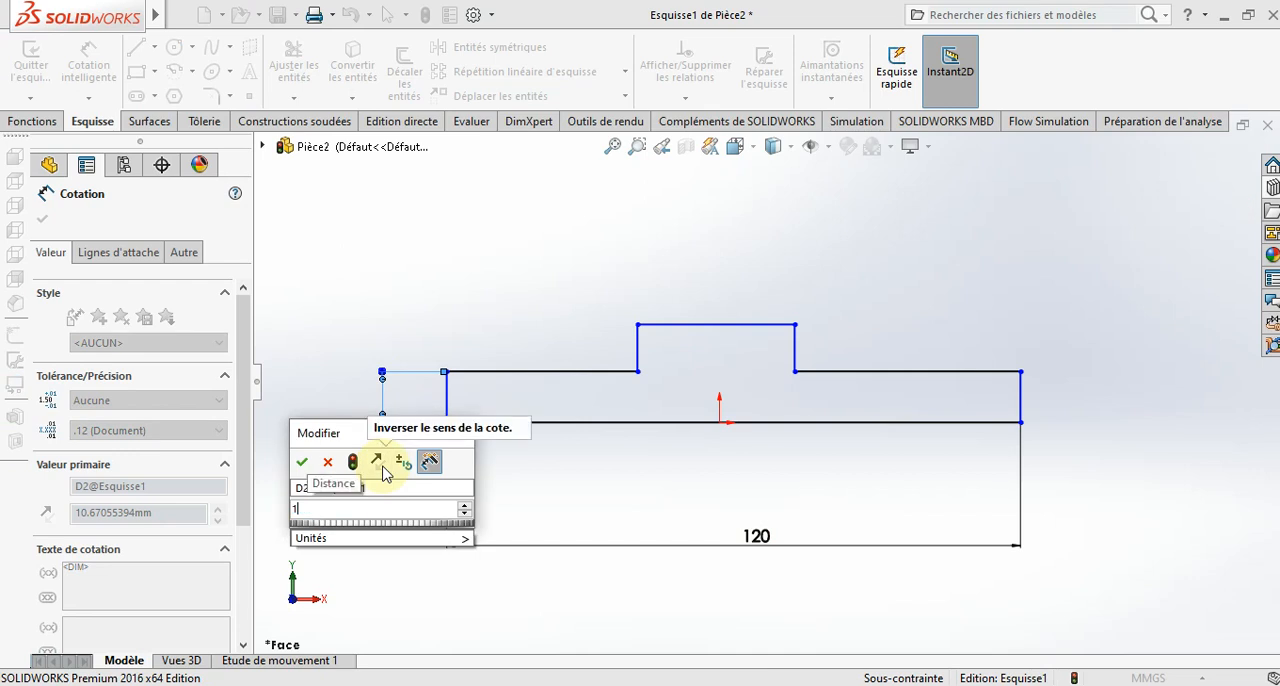
{"action": "key", "text": "Return"}
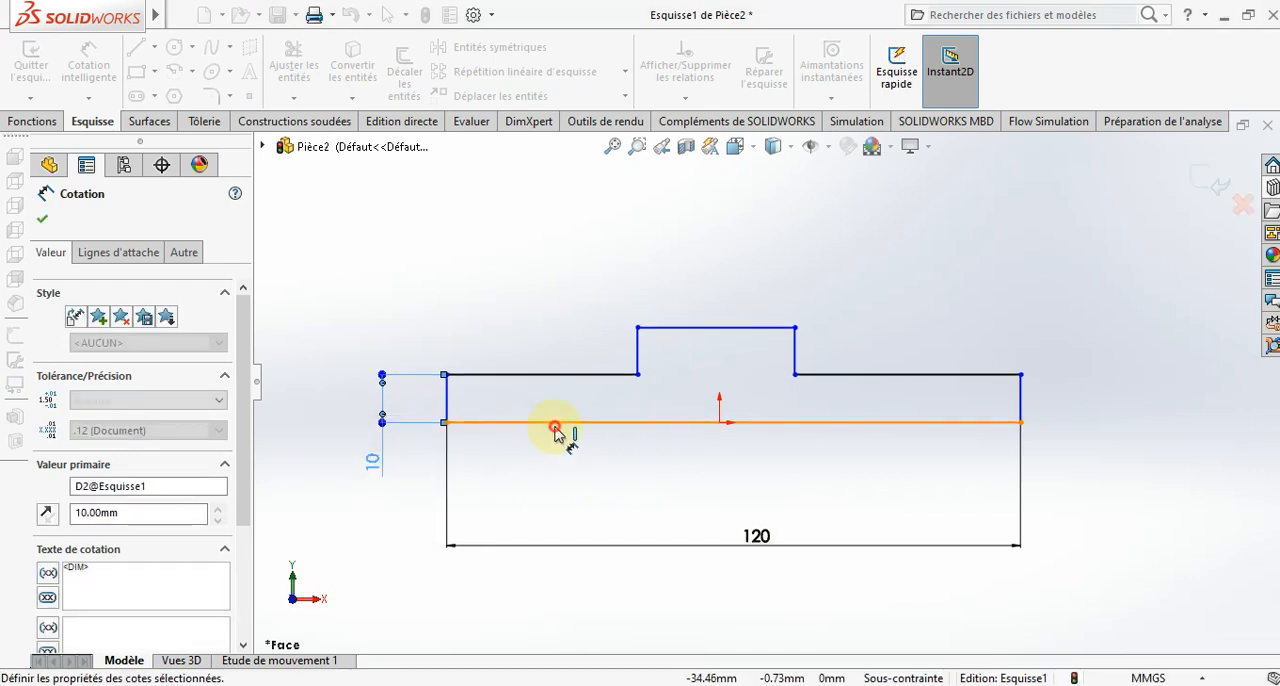
- Dimension the distance from the base line to the top of the raised middle section to 15 mm
{"action": "left_click", "coordinate": [557, 422]}
{"action": "left_click", "coordinate": [680, 330]}
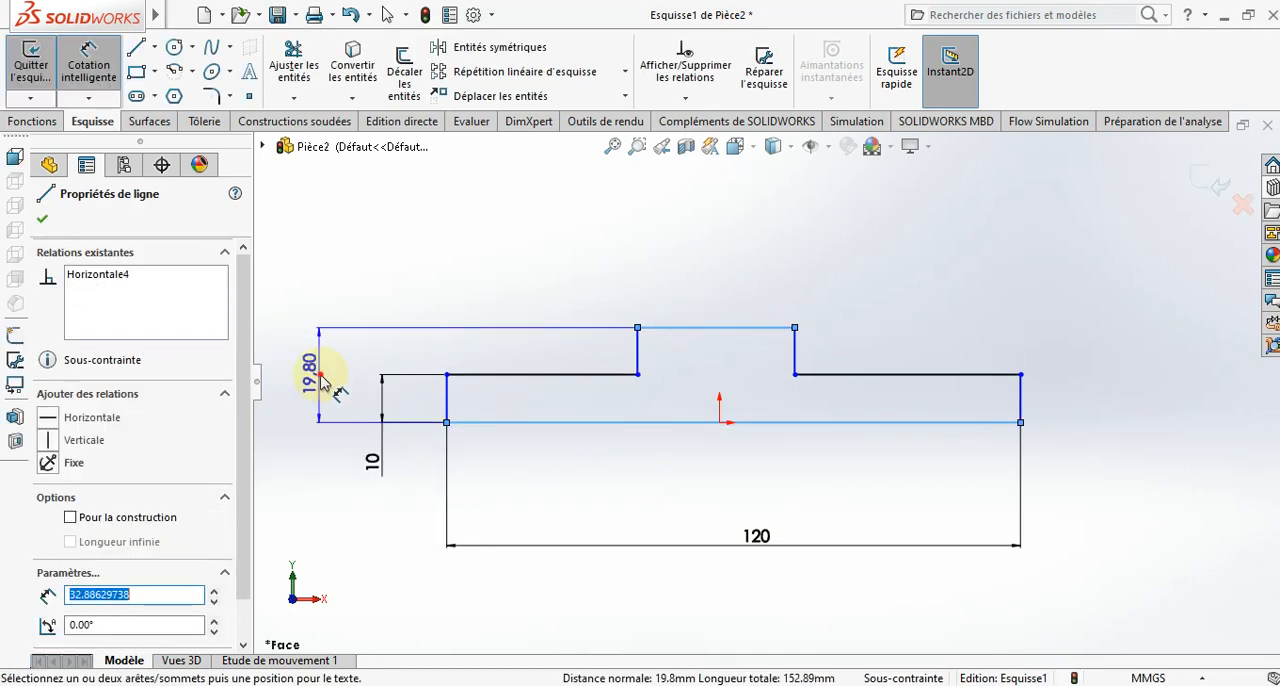
{"action": "left_click", "coordinate": [322, 383]}
{"action": "type", "text": "15"}
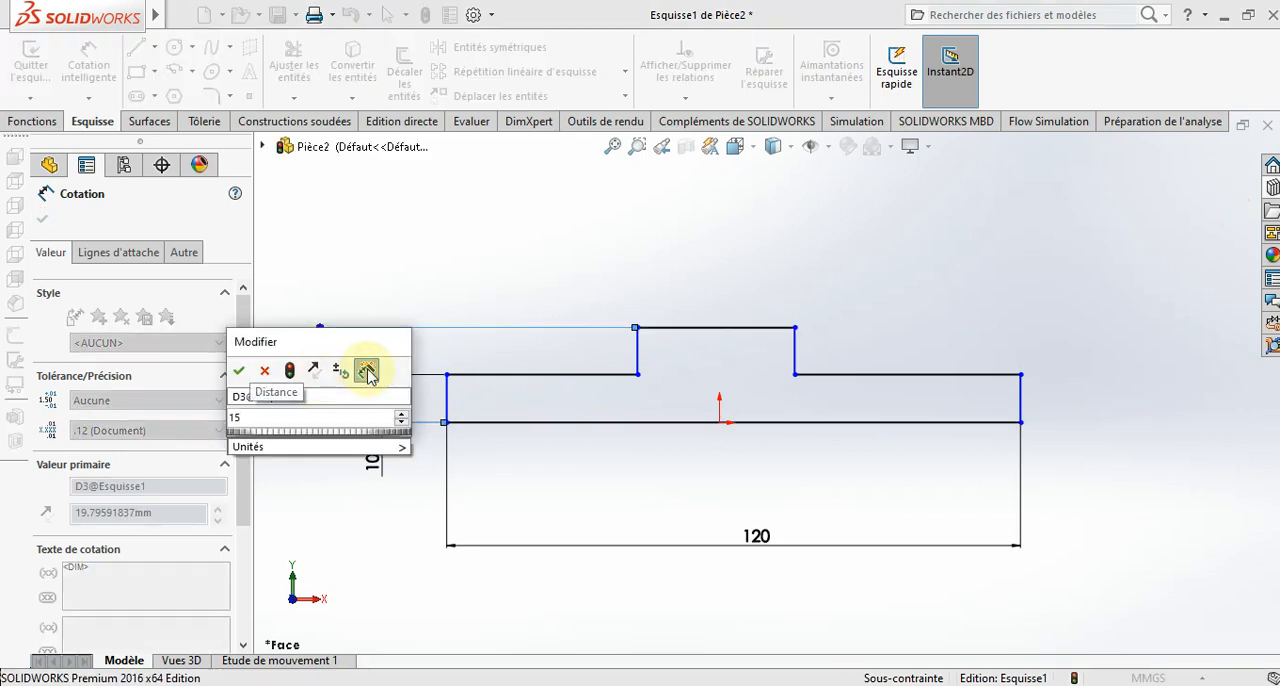
{"action": "key", "text": "Return"}
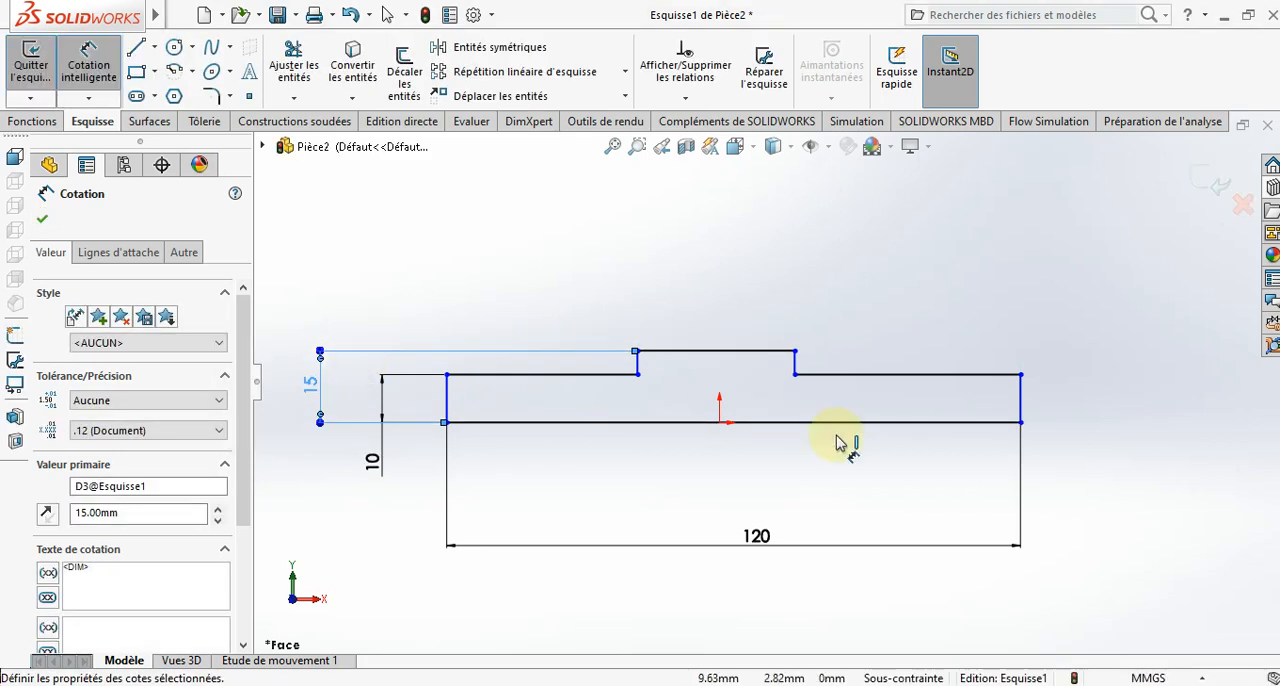
{"action": "key", "text": "Escape"}
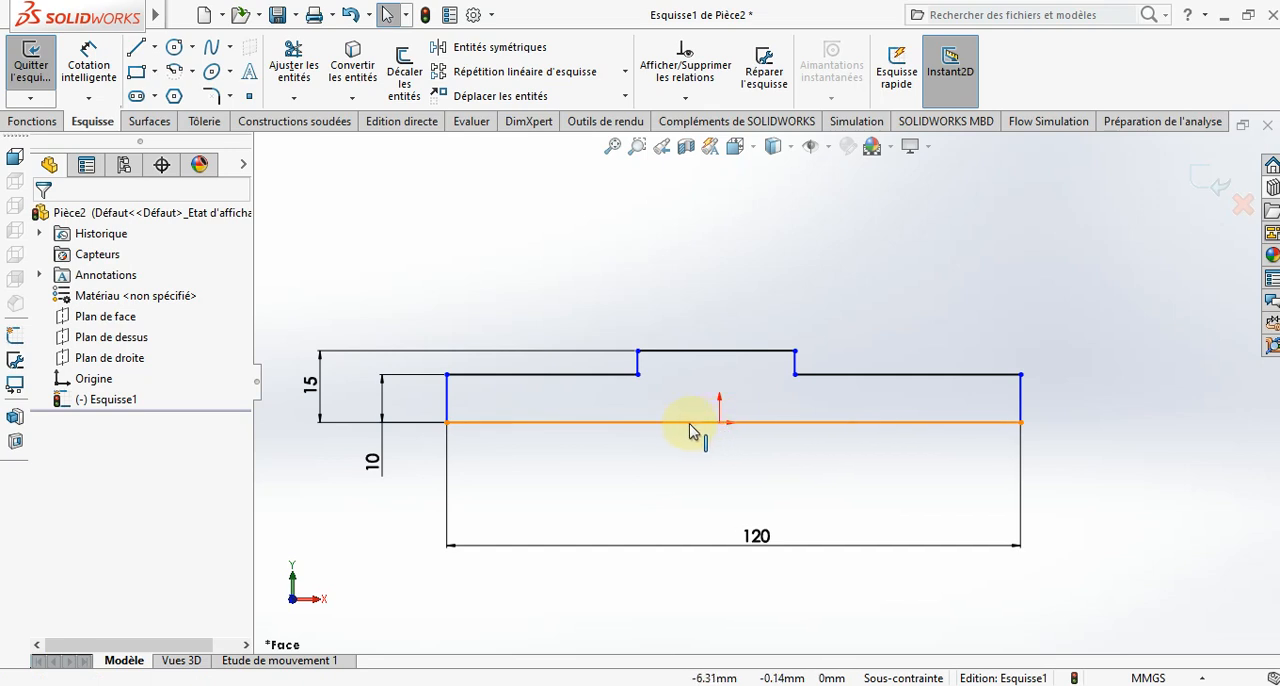
- Centre the profile by making the base line's midpoint coincident with the origin
{"action": "left_click", "coordinate": [690, 428]}
{"action": "key", "text": "Escape"}
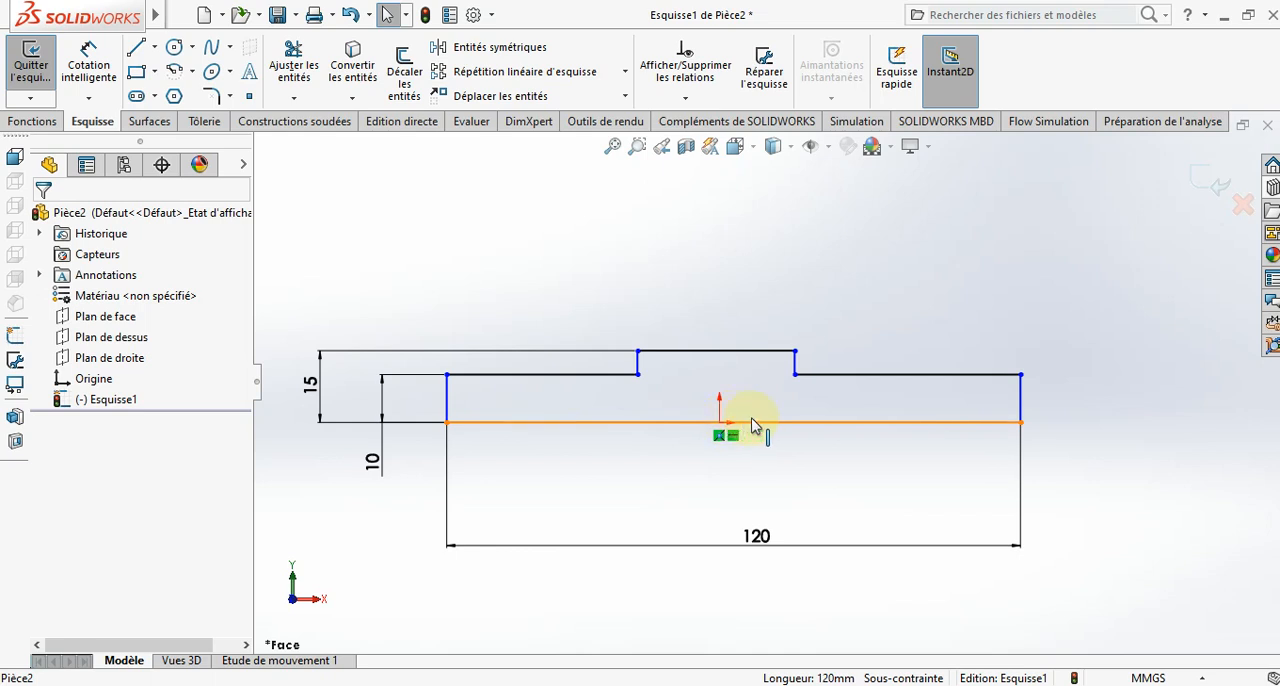
{"action": "scroll", "coordinate": [760, 432], "scroll_direction": "down", "scroll_amount": 2}
{"action": "left_click", "coordinate": [726, 422]}
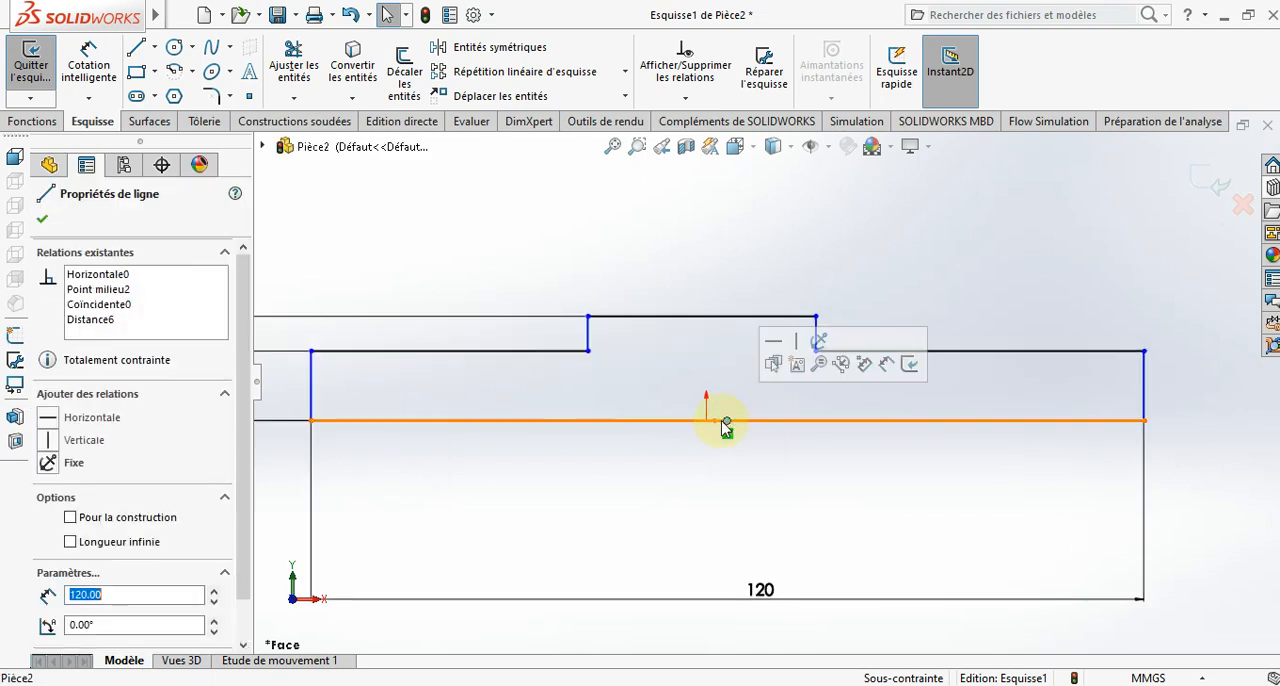
{"action": "left_click", "coordinate": [707, 422], "text": "ctrl"}
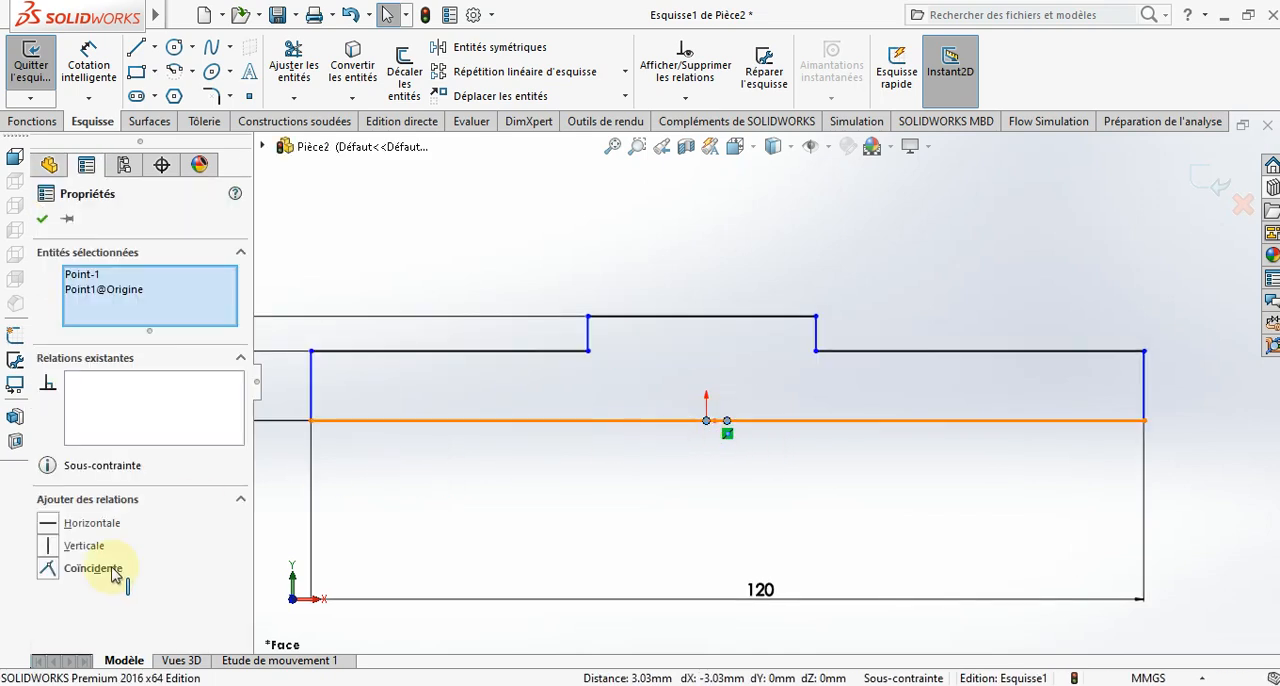
{"action": "left_click", "coordinate": [92, 568]}
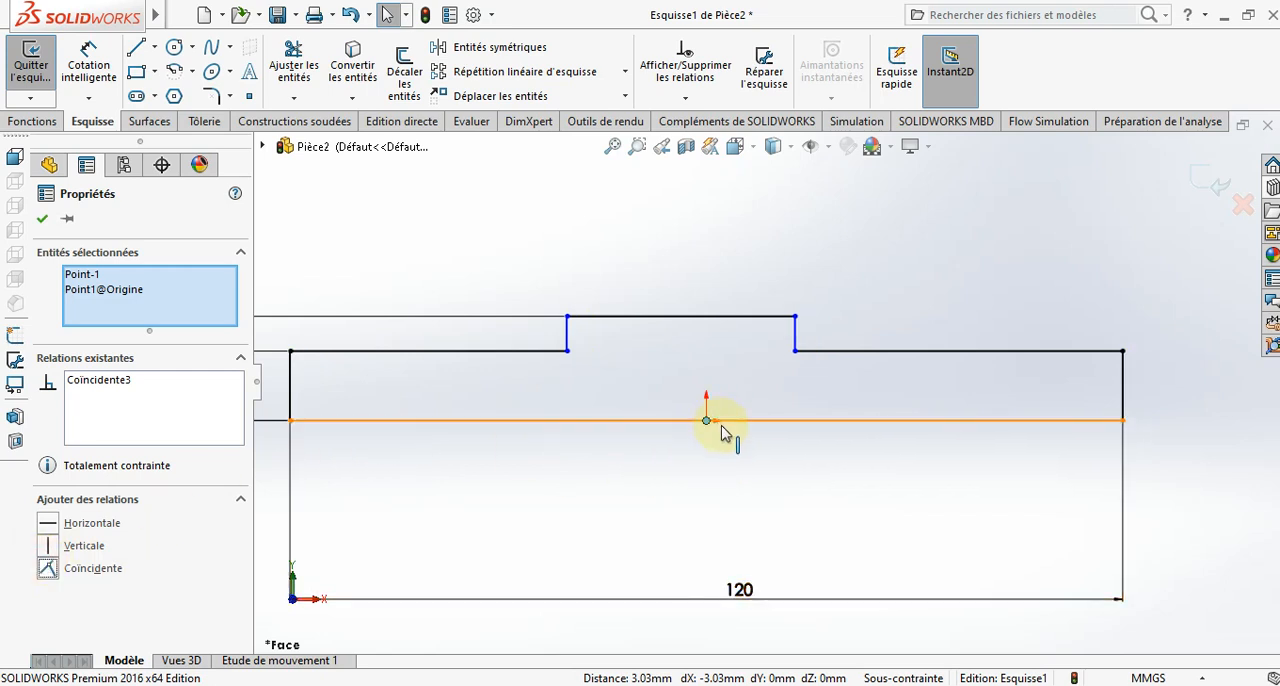
- Draw a vertical construction line about 42 mm long upward from the origin
{"action": "left_click", "coordinate": [722, 484]}
{"action": "scroll", "coordinate": [753, 372], "scroll_direction": "up", "scroll_amount": 3}
{"action": "scroll", "coordinate": [751, 371], "scroll_direction": "down", "scroll_amount": 2}
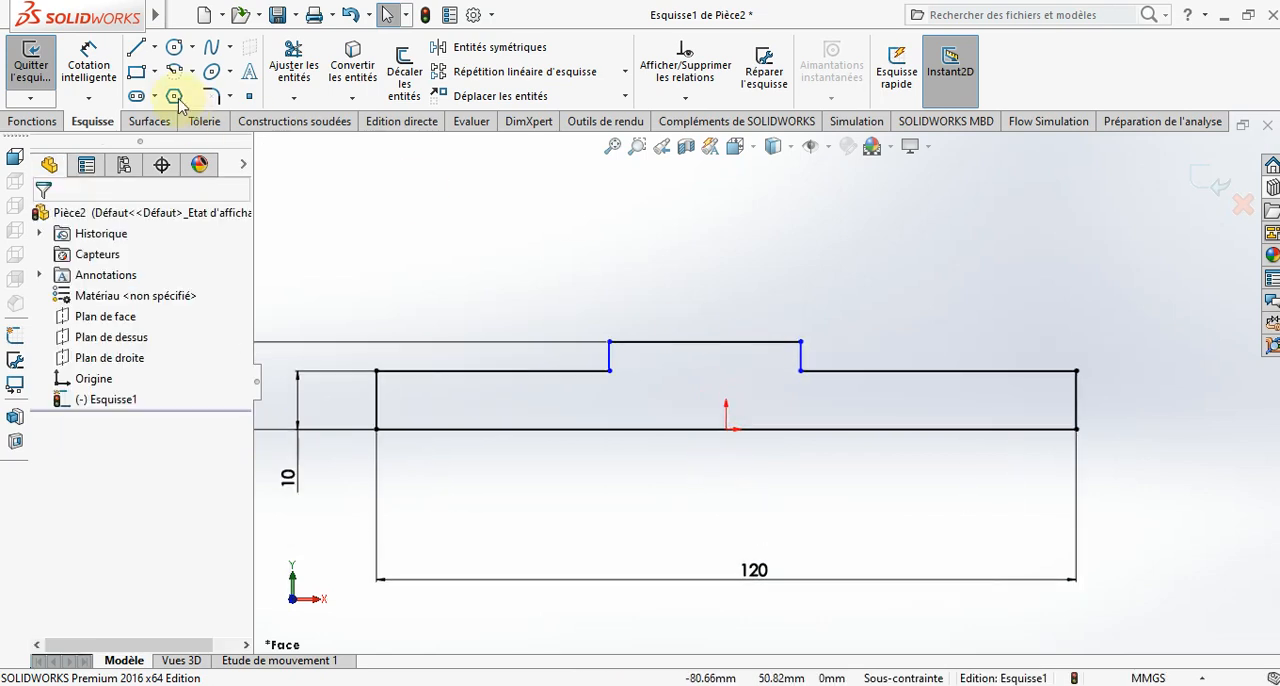
{"action": "left_click", "coordinate": [155, 48]}
{"action": "left_click", "coordinate": [171, 94]}
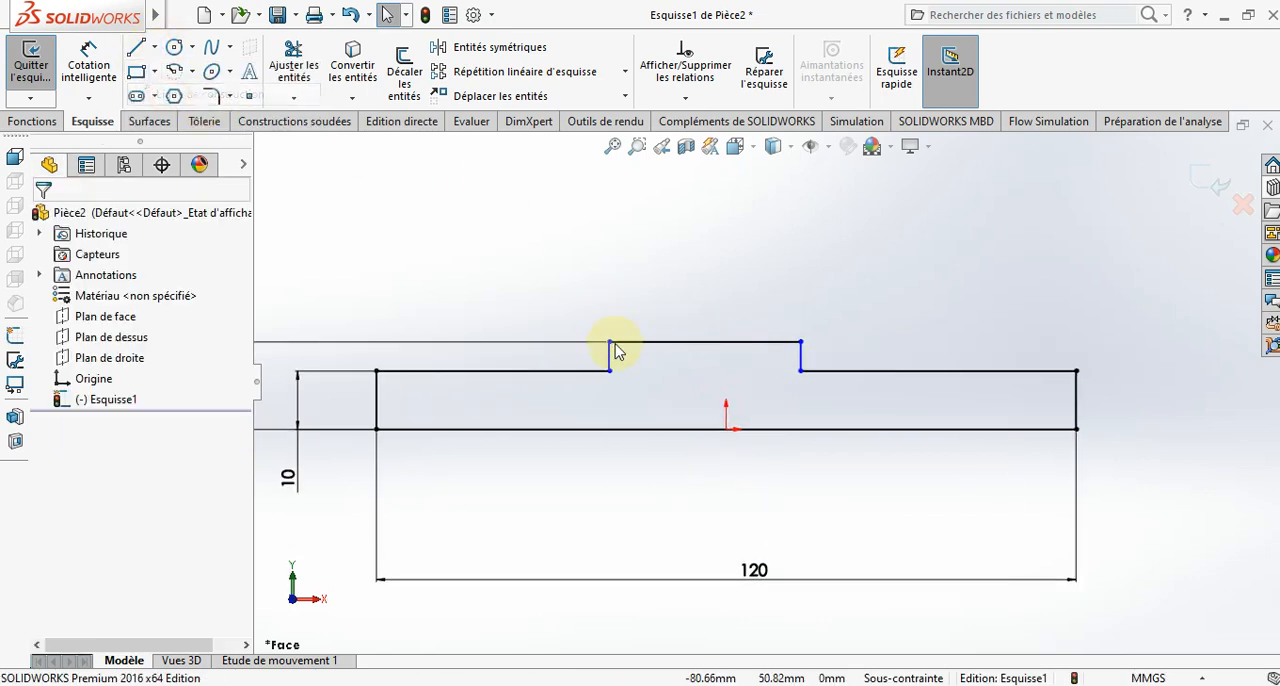
{"action": "left_click", "coordinate": [726, 428]}
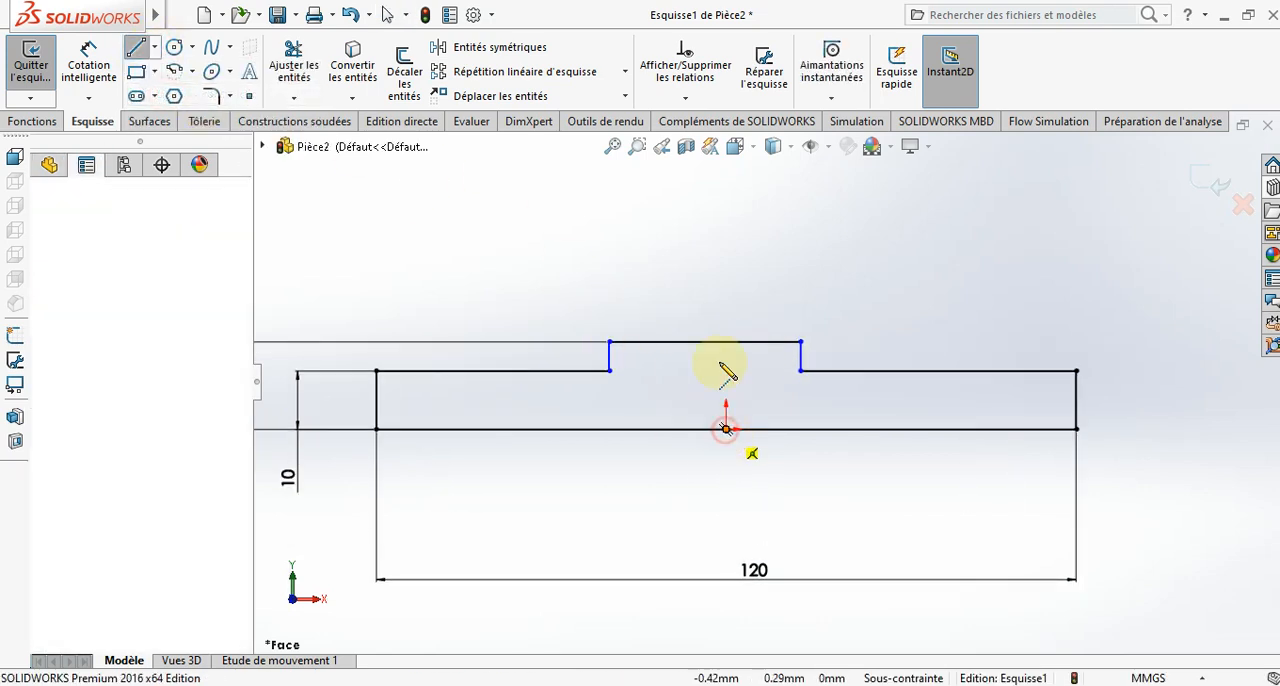
{"action": "left_click", "coordinate": [726, 187]}
{"action": "key", "text": "Escape"}
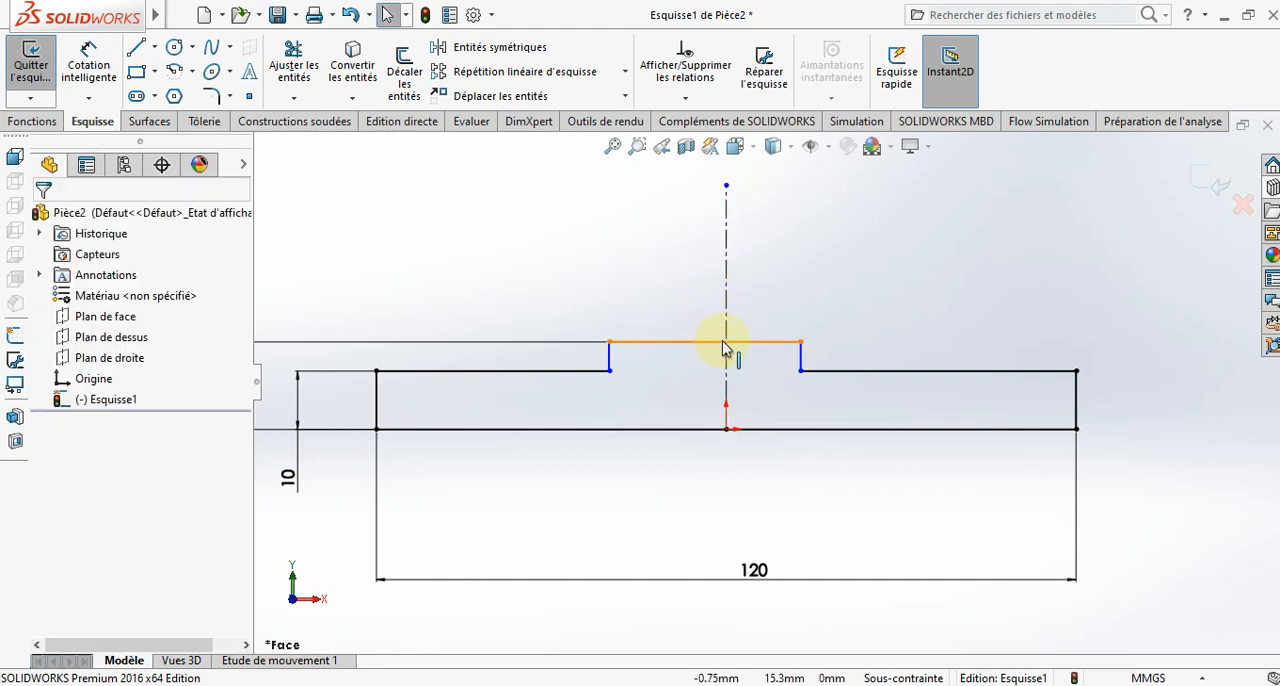
- Centre the raised section by making its upper edge's midpoint coincident with the vertical construction line
{"action": "left_click", "coordinate": [721, 346]}
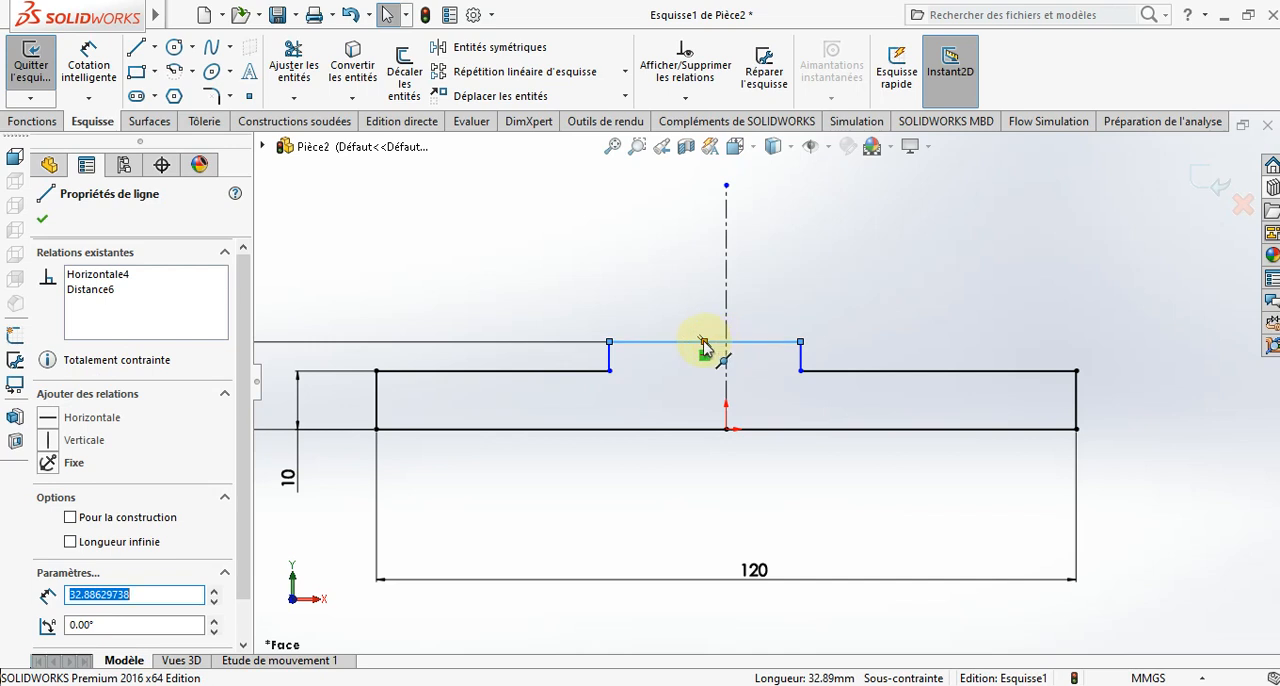
{"action": "key", "text": "Escape"}
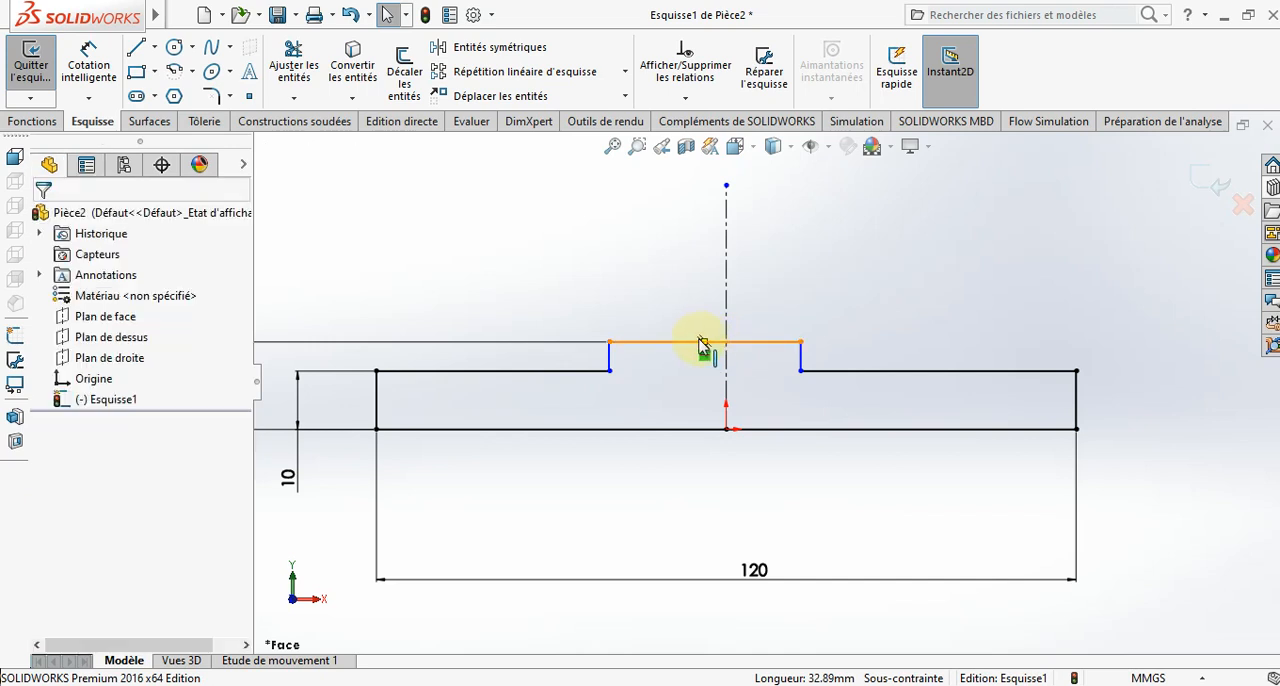
{"action": "left_click", "coordinate": [706, 341]}
{"action": "left_click", "coordinate": [726, 327], "text": "ctrl"}
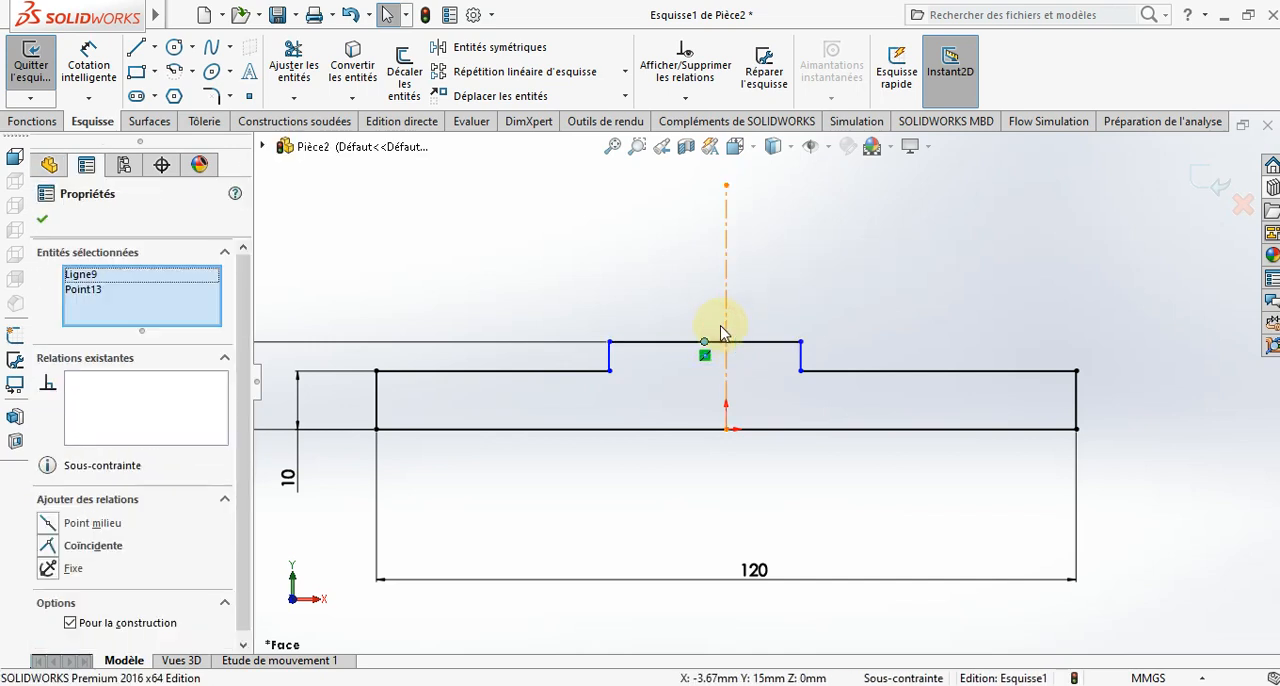
{"action": "left_click", "coordinate": [50, 548]}
{"action": "left_click", "coordinate": [43, 220]}
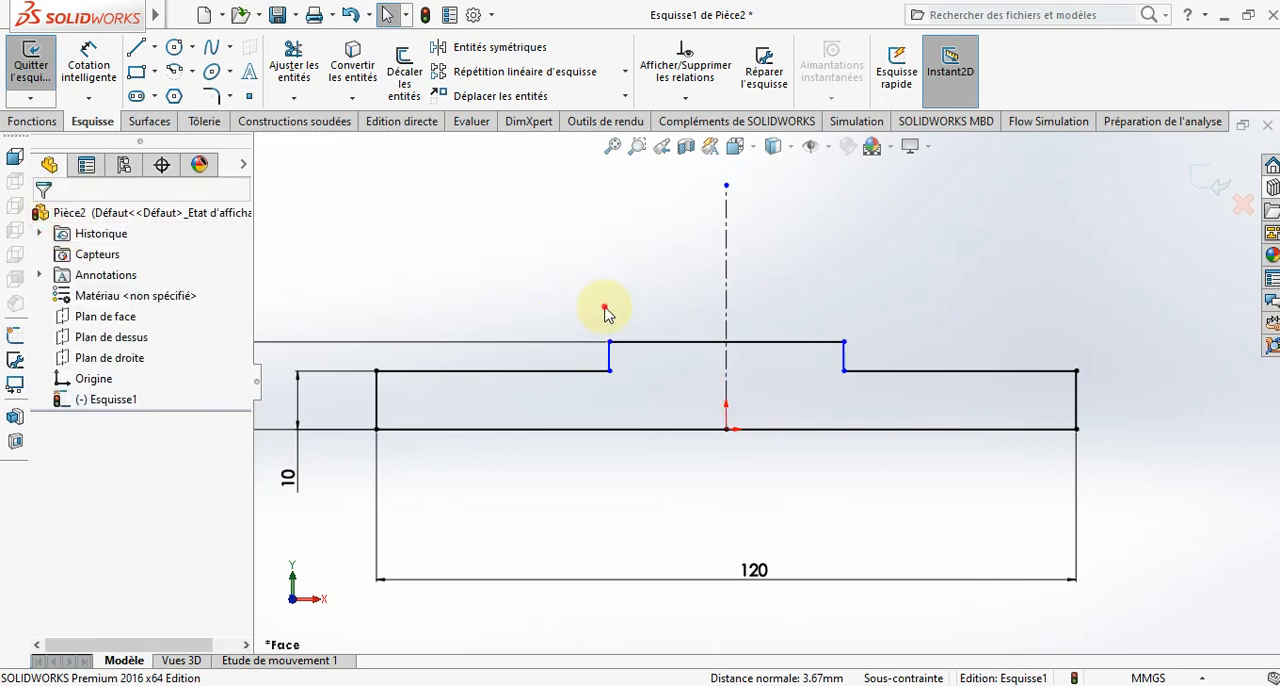
- Sketch two concentric circles, about 22 mm and 3 mm in diameter, centred on the construction line's upper end
{"action": "scroll", "coordinate": [640, 298], "scroll_direction": "up", "scroll_amount": 4}
{"action": "scroll", "coordinate": [708, 288], "scroll_direction": "down", "scroll_amount": 3}
{"action": "left_click", "coordinate": [177, 47]}
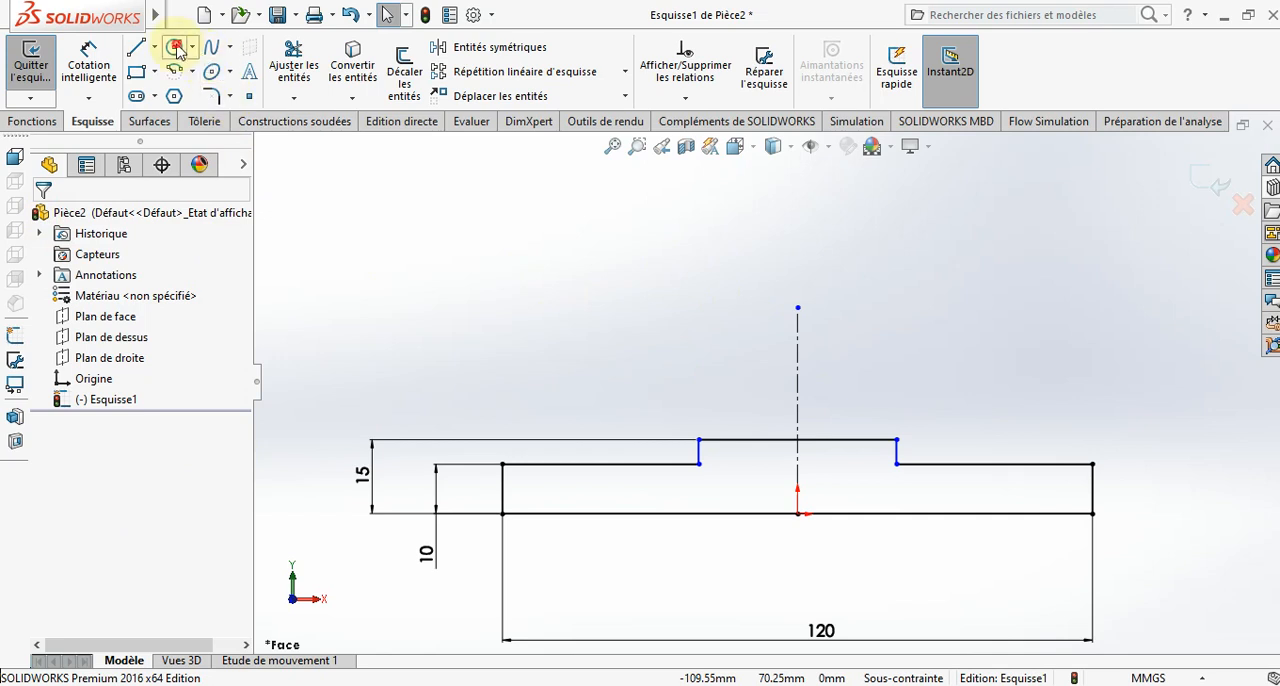
{"action": "left_click", "coordinate": [797, 308]}
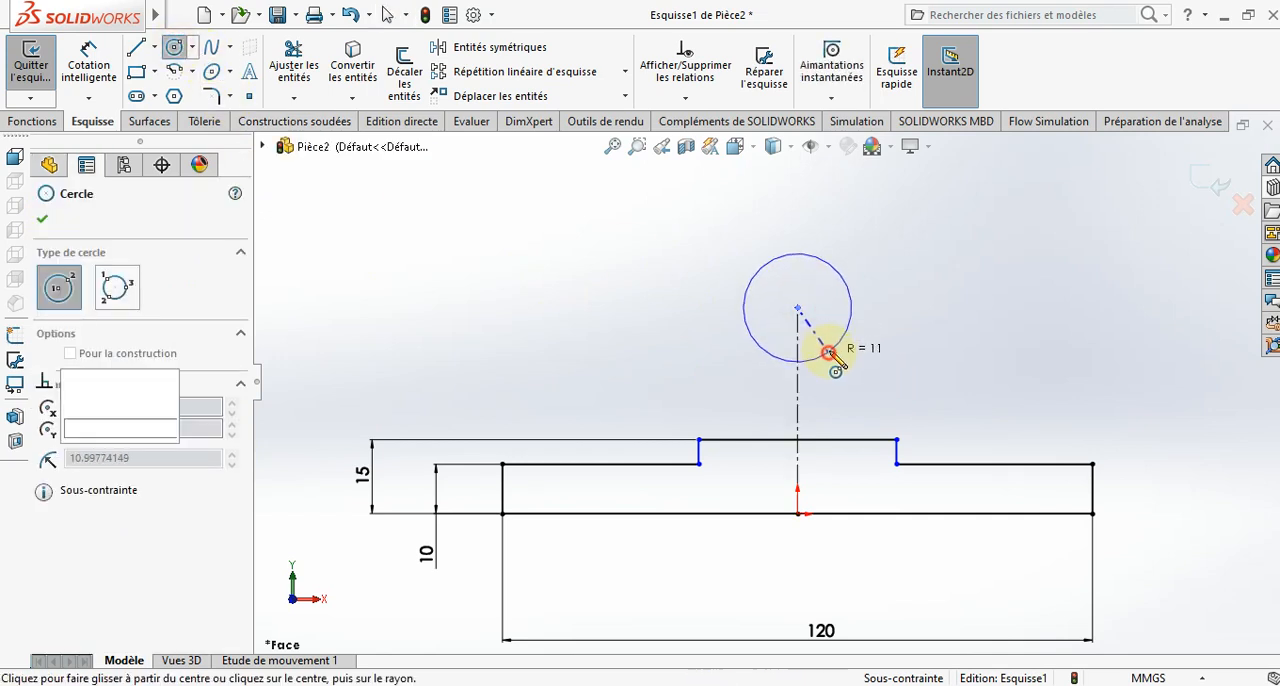
{"action": "left_click", "coordinate": [836, 346]}
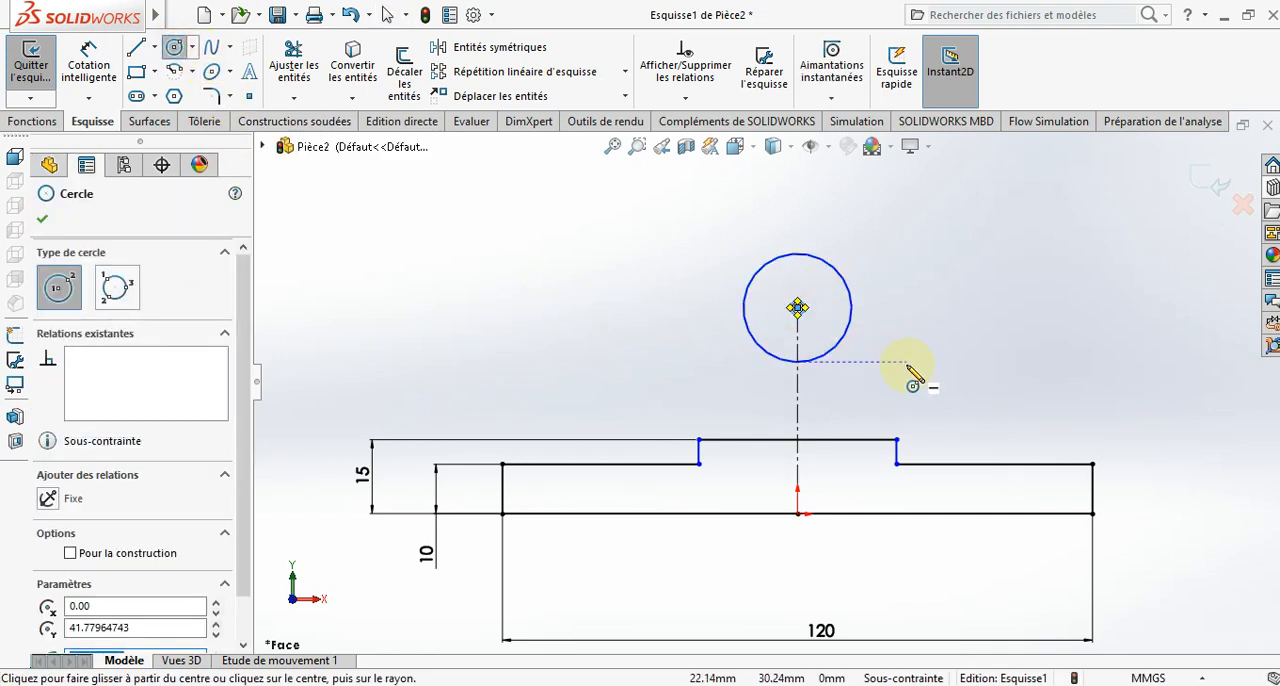
{"action": "key", "text": "Escape"}
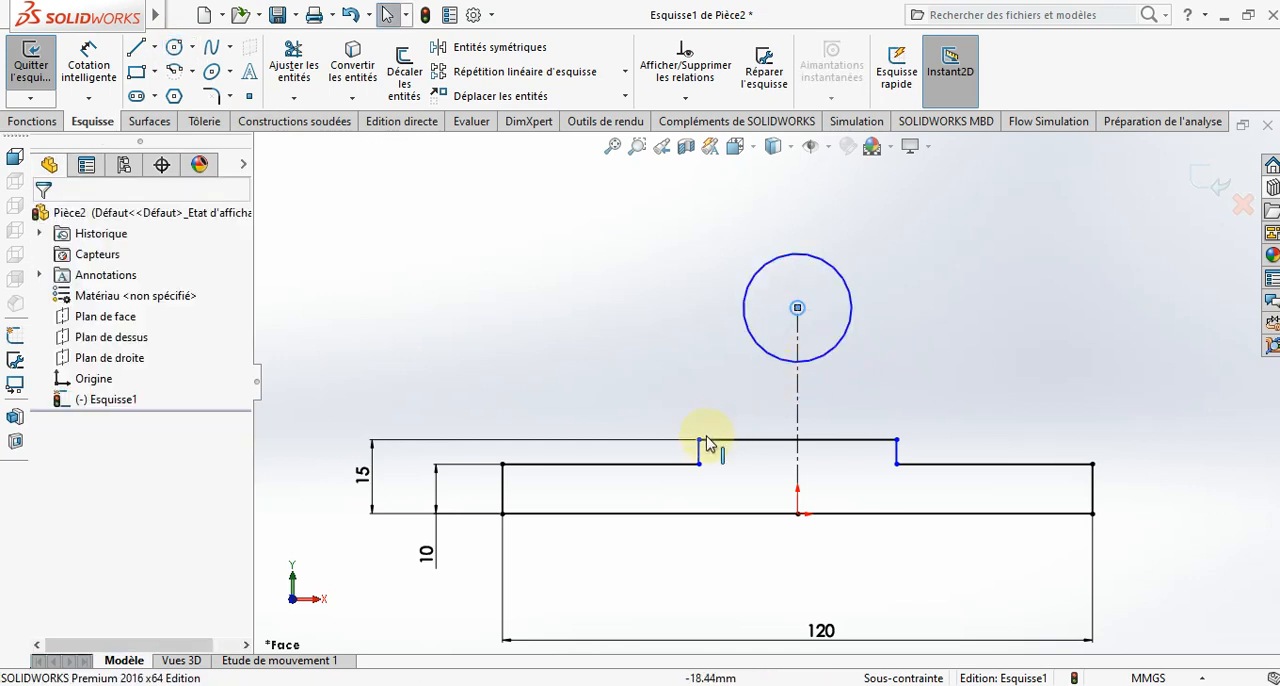
- Dimension the small circle's diameter to 28 mm and the other concentric circle's diameter to 50 mm
{"action": "left_click", "coordinate": [110, 72]}
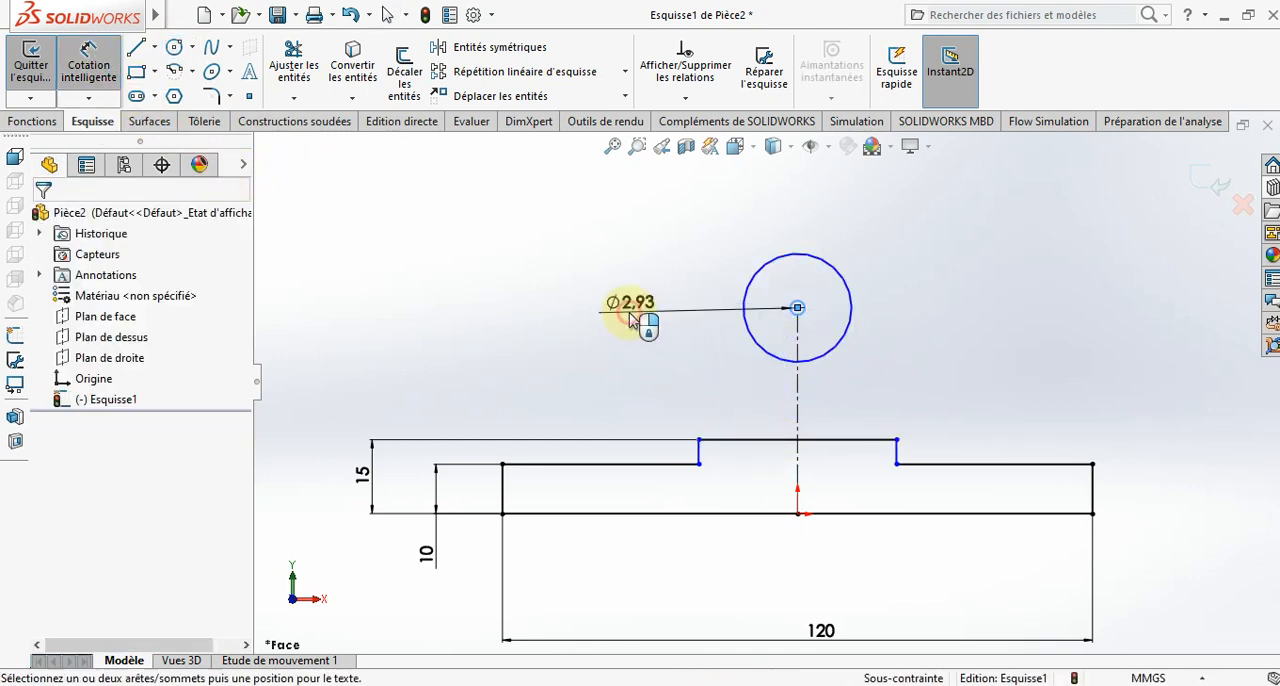
{"action": "left_click", "coordinate": [632, 318]}
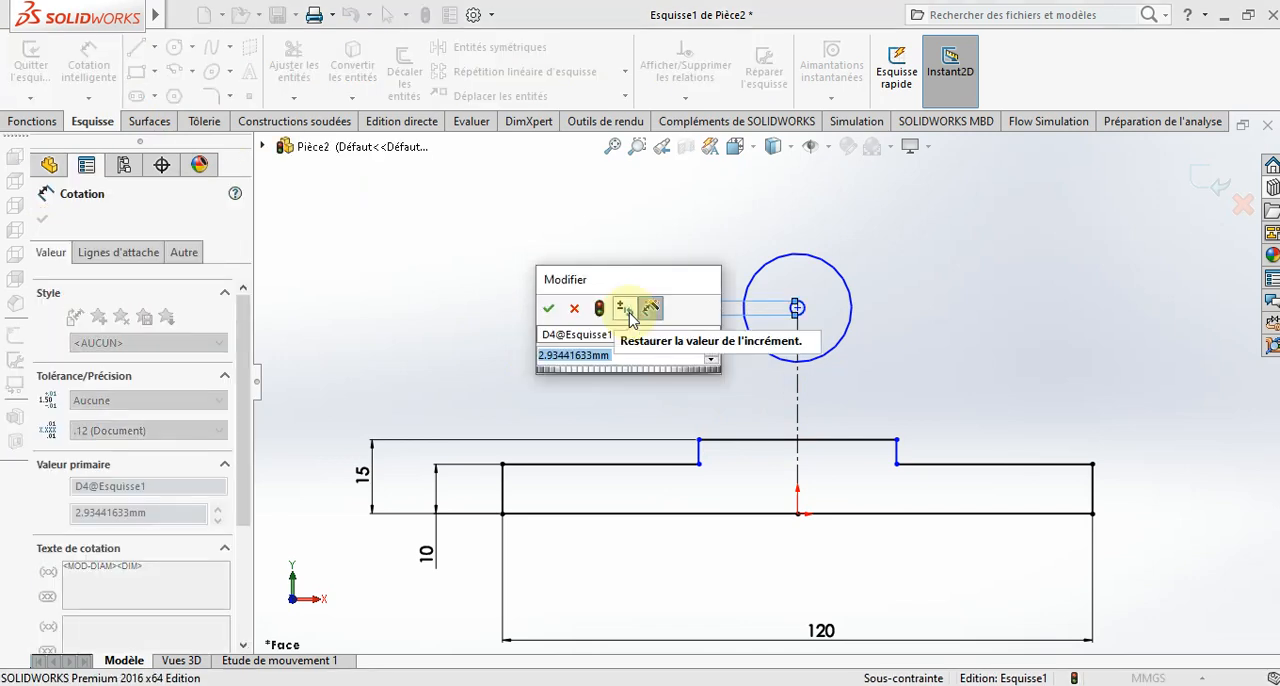
{"action": "type", "text": "28"}
{"action": "key", "text": "Return"}
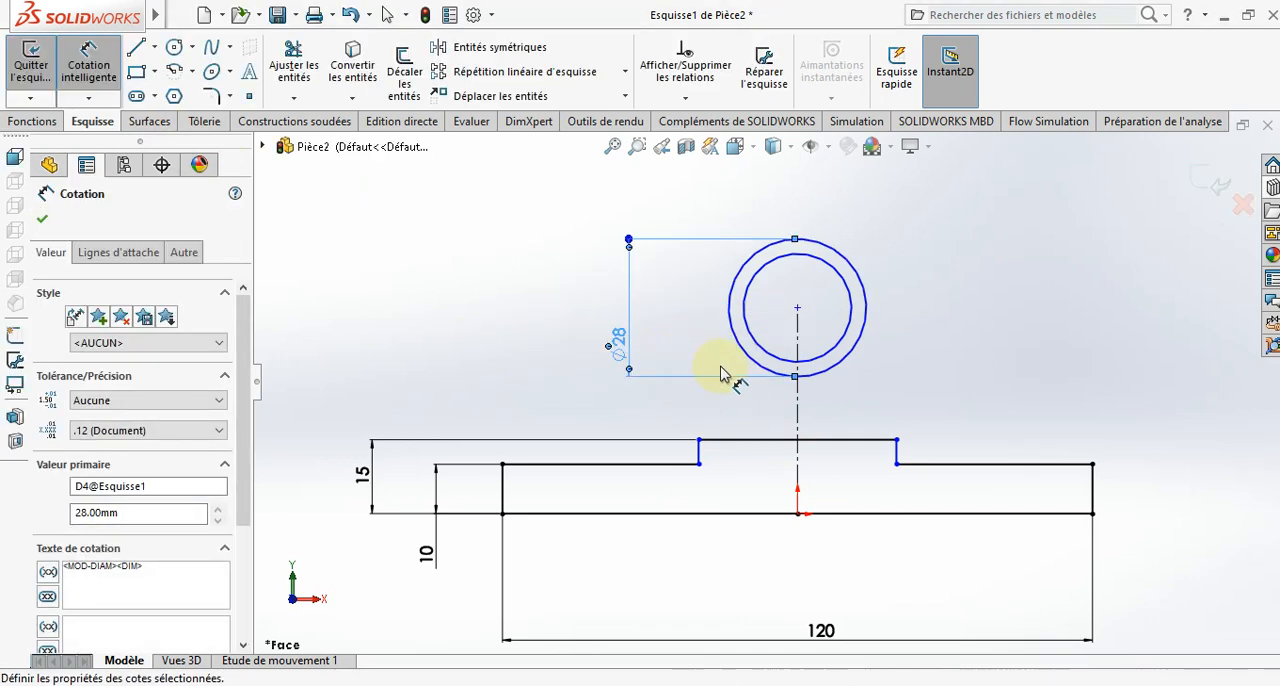
{"action": "left_click", "coordinate": [784, 358]}
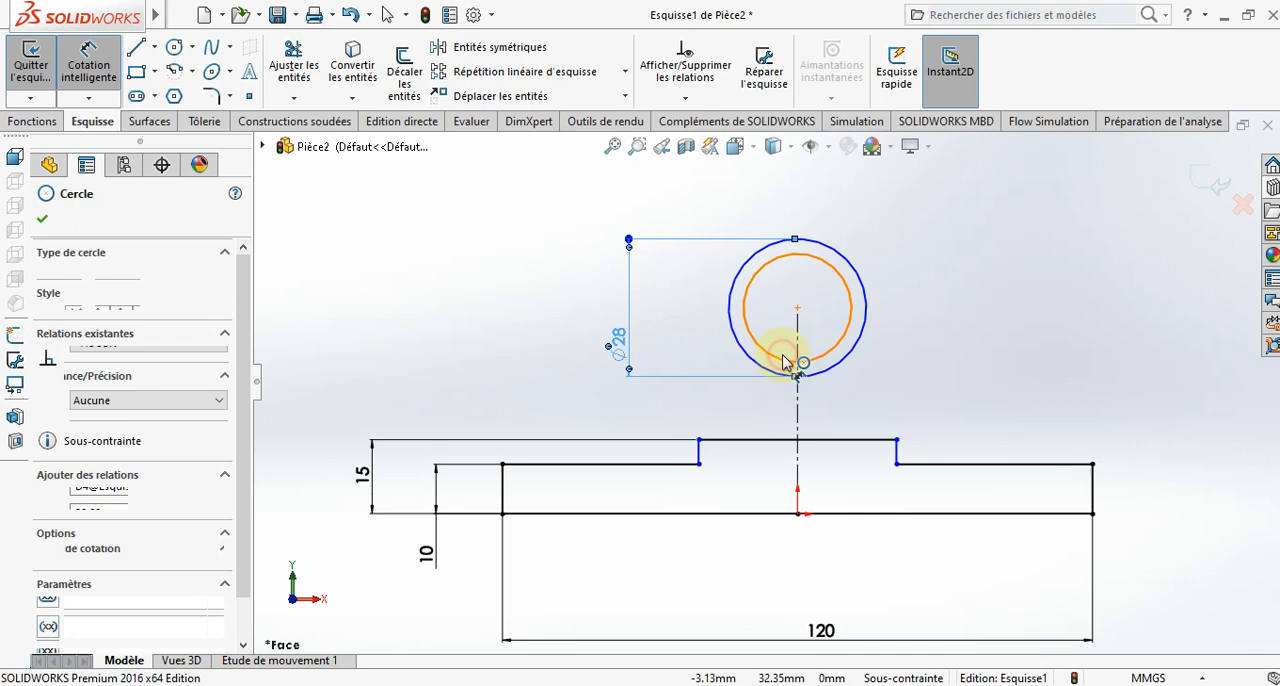
{"action": "left_click", "coordinate": [957, 288]}
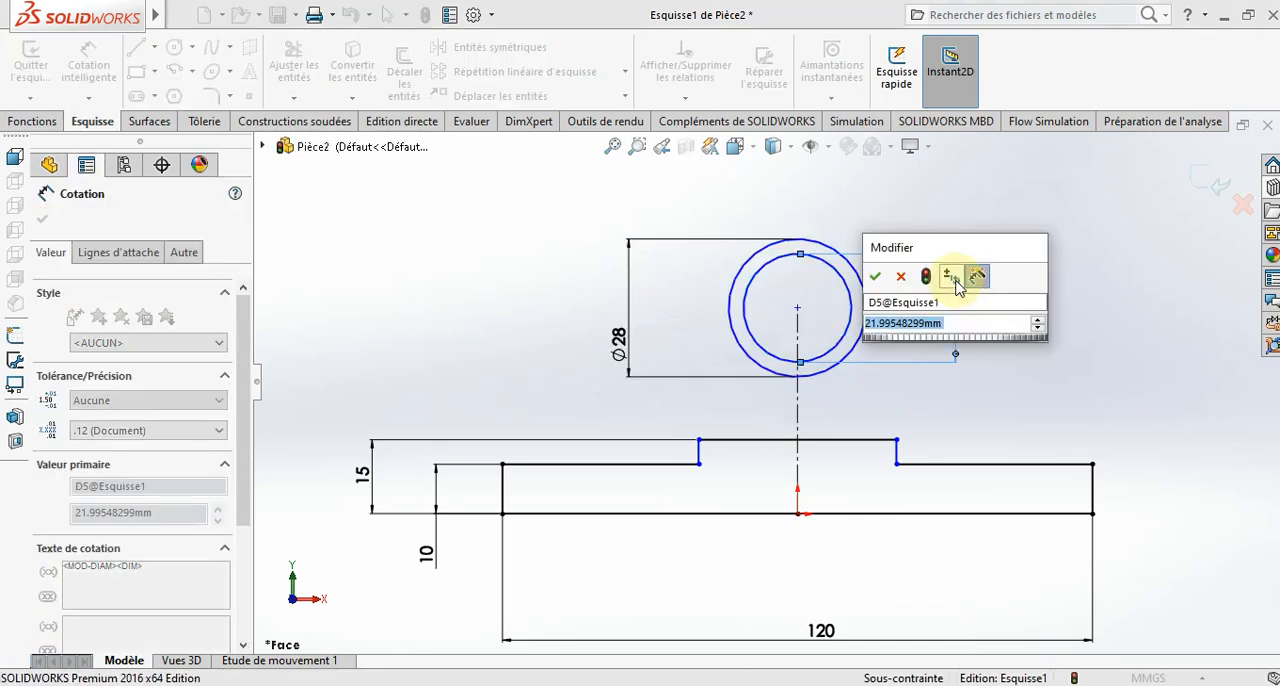
{"action": "type", "text": "22"}
{"action": "key", "text": "Return"}
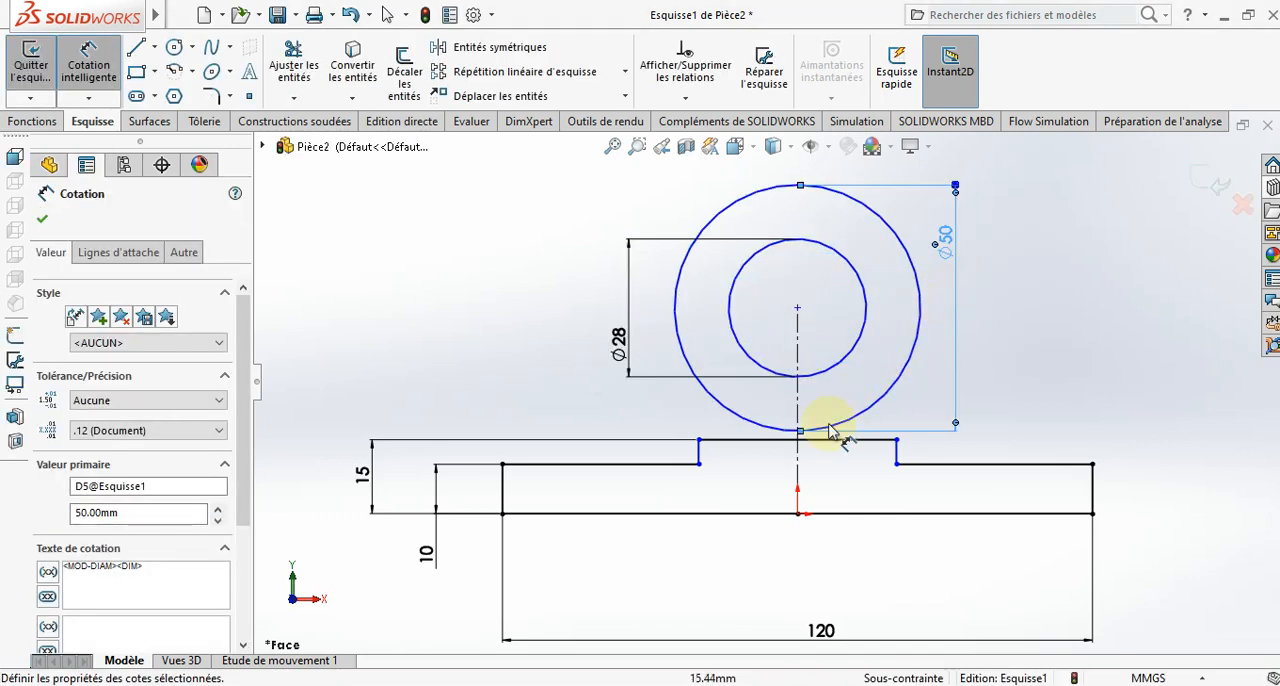
- Dimension the vertical construction line to 35 mm to set the height of the circles' centre above the base
{"action": "left_click", "coordinate": [797, 352]}
{"action": "left_click", "coordinate": [318, 412]}
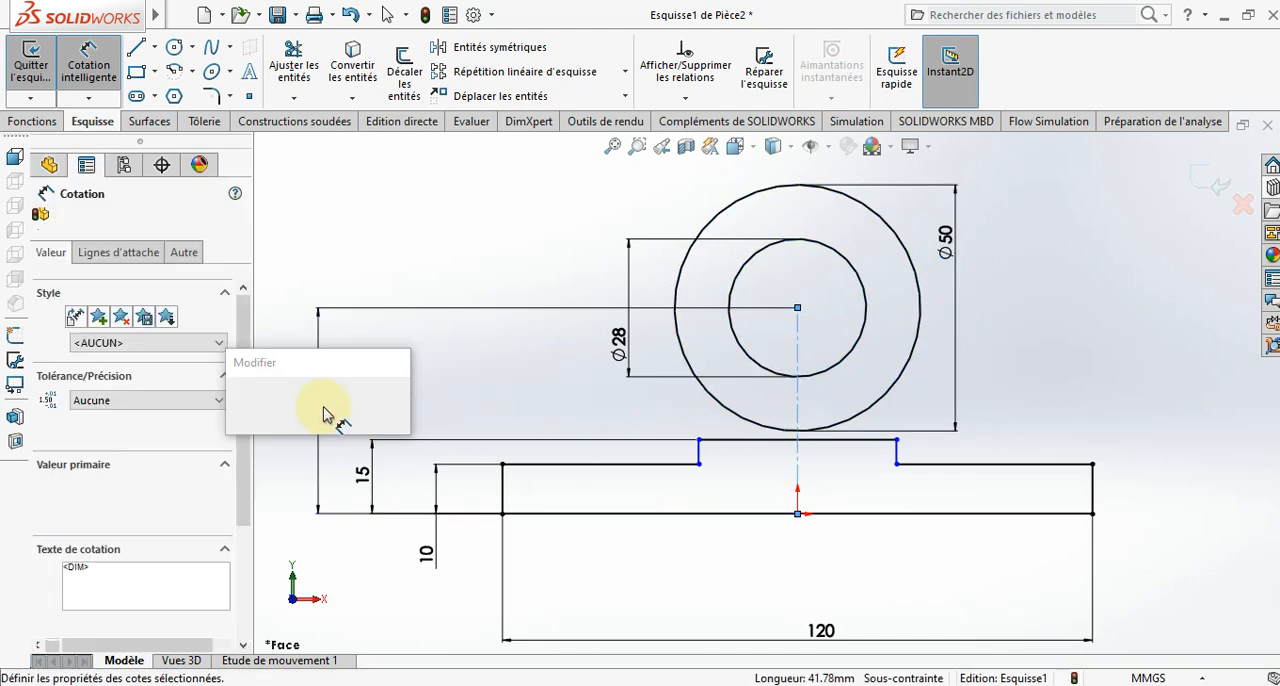
{"action": "type", "text": "35"}
{"action": "key", "text": "Return"}
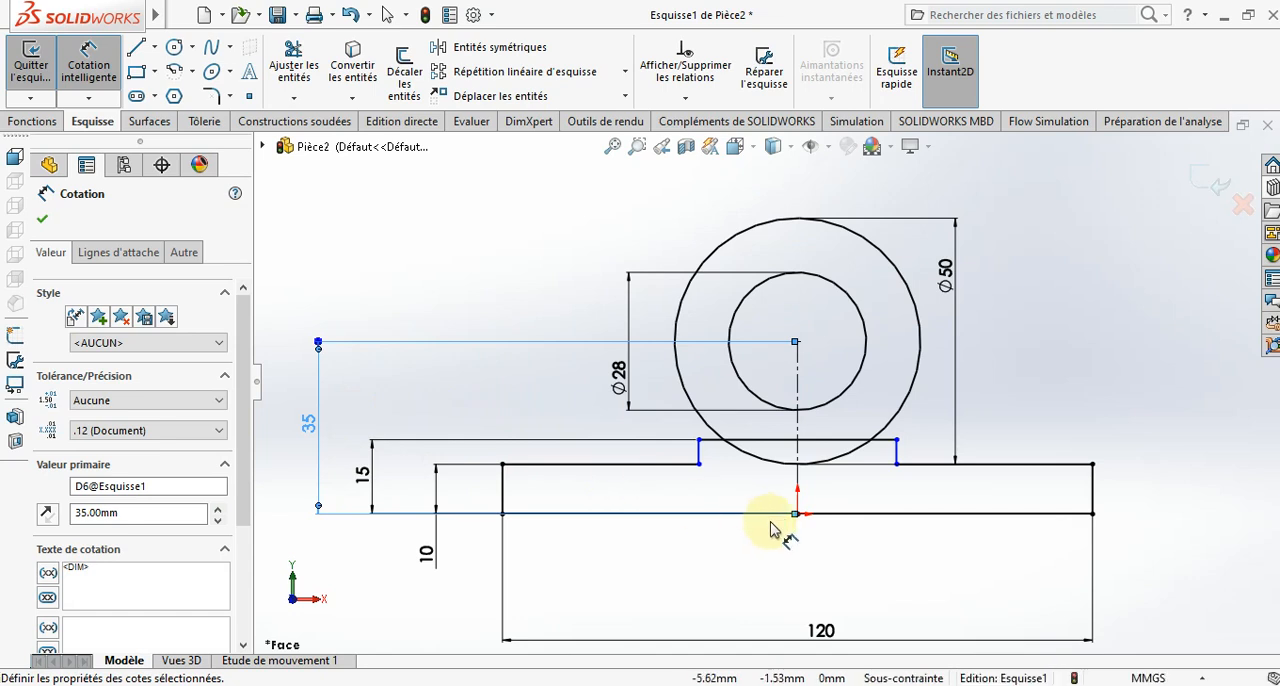
- Dimension the width of the profile's raised middle section to 36 mm
{"action": "left_click", "coordinate": [752, 447]}
{"action": "left_click", "coordinate": [808, 576]}
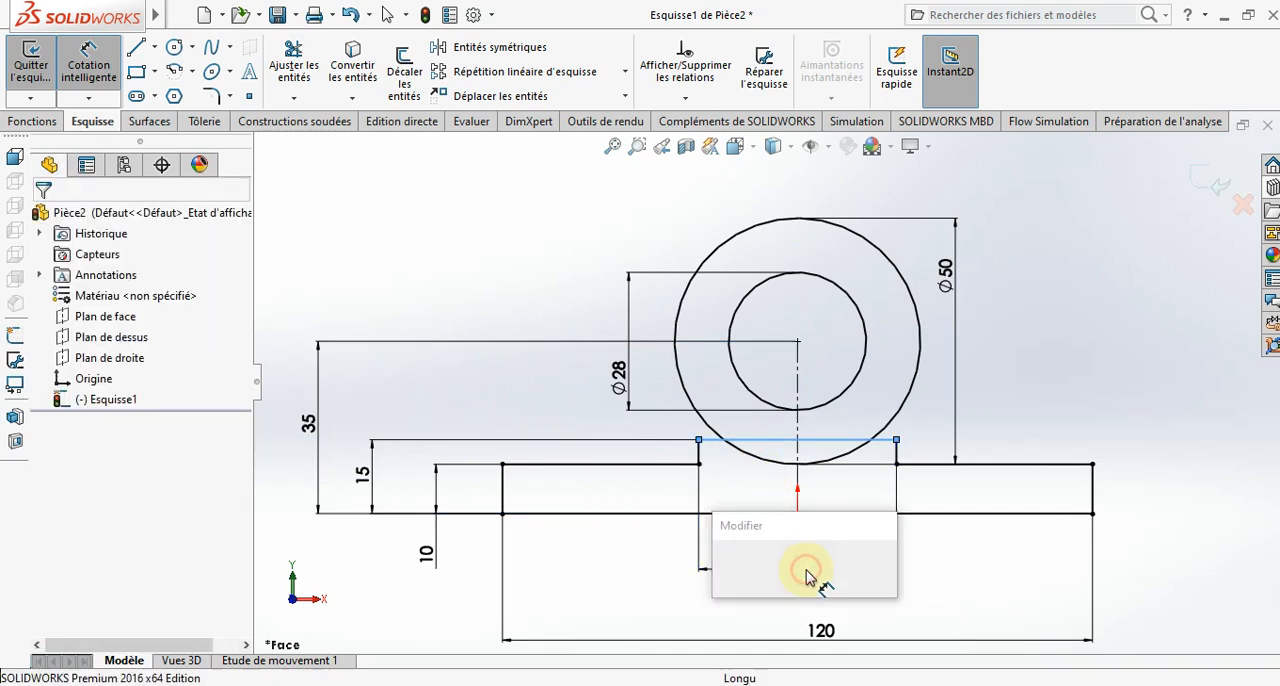
{"action": "type", "text": "36"}
{"action": "key", "text": "Return"}
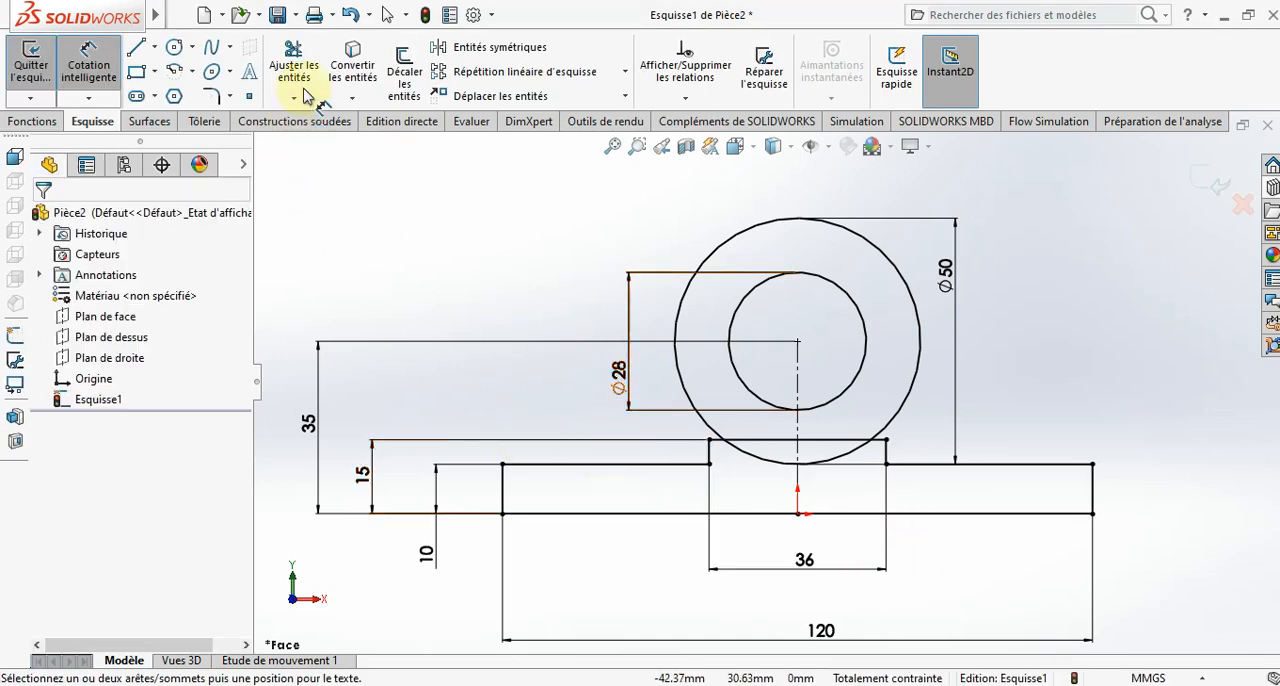
- Trim away the lower arc of the 50 mm circle that lies inside the raised section
{"action": "left_click", "coordinate": [294, 68]}
{"action": "left_click", "coordinate": [838, 457]}
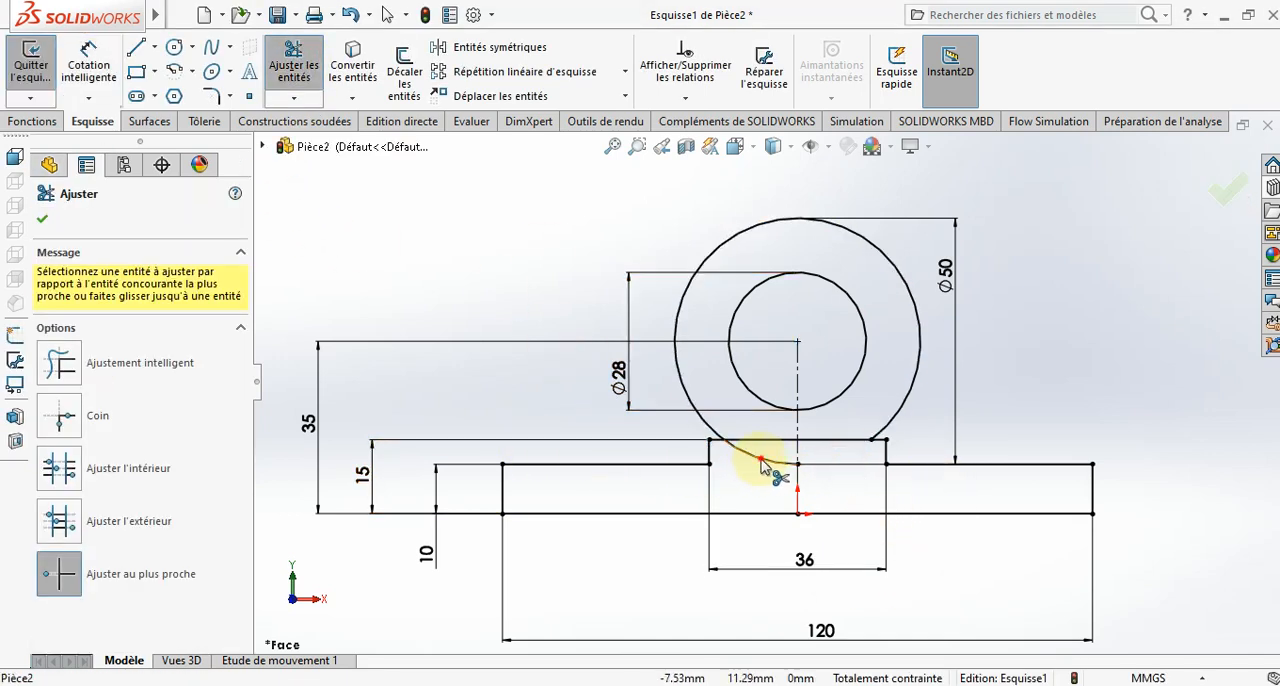
- Draw a slanted line on each side from the outer circle down to the base's upper edge, the left one tangent to the circle
{"action": "left_click", "coordinate": [136, 47]}
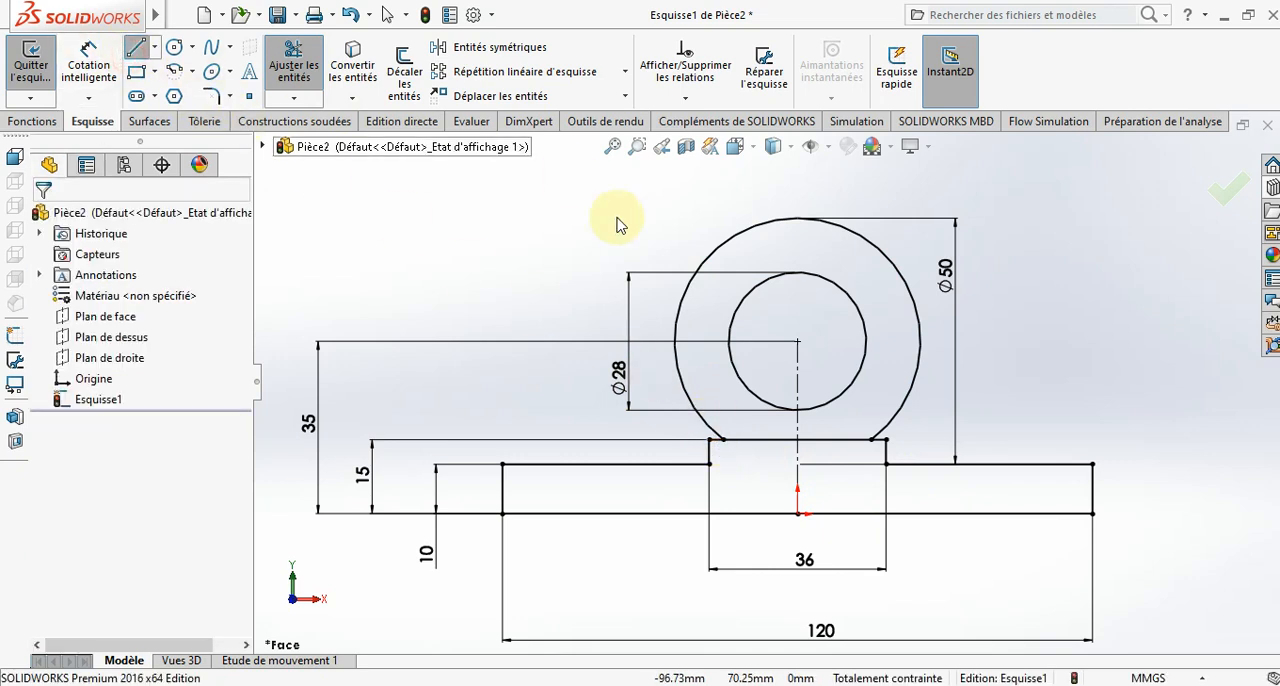
{"action": "left_click", "coordinate": [678, 315]}
{"action": "left_click", "coordinate": [633, 466]}
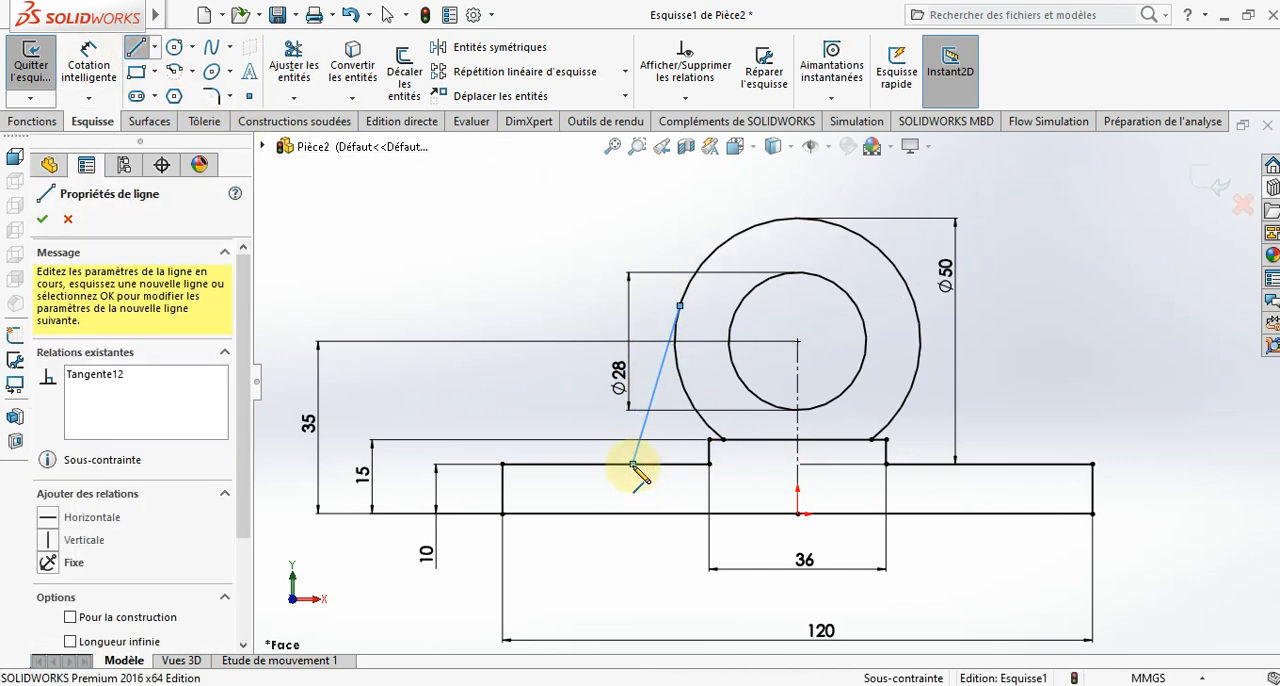
{"action": "key", "text": "Escape"}
{"action": "key", "text": "Escape"}
{"action": "key", "text": "l"}
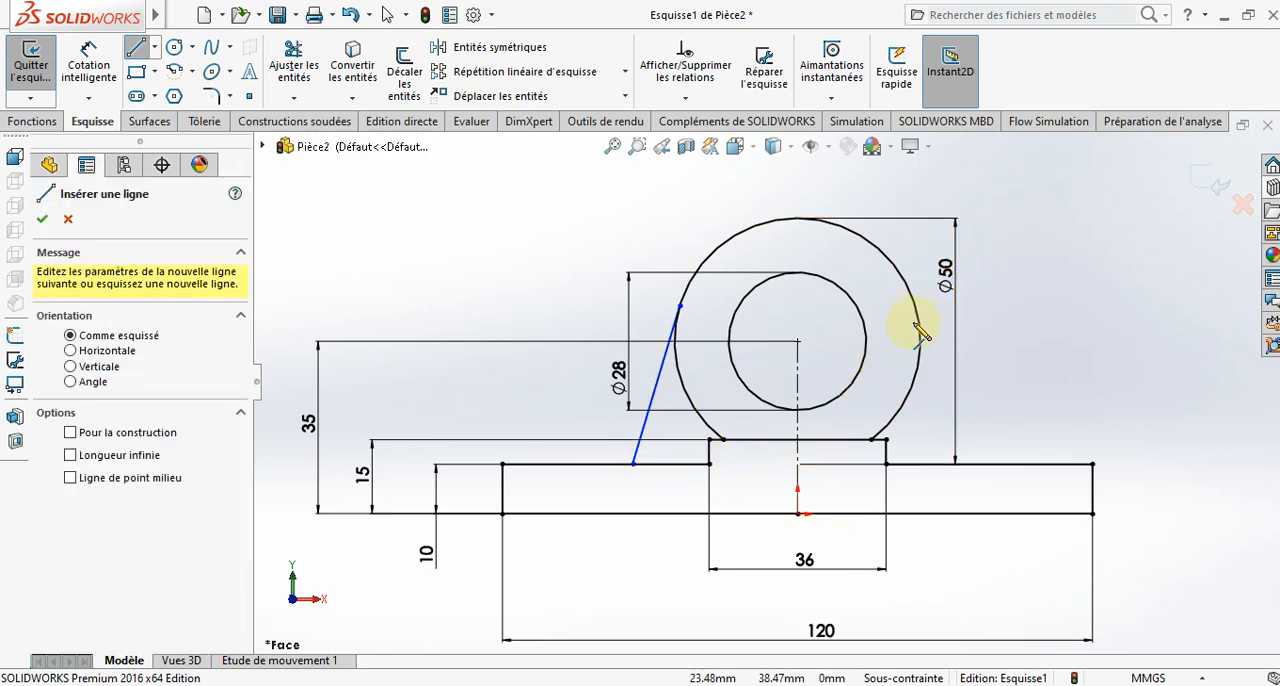
{"action": "left_click", "coordinate": [916, 316]}
{"action": "left_click", "coordinate": [980, 464]}
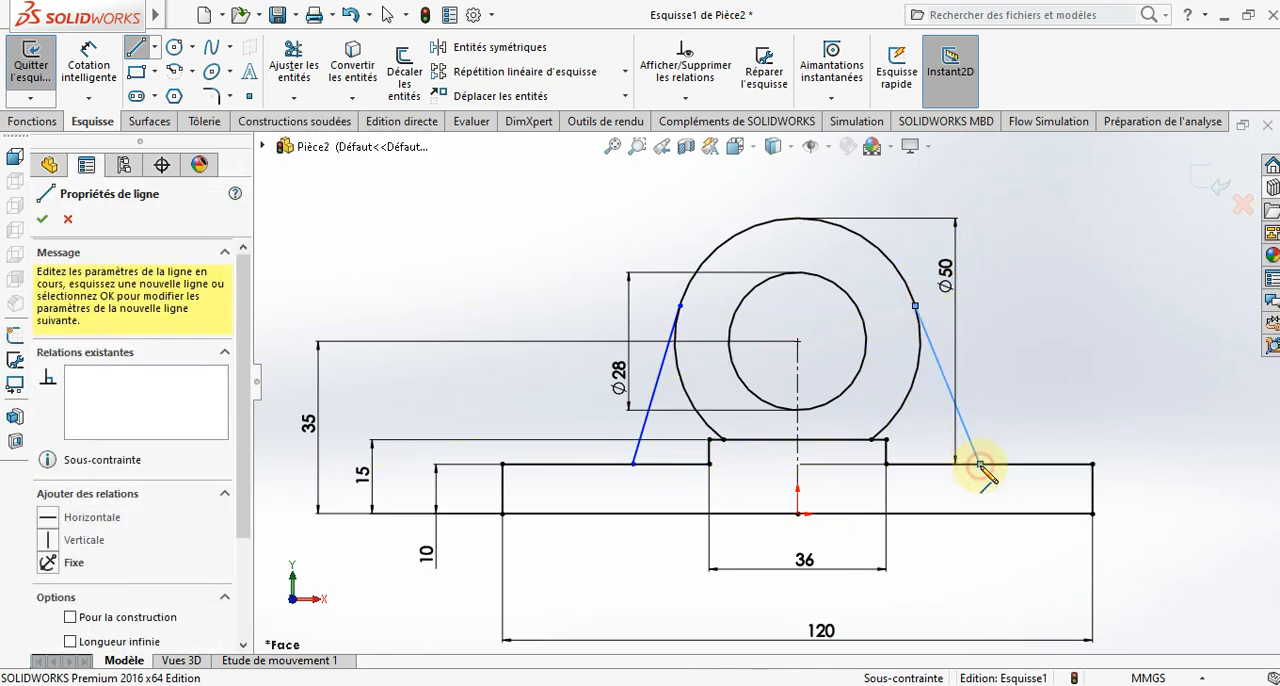
{"action": "key", "text": "Escape"}
{"action": "key", "text": "Escape"}
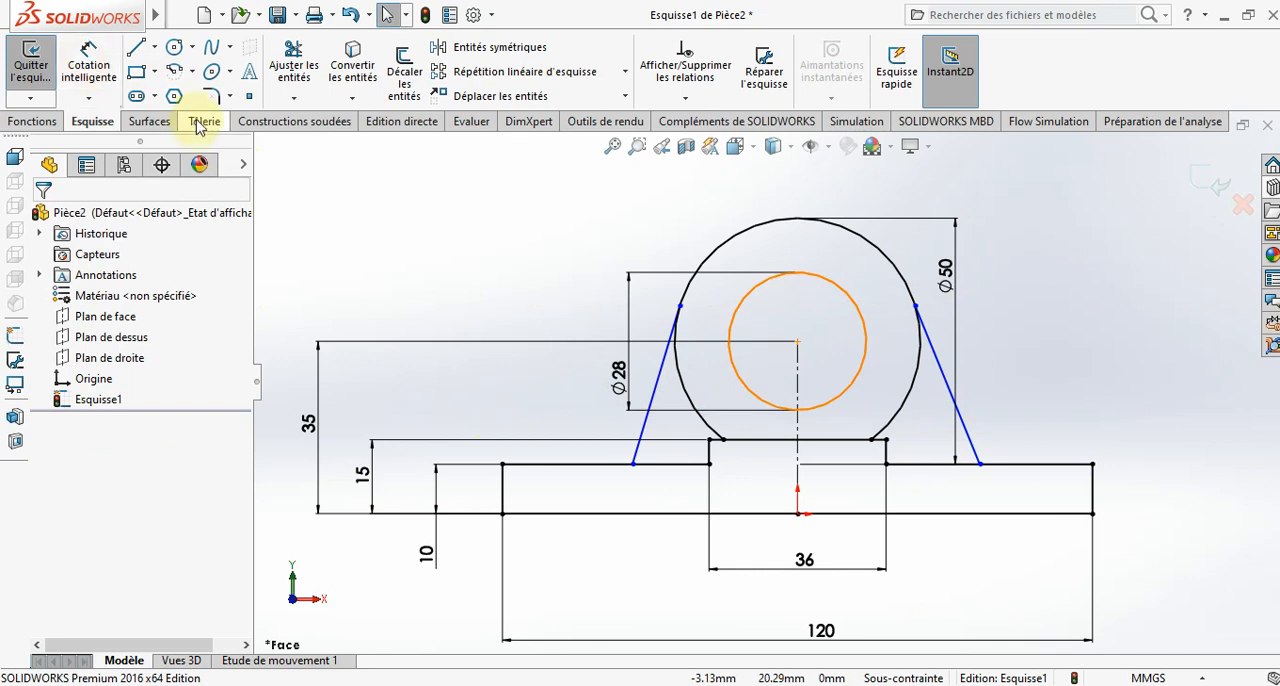
- Dimension the angle between the left slanted line and the base's upper edge to 95 degrees
{"action": "left_click", "coordinate": [89, 70]}
{"action": "left_click", "coordinate": [644, 430]}
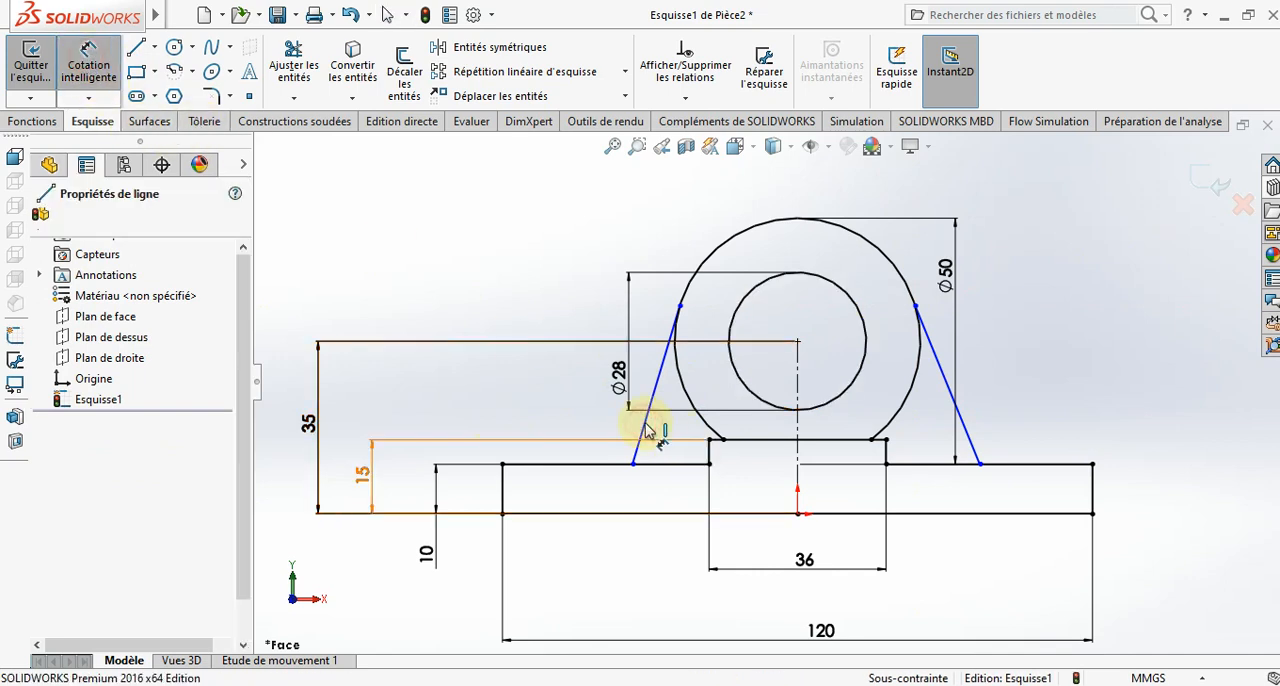
{"action": "left_click", "coordinate": [598, 465]}
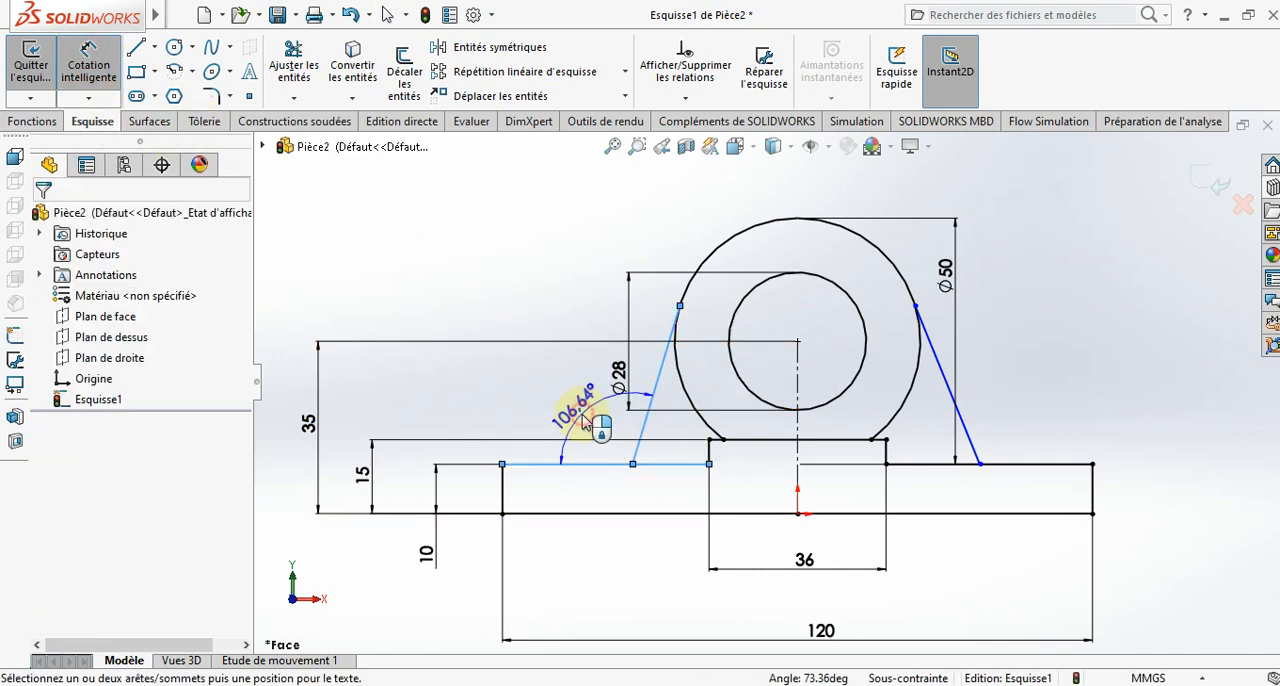
{"action": "left_click", "coordinate": [592, 422]}
{"action": "type", "text": "945"}
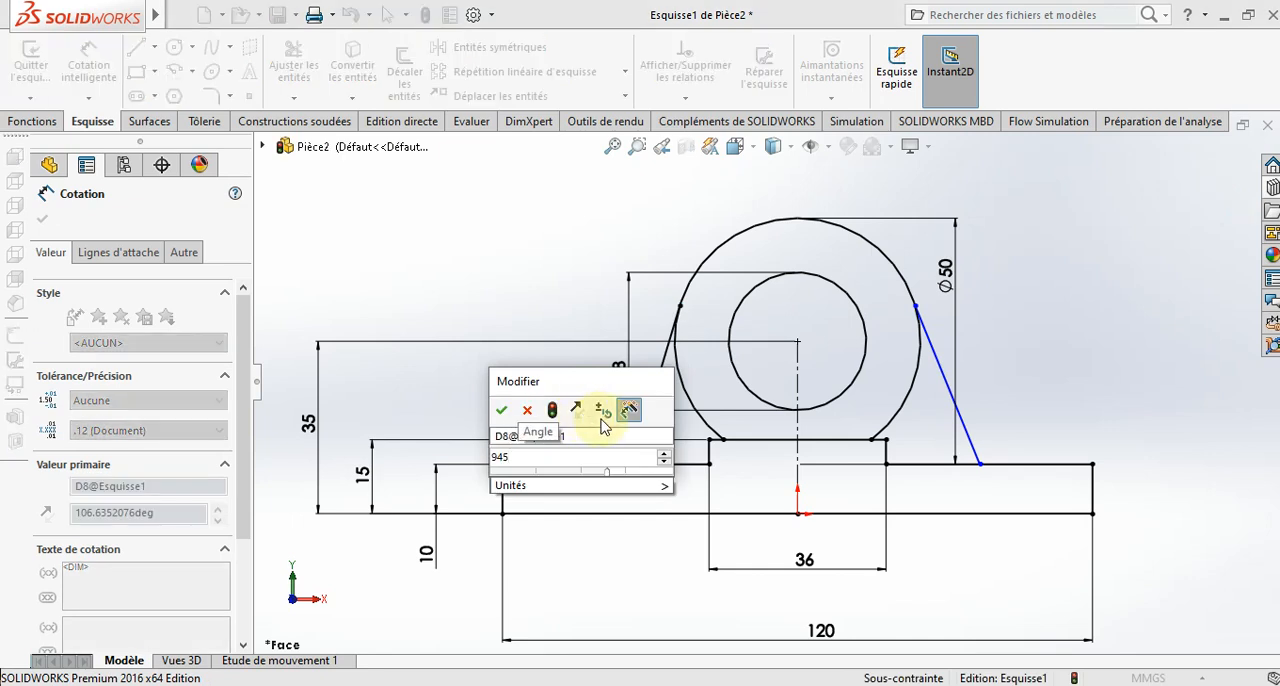
{"action": "key", "text": "Return"}
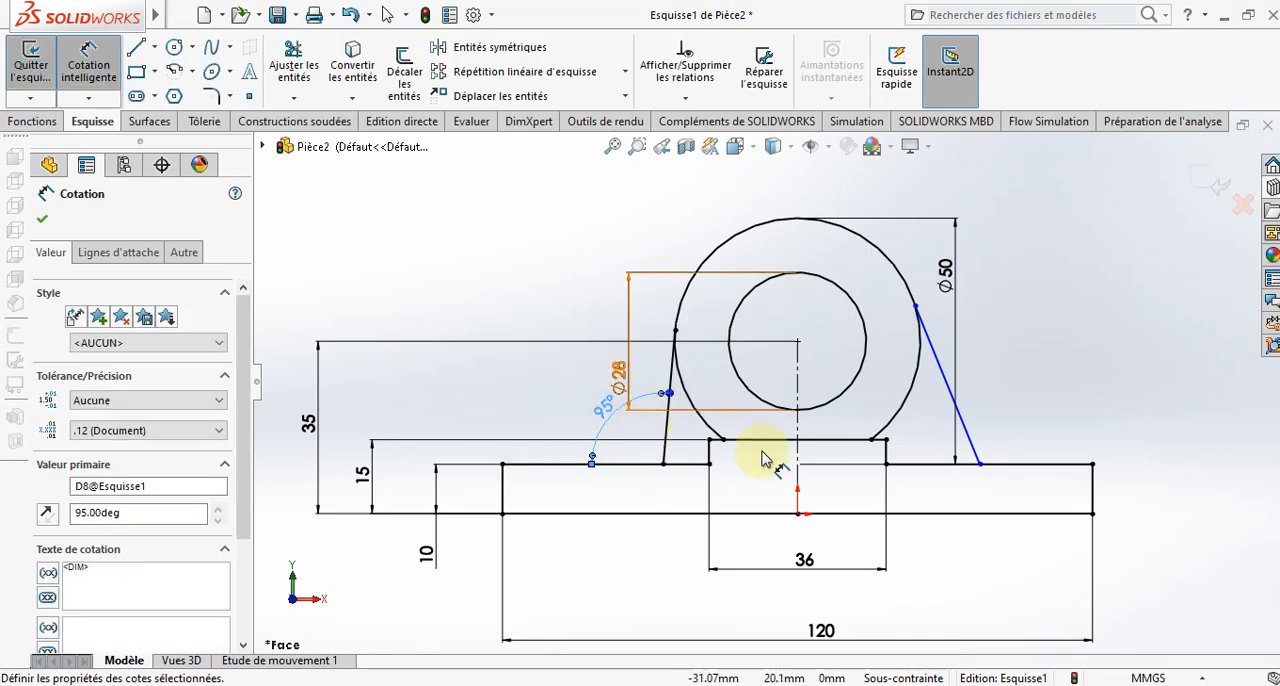
- Dimension the angle between the right slanted line and the base's upper edge to 95 degrees
{"action": "left_click", "coordinate": [968, 446]}
{"action": "left_click", "coordinate": [1008, 464]}
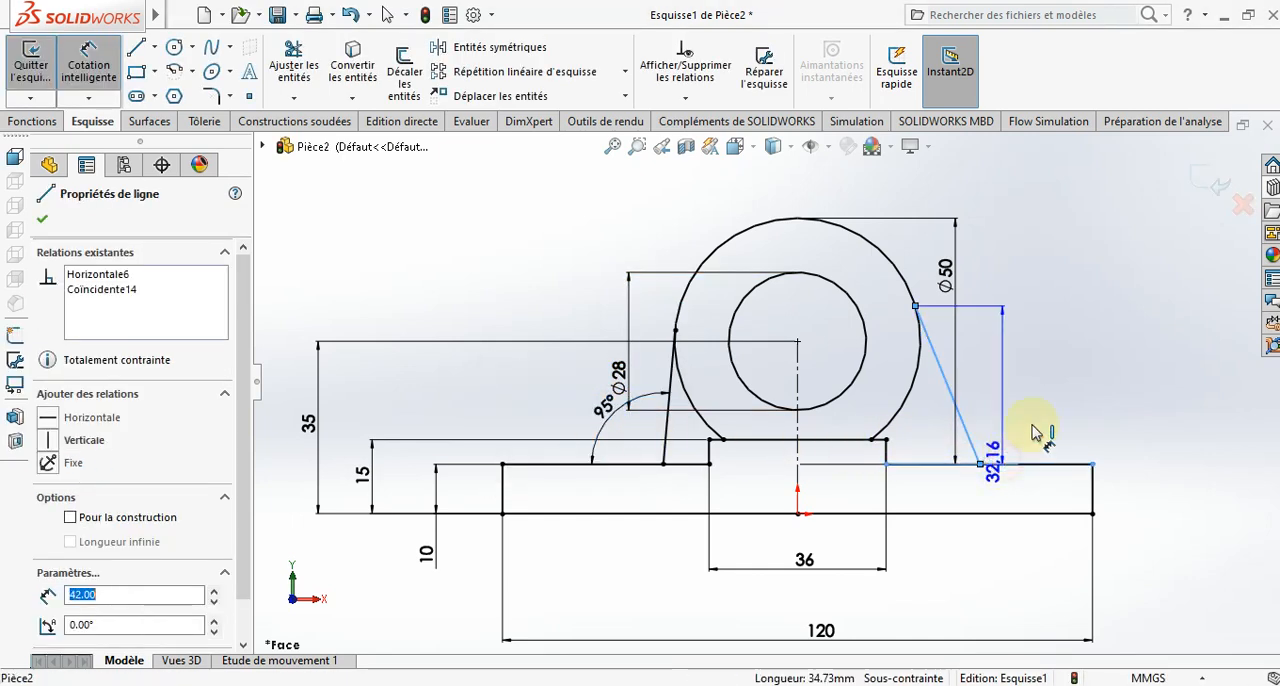
{"action": "left_click", "coordinate": [1033, 418]}
{"action": "type", "text": "95"}
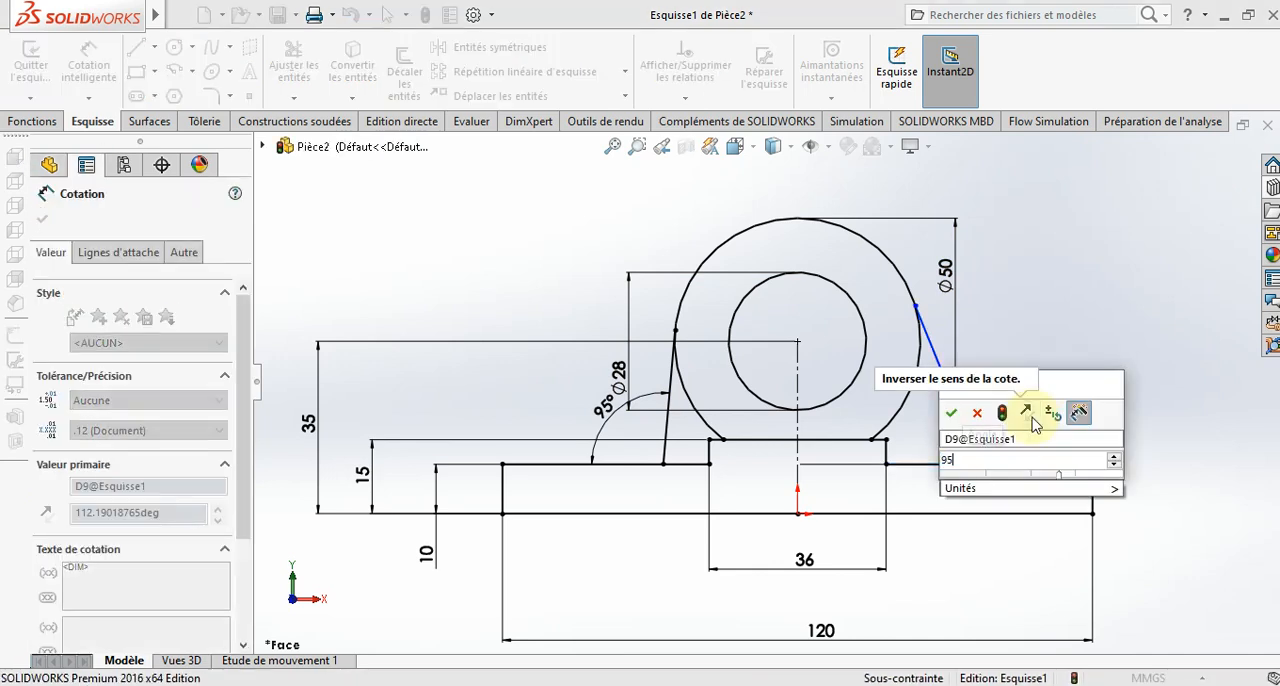
{"action": "key", "text": "Return"}
{"action": "left_click", "coordinate": [1039, 407]}
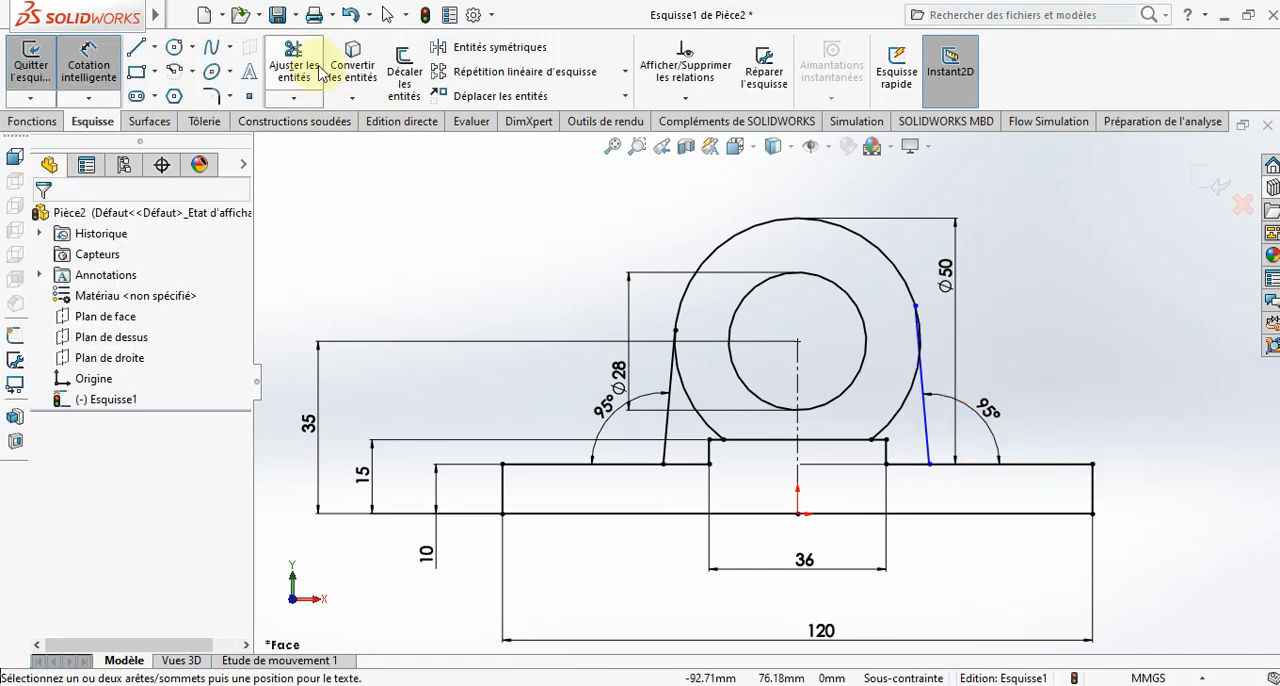
- Make both slanted side lines tangent to the 50 mm arc
{"action": "key", "text": "Escape"}
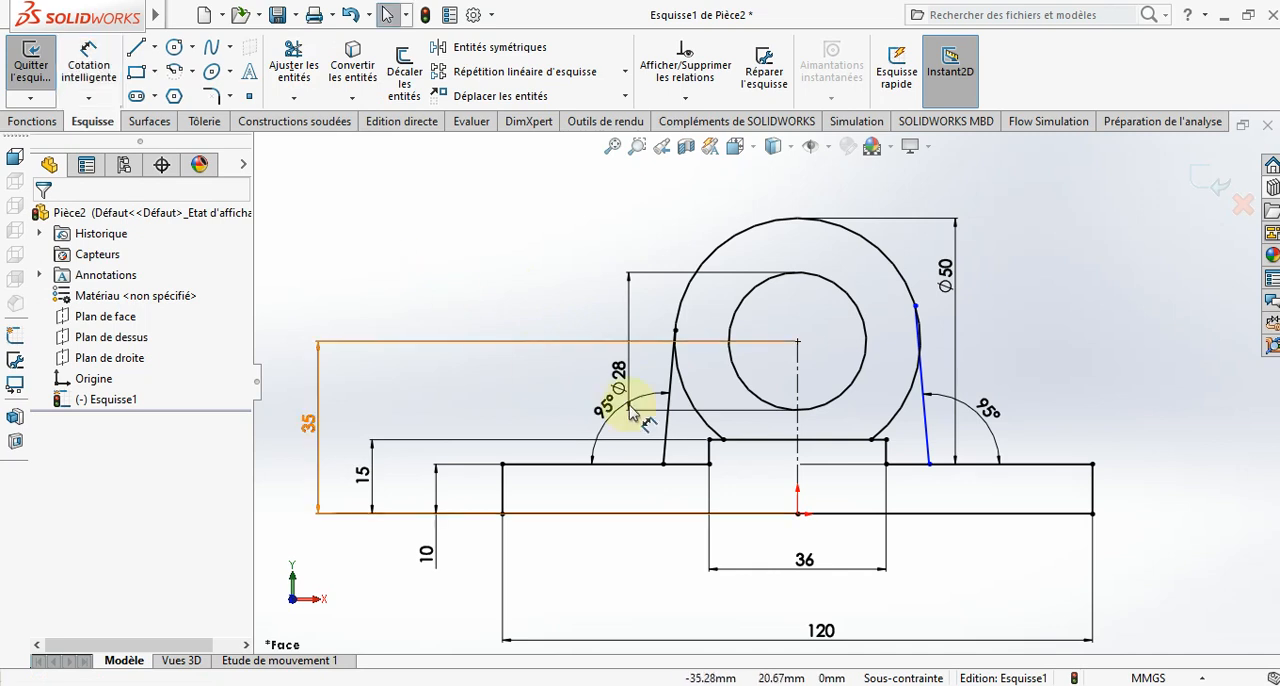
{"action": "left_click", "coordinate": [670, 390]}
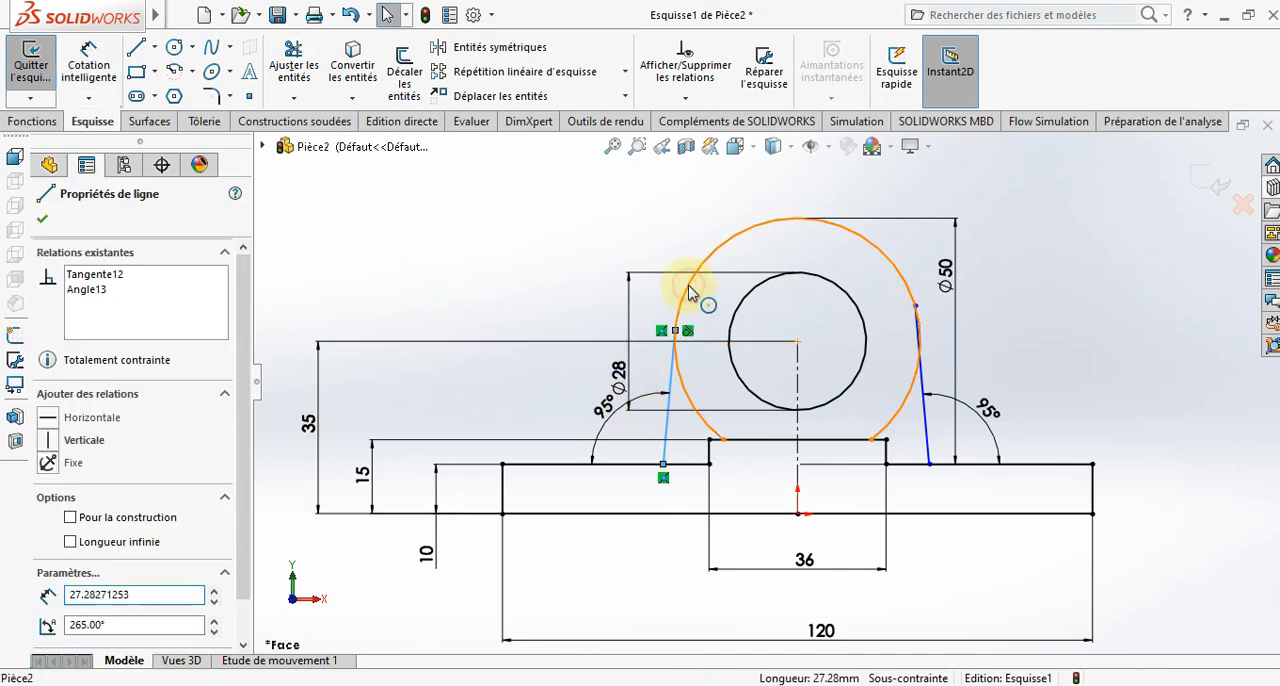
{"action": "left_click", "coordinate": [688, 291], "text": "ctrl"}
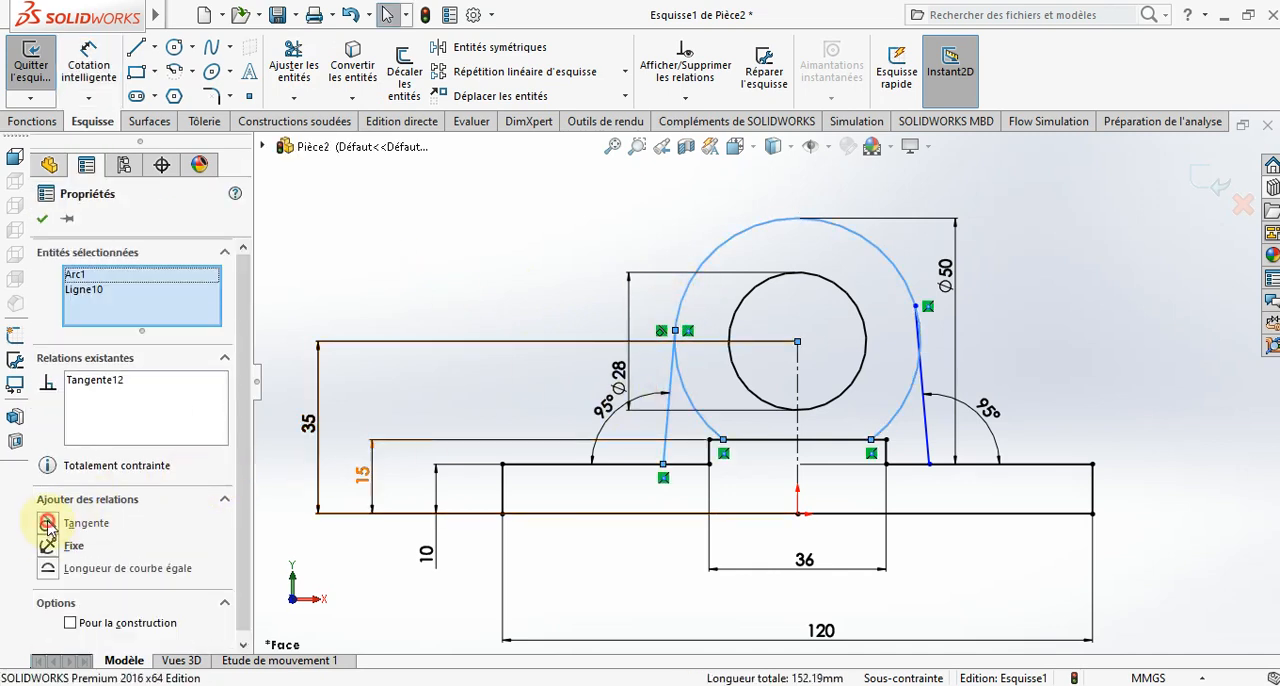
{"action": "left_click", "coordinate": [46, 224]}
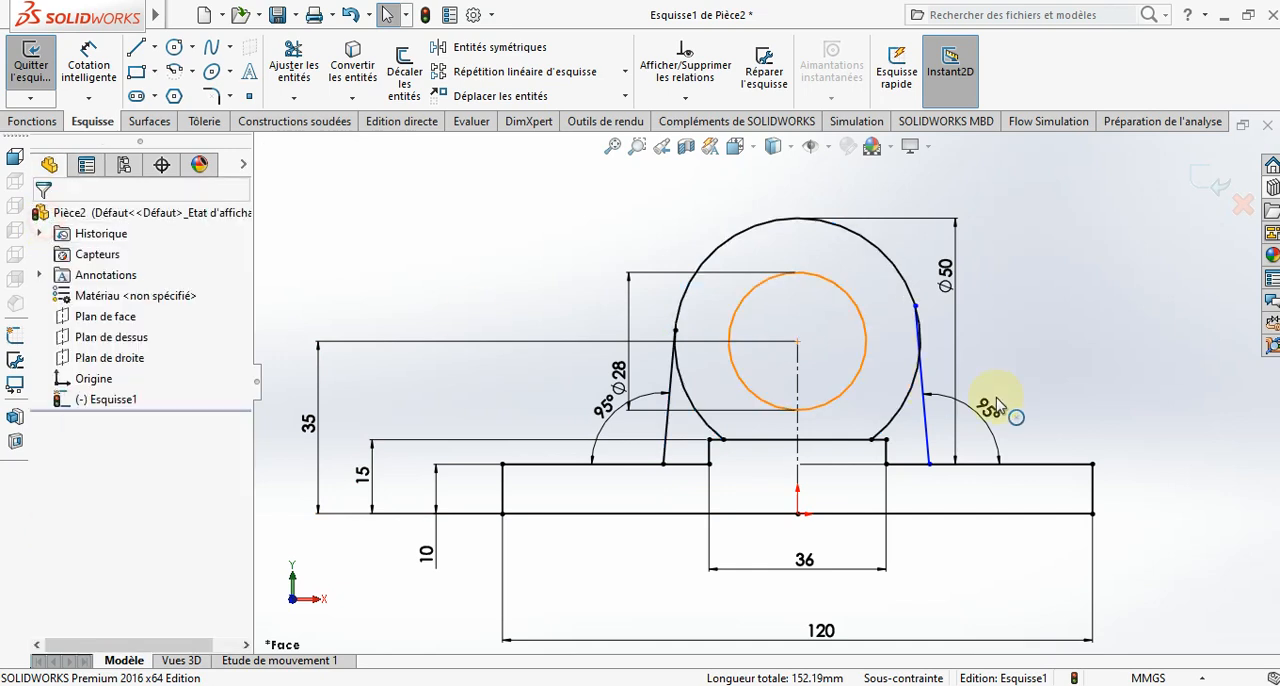
{"action": "left_click", "coordinate": [922, 396]}
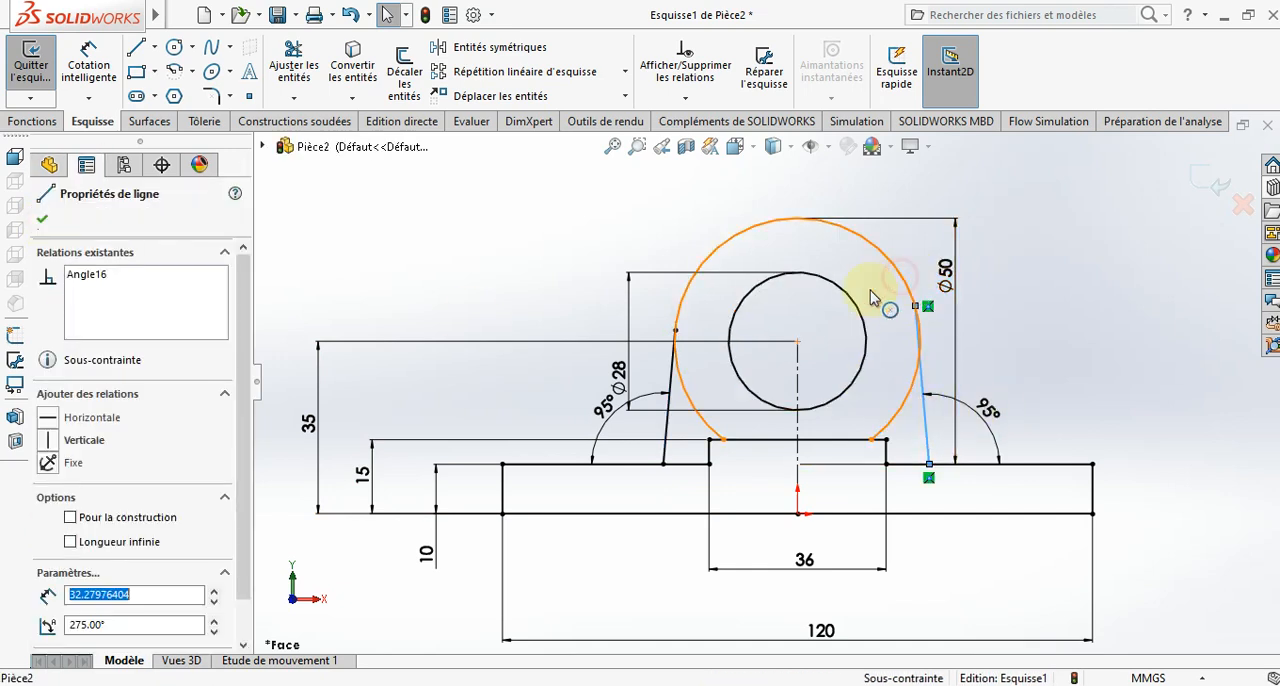
{"action": "left_click", "coordinate": [901, 287], "text": "ctrl"}
{"action": "left_click", "coordinate": [47, 525]}
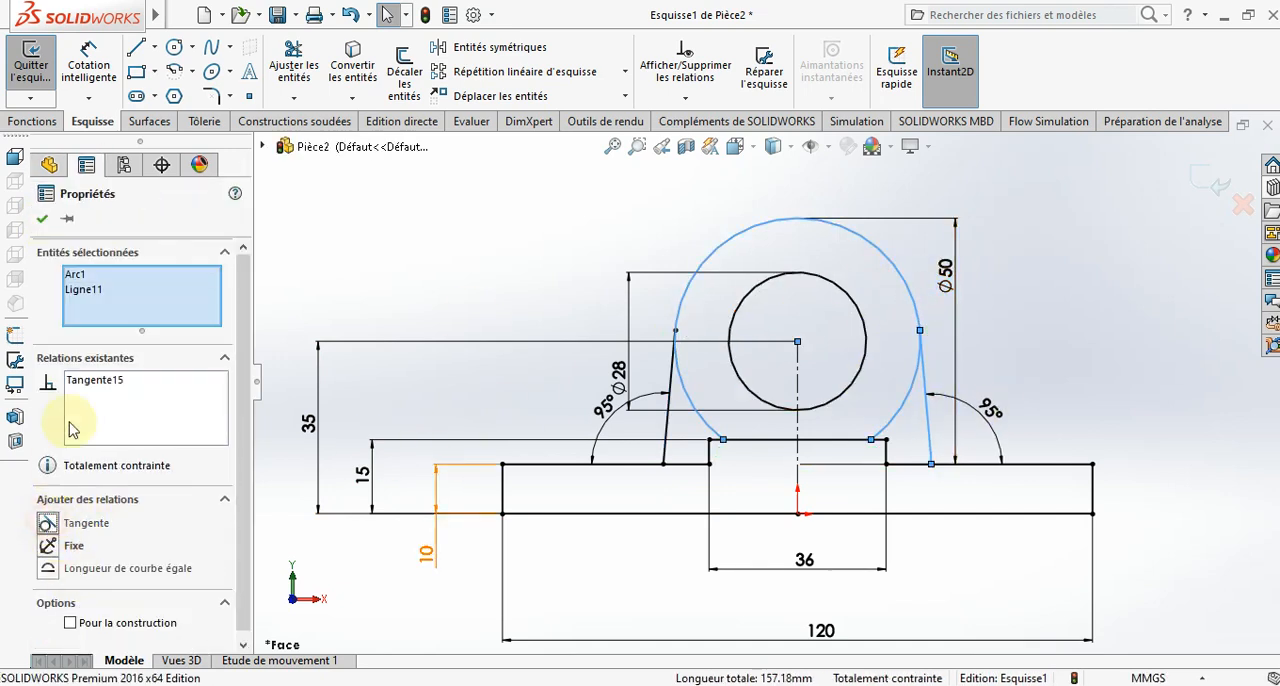
{"action": "left_click", "coordinate": [42, 218]}
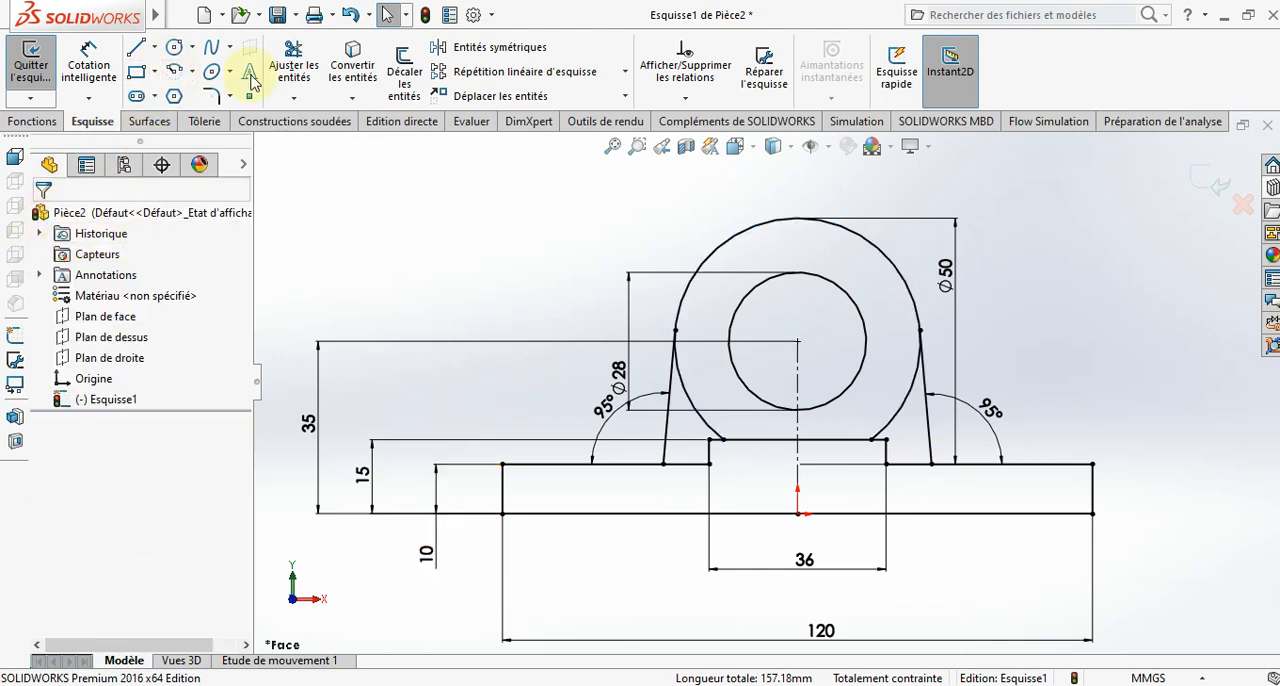
- Trim away the leftover lower arc segments of the 50 mm circle below its tangent points with the slanted lines
{"action": "left_click", "coordinate": [293, 65]}
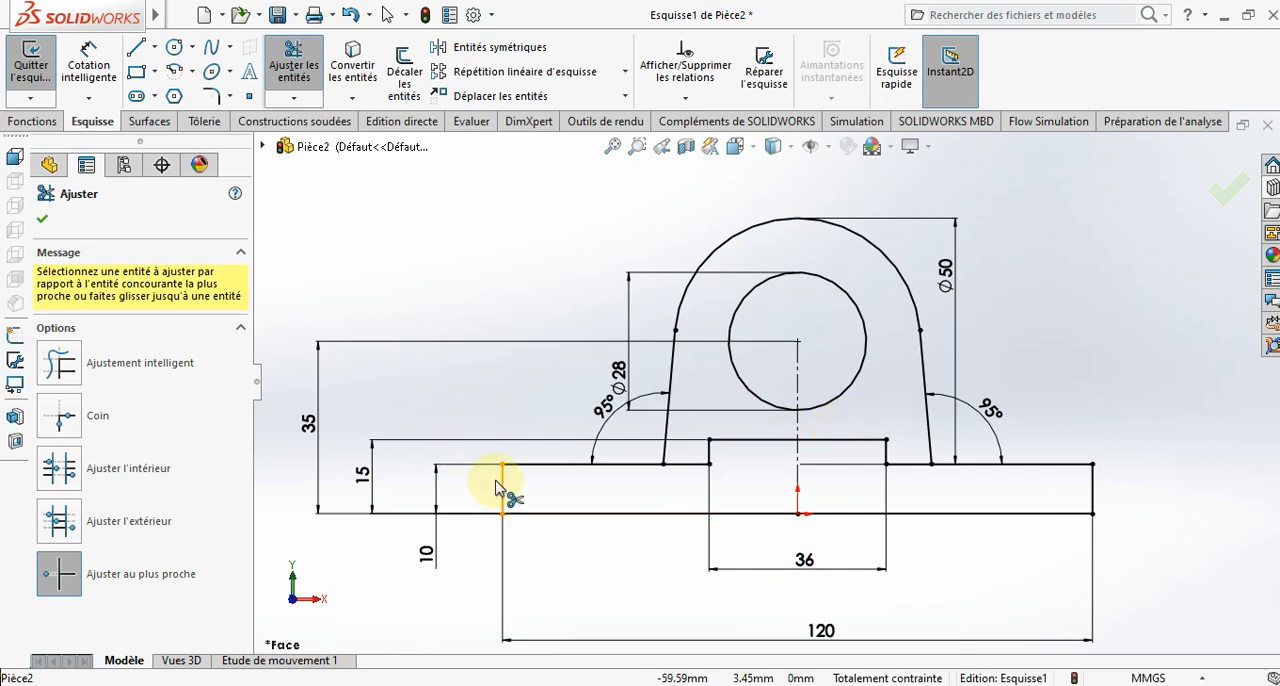
{"action": "left_click", "coordinate": [44, 222]}
- Extrude the two regions forming the stepped base to a blind depth of 220 mm
{"action": "left_click", "coordinate": [31, 121]}
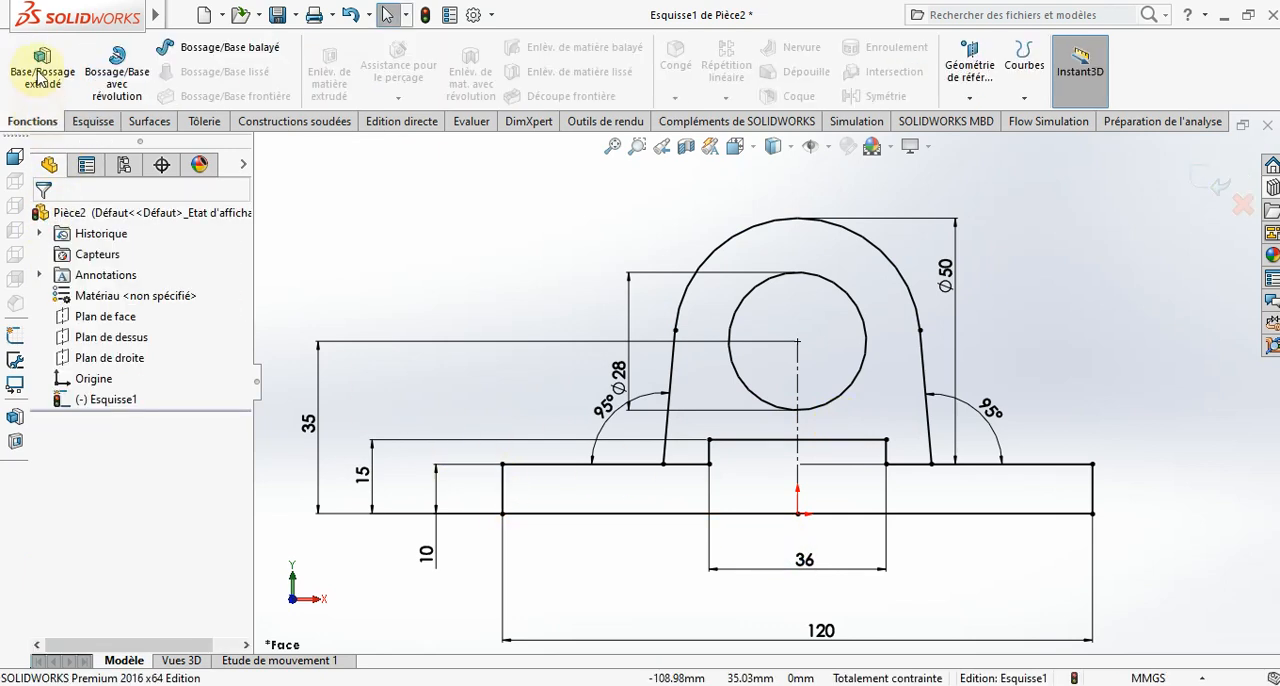
{"action": "left_click", "coordinate": [42, 72]}
{"action": "left_click", "coordinate": [650, 298]}
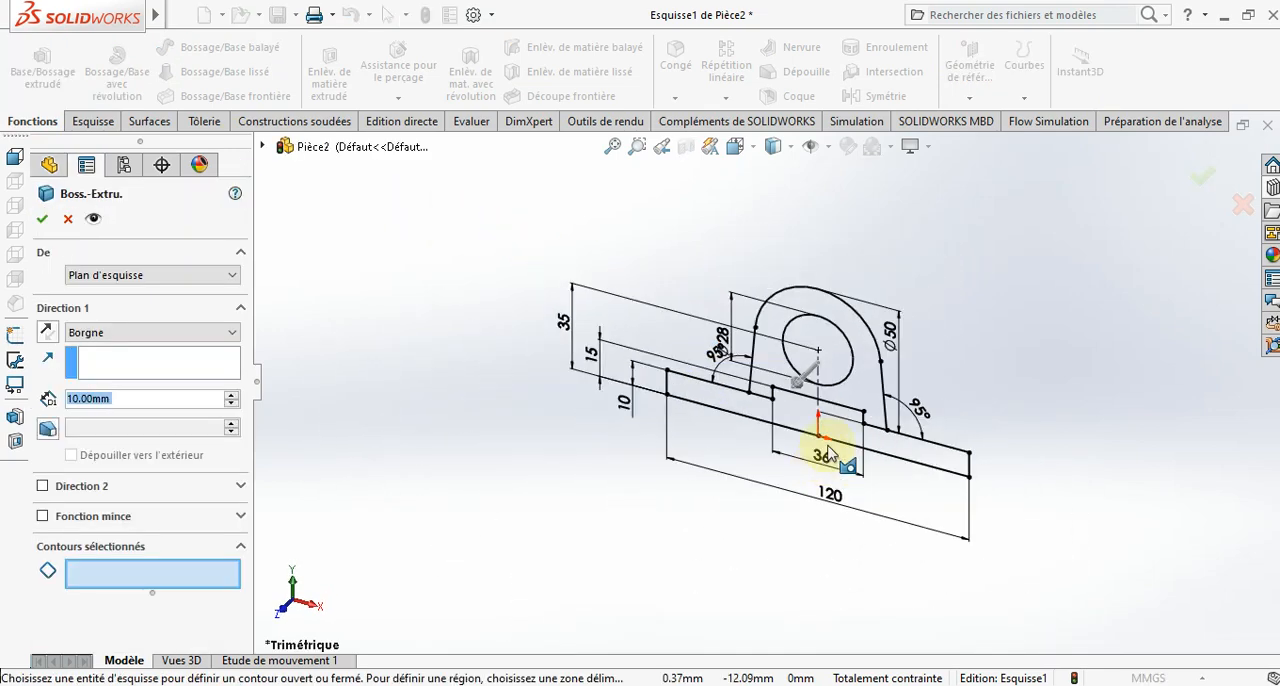
{"action": "left_click", "coordinate": [851, 444]}
{"action": "left_click", "coordinate": [851, 444]}
{"action": "left_click", "coordinate": [910, 455]}
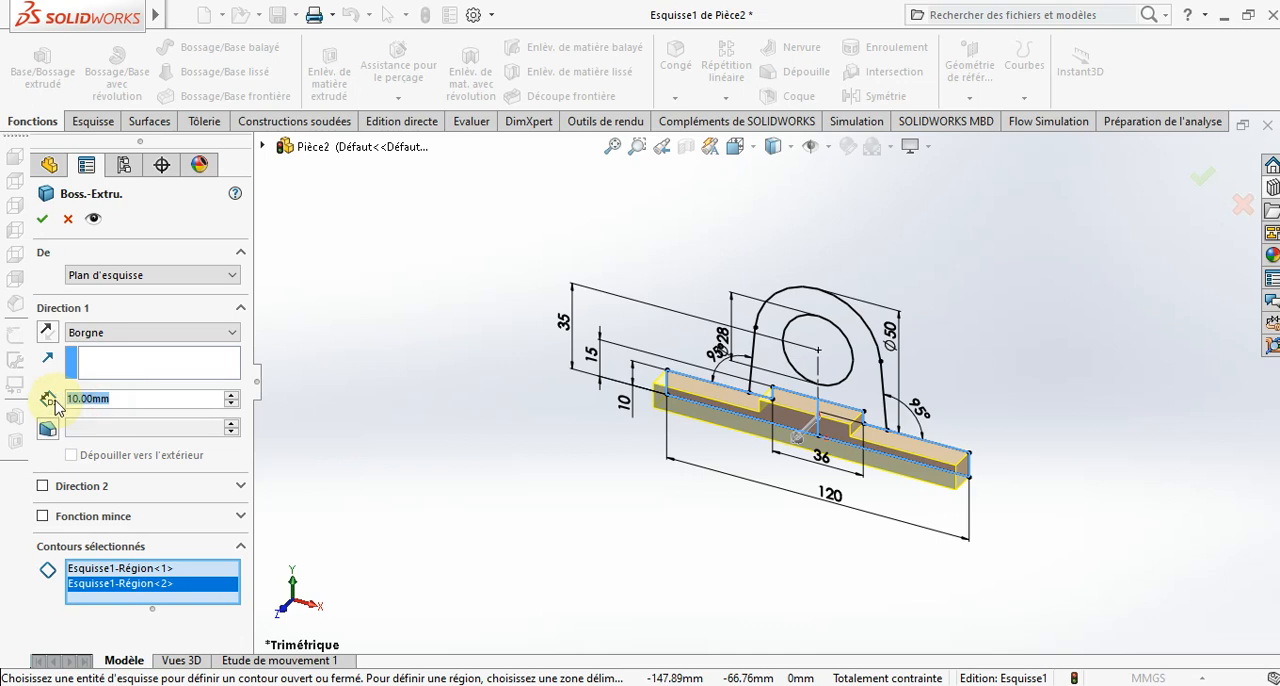
{"action": "type", "text": "220"}
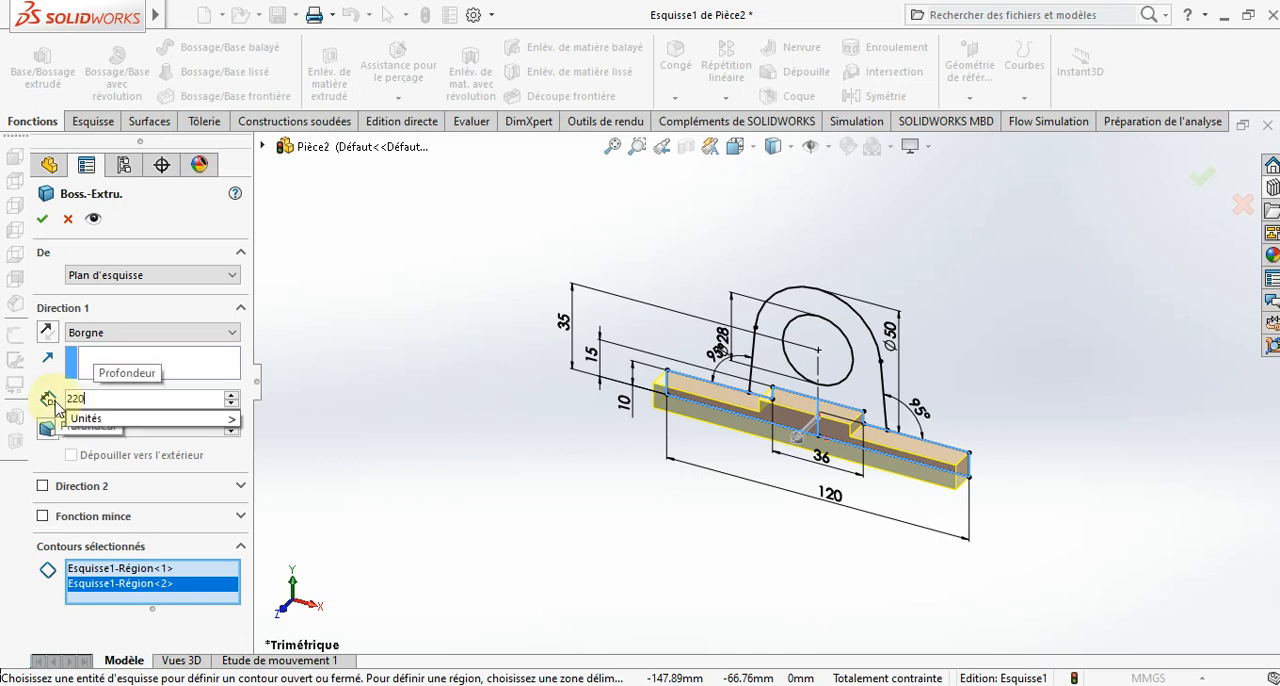
{"action": "key", "text": "Return"}
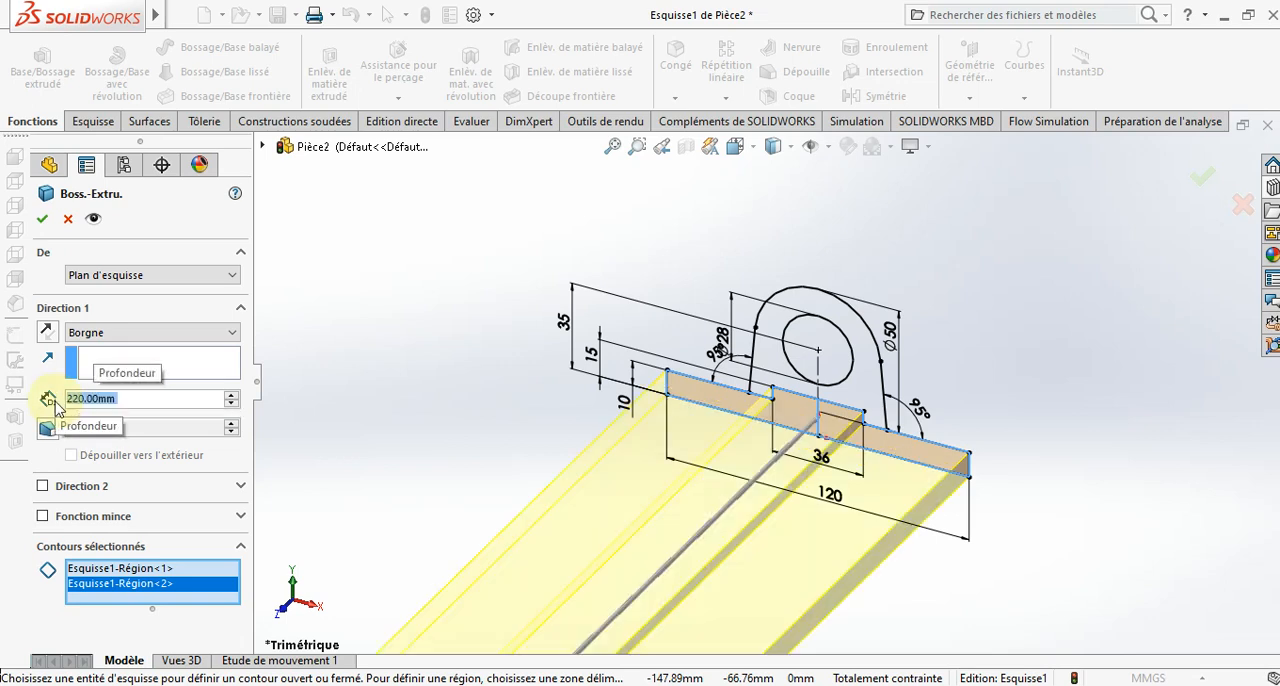
{"action": "left_click", "coordinate": [43, 228]}
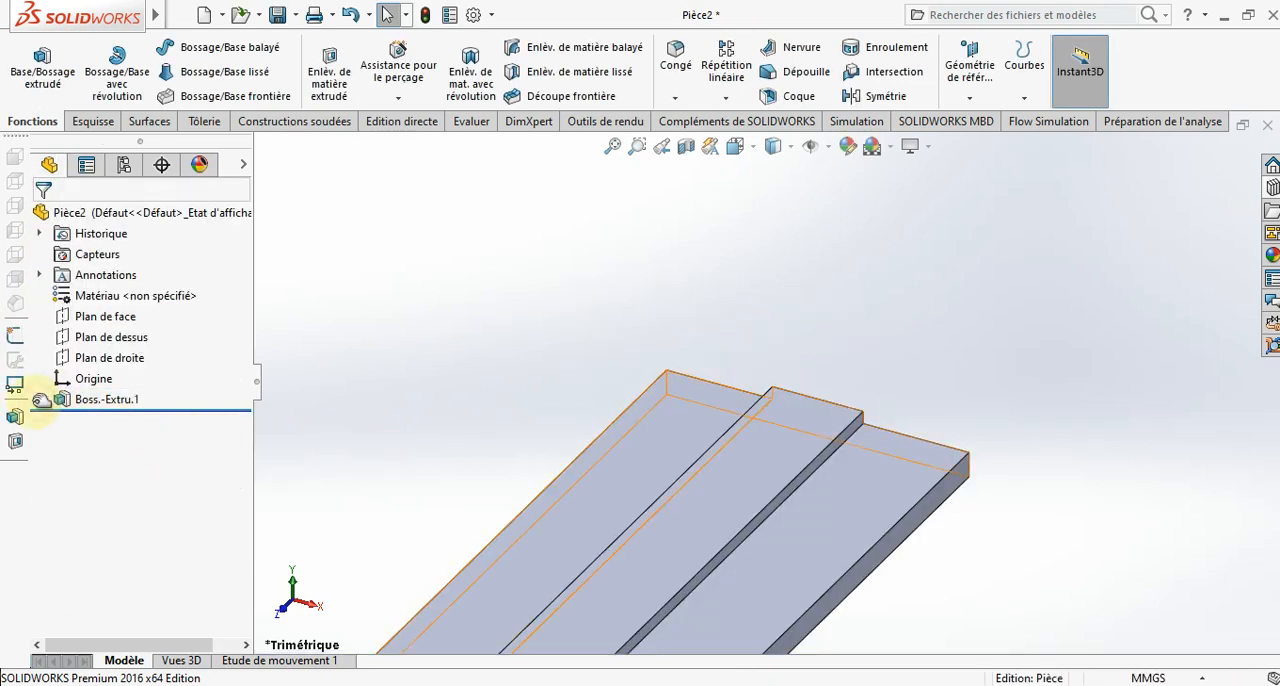
- Show the sketch absorbed by the base extrusion so its arched profile can be reused
{"action": "left_click", "coordinate": [39, 399]}
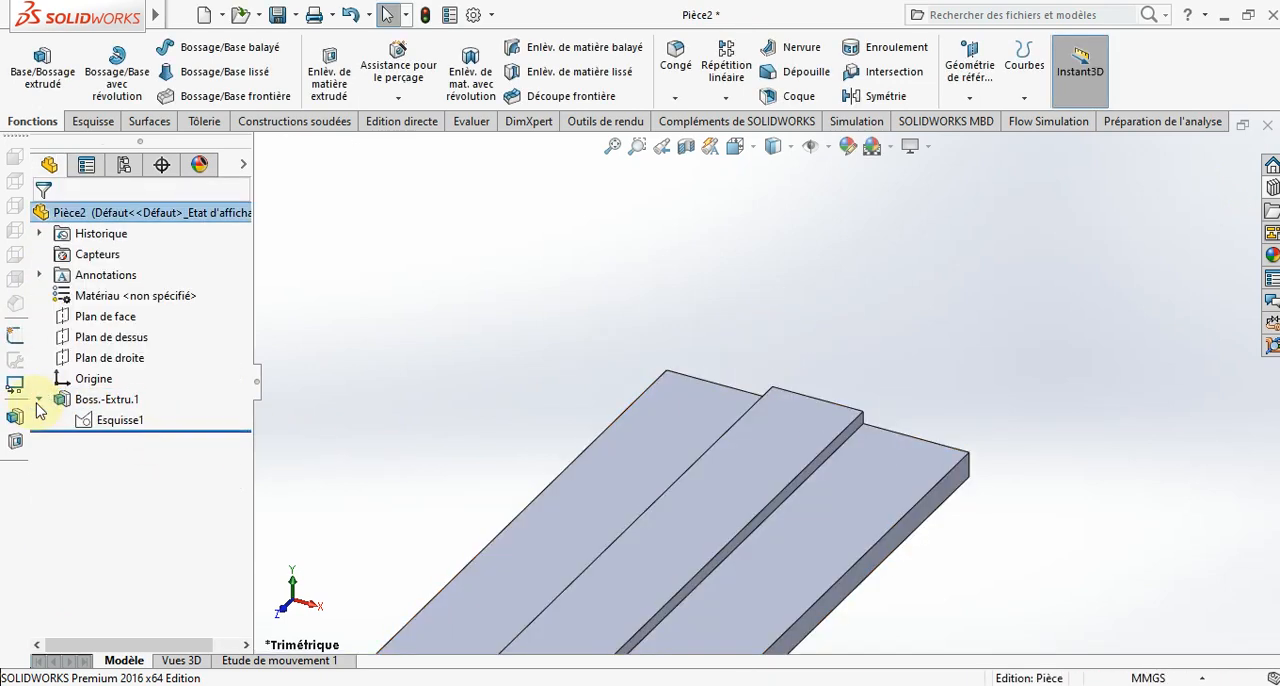
{"action": "right_click", "coordinate": [106, 425]}
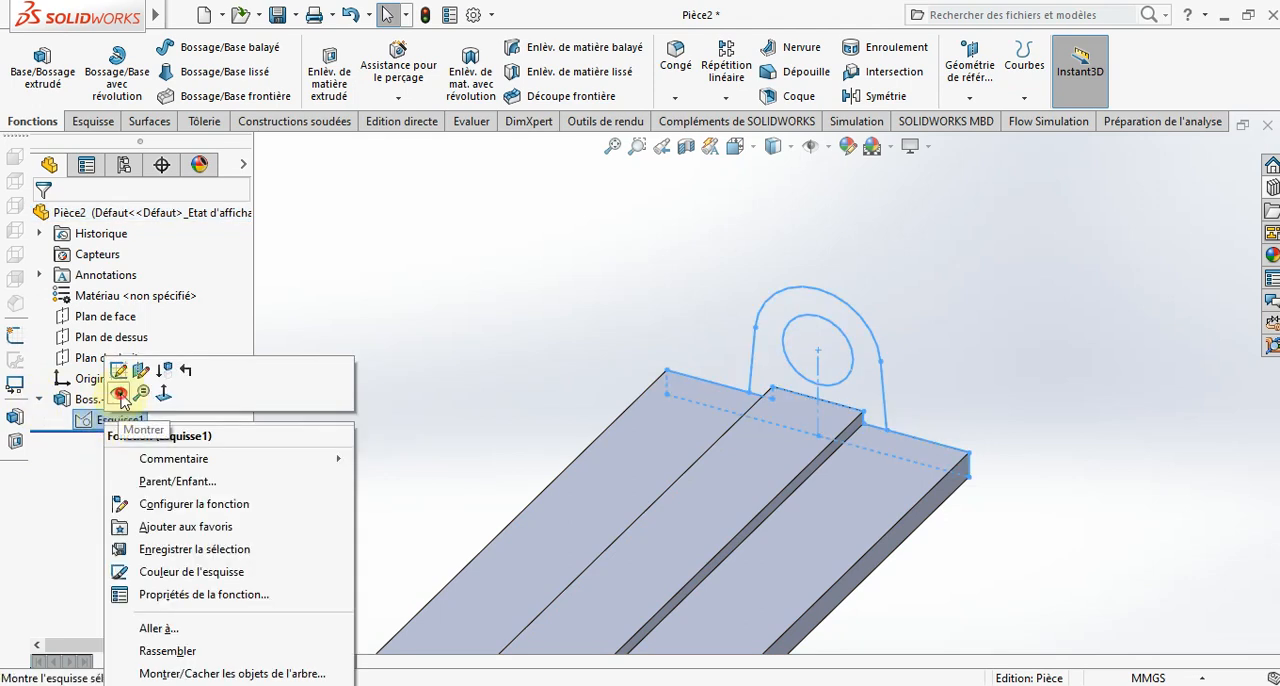
{"action": "left_click", "coordinate": [120, 396]}
- Extrude the arched region around the 28 mm circle 50 mm from the shown sketch, merged with the base and without a thin feature
{"action": "left_click", "coordinate": [42, 66]}
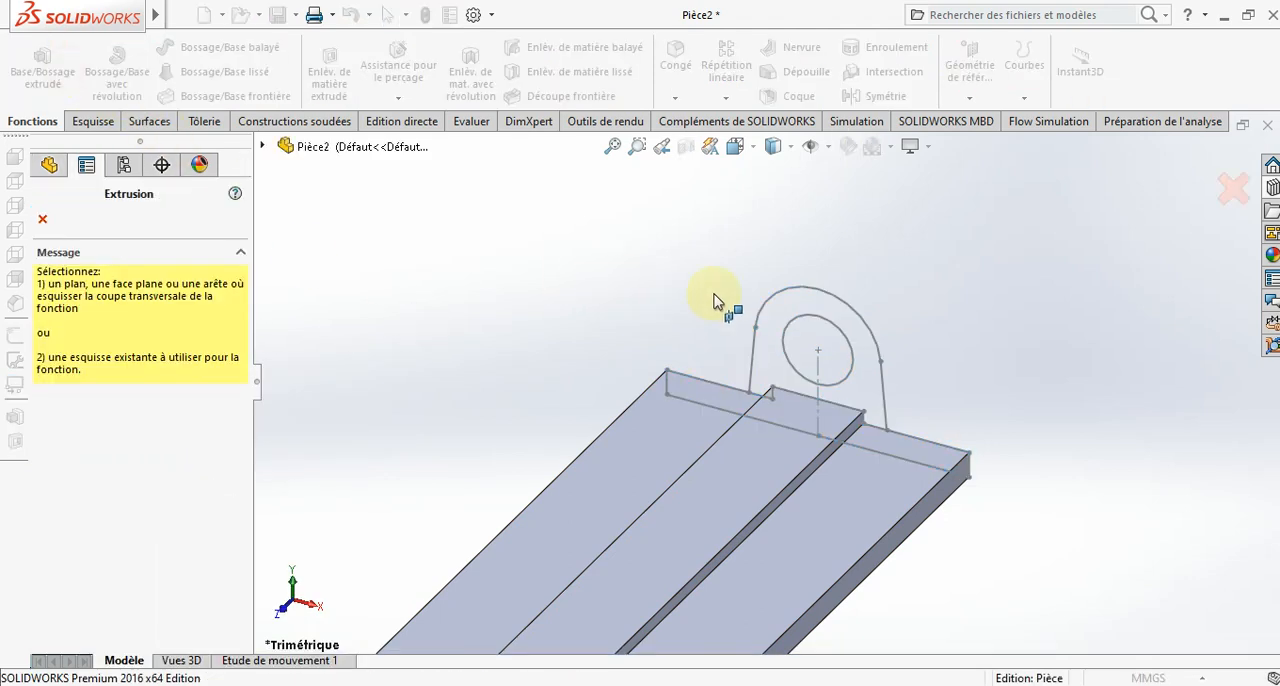
{"action": "left_click", "coordinate": [826, 292]}
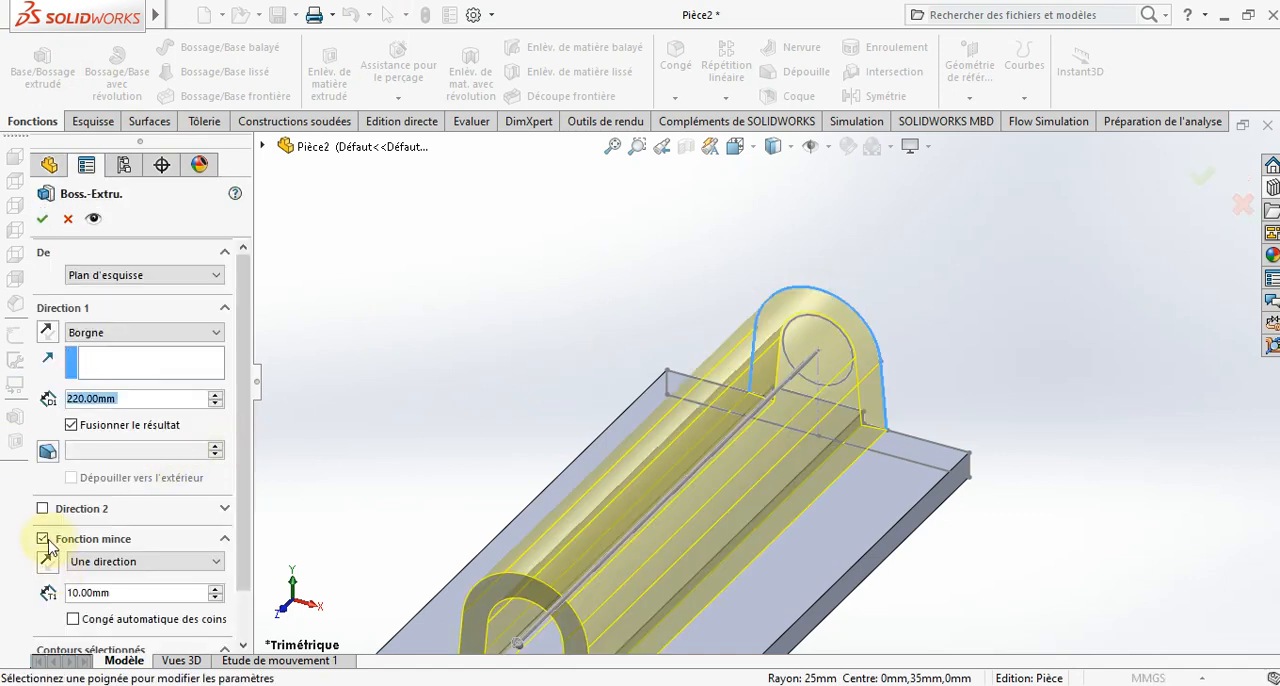
{"action": "left_click", "coordinate": [43, 540]}
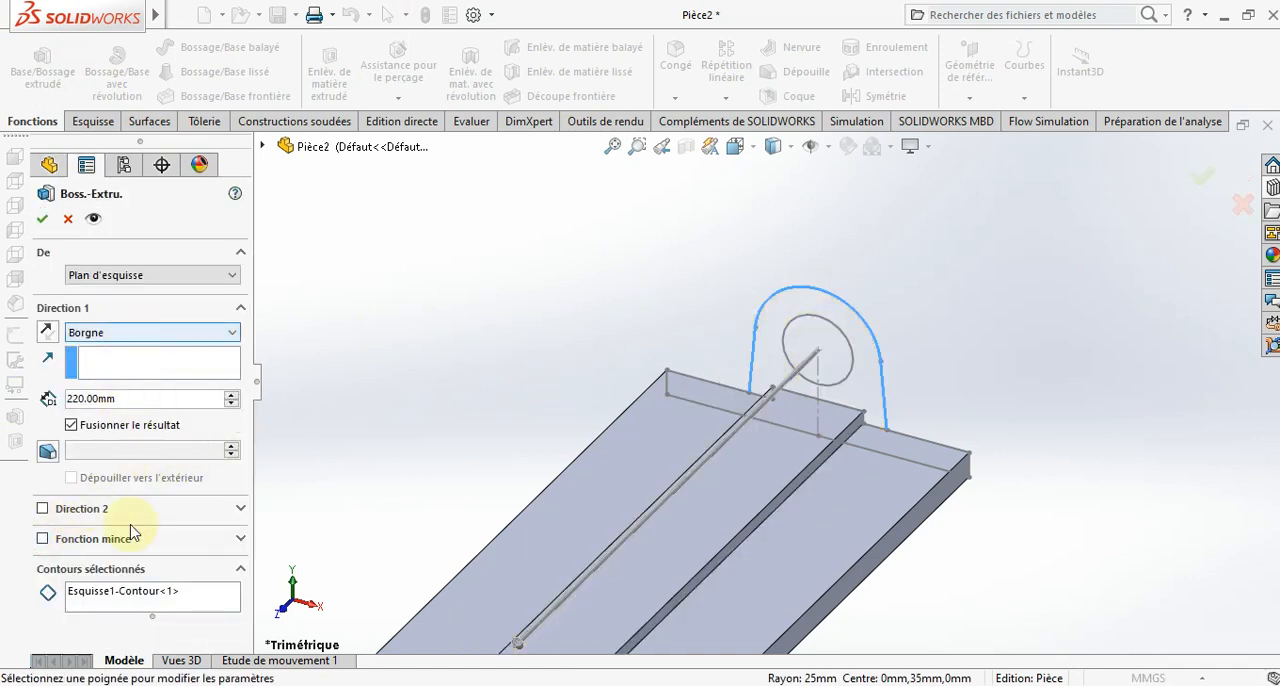
{"action": "right_click", "coordinate": [203, 598]}
{"action": "left_click", "coordinate": [290, 603]}
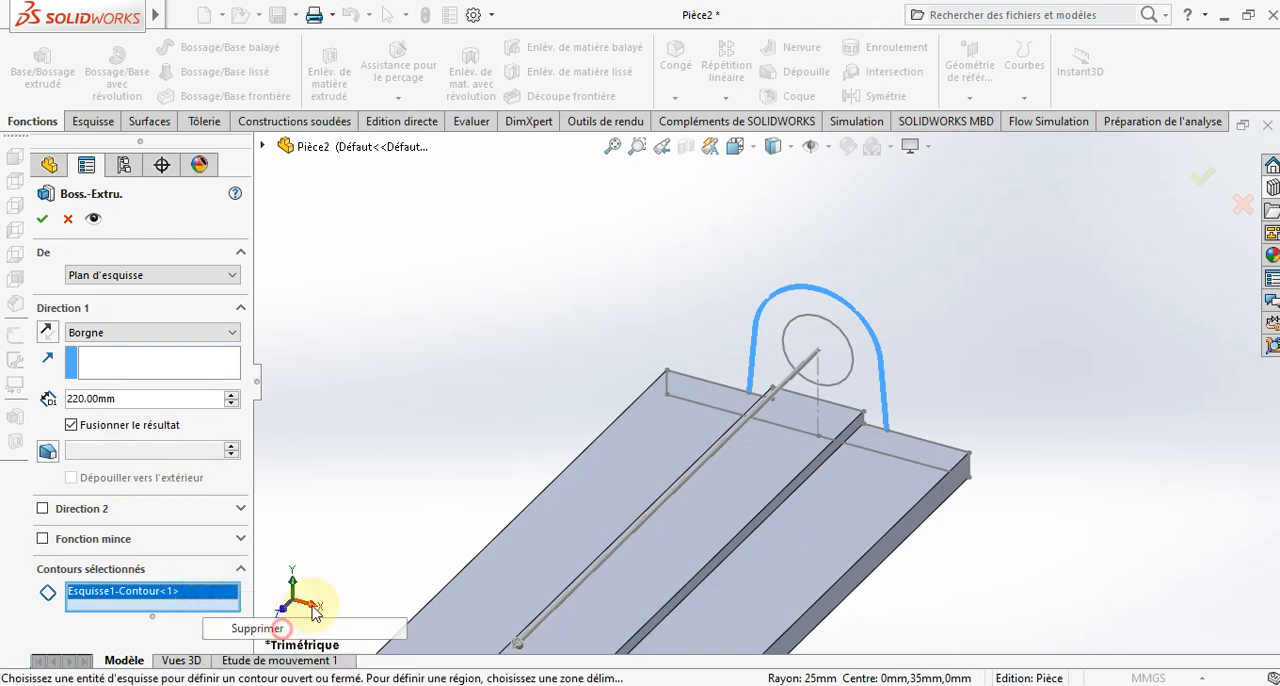
{"action": "left_click", "coordinate": [868, 384]}
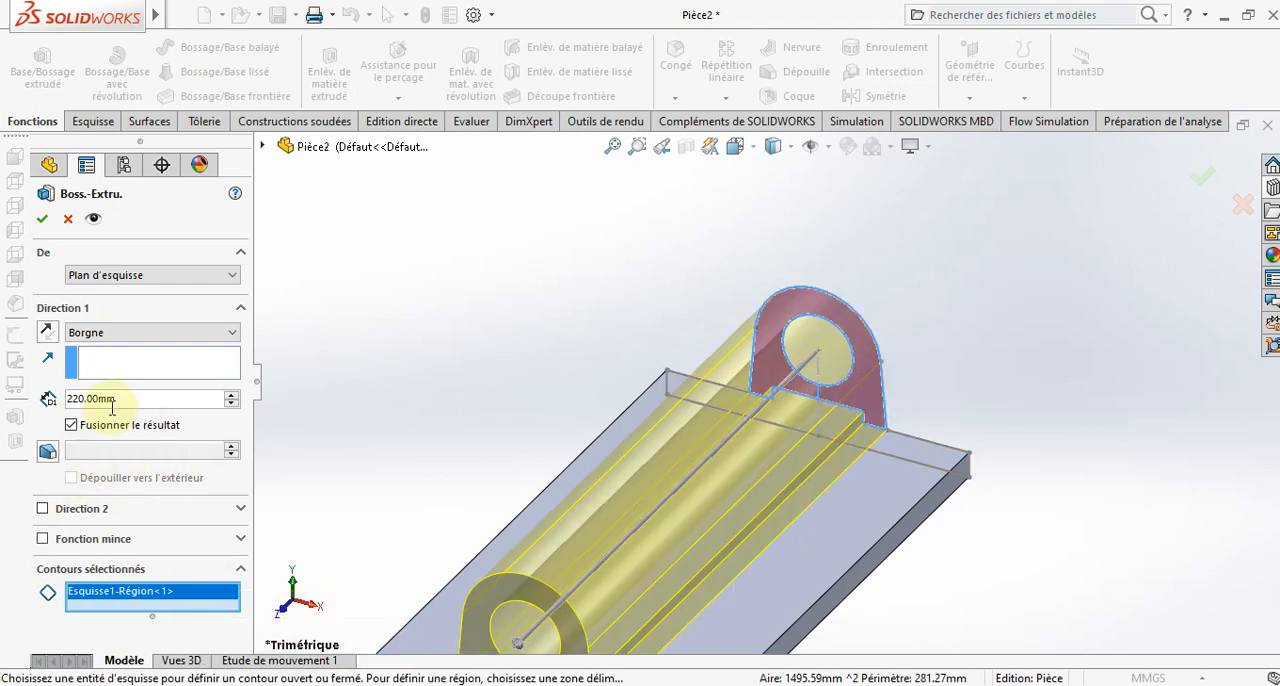
{"action": "type", "text": "59"}
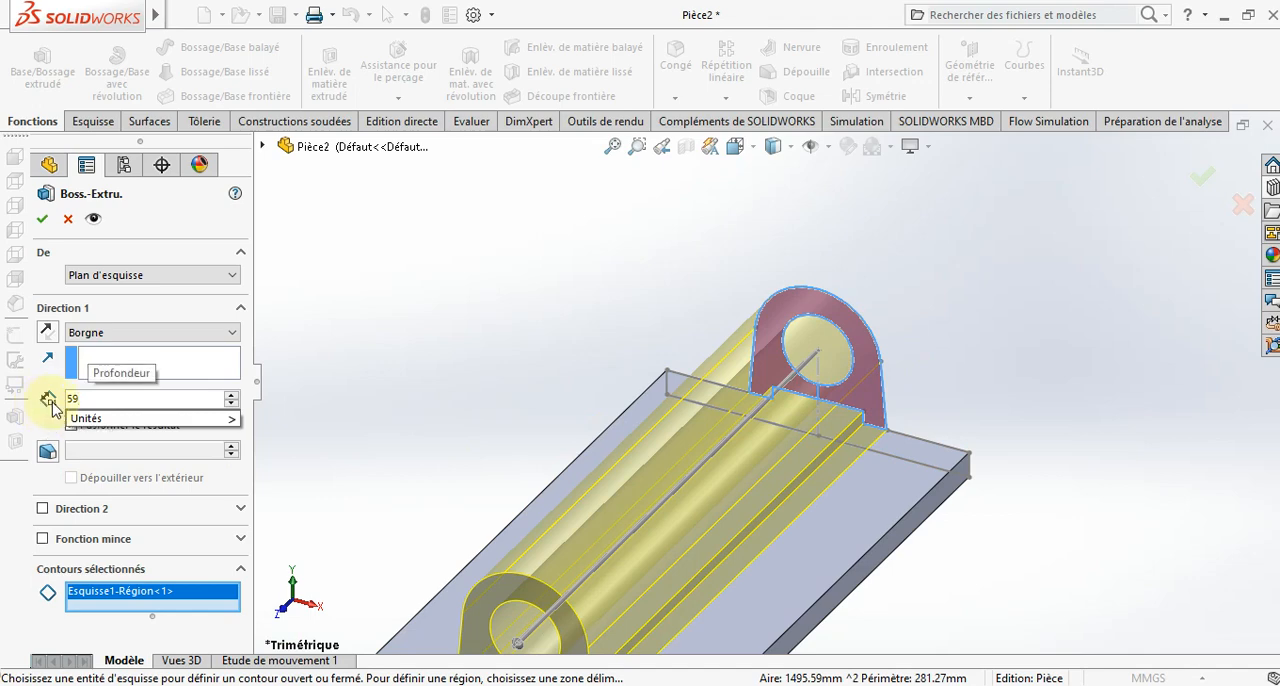
{"action": "key", "text": "BackSpace"}
{"action": "type", "text": "0"}
{"action": "key", "text": "Return"}
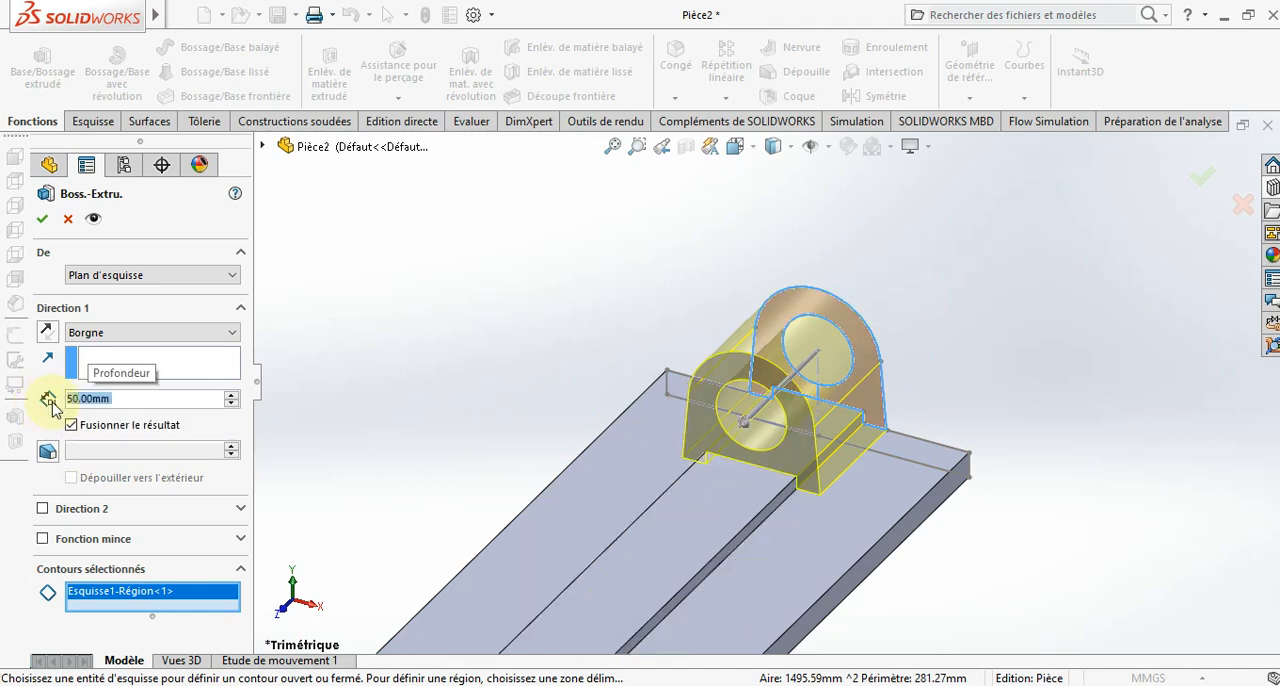
{"action": "left_click", "coordinate": [40, 222]}
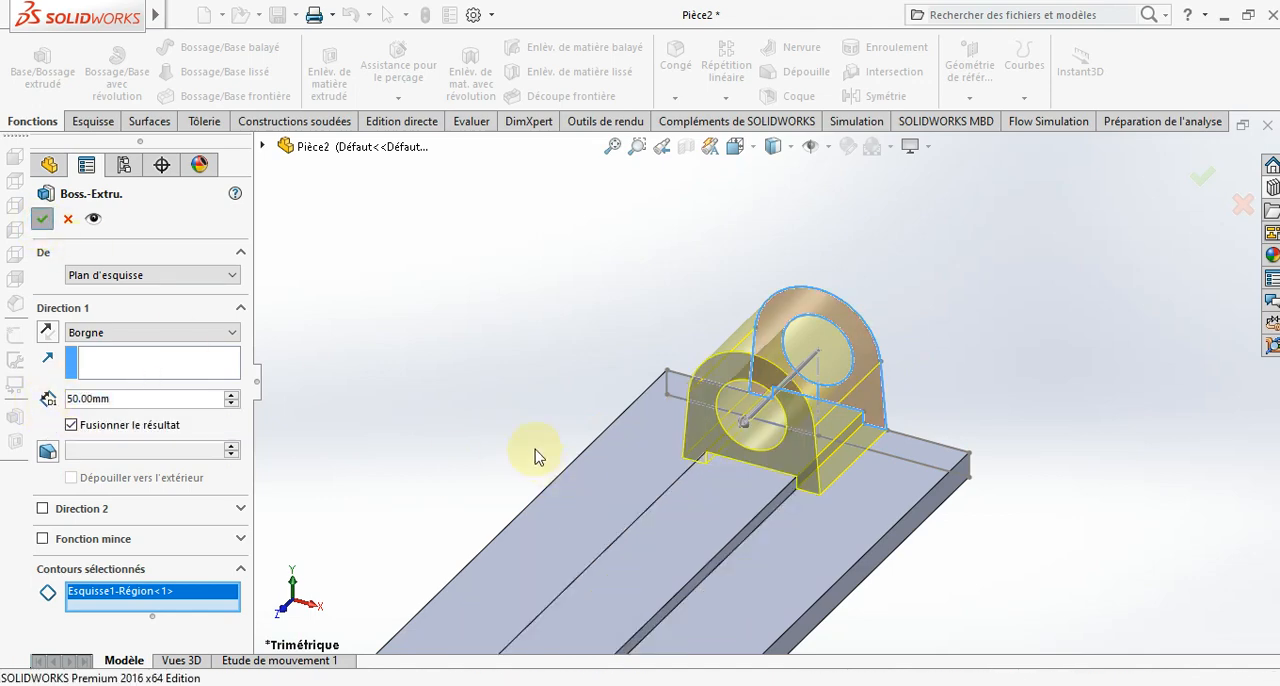
{"action": "left_click", "coordinate": [522, 366]}
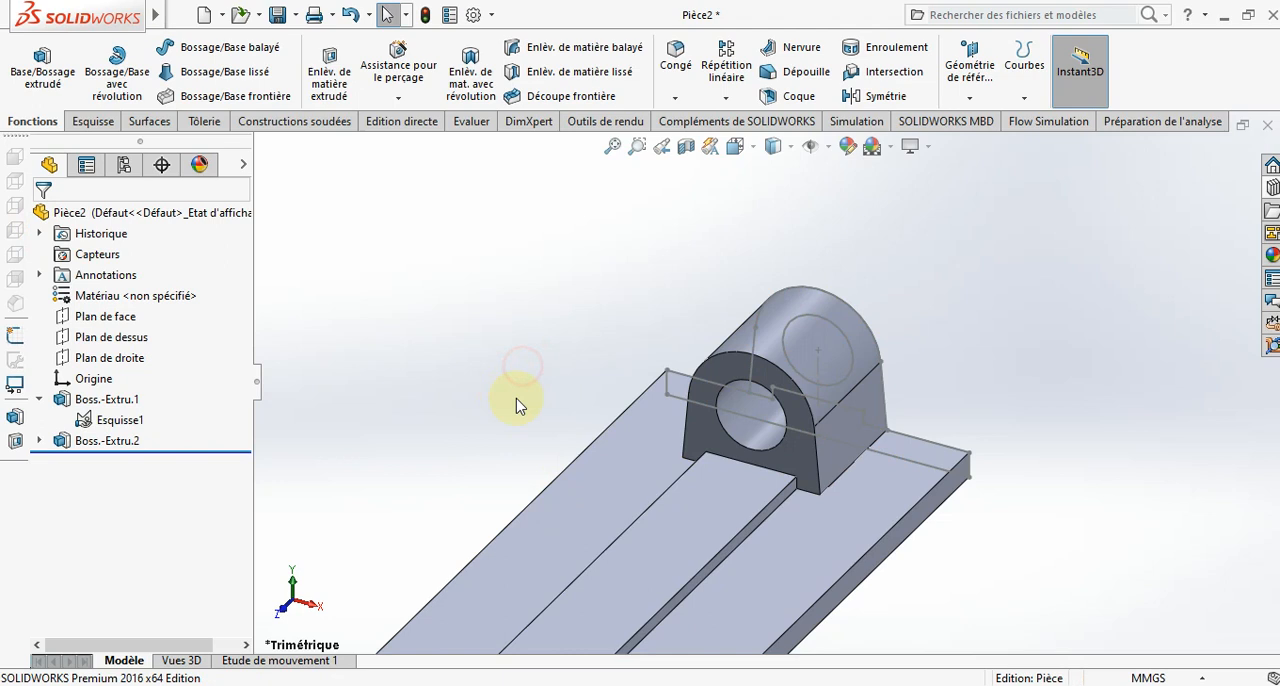
- Hide the base extrusion's sketch and collapse its entry in the feature tree
{"action": "right_click", "coordinate": [134, 421]}
{"action": "left_click", "coordinate": [144, 388]}
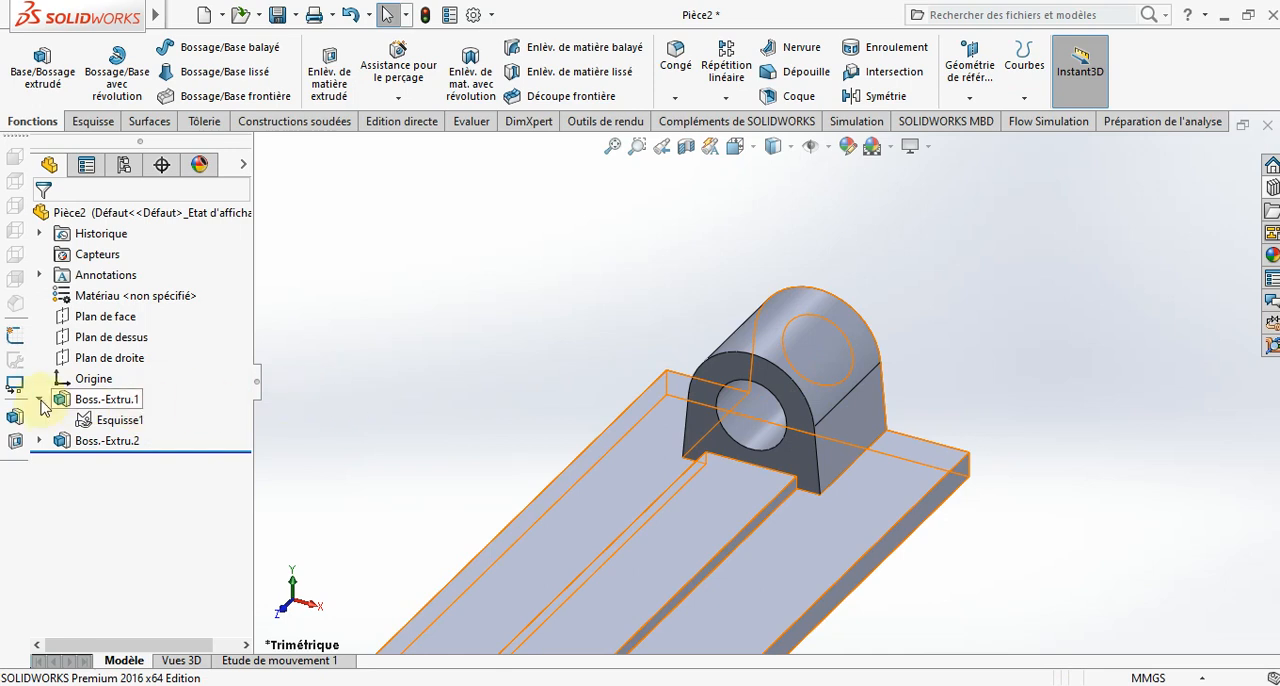
{"action": "left_click", "coordinate": [39, 400]}
{"action": "left_click", "coordinate": [366, 395]}
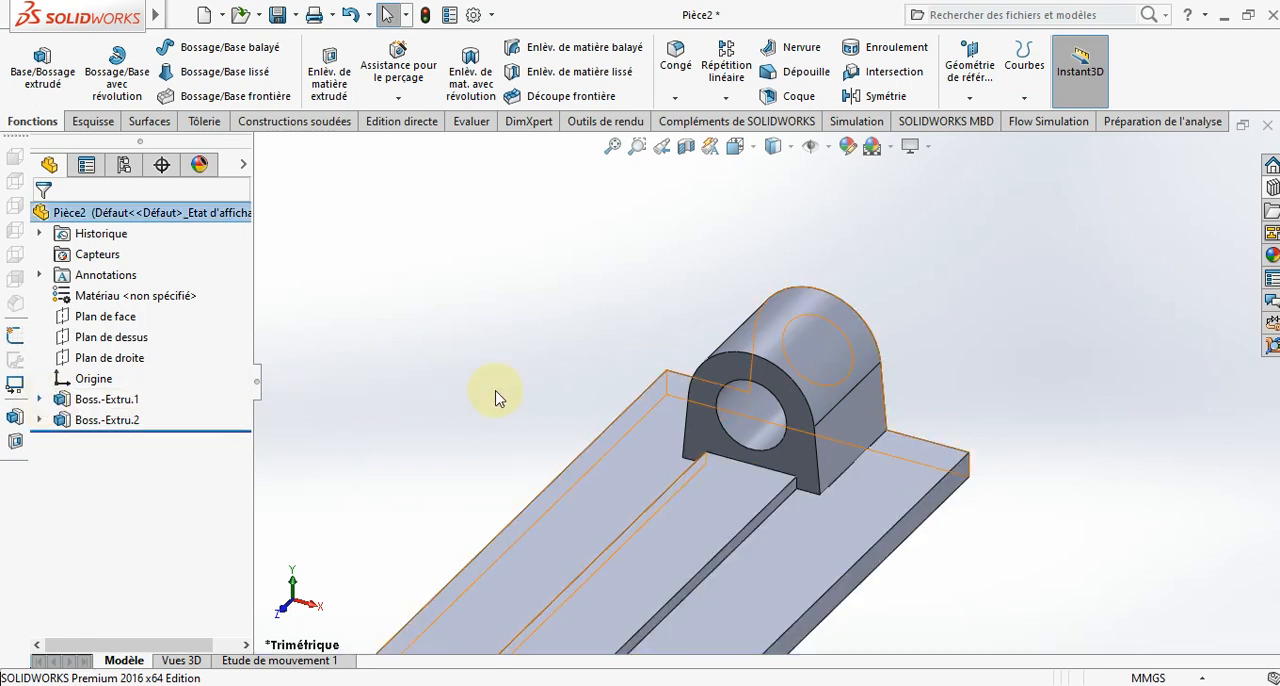
- Start a new sketch on the right plane and view the part from the right side
{"action": "scroll", "coordinate": [500, 405], "scroll_direction": "up", "scroll_amount": 5}
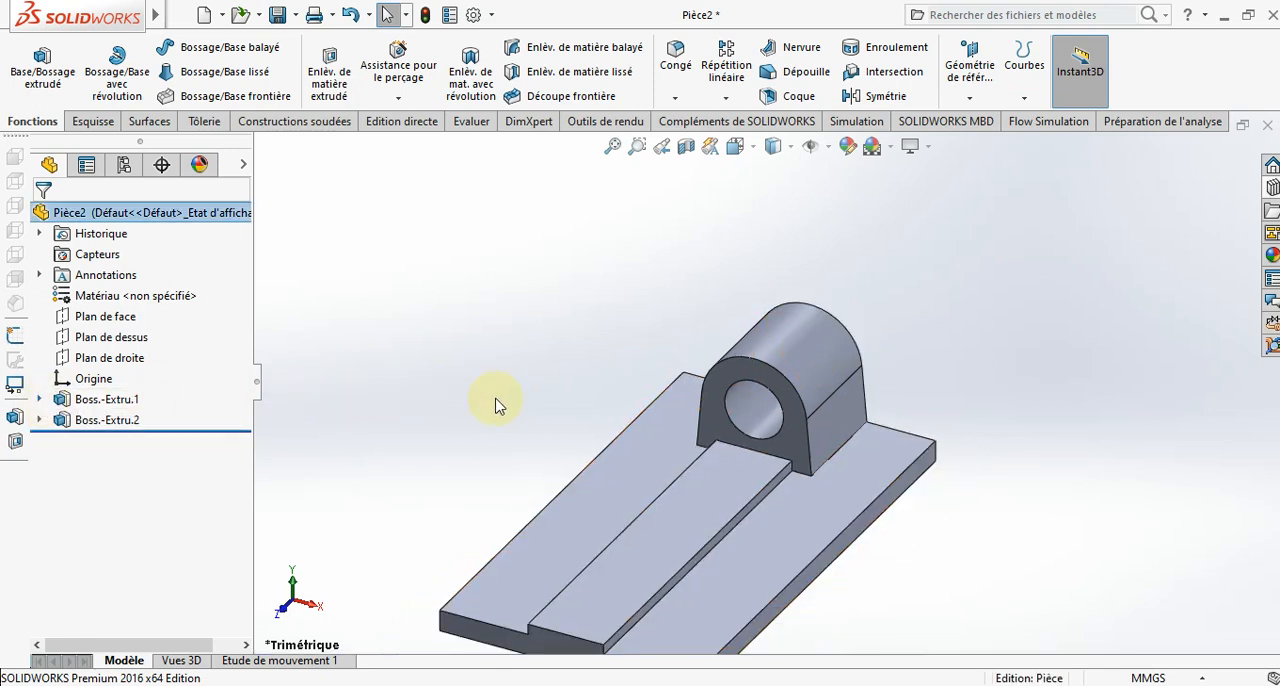
{"action": "scroll", "coordinate": [718, 466], "scroll_direction": "down", "scroll_amount": 4}
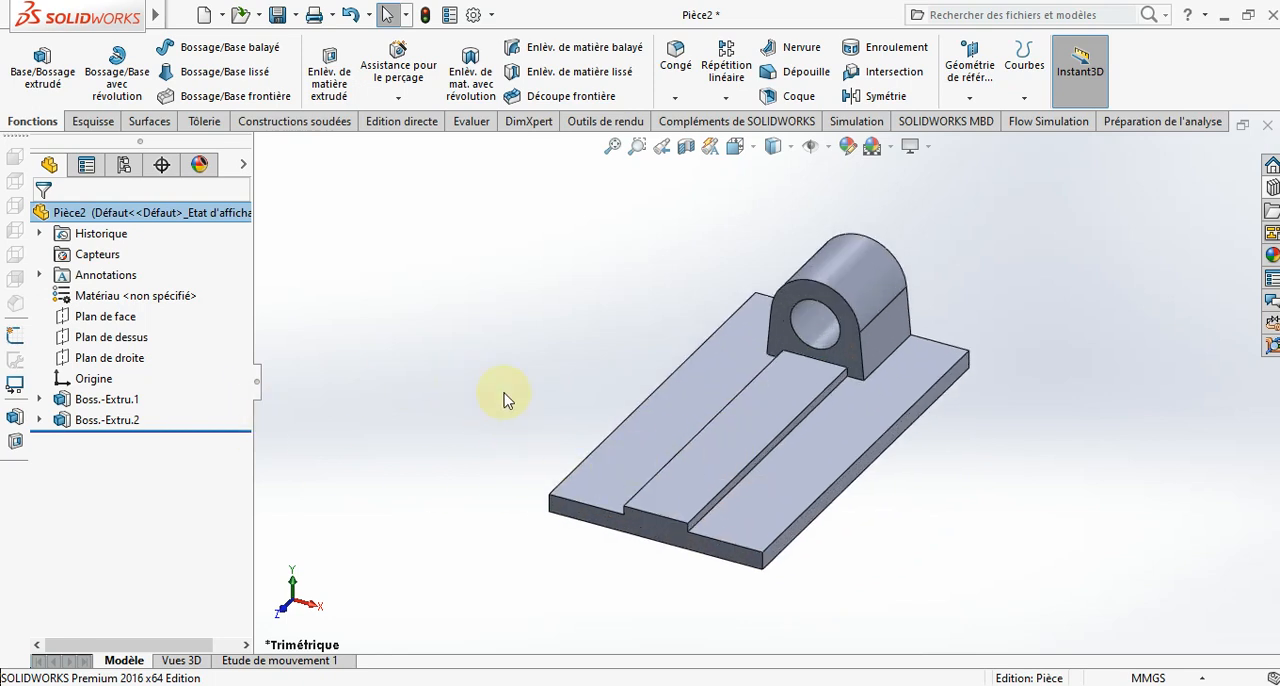
{"action": "left_click", "coordinate": [93, 360]}
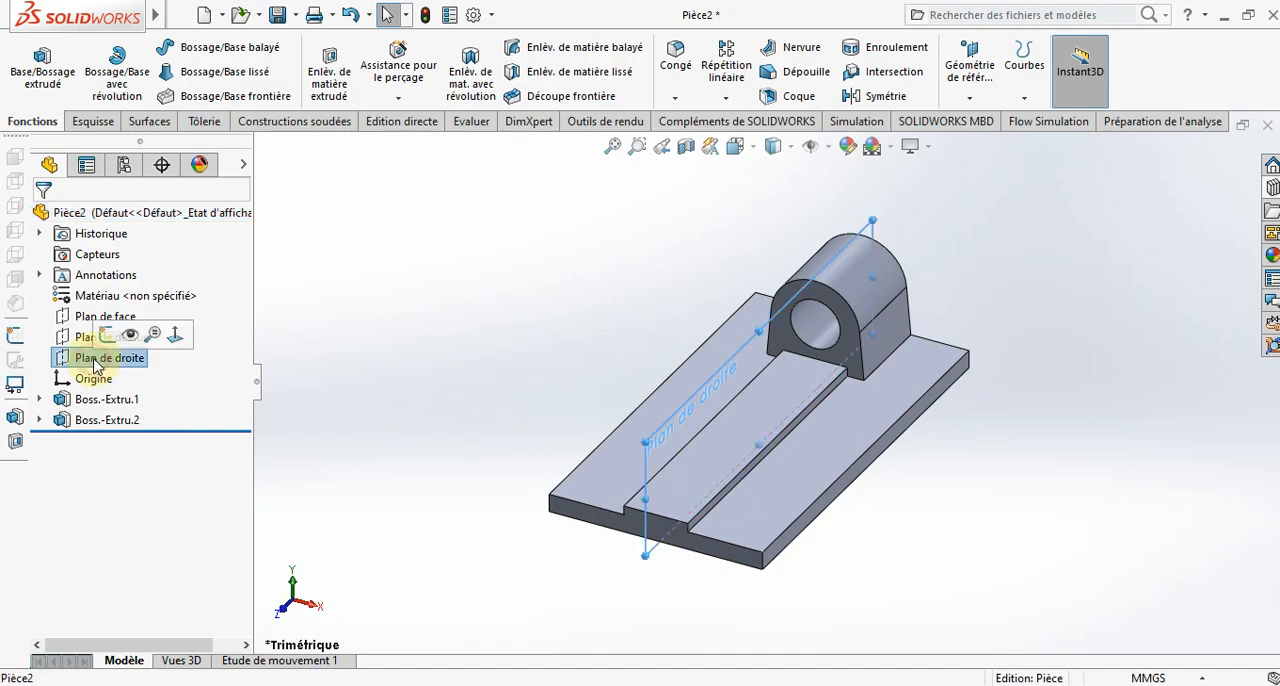
{"action": "left_click", "coordinate": [108, 337]}
{"action": "left_click", "coordinate": [750, 158]}
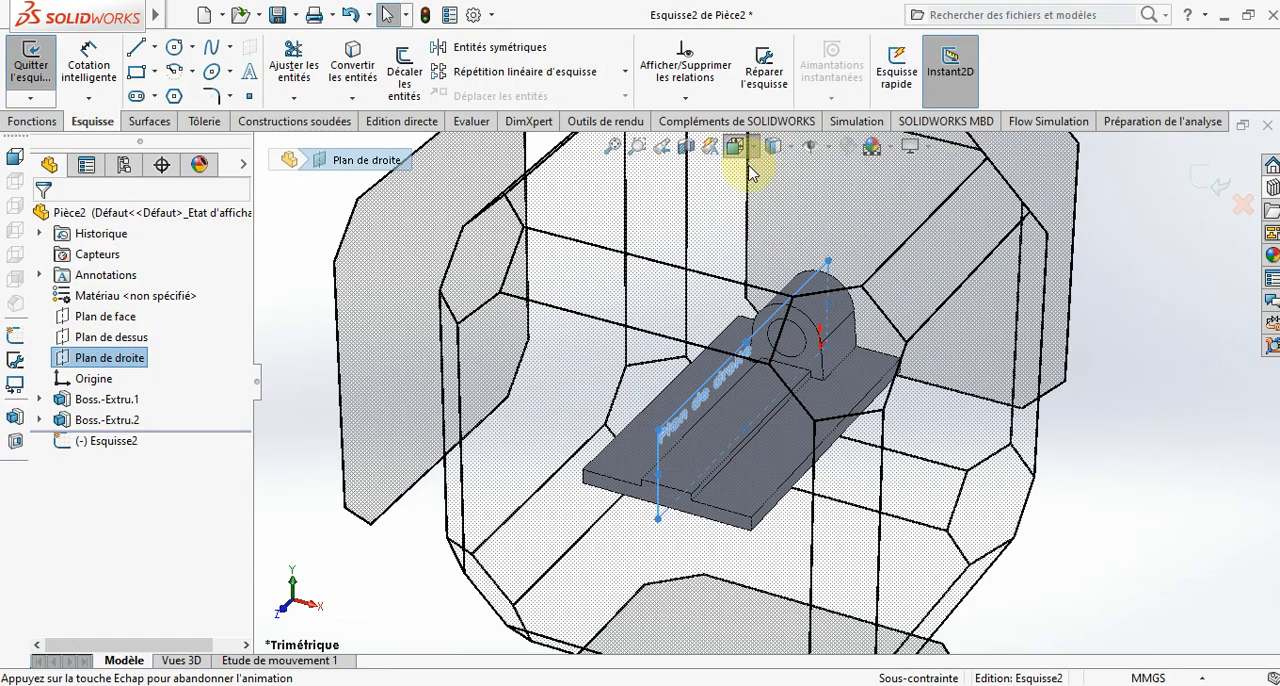
{"action": "left_click", "coordinate": [836, 262]}
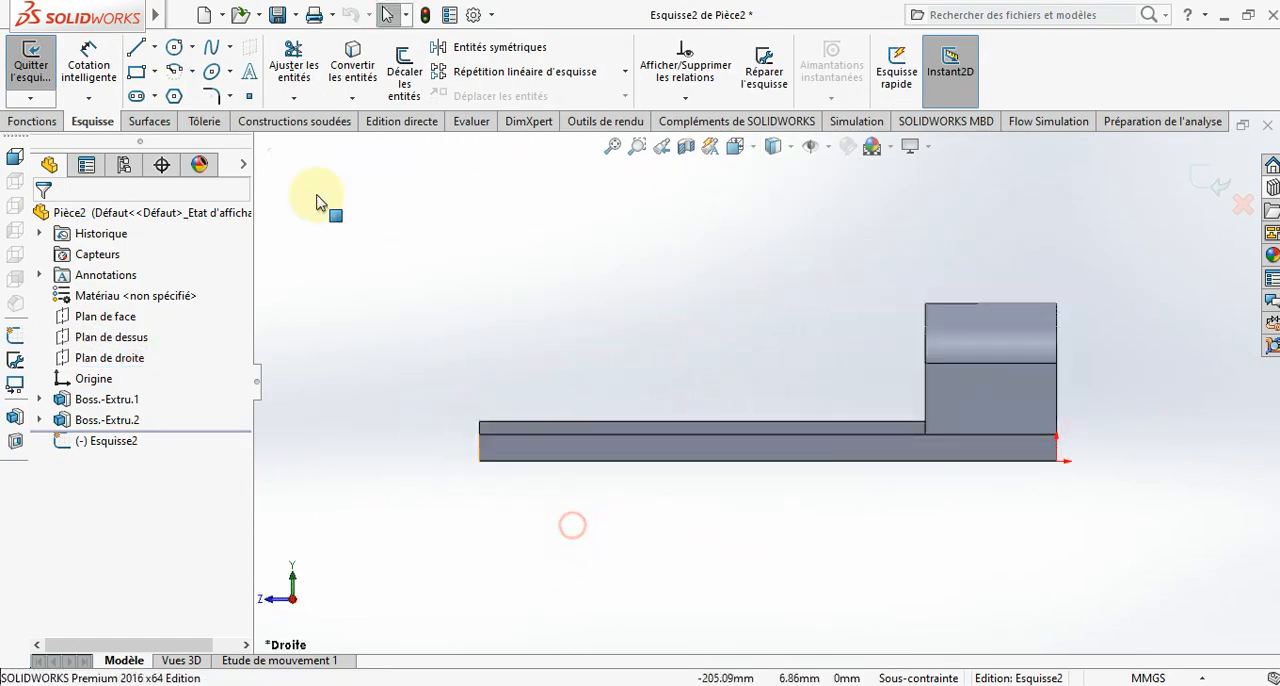
- Sketch a closed lug profile on the base's free end: vertical line, rounded top of about 9.5 mm radius, slanted line and horizontal bottom line
{"action": "left_click", "coordinate": [139, 48]}
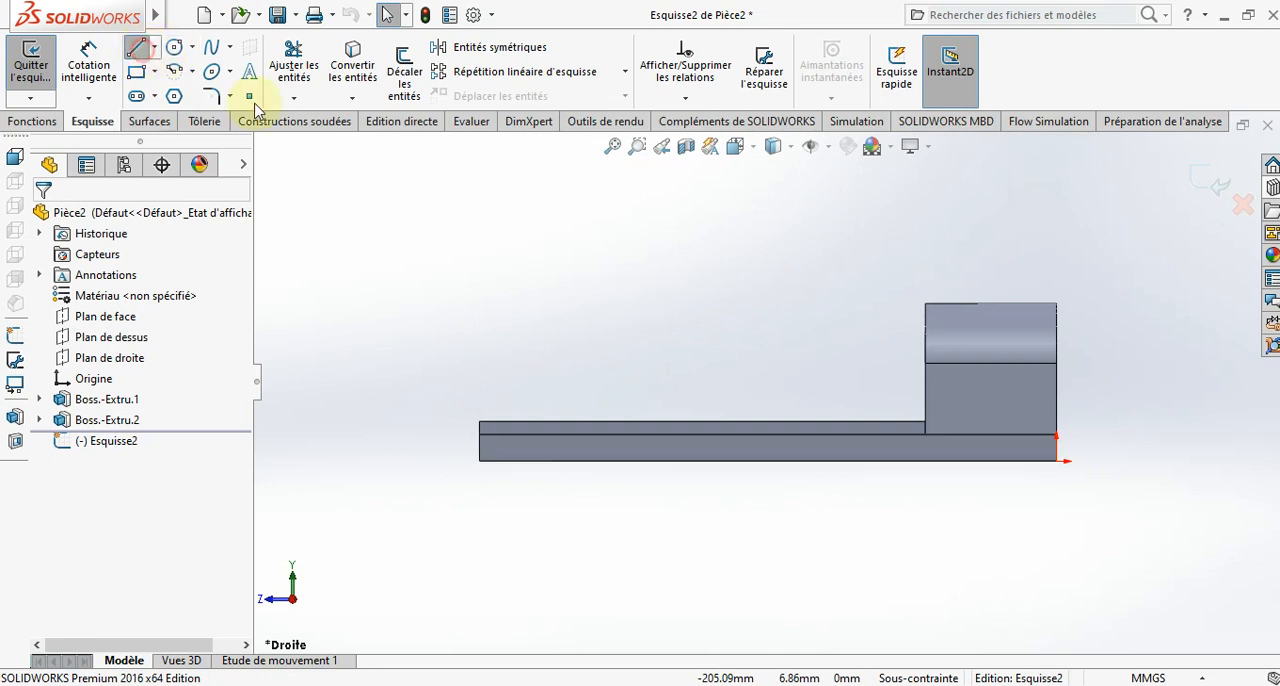
{"action": "left_click", "coordinate": [480, 423]}
{"action": "double_click", "coordinate": [480, 352]}
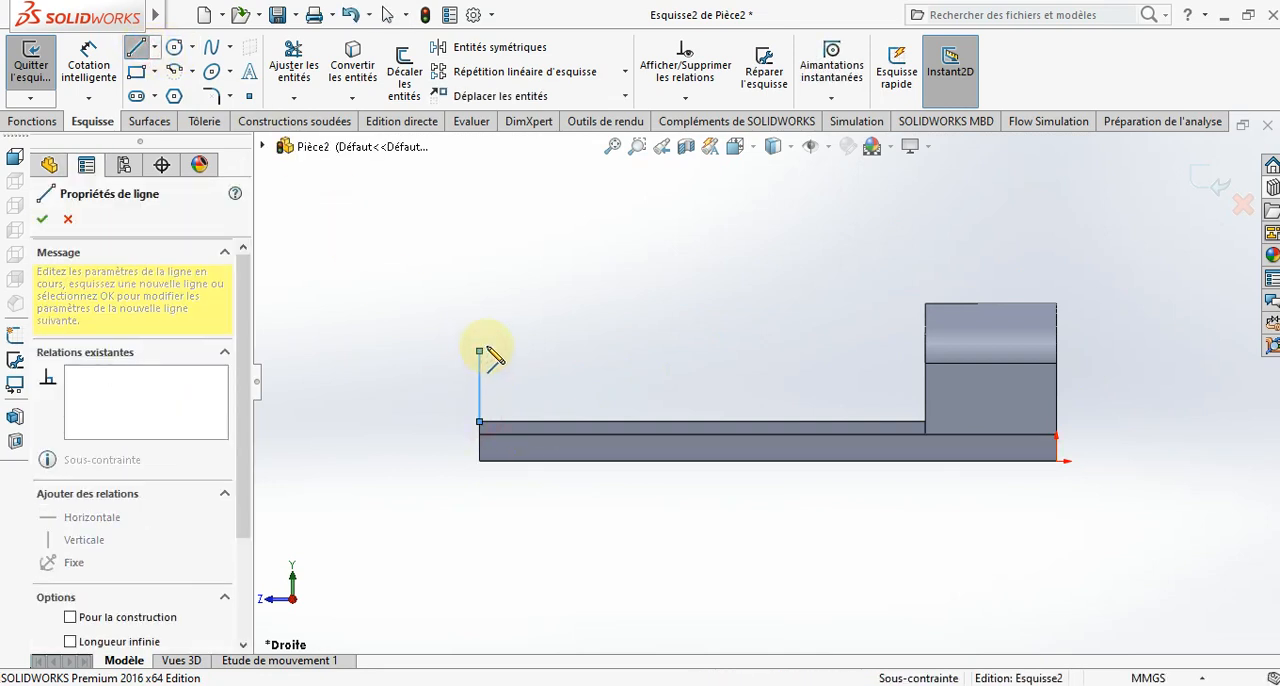
{"action": "left_click", "coordinate": [506, 350]}
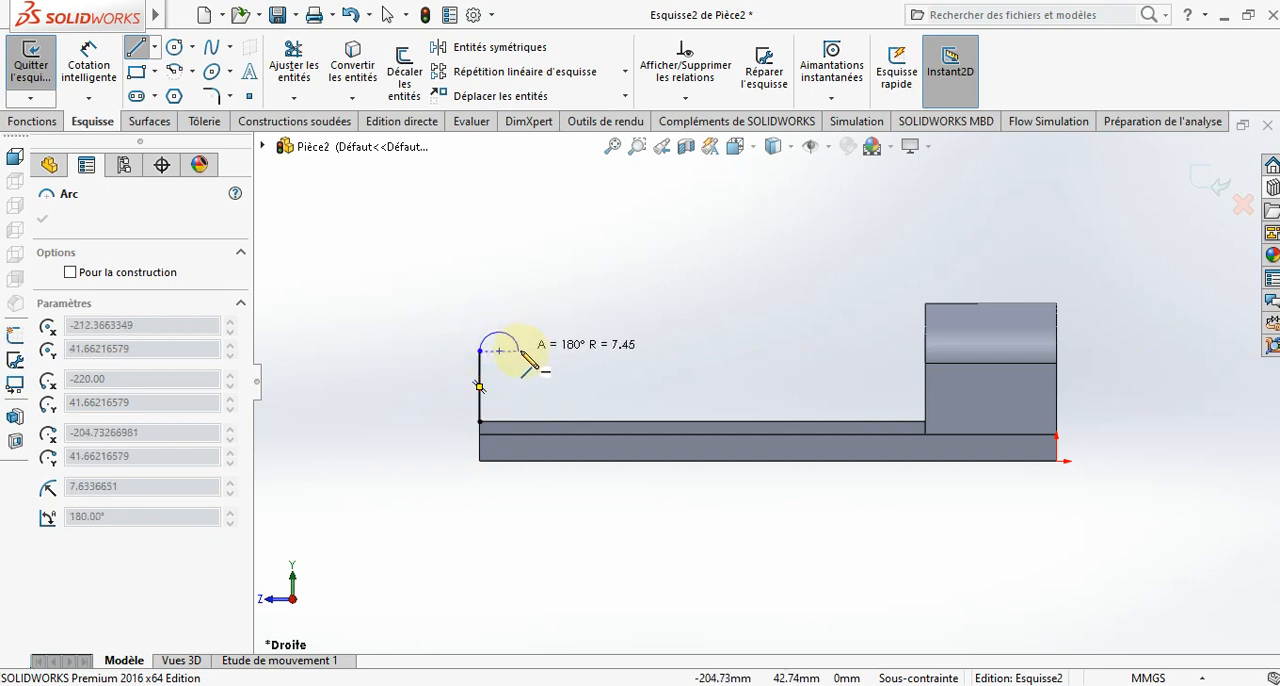
{"action": "left_click", "coordinate": [531, 351]}
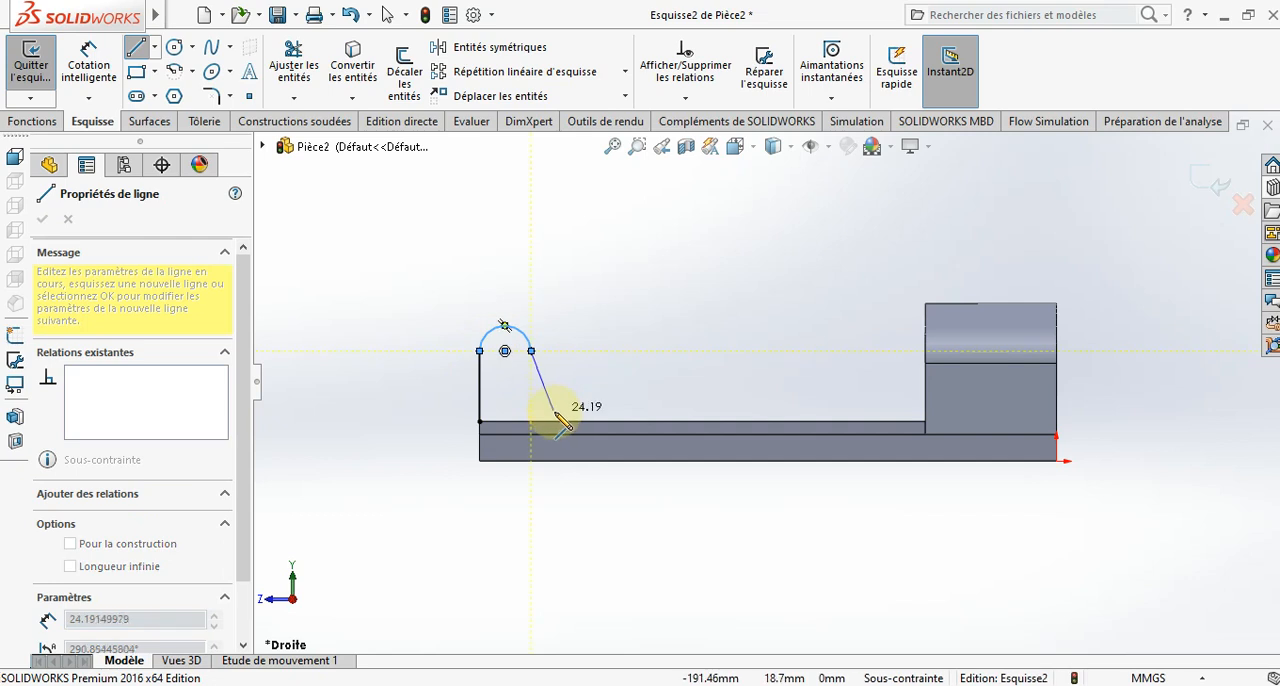
{"action": "left_click", "coordinate": [559, 422]}
{"action": "left_click", "coordinate": [480, 422]}
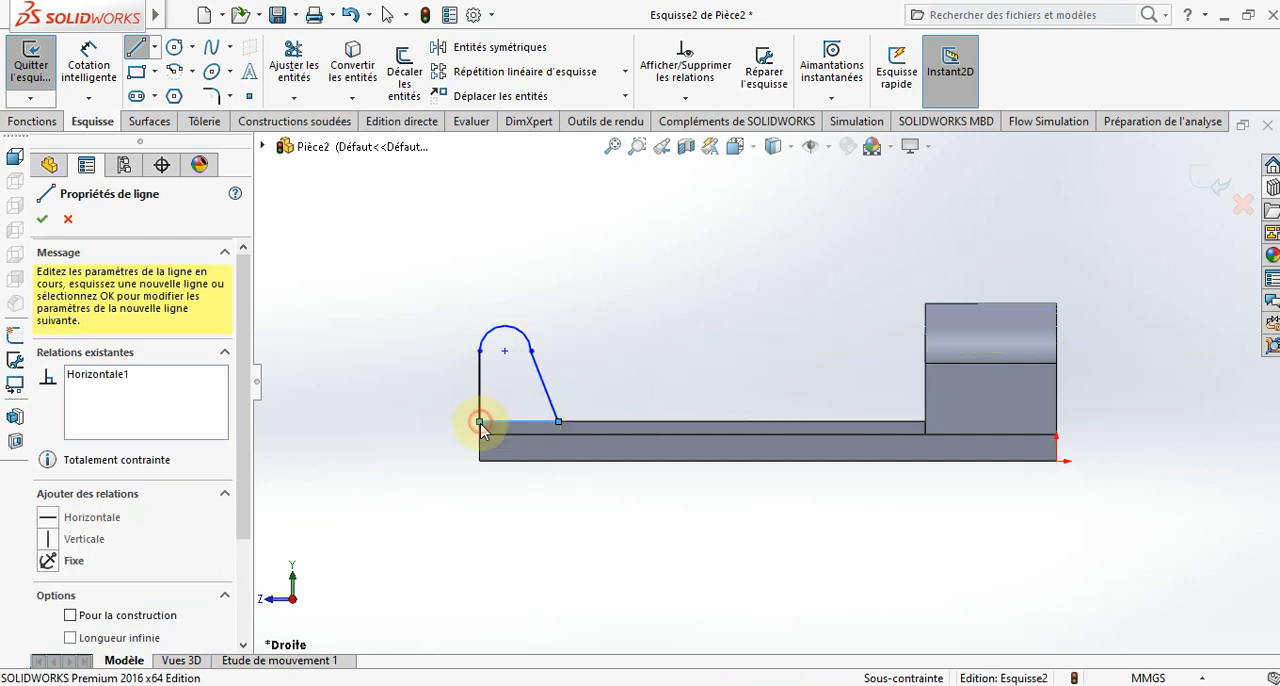
- Make the lug profile's top arc and slanted line tangent
{"action": "scroll", "coordinate": [534, 334], "scroll_direction": "down", "scroll_amount": 4}
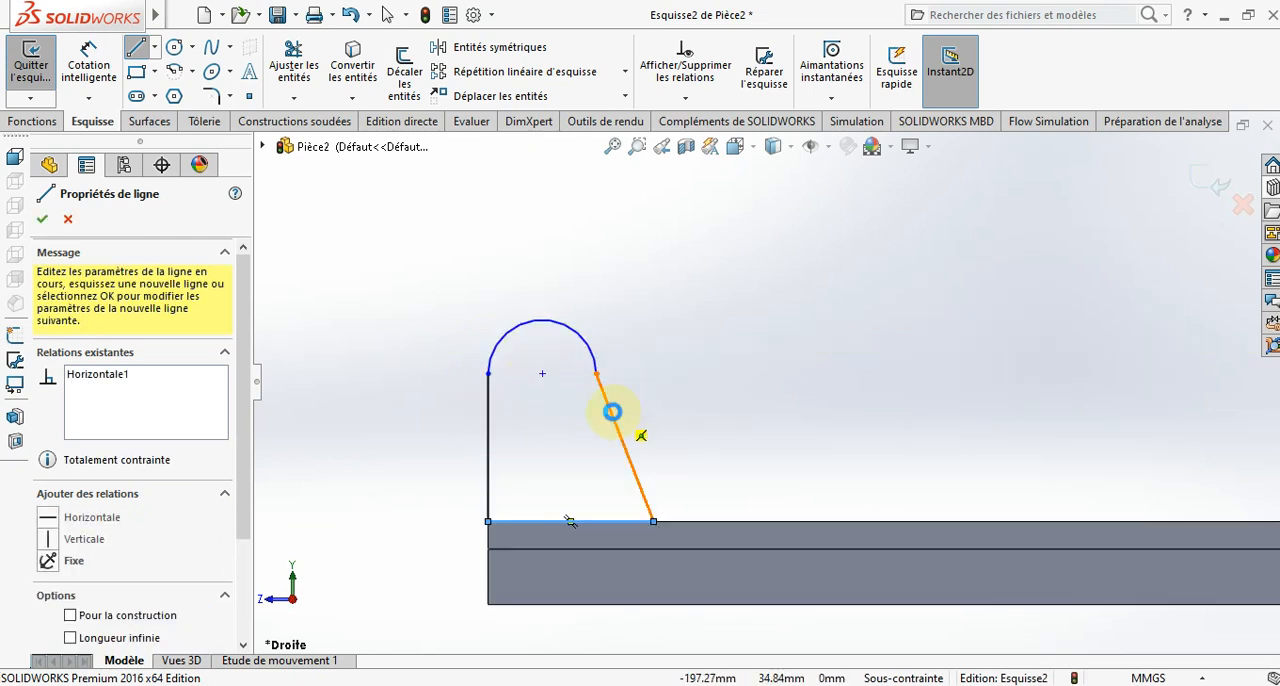
{"action": "key", "text": "Escape"}
{"action": "left_click", "coordinate": [600, 363]}
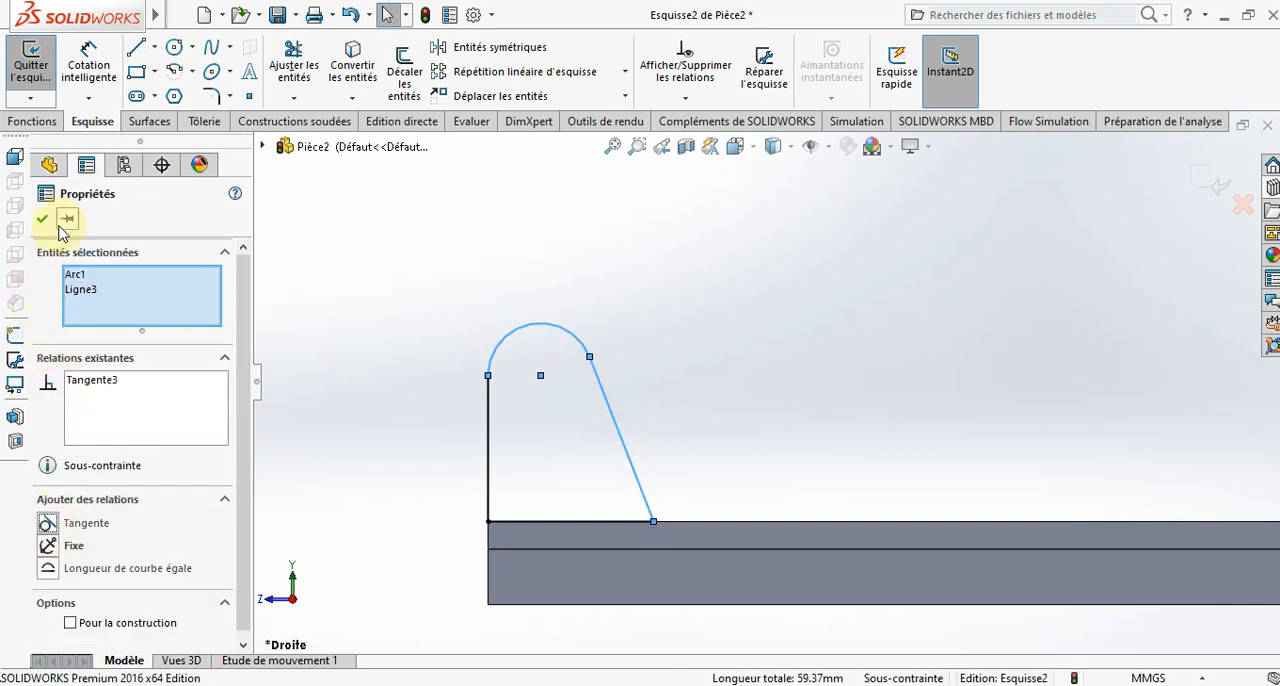
{"action": "left_click", "coordinate": [45, 218]}
- Sketch a circle about 8 mm in diameter, centred on the lug's top arc
{"action": "left_click", "coordinate": [176, 48]}
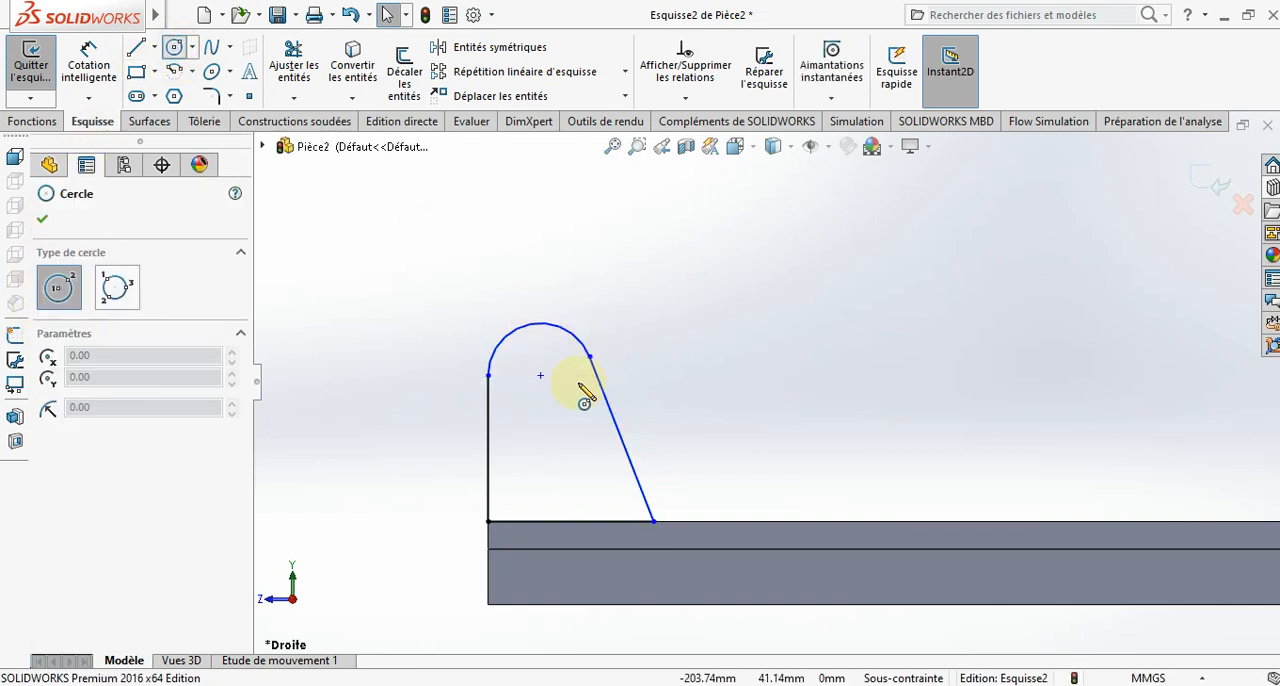
{"action": "left_click", "coordinate": [540, 376]}
{"action": "left_click", "coordinate": [557, 393]}
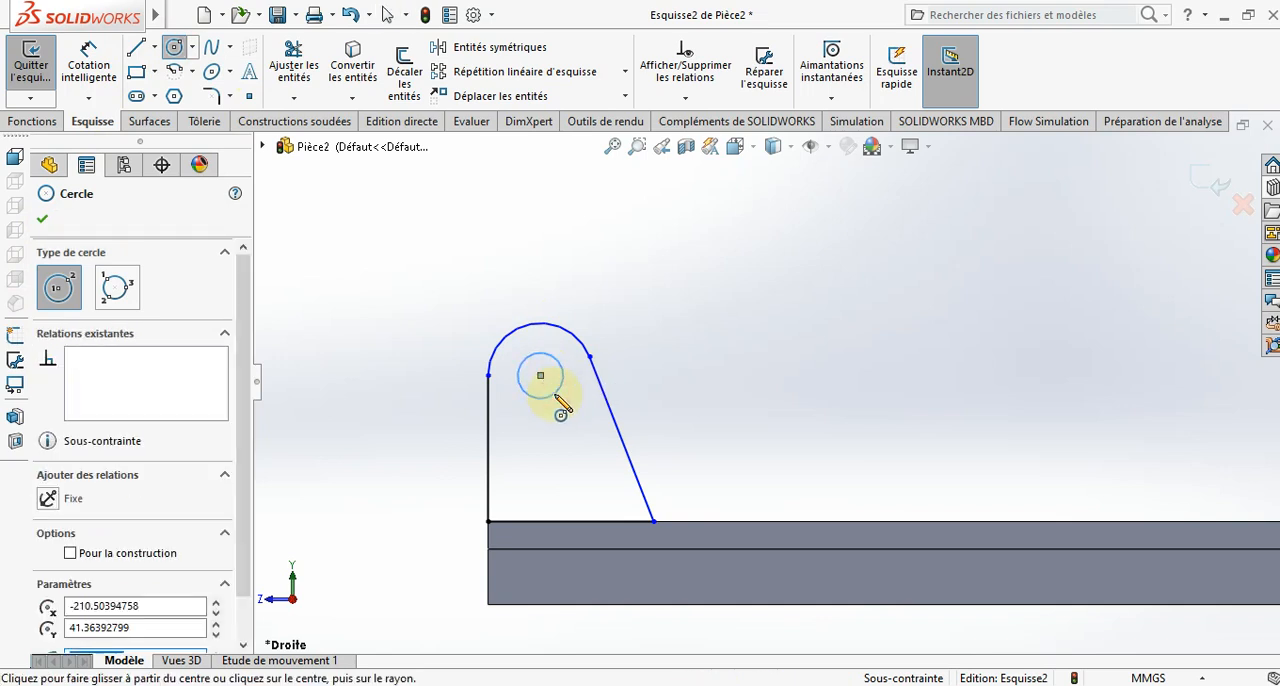
{"action": "key", "text": "Escape"}
- Dimension the lug's circle to a 12 mm diameter and its top arc to a 10 mm radius
{"action": "left_click", "coordinate": [104, 70]}
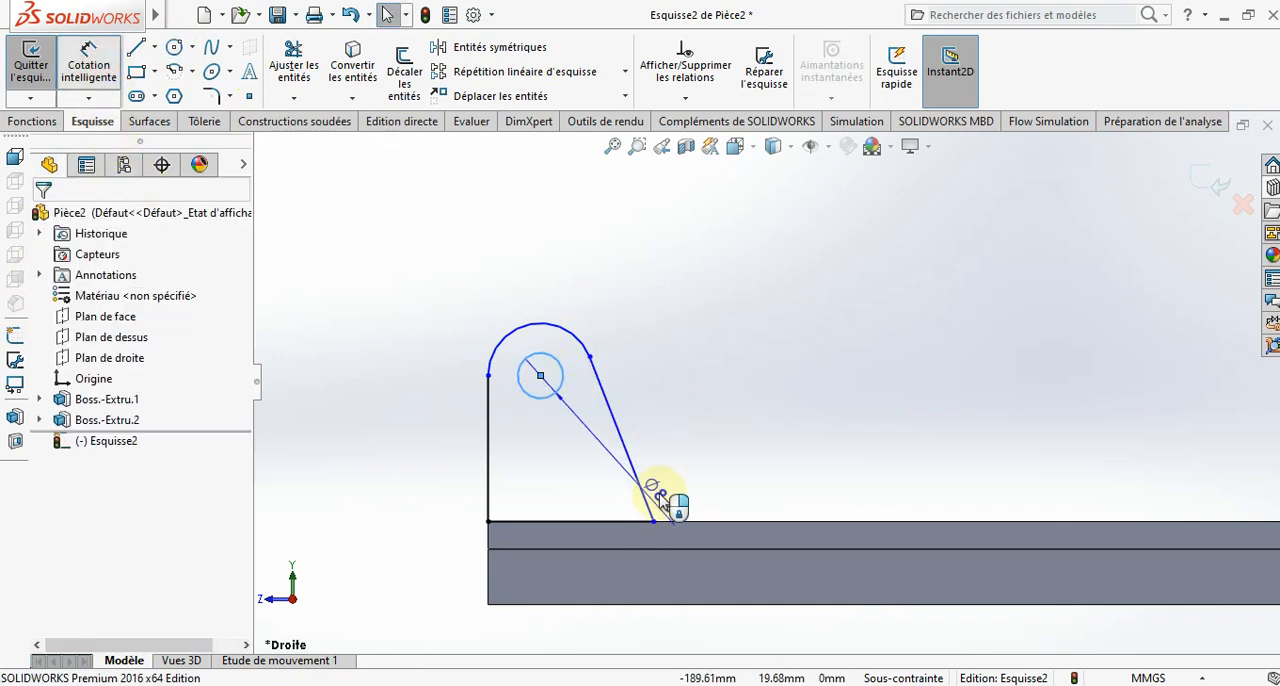
{"action": "key", "text": "Escape"}
{"action": "left_click", "coordinate": [564, 377]}
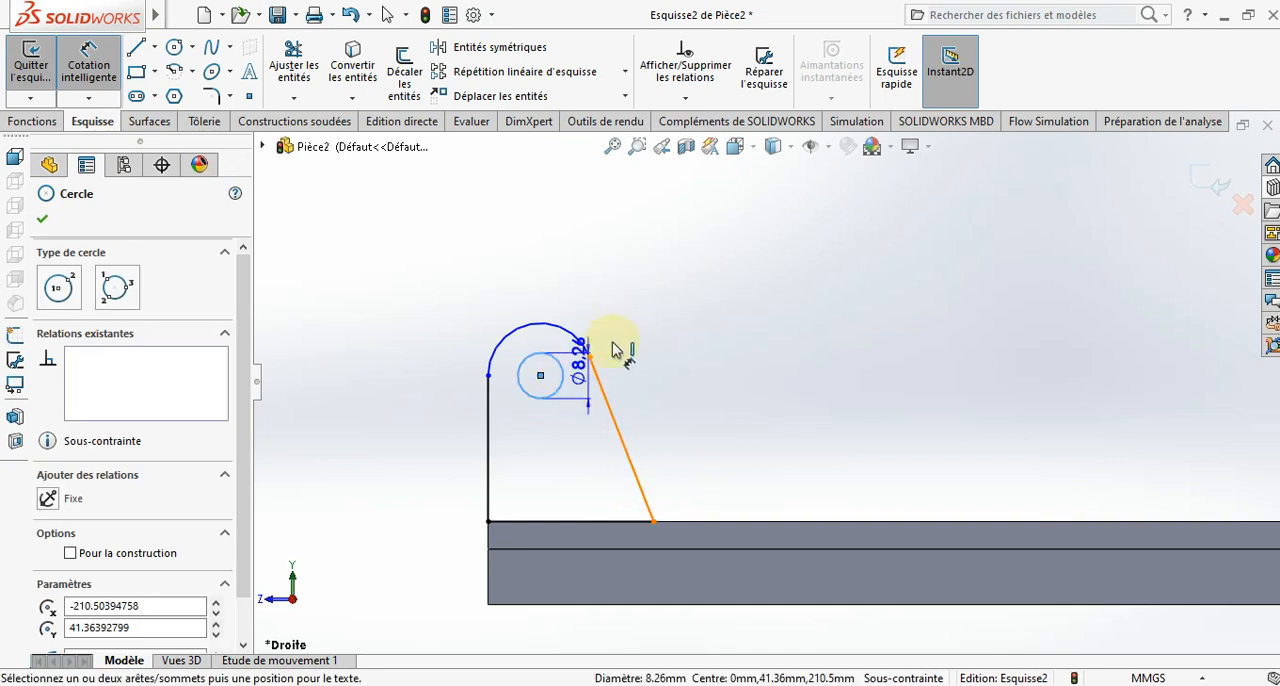
{"action": "left_click", "coordinate": [660, 304]}
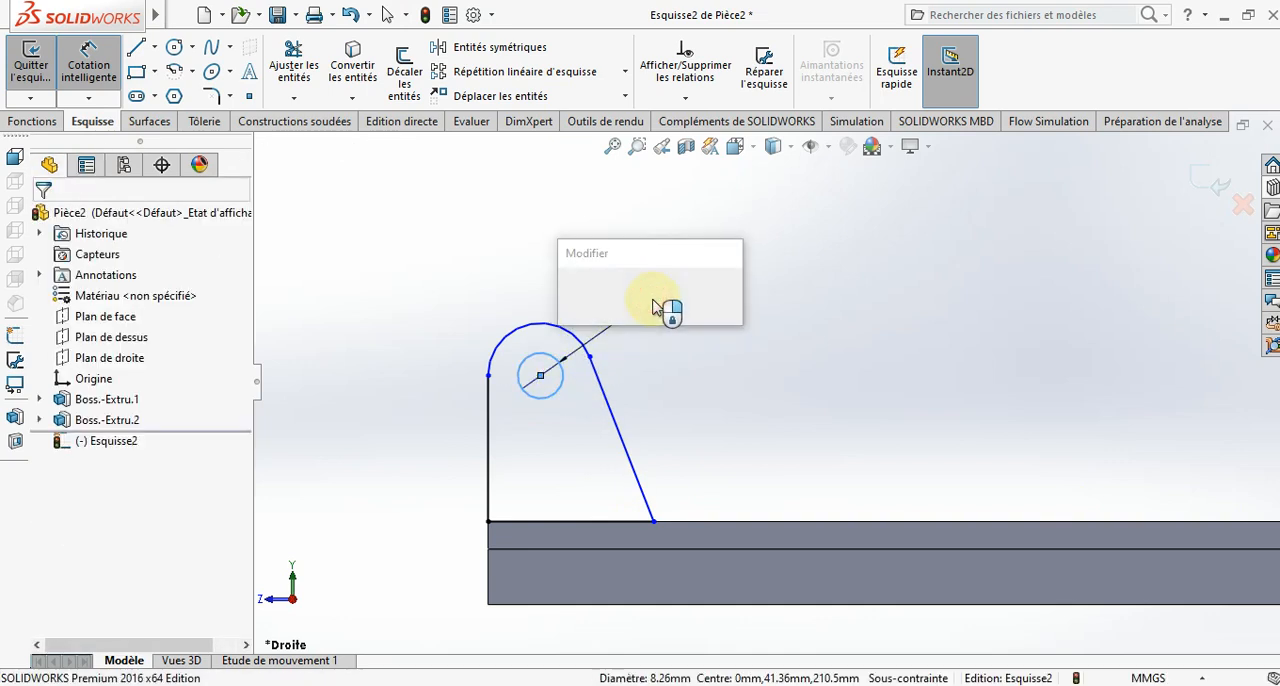
{"action": "type", "text": "12"}
{"action": "key", "text": "Return"}
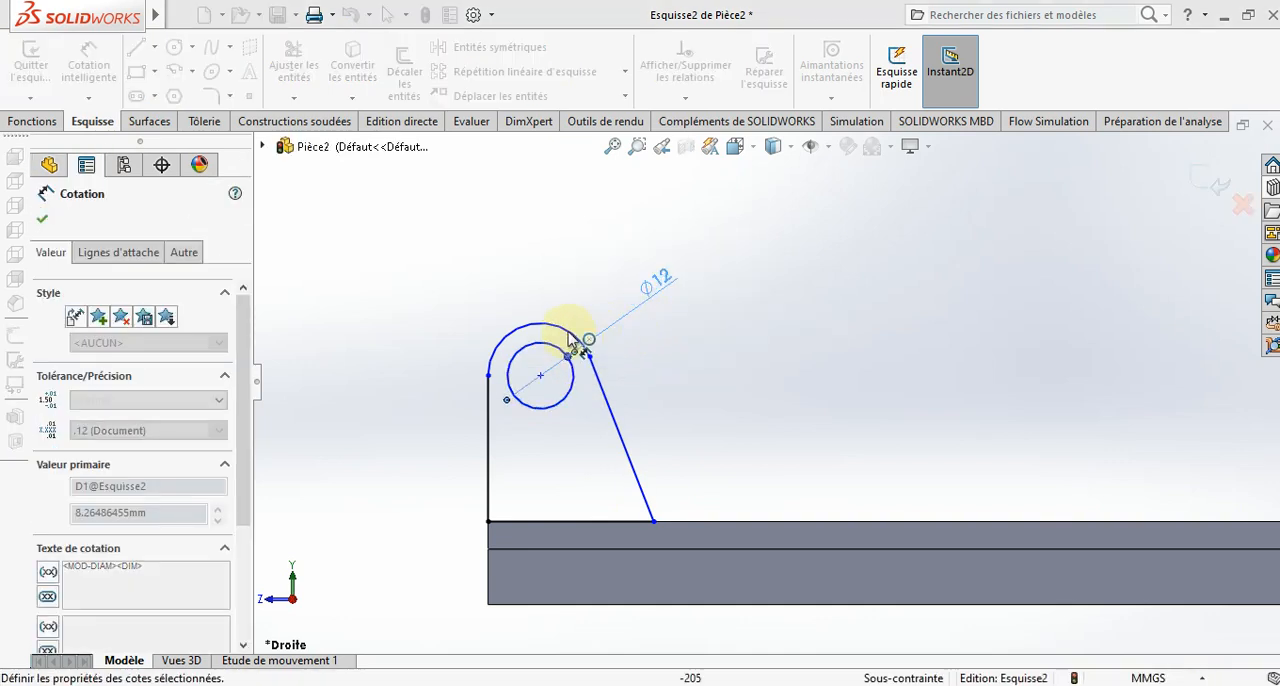
{"action": "left_click", "coordinate": [505, 285]}
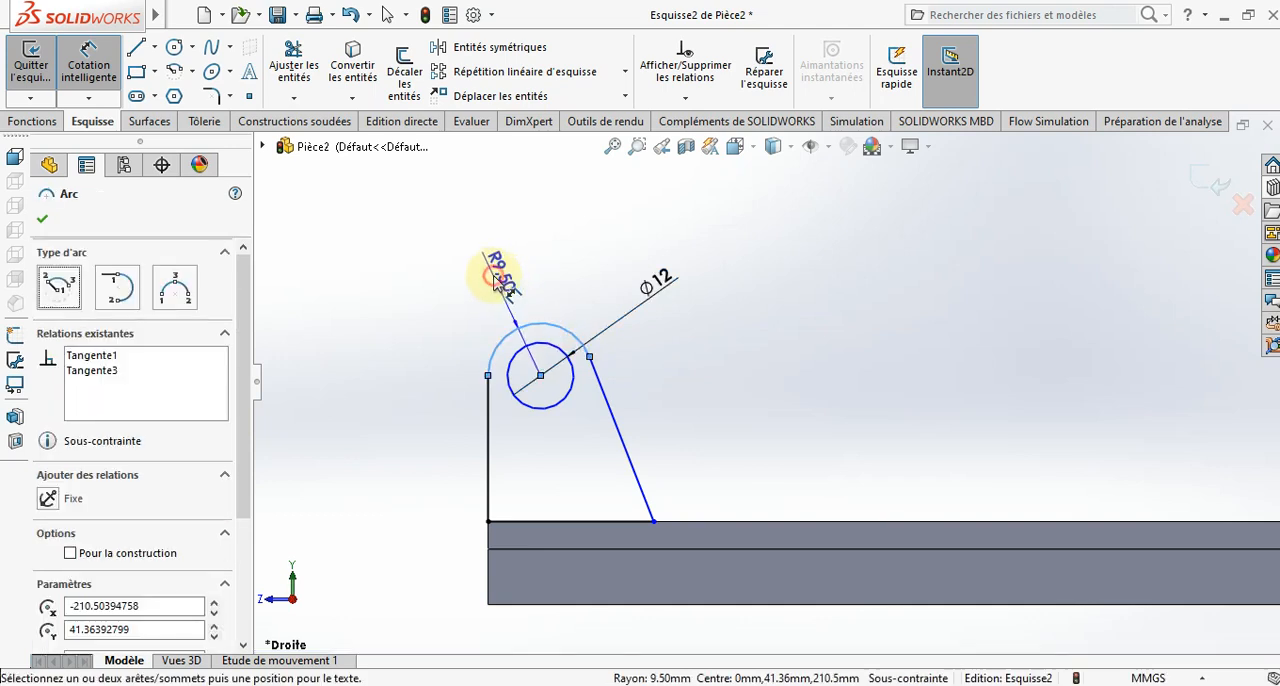
{"action": "left_click", "coordinate": [498, 283]}
{"action": "type", "text": "10"}
{"action": "key", "text": "Return"}
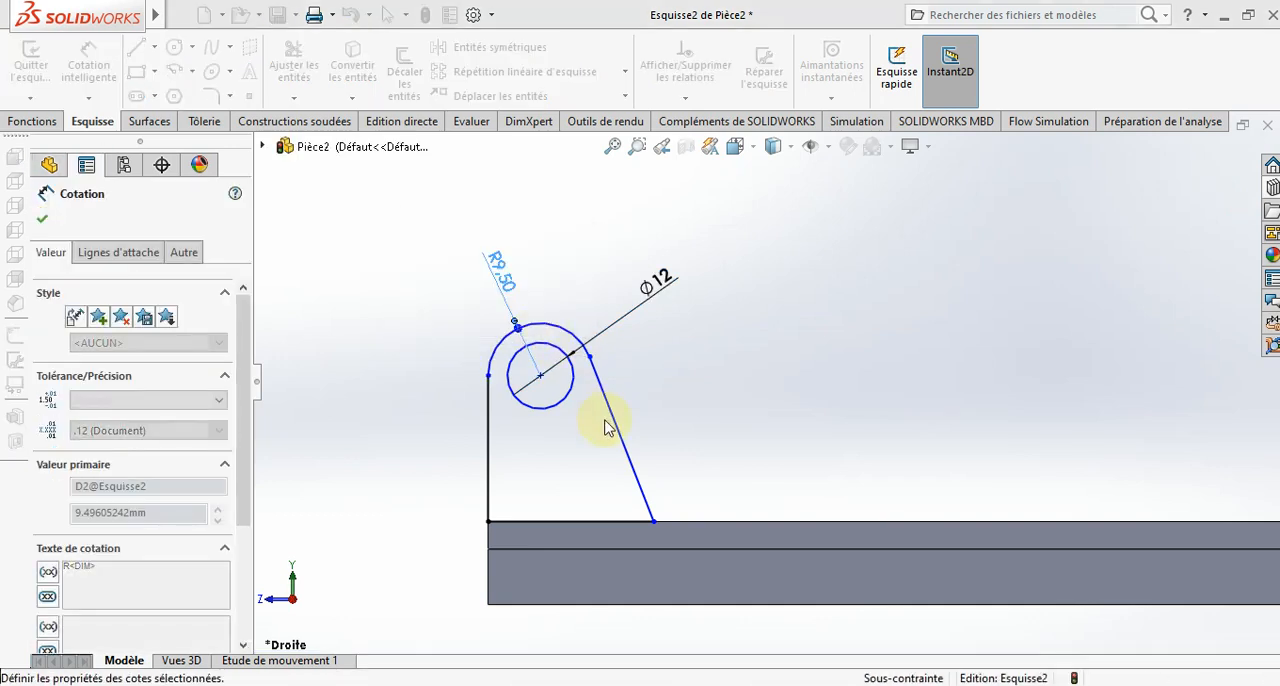
- Dimension the angle between the lug's slanted line and the base's top edge as 120°
{"action": "left_click", "coordinate": [713, 515]}
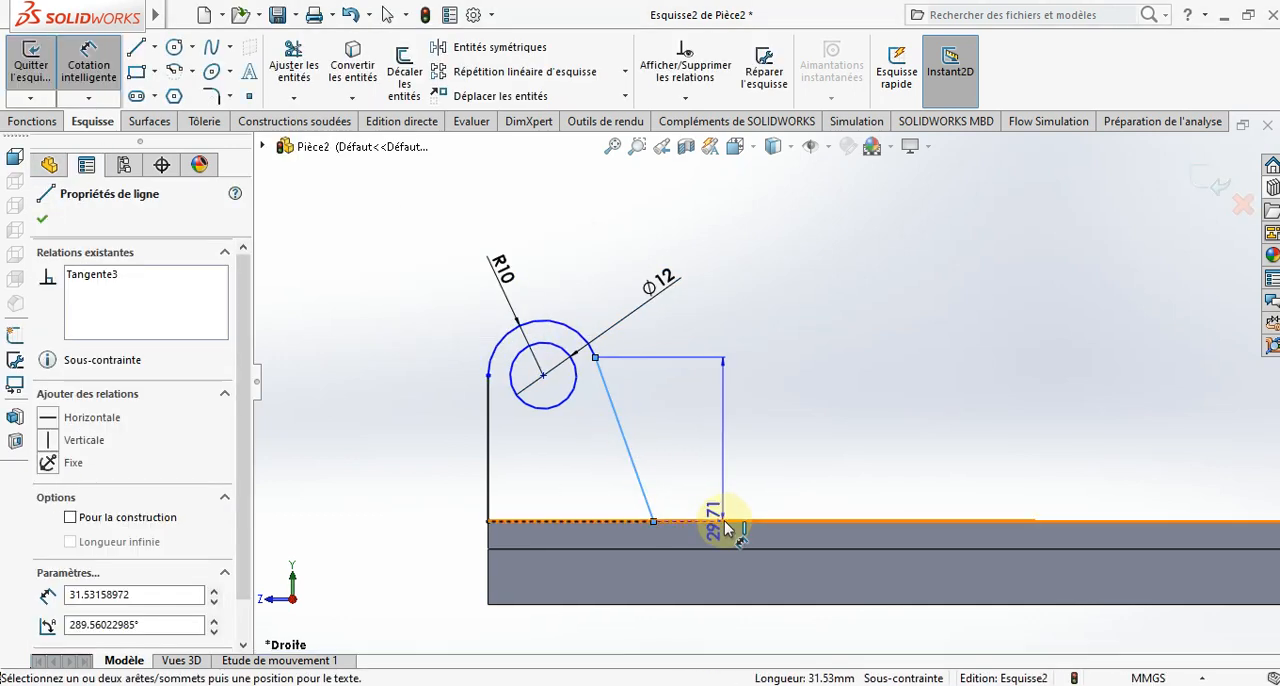
{"action": "left_click", "coordinate": [729, 518]}
{"action": "left_click", "coordinate": [730, 463]}
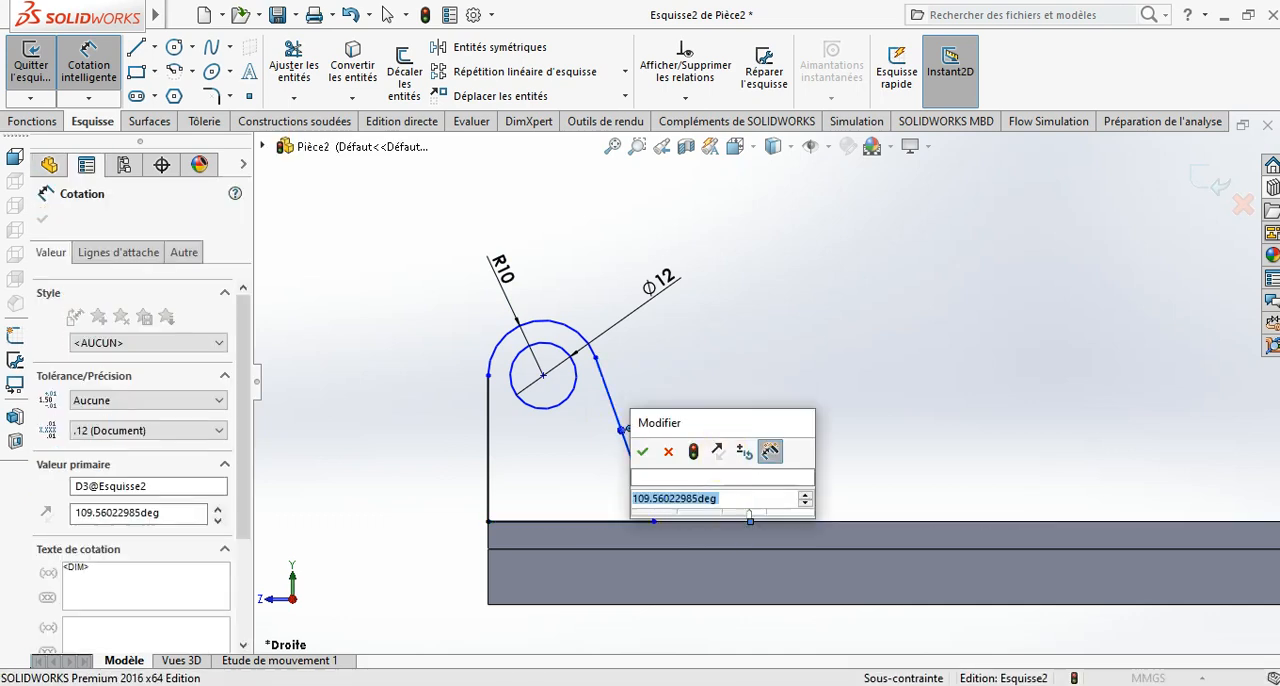
{"action": "type", "text": "120"}
{"action": "key", "text": "Return"}
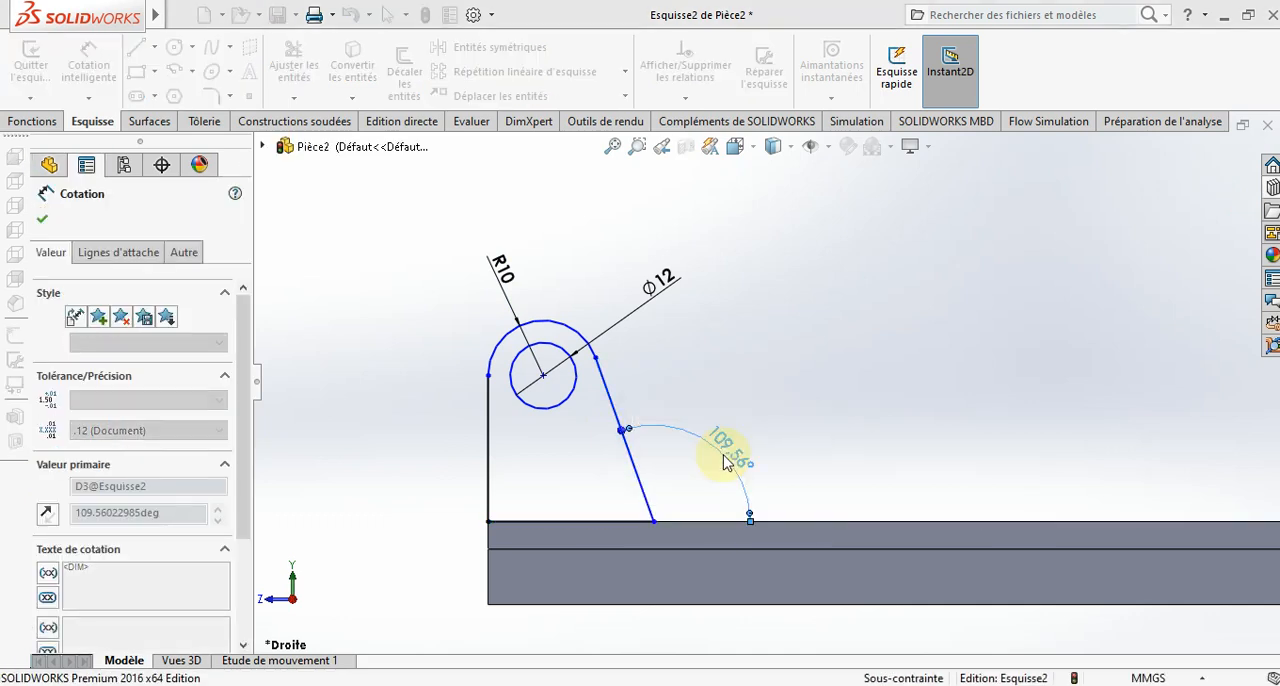
- Dimension the circle centre's height above the base's bottom edge as 35 mm
{"action": "left_click", "coordinate": [540, 407]}
{"action": "left_click", "coordinate": [539, 605]}
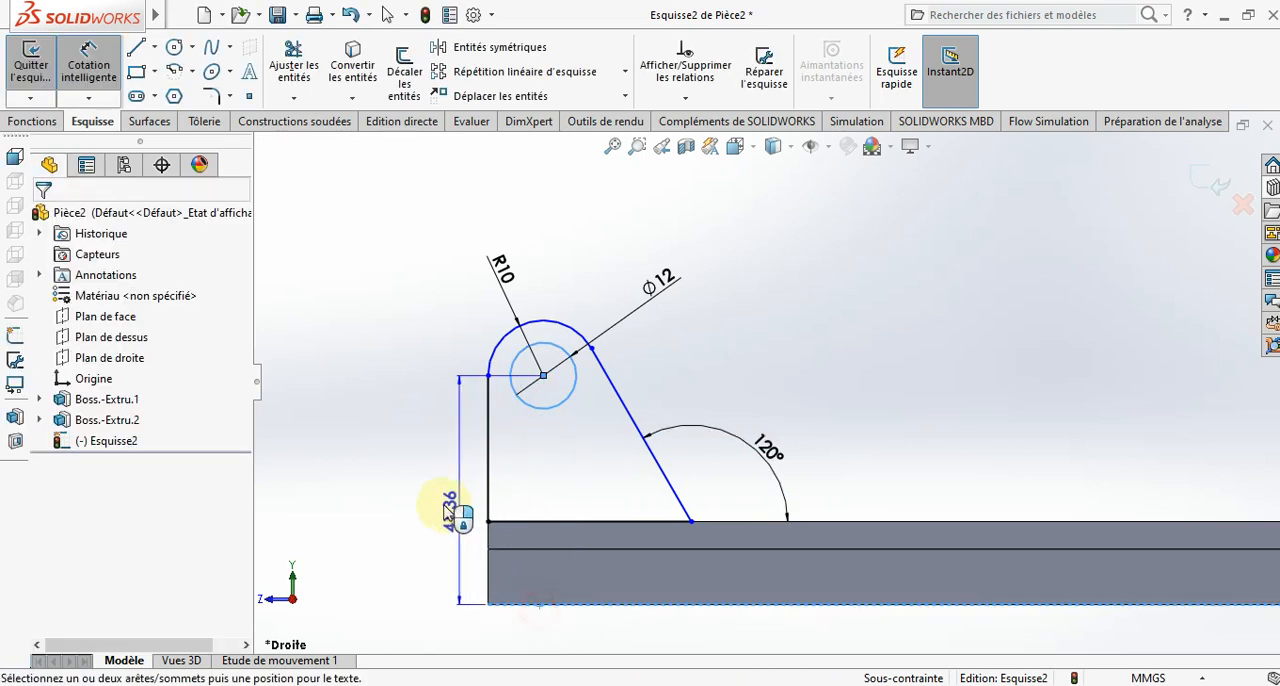
{"action": "left_click", "coordinate": [425, 503]}
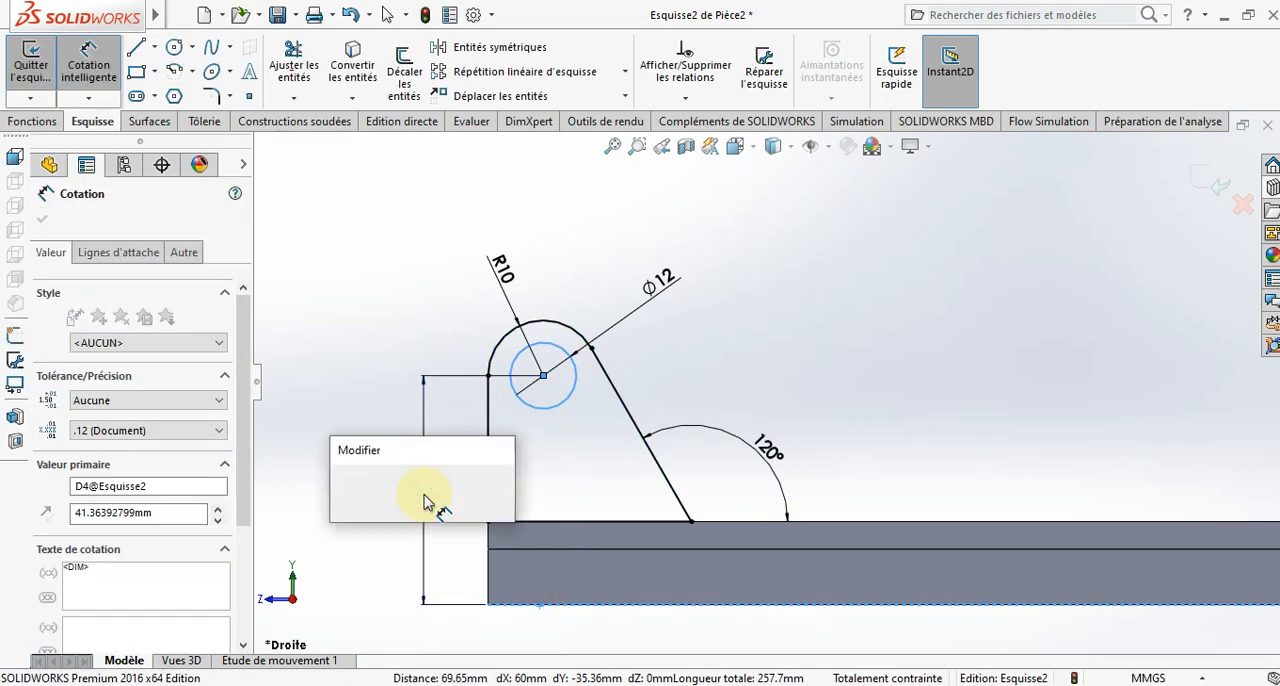
{"action": "type", "text": "35"}
{"action": "key", "text": "Return"}
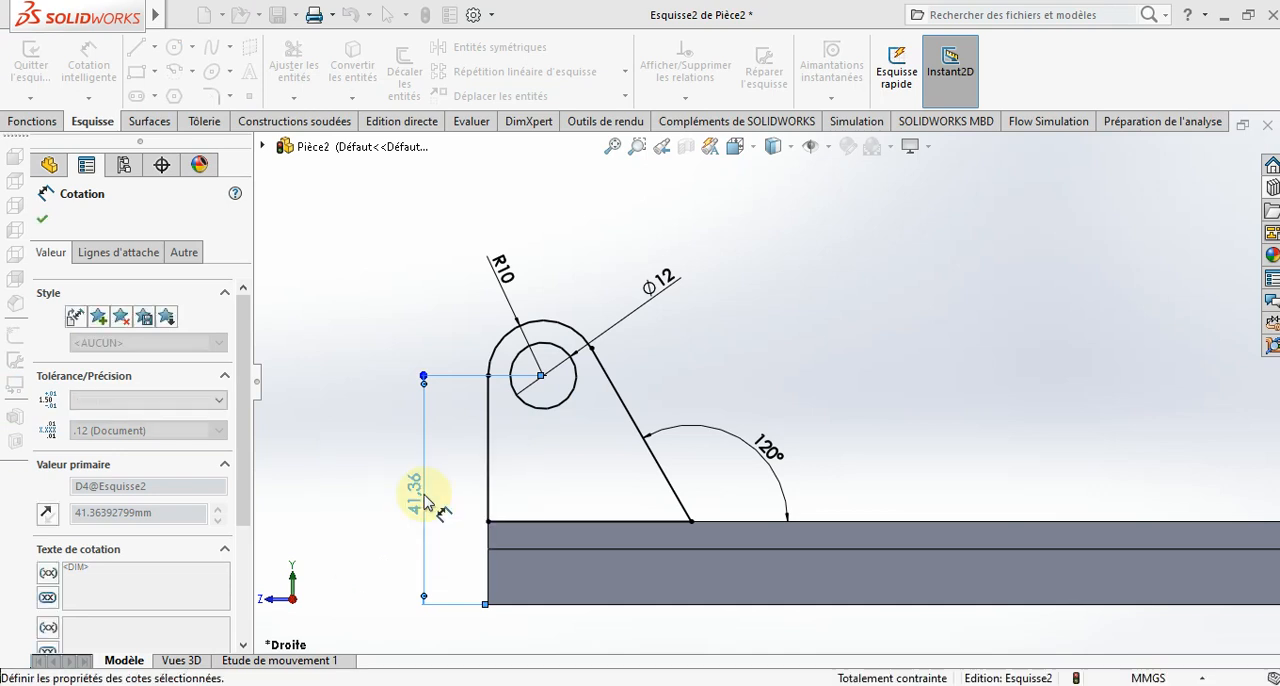
{"action": "left_click", "coordinate": [346, 344]}
- Extrude the lug profile 12 mm with the mid-plane end condition, merged with the base
{"action": "scroll", "coordinate": [350, 352], "scroll_direction": "up", "scroll_amount": 5}
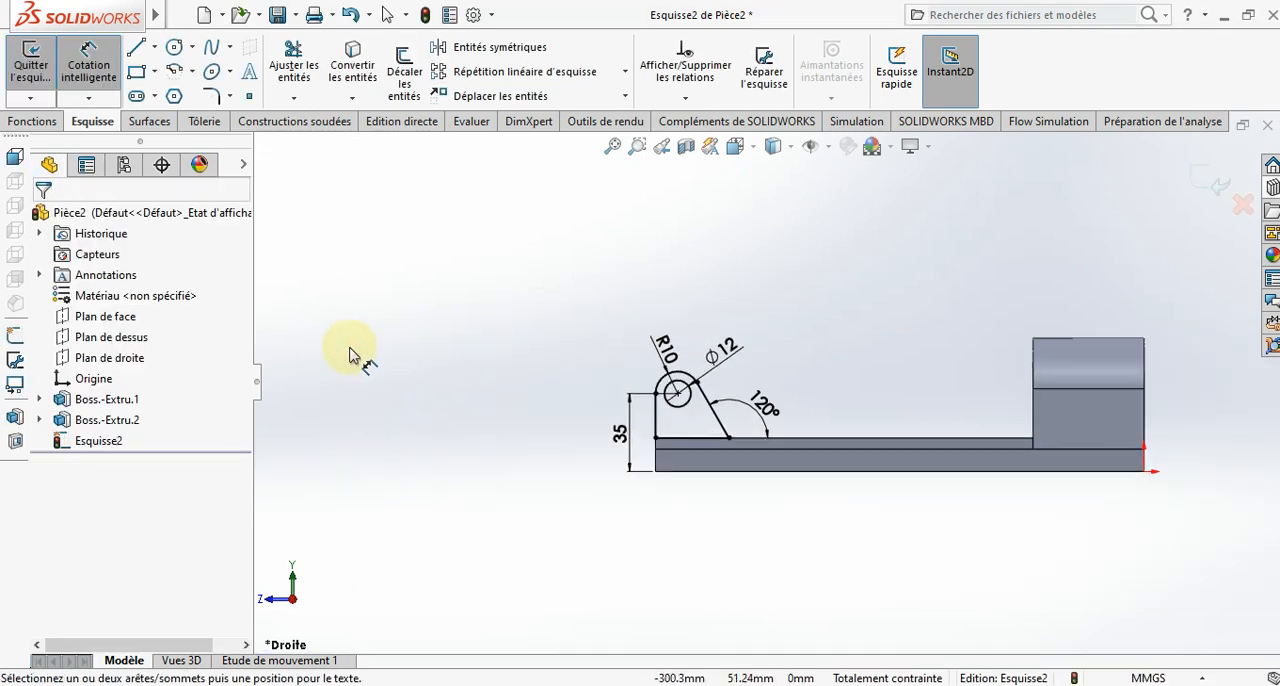
{"action": "middle_click_drag", "start_coordinate": [378, 355], "coordinate": [443, 523]}
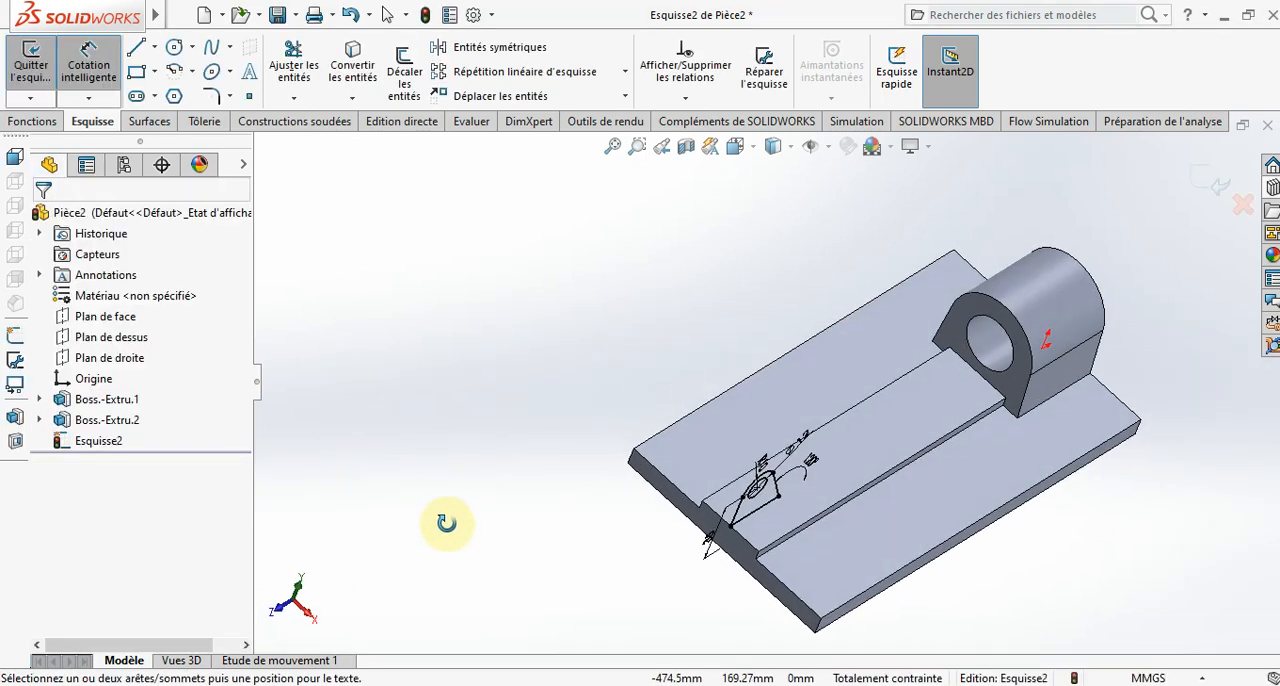
{"action": "left_click", "coordinate": [34, 126]}
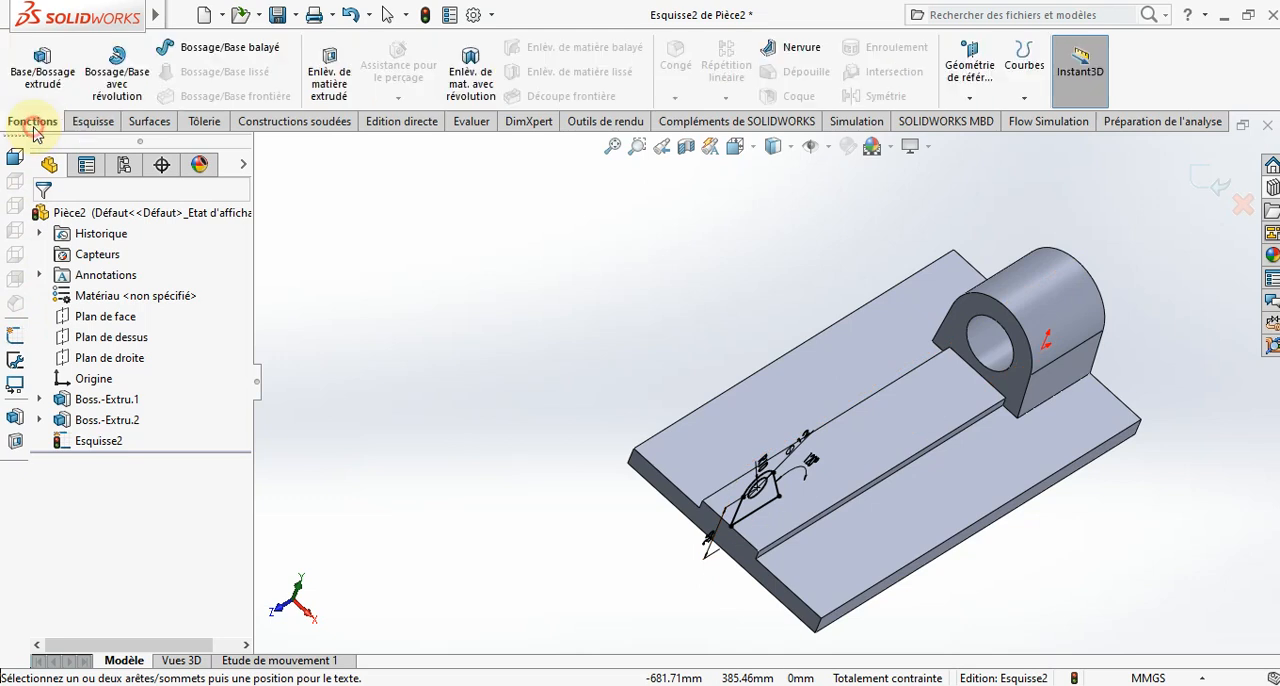
{"action": "left_click", "coordinate": [60, 80]}
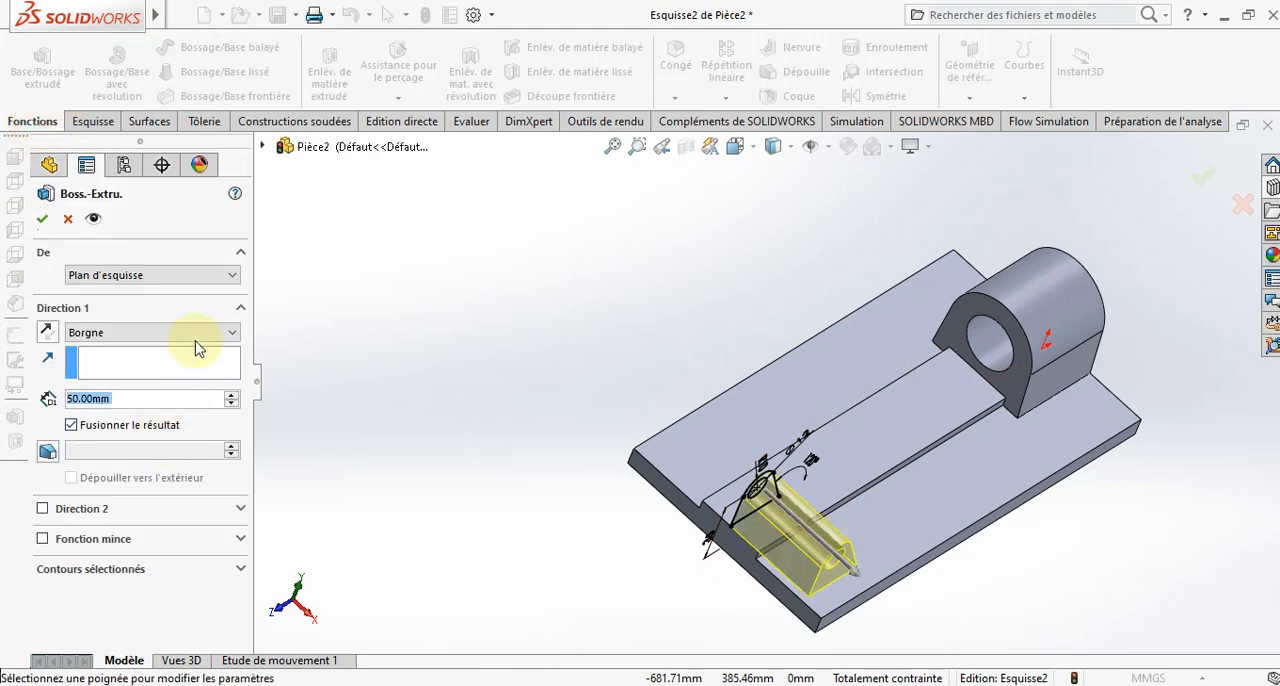
{"action": "left_click", "coordinate": [196, 336]}
{"action": "left_click", "coordinate": [130, 420]}
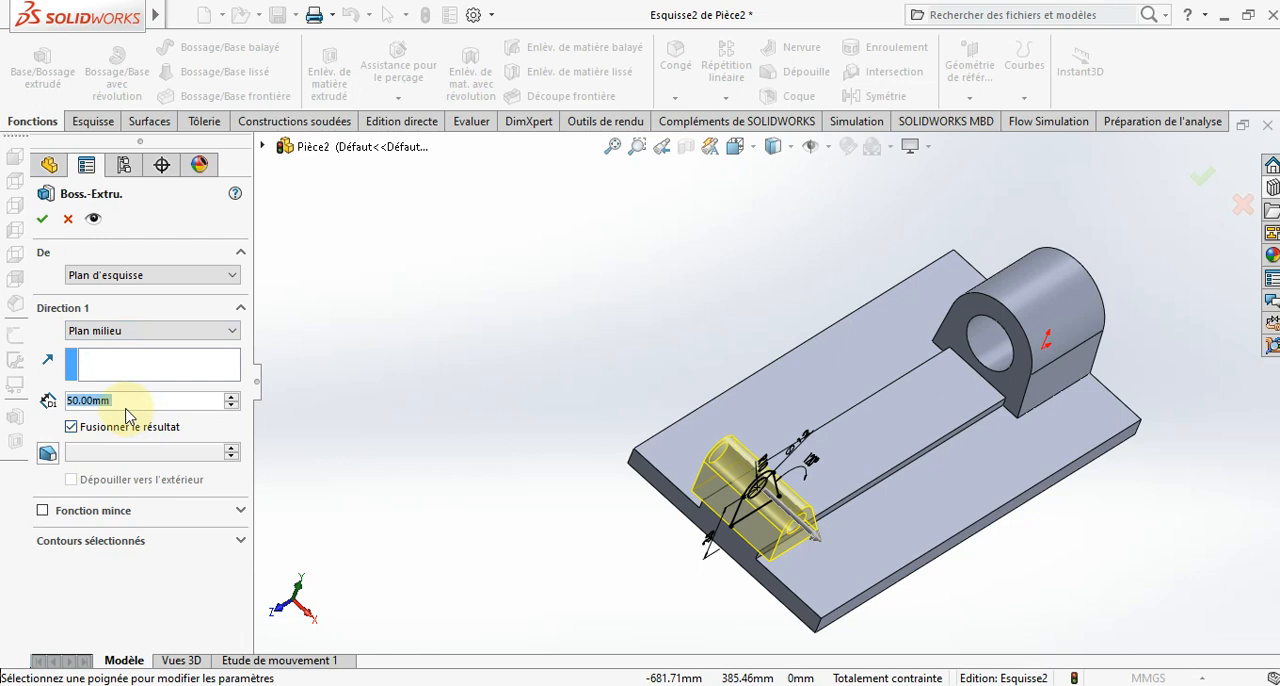
{"action": "type", "text": "12"}
{"action": "key", "text": "Return"}
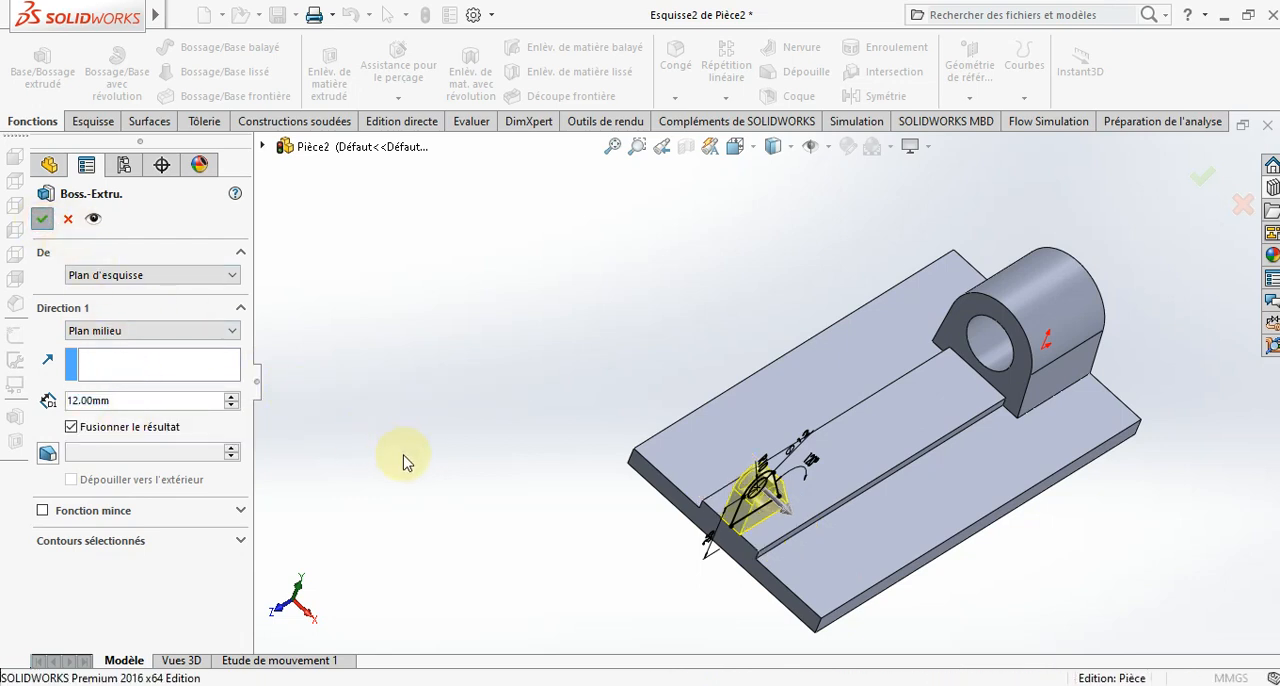
{"action": "key", "text": "Return"}
{"action": "left_click", "coordinate": [450, 500]}
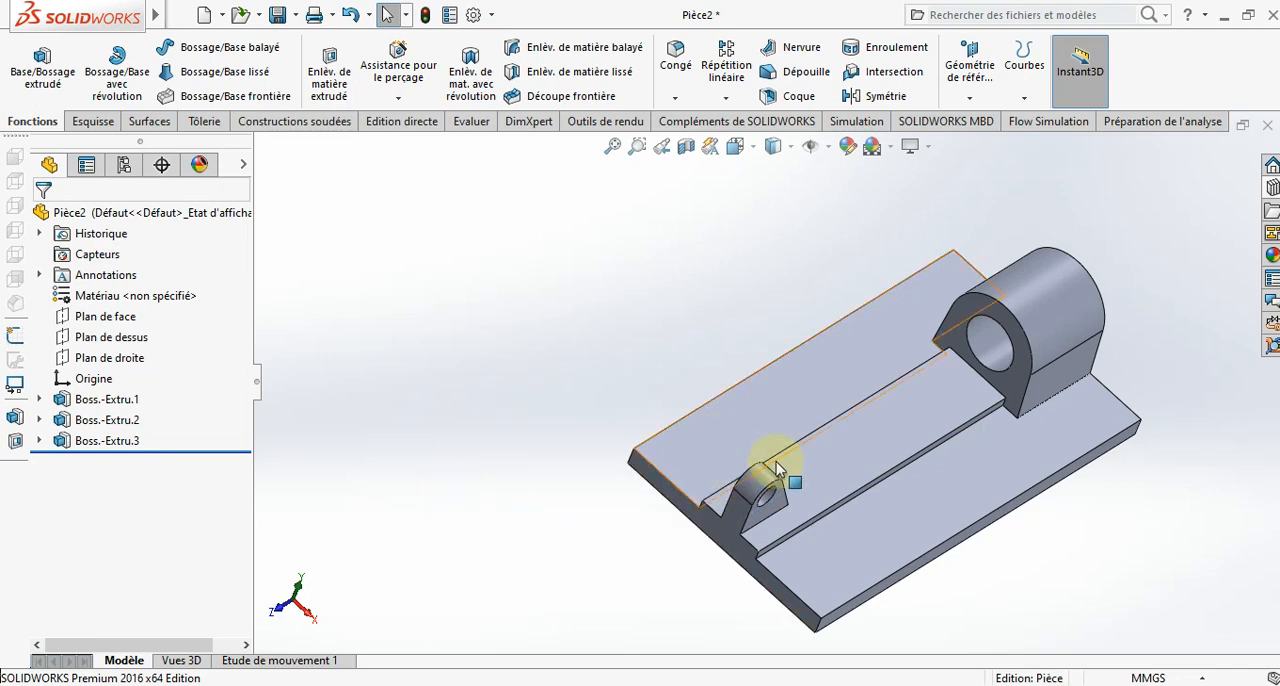
- Start a new sketch on the base's underside and view that face straight on
{"action": "middle_click_drag", "start_coordinate": [669, 623], "coordinate": [878, 346]}
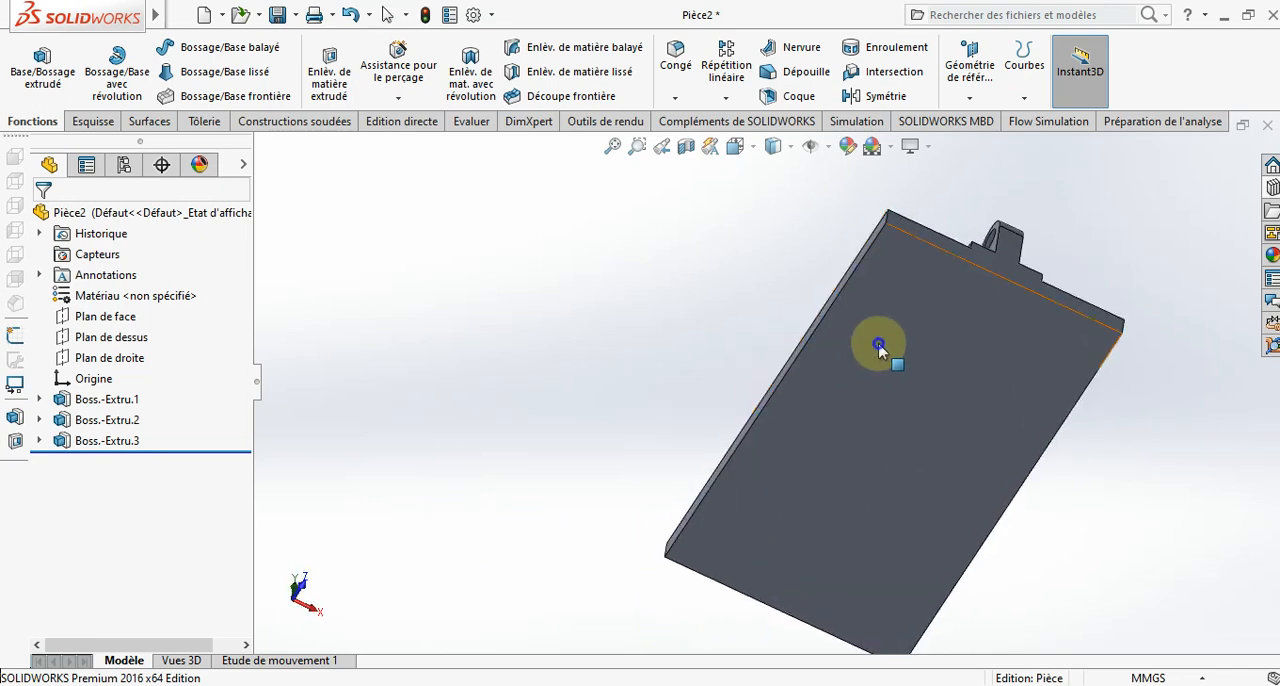
{"action": "right_click", "coordinate": [894, 368]}
{"action": "left_click", "coordinate": [914, 112]}
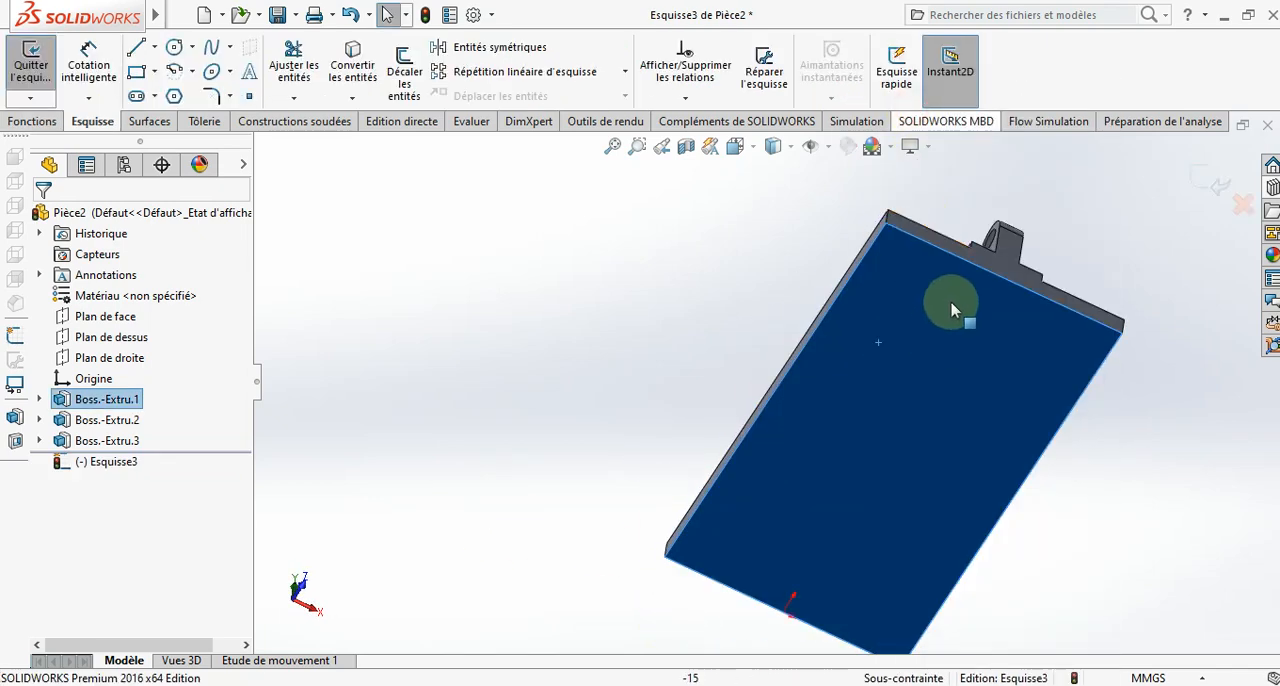
{"action": "left_click", "coordinate": [745, 149]}
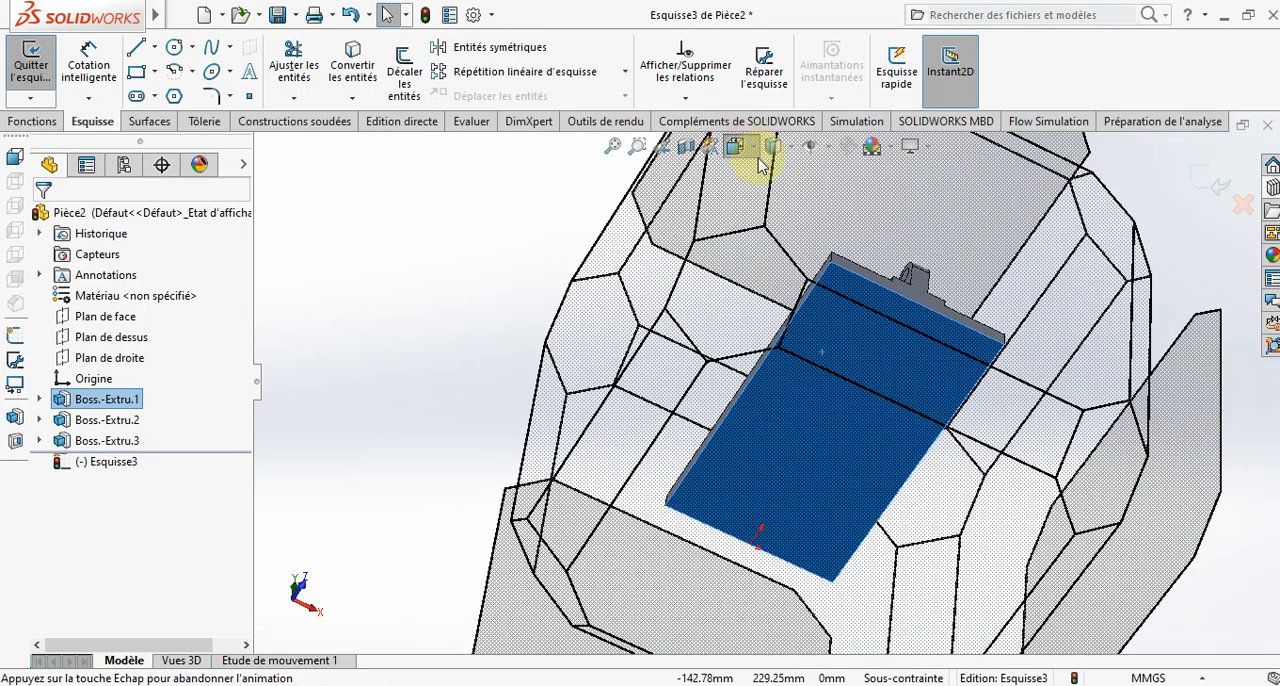
{"action": "left_click", "coordinate": [850, 257]}
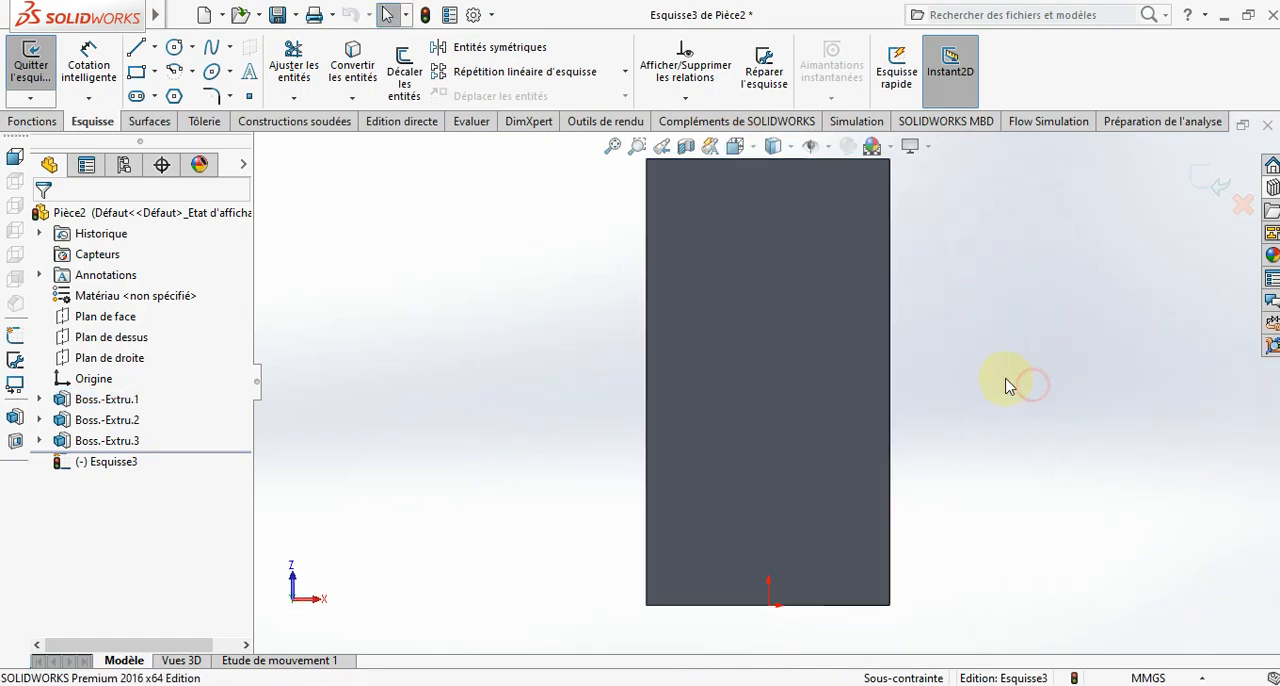
- Sketch a circle near one corner of the underside at the lug end, centred at about X -43 mm, Y 191 mm
{"action": "left_click", "coordinate": [174, 48]}
{"action": "scroll", "coordinate": [645, 280], "scroll_direction": "down", "scroll_amount": 3}
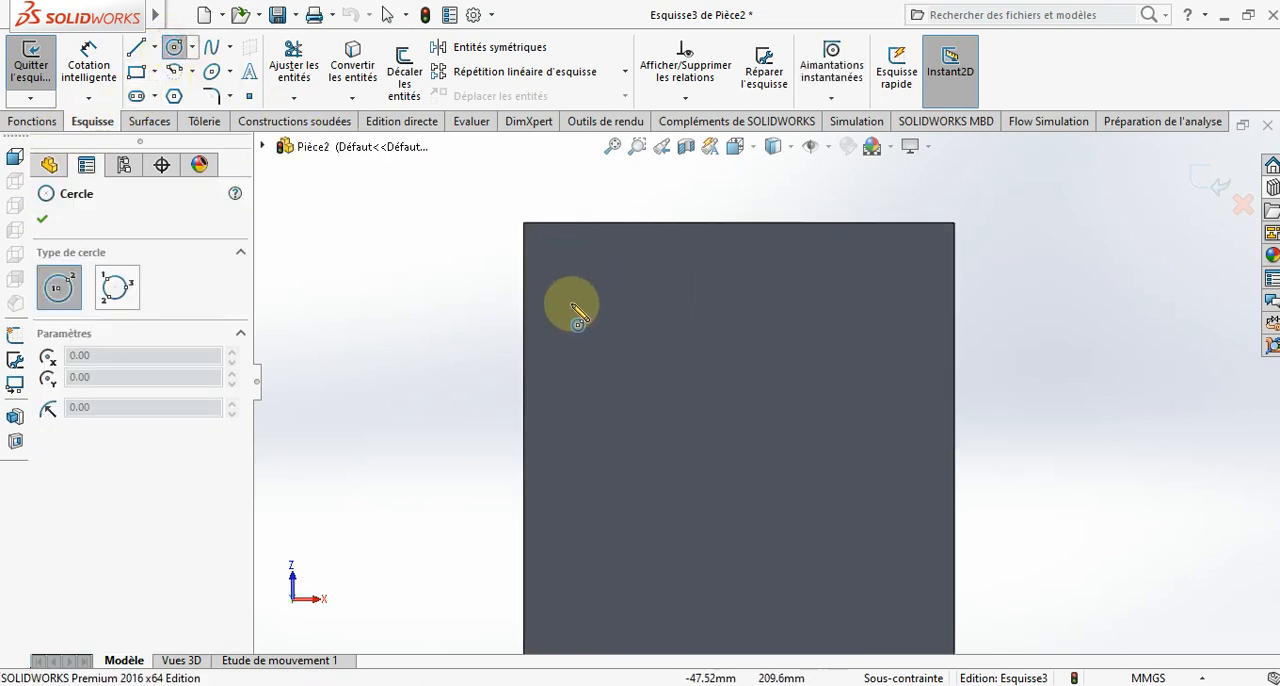
{"action": "left_click", "coordinate": [584, 326]}
{"action": "left_click", "coordinate": [592, 355]}
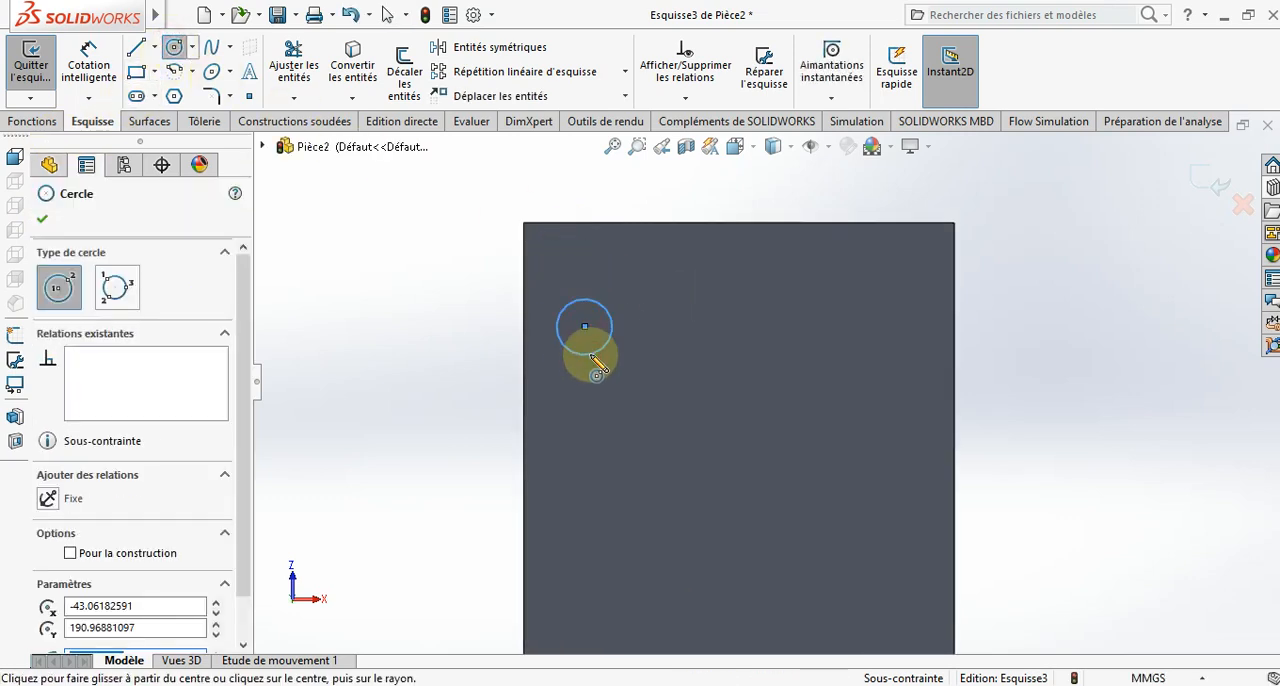
{"action": "key", "text": "Escape"}
{"action": "key", "text": "Escape"}
{"action": "scroll", "coordinate": [863, 300], "scroll_direction": "down", "scroll_amount": 8}
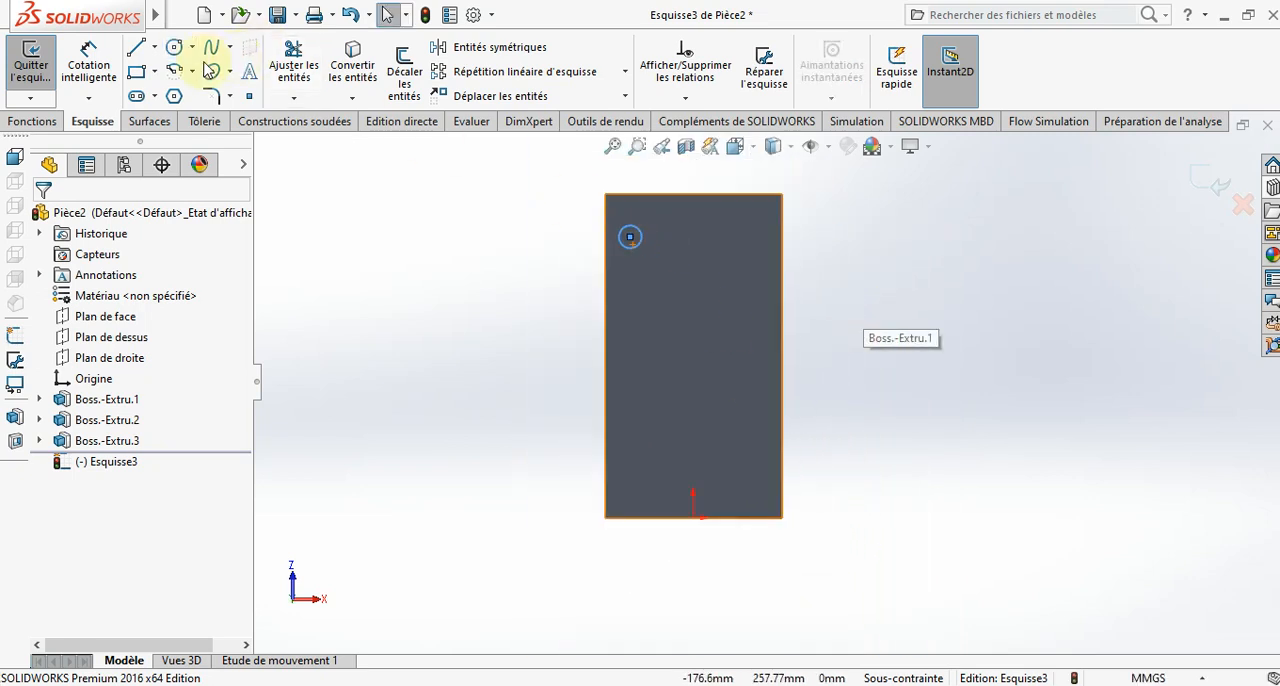
- Draw a vertical construction line from the midpoint of the underside's lug-end edge to the origin
{"action": "left_click", "coordinate": [152, 52]}
{"action": "left_click", "coordinate": [195, 114]}
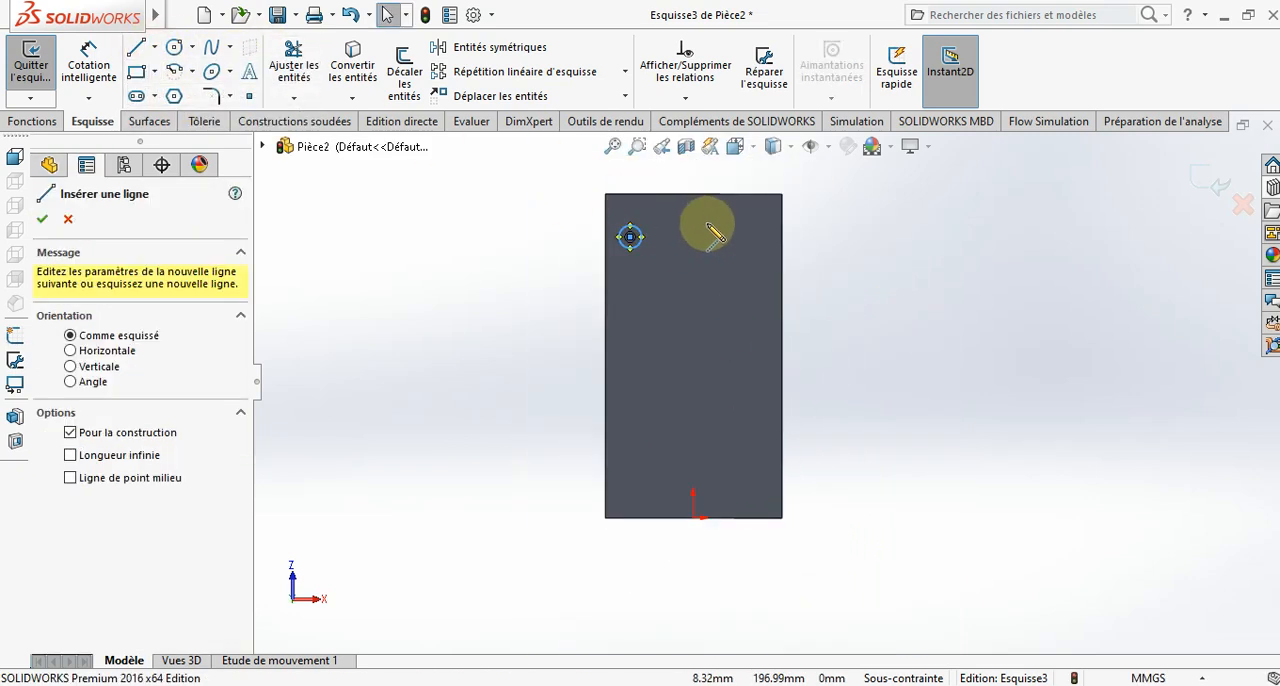
{"action": "left_click", "coordinate": [693, 194]}
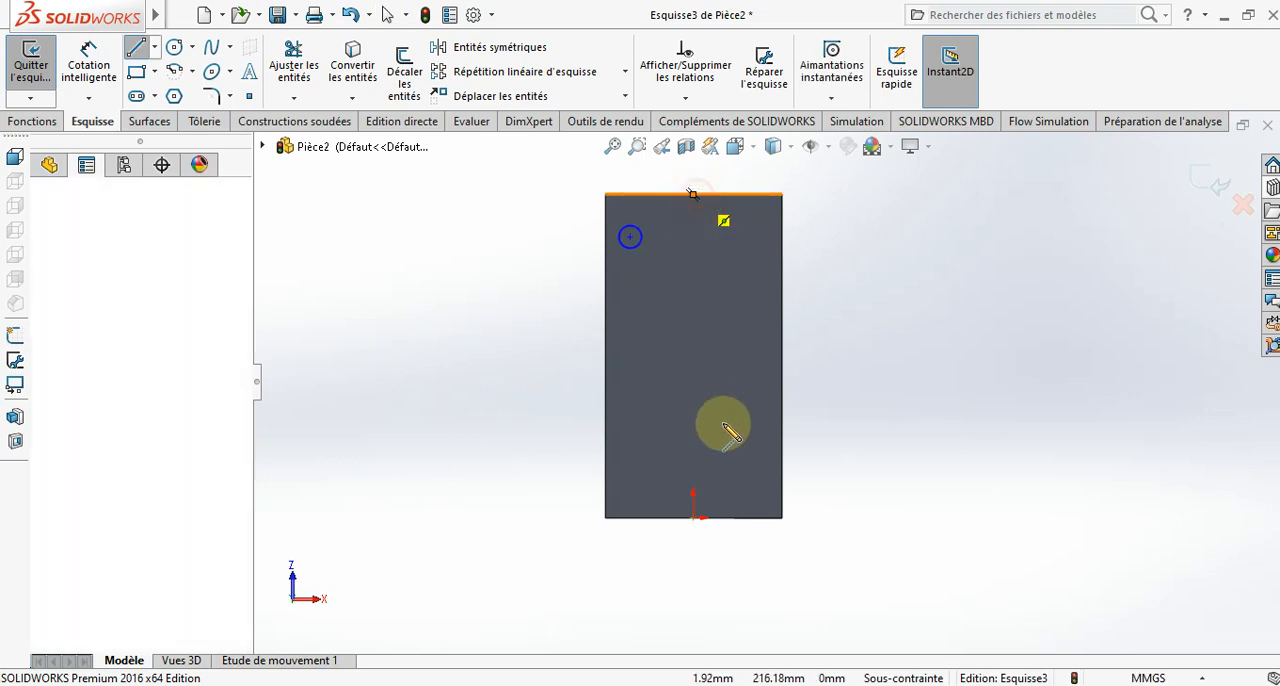
{"action": "left_click", "coordinate": [693, 518]}
{"action": "key", "text": "Escape"}
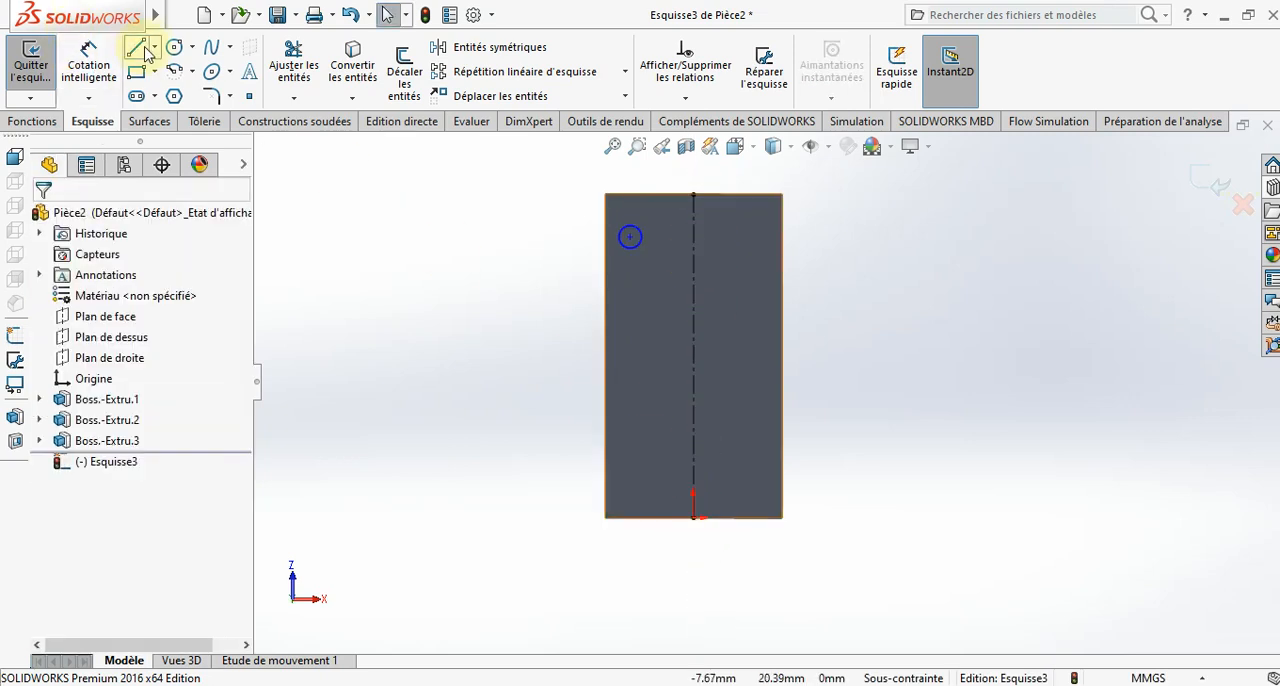
- Draw a horizontal construction line across the underside between the midpoints of its two long edges
{"action": "left_click", "coordinate": [153, 50]}
{"action": "left_click", "coordinate": [165, 93]}
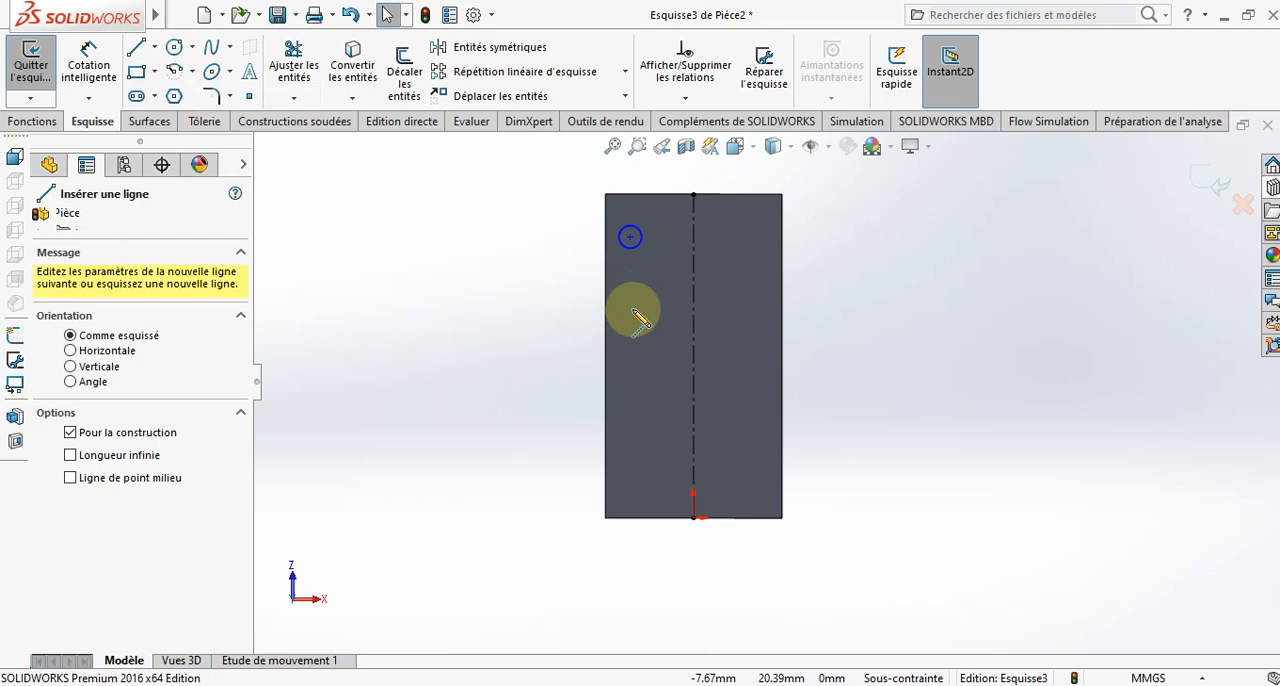
{"action": "left_click", "coordinate": [605, 356]}
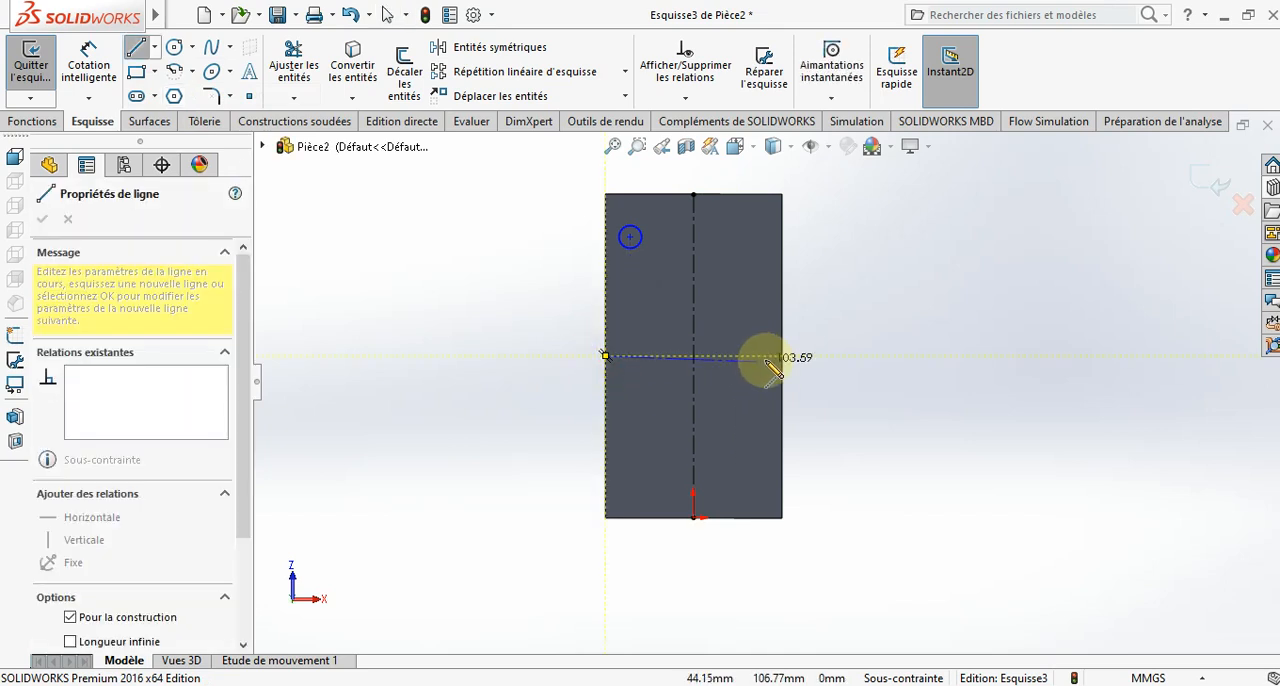
{"action": "left_click", "coordinate": [783, 356]}
{"action": "key", "text": "Escape"}
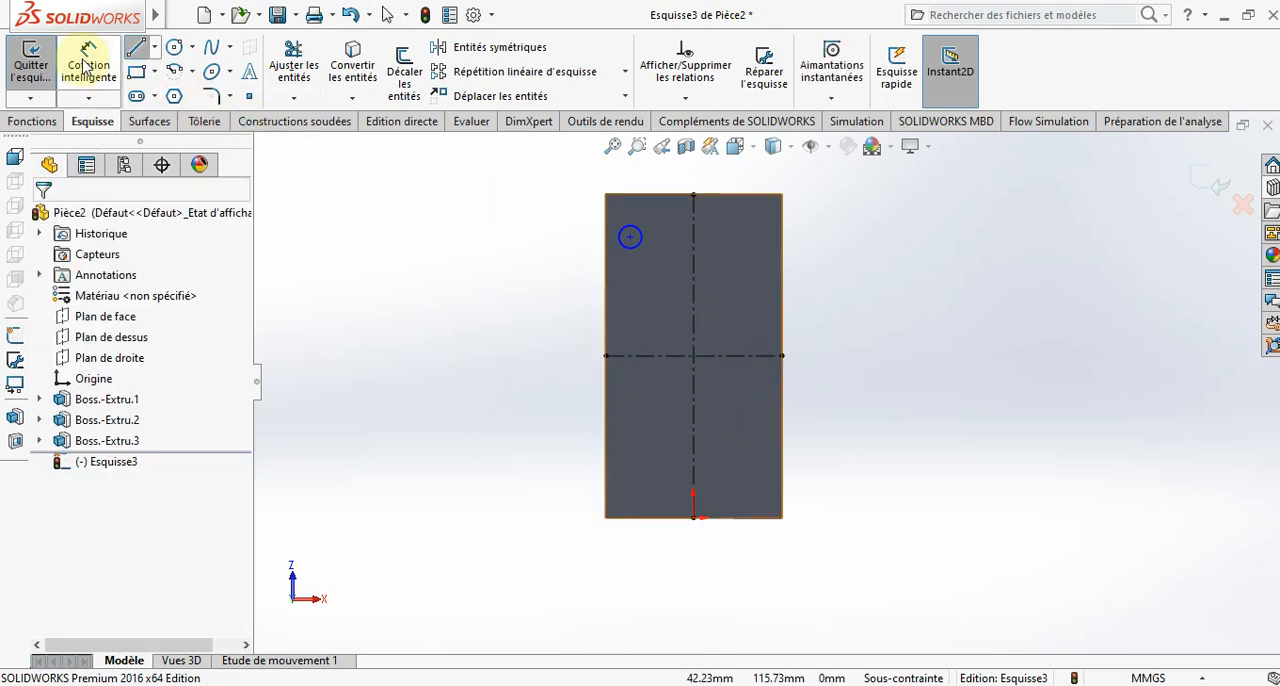
- Dimension the corner circle's diameter as 17 mm
{"action": "left_click", "coordinate": [89, 64]}
{"action": "left_click", "coordinate": [640, 253]}
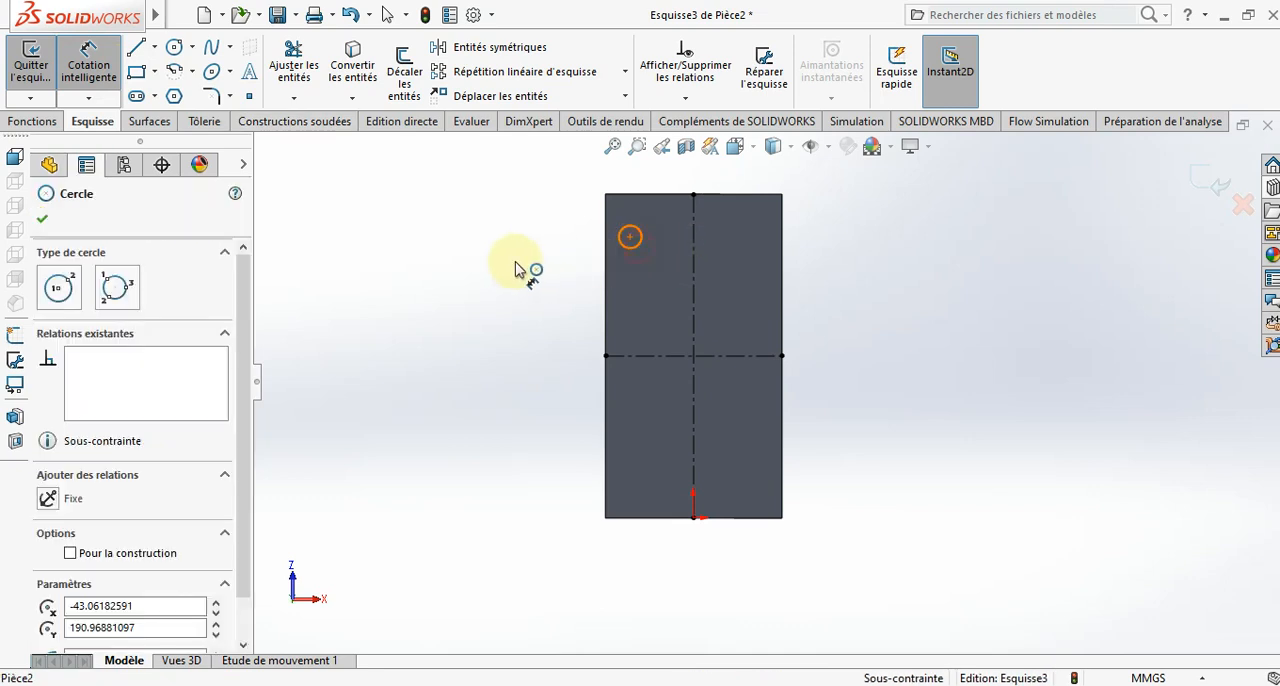
{"action": "left_click", "coordinate": [518, 272]}
{"action": "type", "text": "17"}
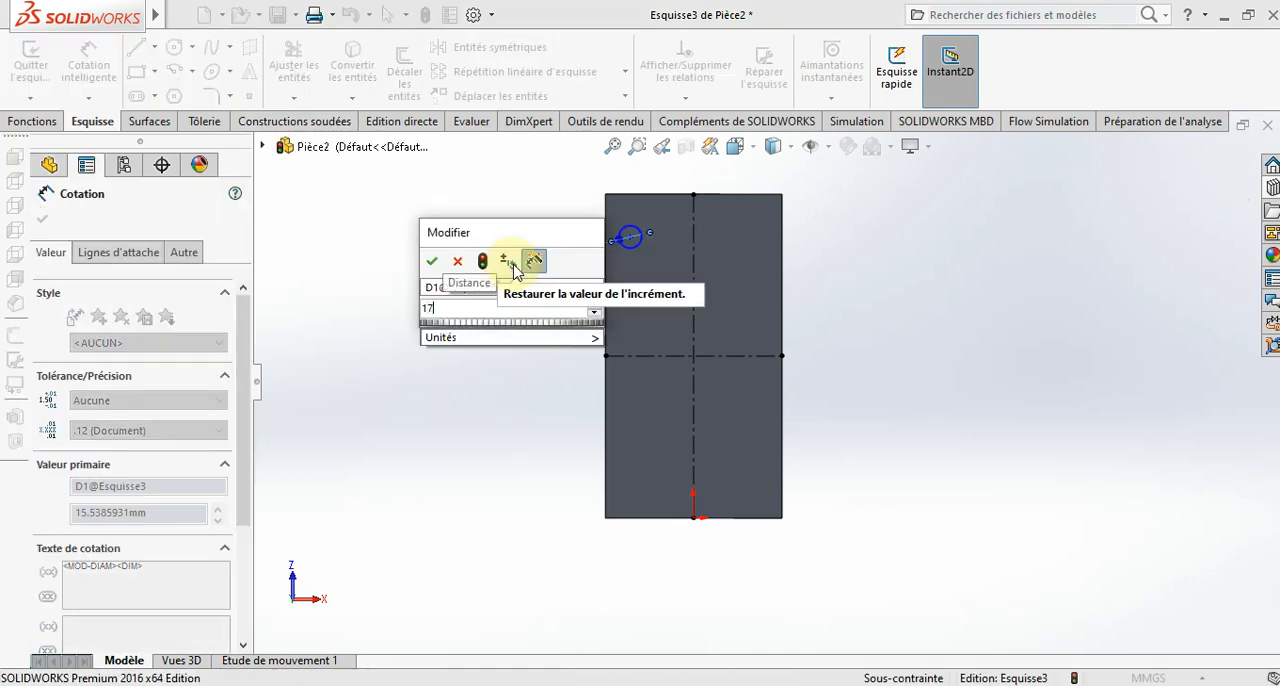
{"action": "key", "text": "Return"}
- Dimension the circle centre's distance from the underside's lug-end edge as 30 mm
{"action": "left_click", "coordinate": [640, 250]}
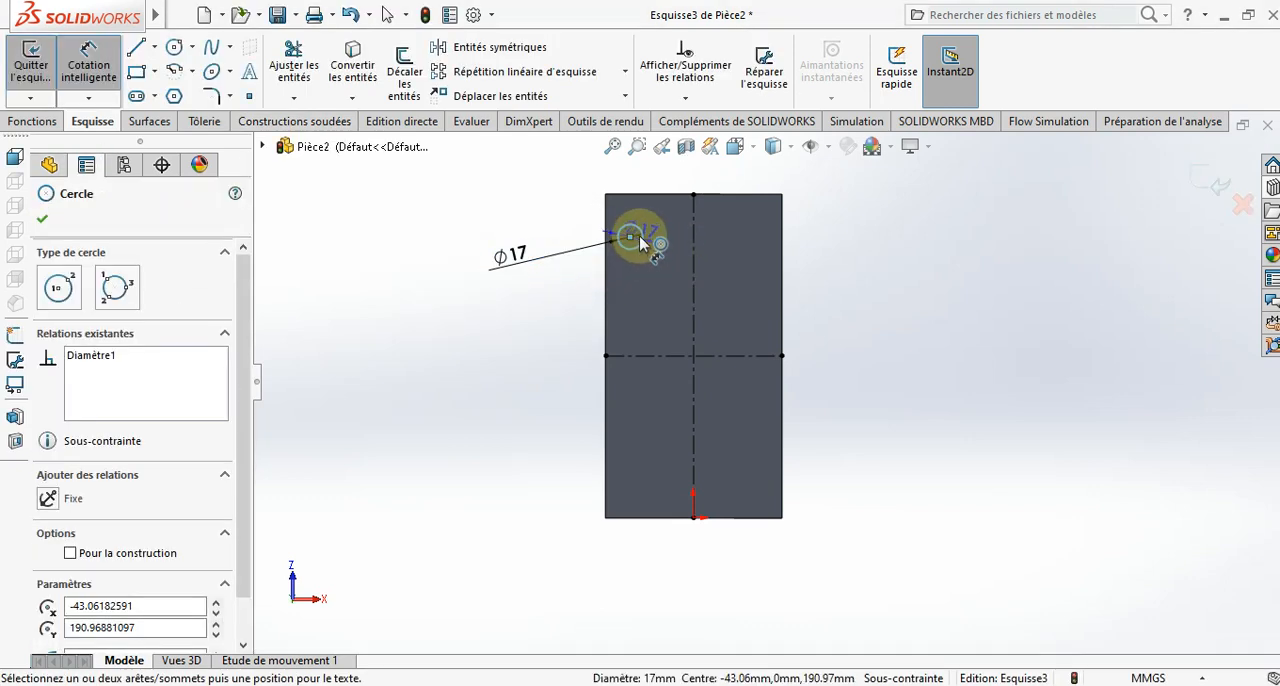
{"action": "left_click", "coordinate": [634, 194]}
{"action": "left_click", "coordinate": [557, 205]}
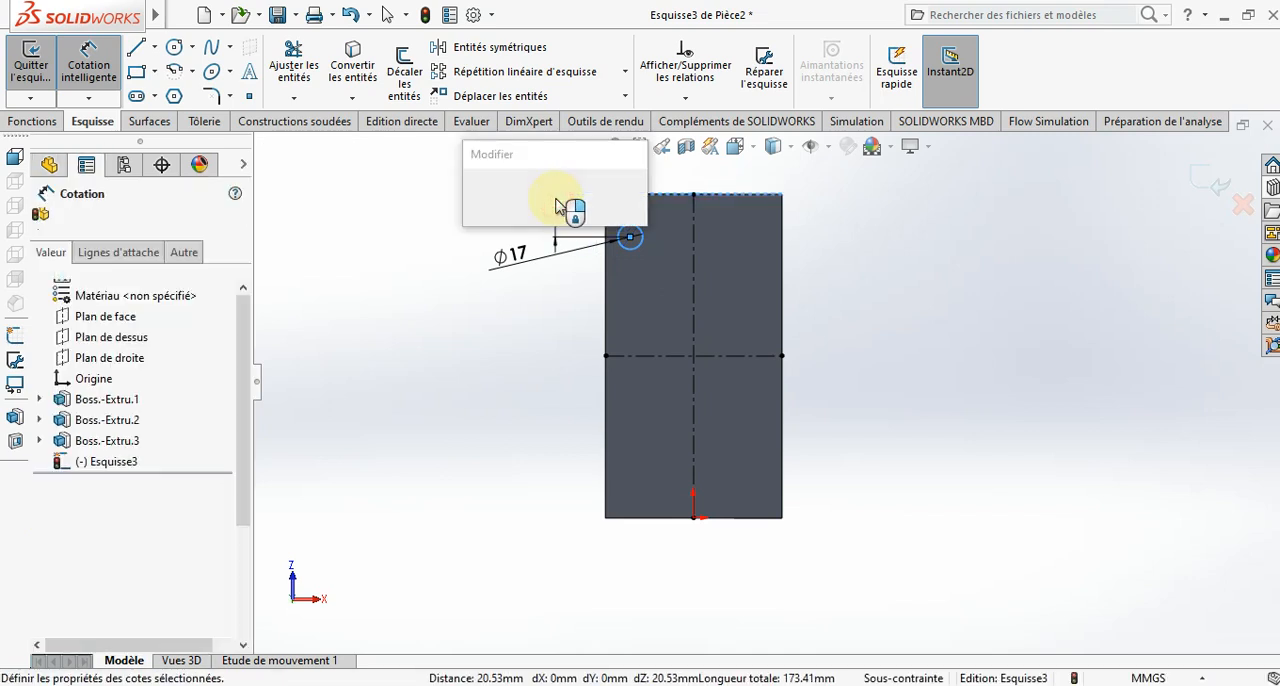
{"action": "type", "text": "20"}
{"action": "key", "text": "Return"}
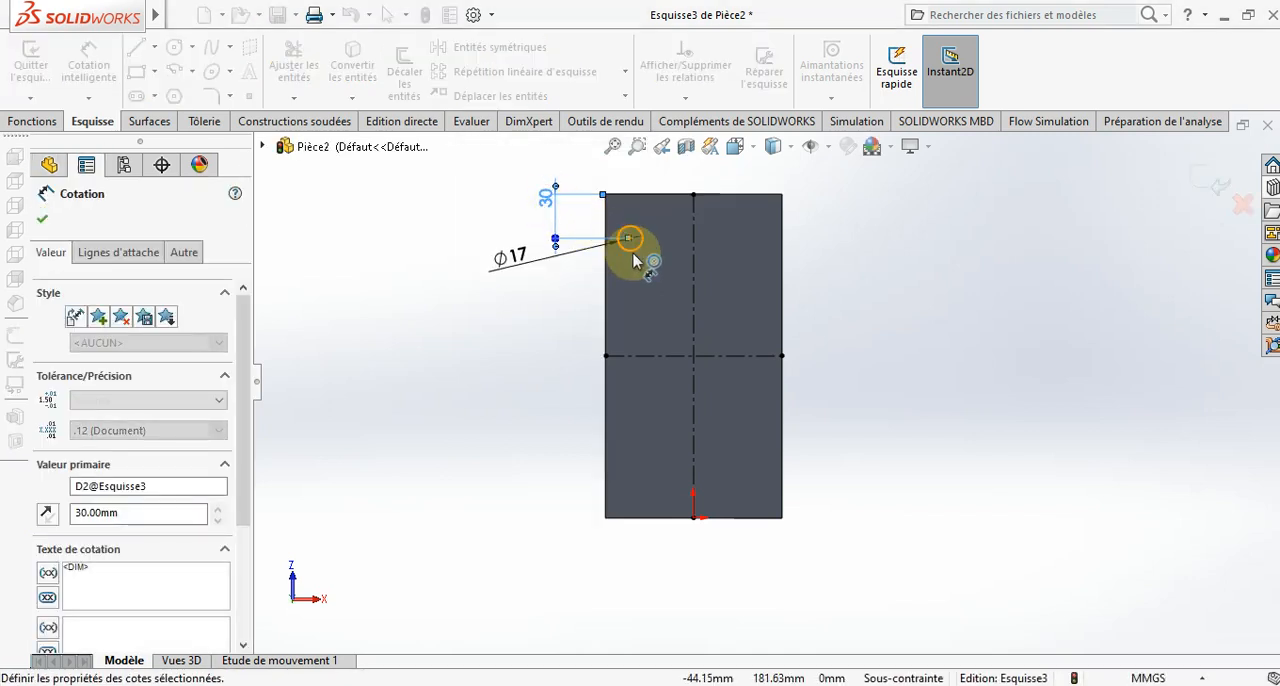
- Dimension the circle centre's distance from the adjacent long edge as 15 mm
{"action": "left_click", "coordinate": [620, 236]}
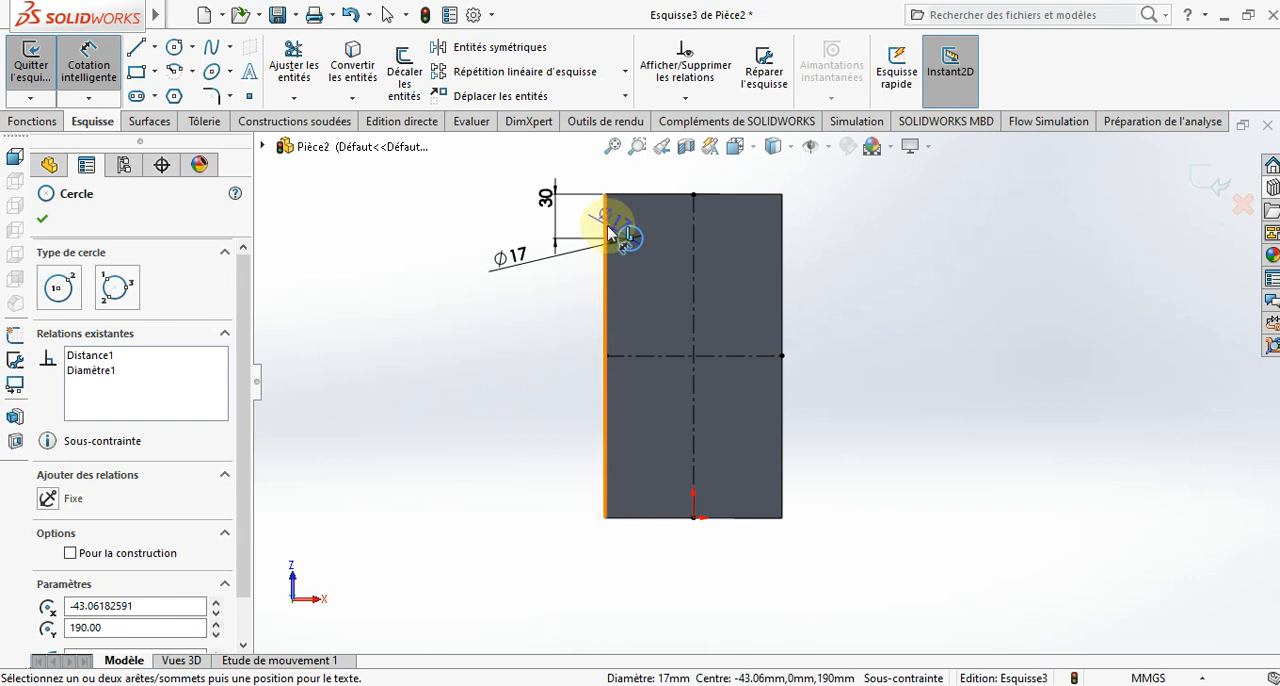
{"action": "left_click", "coordinate": [608, 232]}
{"action": "left_click", "coordinate": [586, 174]}
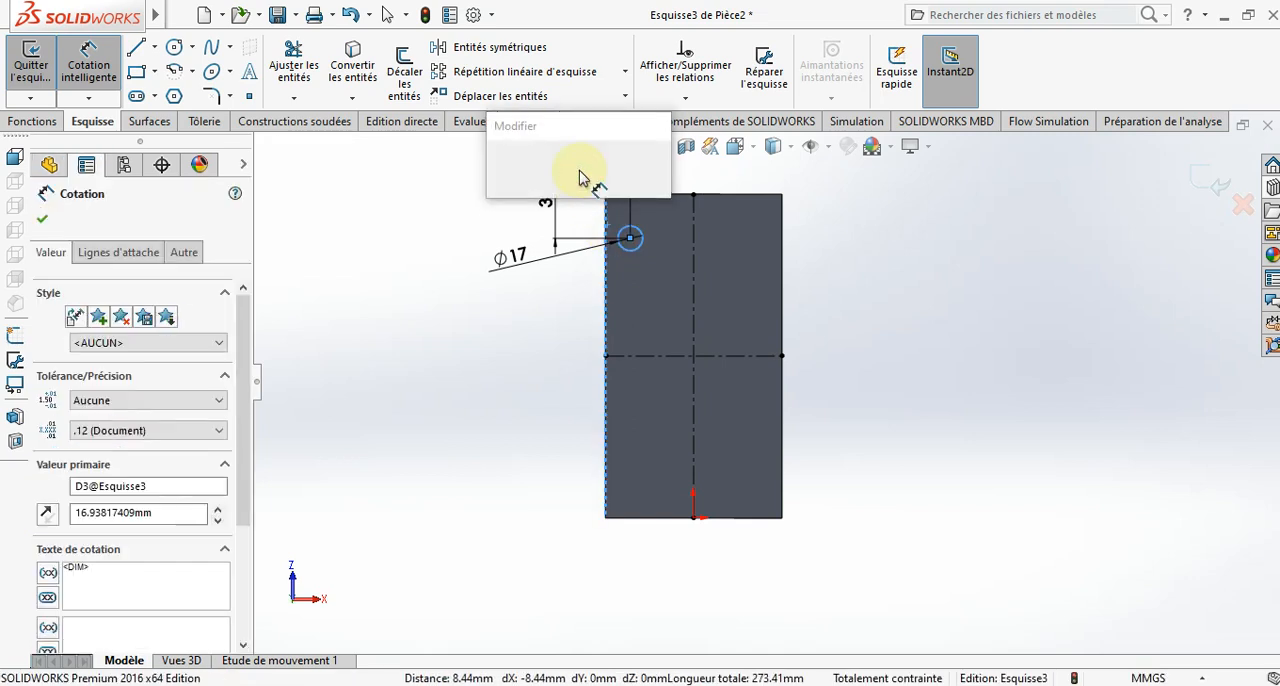
{"action": "type", "text": "15"}
{"action": "key", "text": "Return"}
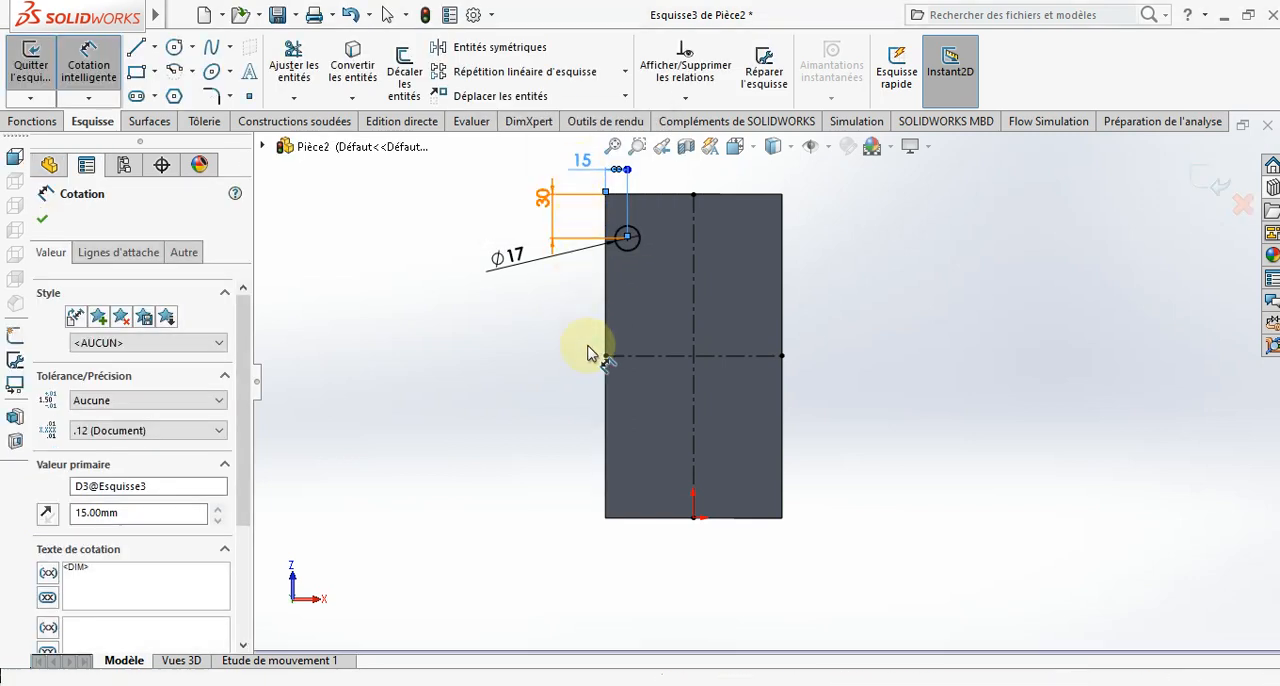
- Mirror the 17 mm circle about the lengthwise construction line, keeping the original
{"action": "mouse_move", "coordinate": [590, 355]}
{"action": "middle_mouse_down"}
{"action": "mouse_move", "coordinate": [586, 300]}
{"action": "mouse_move", "coordinate": [457, 480]}
{"action": "mouse_move", "coordinate": [575, 343]}
{"action": "middle_mouse_up"}
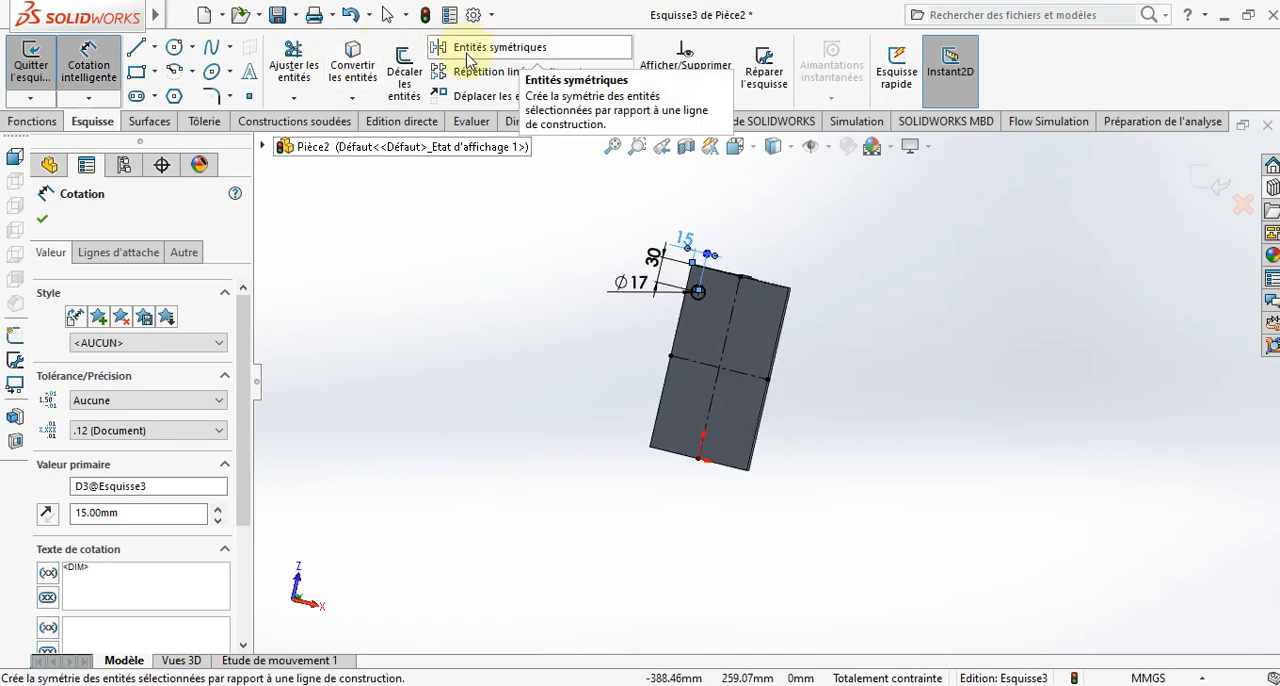
{"action": "key", "text": "Escape"}
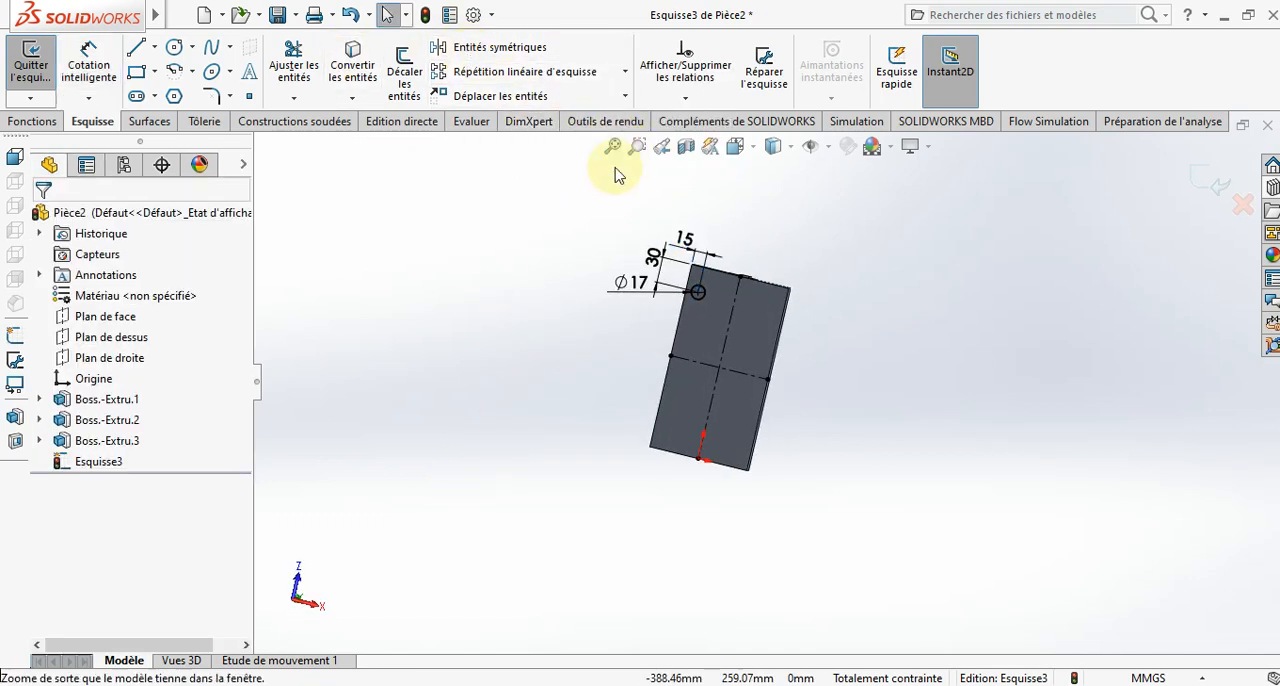
{"action": "left_click", "coordinate": [497, 52]}
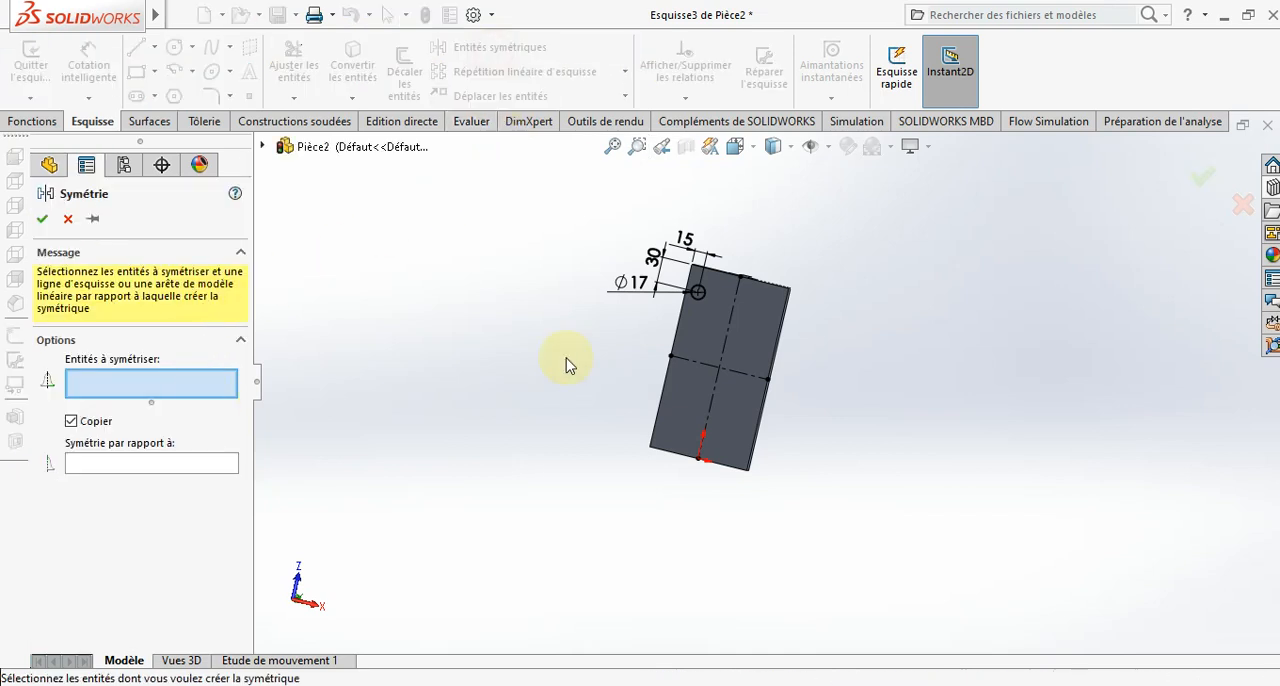
{"action": "left_click", "coordinate": [706, 293]}
{"action": "left_click", "coordinate": [230, 464]}
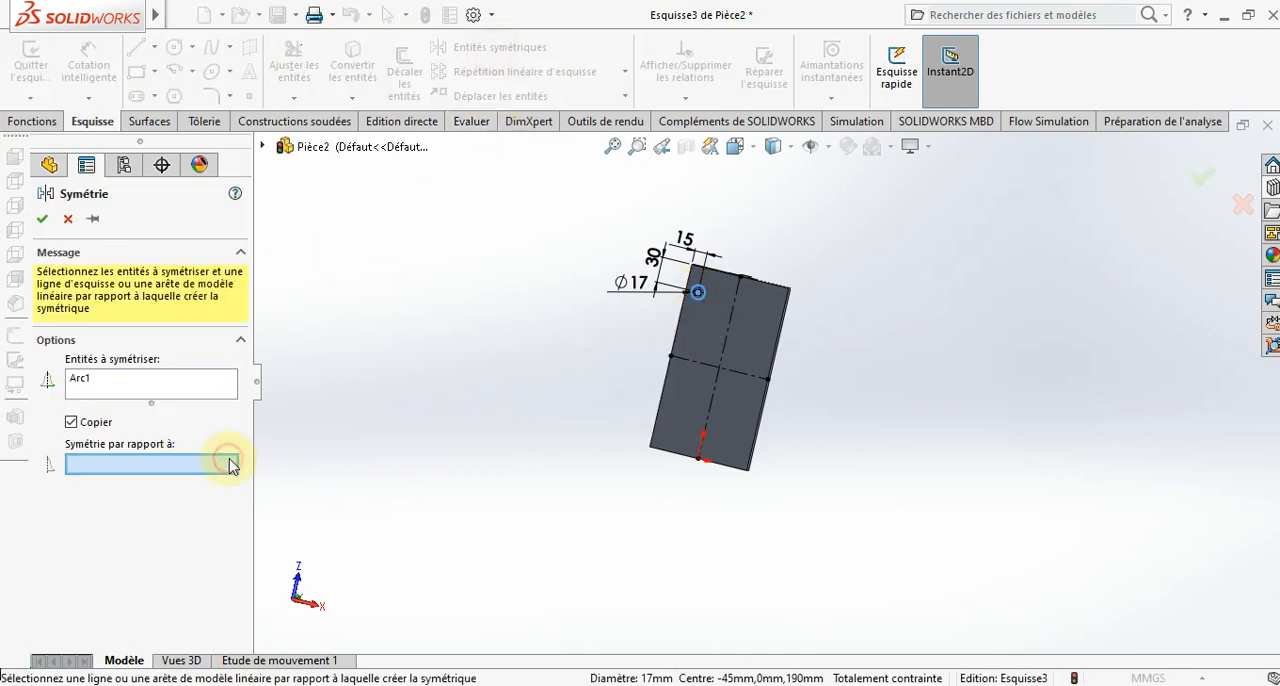
{"action": "left_click", "coordinate": [42, 218]}
- Mirror both lug-end circles about the crosswise construction line, keeping the originals
{"action": "left_click", "coordinate": [471, 47]}
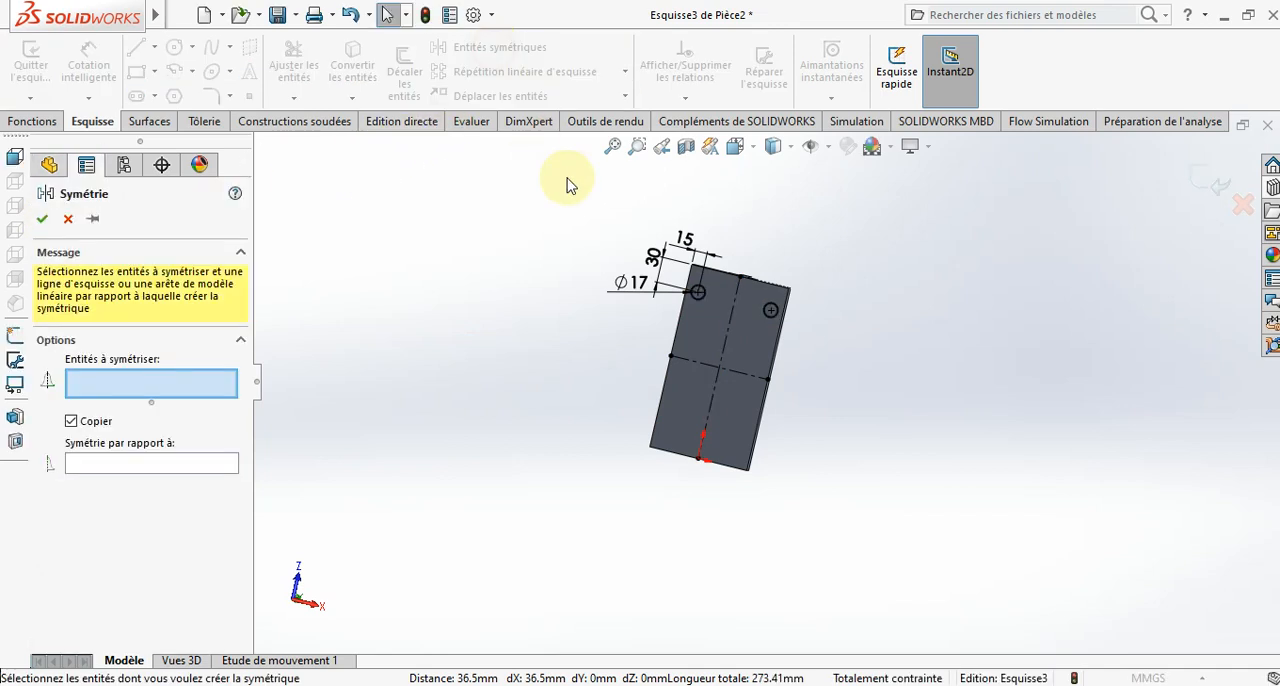
{"action": "left_click", "coordinate": [708, 306]}
{"action": "left_click", "coordinate": [771, 310]}
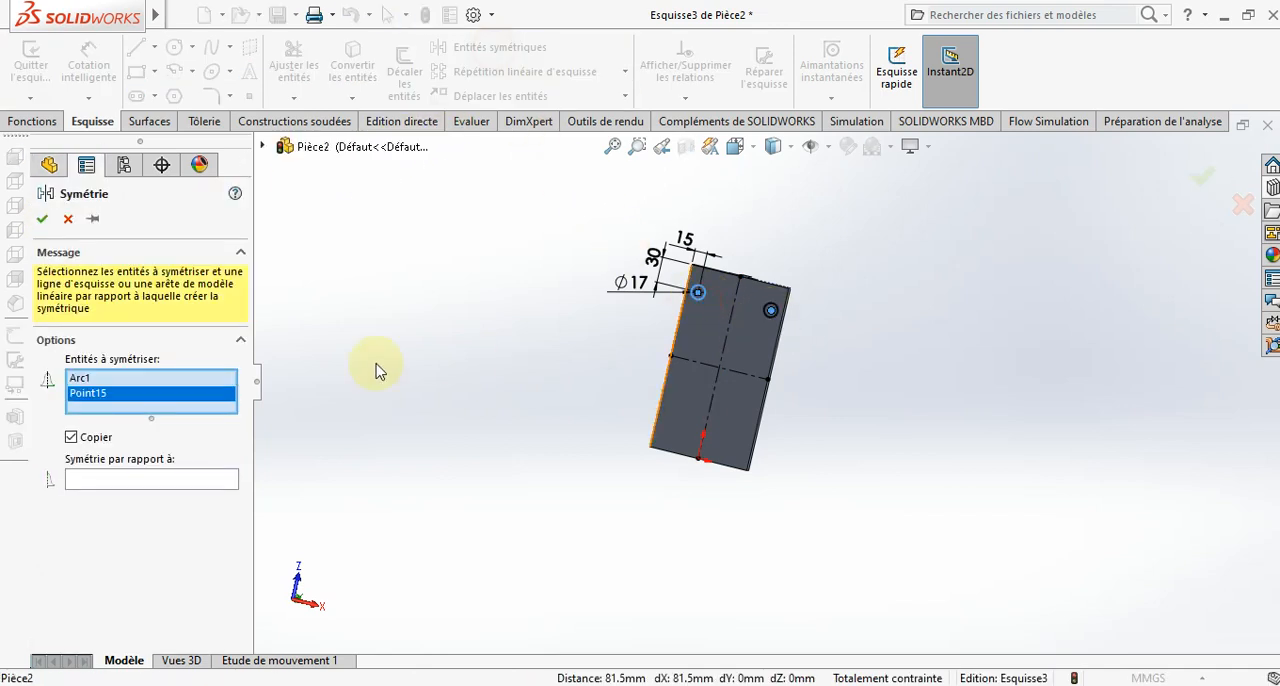
{"action": "right_click", "coordinate": [170, 400]}
{"action": "left_click", "coordinate": [205, 431]}
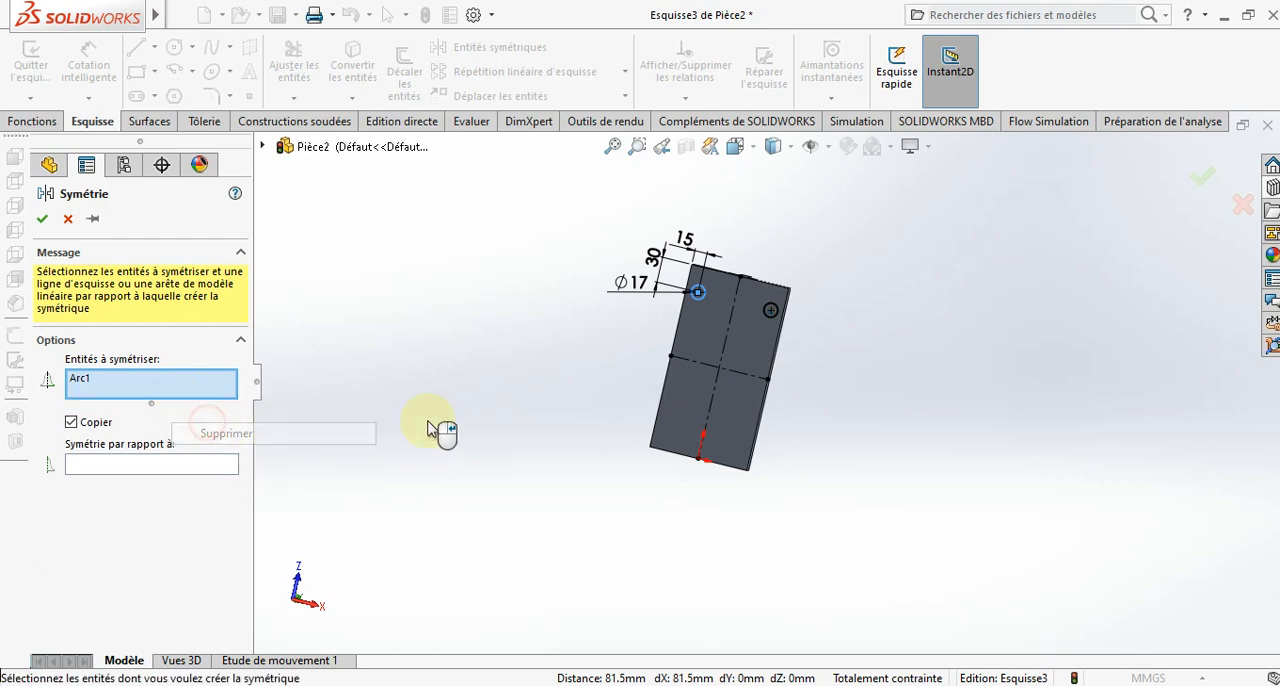
{"action": "left_click", "coordinate": [769, 314]}
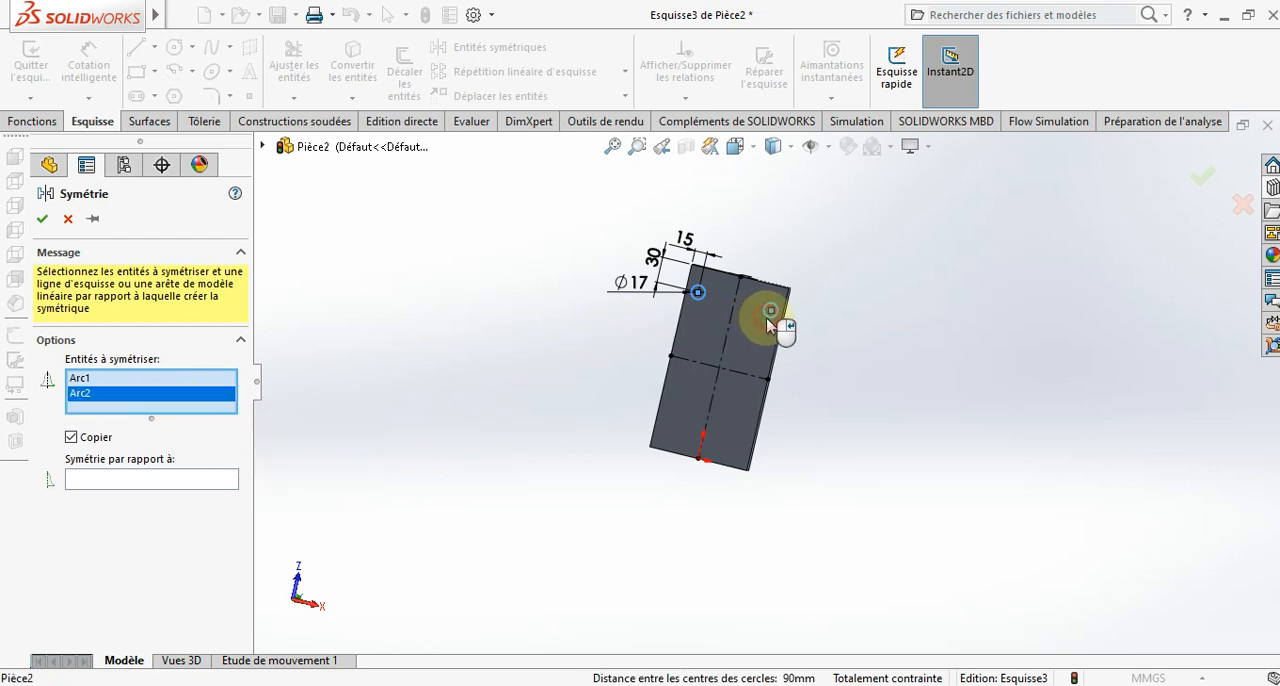
{"action": "left_click", "coordinate": [94, 481]}
{"action": "left_click", "coordinate": [759, 380]}
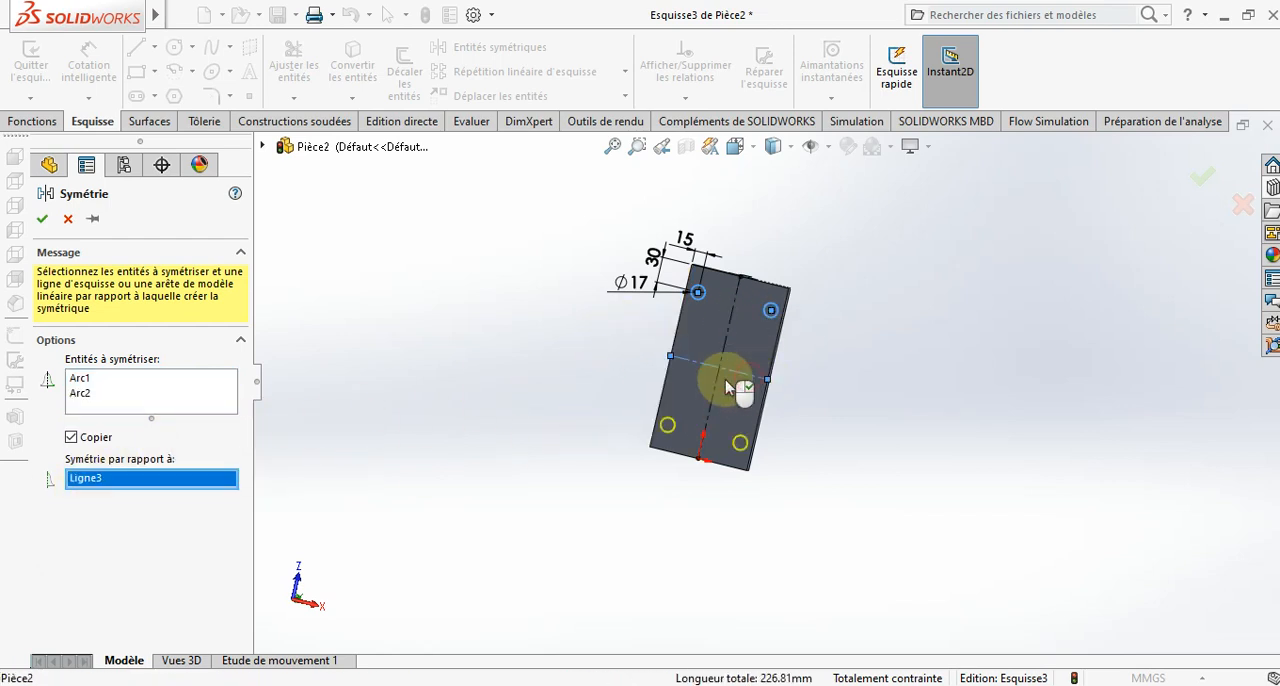
{"action": "left_click", "coordinate": [42, 219]}
- Extrude-cut the four circles through the base with a blind depth of 120 mm and show the part in isometric view
{"action": "middle_click_drag", "start_coordinate": [486, 452], "coordinate": [532, 475]}
{"action": "left_click", "coordinate": [34, 122]}
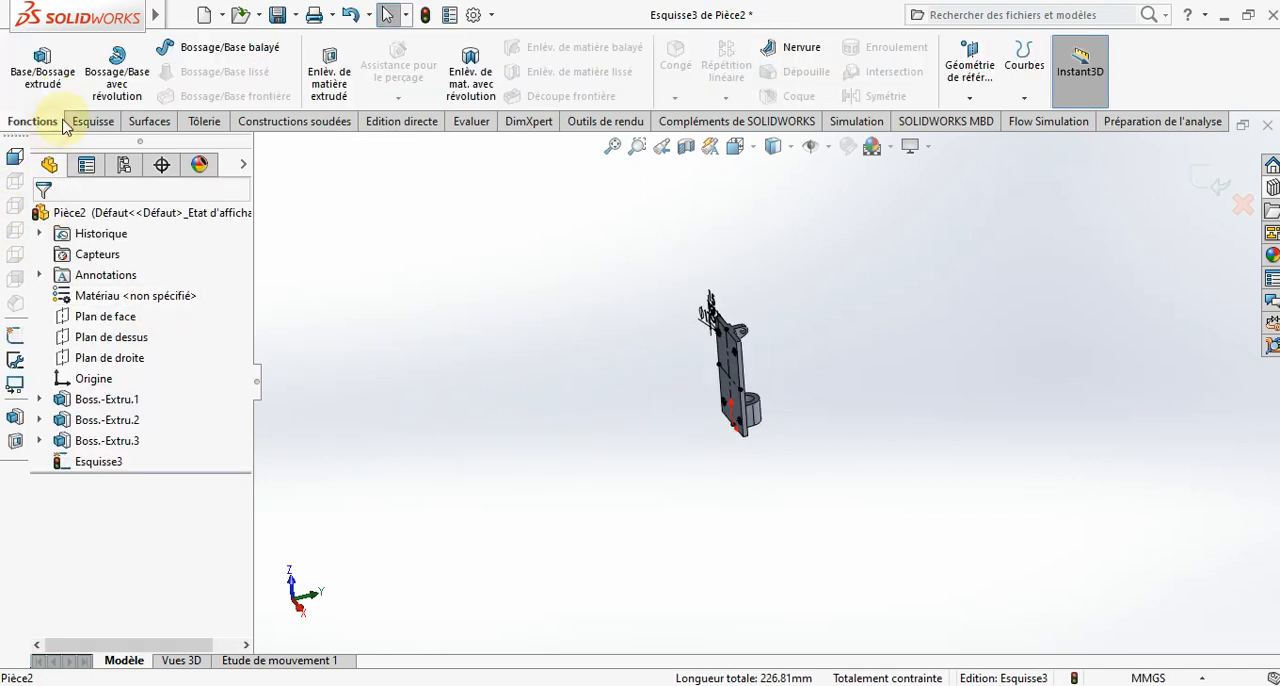
{"action": "left_click", "coordinate": [318, 72]}
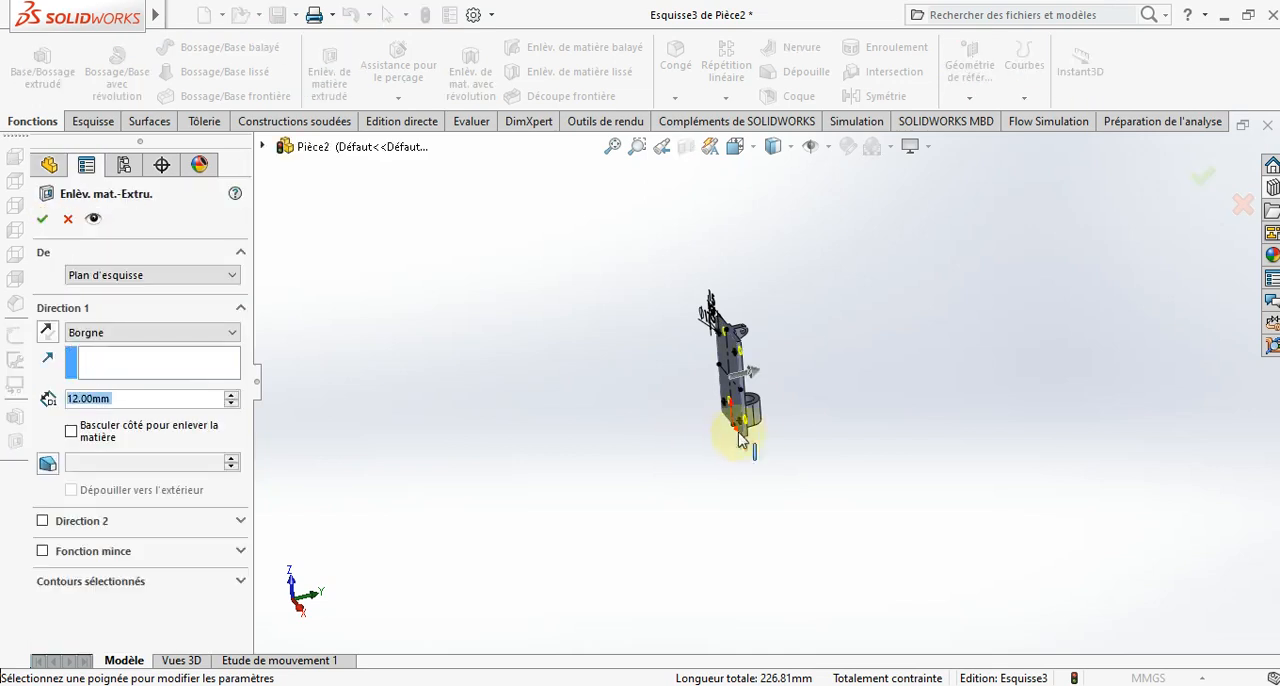
{"action": "left_click", "coordinate": [754, 370]}
{"action": "left_click_drag", "start_coordinate": [761, 377], "coordinate": [791, 370]}
{"action": "left_click", "coordinate": [43, 220]}
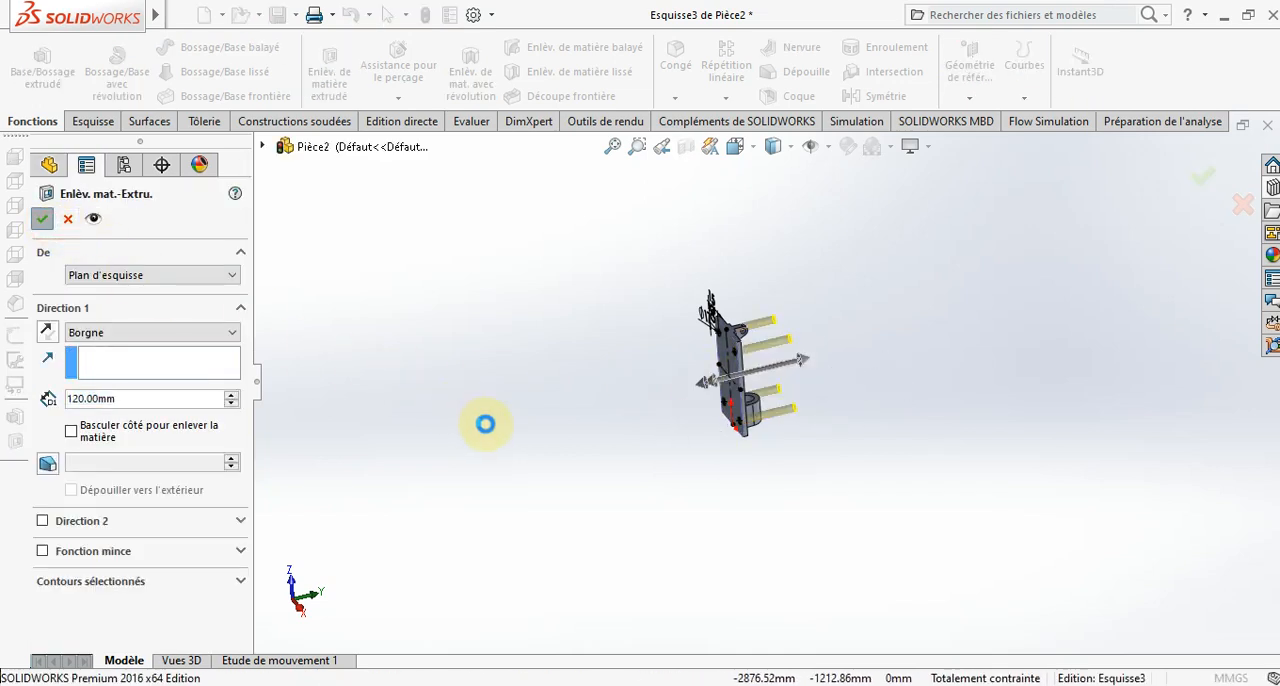
{"action": "left_click", "coordinate": [500, 426]}
{"action": "middle_click_drag", "start_coordinate": [571, 434], "coordinate": [737, 249]}
{"action": "left_click", "coordinate": [745, 147]}
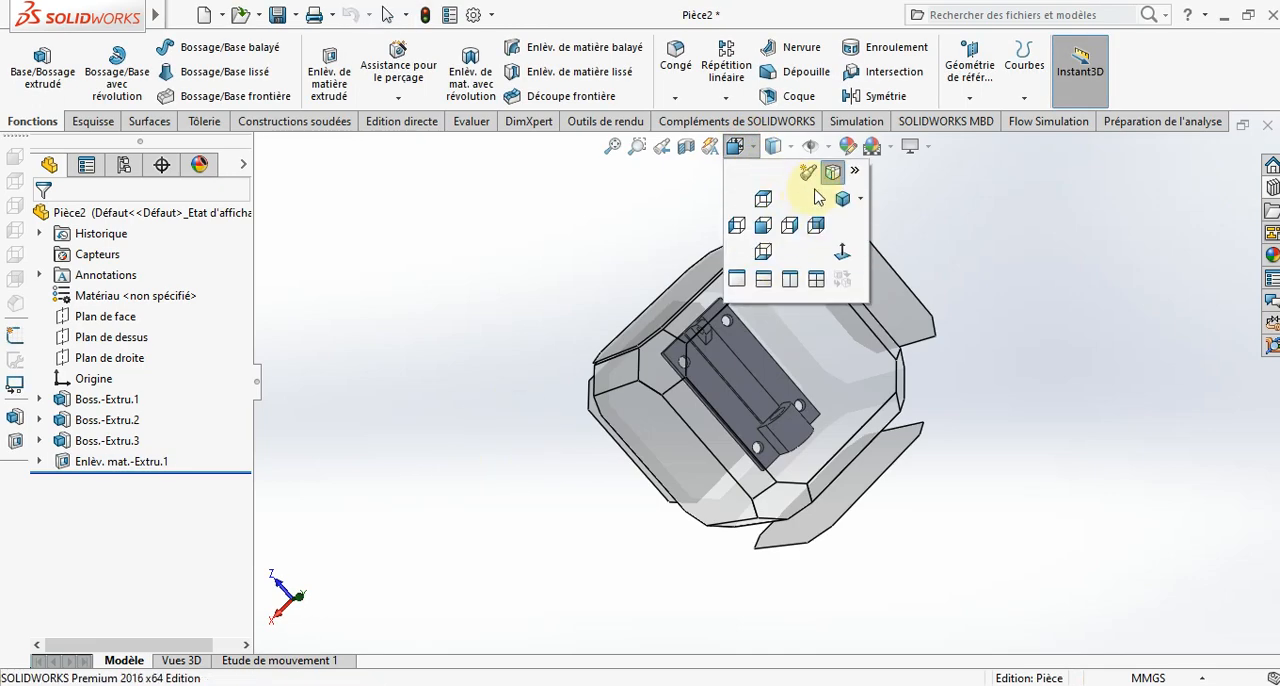
{"action": "left_click", "coordinate": [812, 175]}
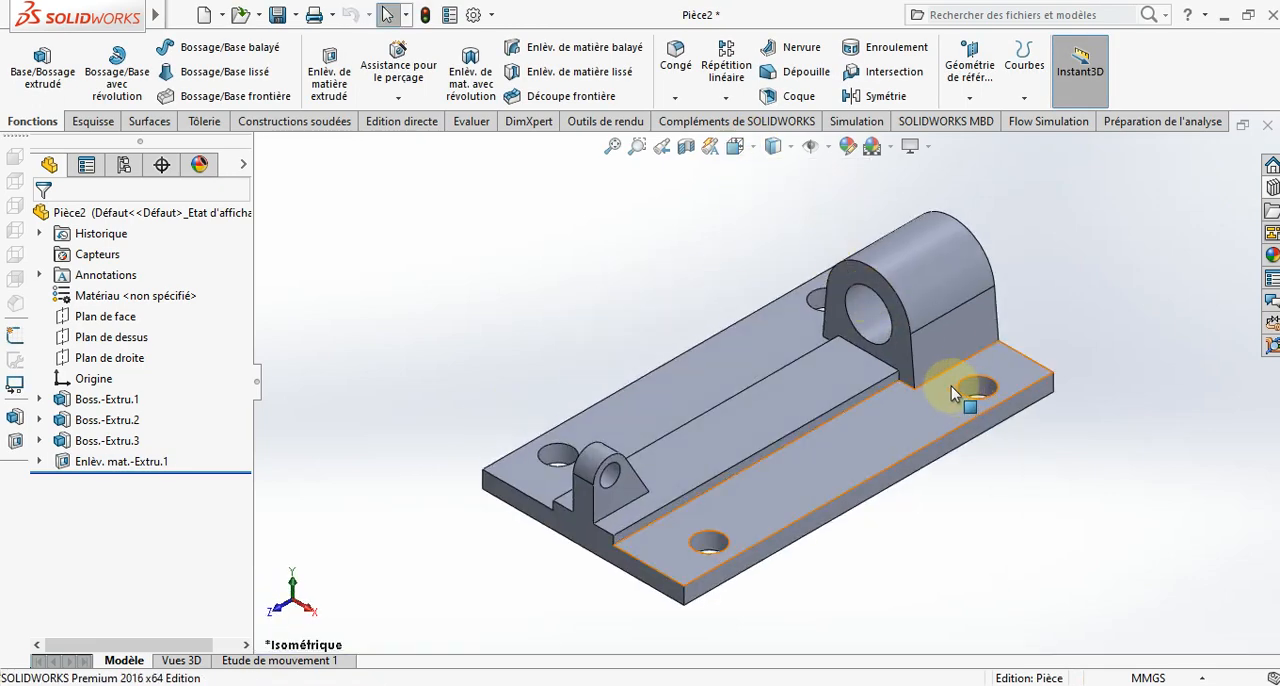
{"action": "scroll", "coordinate": [951, 386], "scroll_direction": "up", "scroll_amount": 3}
{"action": "middle_click_drag", "start_coordinate": [843, 423], "coordinate": [855, 427]}
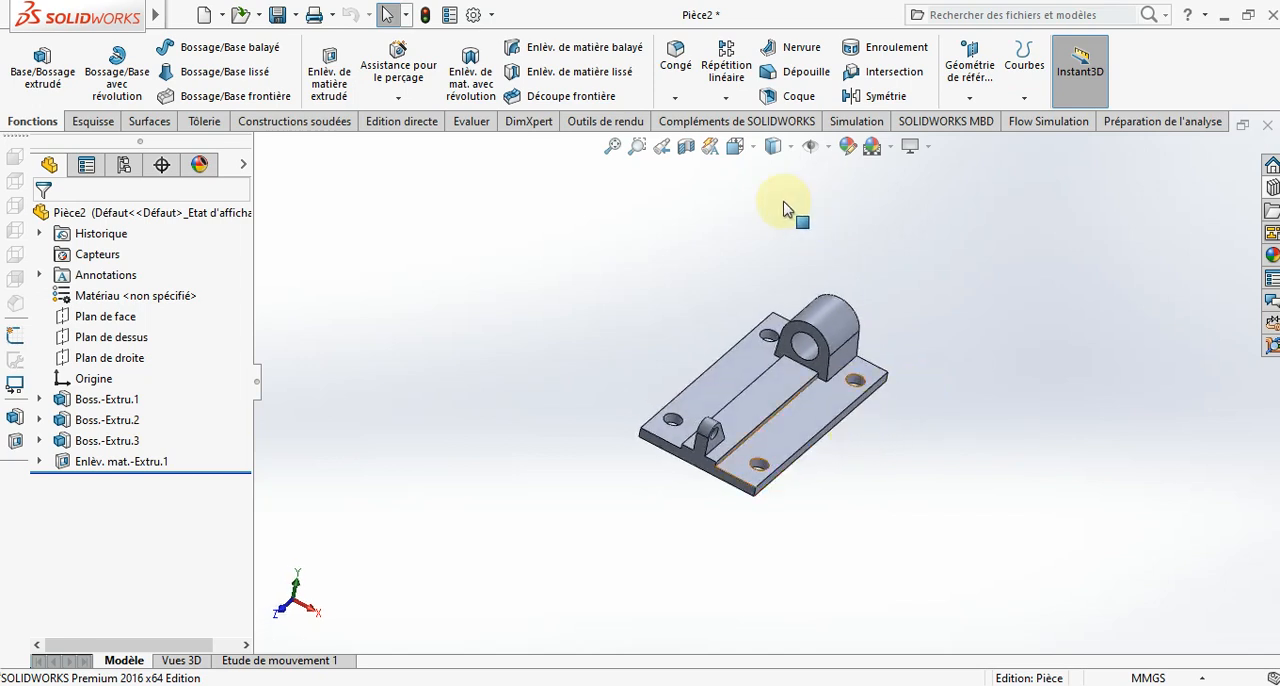
- Start a symmetric constant-size Fillet with a radius of 2.5 mm
{"action": "left_click", "coordinate": [686, 84]}
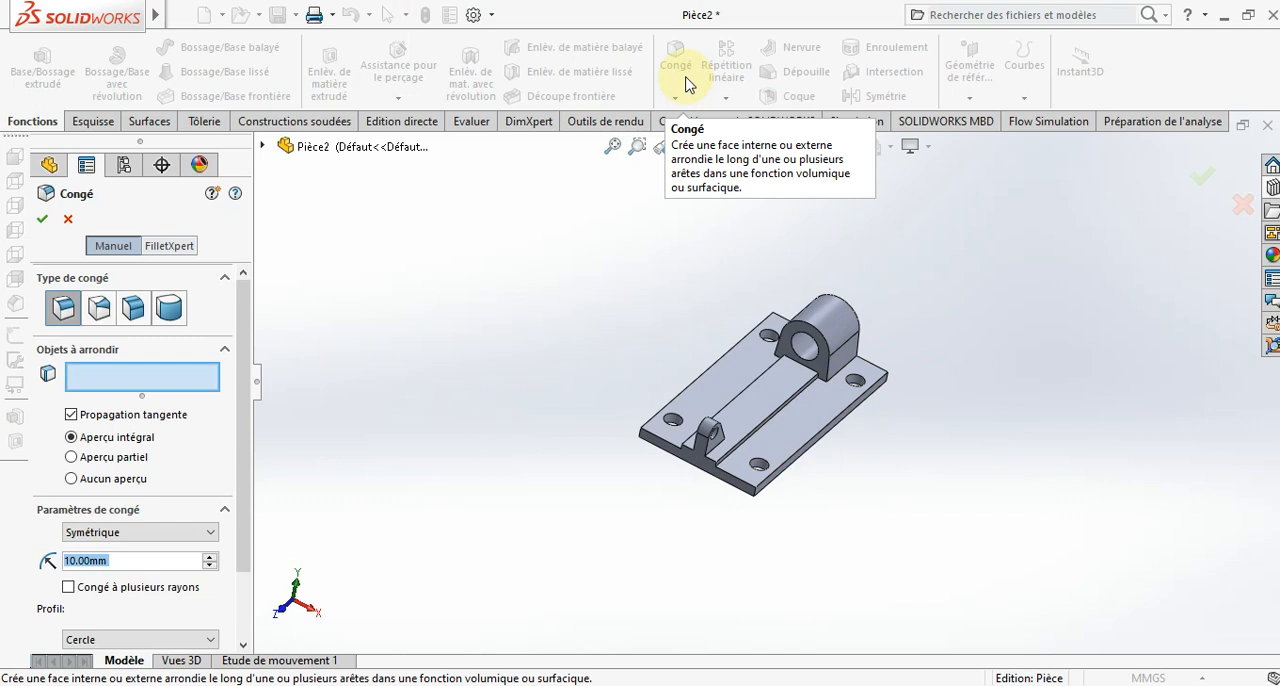
{"action": "type", "text": "2.5"}
{"action": "key", "text": "Return"}
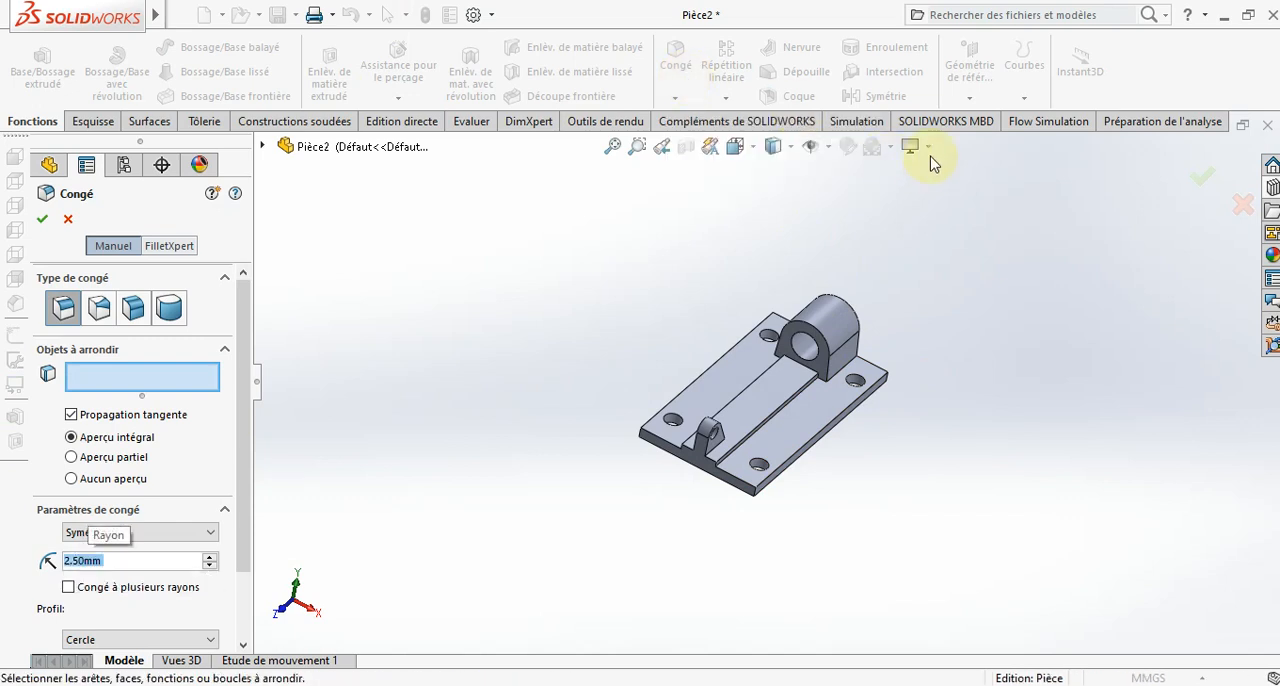
{"action": "scroll", "coordinate": [790, 400], "scroll_direction": "down", "scroll_amount": 5}
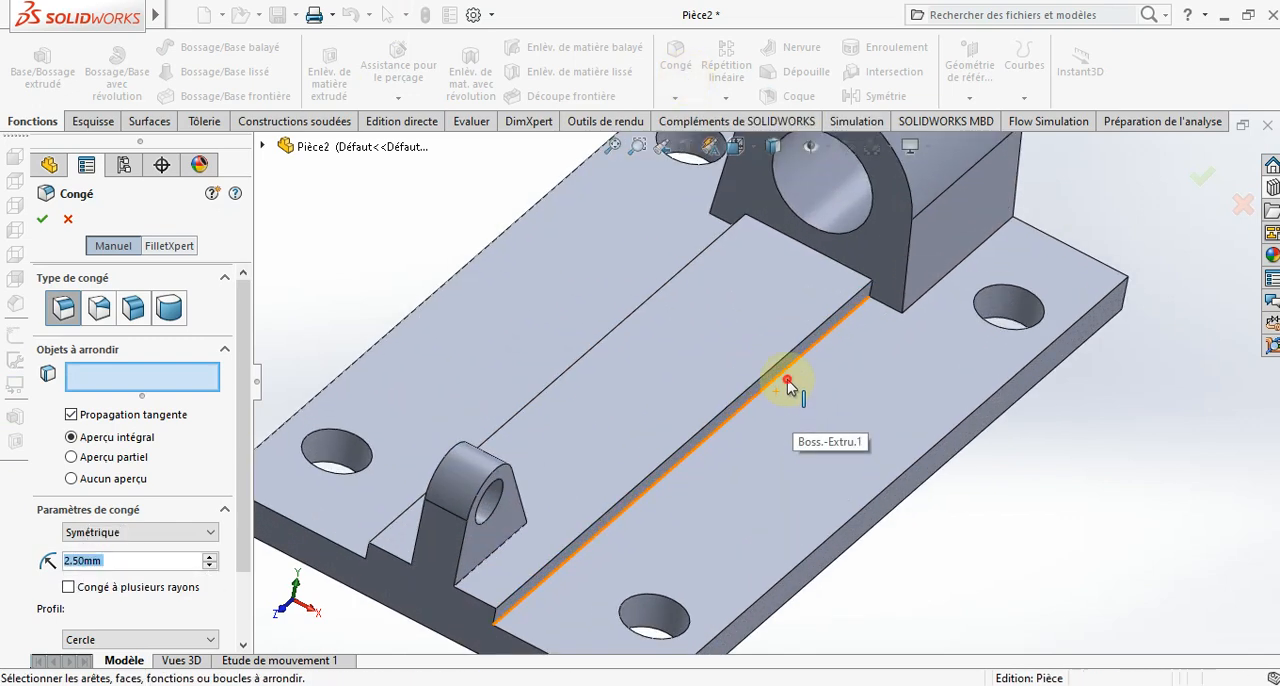
{"action": "left_click", "coordinate": [791, 391]}
{"action": "scroll", "coordinate": [909, 352], "scroll_direction": "up", "scroll_amount": 5}
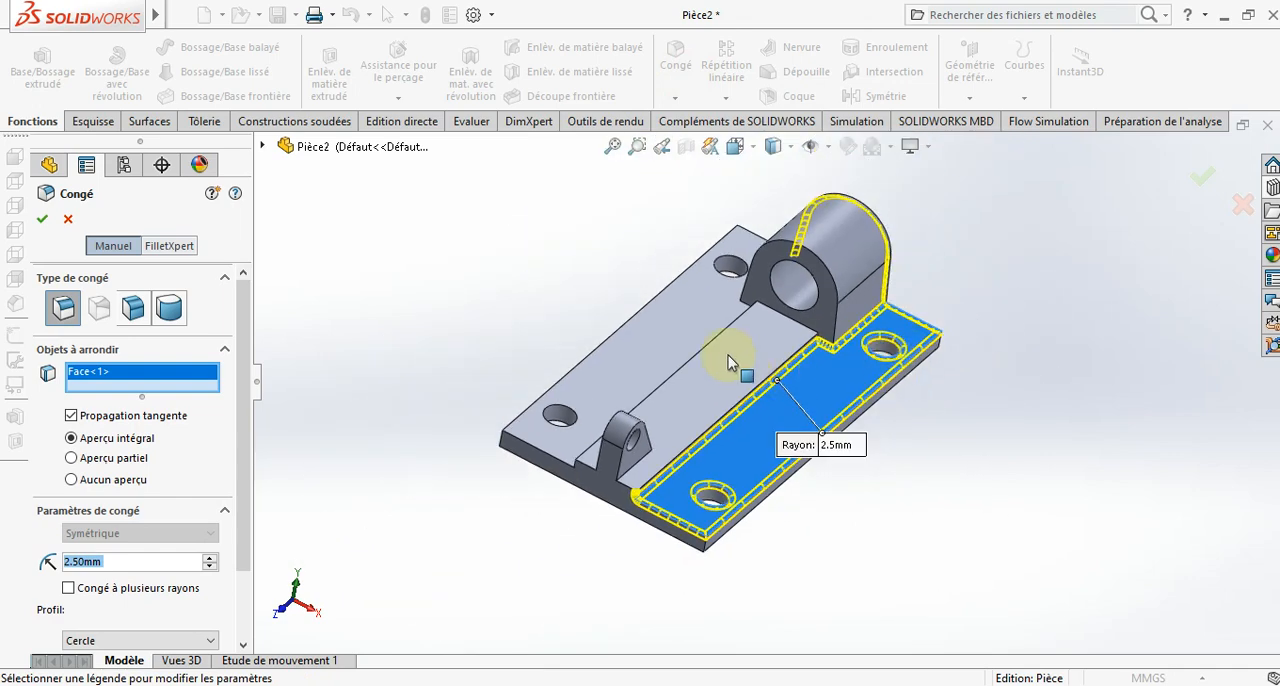
{"action": "left_click", "coordinate": [678, 335]}
{"action": "middle_click_drag", "start_coordinate": [680, 337], "coordinate": [806, 252]}
{"action": "left_click", "coordinate": [752, 369]}
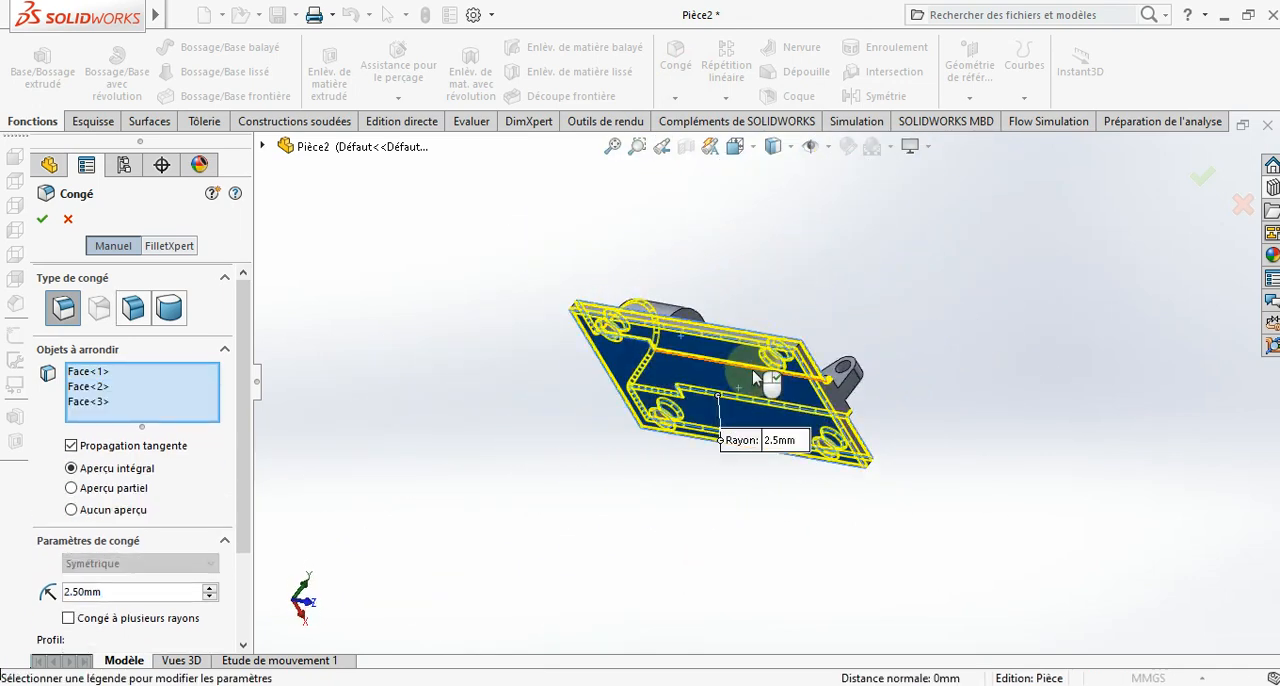
{"action": "scroll", "coordinate": [800, 345], "scroll_direction": "down", "scroll_amount": 2}
{"action": "scroll", "coordinate": [800, 345], "scroll_direction": "down", "scroll_amount": 3}
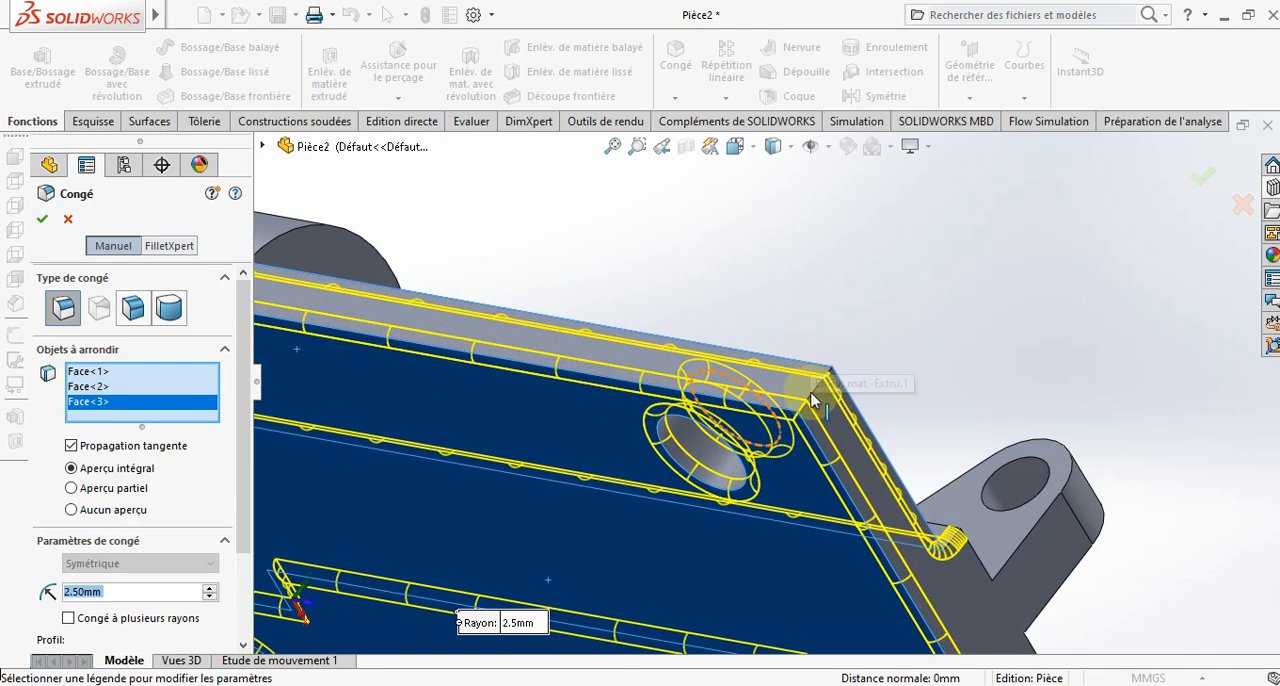
{"action": "left_click", "coordinate": [812, 400]}
{"action": "scroll", "coordinate": [812, 400], "scroll_direction": "up", "scroll_amount": 5}
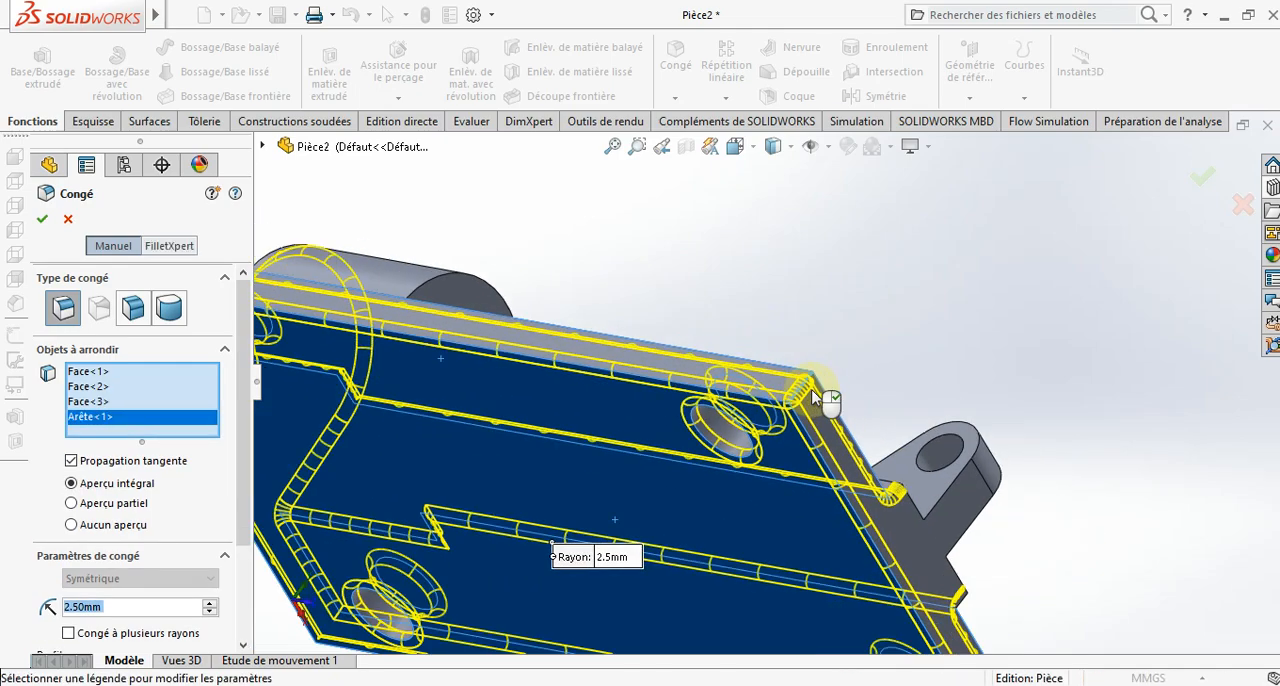
{"action": "middle_click_drag", "start_coordinate": [800, 480], "coordinate": [815, 566]}
{"action": "scroll", "coordinate": [543, 514], "scroll_direction": "down", "scroll_amount": 5}
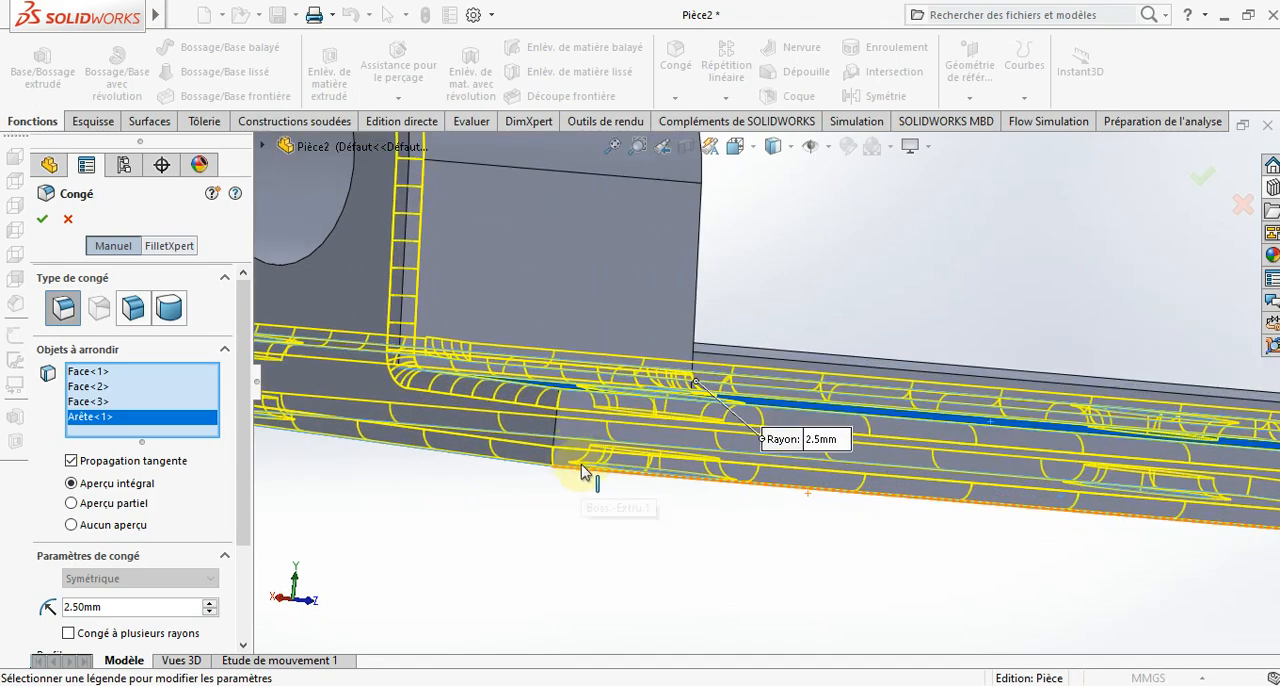
{"action": "left_click", "coordinate": [556, 431]}
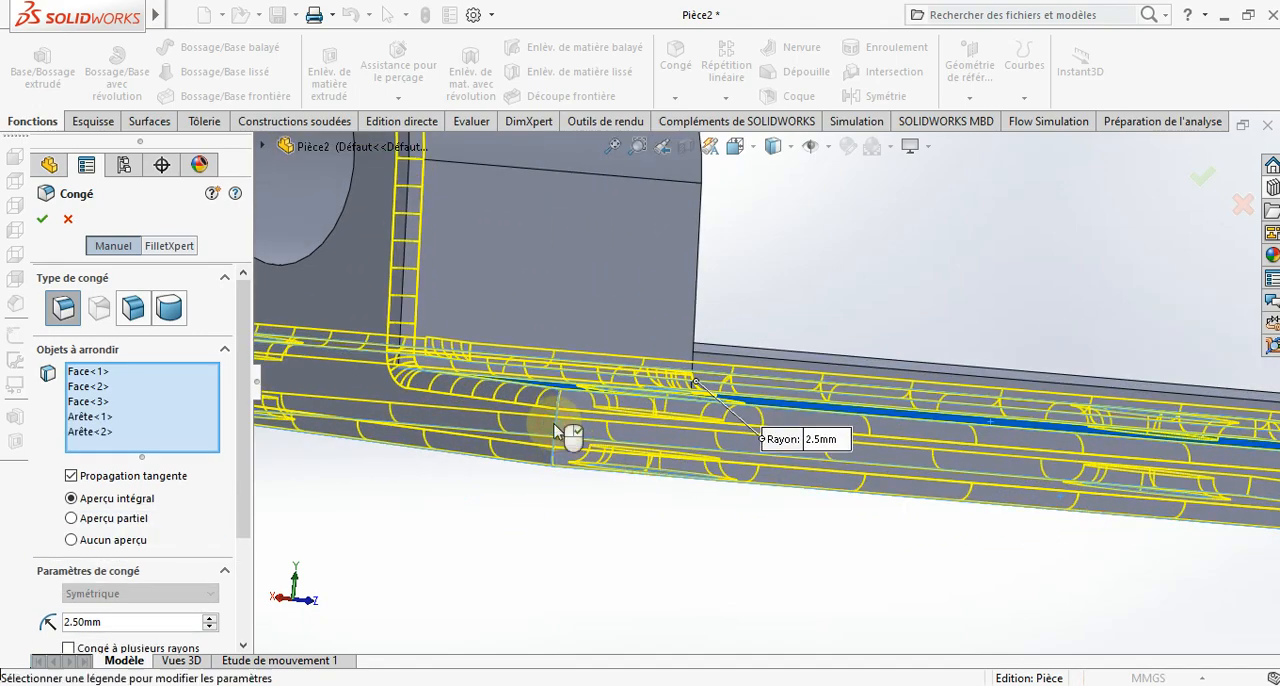
{"action": "scroll", "coordinate": [569, 437], "scroll_direction": "up", "scroll_amount": 3}
{"action": "middle_click_drag", "start_coordinate": [569, 437], "coordinate": [436, 497]}
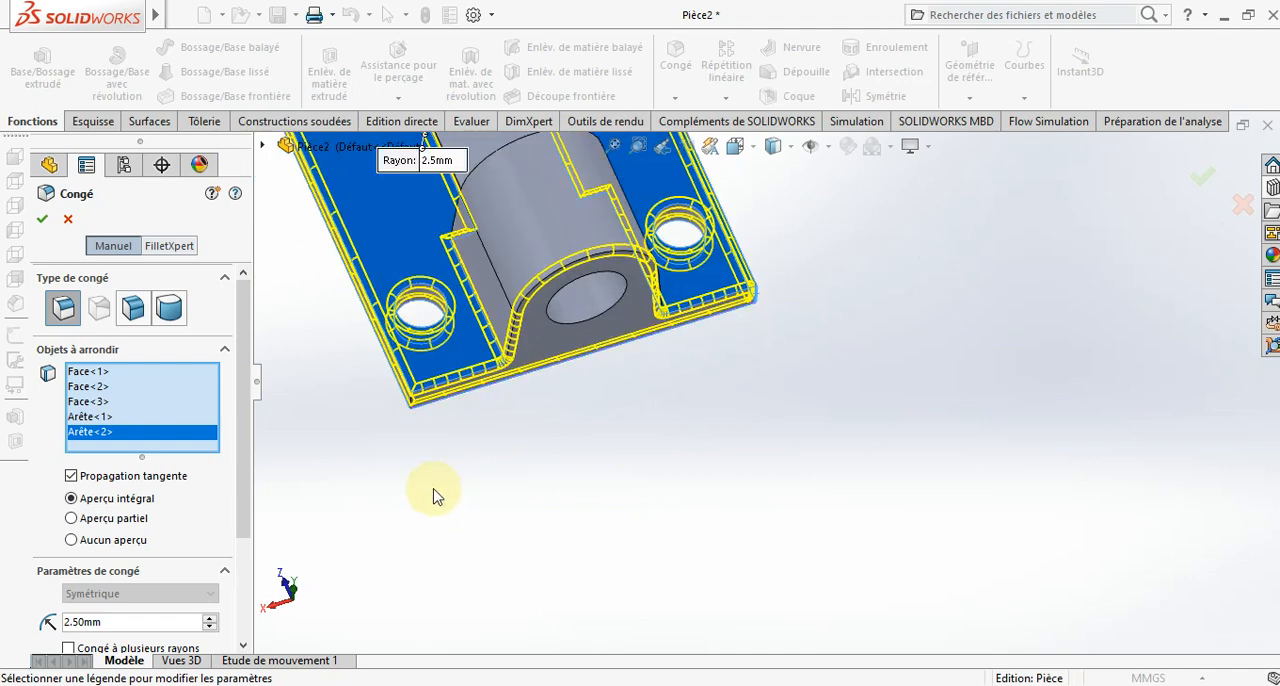
{"action": "right_click", "coordinate": [165, 434]}
{"action": "left_click", "coordinate": [215, 434]}
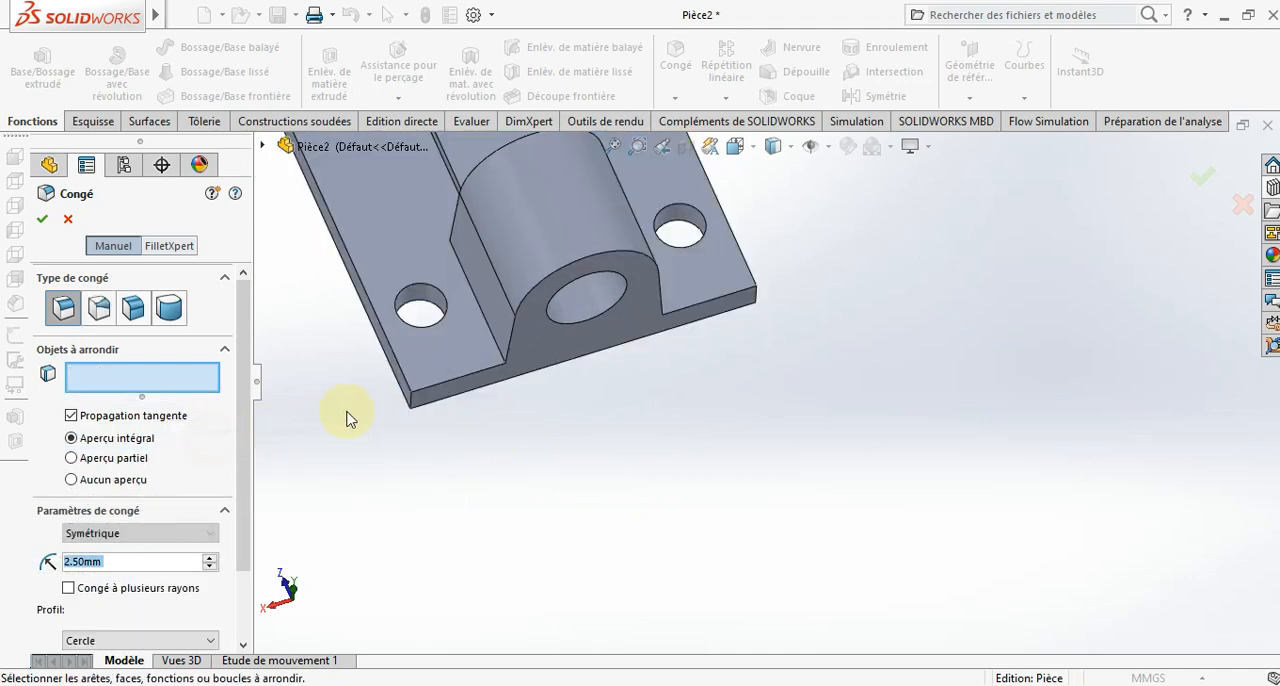
{"action": "left_click", "coordinate": [491, 342]}
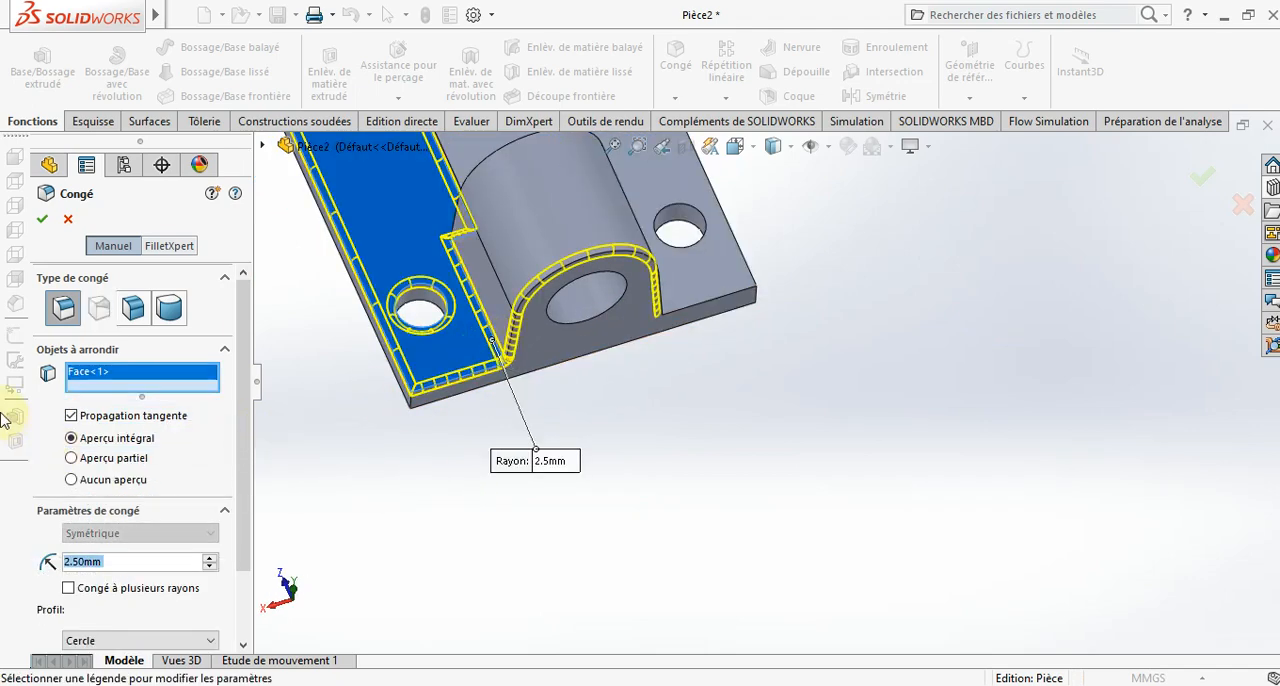
{"action": "right_click", "coordinate": [123, 388]}
{"action": "left_click", "coordinate": [170, 392]}
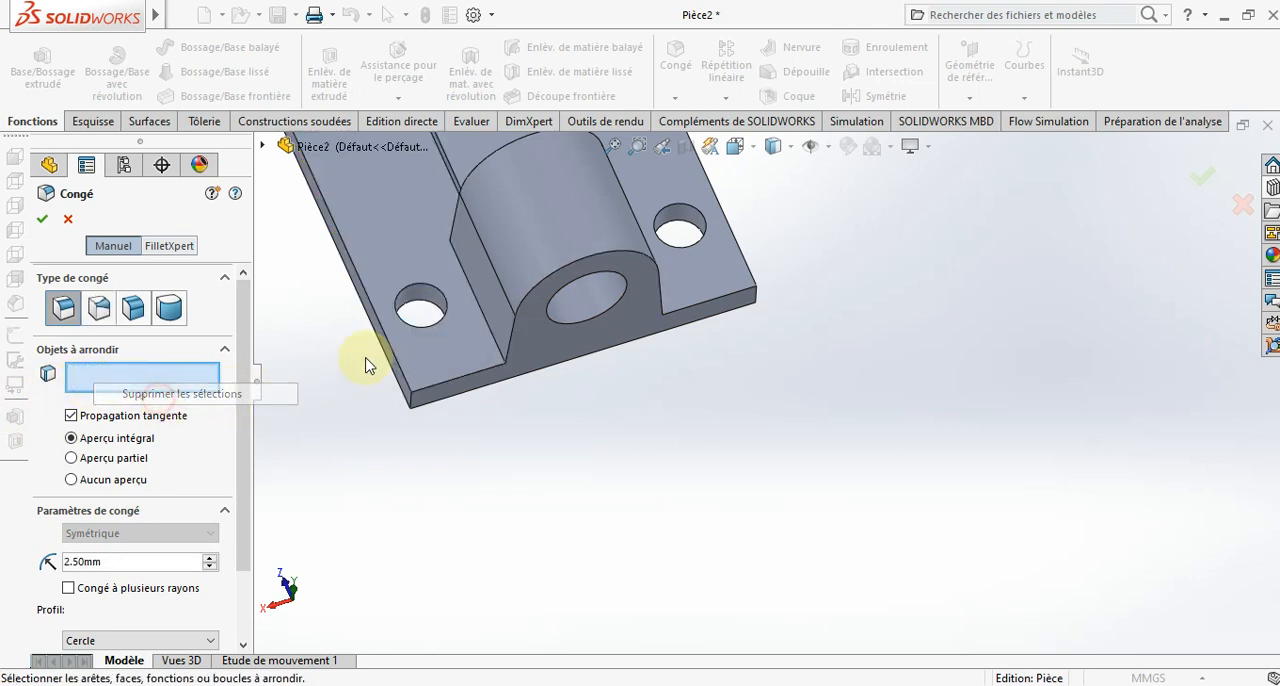
- Add the edge where the large lug's side meets the base plate to the fillet selection
{"action": "left_click", "coordinate": [488, 327]}
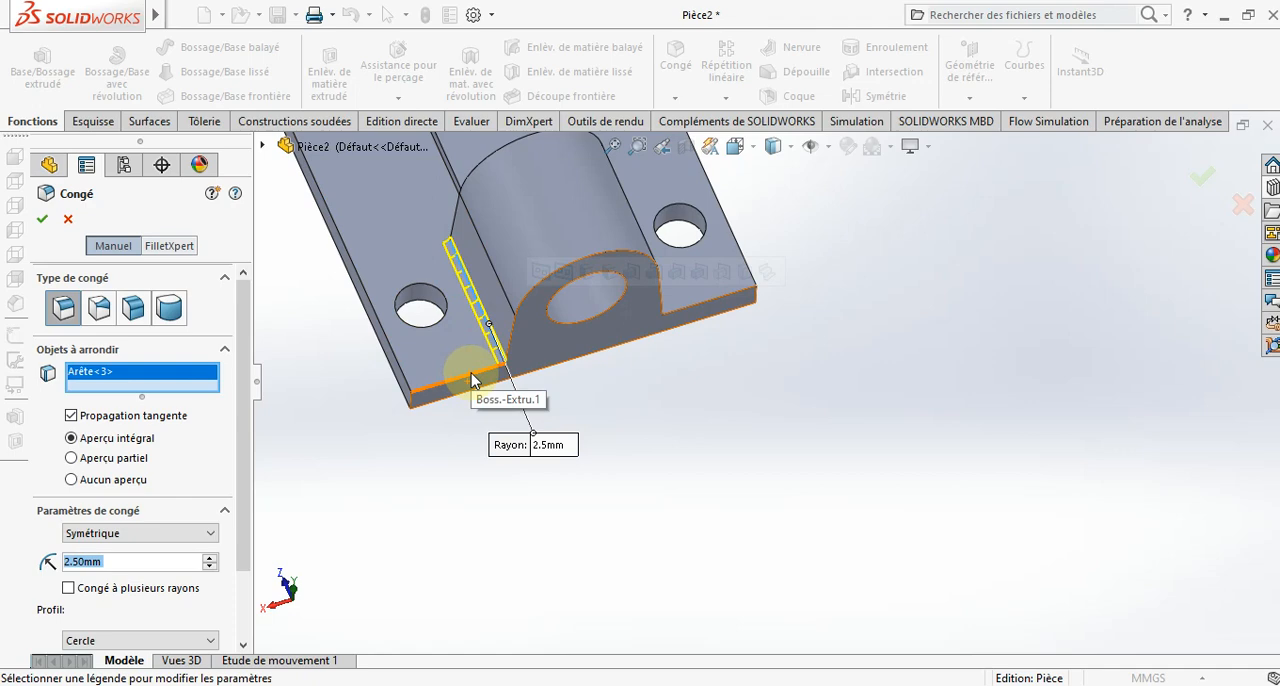
{"action": "left_click", "coordinate": [543, 362]}
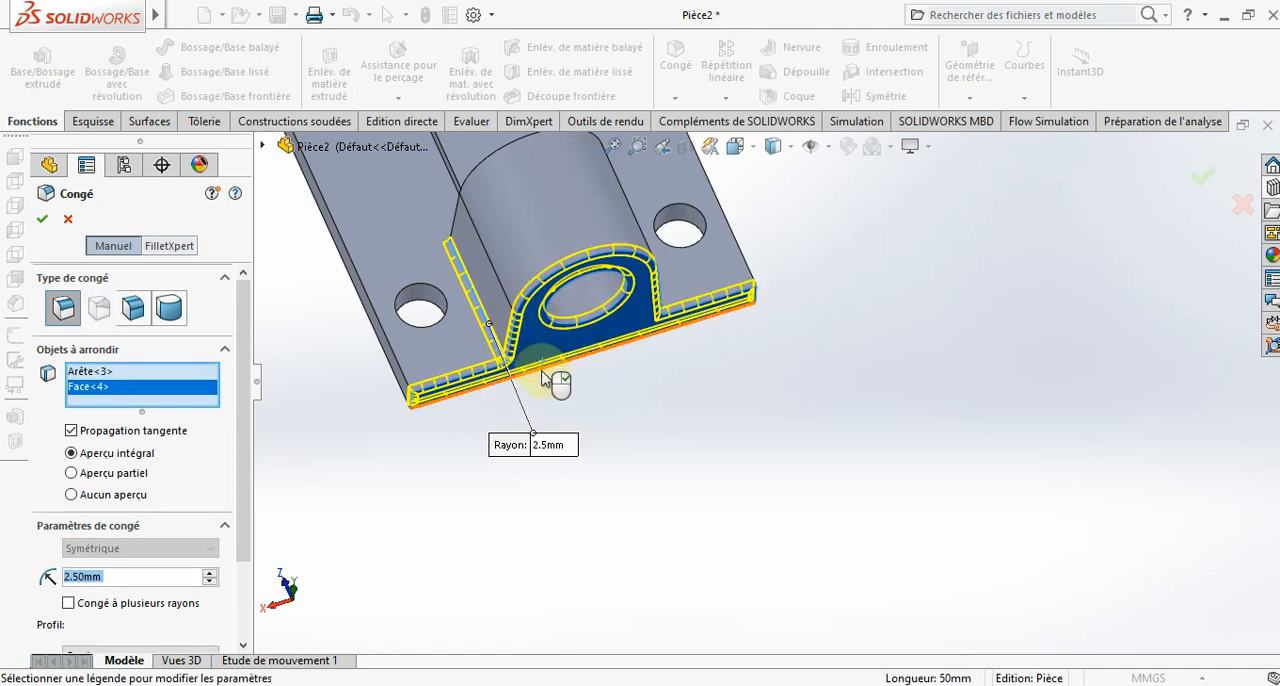
{"action": "middle_click_drag", "start_coordinate": [545, 373], "coordinate": [514, 360]}
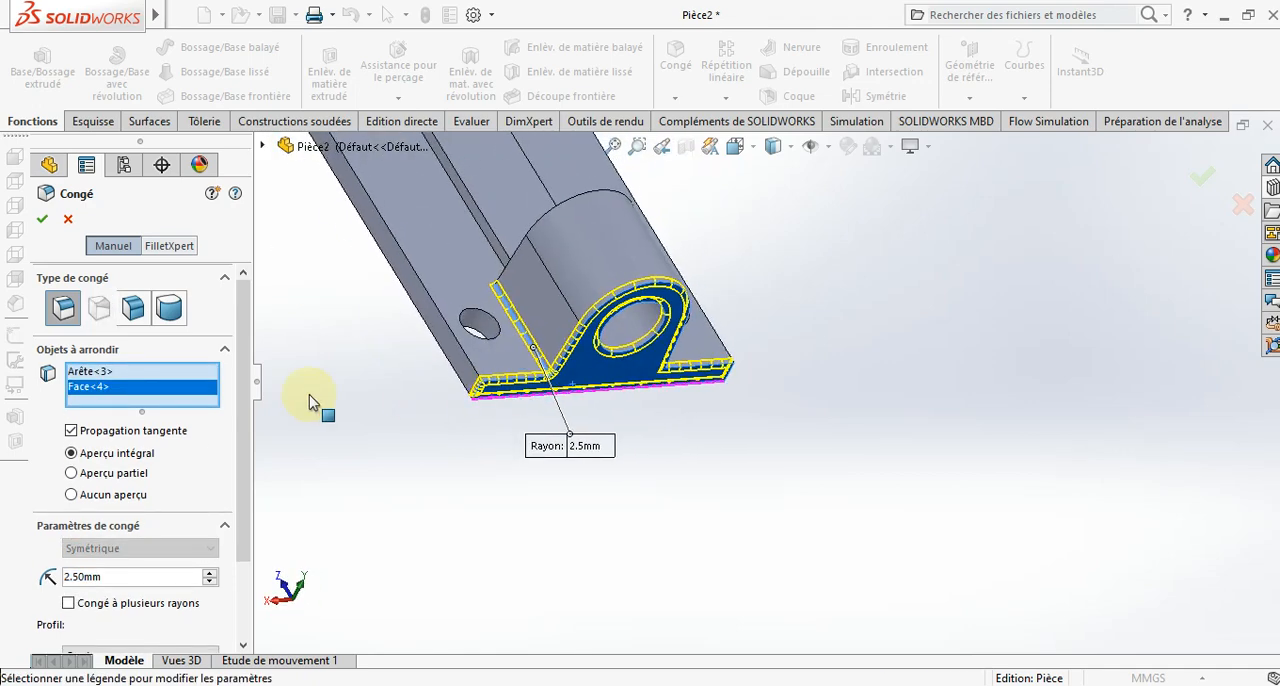
{"action": "right_click", "coordinate": [110, 388]}
{"action": "left_click", "coordinate": [148, 420]}
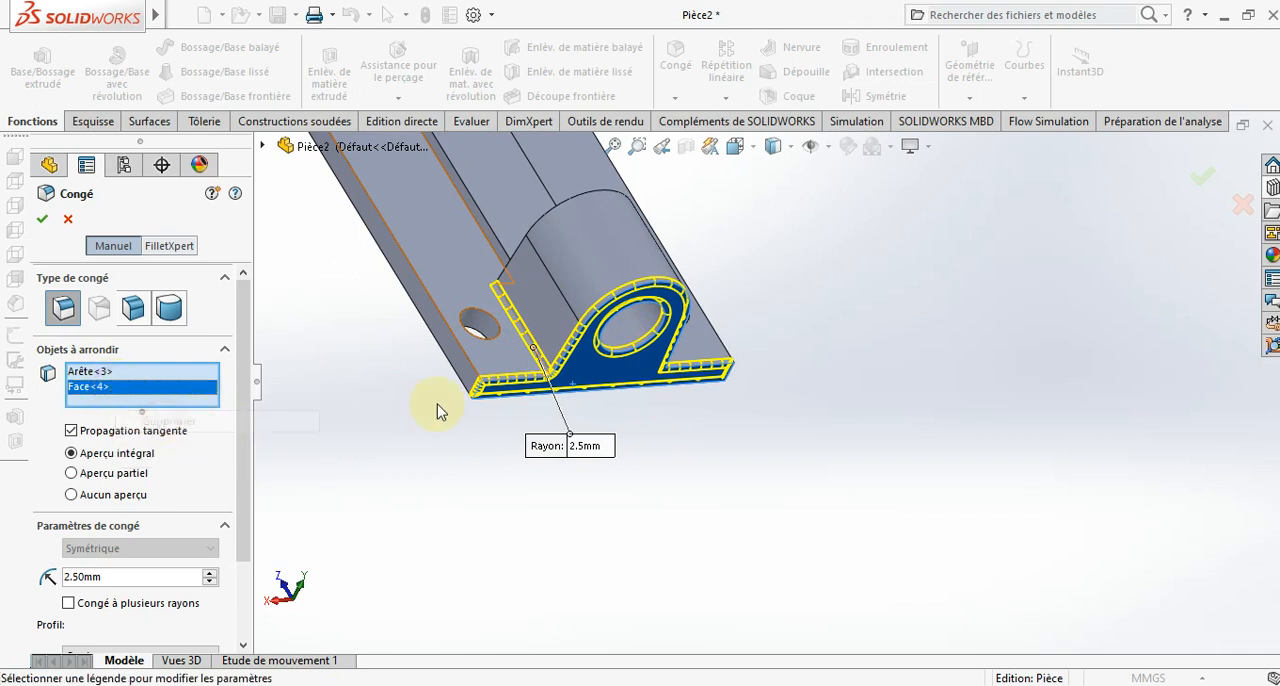
- Add the large lug's end-face outline and the adjoining end, corner and long outer edges of the base to the 2.5 mm fillet
{"action": "left_click", "coordinate": [568, 352]}
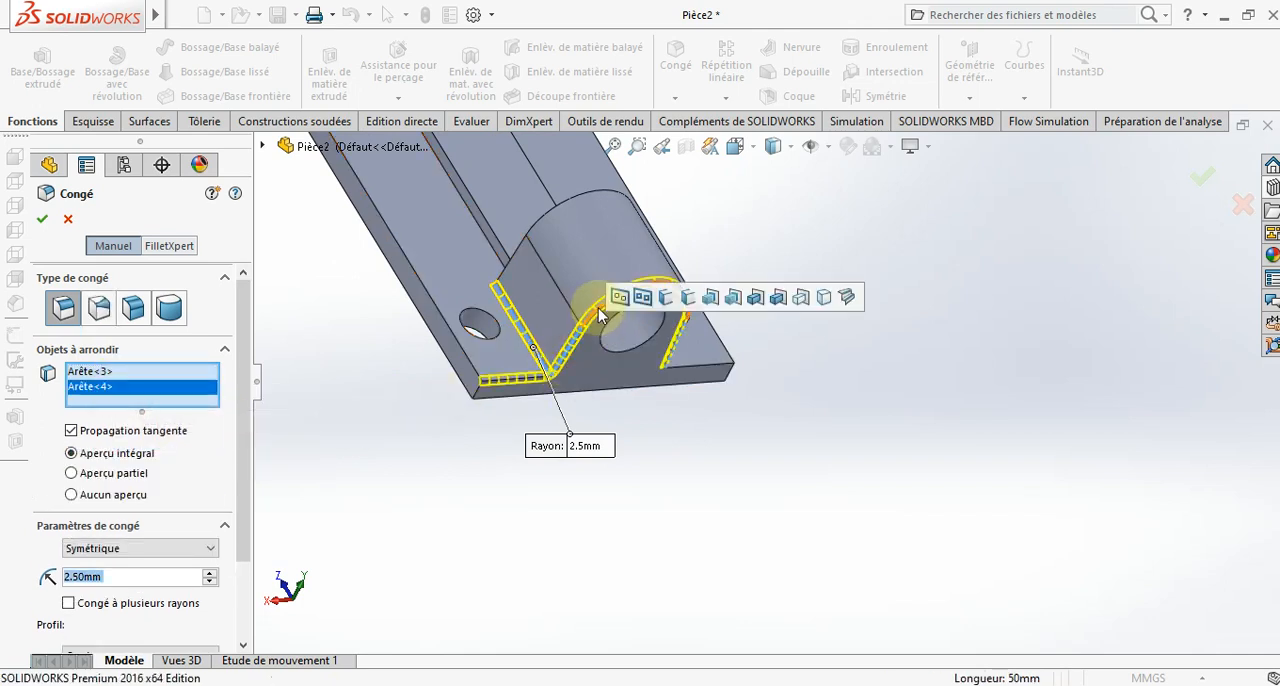
{"action": "left_click", "coordinate": [479, 398]}
{"action": "left_click", "coordinate": [468, 388]}
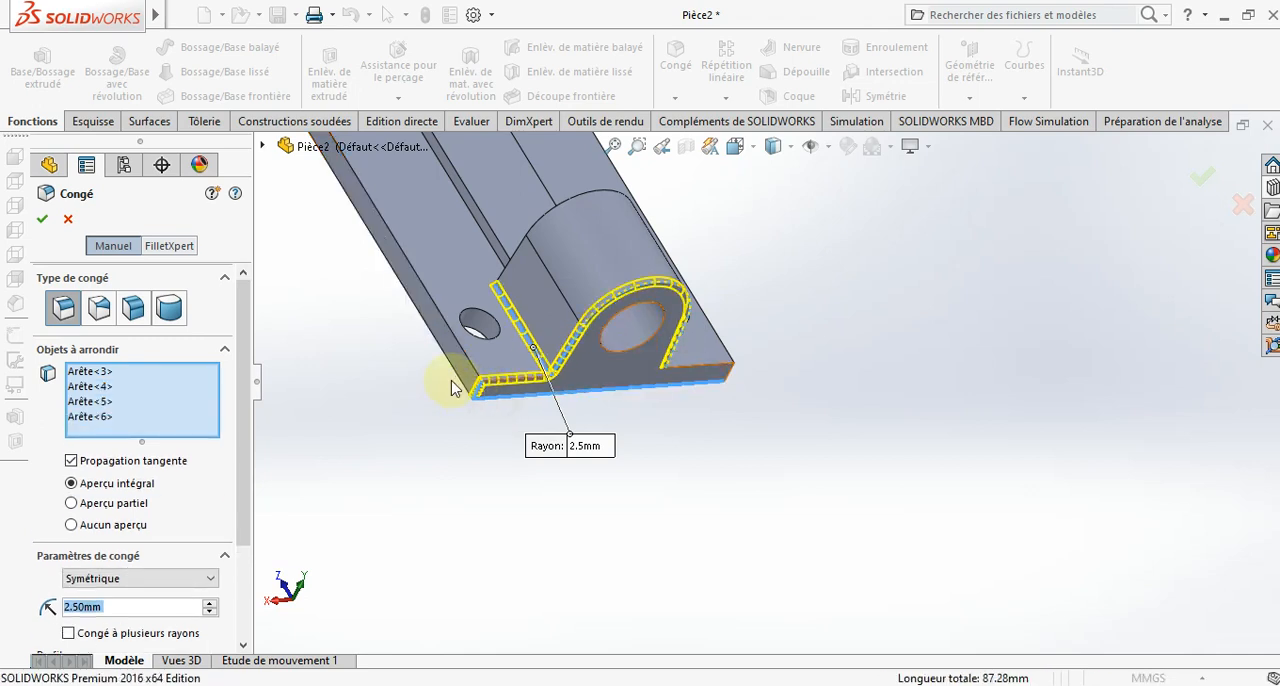
{"action": "left_click", "coordinate": [476, 373]}
{"action": "left_click", "coordinate": [489, 288]}
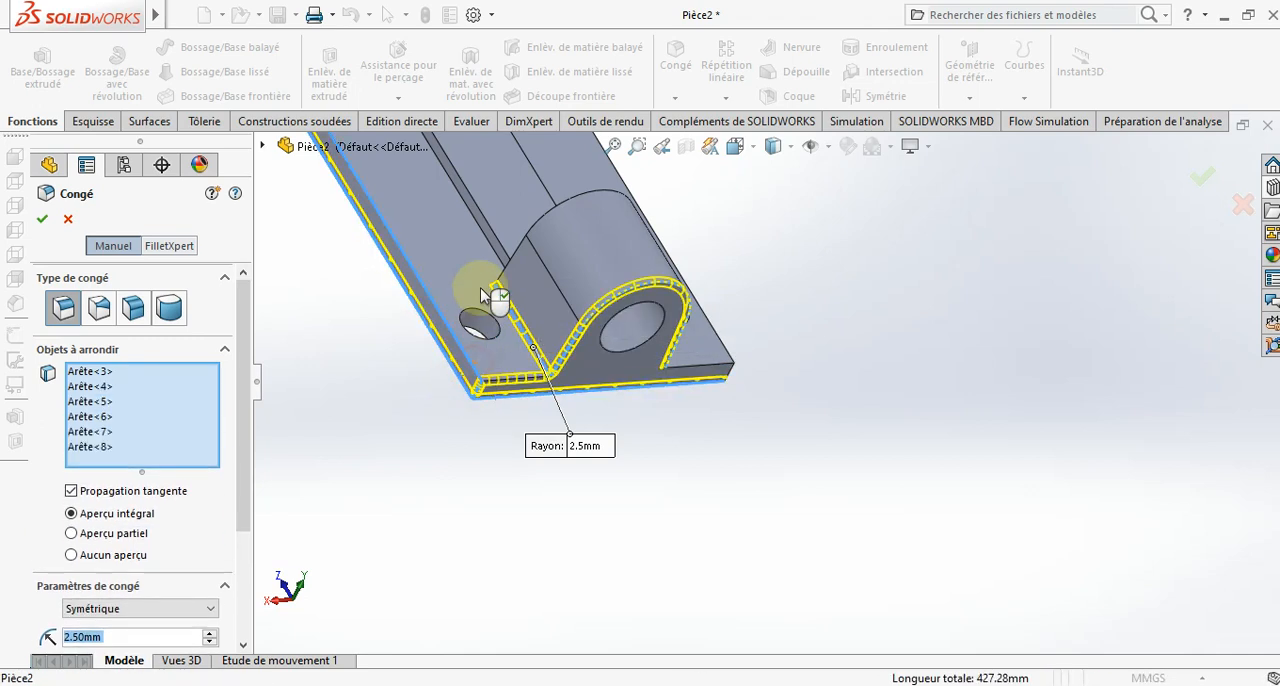
- Add the raised strip's lengthwise edges on the same side and the large lug's inner-face outline to the fillet
{"action": "left_click", "coordinate": [493, 240]}
{"action": "left_click", "coordinate": [505, 243]}
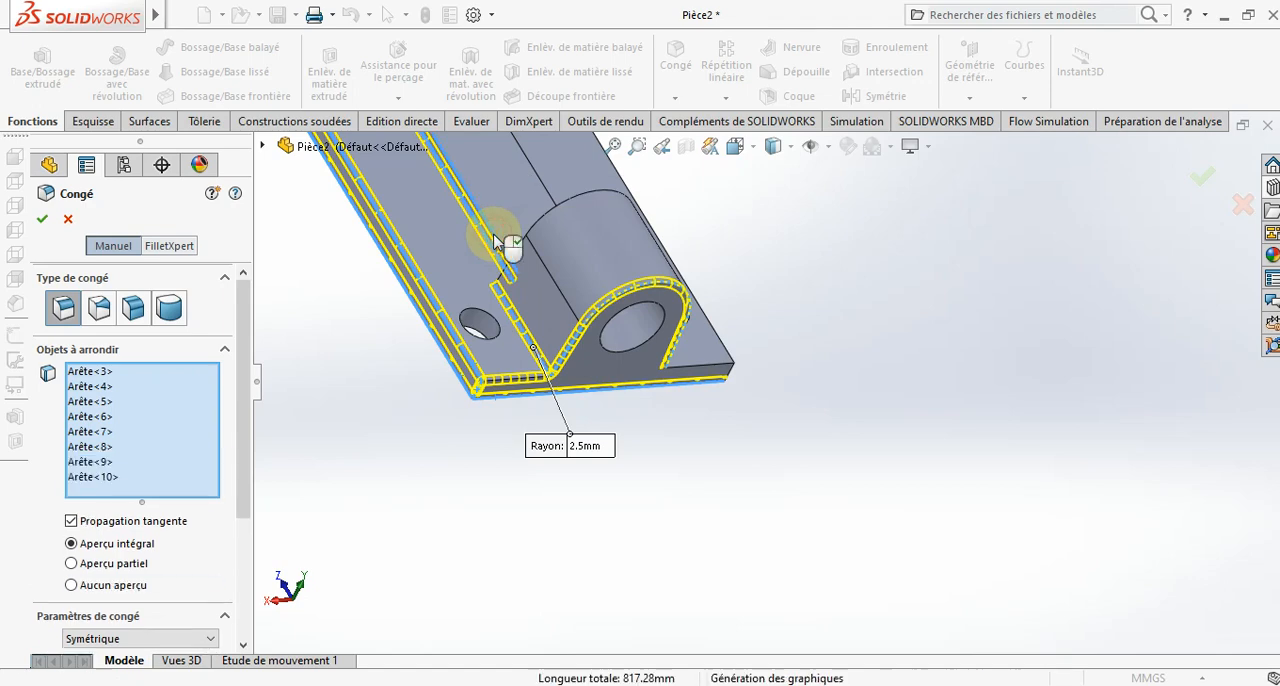
{"action": "left_click", "coordinate": [520, 254]}
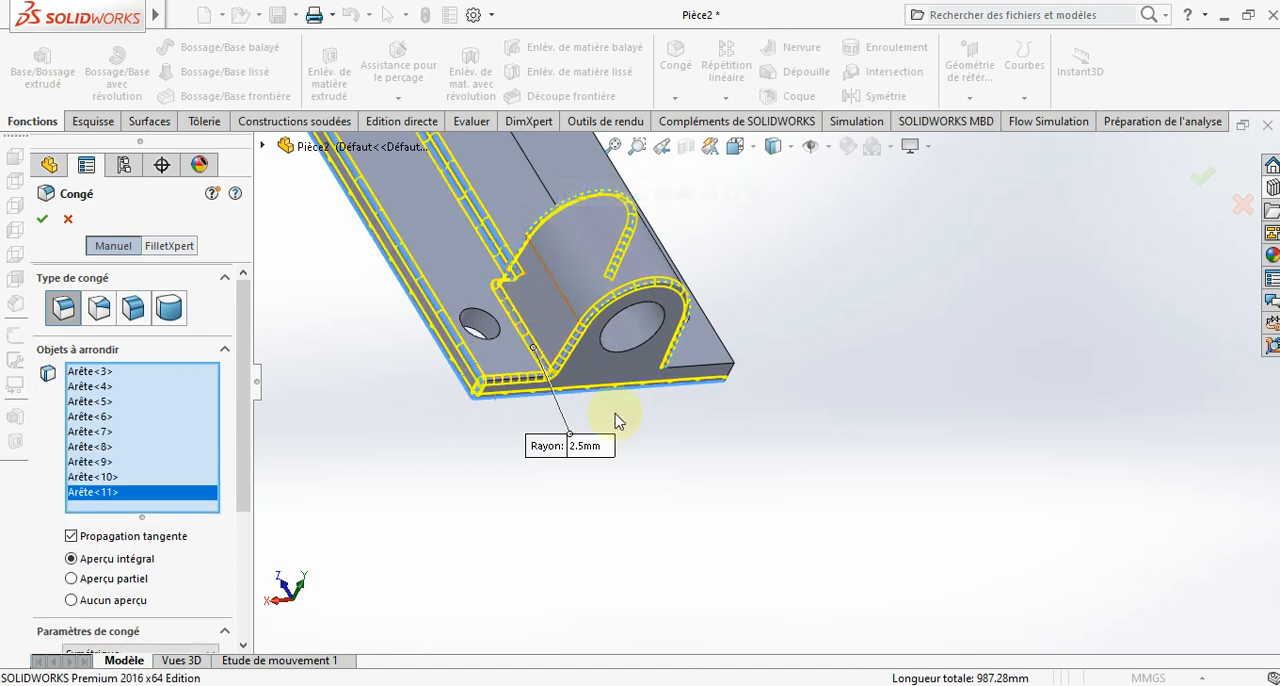
- Add the matching lug-foot, end, corner, long outer and raised-strip edges on the opposite side of the base to the fillet
{"action": "middle_click_drag", "start_coordinate": [610, 414], "coordinate": [525, 425]}
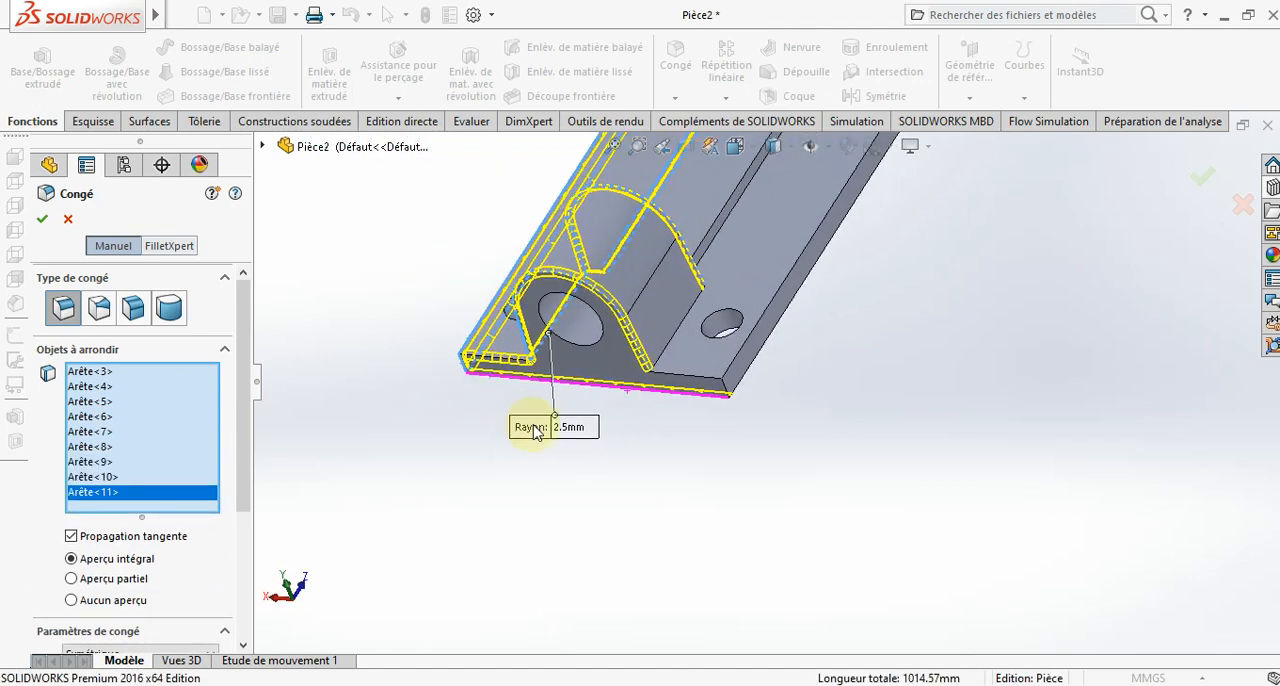
{"action": "left_click", "coordinate": [669, 337]}
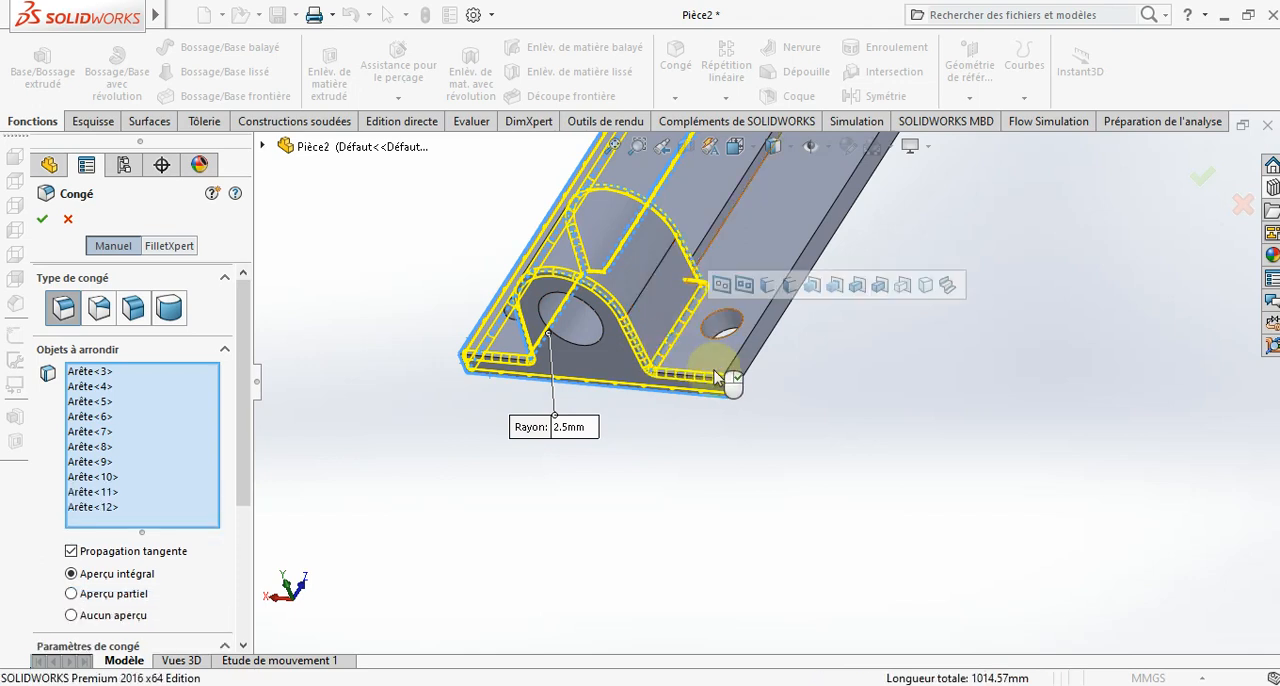
{"action": "left_click", "coordinate": [752, 384]}
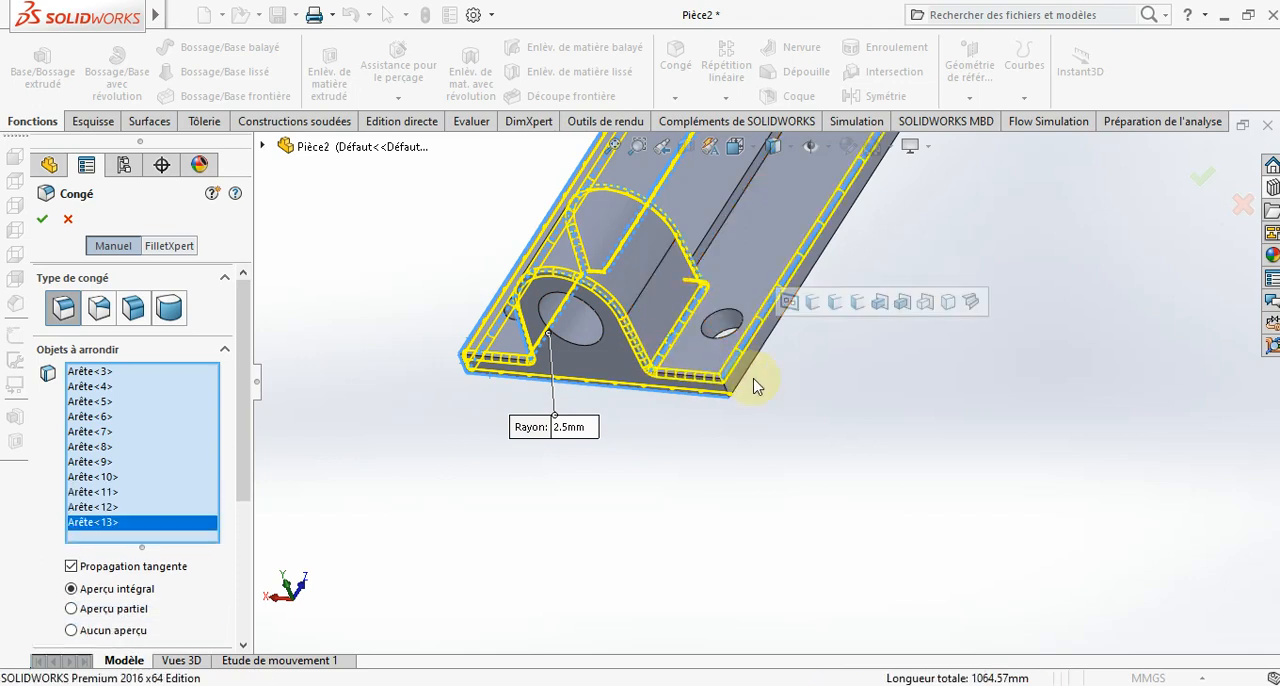
{"action": "left_click", "coordinate": [752, 374]}
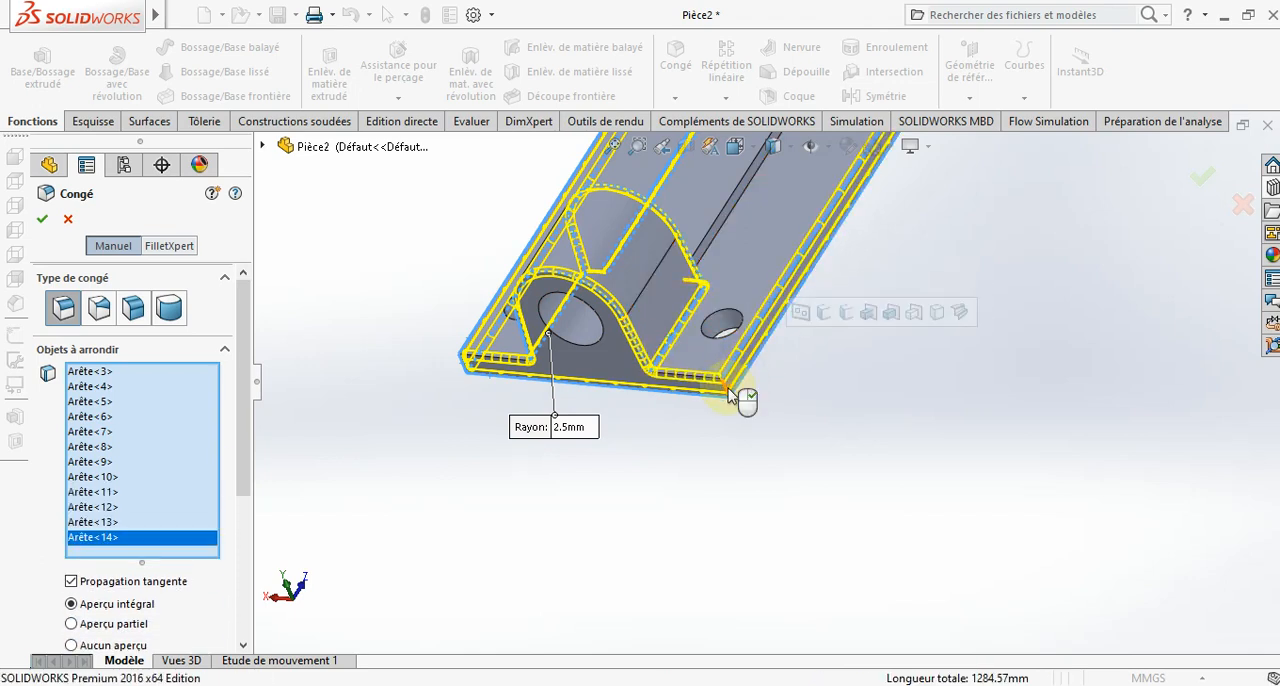
{"action": "left_click", "coordinate": [733, 394]}
{"action": "left_click", "coordinate": [707, 233]}
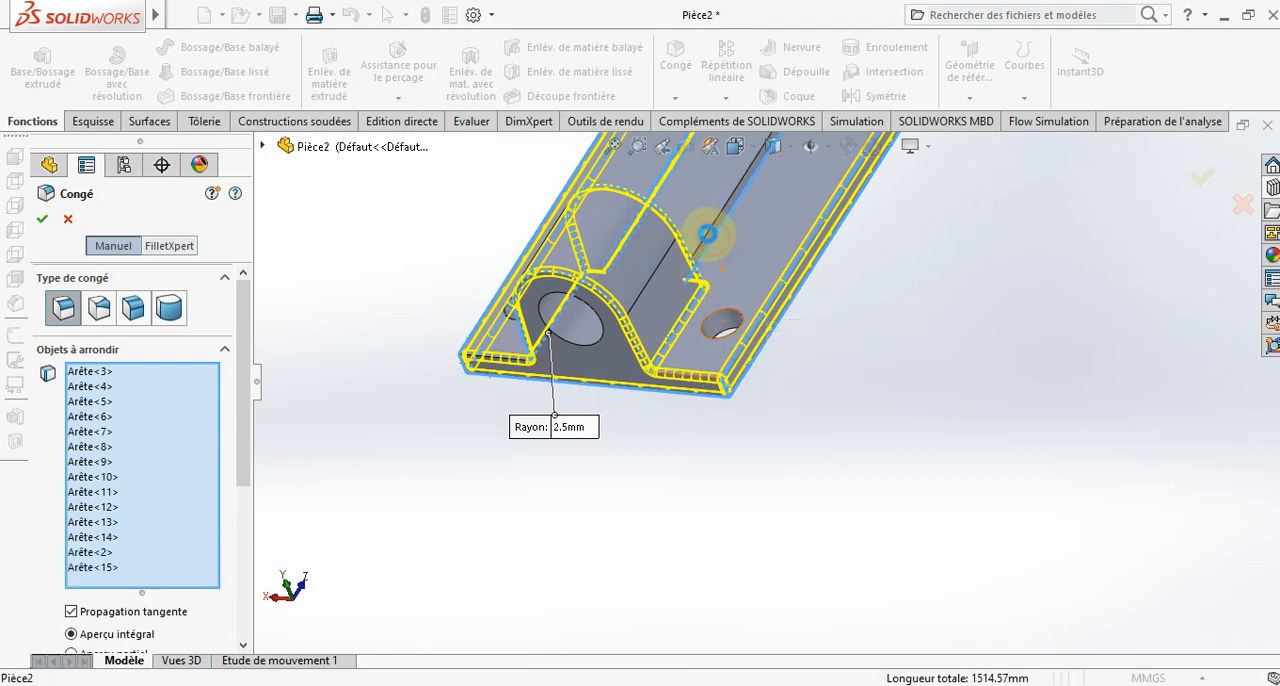
{"action": "left_click", "coordinate": [708, 236]}
- Add the outline and foot edges of the small lug to the 2.5 mm fillet
{"action": "scroll", "coordinate": [777, 385], "scroll_direction": "up", "scroll_amount": 5}
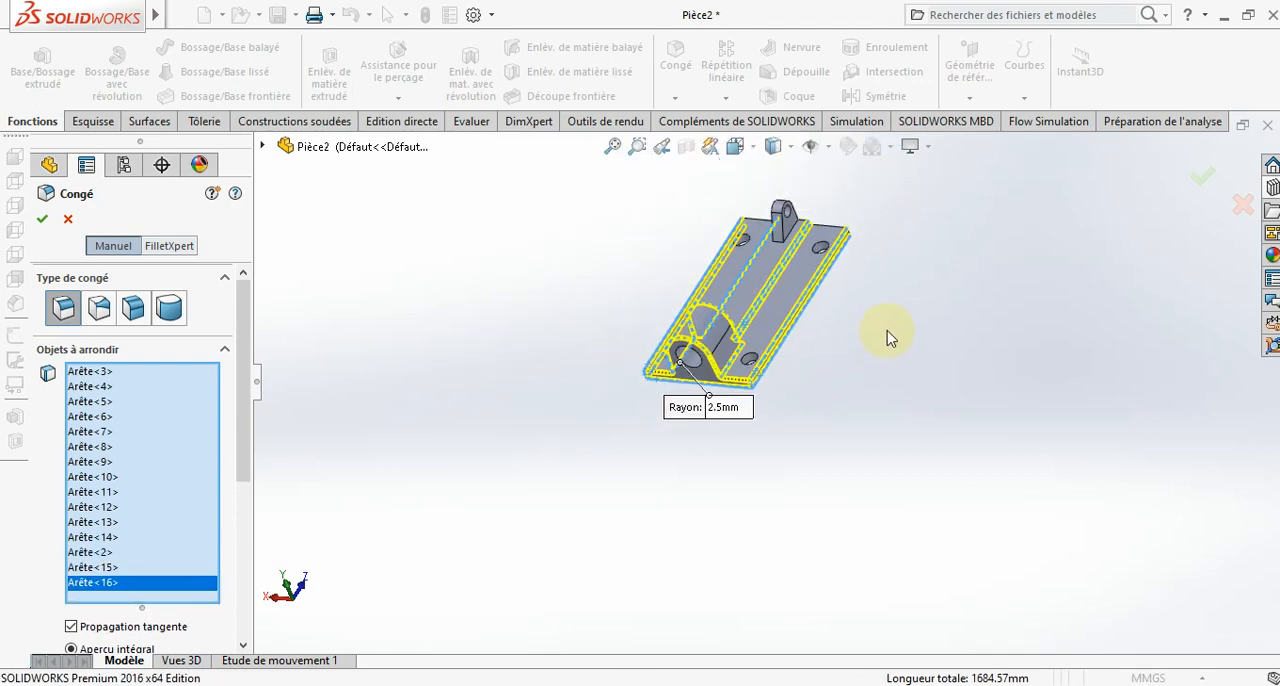
{"action": "scroll", "coordinate": [794, 291], "scroll_direction": "down", "scroll_amount": 5}
{"action": "left_click", "coordinate": [626, 330]}
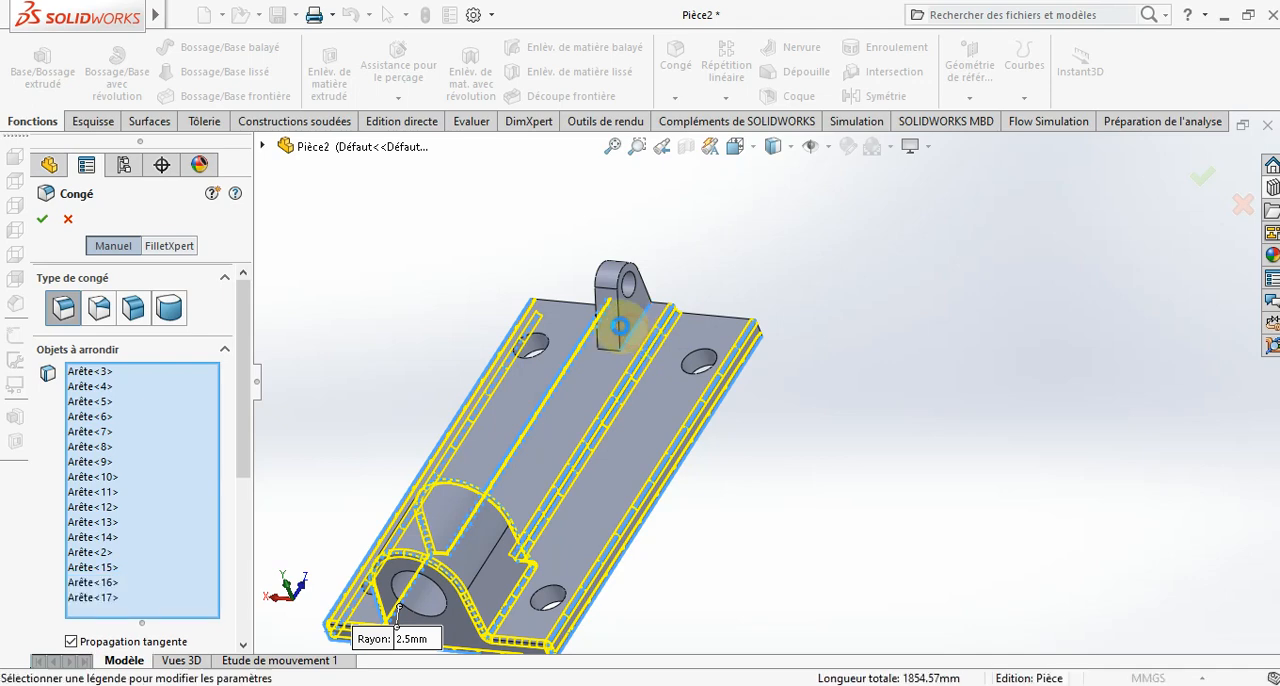
{"action": "left_click", "coordinate": [610, 302]}
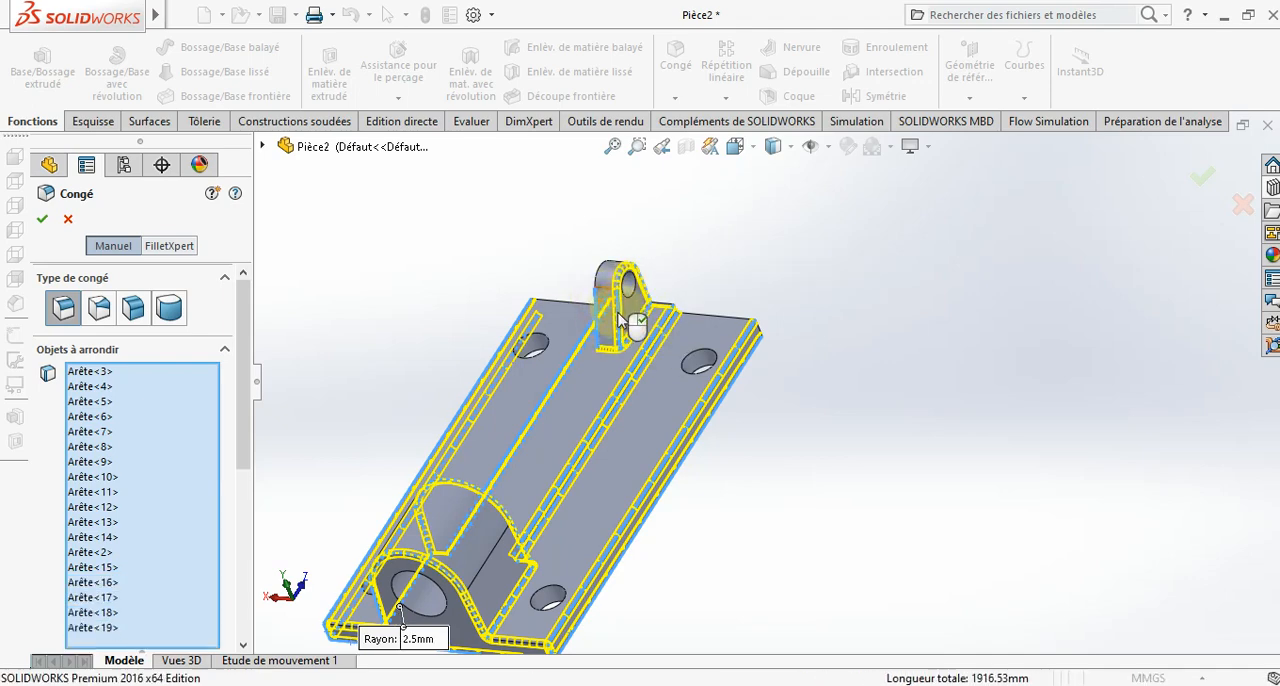
{"action": "left_click", "coordinate": [624, 312]}
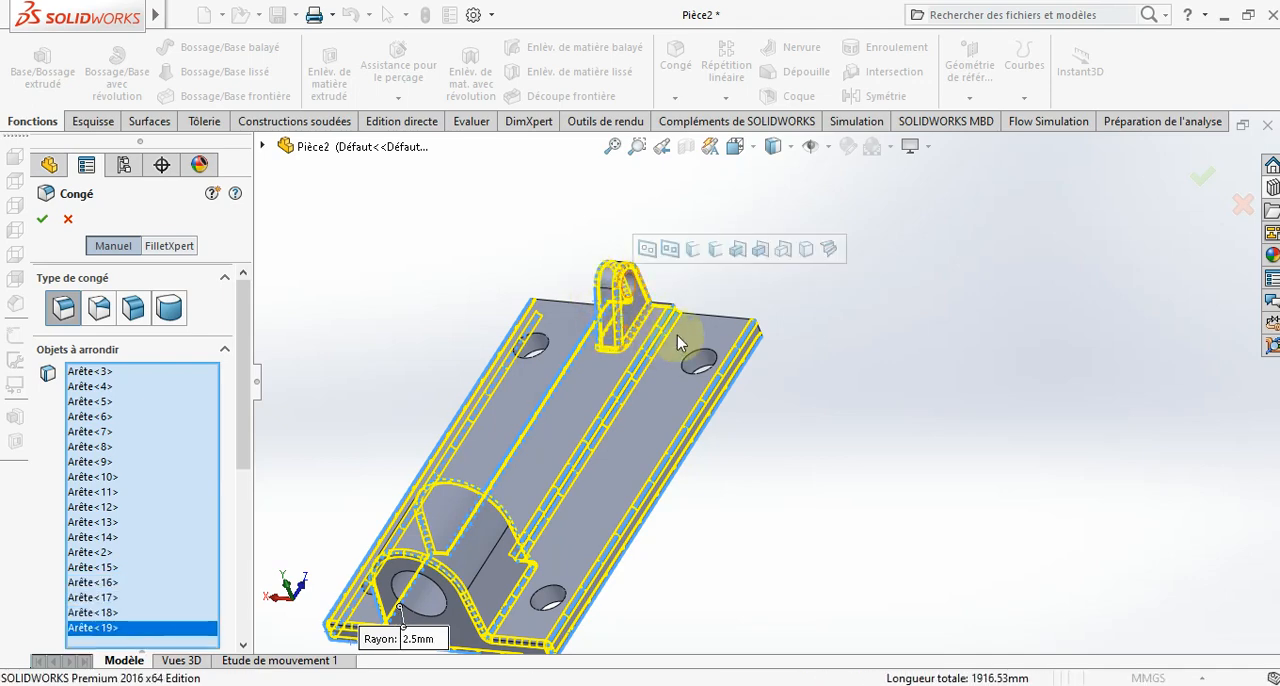
- Complete the 2.5 mm fillet with the remaining outline edges of the base's small-lug end face and show the part in isometric view
{"action": "left_click", "coordinate": [738, 325]}
{"action": "middle_click_drag", "start_coordinate": [823, 329], "coordinate": [757, 511]}
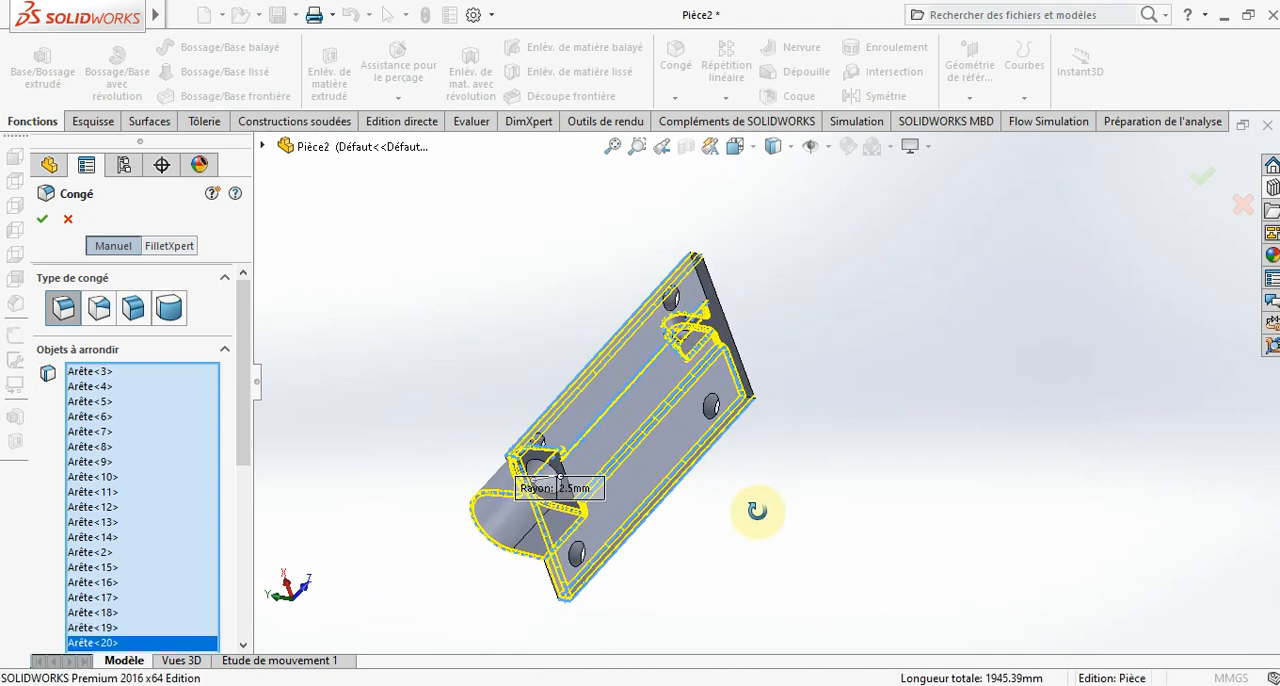
{"action": "scroll", "coordinate": [777, 337], "scroll_direction": "down", "scroll_amount": 5}
{"action": "left_click", "coordinate": [737, 451]}
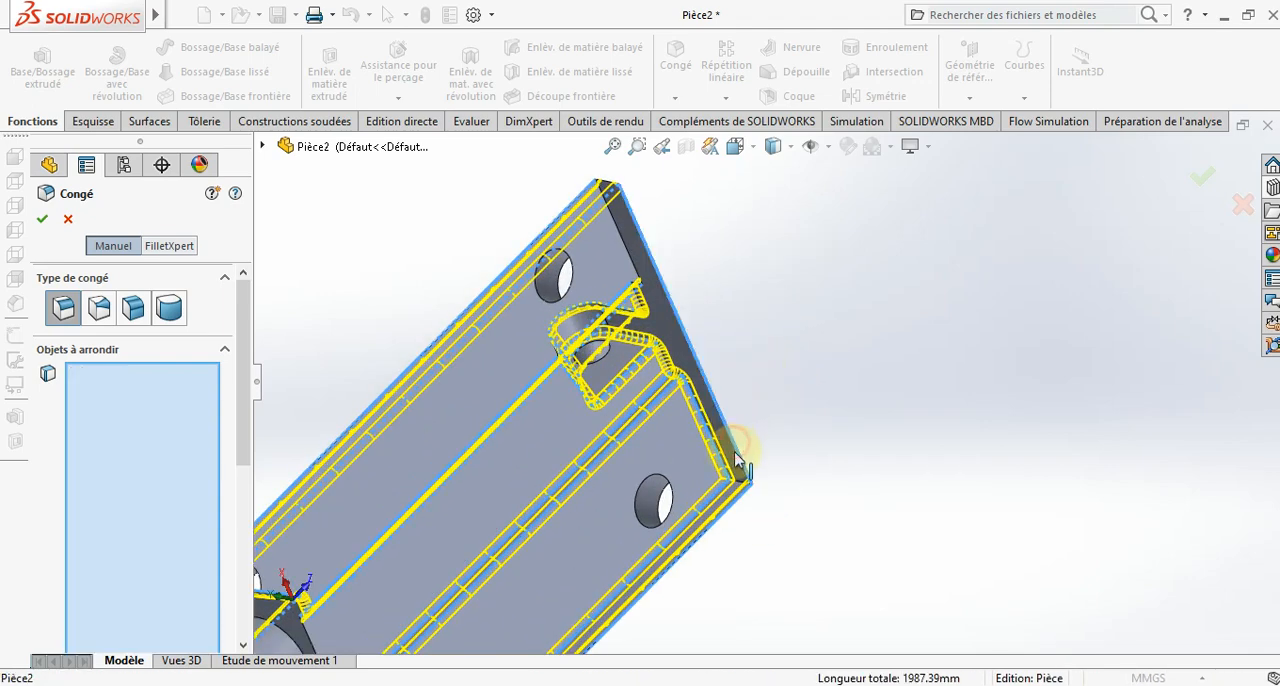
{"action": "left_click", "coordinate": [740, 488]}
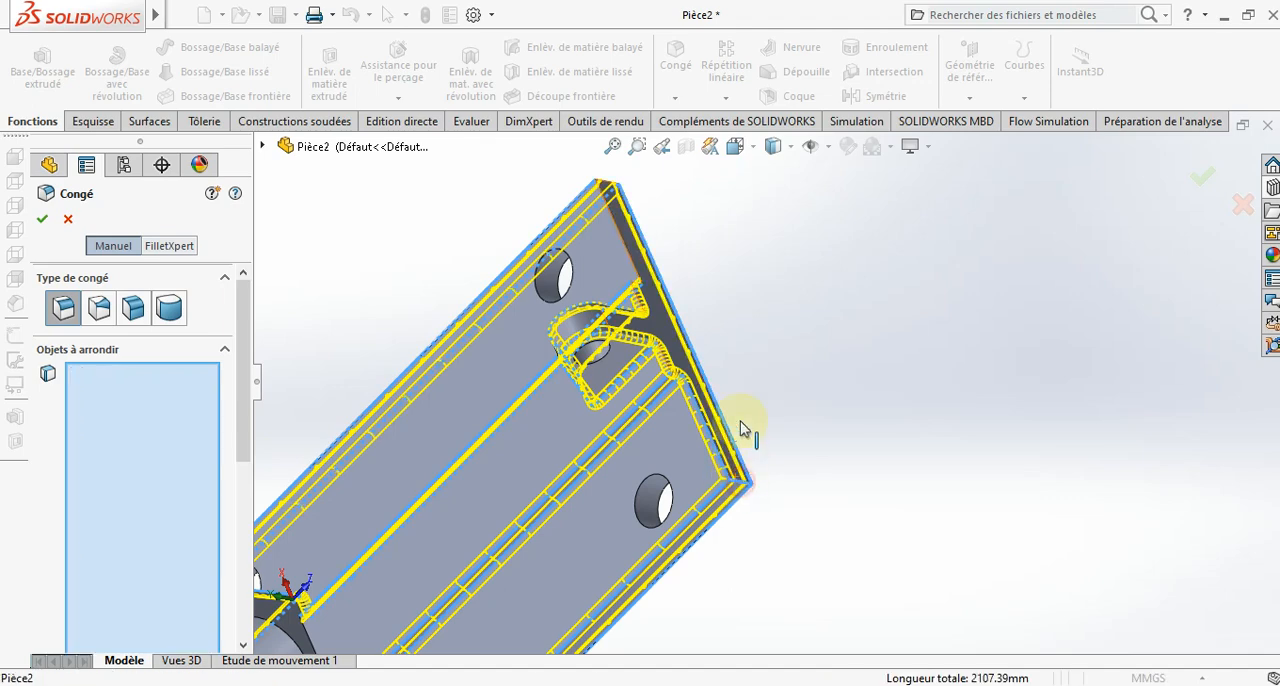
{"action": "left_click", "coordinate": [608, 185]}
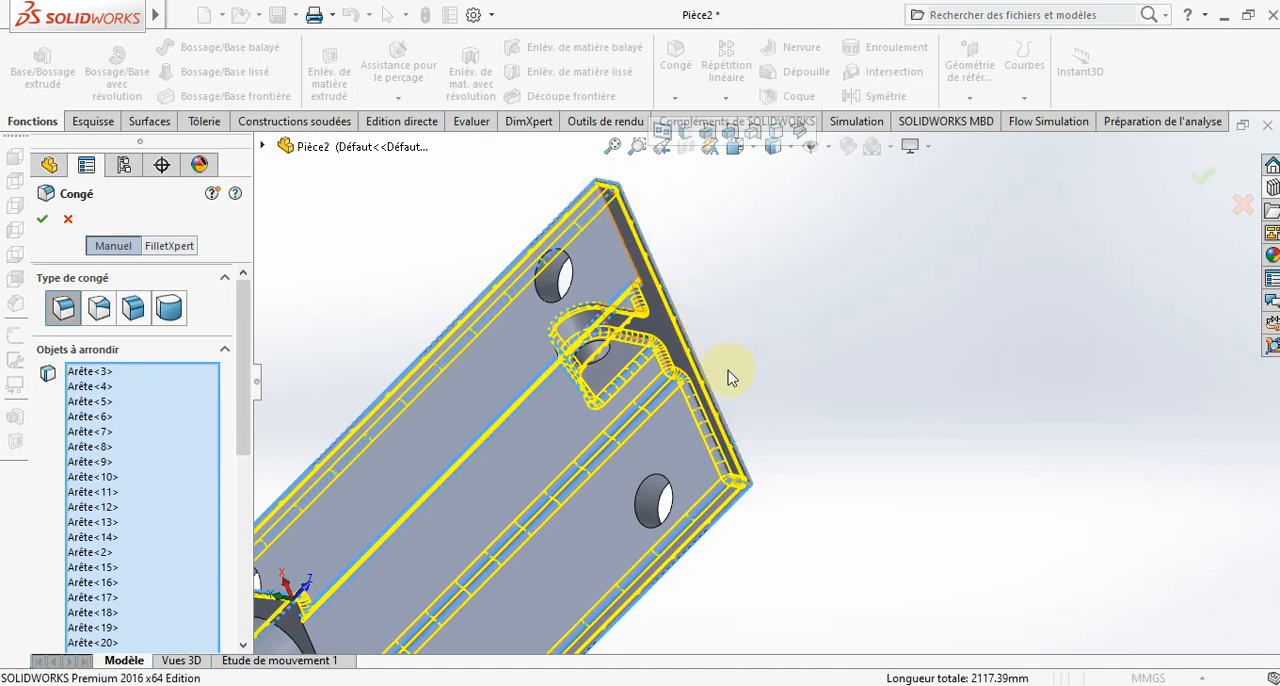
{"action": "middle_click_drag", "start_coordinate": [765, 420], "coordinate": [860, 430]}
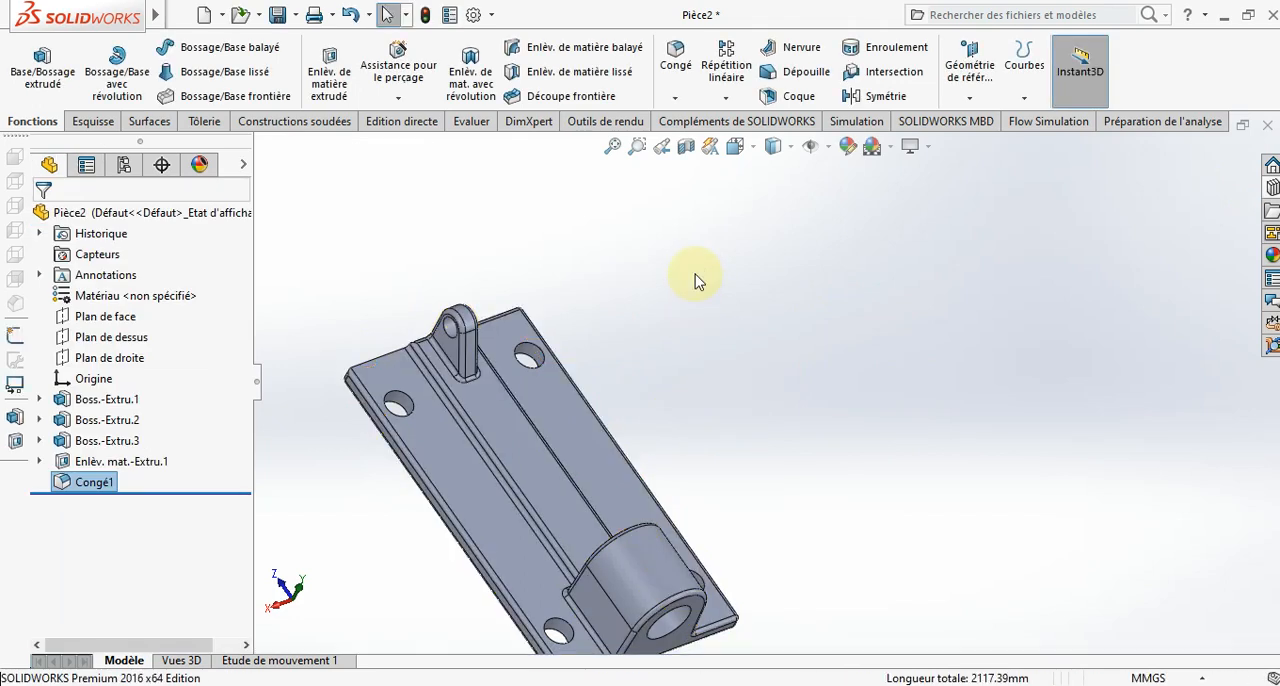
{"action": "middle_click_drag", "start_coordinate": [697, 281], "coordinate": [886, 443]}
{"action": "left_click", "coordinate": [740, 146]}
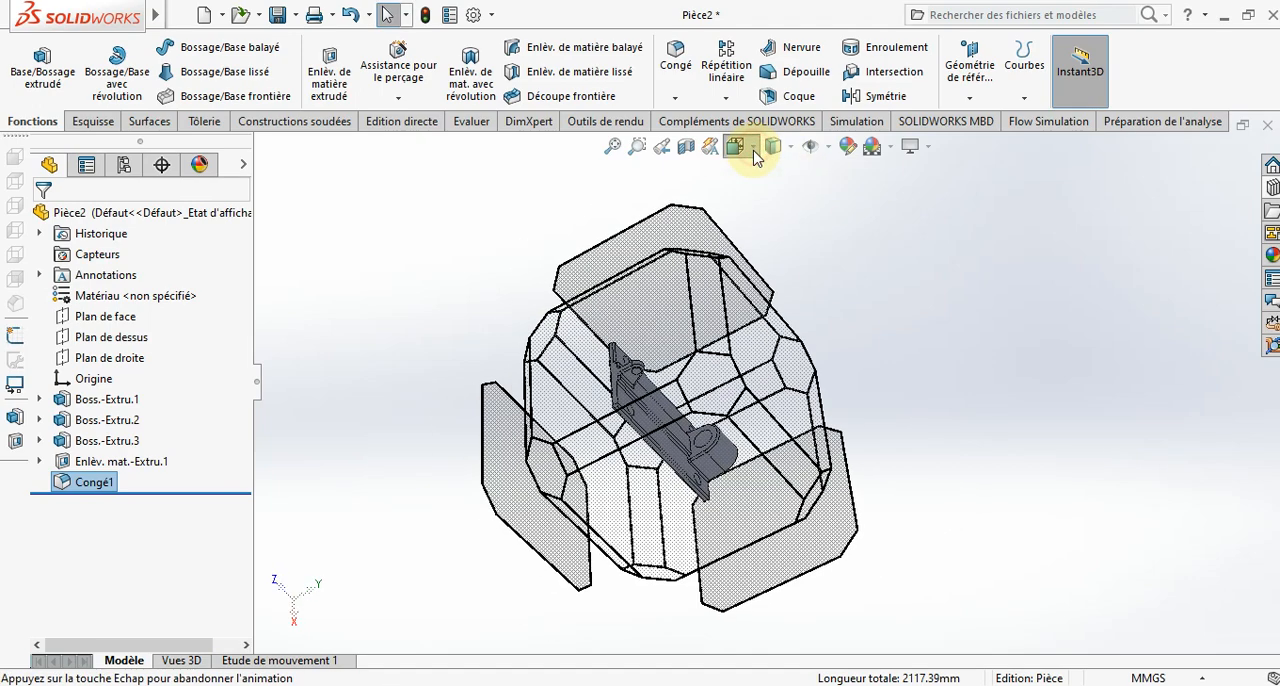
{"action": "left_click", "coordinate": [843, 166]}
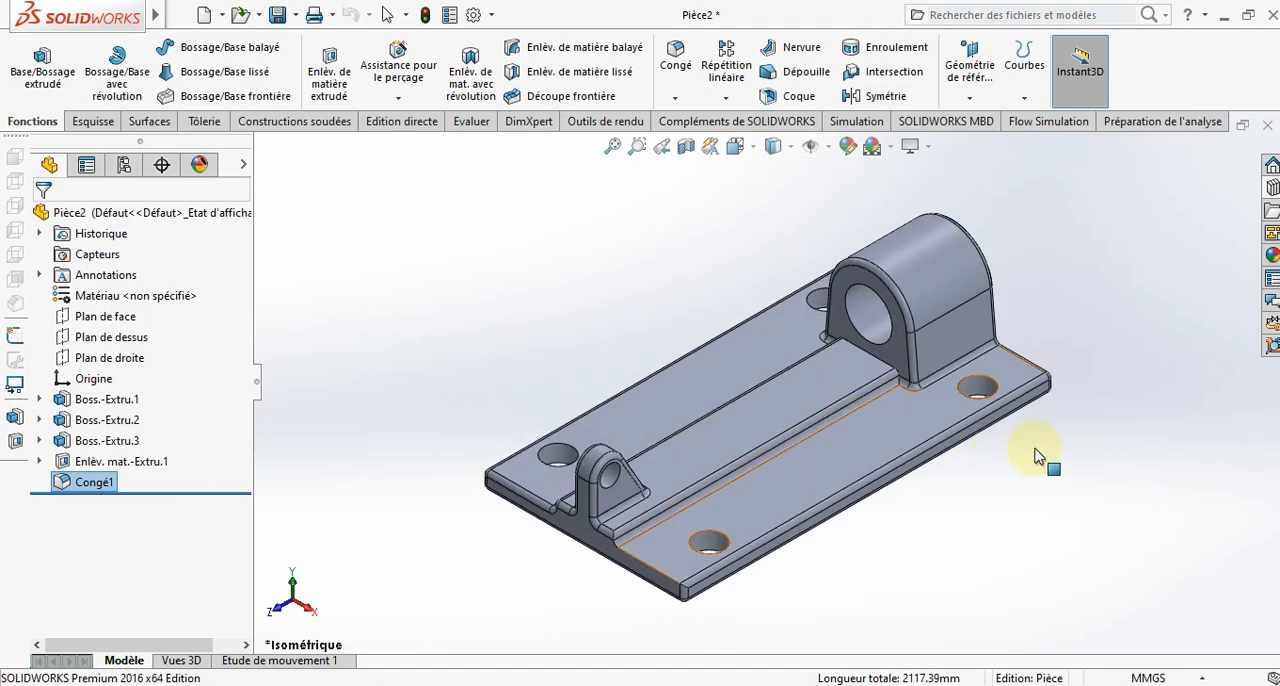
{"action": "left_click", "coordinate": [206, 16]}
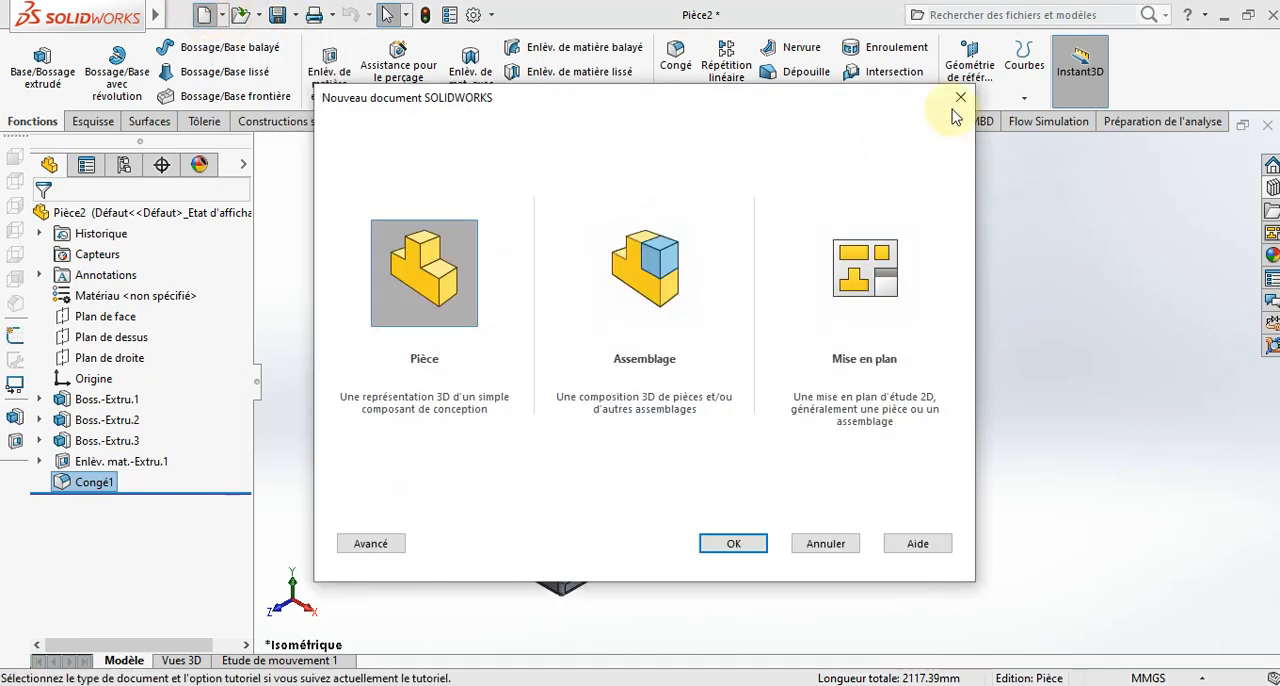
{"action": "left_click", "coordinate": [895, 105]}
{"action": "left_click", "coordinate": [965, 98]}
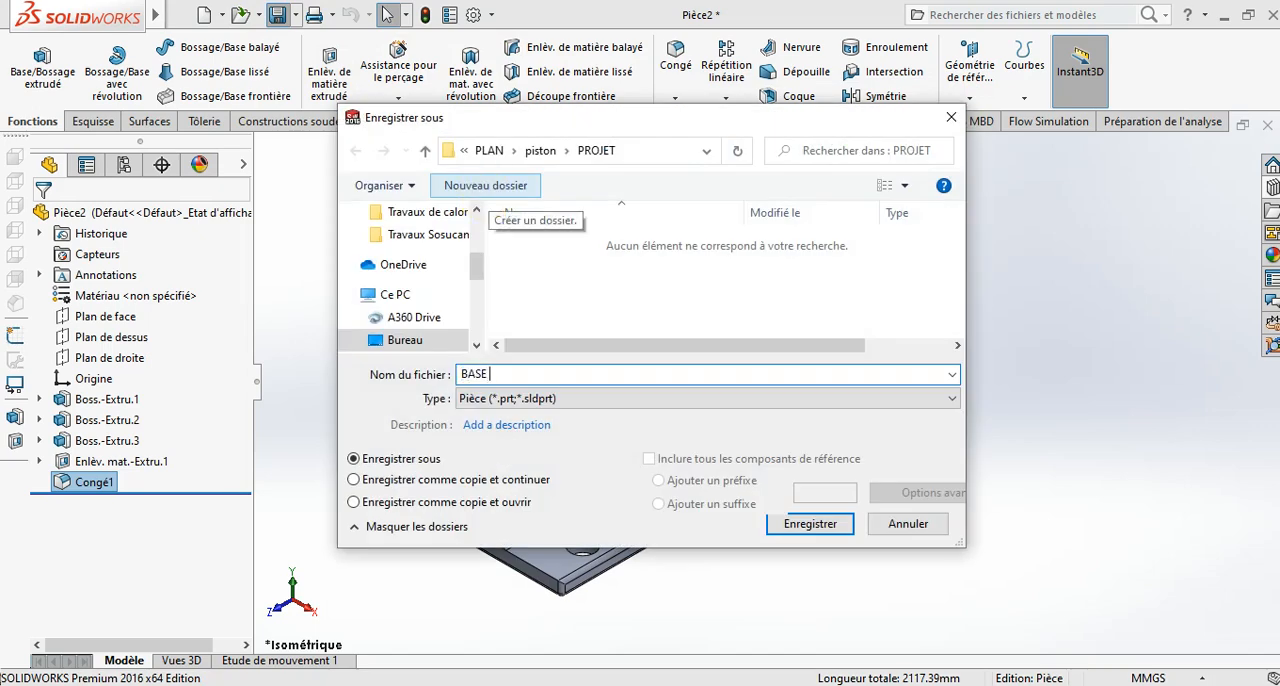
- Save the part as BASE 1 in the PROJET folder
{"action": "key", "text": "Return"}
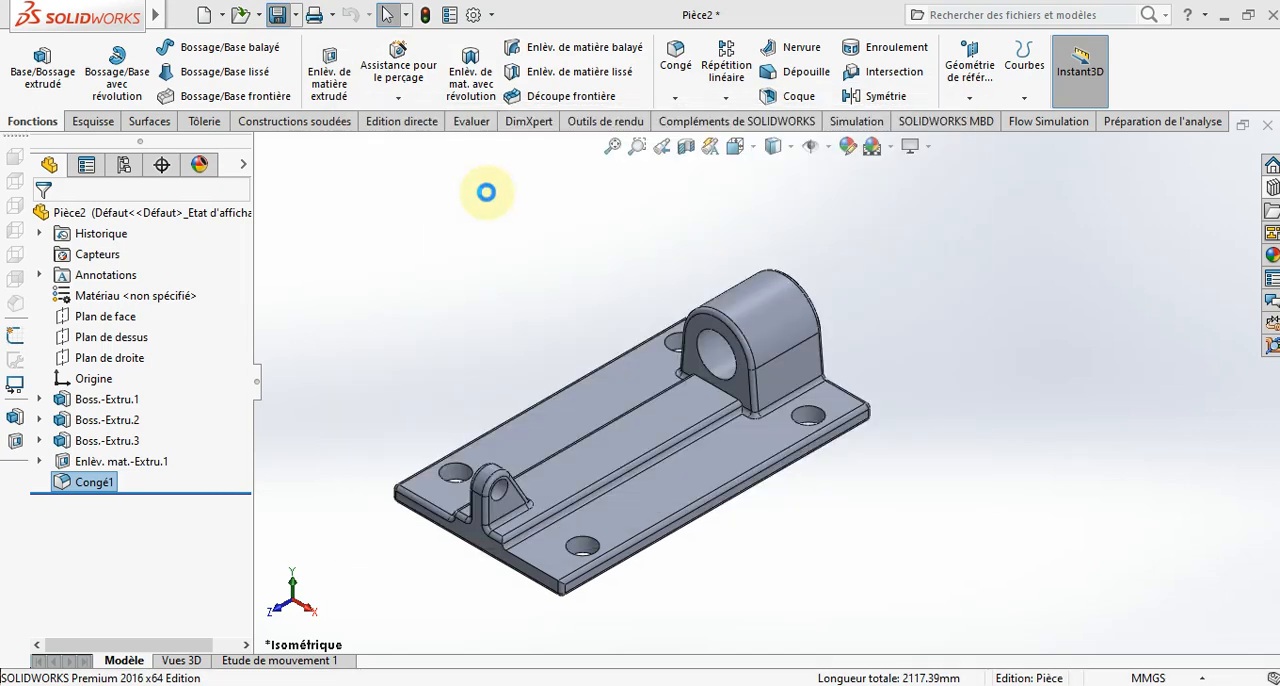
{"action": "left_click", "coordinate": [189, 15]}
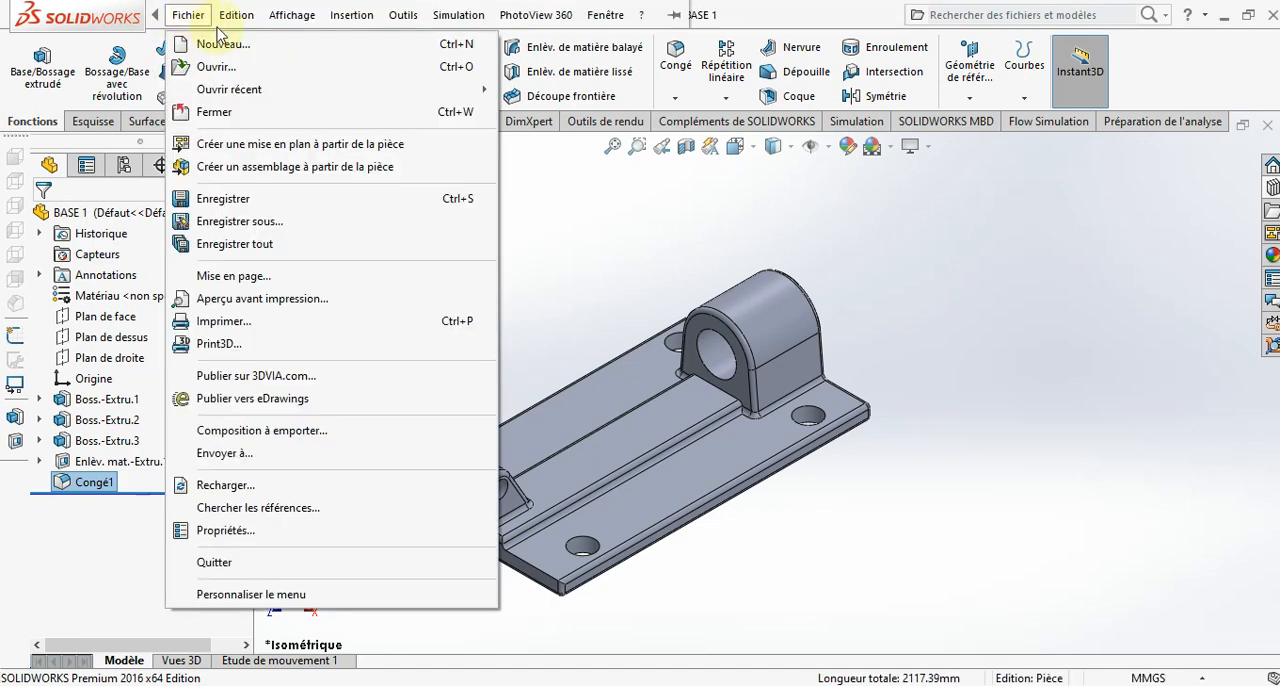
{"action": "left_click", "coordinate": [514, 209]}
- Create a new part document
{"action": "left_click", "coordinate": [204, 14]}
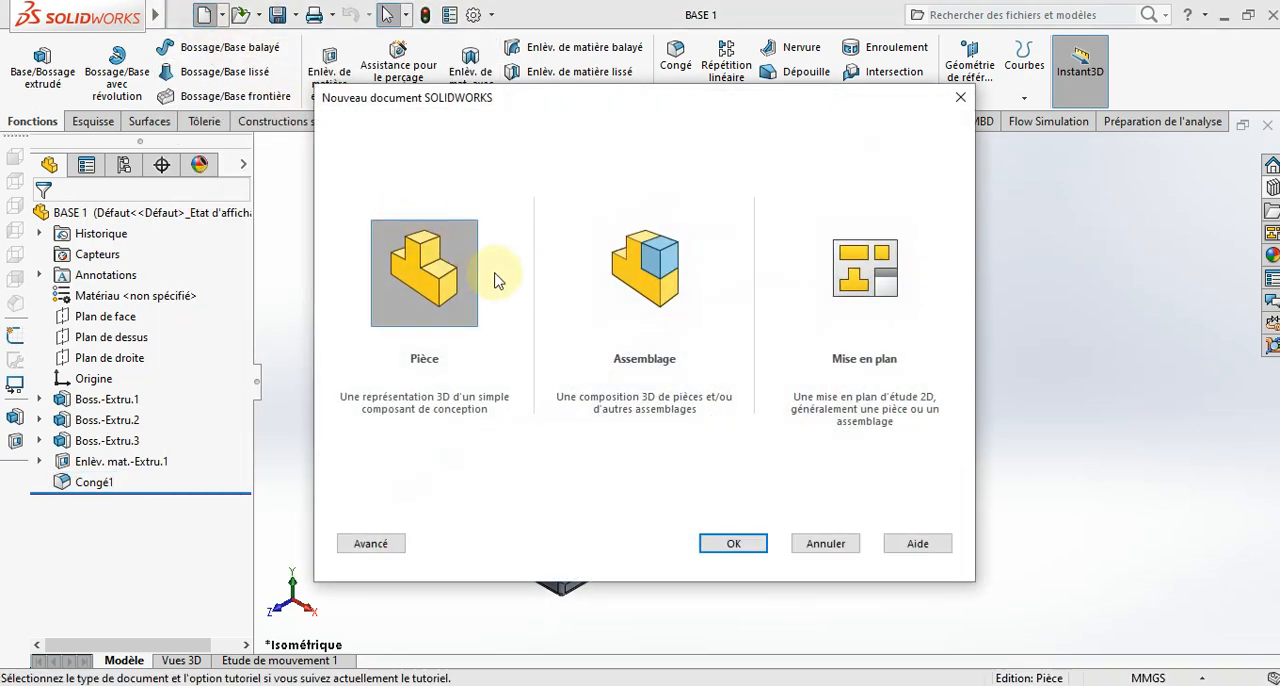
{"action": "left_click", "coordinate": [735, 542]}
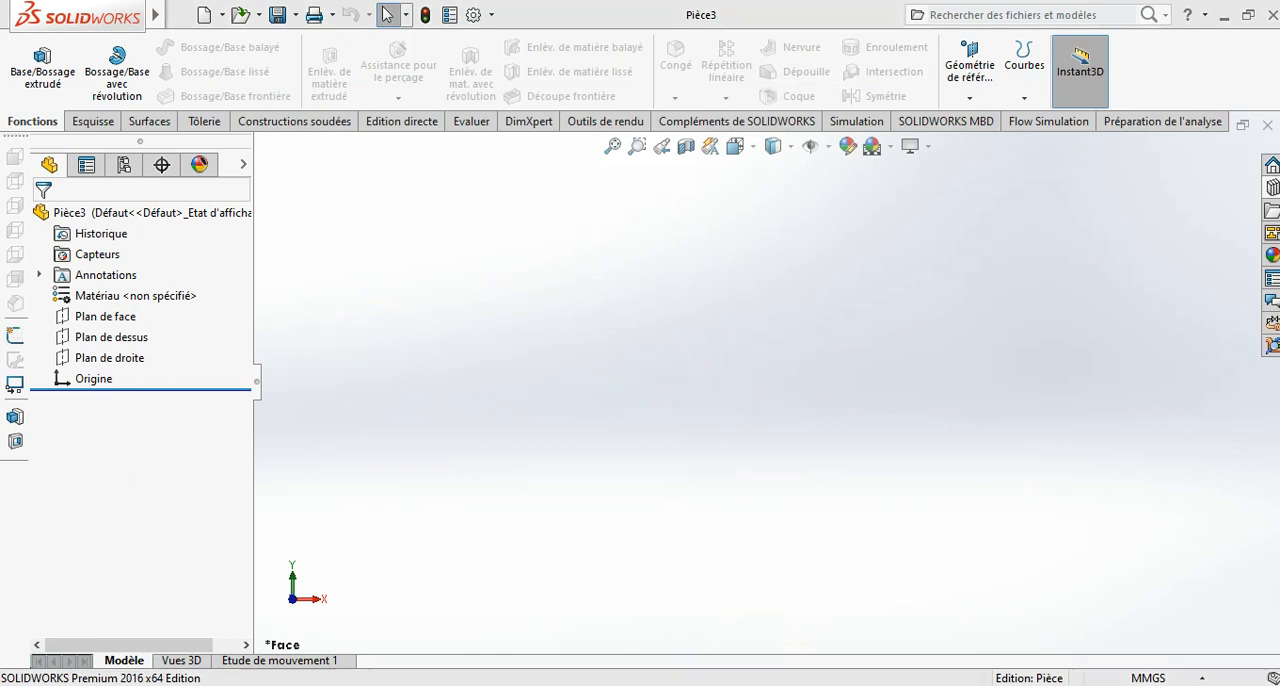
- Examine the sliding rod in the toggle clamp assembly Assemblage1 and return to the new part
{"action": "left_click", "coordinate": [436, 630]}
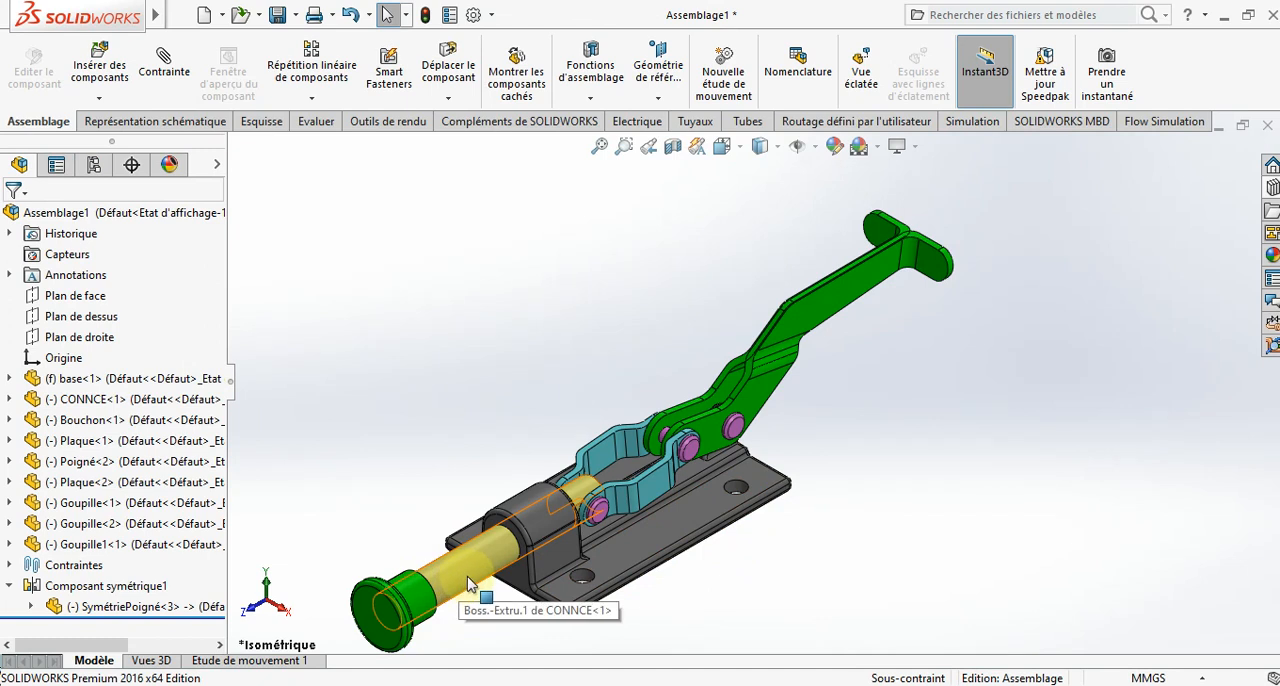
{"action": "left_click", "coordinate": [626, 685]}
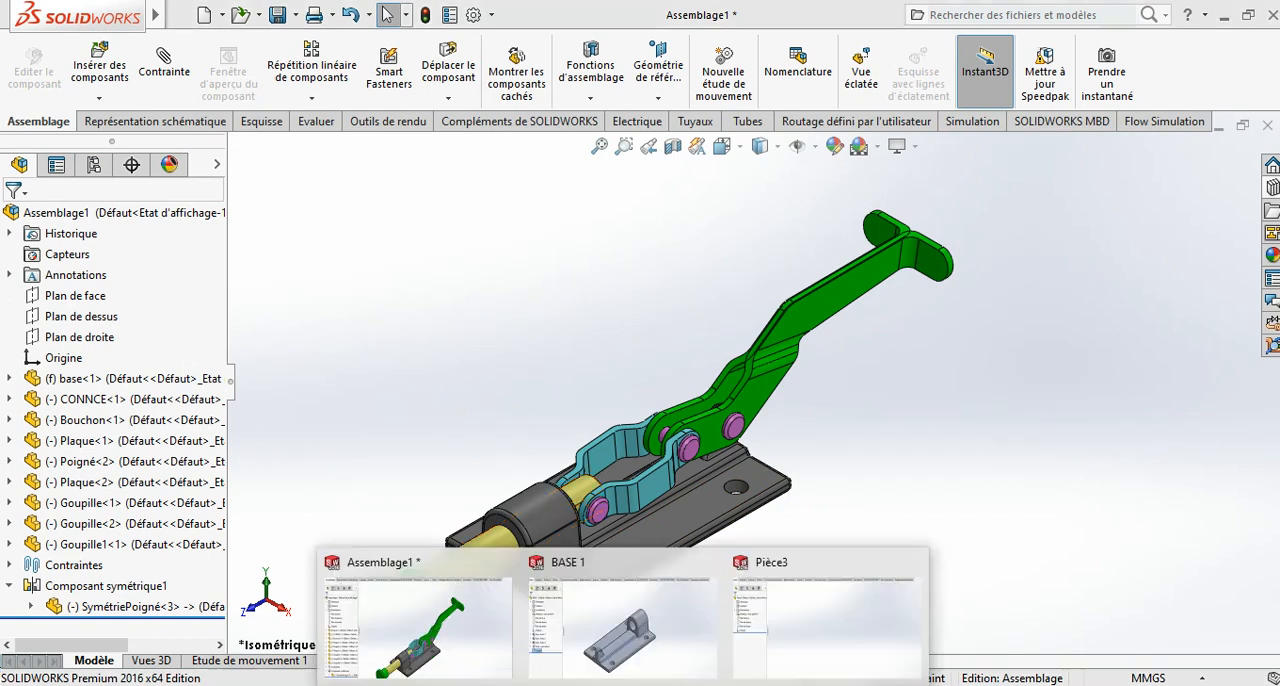
{"action": "left_click", "coordinate": [798, 621]}
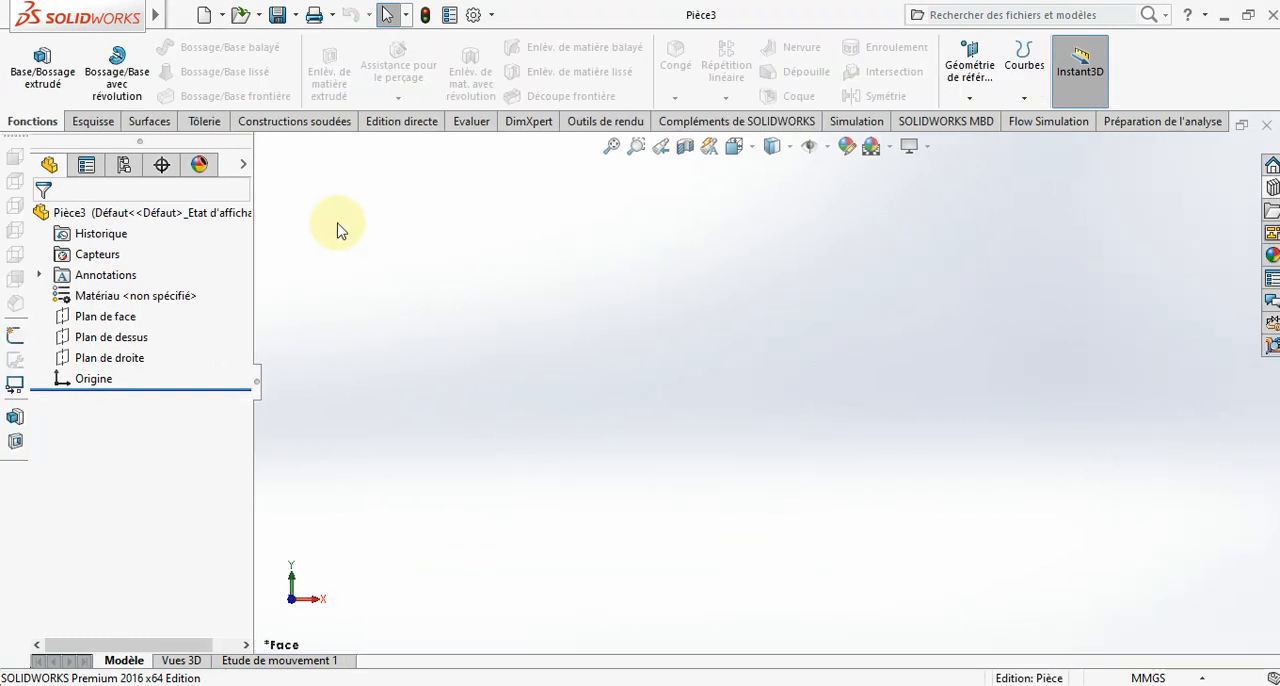
- Sketch a circle about 39 mm in diameter centred on the origin on the front plane (Plan de face)
{"action": "left_click", "coordinate": [92, 122]}
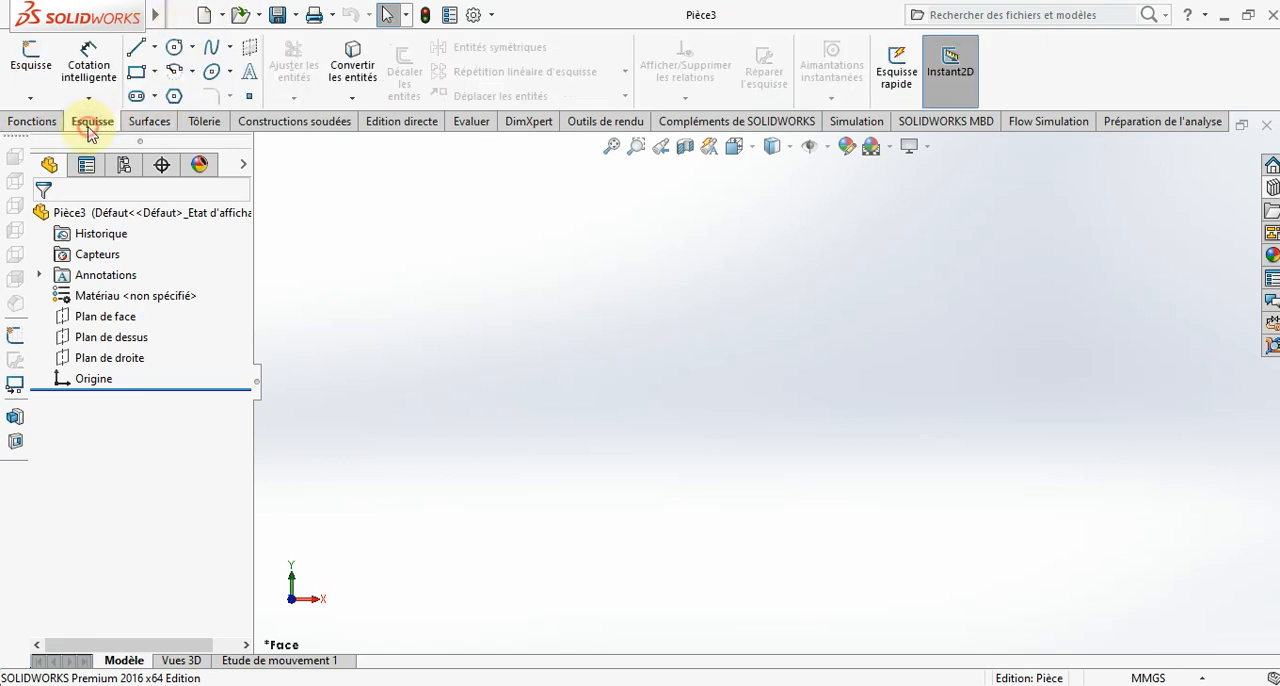
{"action": "left_click", "coordinate": [176, 46]}
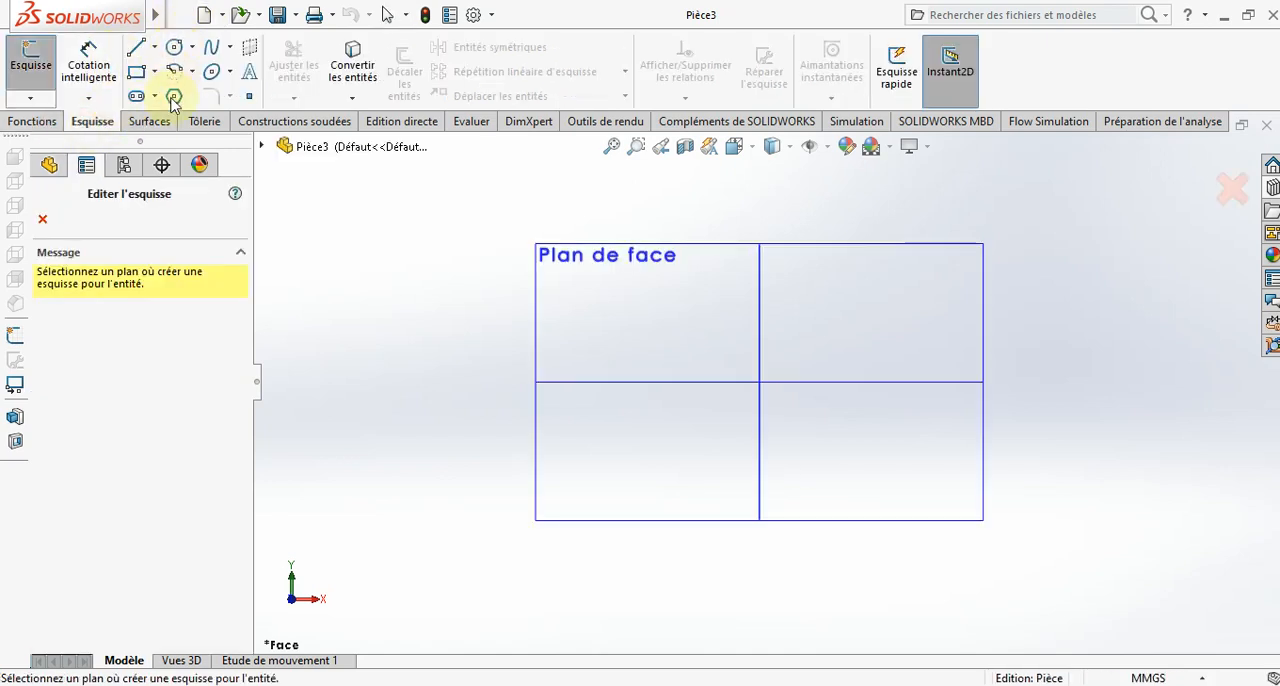
{"action": "left_click", "coordinate": [651, 295]}
{"action": "left_click", "coordinate": [174, 47]}
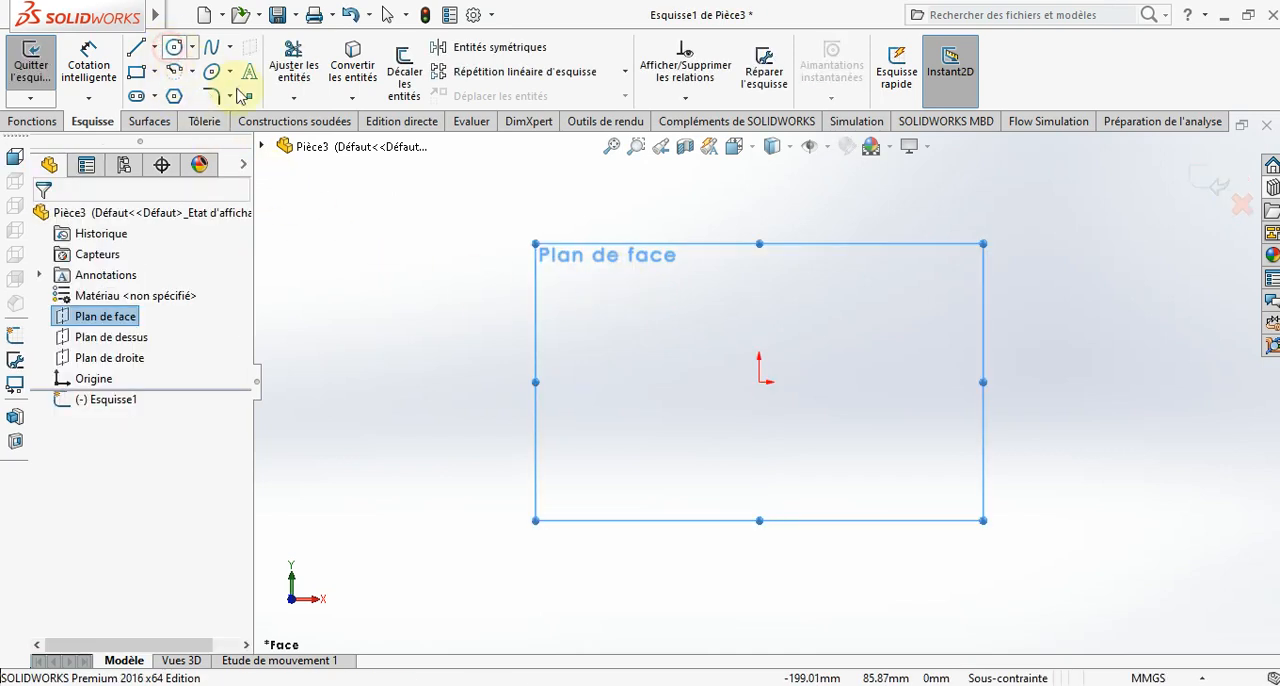
{"action": "left_click", "coordinate": [765, 385]}
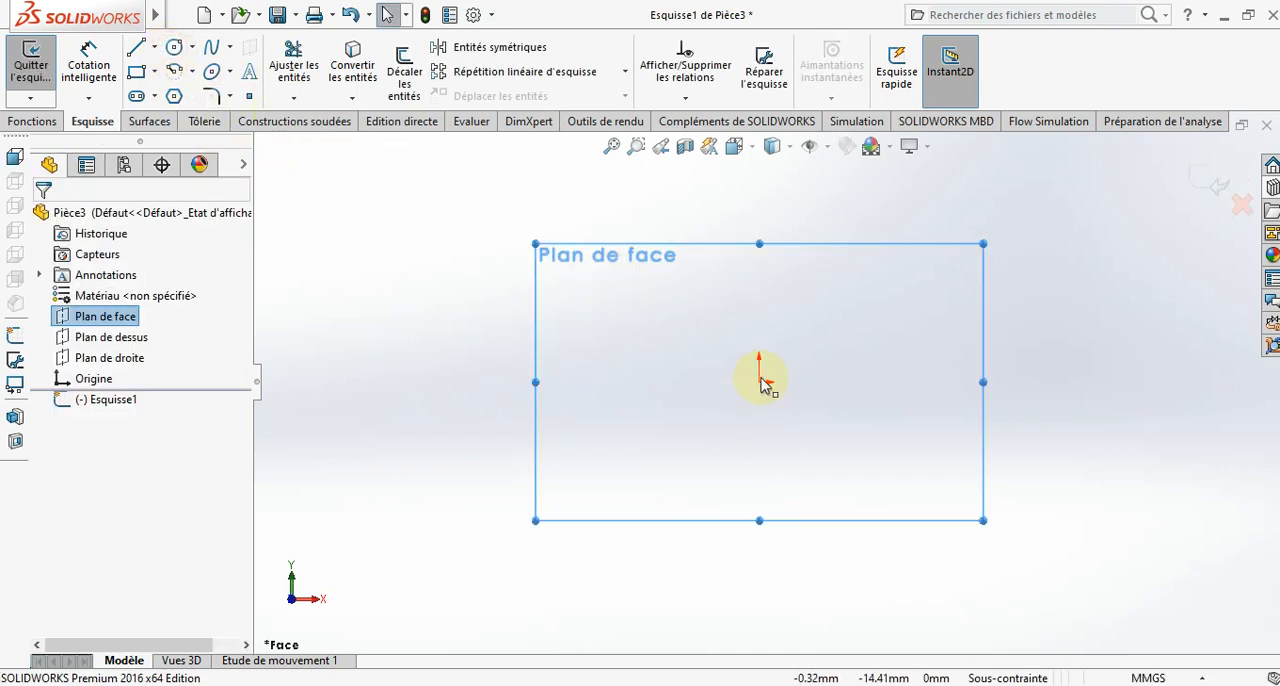
{"action": "left_click", "coordinate": [176, 48]}
{"action": "left_click", "coordinate": [760, 382]}
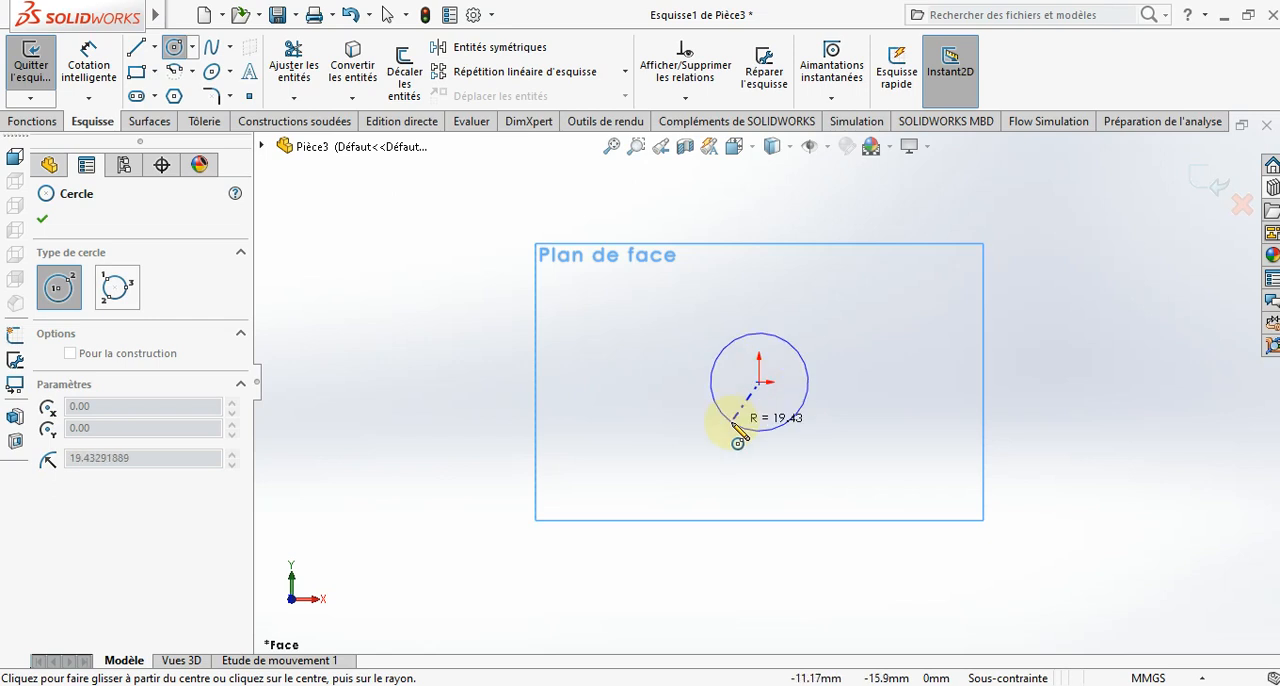
{"action": "left_click", "coordinate": [738, 437]}
- Dimension the circle's diameter at 28 mm
{"action": "left_click", "coordinate": [89, 62]}
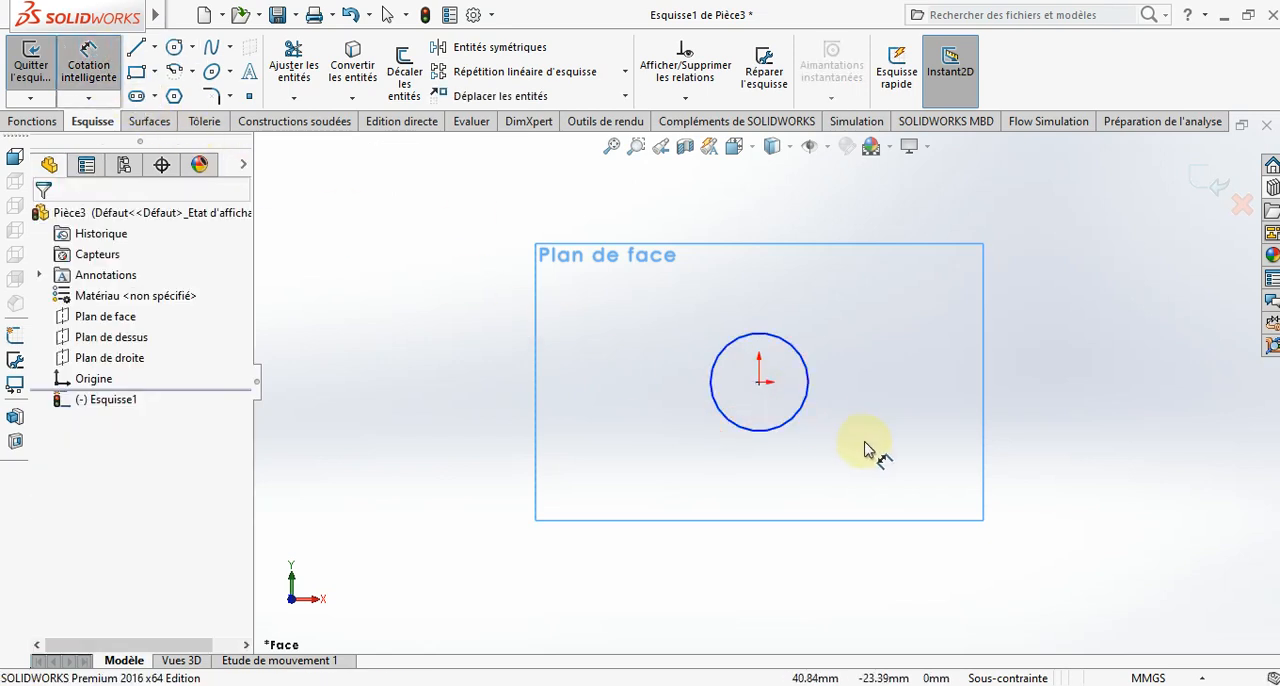
{"action": "left_click", "coordinate": [808, 401]}
{"action": "left_click", "coordinate": [946, 371]}
{"action": "type", "text": "2"}
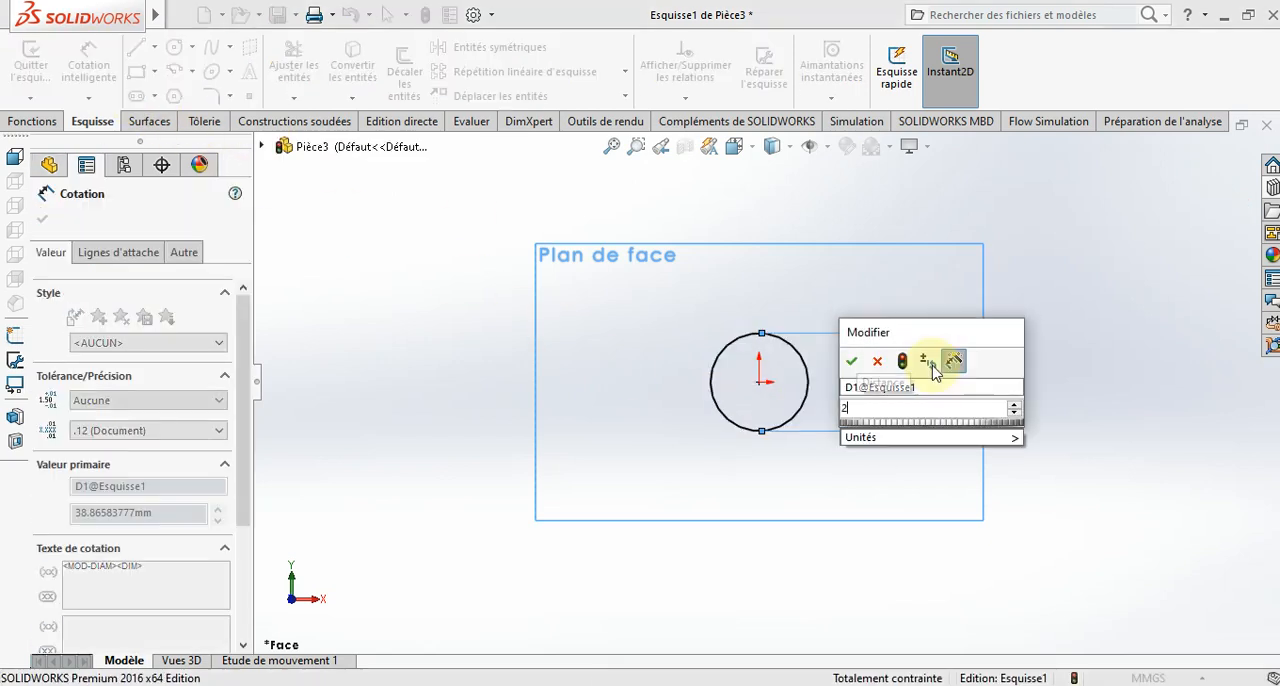
{"action": "type", "text": "8"}
{"action": "key", "text": "Return"}
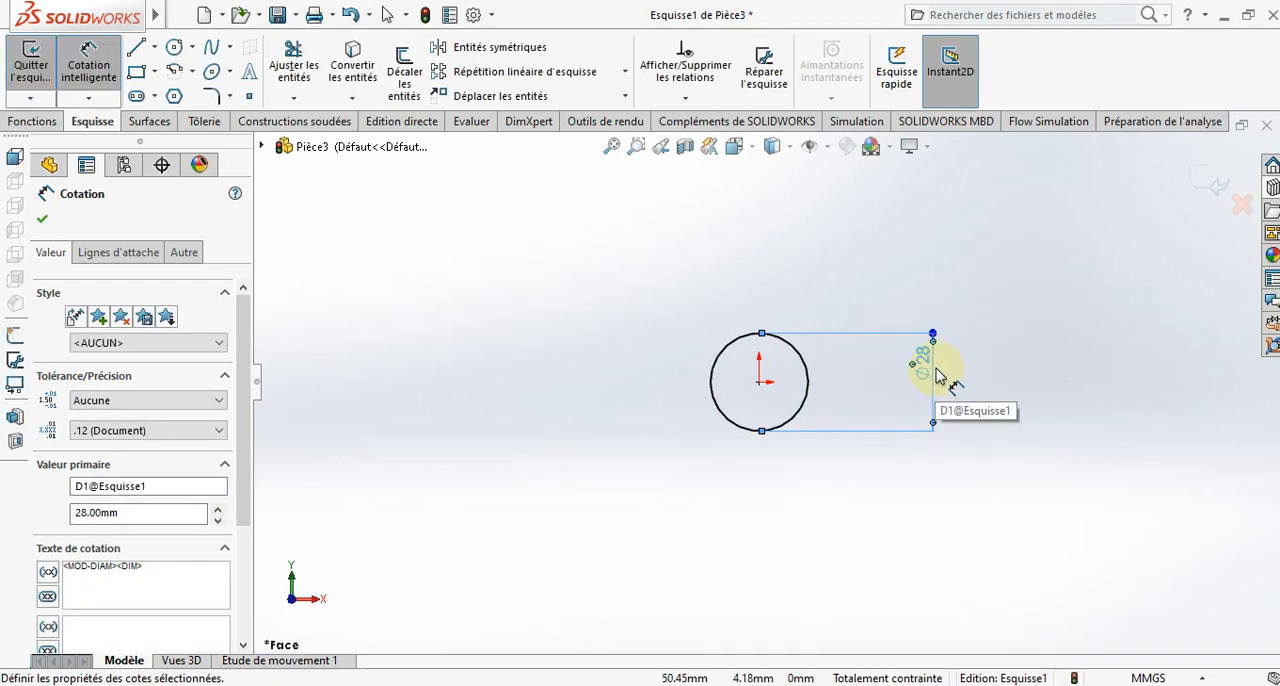
{"action": "left_click", "coordinate": [457, 314]}
- Extrude the circle 200 mm as a blind boss to form the rod
{"action": "left_click", "coordinate": [32, 121]}
{"action": "left_click", "coordinate": [43, 70]}
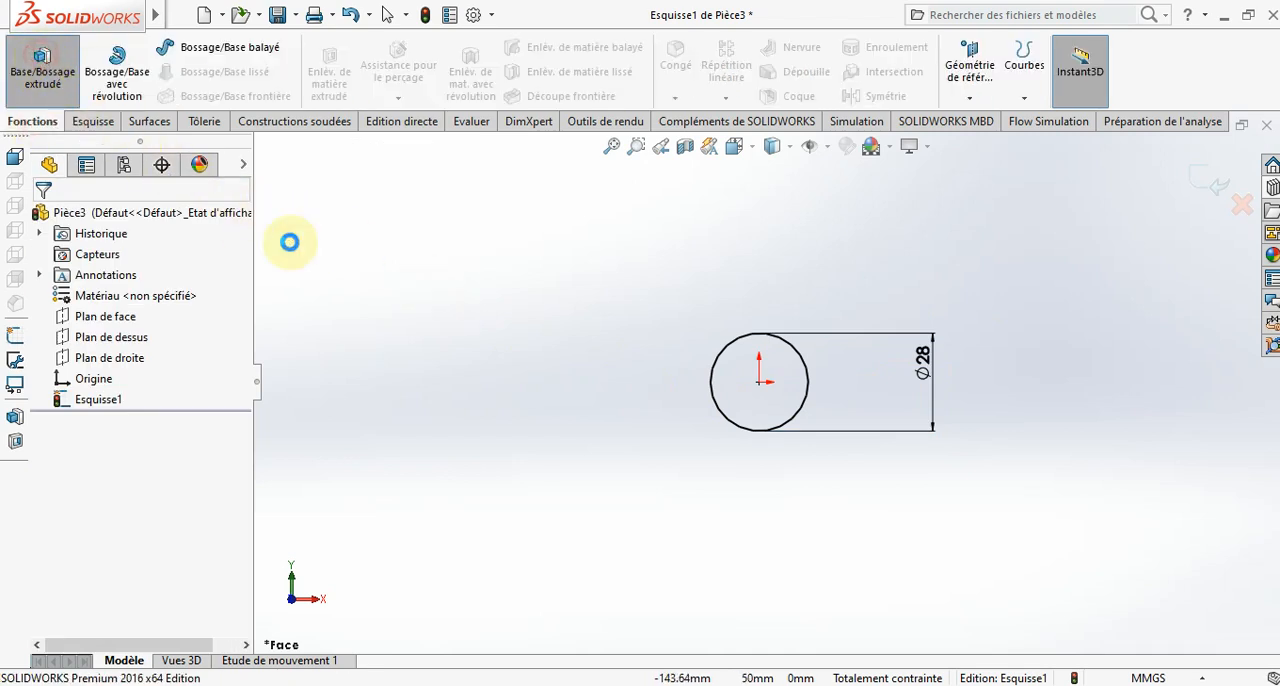
{"action": "type", "text": "2"}
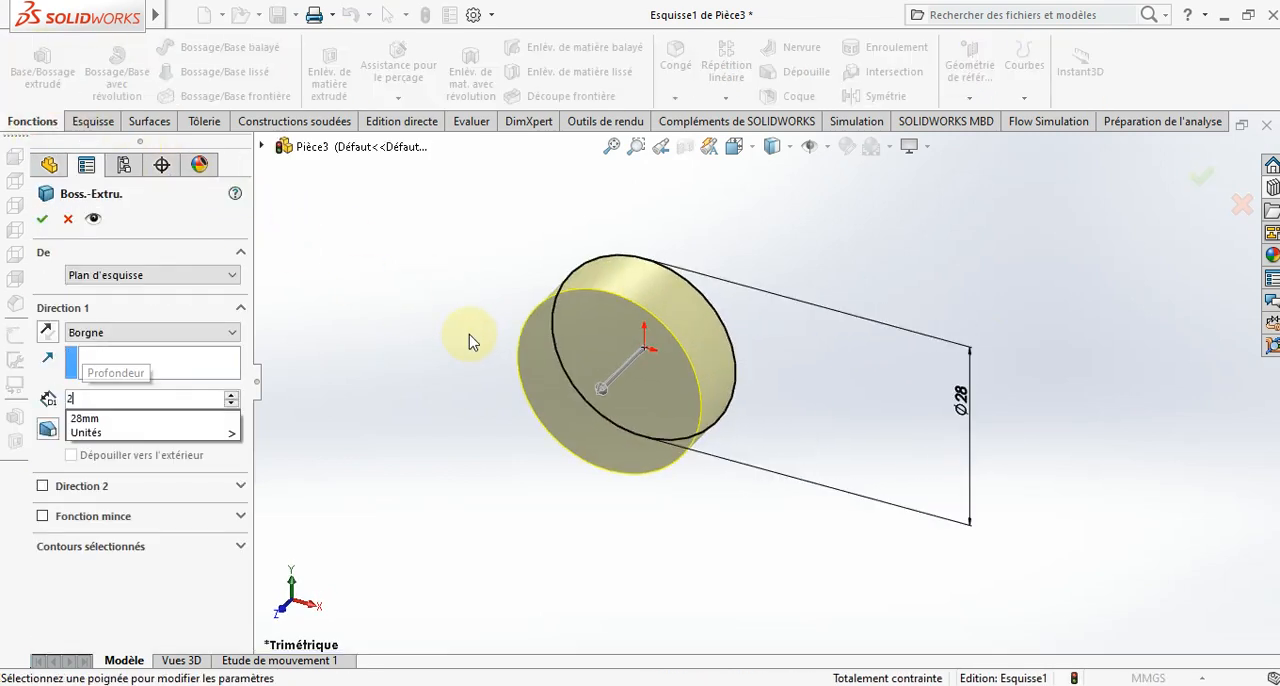
{"action": "type", "text": "00"}
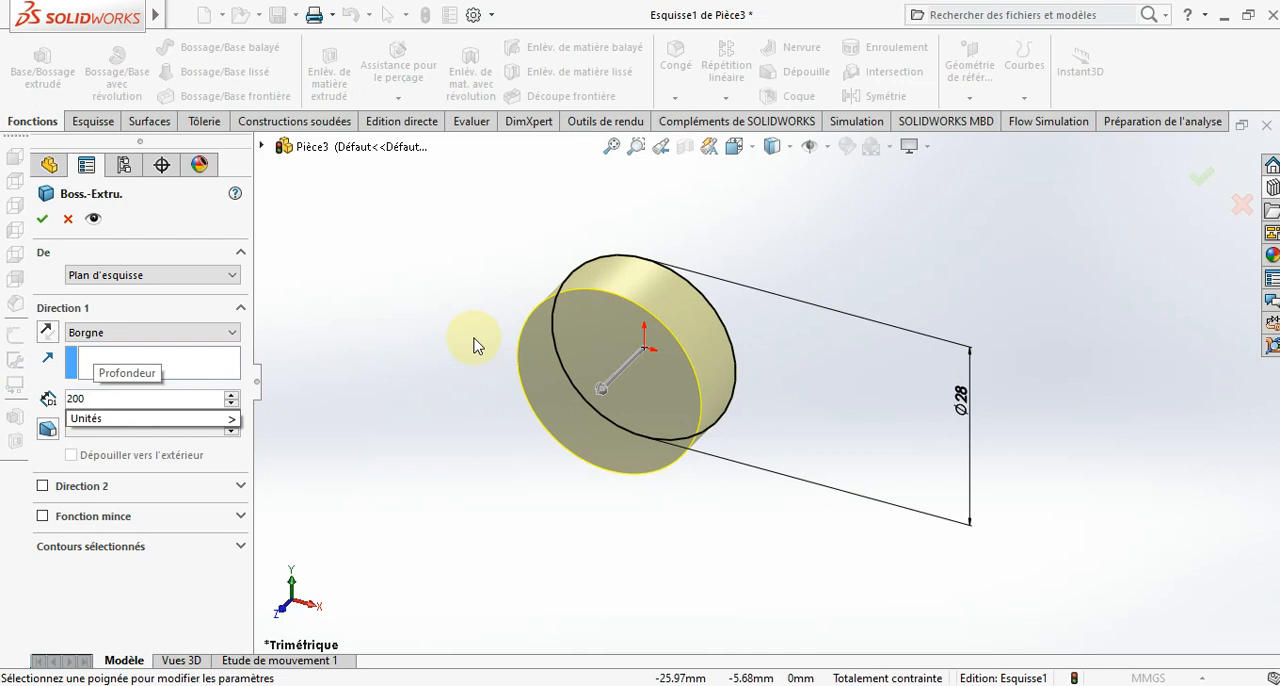
{"action": "key", "text": "Return"}
{"action": "left_click", "coordinate": [41, 218]}
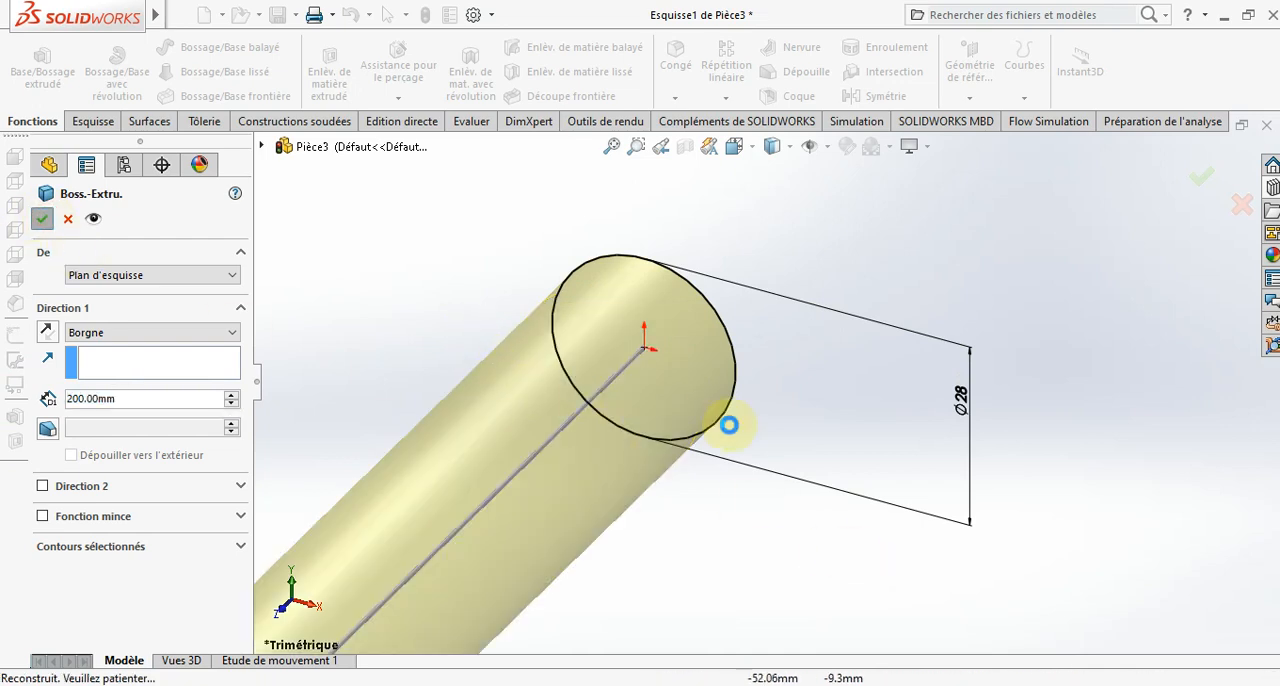
- On a new sketch on the rod's front end face, draw a vertical construction line through the centre from the upper to the lower edge
{"action": "scroll", "coordinate": [735, 435], "scroll_direction": "down", "scroll_amount": 5}
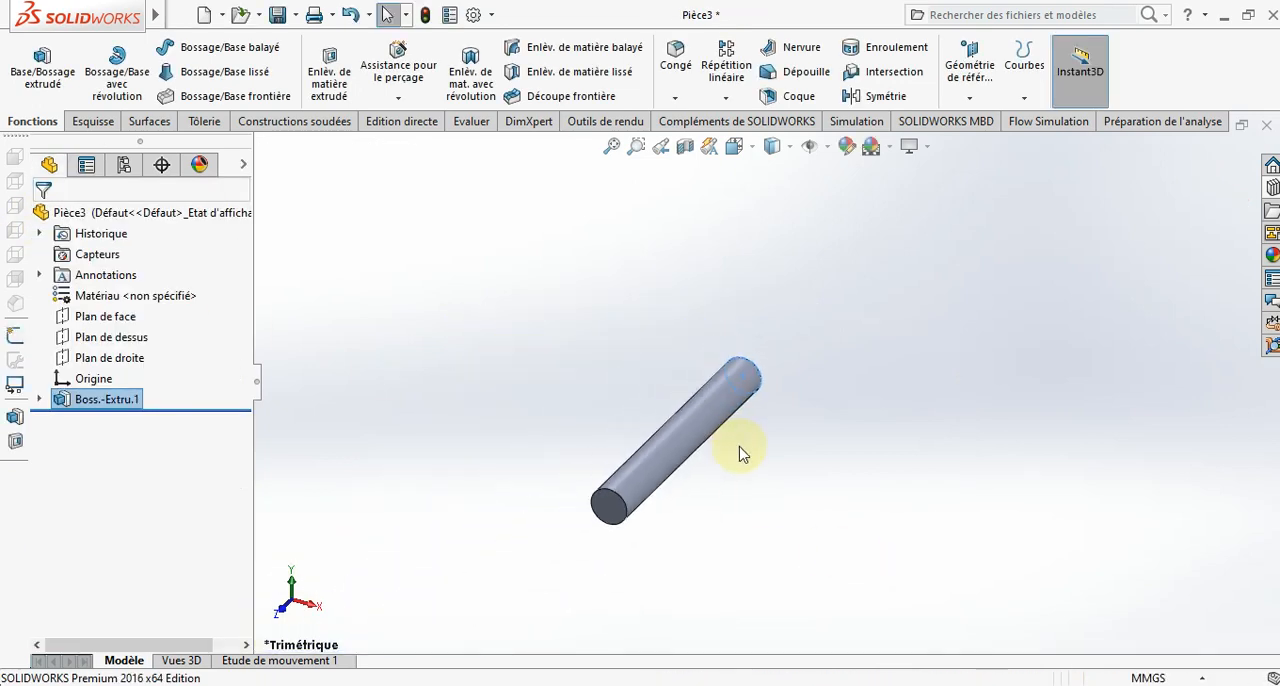
{"action": "scroll", "coordinate": [690, 460], "scroll_direction": "up", "scroll_amount": 2}
{"action": "right_click", "coordinate": [641, 452]}
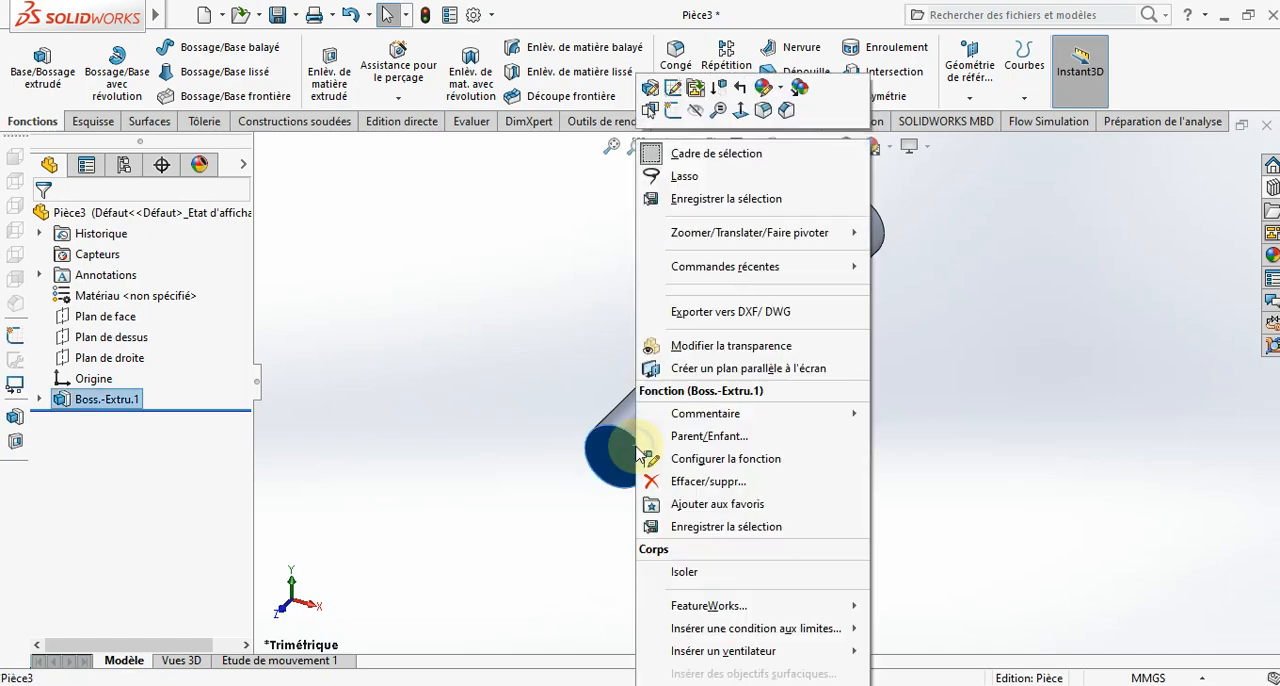
{"action": "left_click", "coordinate": [654, 130]}
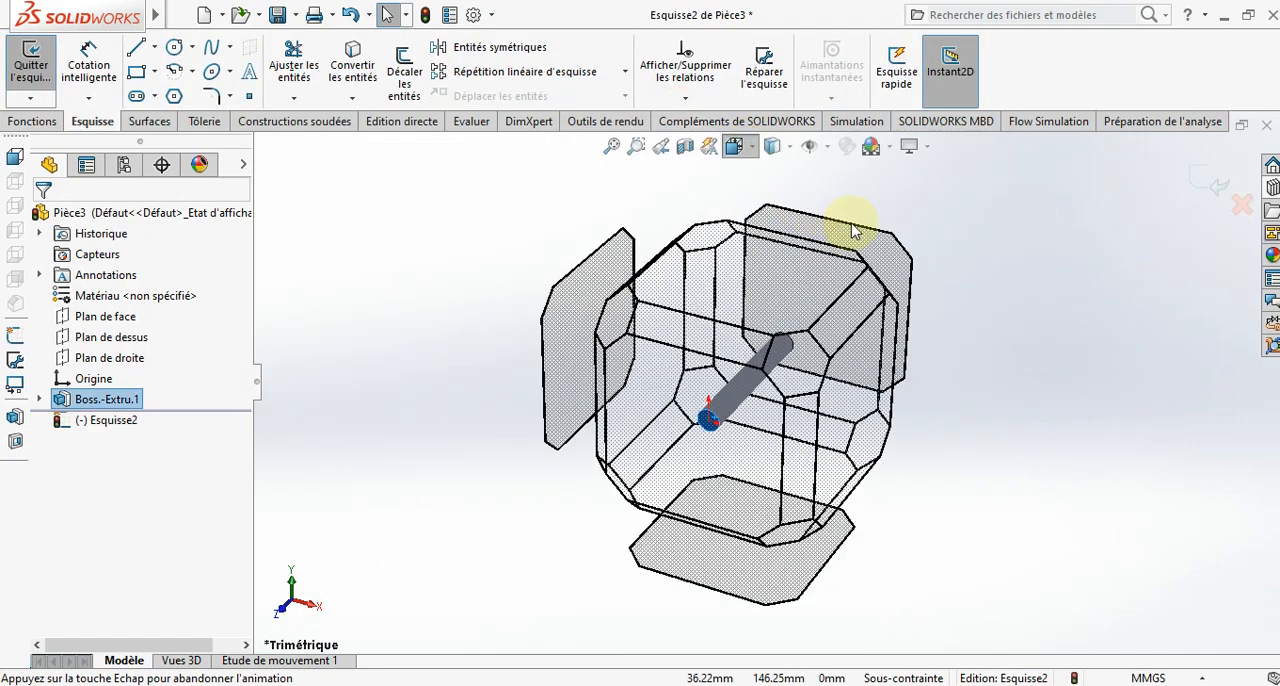
{"action": "left_click", "coordinate": [843, 251]}
{"action": "left_click", "coordinate": [1055, 573]}
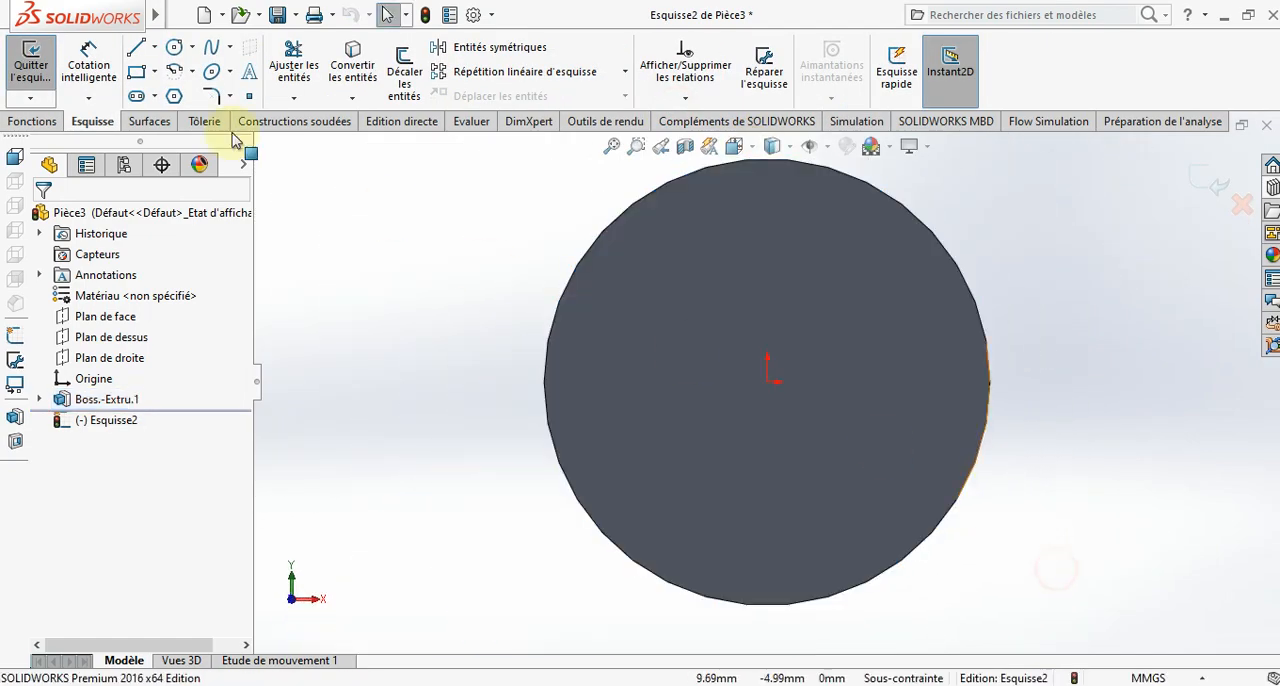
{"action": "left_click", "coordinate": [154, 50]}
{"action": "left_click", "coordinate": [170, 94]}
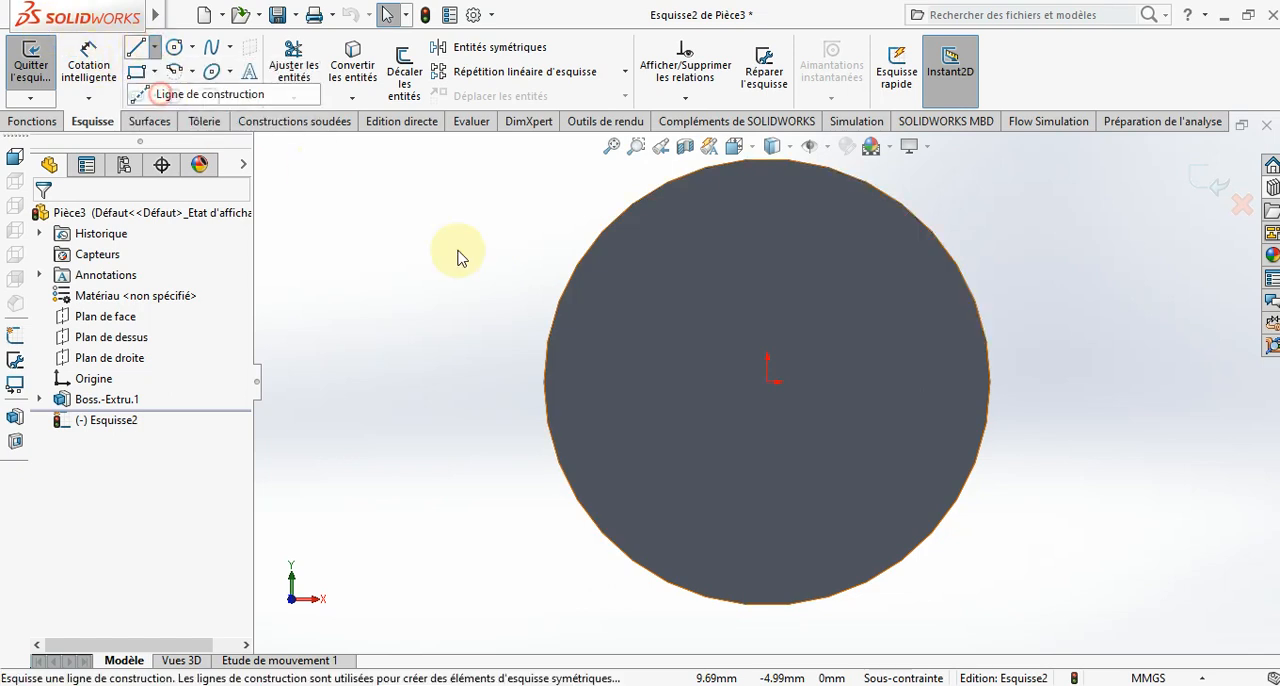
{"action": "scroll", "coordinate": [655, 335], "scroll_direction": "up", "scroll_amount": 2}
{"action": "left_click", "coordinate": [768, 229]}
{"action": "left_click", "coordinate": [767, 535]}
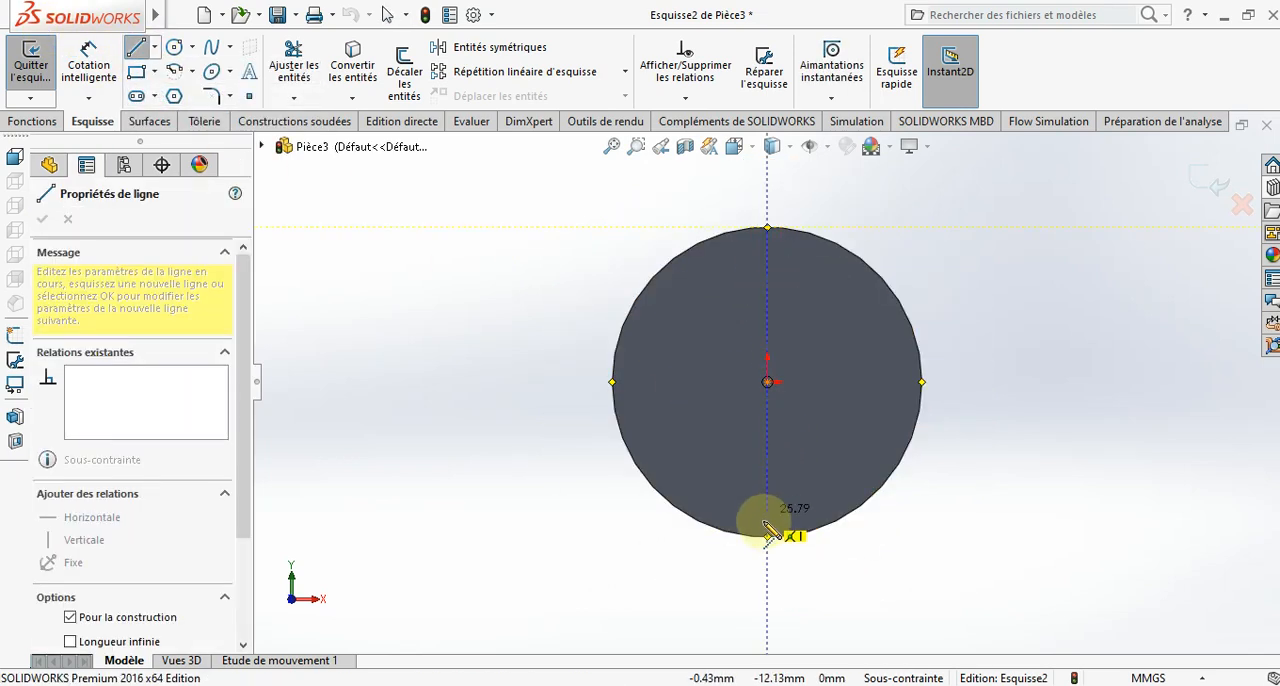
{"action": "key", "text": "Escape"}
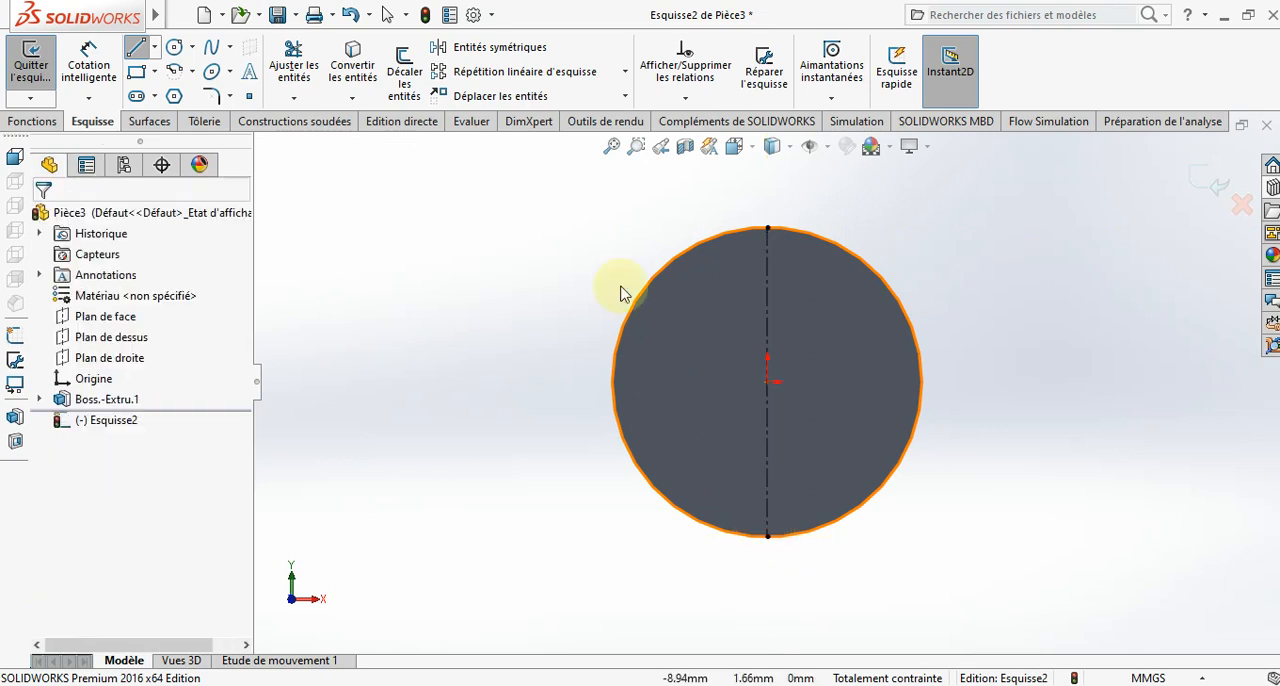
- Sketch a vertical line about 33 mm long crossing the rod's end face, about 9 mm left of the construction line
{"action": "left_click", "coordinate": [698, 342]}
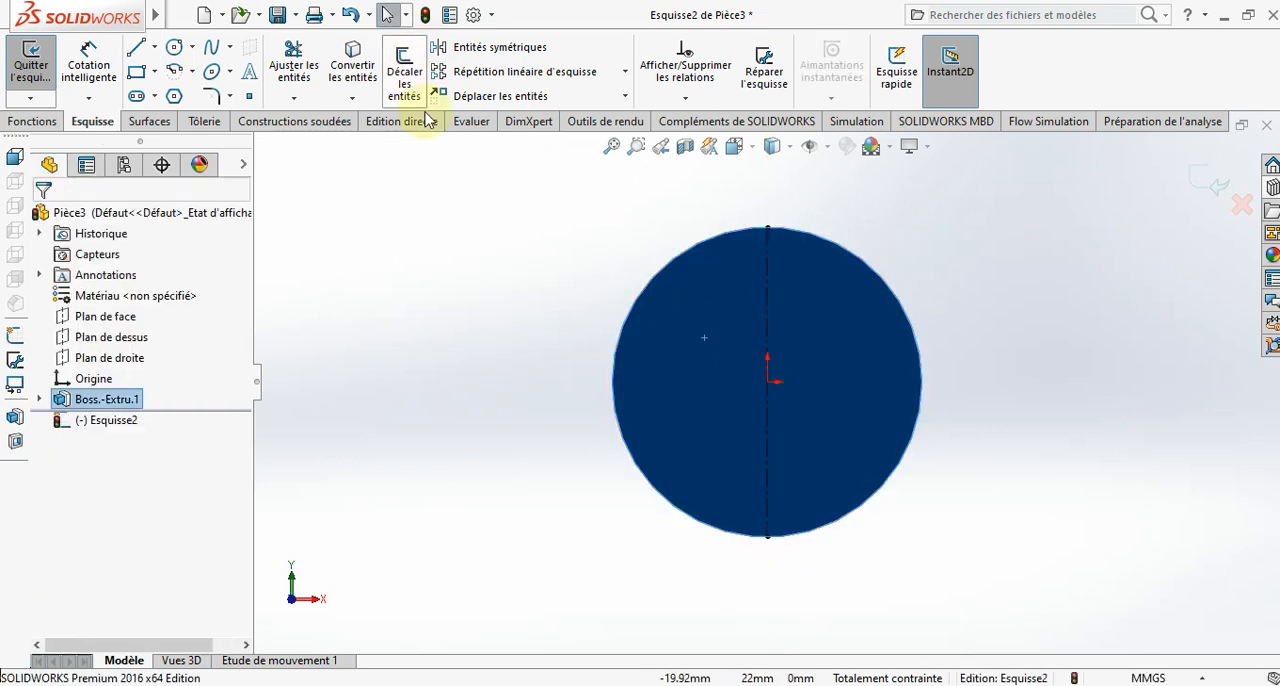
{"action": "key", "text": "Escape"}
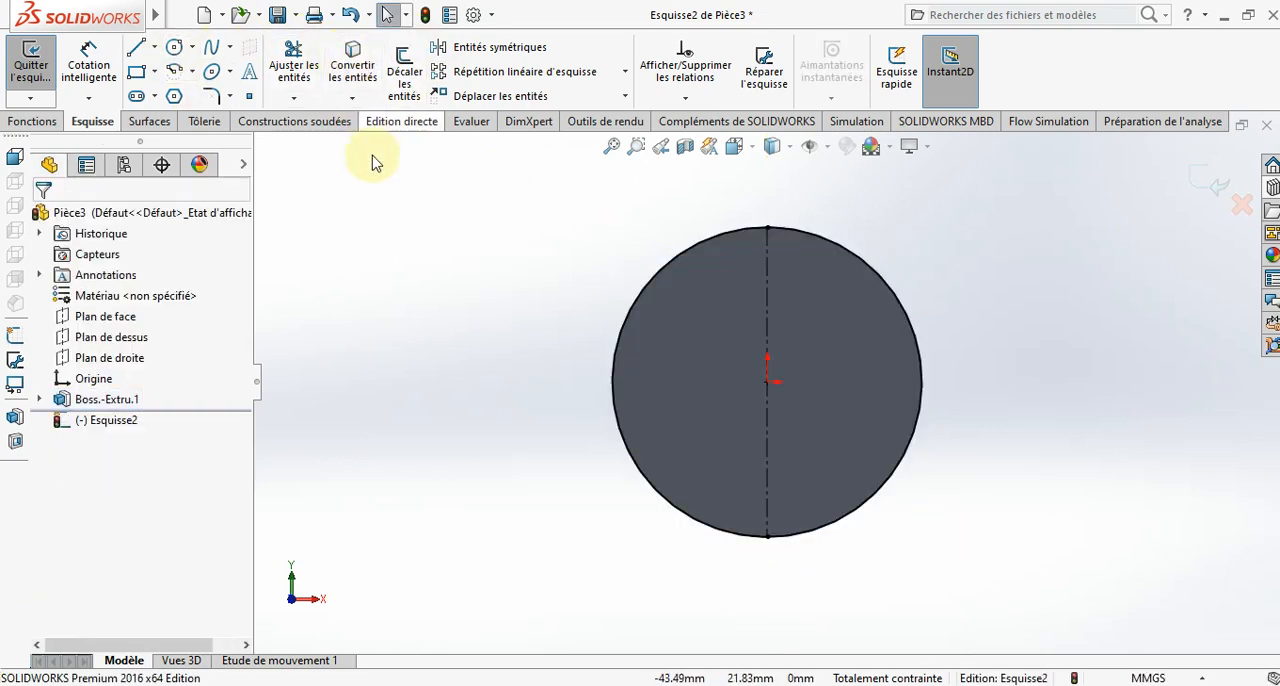
{"action": "key", "text": "l"}
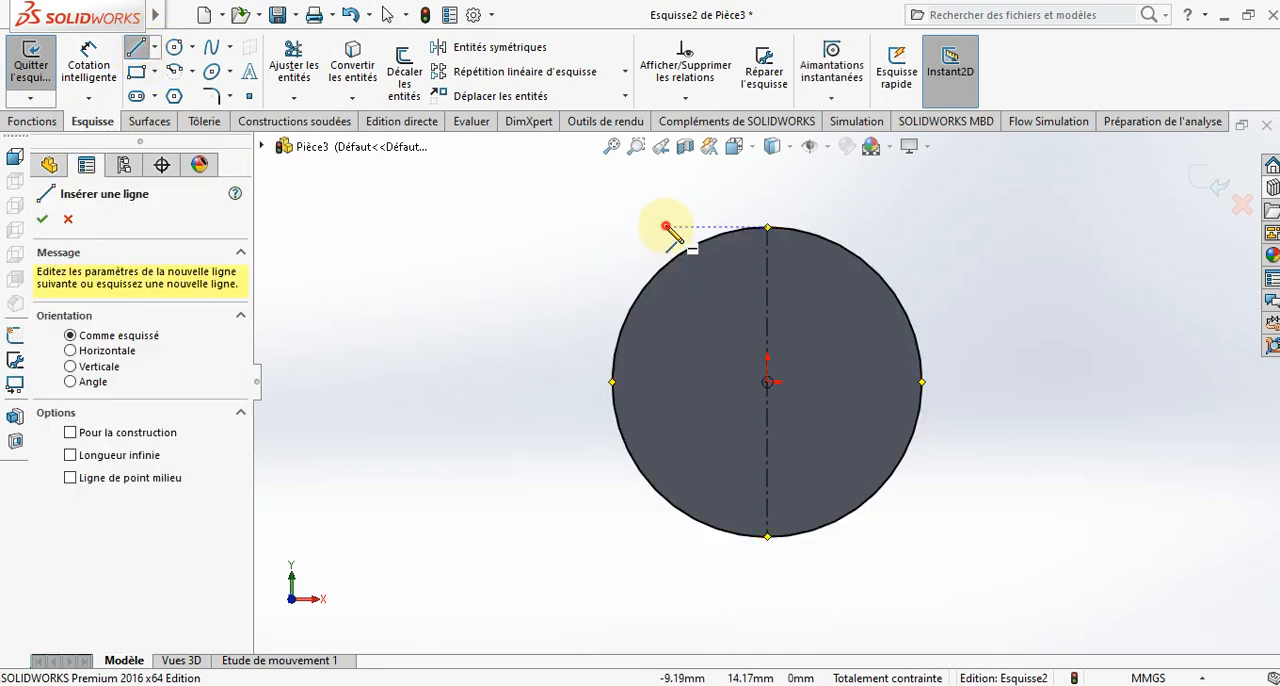
{"action": "mouse_move", "coordinate": [665, 228]}
{"action": "left_mouse_down"}
{"action": "mouse_move", "coordinate": [615, 530]}
{"action": "mouse_move", "coordinate": [665, 553]}
{"action": "mouse_move", "coordinate": [571, 486]}
{"action": "mouse_move", "coordinate": [660, 229]}
{"action": "mouse_move", "coordinate": [668, 383]}
{"action": "mouse_move", "coordinate": [648, 596]}
{"action": "mouse_move", "coordinate": [677, 595]}
{"action": "mouse_move", "coordinate": [665, 591]}
{"action": "left_mouse_up"}
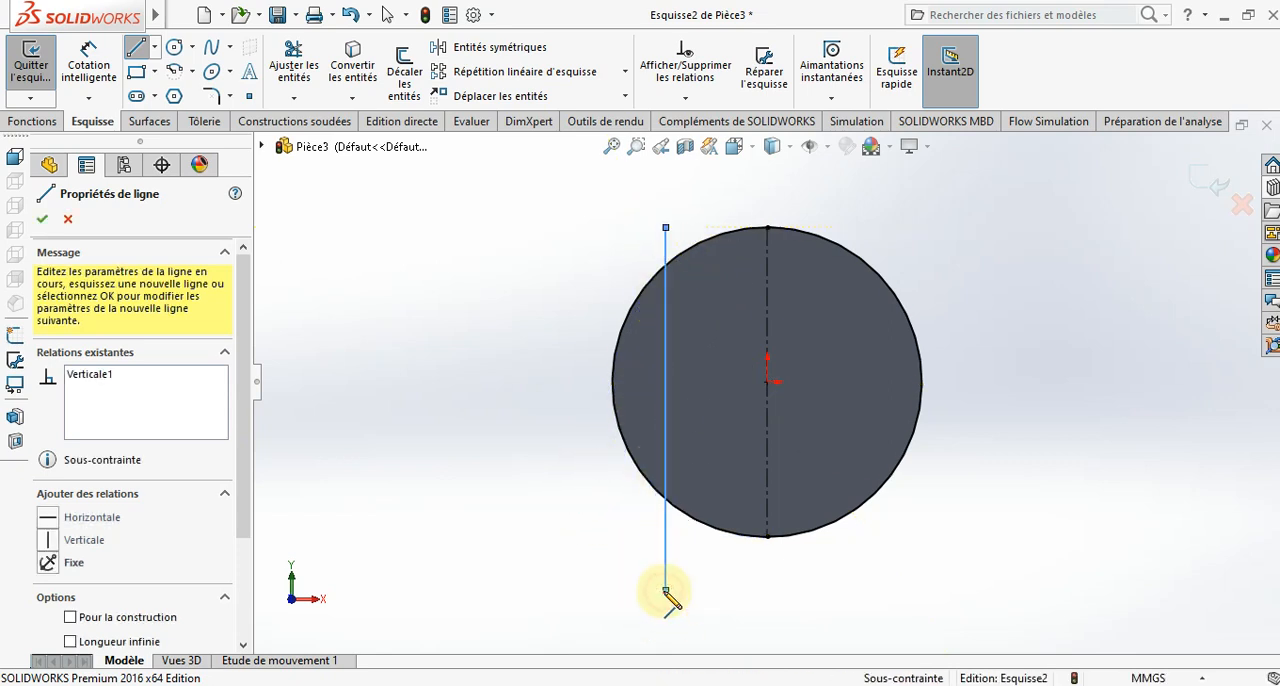
{"action": "key", "text": "Escape"}
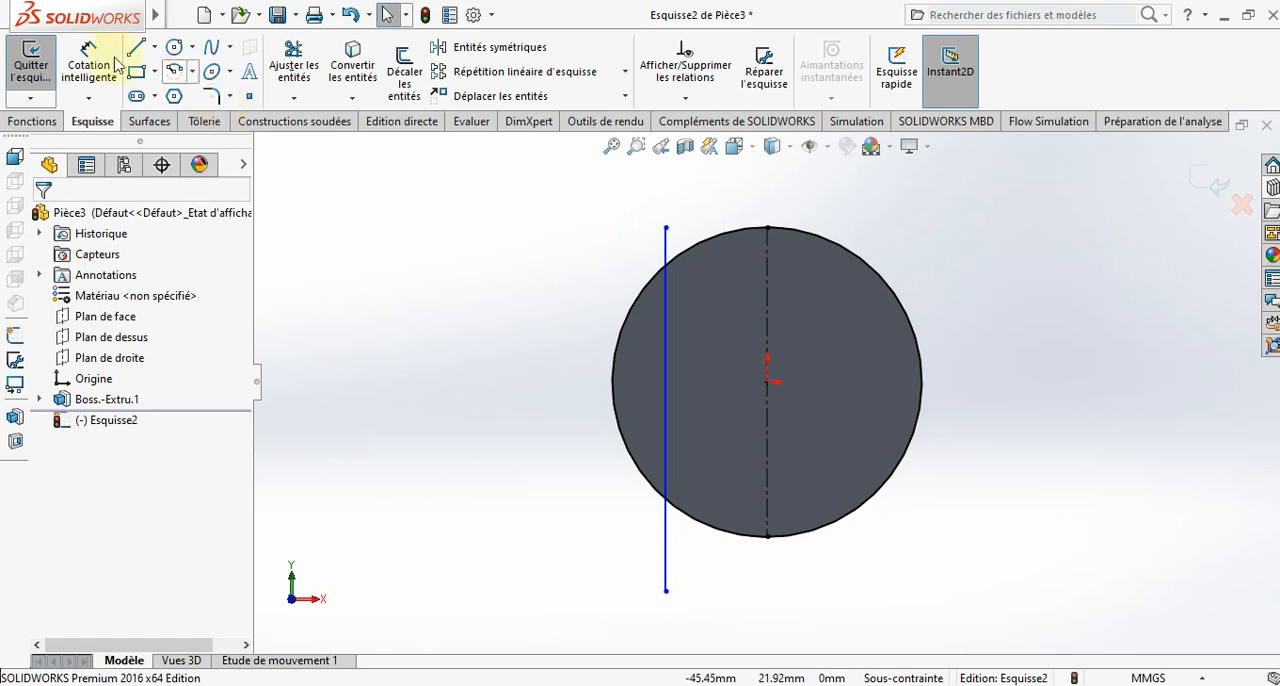
- Dimension the distance between the vertical line and the construction line at 11 mm
{"action": "left_click", "coordinate": [115, 64]}
{"action": "left_click", "coordinate": [667, 356]}
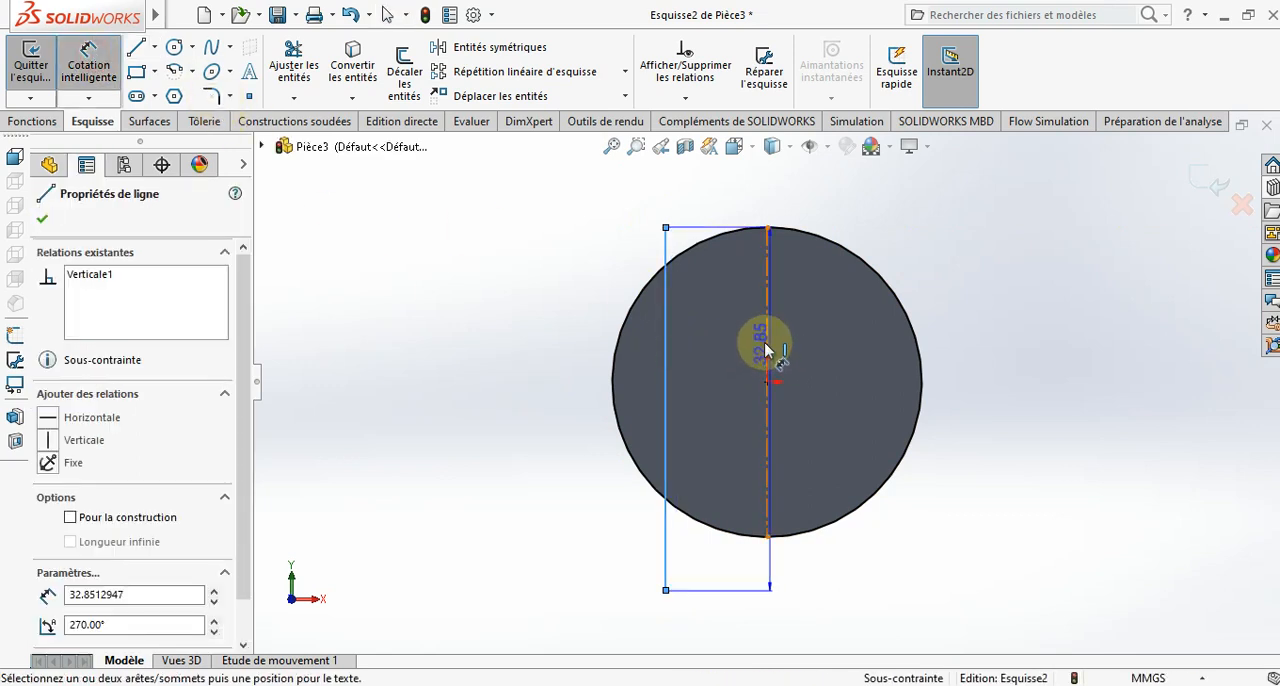
{"action": "left_click", "coordinate": [766, 360]}
{"action": "left_click", "coordinate": [724, 456]}
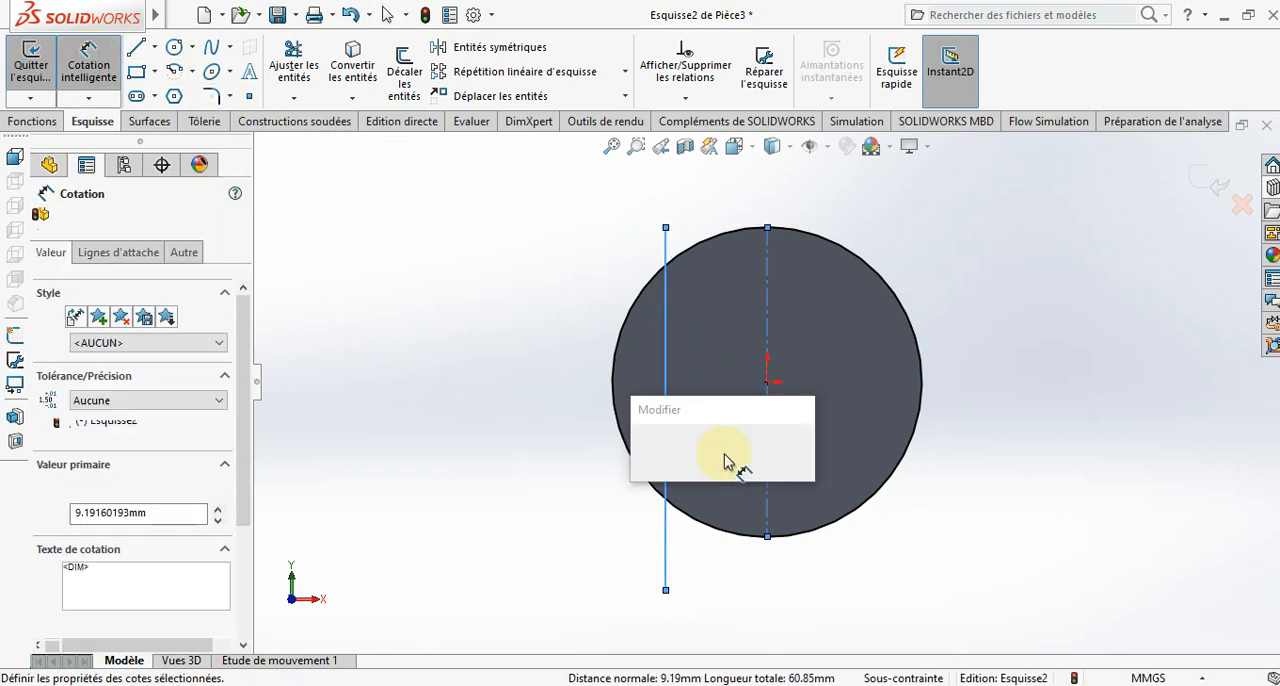
{"action": "type", "text": "11"}
{"action": "key", "text": "Return"}
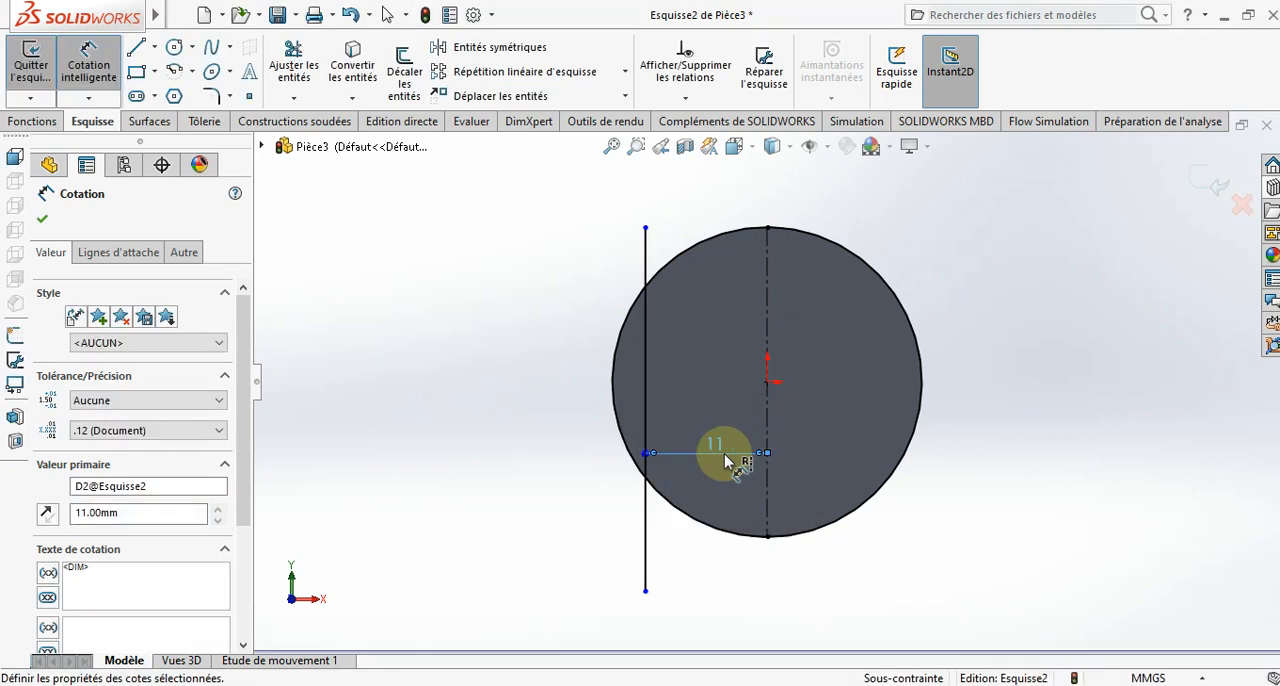
- Trim the vertical line and the end face's converted circular edge down to the closed segment outside the 11 mm line
{"action": "left_click", "coordinate": [290, 64]}
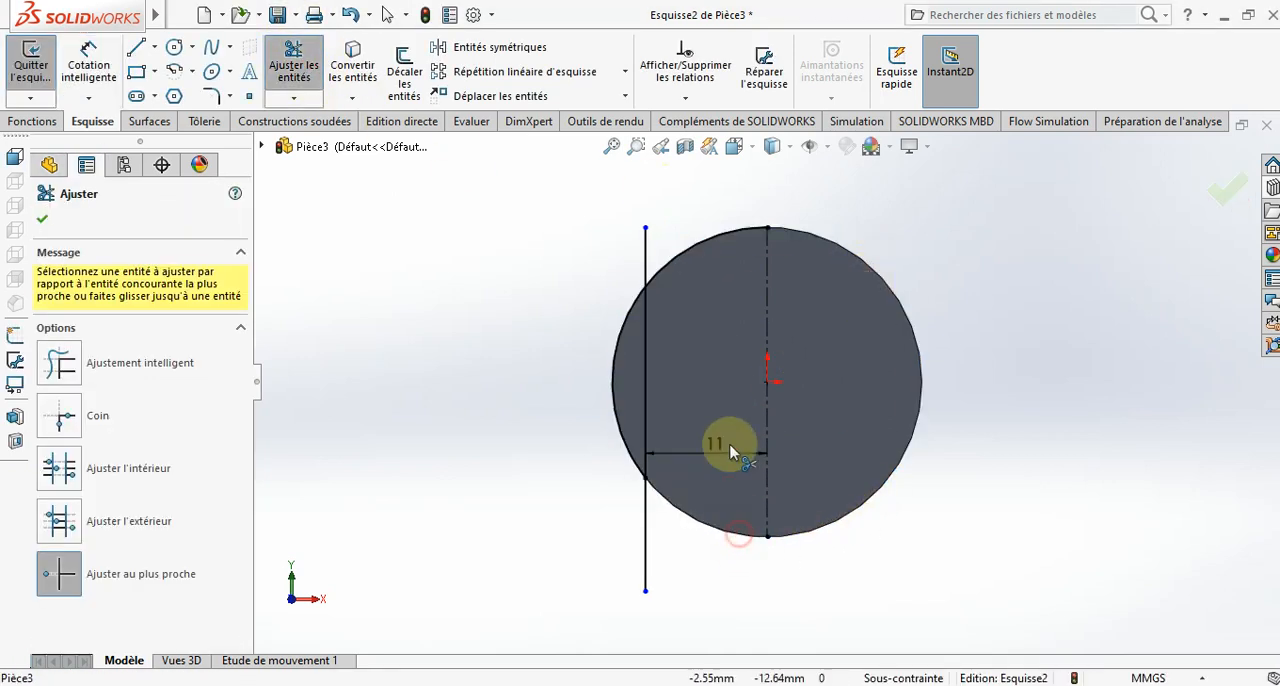
{"action": "left_click", "coordinate": [645, 535]}
{"action": "left_click", "coordinate": [647, 245]}
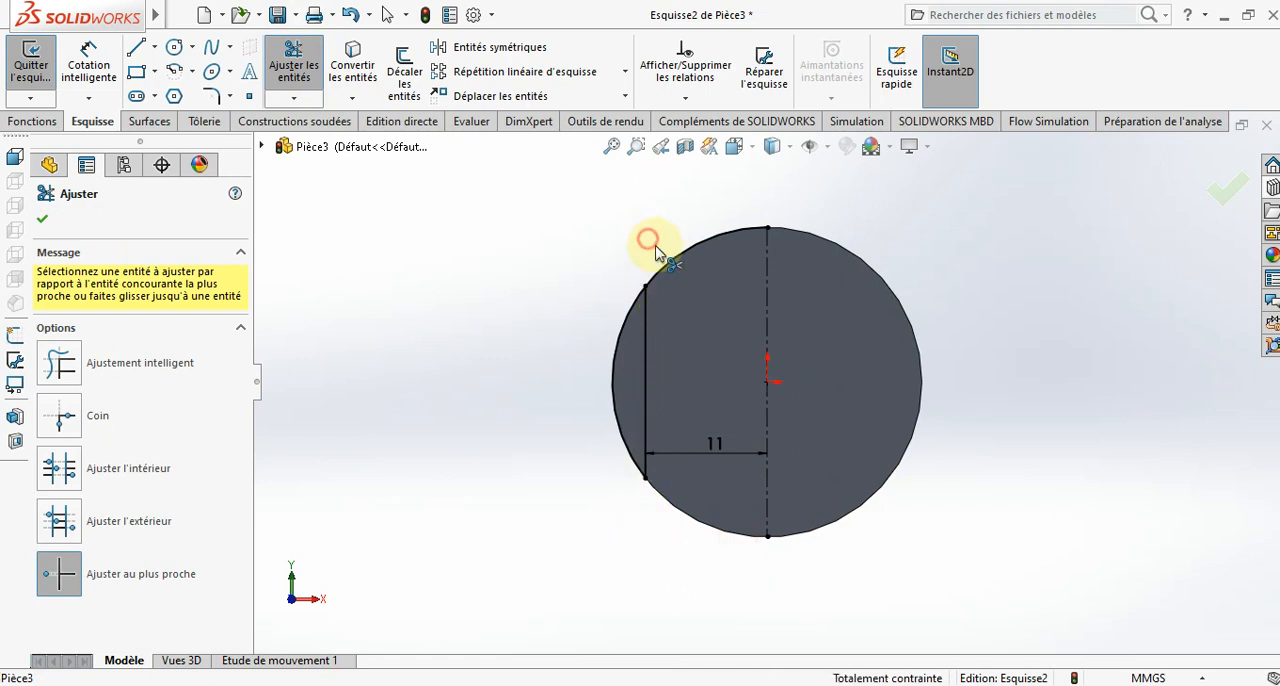
{"action": "key", "text": "Escape"}
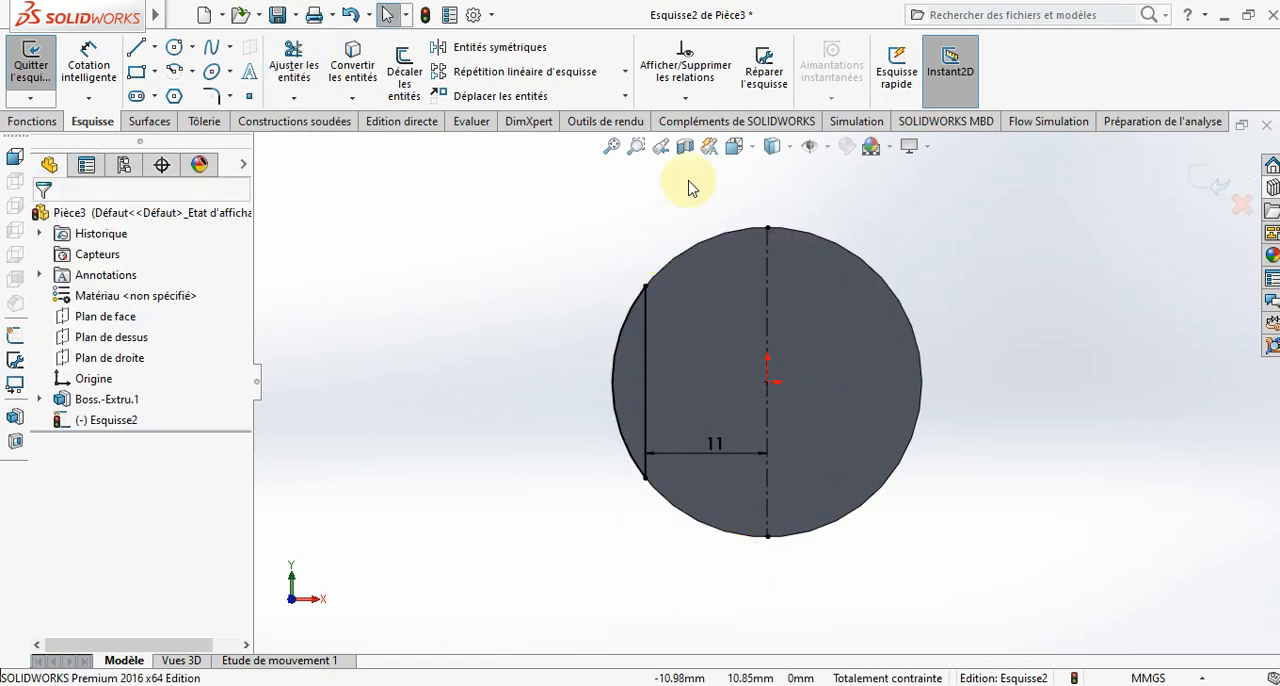
- Mirror the segment's line and arc about the vertical construction line, keeping the originals
{"action": "left_click_drag", "start_coordinate": [686, 186], "coordinate": [527, 595]}
{"action": "key", "text": "Escape"}
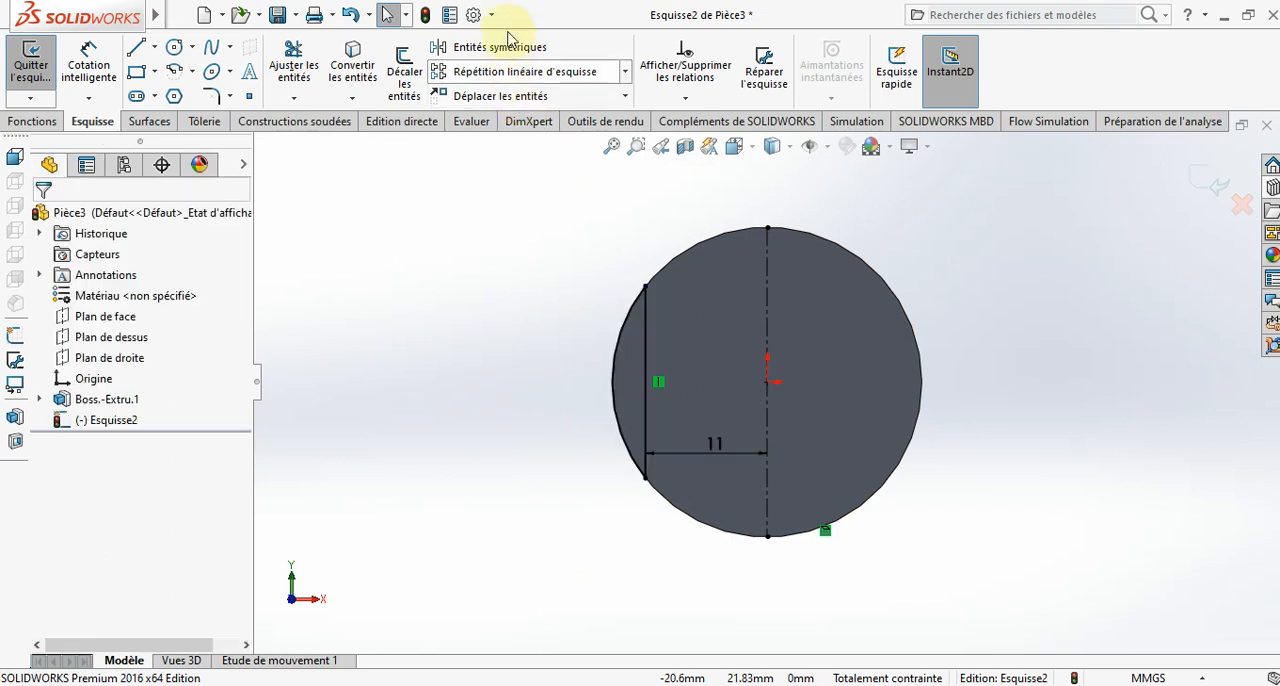
{"action": "left_click", "coordinate": [512, 55]}
{"action": "left_click", "coordinate": [174, 464]}
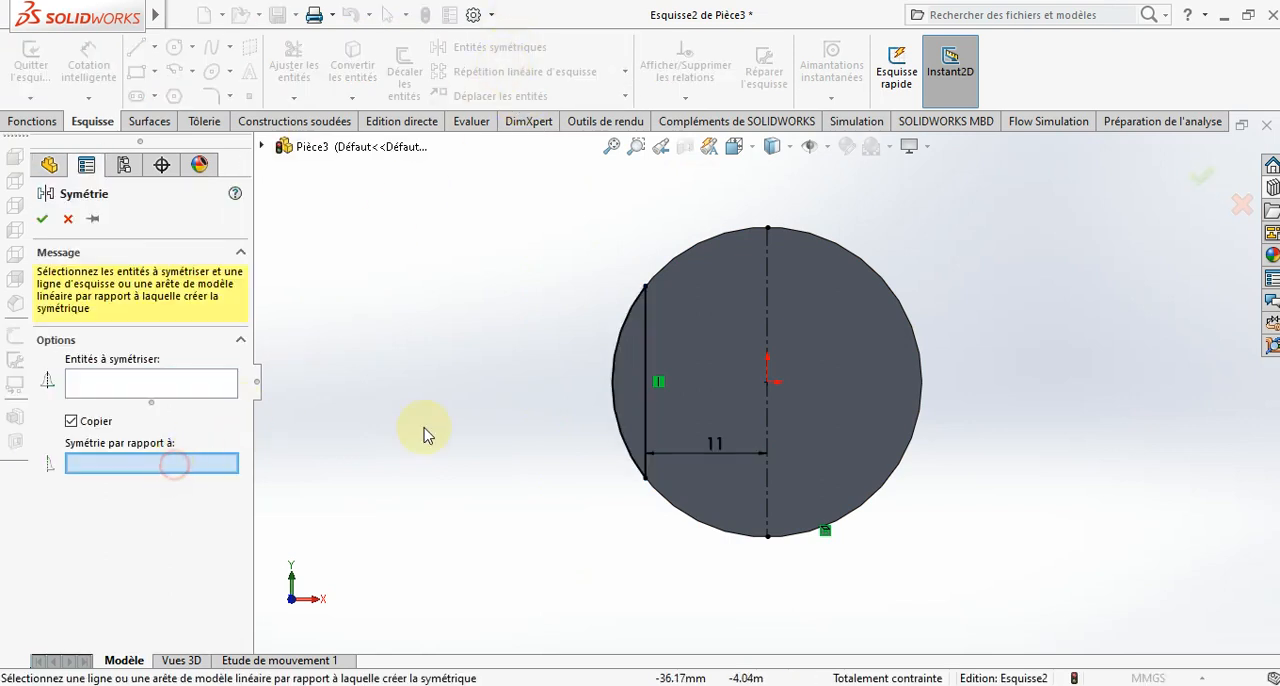
{"action": "left_click", "coordinate": [768, 340]}
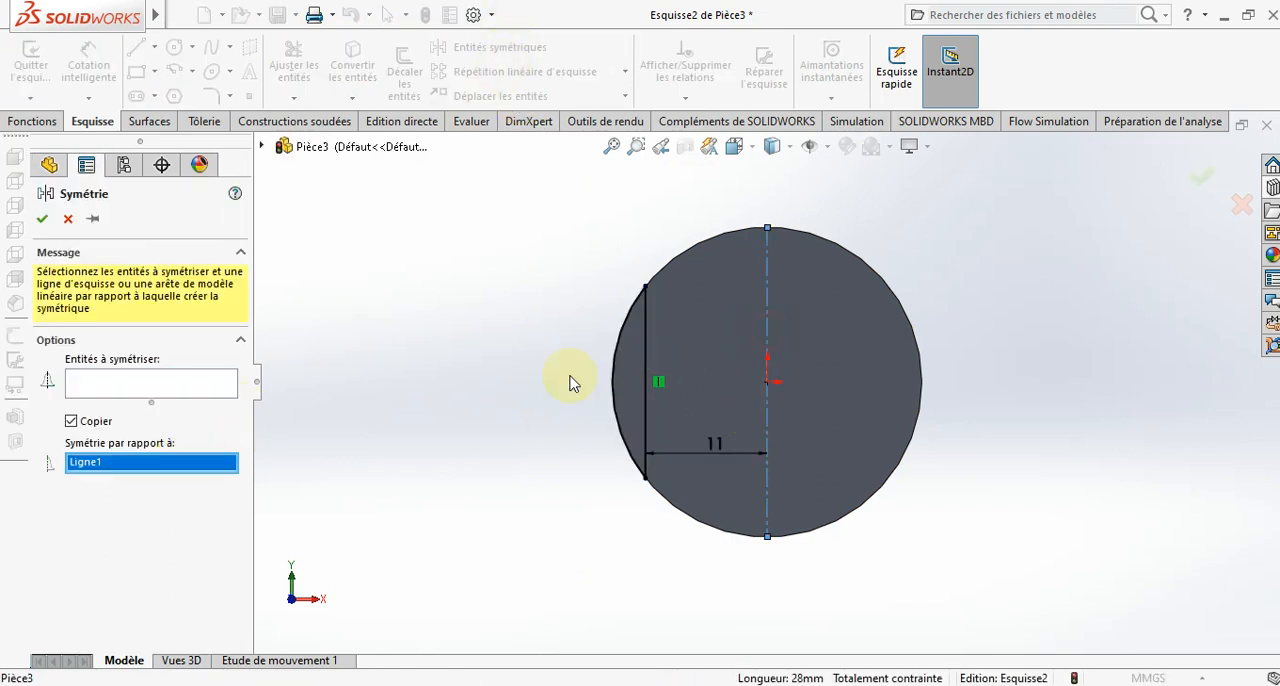
{"action": "left_click", "coordinate": [98, 386]}
{"action": "left_click_drag", "start_coordinate": [678, 225], "coordinate": [438, 652]}
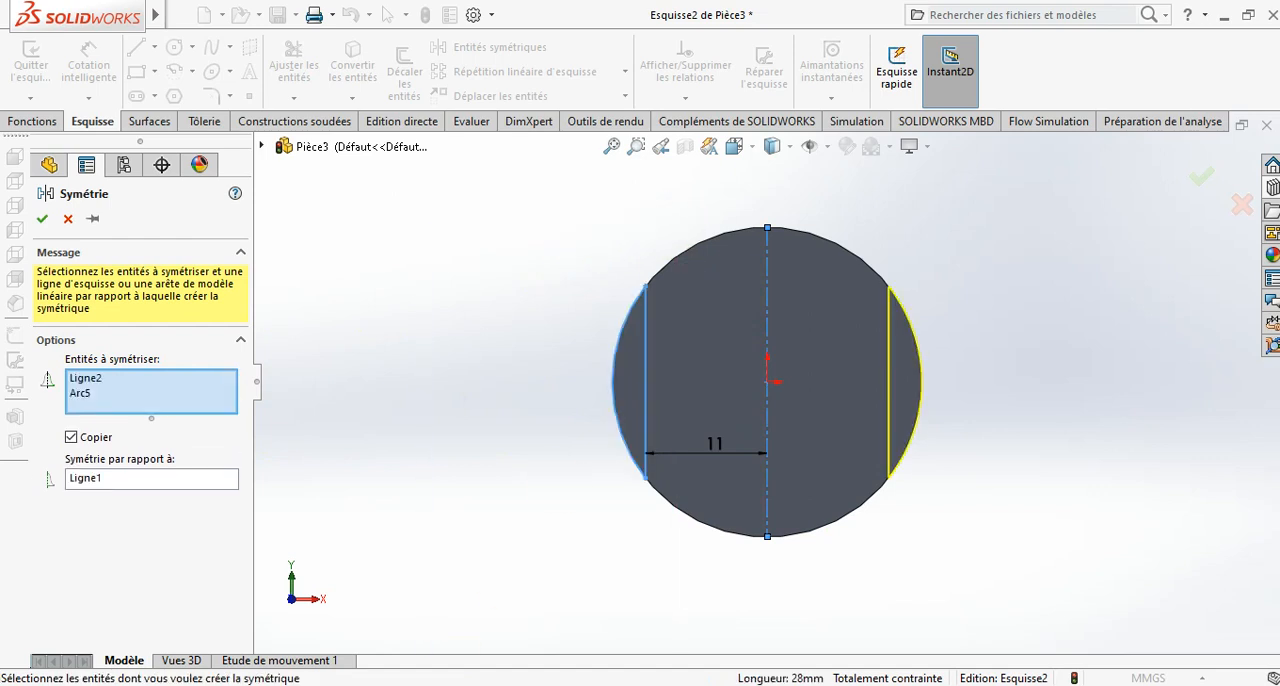
{"action": "left_click", "coordinate": [43, 219]}
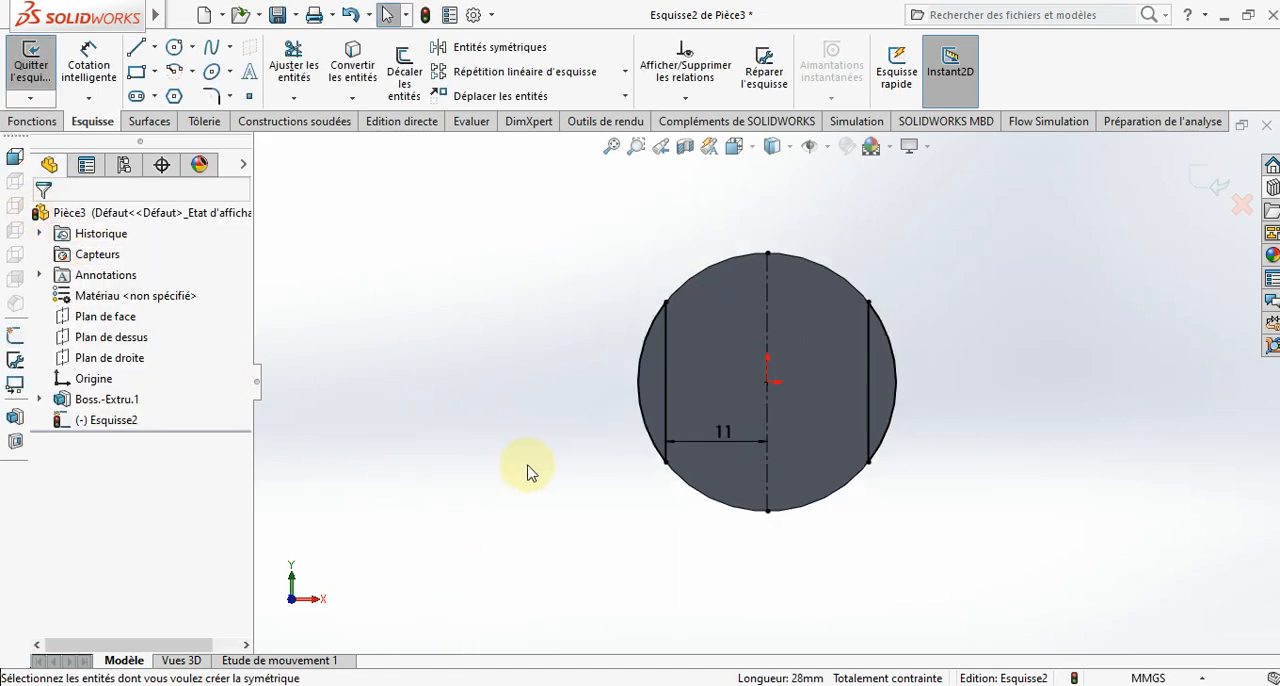
- Extrude-cut both side segments to a blind depth of 30 mm to form two flats on the rod's end
{"action": "middle_click_drag", "start_coordinate": [526, 471], "coordinate": [507, 522]}
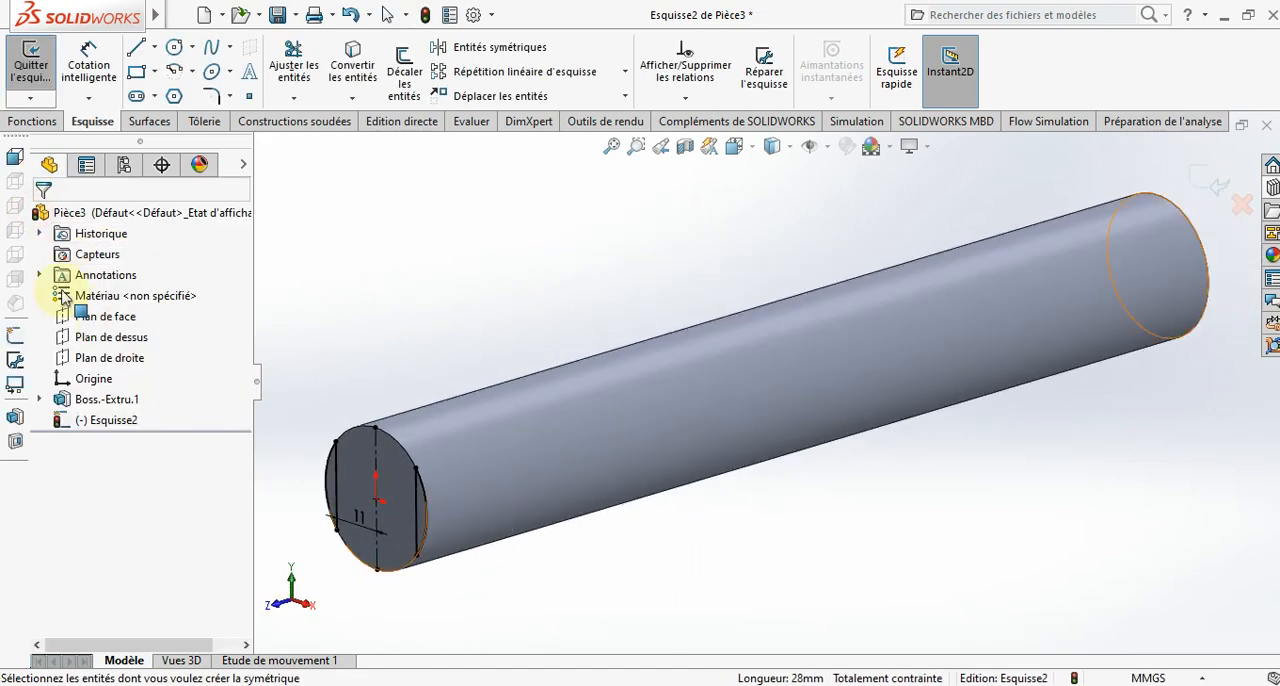
{"action": "left_click", "coordinate": [45, 114]}
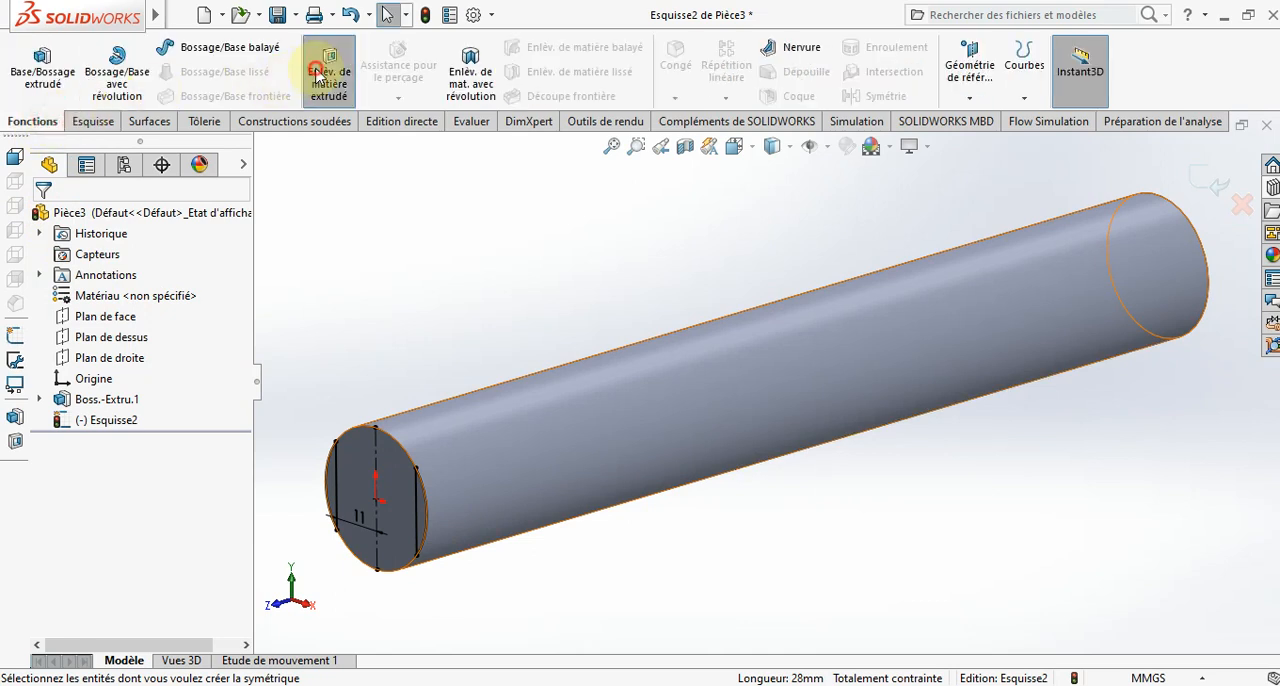
{"action": "left_click", "coordinate": [329, 70]}
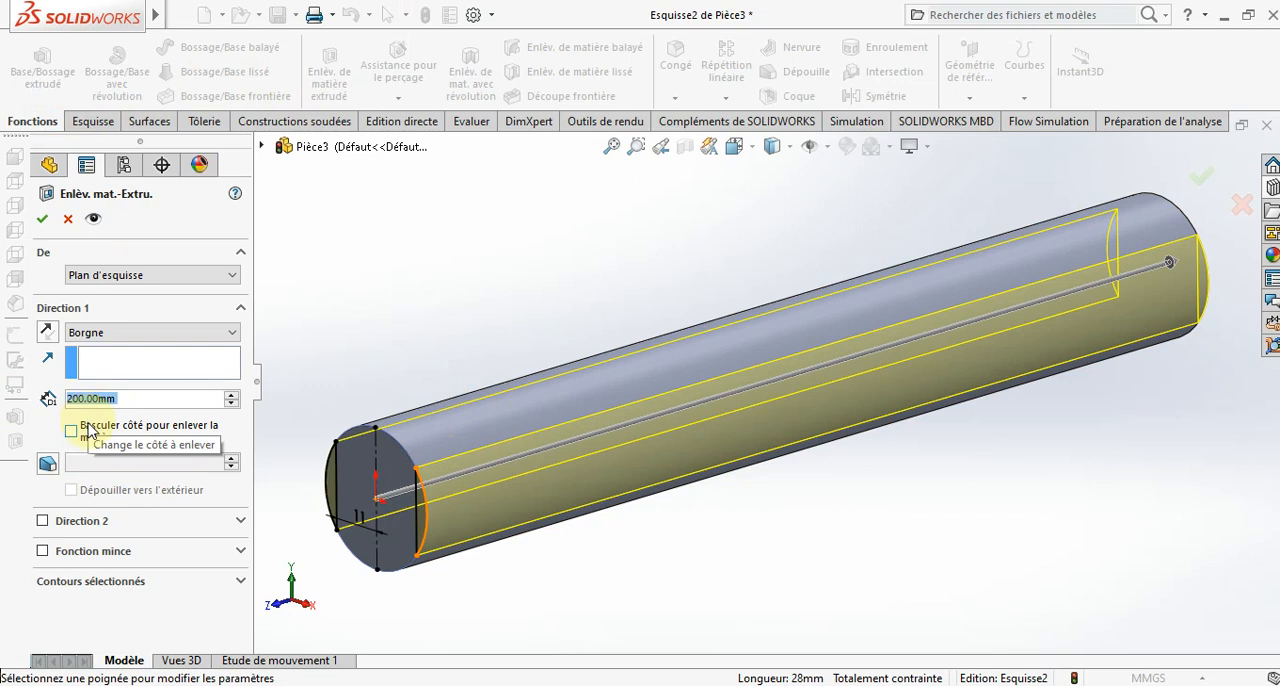
{"action": "type", "text": "30"}
{"action": "key", "text": "Return"}
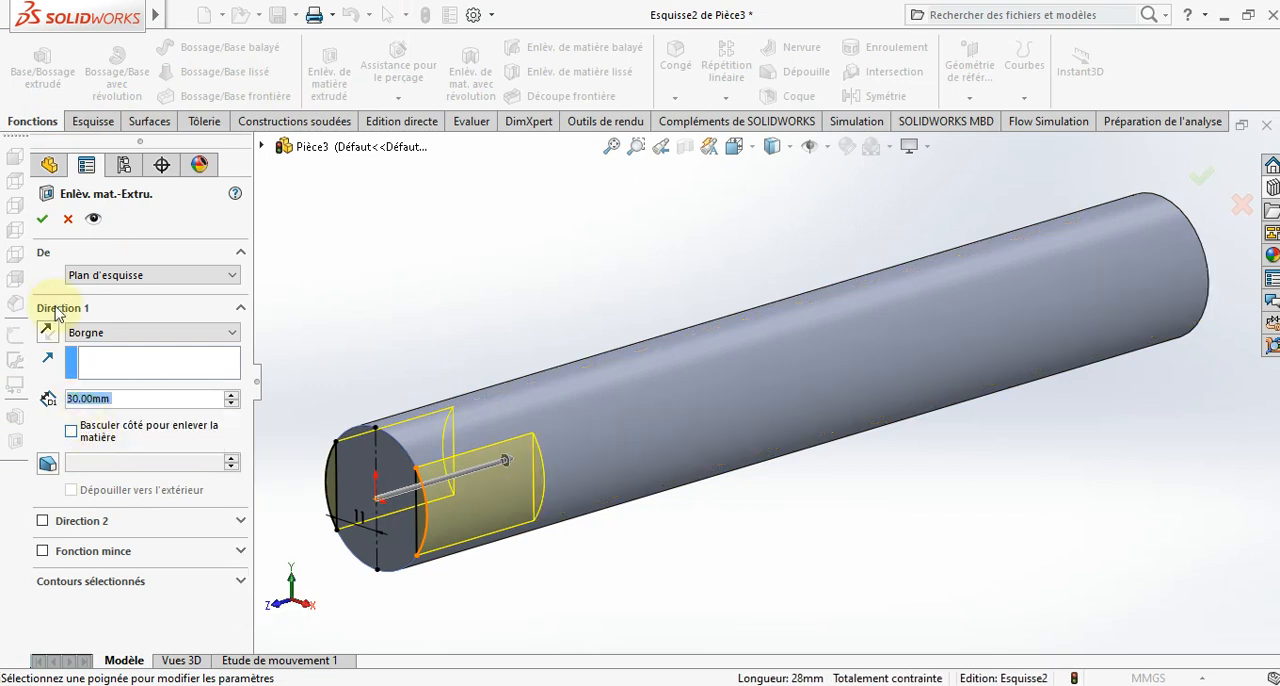
{"action": "left_click", "coordinate": [47, 220]}
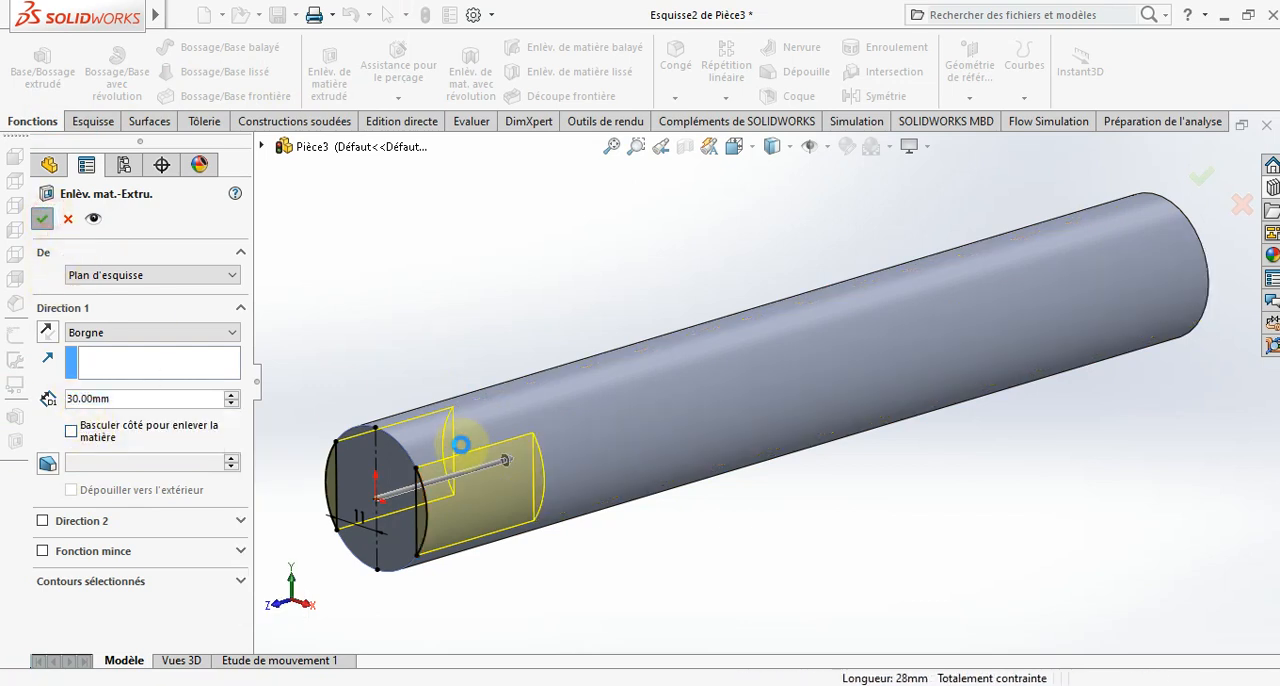
{"action": "left_click", "coordinate": [535, 612]}
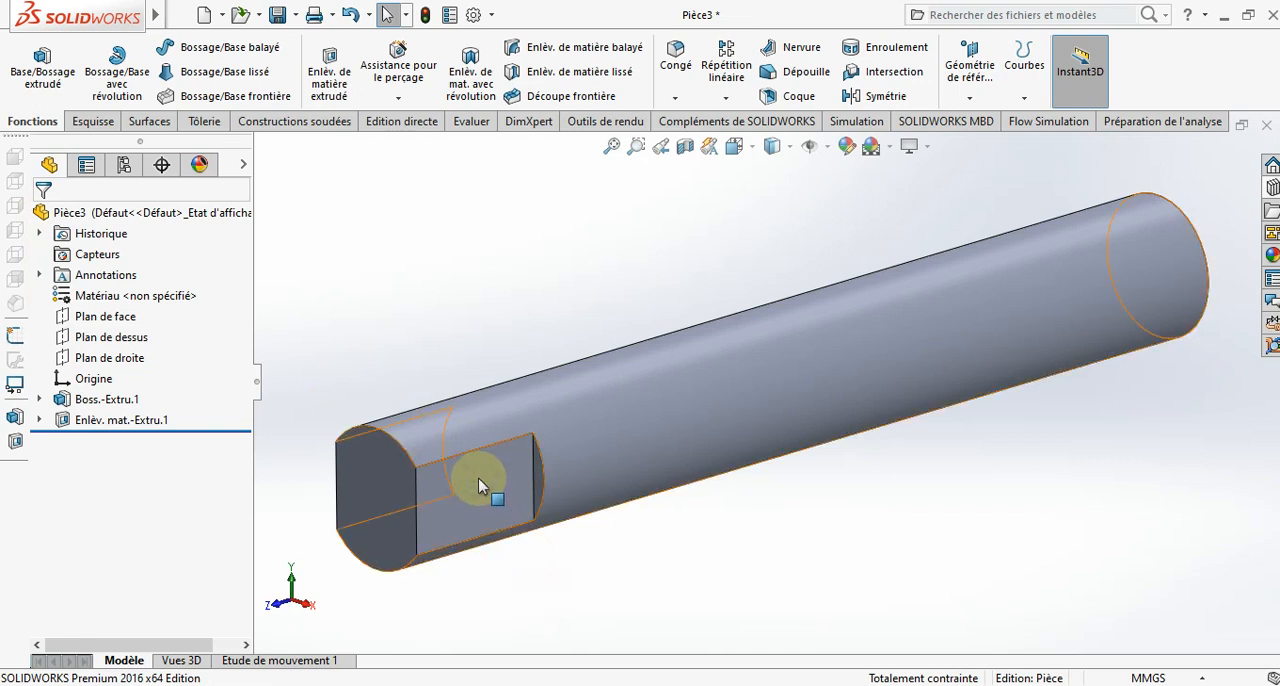
- On a new sketch on the right plane (Plan de droite), draw a circle about 8 mm in diameter within the flat, centred on the rod's axis
{"action": "right_click", "coordinate": [488, 490]}
{"action": "left_click", "coordinate": [393, 285]}
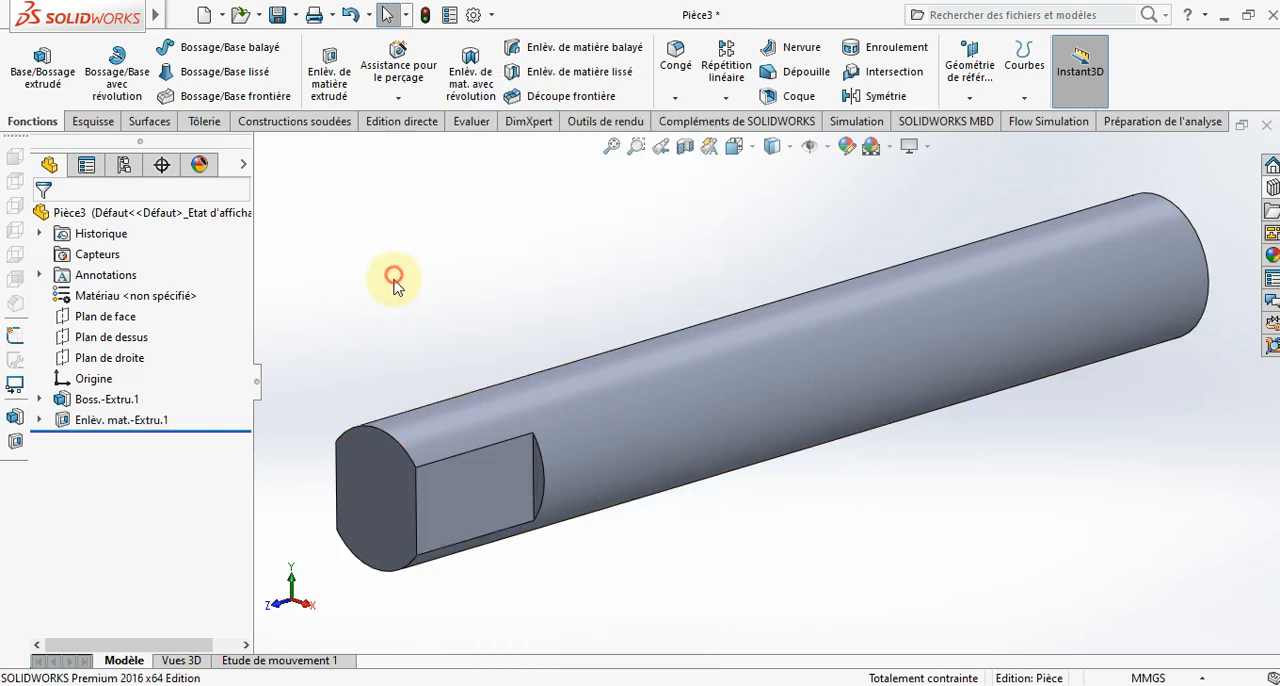
{"action": "left_click", "coordinate": [123, 363]}
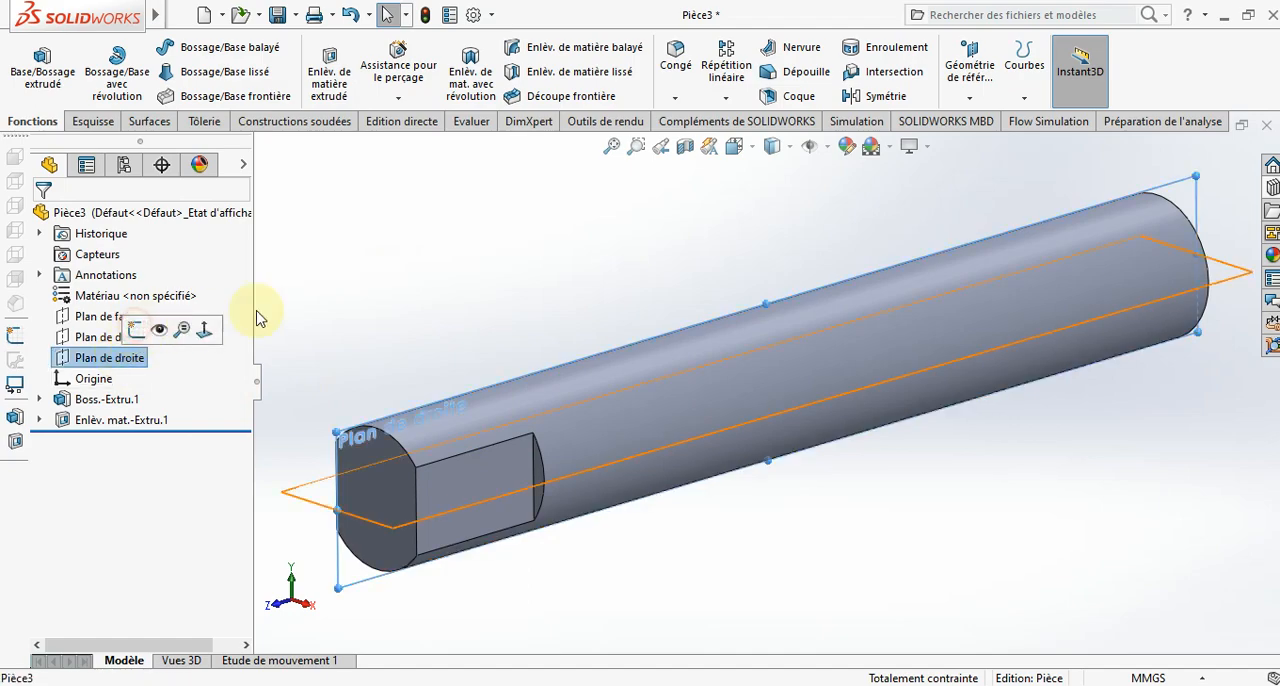
{"action": "left_click", "coordinate": [754, 152]}
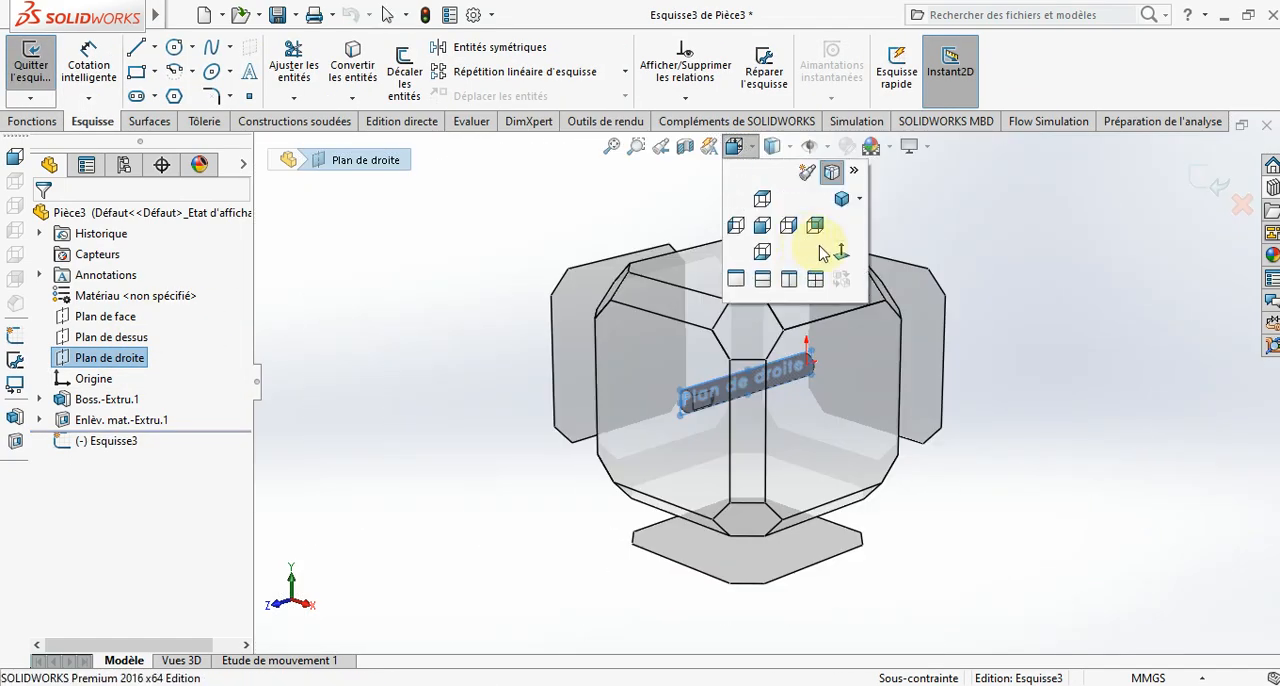
{"action": "left_click", "coordinate": [830, 254]}
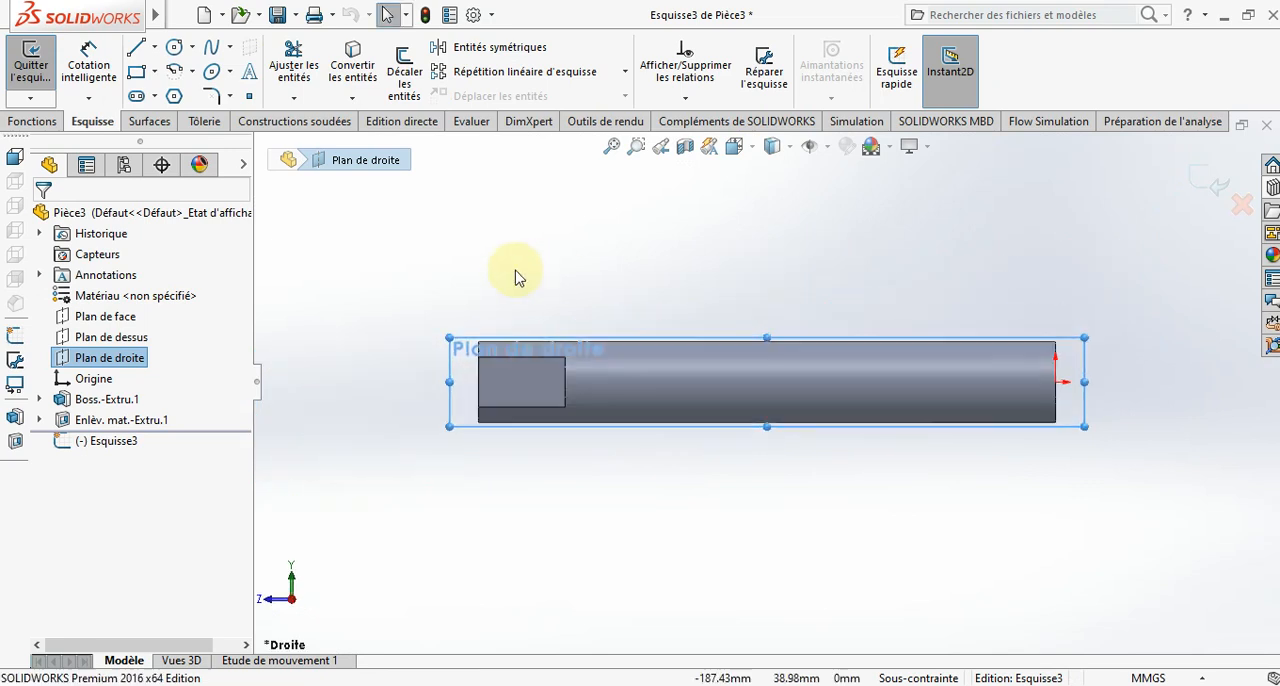
{"action": "left_click", "coordinate": [516, 278]}
{"action": "scroll", "coordinate": [555, 276], "scroll_direction": "down", "scroll_amount": 3}
{"action": "left_click", "coordinate": [177, 56]}
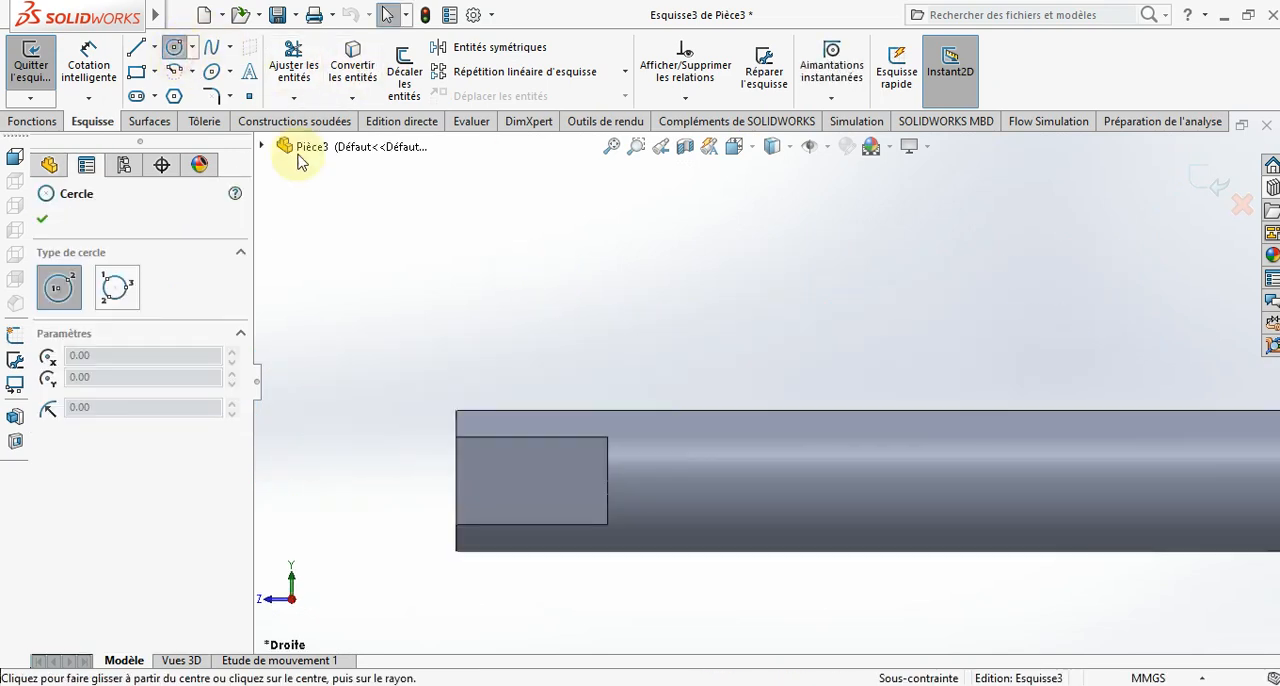
{"action": "scroll", "coordinate": [560, 438], "scroll_direction": "down", "scroll_amount": 2}
{"action": "scroll", "coordinate": [690, 450], "scroll_direction": "up", "scroll_amount": 3}
{"action": "scroll", "coordinate": [794, 563], "scroll_direction": "down", "scroll_amount": 4}
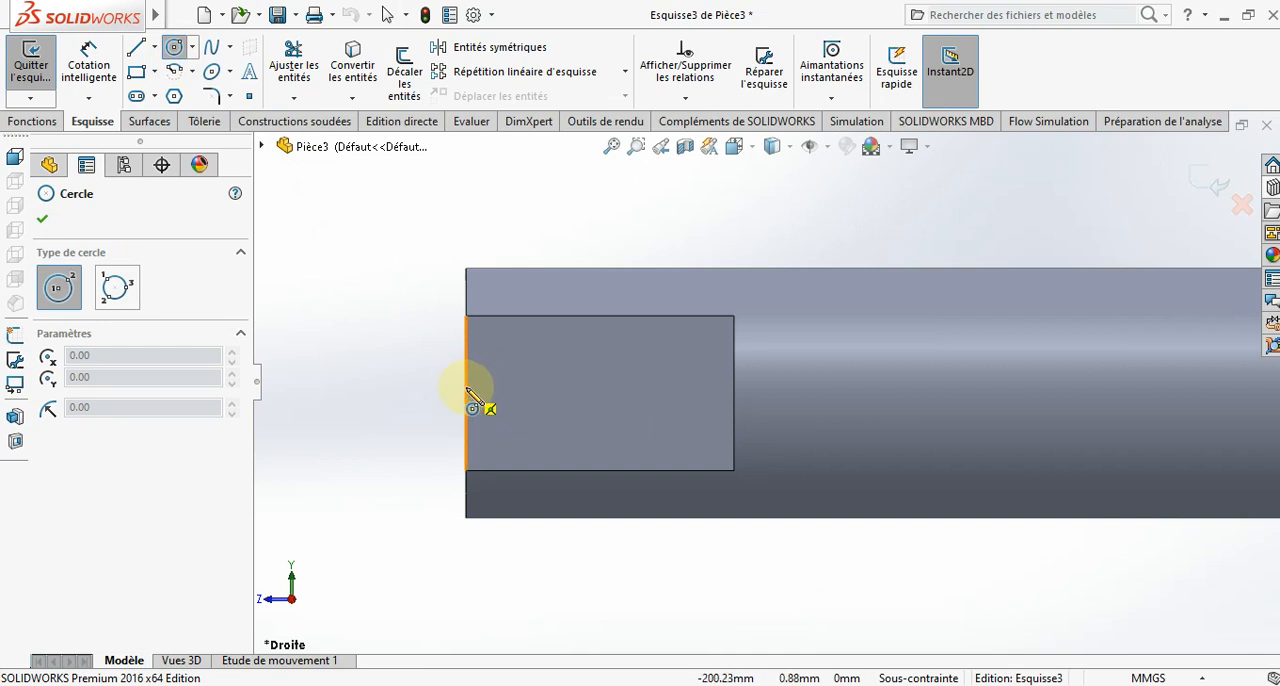
{"action": "left_click", "coordinate": [548, 394]}
{"action": "left_click", "coordinate": [554, 432]}
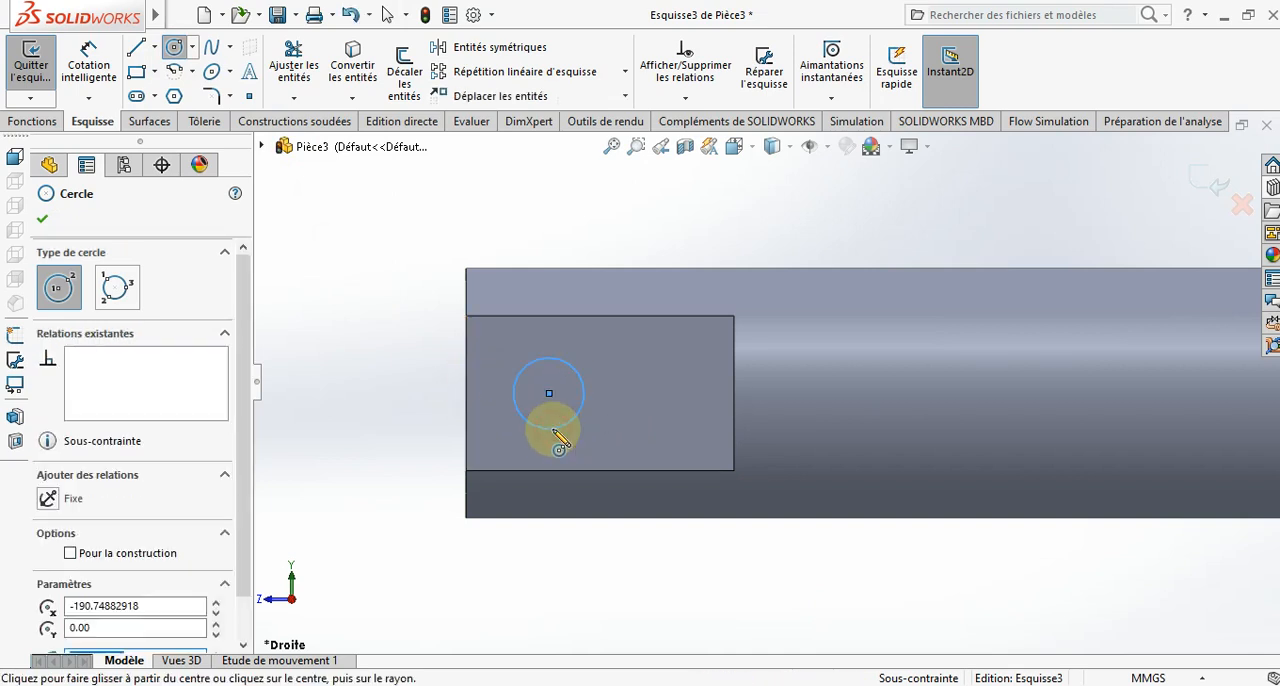
{"action": "key", "text": "Escape"}
- Dimension the circle's diameter at 12 mm
{"action": "left_click", "coordinate": [88, 62]}
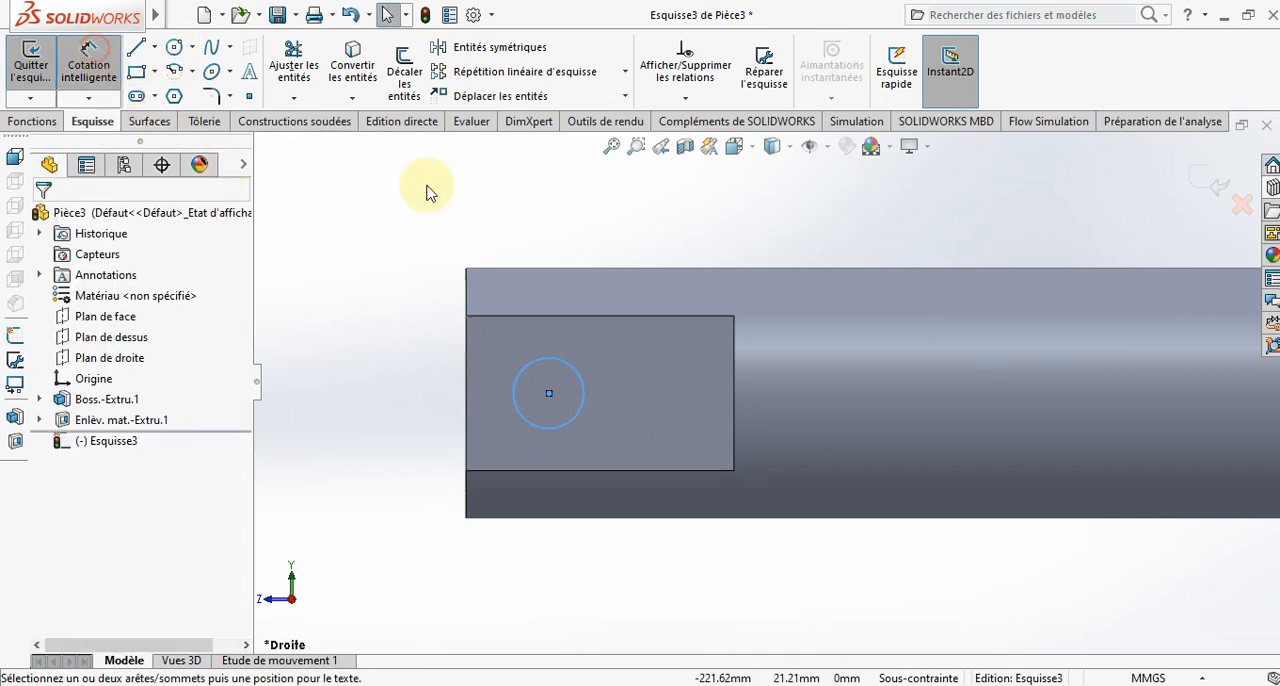
{"action": "left_click", "coordinate": [574, 368]}
{"action": "left_click", "coordinate": [673, 208]}
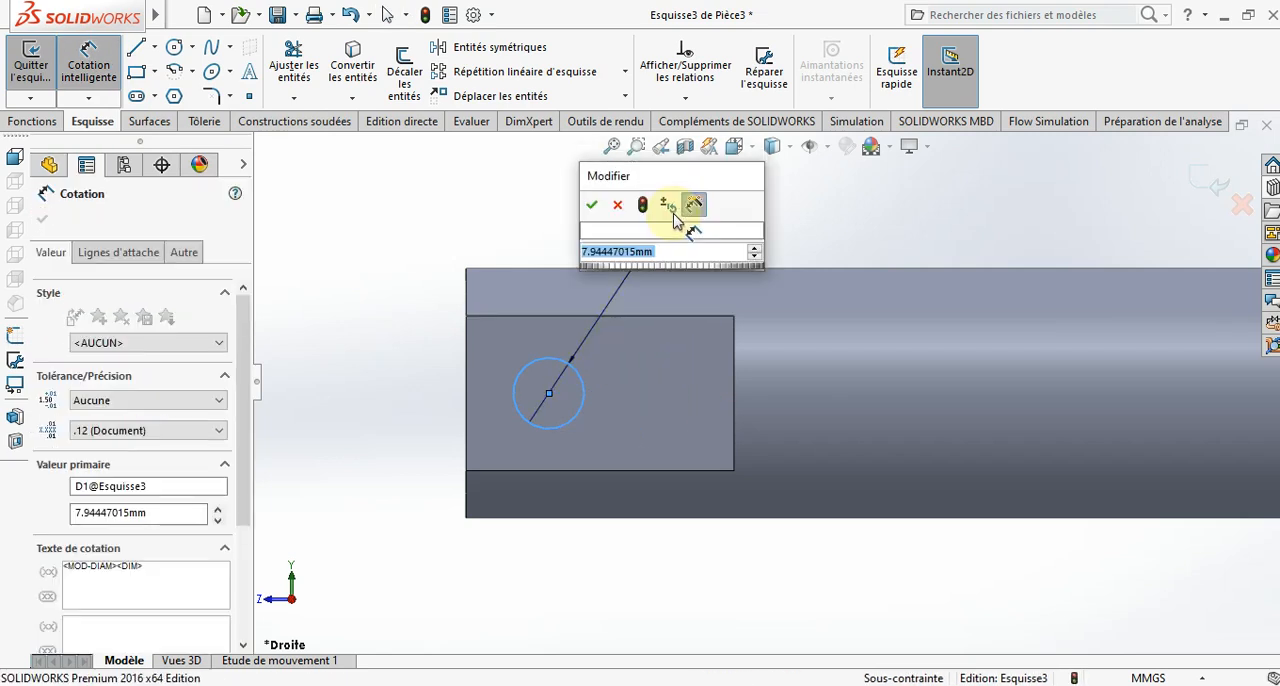
{"action": "type", "text": "12"}
{"action": "key", "text": "Return"}
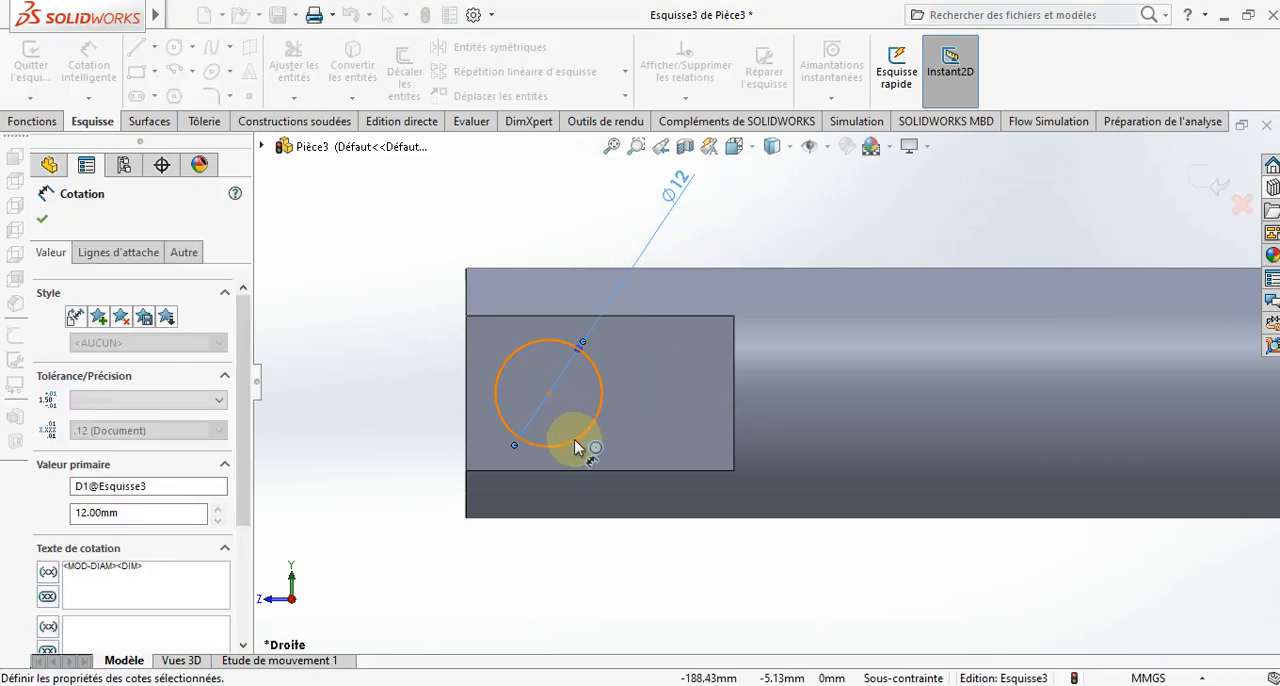
- Dimension the circle's centre at 14 mm from the rod's flattened end
{"action": "left_click", "coordinate": [501, 428]}
{"action": "left_click", "coordinate": [467, 400]}
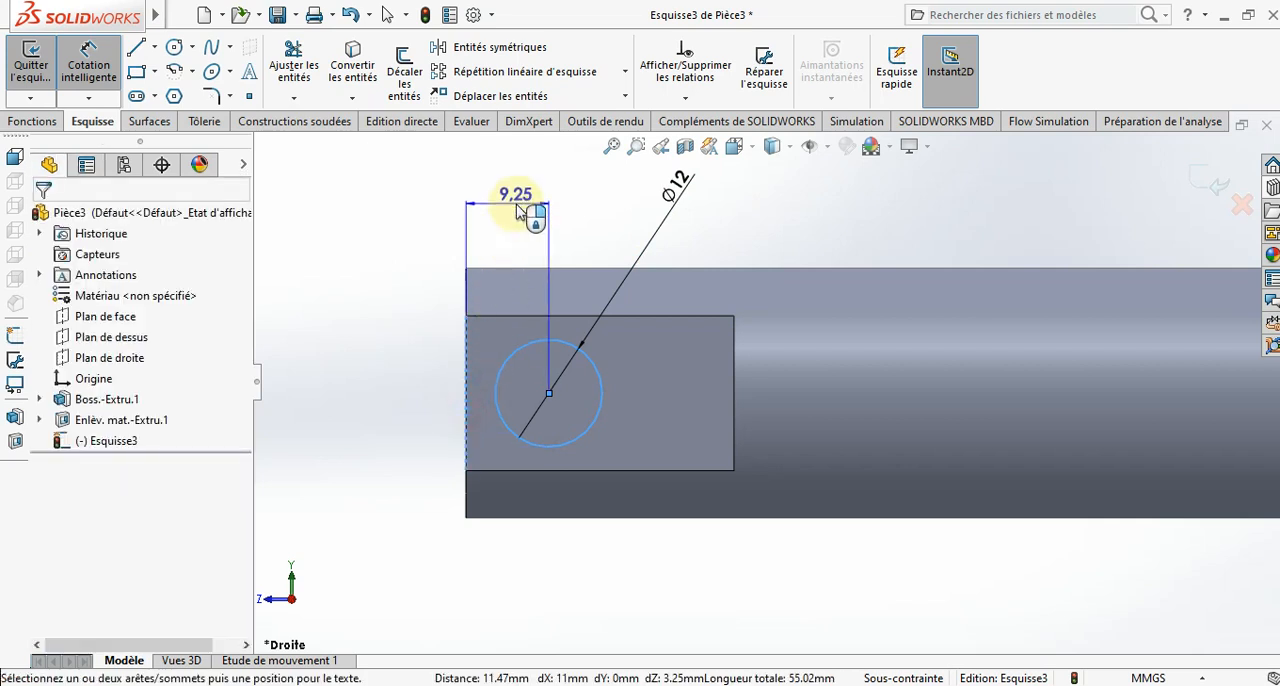
{"action": "left_click", "coordinate": [517, 207]}
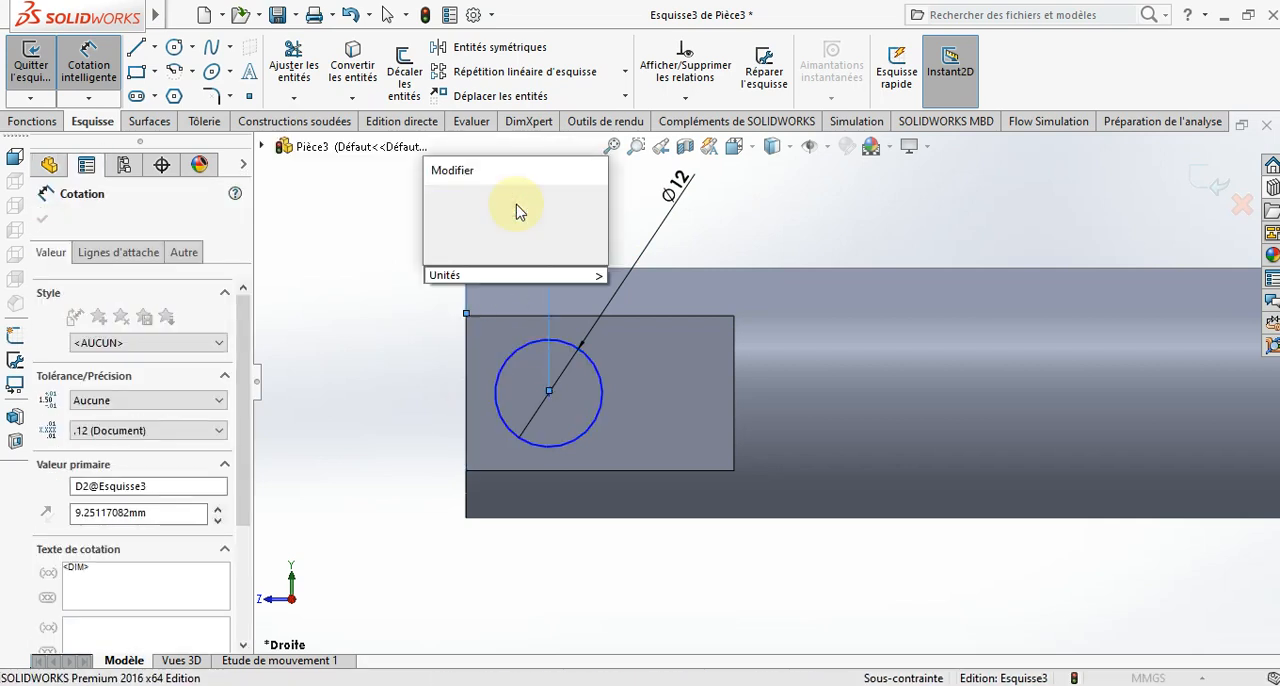
{"action": "key", "text": "Return"}
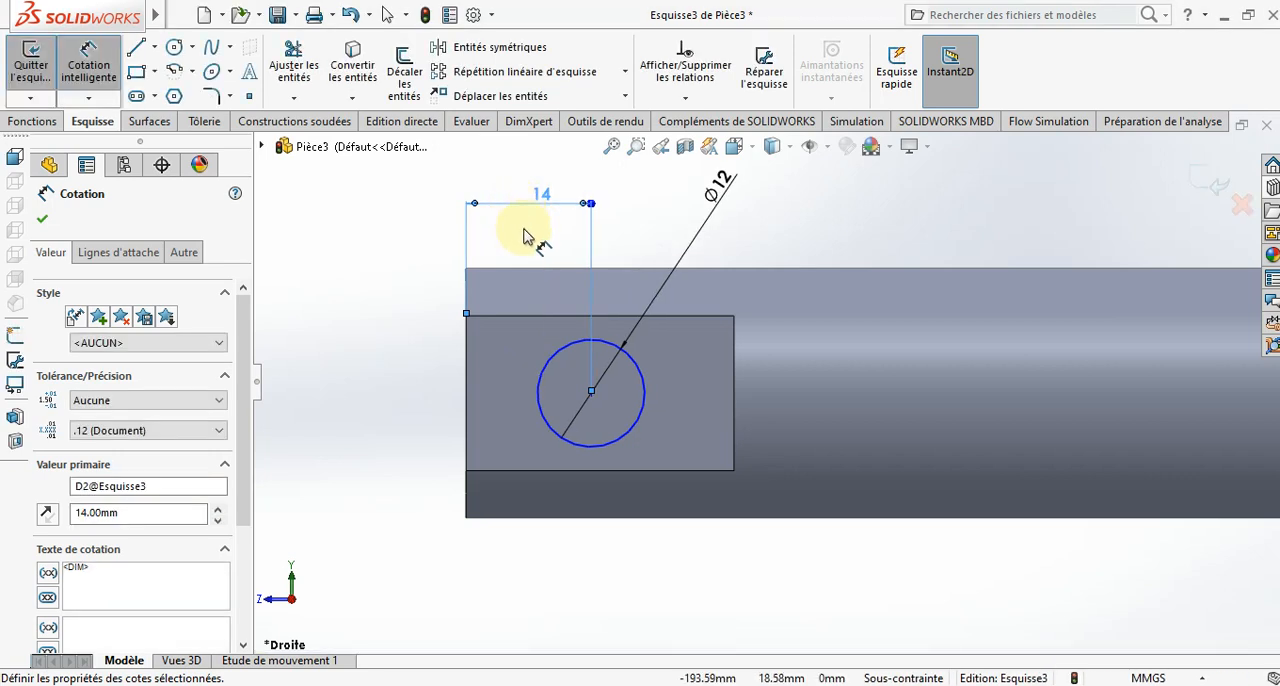
- Extrude-cut the 12 mm circle 30 mm deep with the mid-plane (Plan milieu) condition to pierce the rod's flattened end
{"action": "middle_click_drag", "start_coordinate": [534, 323], "coordinate": [527, 420]}
{"action": "left_click", "coordinate": [42, 218]}
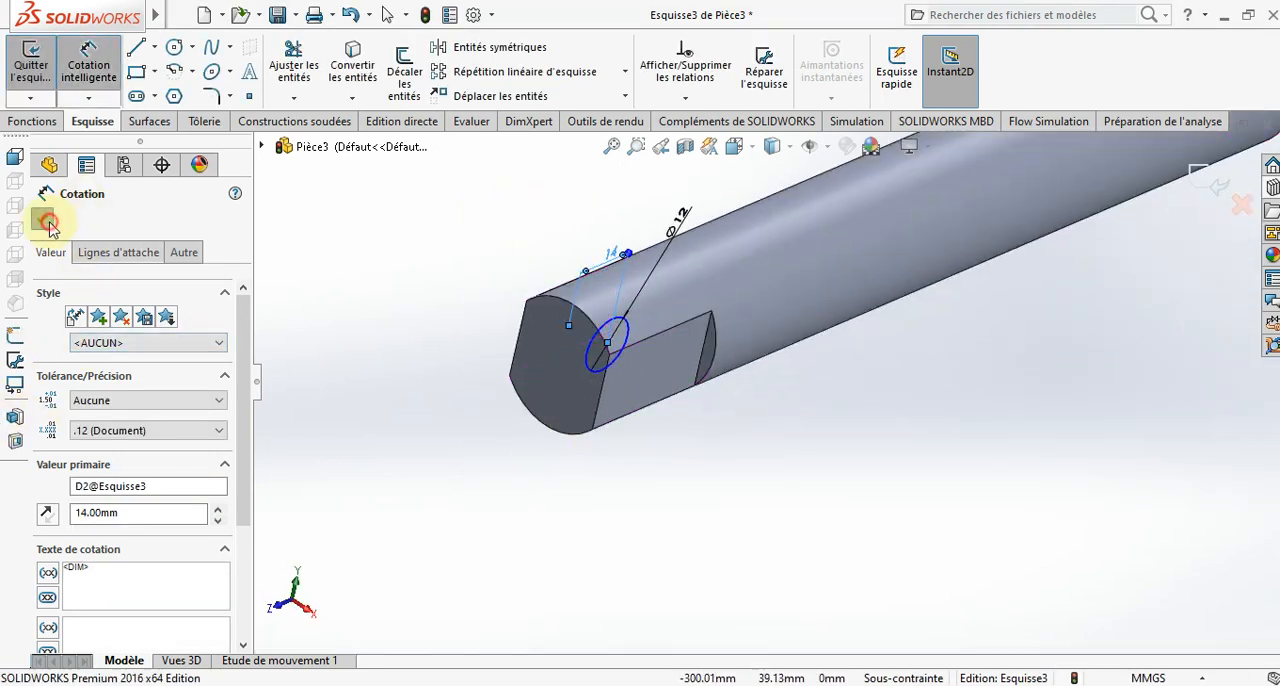
{"action": "left_click", "coordinate": [36, 120]}
{"action": "left_click", "coordinate": [329, 70]}
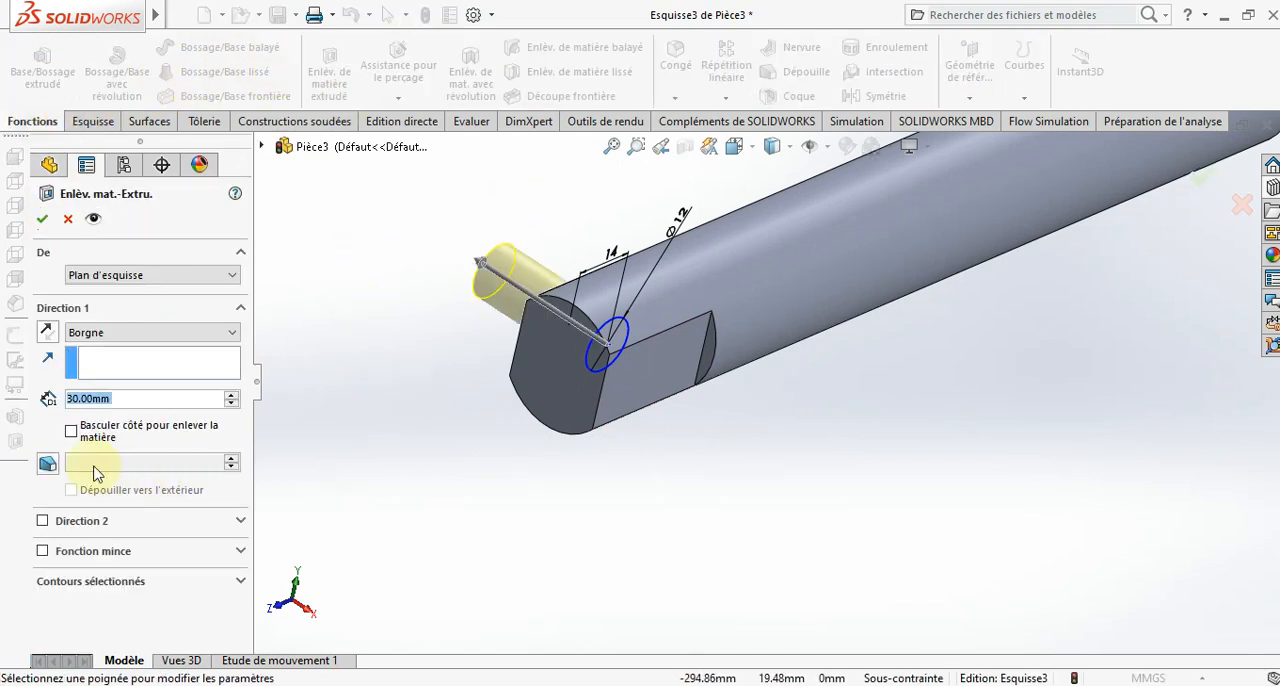
{"action": "left_click", "coordinate": [118, 332]}
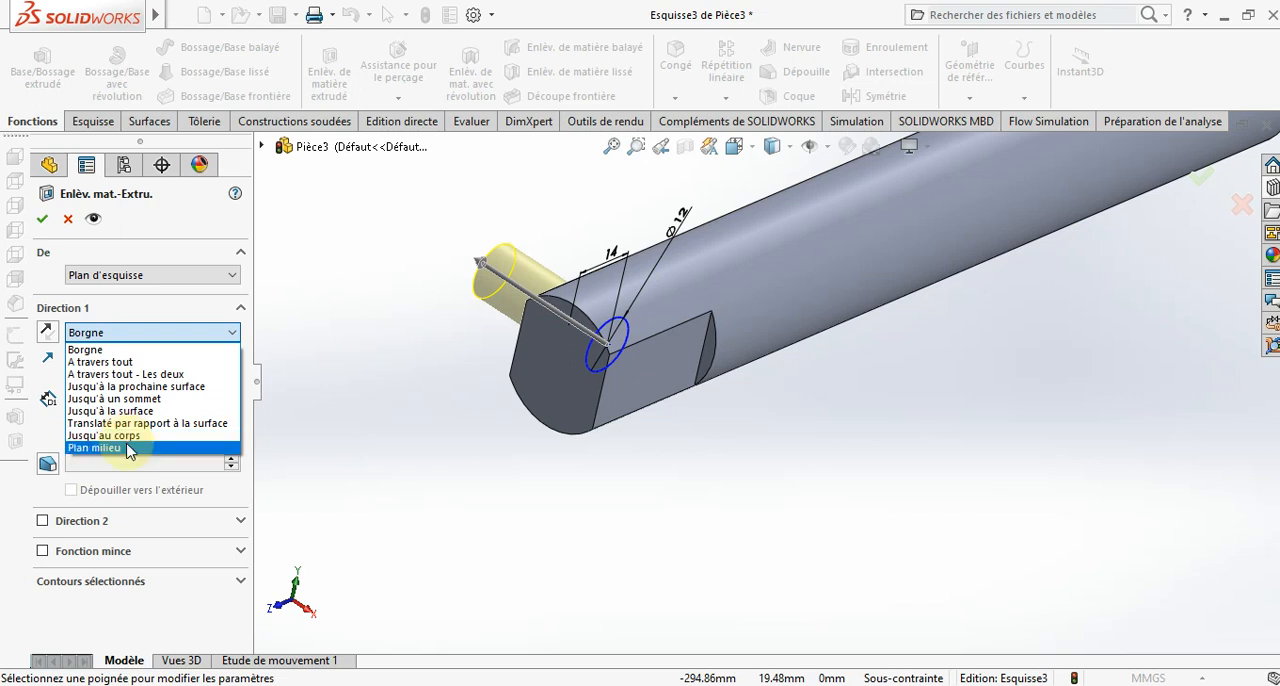
{"action": "left_click", "coordinate": [130, 443]}
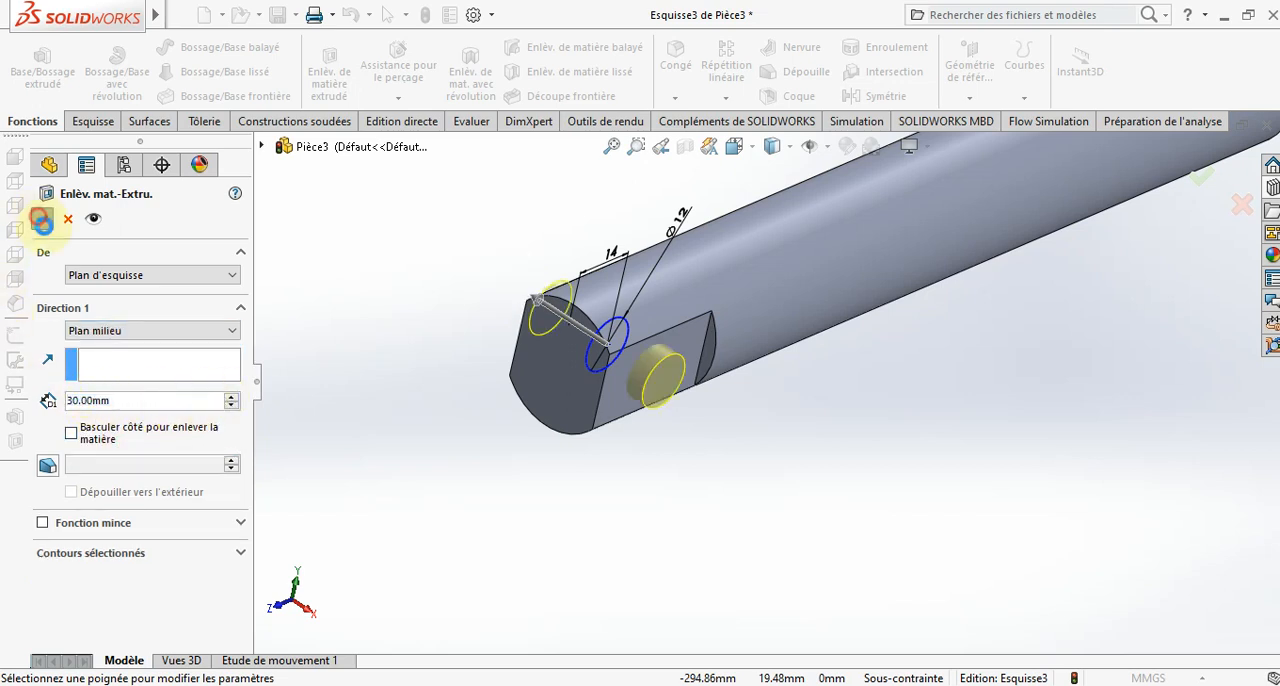
{"action": "key", "text": "Return"}
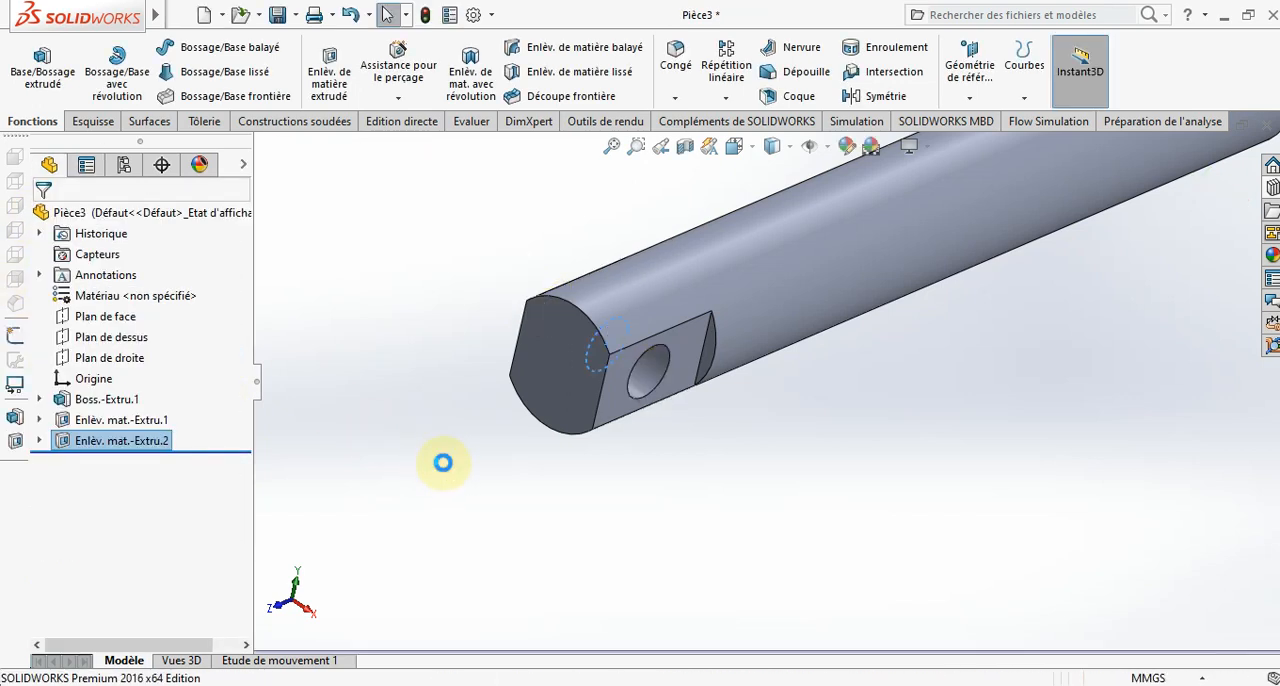
- Save the finished rod part as AXE 1 in the PROJET folder
{"action": "middle_click_drag", "start_coordinate": [443, 460], "coordinate": [575, 463]}
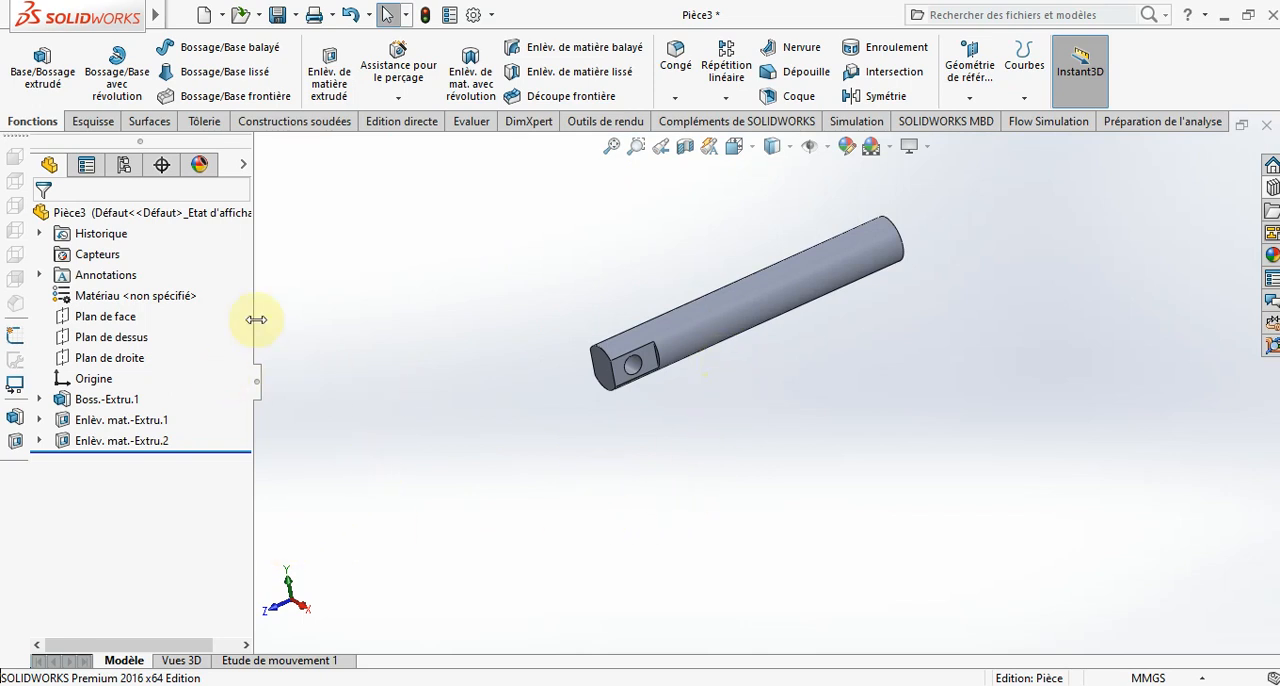
{"action": "key", "text": "ctrl+s"}
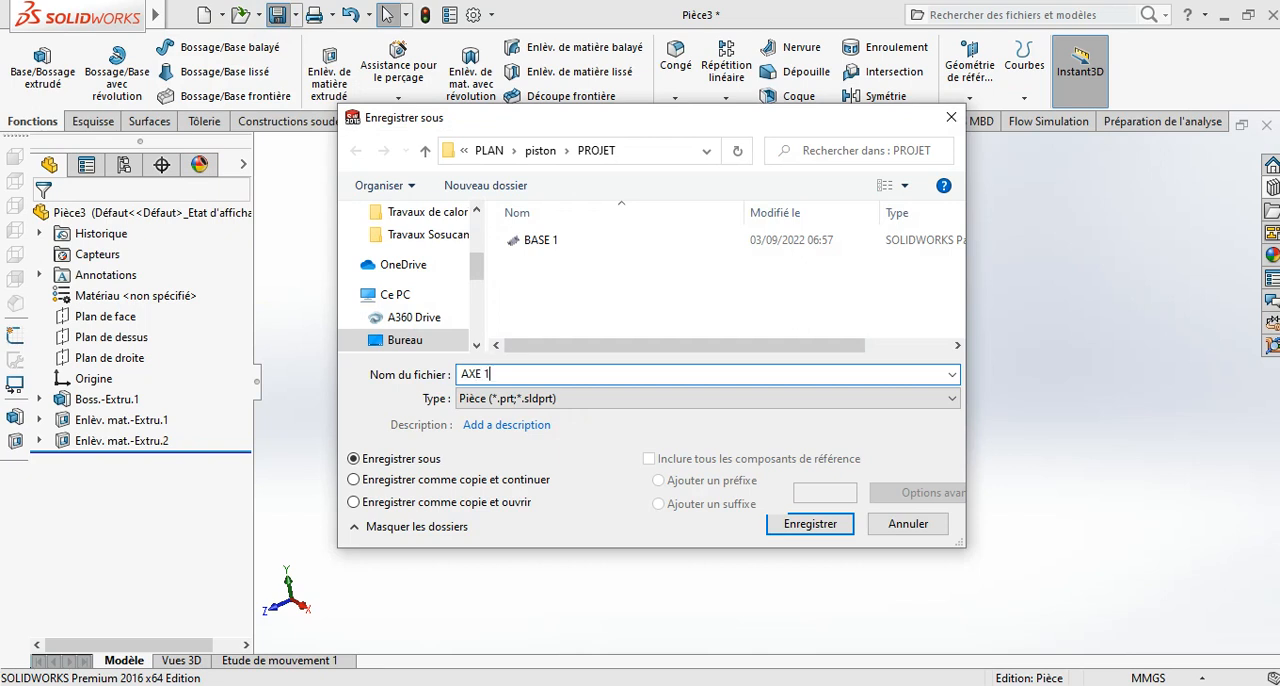
{"action": "key", "text": "Return"}
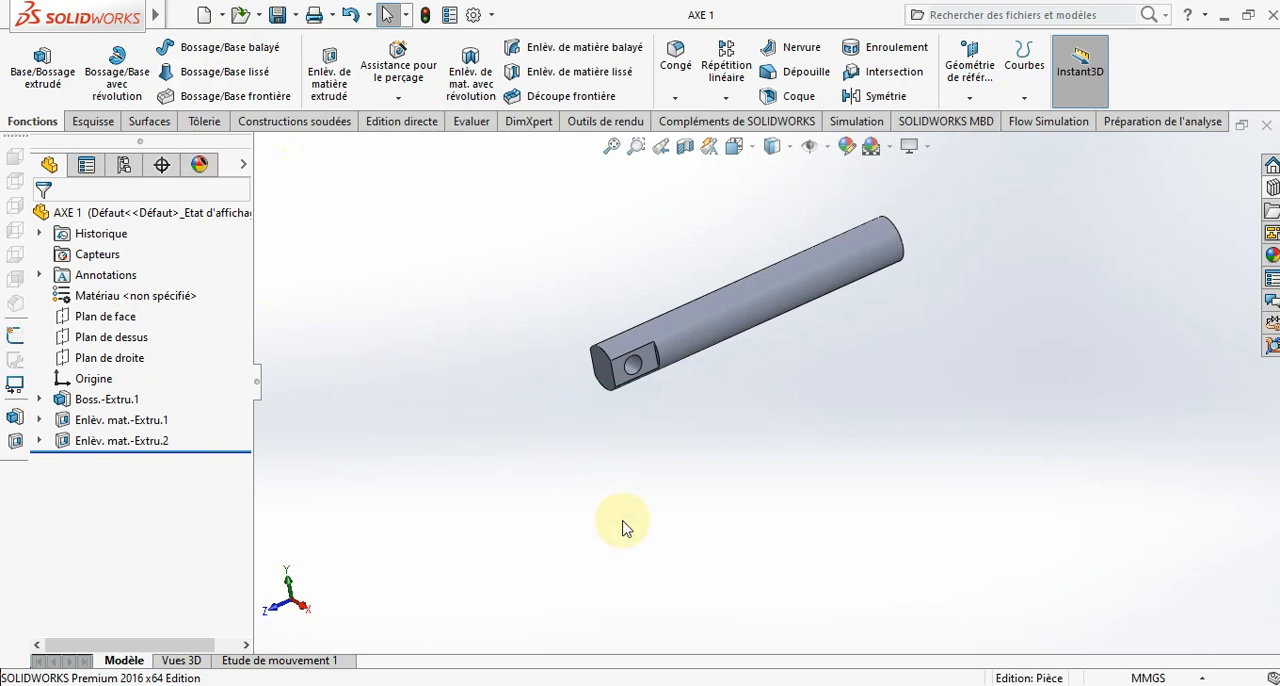
- Check the reference clamp in Assemblage1 and create a new part (Pièce) document
{"action": "left_click", "coordinate": [474, 640]}
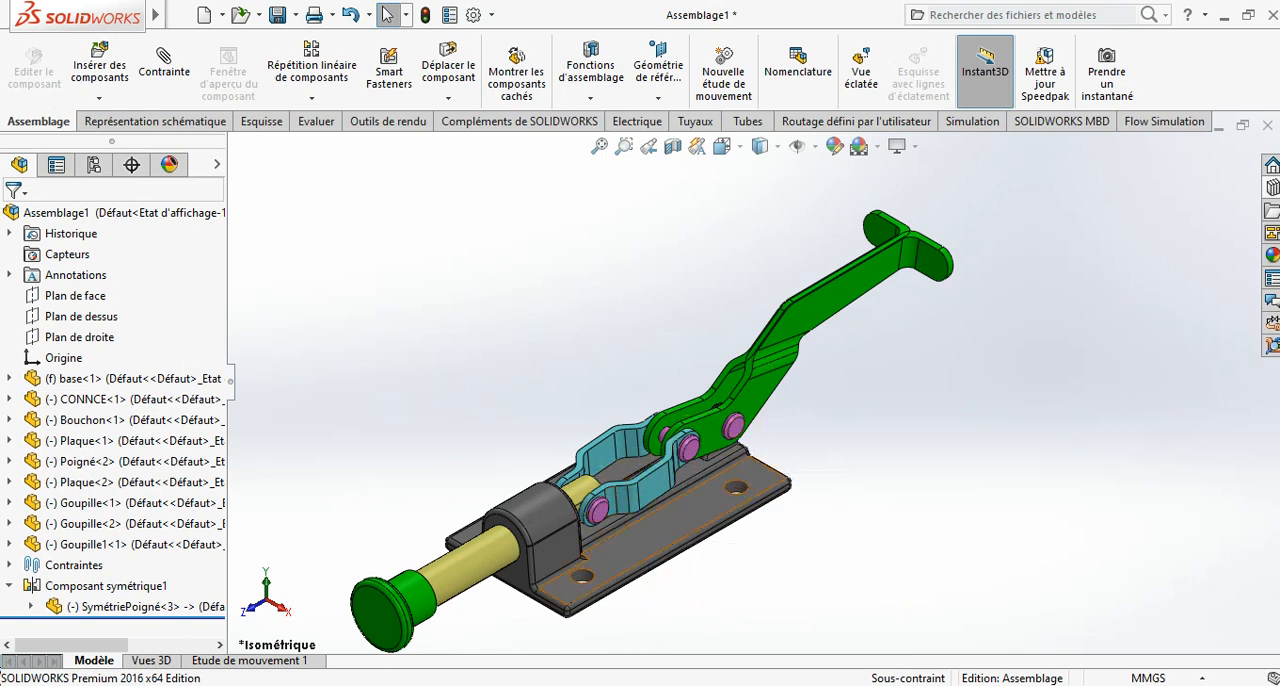
{"action": "mouse_move", "coordinate": [659, 684]}
{"action": "left_click", "coordinate": [786, 634]}
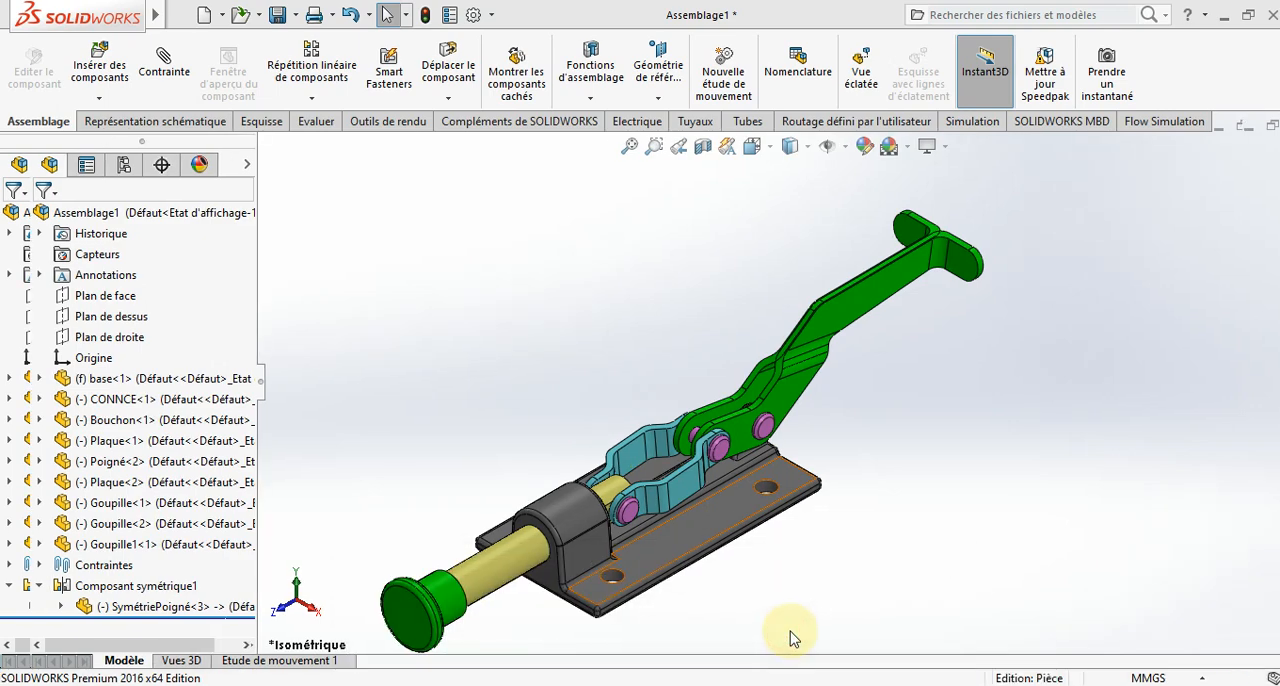
{"action": "left_click", "coordinate": [210, 18]}
{"action": "left_click", "coordinate": [735, 544]}
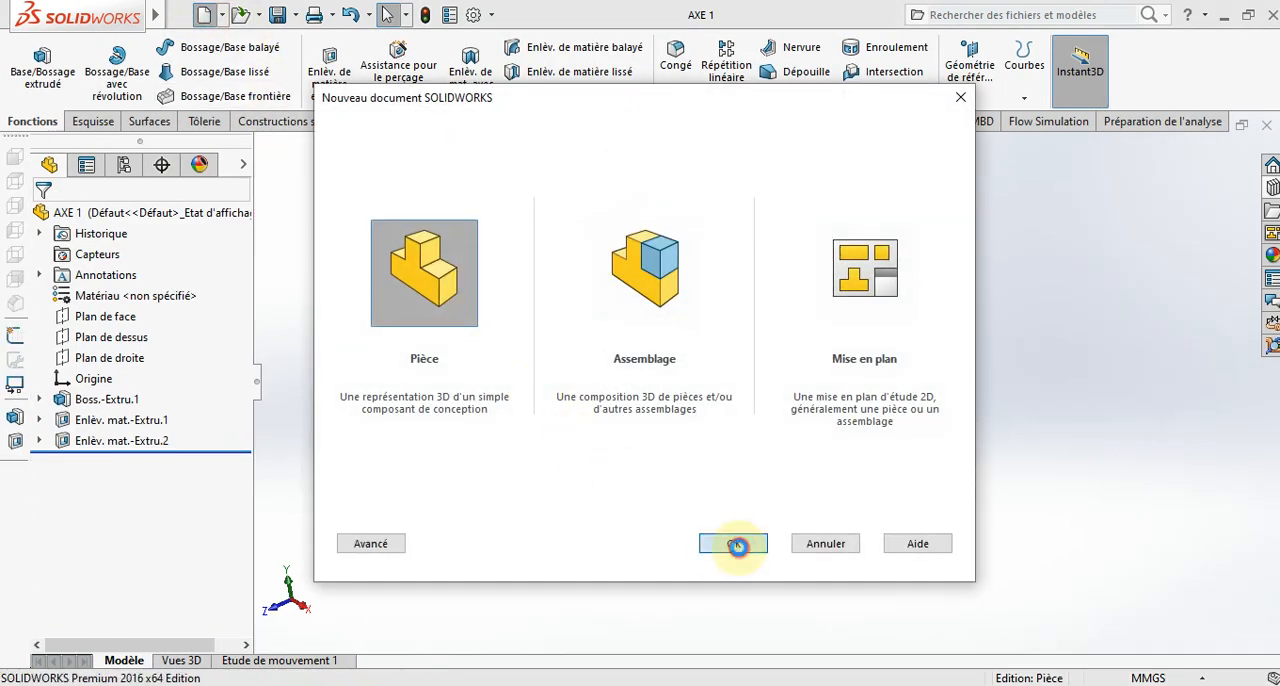
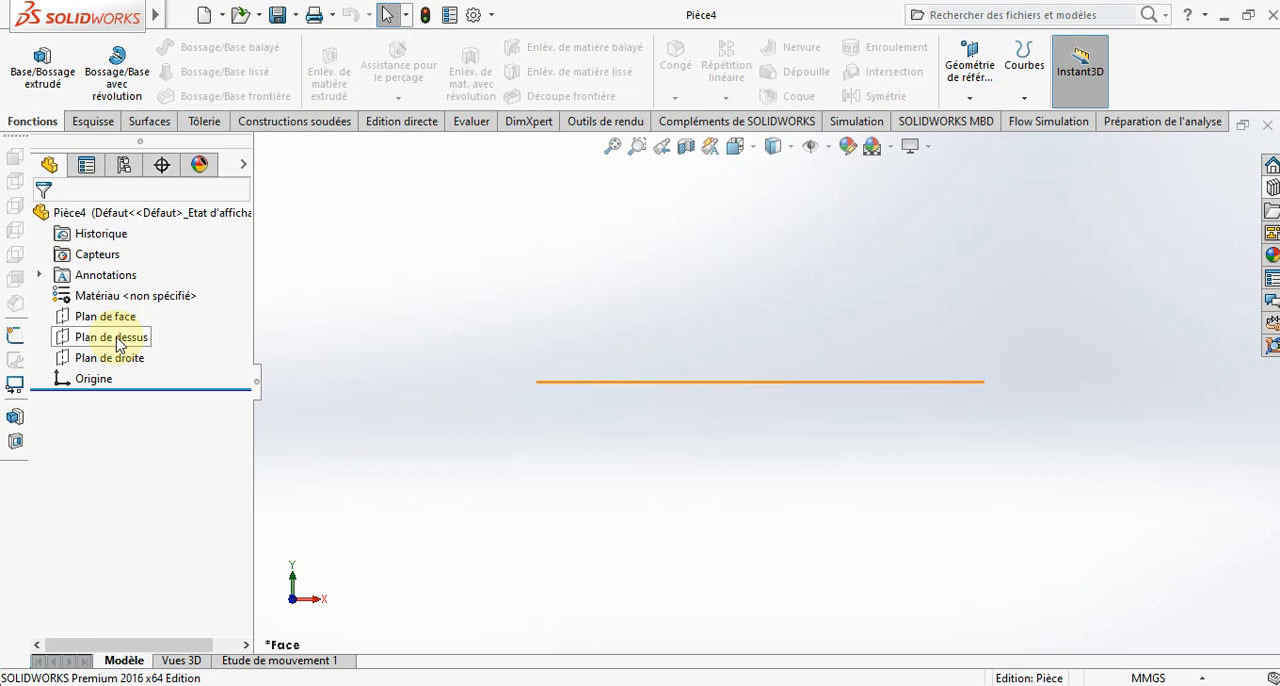
- Open a new sketch on the front plane (Plan de face)
{"action": "left_click", "coordinate": [100, 318]}
{"action": "left_click", "coordinate": [138, 297]}
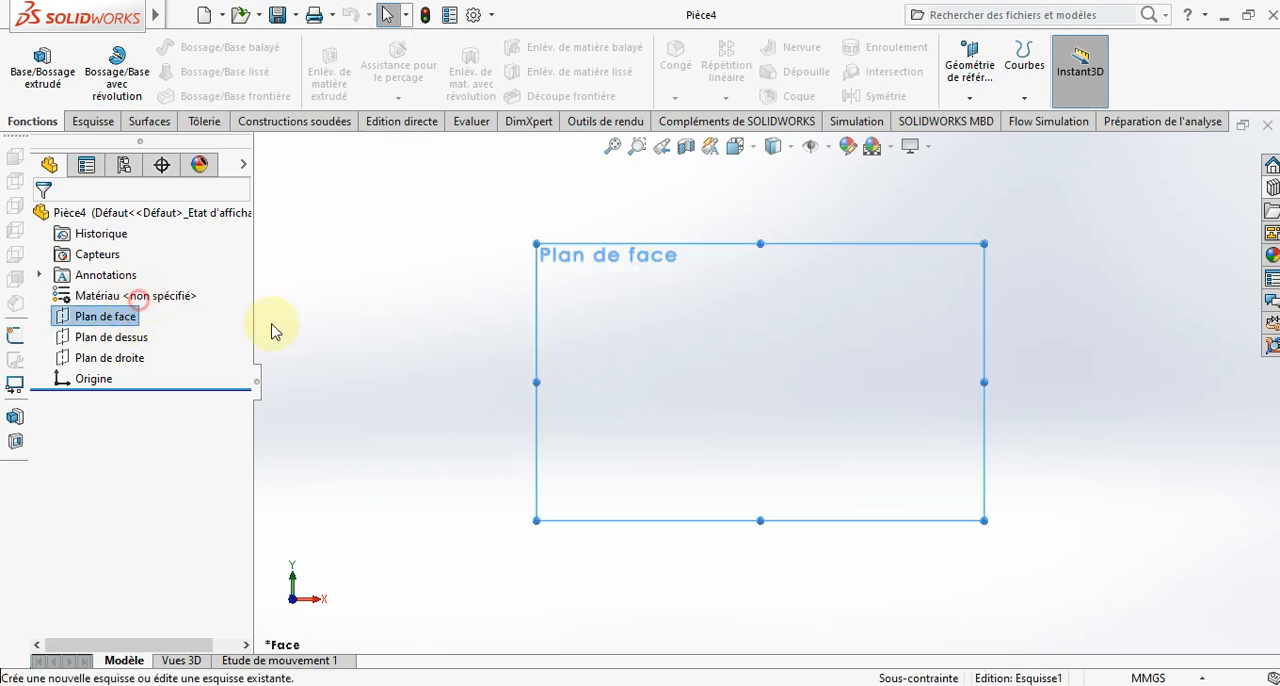
{"action": "left_click", "coordinate": [385, 410]}
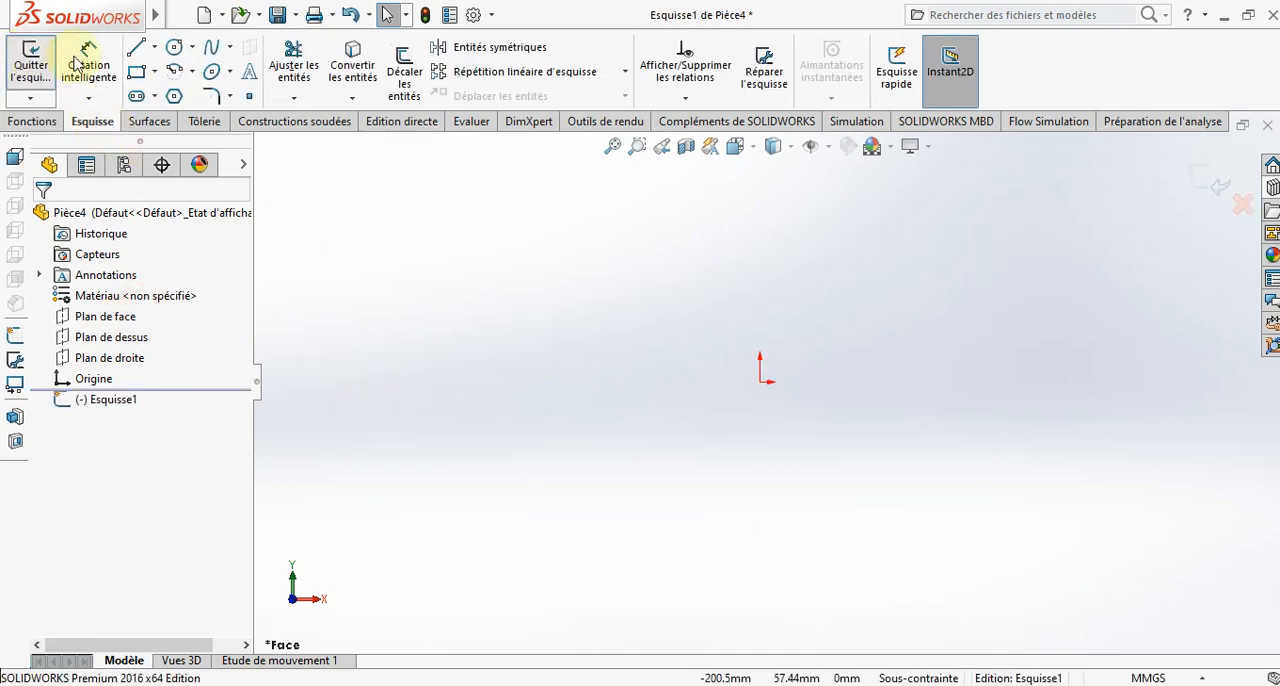
{"action": "left_click", "coordinate": [139, 49]}
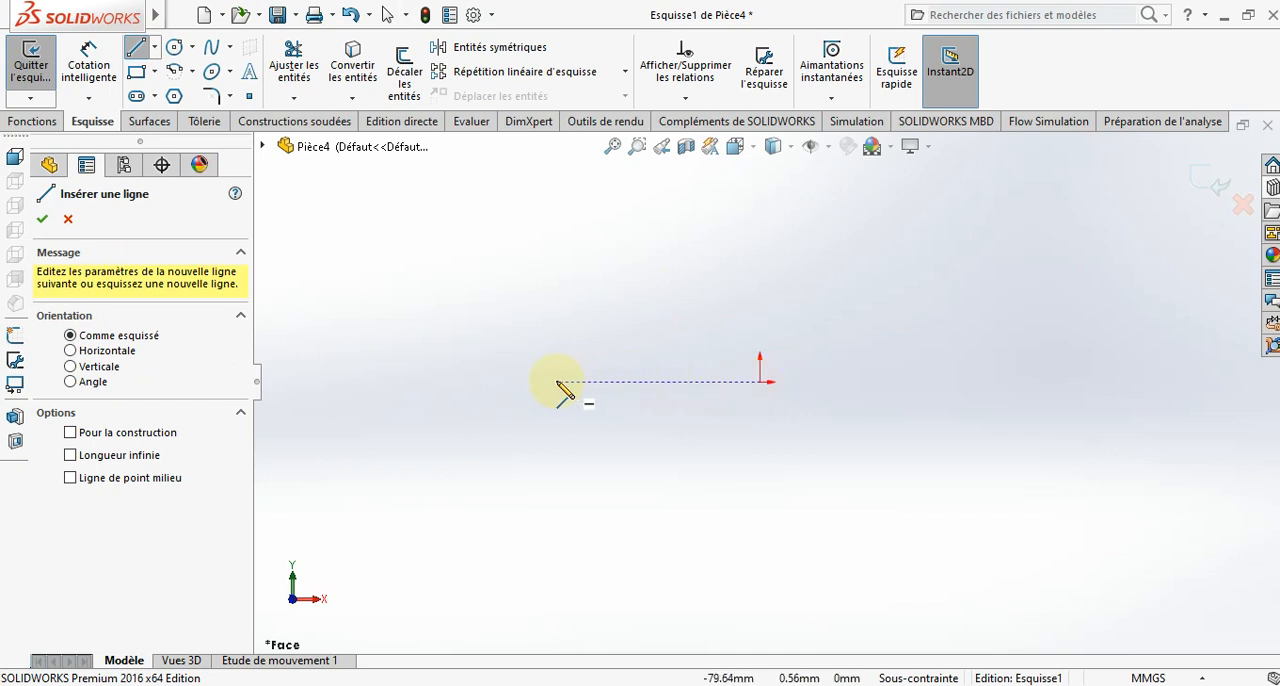
{"action": "key", "text": "Escape"}
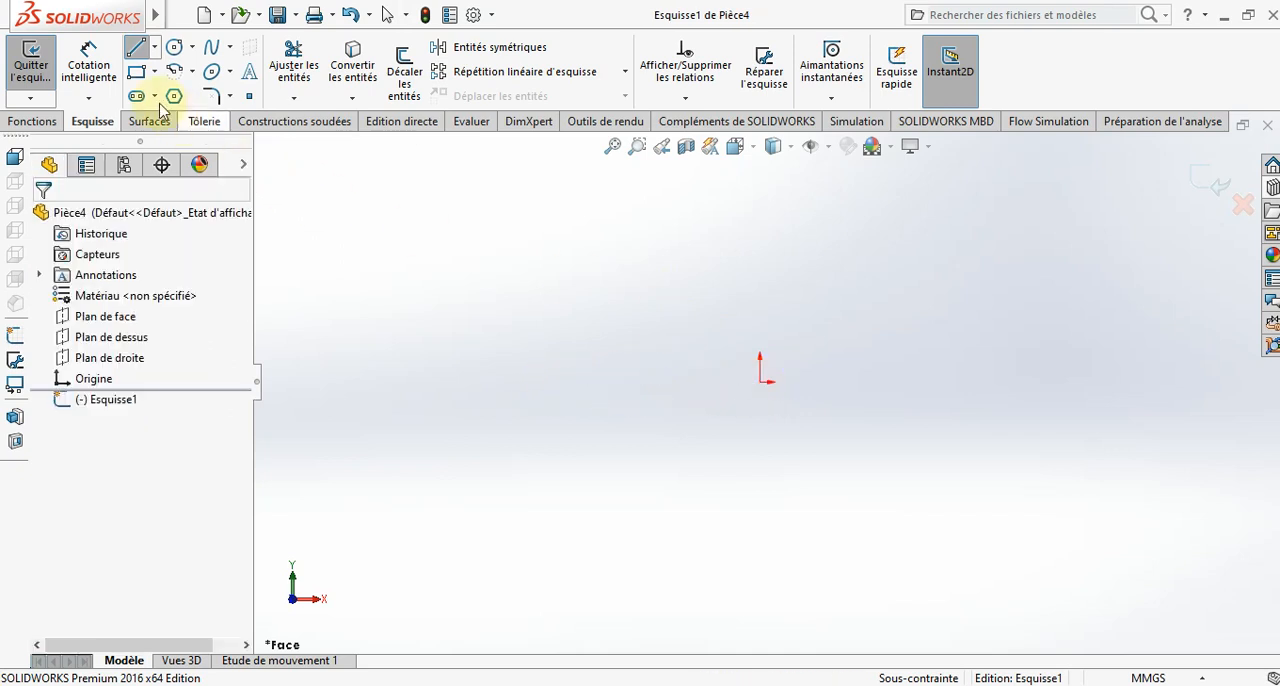
- Draw a closed U-shaped line profile from the origin, about 114 mm wide and 45 mm high, with a rectangular recess in its upper side
{"action": "left_click", "coordinate": [139, 49]}
{"action": "left_click", "coordinate": [761, 383]}
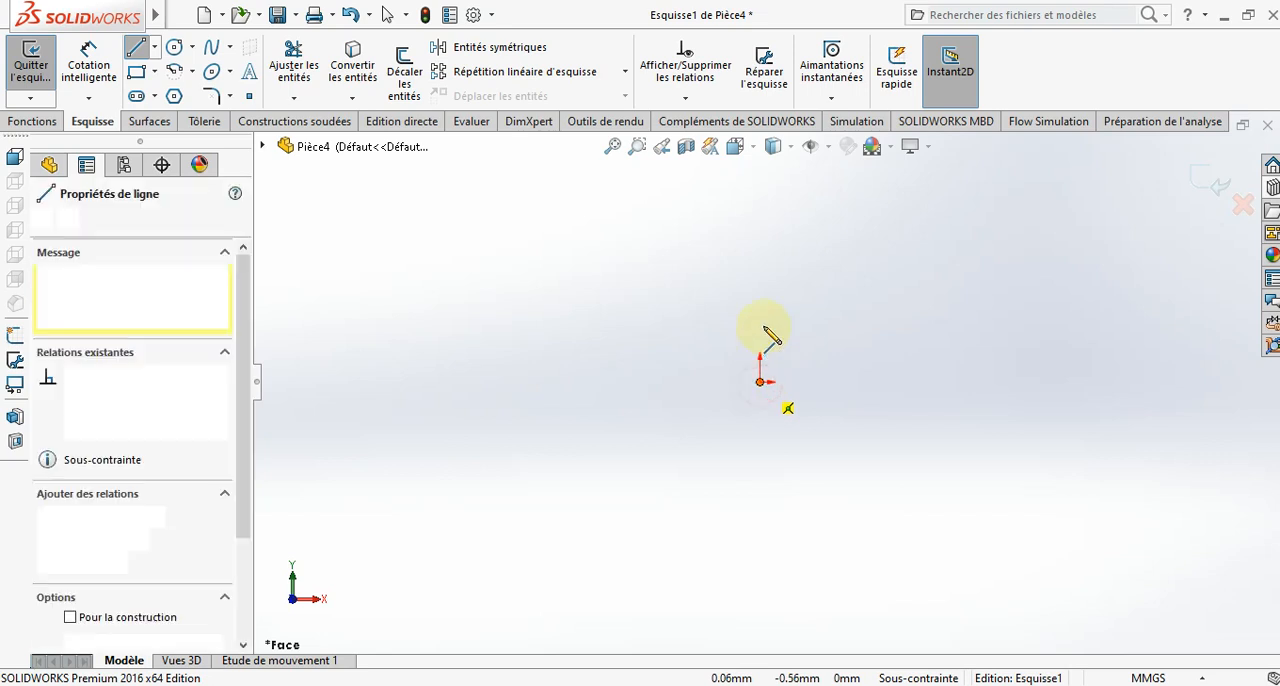
{"action": "left_click", "coordinate": [760, 268]}
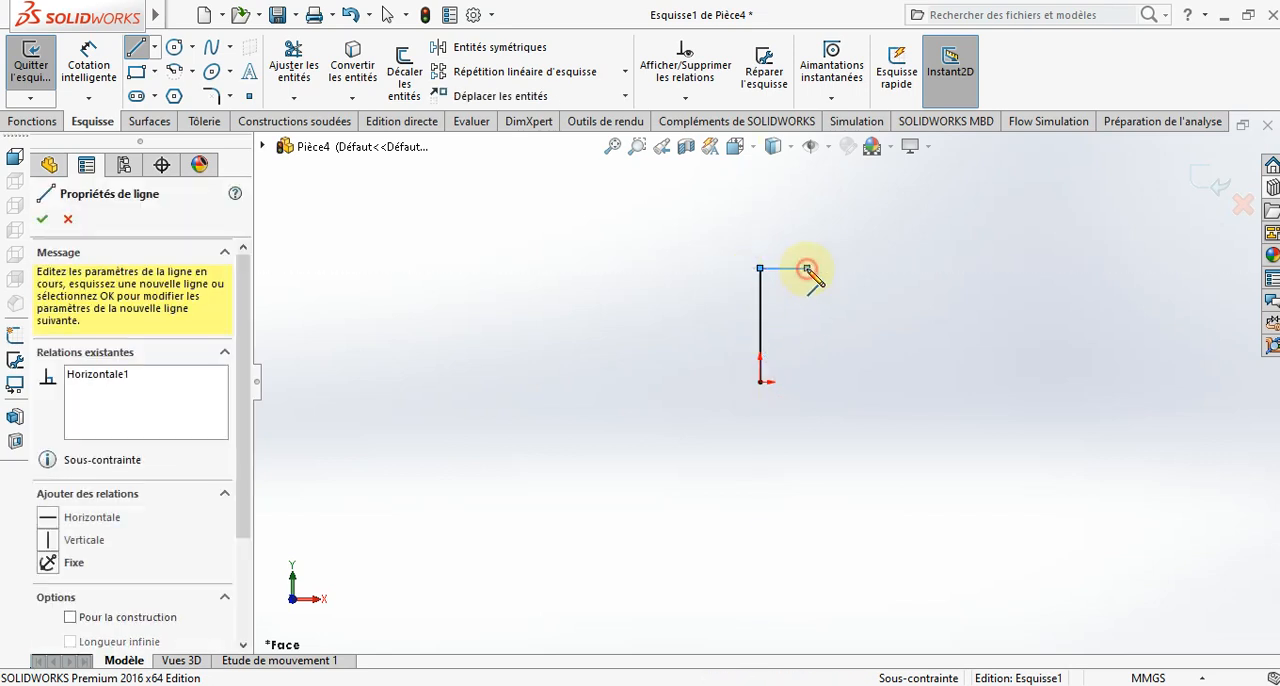
{"action": "left_click", "coordinate": [807, 268]}
{"action": "left_click", "coordinate": [806, 325]}
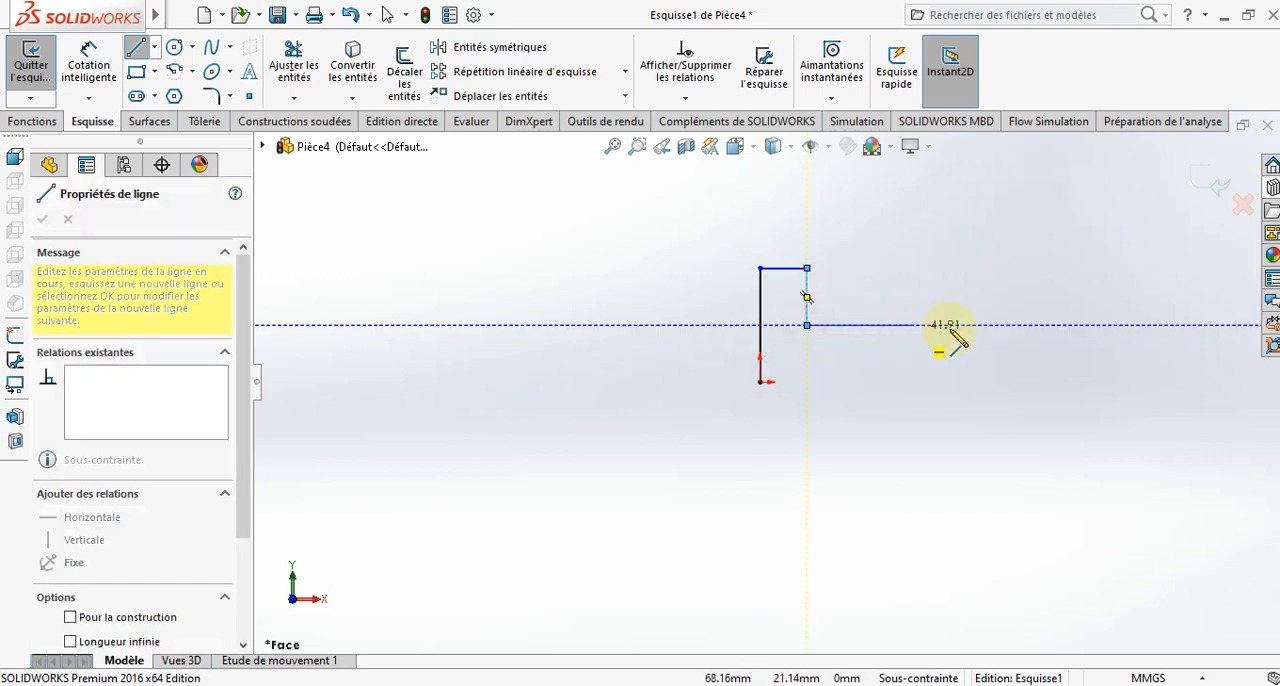
{"action": "left_click", "coordinate": [1007, 325]}
{"action": "left_click", "coordinate": [1007, 268]}
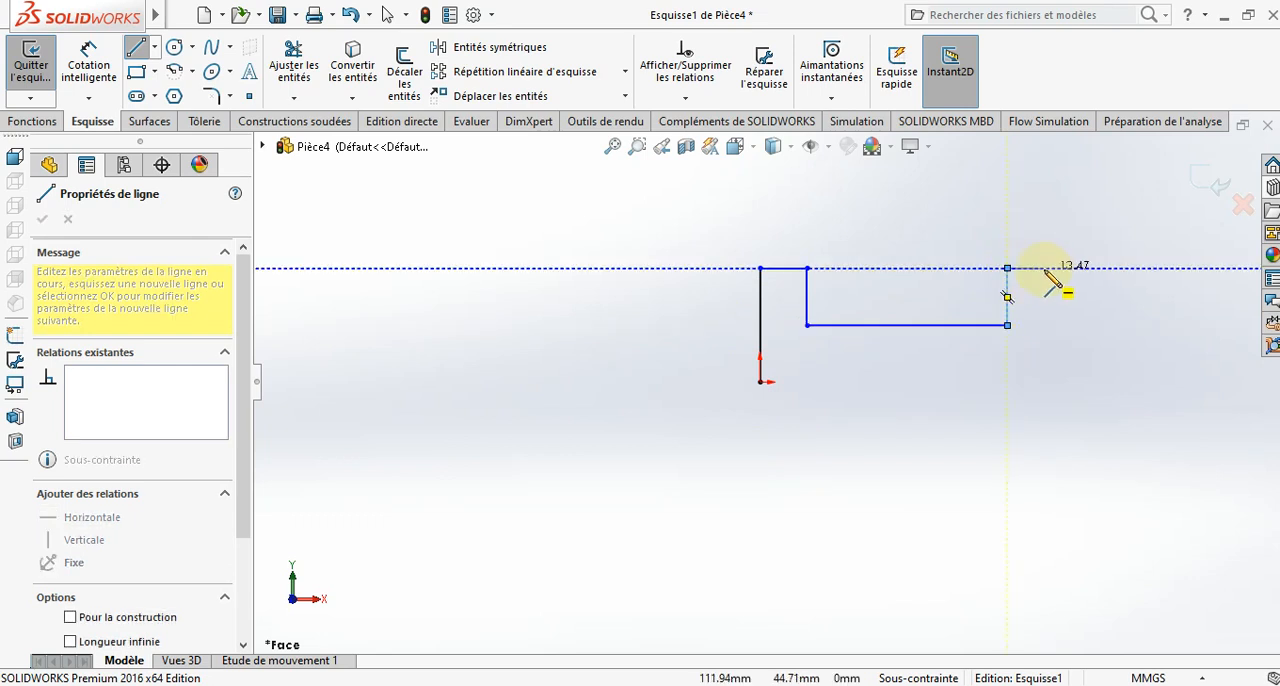
{"action": "left_click", "coordinate": [1047, 268]}
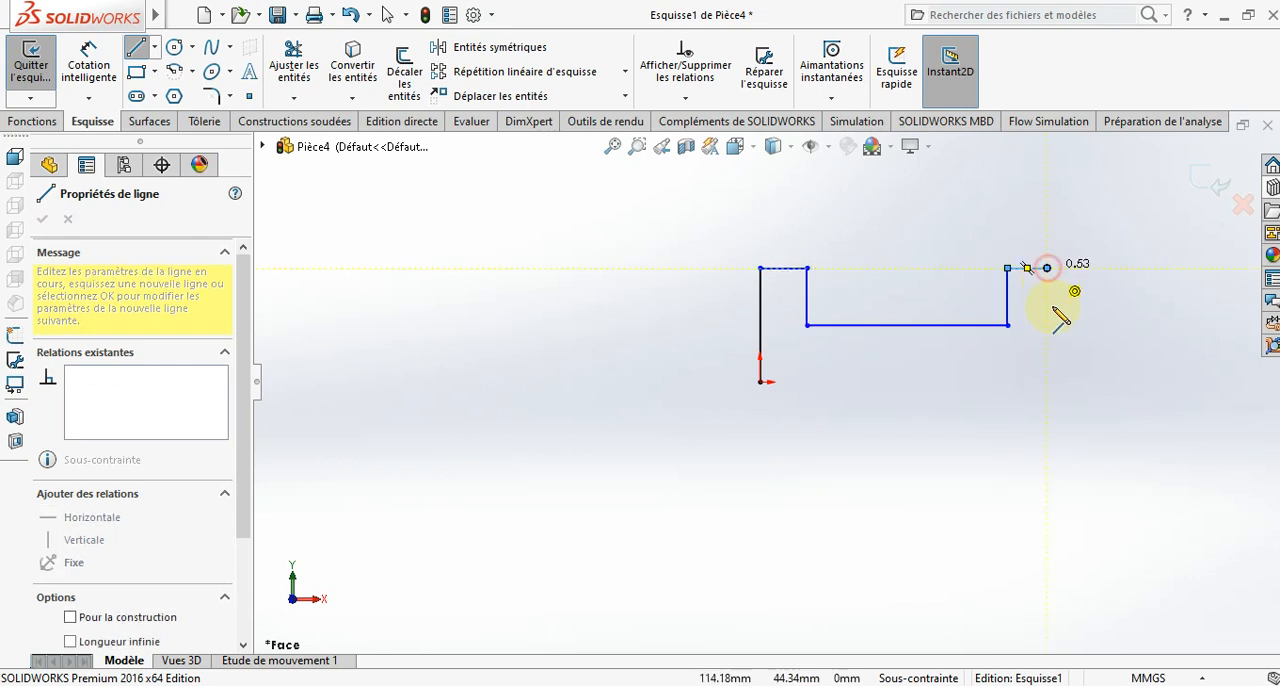
{"action": "left_click", "coordinate": [1047, 381]}
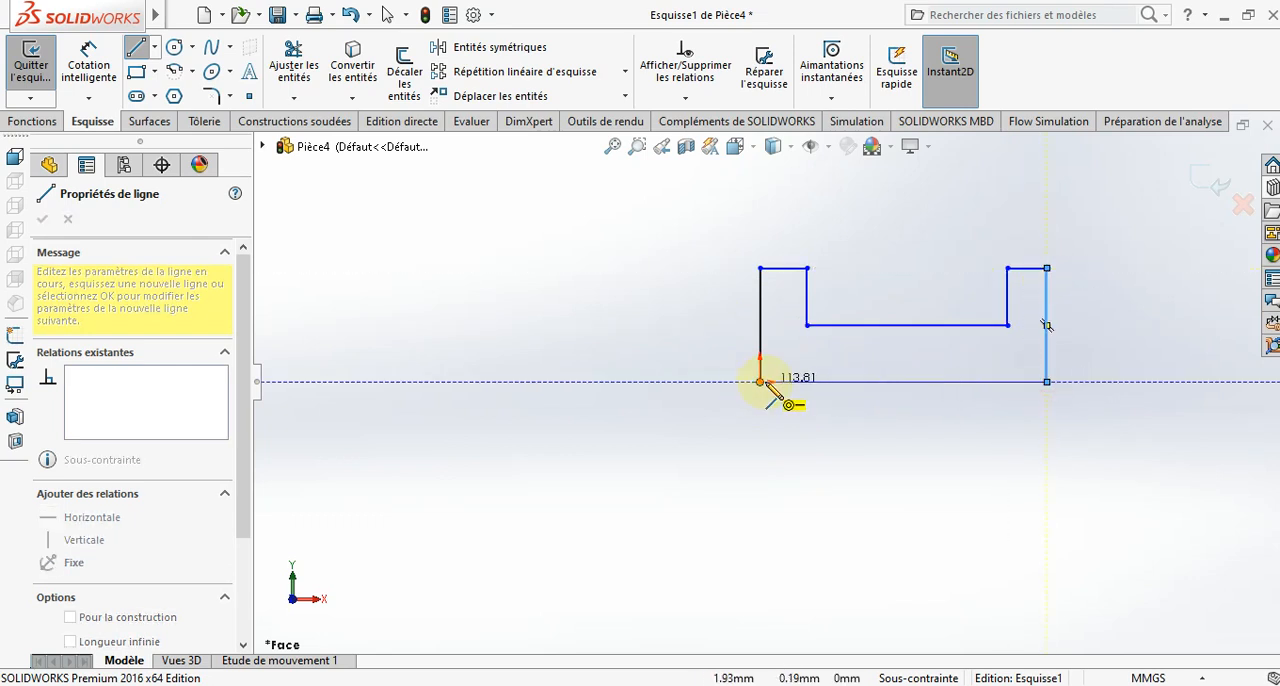
{"action": "left_click", "coordinate": [761, 381]}
{"action": "key", "text": "Escape"}
{"action": "key", "text": "Escape"}
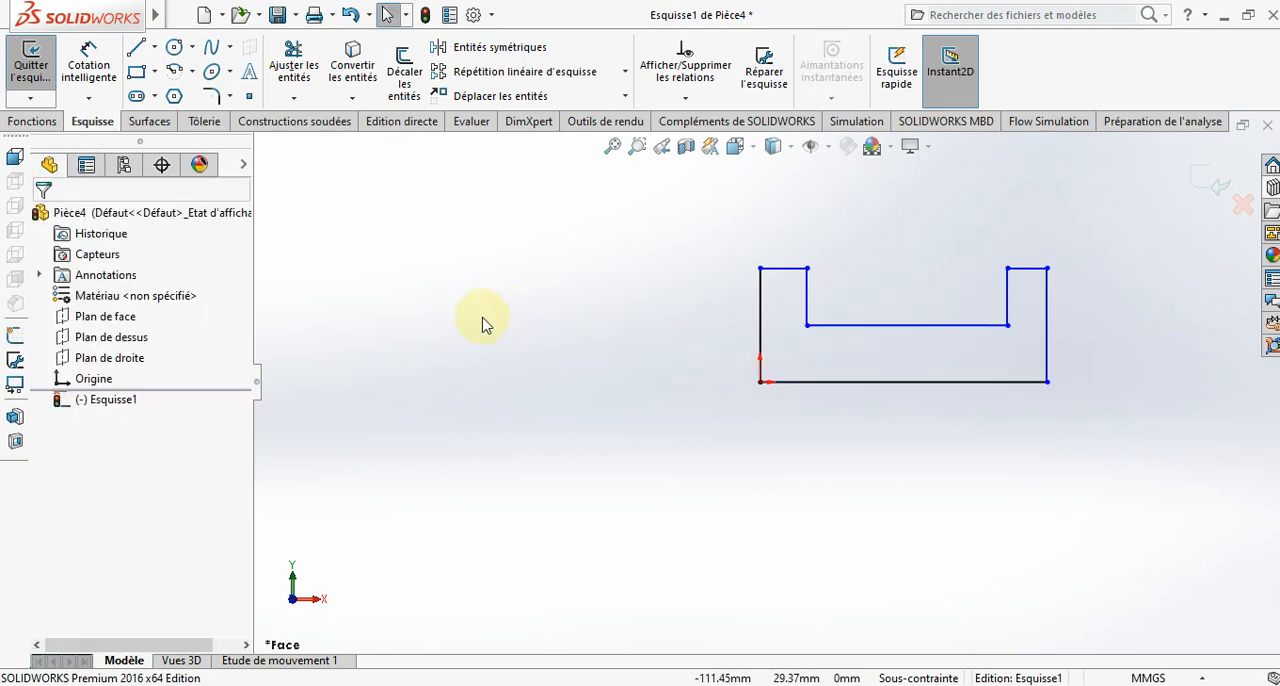
- Dimension the profile's left outer edge at 10 mm
{"action": "left_click", "coordinate": [106, 75]}
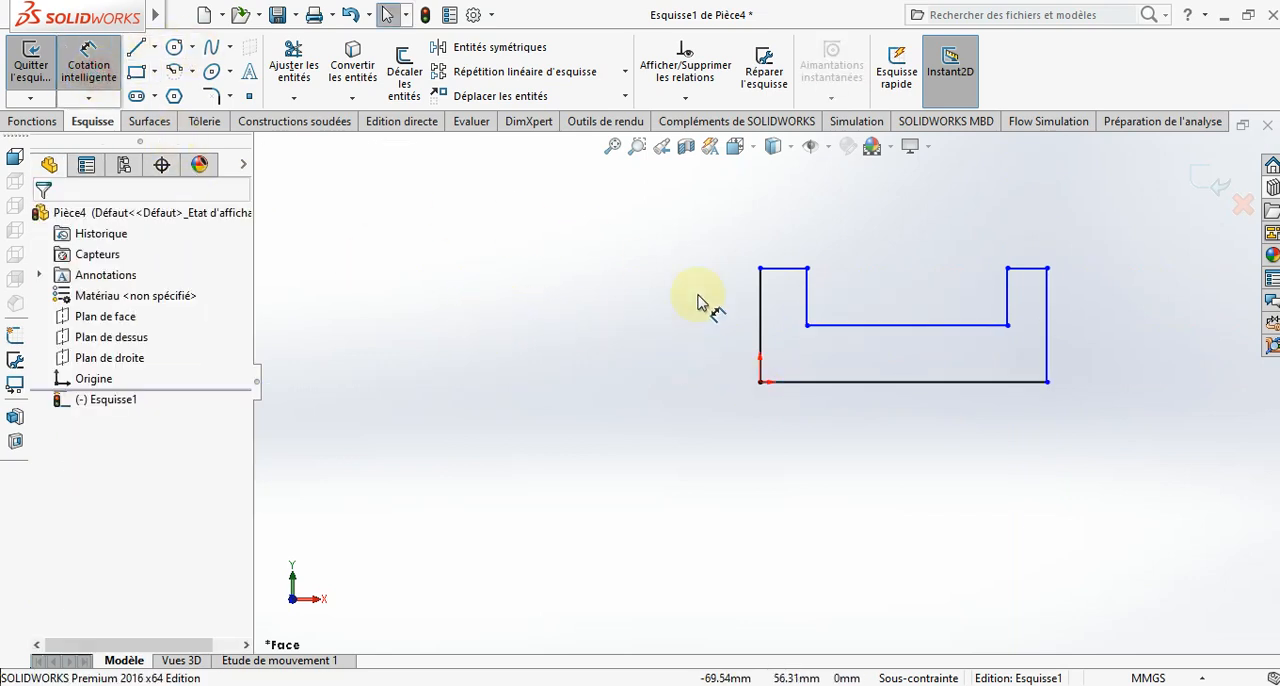
{"action": "left_click", "coordinate": [759, 333]}
{"action": "left_click", "coordinate": [709, 333]}
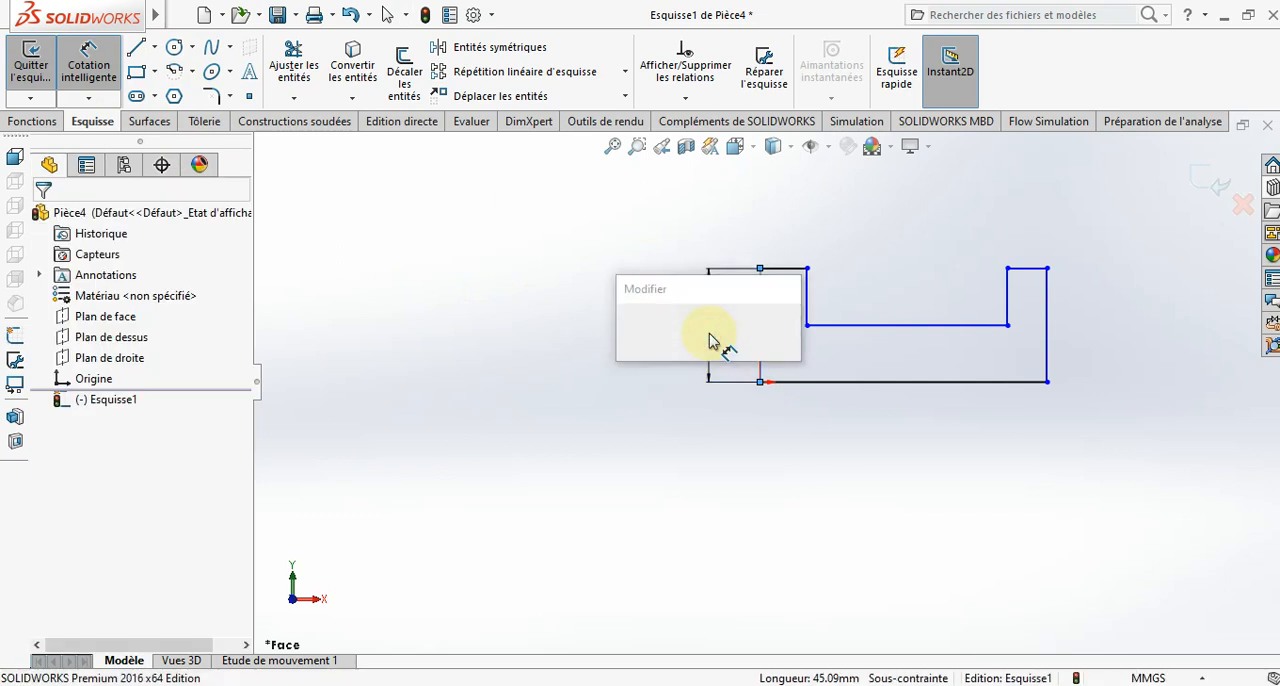
{"action": "type", "text": "10"}
{"action": "key", "text": "Return"}
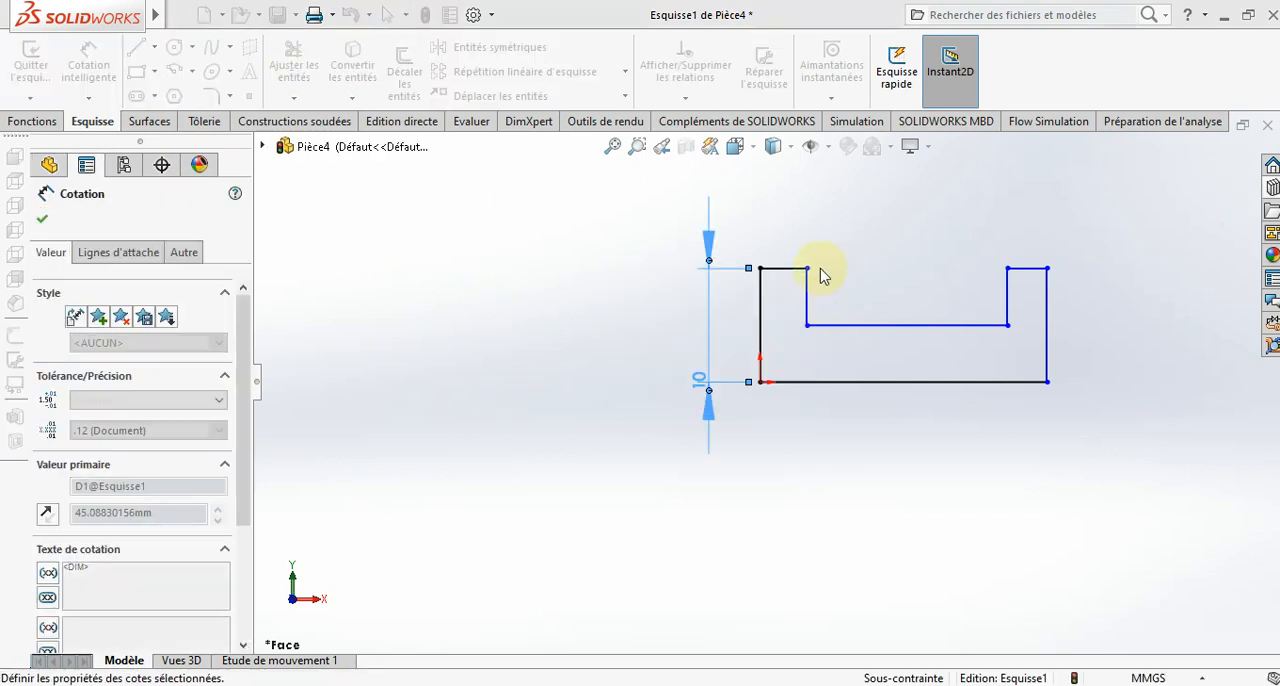
- Dimension the top edge of the profile's left arm at 4 mm
{"action": "left_click", "coordinate": [793, 270]}
{"action": "left_click", "coordinate": [792, 216]}
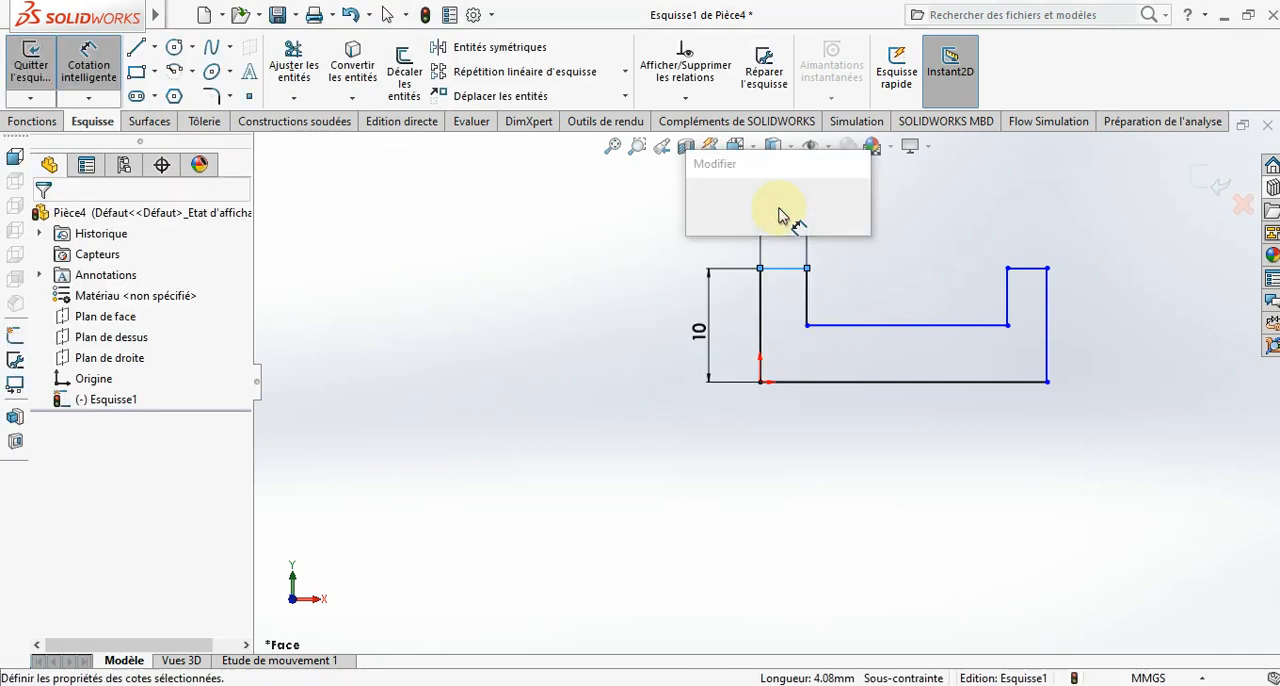
{"action": "type", "text": "4.07885896mm"}
{"action": "key", "text": "Return"}
{"action": "key", "text": "Escape"}
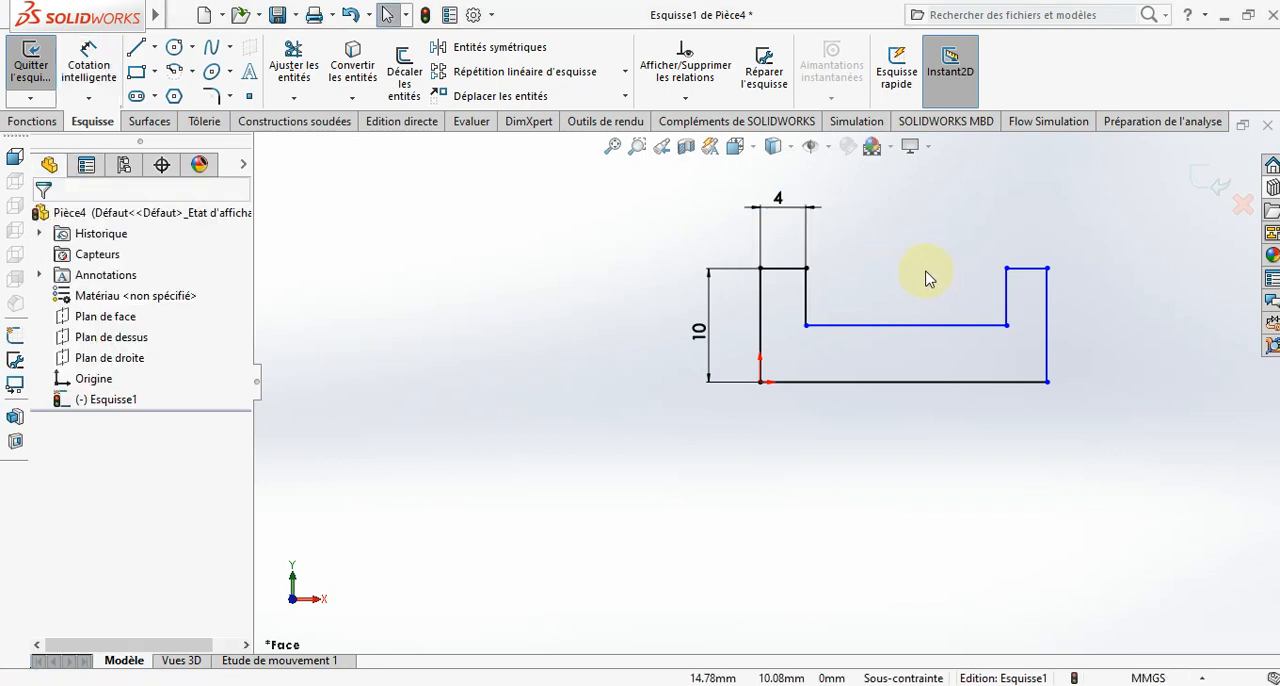
- Add Equal (Egale) relations between the two outer vertical edges and between the top edges of the two arms
{"action": "left_click", "coordinate": [759, 306]}
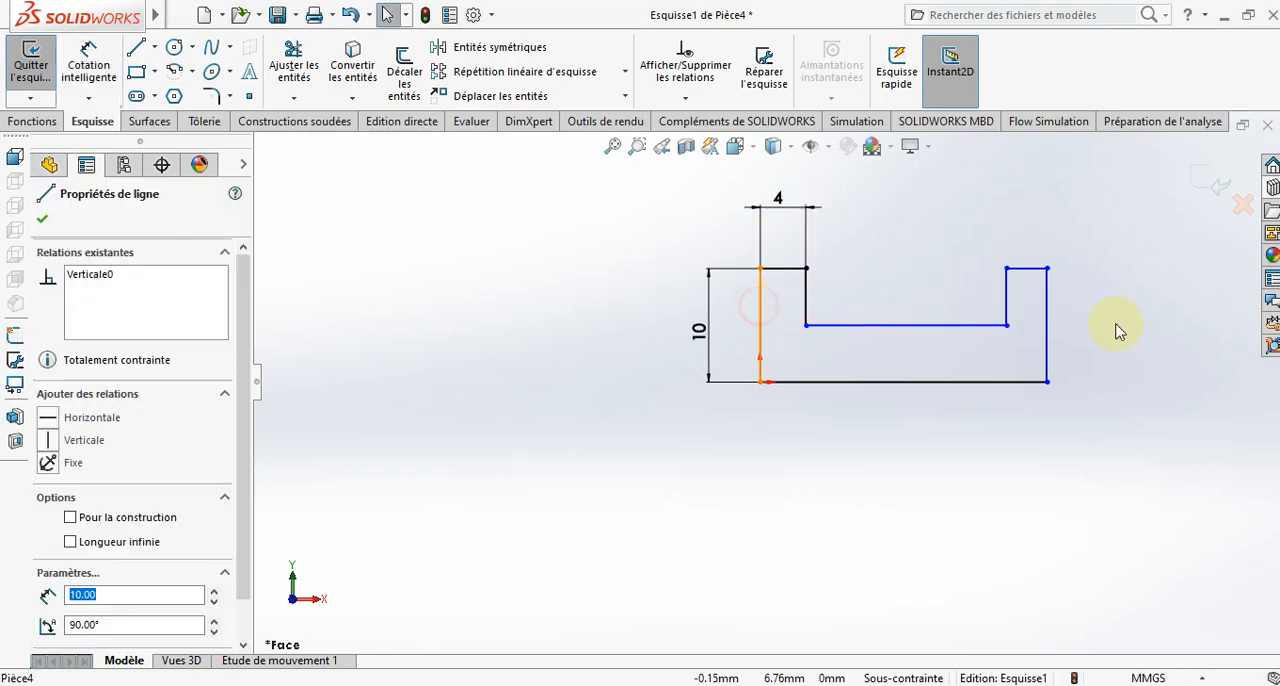
{"action": "left_click", "coordinate": [1047, 290], "text": "ctrl"}
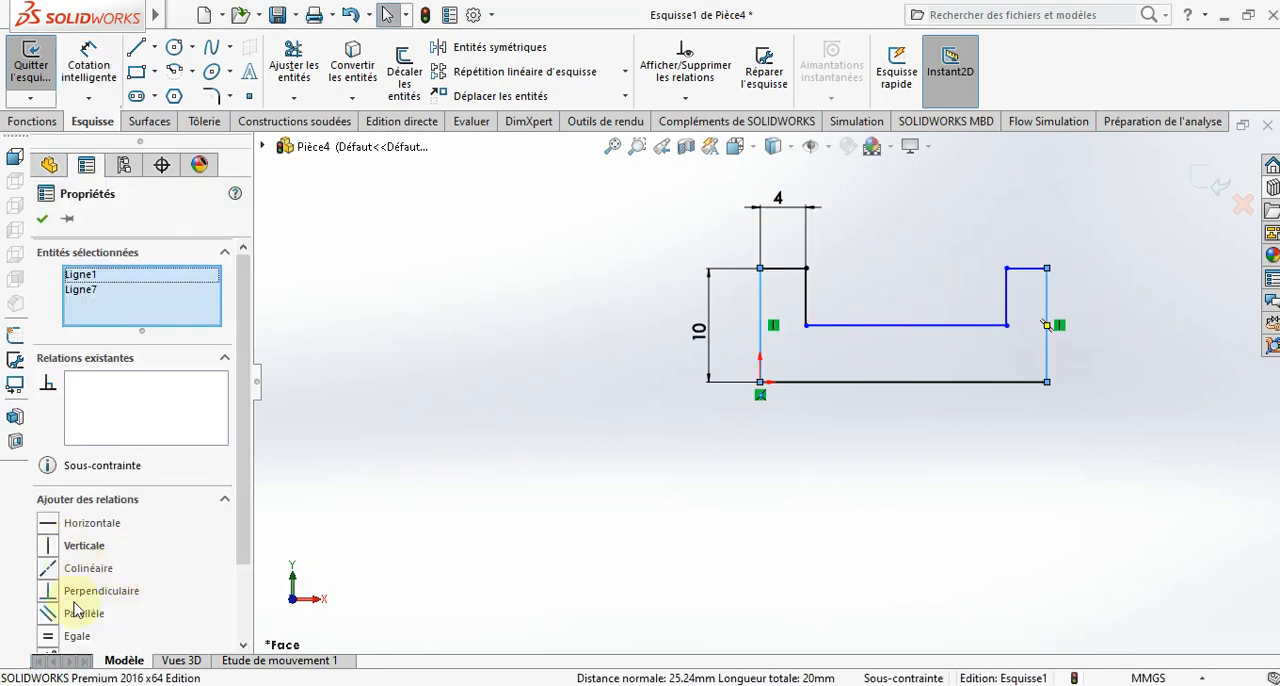
{"action": "left_click", "coordinate": [50, 636]}
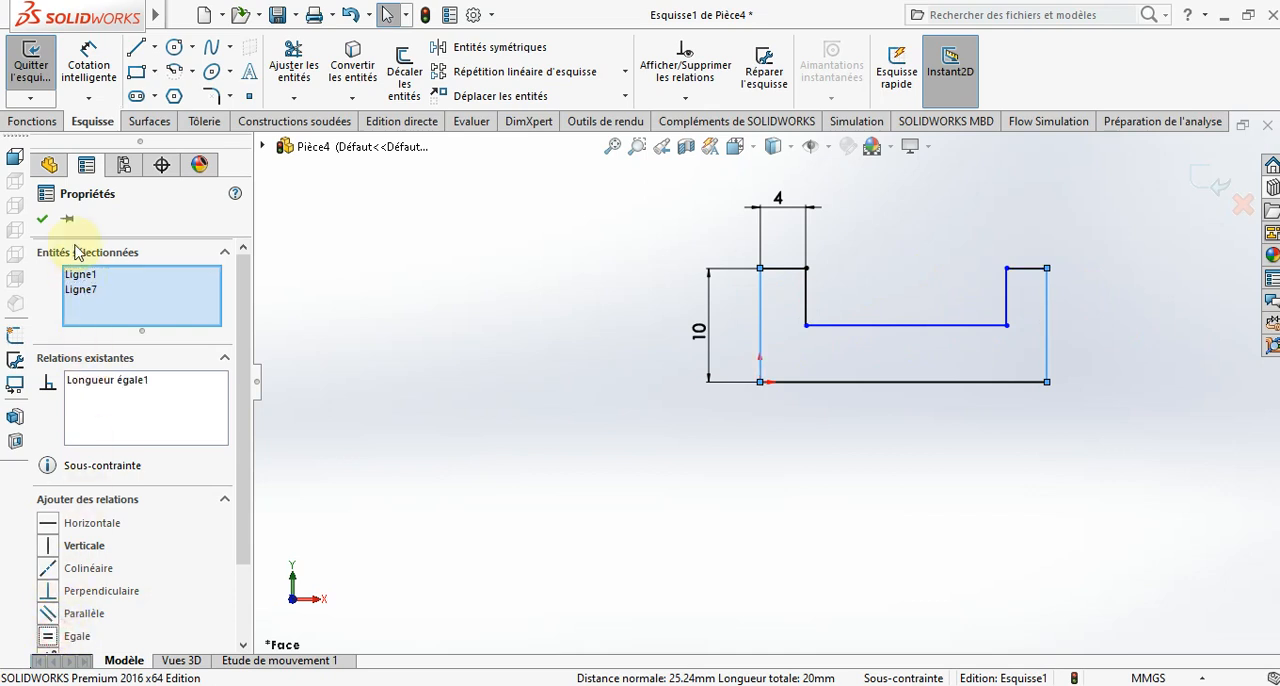
{"action": "left_click", "coordinate": [45, 222]}
{"action": "left_click", "coordinate": [786, 270]}
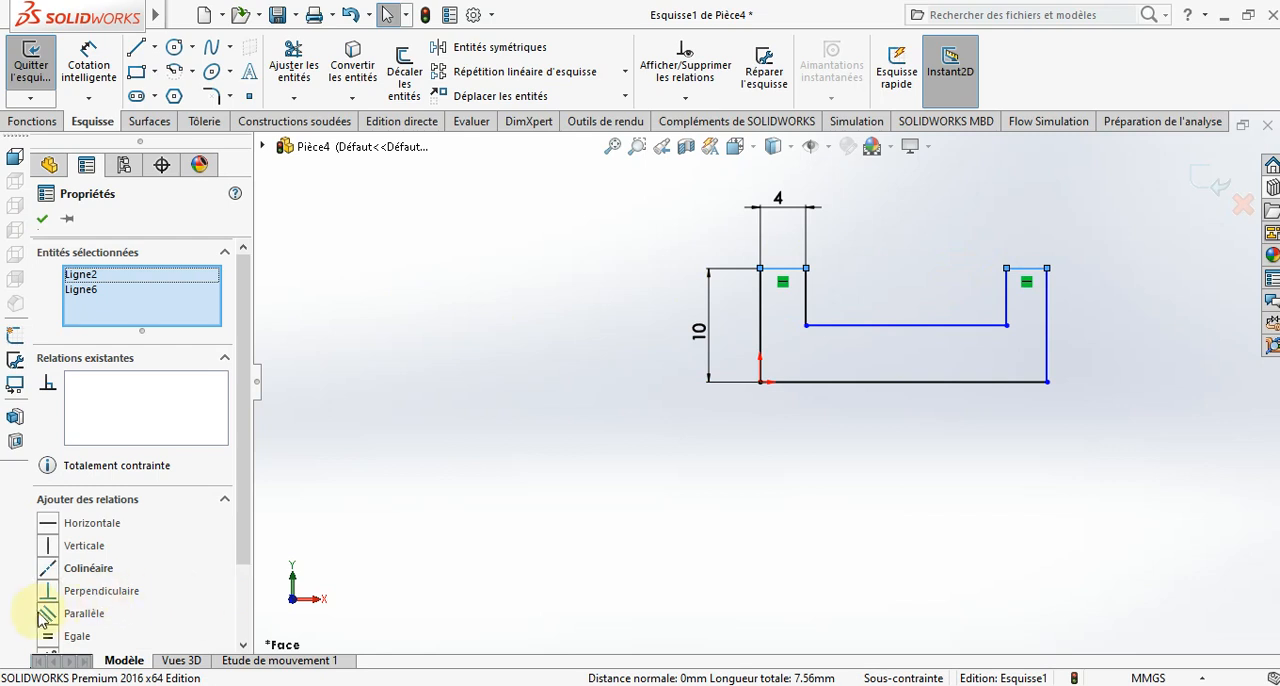
{"action": "left_click", "coordinate": [48, 637]}
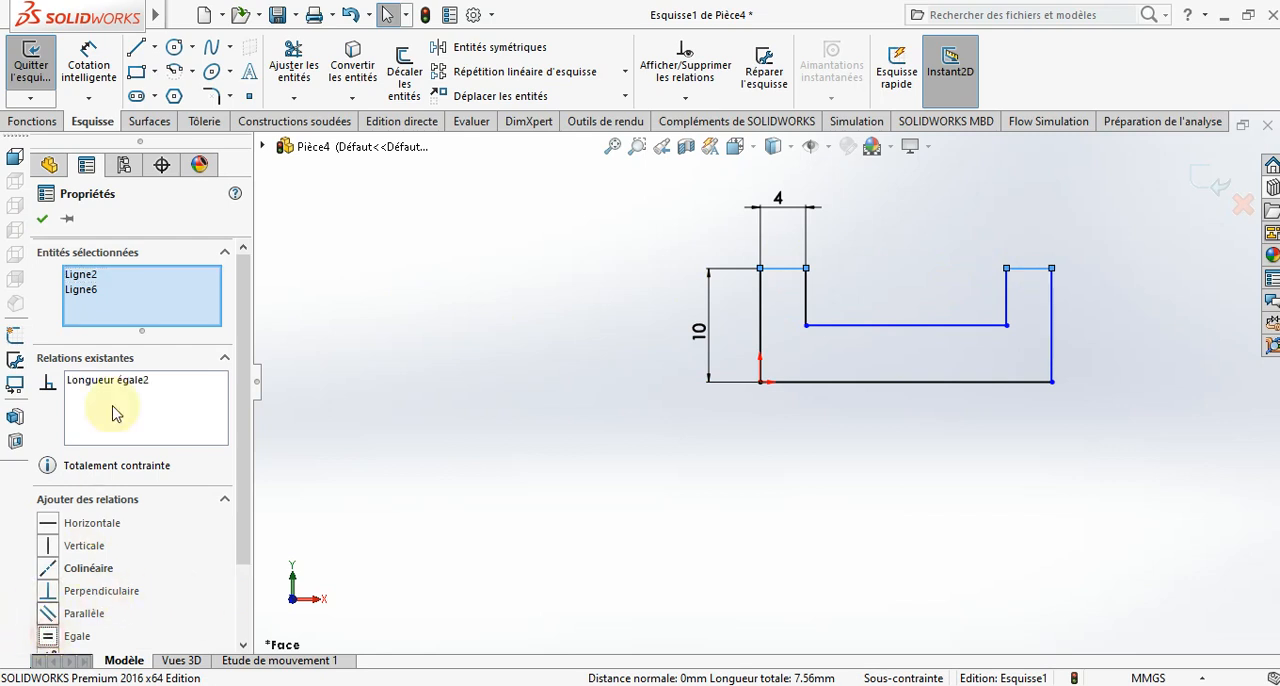
{"action": "left_click", "coordinate": [47, 220]}
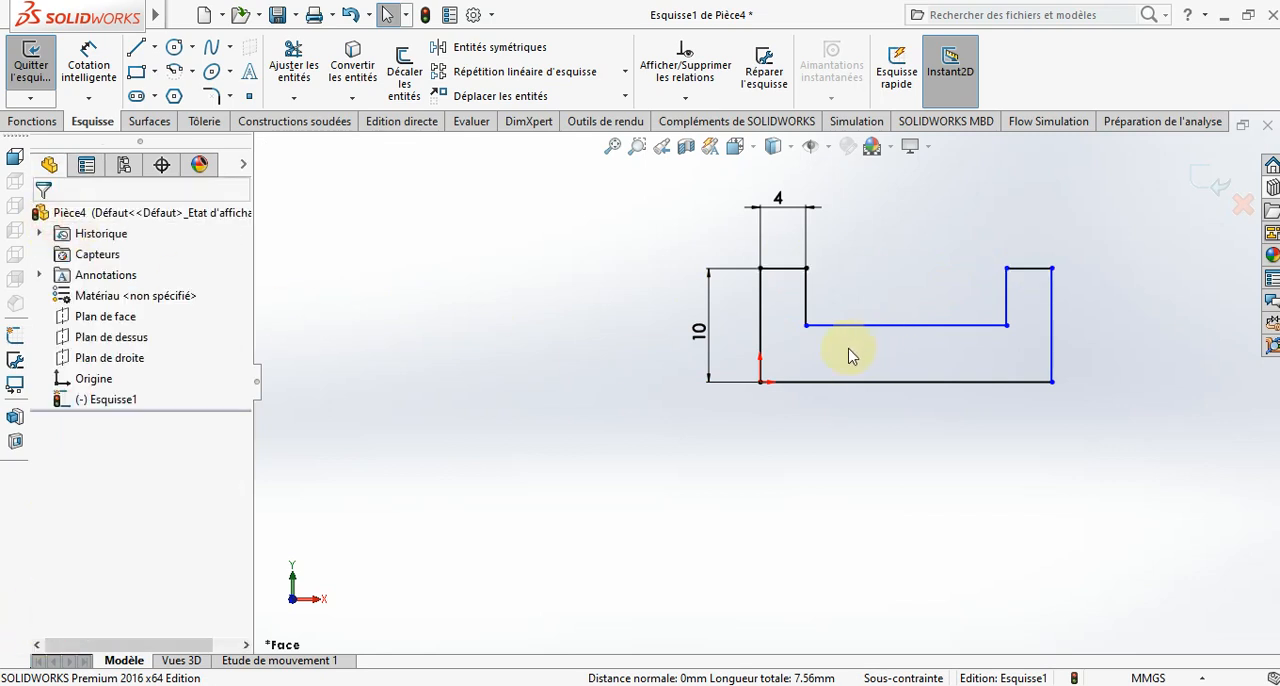
- Dimension the recess floor between the two arms at 32 mm
{"action": "left_click", "coordinate": [88, 66]}
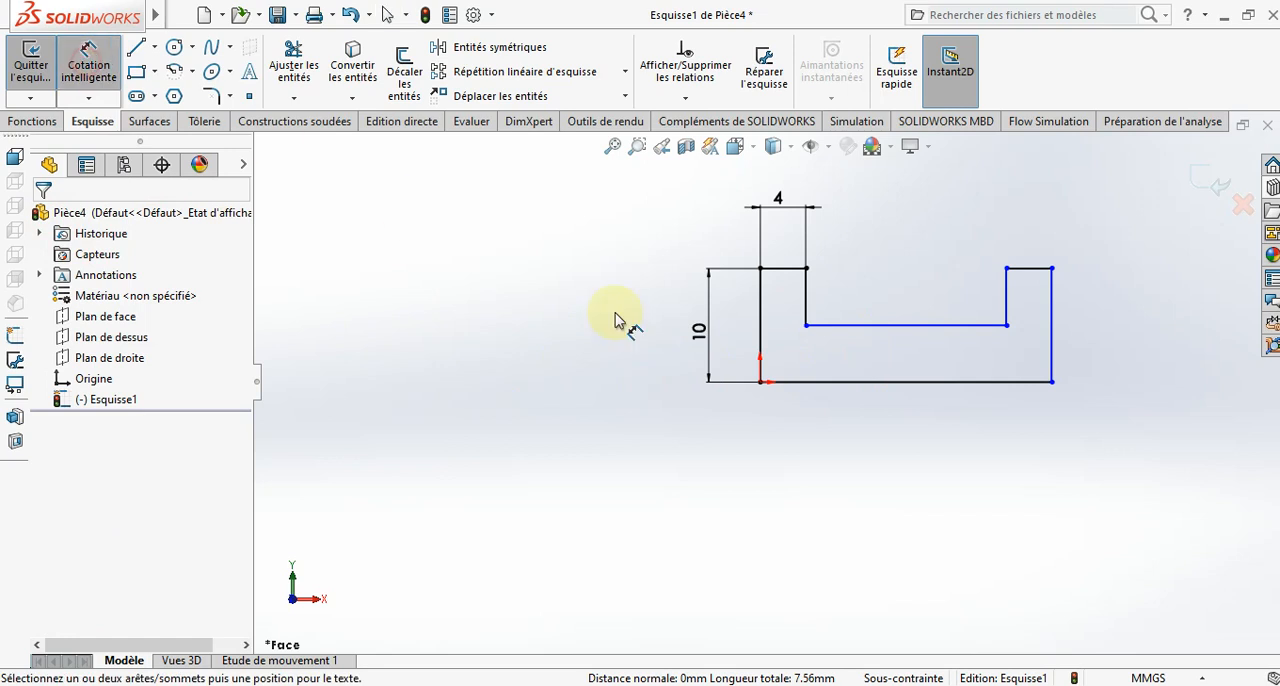
{"action": "left_click", "coordinate": [878, 398]}
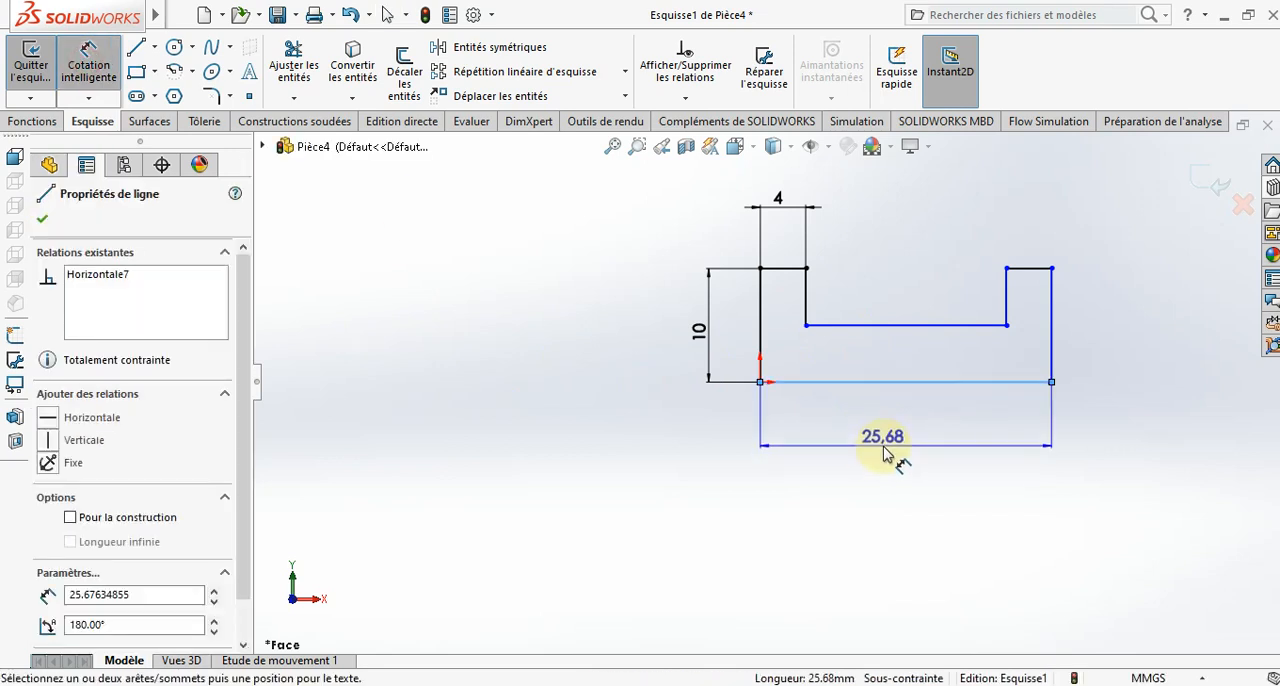
{"action": "key", "text": "Escape"}
{"action": "left_click", "coordinate": [916, 328]}
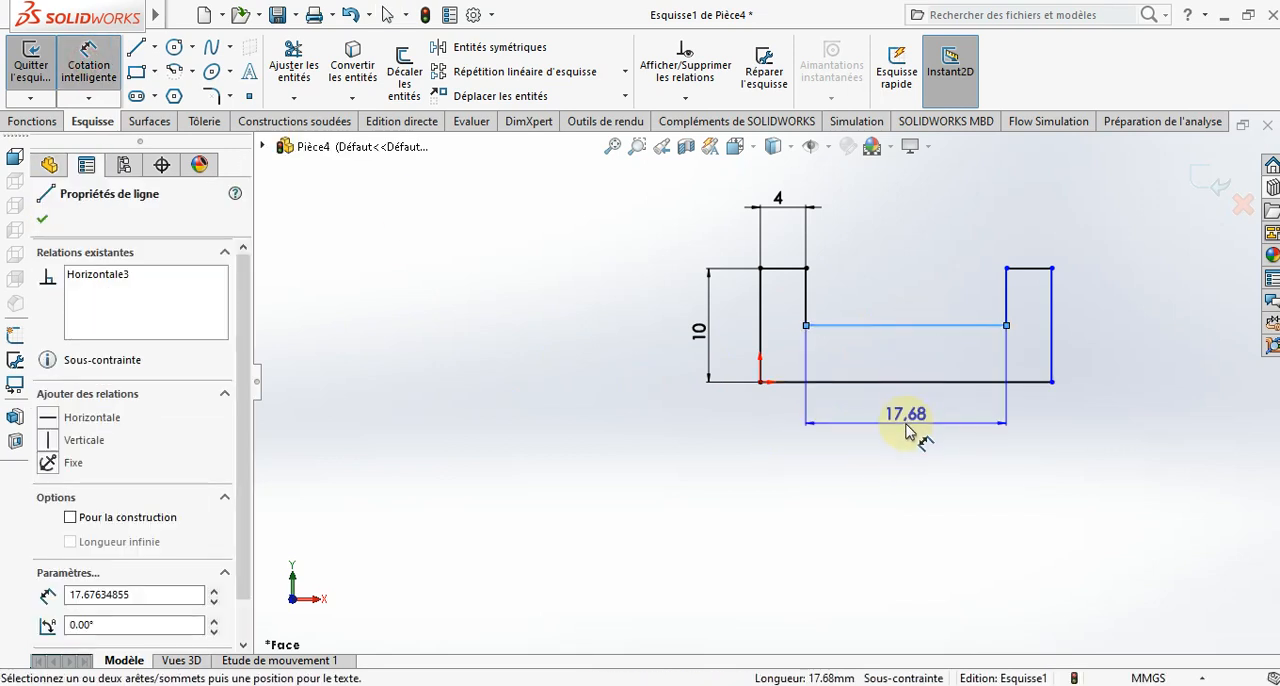
{"action": "left_click", "coordinate": [908, 437]}
{"action": "type", "text": "3"}
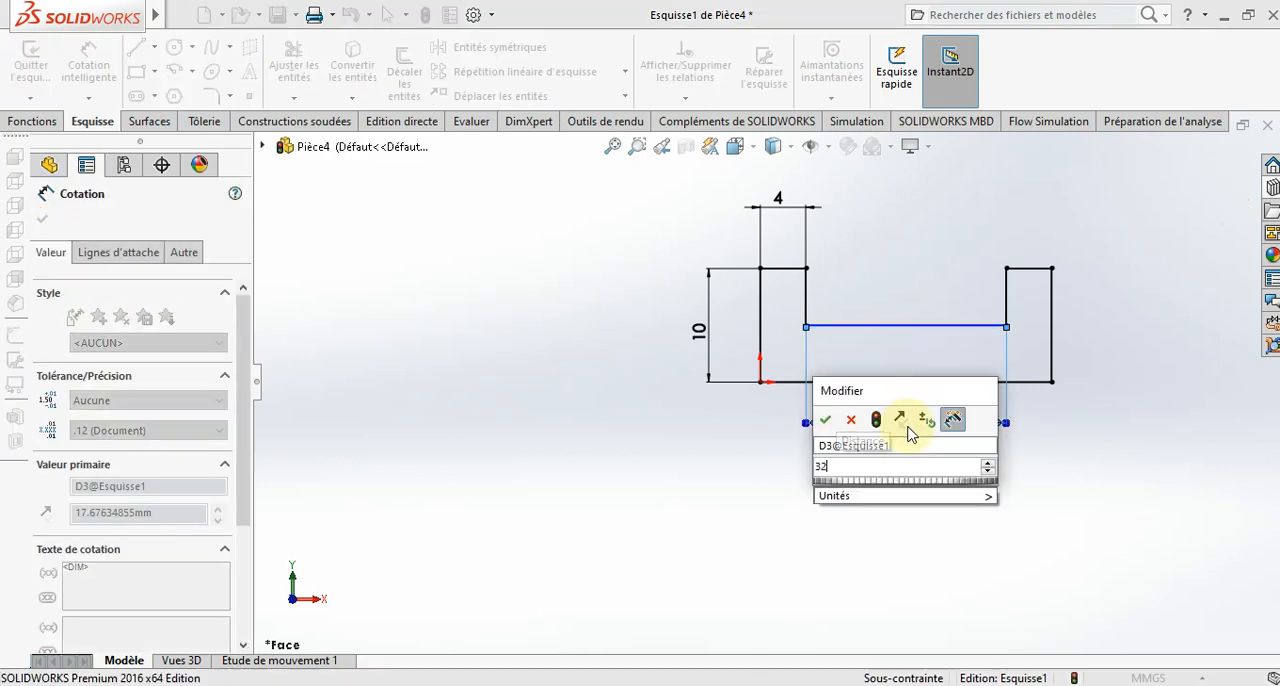
{"action": "type", "text": "2"}
{"action": "key", "text": "Return"}
{"action": "scroll", "coordinate": [933, 503], "scroll_direction": "up", "scroll_amount": 3}
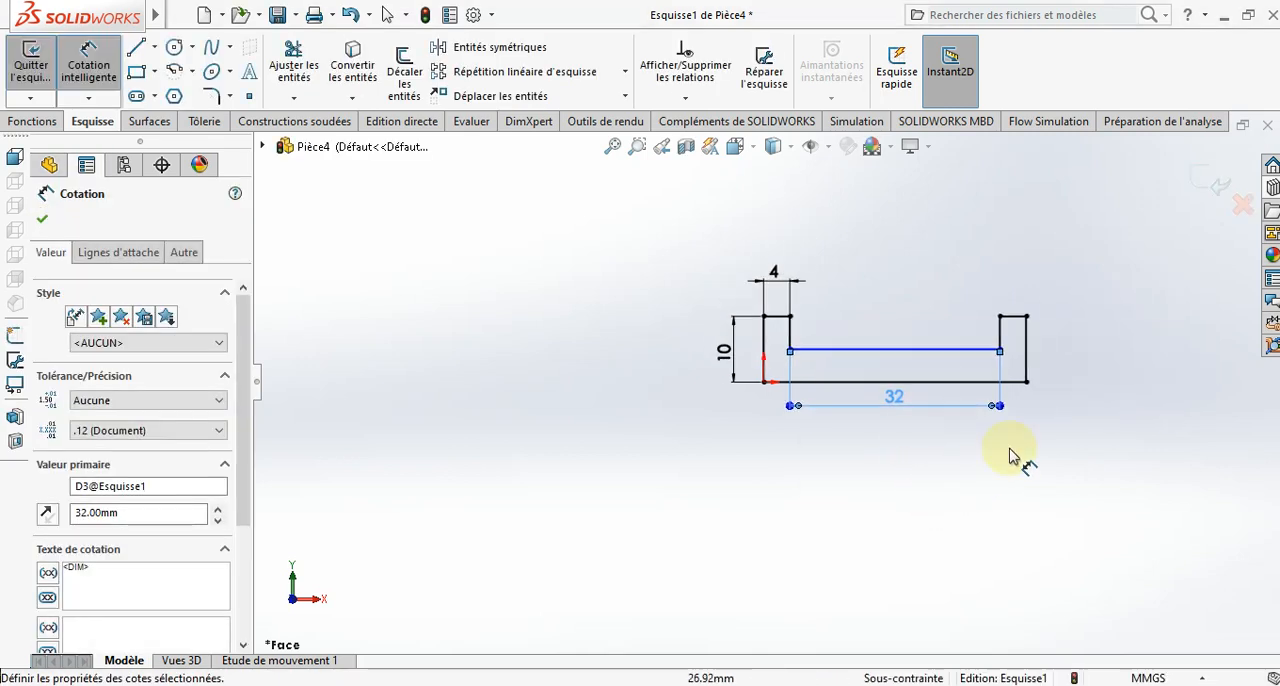
- Dimension the height between the profile's bottom line and the recess floor at 6 mm
{"action": "scroll", "coordinate": [1087, 383], "scroll_direction": "down", "scroll_amount": 4}
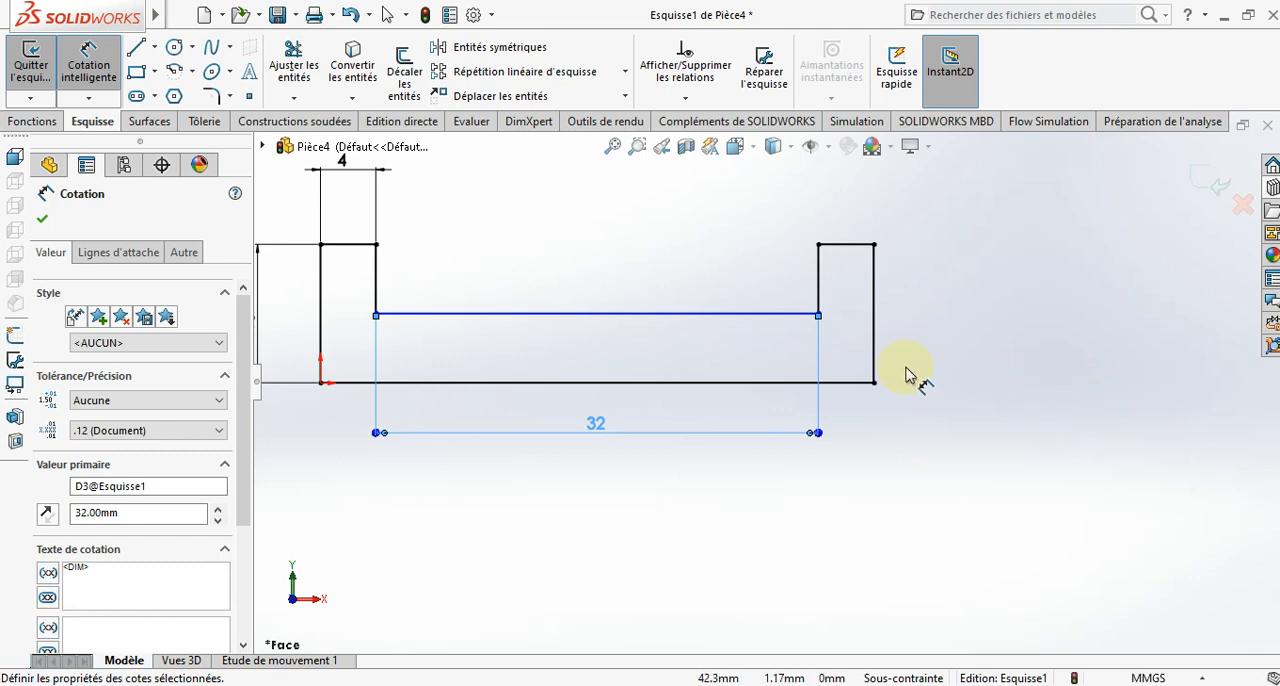
{"action": "left_click", "coordinate": [765, 316]}
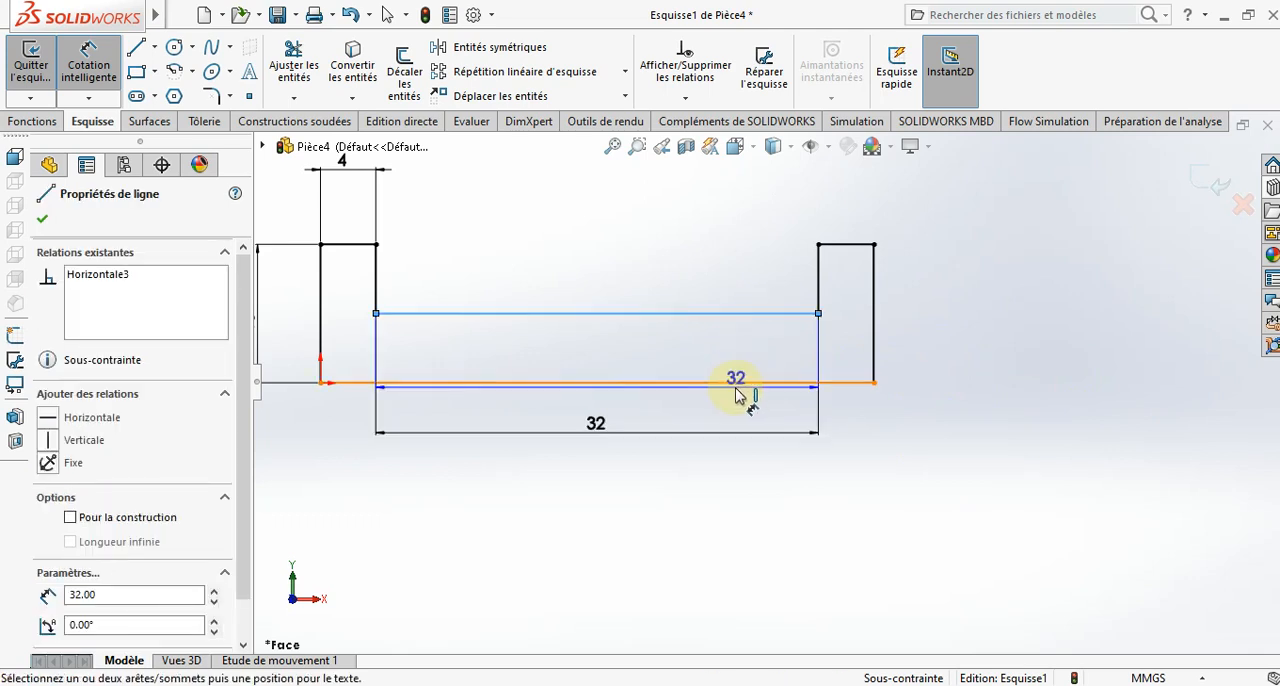
{"action": "left_click", "coordinate": [735, 354]}
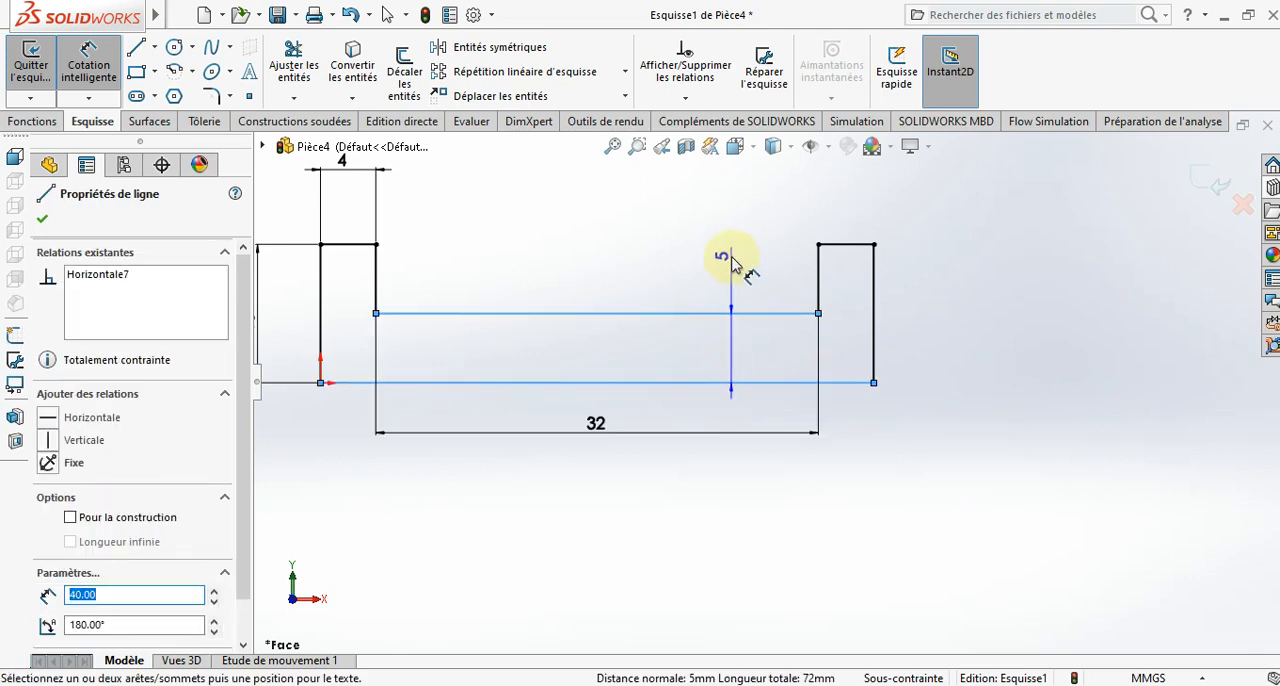
{"action": "left_click", "coordinate": [733, 265]}
{"action": "type", "text": "6"}
{"action": "key", "text": "Return"}
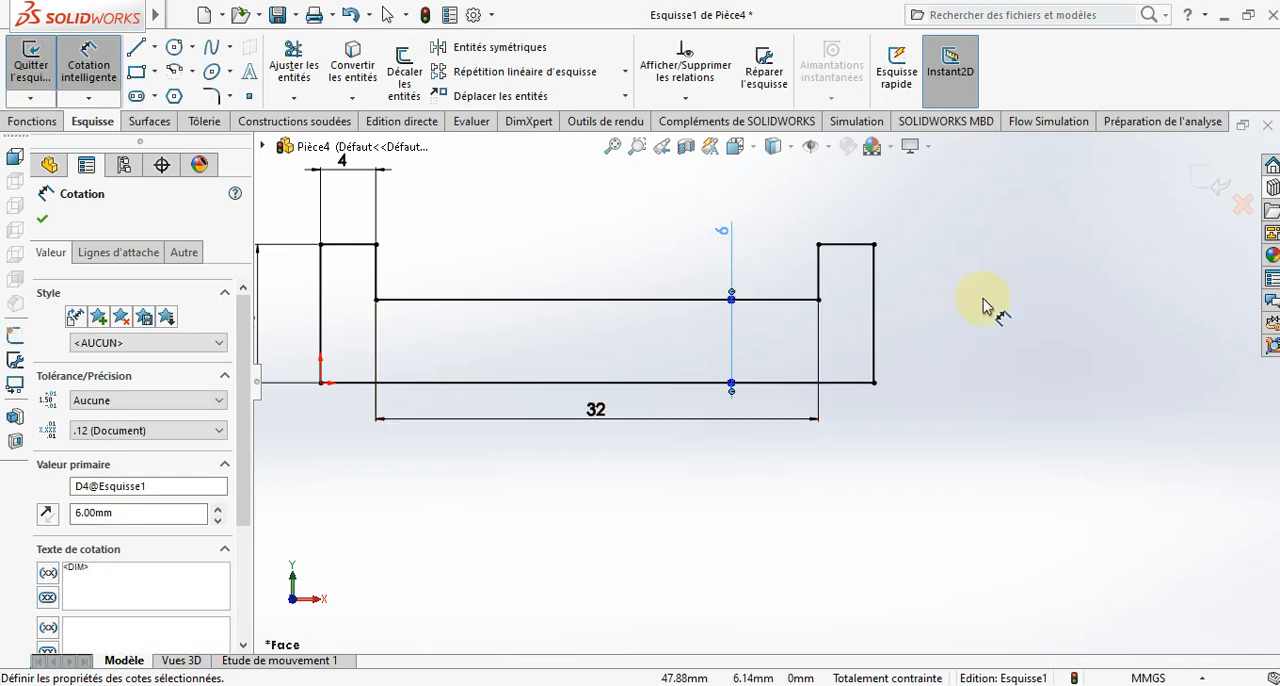
- Add a 2 mm equal-distance sketch chamfer to the left arm's upper outer corner, accepting the loss of a sketch constraint
{"action": "left_click", "coordinate": [229, 72]}
{"action": "left_click", "coordinate": [270, 138]}
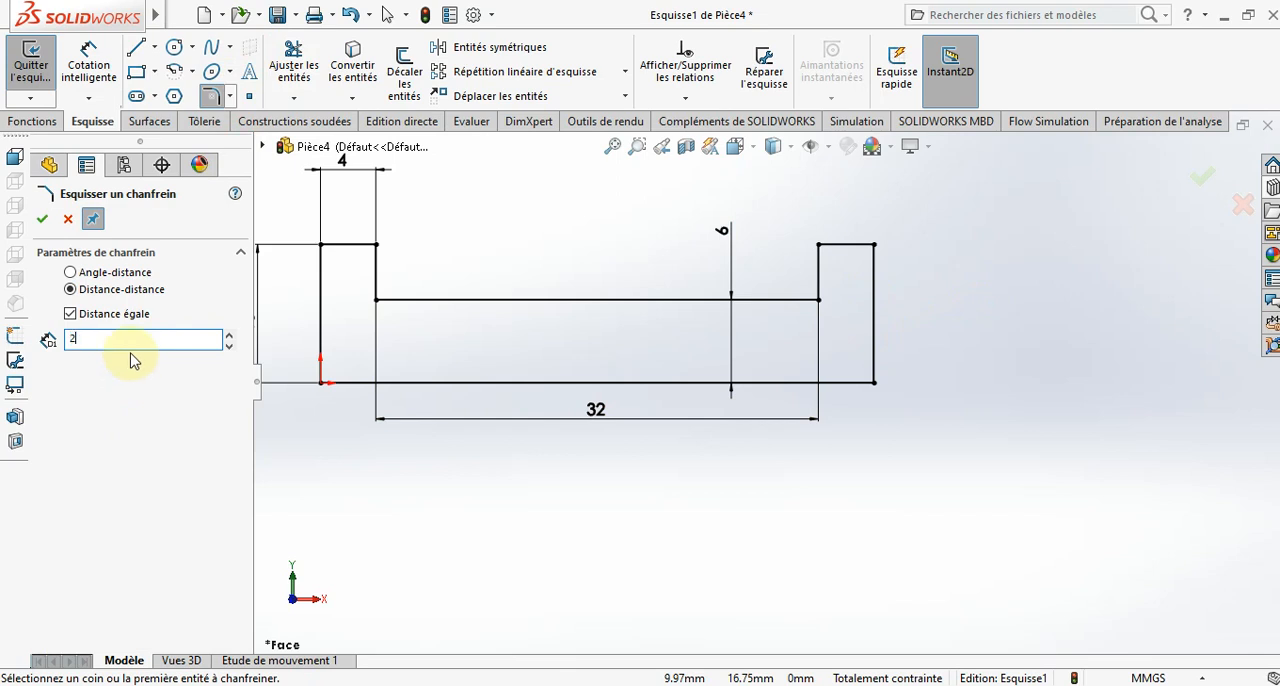
{"action": "key", "text": "z"}
{"action": "left_click", "coordinate": [466, 286]}
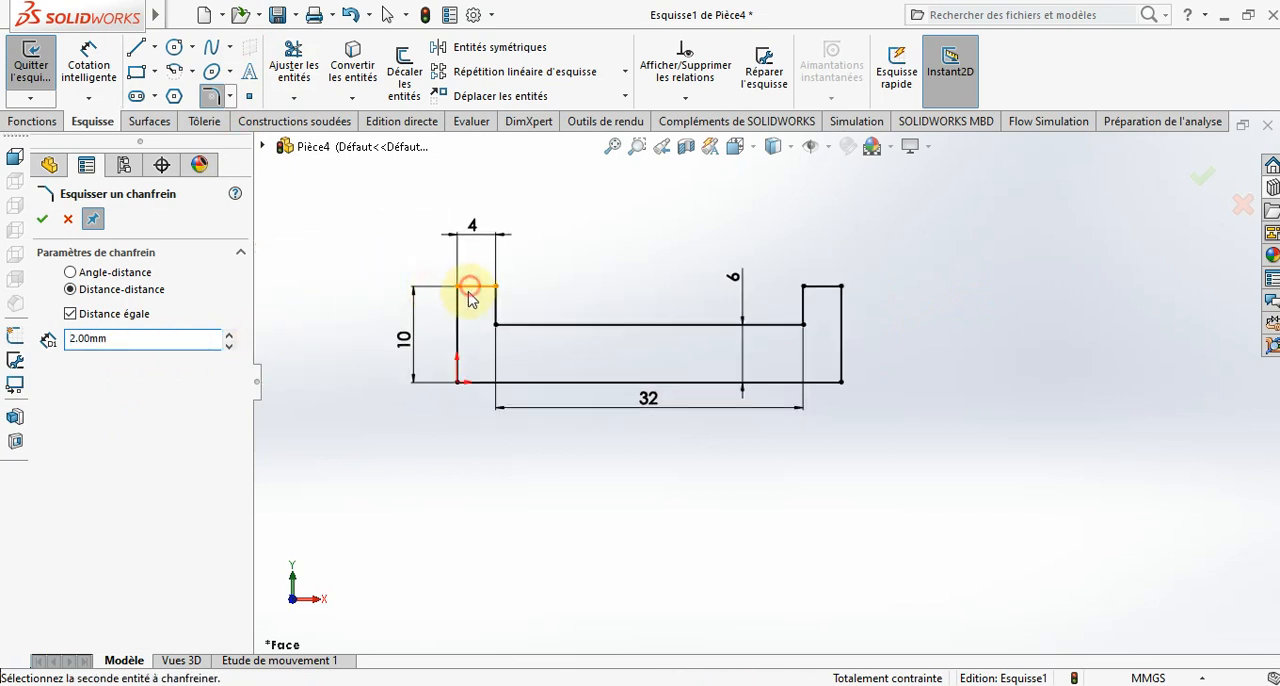
{"action": "left_click", "coordinate": [460, 320]}
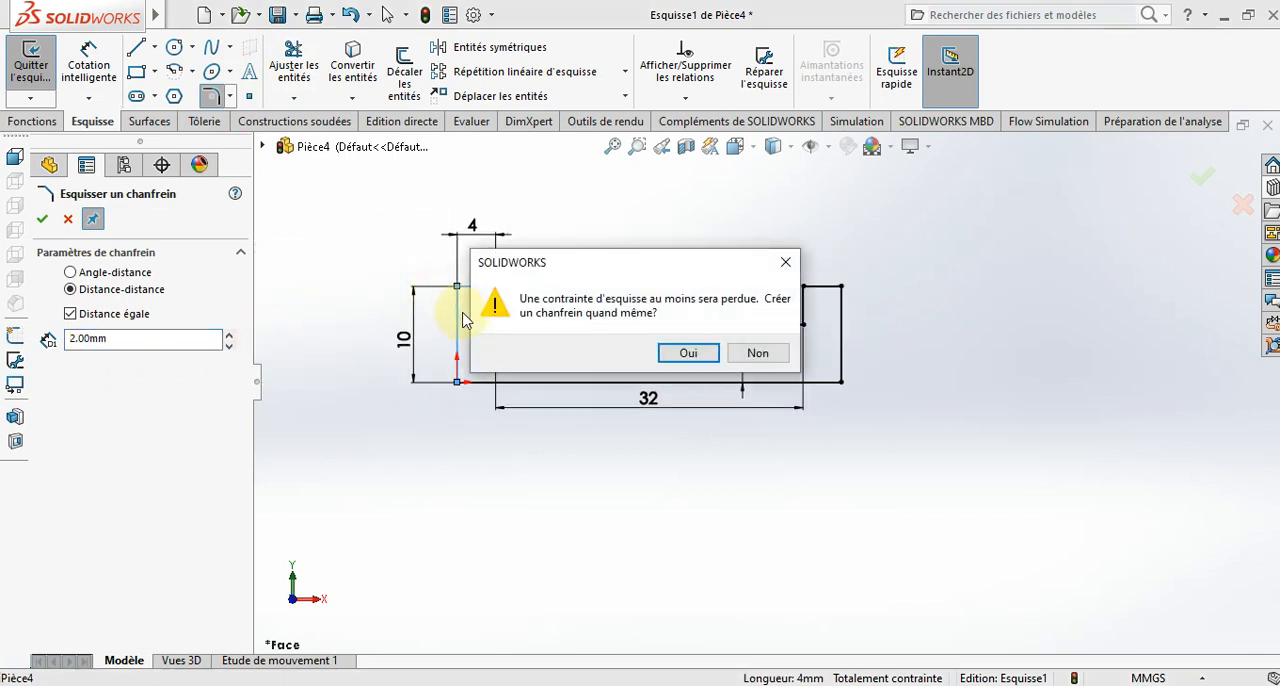
{"action": "left_click", "coordinate": [688, 360]}
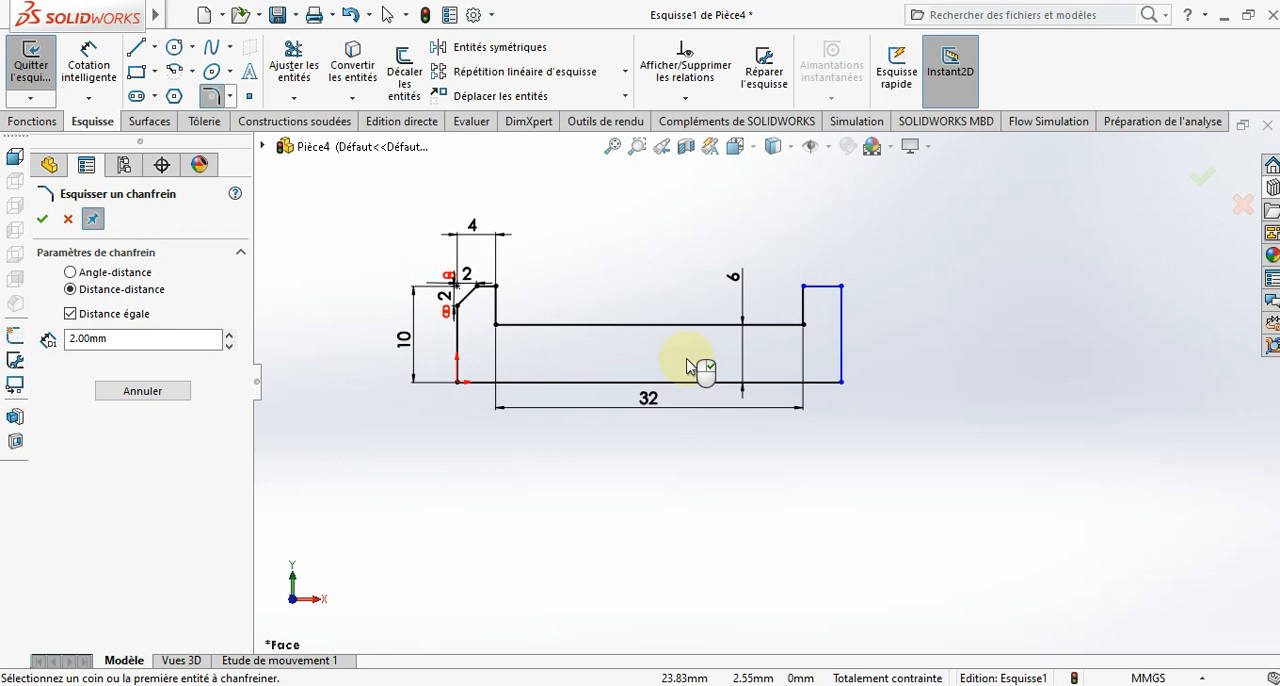
- Add a 2 mm equal-distance sketch chamfer to the right arm's upper outer corner and finish the chamfer command
{"action": "left_click", "coordinate": [828, 296]}
{"action": "left_click", "coordinate": [842, 320]}
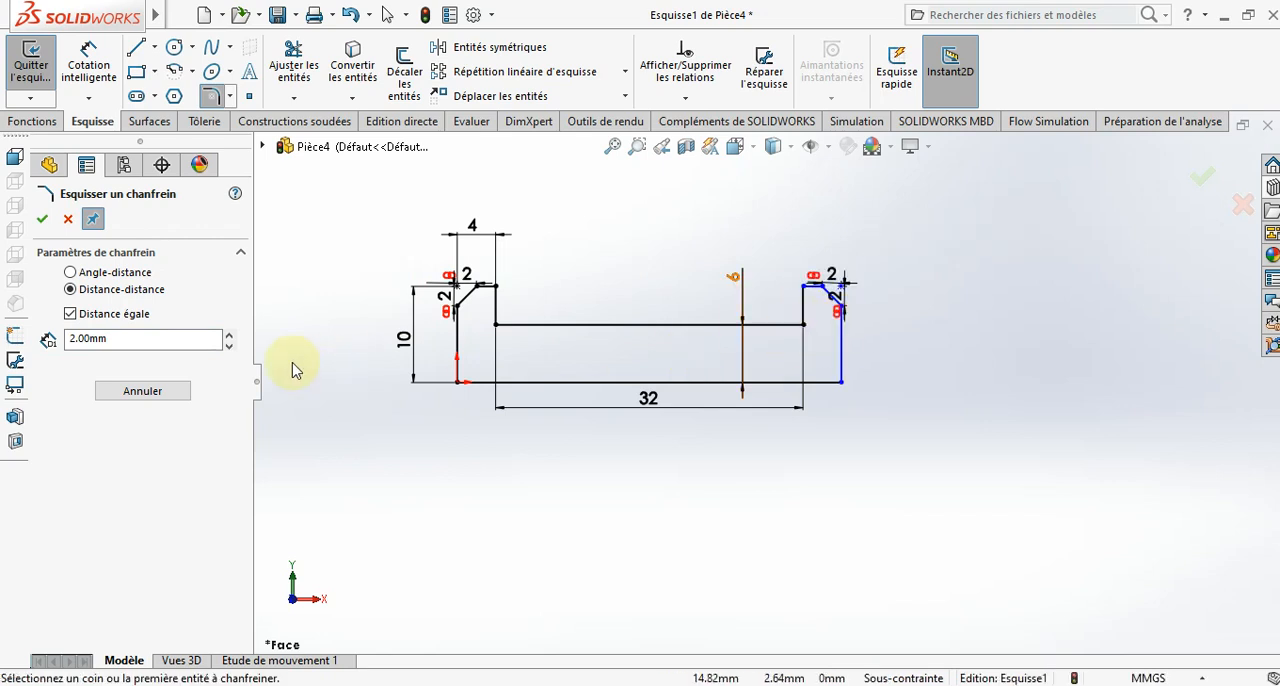
{"action": "left_click", "coordinate": [42, 219]}
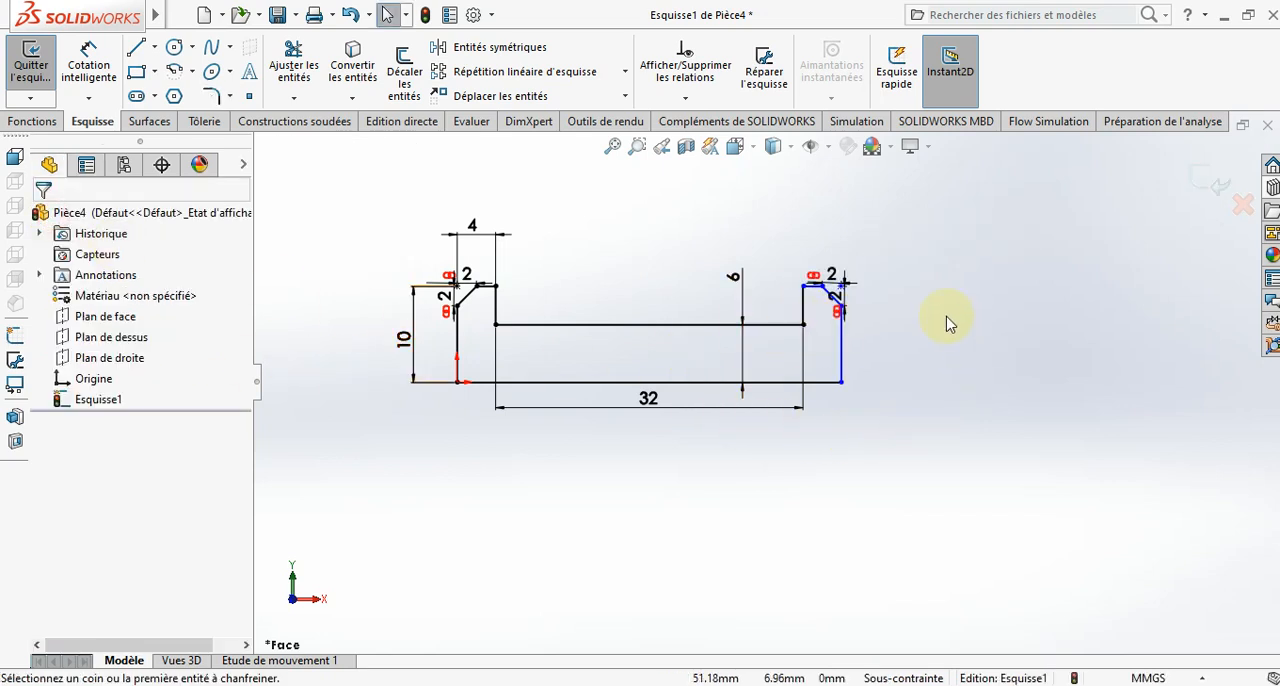
{"action": "scroll", "coordinate": [938, 325], "scroll_direction": "down", "scroll_amount": 2}
{"action": "scroll", "coordinate": [935, 328], "scroll_direction": "up", "scroll_amount": 3}
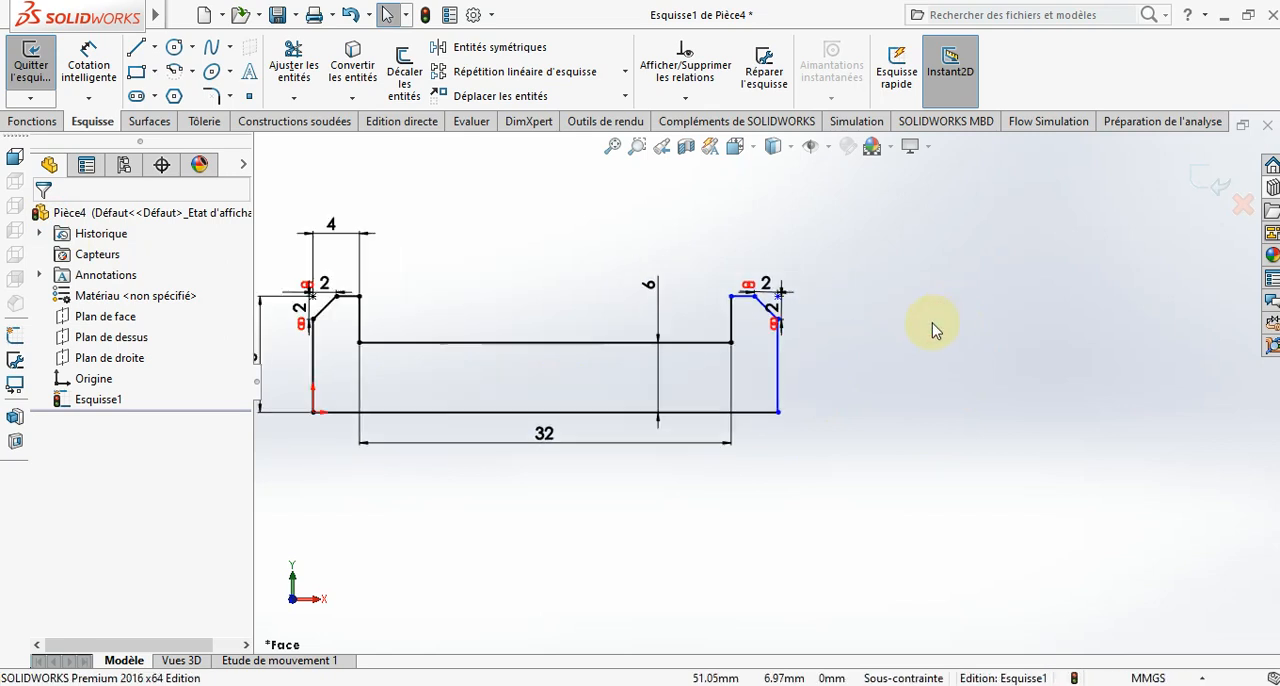
{"action": "left_click", "coordinate": [89, 62]}
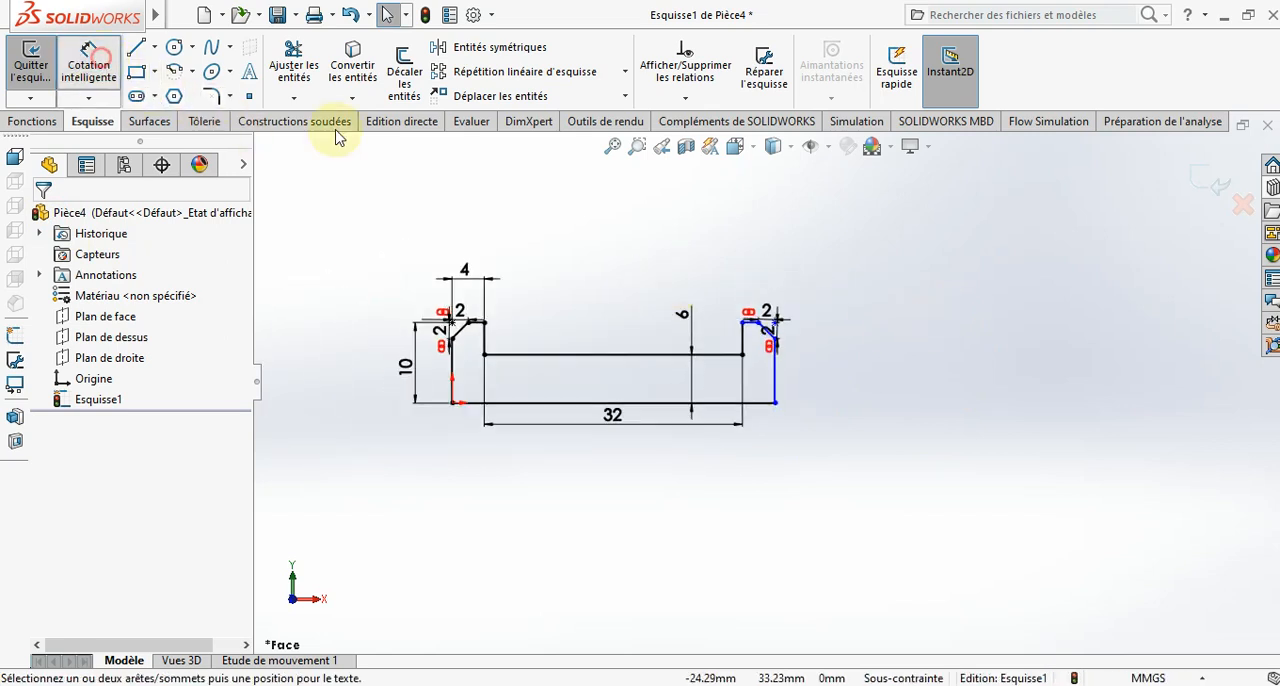
{"action": "left_click", "coordinate": [752, 321]}
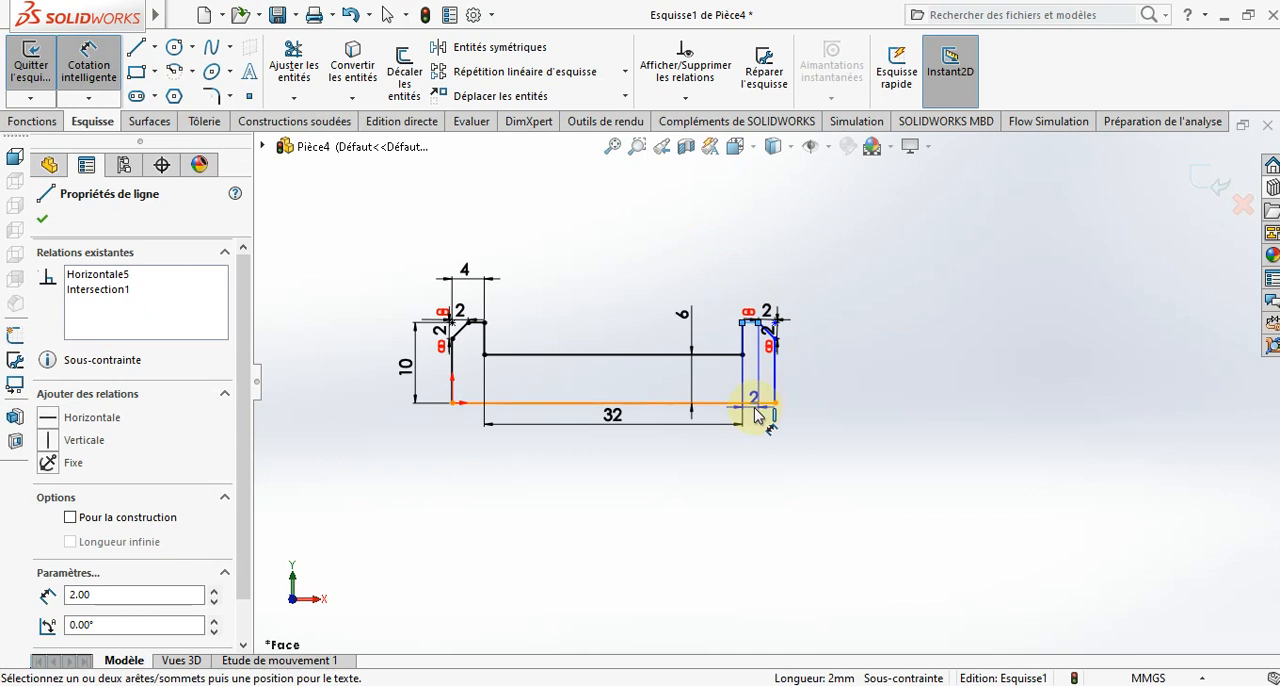
{"action": "left_click", "coordinate": [756, 405]}
{"action": "key", "text": "Escape"}
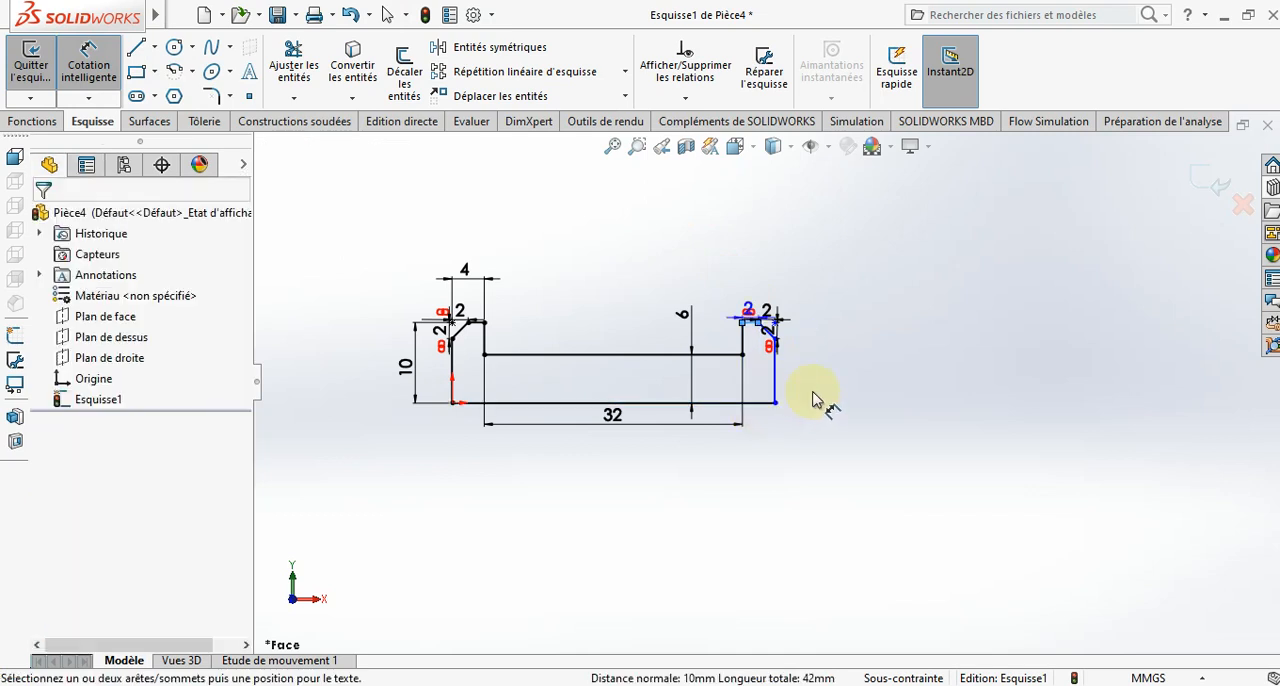
- Revolve the profile 360 degrees about its bottom line to form the flanged pin
{"action": "middle_click_drag", "start_coordinate": [866, 371], "coordinate": [810, 420]}
{"action": "left_click", "coordinate": [49, 125]}
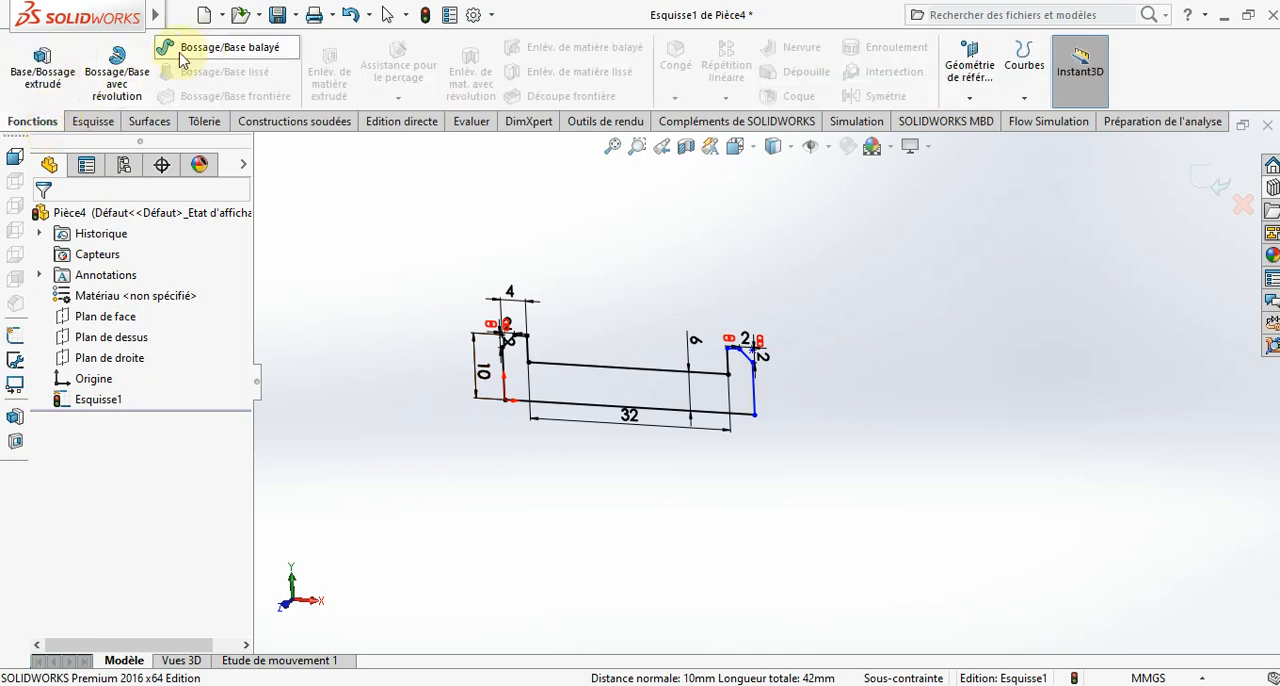
{"action": "left_click", "coordinate": [117, 70]}
{"action": "left_click", "coordinate": [112, 366]}
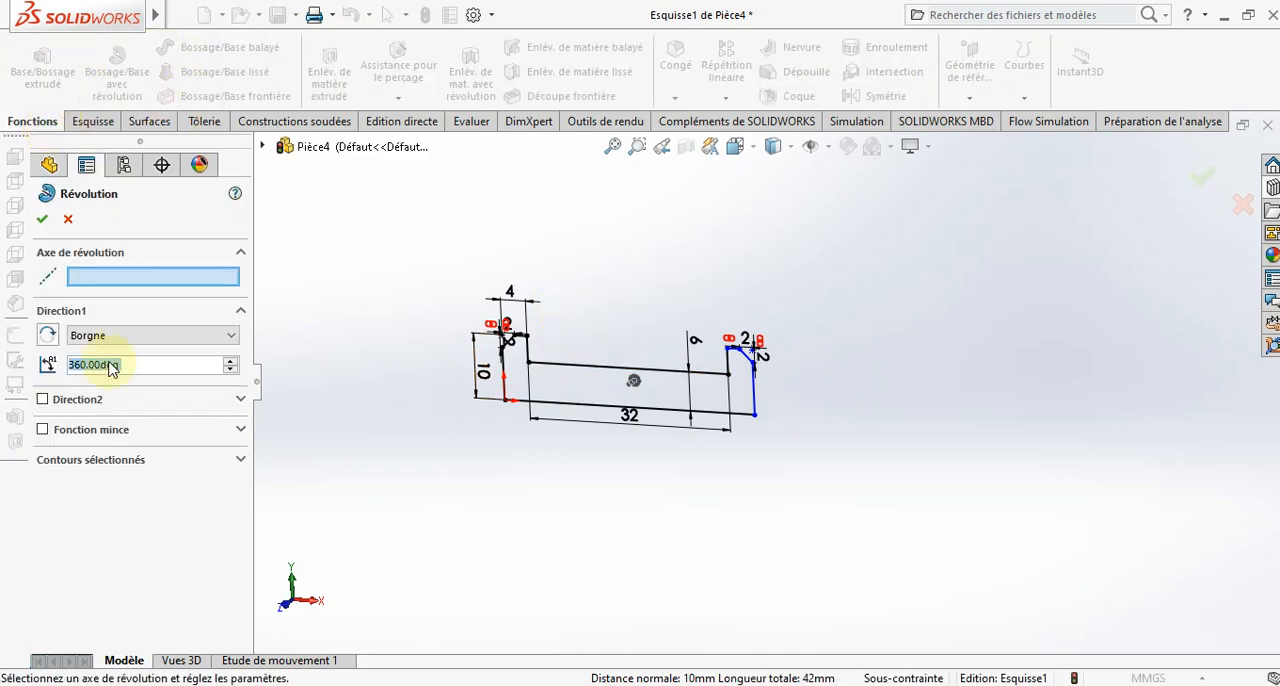
{"action": "left_click", "coordinate": [567, 408]}
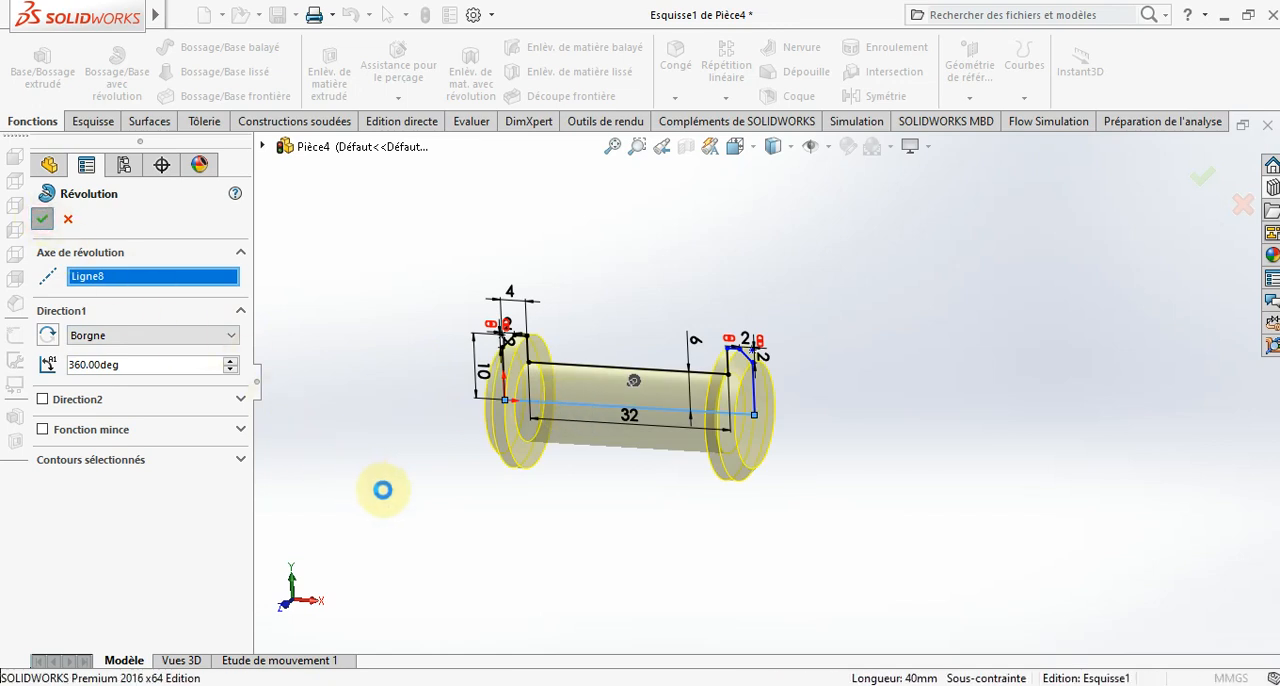
{"action": "left_click", "coordinate": [410, 484]}
{"action": "mouse_move", "coordinate": [494, 491]}
{"action": "middle_mouse_down"}
{"action": "mouse_move", "coordinate": [568, 438]}
{"action": "mouse_move", "coordinate": [497, 466]}
{"action": "mouse_move", "coordinate": [498, 484]}
{"action": "middle_mouse_up"}
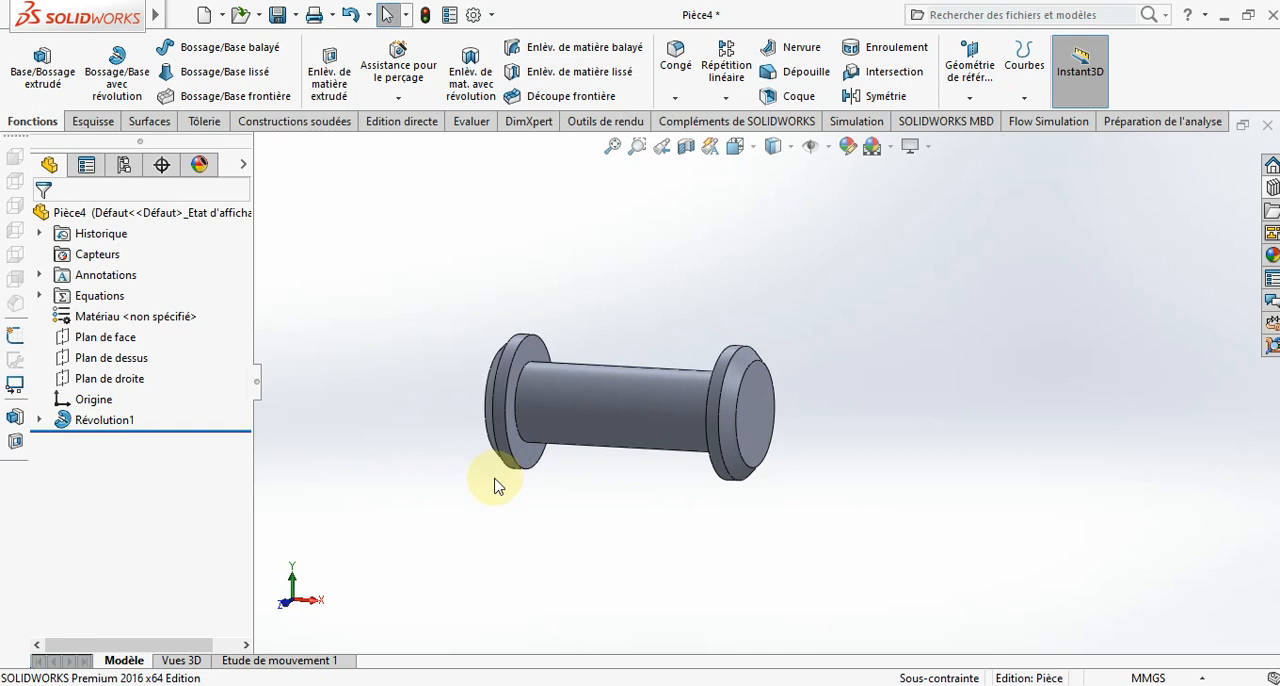
- Save the part in the PROJET folder as GOUPILLE 01
{"action": "left_click", "coordinate": [279, 17]}
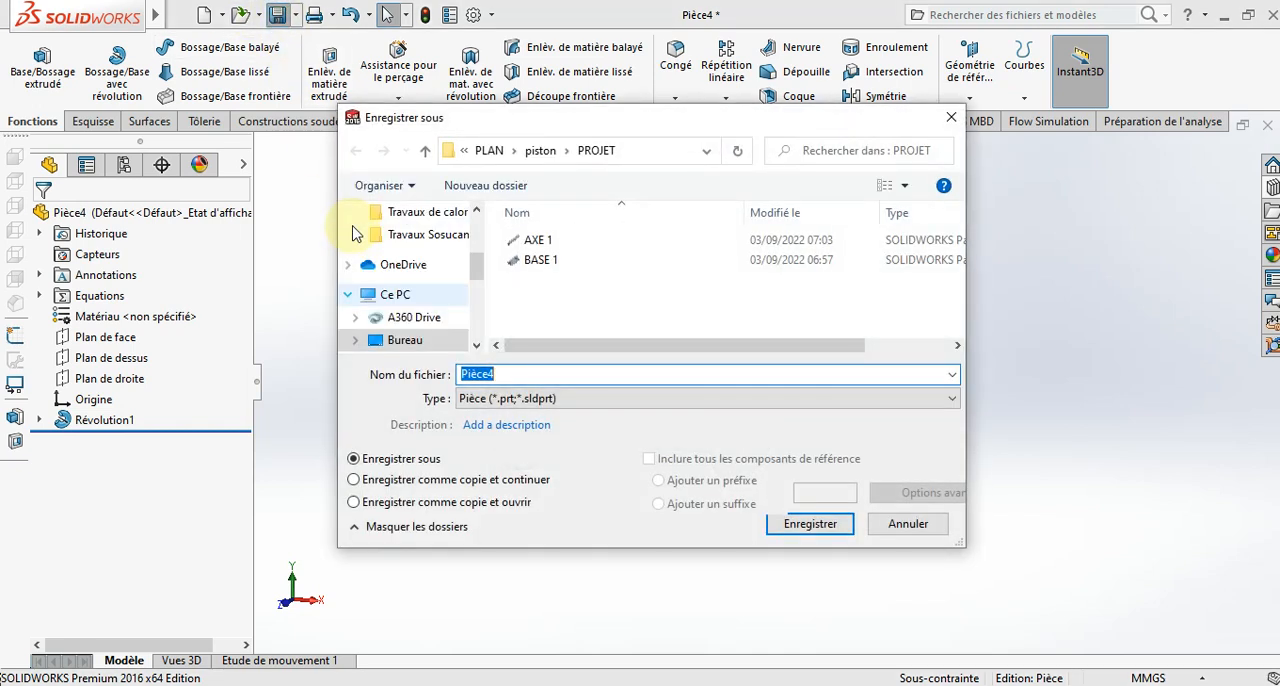
{"action": "type", "text": "GOUPILLE 01"}
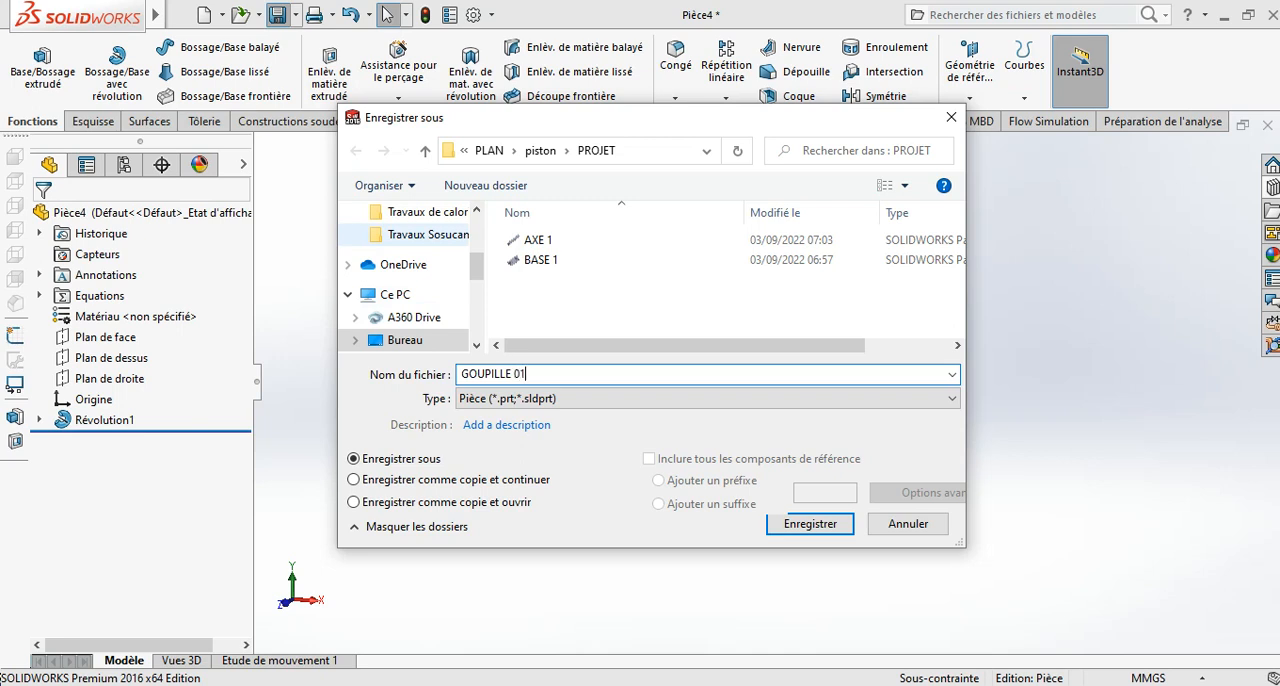
{"action": "key", "text": "Return"}
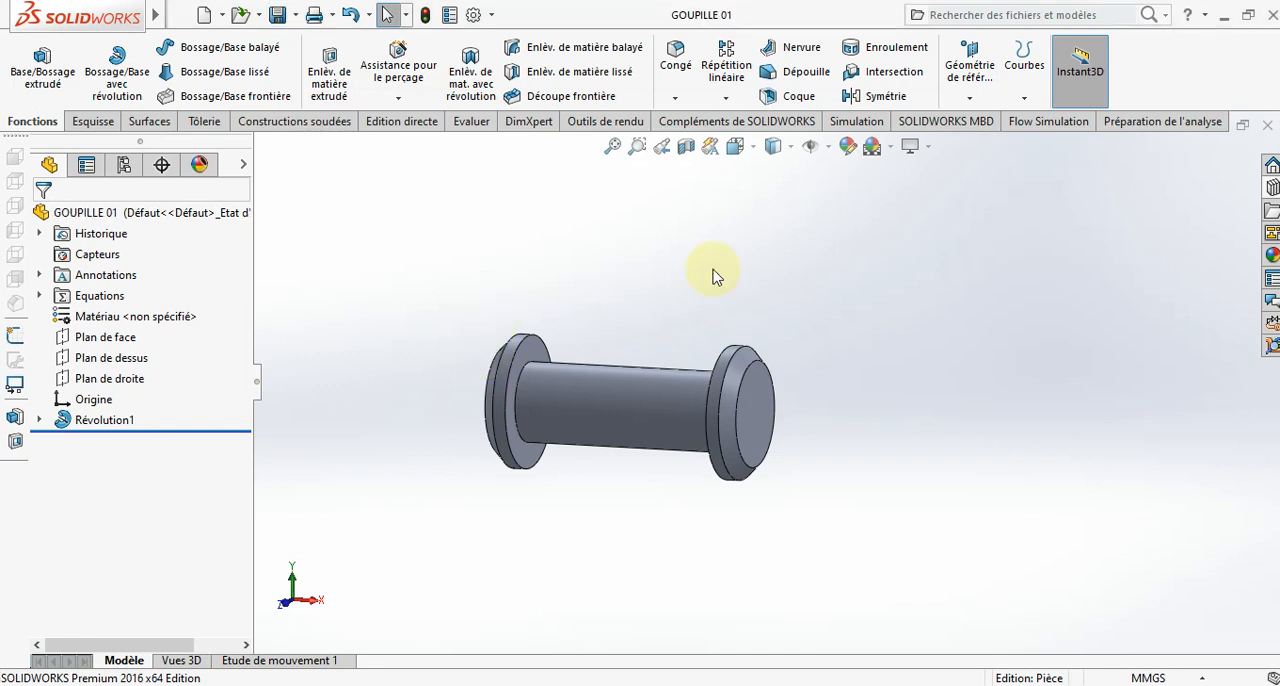
- Create a new part document (Pièce) and start a sketch on the front plane (Plan de face)
{"action": "middle_click_drag", "start_coordinate": [643, 514], "coordinate": [657, 590]}
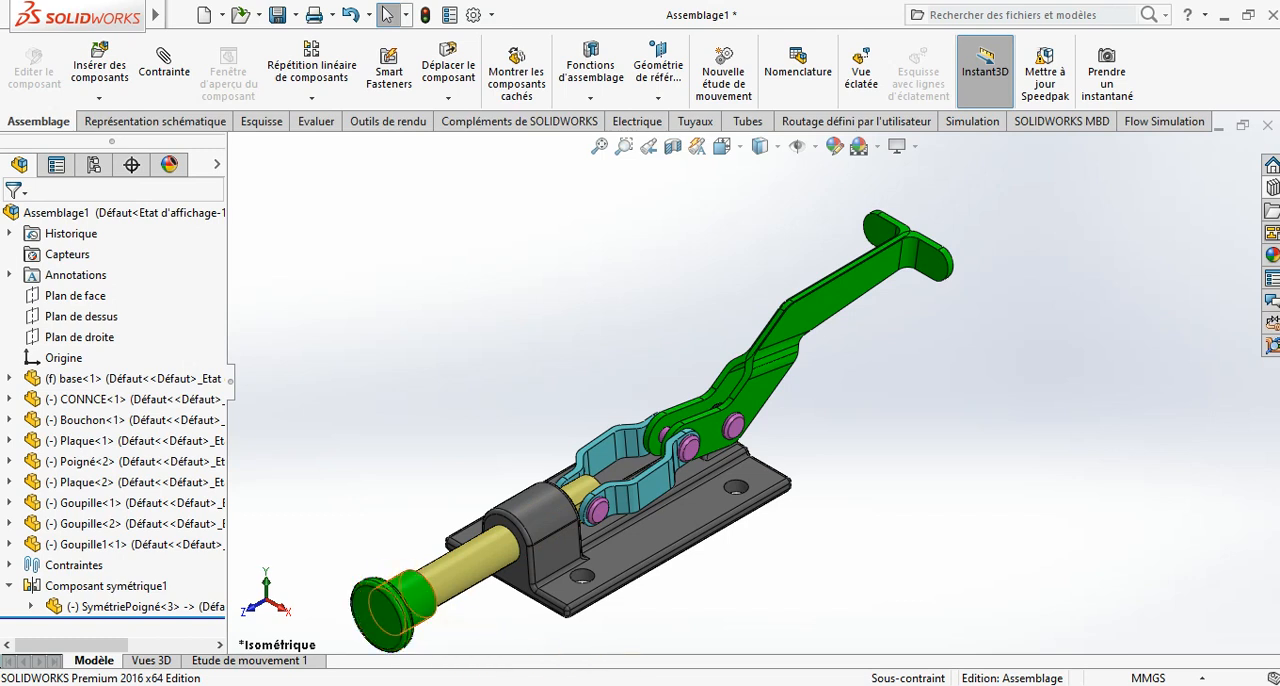
{"action": "left_click", "coordinate": [943, 614]}
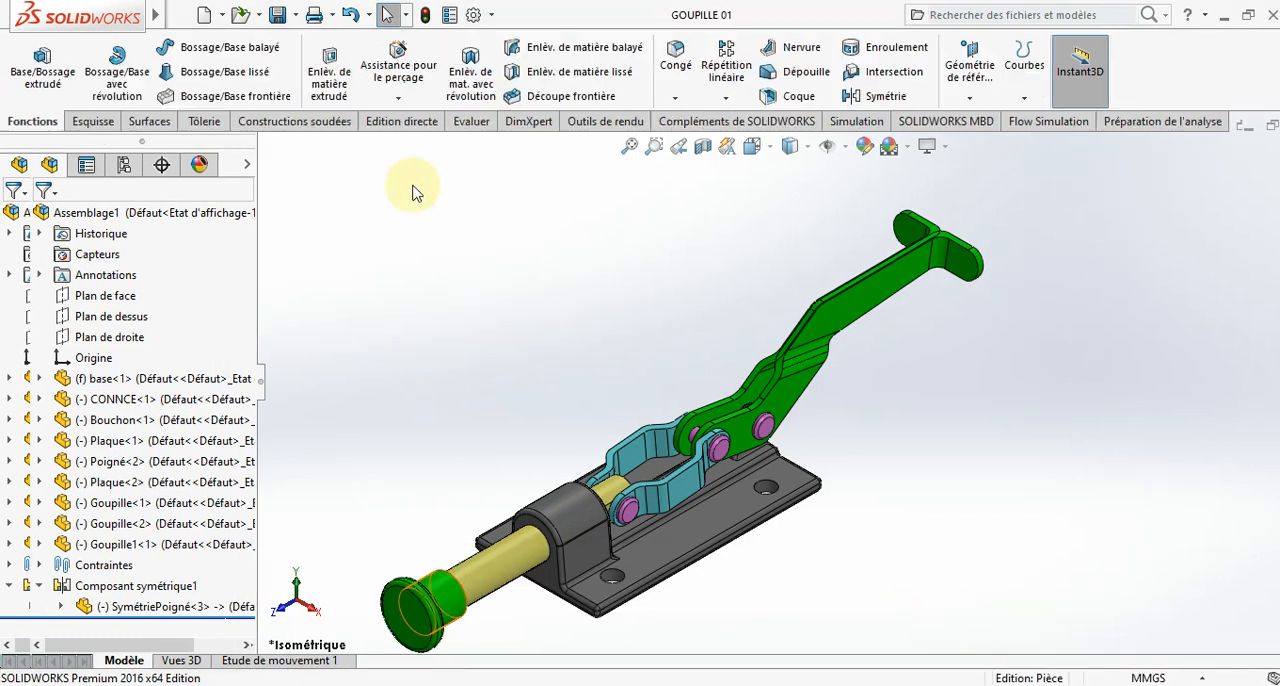
{"action": "left_click", "coordinate": [204, 14]}
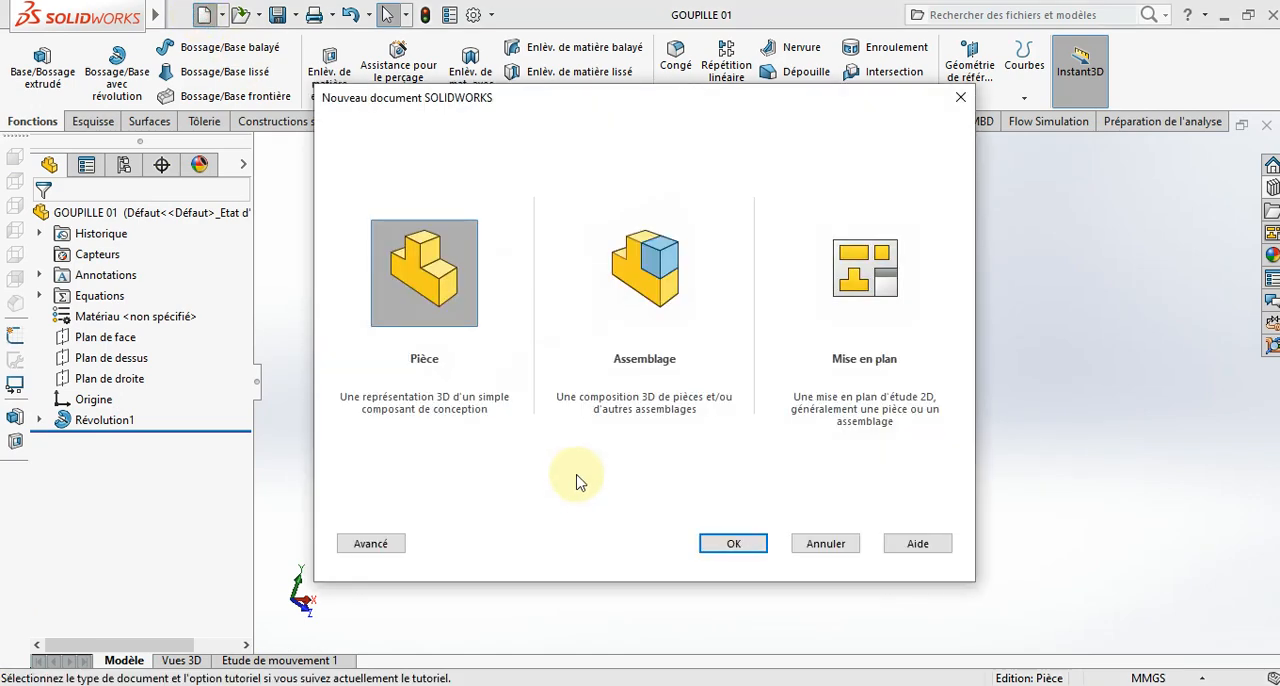
{"action": "left_click", "coordinate": [744, 546]}
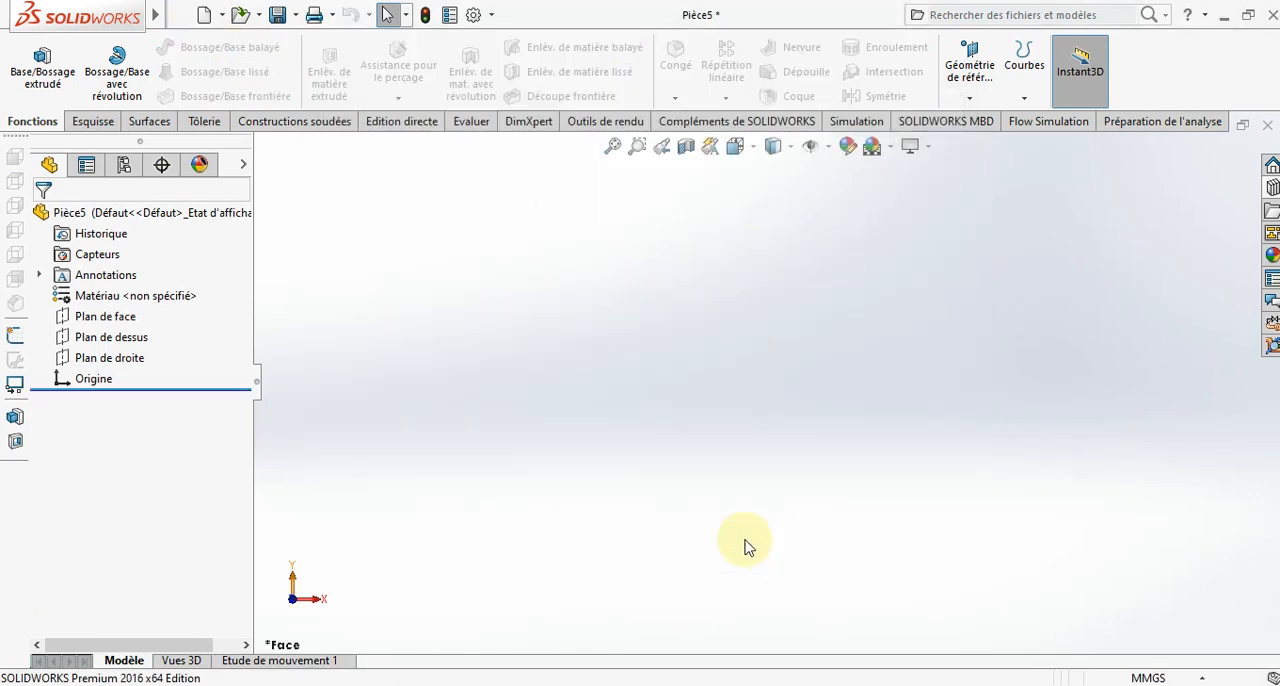
{"action": "left_click", "coordinate": [119, 320]}
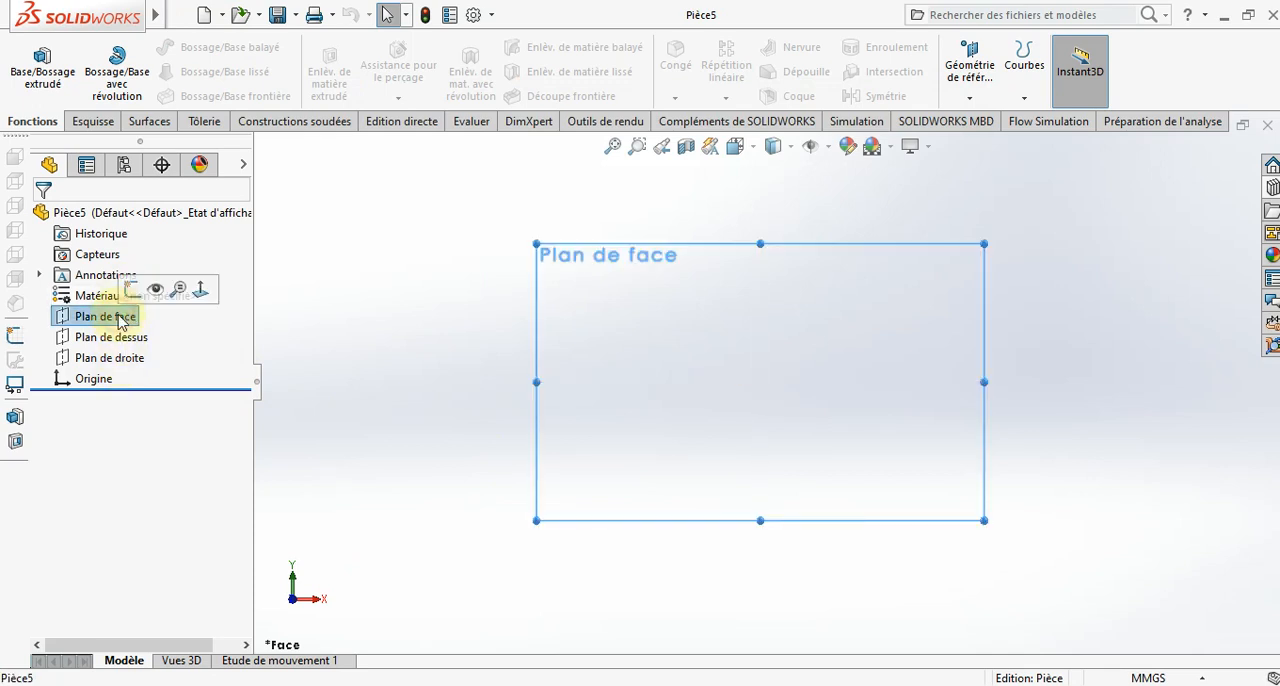
{"action": "left_click", "coordinate": [132, 287]}
- Draw a vertical construction centerline passing through the origin and extending above and below it
{"action": "left_click", "coordinate": [139, 50]}
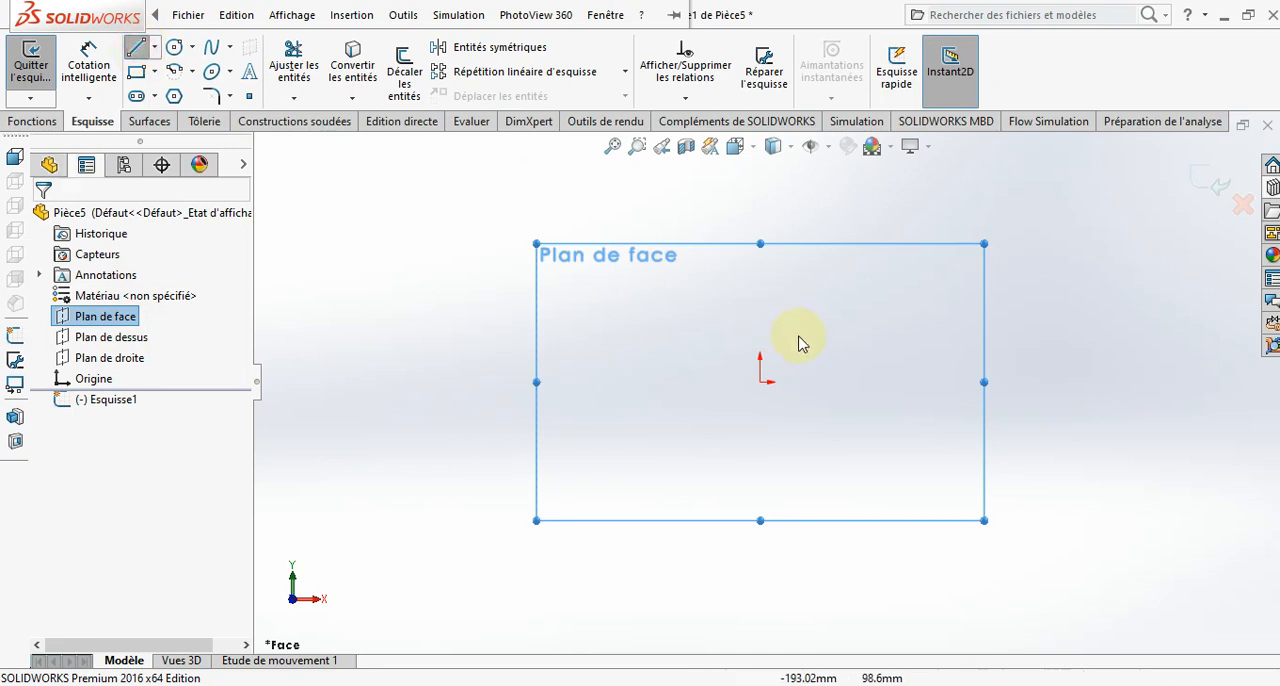
{"action": "left_click", "coordinate": [155, 47]}
{"action": "left_click", "coordinate": [185, 93]}
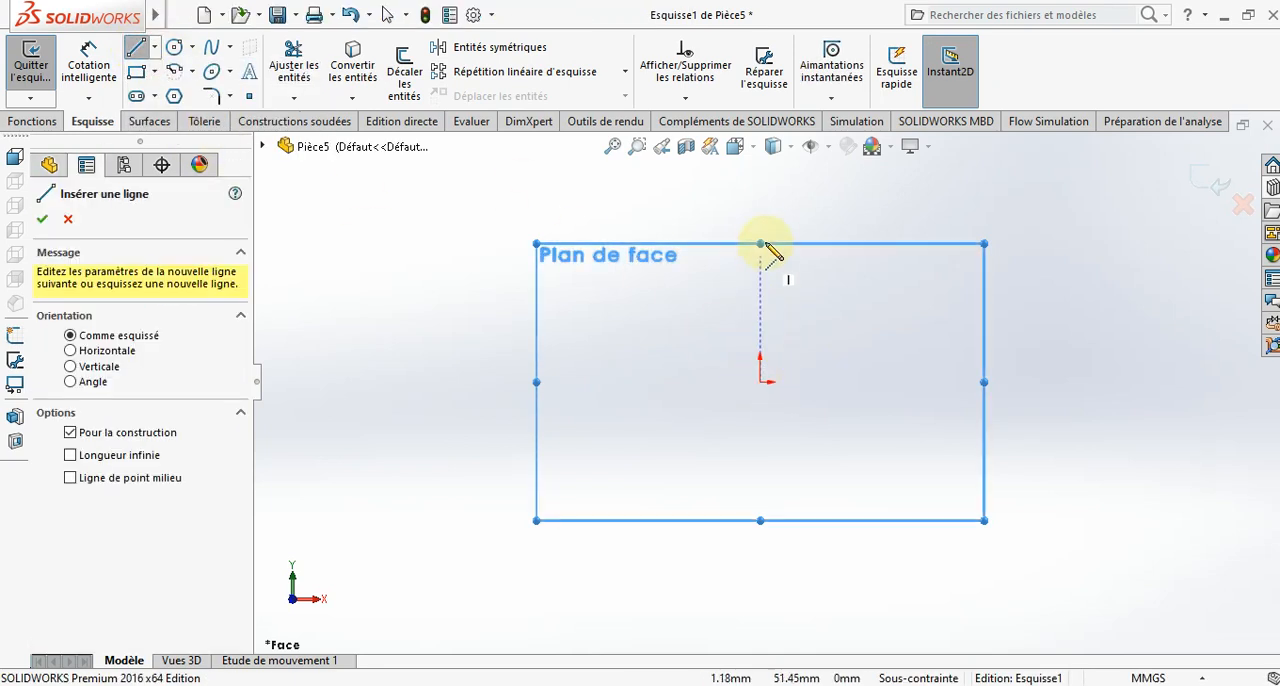
{"action": "left_click", "coordinate": [760, 209]}
{"action": "left_click", "coordinate": [760, 558]}
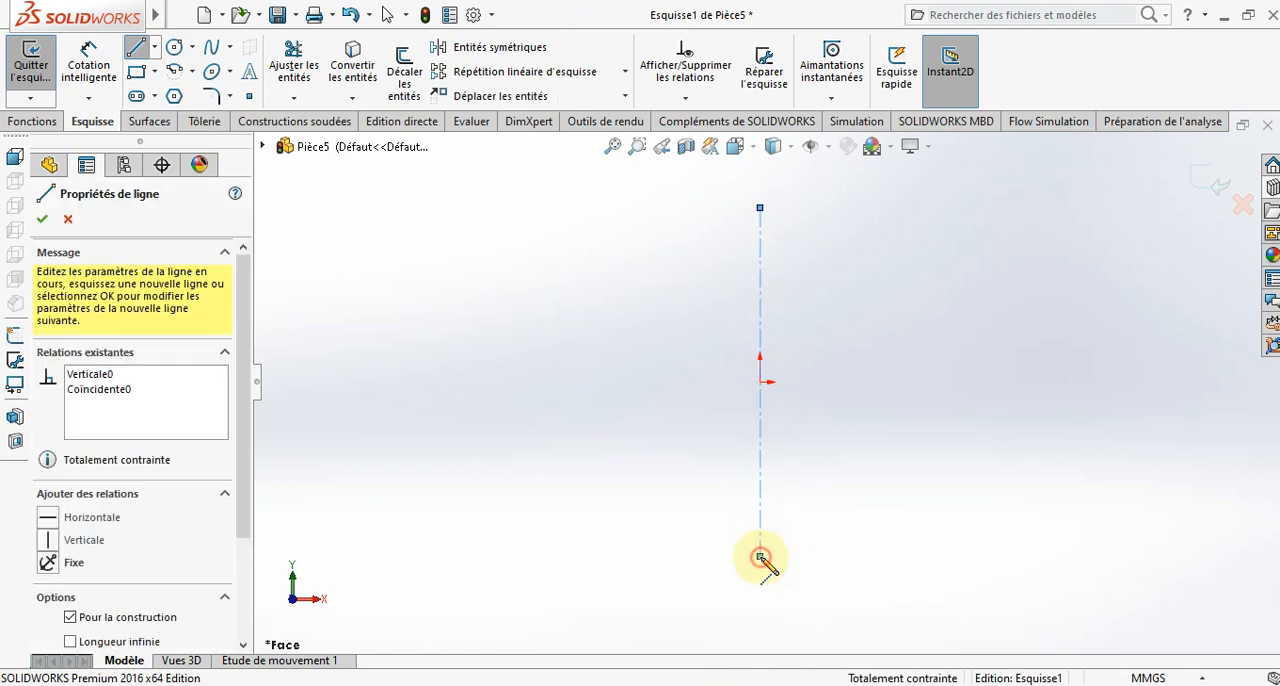
{"action": "key", "text": "Escape"}
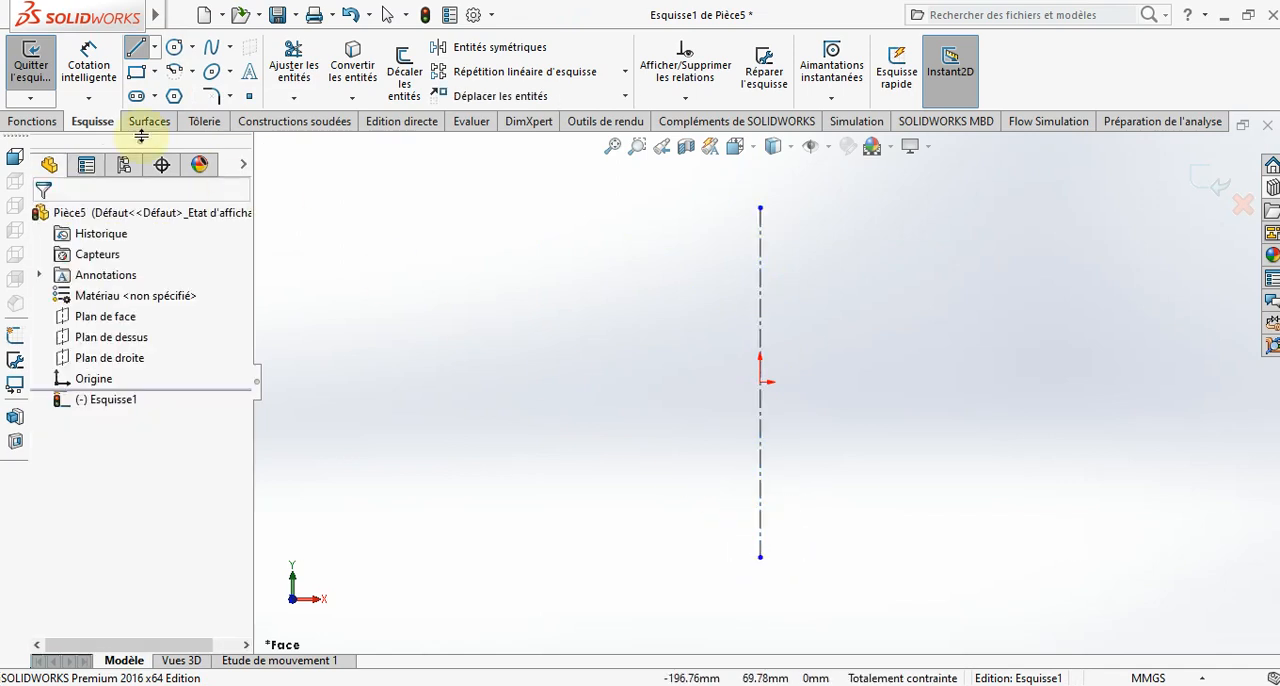
- Sketch a half-profile left of the centerline with an about 48 mm top edge, a short flange and a thin leg extending downward, ending on the centerline
{"action": "left_click", "coordinate": [760, 266]}
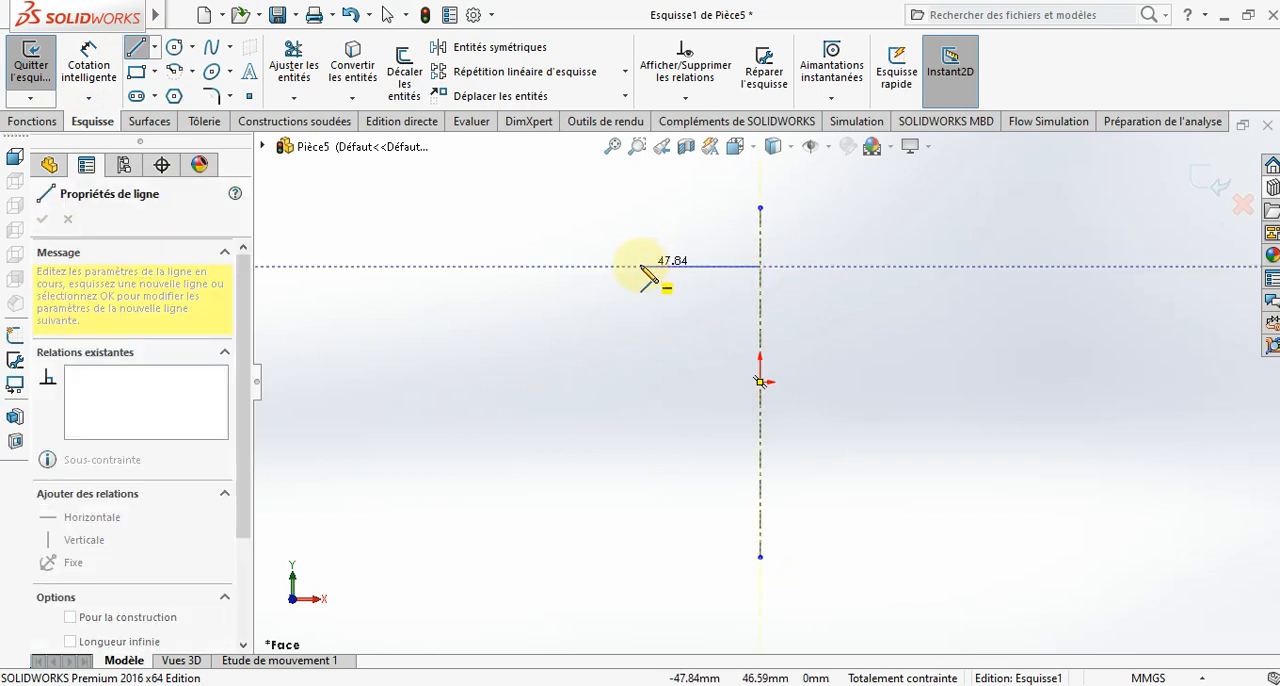
{"action": "left_click", "coordinate": [641, 266]}
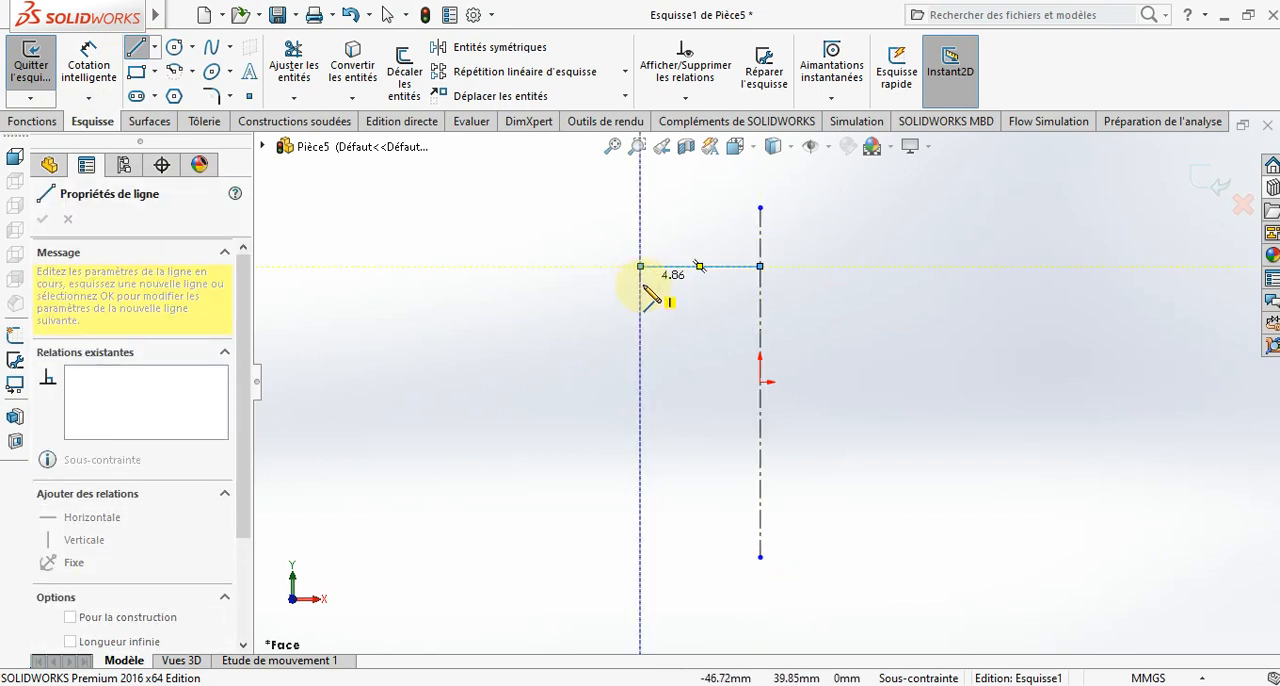
{"action": "left_click", "coordinate": [640, 298]}
{"action": "left_click", "coordinate": [693, 298]}
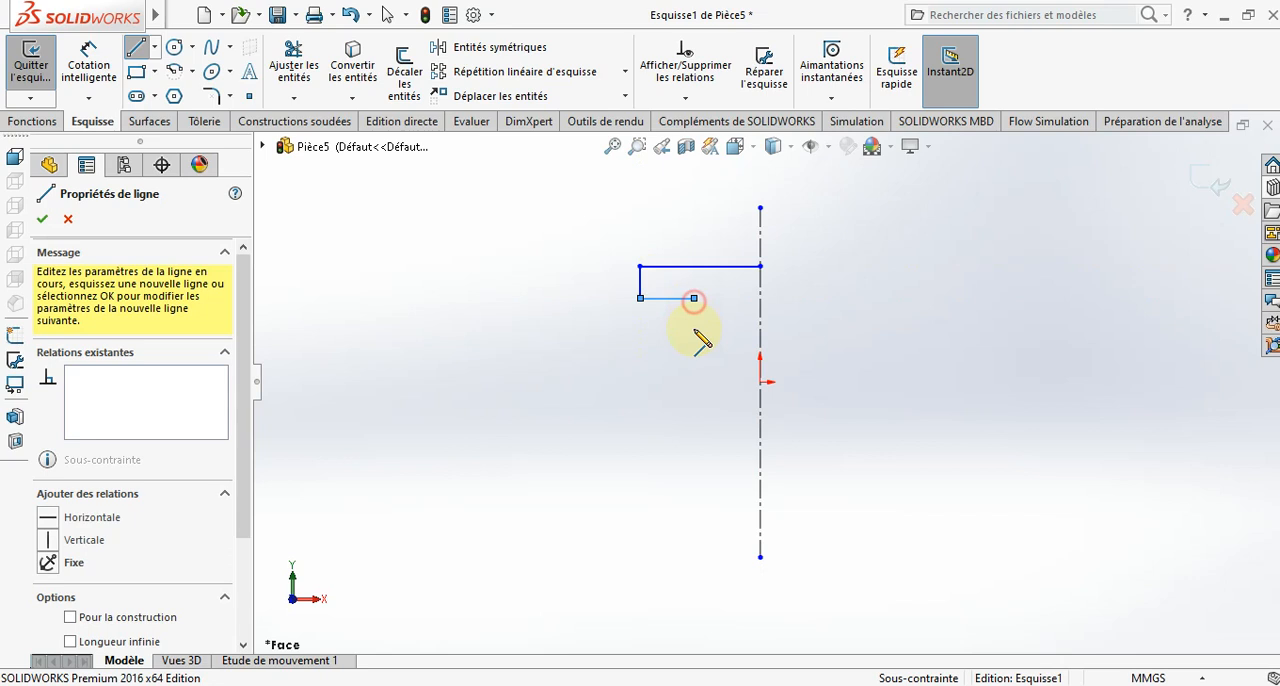
{"action": "left_click", "coordinate": [693, 468]}
{"action": "left_click", "coordinate": [721, 468]}
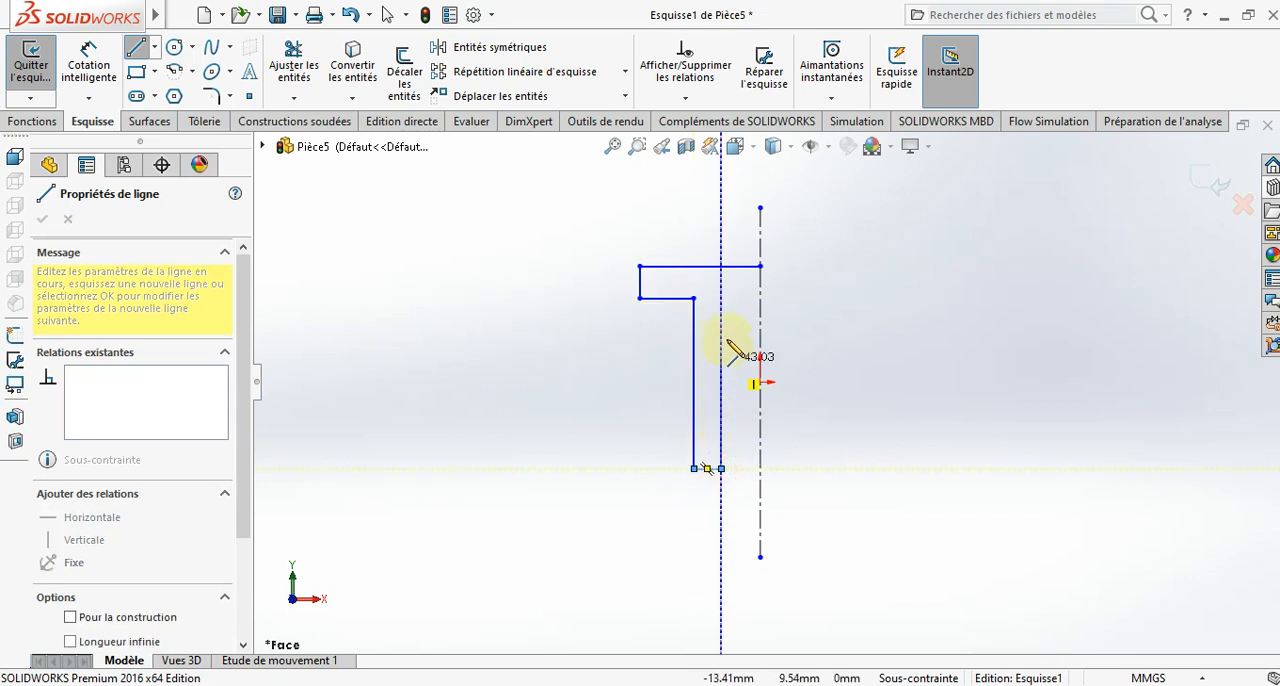
{"action": "left_click", "coordinate": [721, 298]}
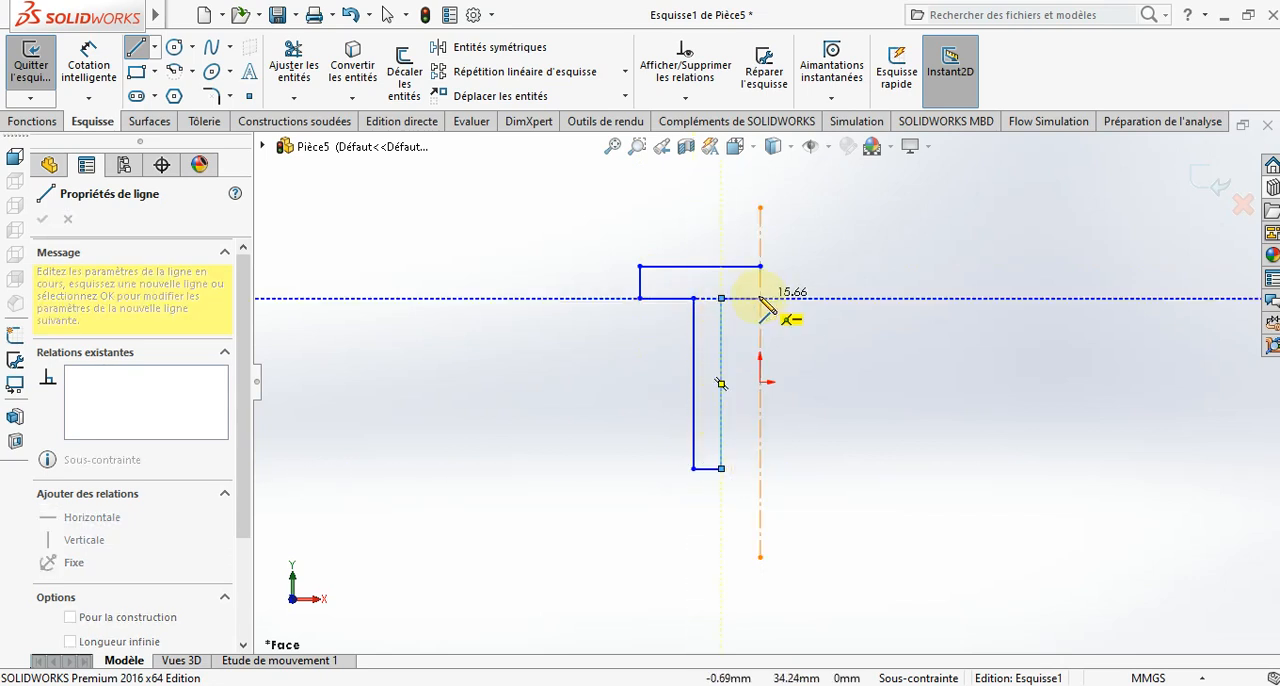
{"action": "left_click", "coordinate": [760, 298]}
{"action": "key", "text": "Escape"}
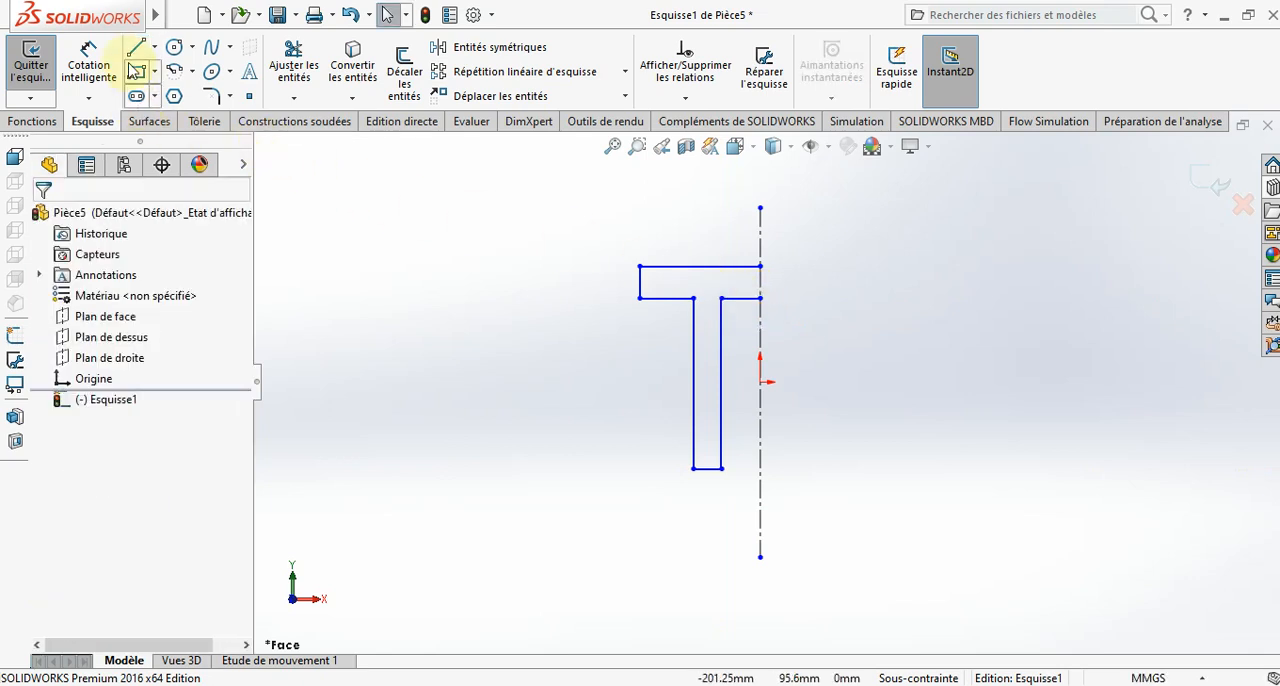
- Dimension the profile's top edge at 27 mm
{"action": "left_click", "coordinate": [89, 65]}
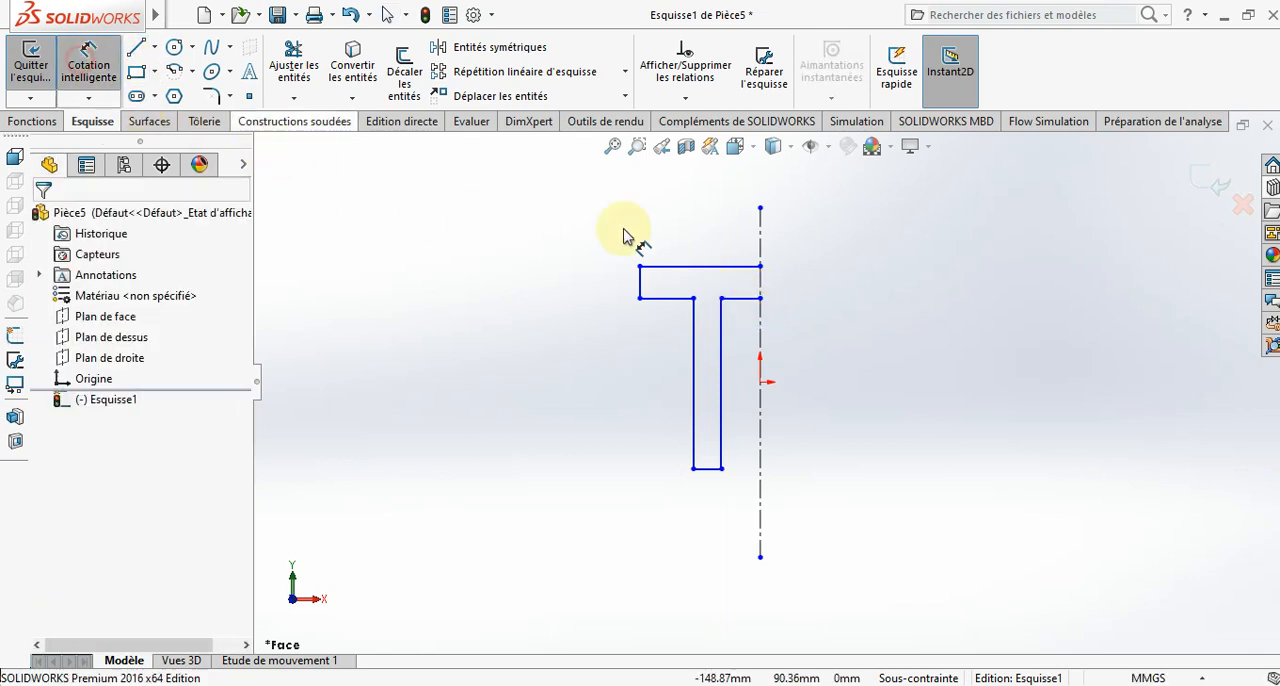
{"action": "left_click", "coordinate": [676, 266]}
{"action": "left_click", "coordinate": [680, 222]}
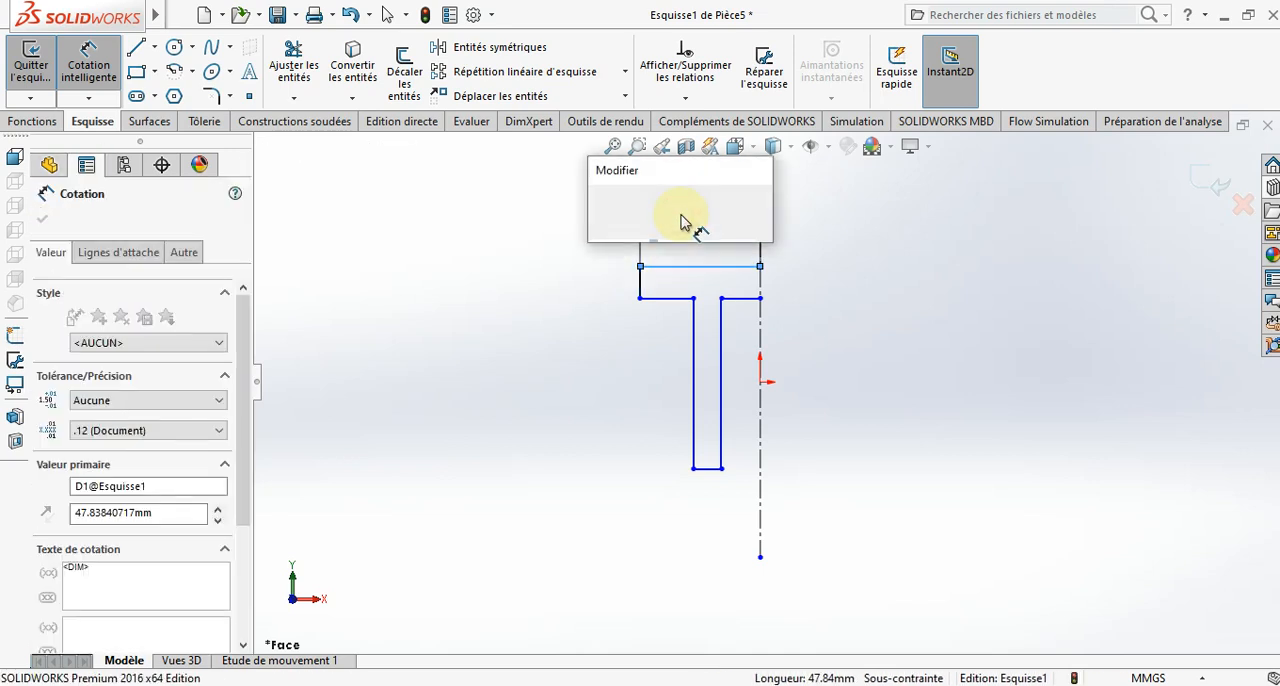
{"action": "type", "text": "27"}
{"action": "key", "text": "Return"}
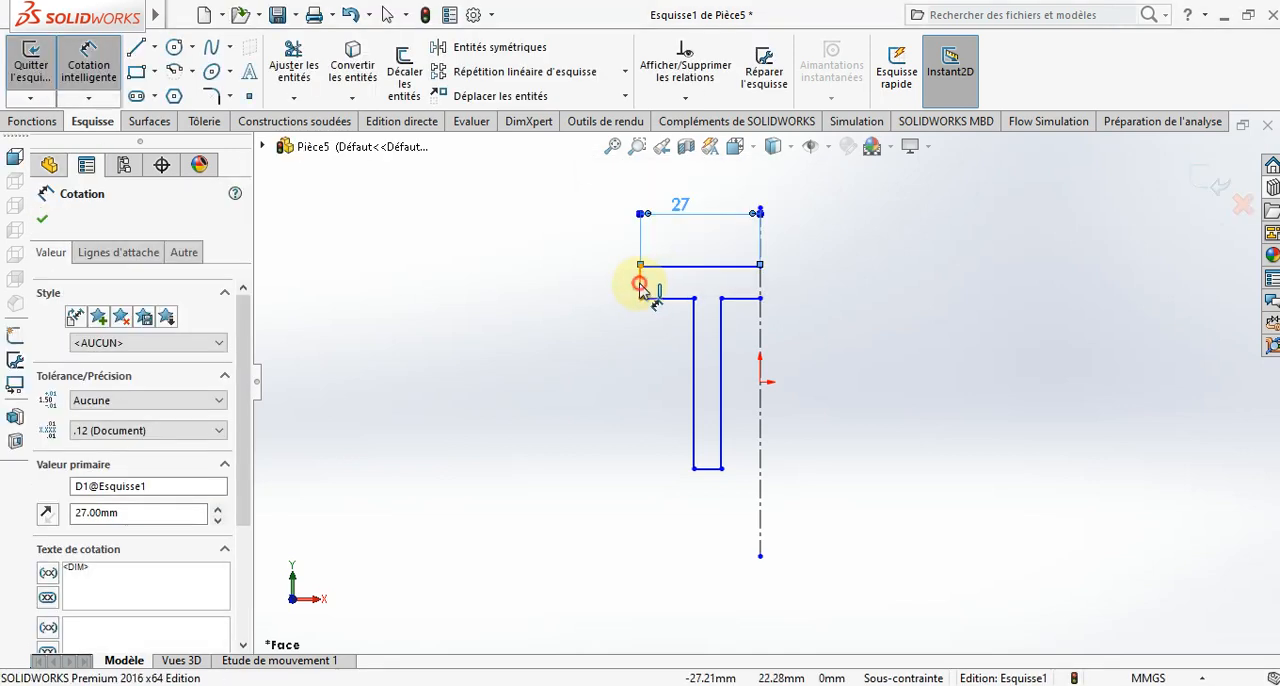
- Dimension the flange's outer vertical edge at 10 mm
{"action": "left_click", "coordinate": [640, 285]}
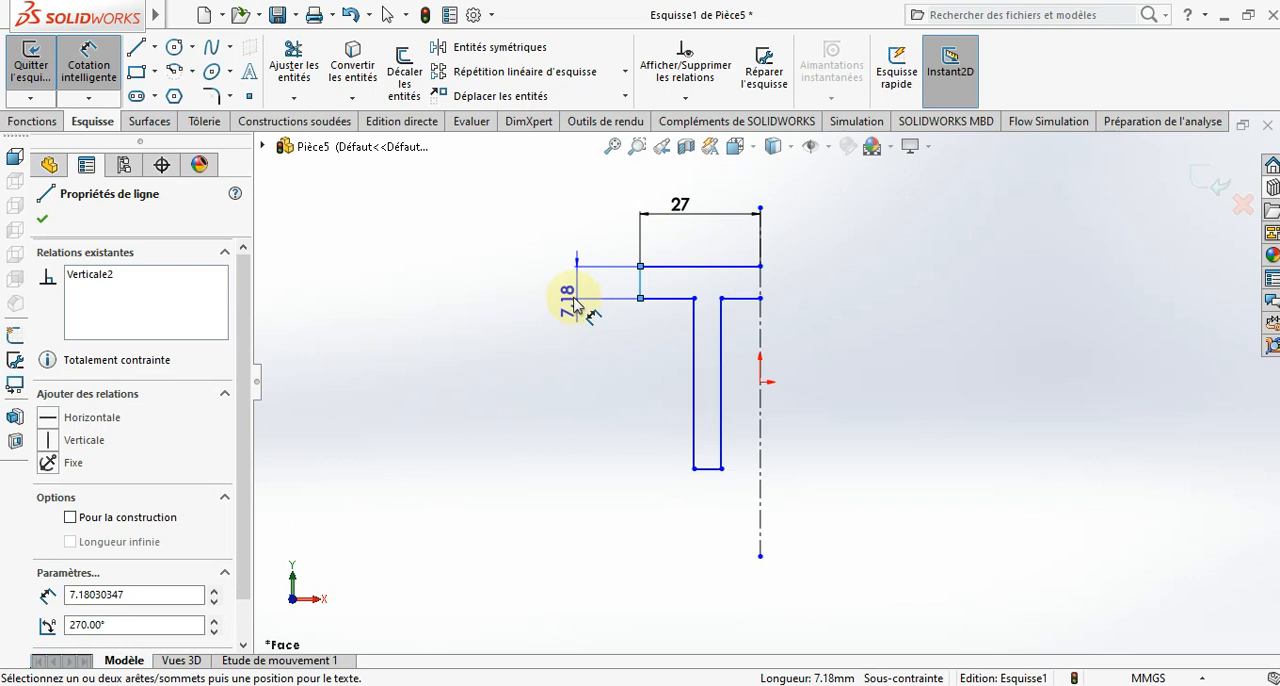
{"action": "left_click", "coordinate": [562, 290]}
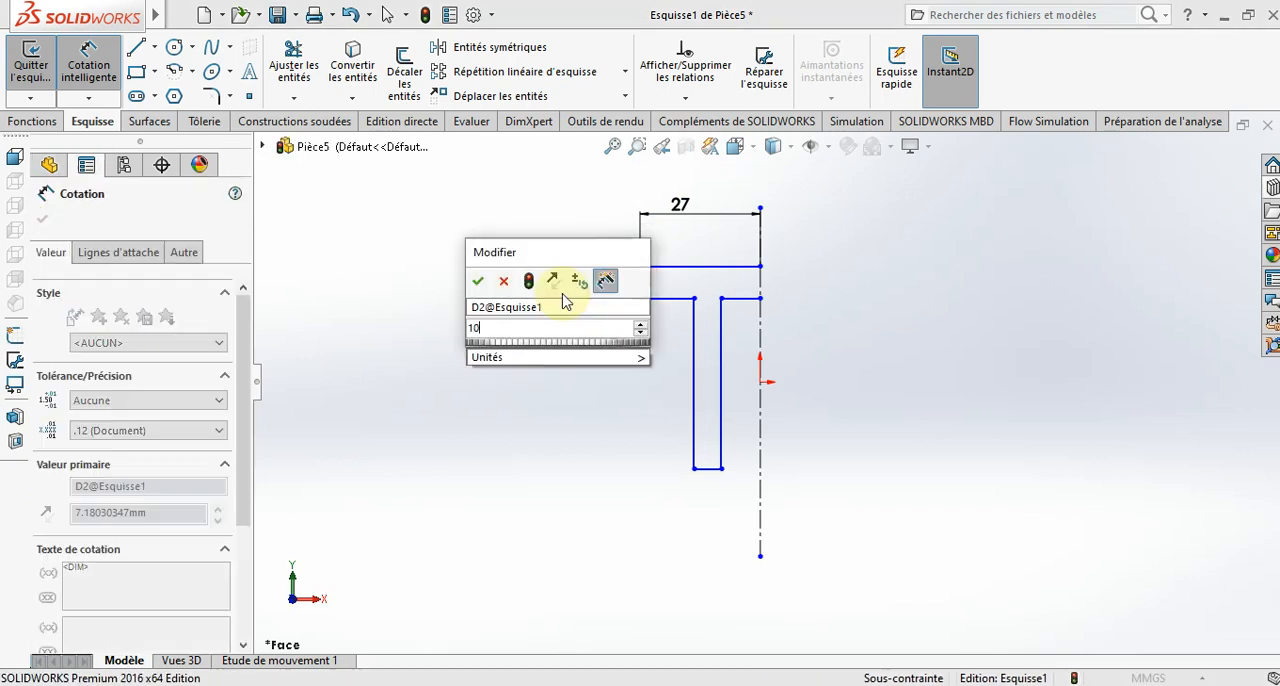
{"action": "type", "text": "10"}
{"action": "key", "text": "Return"}
- Dimension the overall height from the profile's top edge to the leg's bottom edge at 40 mm
{"action": "left_click", "coordinate": [686, 267]}
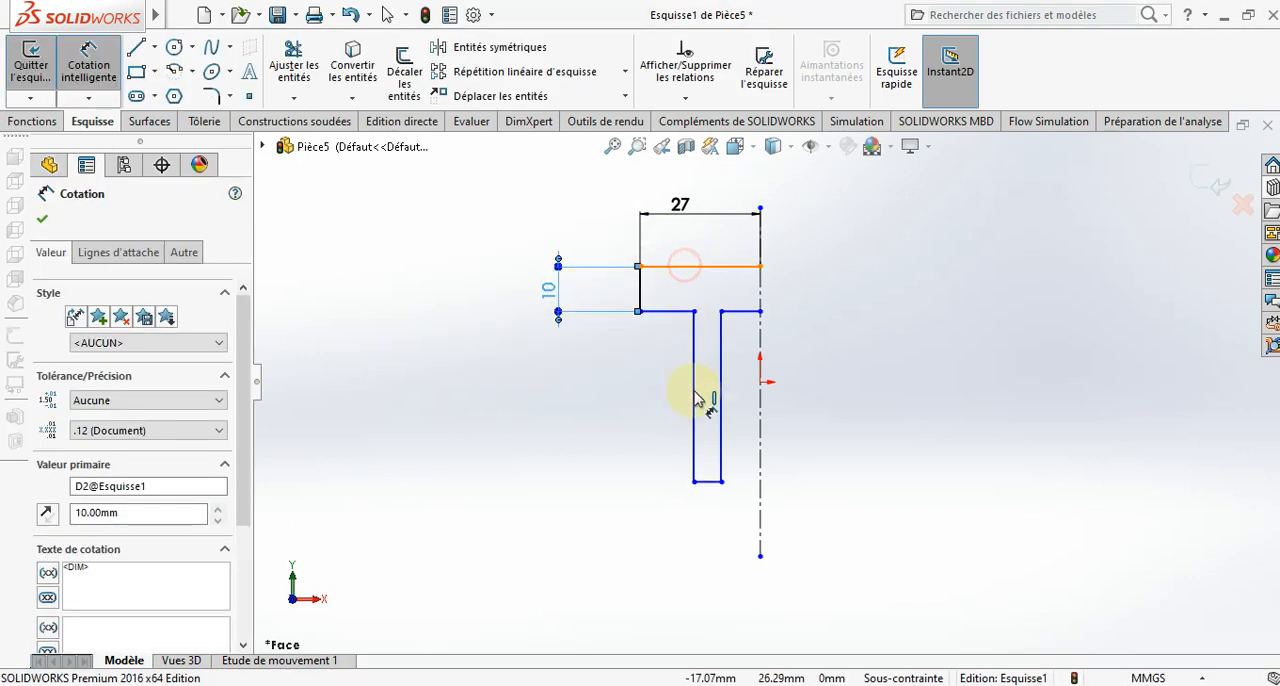
{"action": "left_click", "coordinate": [694, 481]}
{"action": "left_click", "coordinate": [537, 450]}
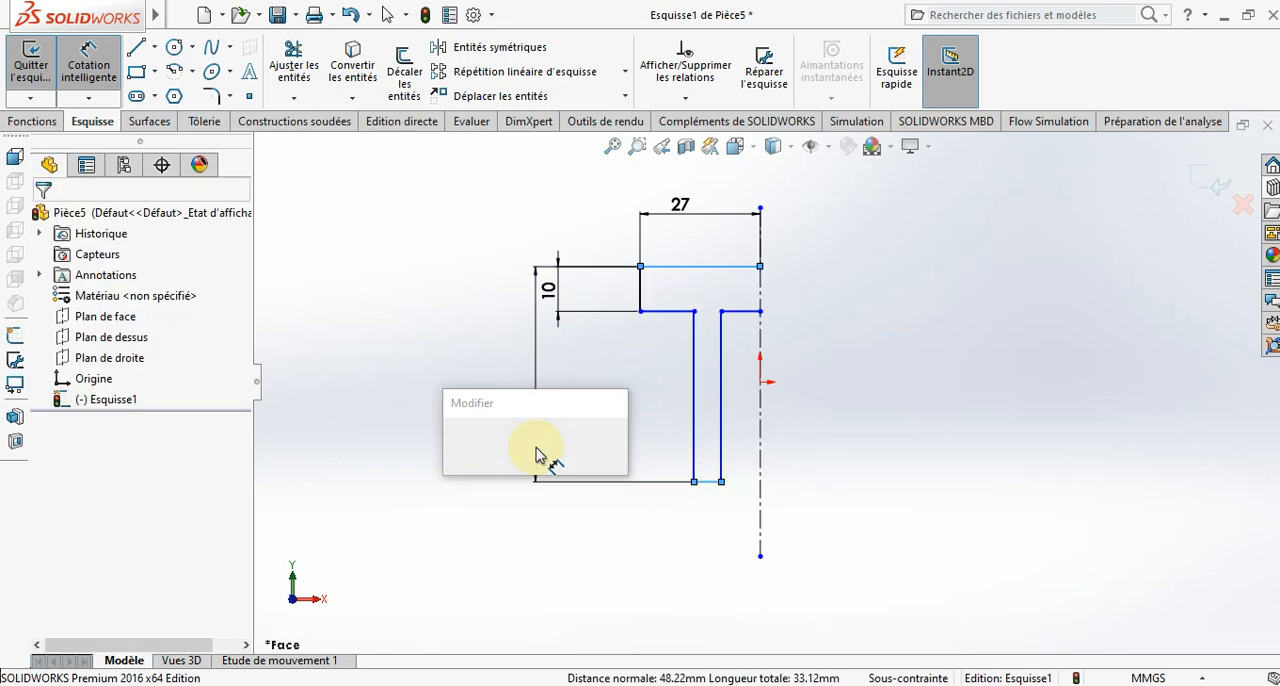
{"action": "type", "text": "40"}
{"action": "key", "text": "Return"}
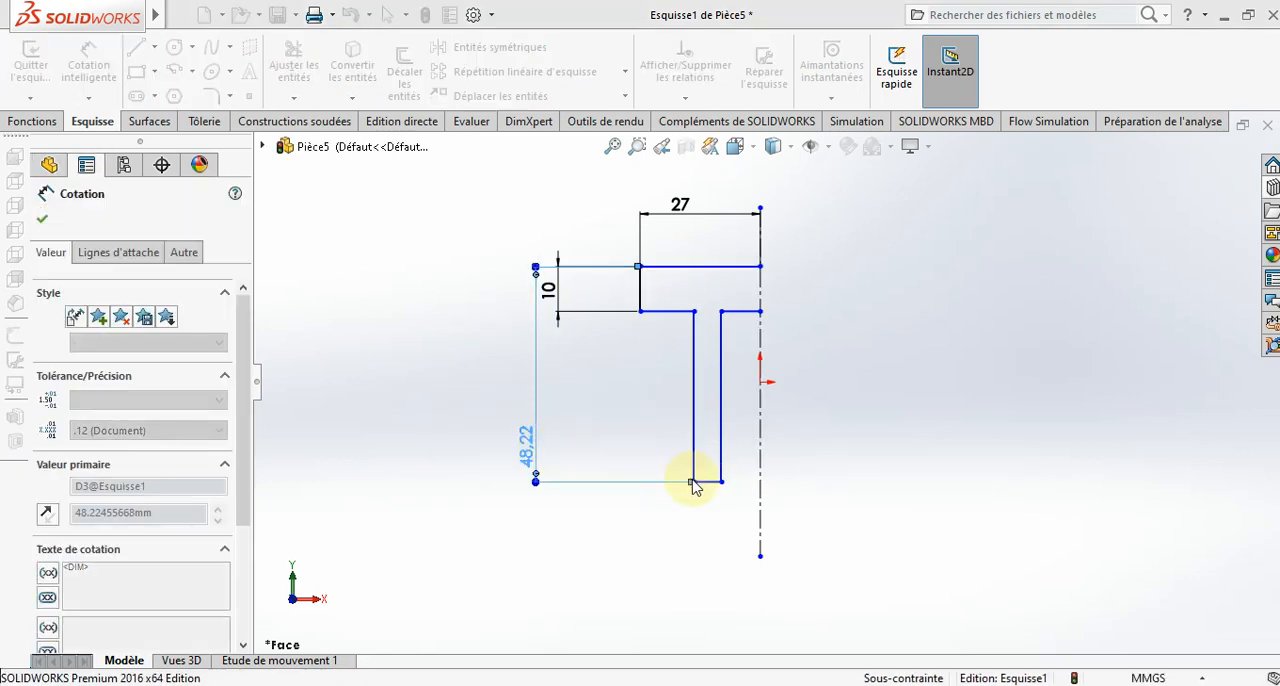
- Dimension the distance between the top edge and the inner horizontal edge beside the centerline at 10 mm
{"action": "left_click", "coordinate": [750, 275]}
{"action": "left_click", "coordinate": [724, 267]}
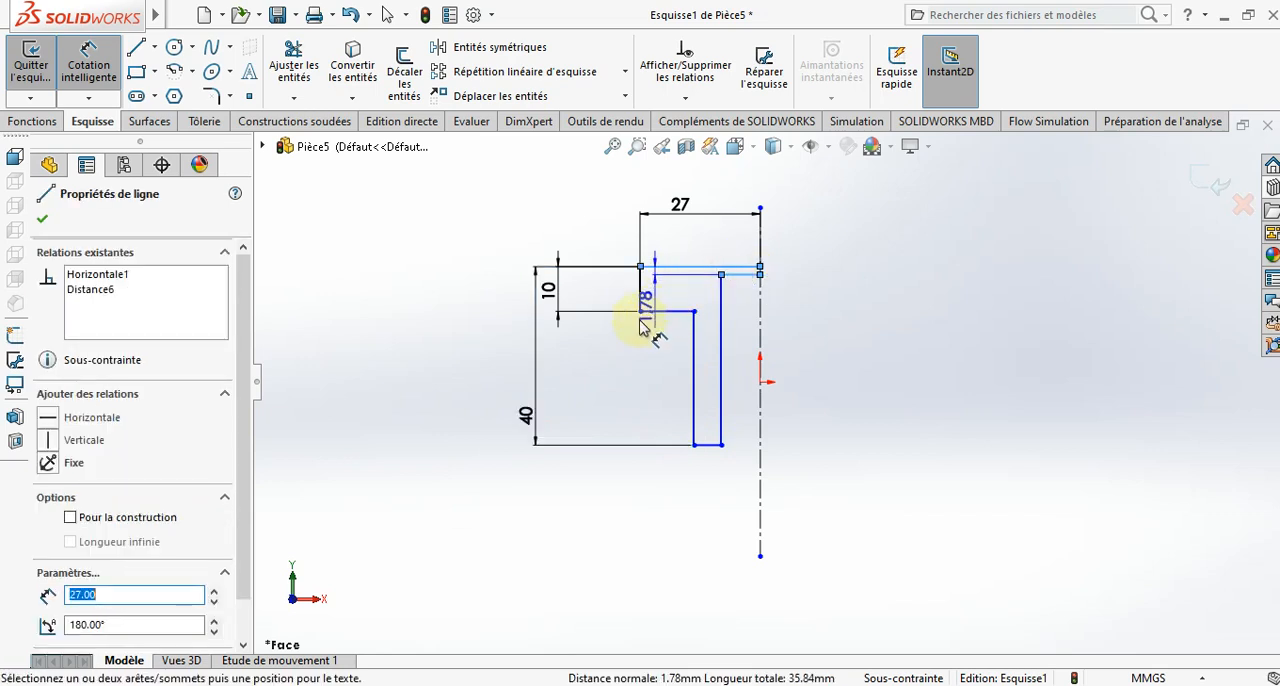
{"action": "left_click", "coordinate": [603, 352]}
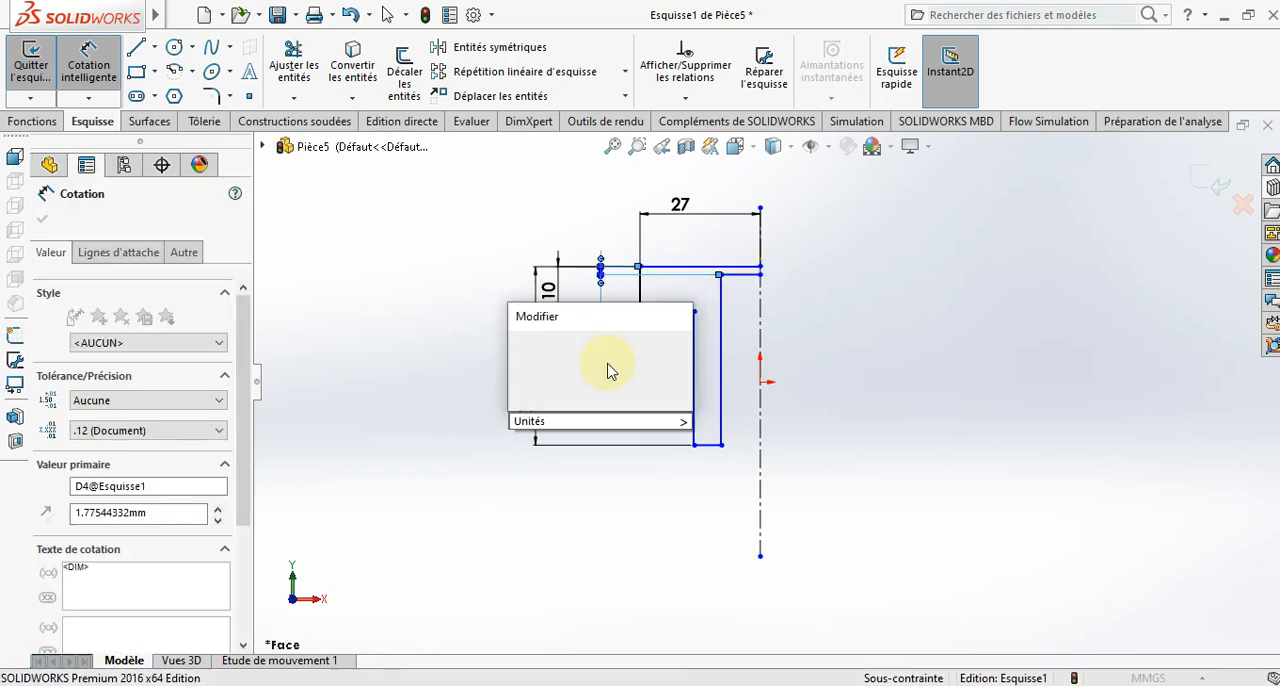
{"action": "key", "text": "Return"}
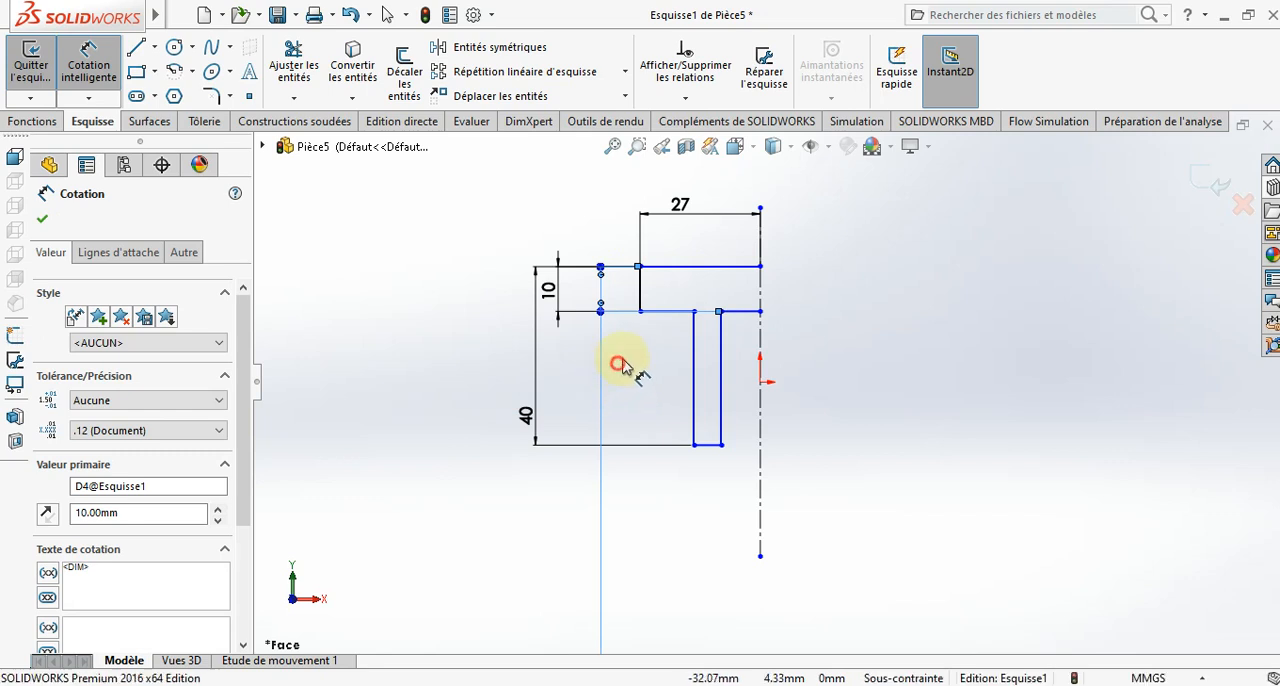
{"action": "key", "text": "Escape"}
- Dimension the leg's outer vertical edge at 18 mm from the centerline
{"action": "scroll", "coordinate": [758, 376], "scroll_direction": "down", "scroll_amount": 1}
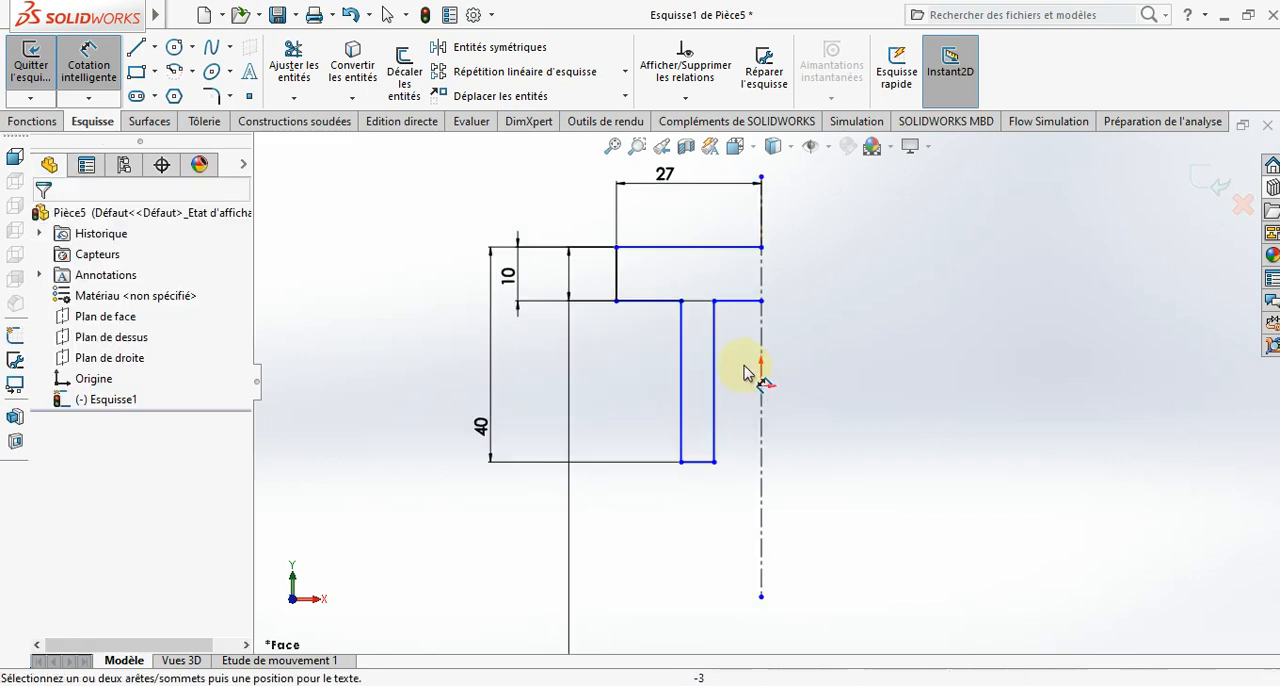
{"action": "left_click", "coordinate": [680, 431]}
{"action": "left_click", "coordinate": [762, 434]}
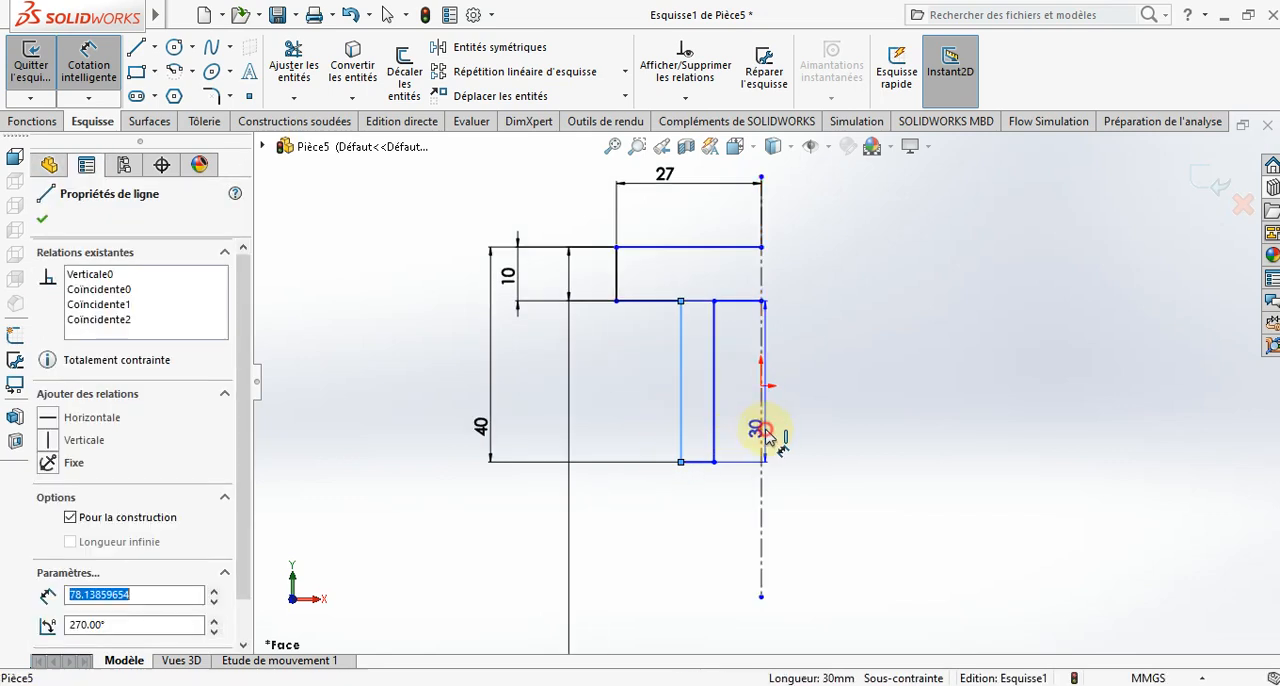
{"action": "left_click", "coordinate": [718, 538]}
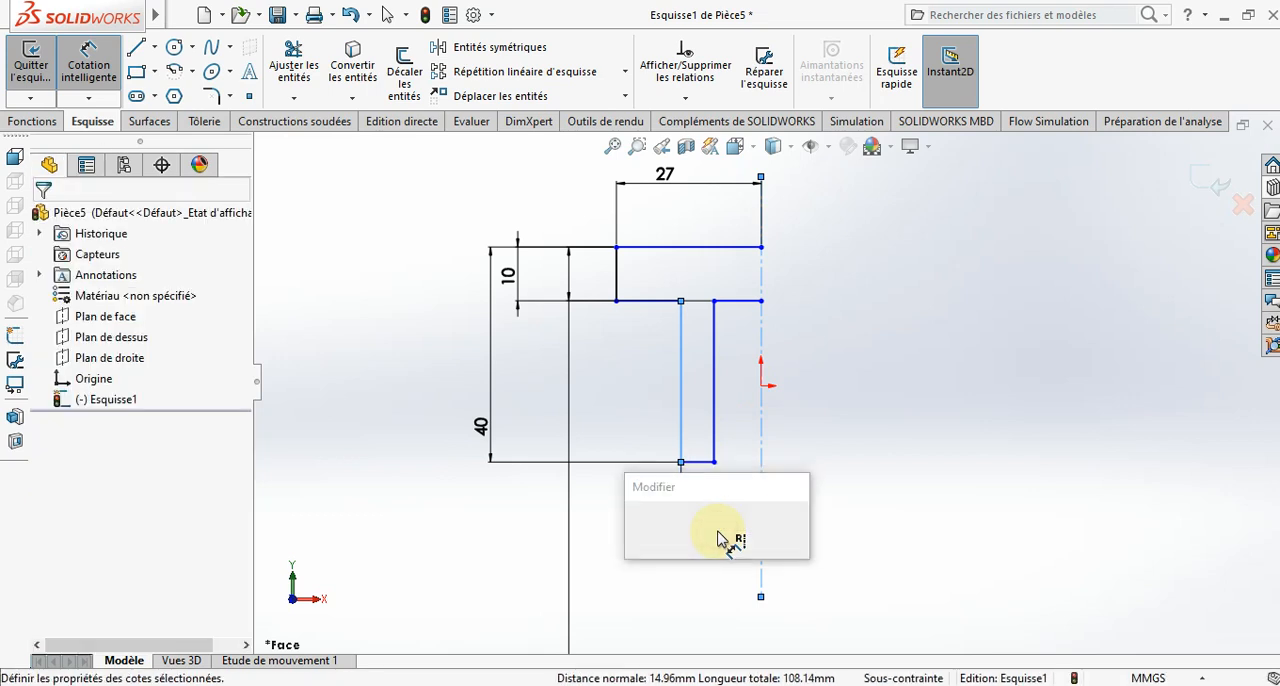
{"action": "type", "text": "18"}
{"action": "key", "text": "Return"}
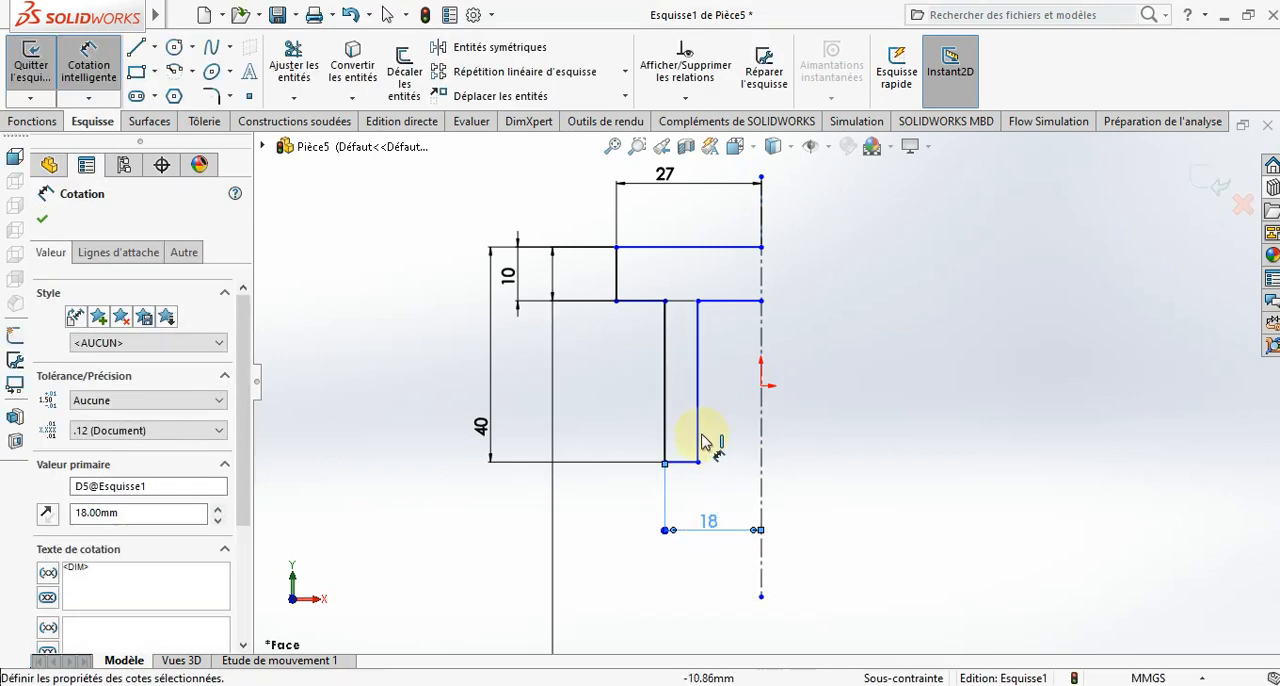
- Dimension the leg's inner vertical edge at 14 mm from the centerline
{"action": "left_click", "coordinate": [697, 434]}
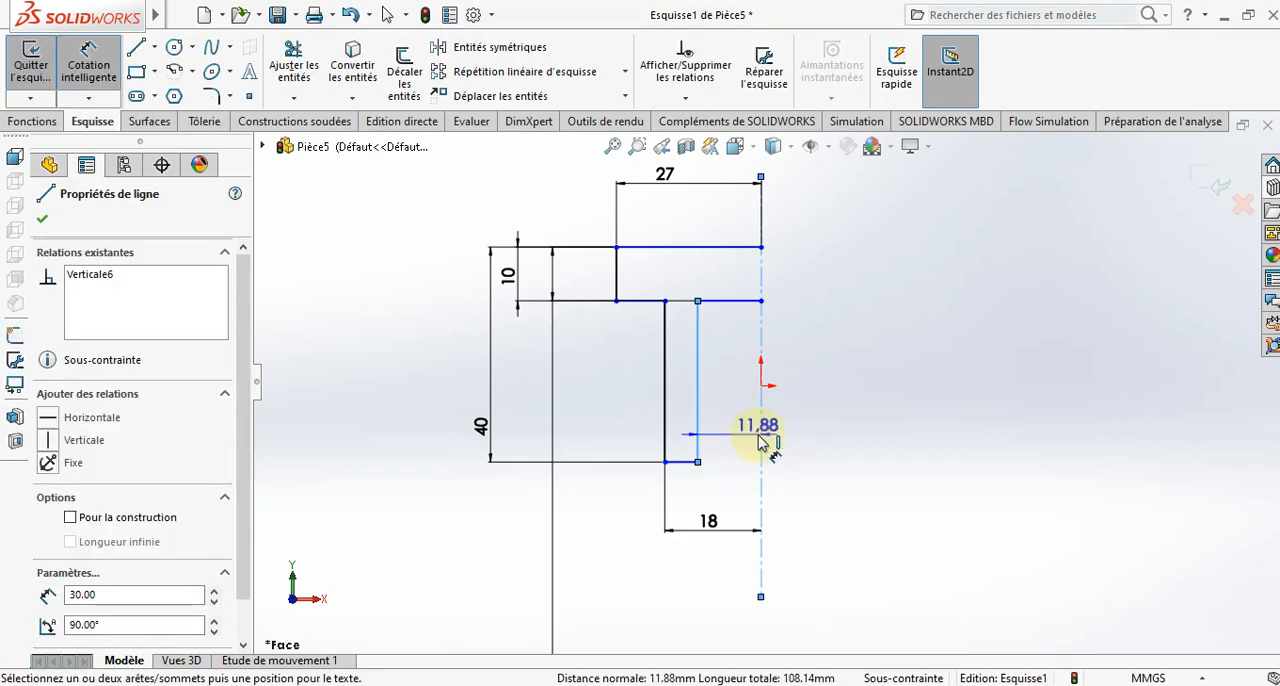
{"action": "left_click", "coordinate": [737, 490]}
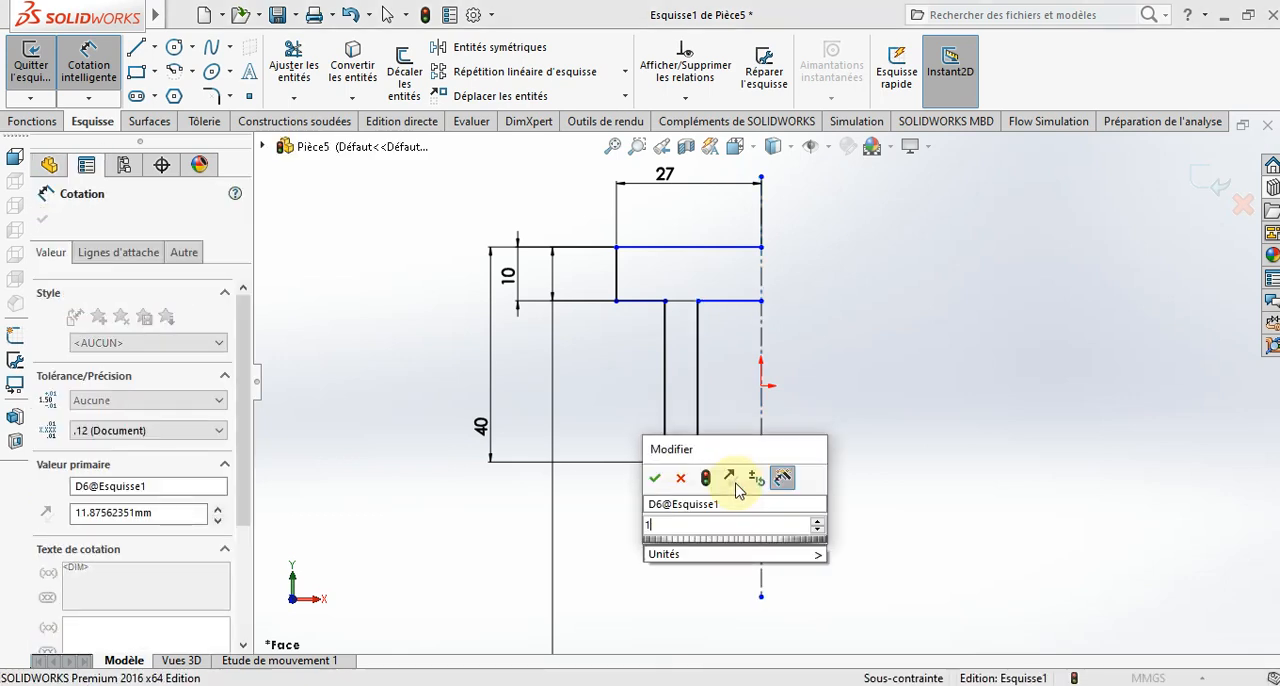
{"action": "type", "text": "4"}
{"action": "key", "text": "Return"}
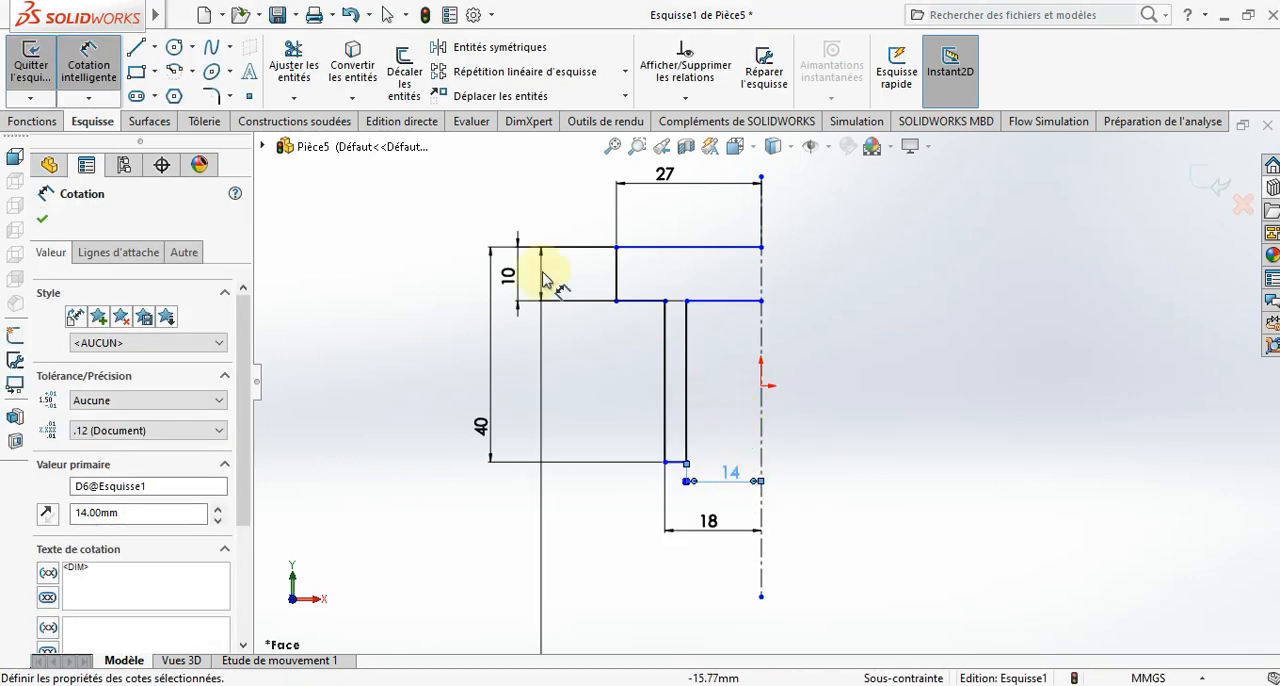
- Round the flange's upper and lower outer corners with 3 mm sketch fillets
{"action": "left_click", "coordinate": [212, 103]}
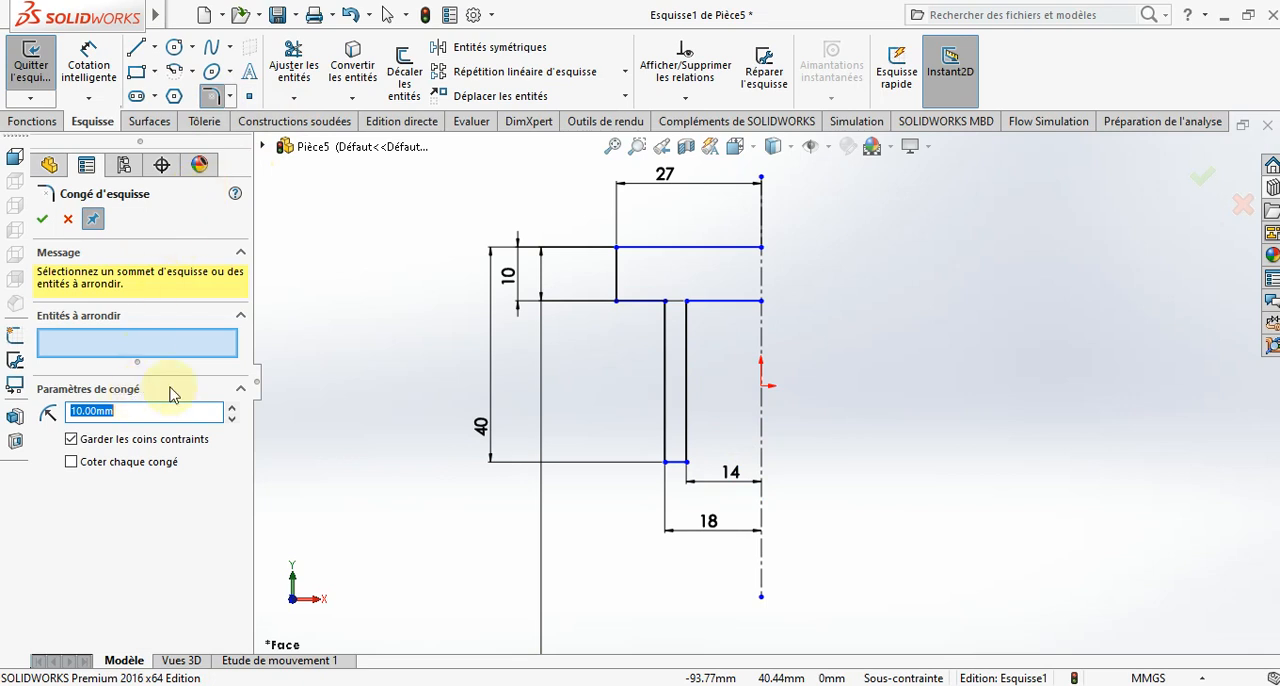
{"action": "type", "text": "3"}
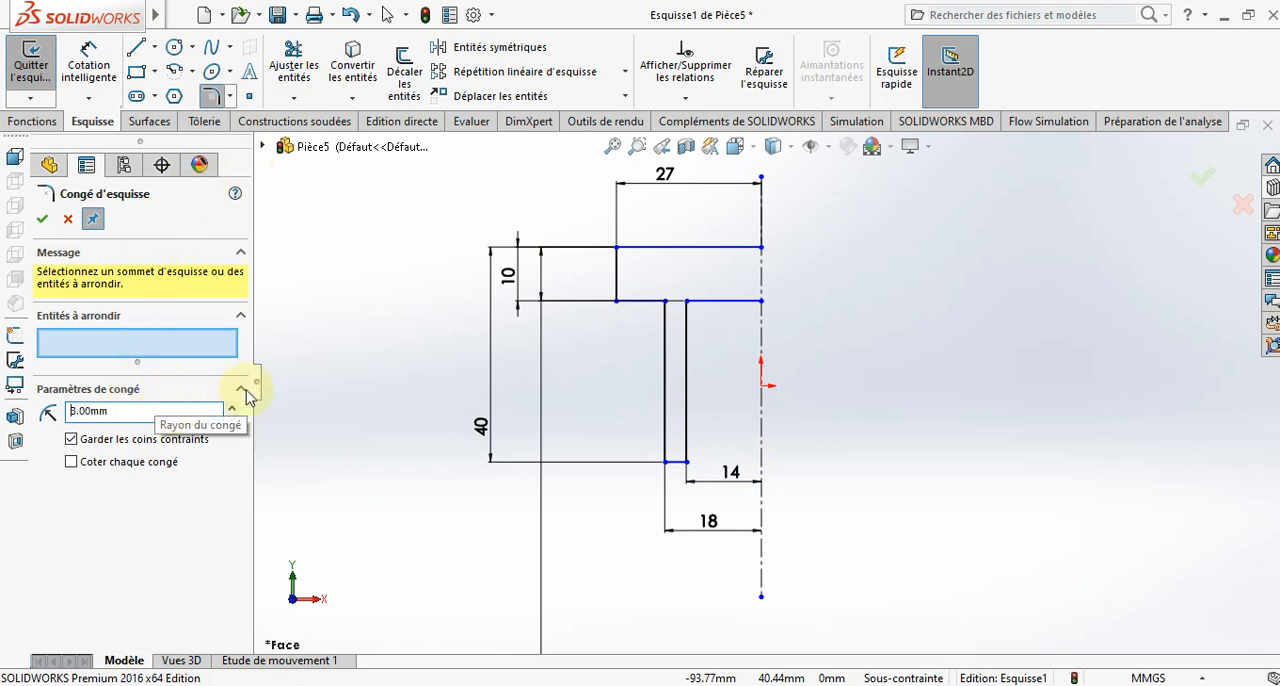
{"action": "left_click", "coordinate": [616, 268]}
{"action": "left_click", "coordinate": [643, 247]}
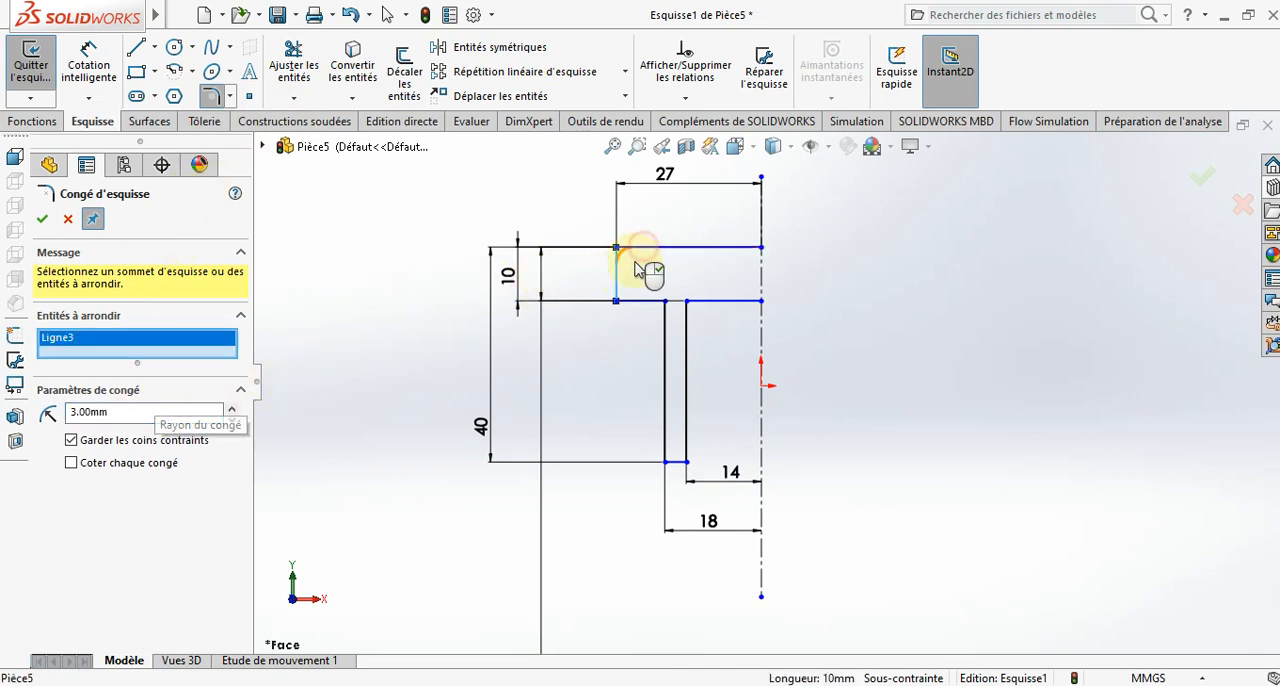
{"action": "left_click", "coordinate": [616, 275]}
{"action": "left_click", "coordinate": [641, 299]}
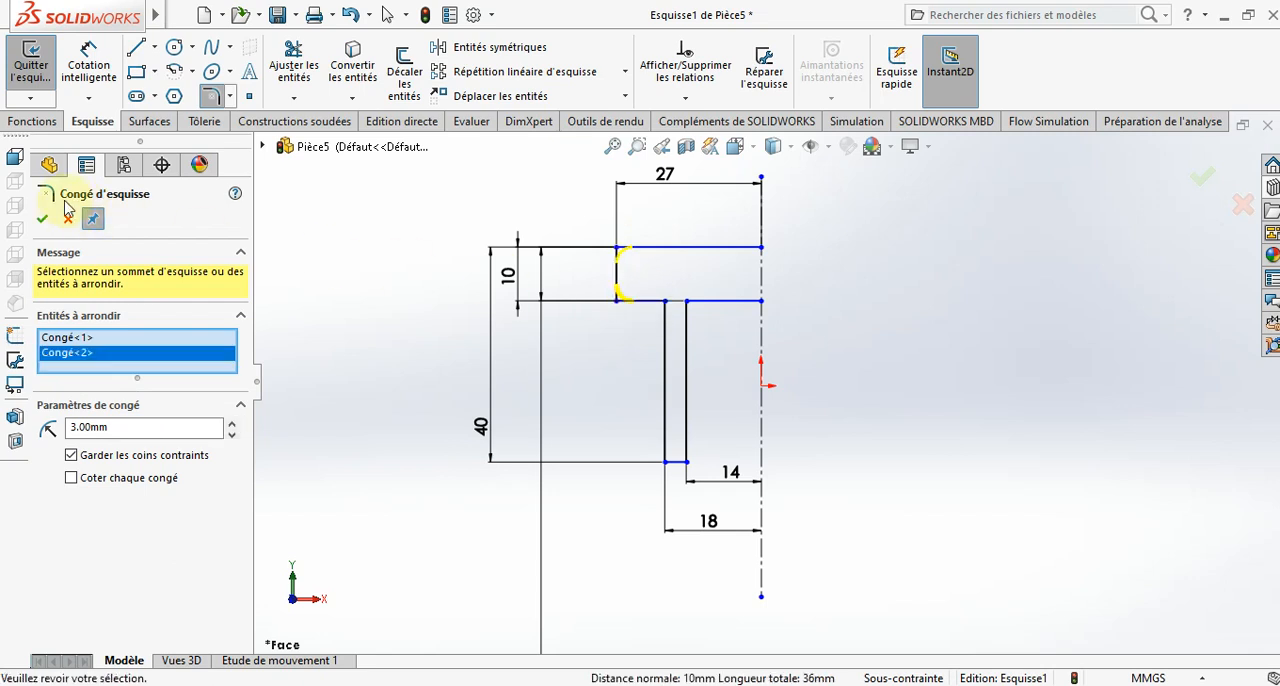
{"action": "left_click", "coordinate": [43, 219]}
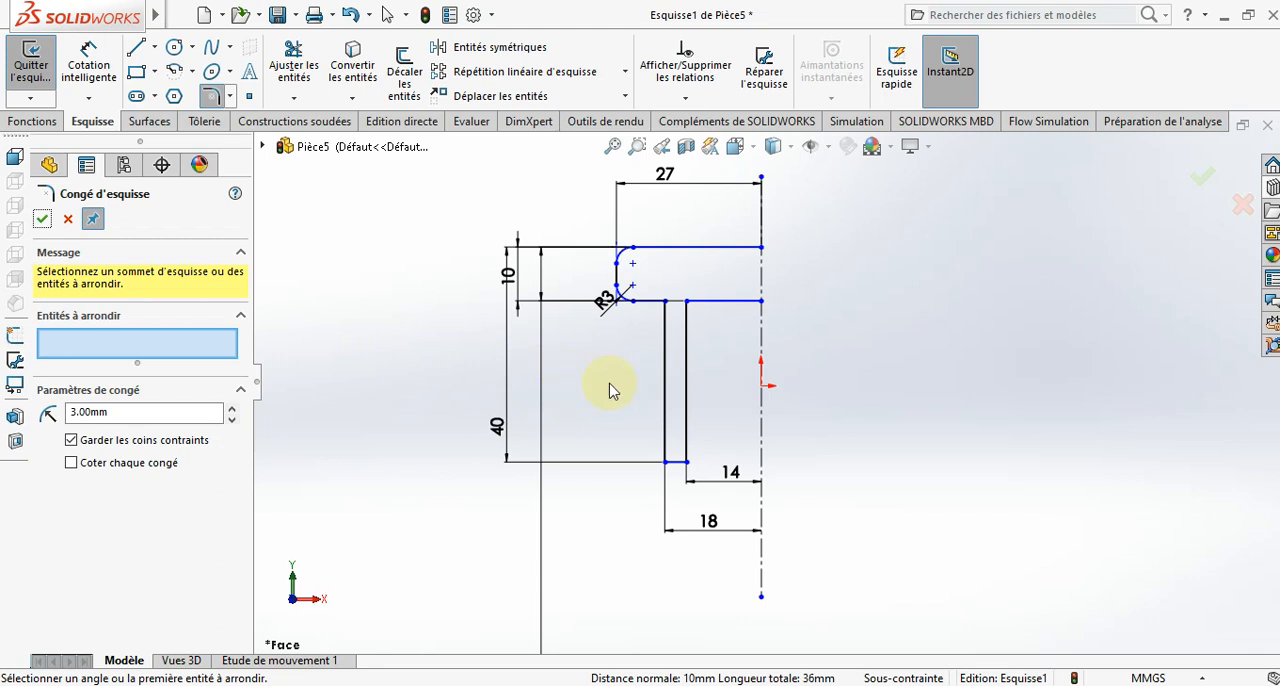
- Revolve the half-profile 360 degrees about the vertical centerline, letting the open sketch be closed automatically
{"action": "scroll", "coordinate": [614, 391], "scroll_direction": "up", "scroll_amount": 2}
{"action": "left_click", "coordinate": [28, 121]}
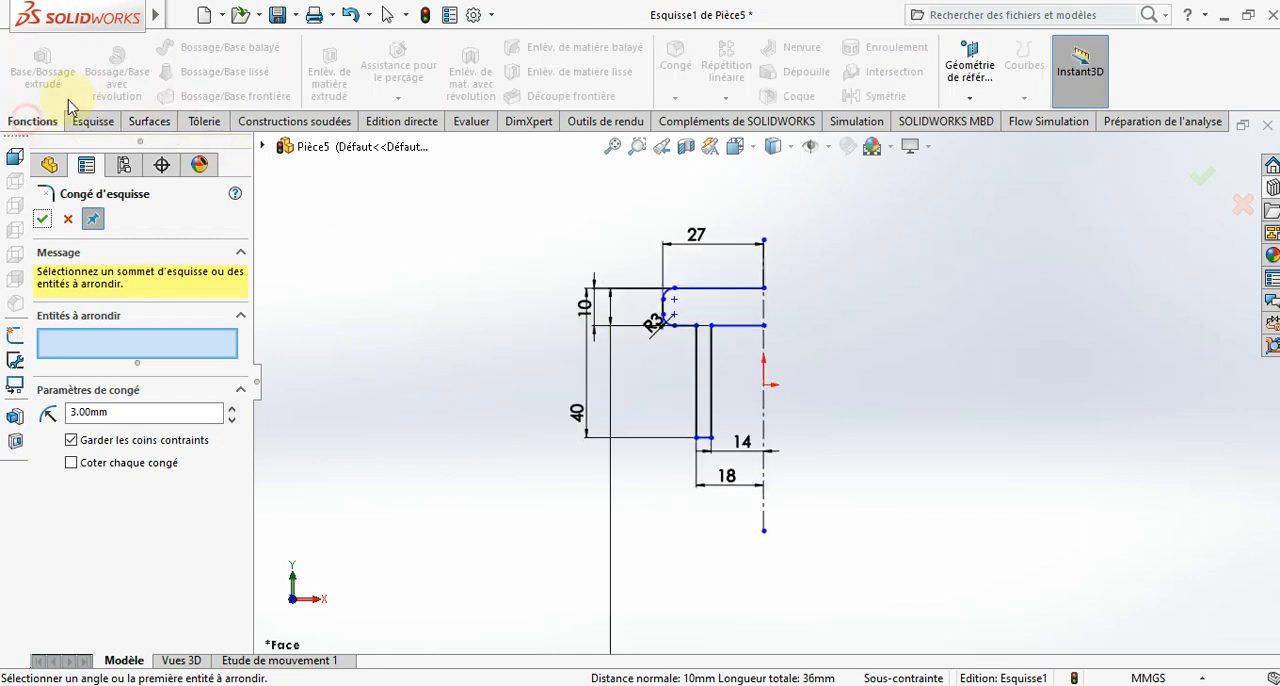
{"action": "left_click", "coordinate": [67, 222]}
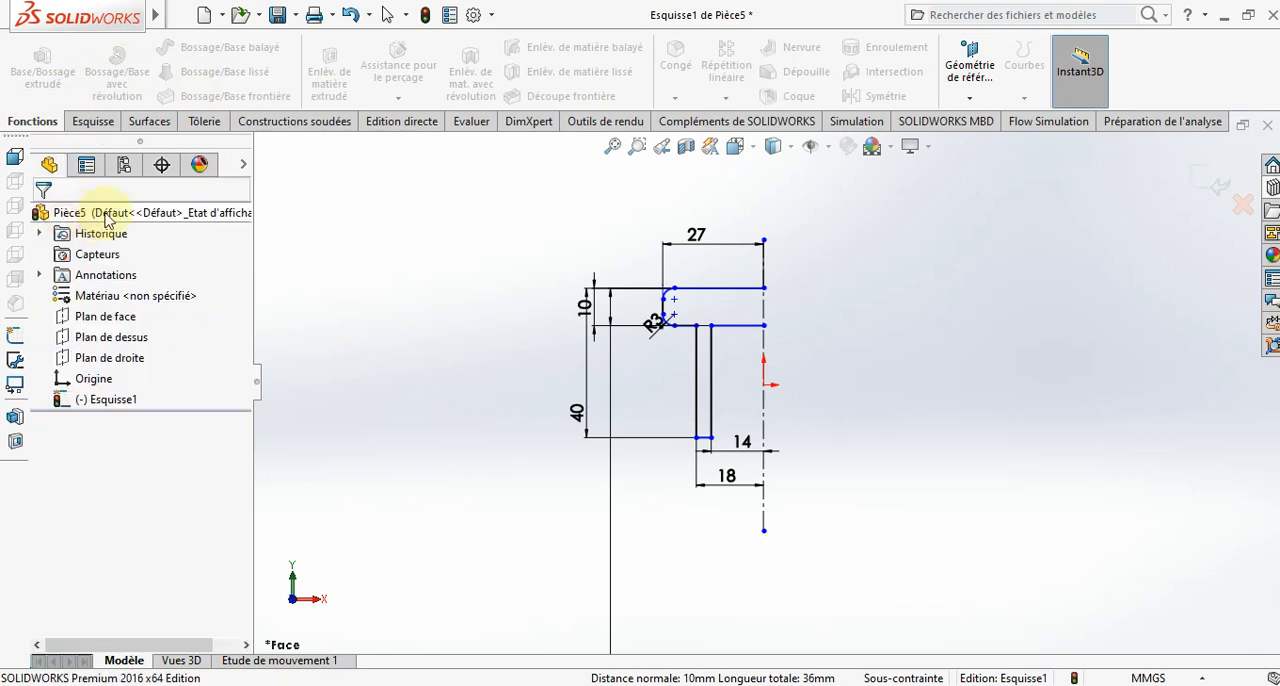
{"action": "left_click", "coordinate": [124, 78]}
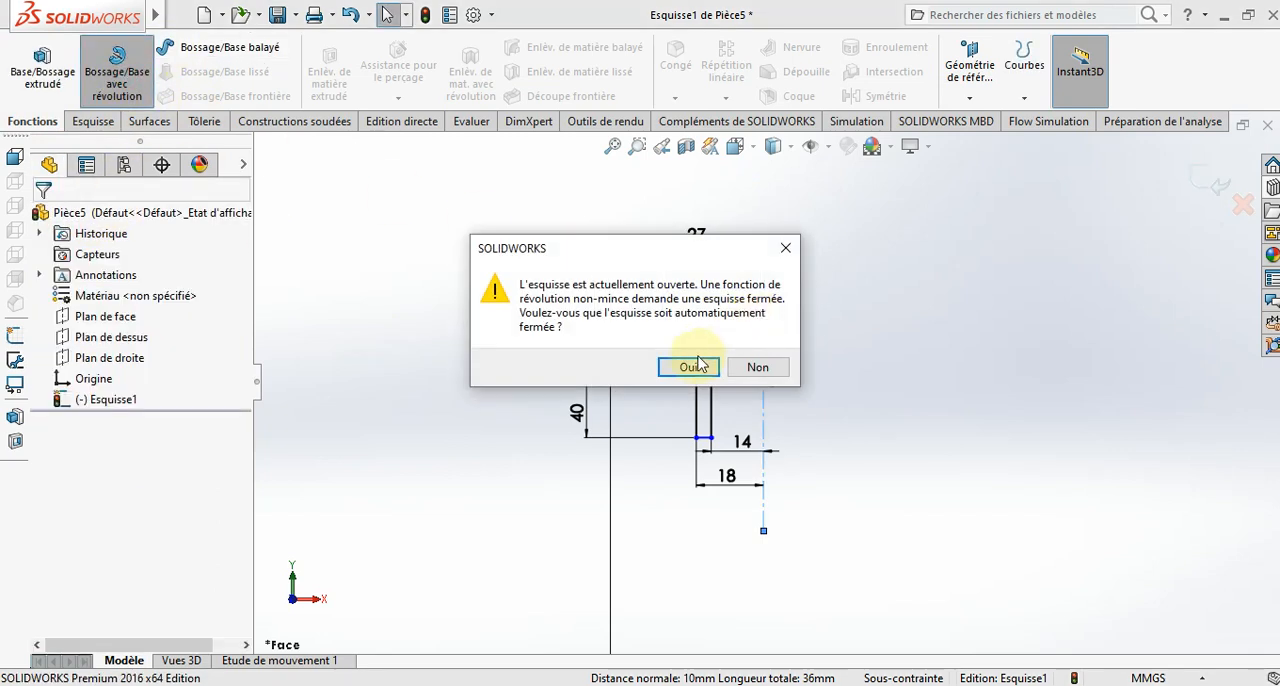
{"action": "left_click", "coordinate": [692, 367]}
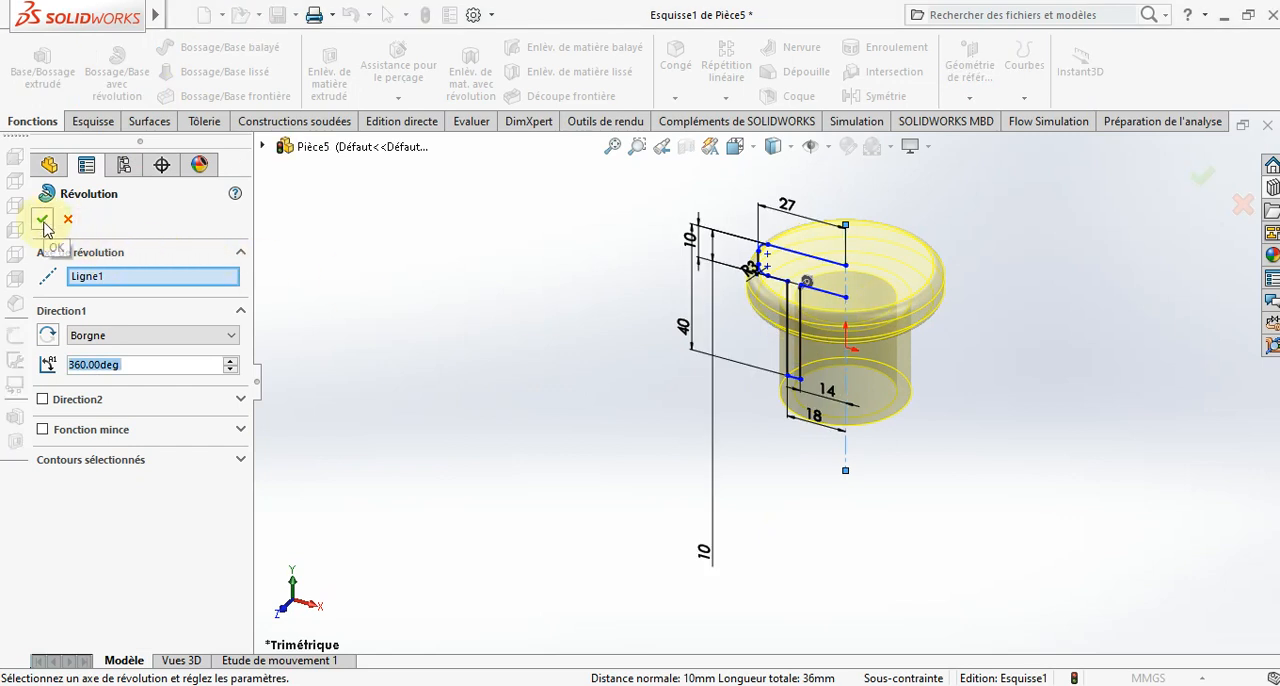
{"action": "left_click", "coordinate": [42, 221]}
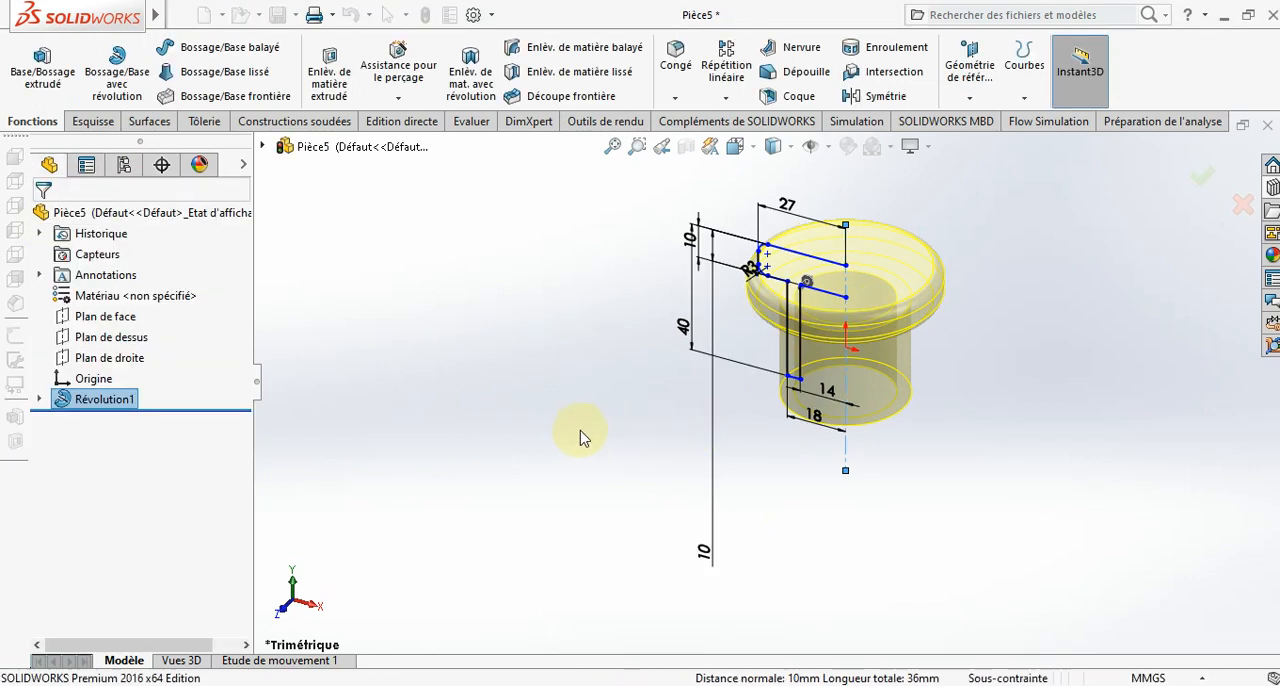
- Save the revolved part as BUTEE 1 in the PROJET folder
{"action": "middle_click_drag", "start_coordinate": [571, 434], "coordinate": [600, 330]}
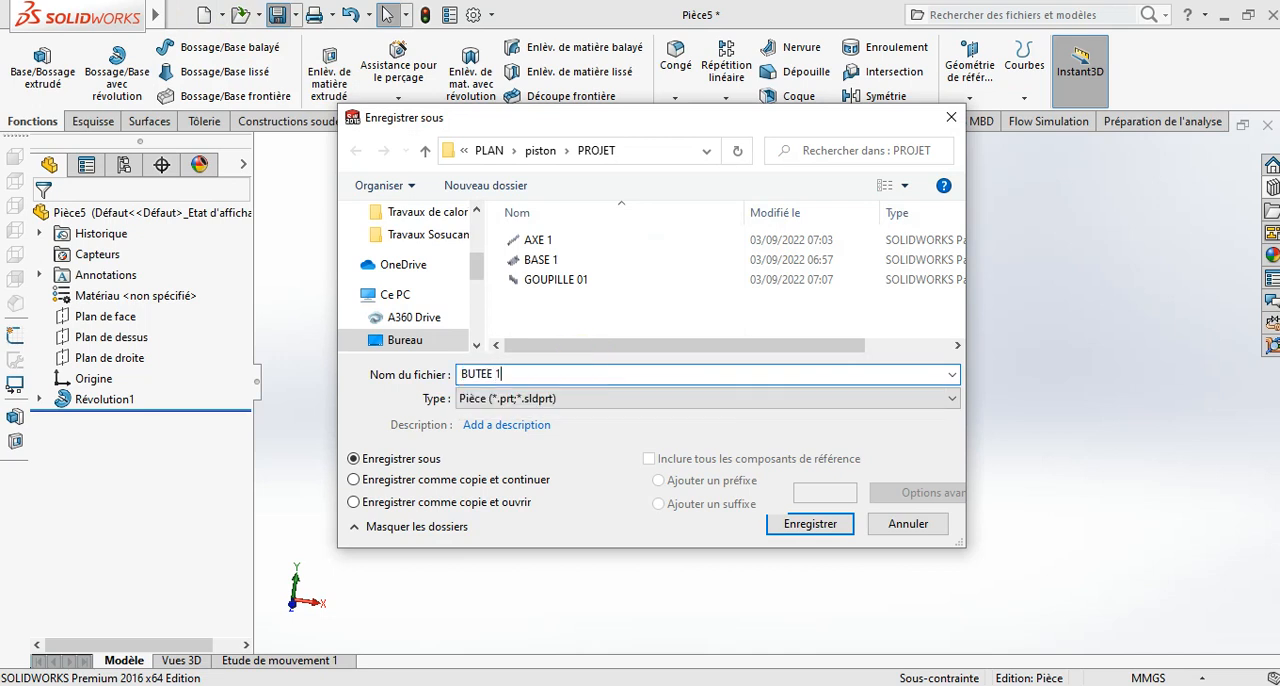
{"action": "key", "text": "Return"}
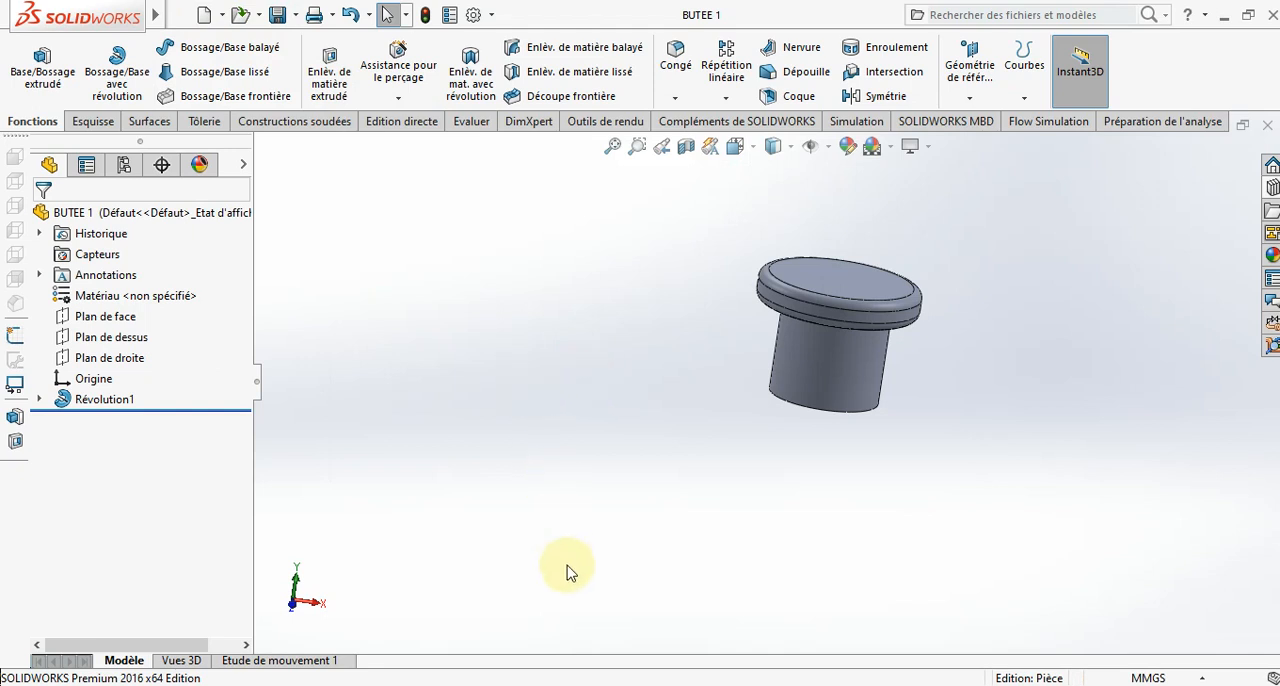
- Check the reference clamp assembly, create a new part and open a sketch on its front plane
{"action": "mouse_move", "coordinate": [600, 678]}
{"action": "left_click", "coordinate": [288, 643]}
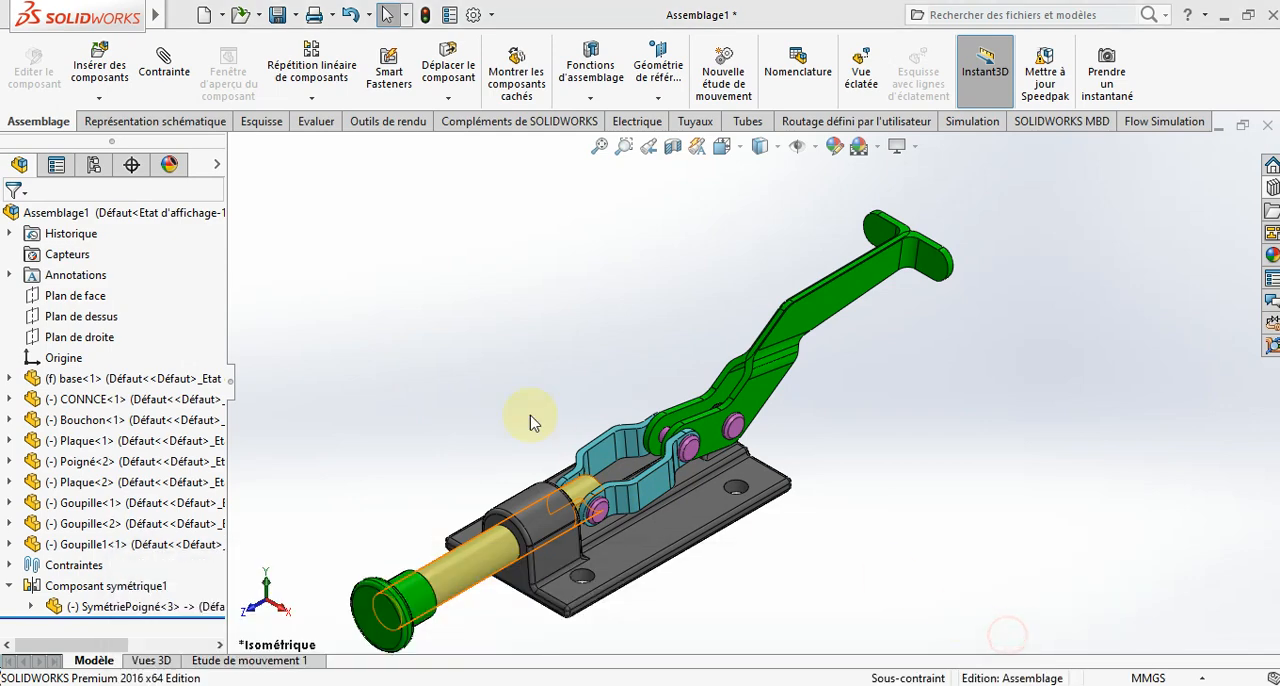
{"action": "left_click", "coordinate": [207, 16]}
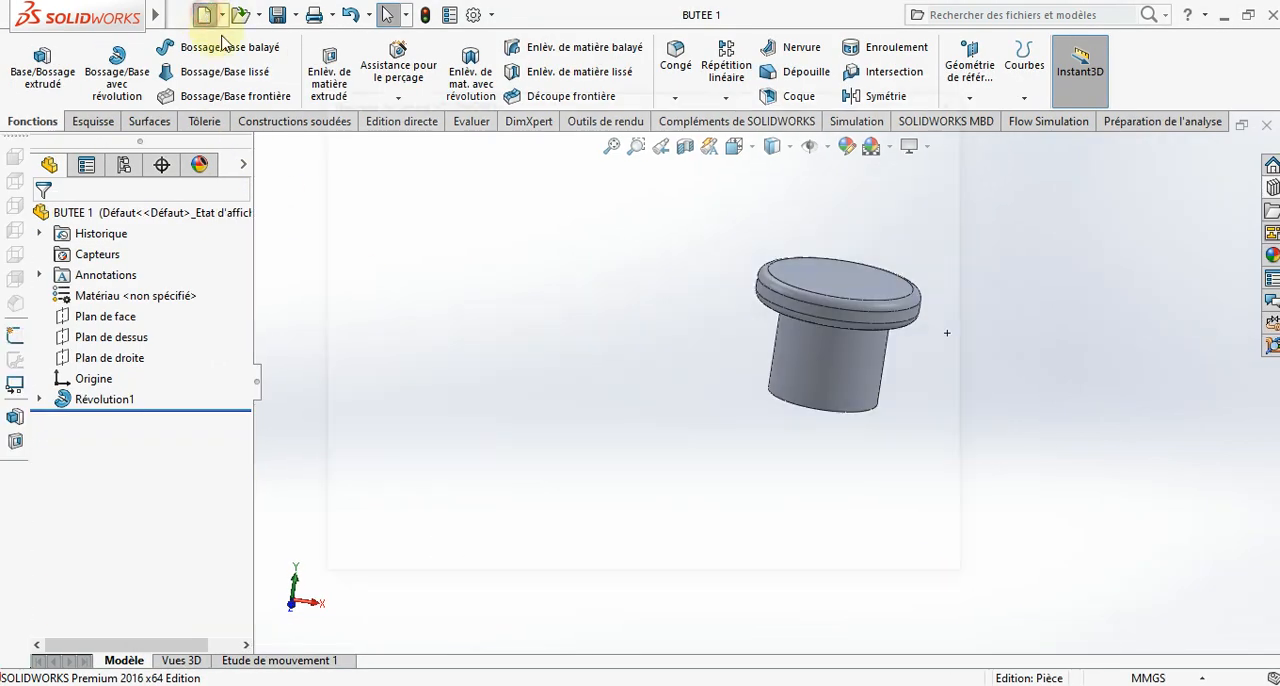
{"action": "left_click", "coordinate": [729, 543]}
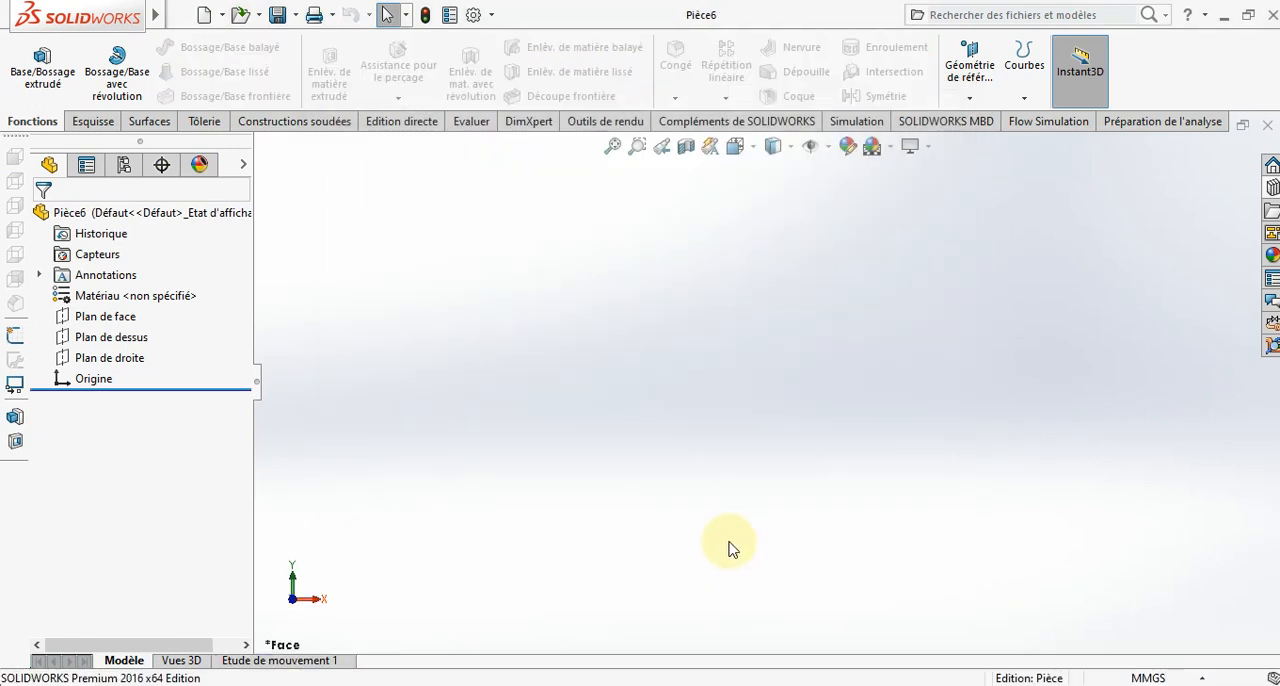
{"action": "left_click", "coordinate": [105, 316]}
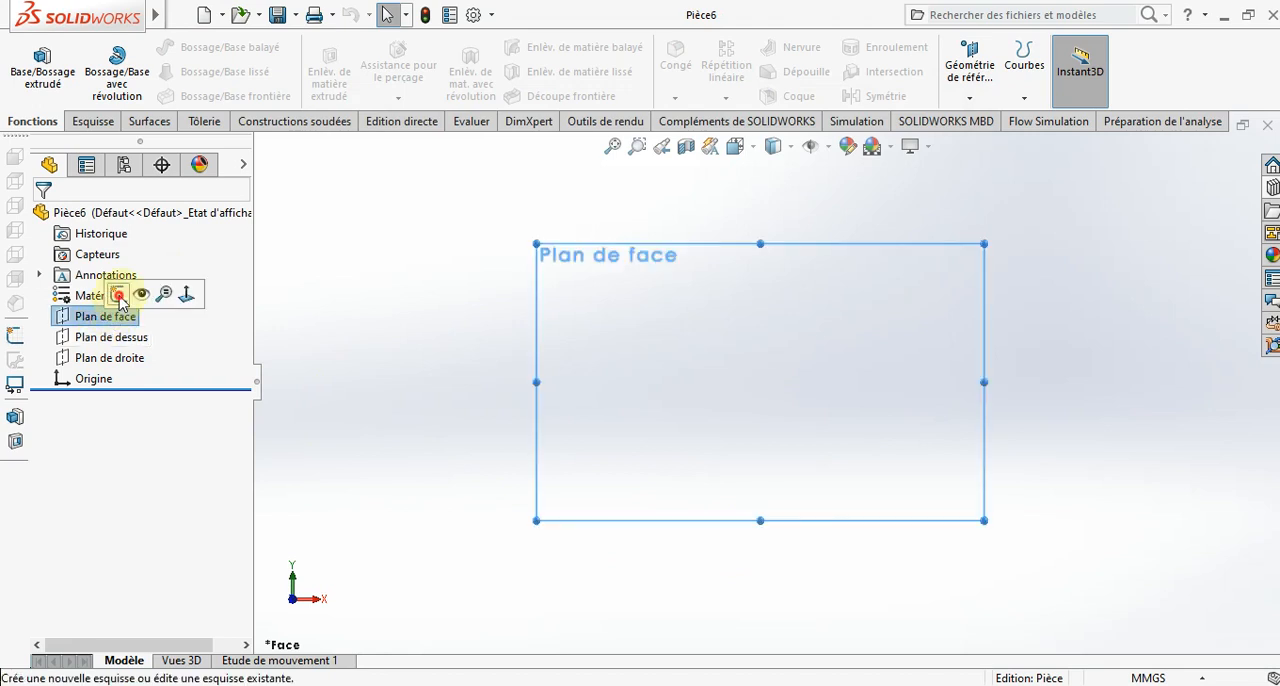
{"action": "left_click", "coordinate": [92, 292]}
- Sketch an open hat-shaped line chain around the origin, with end flats about 27 and 18 mm long, sloped sides, a raised top and short vertical ends
{"action": "left_click", "coordinate": [136, 47]}
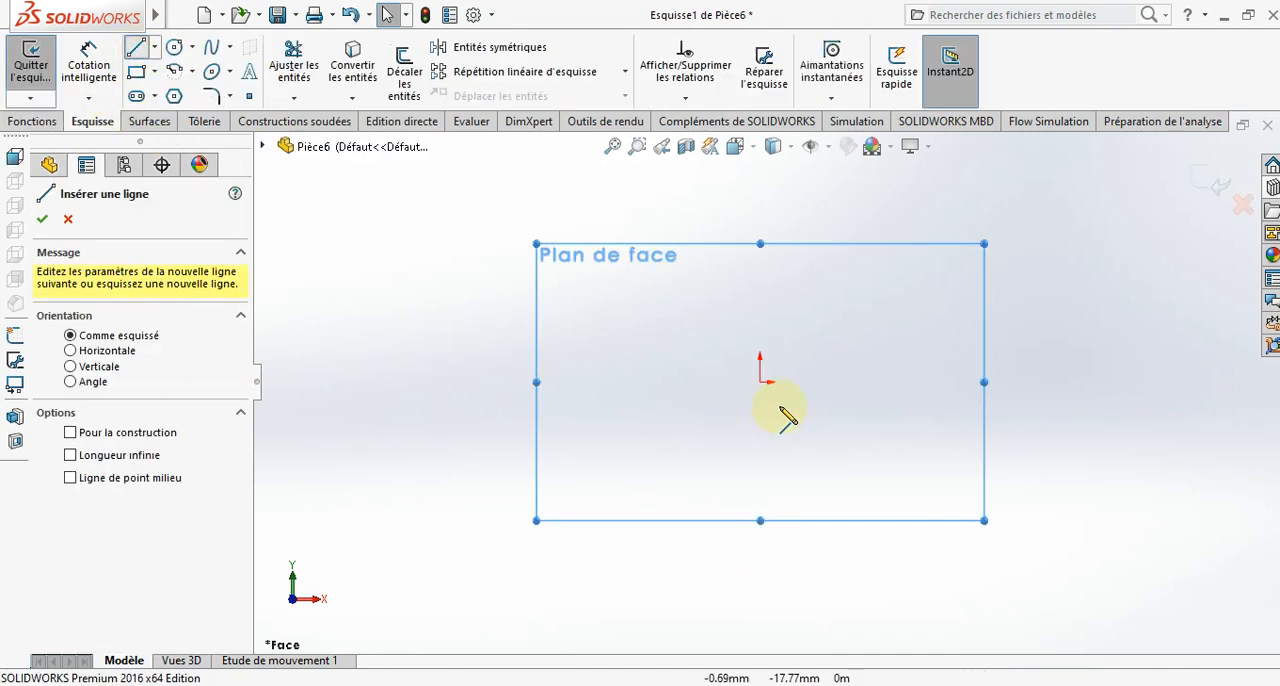
{"action": "left_click", "coordinate": [624, 363]}
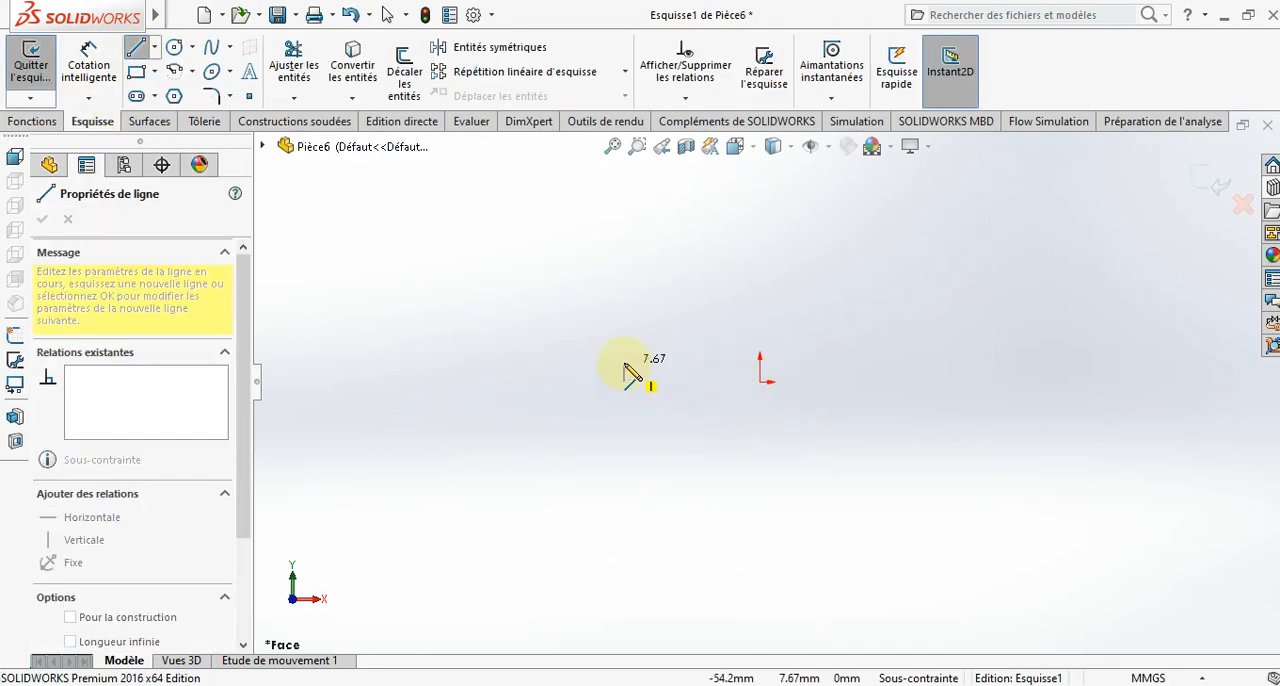
{"action": "left_click", "coordinate": [691, 363]}
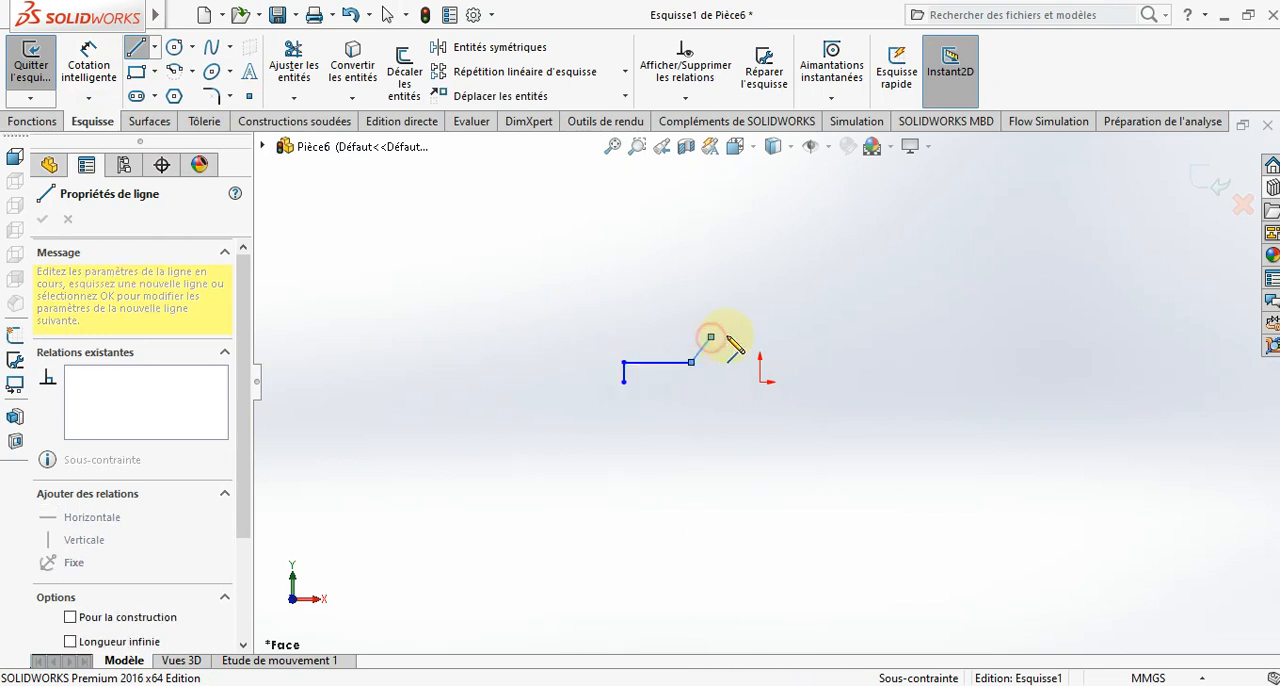
{"action": "left_click", "coordinate": [710, 337]}
{"action": "left_click", "coordinate": [820, 337]}
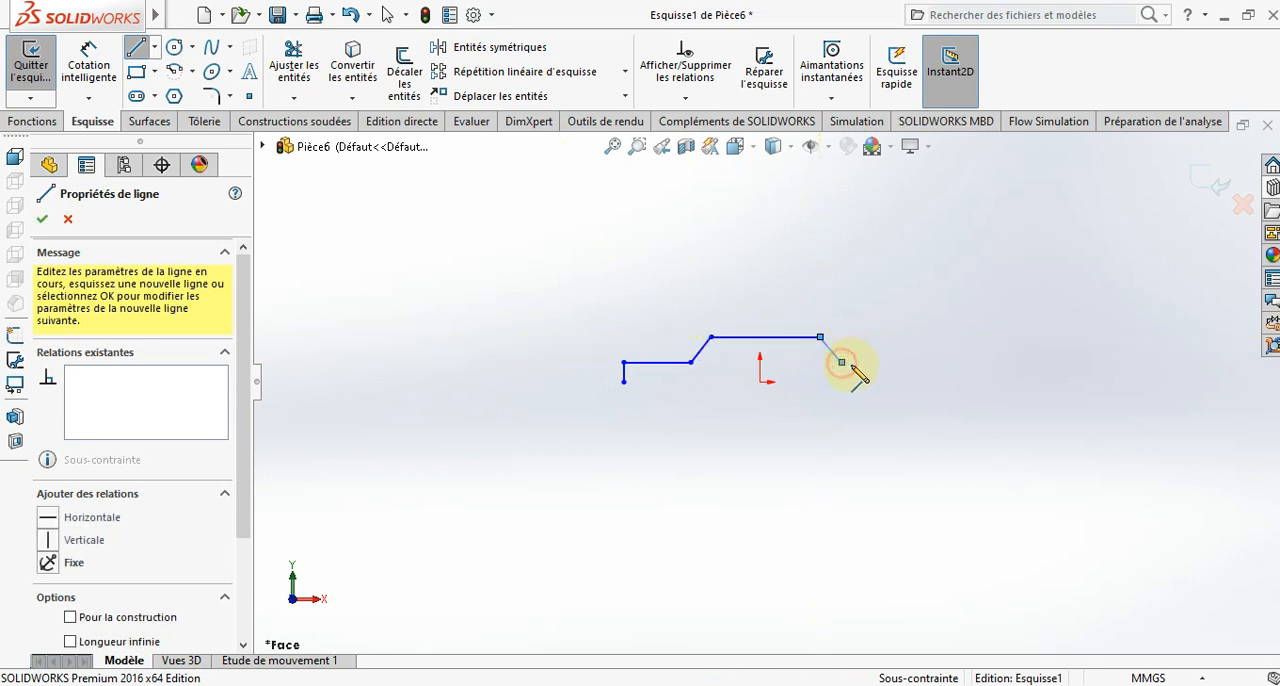
{"action": "left_click", "coordinate": [841, 362]}
{"action": "left_click", "coordinate": [885, 362]}
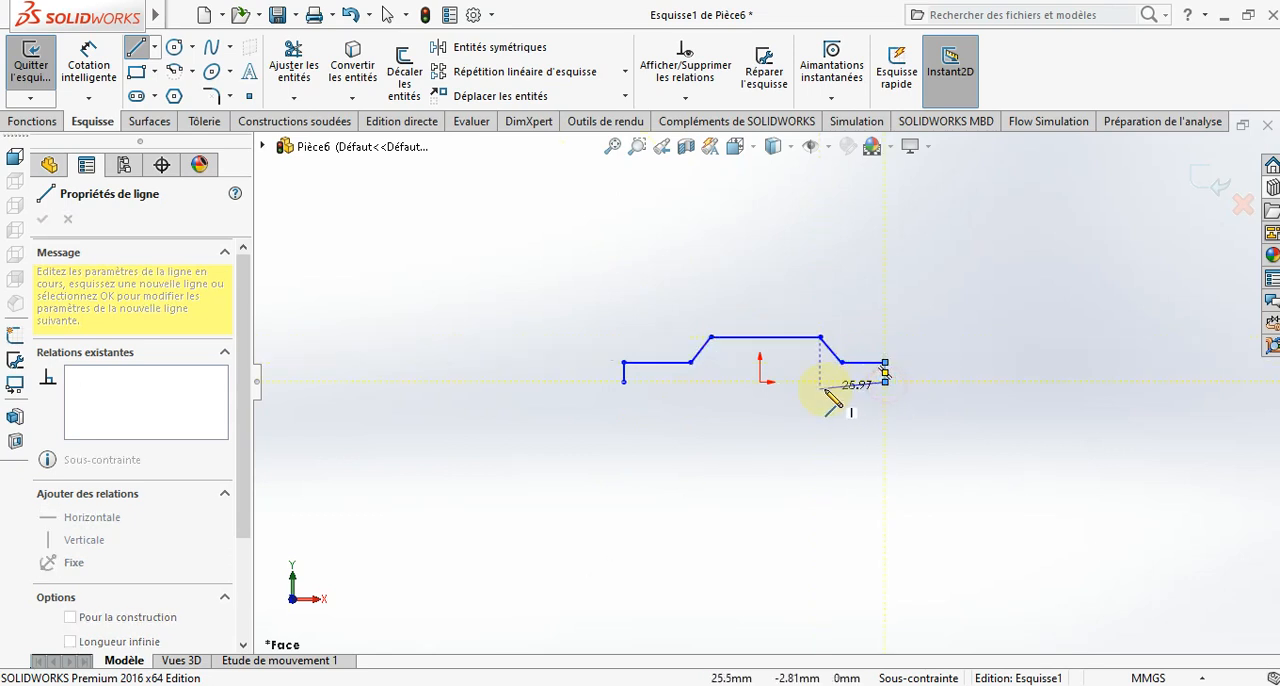
{"action": "left_click", "coordinate": [885, 382]}
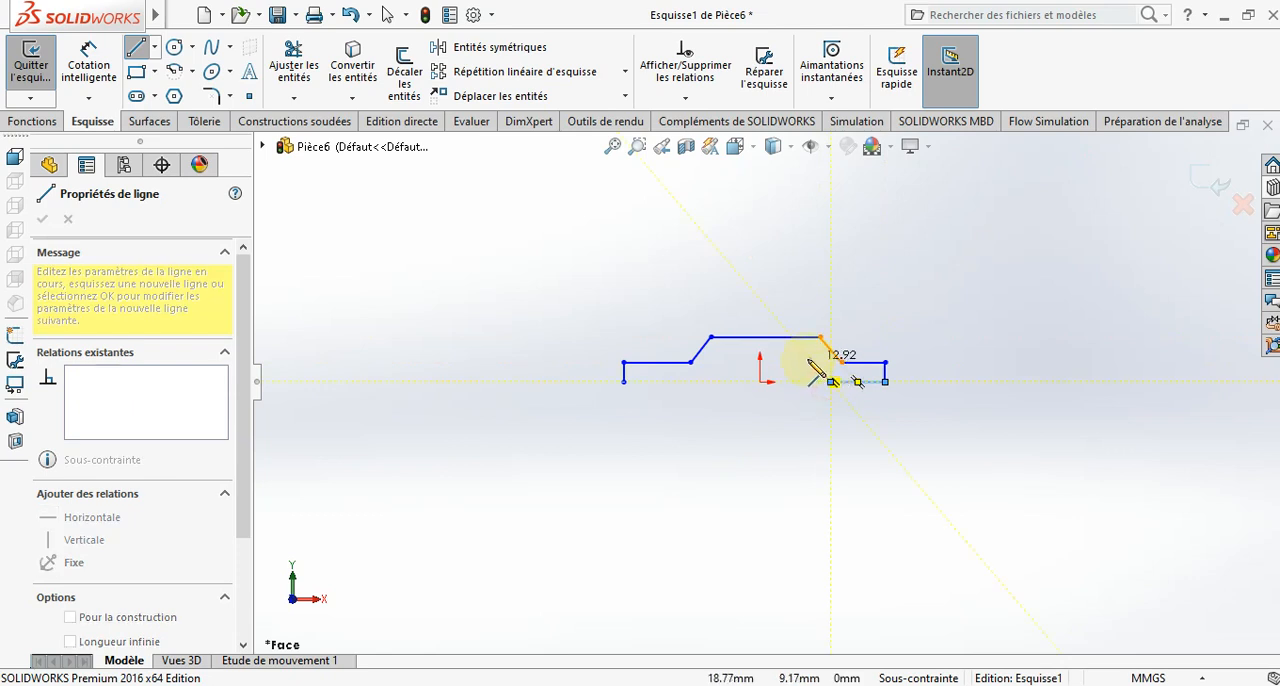
{"action": "key", "text": "Escape"}
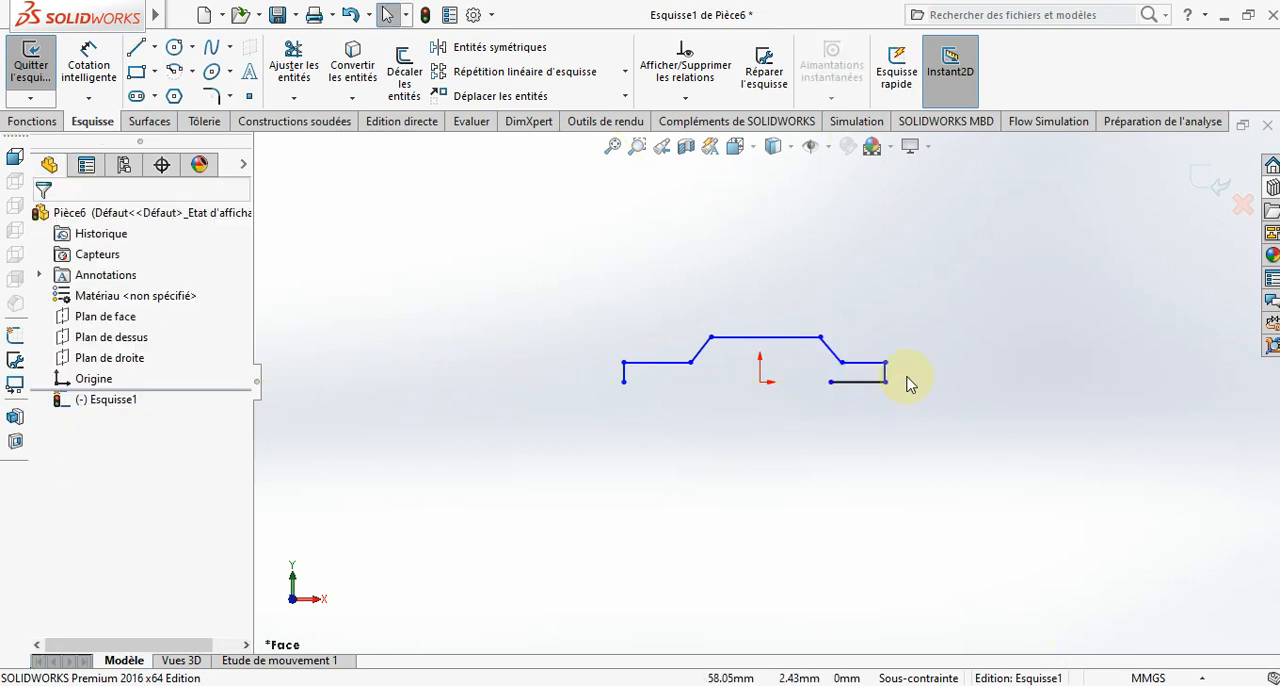
- Undo the bottom line and right vertical end line, and delete the left vertical end line
{"action": "left_click", "coordinate": [906, 376]}
{"action": "key", "text": "ctrl+z"}
{"action": "key", "text": "ctrl+z"}
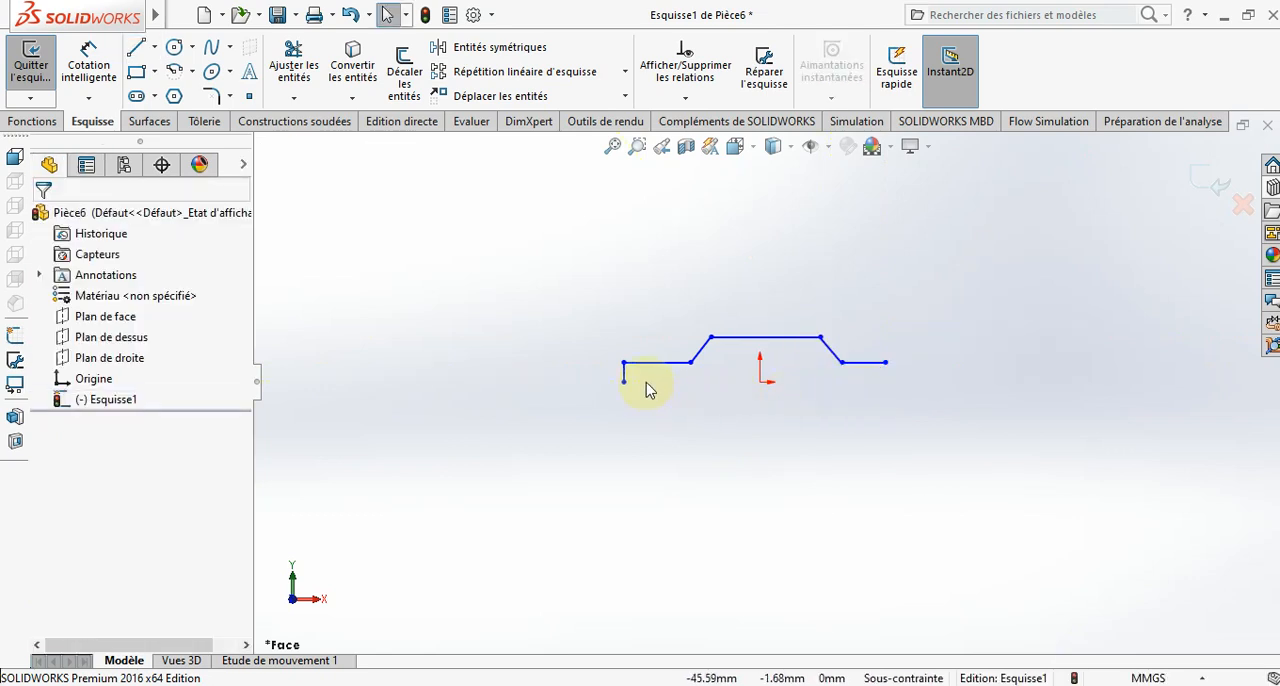
{"action": "left_click_drag", "start_coordinate": [647, 382], "coordinate": [591, 394]}
{"action": "key", "text": "Delete"}
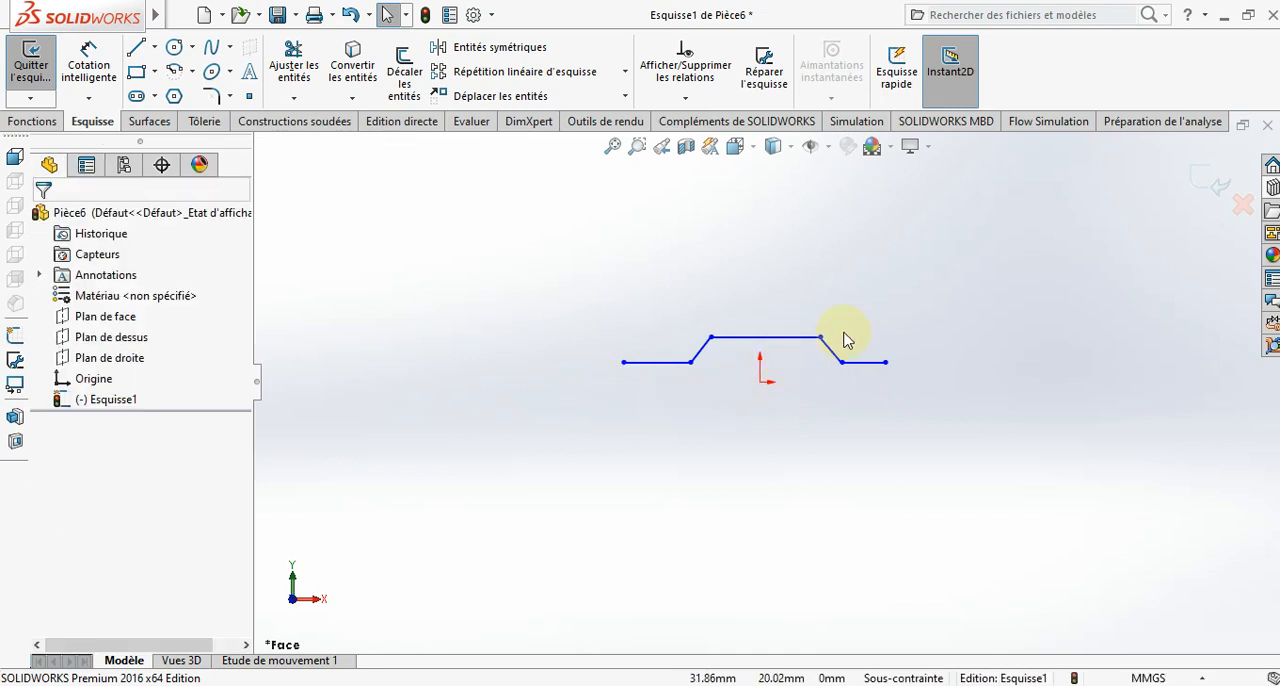
- Dimension the profile's left horizontal end segment to 28 mm
{"action": "scroll", "coordinate": [843, 335], "scroll_direction": "down", "scroll_amount": 4}
{"action": "left_click", "coordinate": [110, 88]}
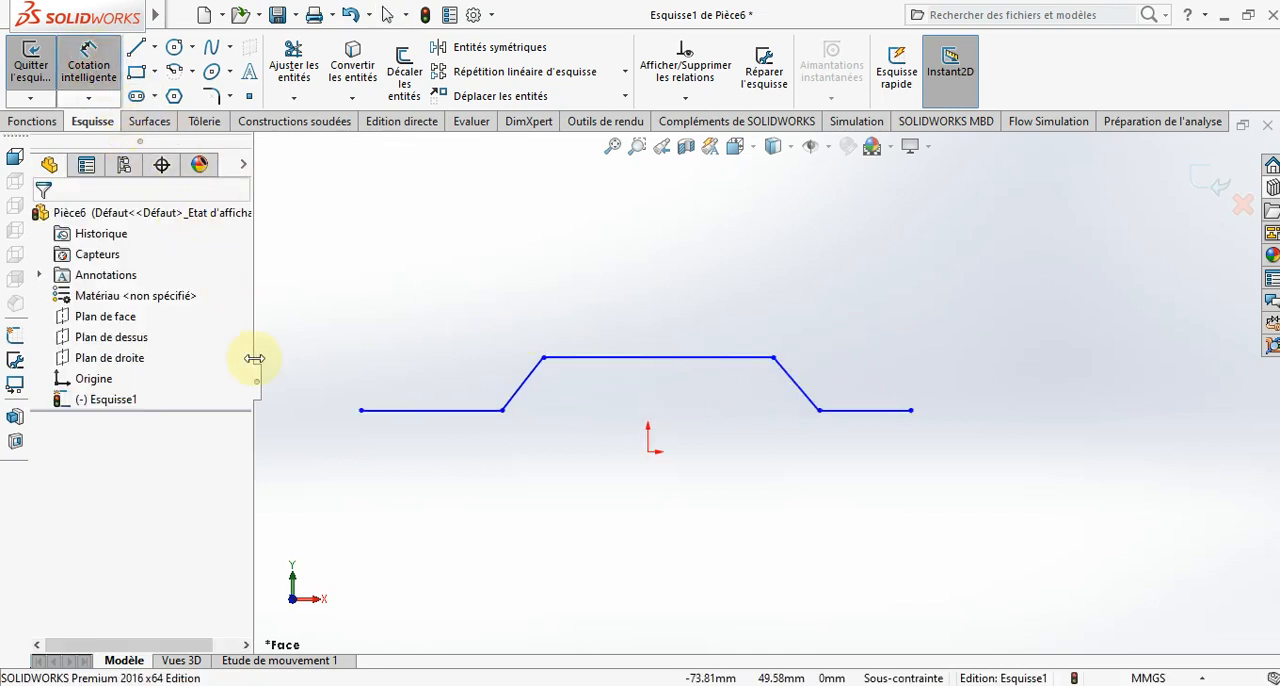
{"action": "left_click", "coordinate": [459, 411]}
{"action": "left_click", "coordinate": [449, 497]}
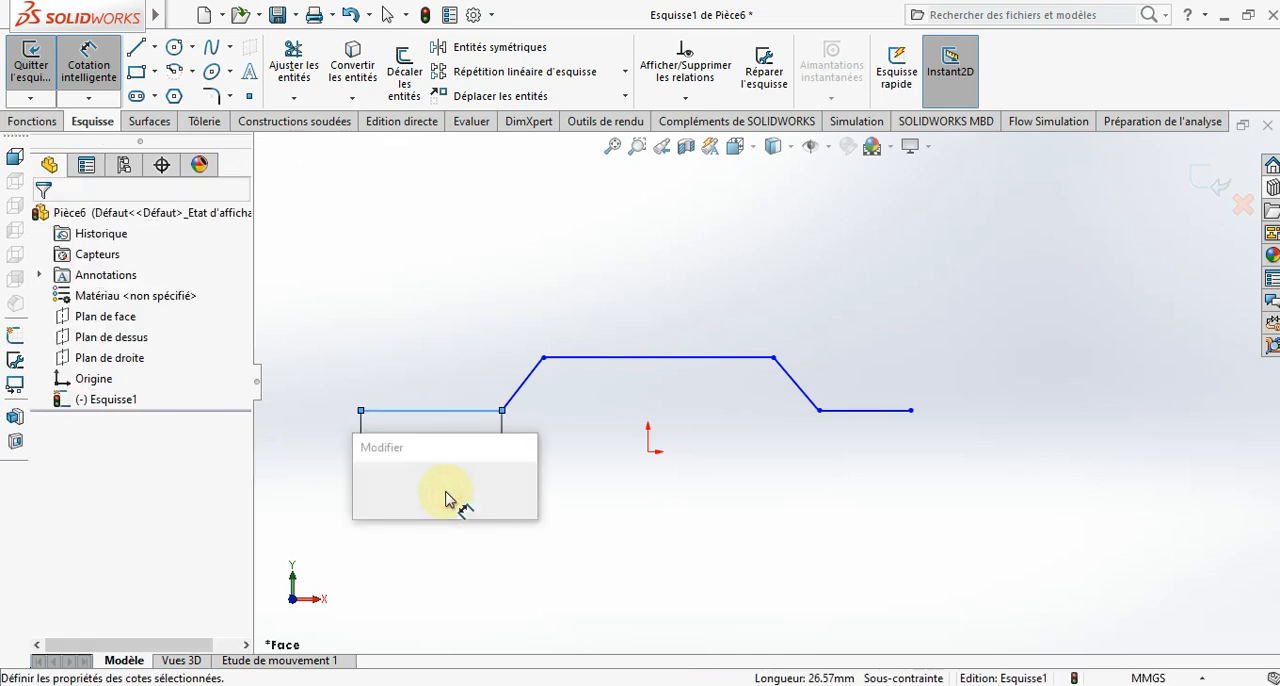
{"action": "type", "text": "28"}
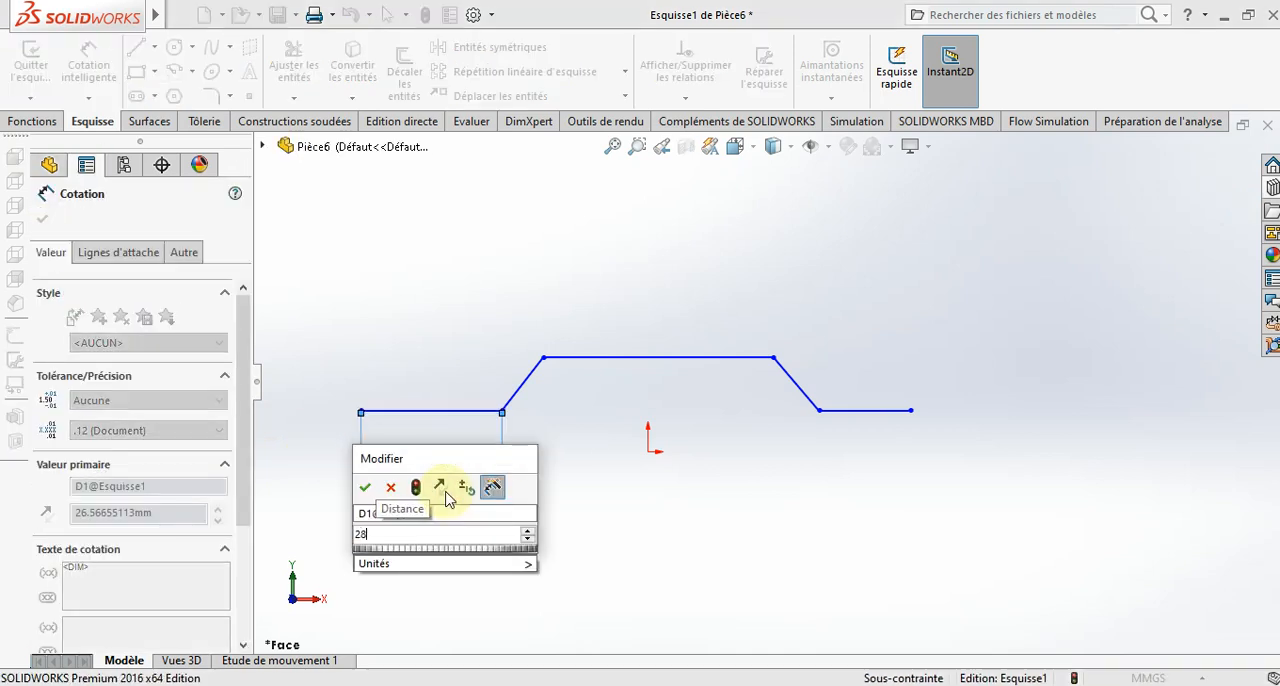
{"action": "key", "text": "Return"}
{"action": "key", "text": "Escape"}
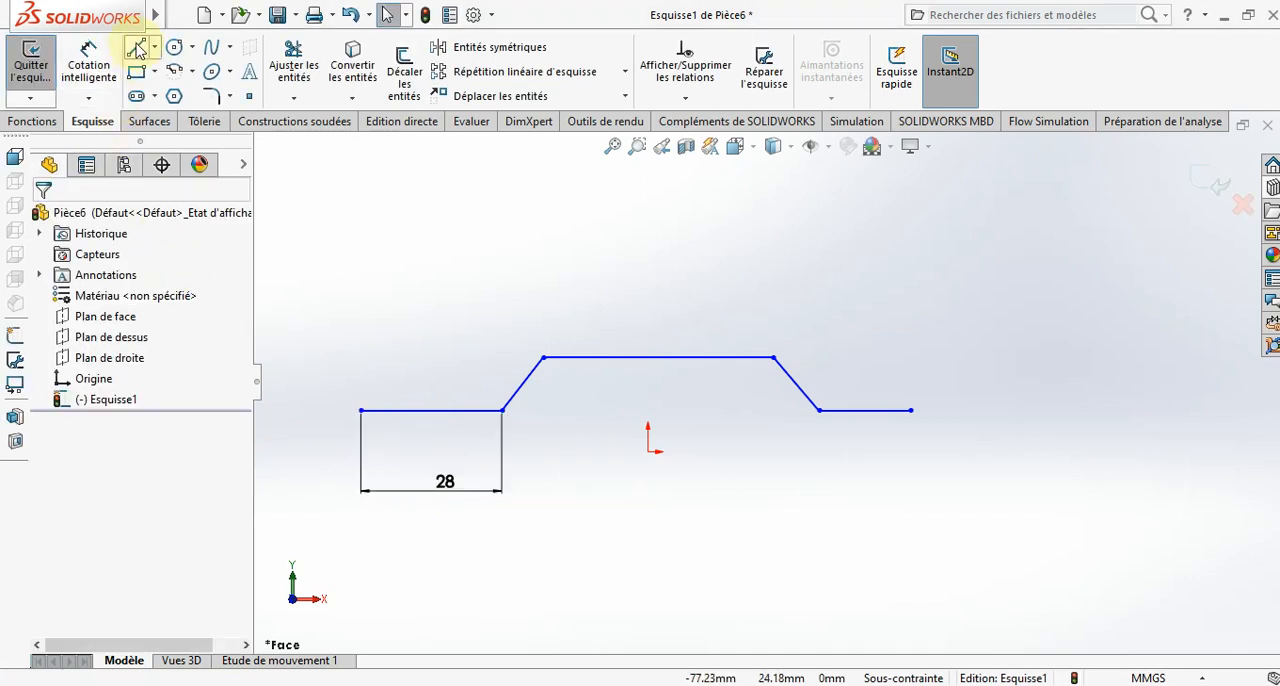
- Dimension the profile's right horizontal end segment to 28 mm
{"action": "left_click", "coordinate": [157, 50]}
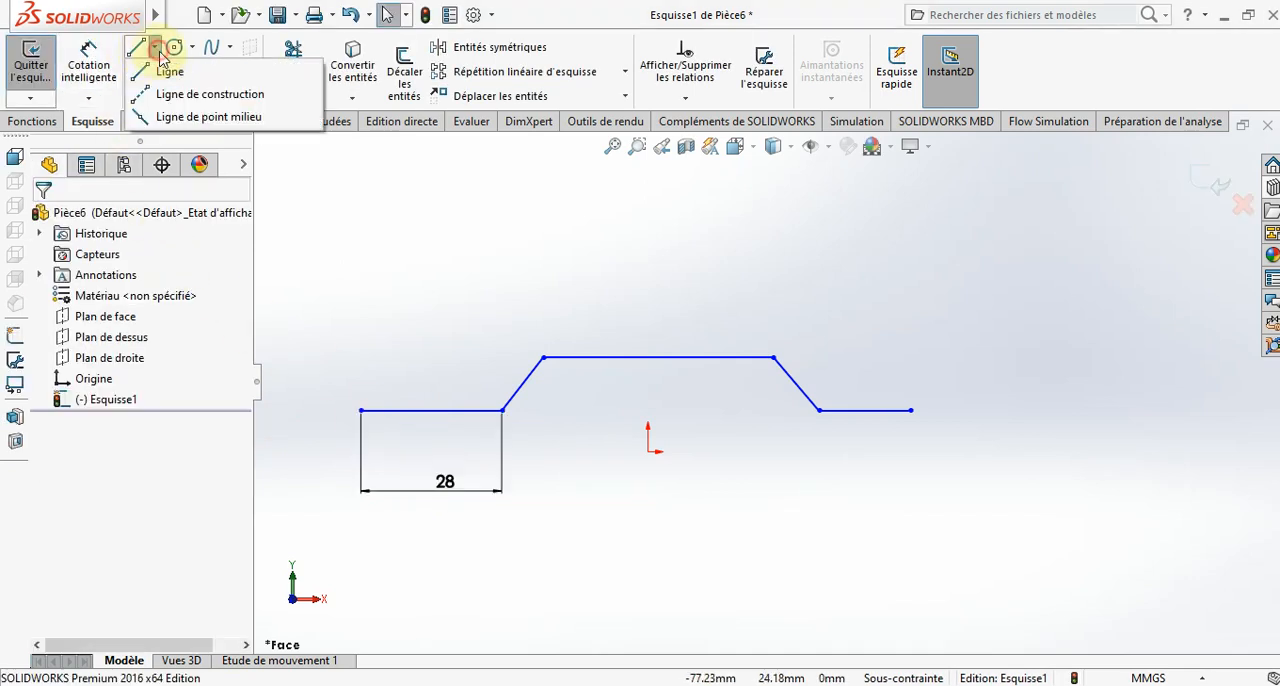
{"action": "left_click", "coordinate": [88, 62]}
{"action": "left_click", "coordinate": [850, 411]}
{"action": "left_click", "coordinate": [860, 480]}
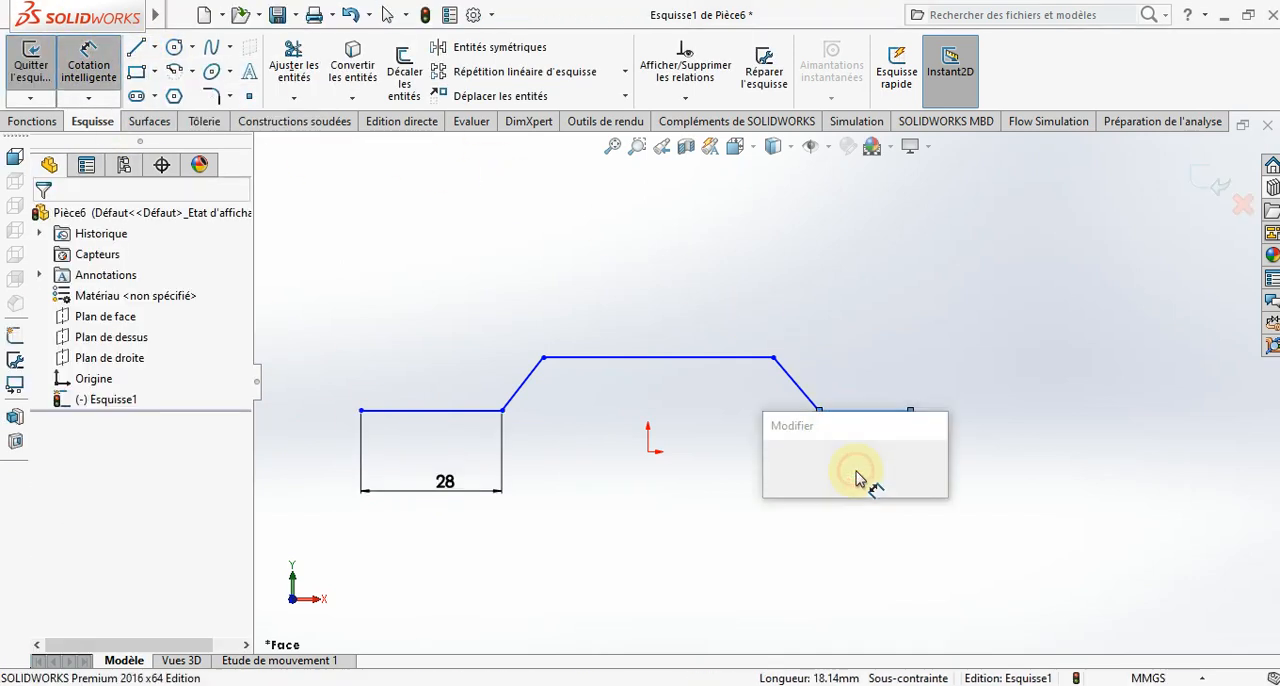
{"action": "type", "text": "28"}
{"action": "key", "text": "Return"}
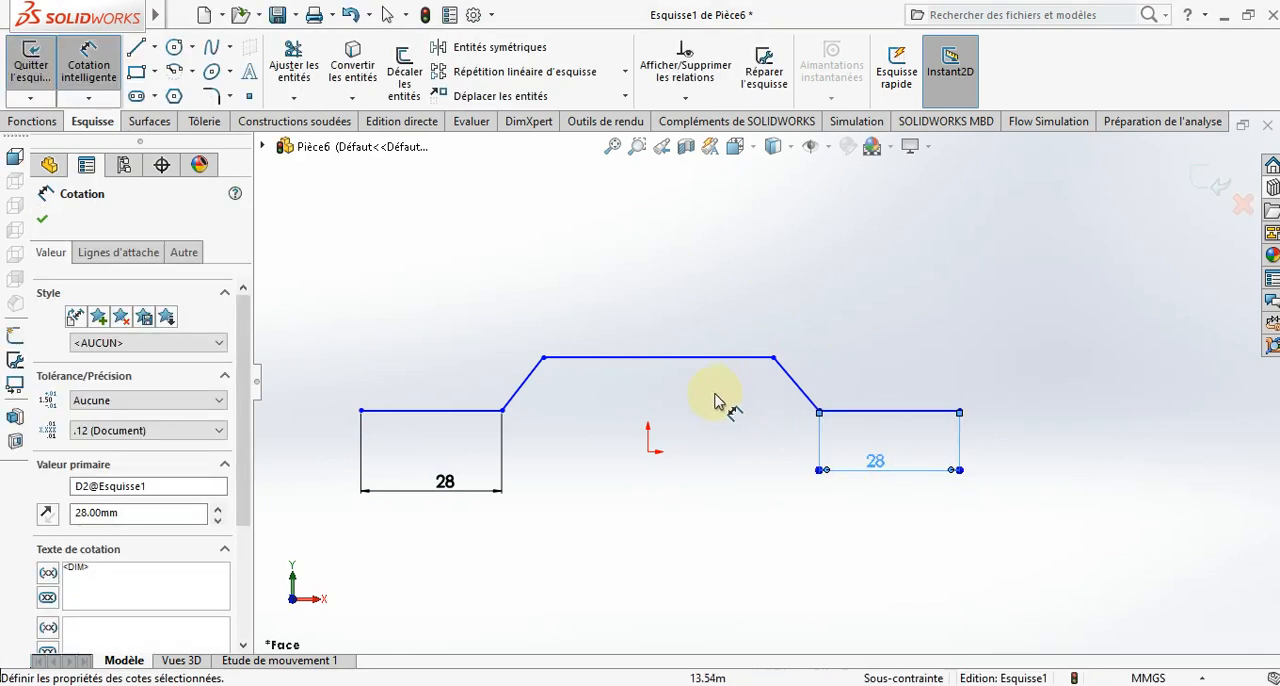
- Dimension both sloped lines at 45 degrees to their adjacent horizontal end segments
{"action": "left_click", "coordinate": [498, 410]}
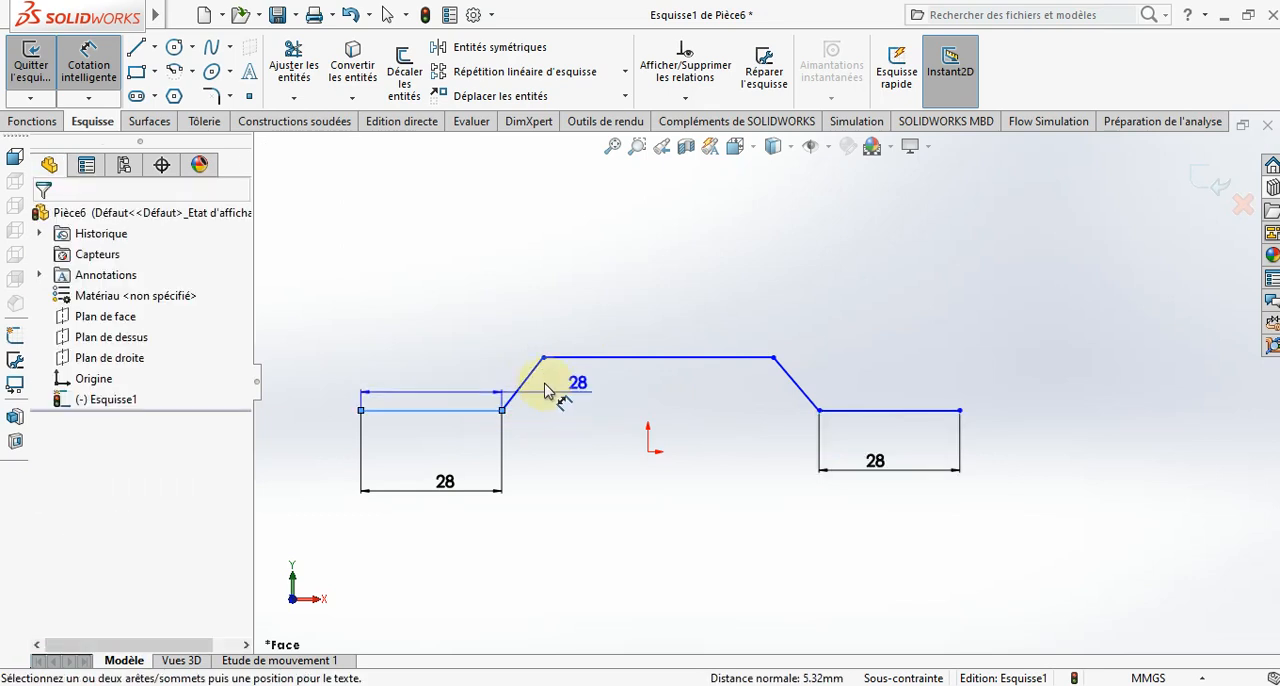
{"action": "left_click", "coordinate": [533, 368]}
{"action": "left_click", "coordinate": [574, 405]}
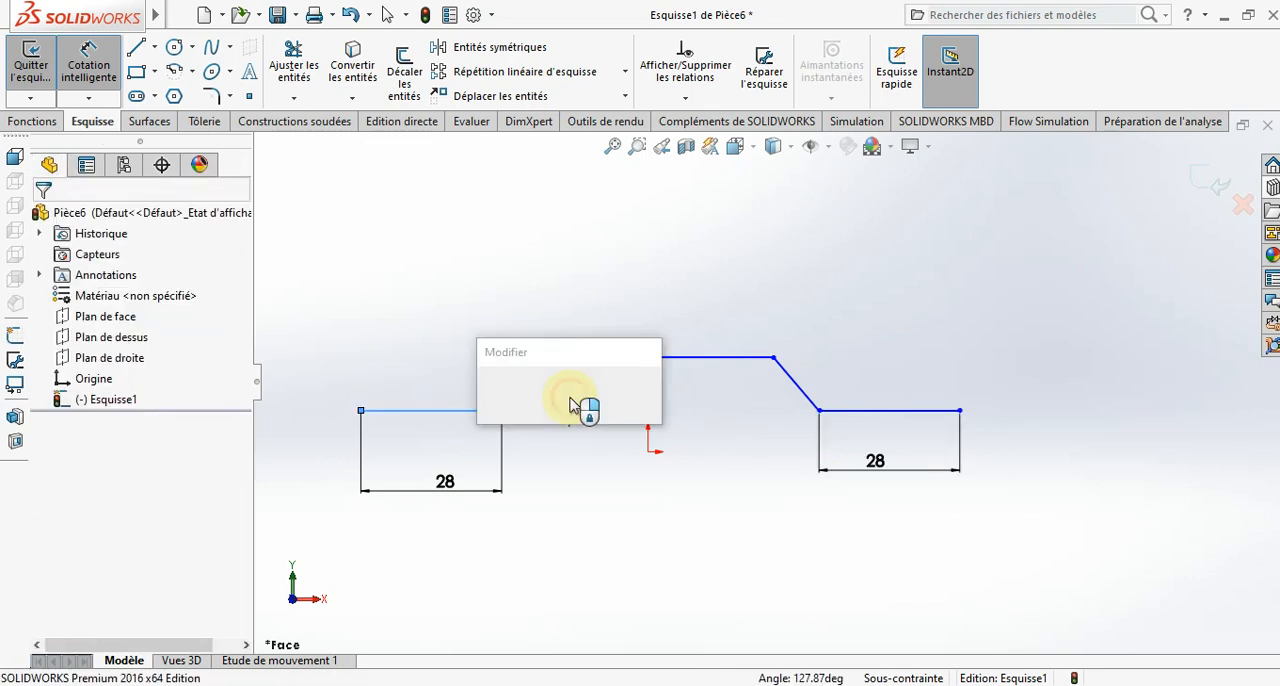
{"action": "type", "text": "45"}
{"action": "key", "text": "Return"}
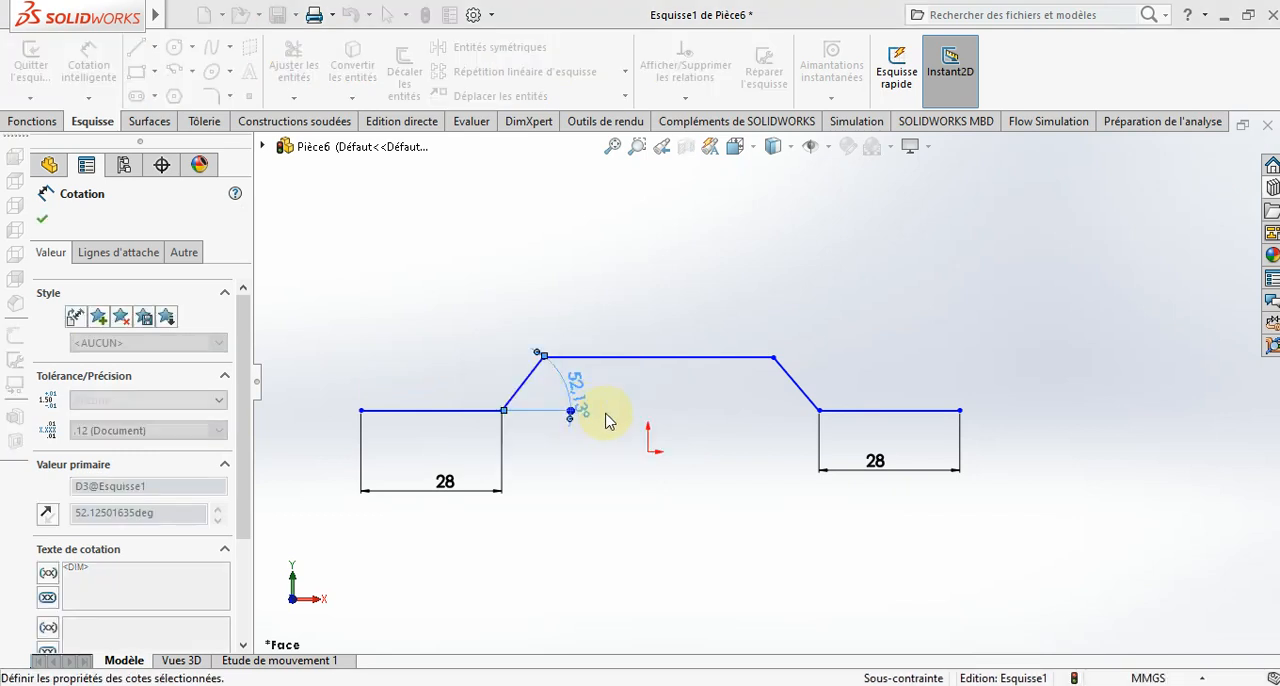
{"action": "left_click", "coordinate": [808, 398]}
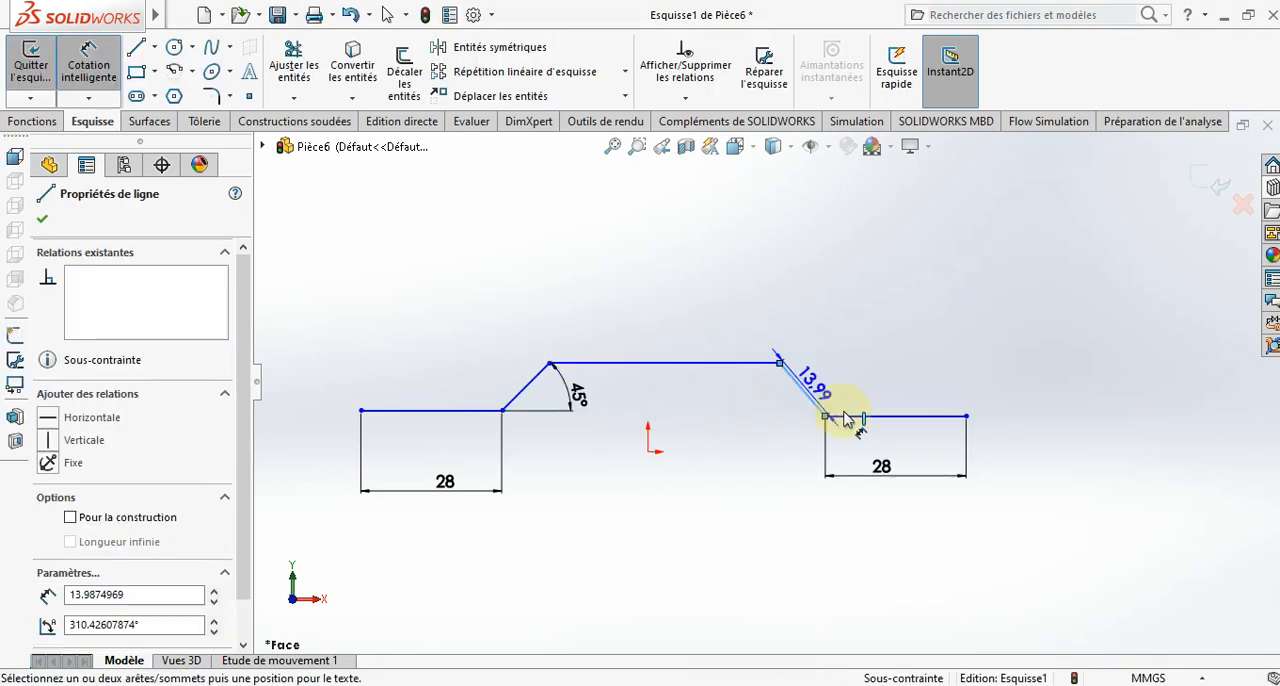
{"action": "left_click", "coordinate": [845, 418]}
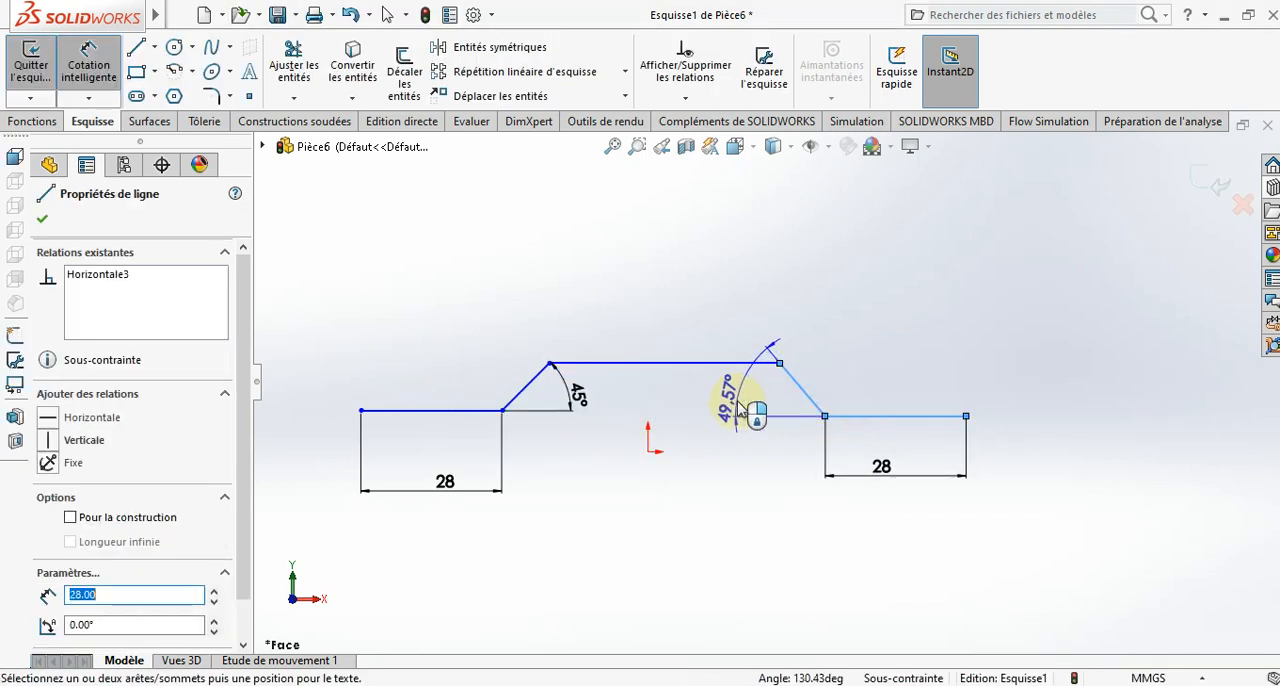
{"action": "left_click", "coordinate": [746, 408]}
{"action": "type", "text": "45"}
{"action": "key", "text": "Return"}
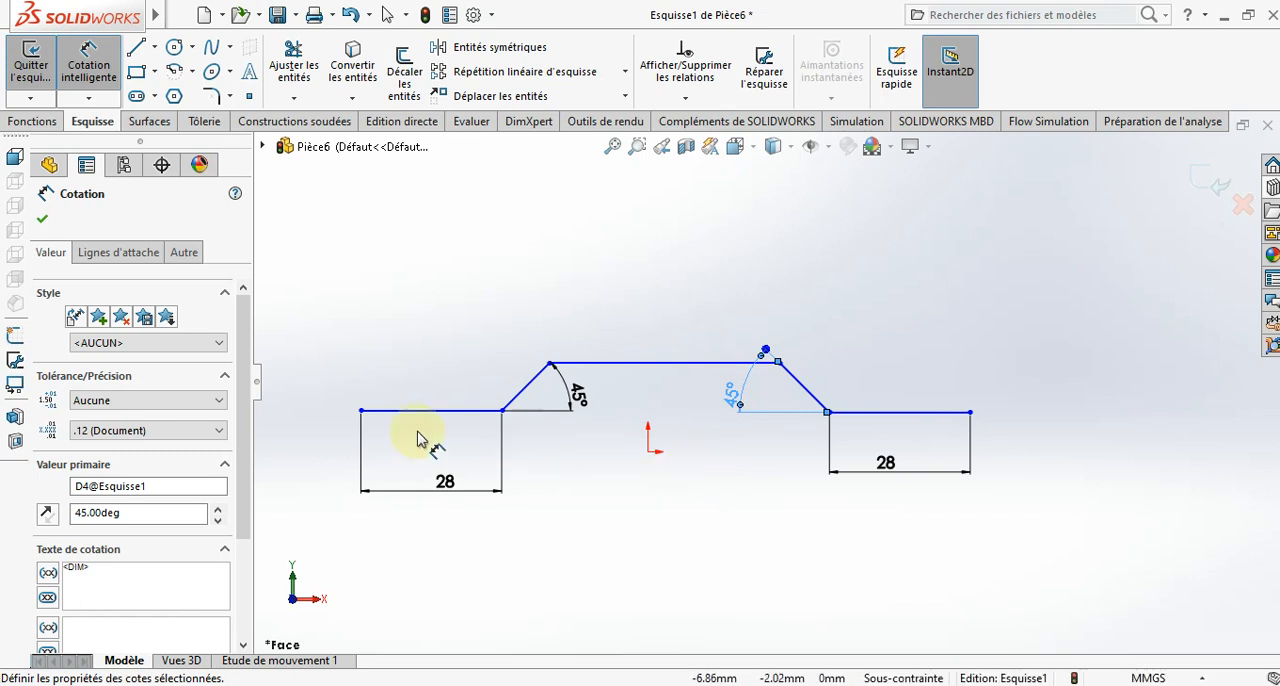
- Dimension the overall width between the profile's two outer endpoints to 114 mm
{"action": "left_click", "coordinate": [361, 411]}
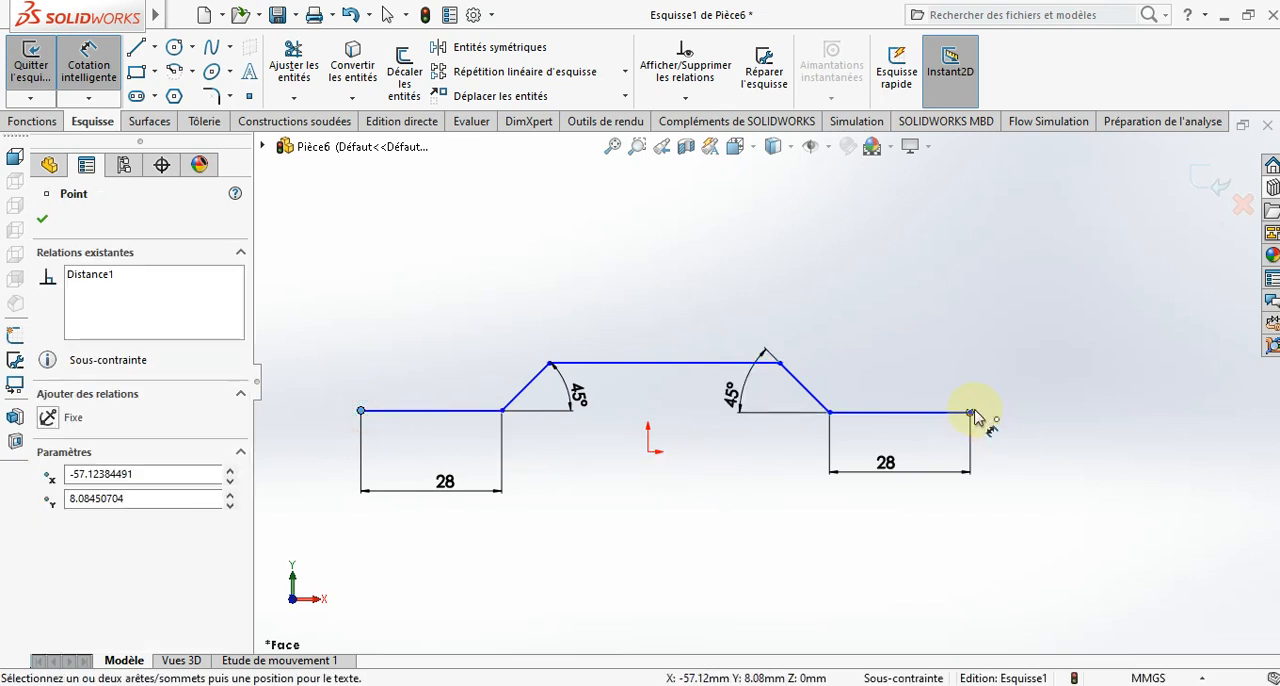
{"action": "left_click", "coordinate": [970, 412]}
{"action": "left_click", "coordinate": [680, 563]}
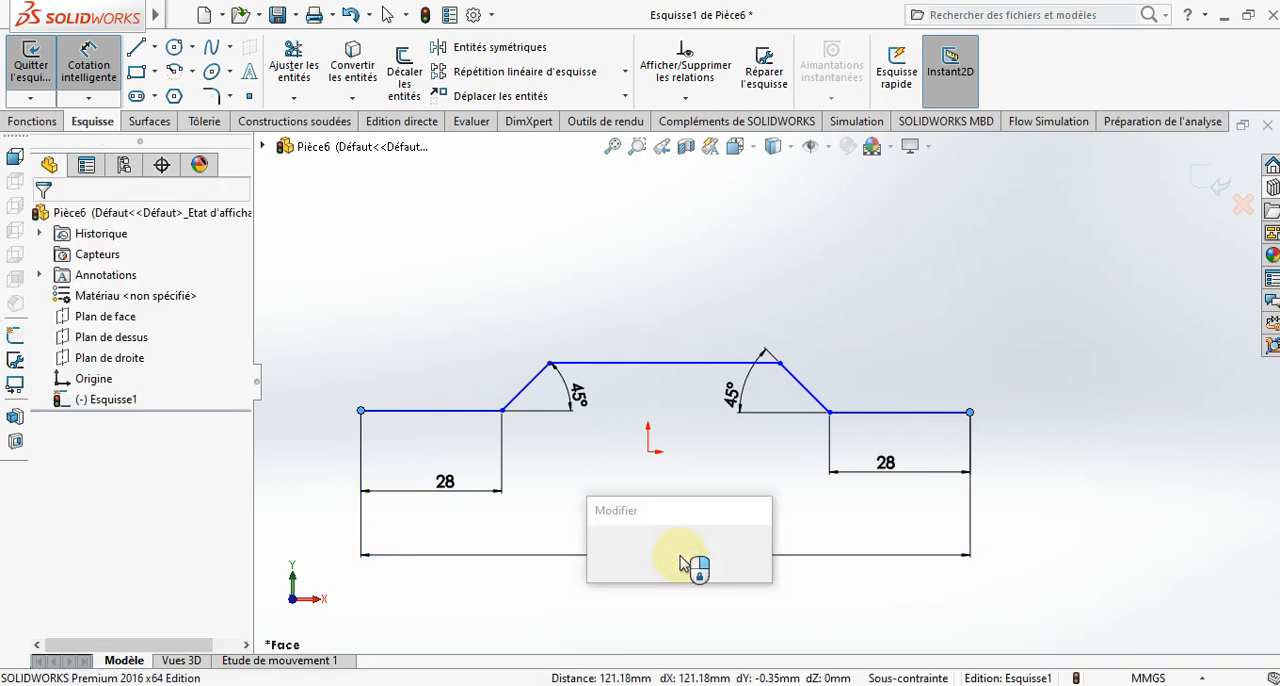
{"action": "type", "text": "114"}
{"action": "key", "text": "Return"}
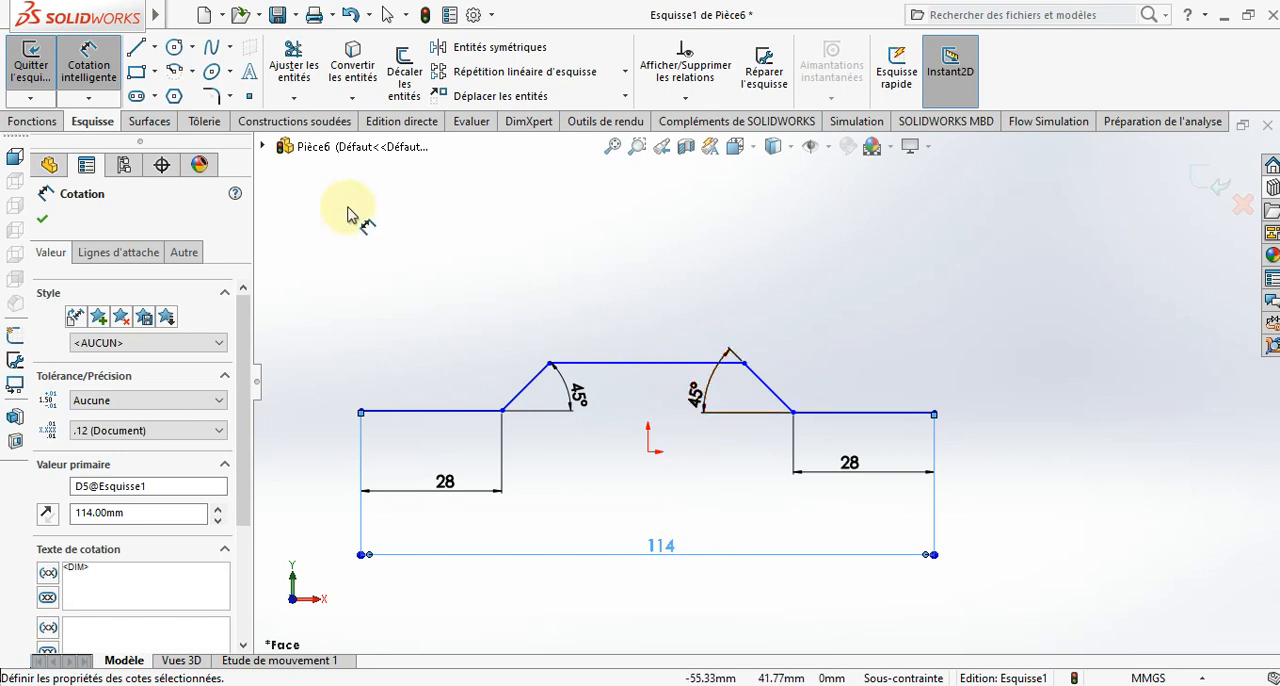
- Round the profile's four bend corners with 5 mm sketch fillets
{"action": "left_click", "coordinate": [211, 95]}
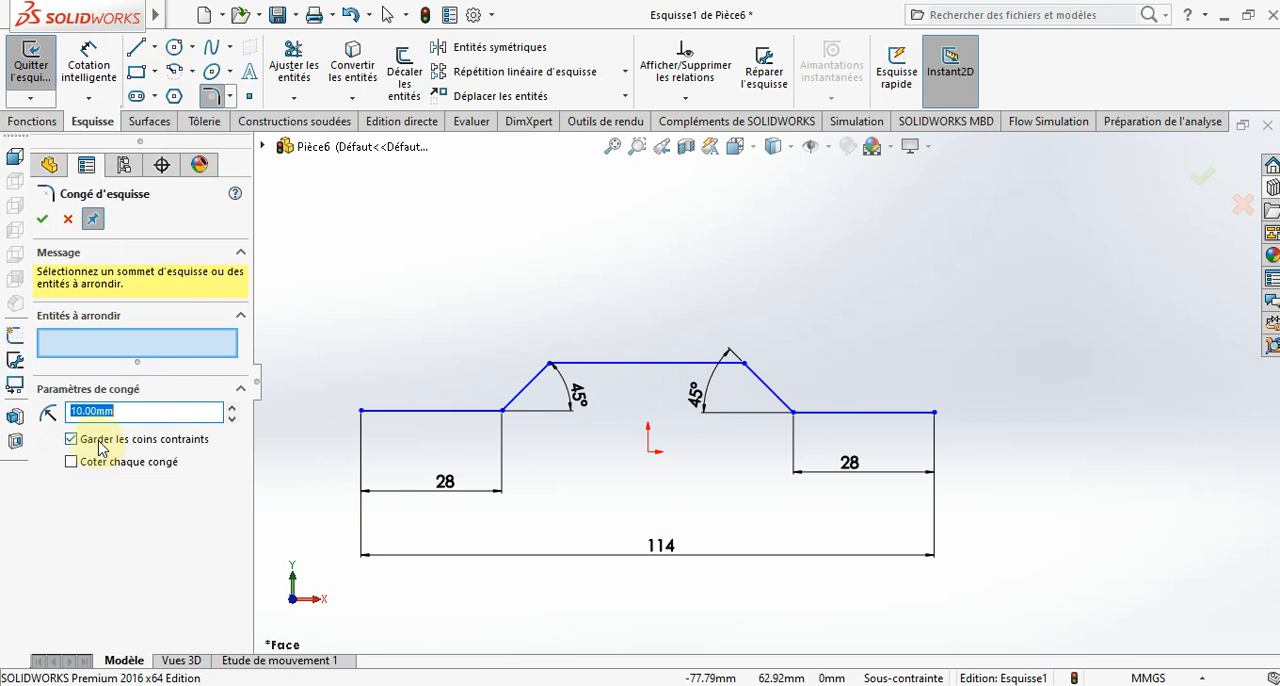
{"action": "left_click", "coordinate": [492, 411]}
{"action": "left_click", "coordinate": [523, 389]}
{"action": "left_click", "coordinate": [585, 364]}
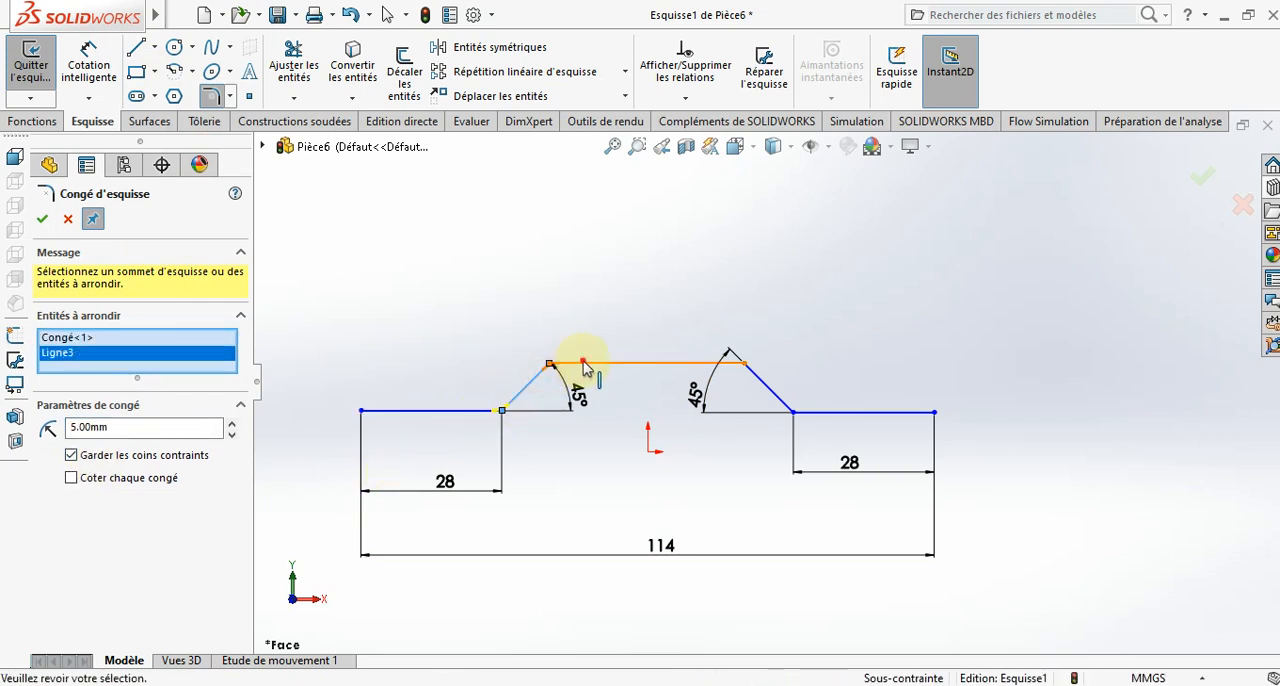
{"action": "left_click", "coordinate": [737, 367]}
{"action": "left_click", "coordinate": [762, 383]}
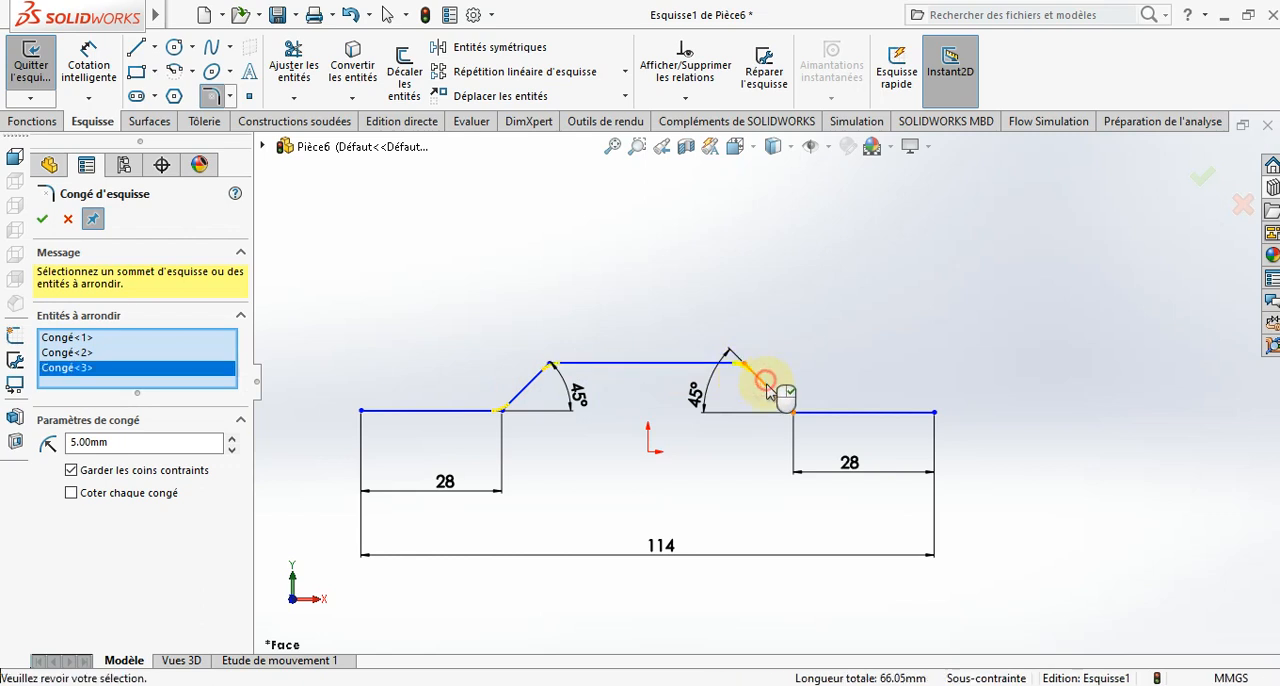
{"action": "left_click", "coordinate": [810, 412]}
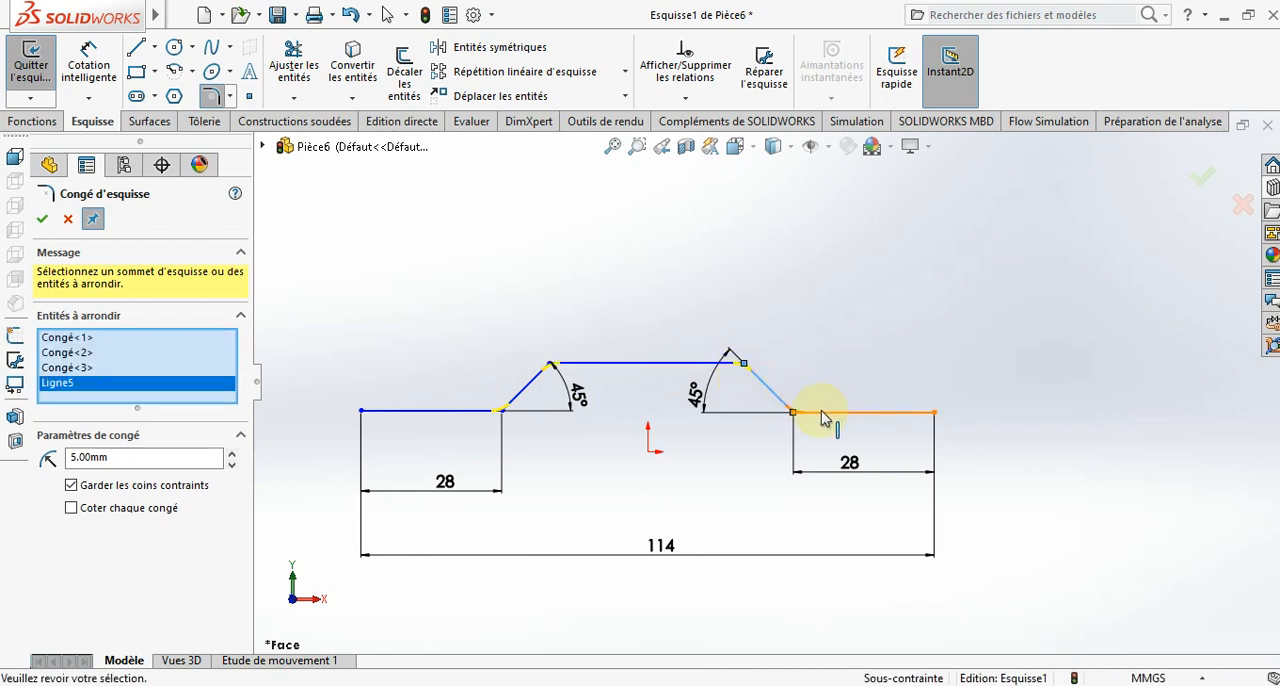
{"action": "left_click", "coordinate": [41, 220]}
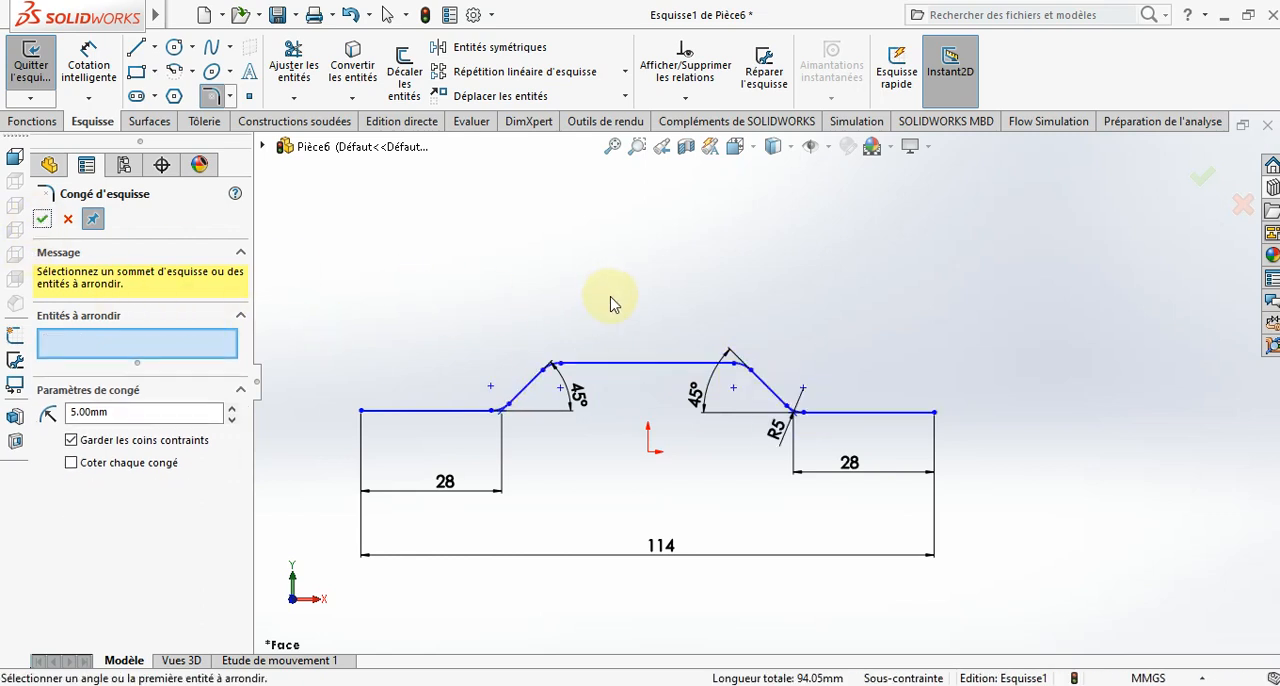
- Offset the whole profile chain upward by 5 mm, reversing the offset direction and keeping the added dimension
{"action": "left_click", "coordinate": [404, 65]}
{"action": "type", "text": "10.00mm"}
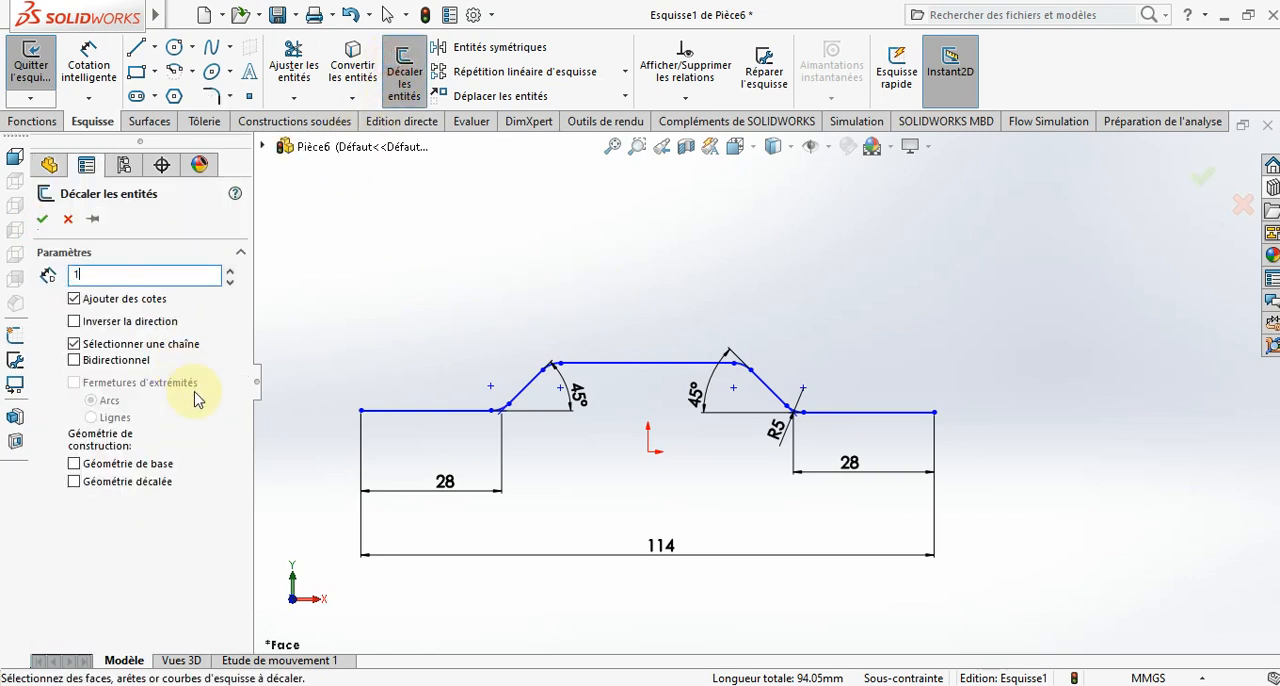
{"action": "left_click", "coordinate": [470, 411]}
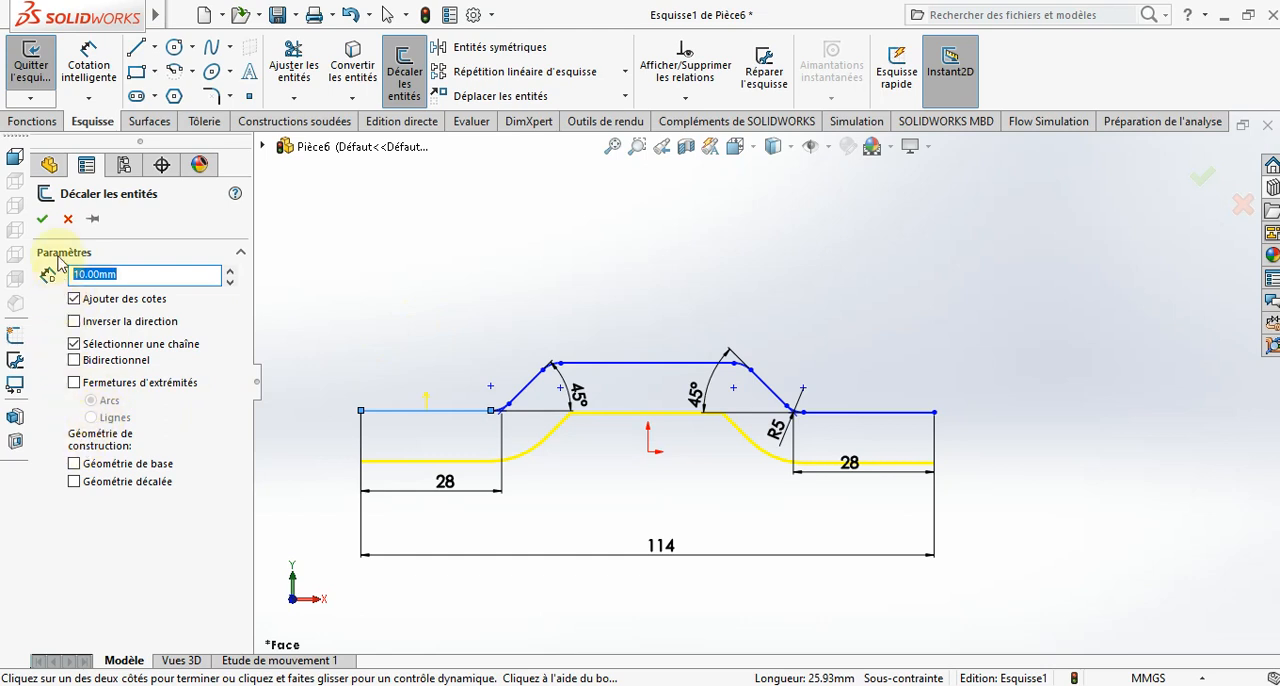
{"action": "left_click", "coordinate": [74, 323]}
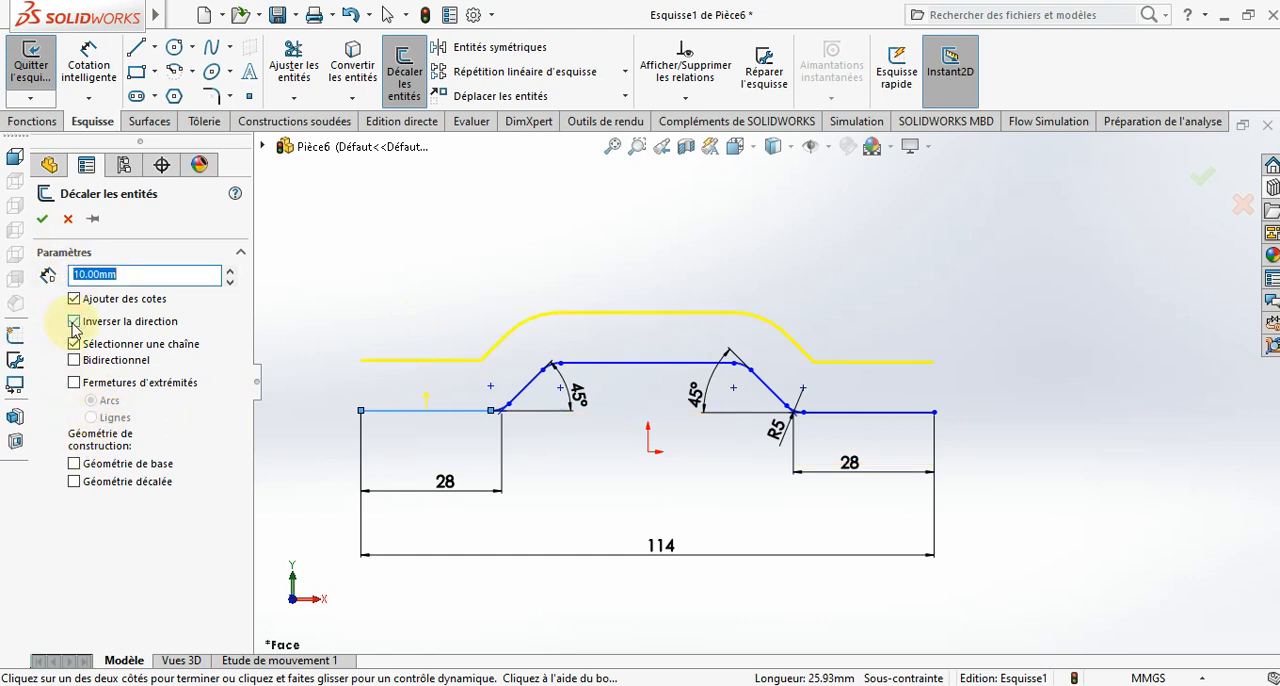
{"action": "type", "text": "5"}
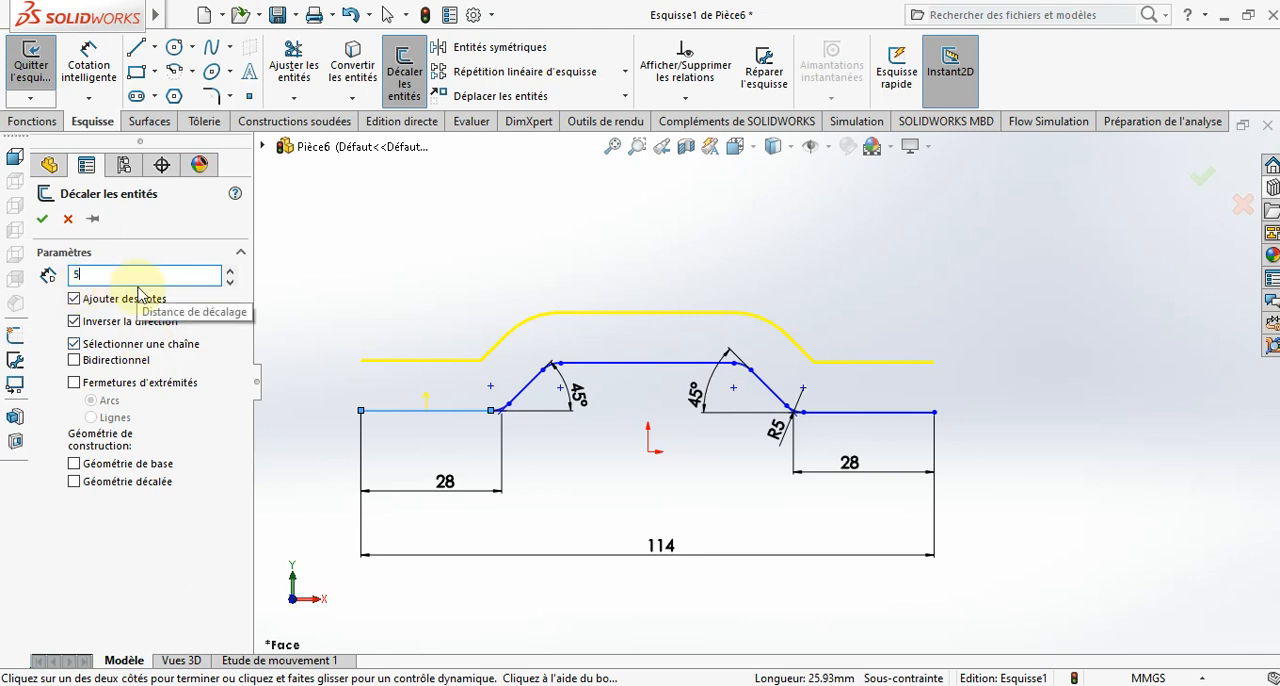
{"action": "left_click", "coordinate": [42, 218]}
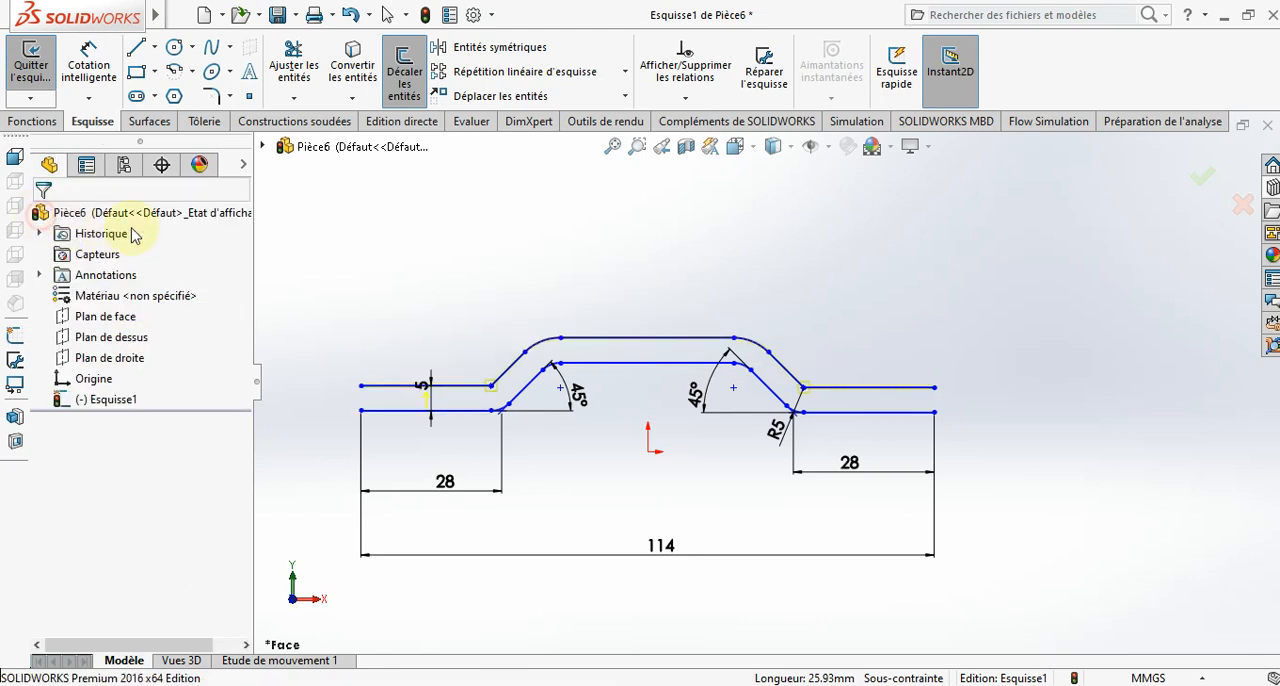
- Close the offset profile with a vertical line at each of its two open ends
{"action": "left_click", "coordinate": [133, 48]}
{"action": "left_click", "coordinate": [361, 411]}
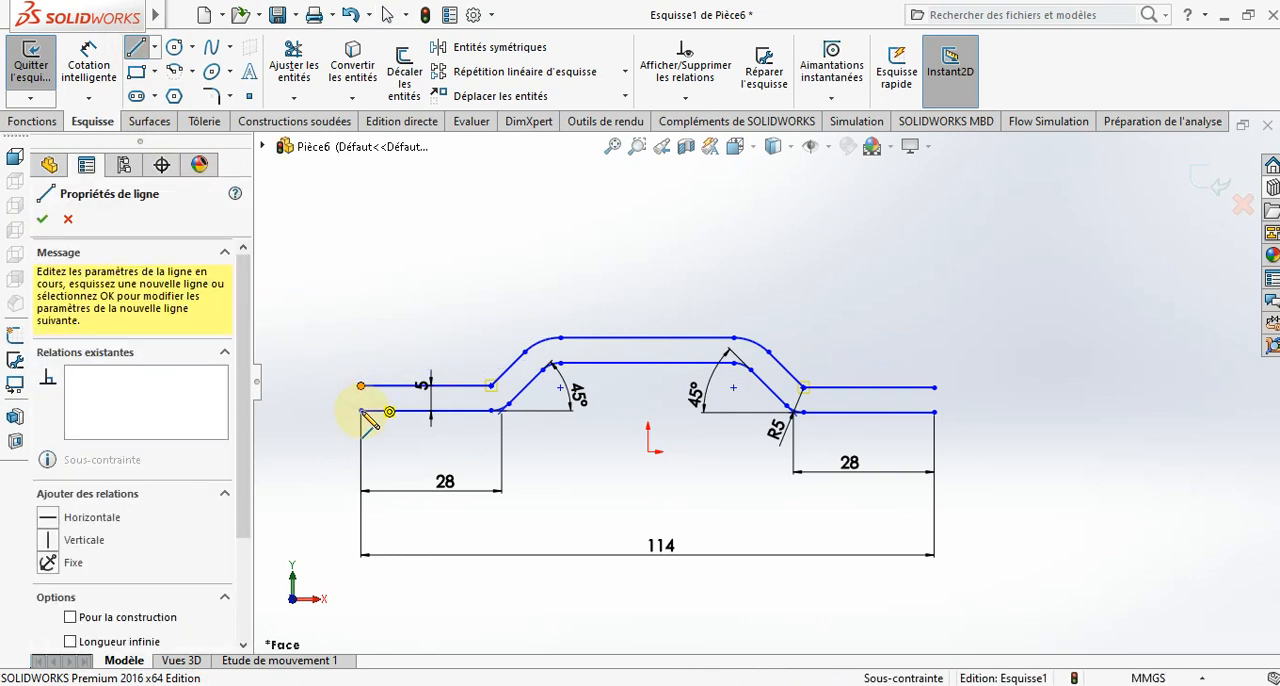
{"action": "double_click", "coordinate": [361, 386]}
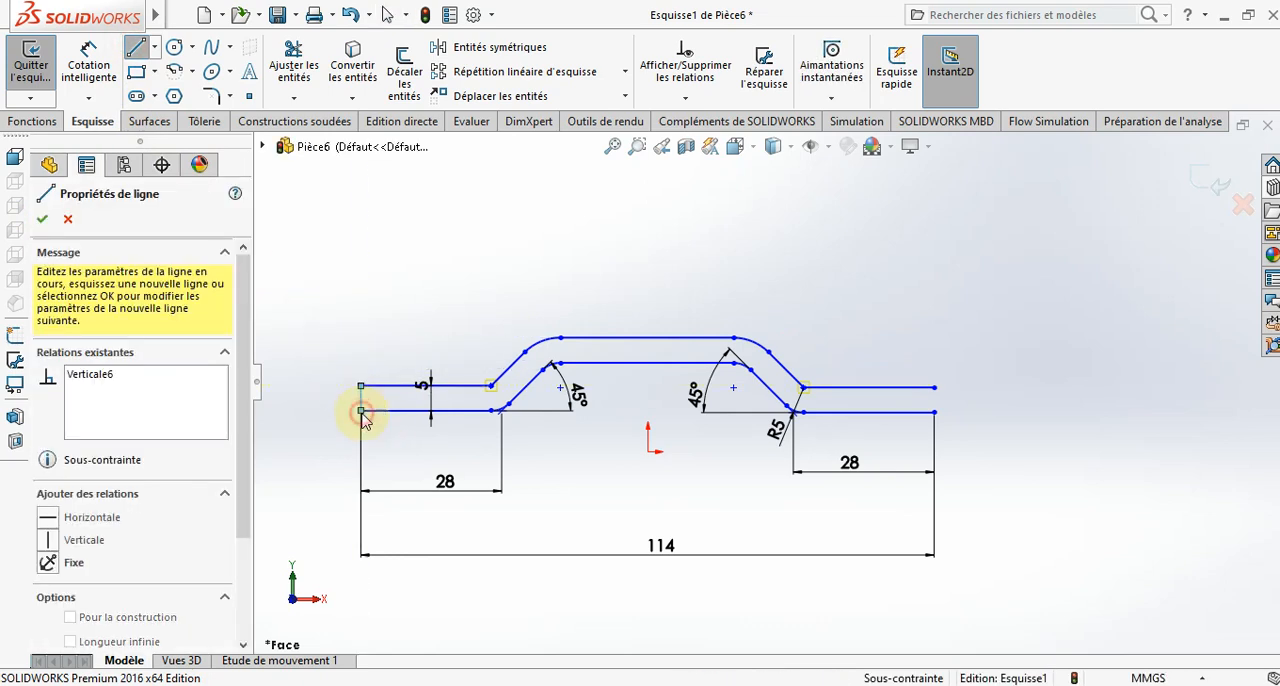
{"action": "left_click", "coordinate": [933, 386]}
{"action": "double_click", "coordinate": [933, 412]}
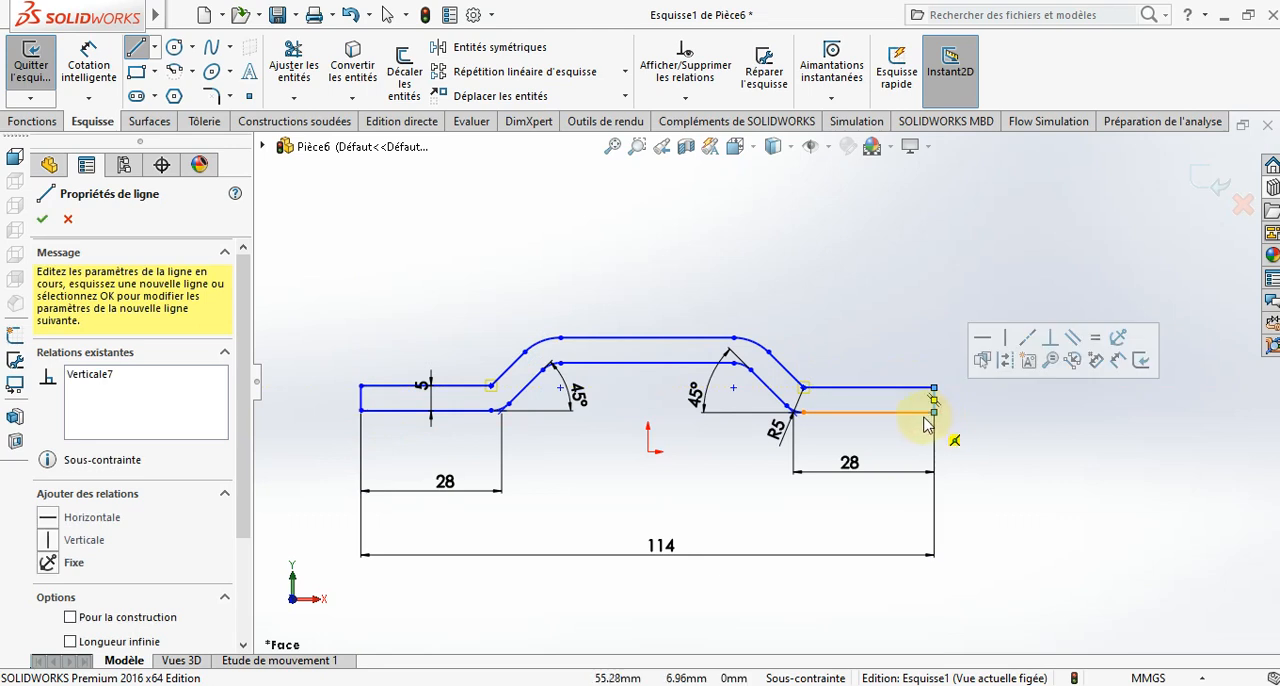
{"action": "key", "text": "Escape"}
{"action": "key", "text": "Escape"}
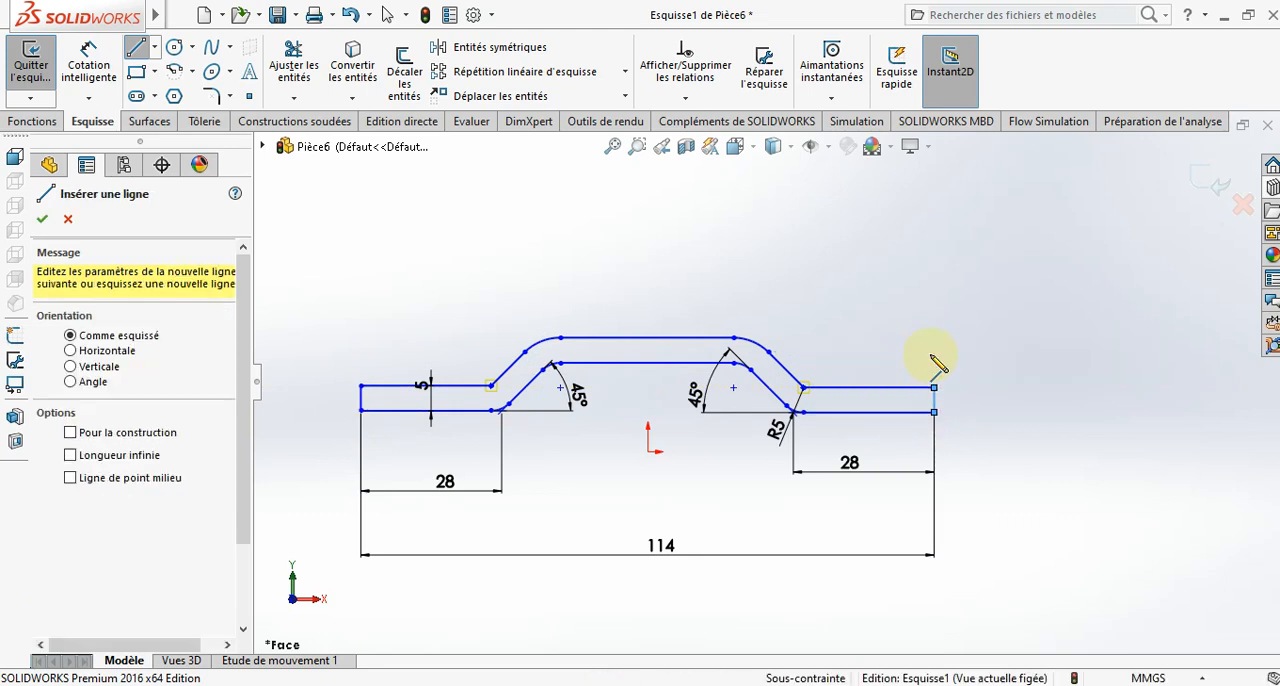
- Extrude the closed bent-plate profile as a blind boss 25 mm deep
{"action": "mouse_move", "coordinate": [895, 357]}
{"action": "middle_mouse_down"}
{"action": "mouse_move", "coordinate": [845, 465]}
{"action": "mouse_move", "coordinate": [800, 470]}
{"action": "middle_mouse_up"}
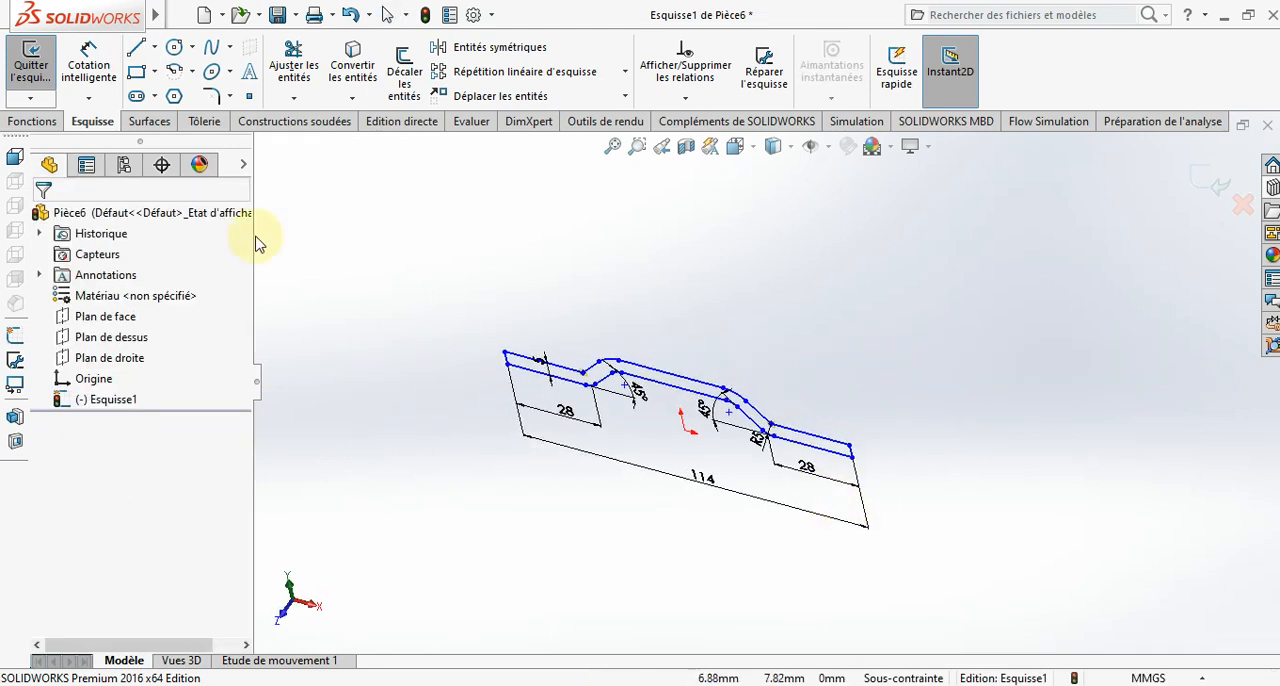
{"action": "left_click", "coordinate": [32, 121]}
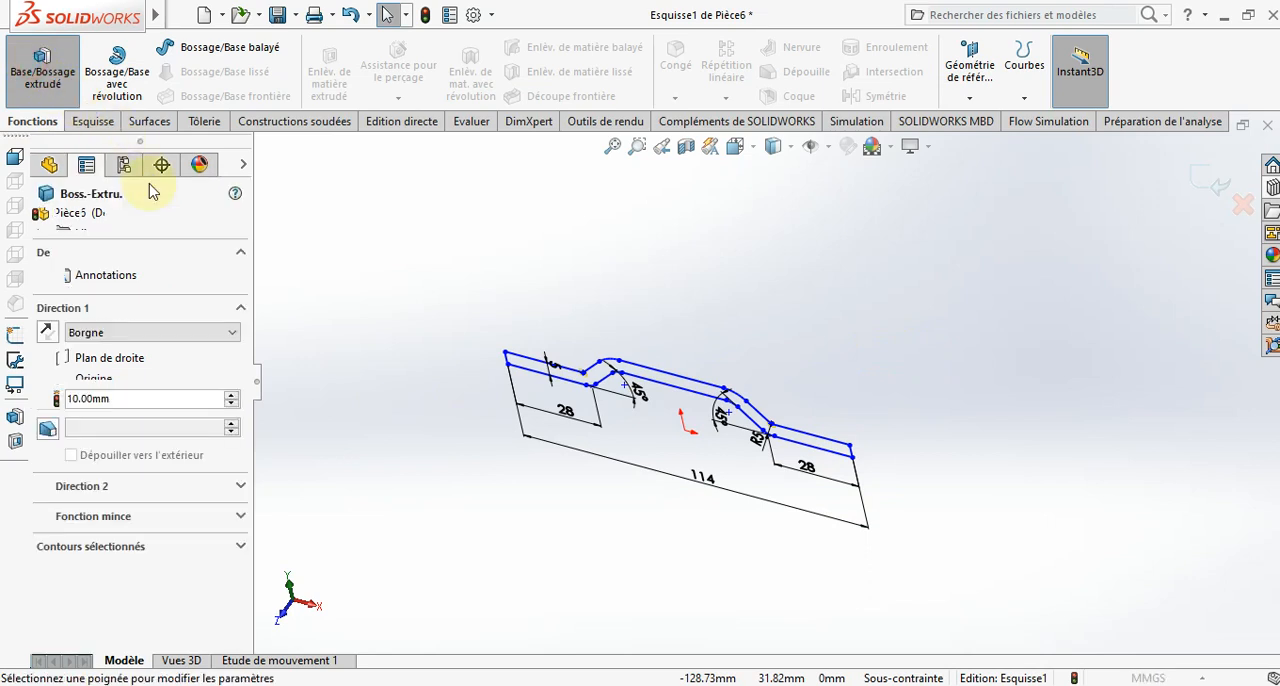
{"action": "type", "text": "2"}
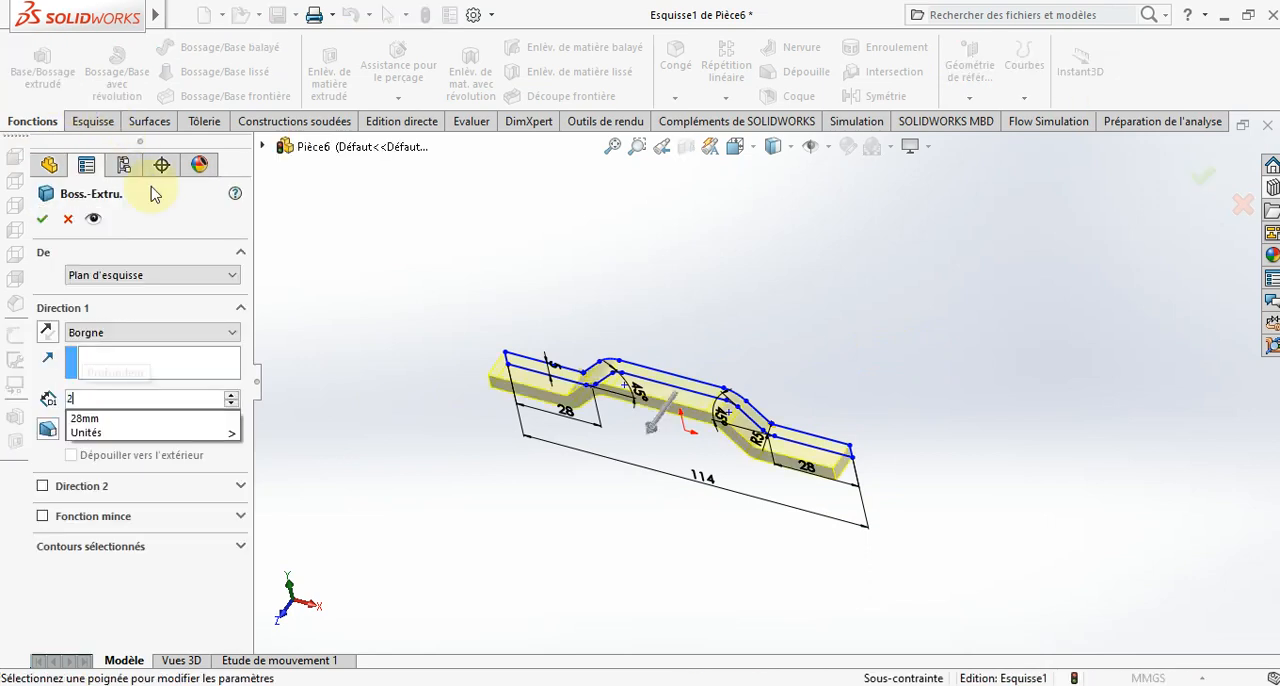
{"action": "type", "text": "5"}
{"action": "key", "text": "Return"}
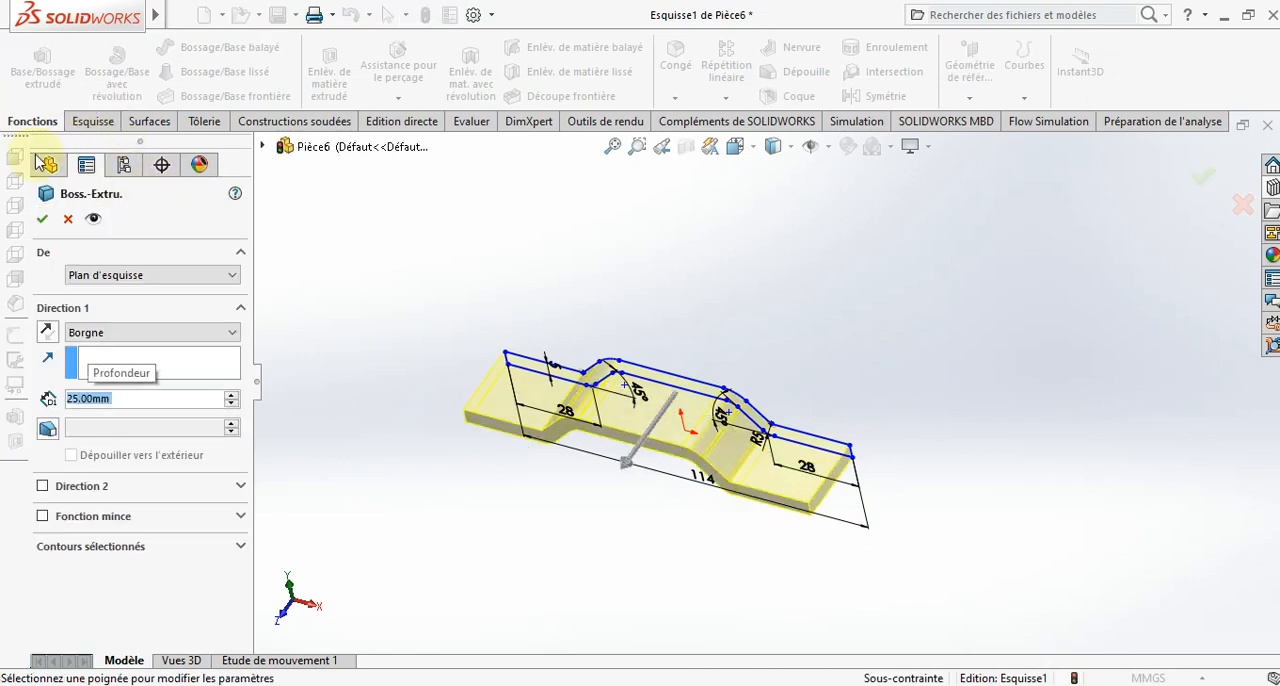
{"action": "left_click", "coordinate": [43, 218]}
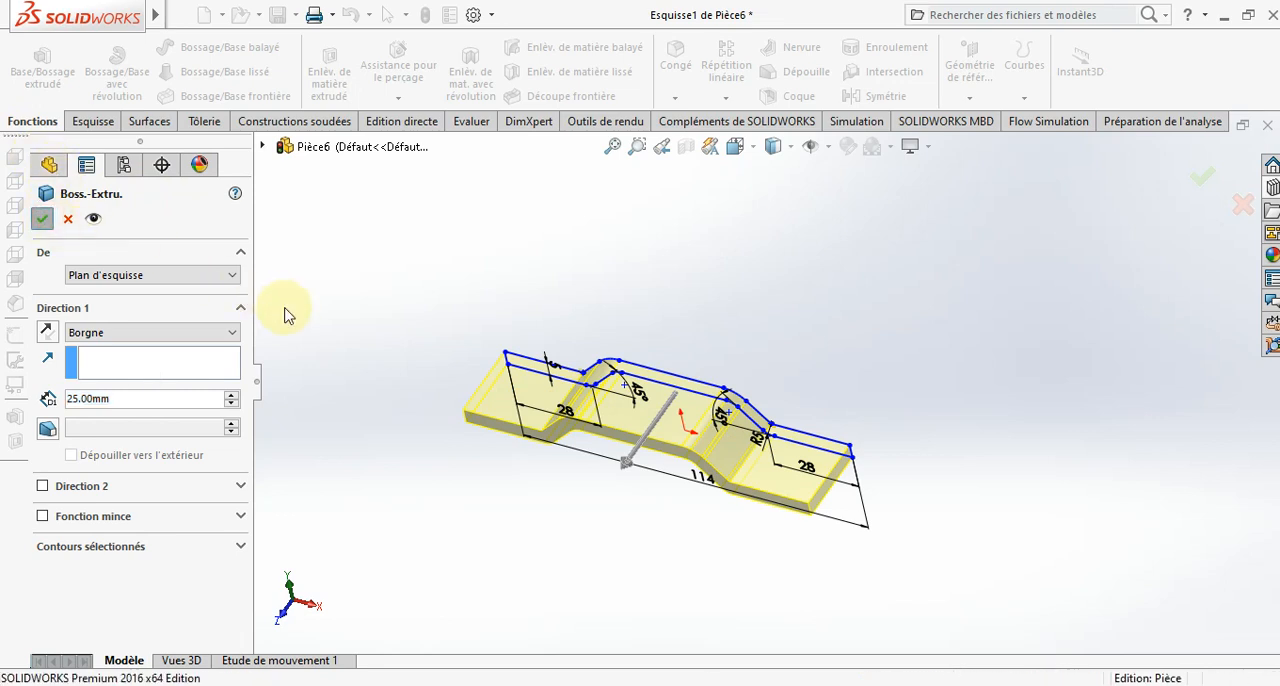
{"action": "left_click", "coordinate": [349, 286]}
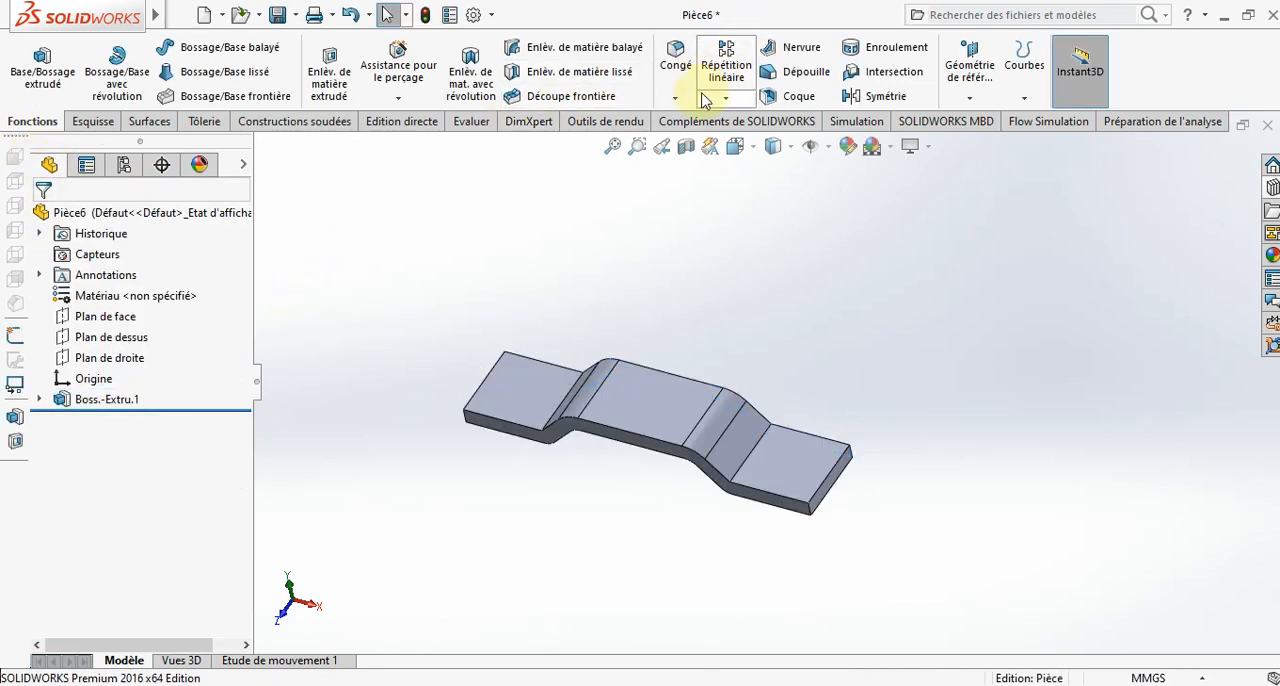
- Round the plate's left end with a full round fillet, using the end face as center and the two long edge faces as sides
{"action": "left_click", "coordinate": [675, 62]}
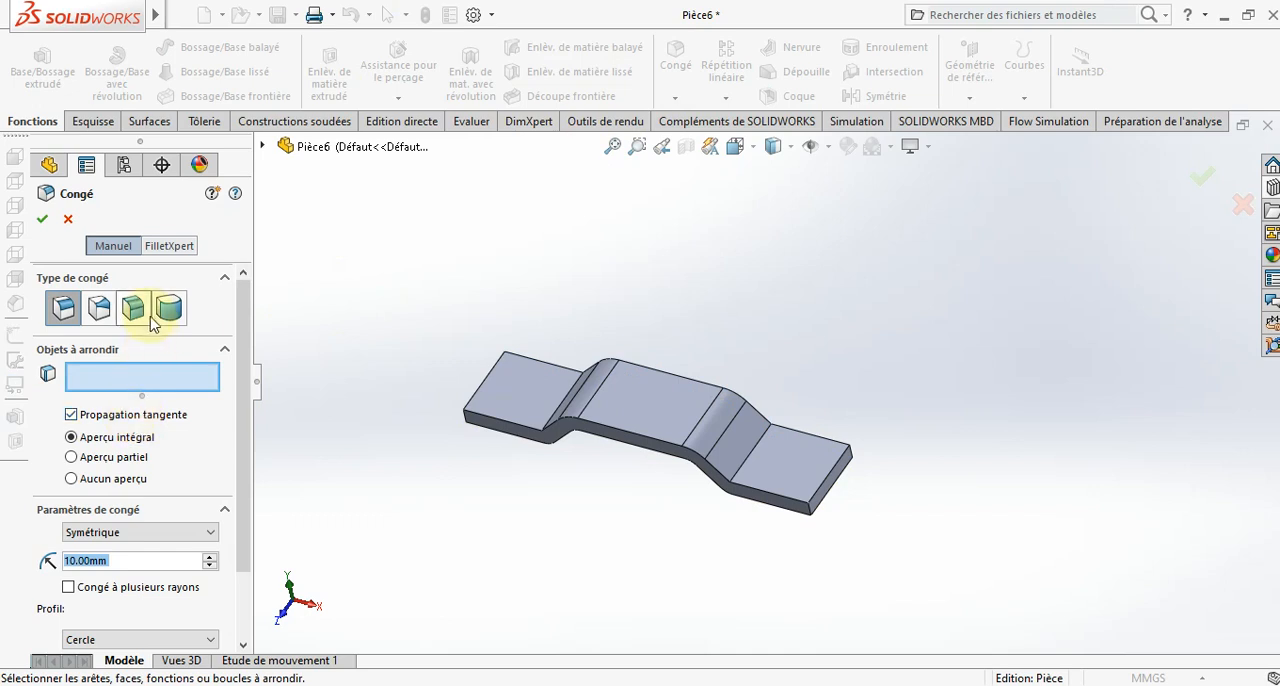
{"action": "left_click", "coordinate": [170, 309]}
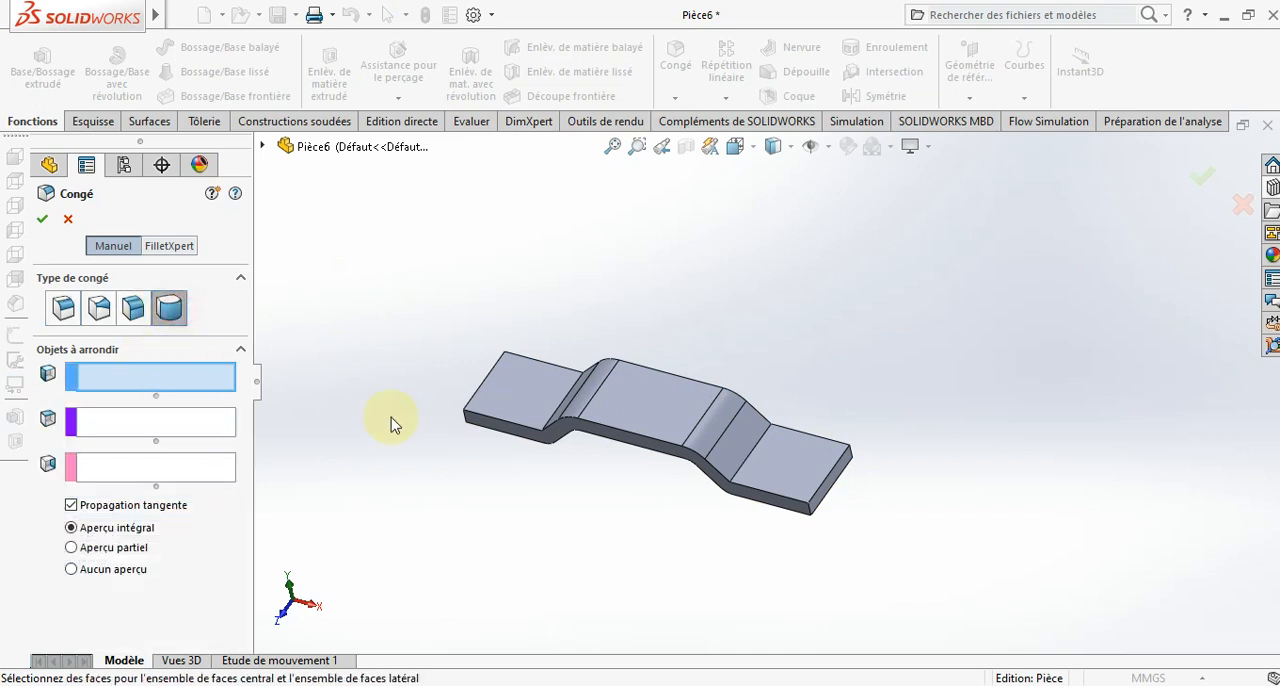
{"action": "left_click", "coordinate": [476, 430]}
{"action": "middle_click_drag", "start_coordinate": [480, 449], "coordinate": [502, 426]}
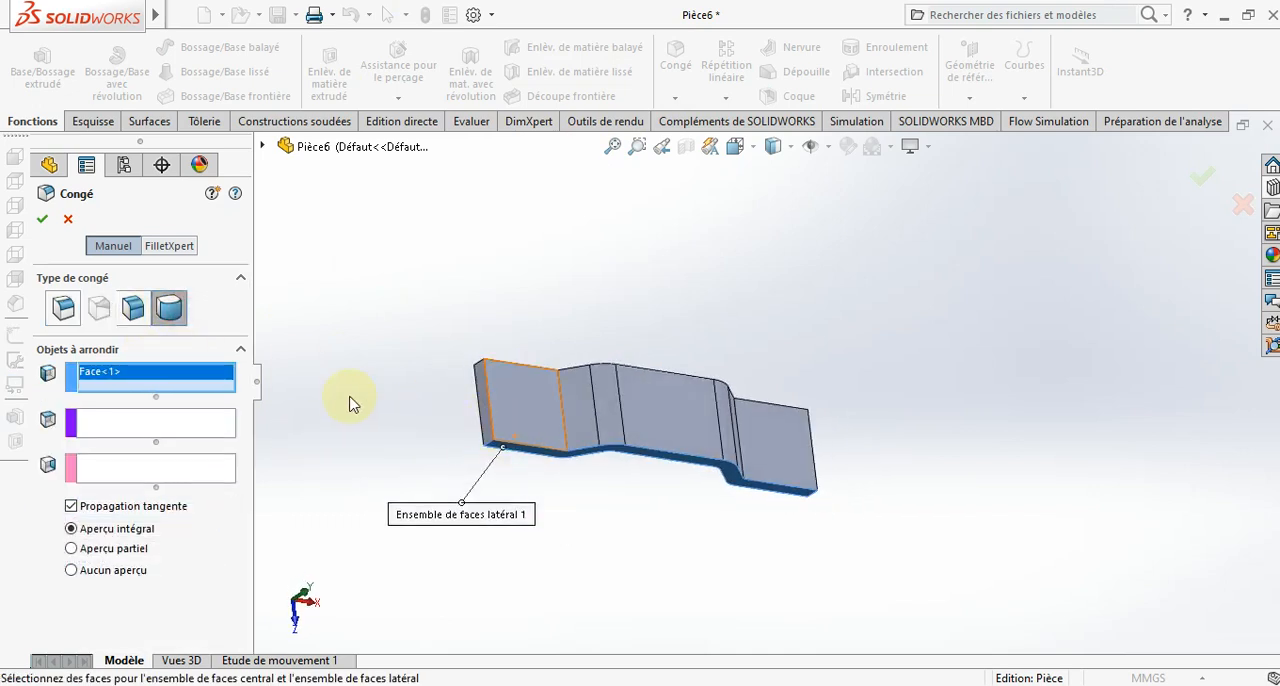
{"action": "left_click", "coordinate": [153, 420]}
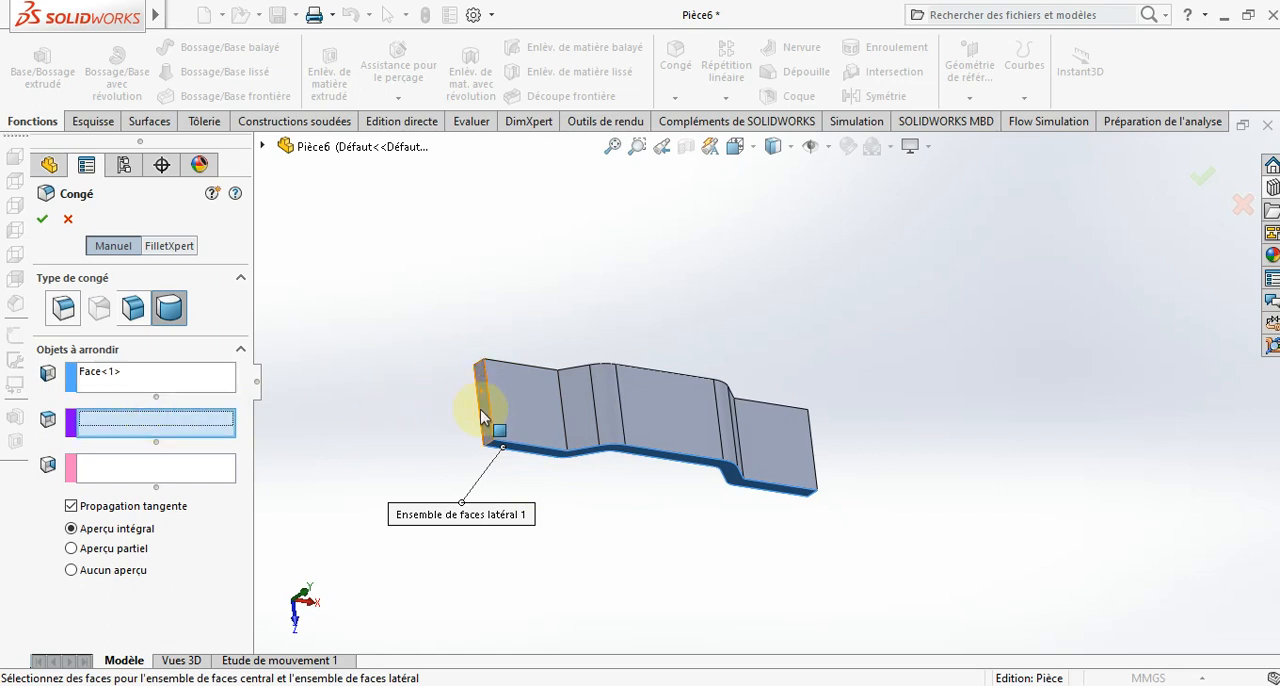
{"action": "left_click", "coordinate": [476, 428]}
{"action": "middle_click_drag", "start_coordinate": [476, 430], "coordinate": [471, 575]}
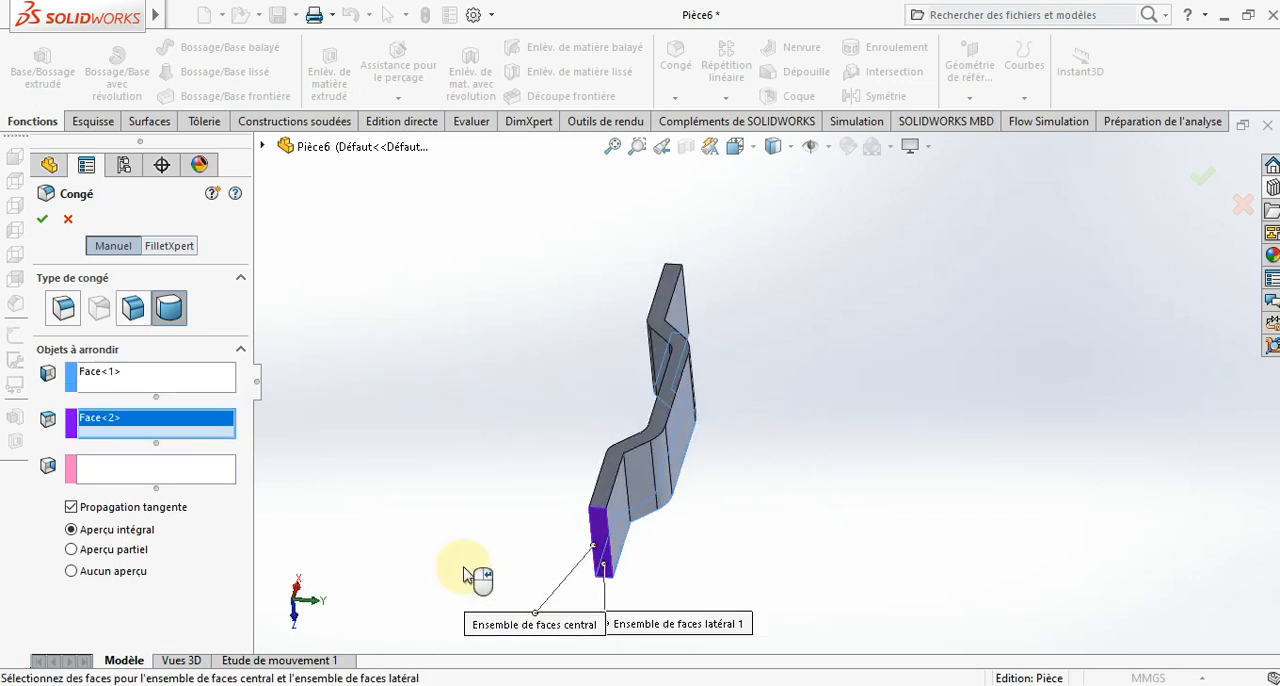
{"action": "left_click", "coordinate": [150, 470]}
{"action": "left_click", "coordinate": [599, 489]}
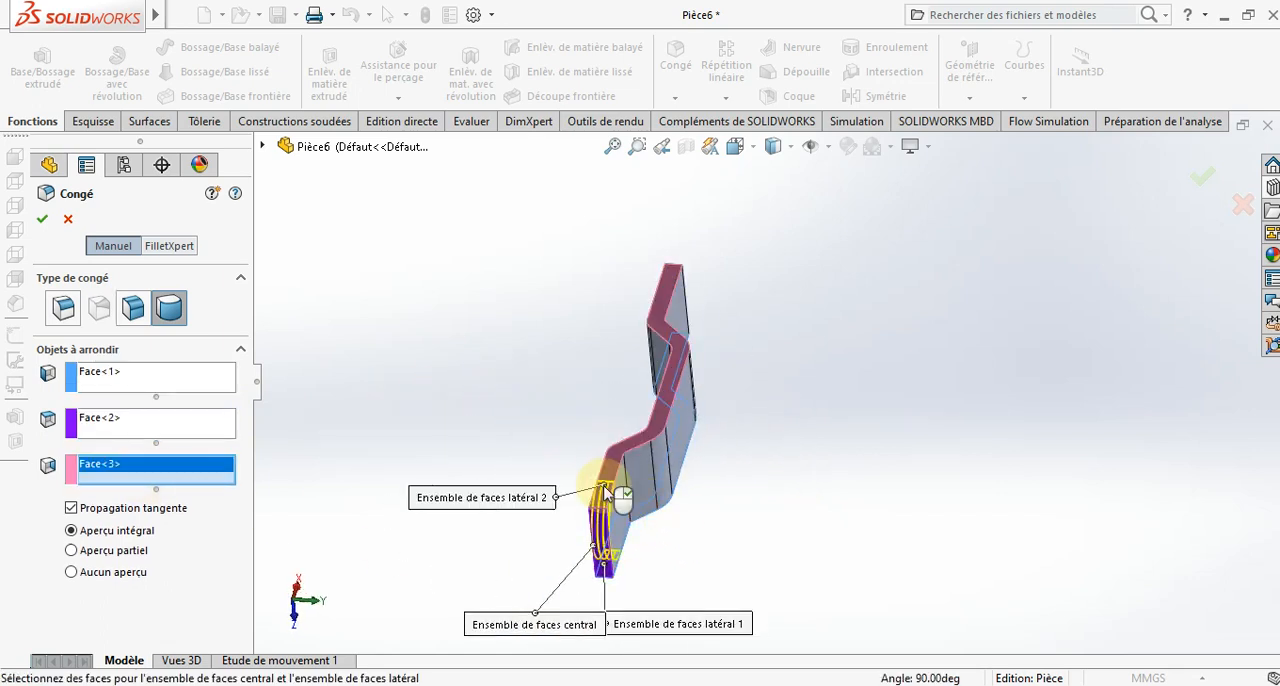
{"action": "middle_click_drag", "start_coordinate": [513, 453], "coordinate": [418, 370]}
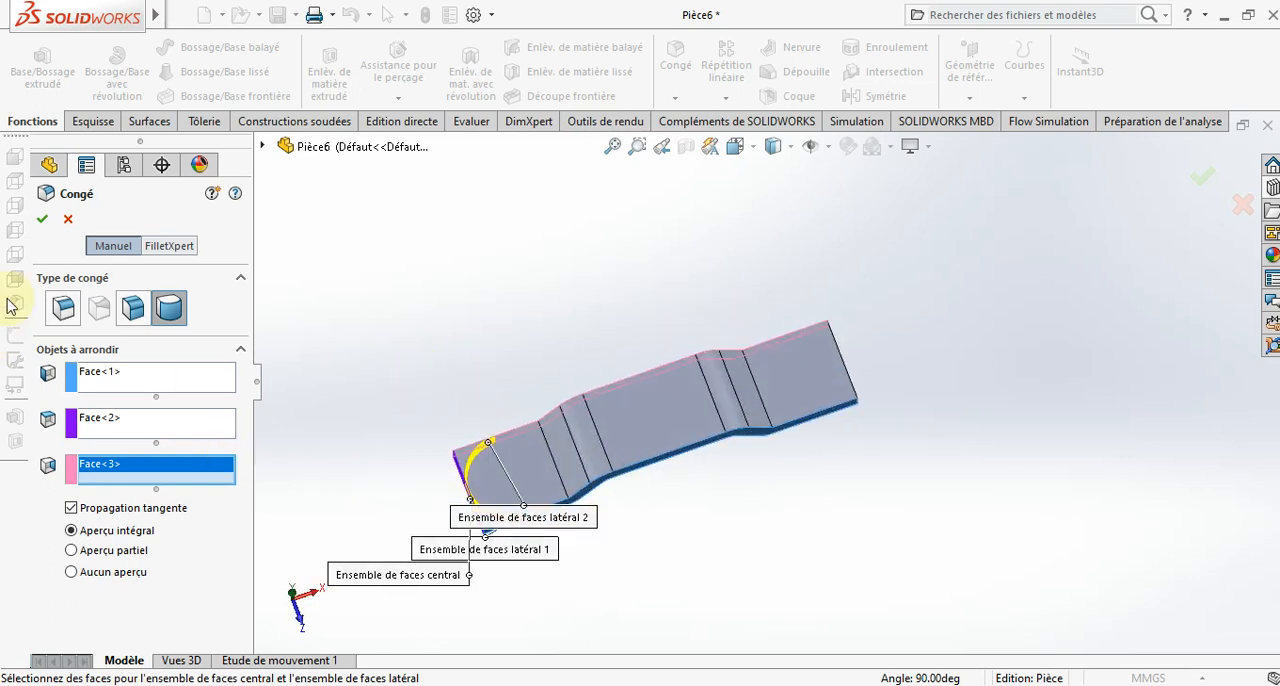
{"action": "left_click", "coordinate": [39, 220]}
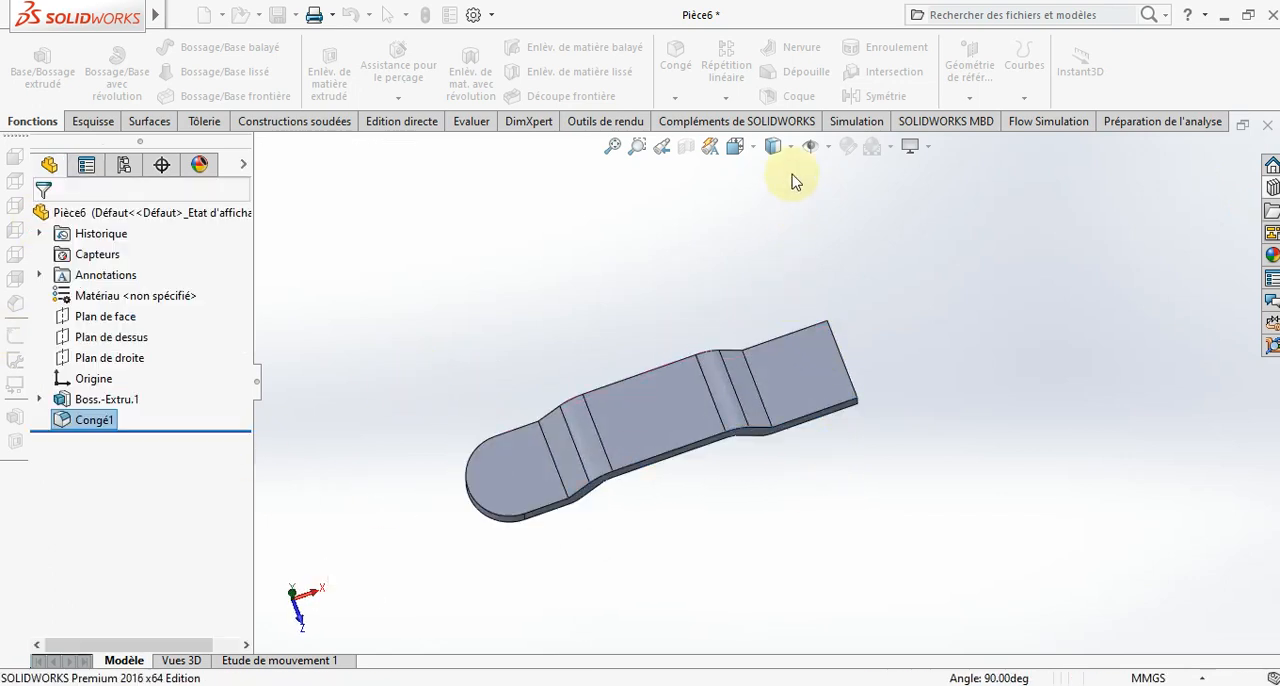
- Round the plate's opposite square end with a full round fillet between the two long edge faces
{"action": "left_click", "coordinate": [707, 60]}
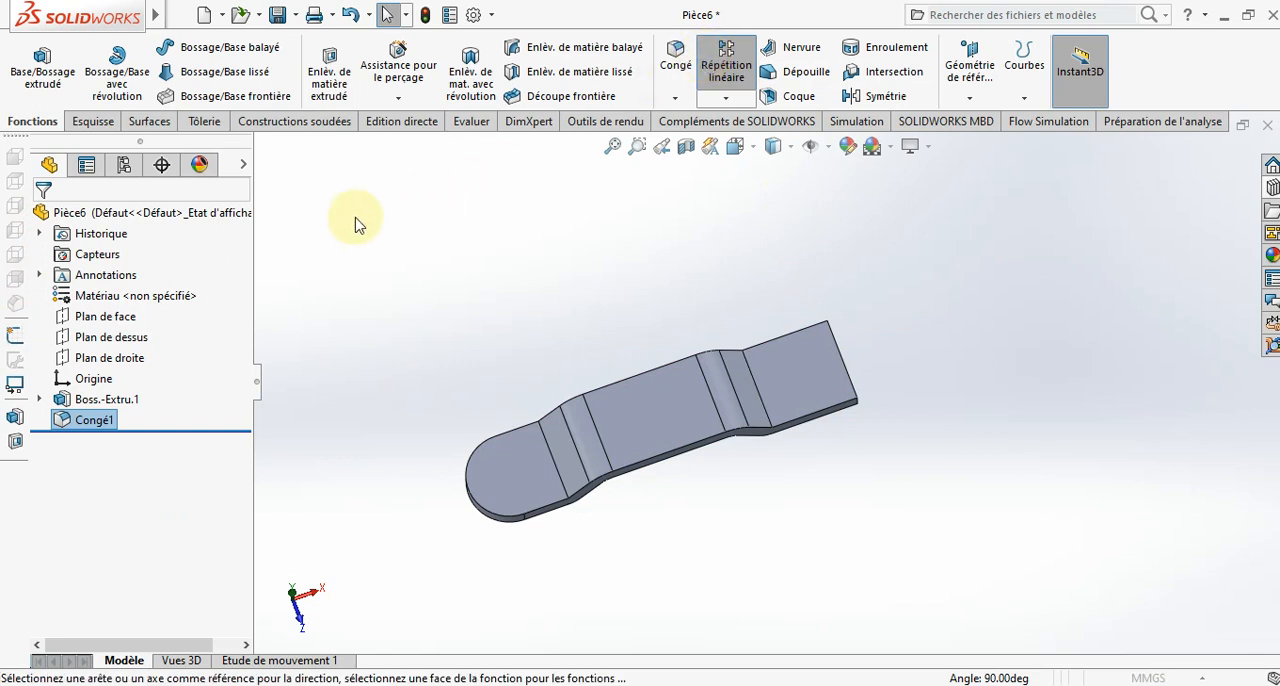
{"action": "left_click", "coordinate": [677, 60]}
{"action": "scroll", "coordinate": [822, 410], "scroll_direction": "down", "scroll_amount": 3}
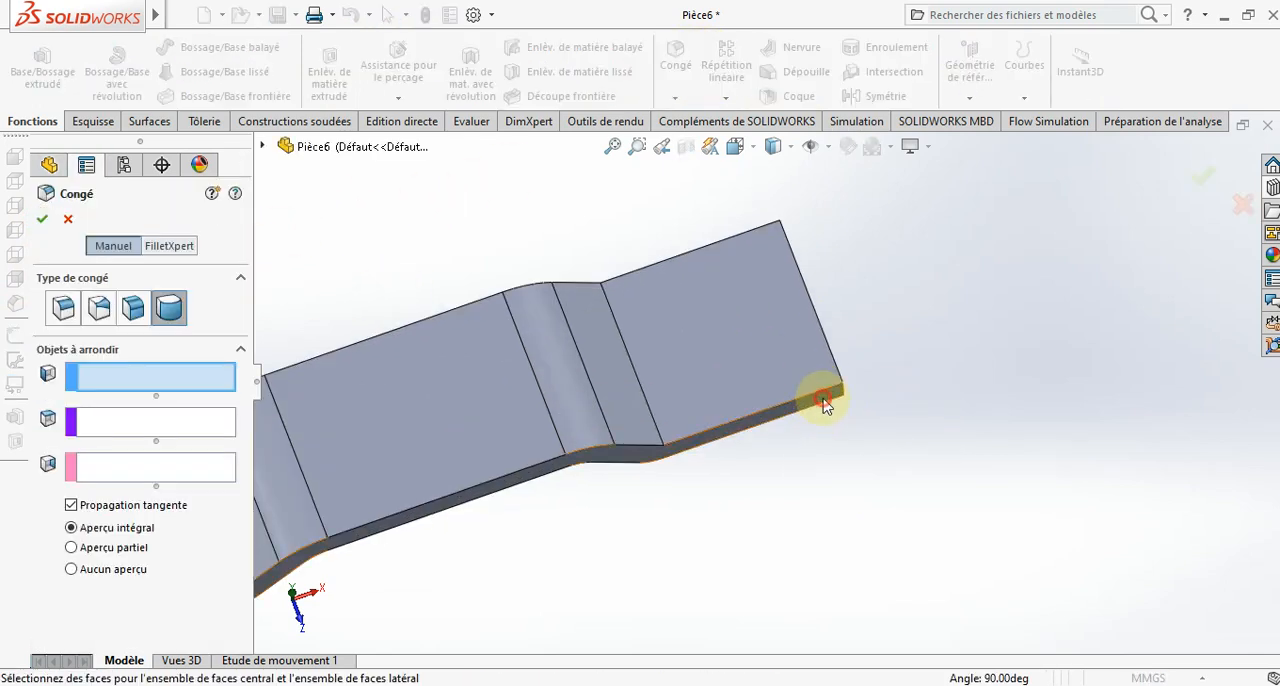
{"action": "left_click", "coordinate": [822, 410]}
{"action": "left_click", "coordinate": [98, 430]}
{"action": "middle_click_drag", "start_coordinate": [818, 527], "coordinate": [731, 589]}
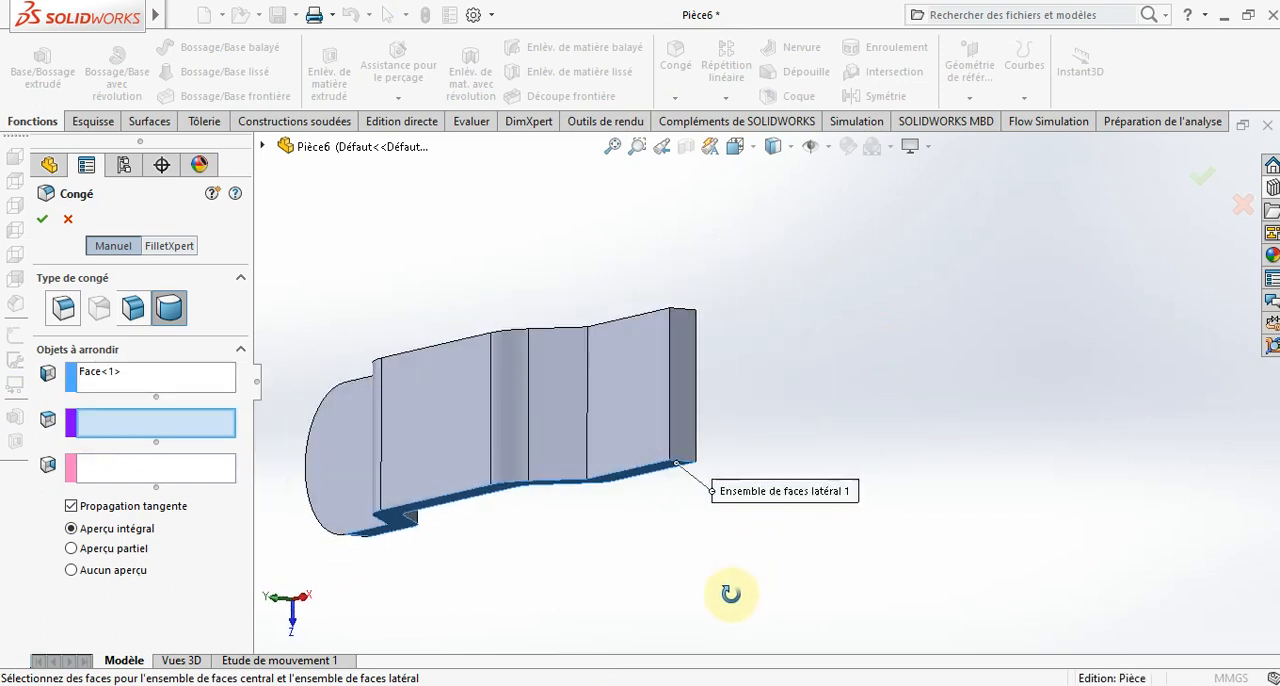
{"action": "left_click", "coordinate": [686, 429]}
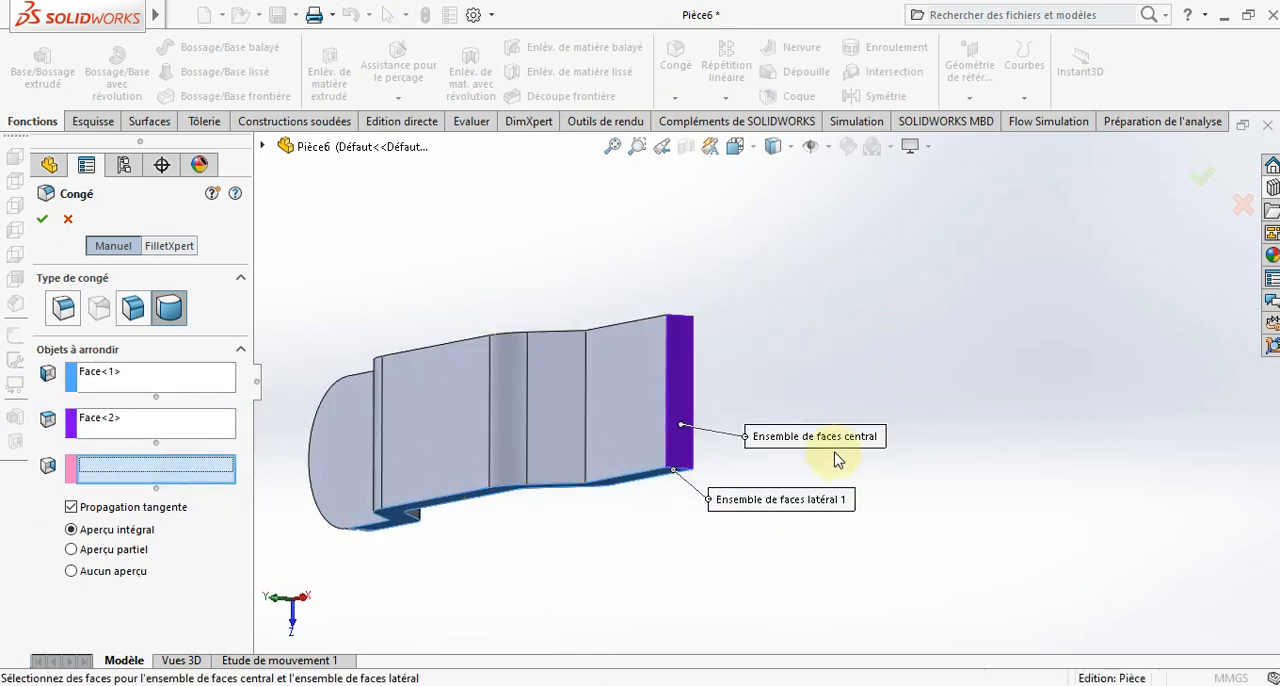
{"action": "middle_click_drag", "start_coordinate": [840, 465], "coordinate": [829, 551]}
{"action": "left_click", "coordinate": [755, 523]}
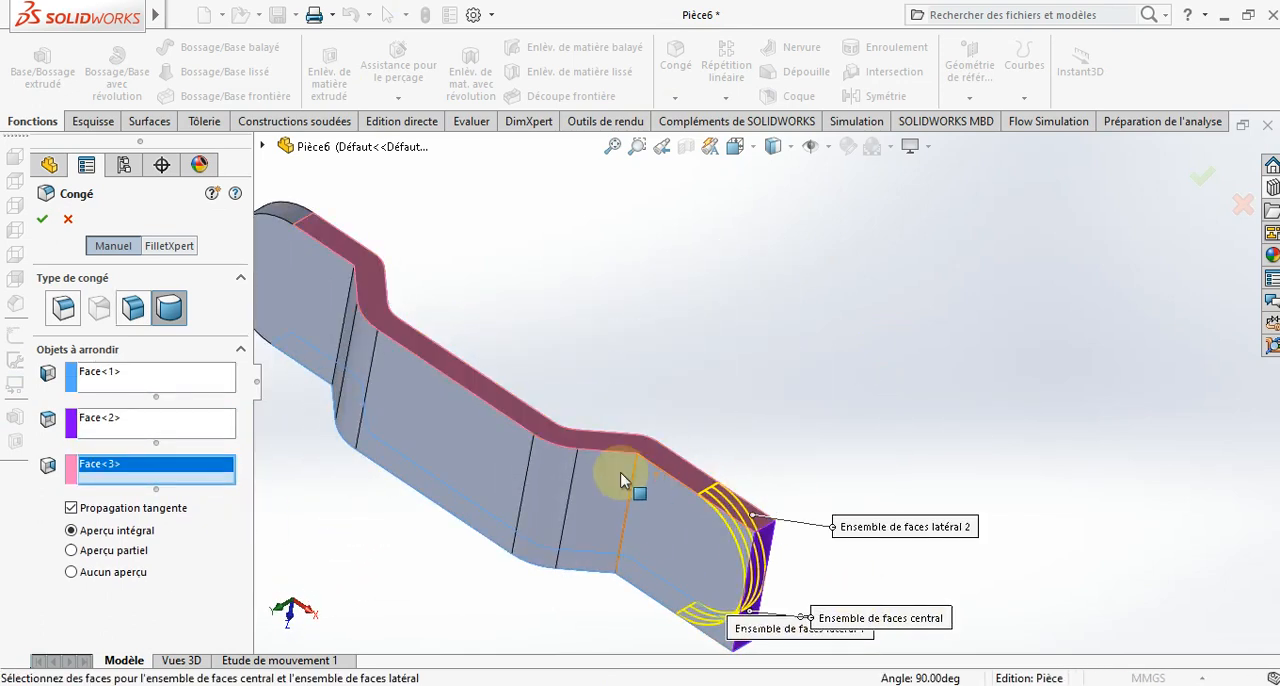
{"action": "left_click", "coordinate": [39, 224]}
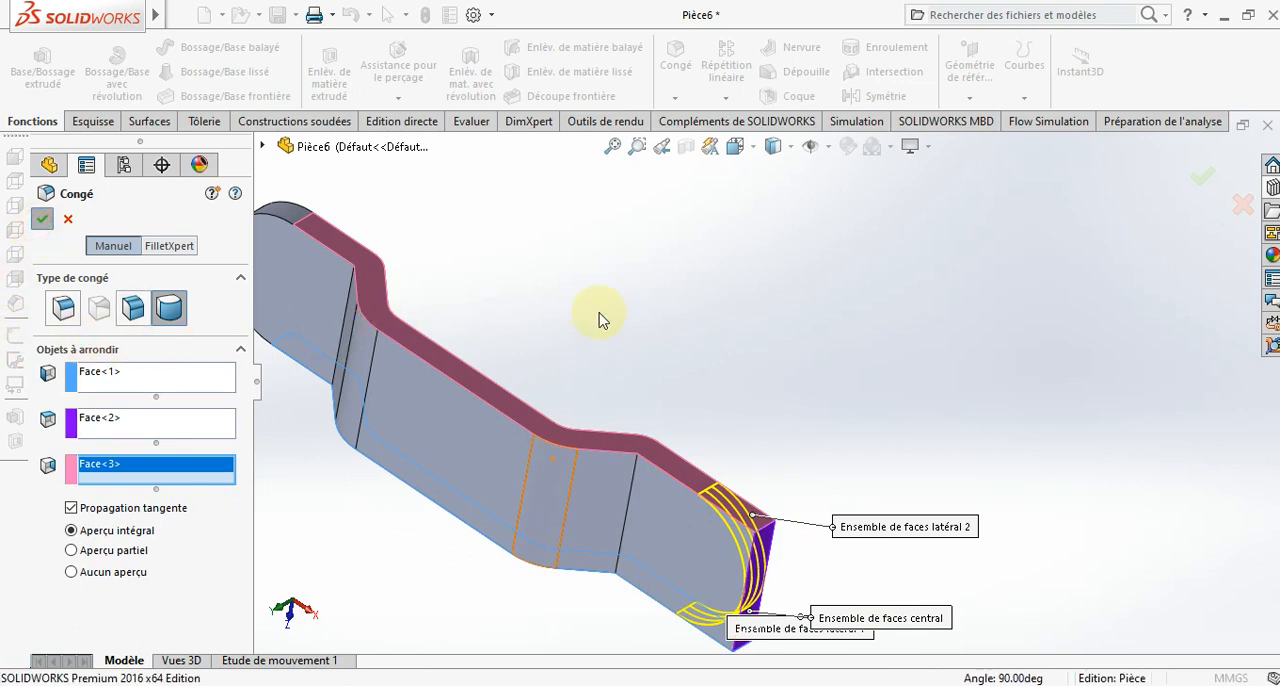
- Start a sketch on the flat upper face of the left rounded end and draw a concentric circle of about 5 mm radius
{"action": "key", "text": "ctrl+7"}
{"action": "middle_click_drag", "start_coordinate": [605, 345], "coordinate": [711, 374]}
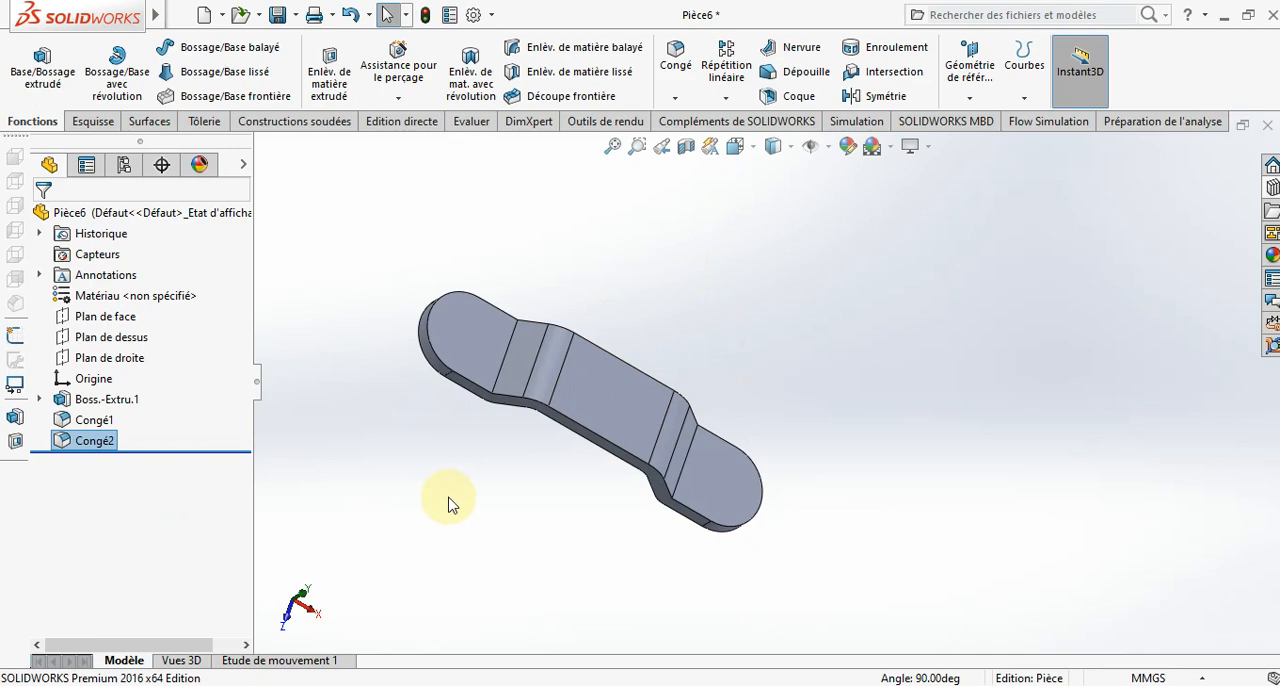
{"action": "left_click", "coordinate": [480, 357]}
{"action": "right_click", "coordinate": [480, 357]}
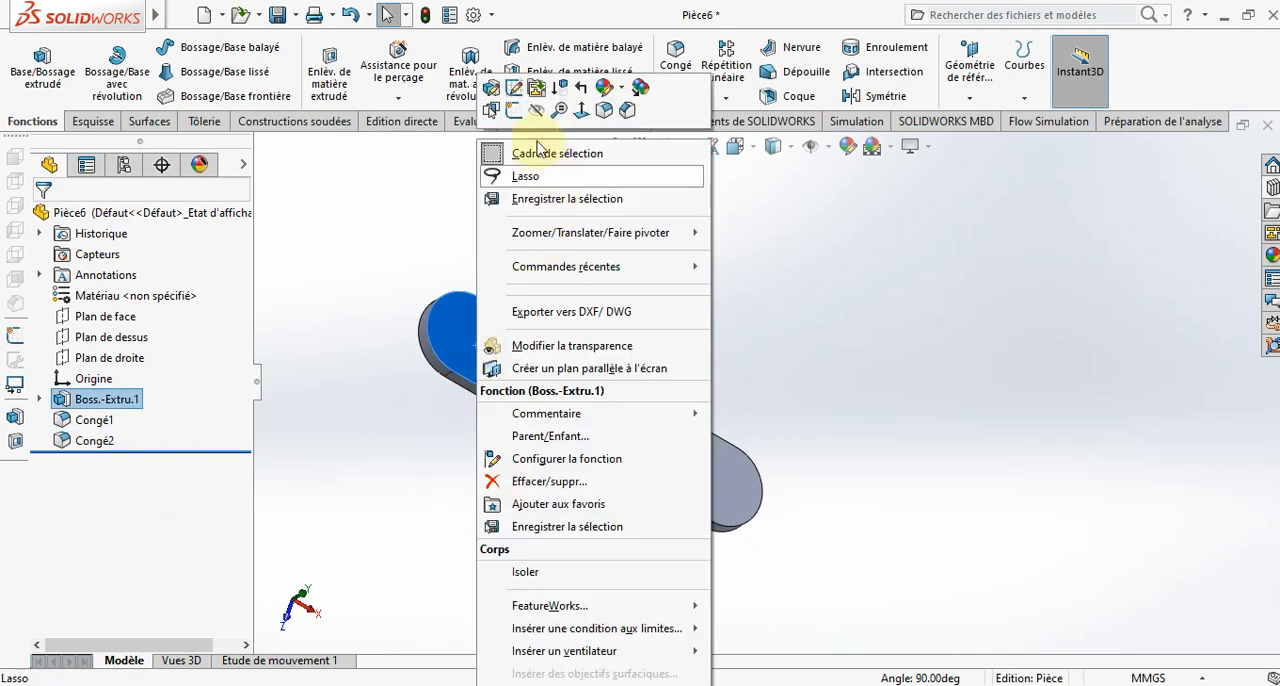
{"action": "left_click", "coordinate": [517, 113]}
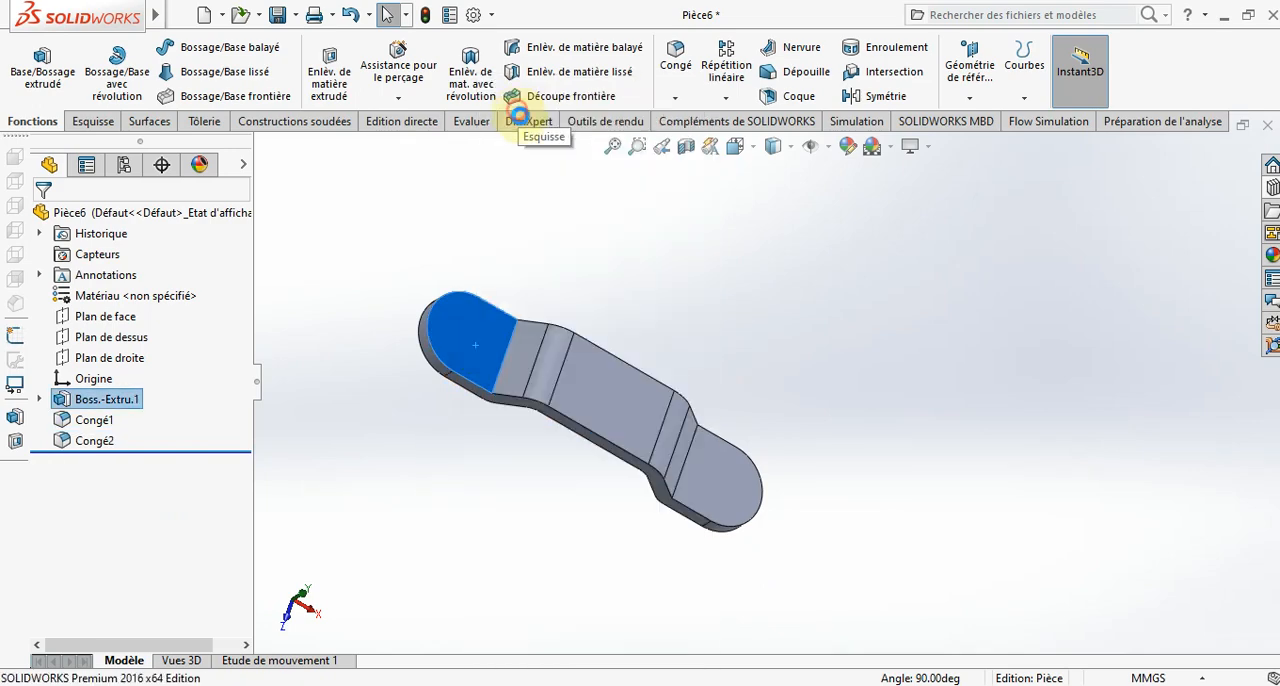
{"action": "left_click", "coordinate": [737, 146]}
{"action": "left_click", "coordinate": [851, 252]}
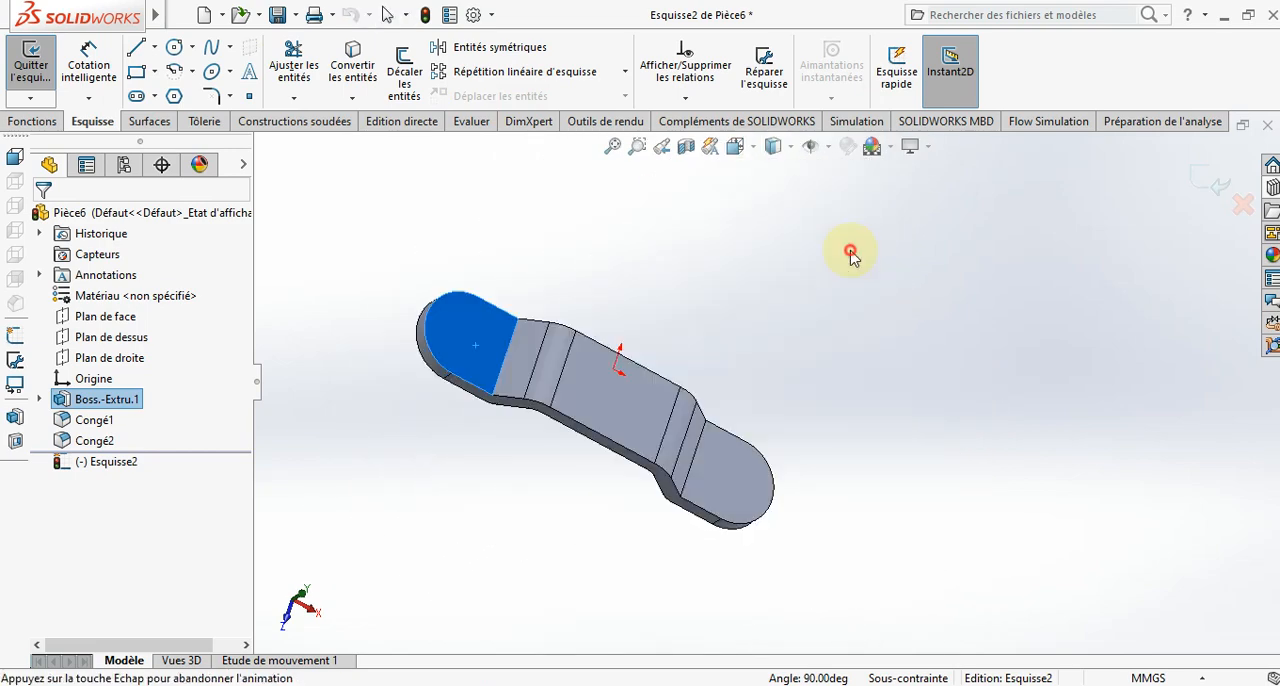
{"action": "left_click", "coordinate": [708, 521]}
{"action": "left_click", "coordinate": [174, 47]}
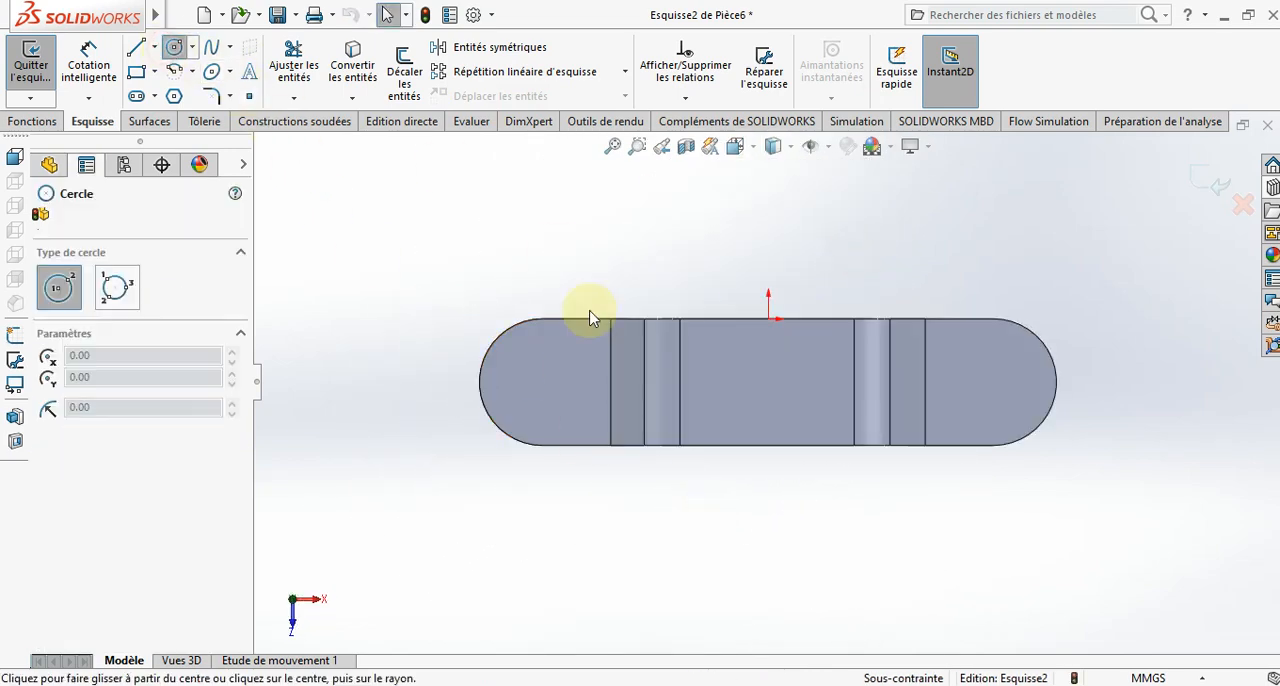
{"action": "left_click", "coordinate": [541, 383]}
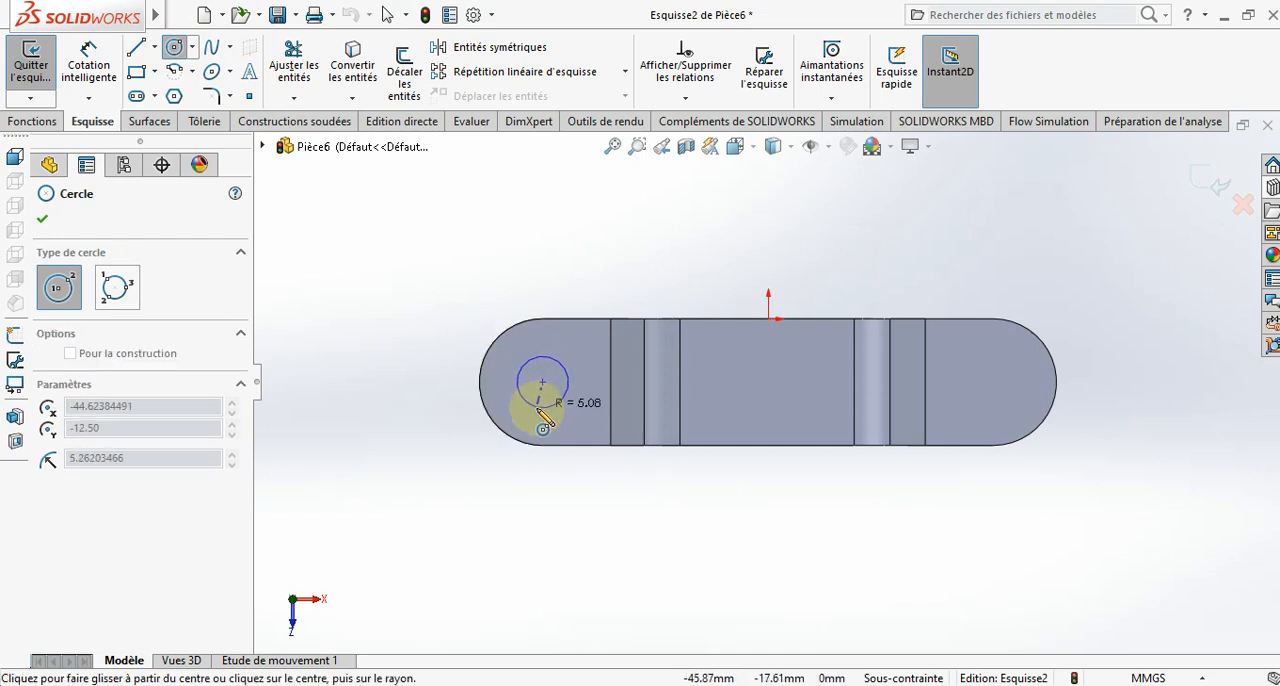
{"action": "left_click", "coordinate": [538, 408]}
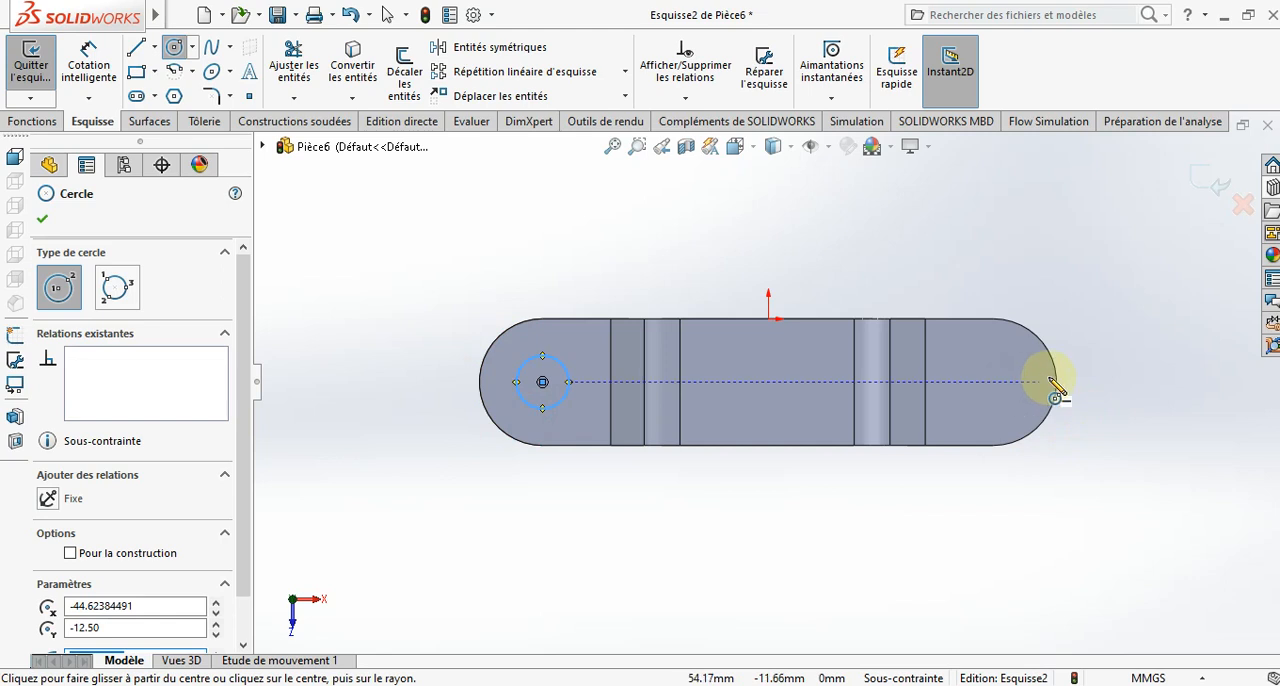
- Sketch a second circle centered on the right rounded end and make the two circles equal
{"action": "left_click", "coordinate": [993, 382]}
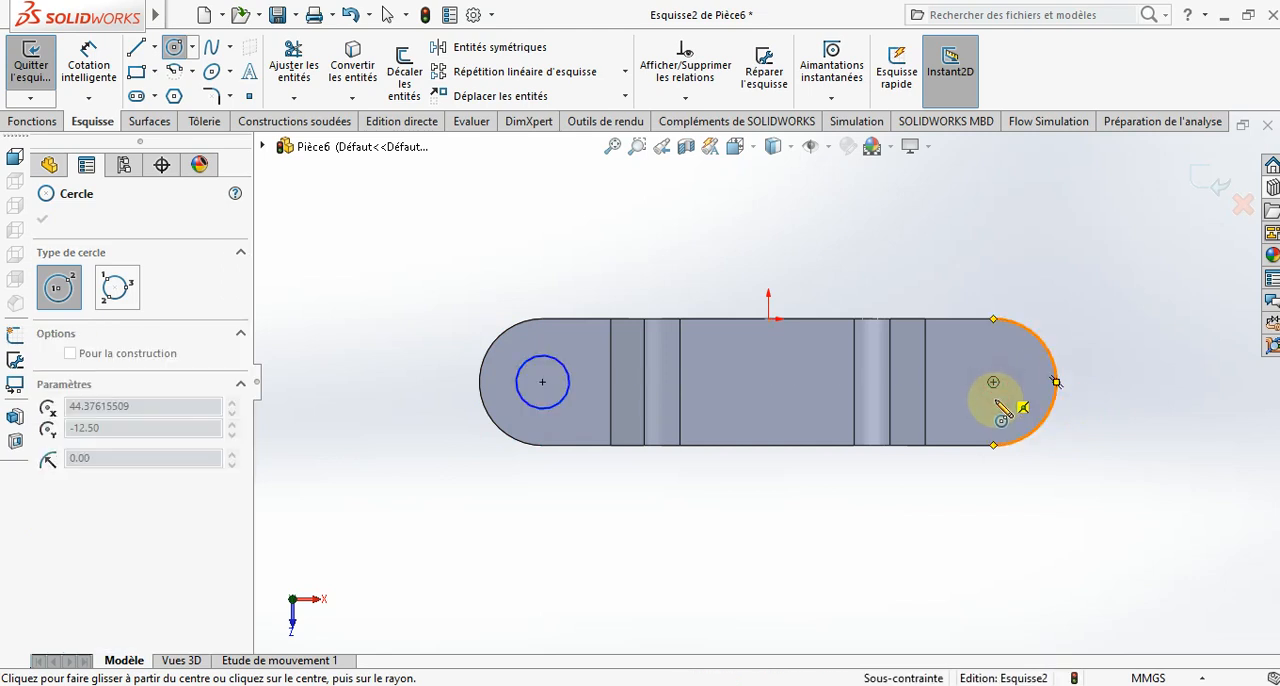
{"action": "left_click", "coordinate": [1002, 430]}
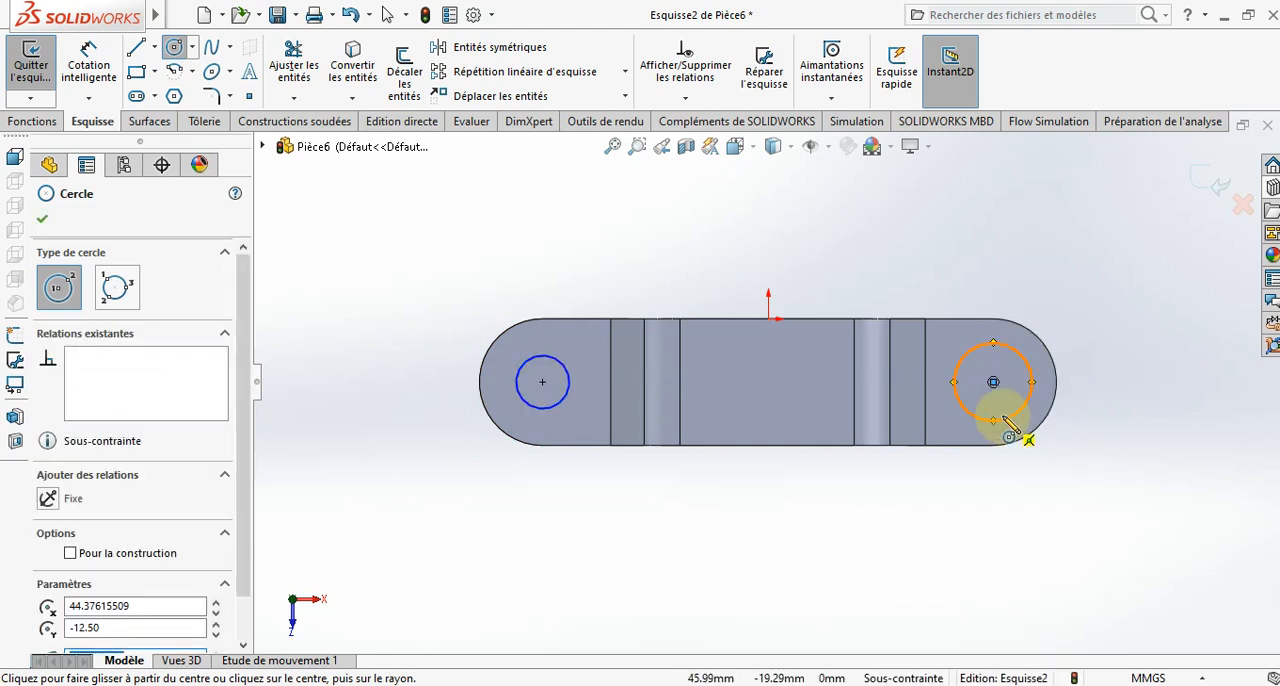
{"action": "key", "text": "Escape"}
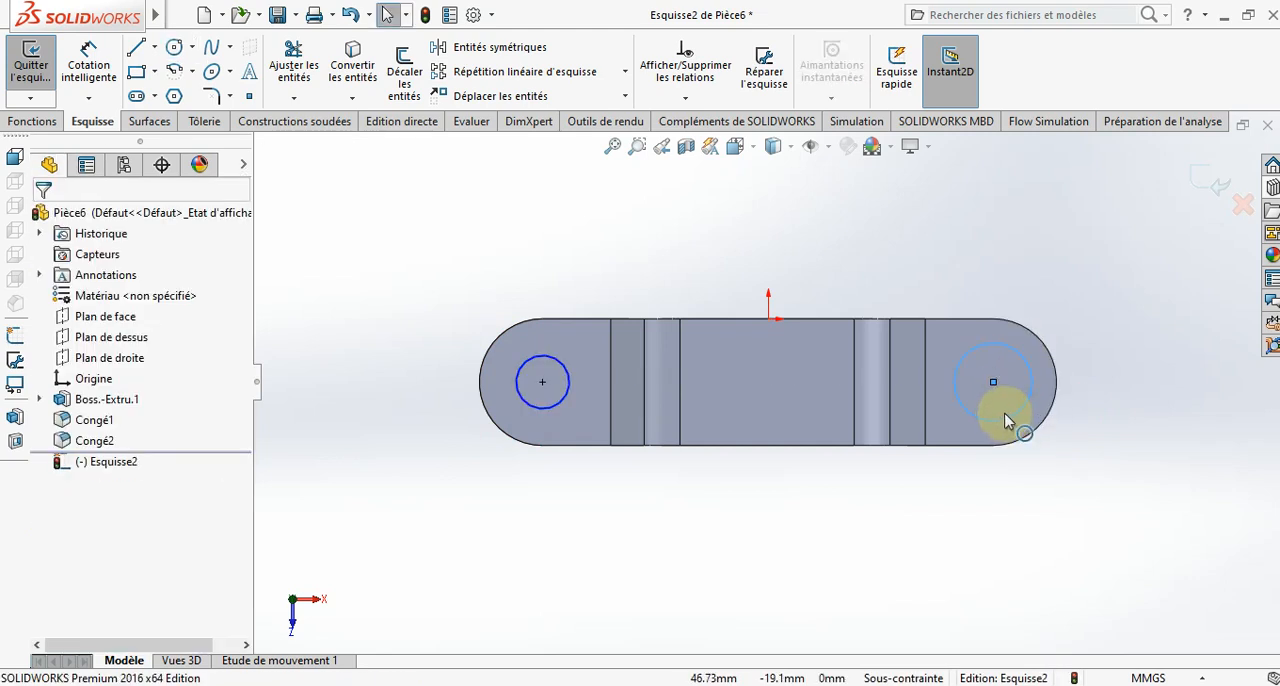
{"action": "left_click", "coordinate": [565, 398], "text": "ctrl"}
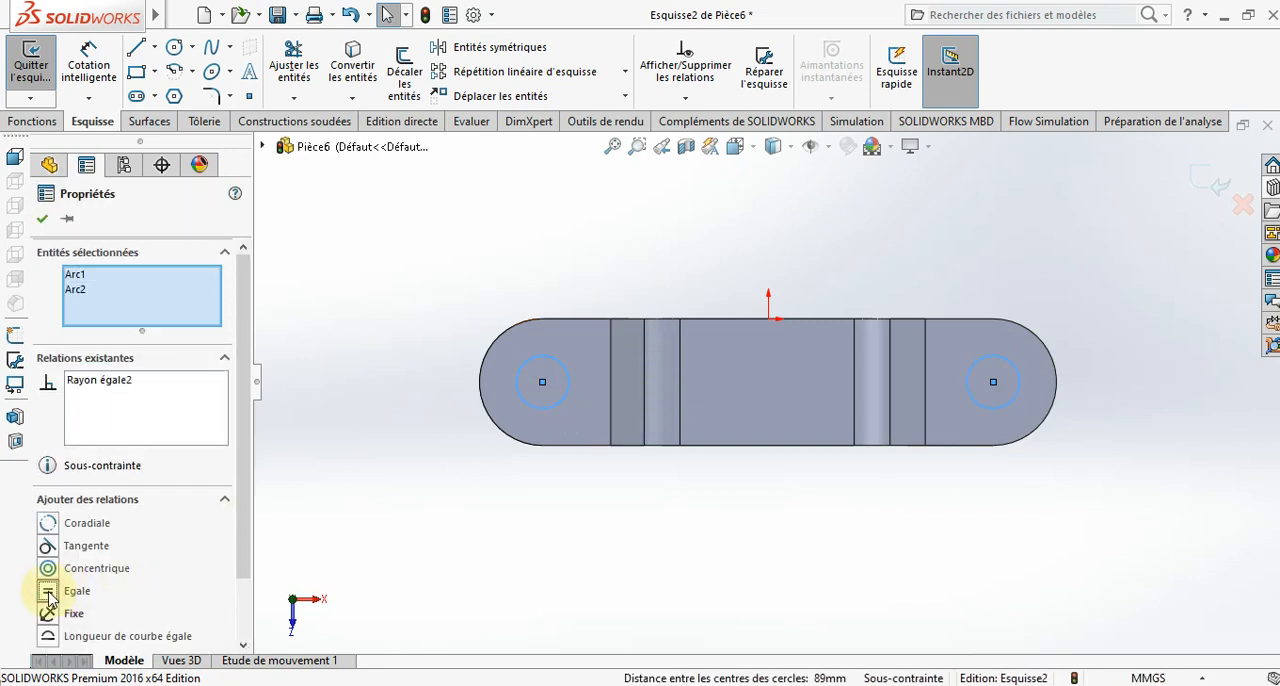
- Dimension the circle at the plate's left rounded end to a 12 mm diameter
{"action": "left_click", "coordinate": [40, 220]}
{"action": "left_click", "coordinate": [89, 65]}
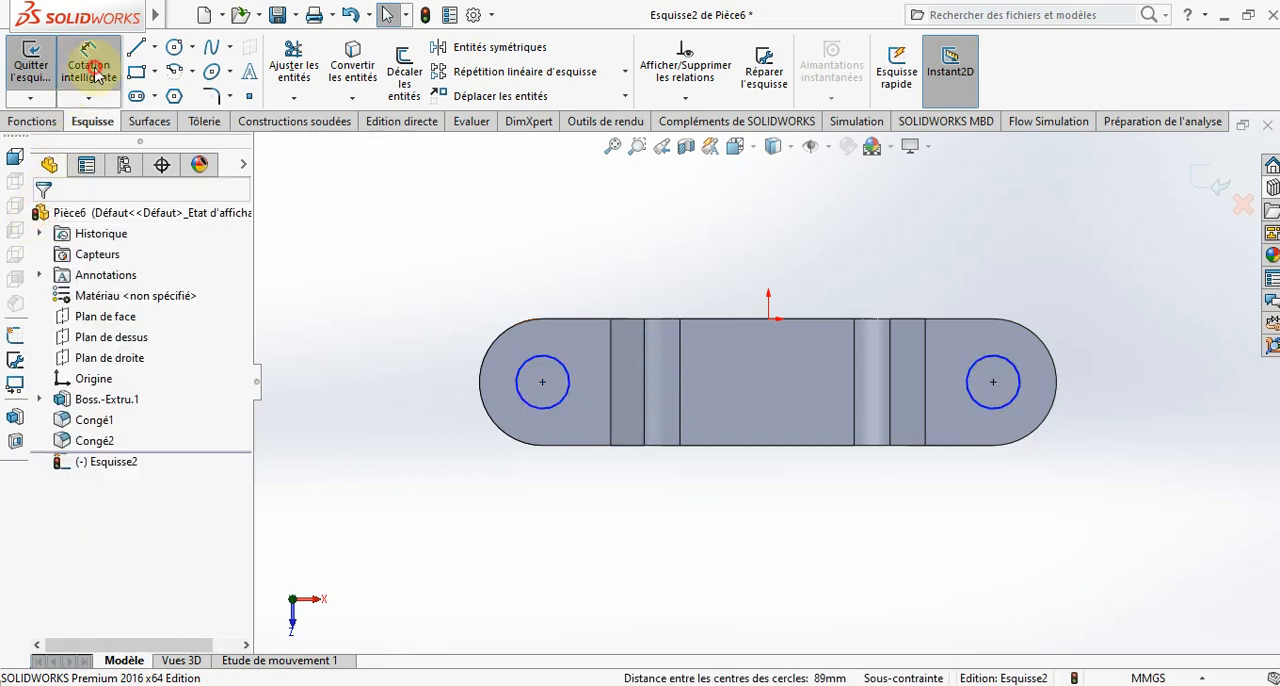
{"action": "left_click", "coordinate": [545, 408]}
{"action": "left_click", "coordinate": [399, 455]}
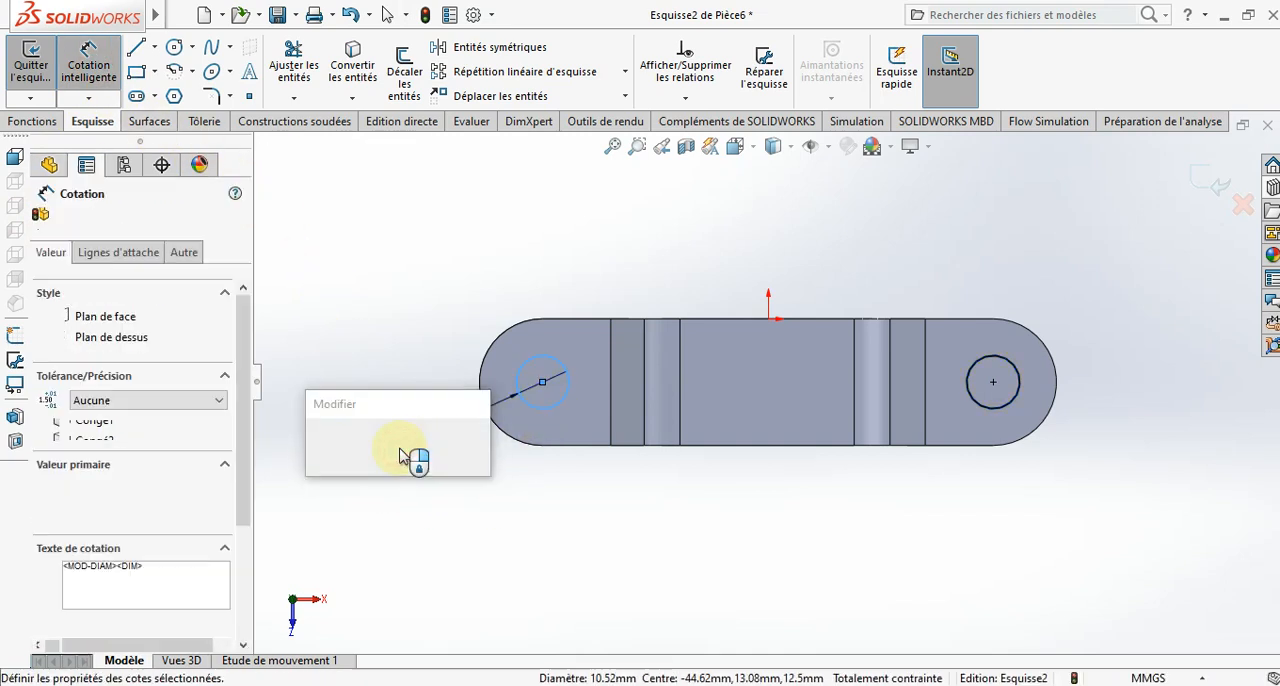
{"action": "key", "text": "Return"}
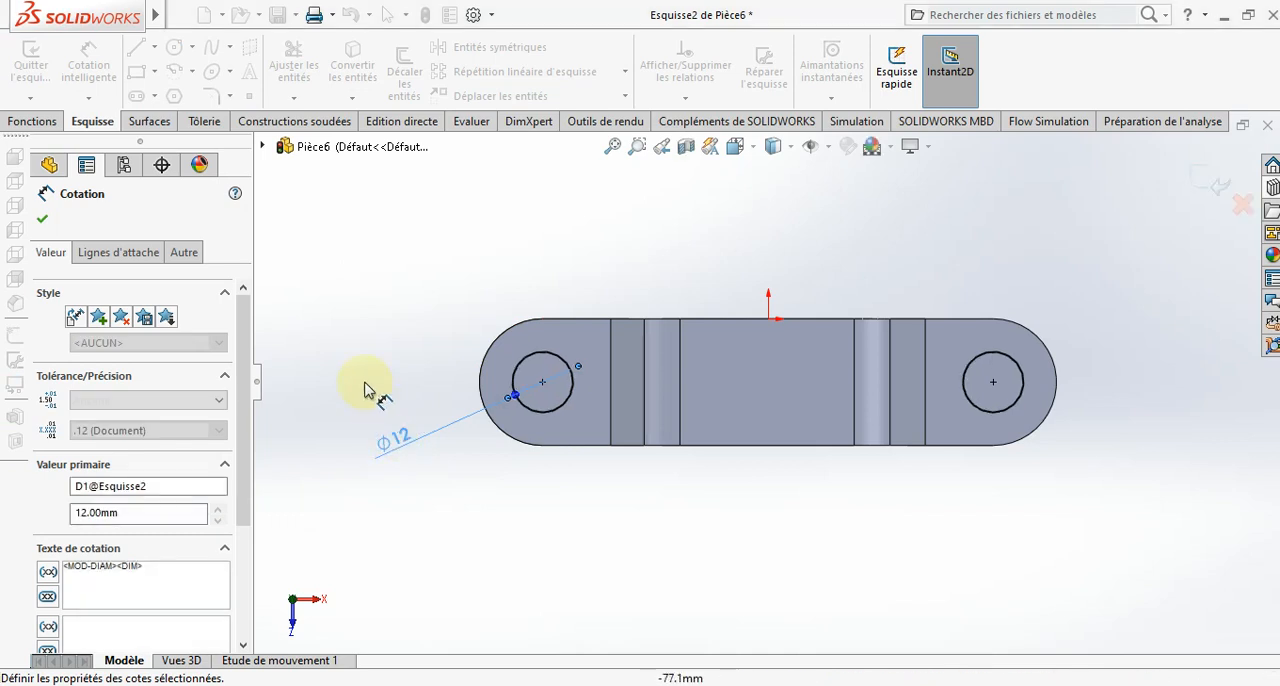
{"action": "left_click", "coordinate": [50, 164]}
- Cut both circles down through the plate's ends with a blind extruded cut 25 mm deep
{"action": "left_click", "coordinate": [52, 124]}
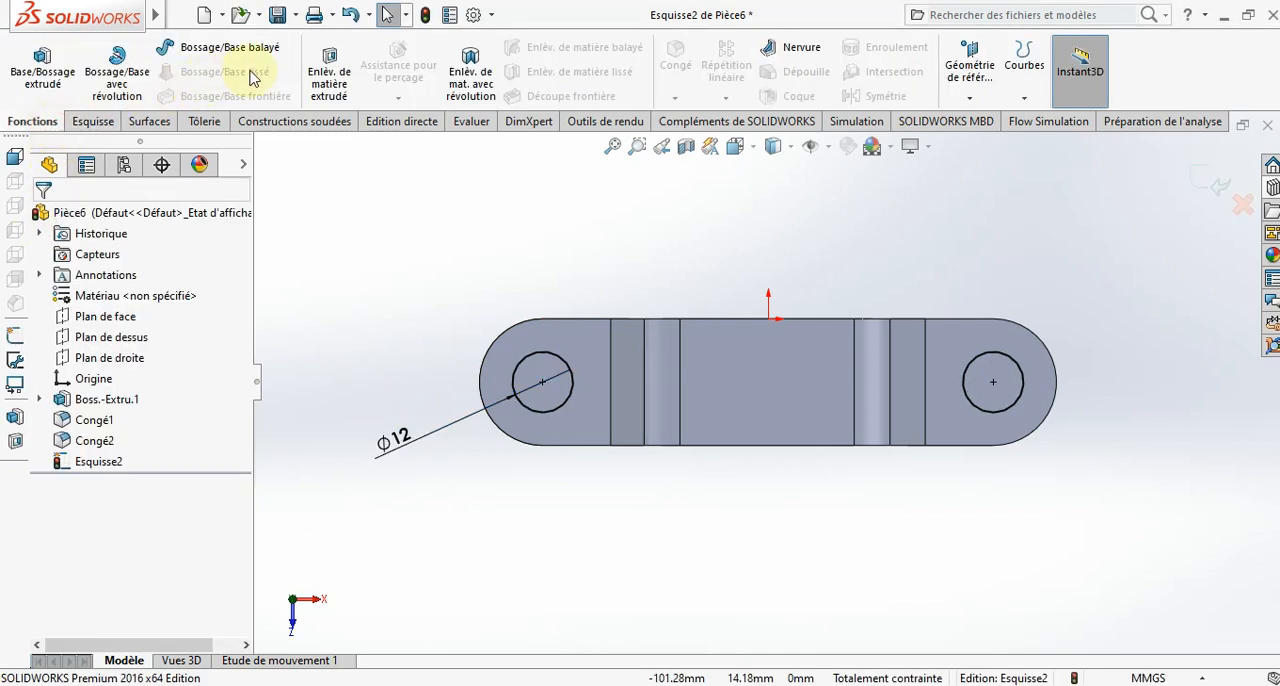
{"action": "left_click", "coordinate": [333, 60]}
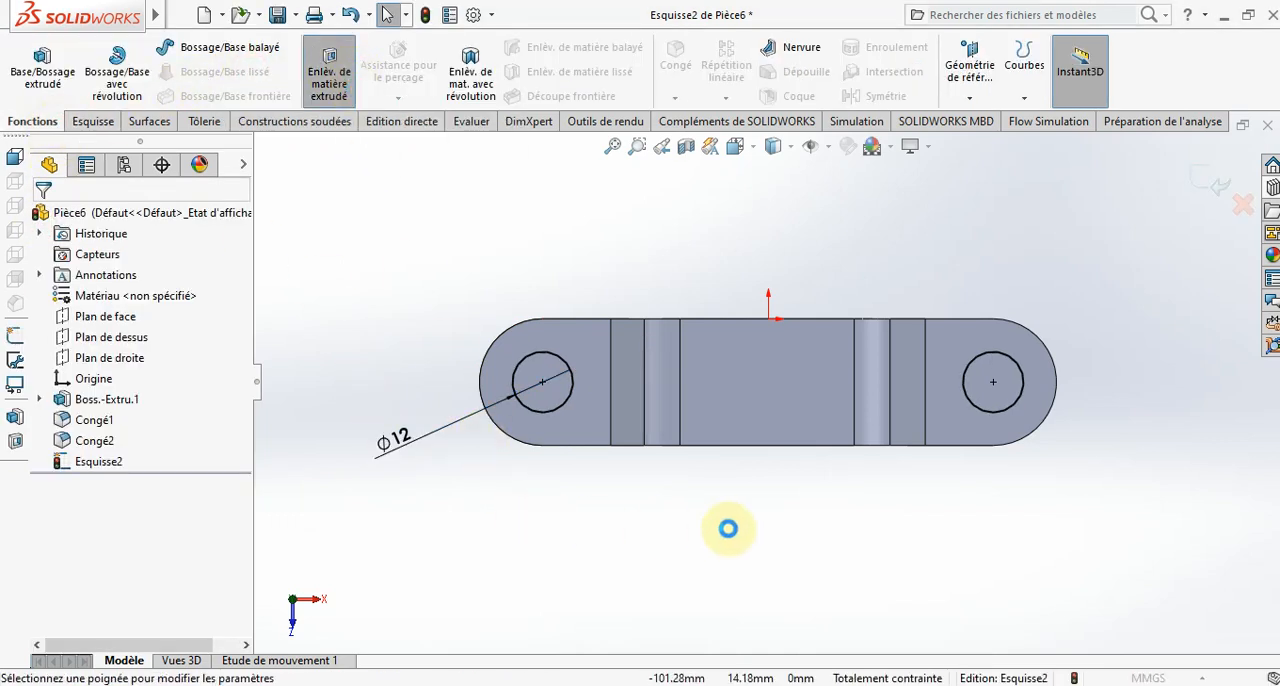
{"action": "middle_click_drag", "start_coordinate": [720, 543], "coordinate": [705, 271]}
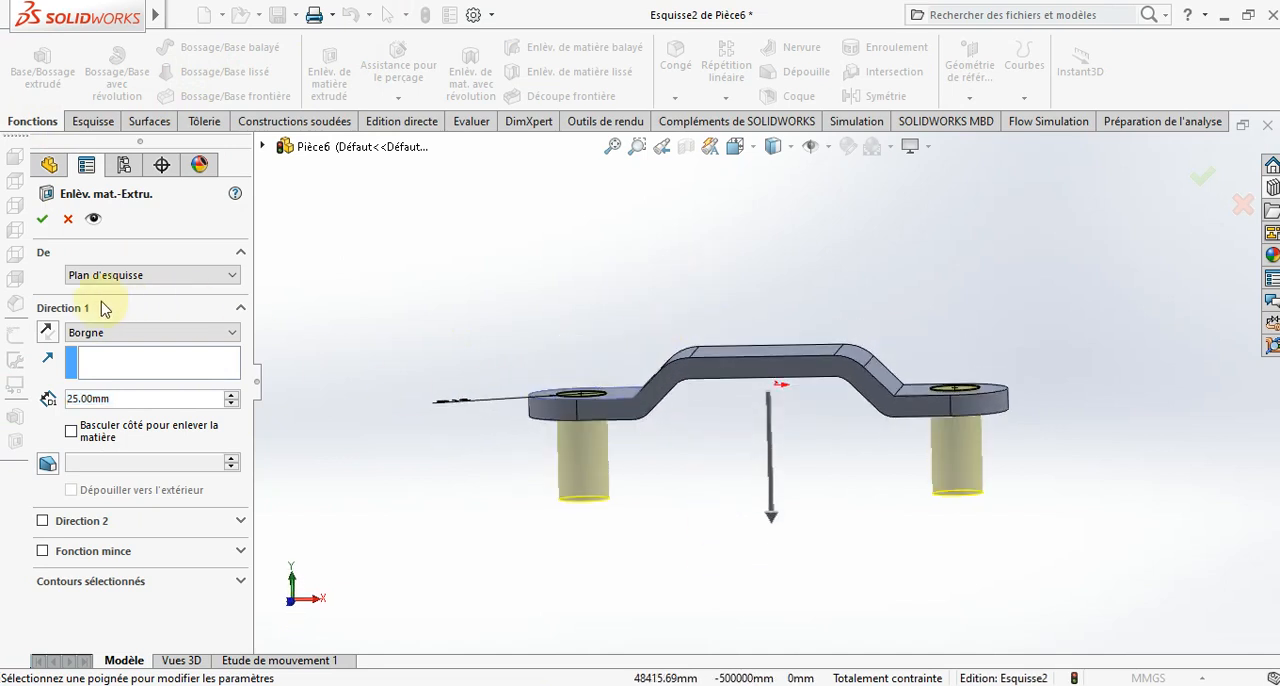
{"action": "left_click", "coordinate": [47, 222]}
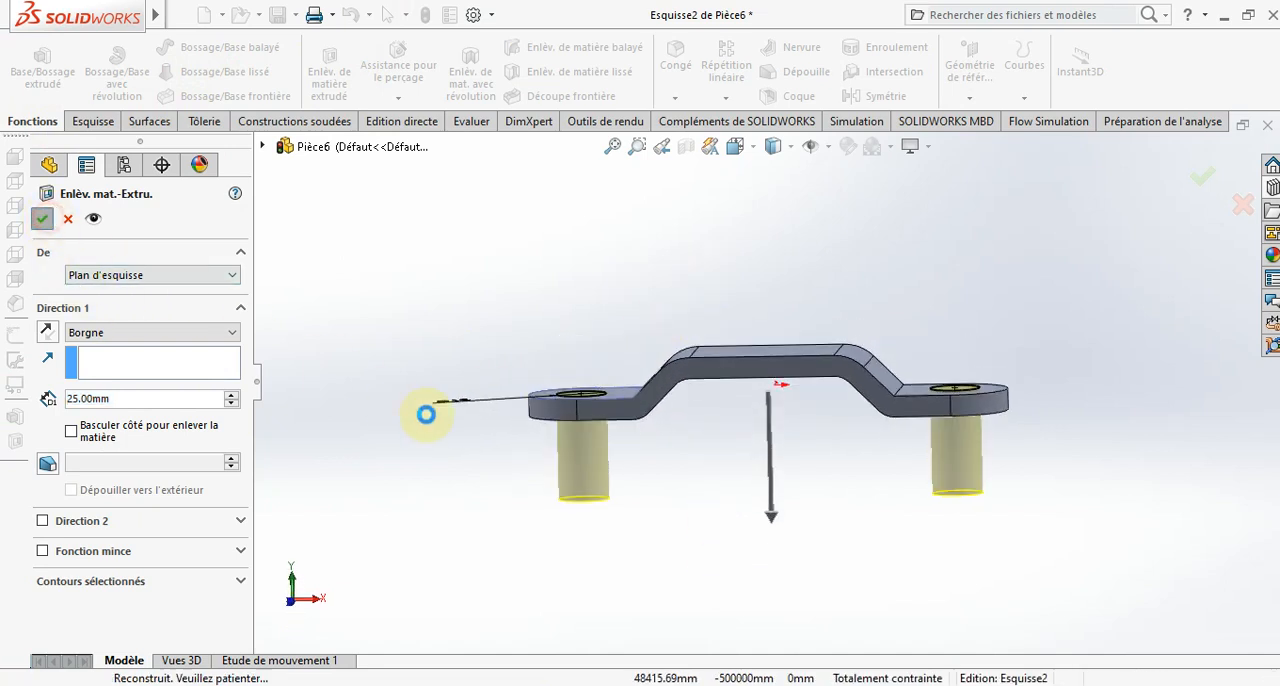
{"action": "left_click", "coordinate": [480, 494]}
{"action": "middle_click_drag", "start_coordinate": [445, 502], "coordinate": [493, 585]}
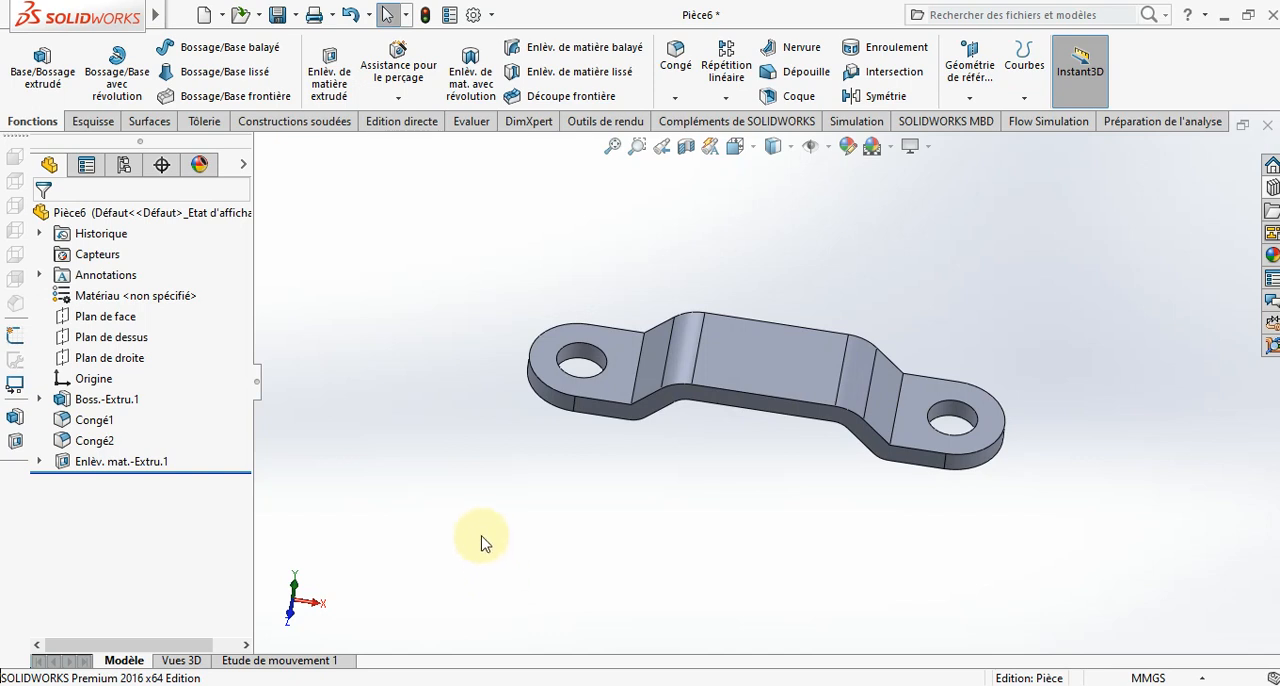
{"action": "scroll", "coordinate": [485, 532], "scroll_direction": "up", "scroll_amount": 2}
{"action": "scroll", "coordinate": [518, 520], "scroll_direction": "down", "scroll_amount": 1}
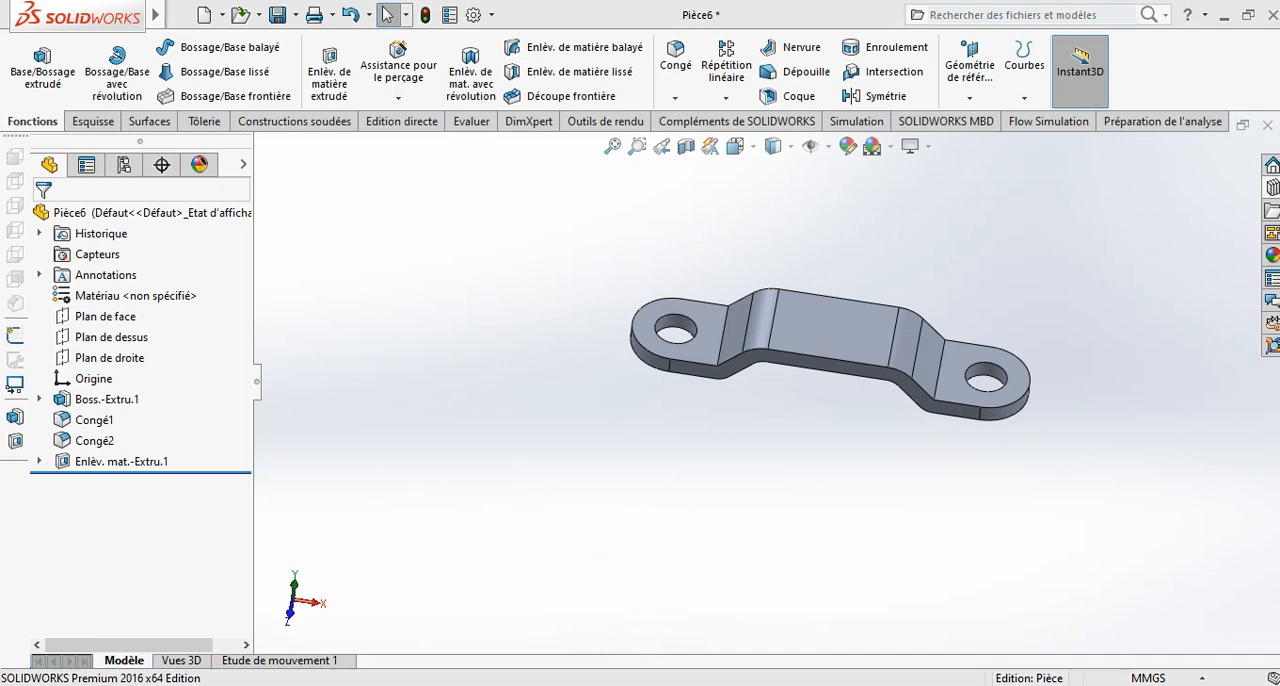
- Look at the handle in the toggle clamp assembly and create a new part document
{"action": "mouse_move", "coordinate": [640, 680]}
{"action": "left_click", "coordinate": [185, 651]}
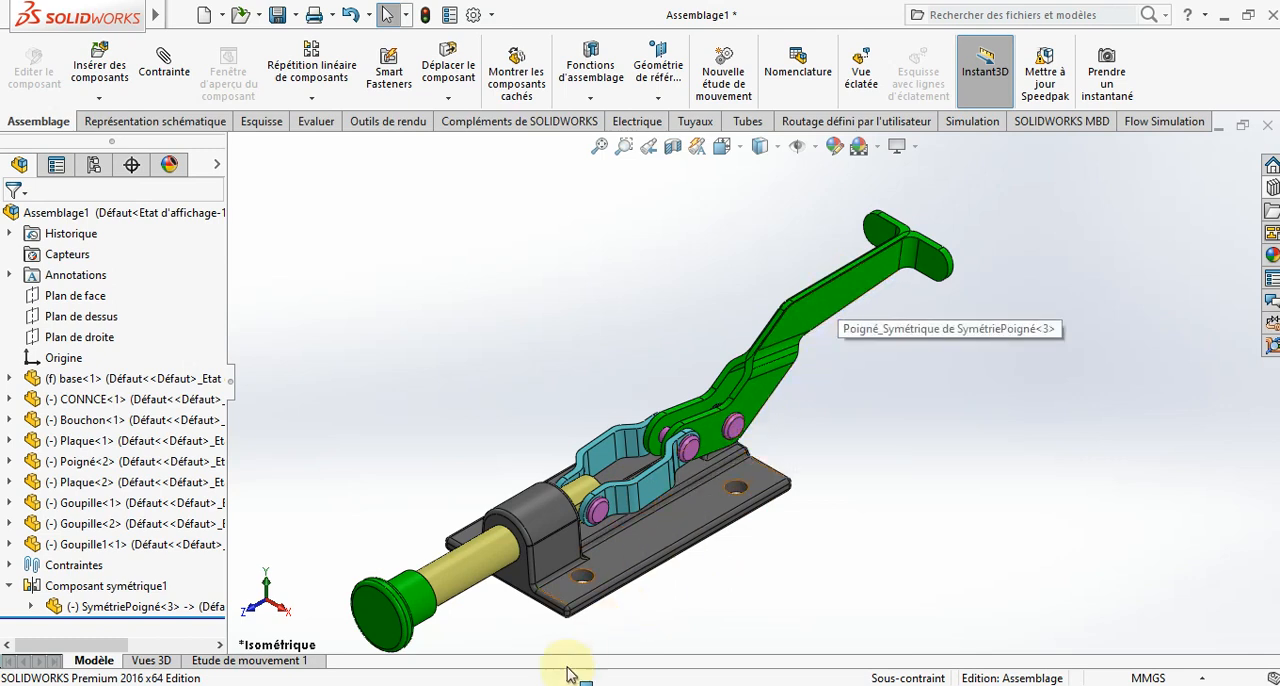
{"action": "mouse_move", "coordinate": [660, 684]}
{"action": "left_click", "coordinate": [1109, 617]}
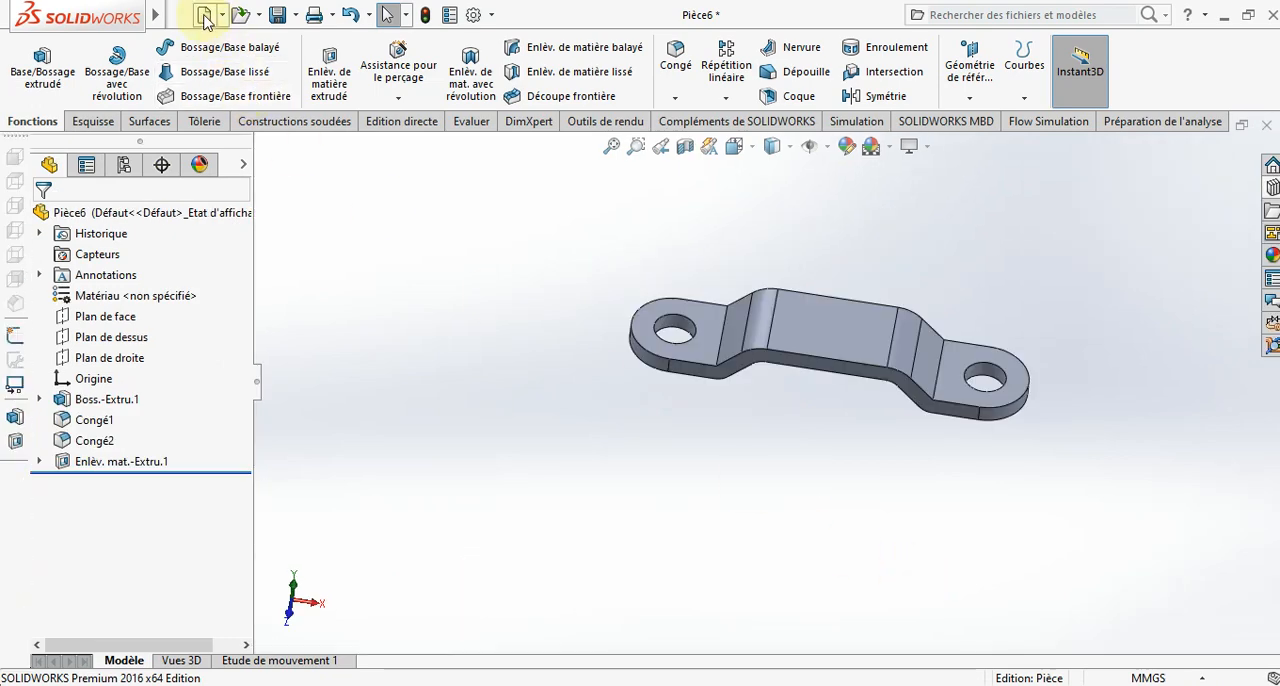
{"action": "left_click", "coordinate": [204, 16]}
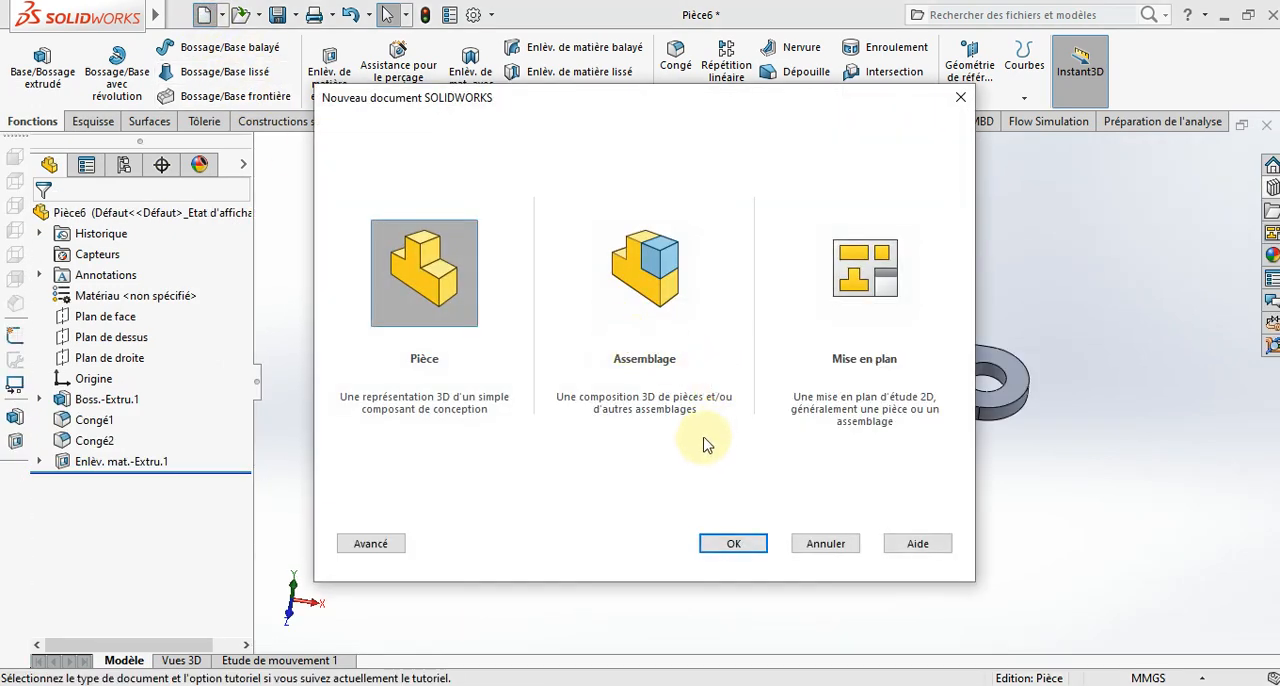
{"action": "left_click", "coordinate": [743, 549]}
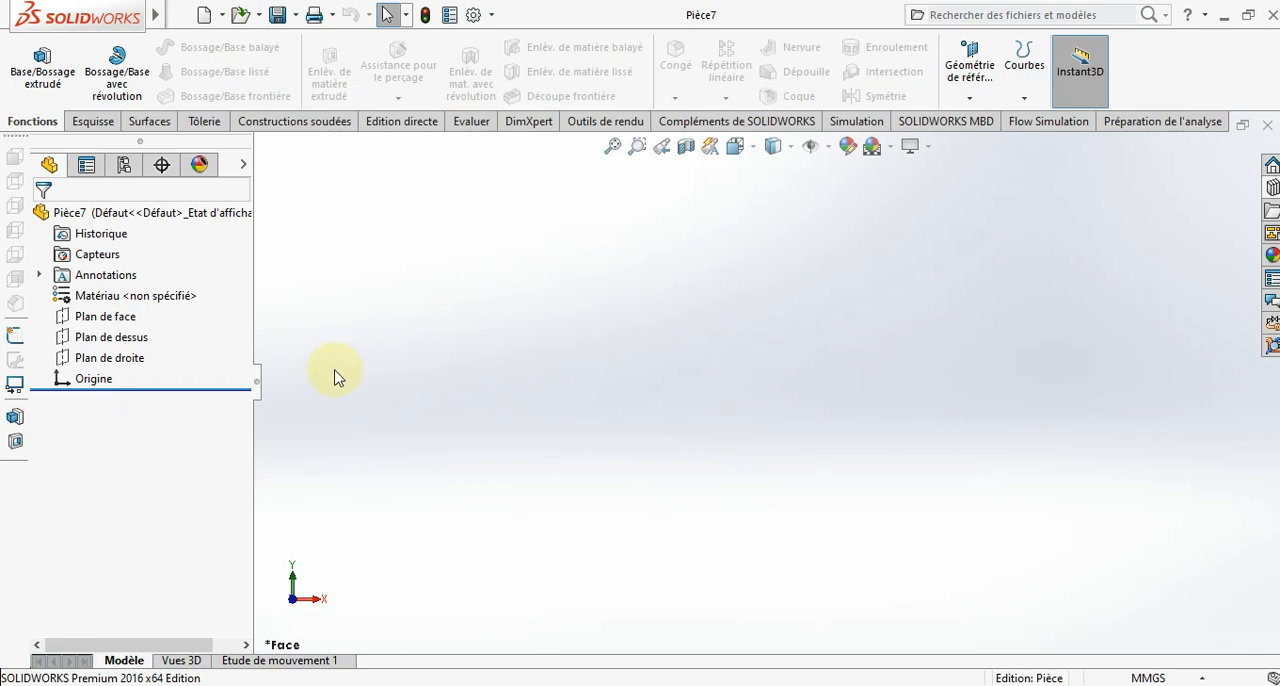
- Start a sketch on the front plane and draw connected lines leftward from the origin, about 40, 59 and 69 mm long, ending in a short vertical
{"action": "left_click", "coordinate": [138, 316]}
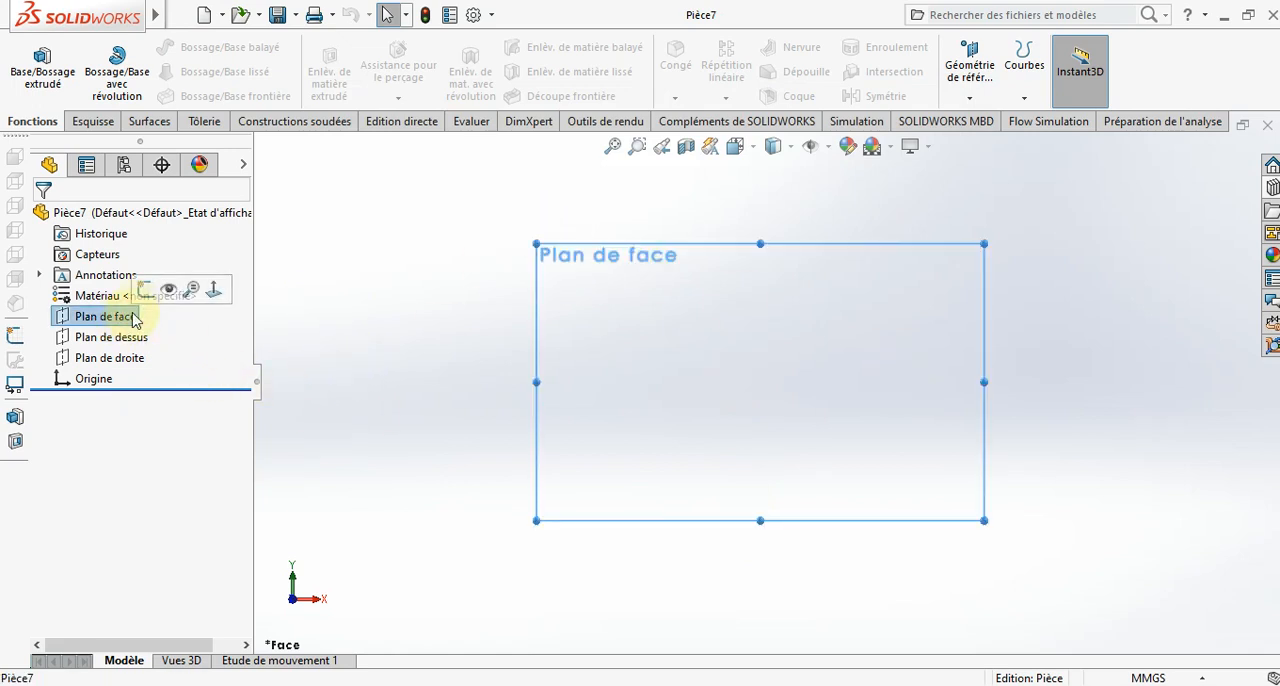
{"action": "left_click", "coordinate": [145, 292]}
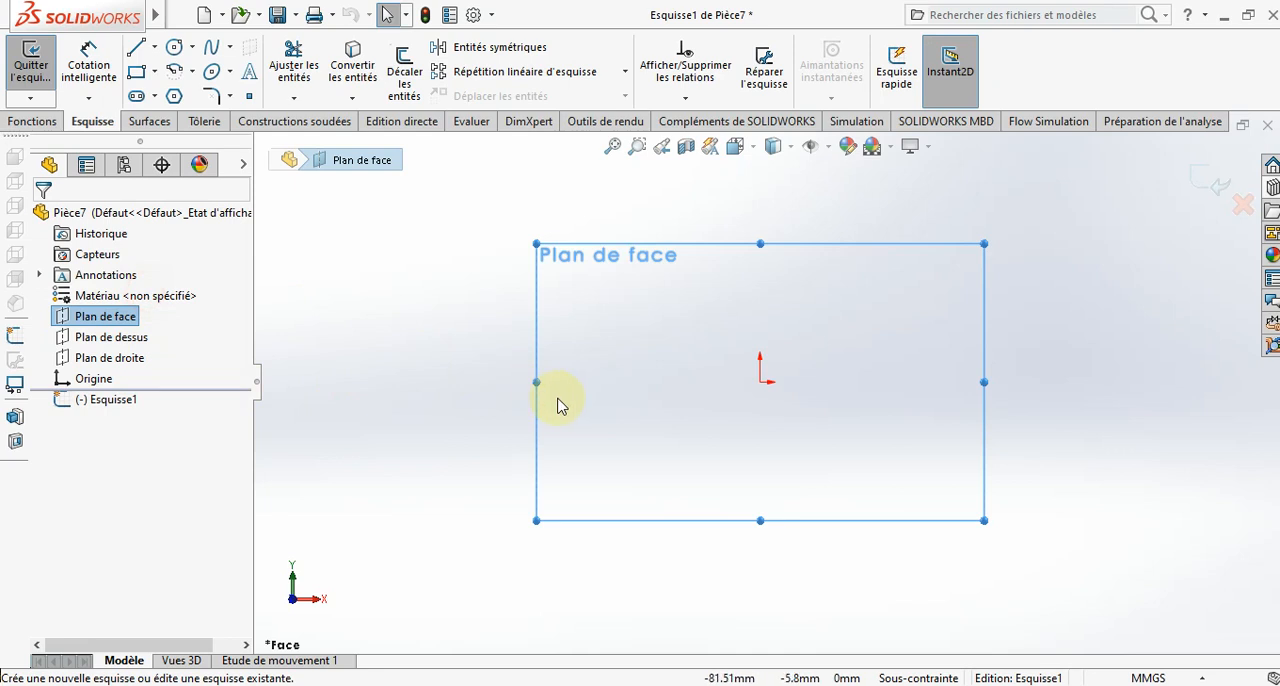
{"action": "left_click", "coordinate": [137, 50]}
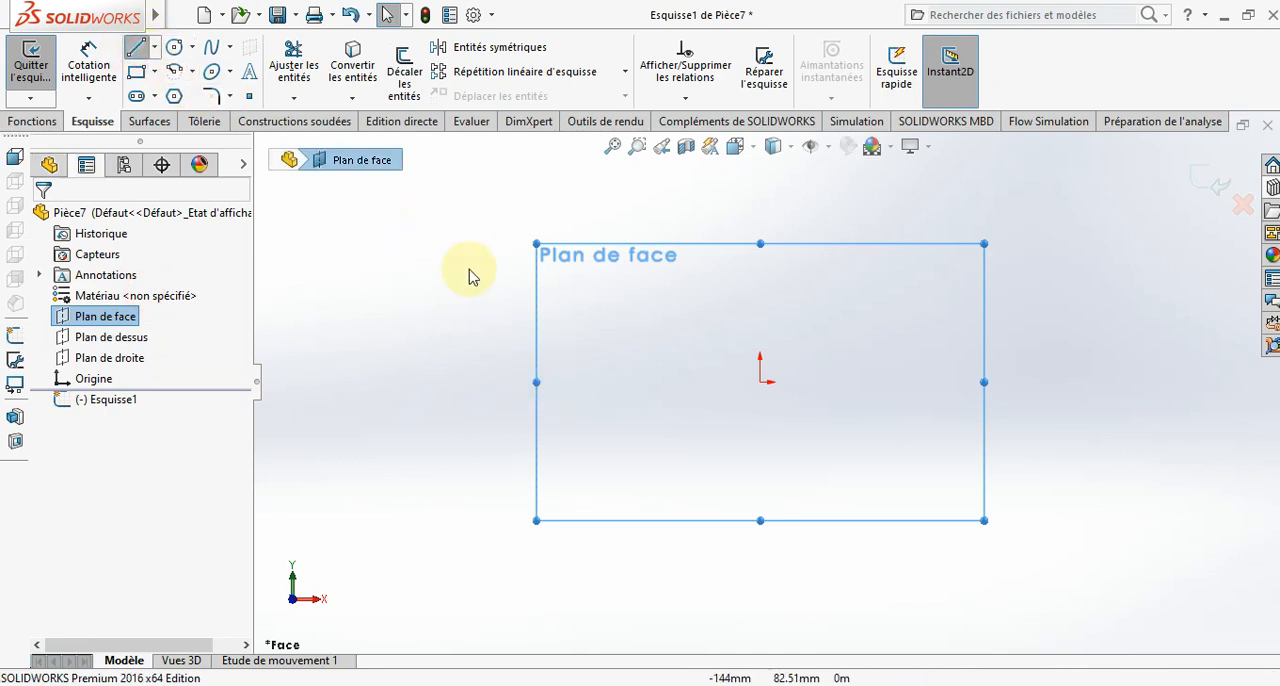
{"action": "left_click", "coordinate": [760, 382]}
{"action": "left_click", "coordinate": [659, 382]}
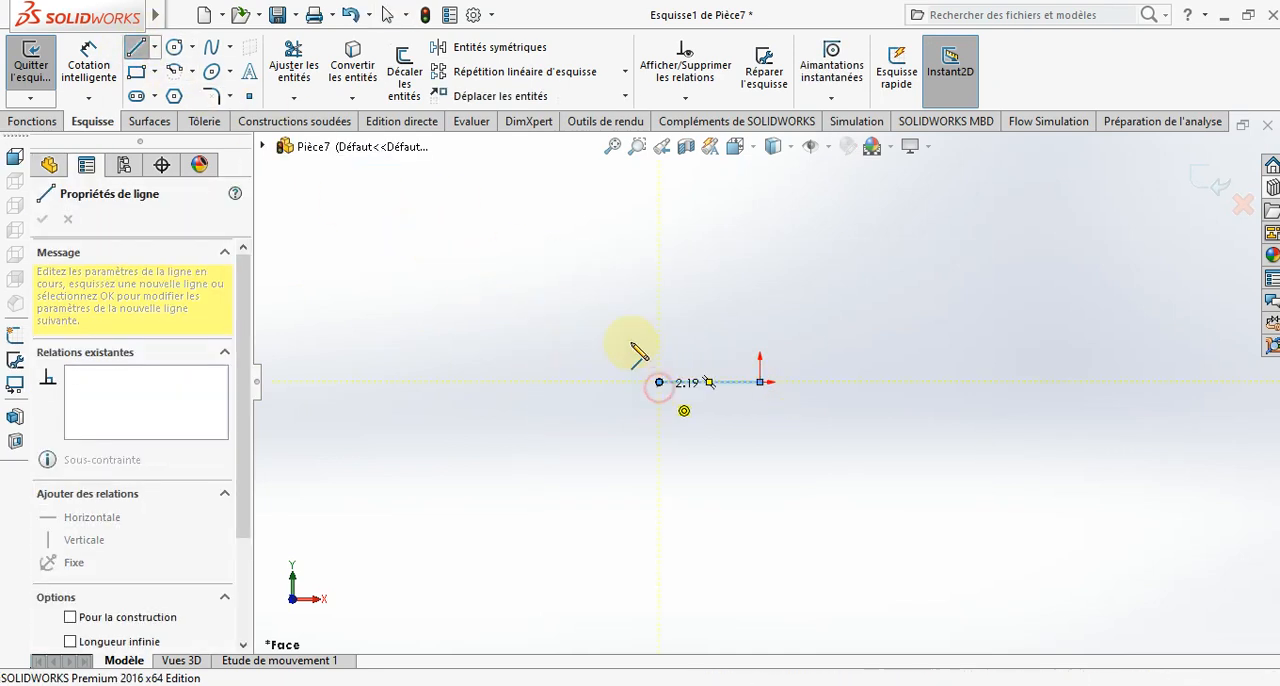
{"action": "left_click", "coordinate": [565, 266]}
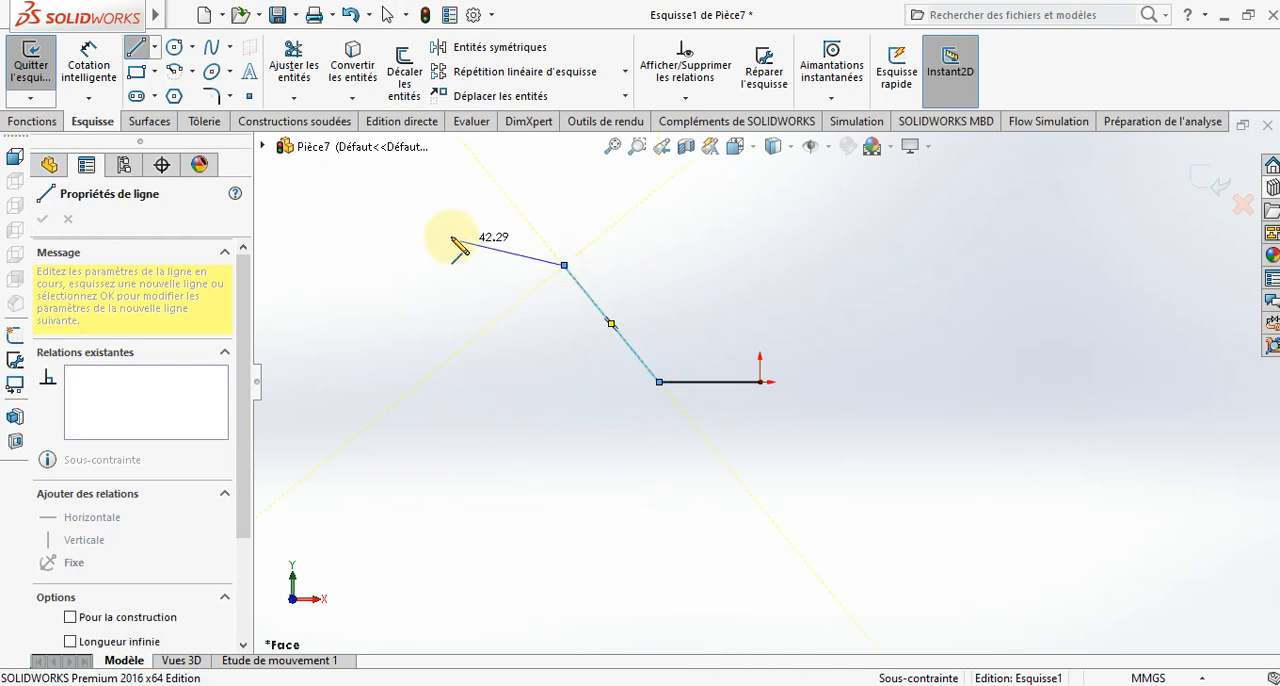
{"action": "left_click", "coordinate": [395, 233]}
{"action": "left_click", "coordinate": [395, 176]}
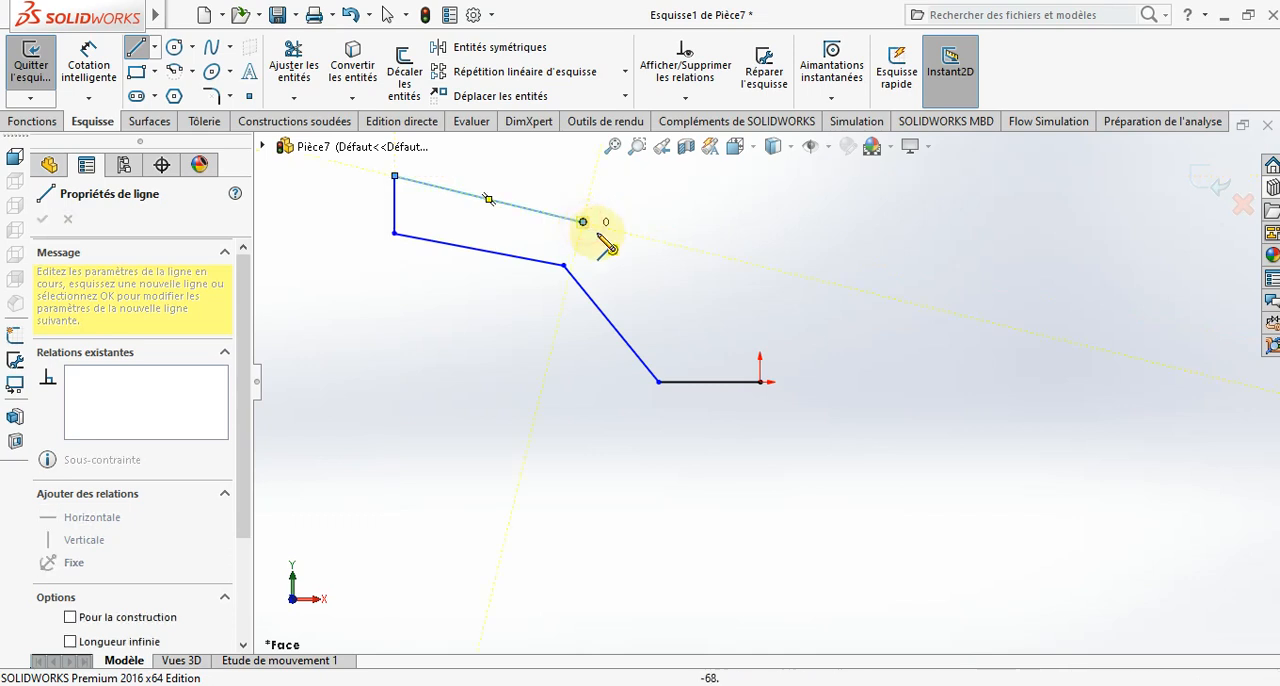
- Draw the upper edge back with two sloping lines and a horizontal of about 35 mm, closing at the origin with a tangent 180° arc
{"action": "left_click", "coordinate": [583, 221]}
{"action": "double_click", "coordinate": [672, 331]}
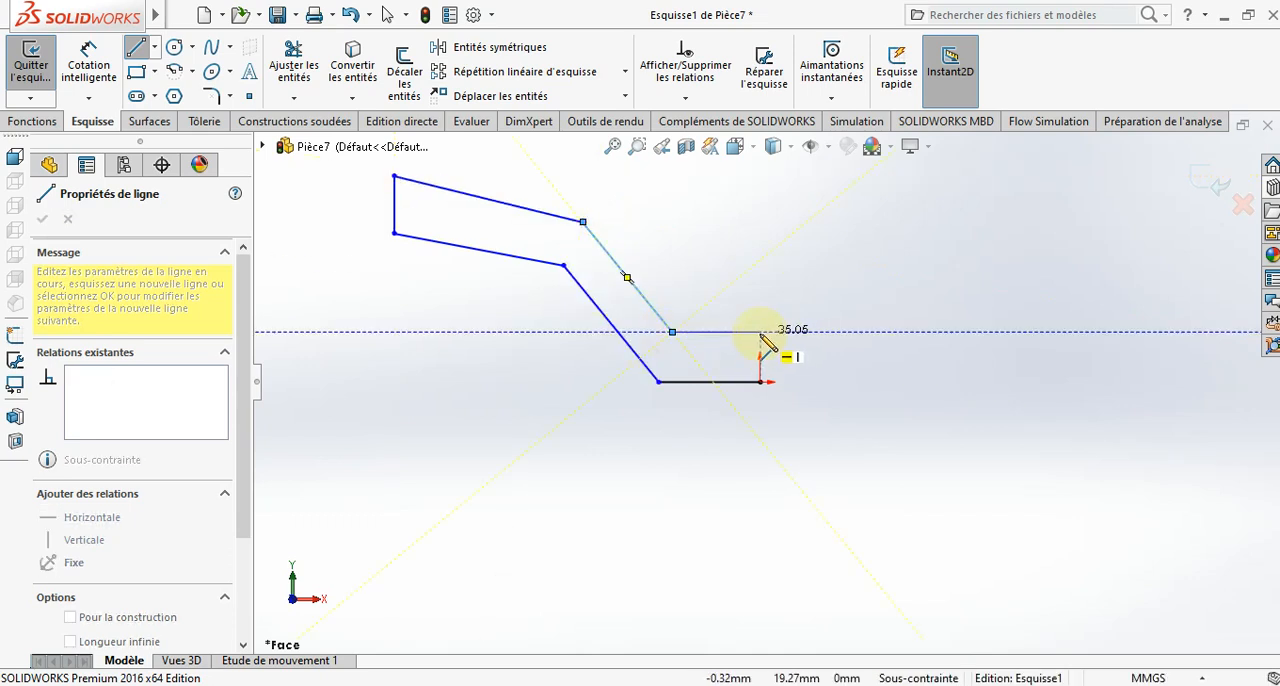
{"action": "left_click", "coordinate": [760, 331]}
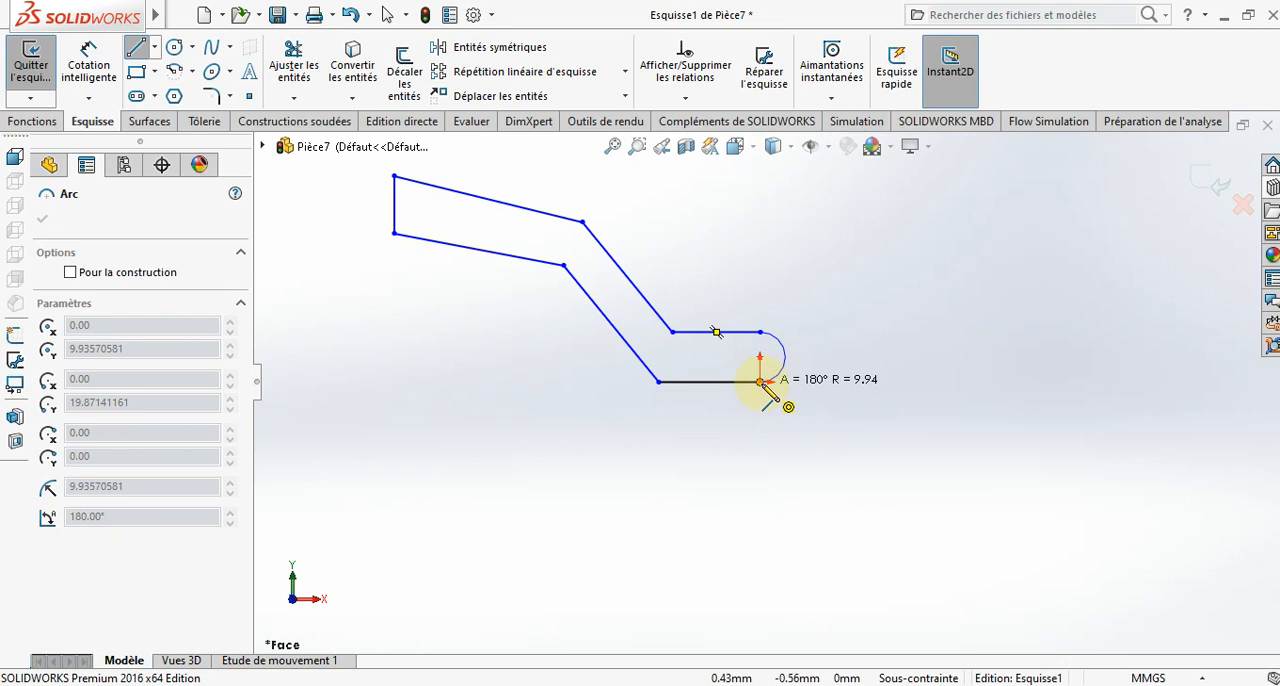
{"action": "left_click", "coordinate": [760, 381]}
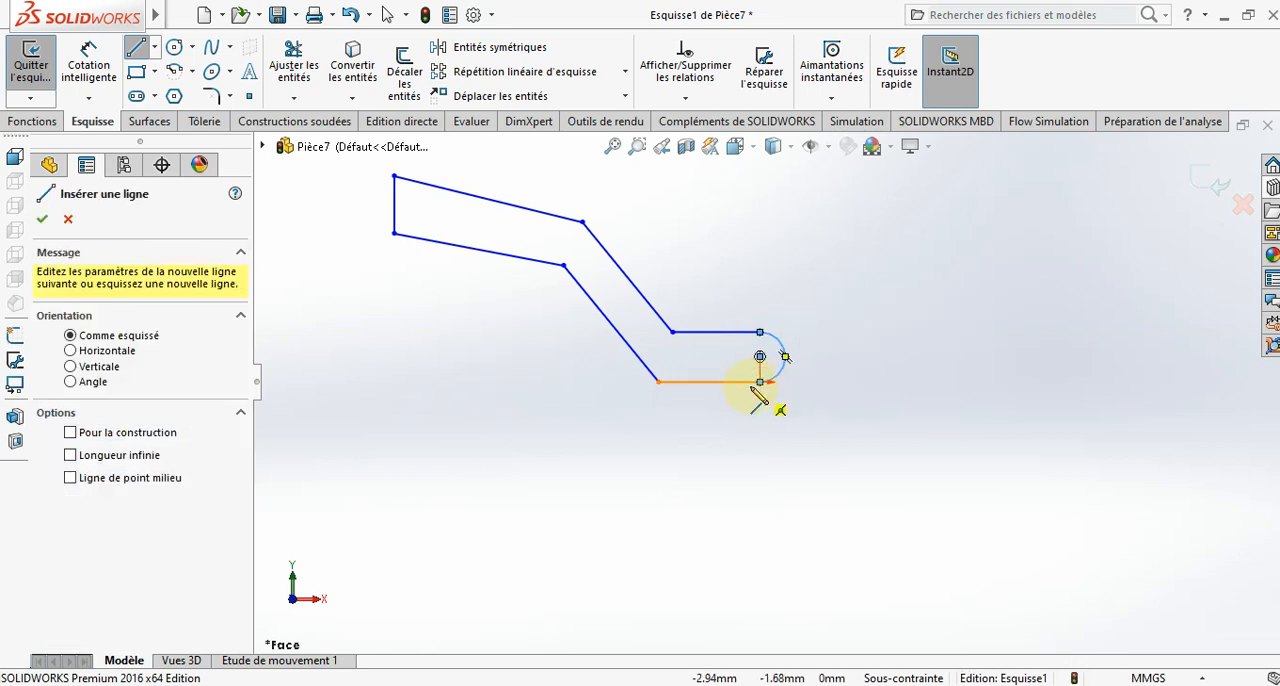
{"action": "key", "text": "Escape"}
- Dimension the profile's lower horizontal line to 56 mm and its upper horizontal line to 43 mm
{"action": "left_click", "coordinate": [97, 62]}
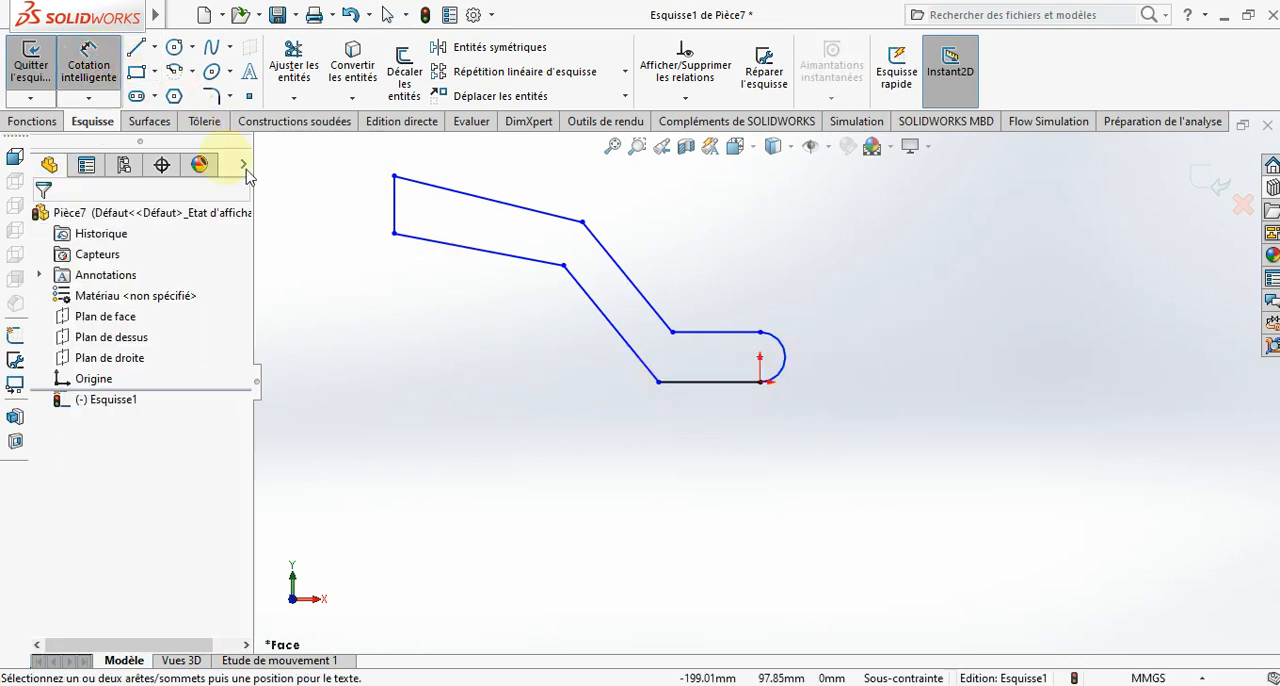
{"action": "left_click", "coordinate": [727, 386]}
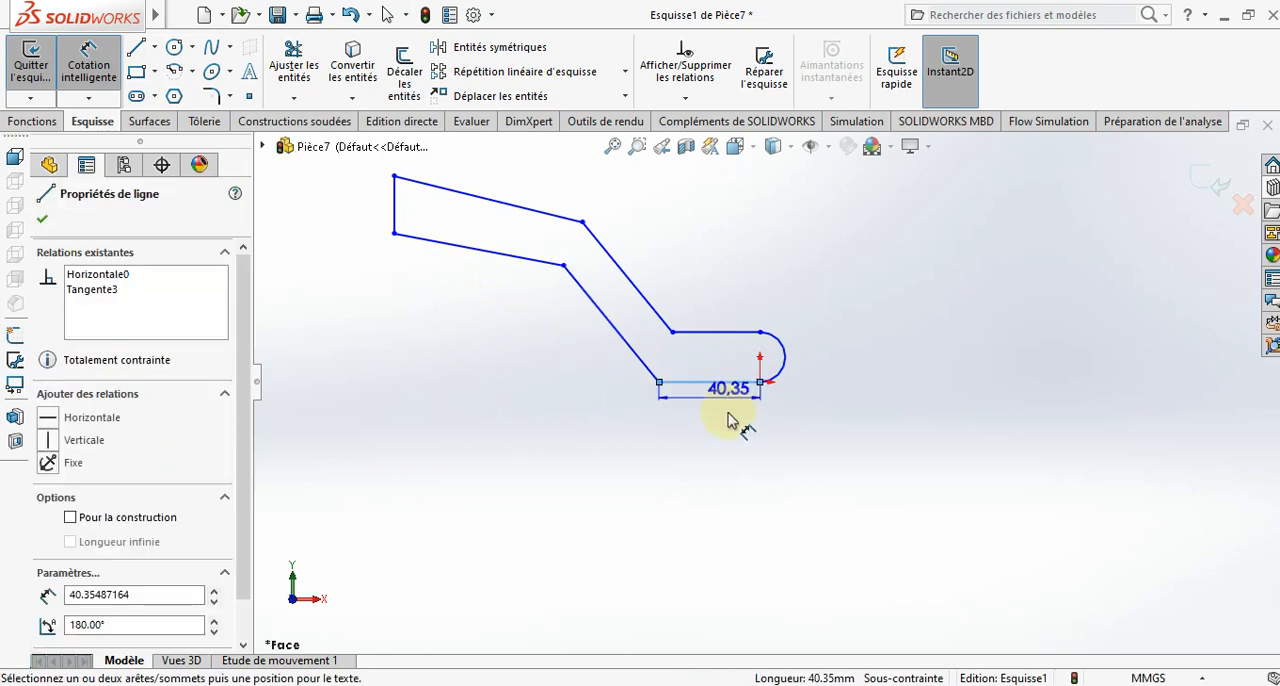
{"action": "left_click", "coordinate": [730, 426]}
{"action": "type", "text": "56"}
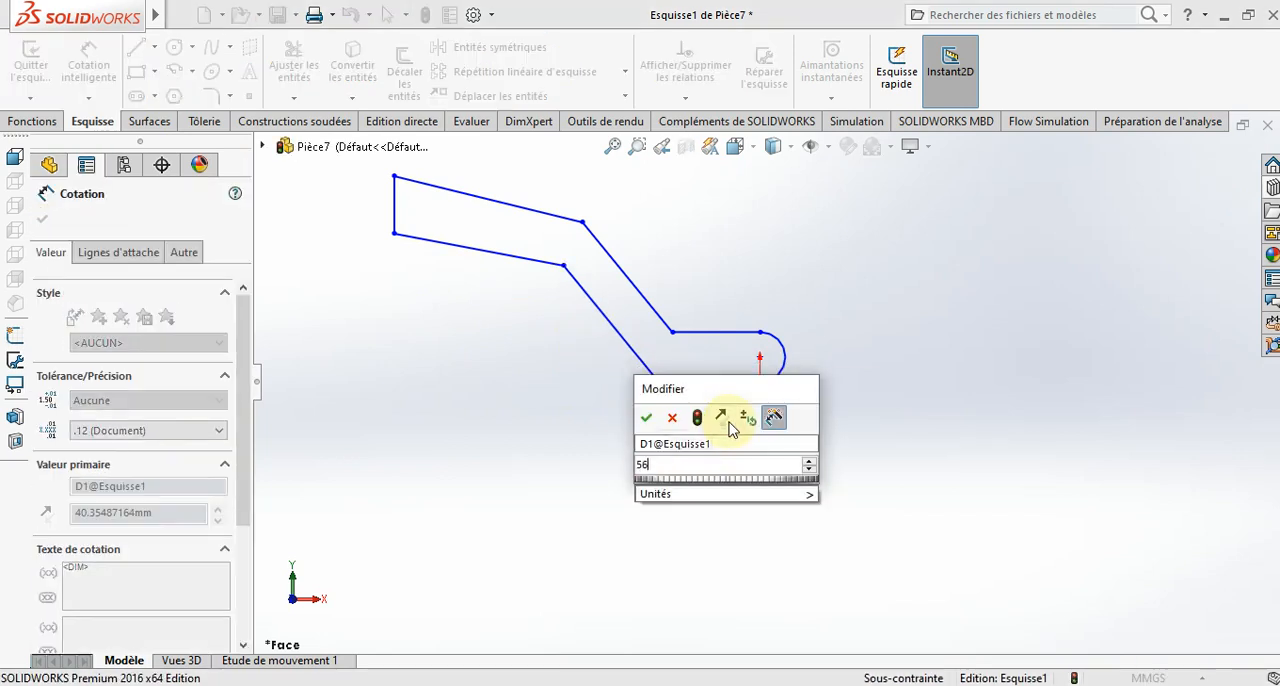
{"action": "key", "text": "Return"}
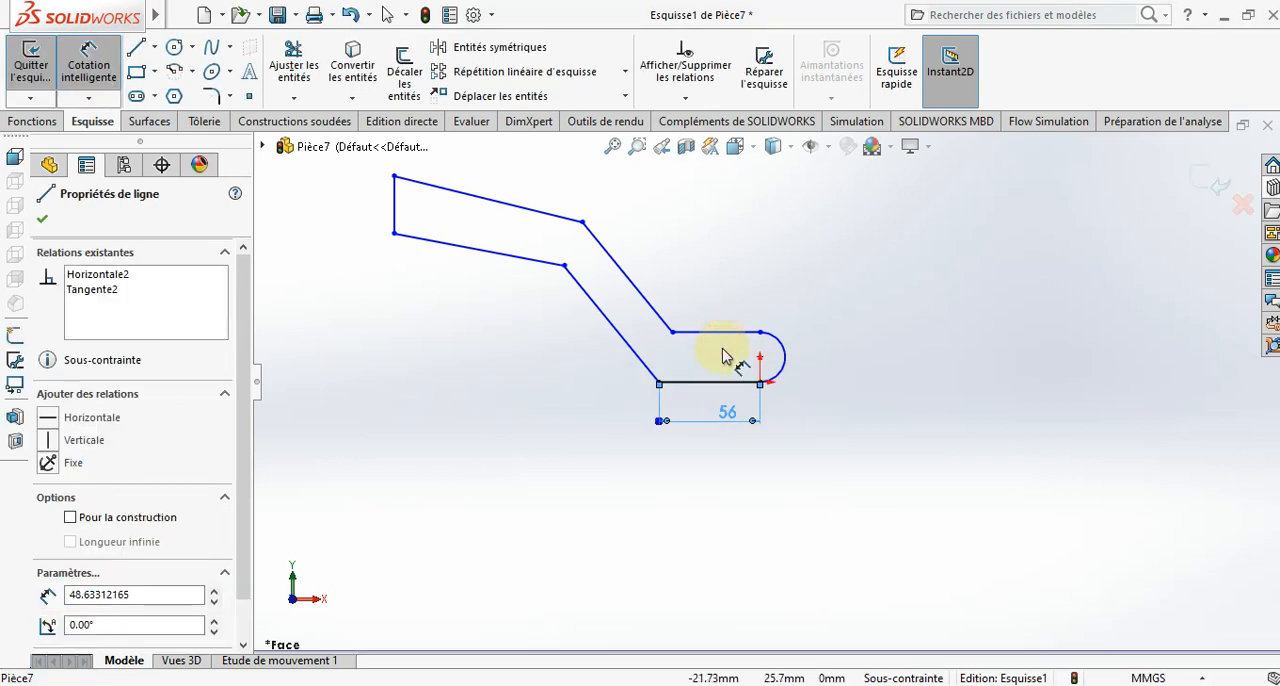
{"action": "left_click", "coordinate": [727, 331]}
{"action": "left_click", "coordinate": [727, 317]}
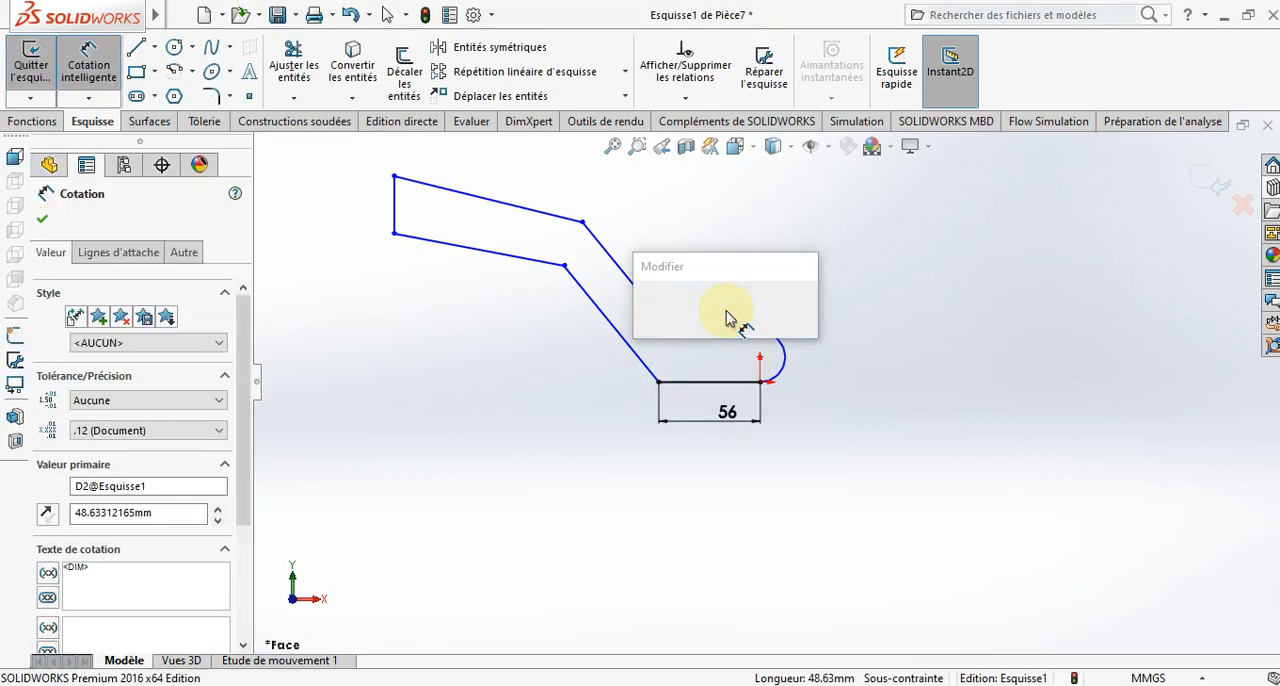
{"action": "type", "text": "43"}
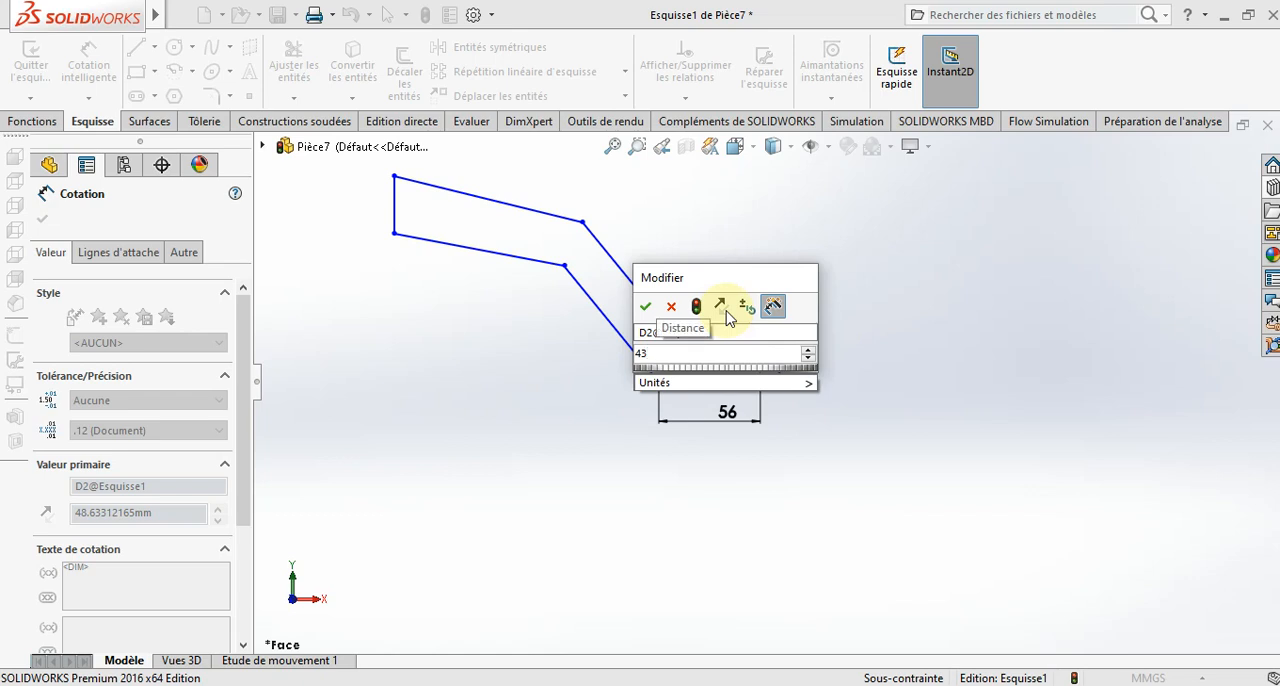
{"action": "key", "text": "Return"}
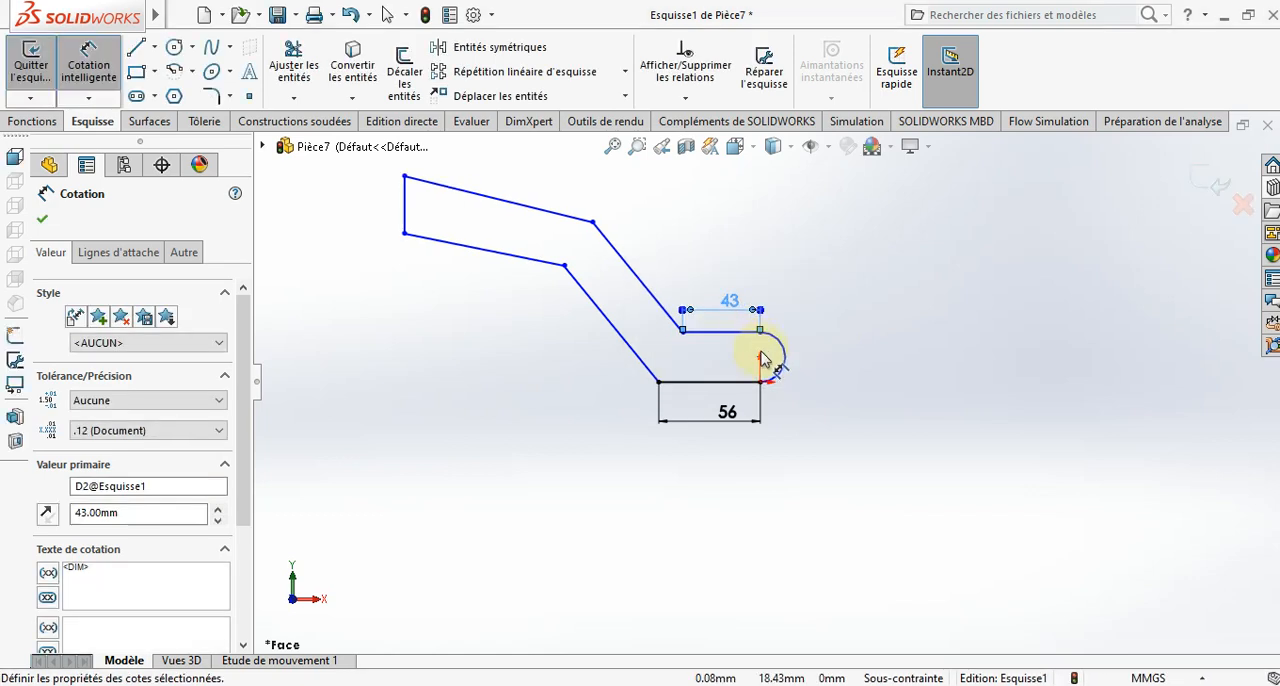
- Dimension the end arc to a 16 mm radius and the lower steep sloping line to 86 mm
{"action": "left_click", "coordinate": [798, 364]}
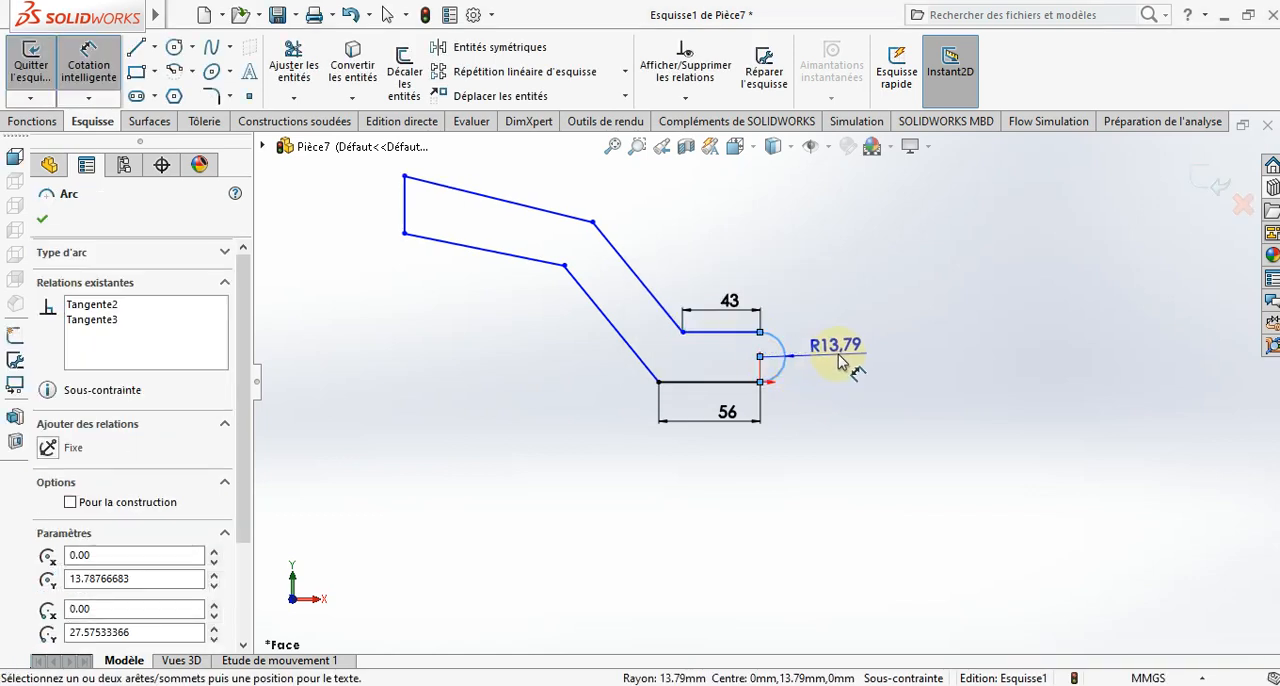
{"action": "left_click", "coordinate": [845, 361]}
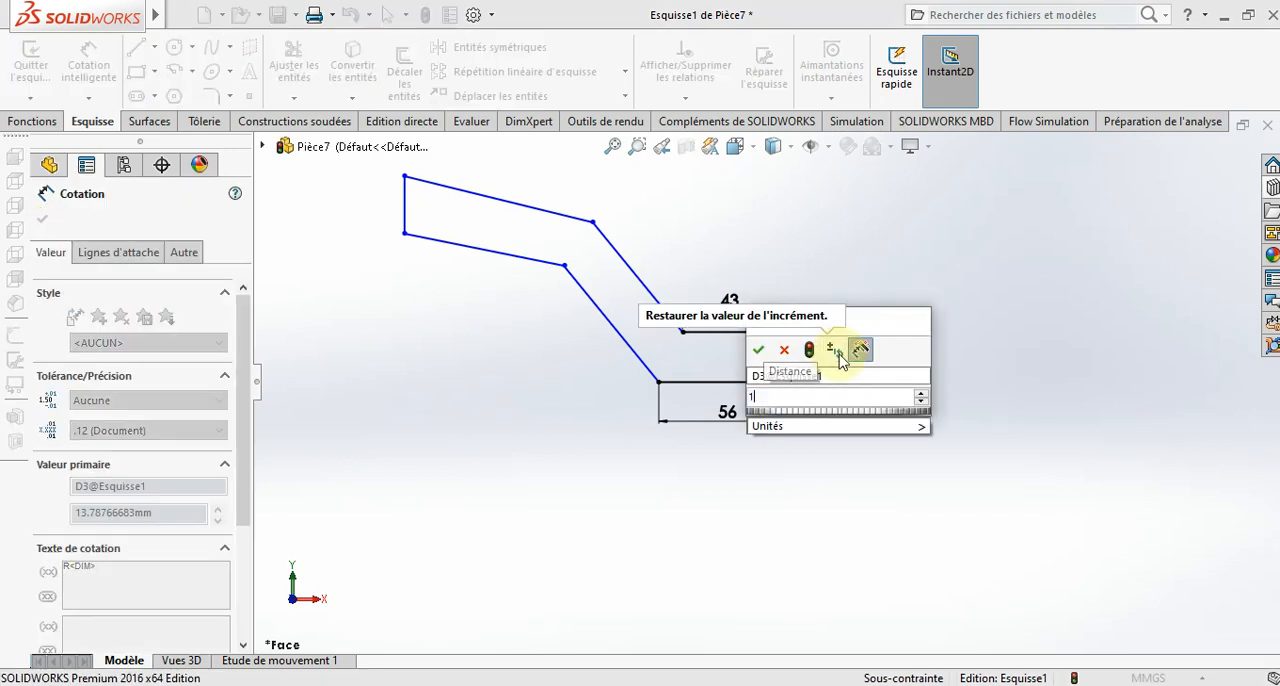
{"action": "key", "text": "Return"}
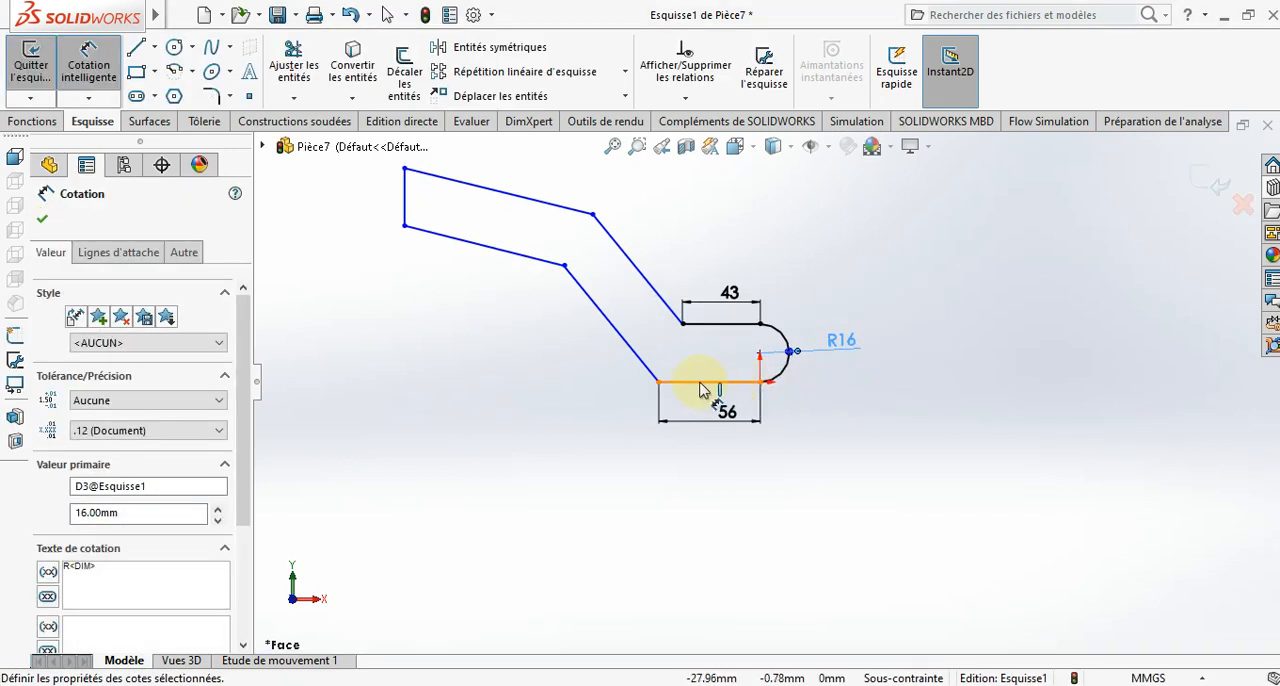
{"action": "left_click", "coordinate": [632, 360]}
{"action": "left_click", "coordinate": [626, 366]}
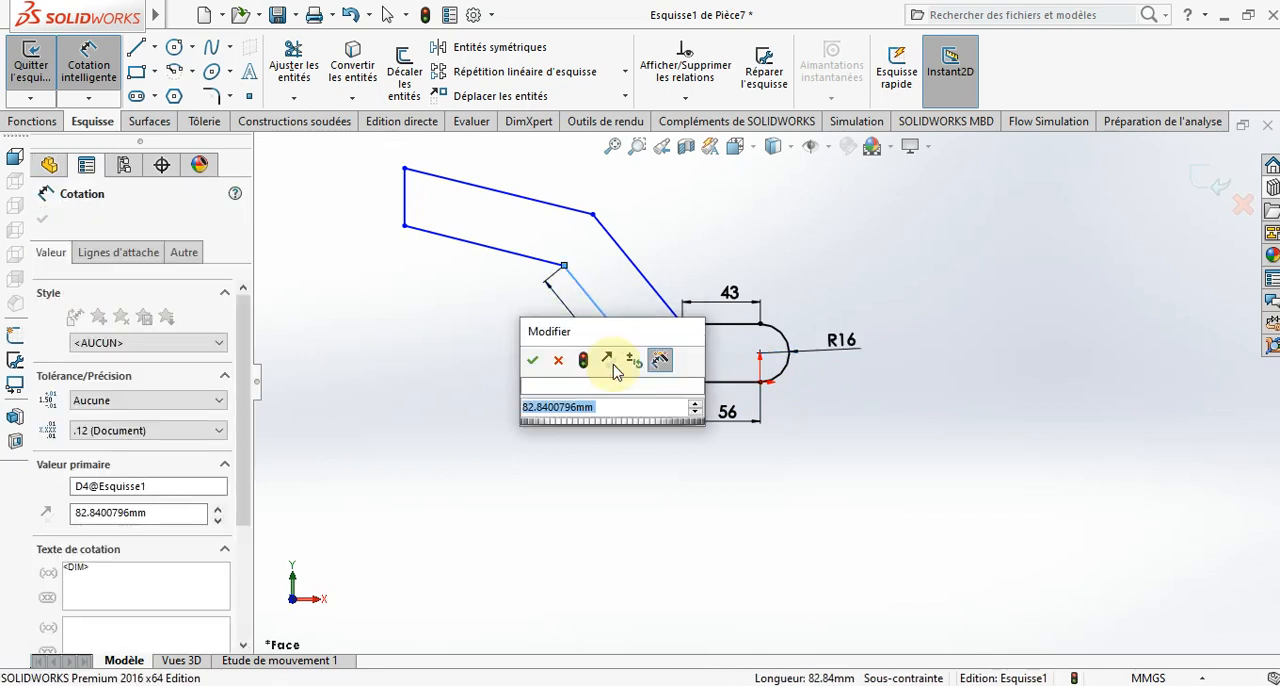
{"action": "type", "text": "86"}
{"action": "key", "text": "Return"}
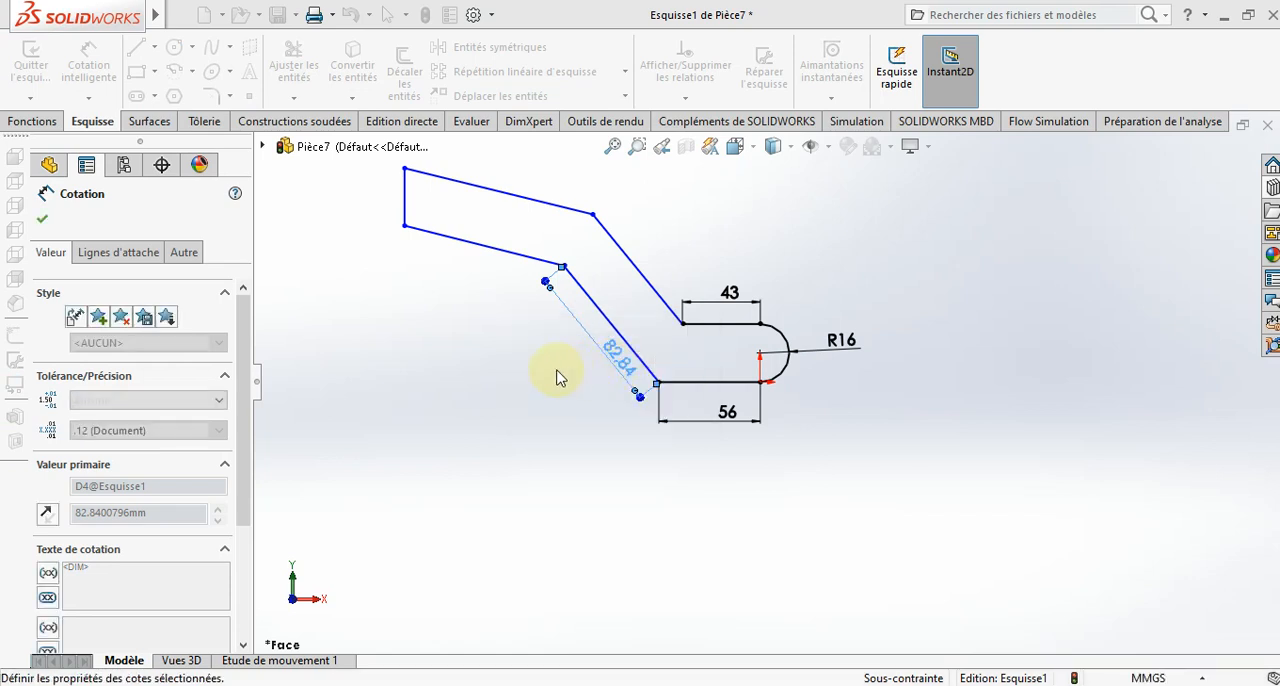
- Dimension the profile's lower shallow sloping line to 110 mm
{"action": "left_click", "coordinate": [503, 257]}
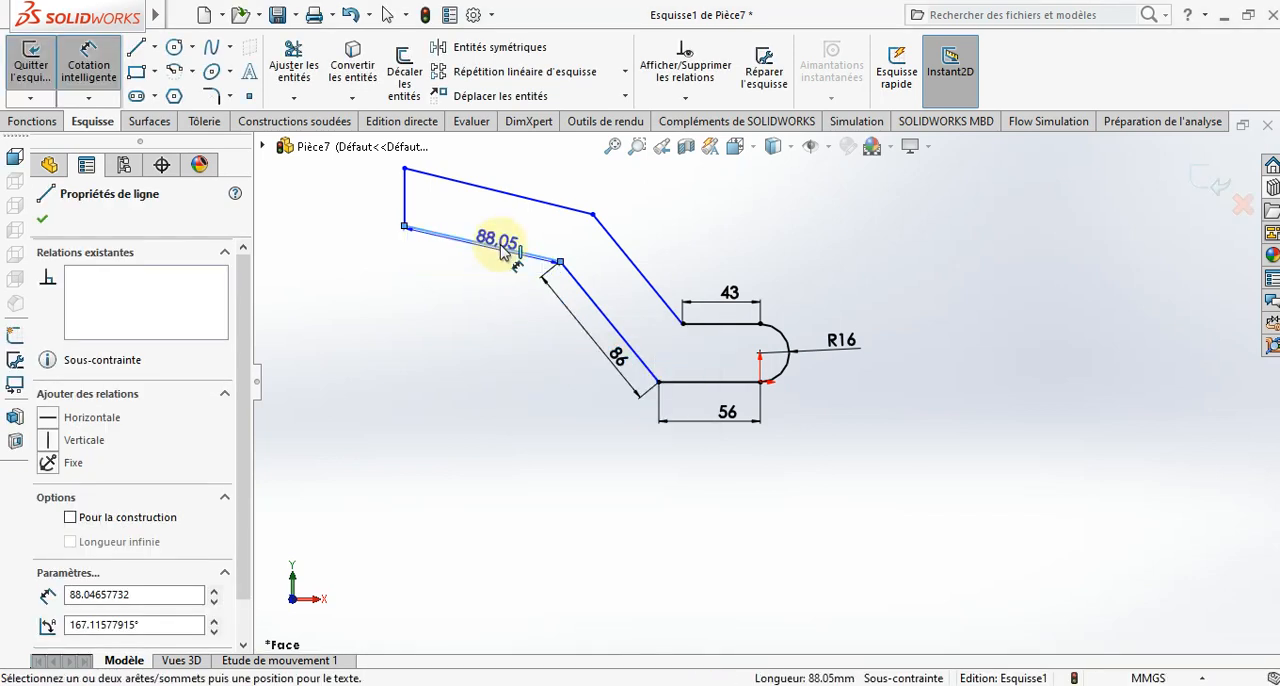
{"action": "left_click", "coordinate": [503, 270]}
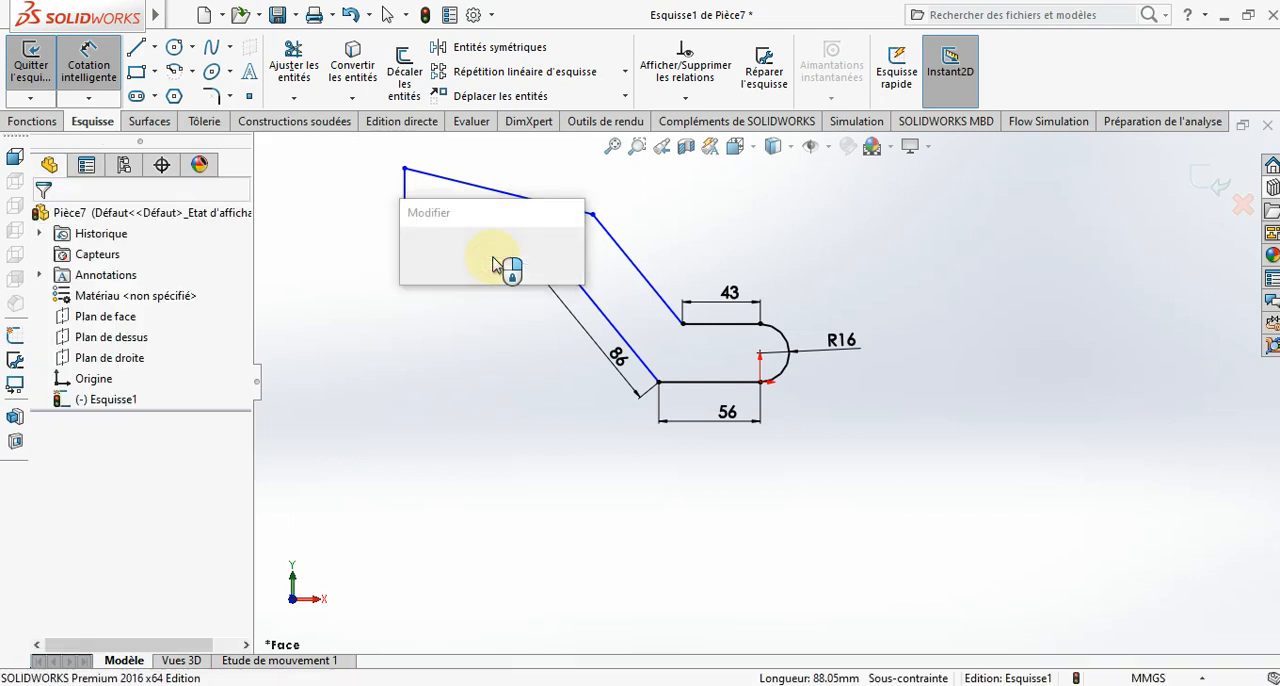
{"action": "type", "text": "110"}
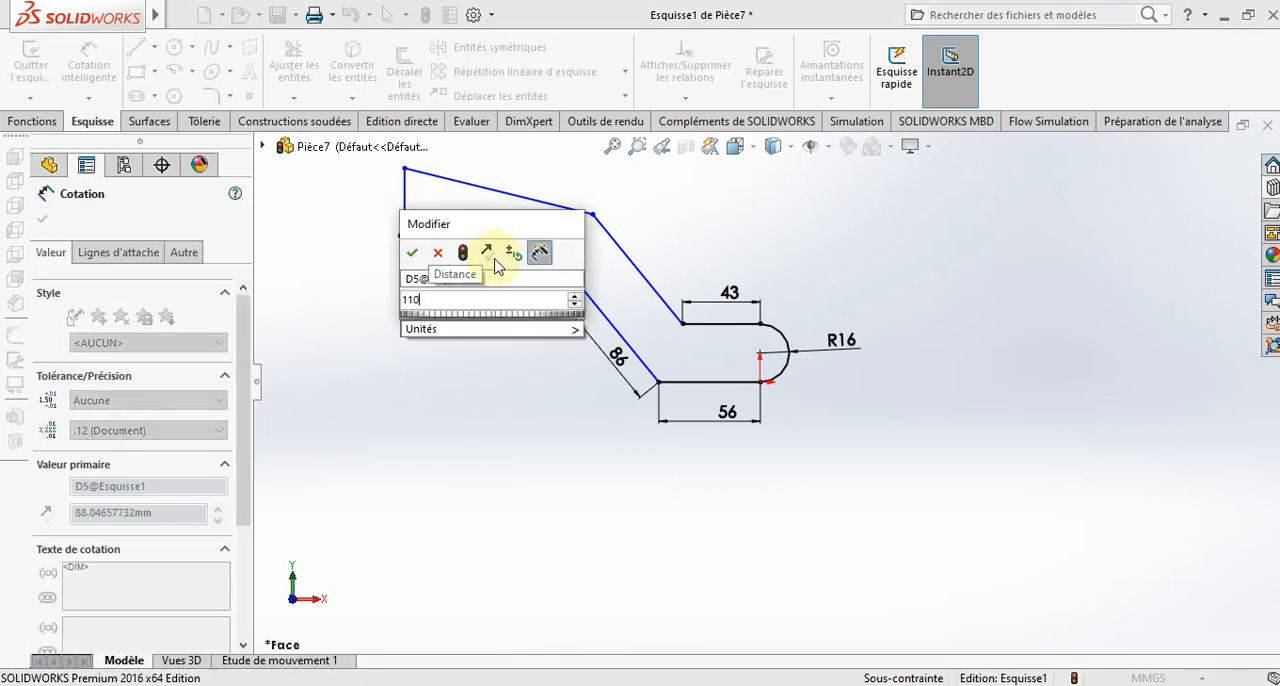
{"action": "key", "text": "Return"}
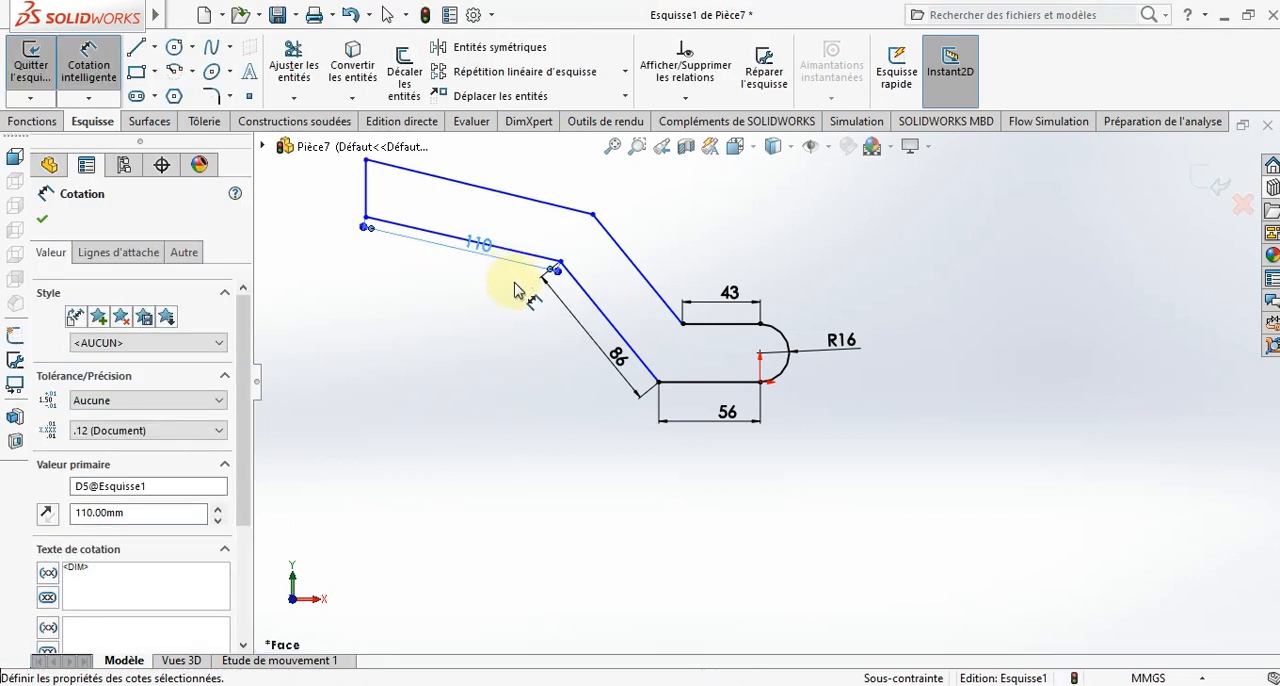
- Dimension the profile's upper steep sloping line to 83 mm
{"action": "left_click", "coordinate": [641, 274]}
{"action": "left_click", "coordinate": [656, 281]}
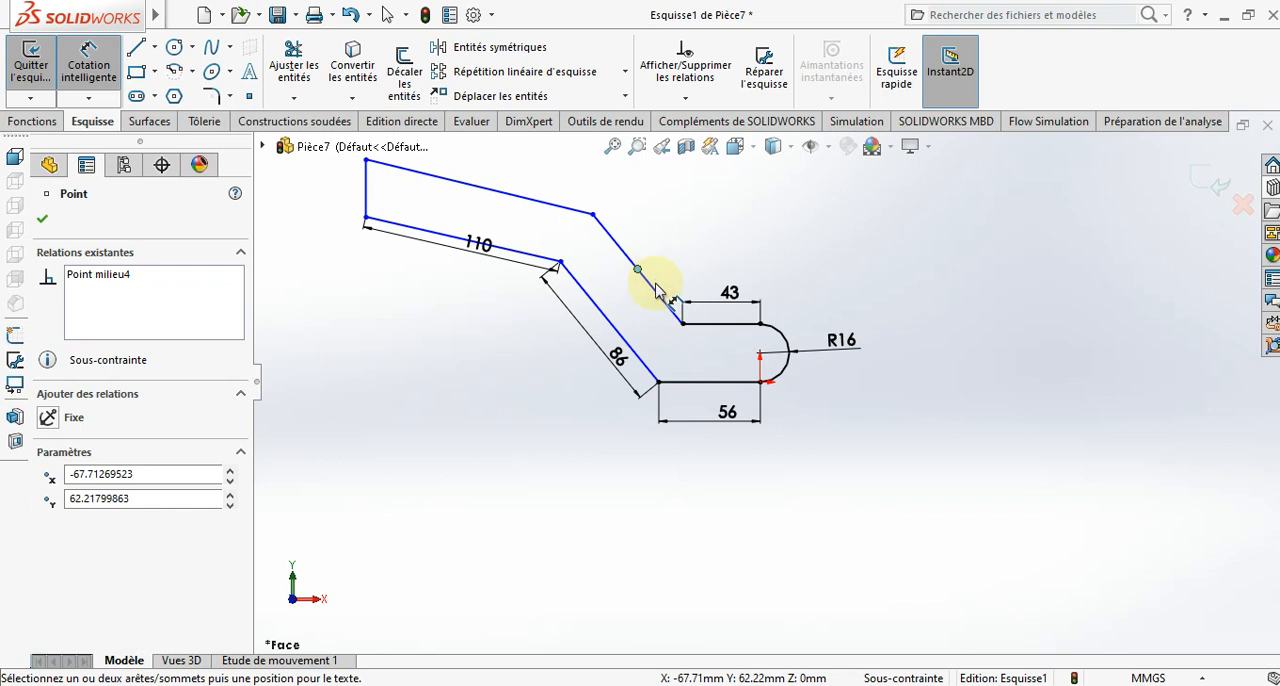
{"action": "key", "text": "Escape"}
{"action": "left_click", "coordinate": [658, 296]}
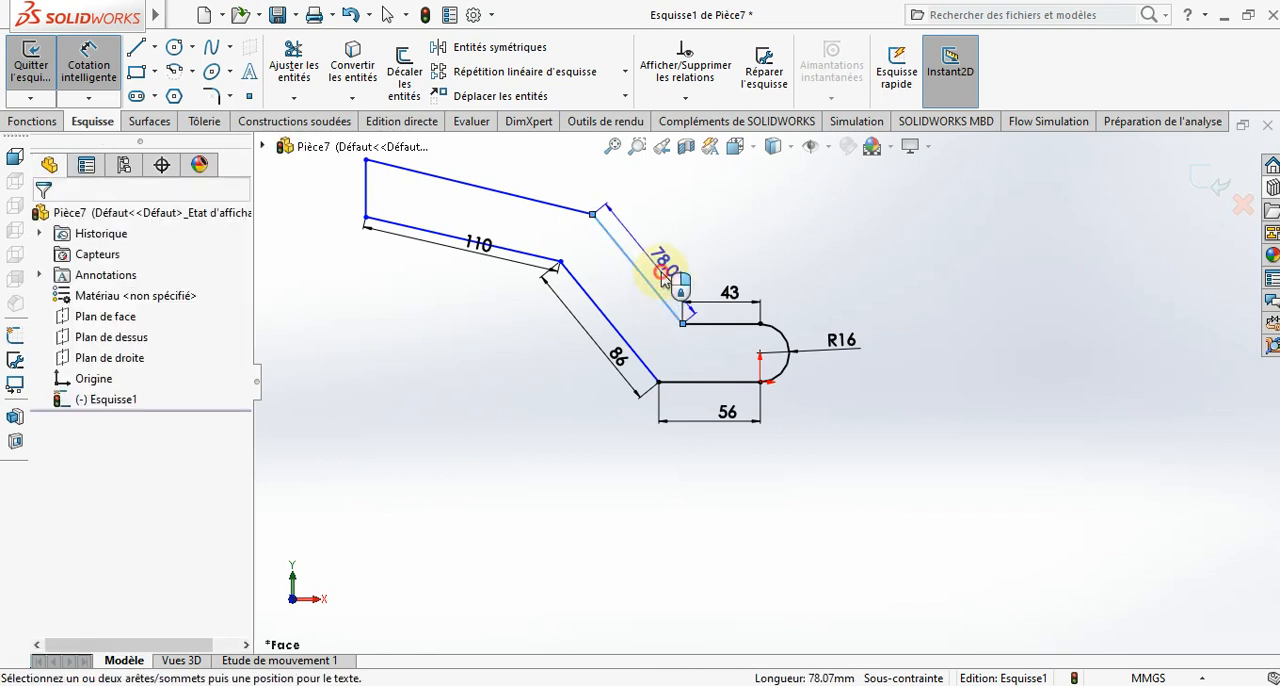
{"action": "left_click", "coordinate": [664, 278]}
{"action": "type", "text": "8"}
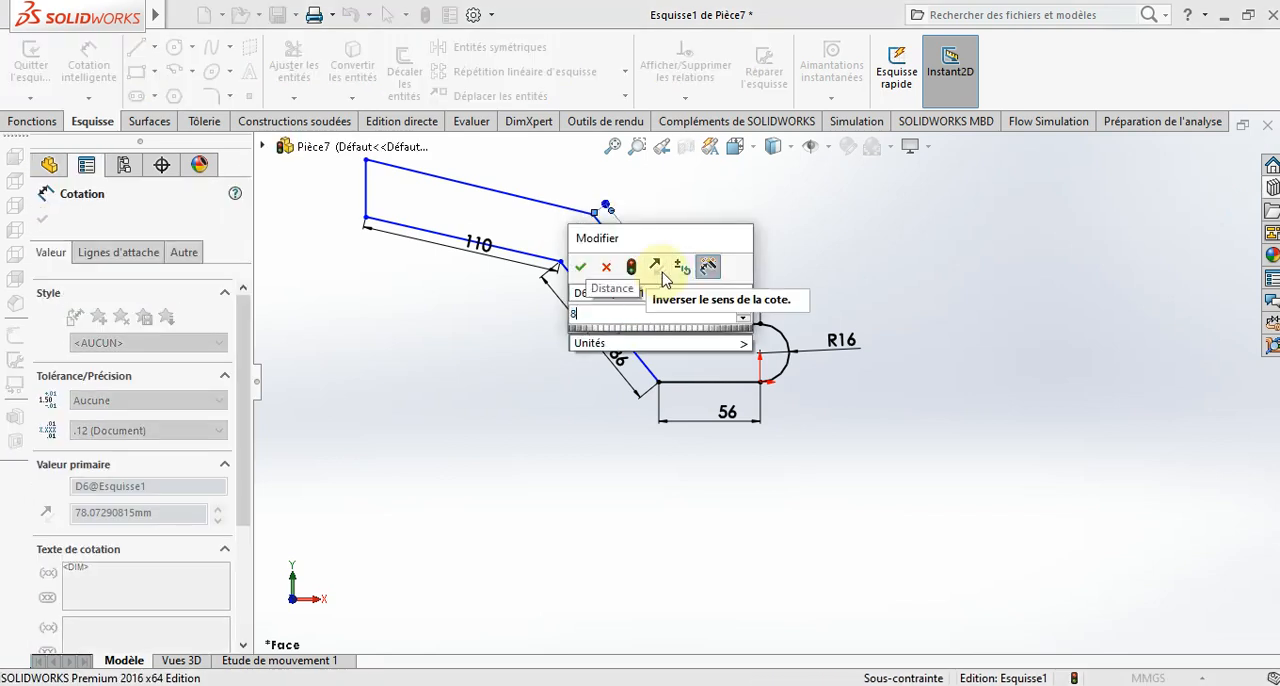
{"action": "type", "text": "3"}
{"action": "key", "text": "Return"}
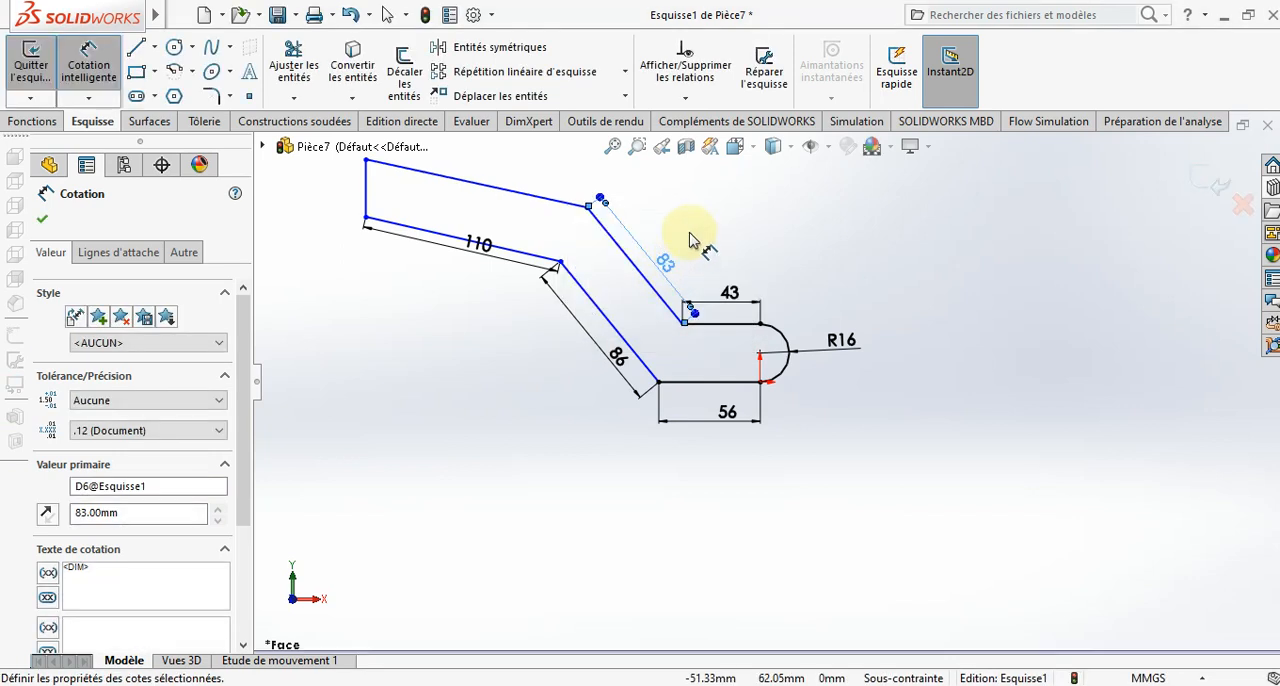
- Dimension the angle between the upper shallow line and the extension of the upper steep line to 35°
{"action": "scroll", "coordinate": [685, 241], "scroll_direction": "up", "scroll_amount": 3}
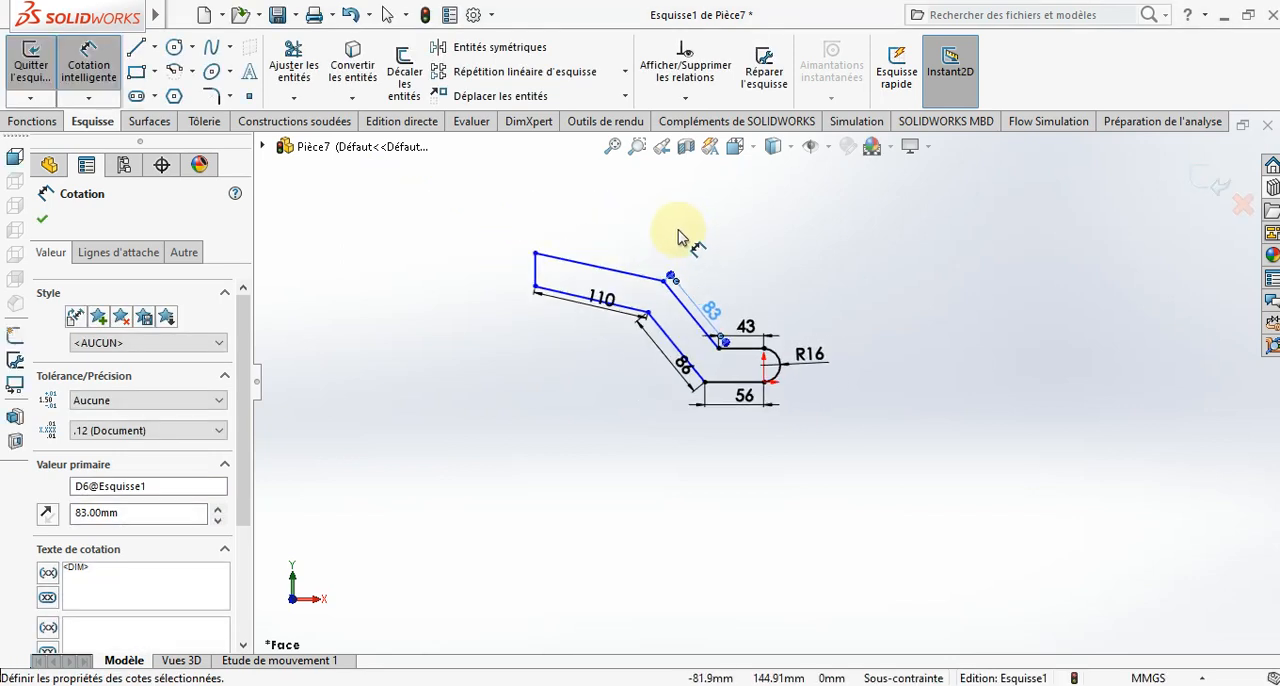
{"action": "scroll", "coordinate": [679, 237], "scroll_direction": "down", "scroll_amount": 4}
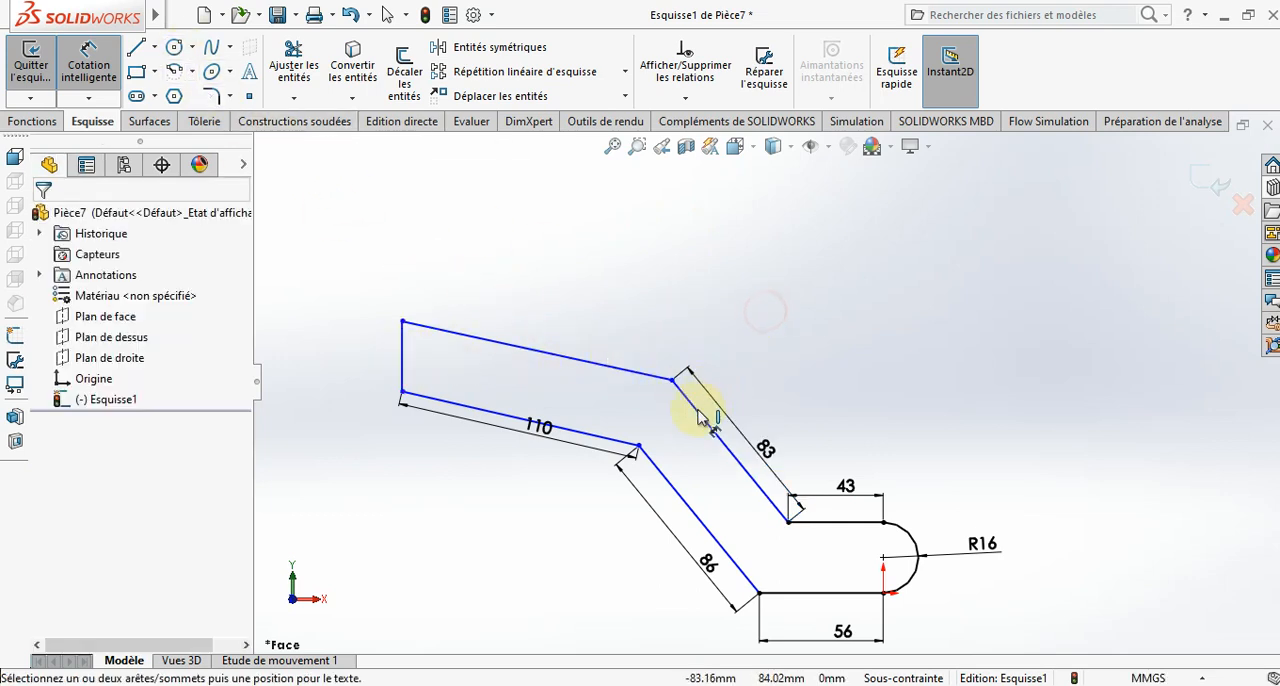
{"action": "left_click", "coordinate": [688, 392]}
{"action": "left_click", "coordinate": [645, 376]}
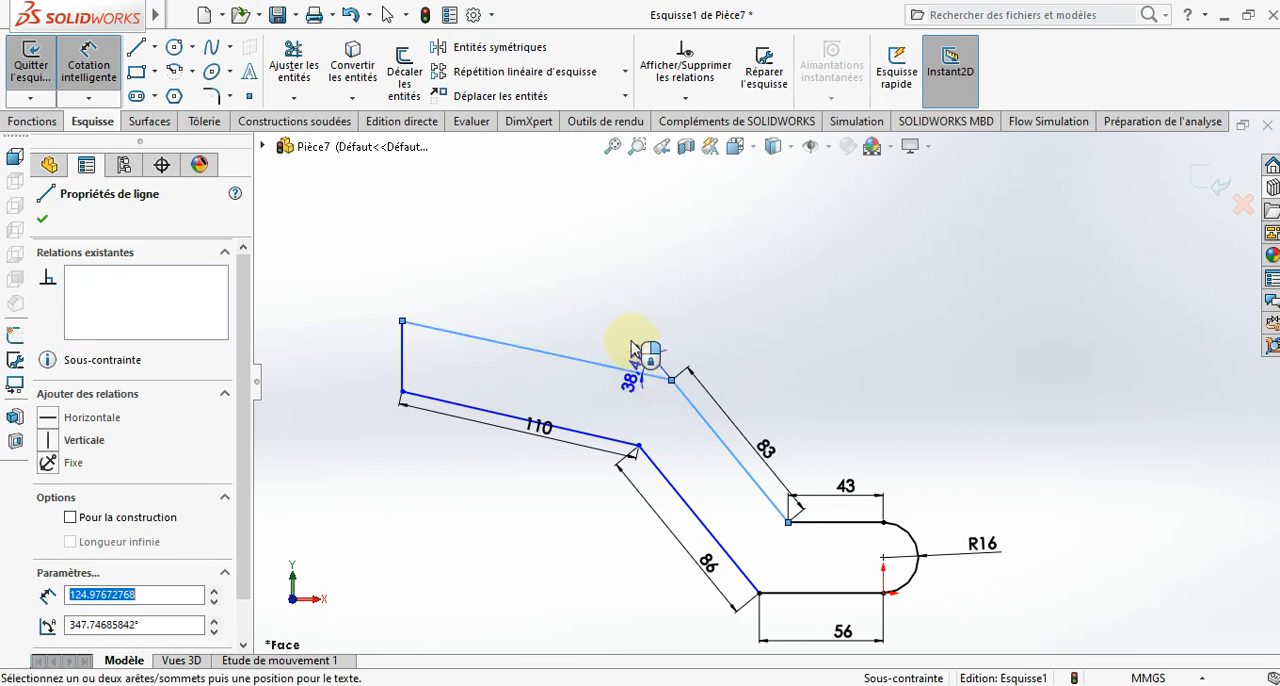
{"action": "left_click", "coordinate": [603, 335]}
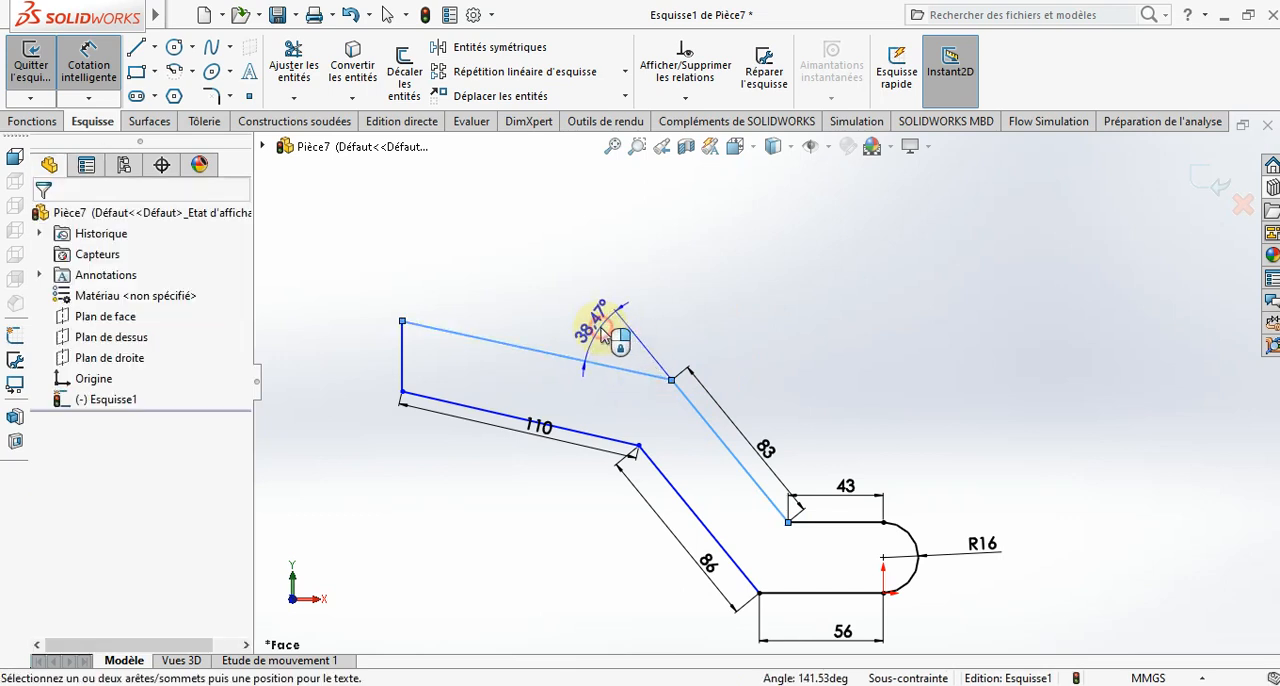
{"action": "type", "text": "35"}
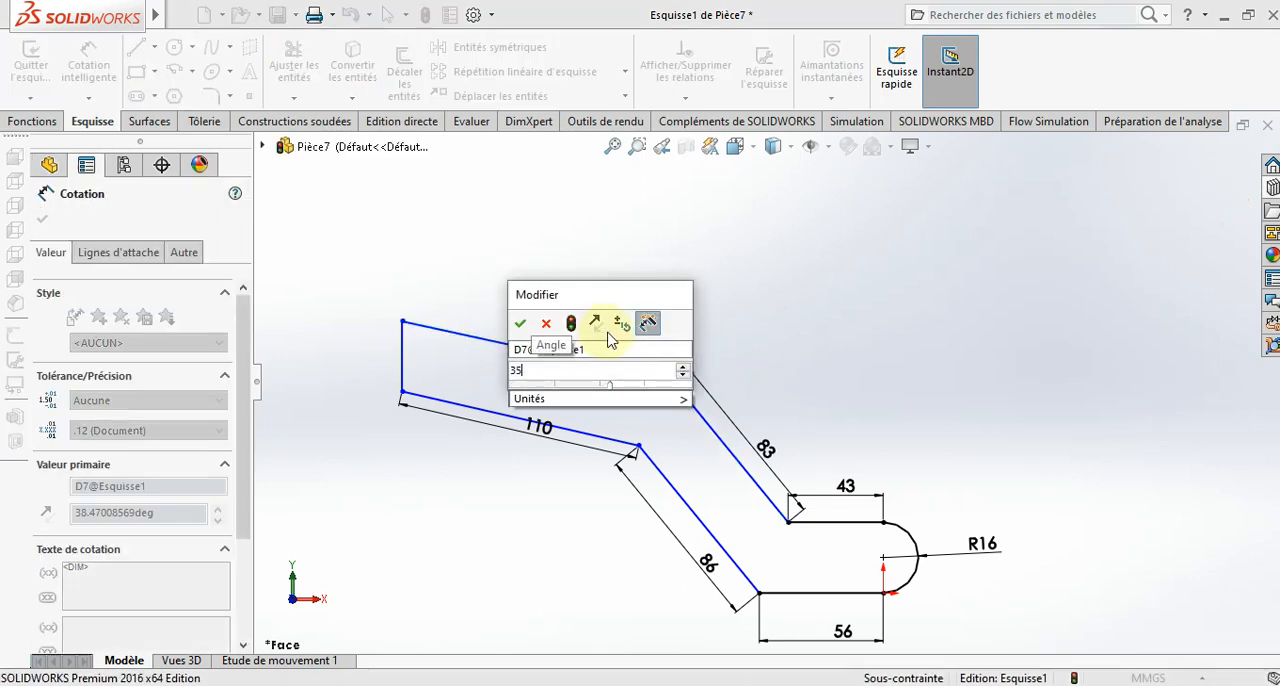
{"action": "key", "text": "Return"}
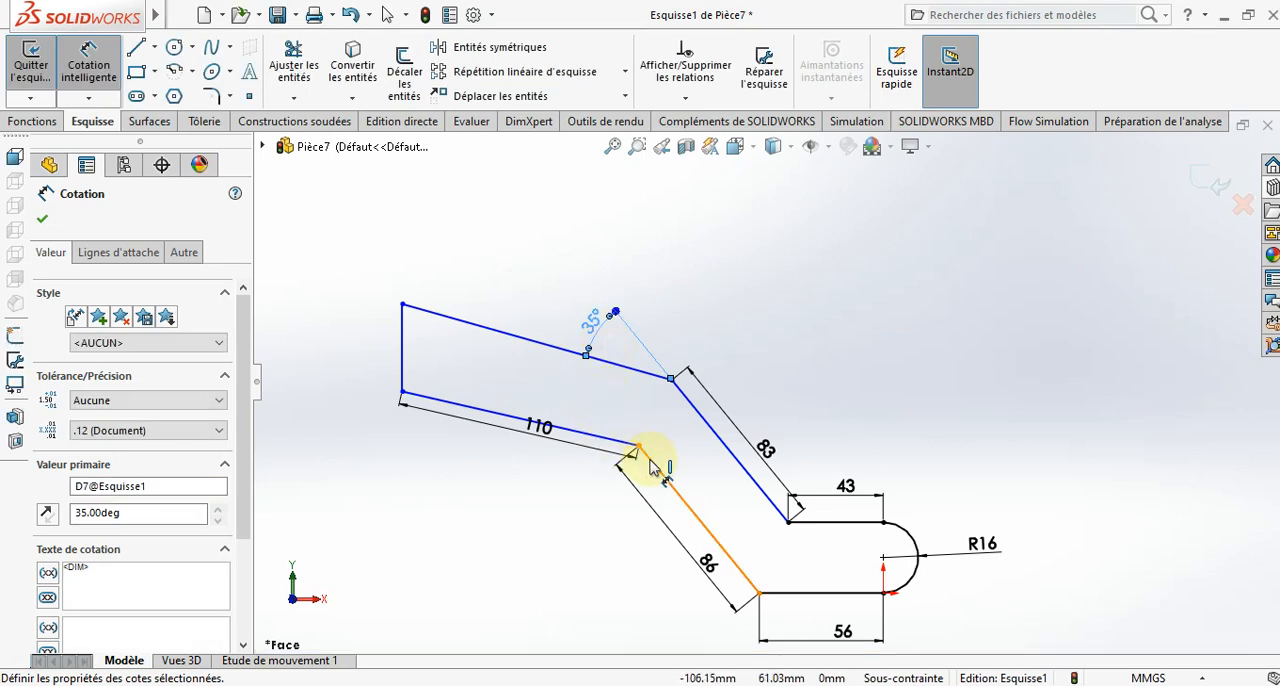
- Dimension the angle between the lower shallow line and the extension of the lower steep line to 30°
{"action": "left_click", "coordinate": [610, 437]}
{"action": "left_click", "coordinate": [615, 440]}
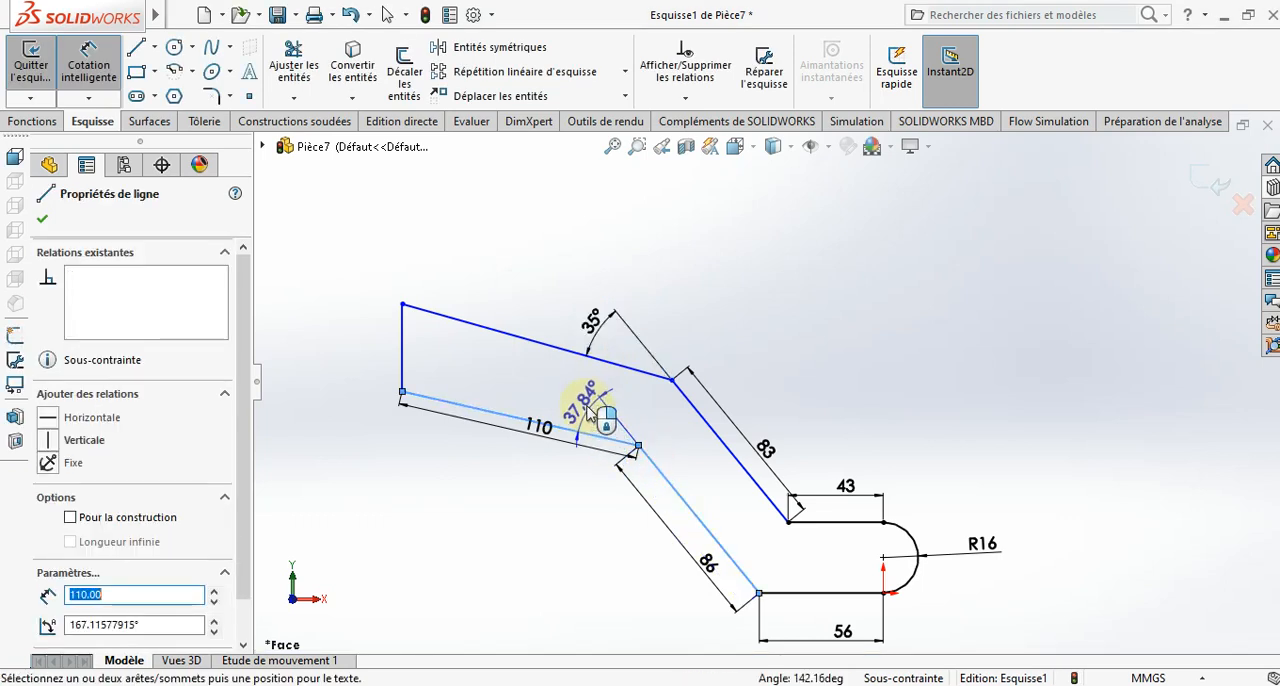
{"action": "left_click", "coordinate": [588, 412]}
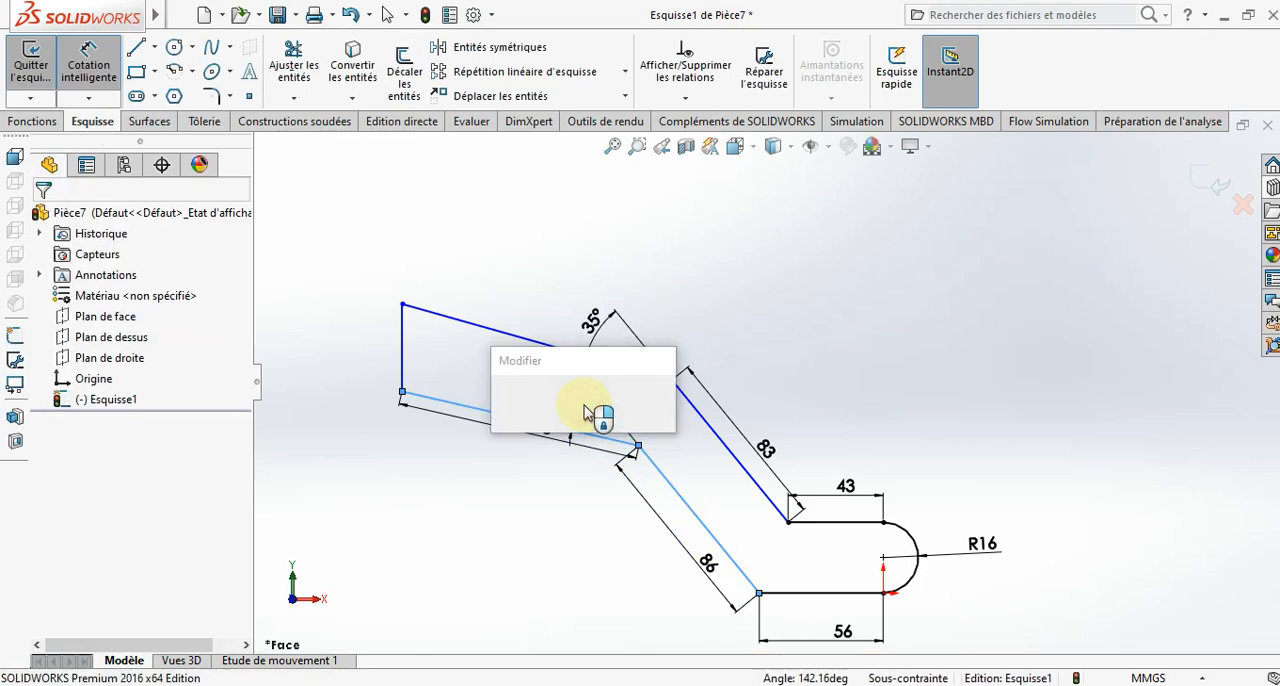
{"action": "type", "text": "30"}
{"action": "key", "text": "Return"}
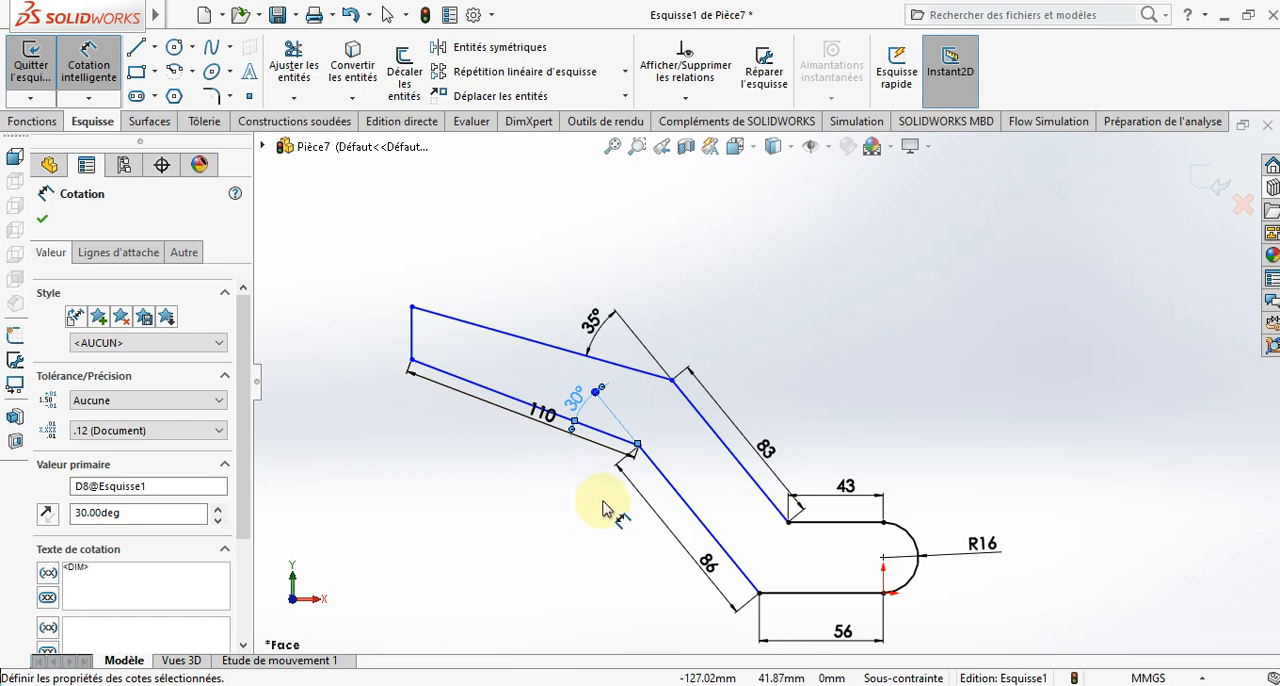
{"action": "left_click", "coordinate": [411, 340]}
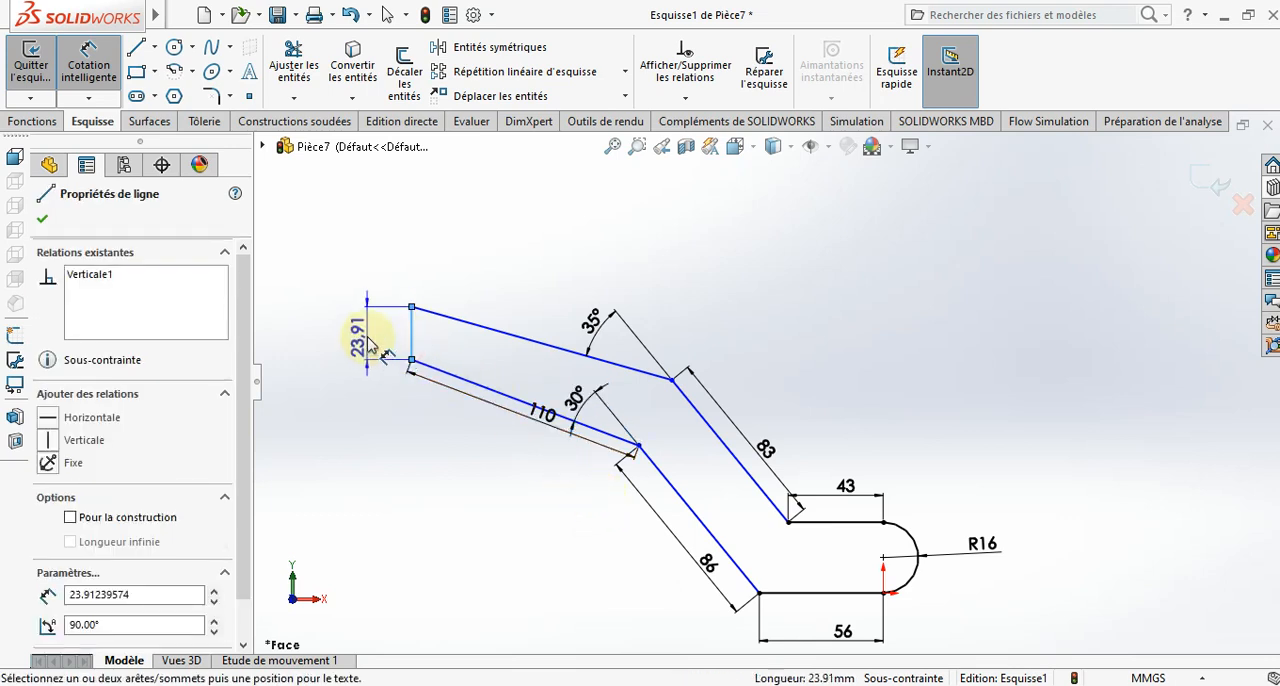
{"action": "key", "text": "Escape"}
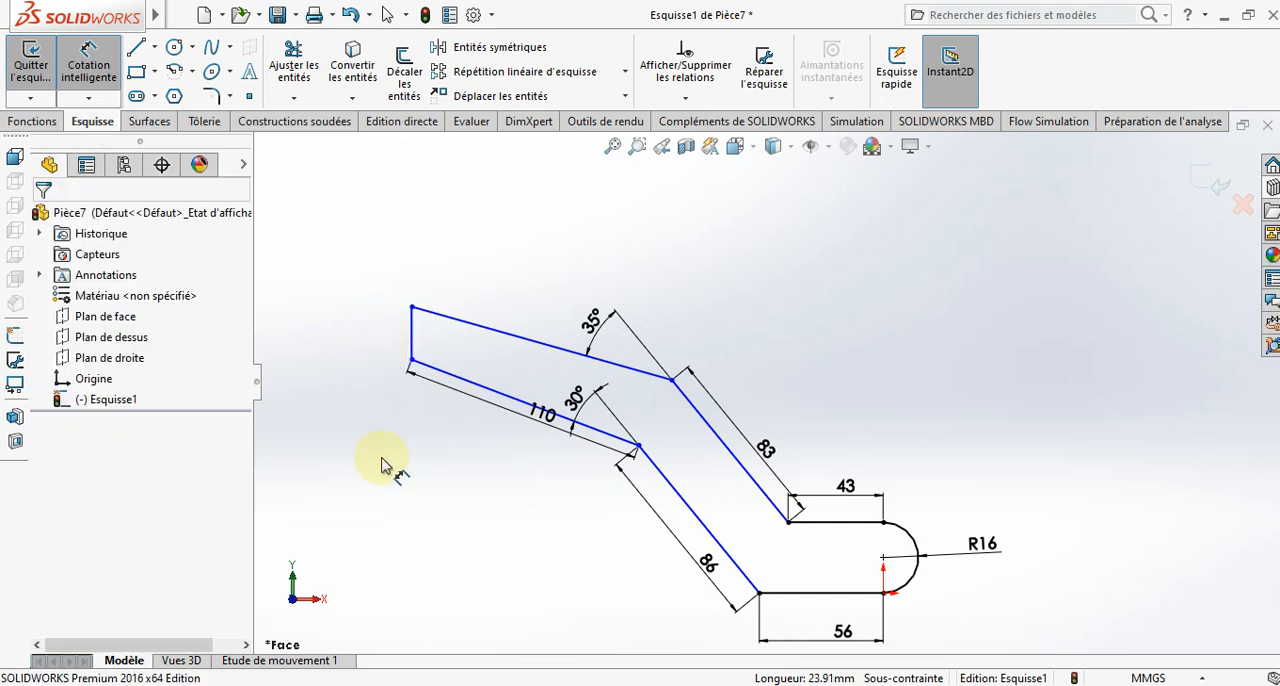
- Add 16 mm sketch fillets to the two bend corners along the profile's lower edge
{"action": "left_click", "coordinate": [219, 98]}
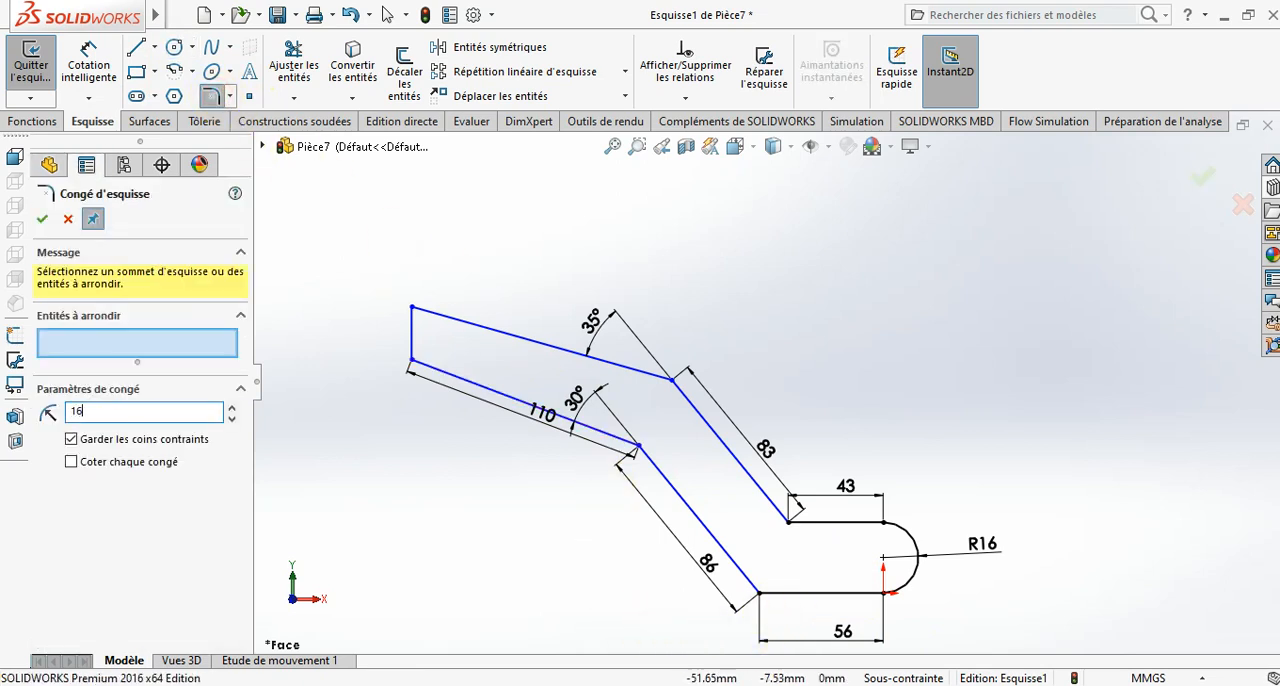
{"action": "left_click", "coordinate": [762, 594]}
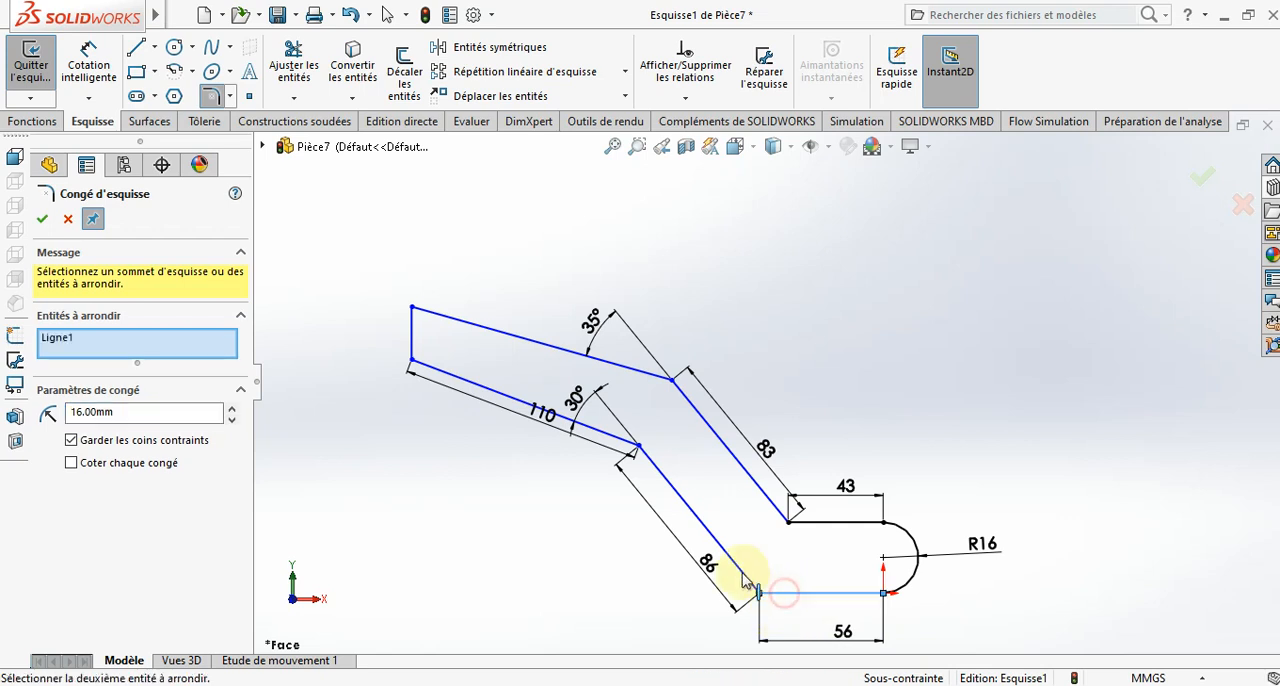
{"action": "left_click", "coordinate": [630, 444]}
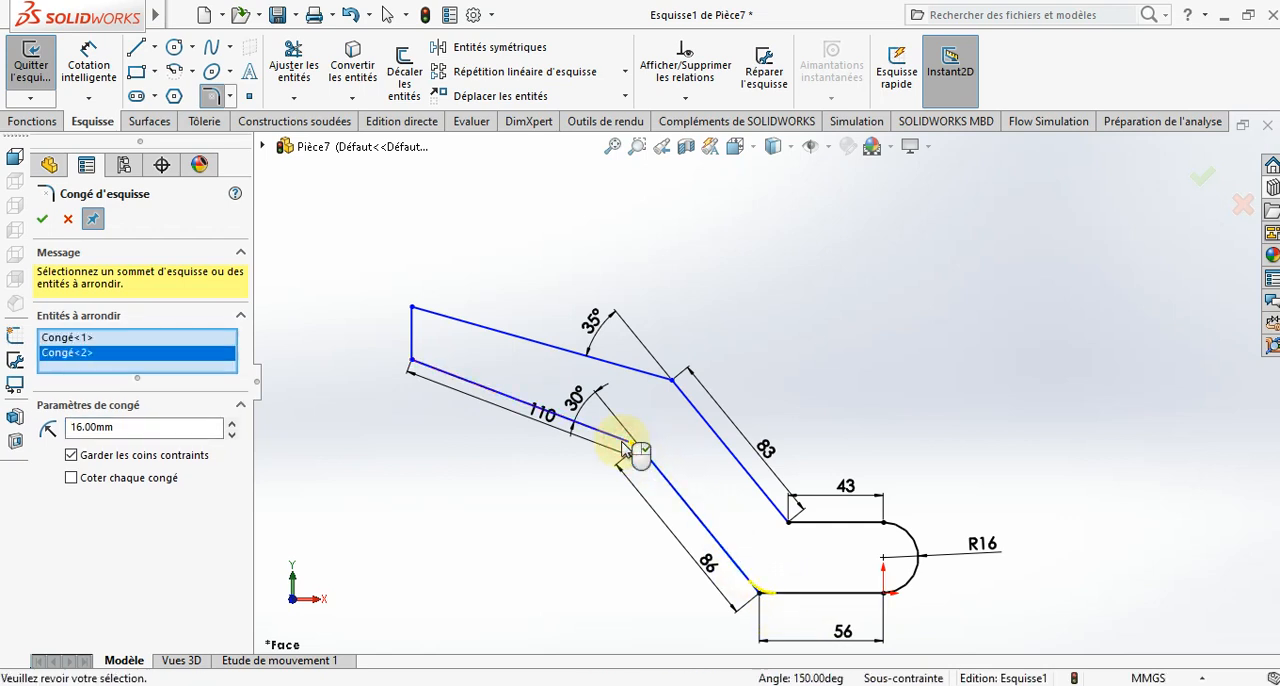
{"action": "left_click", "coordinate": [42, 220]}
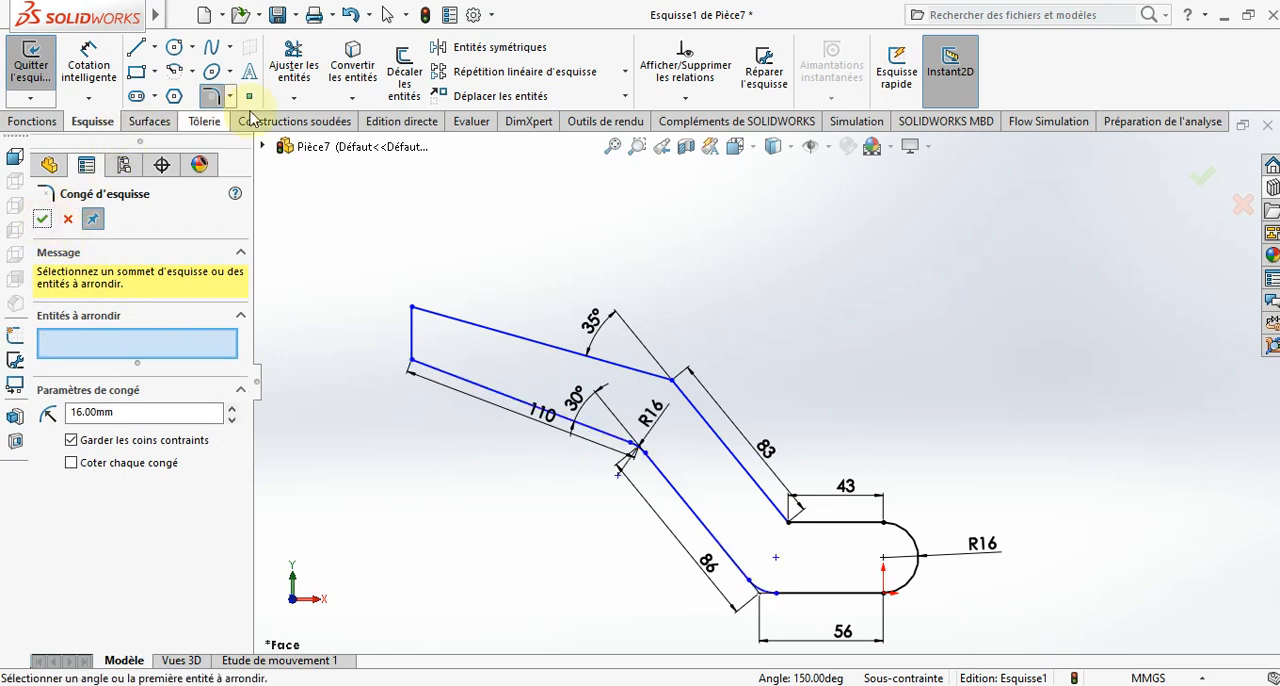
- Add 8 mm sketch fillets to the two bend corners along the profile's upper edge
{"action": "double_click", "coordinate": [131, 412]}
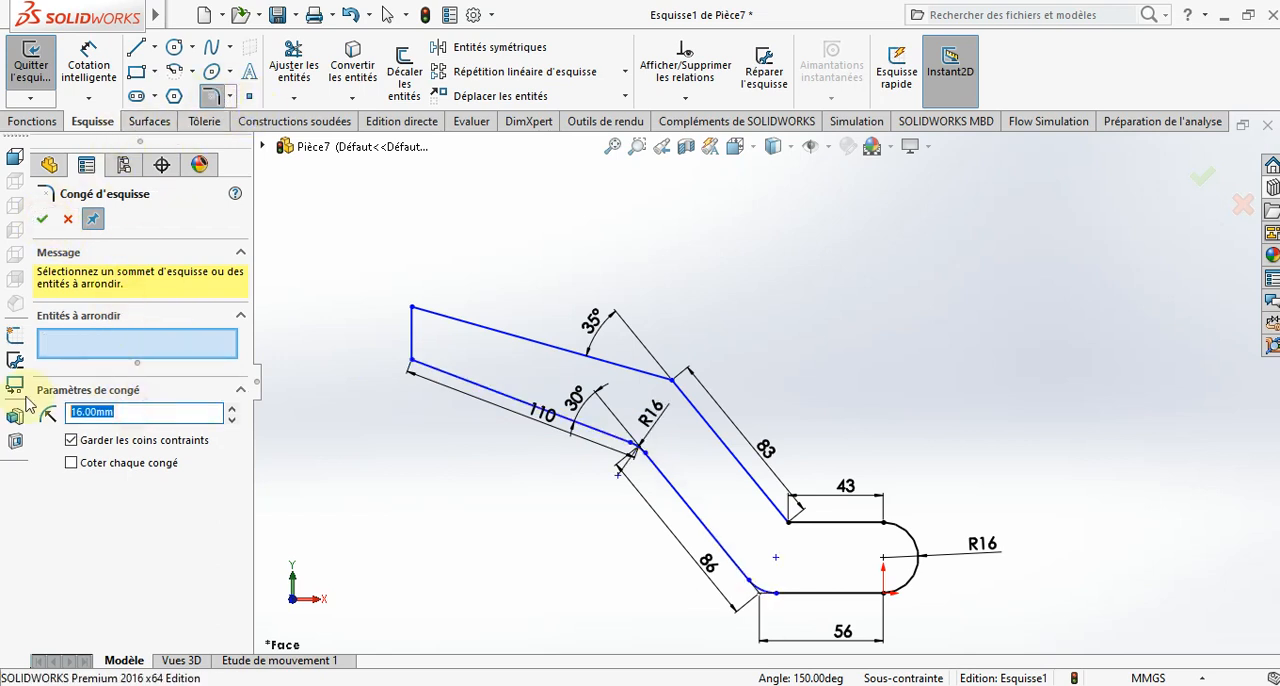
{"action": "left_click", "coordinate": [672, 378]}
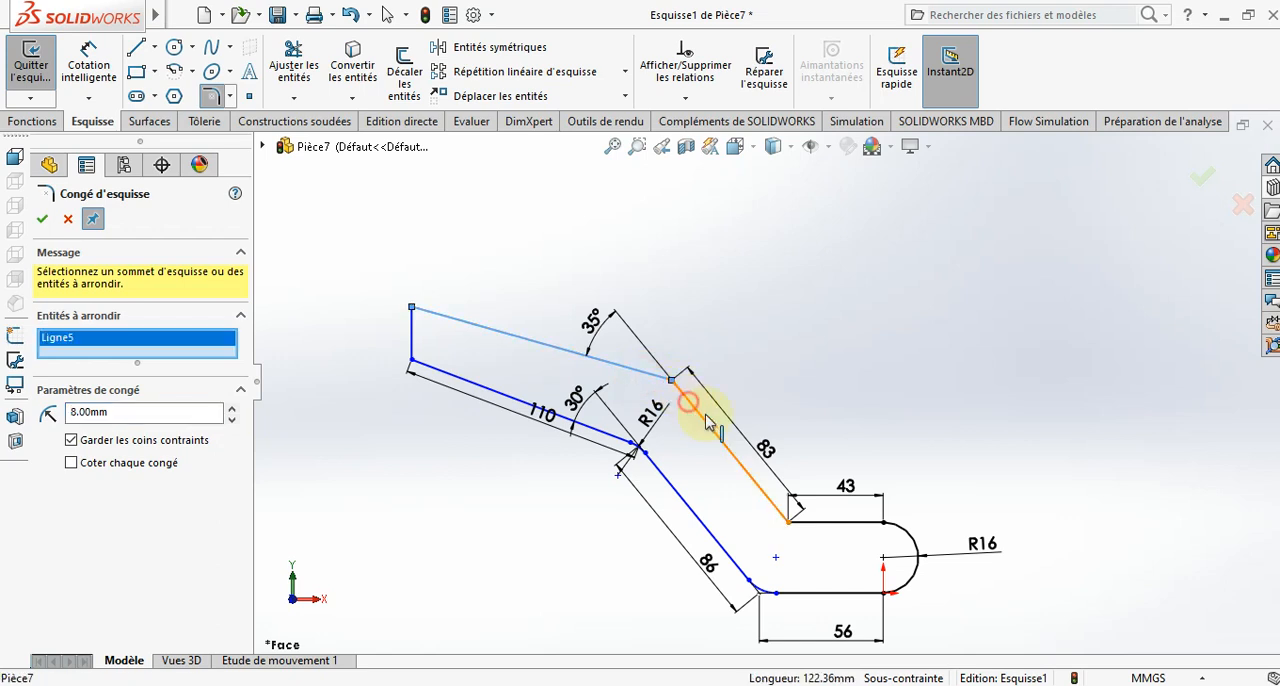
{"action": "left_click", "coordinate": [787, 517]}
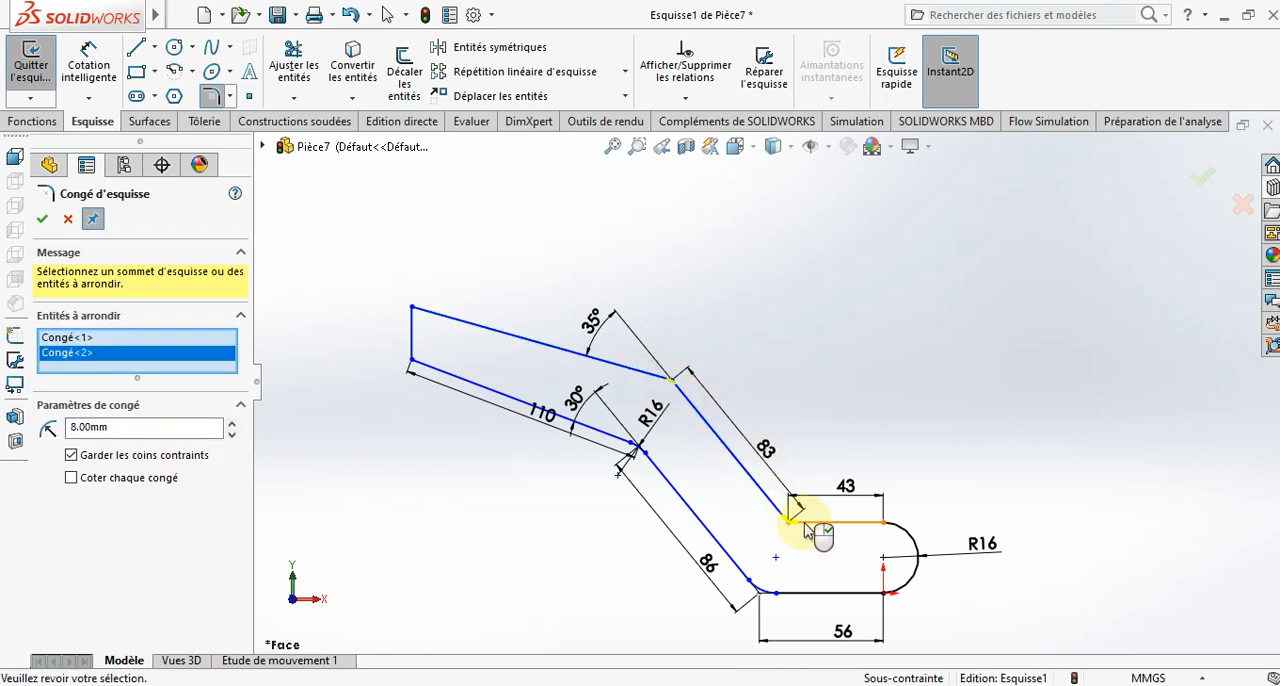
{"action": "left_click", "coordinate": [42, 218]}
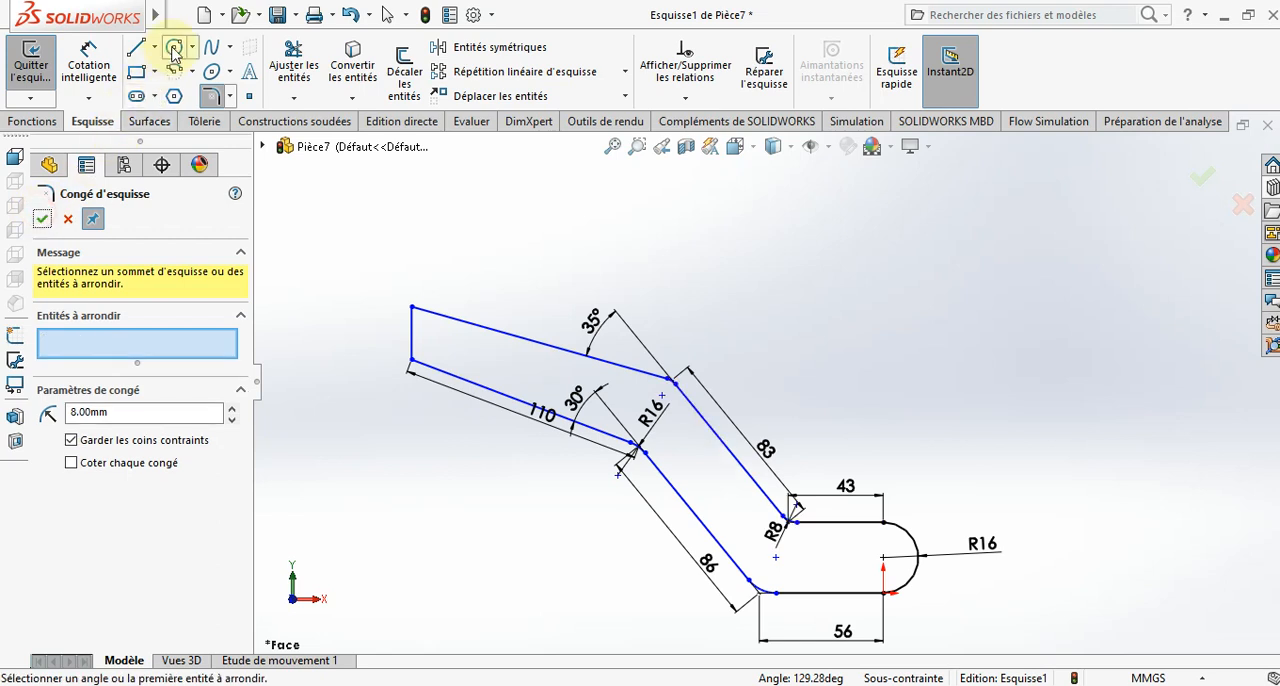
- Sketch a circle at the end arc's centre and another of about 9 mm radius at the lower fillet's centre
{"action": "left_click", "coordinate": [174, 47]}
{"action": "left_click", "coordinate": [884, 557]}
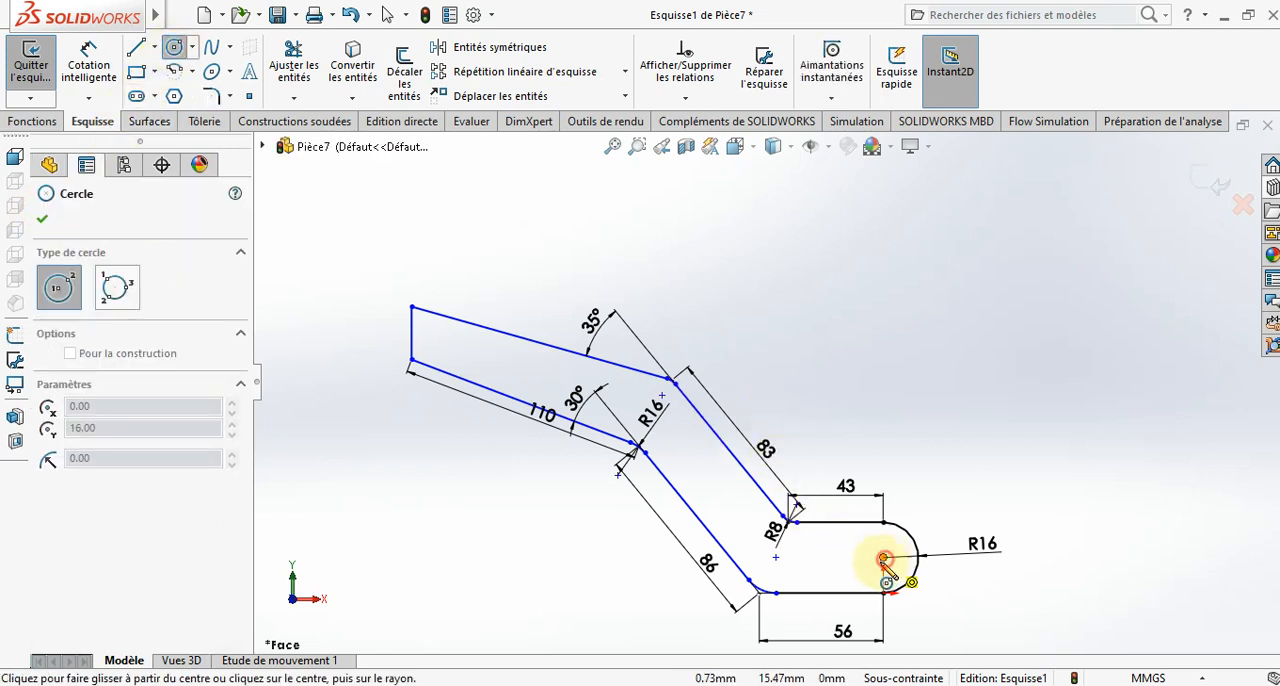
{"action": "left_click", "coordinate": [876, 568]}
{"action": "left_click", "coordinate": [777, 557]}
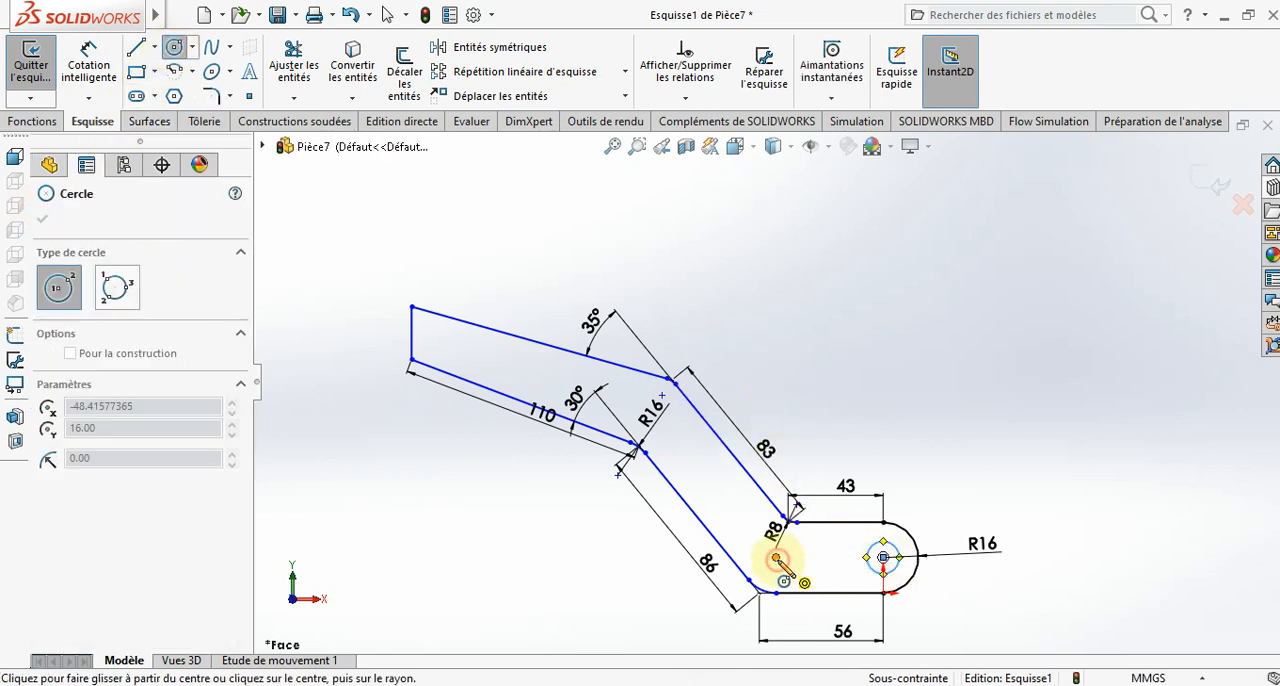
{"action": "left_click", "coordinate": [802, 566]}
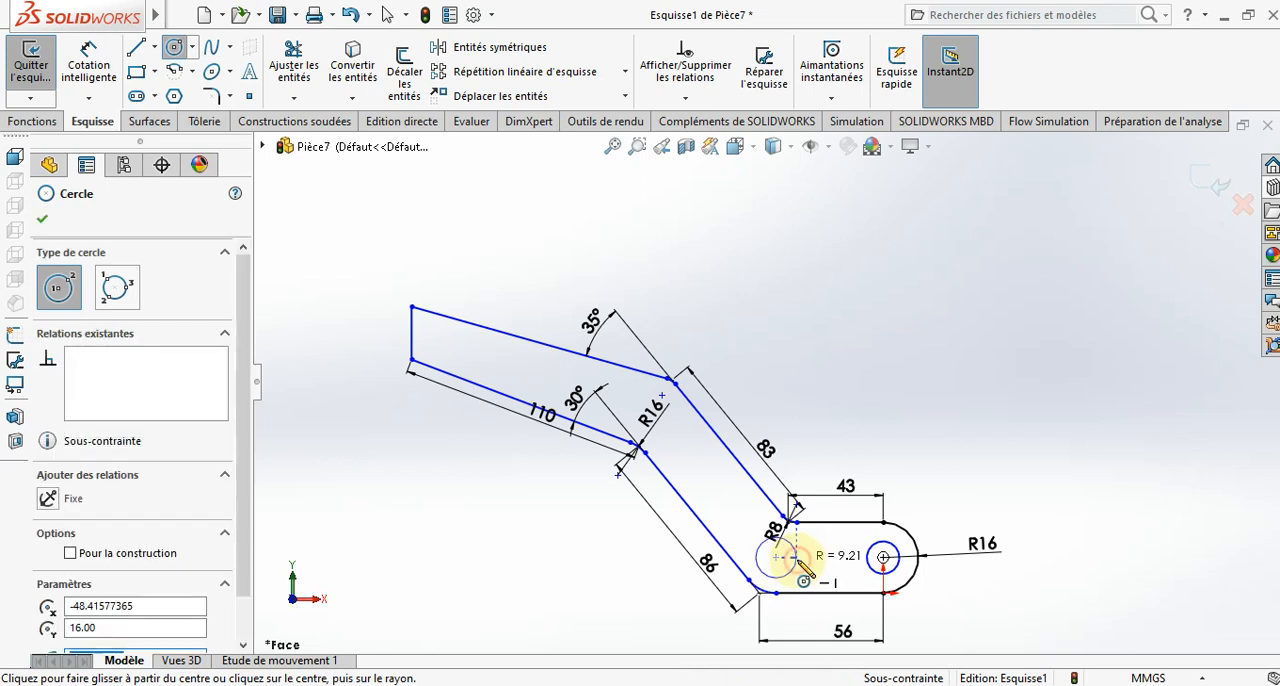
{"action": "key", "text": "Escape"}
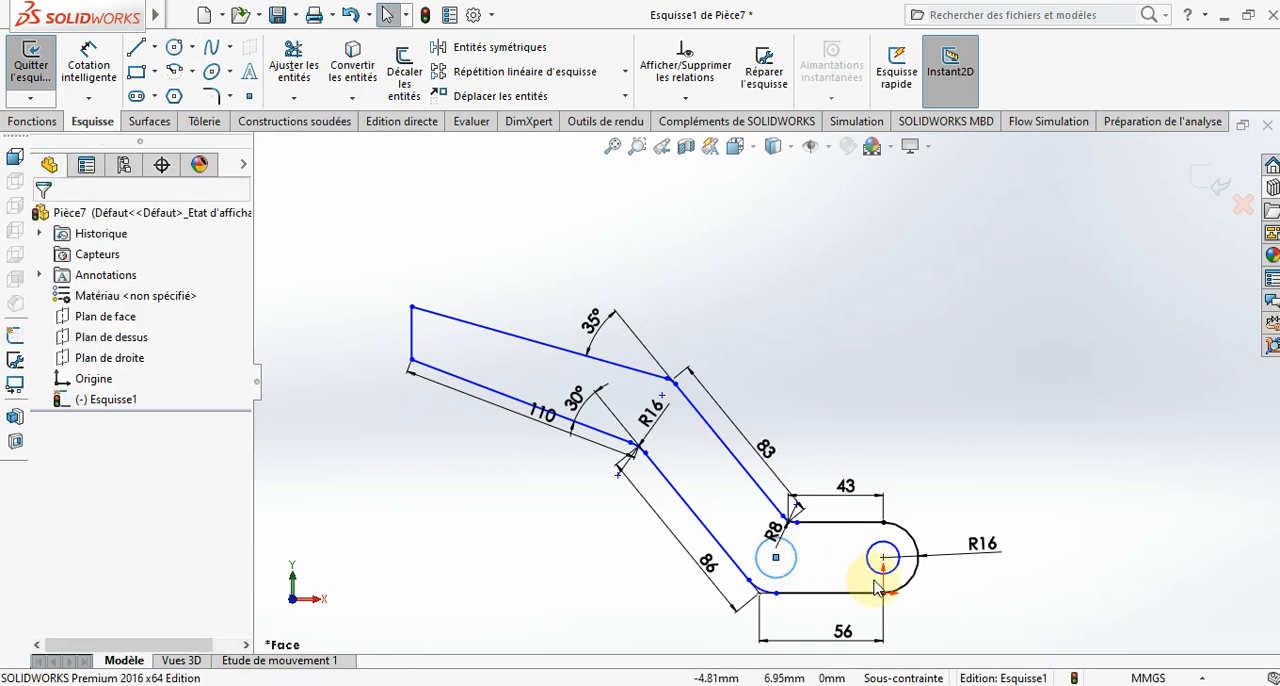
- Add an equal relation between the two hole circles
{"action": "left_click", "coordinate": [868, 566]}
{"action": "left_click", "coordinate": [758, 562], "text": "ctrl"}
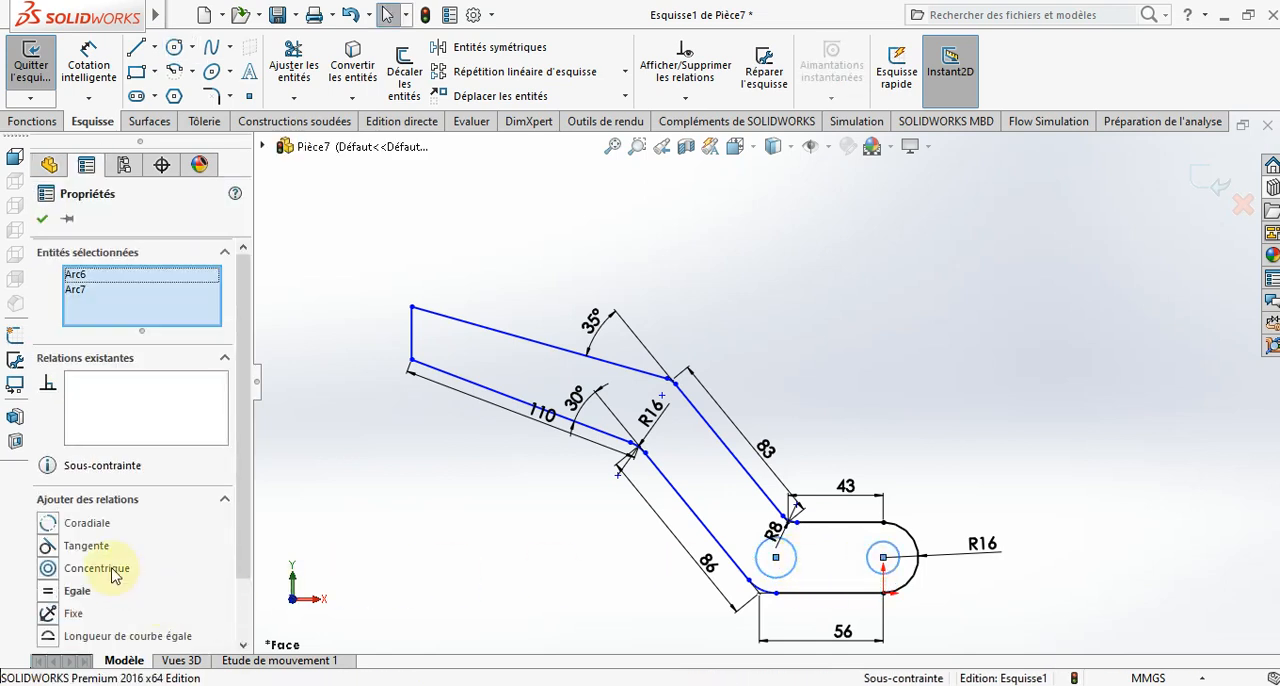
{"action": "left_click", "coordinate": [49, 591]}
{"action": "left_click", "coordinate": [42, 219]}
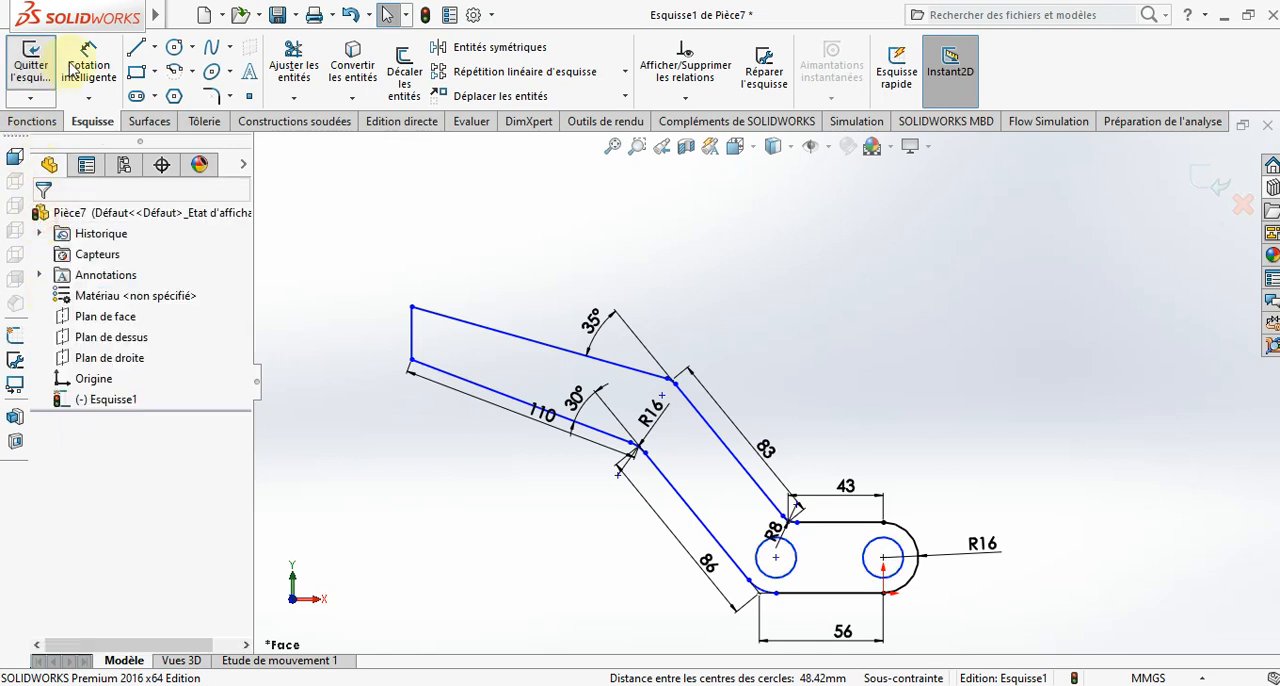
- Dimension the hole circle at the end arc's centre to a 12 mm diameter
{"action": "left_click", "coordinate": [88, 62]}
{"action": "left_click", "coordinate": [900, 577]}
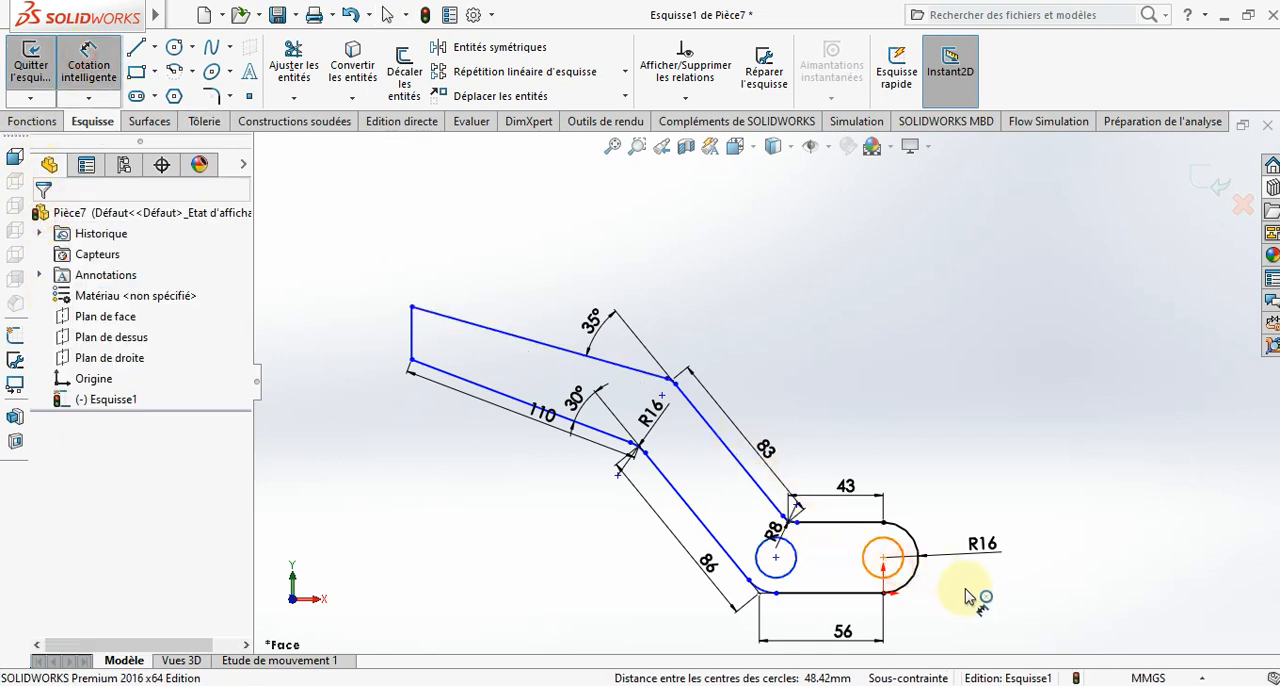
{"action": "left_click", "coordinate": [1010, 612]}
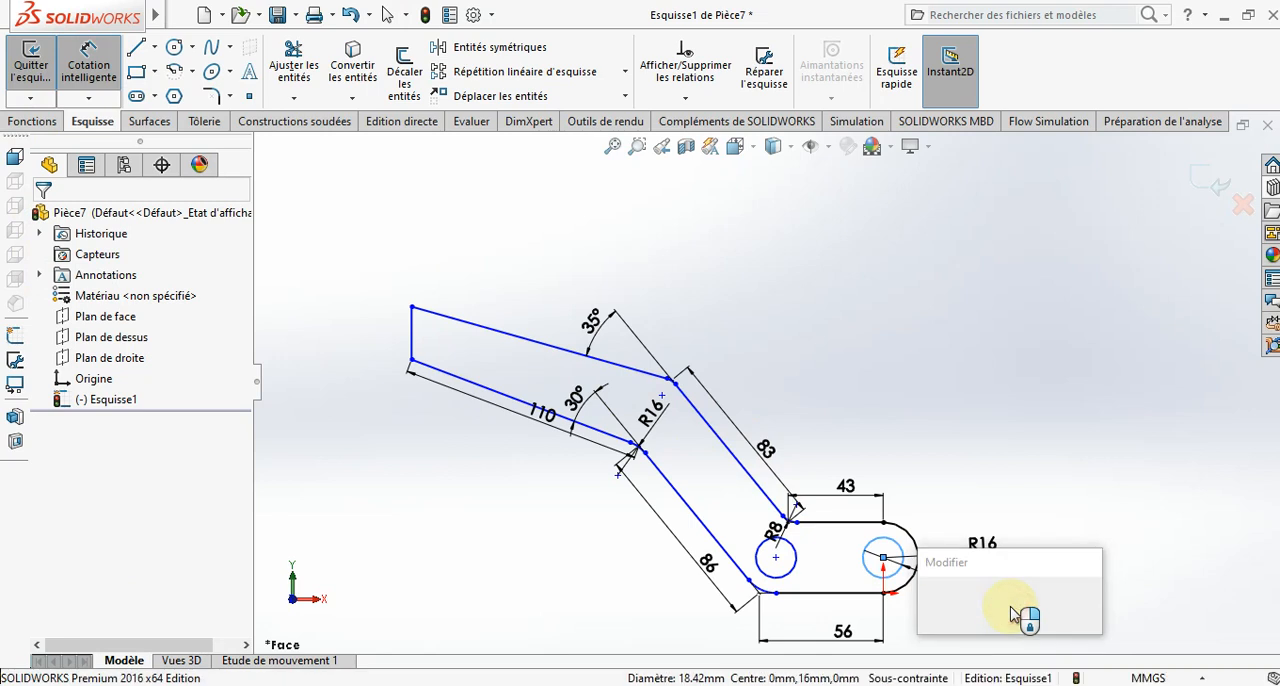
{"action": "type", "text": "12"}
{"action": "key", "text": "Return"}
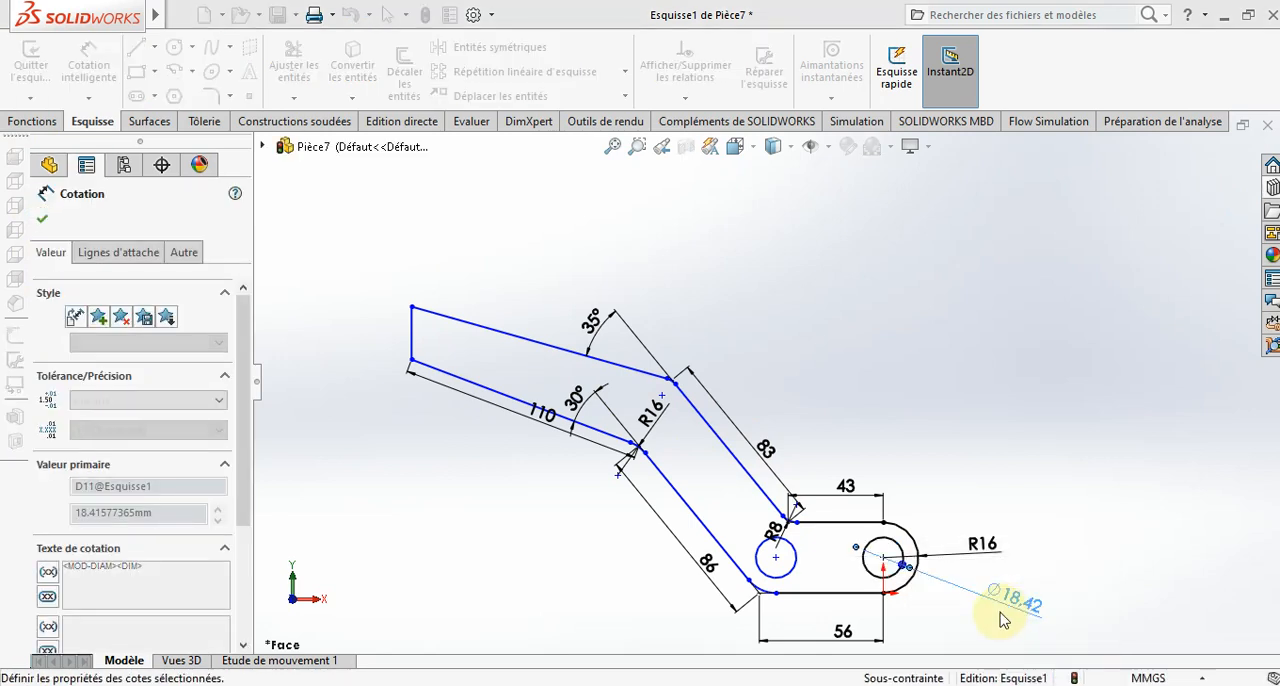
{"action": "left_click", "coordinate": [970, 648]}
- Start a boss extrusion of the handle profile sketch
{"action": "scroll", "coordinate": [940, 562], "scroll_direction": "up", "scroll_amount": 4}
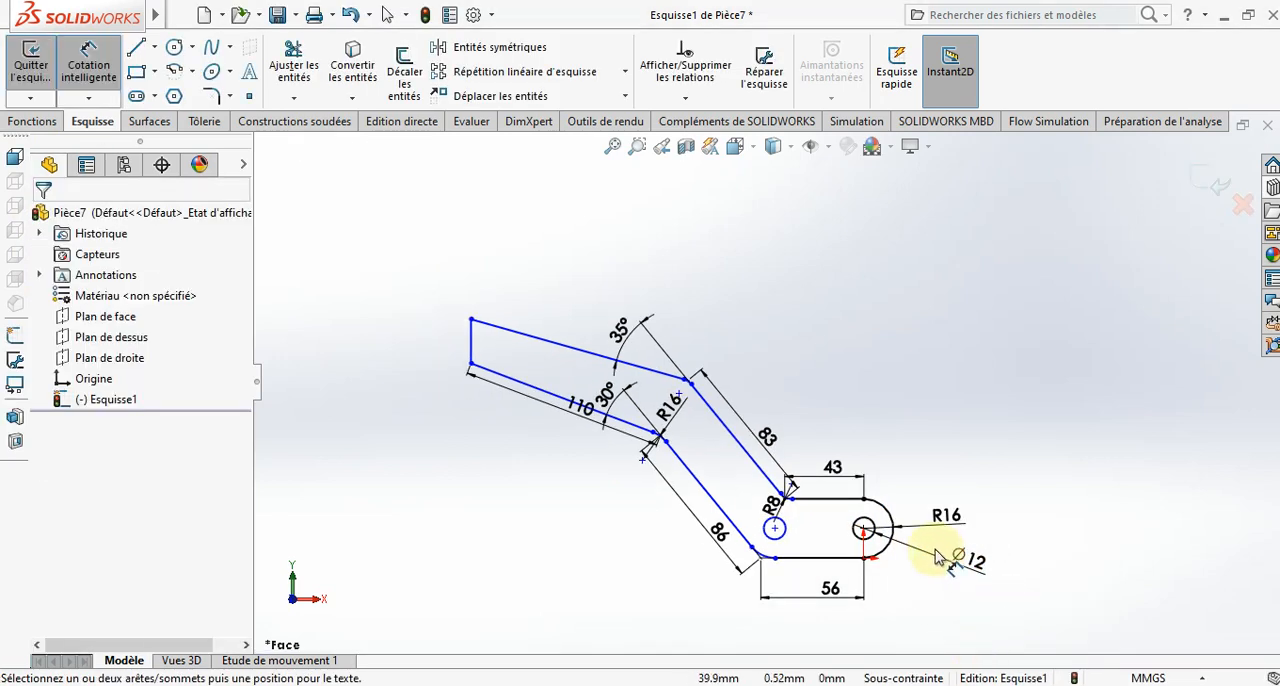
{"action": "mouse_move", "coordinate": [888, 514]}
{"action": "middle_mouse_down"}
{"action": "mouse_move", "coordinate": [930, 577]}
{"action": "mouse_move", "coordinate": [886, 523]}
{"action": "middle_mouse_up"}
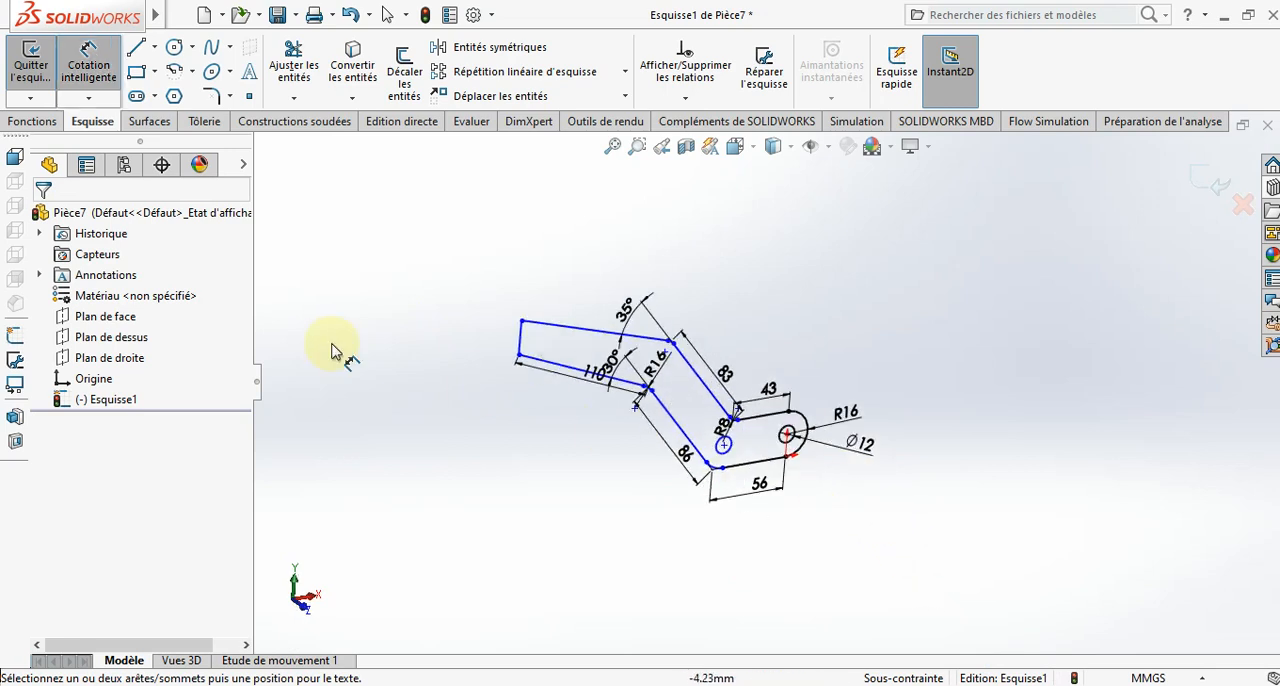
{"action": "left_click", "coordinate": [32, 121]}
{"action": "left_click", "coordinate": [43, 72]}
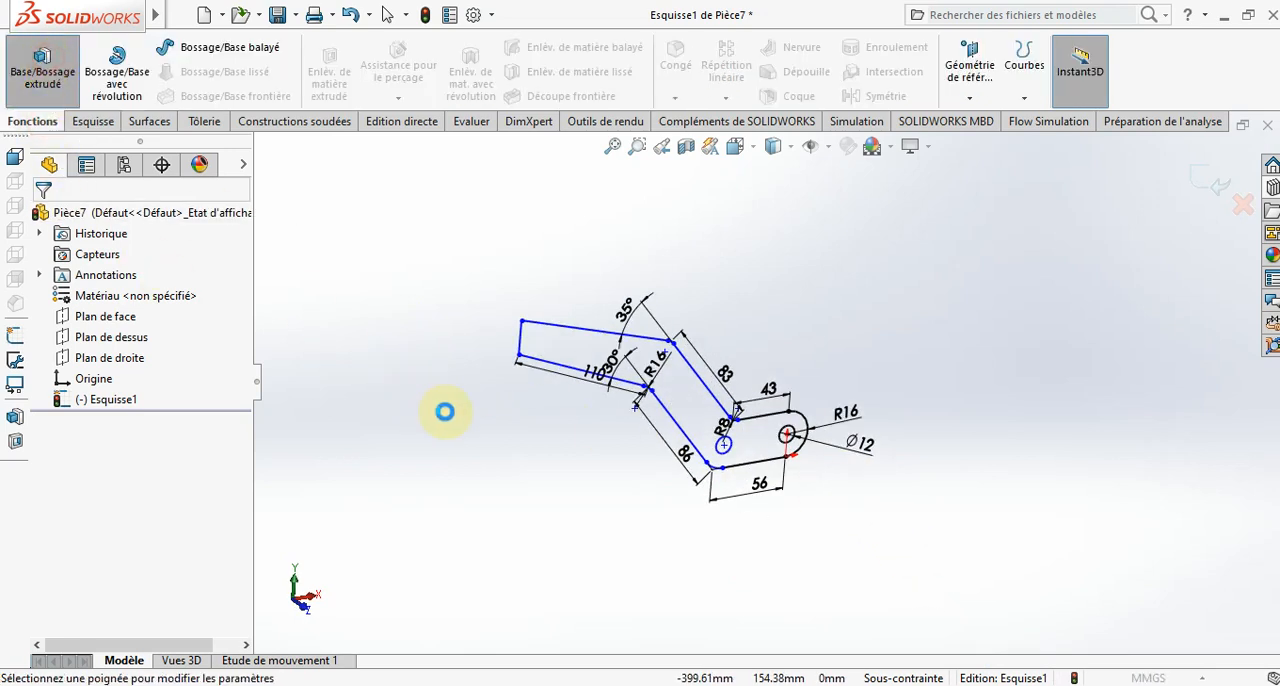
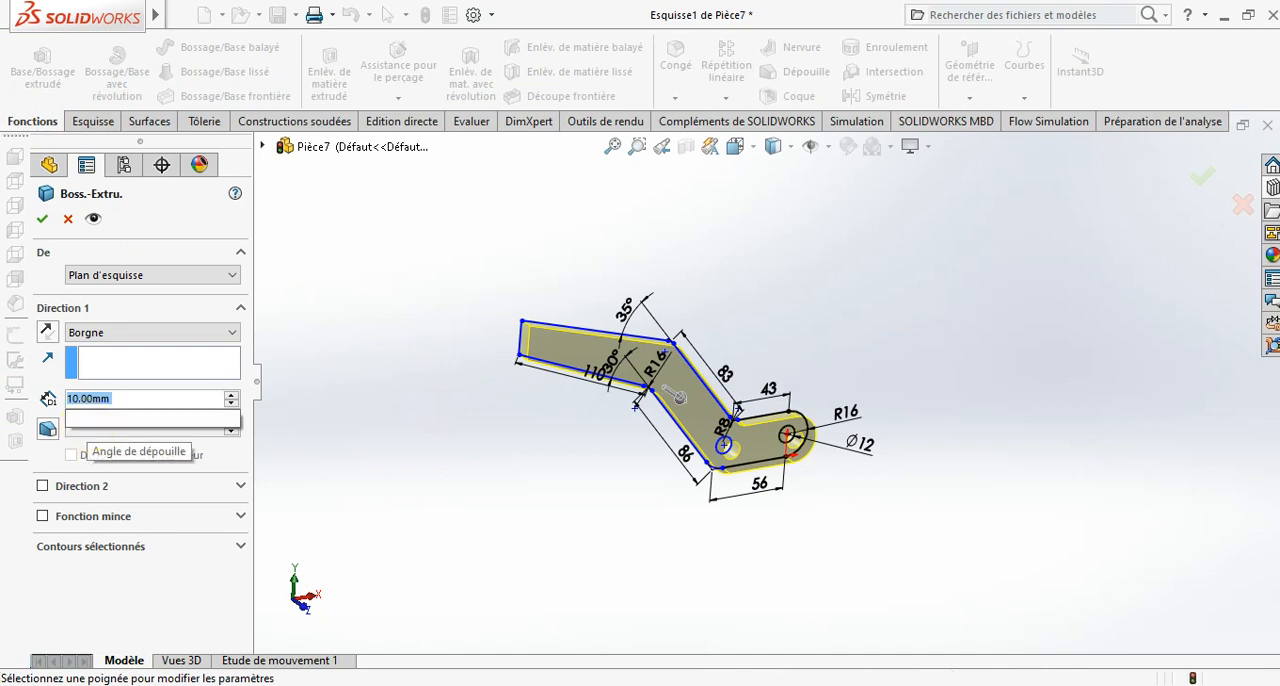
- Extrude the handle profile 43 mm
{"action": "type", "text": "43"}
{"action": "key", "text": "Return"}
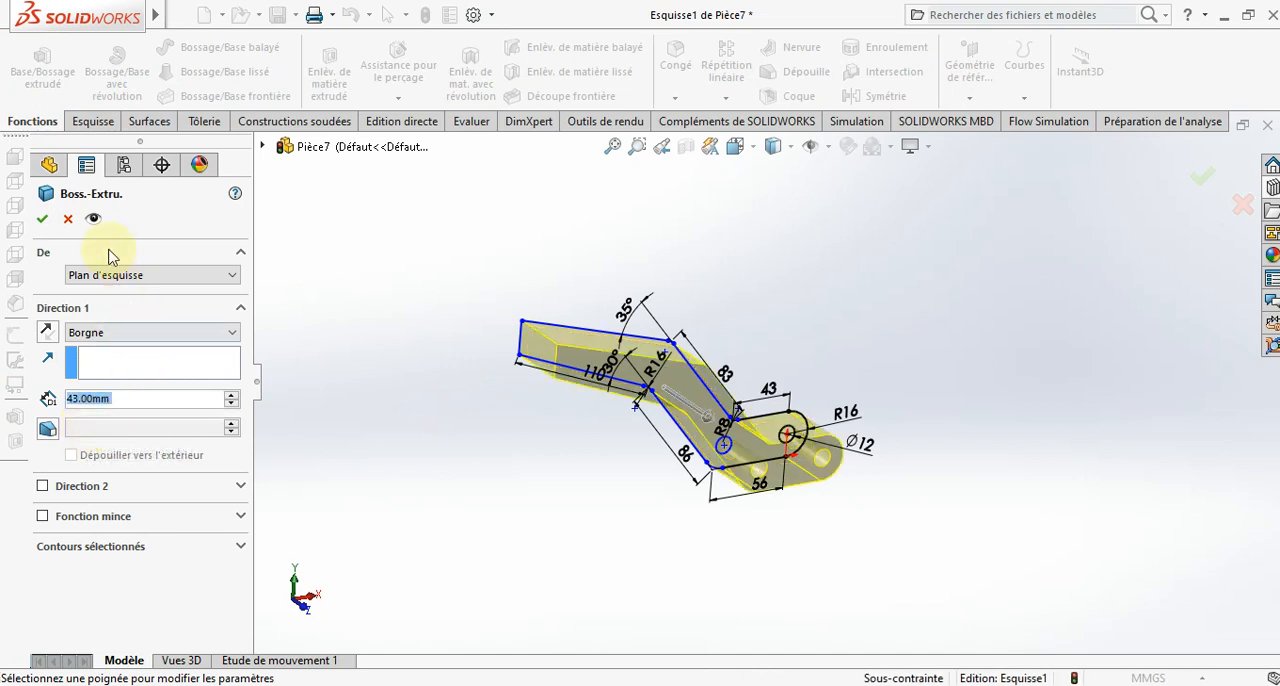
{"action": "left_click", "coordinate": [43, 220]}
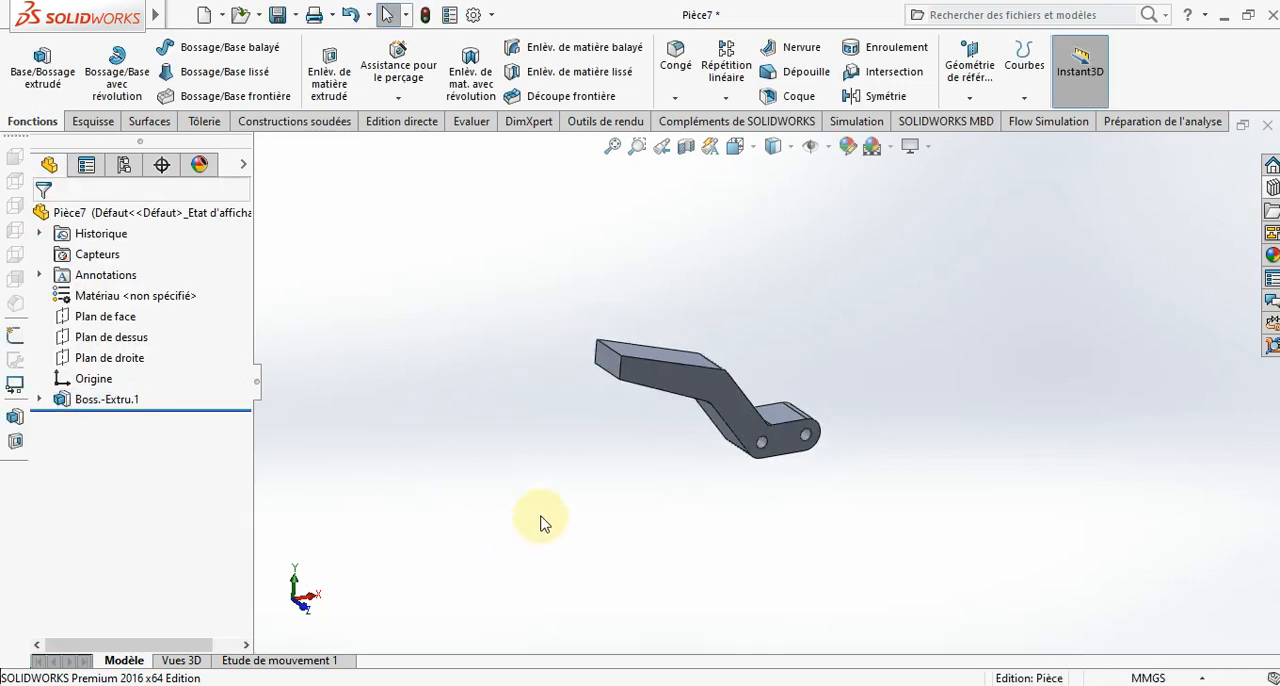
- Open a new sketch on the end face of the handle's long arm and view it face-on
{"action": "middle_click_drag", "start_coordinate": [540, 523], "coordinate": [623, 387]}
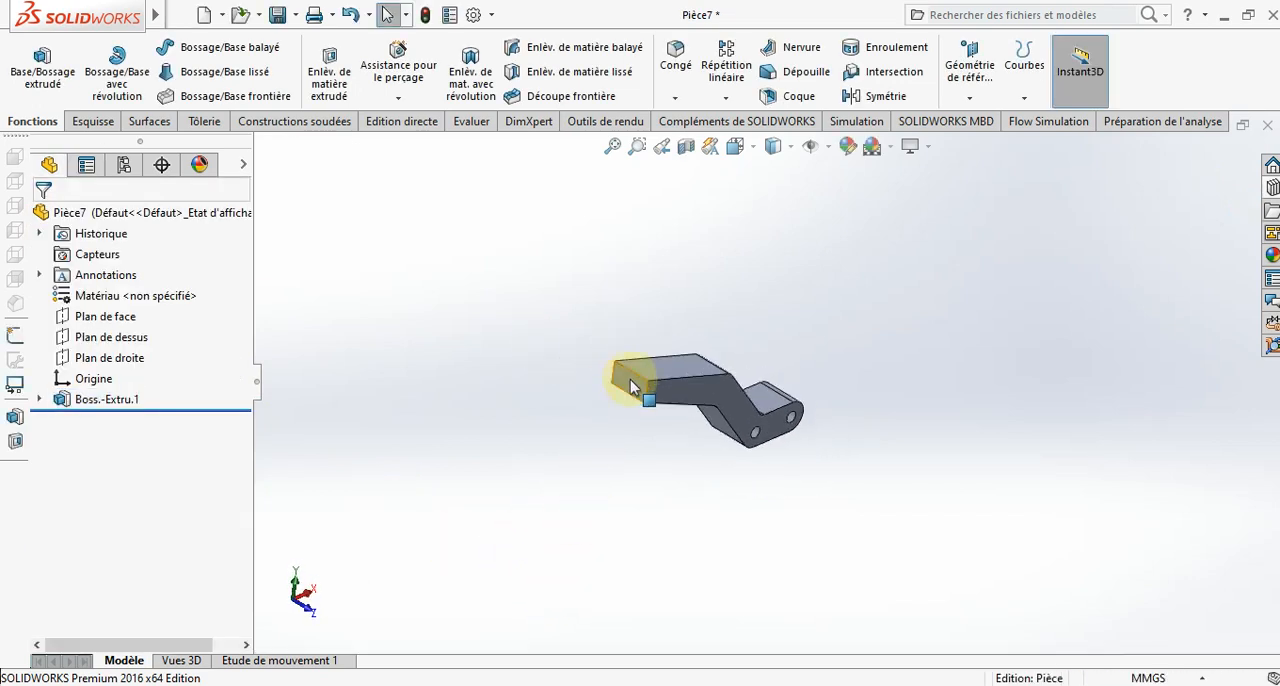
{"action": "left_click", "coordinate": [630, 379]}
{"action": "right_click", "coordinate": [630, 379]}
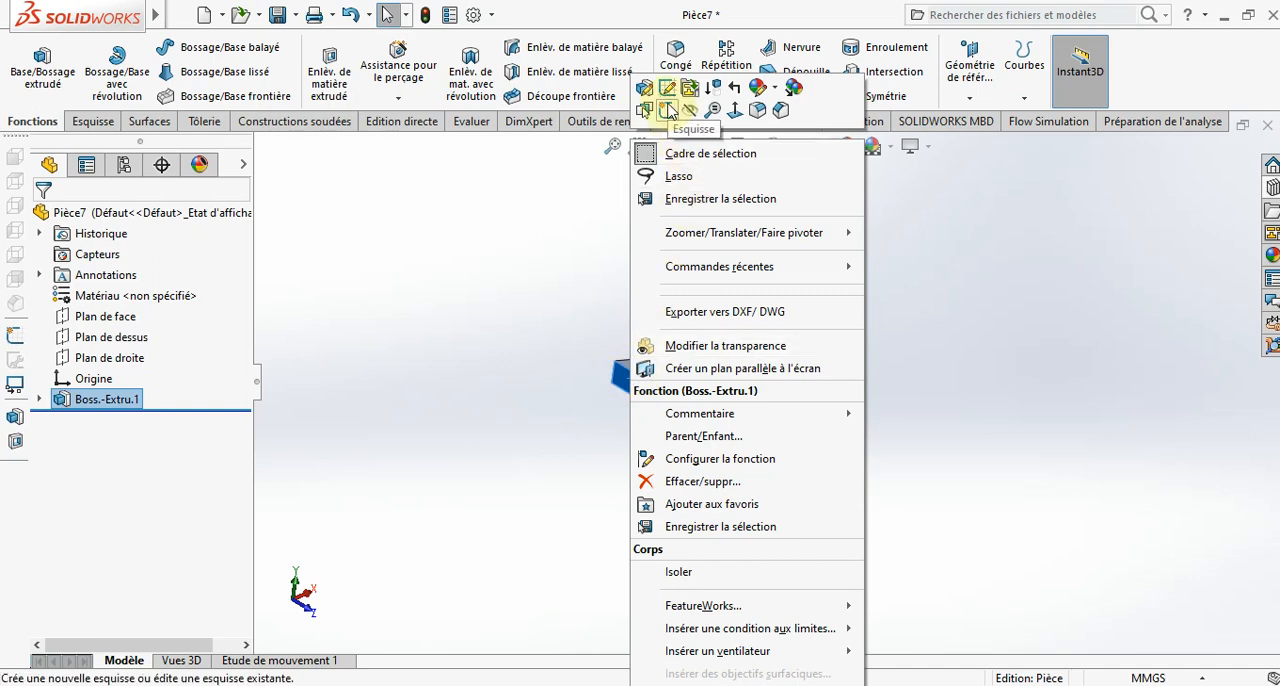
{"action": "left_click", "coordinate": [667, 108]}
{"action": "left_click", "coordinate": [737, 147]}
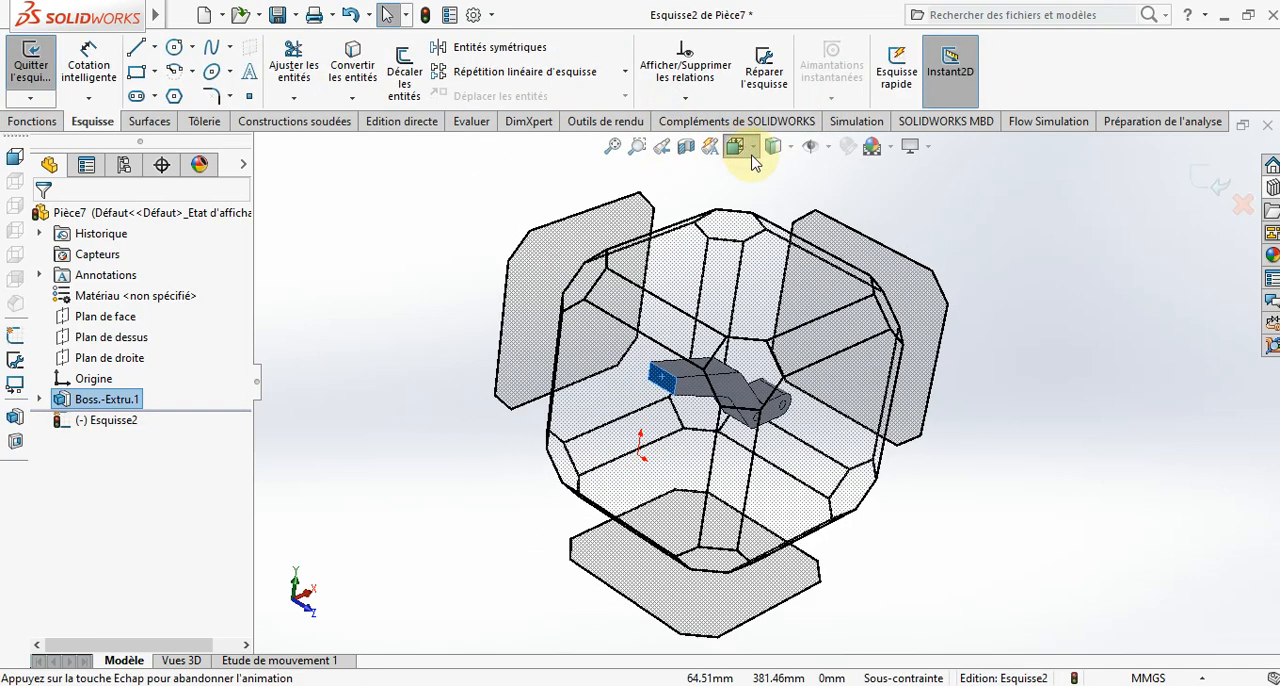
{"action": "left_click", "coordinate": [836, 257]}
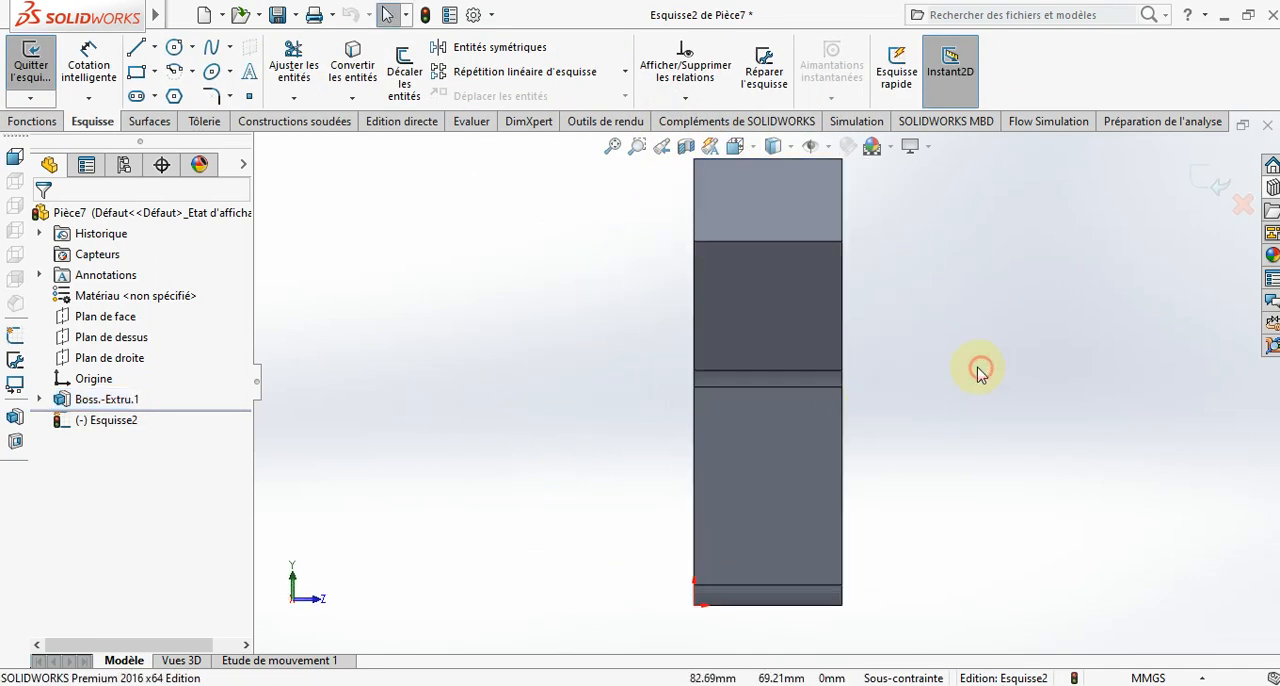
{"action": "scroll", "coordinate": [721, 276], "scroll_direction": "up", "scroll_amount": 2}
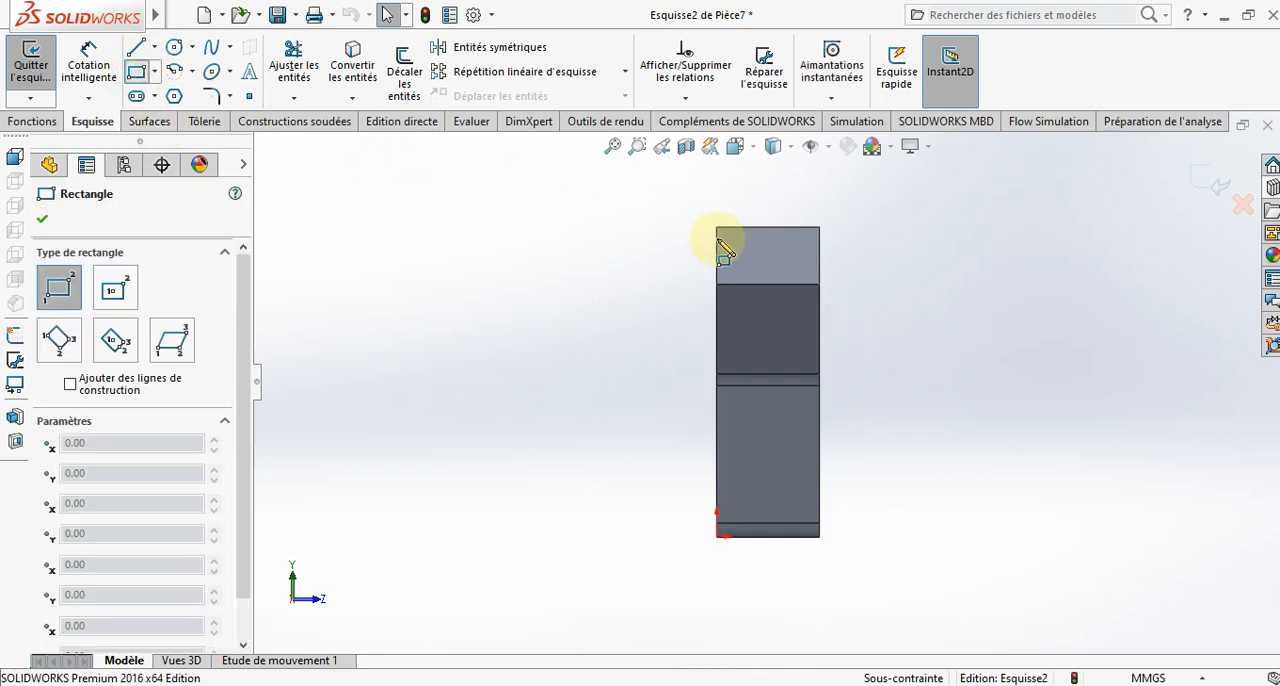
- Sketch a rectangle over the part's whole outline, 43 mm wide and about 129 mm high
{"action": "left_click_drag", "start_coordinate": [717, 228], "coordinate": [826, 552]}
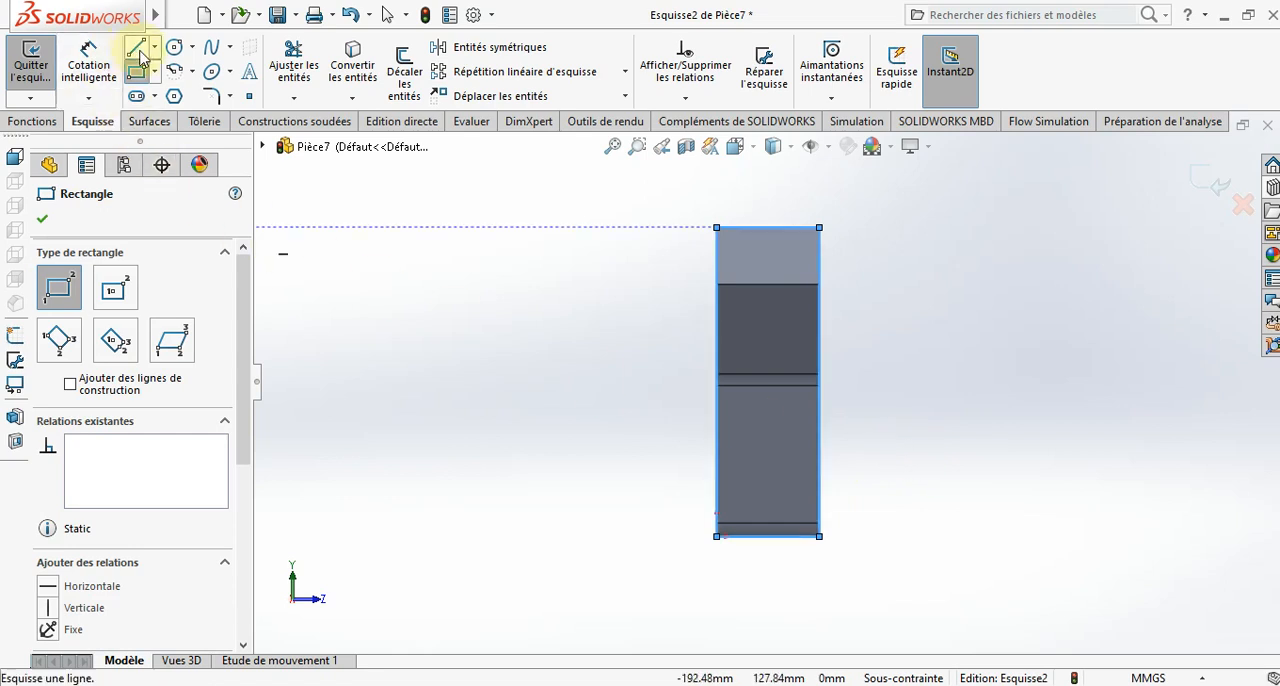
{"action": "key", "text": "Escape"}
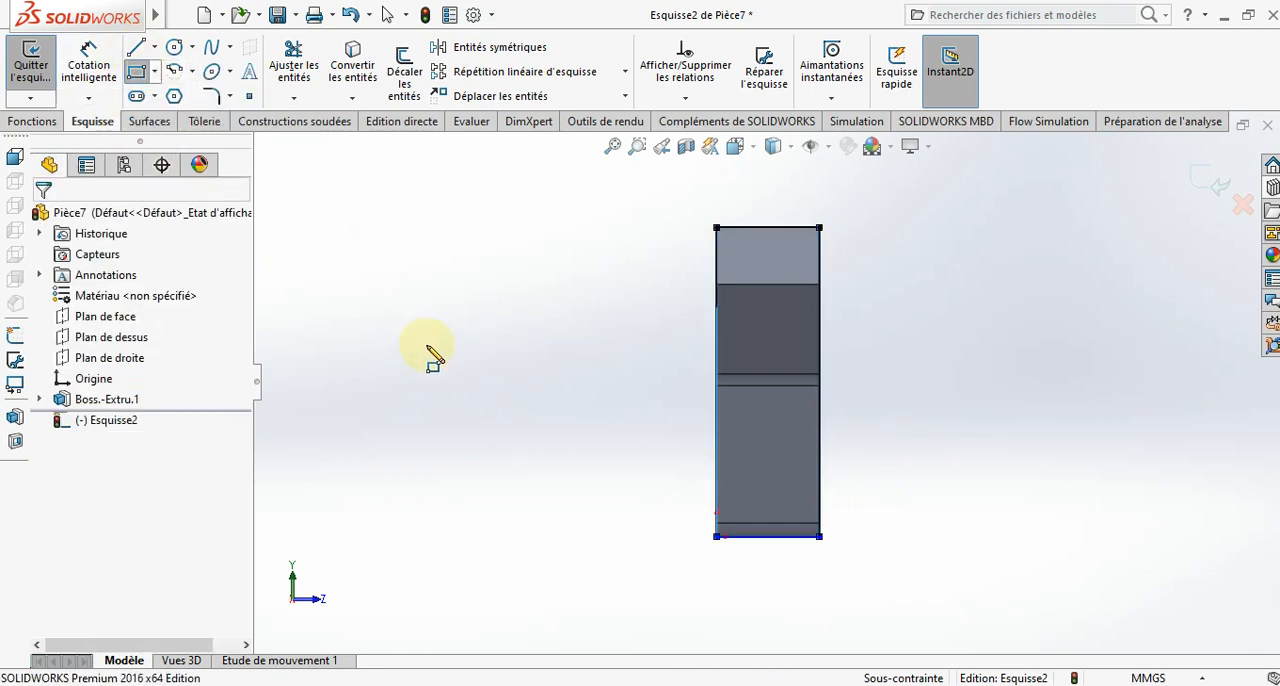
{"action": "key", "text": "Escape"}
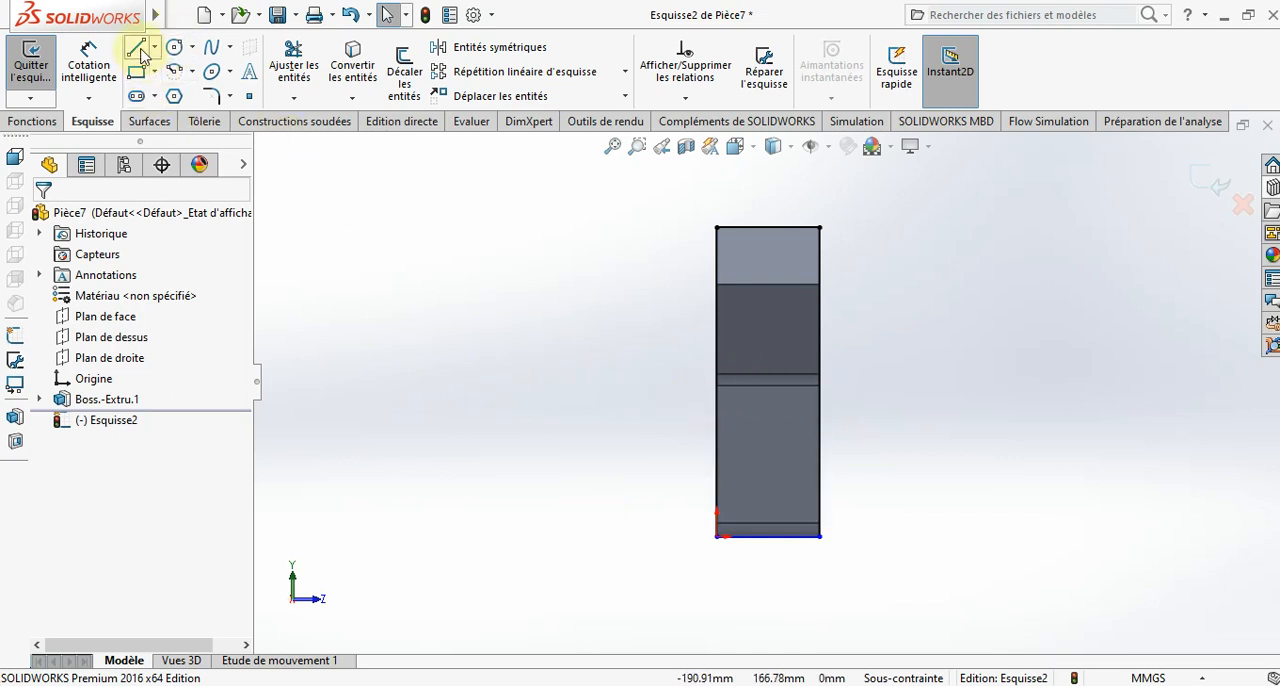
- Sketch a vertical line about 51 mm up from the part's lower edge, continued by a slanted line of about 12 mm to the left edge
{"action": "key", "text": "l"}
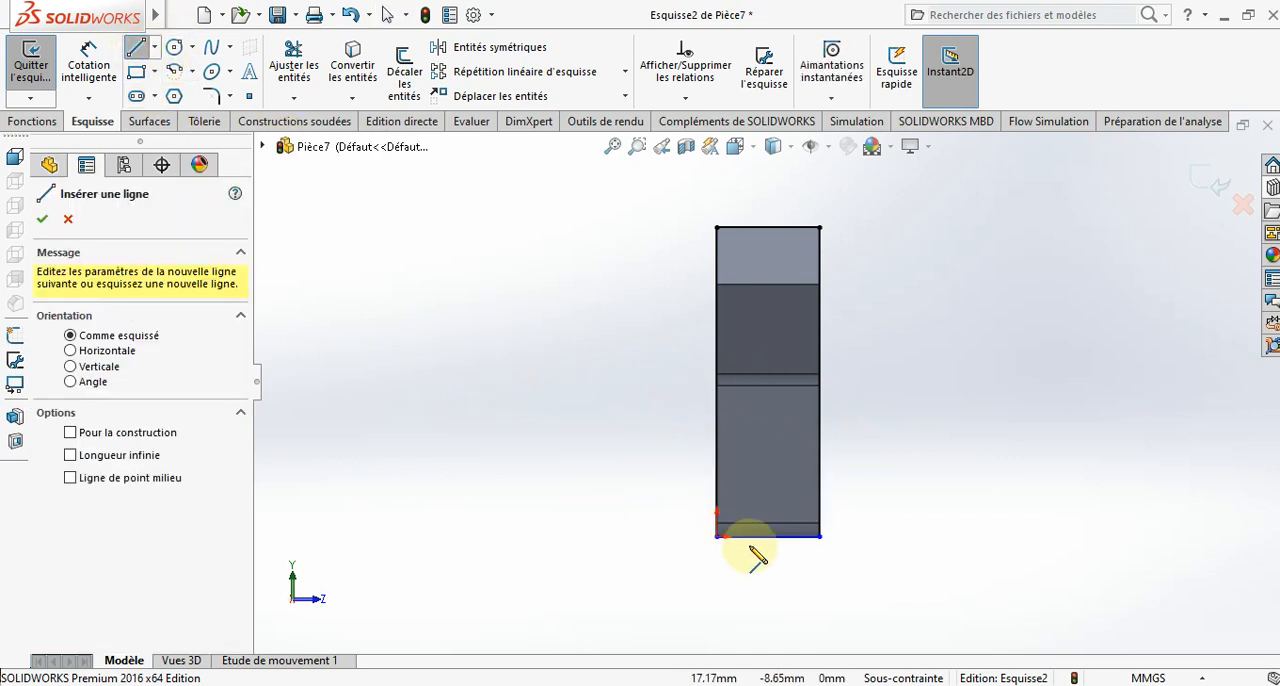
{"action": "left_click", "coordinate": [740, 535]}
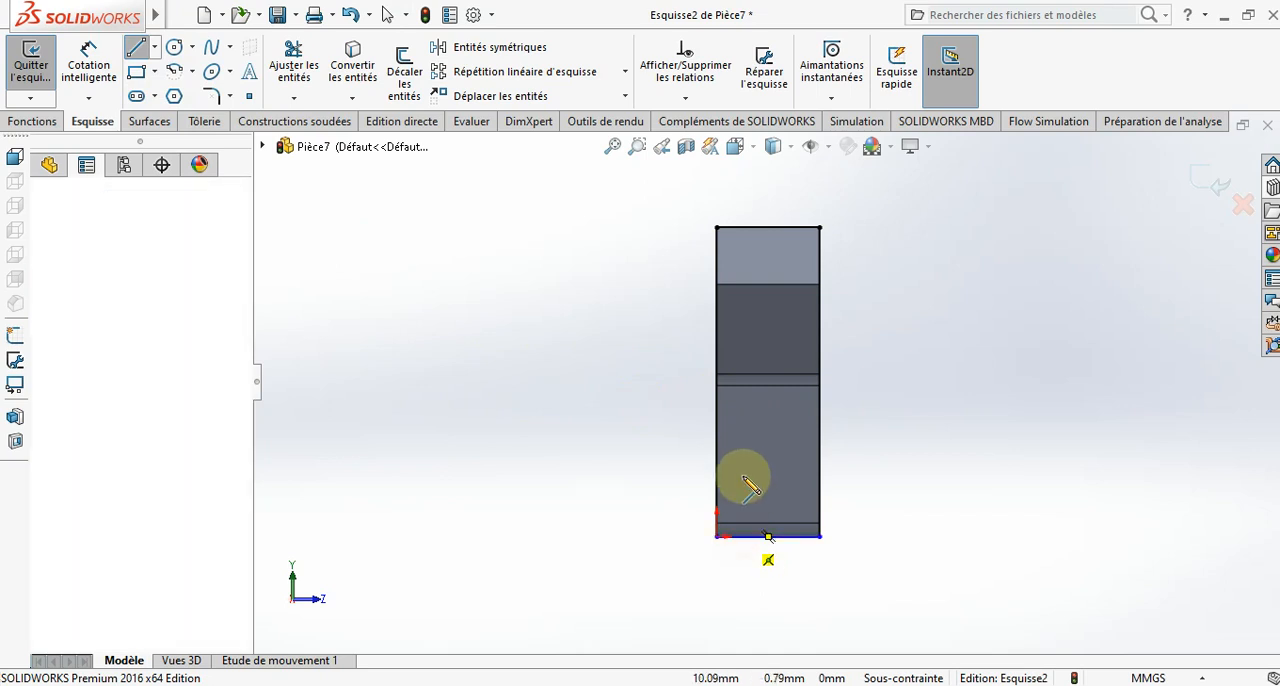
{"action": "left_click", "coordinate": [740, 415]}
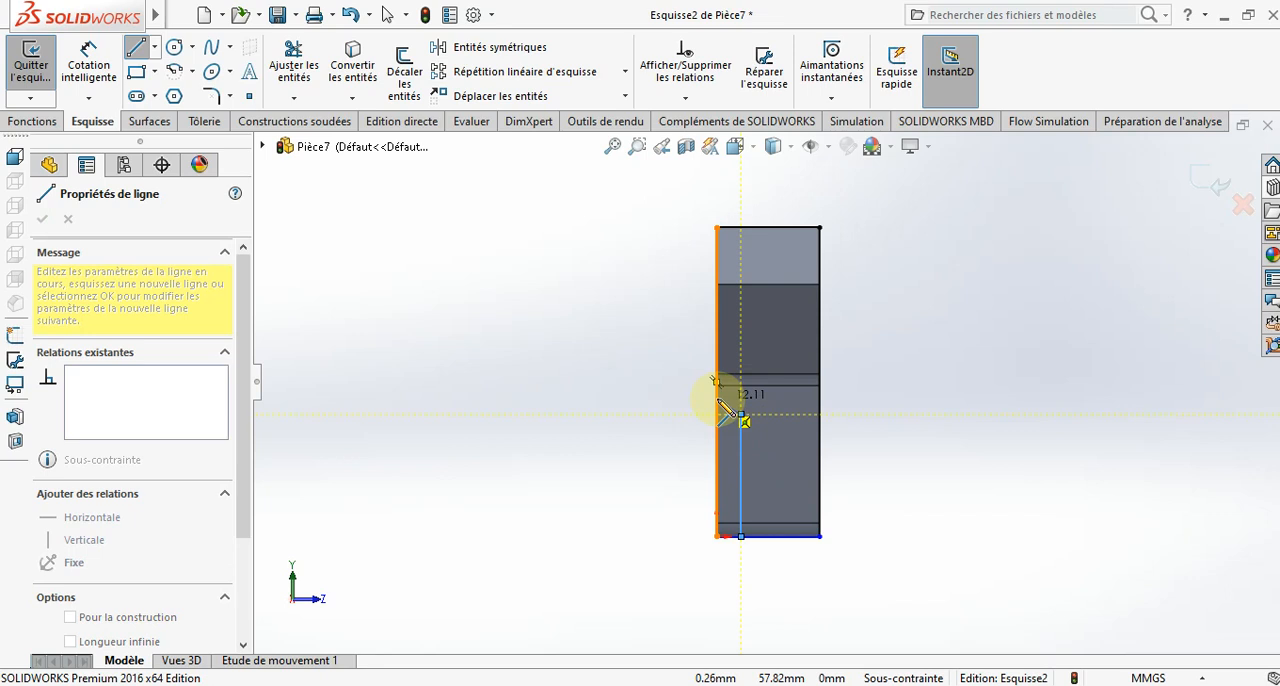
{"action": "left_click", "coordinate": [716, 399]}
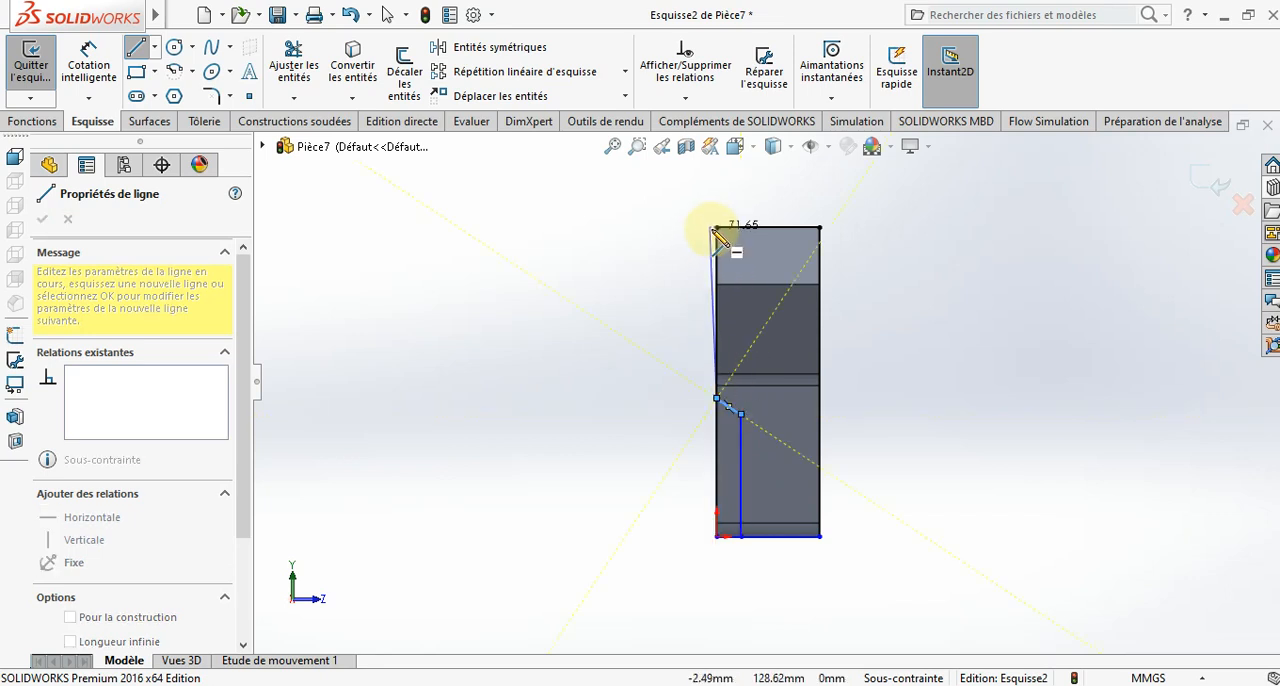
{"action": "key", "text": "Escape"}
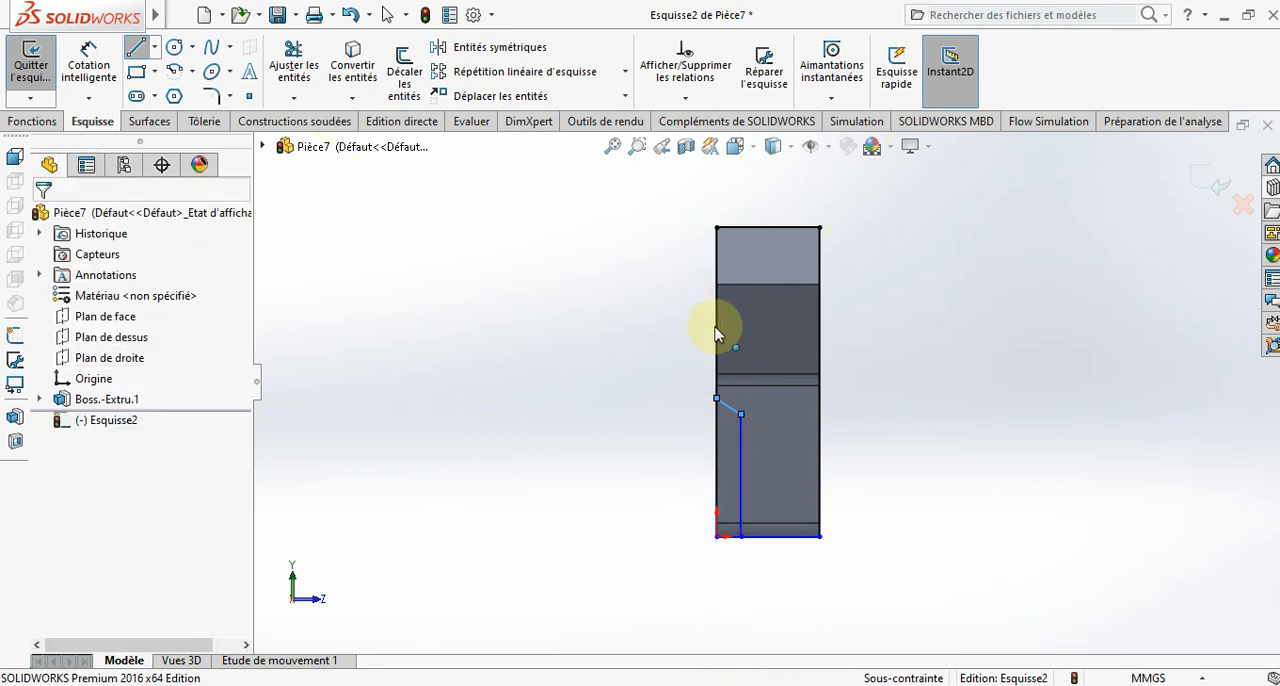
- Delete the four sides of the outline rectangle, keeping the vertical and slanted lines
{"action": "left_click", "coordinate": [719, 471]}
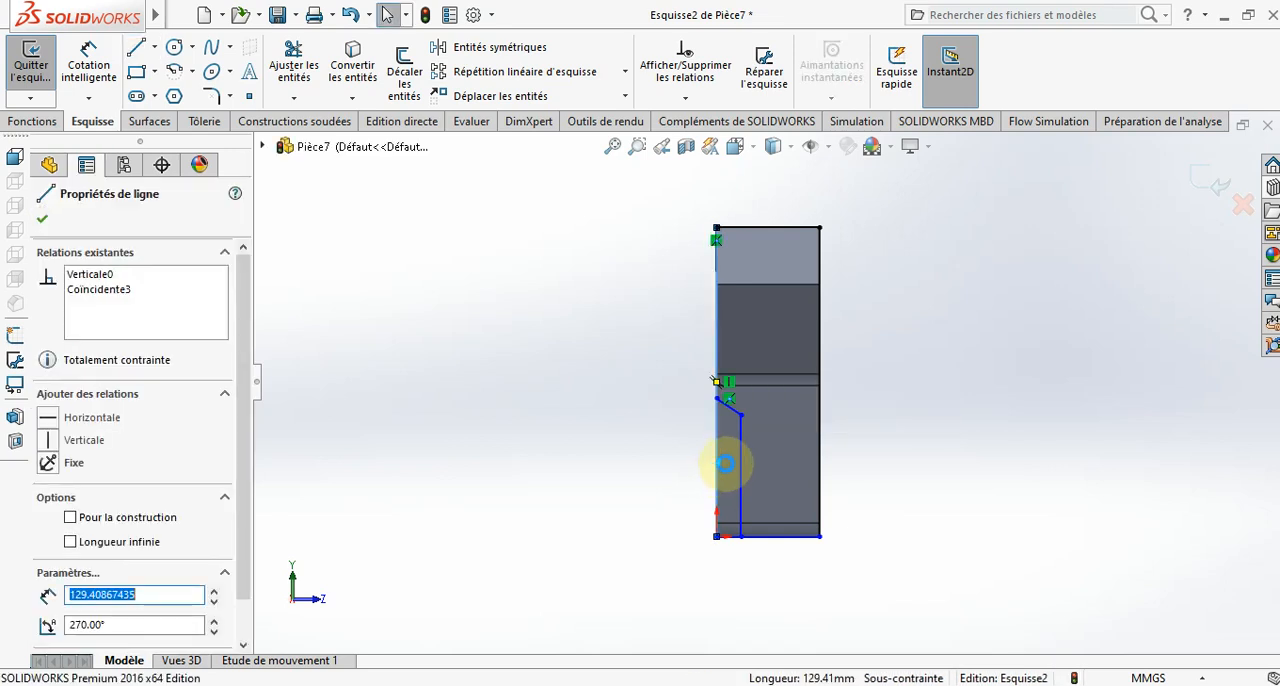
{"action": "key", "text": "Delete"}
{"action": "left_click", "coordinate": [753, 226]}
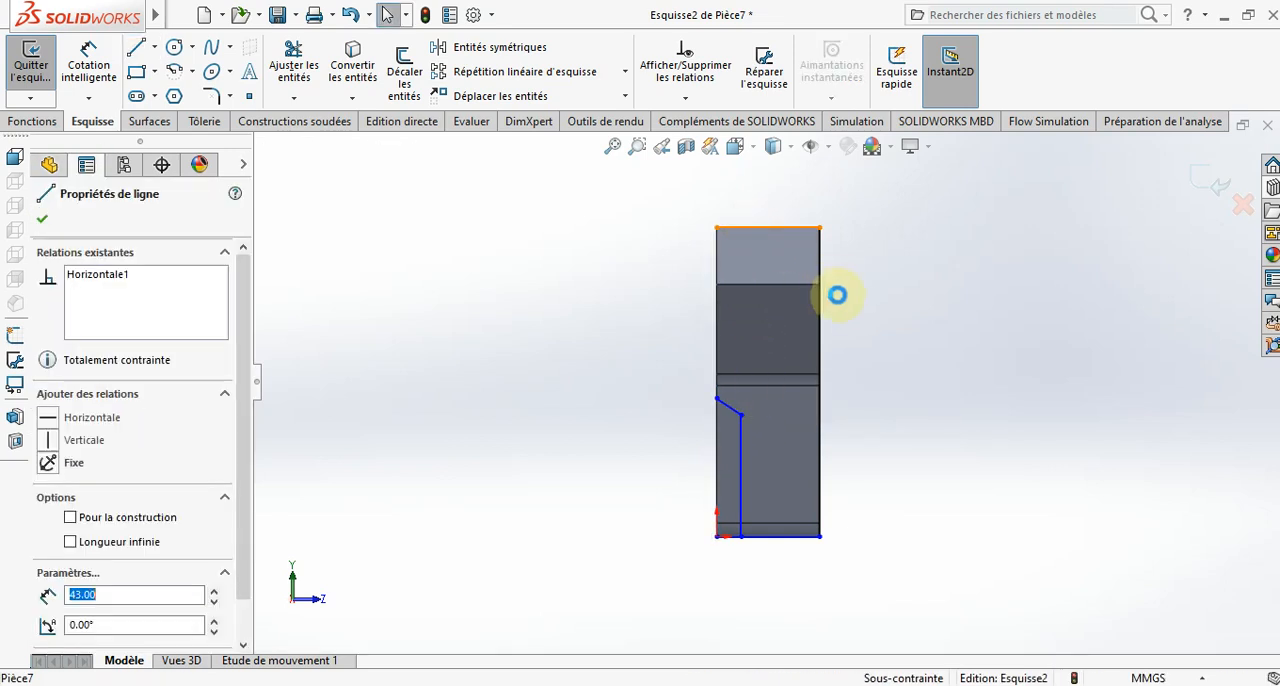
{"action": "key", "text": "Delete"}
{"action": "key", "text": "Delete"}
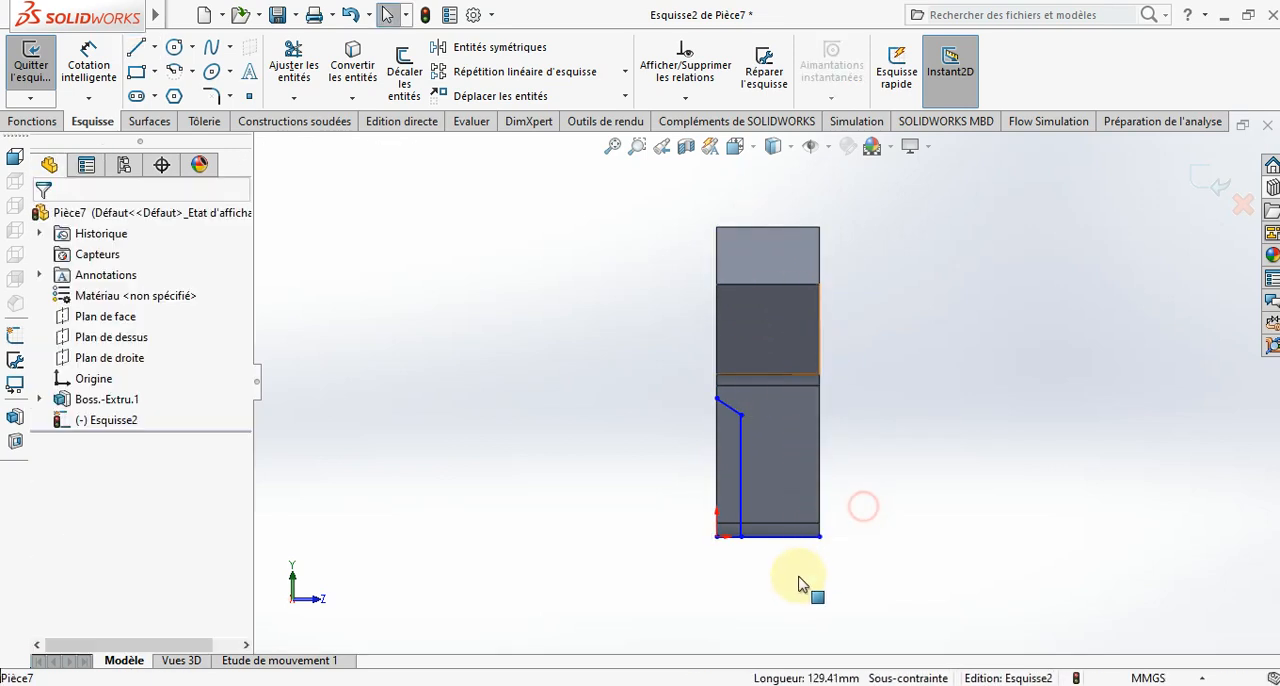
{"action": "left_click_drag", "start_coordinate": [863, 506], "coordinate": [795, 575]}
{"action": "key", "text": "Delete"}
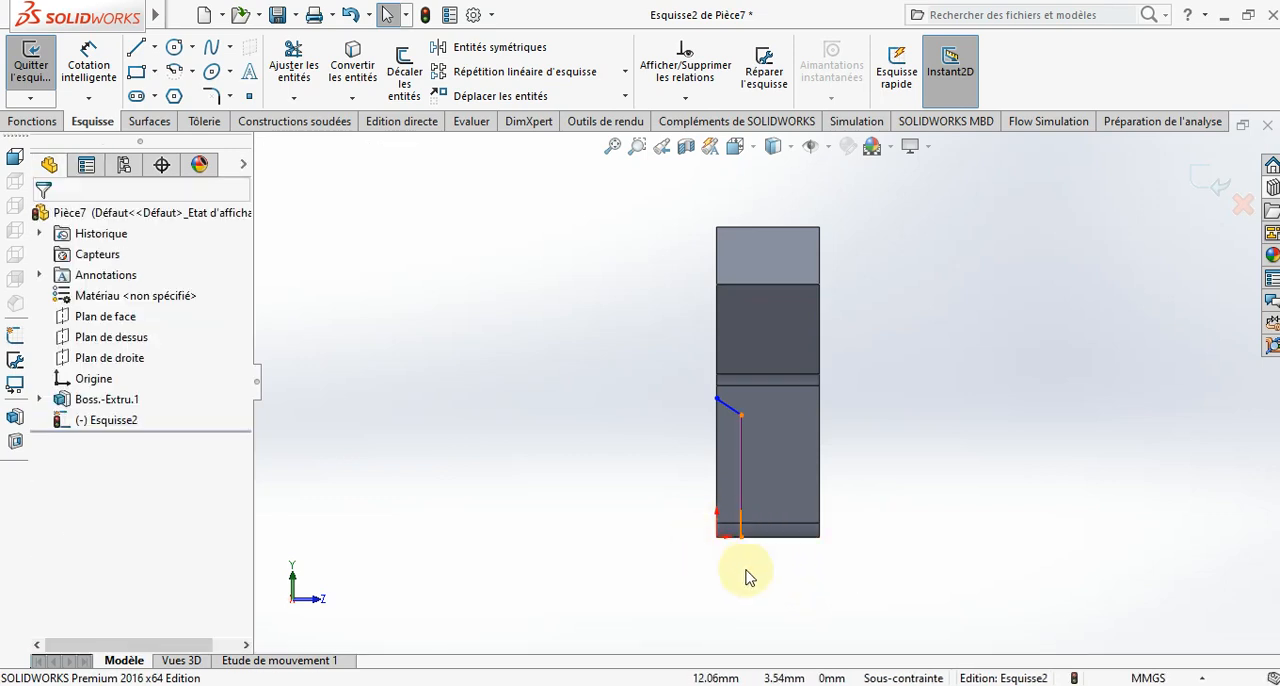
- Sketch connected lines from the slanted line's end up to the upper left corner, 43 mm across the upper edge and about 24 mm down the right edge
{"action": "left_click", "coordinate": [140, 48]}
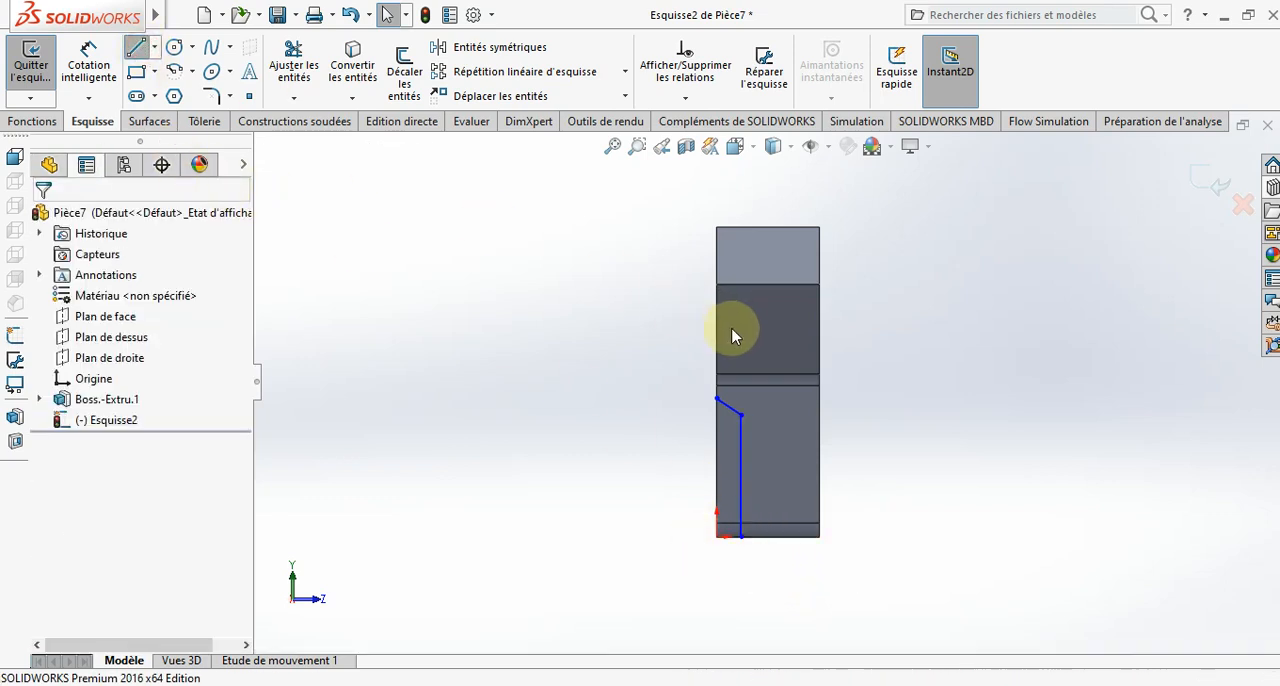
{"action": "left_click", "coordinate": [718, 398]}
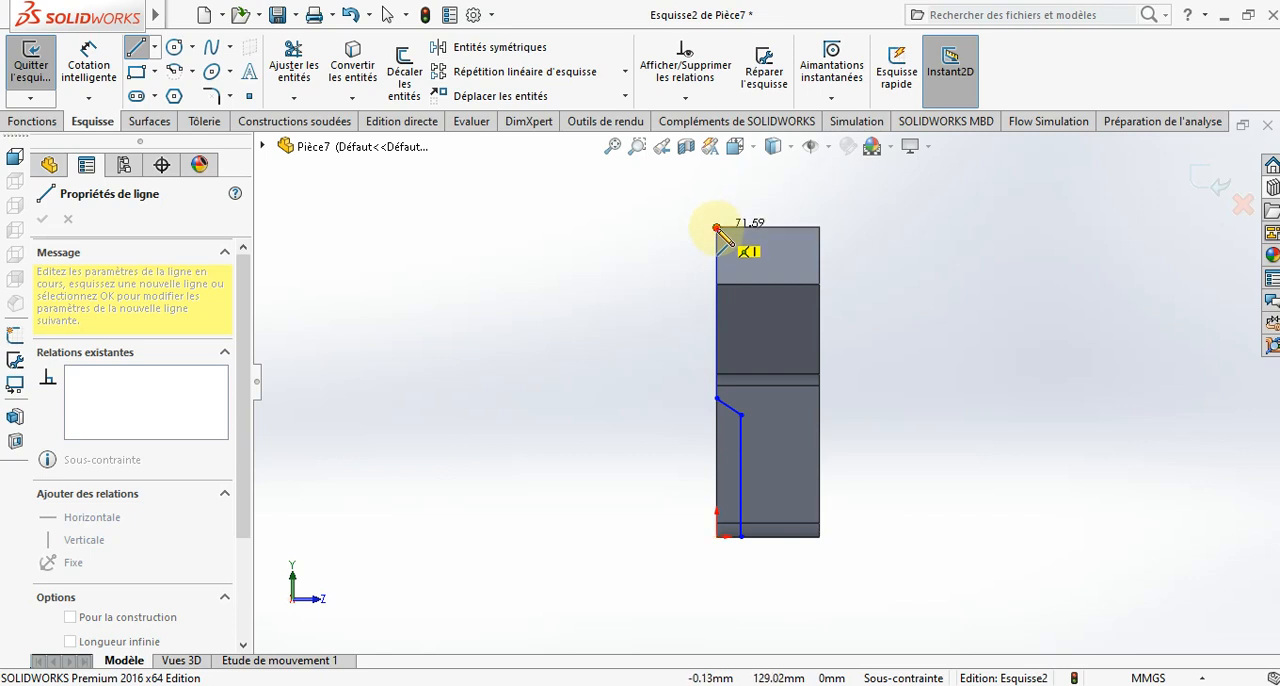
{"action": "left_click", "coordinate": [716, 228]}
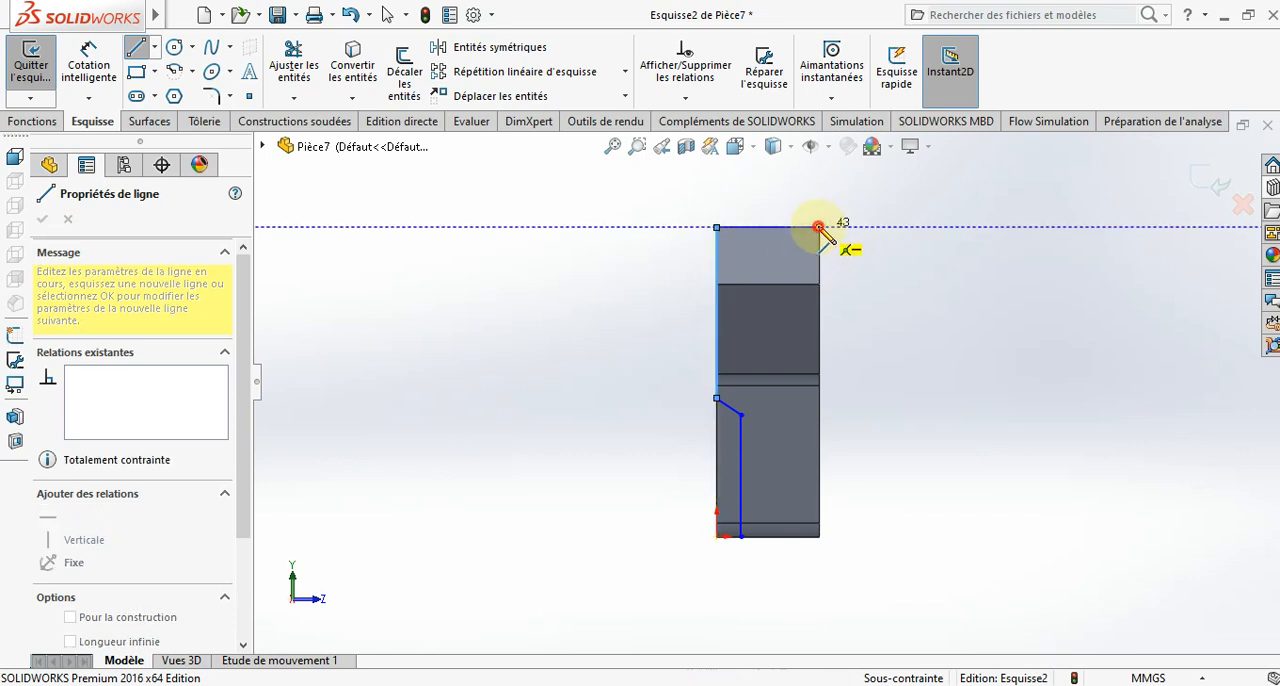
{"action": "left_click", "coordinate": [819, 228]}
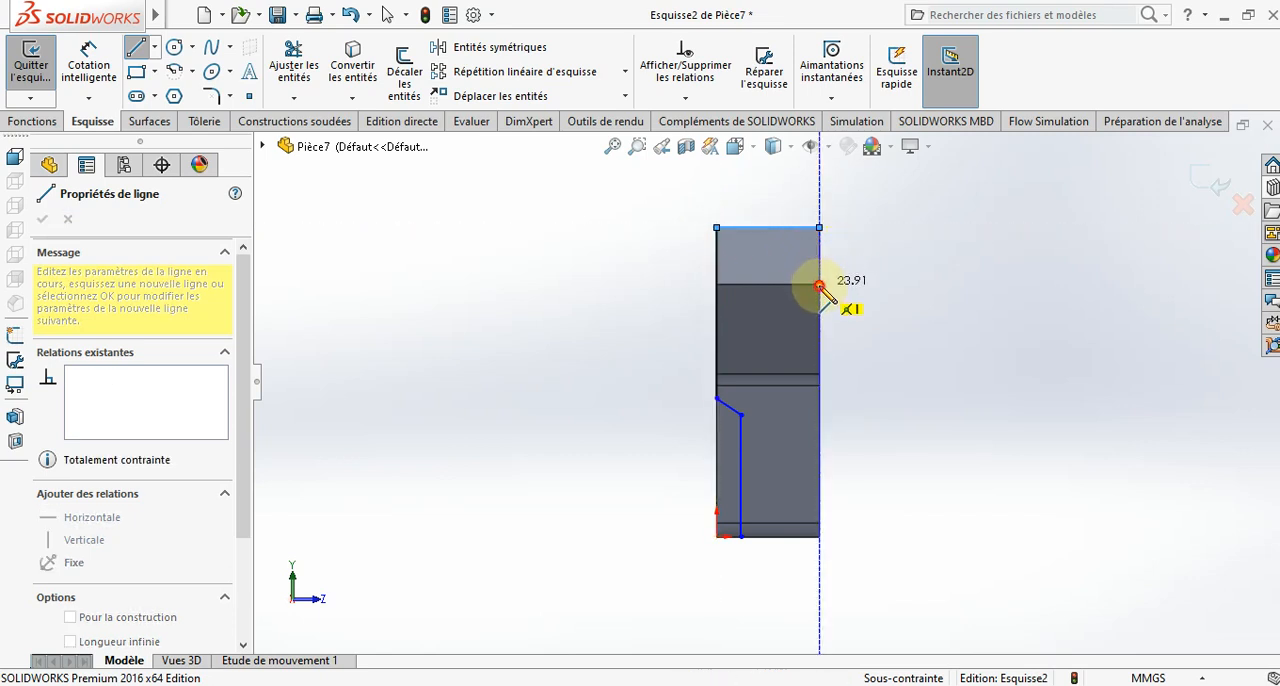
{"action": "left_click", "coordinate": [819, 284]}
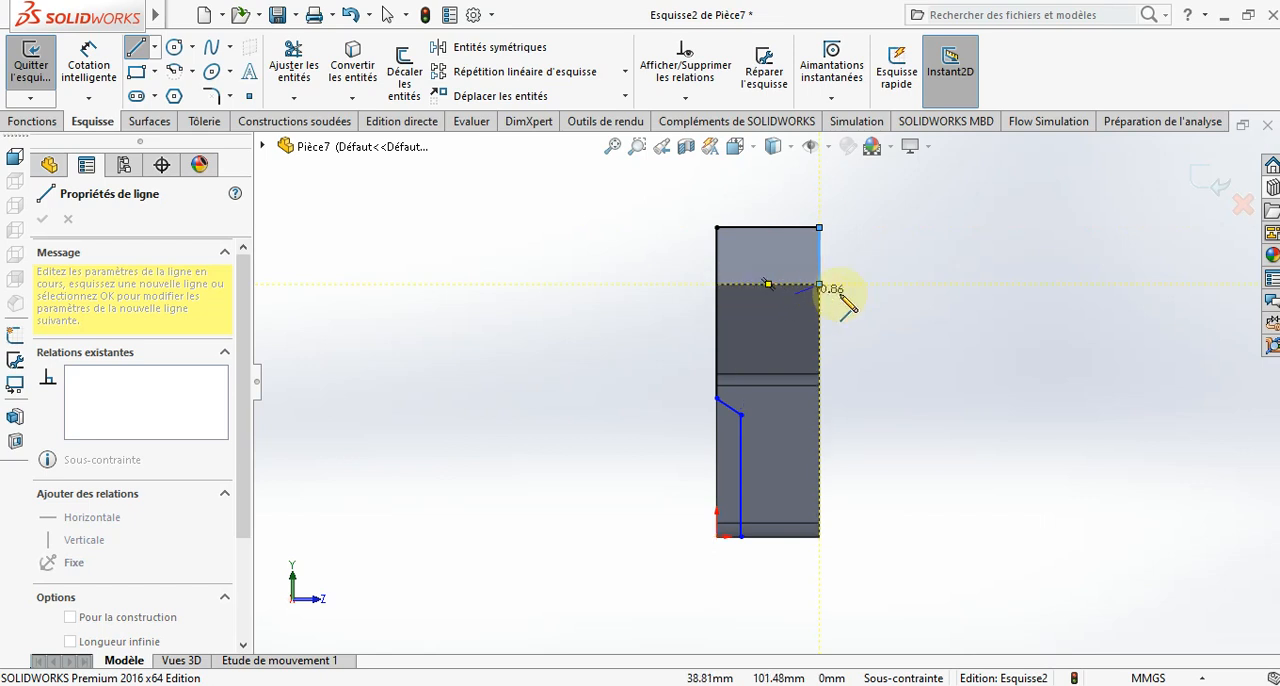
{"action": "key", "text": "Escape"}
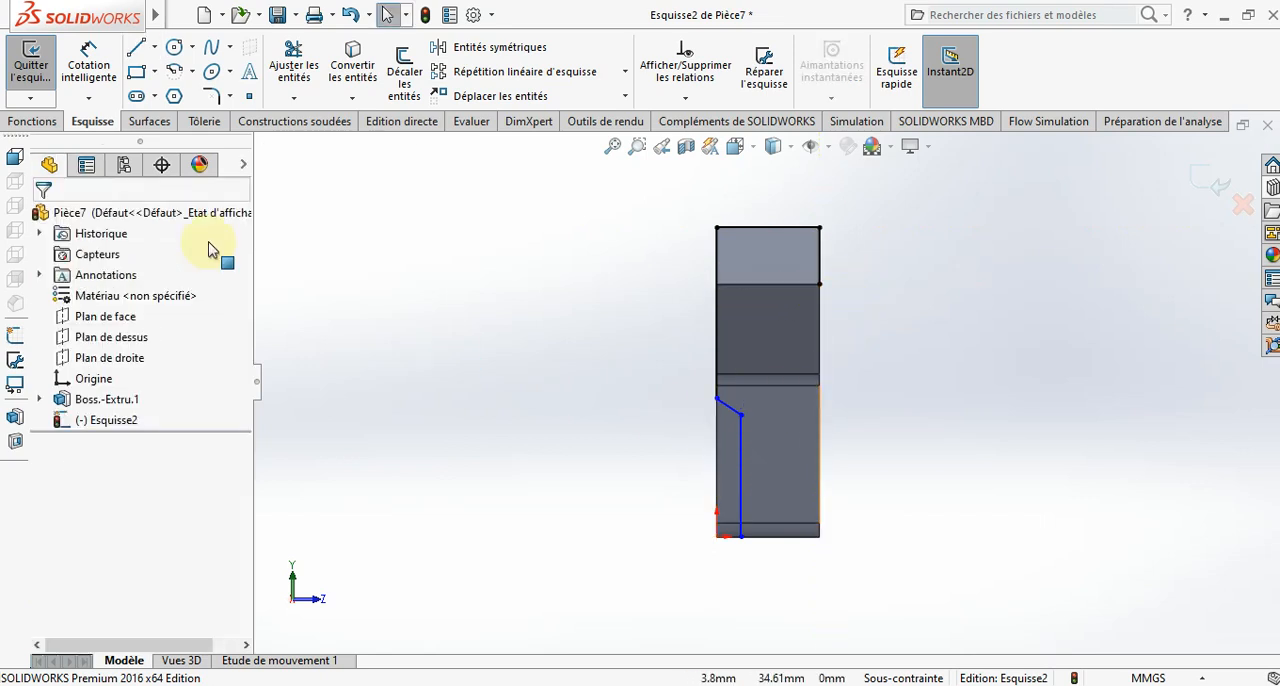
- Dimension the vertical line's length to 50 mm
{"action": "left_click", "coordinate": [99, 77]}
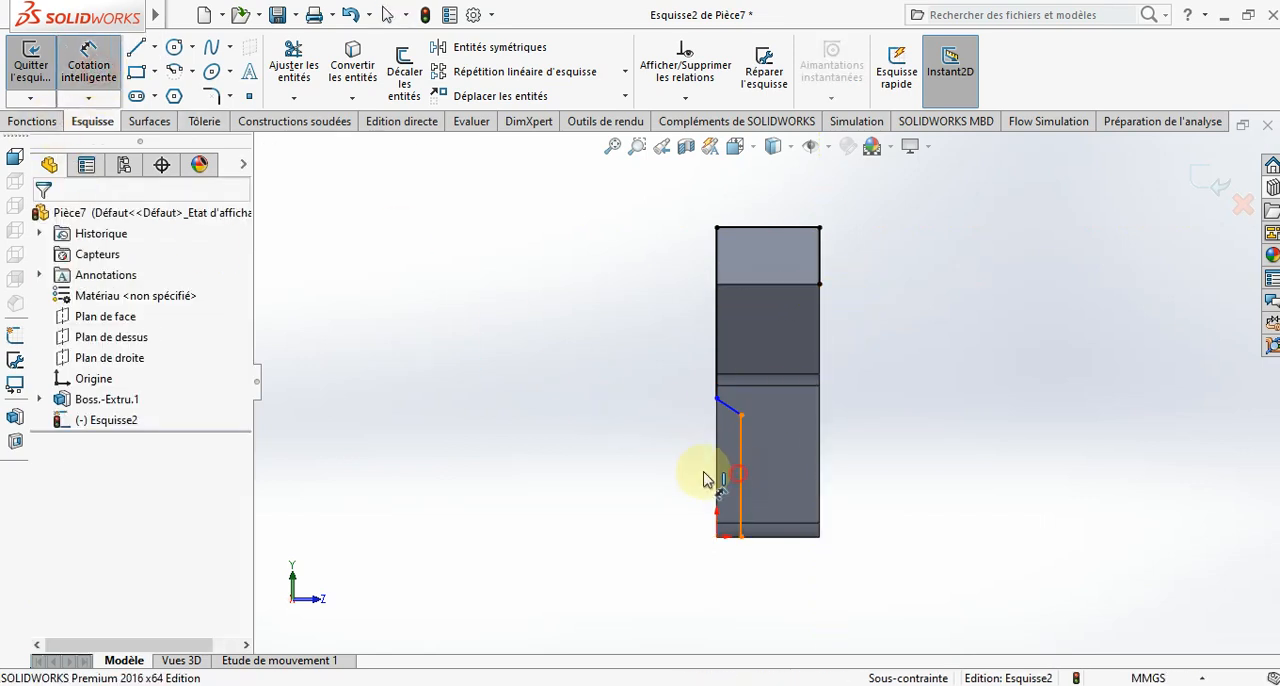
{"action": "left_click", "coordinate": [738, 478]}
{"action": "left_click", "coordinate": [618, 475]}
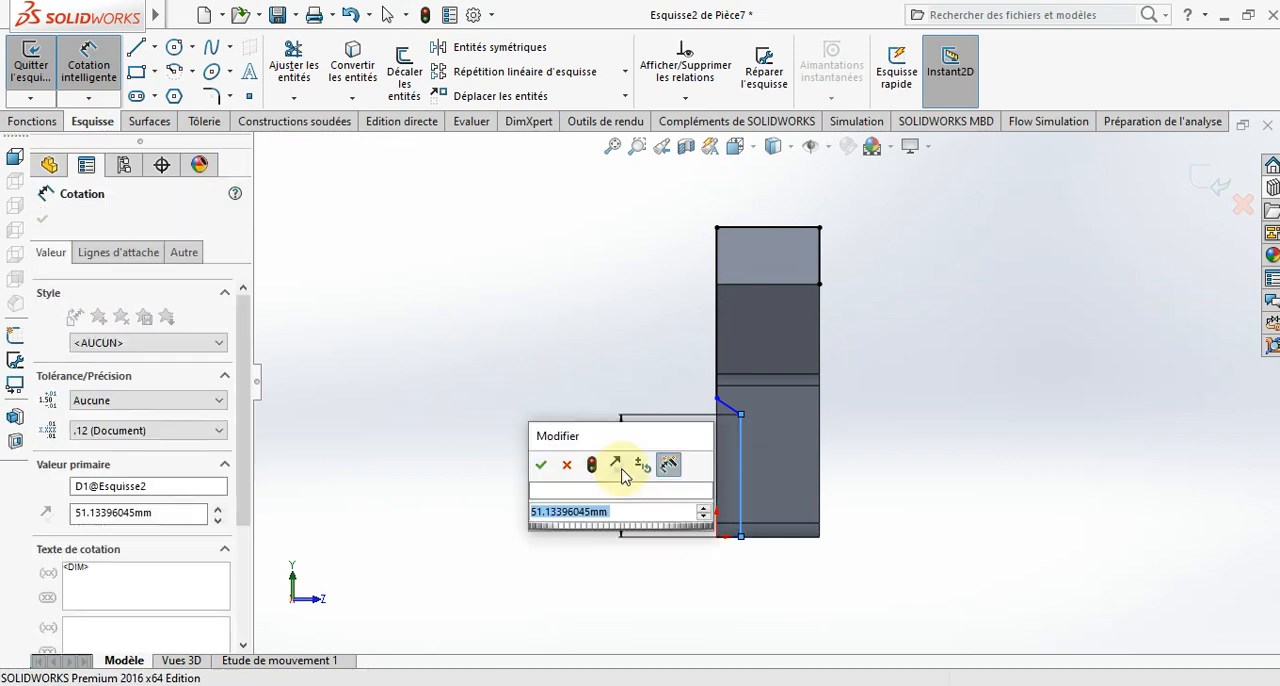
{"action": "type", "text": "50"}
{"action": "key", "text": "Return"}
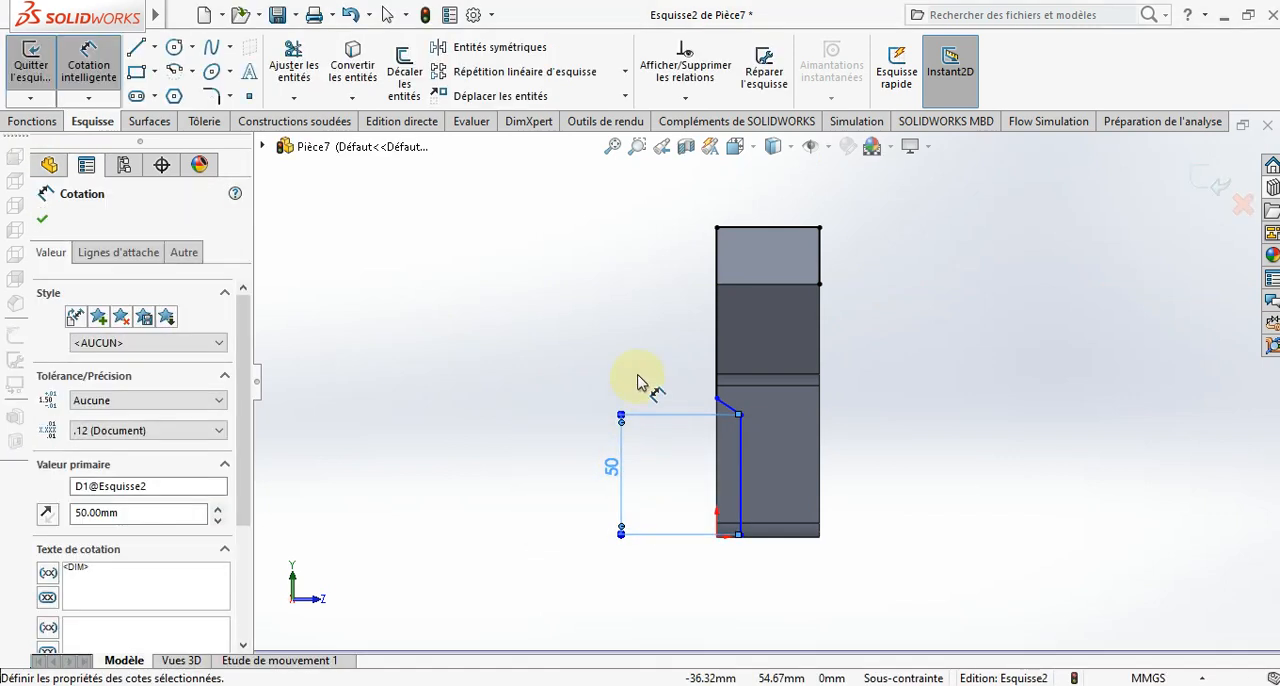
{"action": "key", "text": "Escape"}
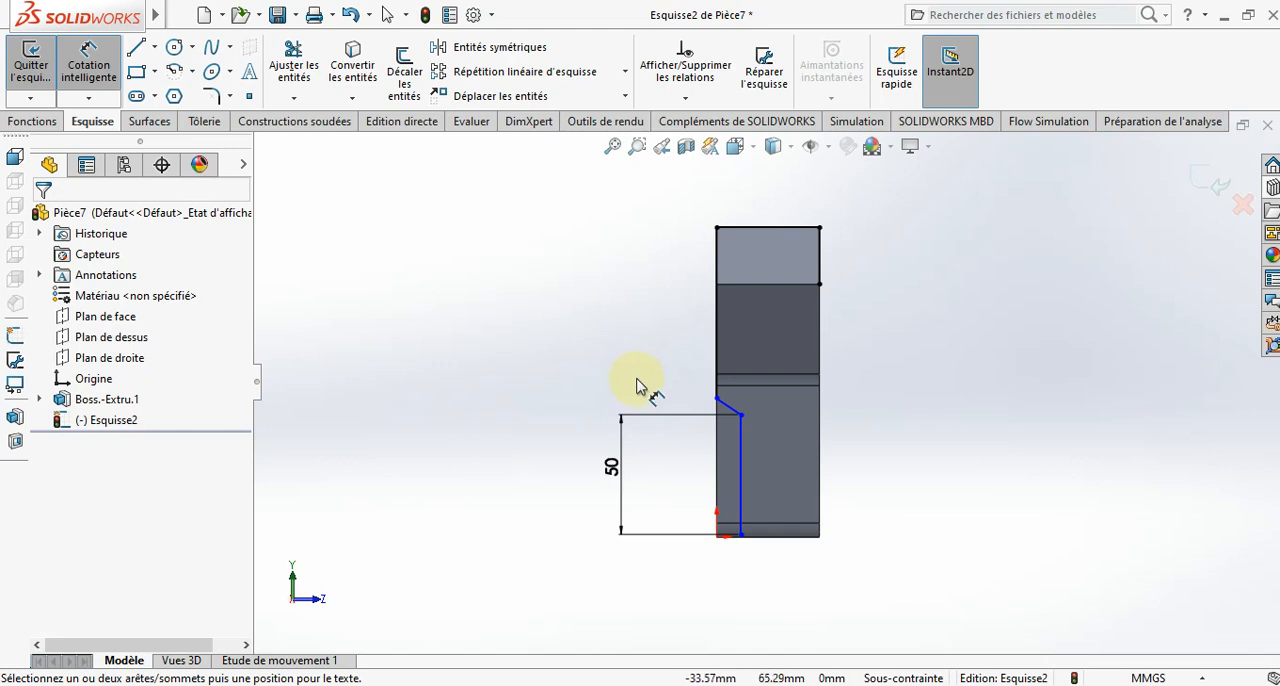
- Dimension the angle between the slanted line and the vertical line to 135°
{"action": "left_click", "coordinate": [732, 408]}
{"action": "left_click", "coordinate": [741, 441]}
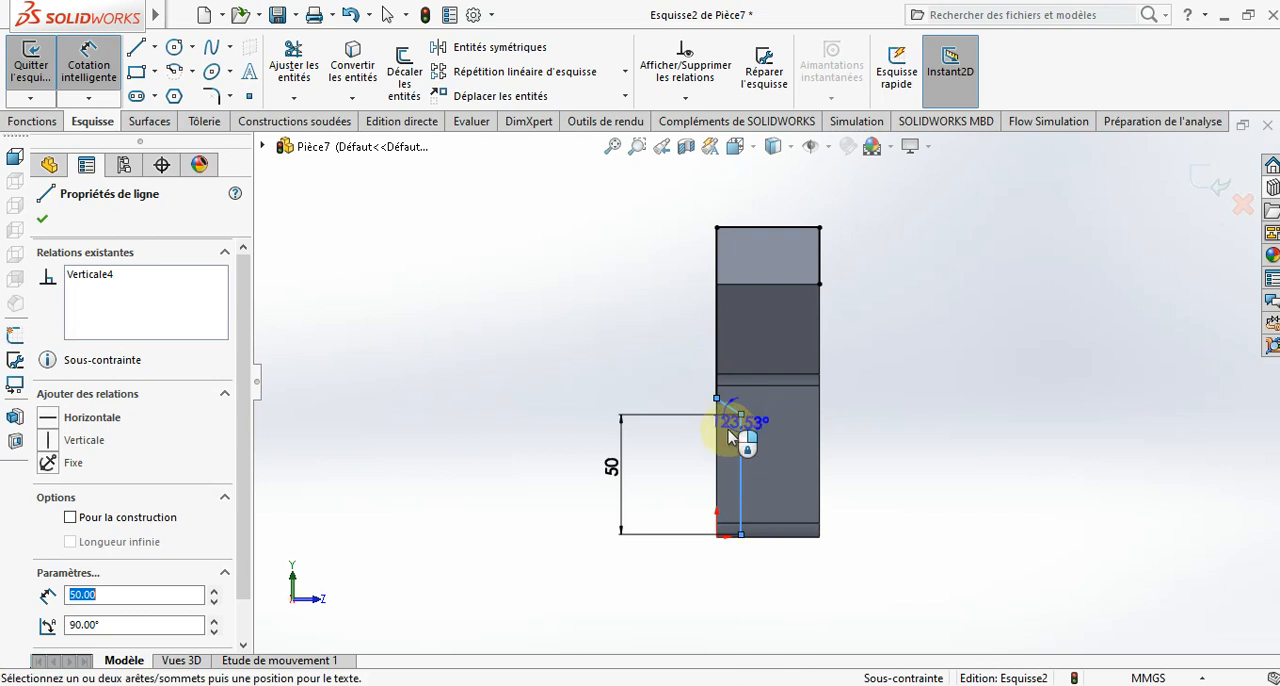
{"action": "left_click", "coordinate": [673, 440]}
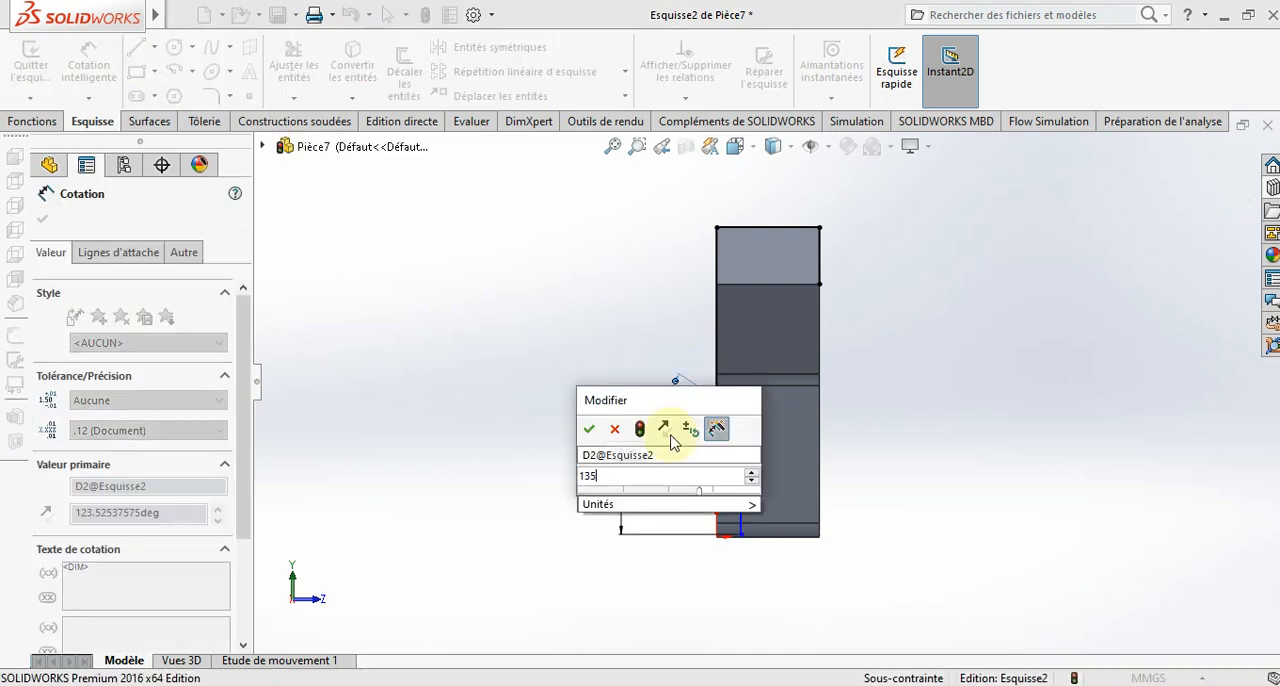
{"action": "key", "text": "Return"}
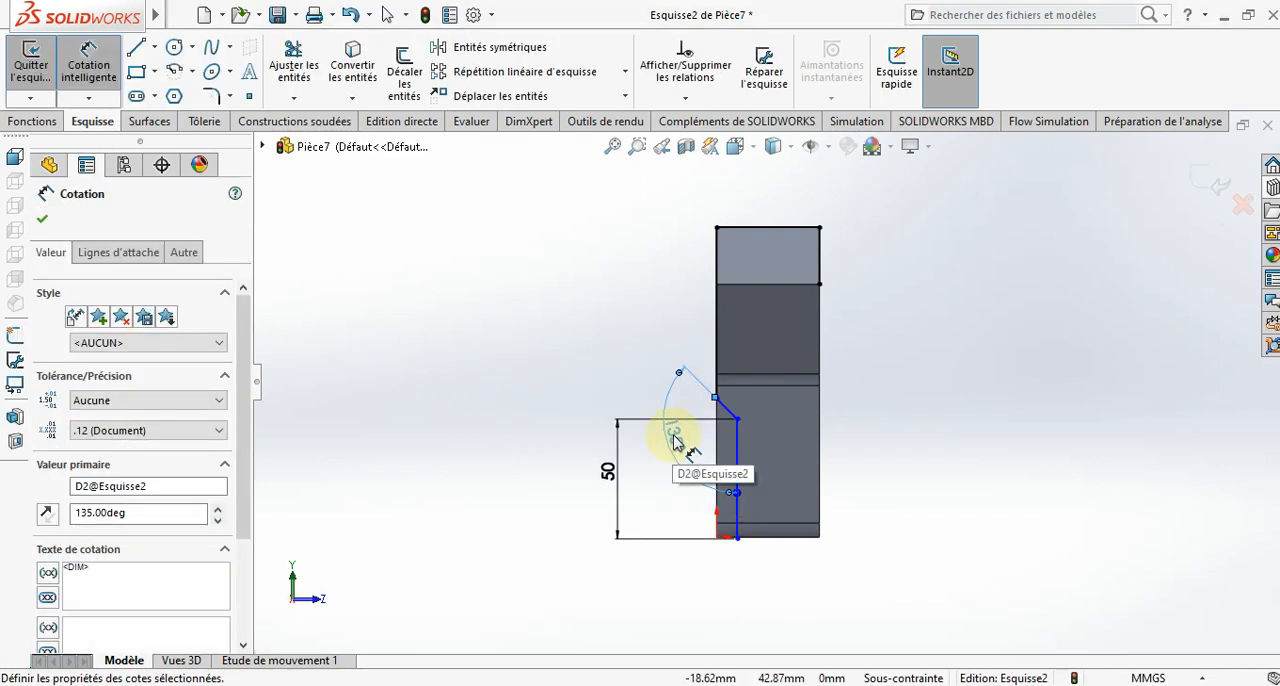
{"action": "left_click", "coordinate": [501, 416]}
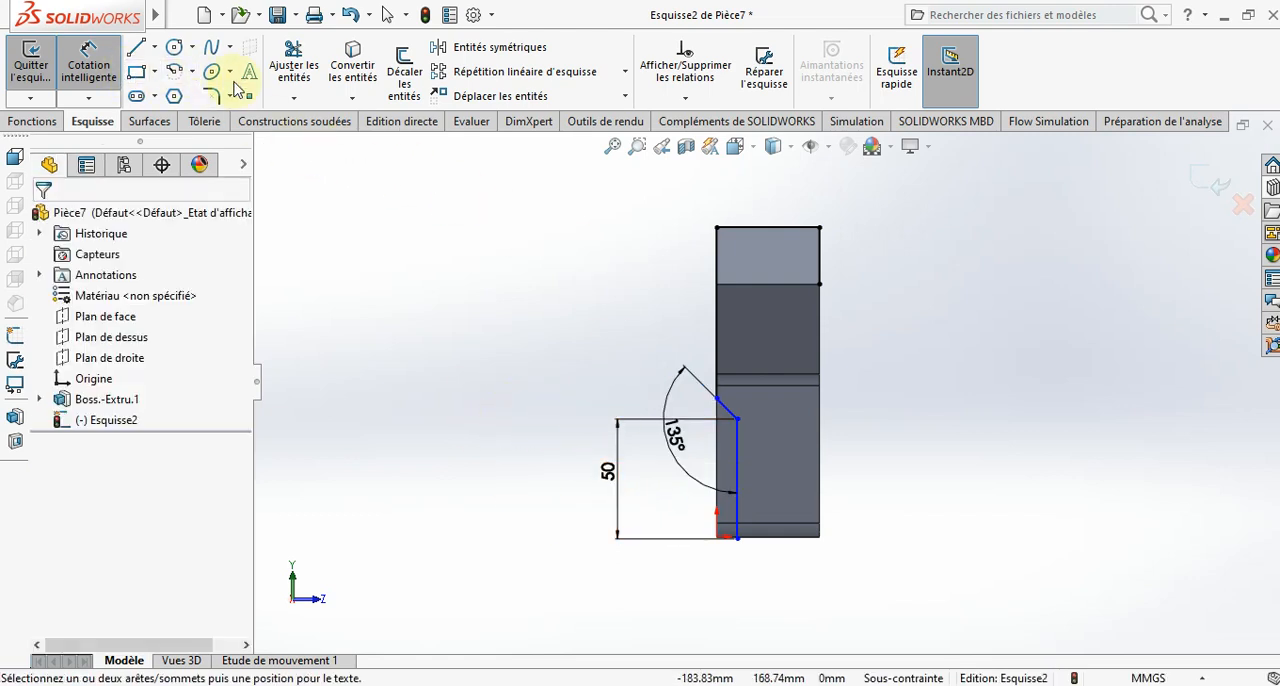
{"action": "left_click", "coordinate": [404, 72]}
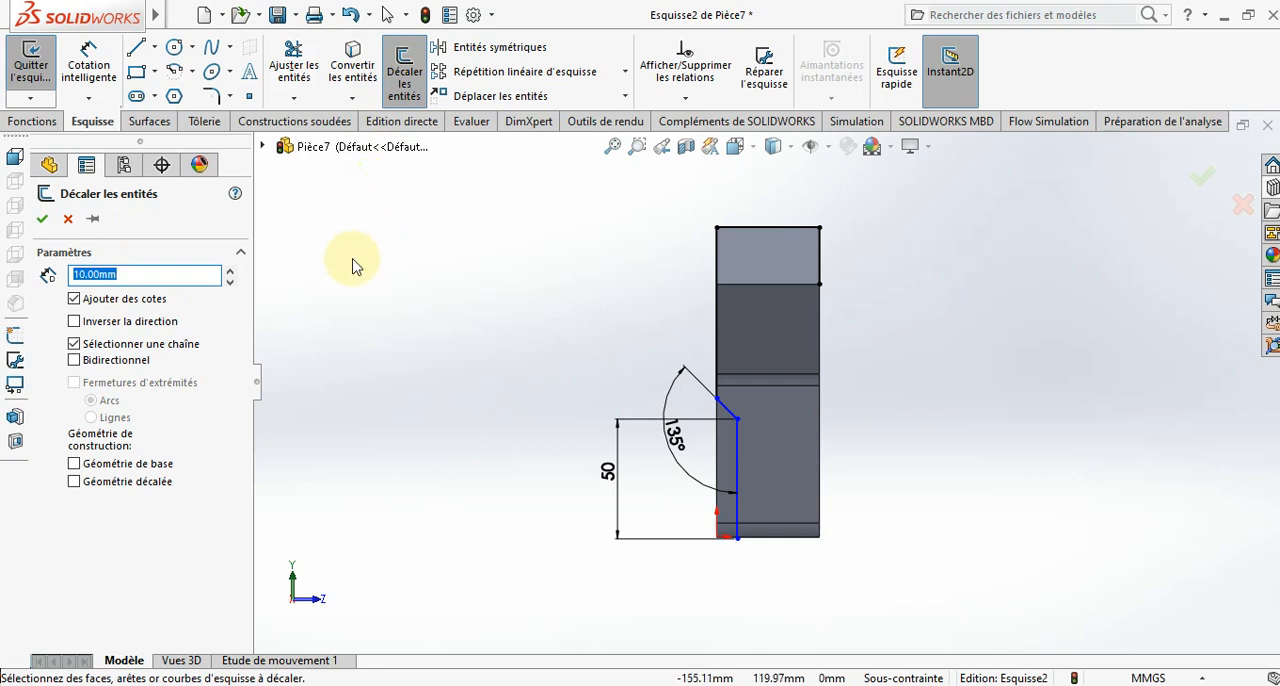
{"action": "key", "text": "Escape"}
{"action": "scroll", "coordinate": [753, 440], "scroll_direction": "down", "scroll_amount": 2}
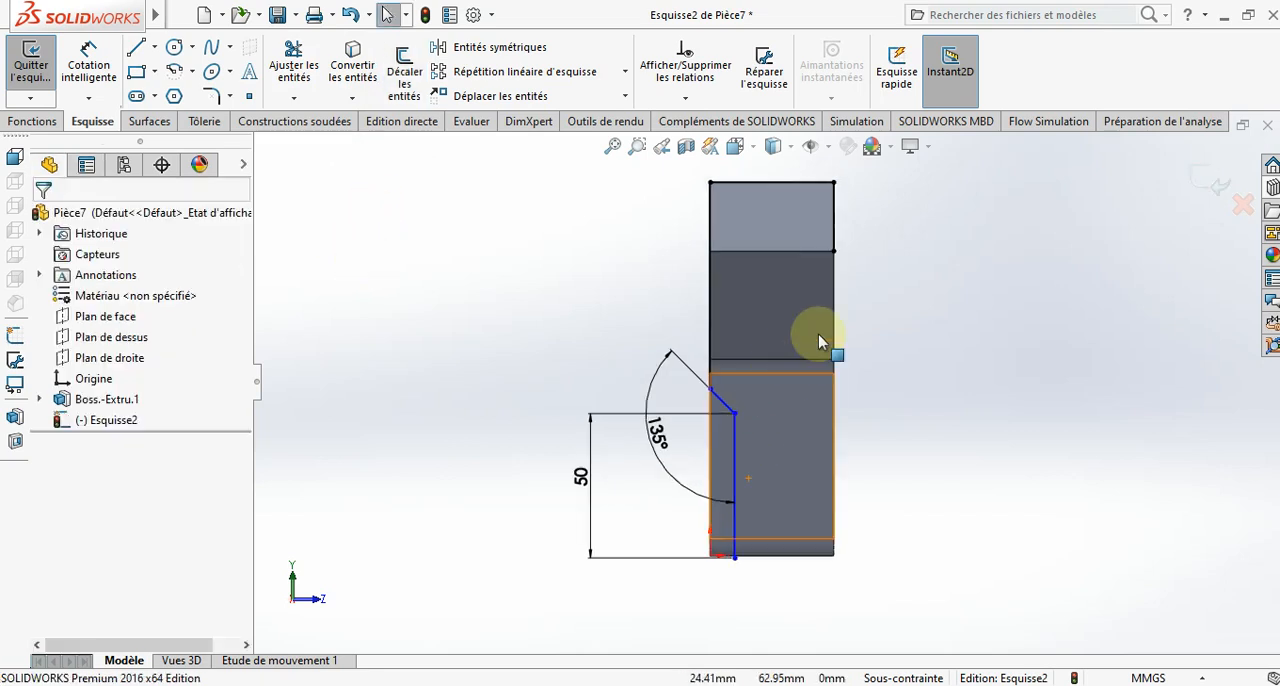
- Delete the sketched lines along the part's upper edge and down its right edge
{"action": "scroll", "coordinate": [886, 338], "scroll_direction": "up", "scroll_amount": 2}
{"action": "left_click_drag", "start_coordinate": [758, 260], "coordinate": [745, 280]}
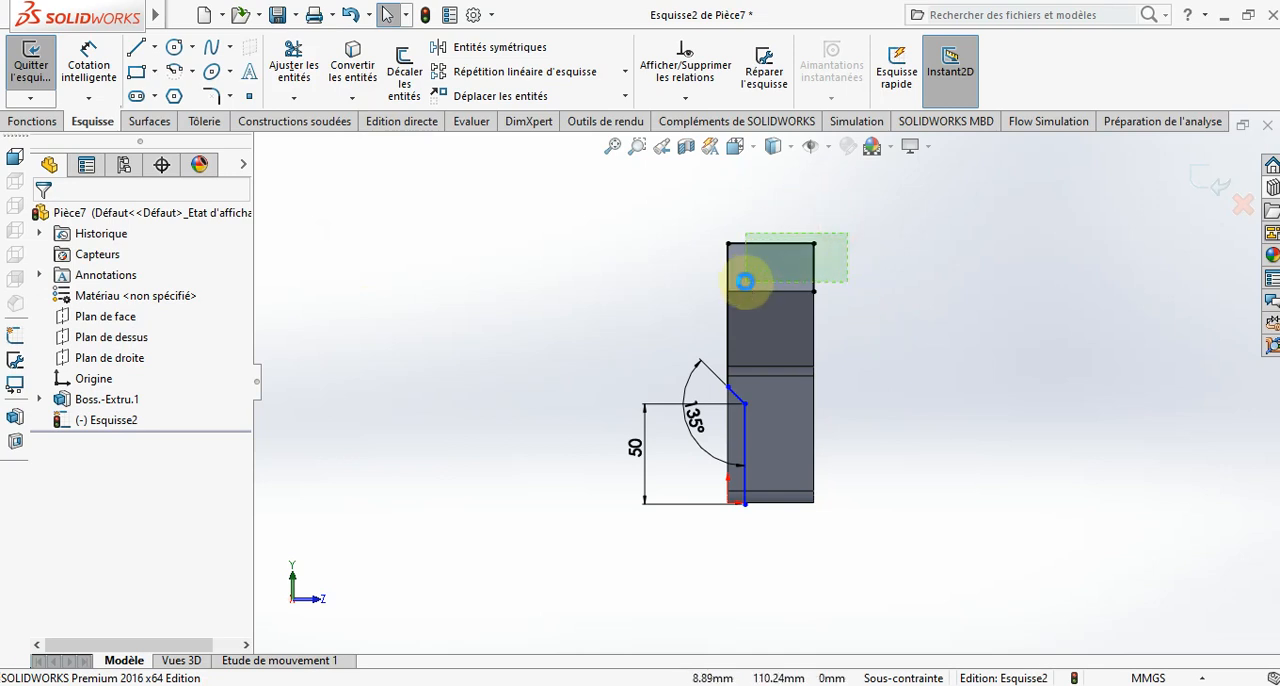
{"action": "key", "text": "Delete"}
- Offset the connected chain of vertical and slanted lines by 5 mm towards the inside of the part, with dimension
{"action": "left_click", "coordinate": [402, 52]}
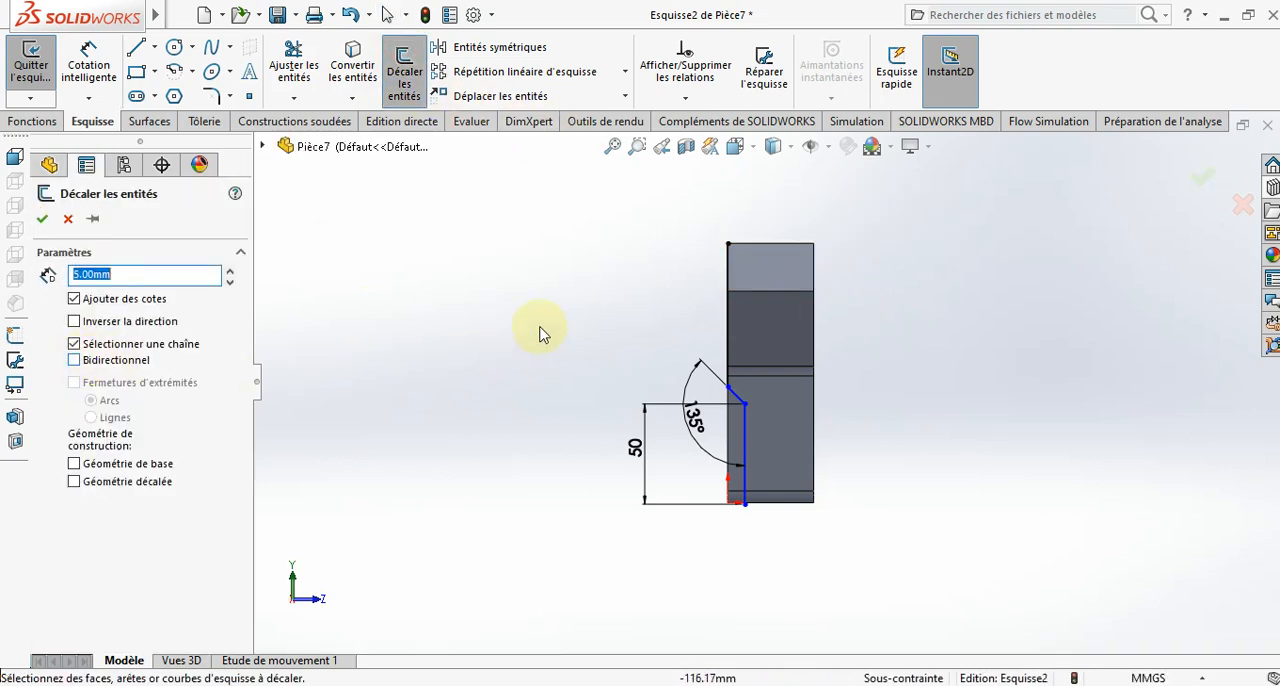
{"action": "left_click", "coordinate": [729, 322]}
{"action": "left_click", "coordinate": [778, 316]}
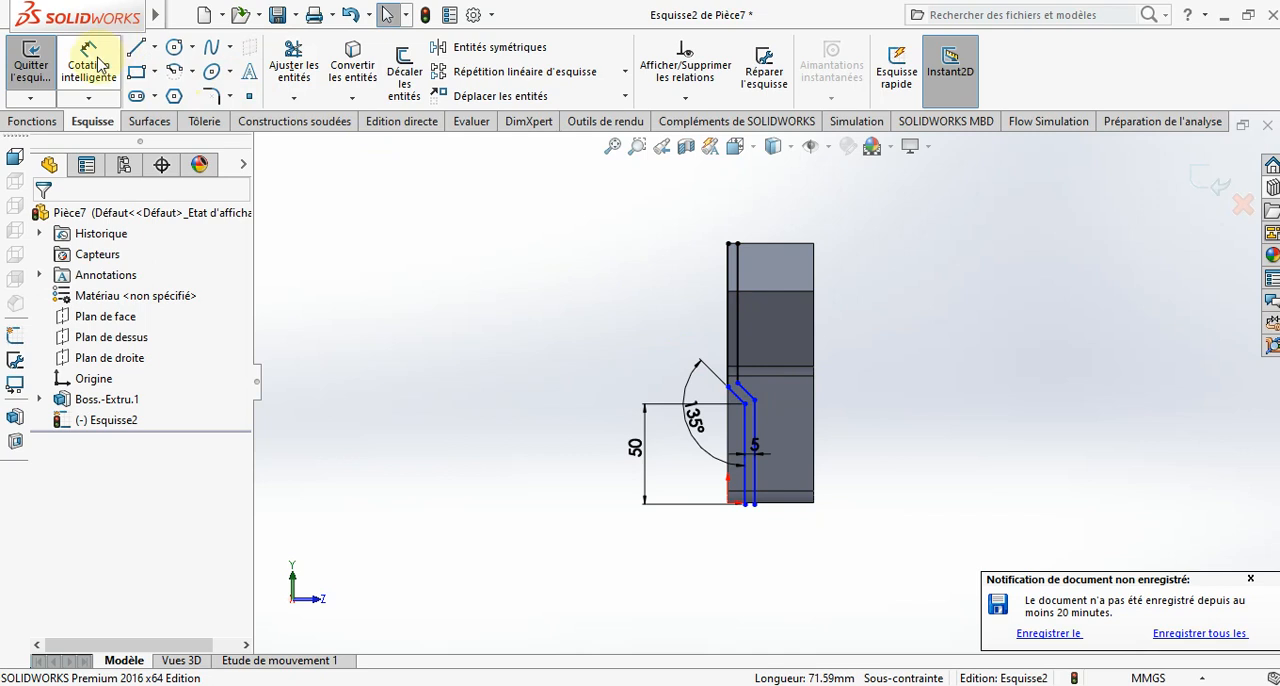
- Delete the upper vertical line of the offset chain
{"action": "scroll", "coordinate": [707, 337], "scroll_direction": "down", "scroll_amount": 2}
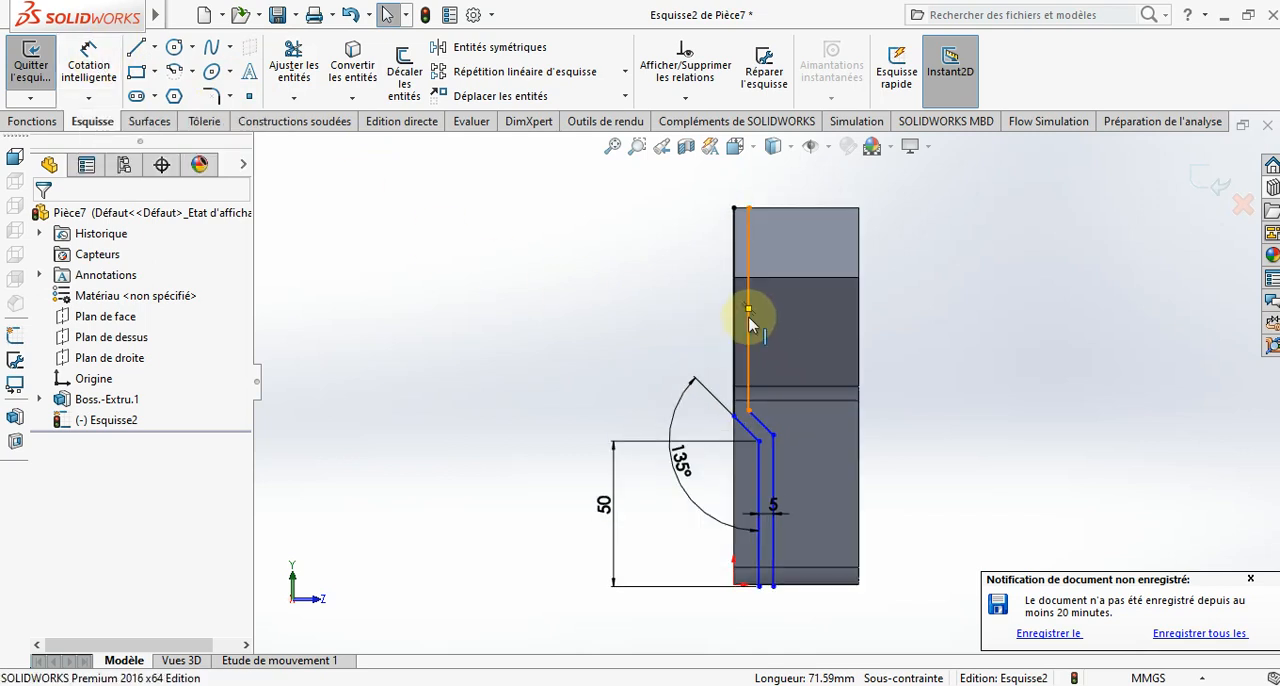
{"action": "left_click", "coordinate": [748, 316]}
{"action": "key", "text": "Delete"}
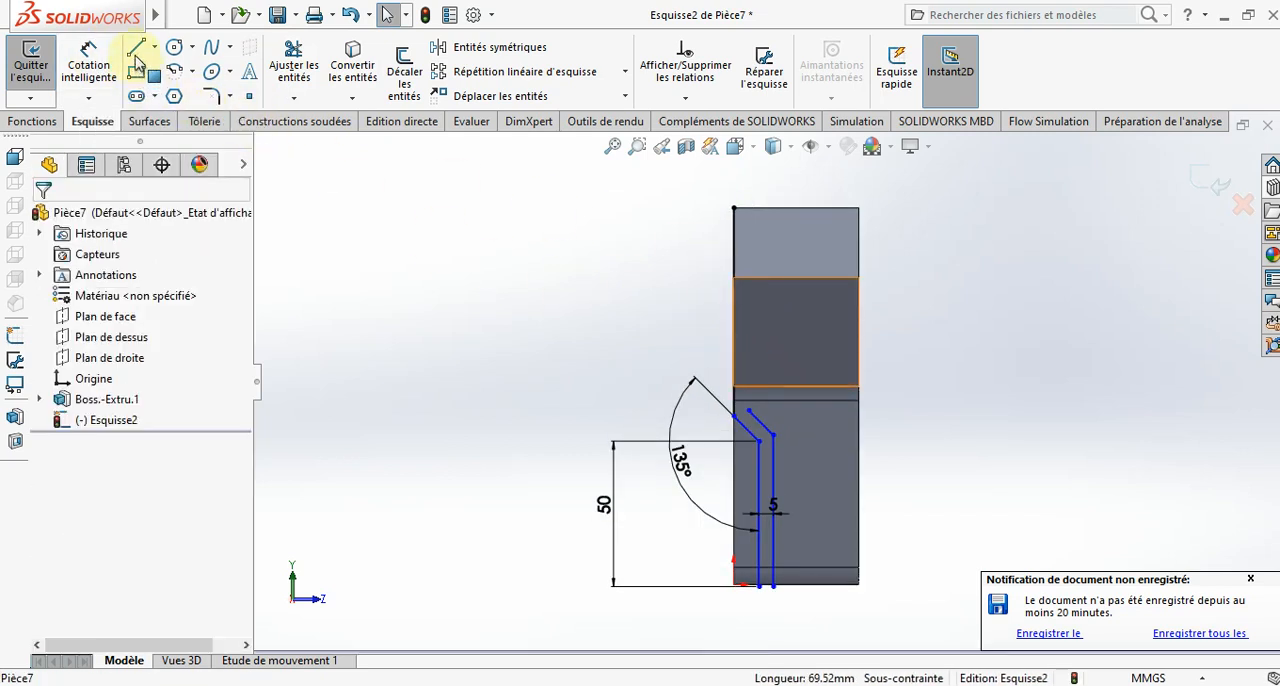
- Sketch connected lines from the upper left corner across the upper edge, about 6.6 mm down, back left, and down to the slanted offset line's end
{"action": "left_click", "coordinate": [139, 56]}
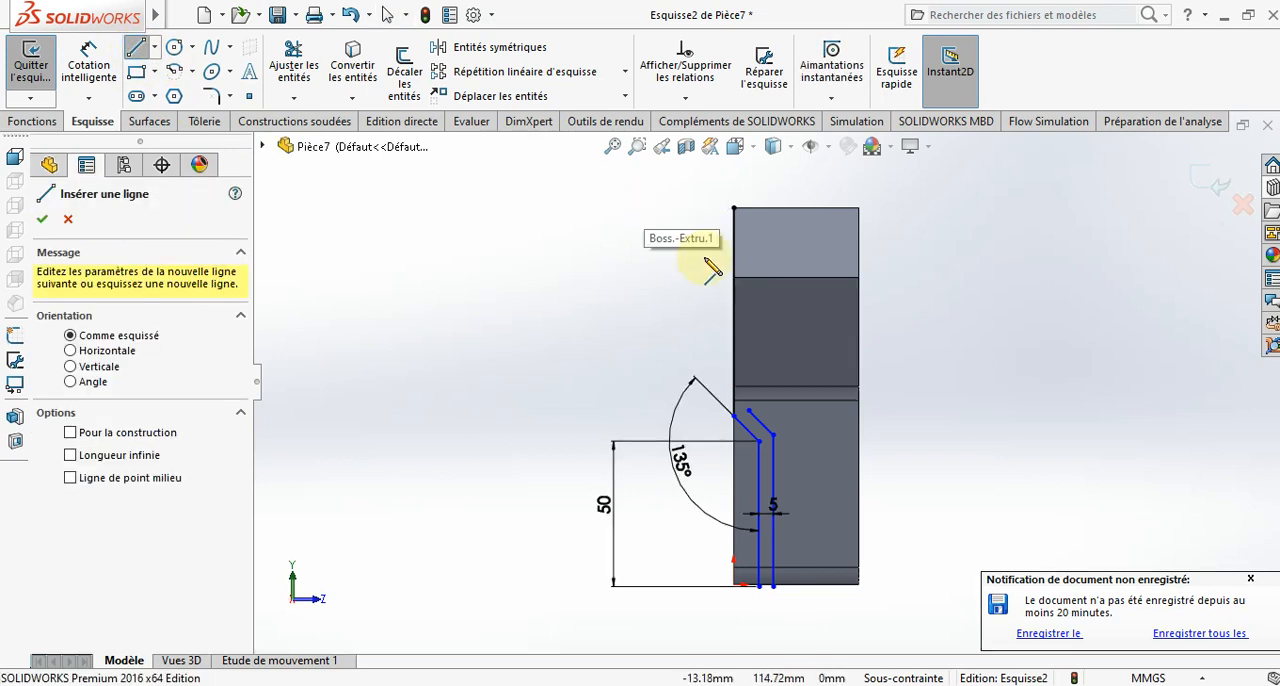
{"action": "left_click", "coordinate": [732, 207]}
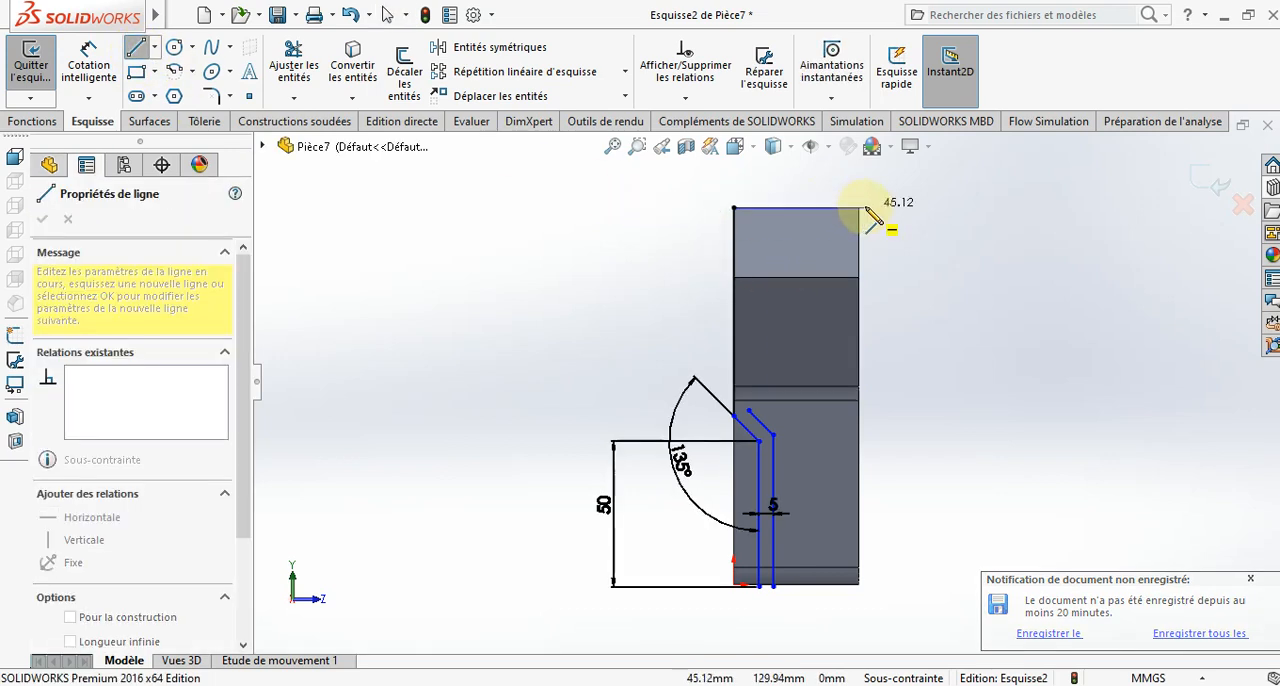
{"action": "left_click", "coordinate": [858, 208]}
{"action": "left_click", "coordinate": [858, 227]}
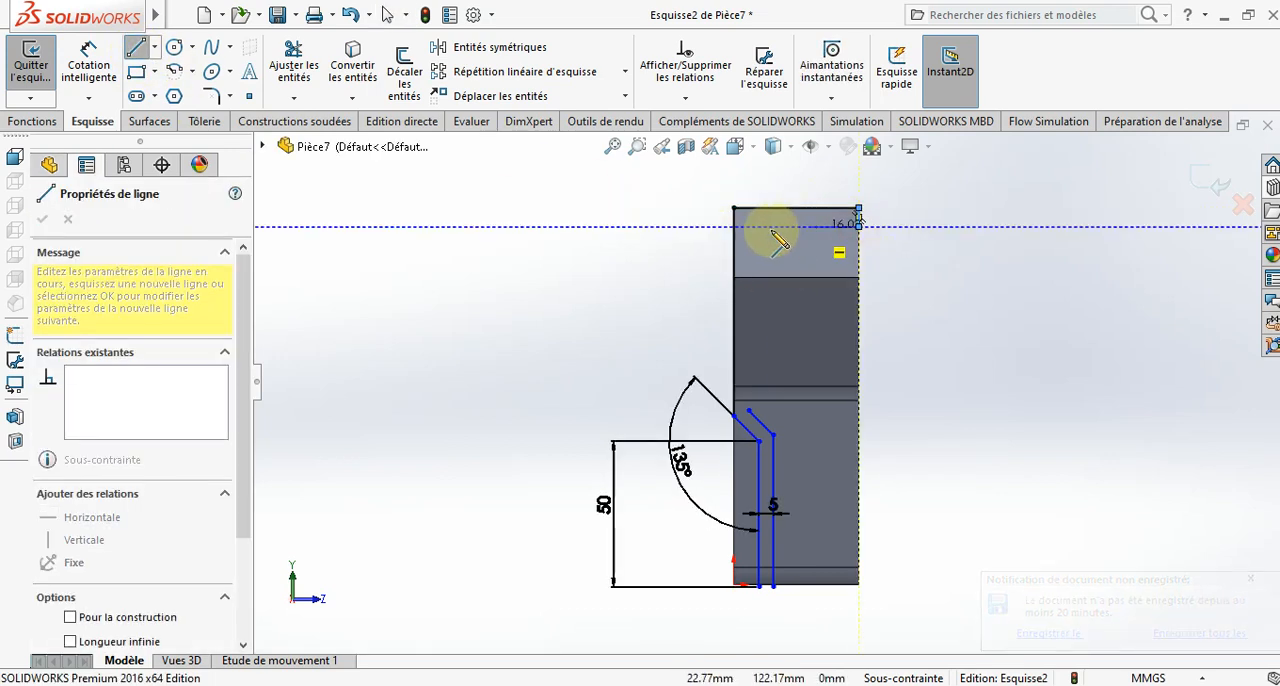
{"action": "left_click", "coordinate": [748, 227]}
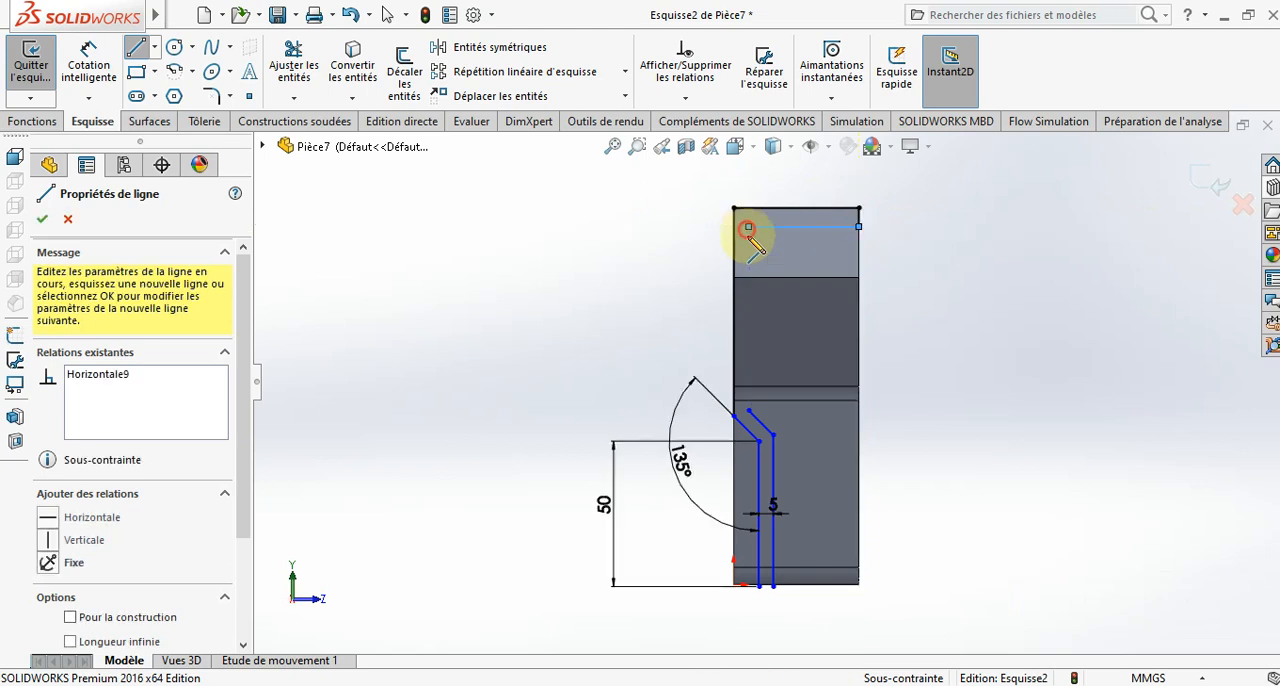
{"action": "left_click", "coordinate": [749, 410]}
{"action": "key", "text": "Escape"}
- Try to dimension the short vertical line at the upper right corner to 5 mm
{"action": "left_click", "coordinate": [89, 62]}
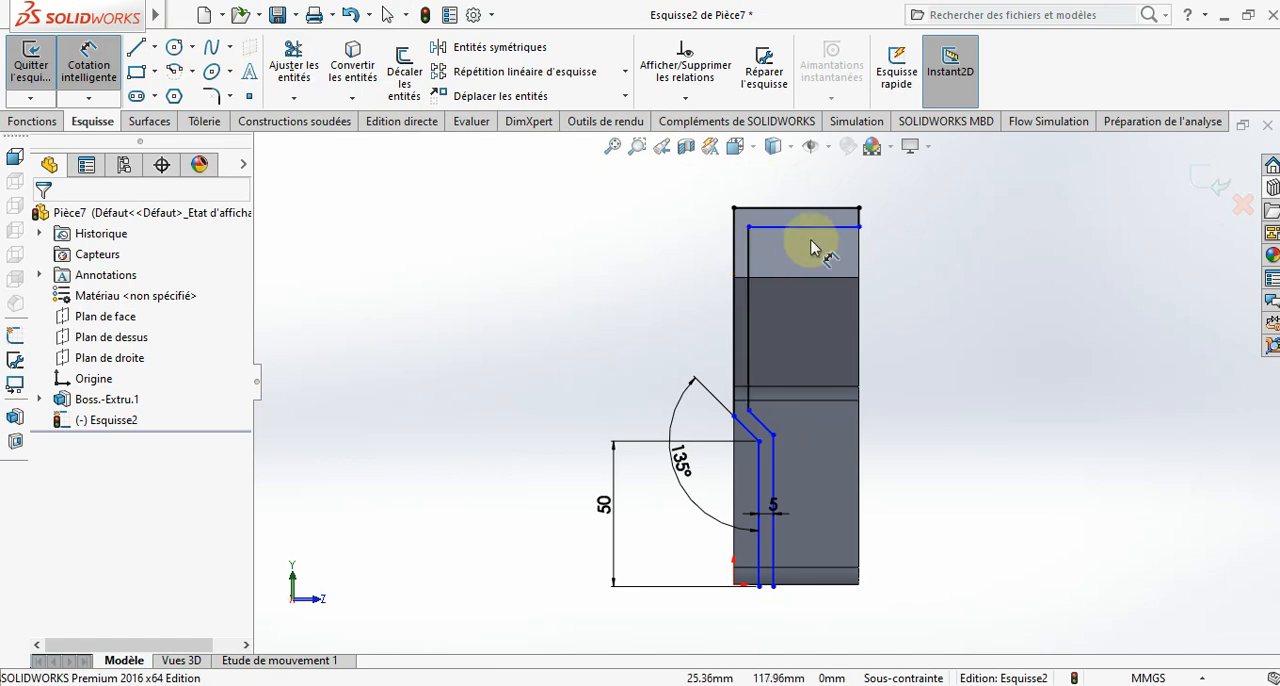
{"action": "left_click", "coordinate": [859, 214]}
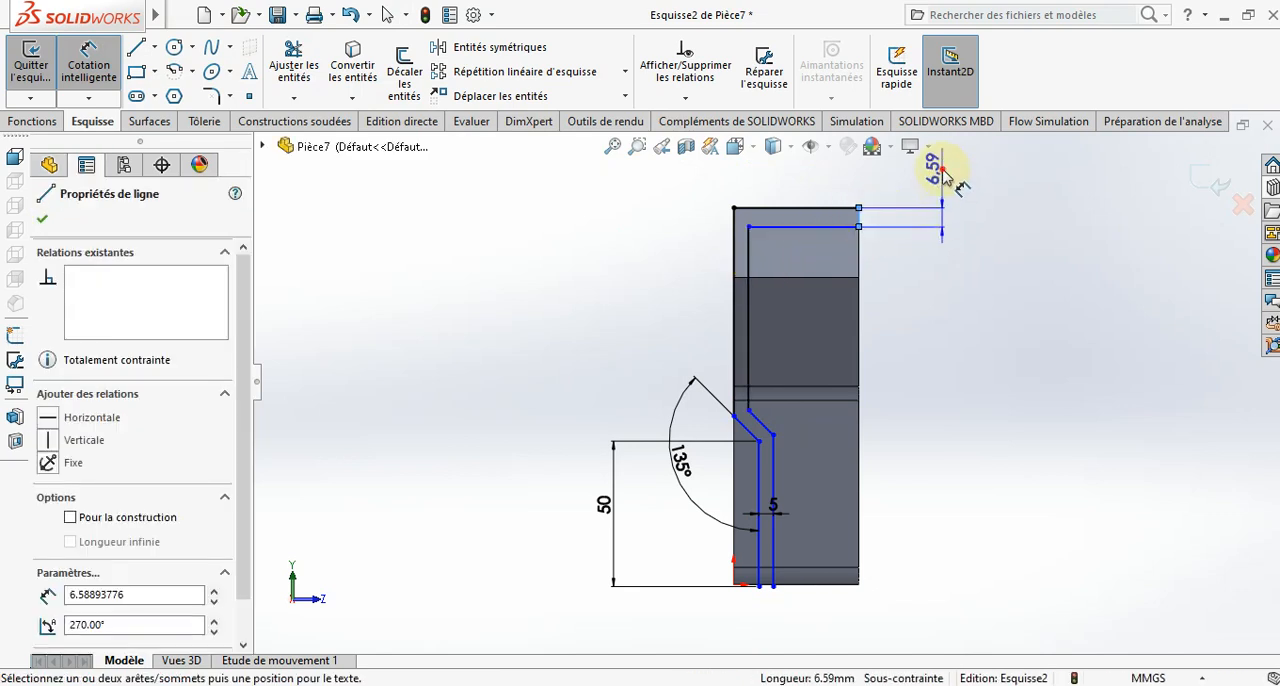
{"action": "left_click", "coordinate": [946, 184]}
{"action": "type", "text": "5"}
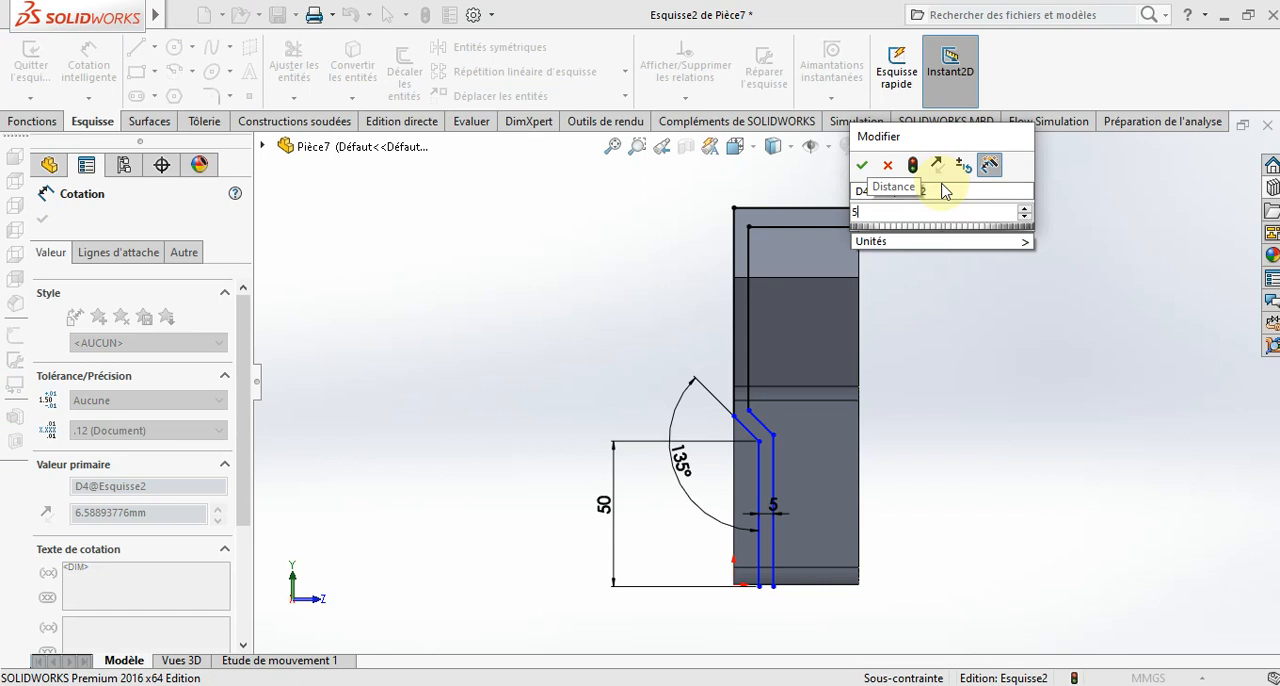
{"action": "key", "text": "Escape"}
{"action": "key", "text": "Escape"}
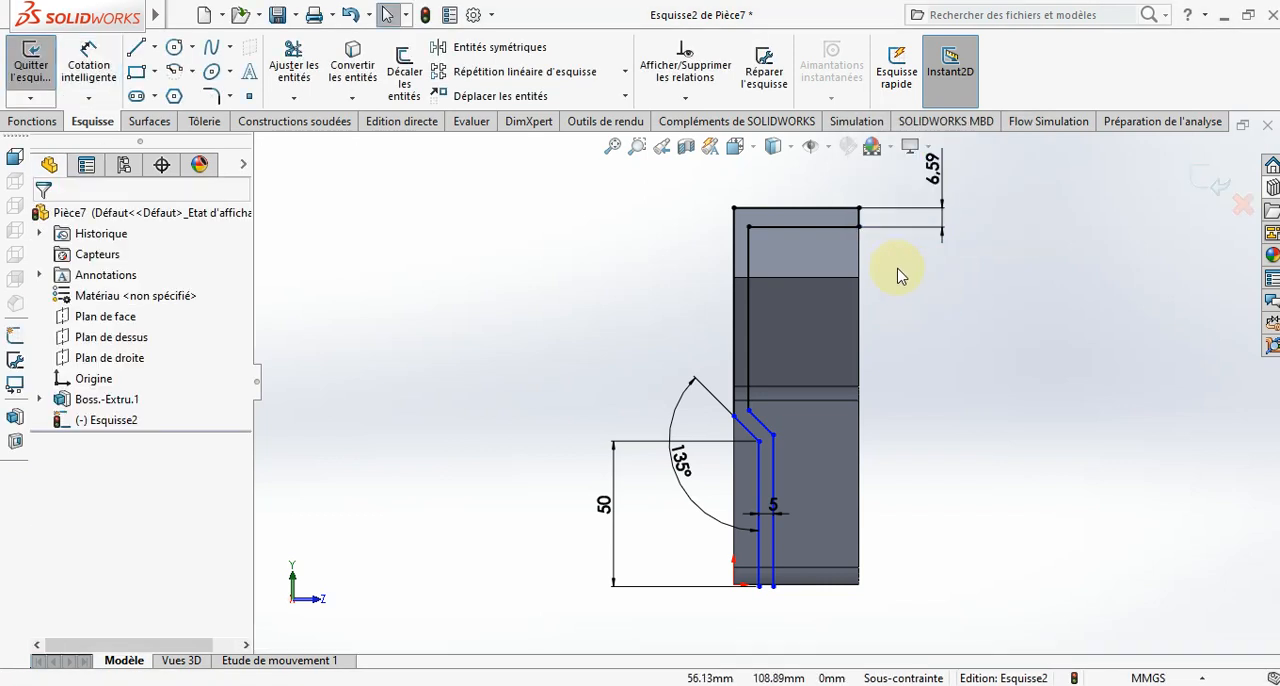
- Delete the short vertical line's dimension, that line and both upper horizontal lines, keeping the inner vertical line
{"action": "key", "text": "z"}
{"action": "mouse_move", "coordinate": [965, 242]}
{"action": "left_mouse_down"}
{"action": "mouse_move", "coordinate": [837, 320]}
{"action": "mouse_move", "coordinate": [811, 318]}
{"action": "mouse_move", "coordinate": [851, 295]}
{"action": "left_mouse_up"}
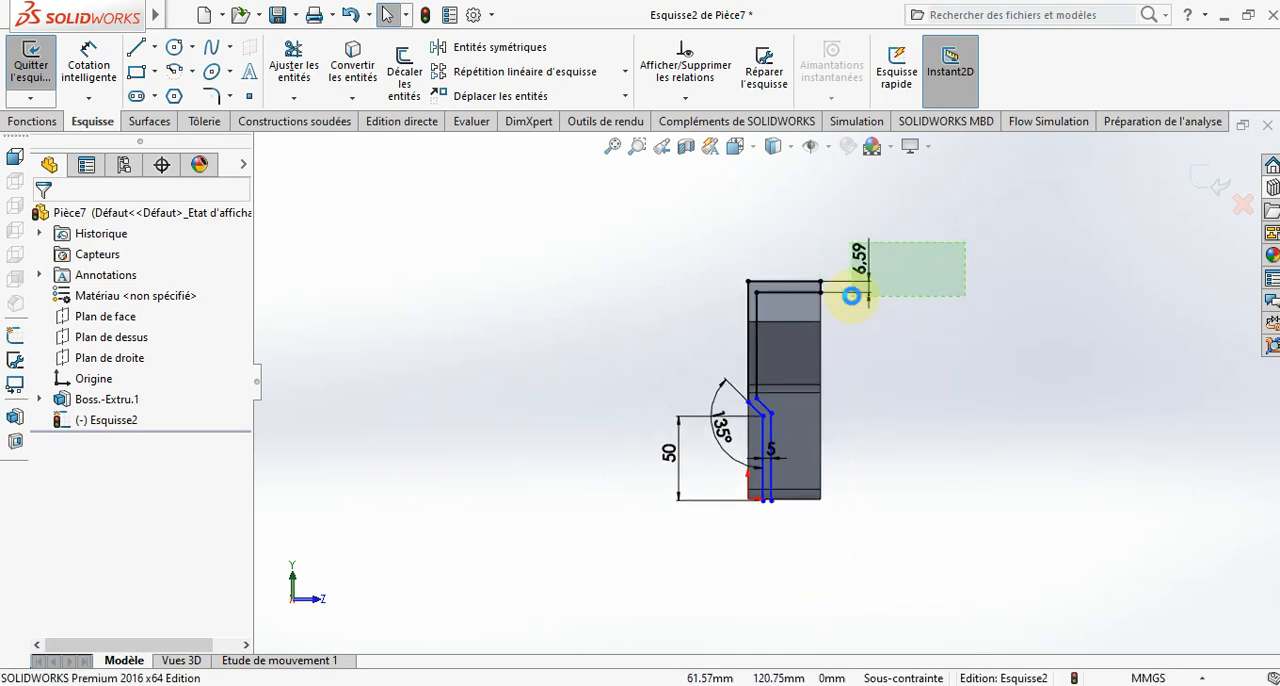
{"action": "key", "text": "Delete"}
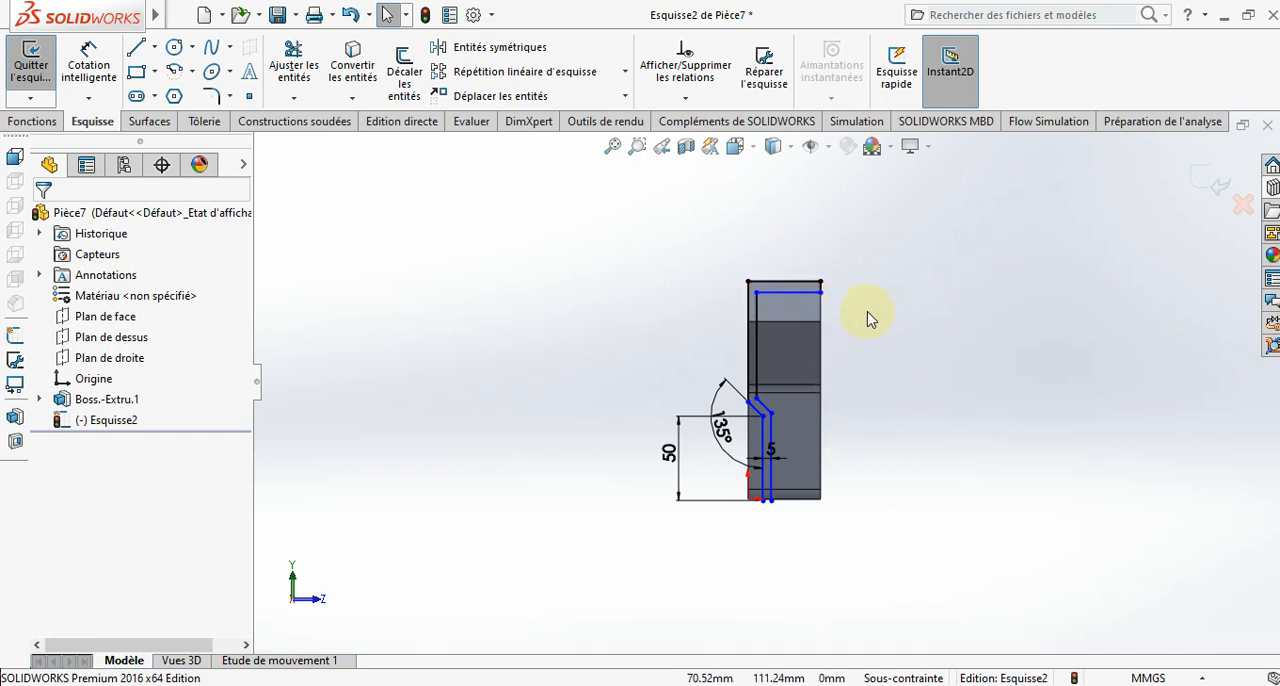
{"action": "scroll", "coordinate": [868, 318], "scroll_direction": "down", "scroll_amount": 3}
{"action": "left_click_drag", "start_coordinate": [858, 252], "coordinate": [746, 353]}
{"action": "key", "text": "Delete"}
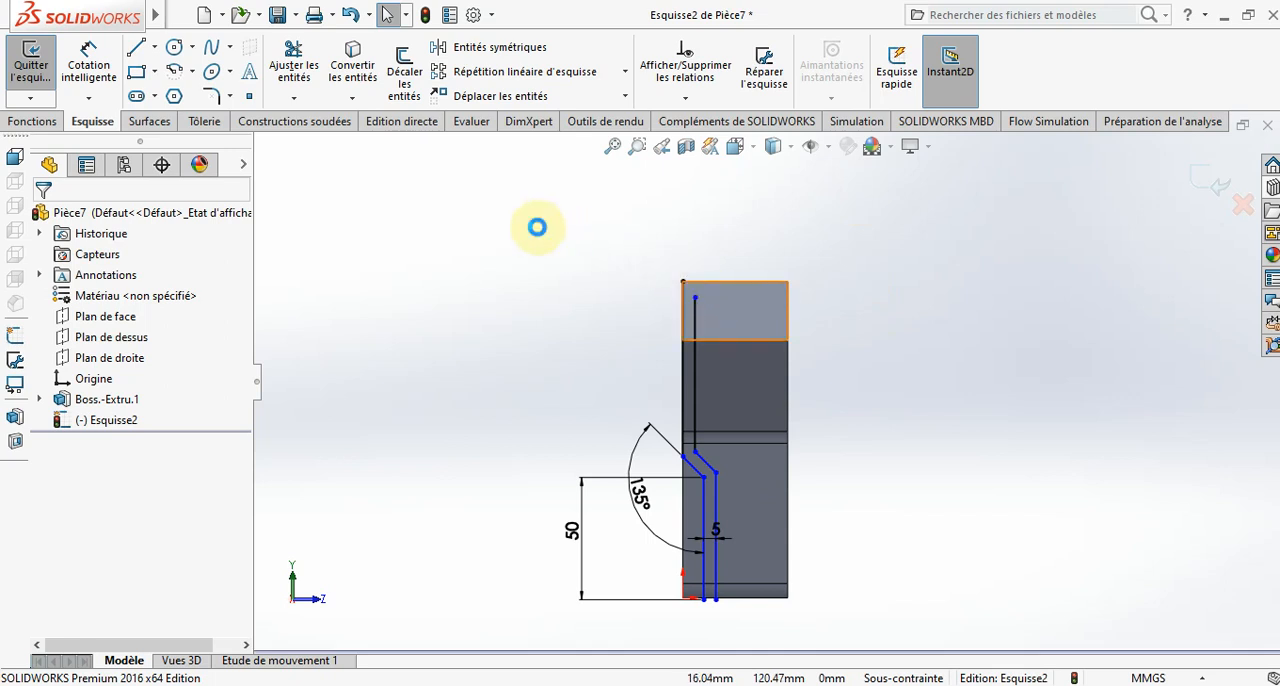
- Sketch a 5 mm horizontal line from the upper left corner along the part's upper edge
{"action": "left_click", "coordinate": [137, 48]}
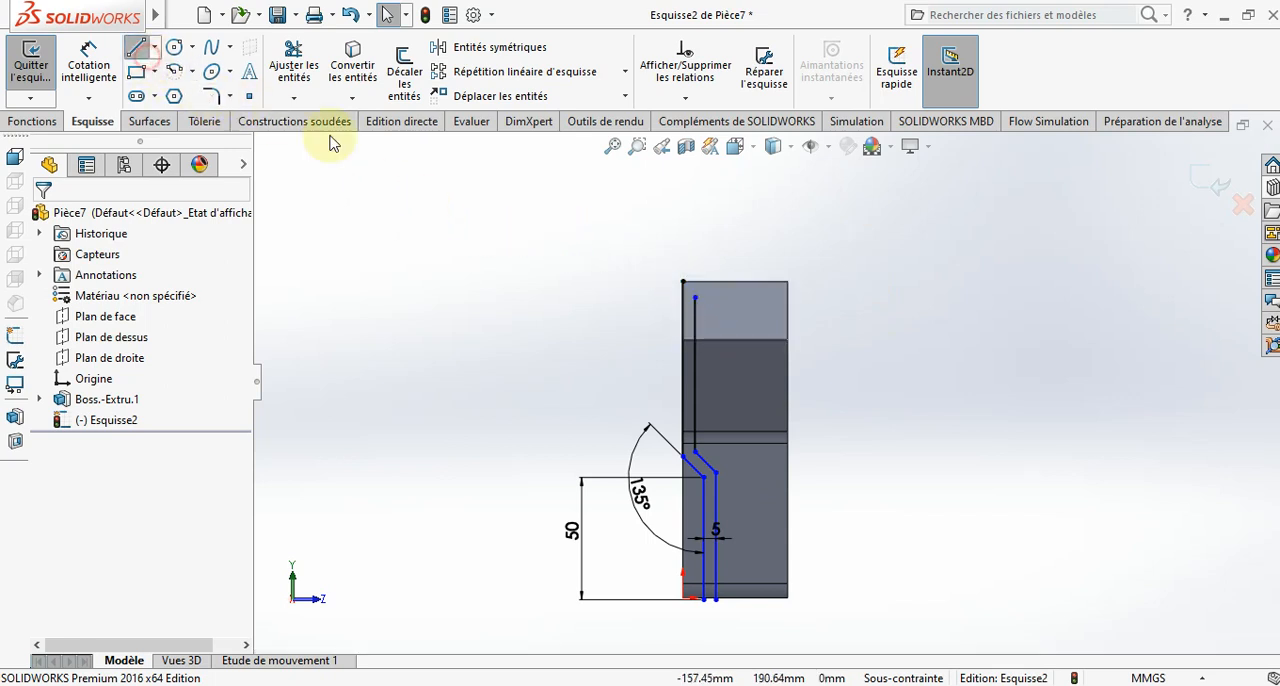
{"action": "left_click", "coordinate": [683, 283]}
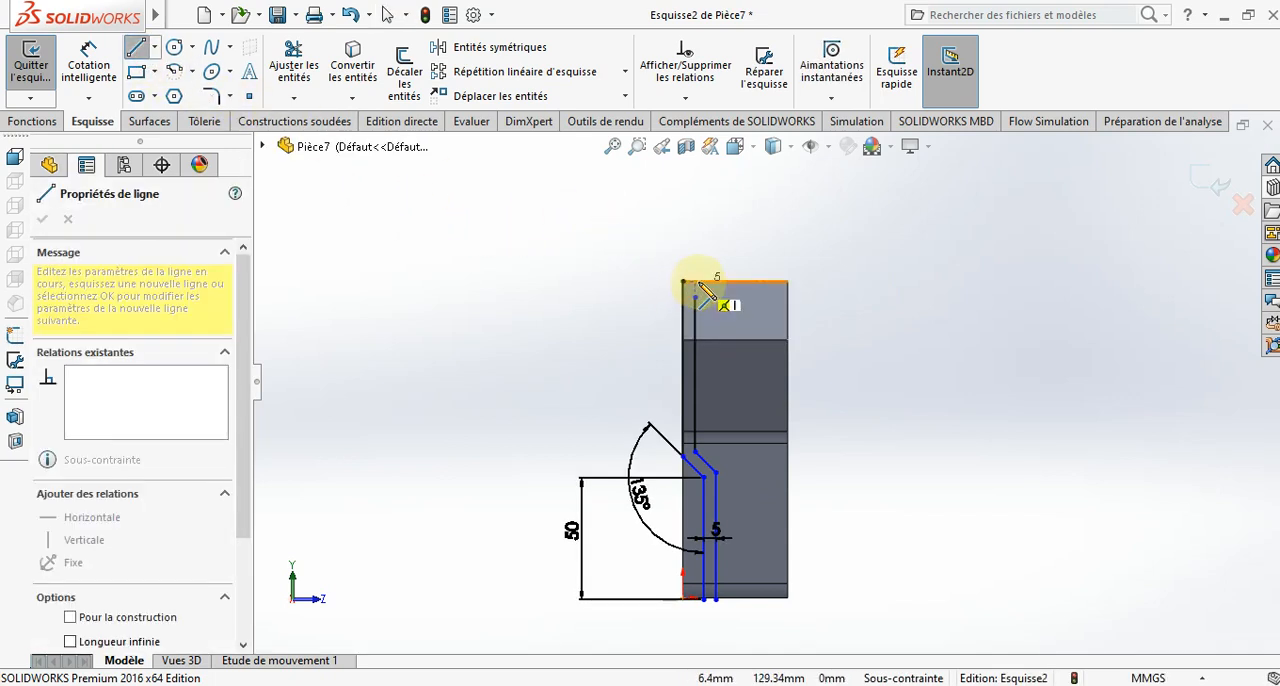
{"action": "key", "text": "Escape"}
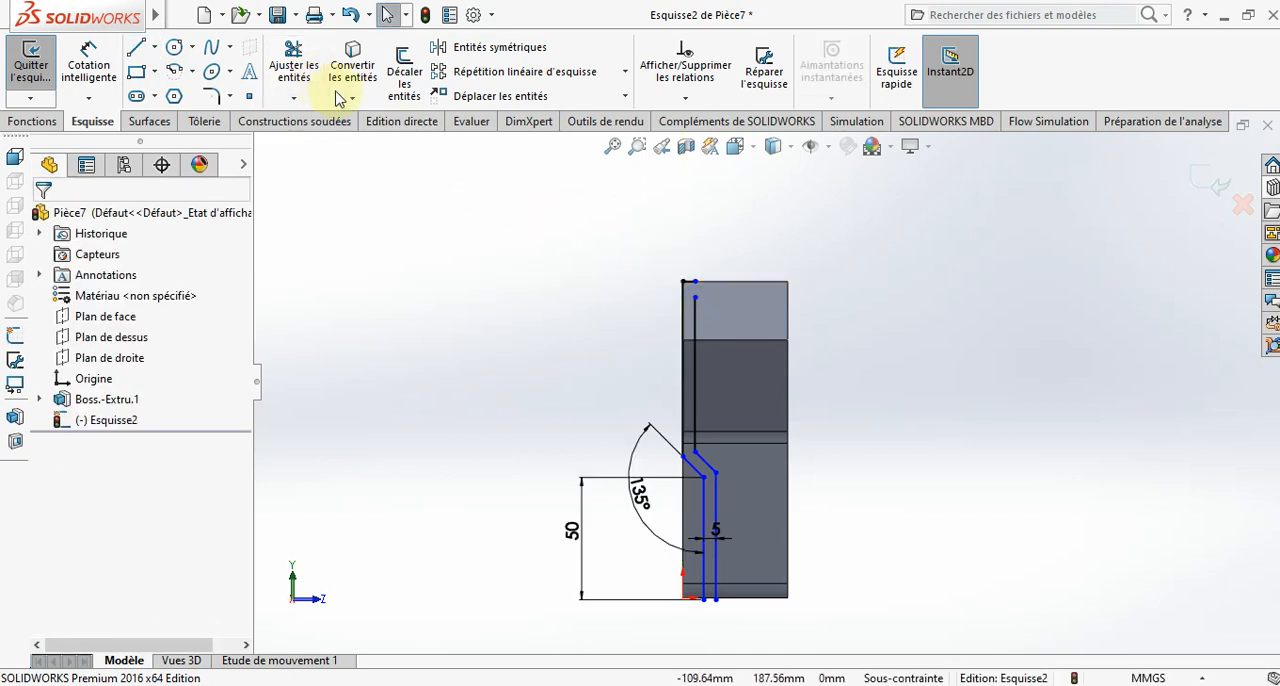
- Extend the inner vertical line up to the end of the short horizontal line
{"action": "left_click", "coordinate": [313, 103]}
{"action": "left_click", "coordinate": [300, 137]}
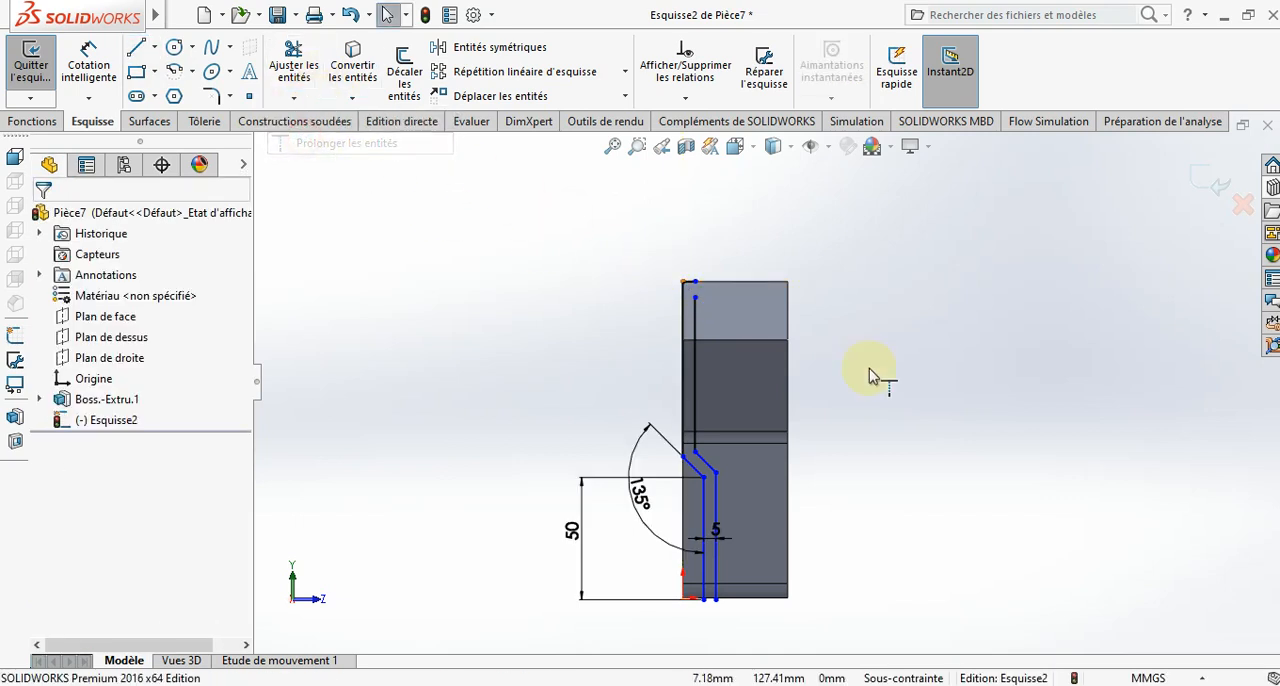
{"action": "left_click", "coordinate": [700, 310]}
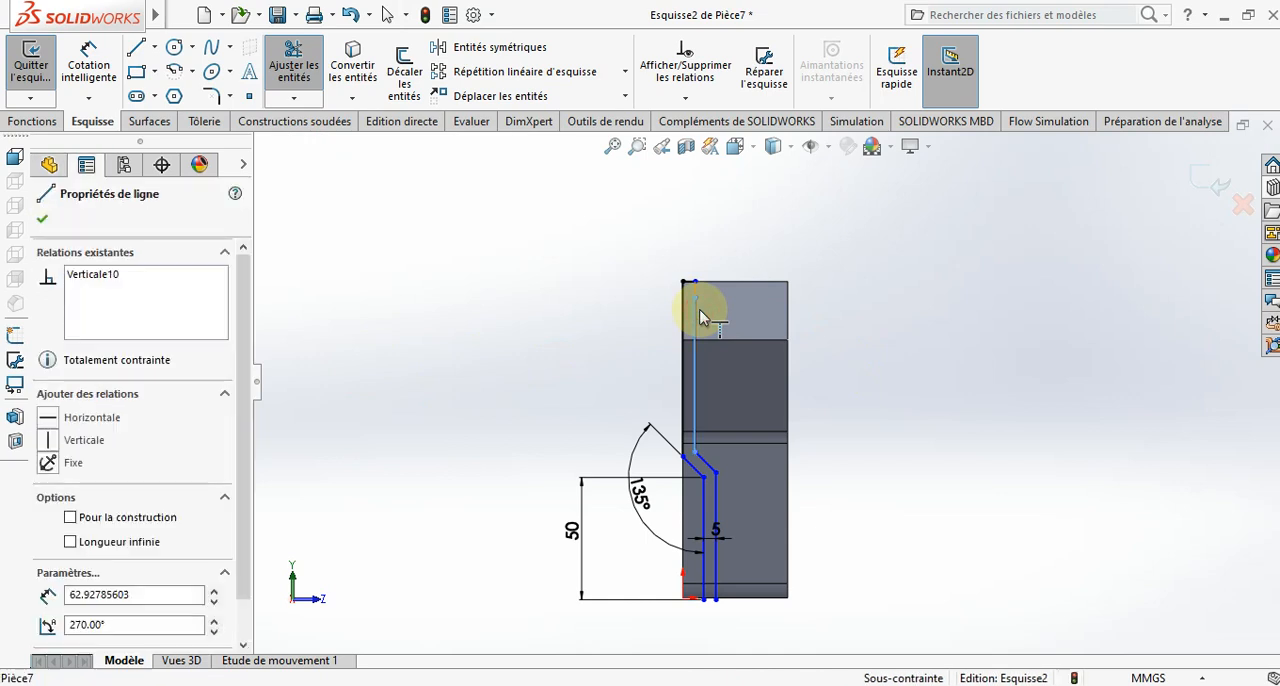
{"action": "key", "text": "Escape"}
{"action": "scroll", "coordinate": [959, 370], "scroll_direction": "up", "scroll_amount": 2}
{"action": "scroll", "coordinate": [956, 370], "scroll_direction": "down", "scroll_amount": 1}
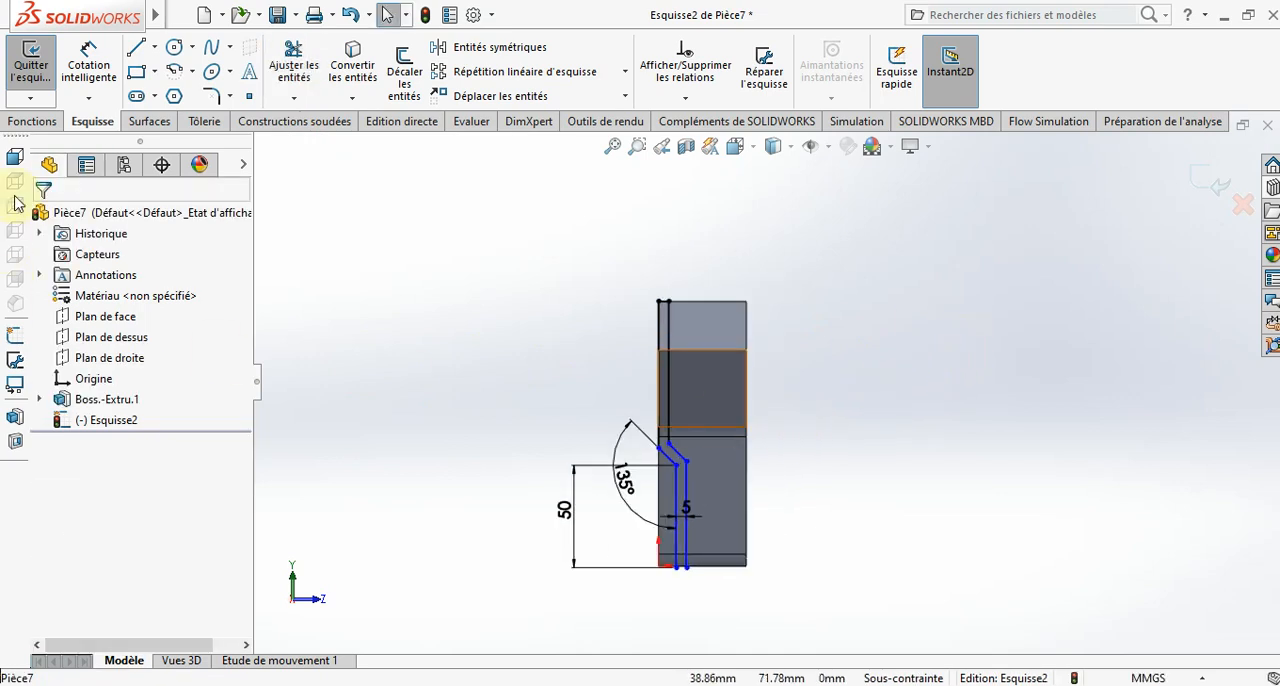
- Add 8 mm sketch fillets to the four corners where the slanted lines meet the vertical lines
{"action": "left_click", "coordinate": [212, 97]}
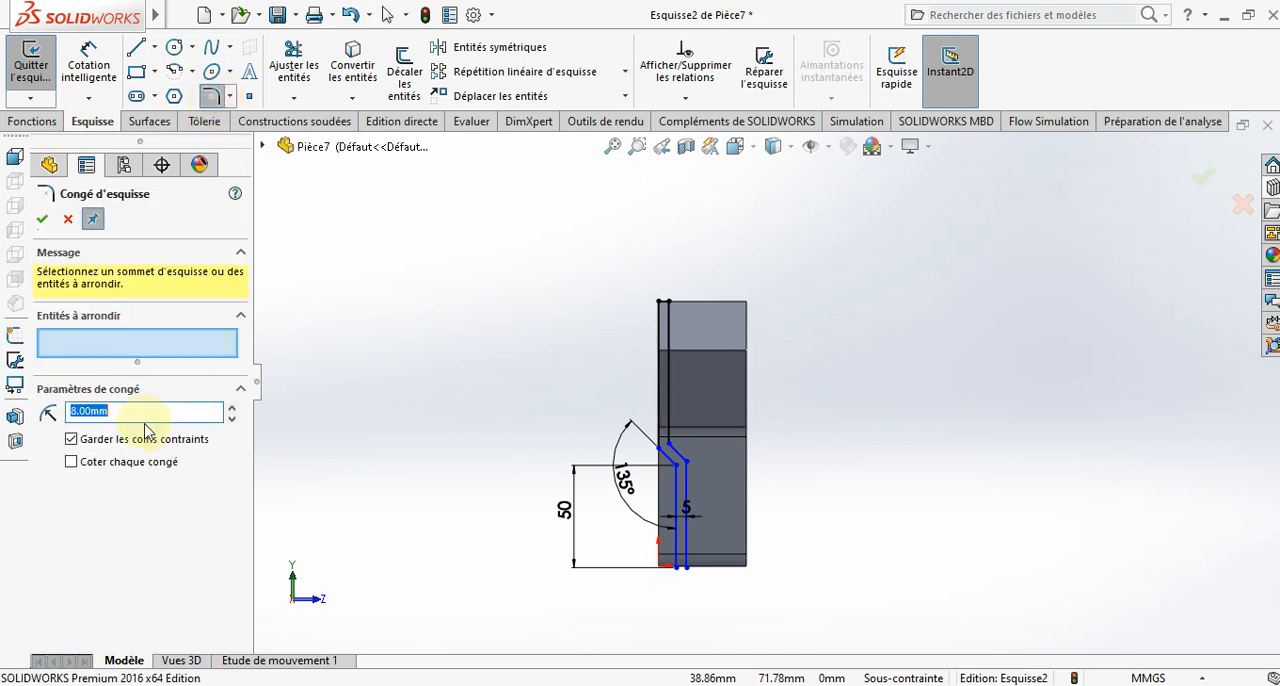
{"action": "scroll", "coordinate": [680, 486], "scroll_direction": "down", "scroll_amount": 4}
{"action": "left_click", "coordinate": [628, 415]}
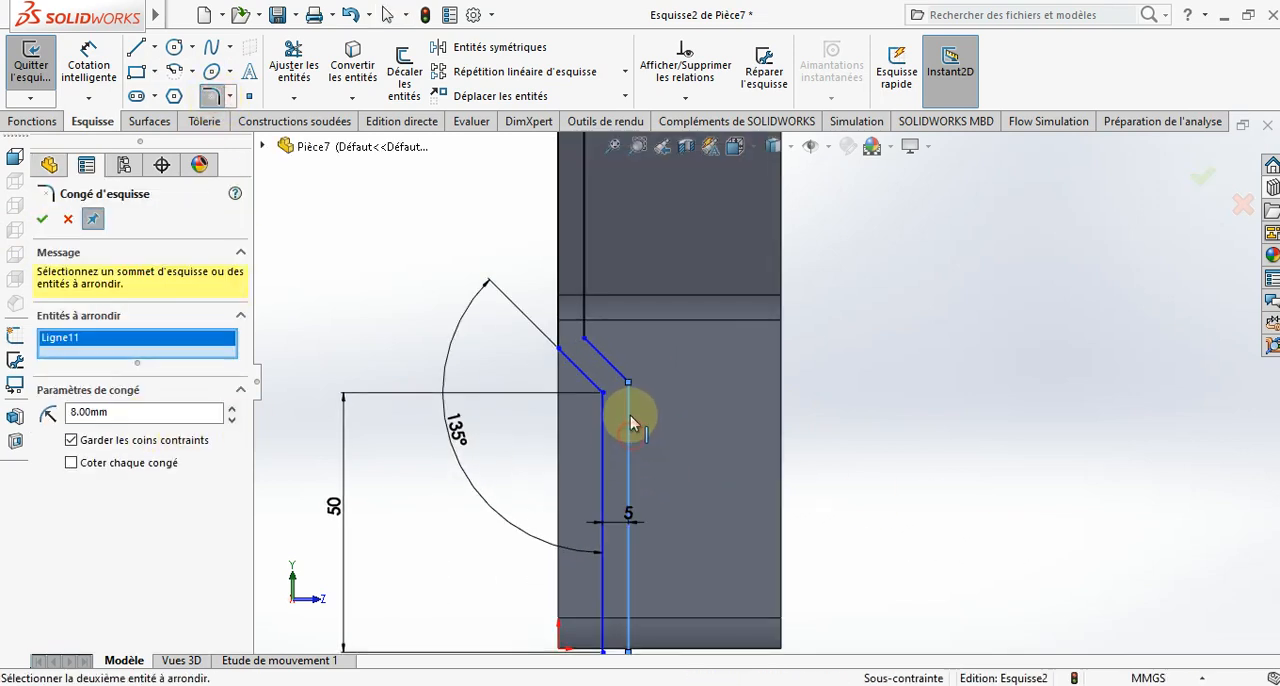
{"action": "left_click", "coordinate": [605, 366]}
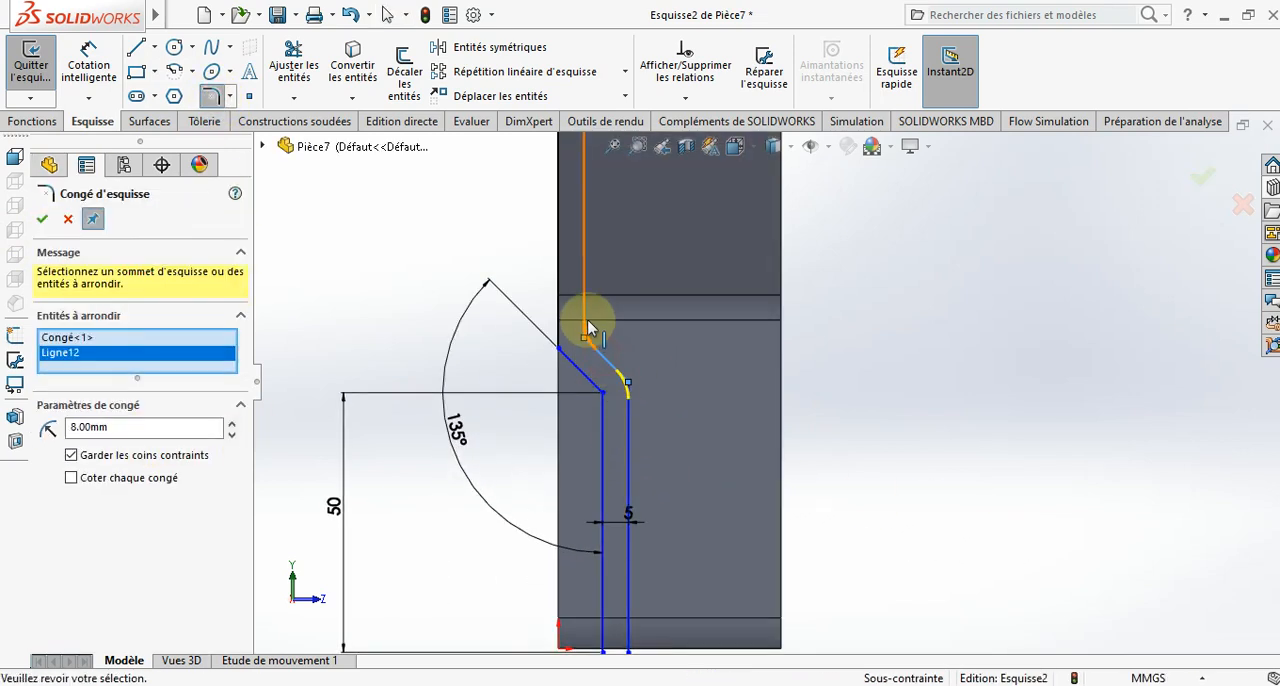
{"action": "left_click", "coordinate": [584, 318]}
{"action": "left_click", "coordinate": [559, 340]}
{"action": "left_click", "coordinate": [573, 363]}
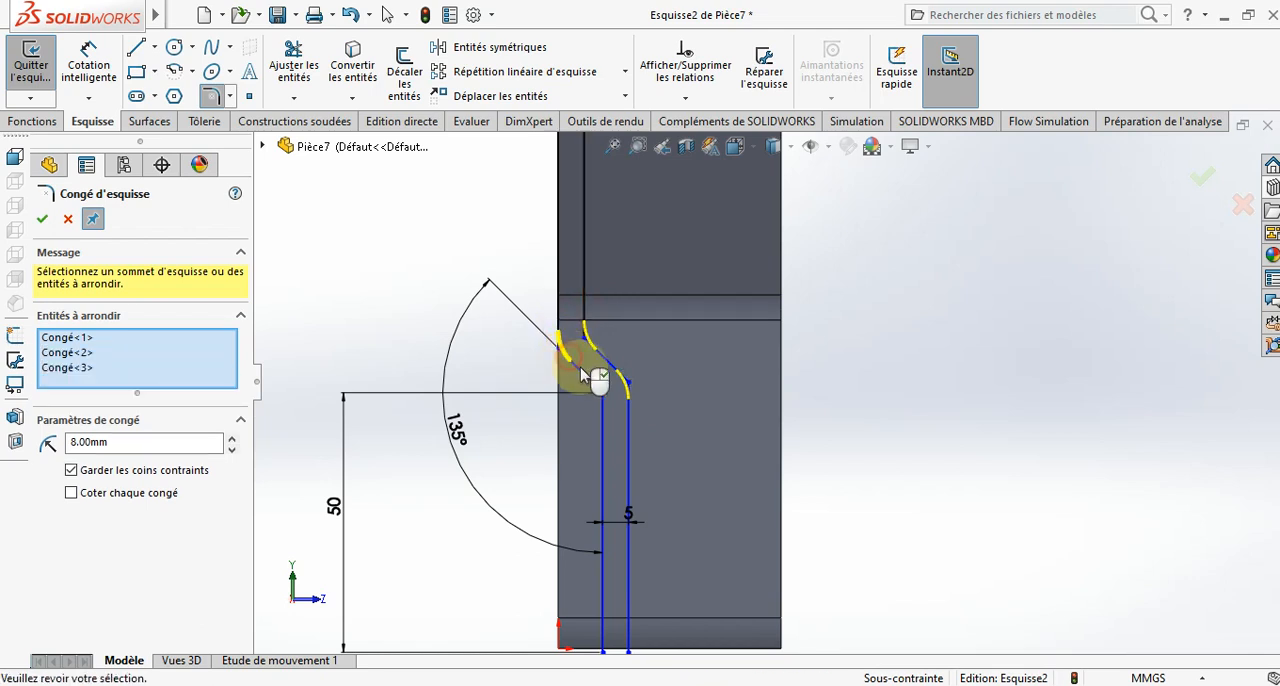
{"action": "left_click", "coordinate": [587, 375]}
{"action": "left_click", "coordinate": [603, 428]}
{"action": "left_click", "coordinate": [605, 417]}
{"action": "scroll", "coordinate": [606, 417], "scroll_direction": "up", "scroll_amount": 4}
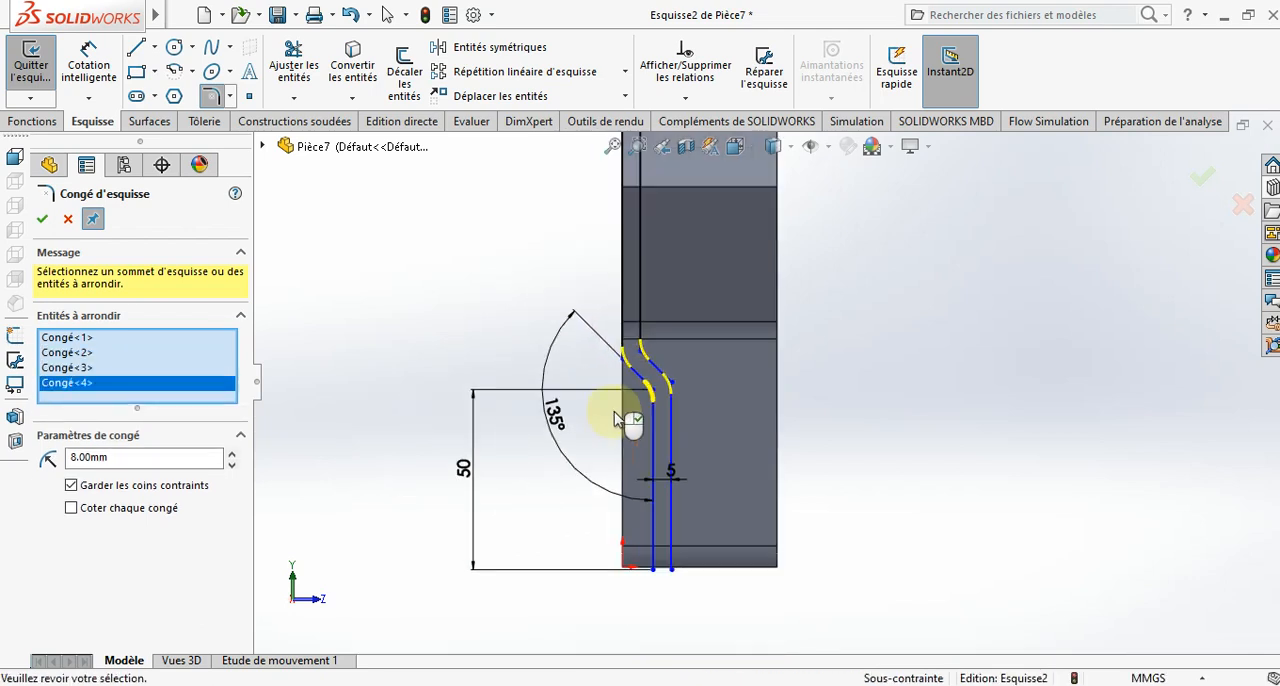
{"action": "left_click", "coordinate": [43, 222]}
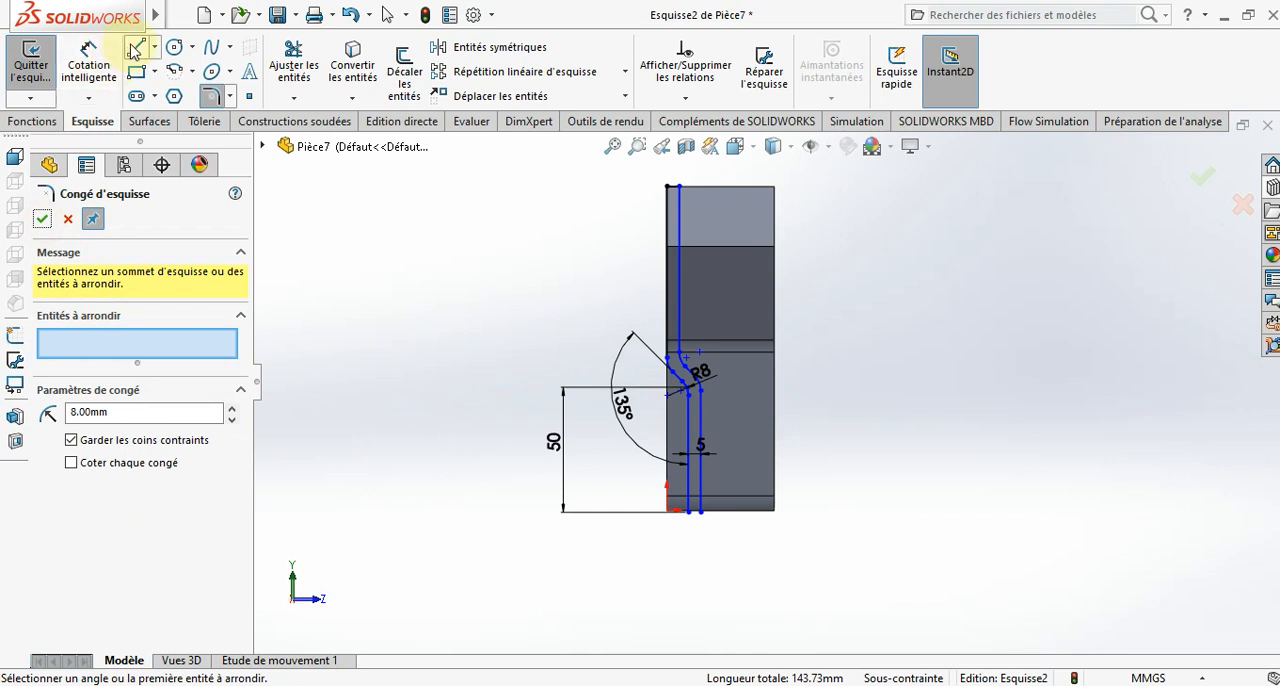
- Close the profile's lower end with a horizontal line joining the ends of the two vertical lines
{"action": "left_click", "coordinate": [136, 48]}
{"action": "scroll", "coordinate": [663, 472], "scroll_direction": "down", "scroll_amount": 3}
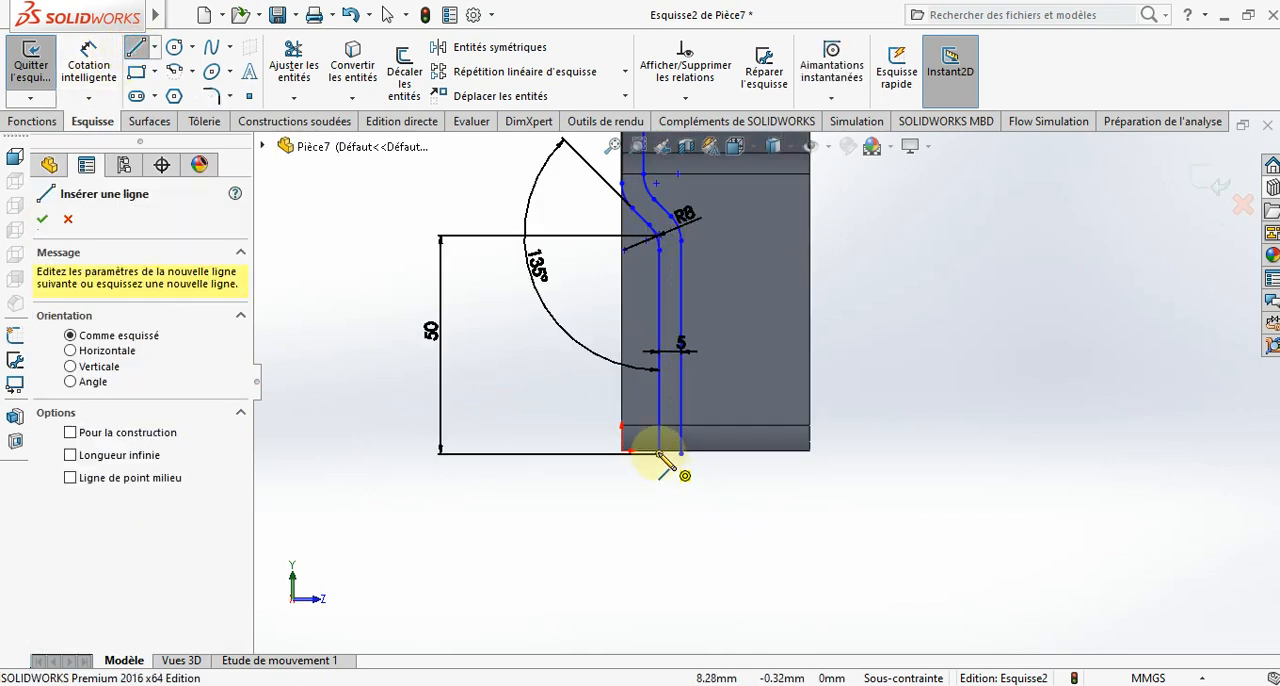
{"action": "left_click", "coordinate": [659, 452]}
{"action": "left_click", "coordinate": [681, 452]}
{"action": "scroll", "coordinate": [688, 470], "scroll_direction": "up", "scroll_amount": 2}
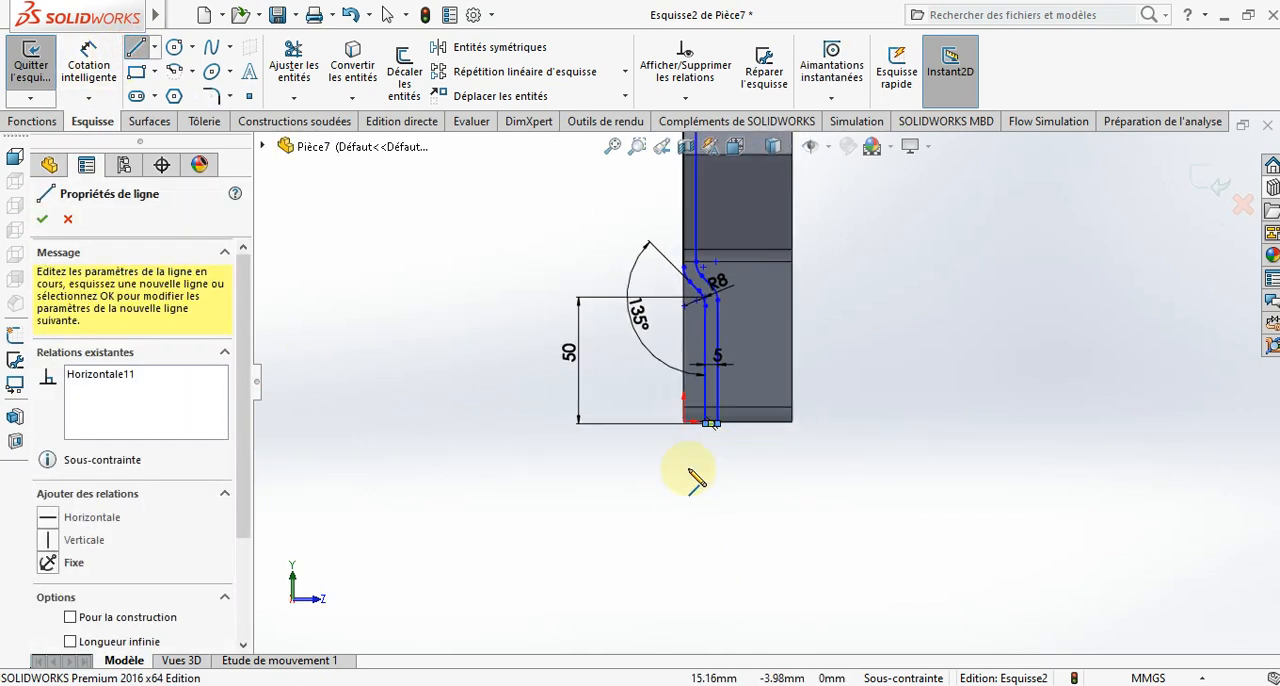
{"action": "scroll", "coordinate": [689, 471], "scroll_direction": "up", "scroll_amount": 2}
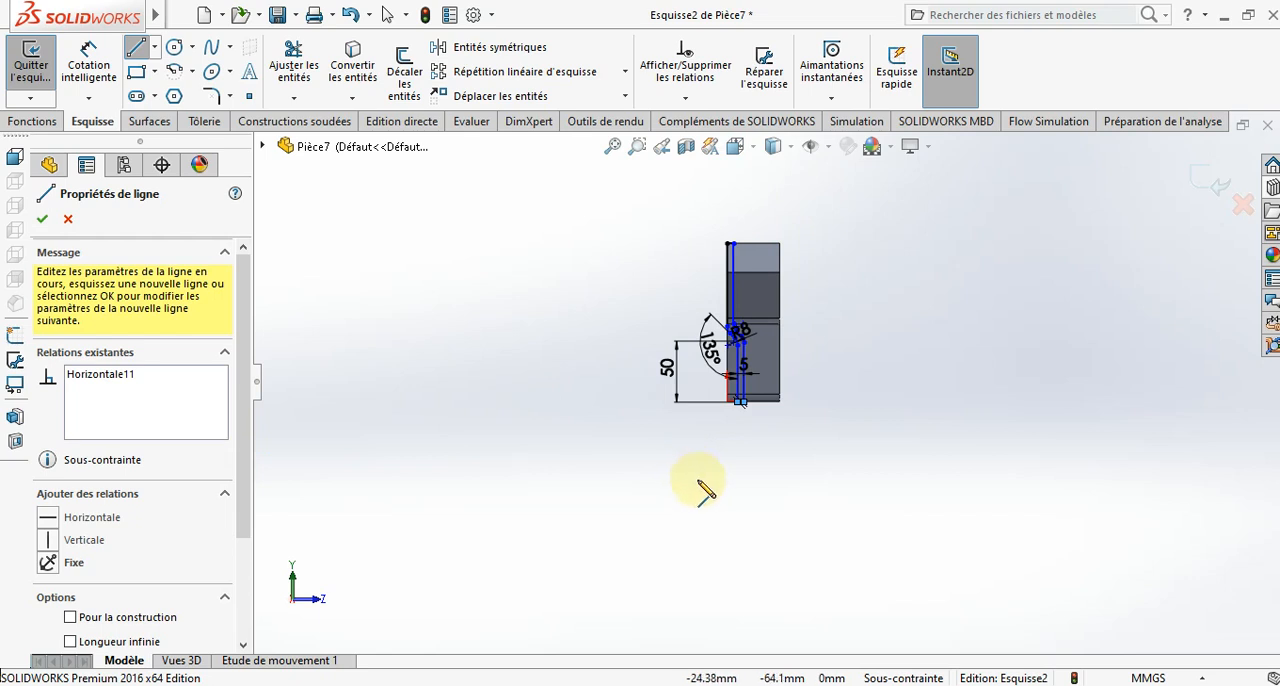
{"action": "key", "text": "Escape"}
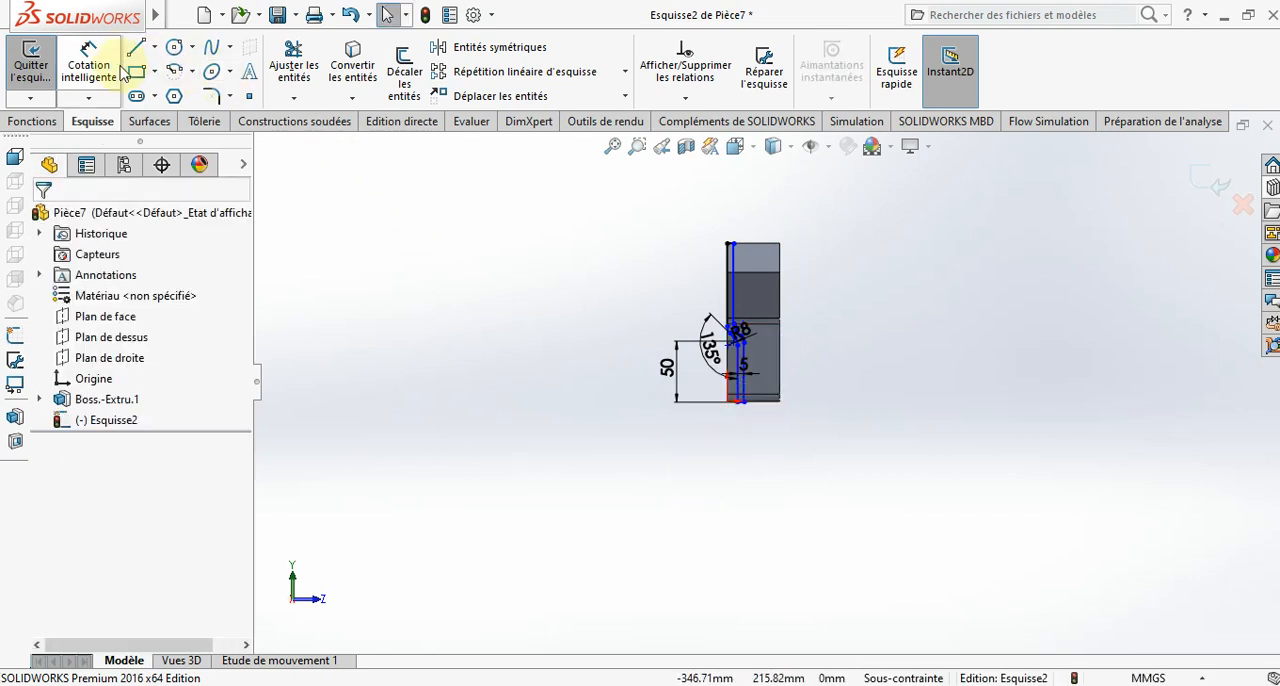
- Sketch a corner rectangle around the part's outline, from the upper left corner to the lower right corner
{"action": "left_click", "coordinate": [728, 243]}
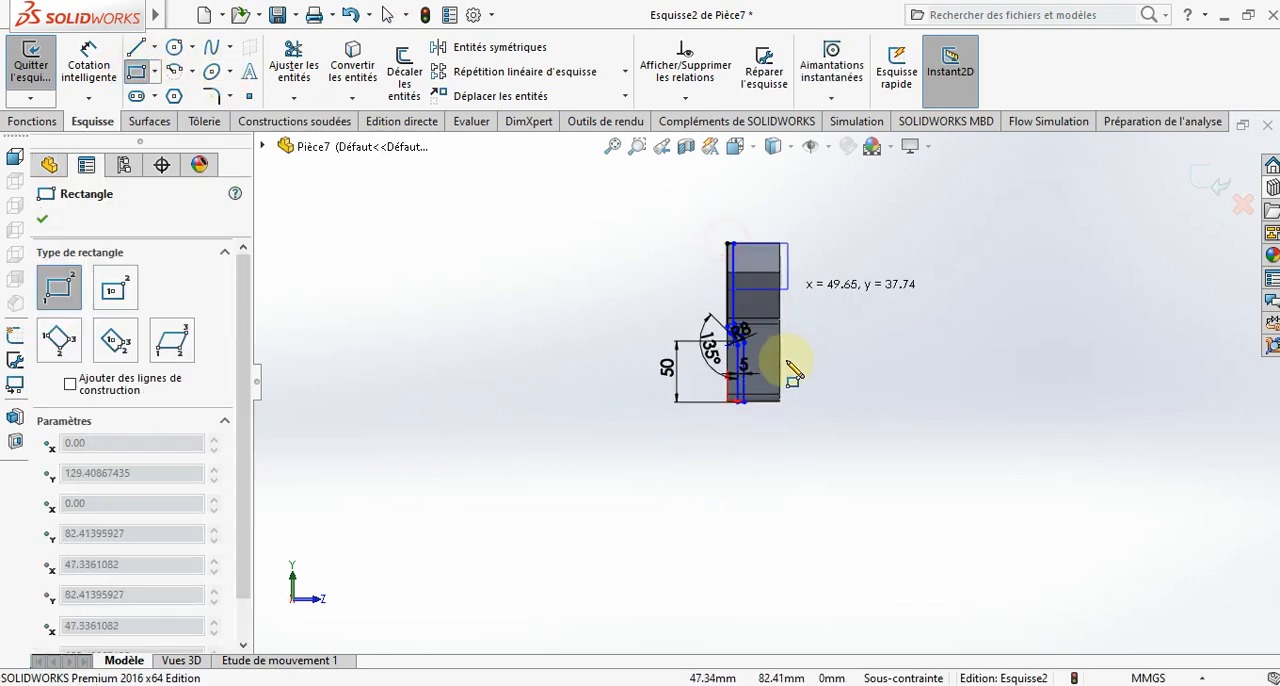
{"action": "left_click", "coordinate": [781, 402]}
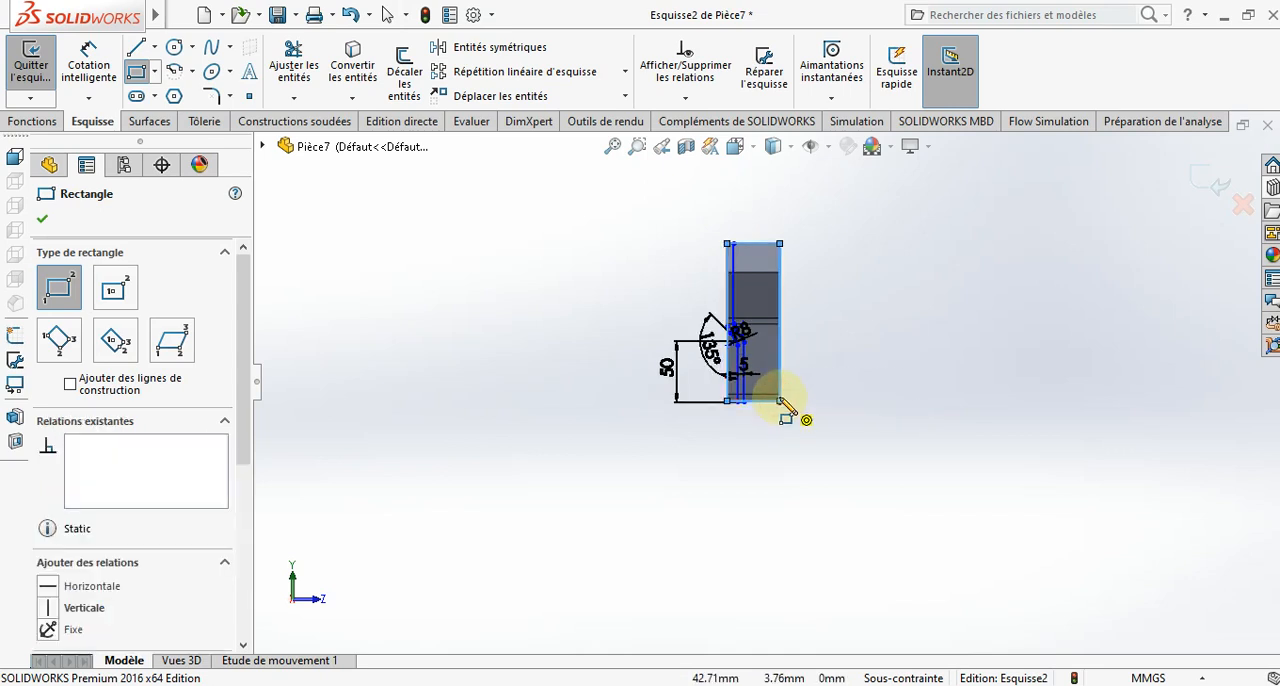
{"action": "key", "text": "Escape"}
{"action": "middle_click_drag", "start_coordinate": [671, 429], "coordinate": [585, 460]}
{"action": "left_click", "coordinate": [35, 121]}
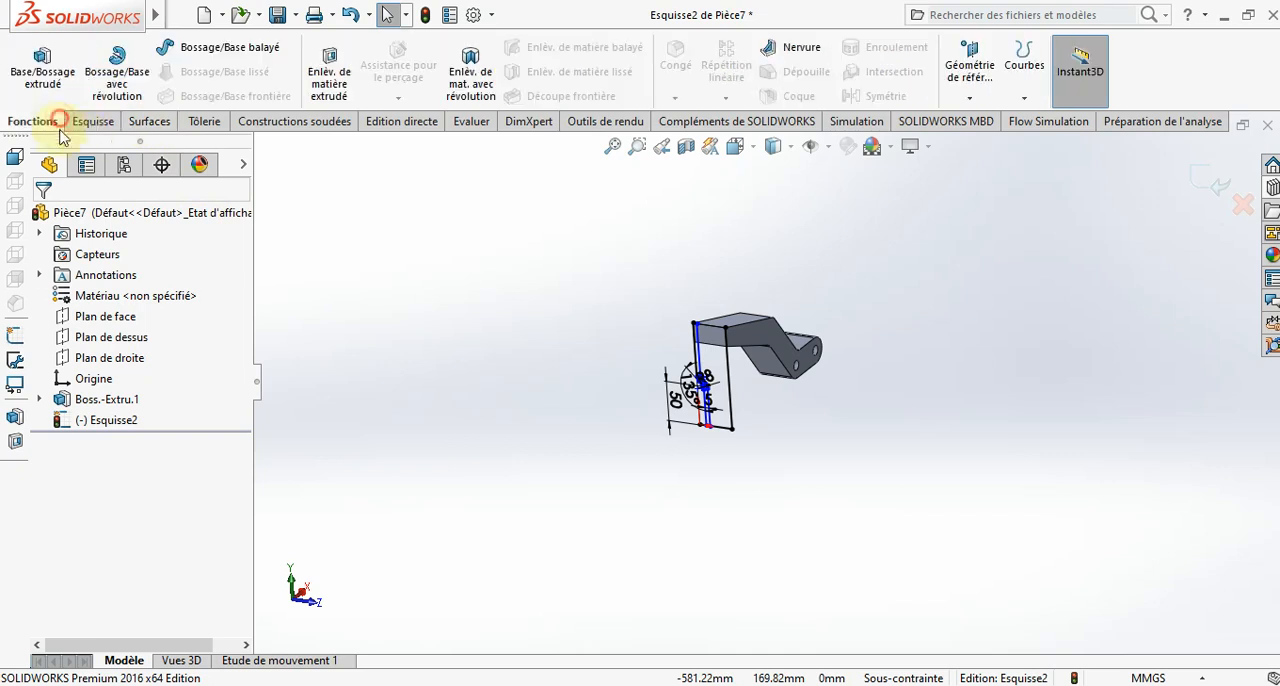
{"action": "left_click", "coordinate": [312, 102]}
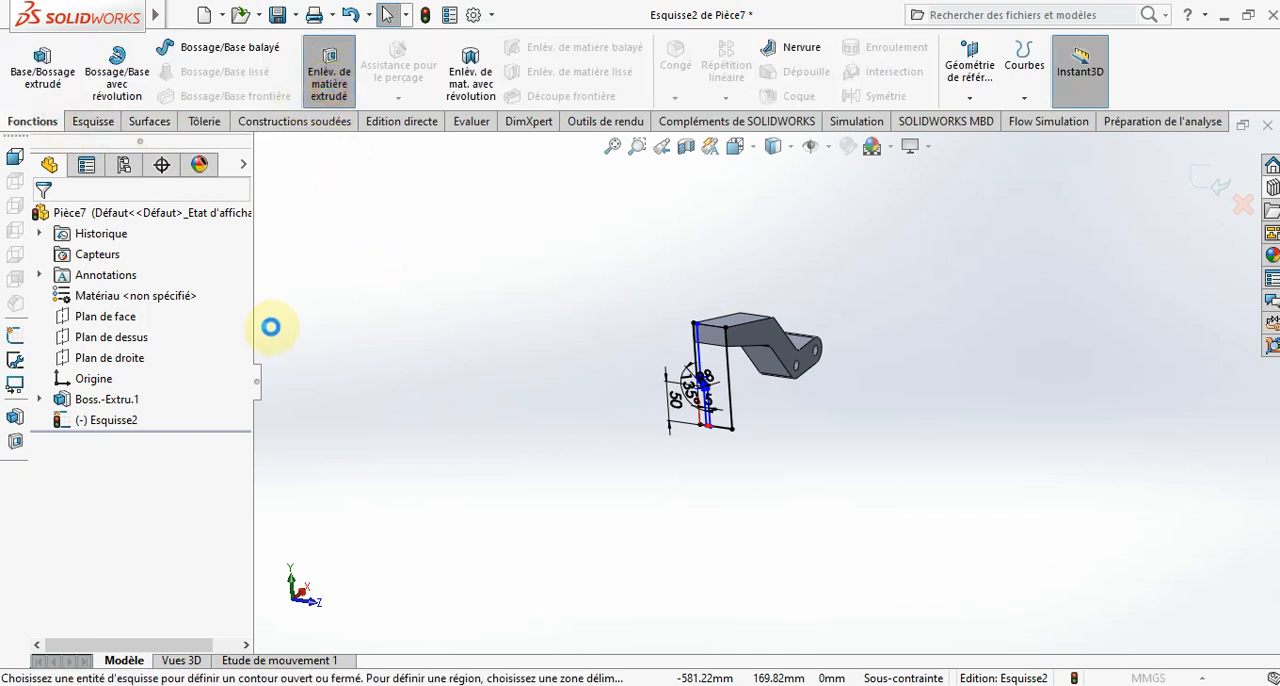
{"action": "left_click", "coordinate": [163, 283]}
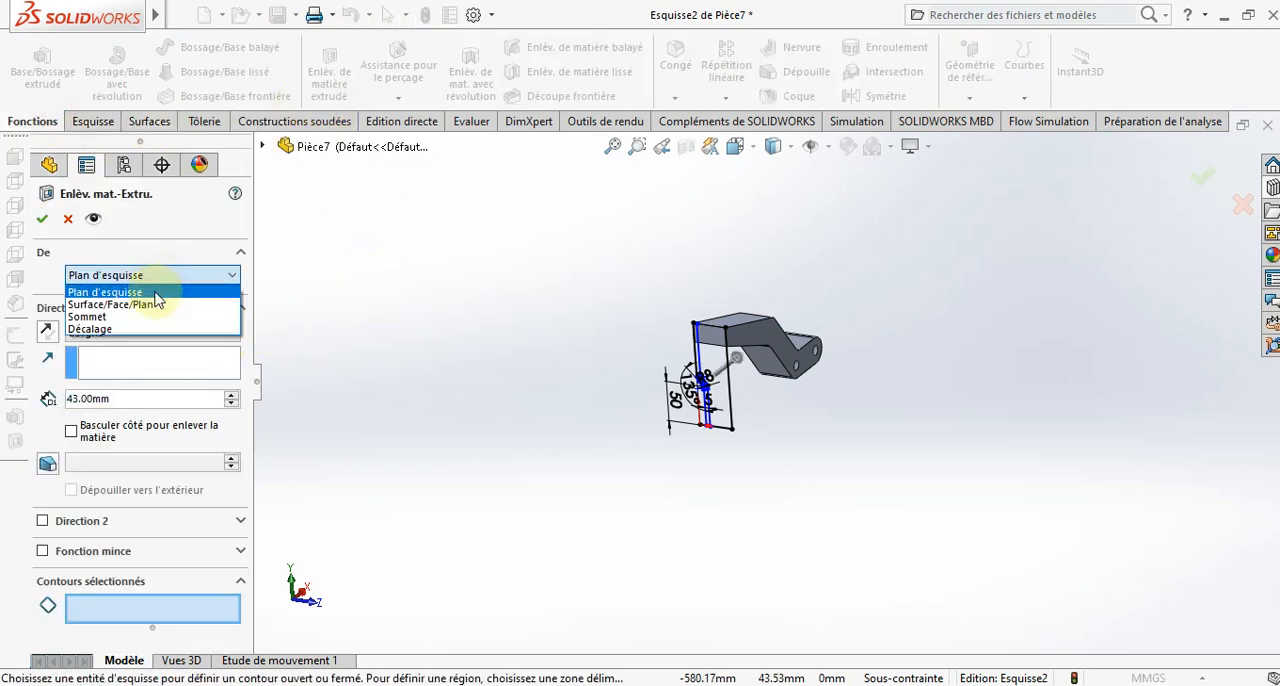
{"action": "left_click", "coordinate": [144, 329]}
{"action": "scroll", "coordinate": [727, 346], "scroll_direction": "down", "scroll_amount": 6}
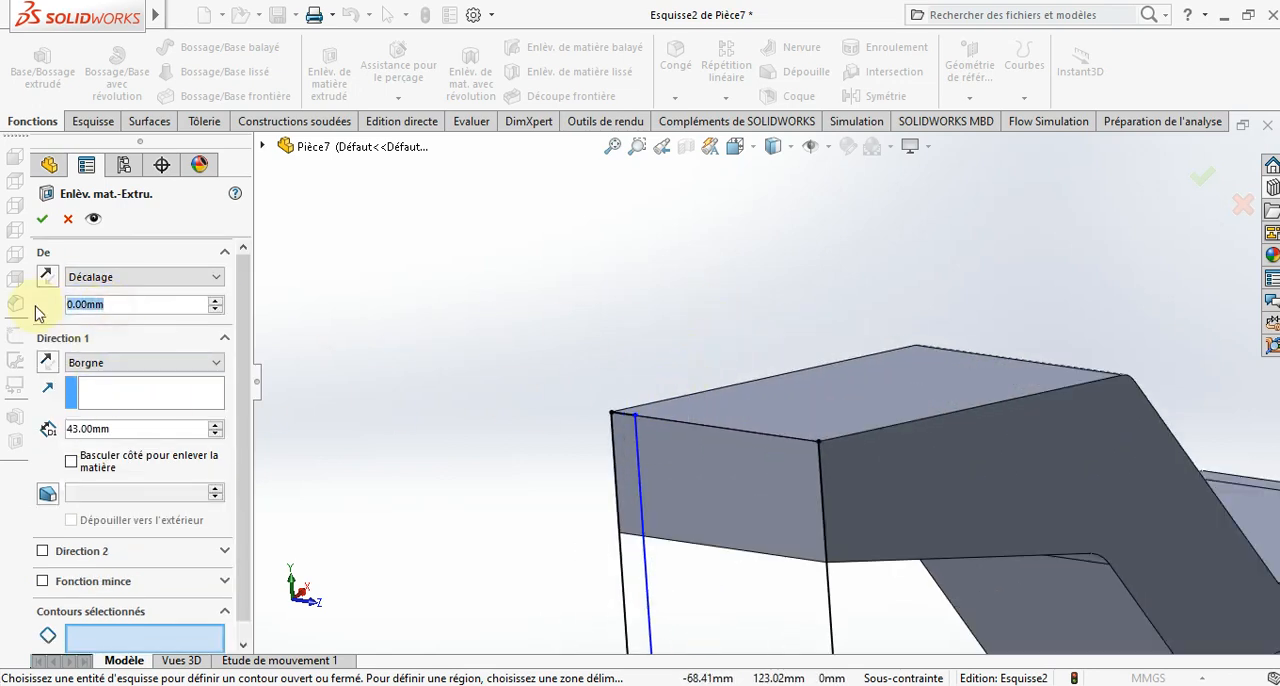
{"action": "type", "text": "5"}
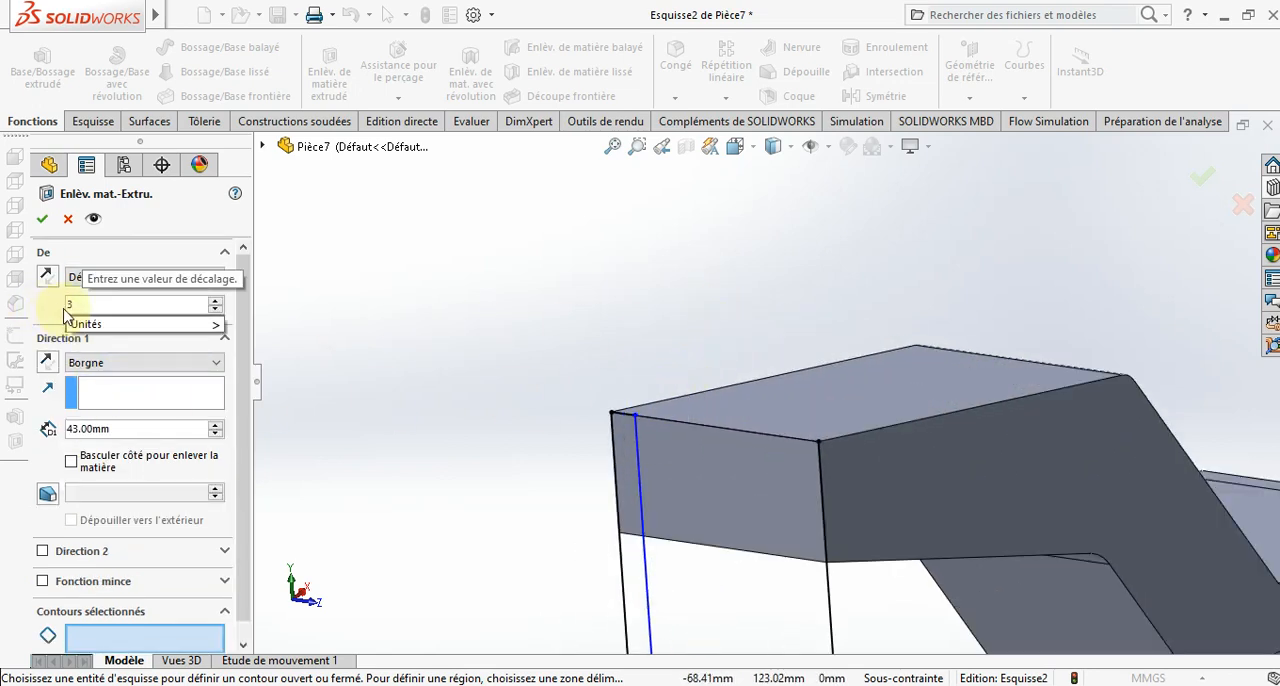
{"action": "key", "text": "Return"}
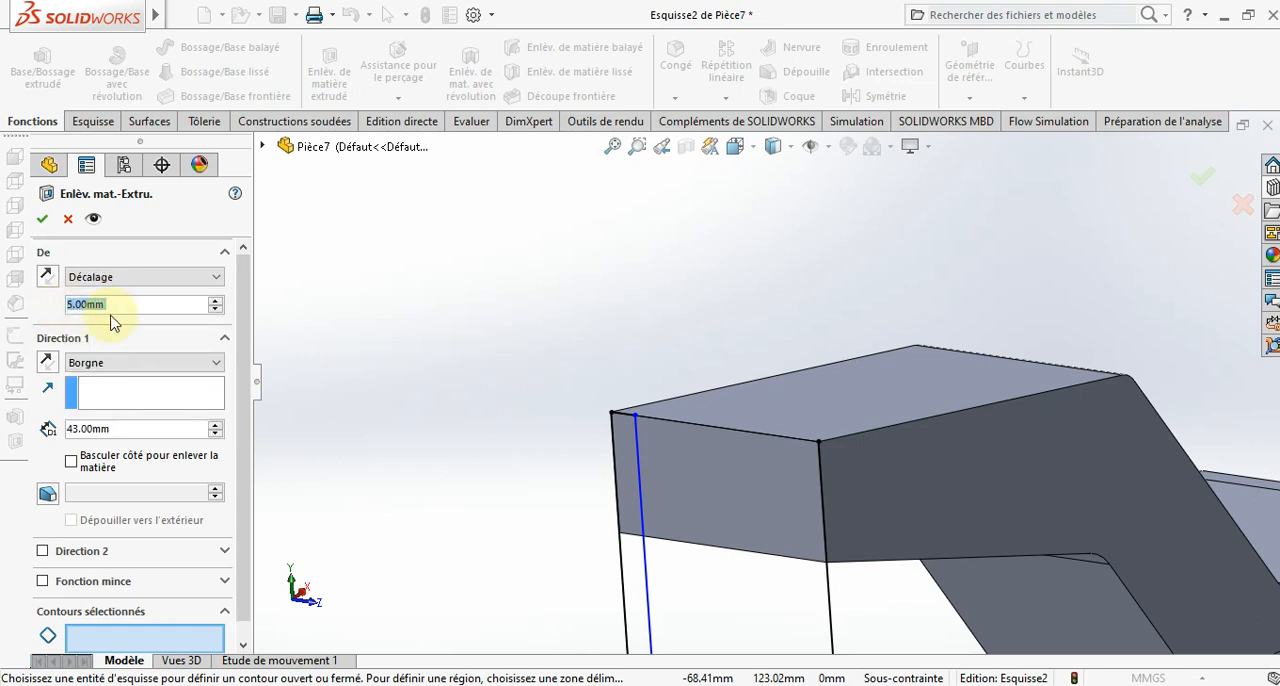
{"action": "type", "text": "35"}
{"action": "key", "text": "Return"}
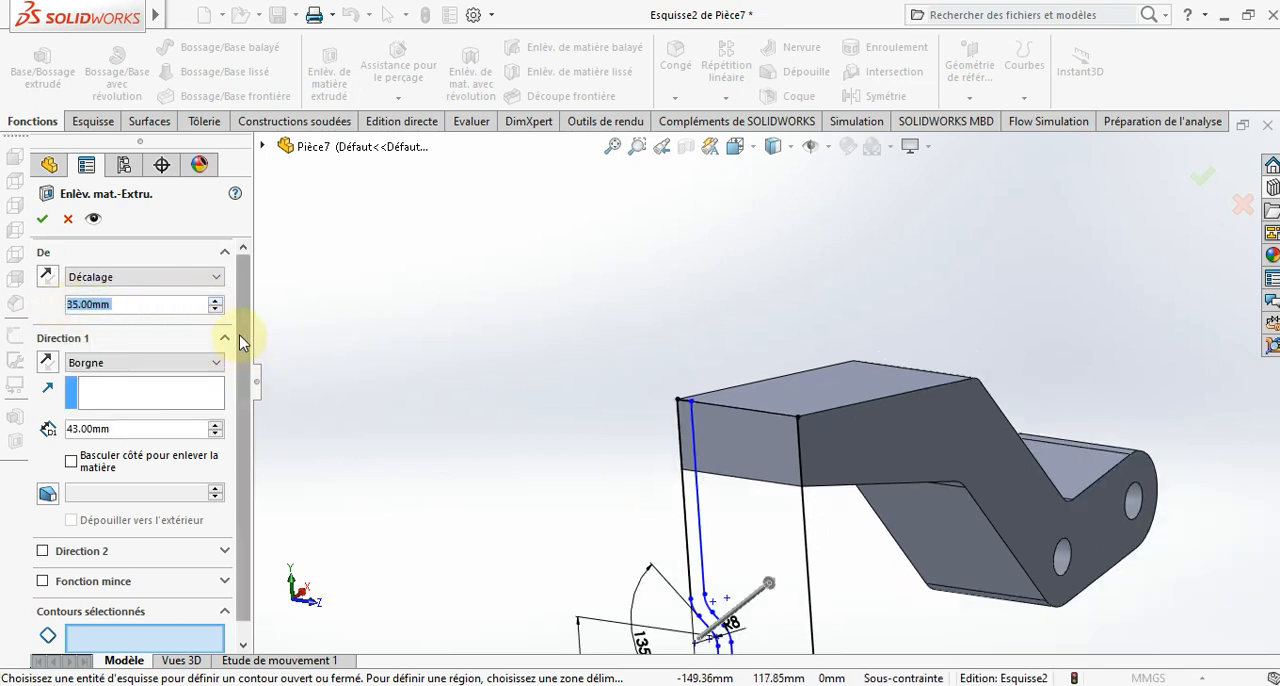
{"action": "type", "text": "5"}
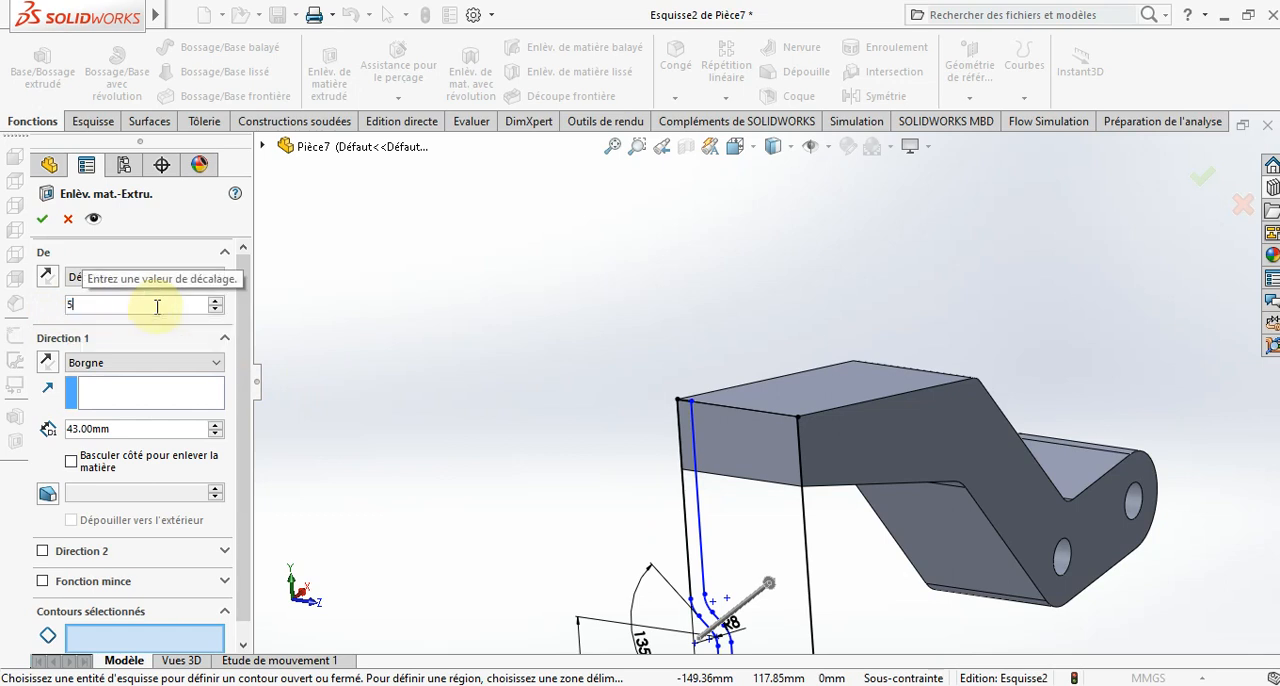
{"action": "key", "text": "Return"}
{"action": "left_click", "coordinate": [141, 645]}
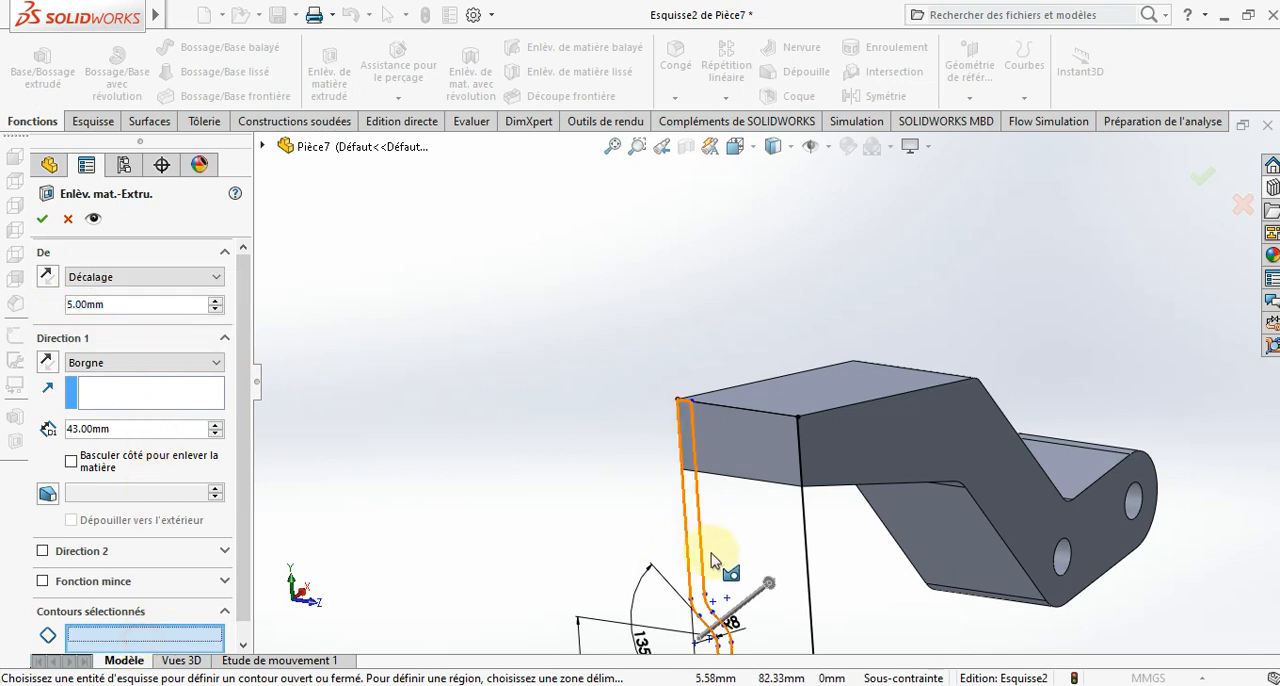
{"action": "scroll", "coordinate": [724, 506], "scroll_direction": "up", "scroll_amount": 4}
{"action": "scroll", "coordinate": [753, 476], "scroll_direction": "down", "scroll_amount": 2}
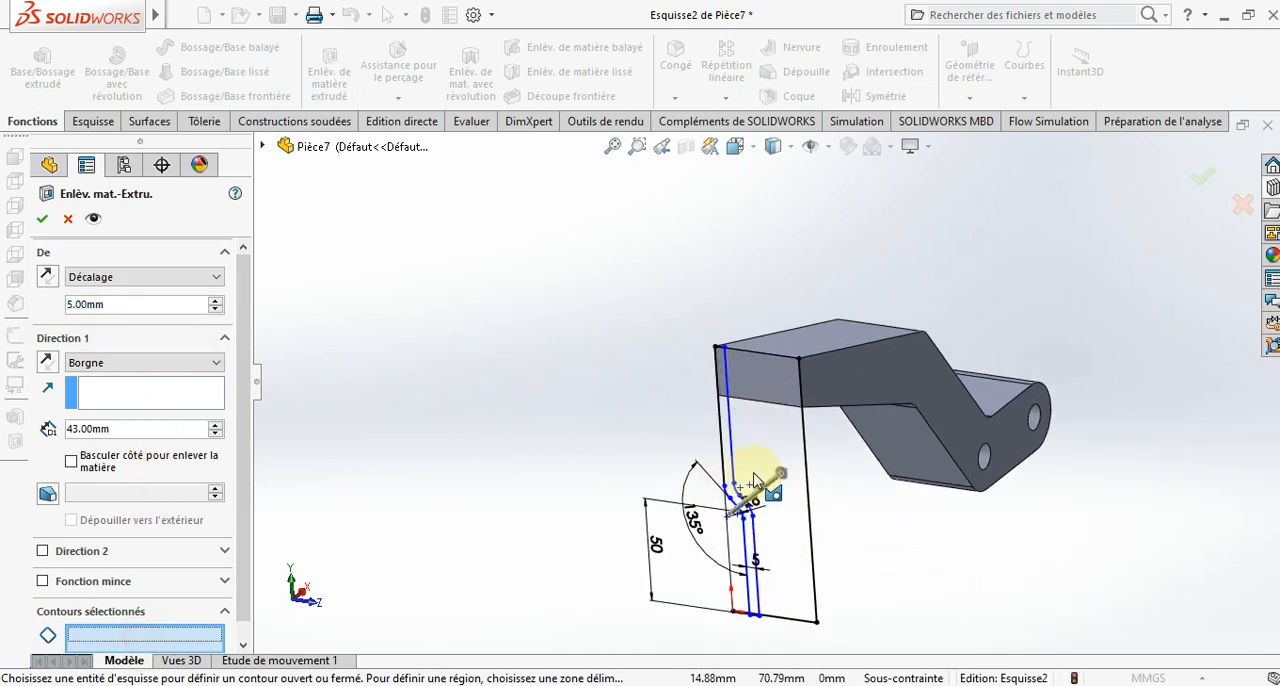
{"action": "left_click", "coordinate": [773, 415]}
{"action": "left_click", "coordinate": [767, 385]}
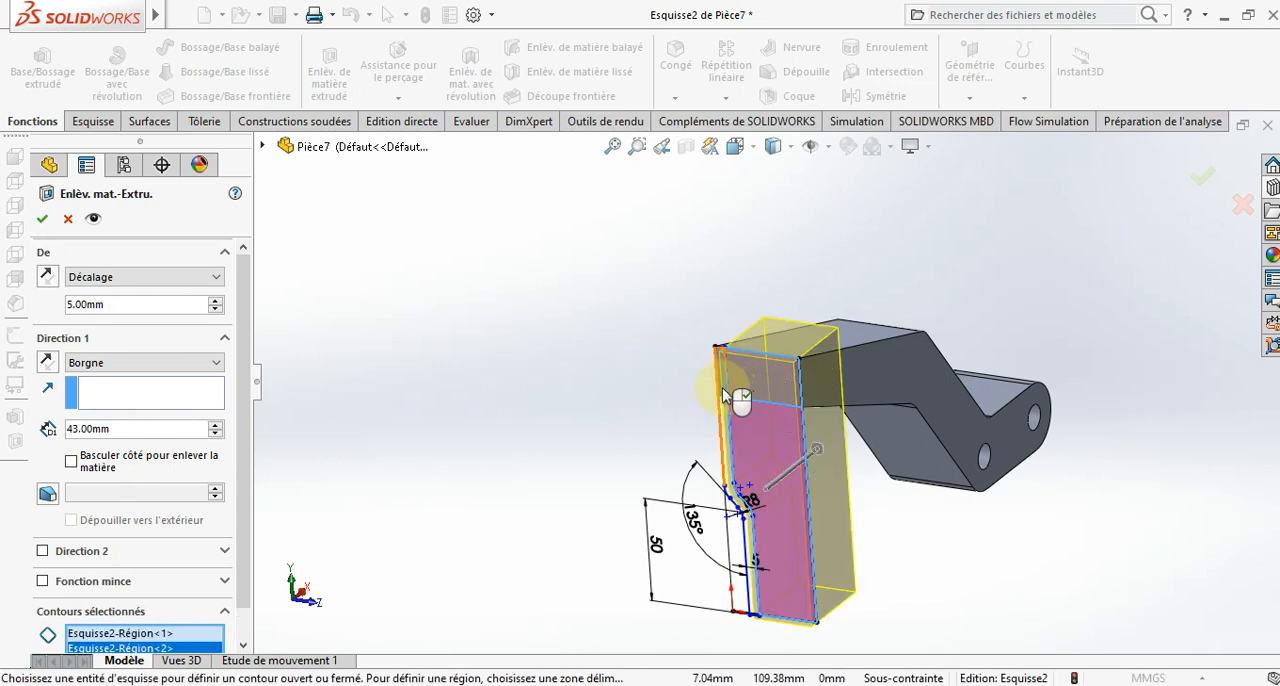
{"action": "scroll", "coordinate": [750, 548], "scroll_direction": "down", "scroll_amount": 1}
{"action": "left_click", "coordinate": [731, 565]}
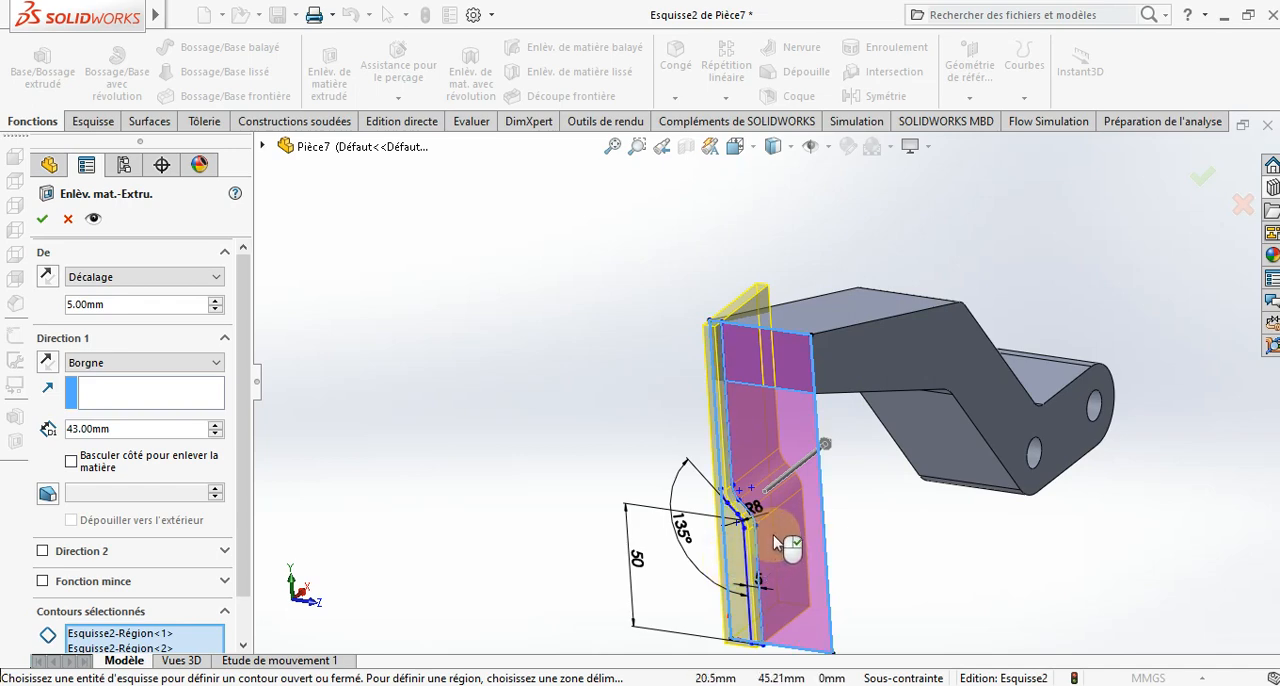
{"action": "middle_click_drag", "start_coordinate": [777, 531], "coordinate": [870, 513]}
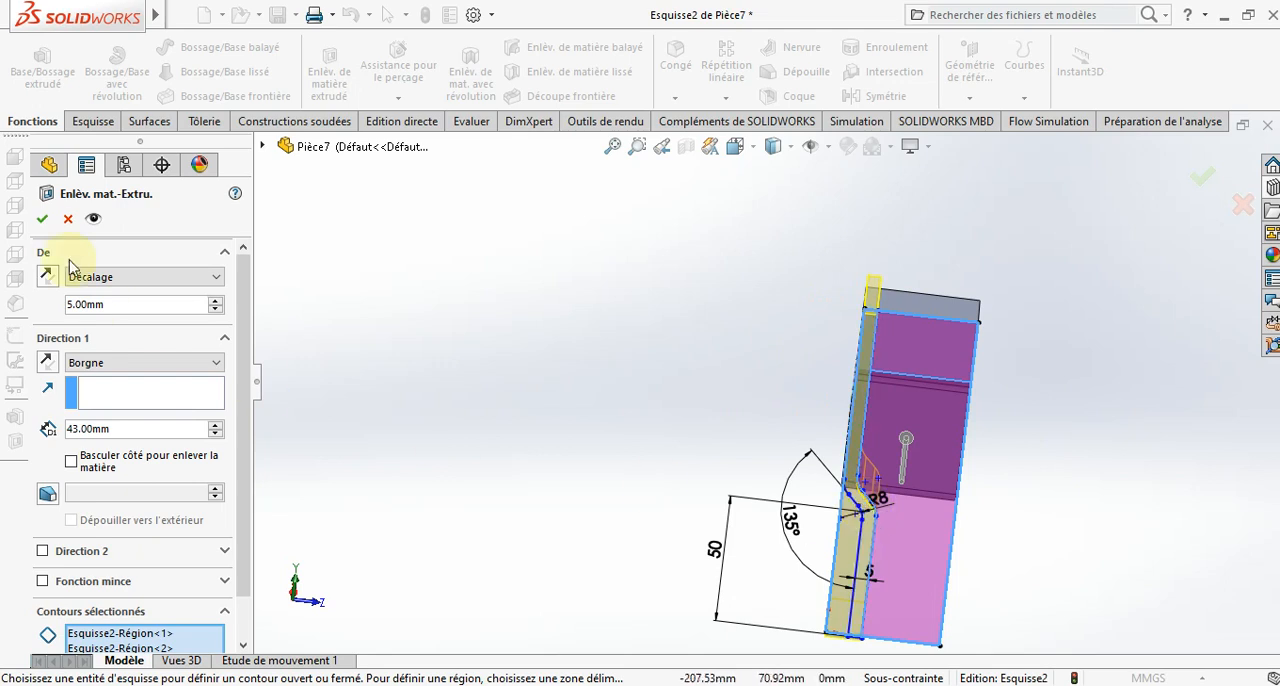
{"action": "left_click", "coordinate": [67, 222]}
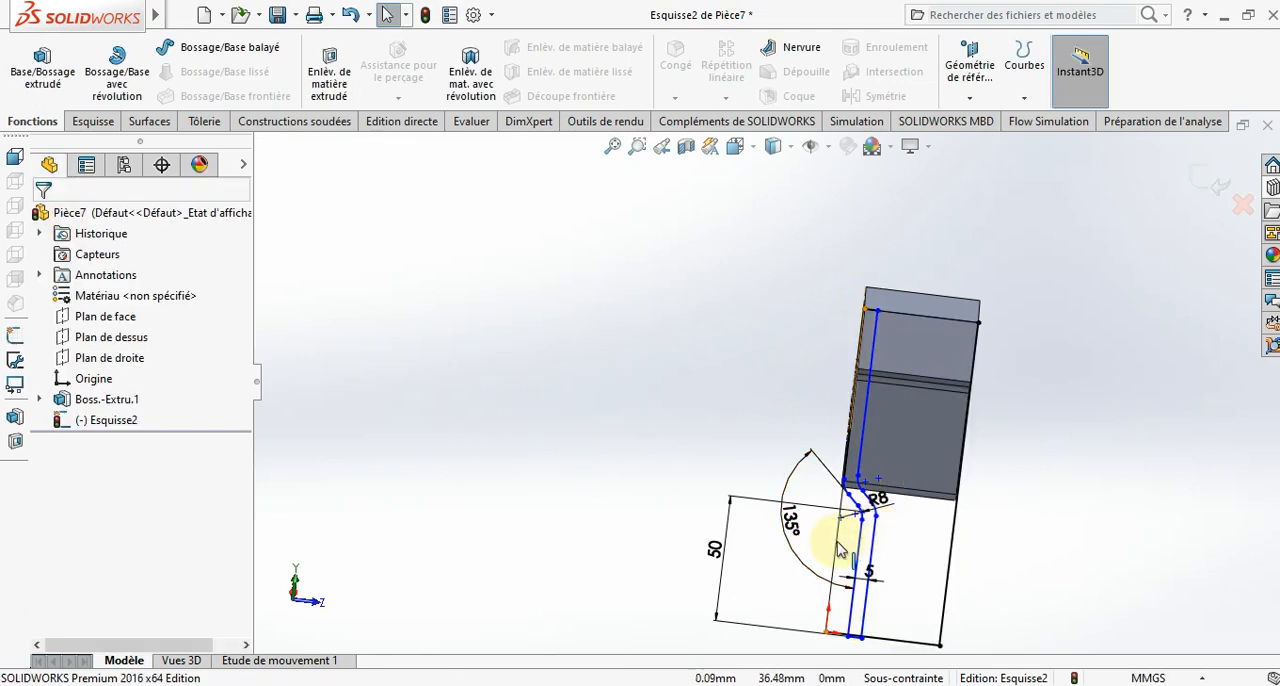
- Delete the rectangle's long vertical side that runs along the bent profile and down to the origin
{"action": "scroll", "coordinate": [855, 610], "scroll_direction": "down", "scroll_amount": 3}
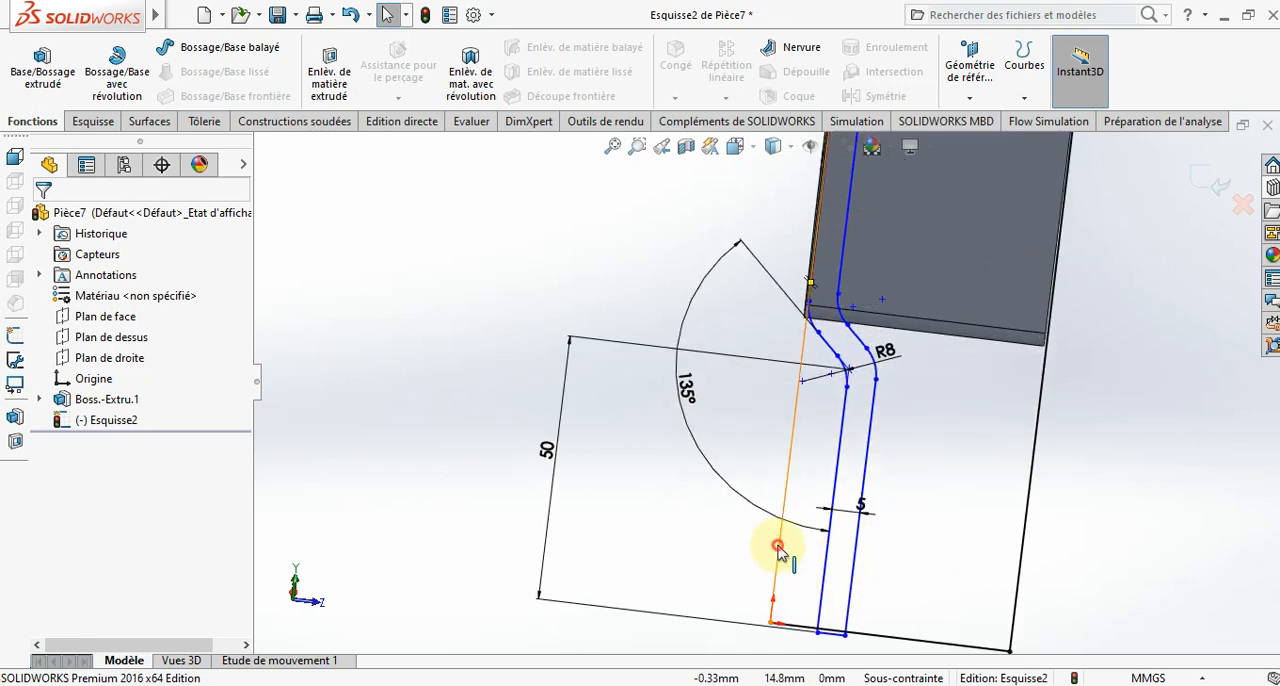
{"action": "left_click", "coordinate": [778, 548]}
{"action": "key", "text": "Delete"}
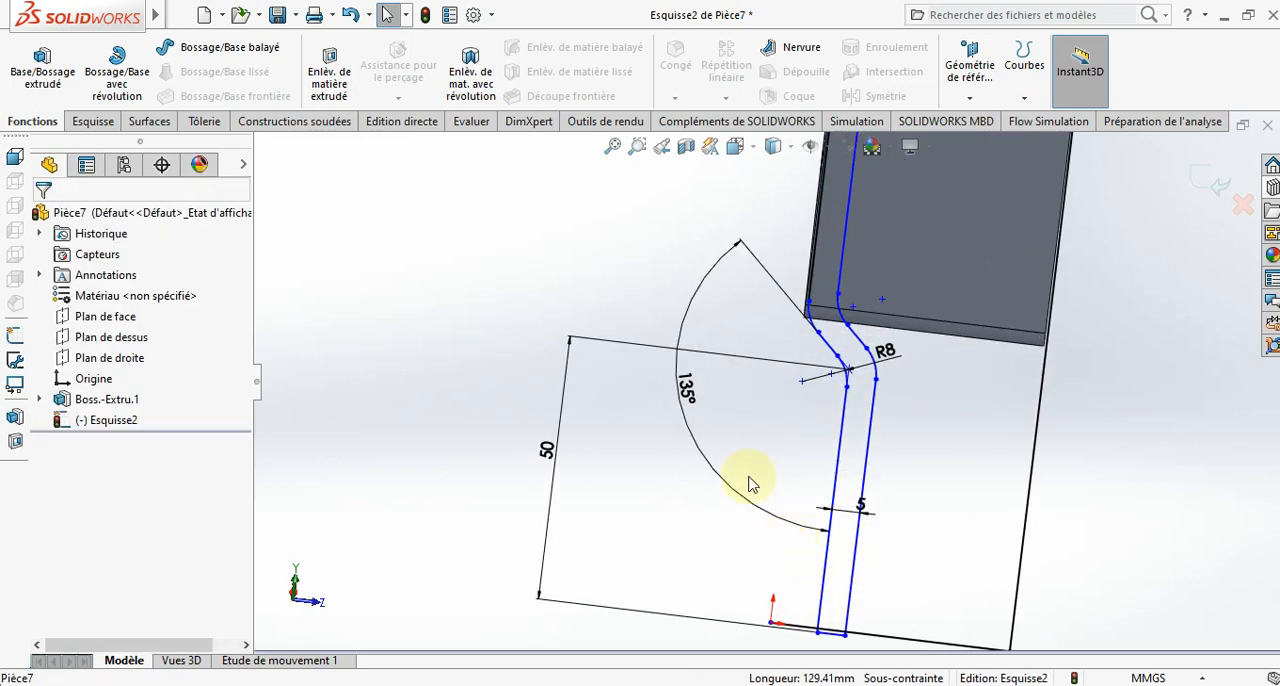
- Draw a vertical line from the upper end of the profile's outer bend down to the origin
{"action": "scroll", "coordinate": [760, 375], "scroll_direction": "up", "scroll_amount": 1}
{"action": "left_click", "coordinate": [88, 122]}
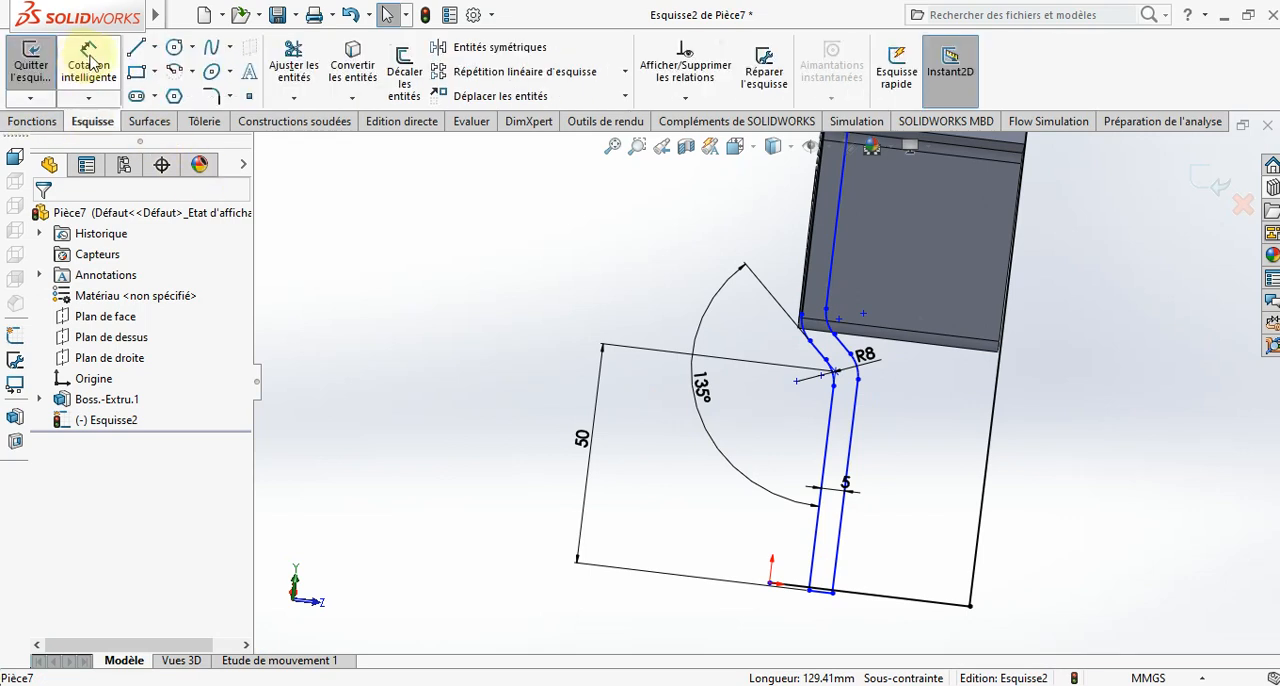
{"action": "left_click", "coordinate": [136, 47]}
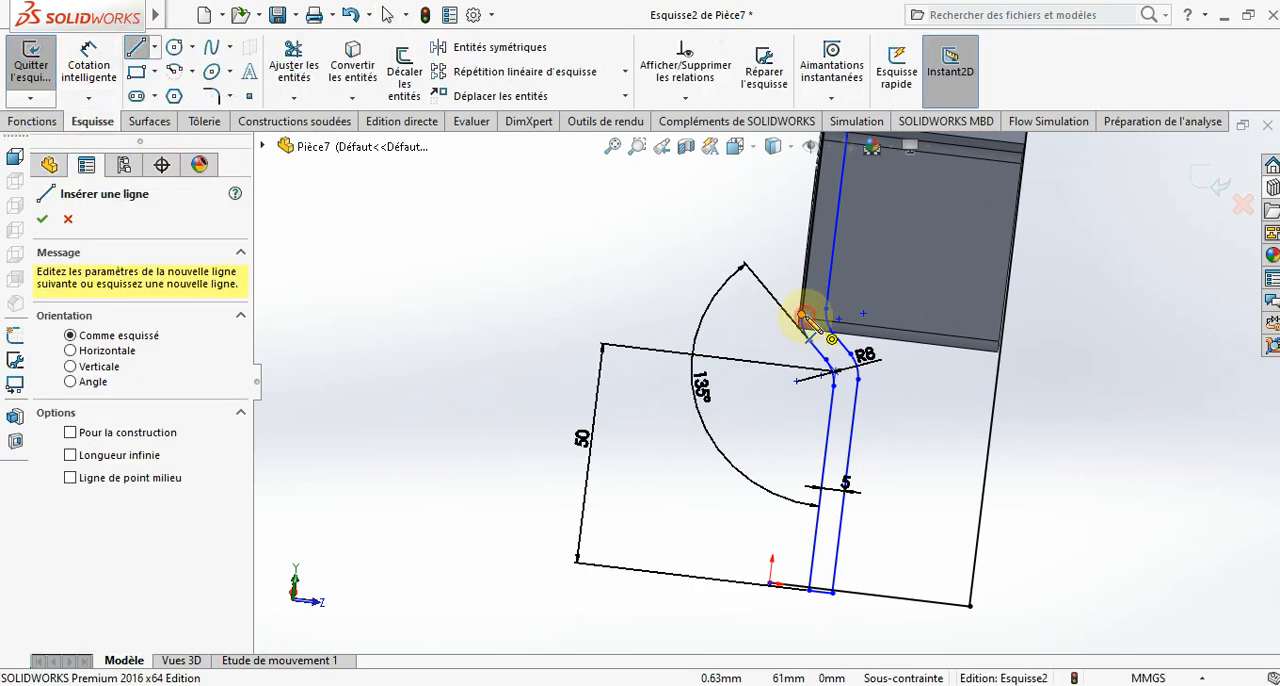
{"action": "left_click_drag", "start_coordinate": [802, 318], "coordinate": [772, 592]}
{"action": "left_click", "coordinate": [772, 592]}
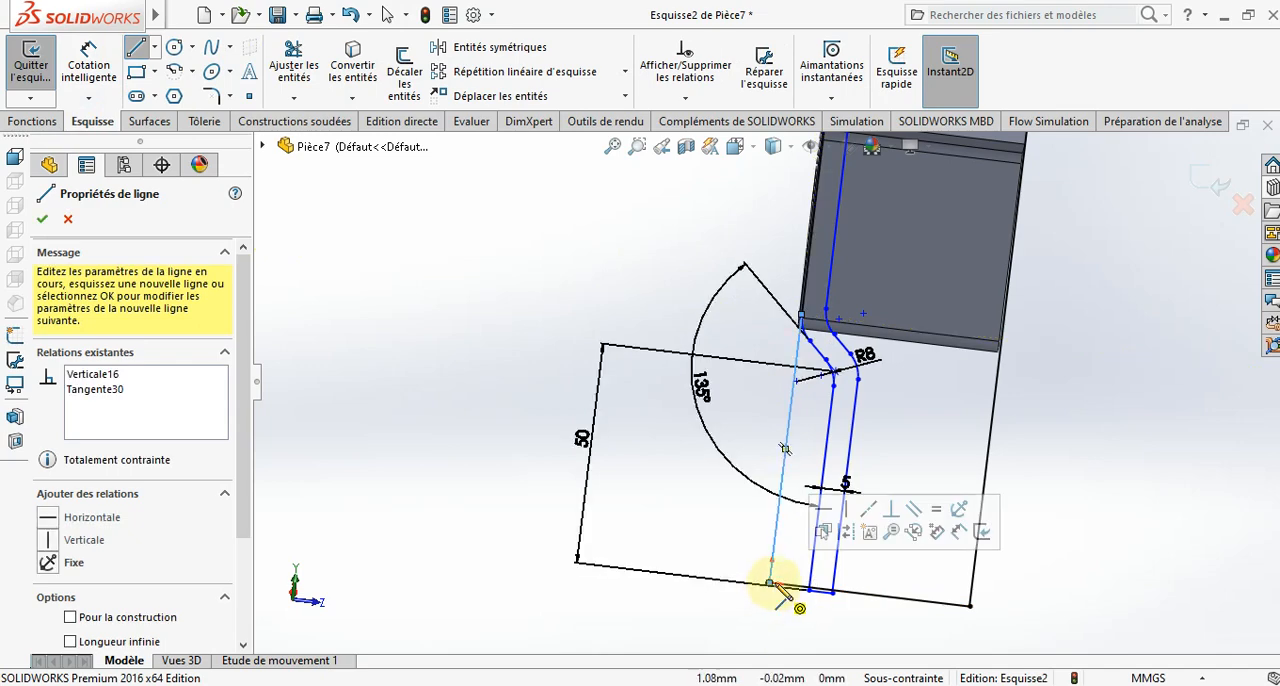
{"action": "key", "text": "Escape"}
- Apply a vertical relation to the upper outer line of the bent profile
{"action": "scroll", "coordinate": [817, 351], "scroll_direction": "down", "scroll_amount": 5}
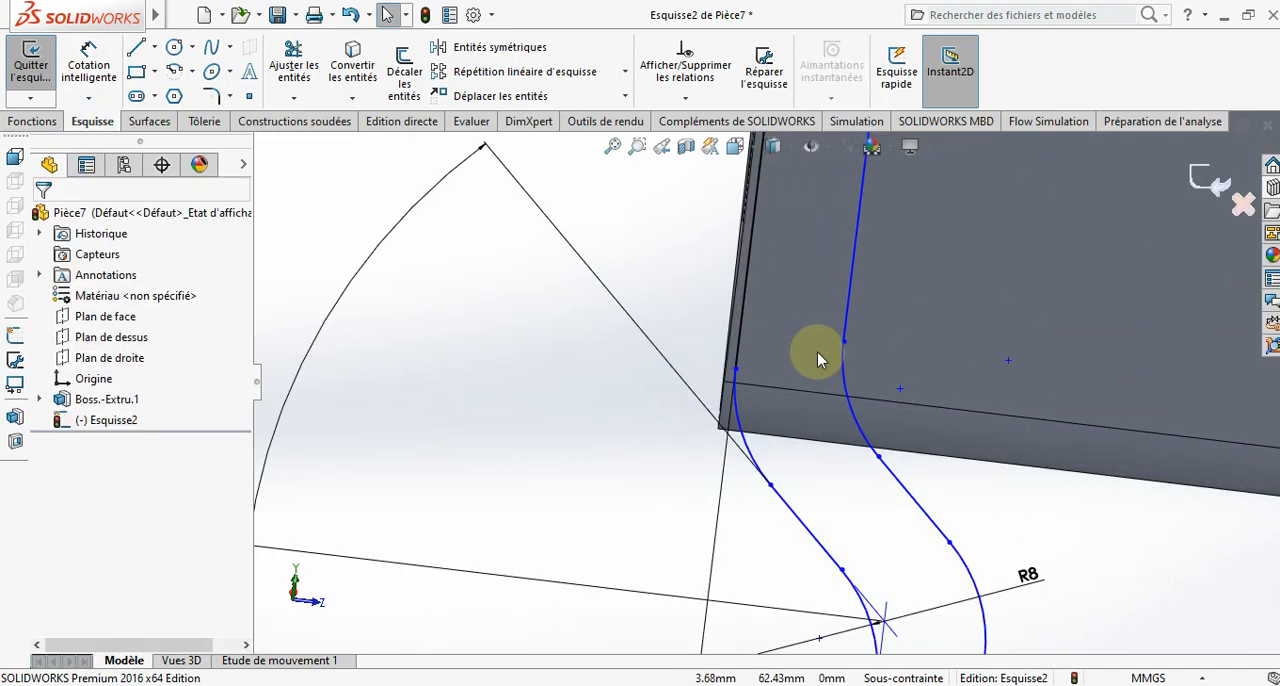
{"action": "scroll", "coordinate": [817, 351], "scroll_direction": "up", "scroll_amount": 10}
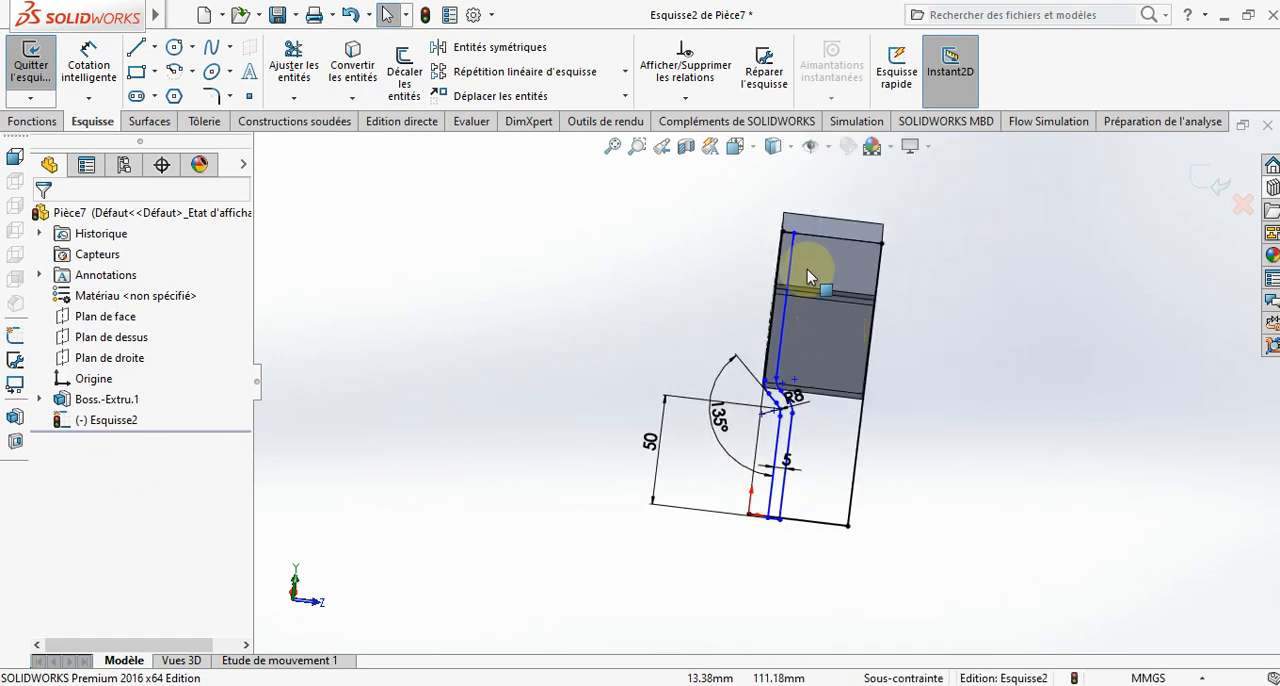
{"action": "mouse_move", "coordinate": [807, 275]}
{"action": "middle_mouse_down"}
{"action": "mouse_move", "coordinate": [851, 371]}
{"action": "mouse_move", "coordinate": [745, 342]}
{"action": "middle_mouse_up"}
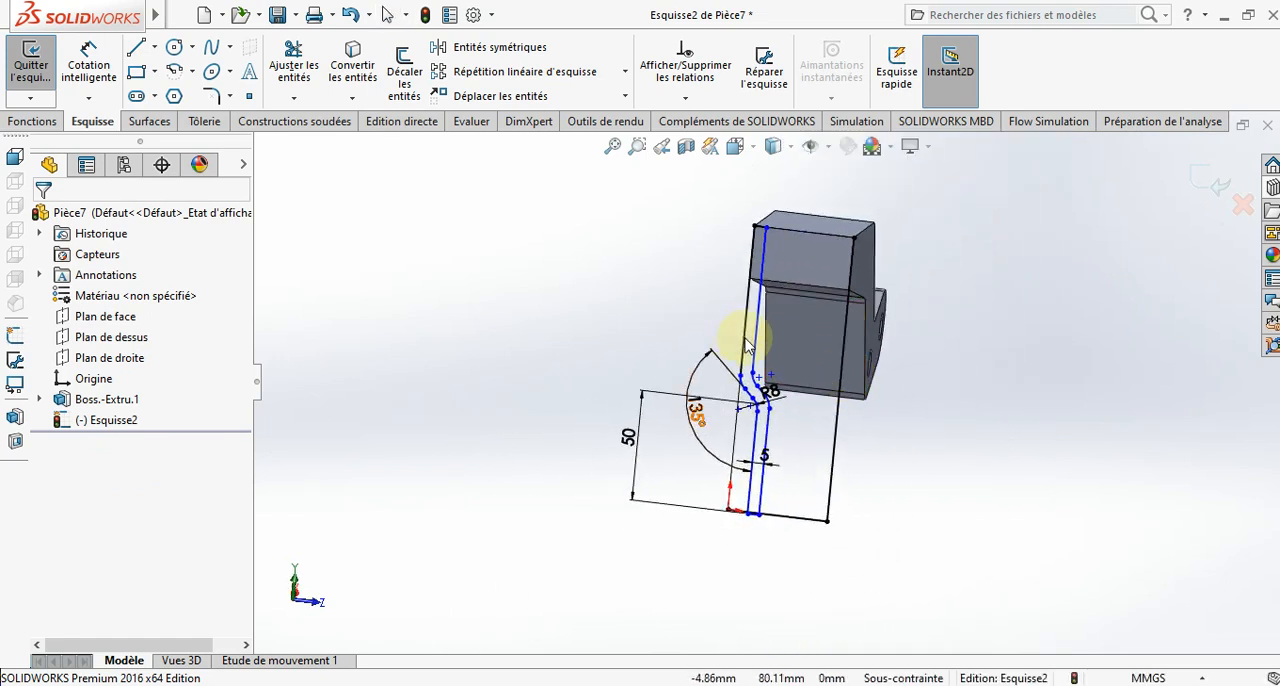
{"action": "right_click", "coordinate": [745, 339]}
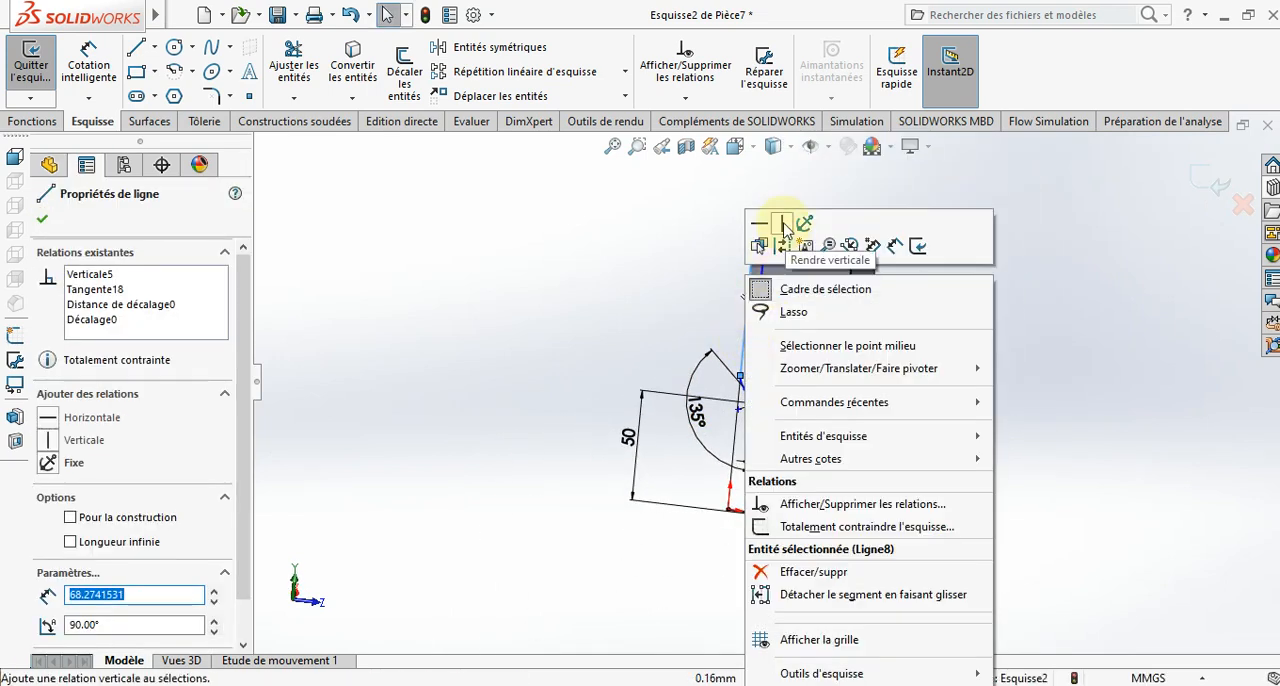
{"action": "left_click", "coordinate": [784, 224]}
{"action": "left_click", "coordinate": [970, 360]}
{"action": "scroll", "coordinate": [963, 371], "scroll_direction": "up", "scroll_amount": 3}
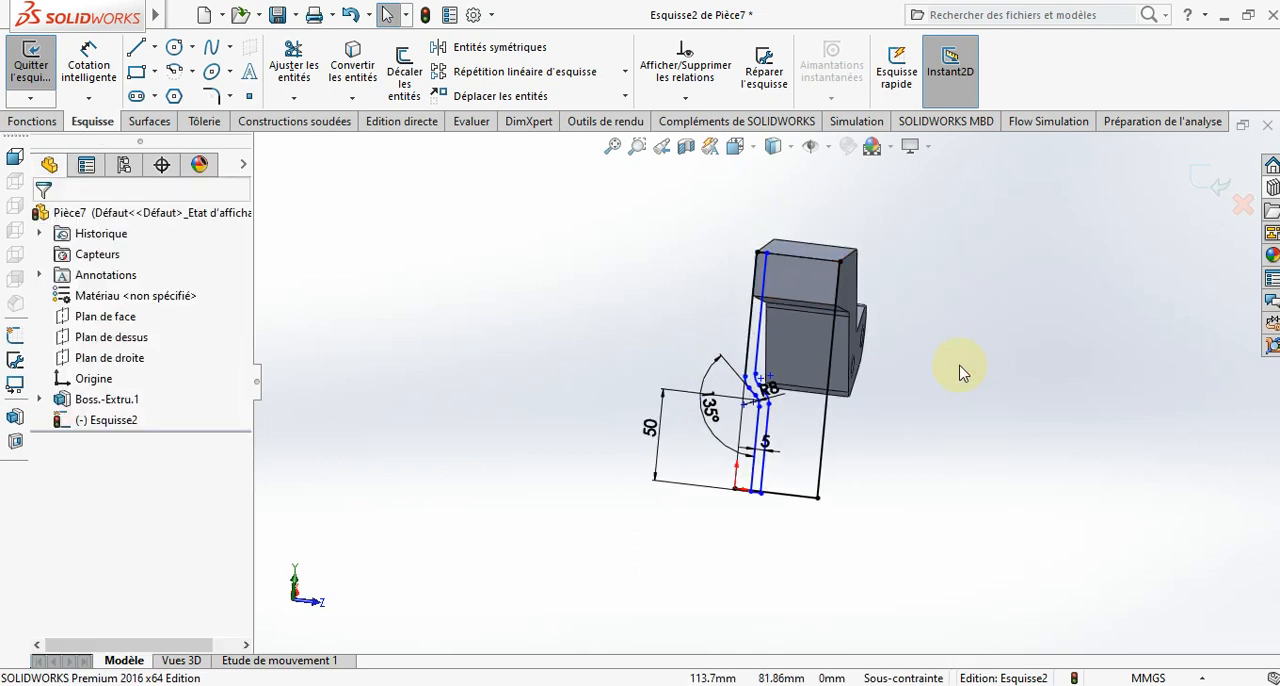
- Set up an extruded cut from the sketch, starting at a 5 mm offset from the sketch plane
{"action": "left_click", "coordinate": [28, 122]}
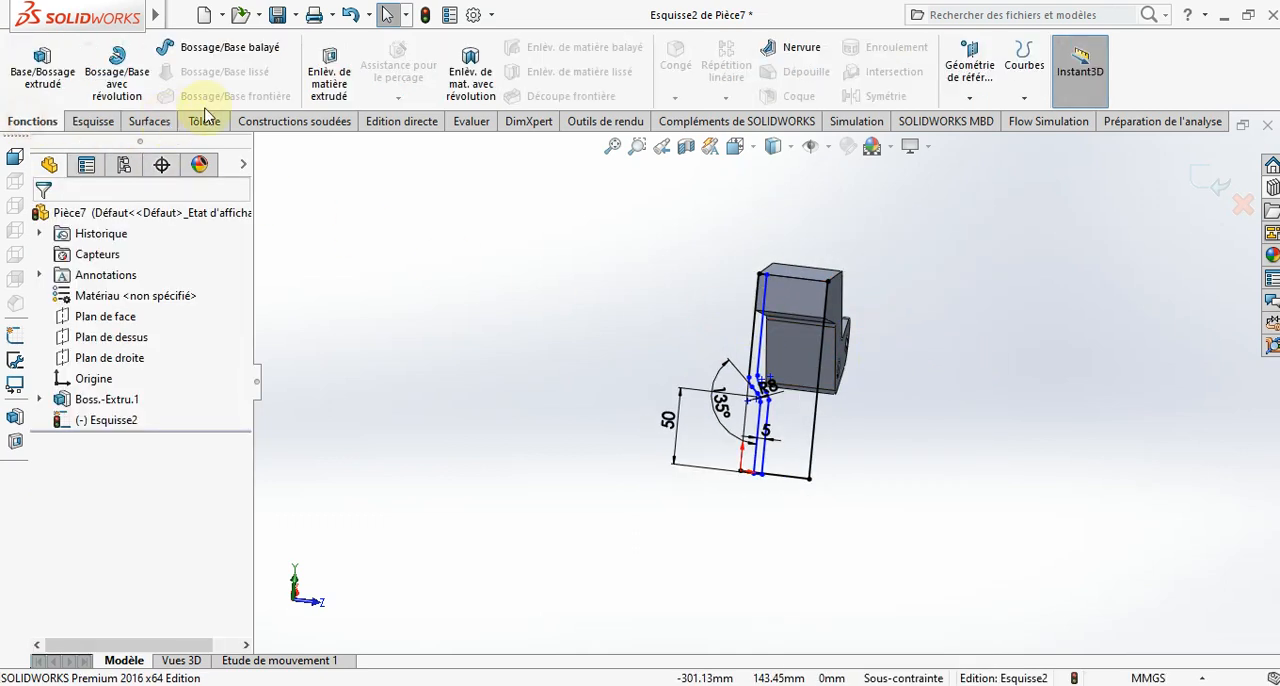
{"action": "left_click", "coordinate": [315, 87]}
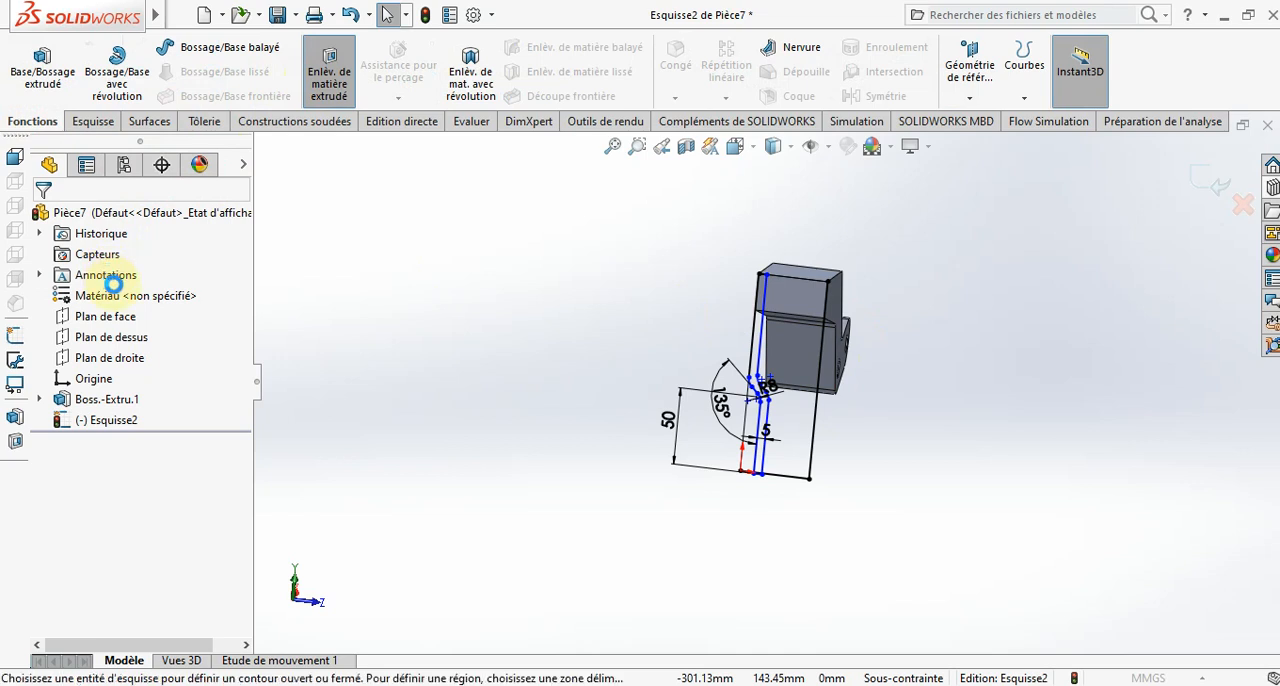
{"action": "left_click", "coordinate": [147, 337]}
{"action": "left_click", "coordinate": [151, 277]}
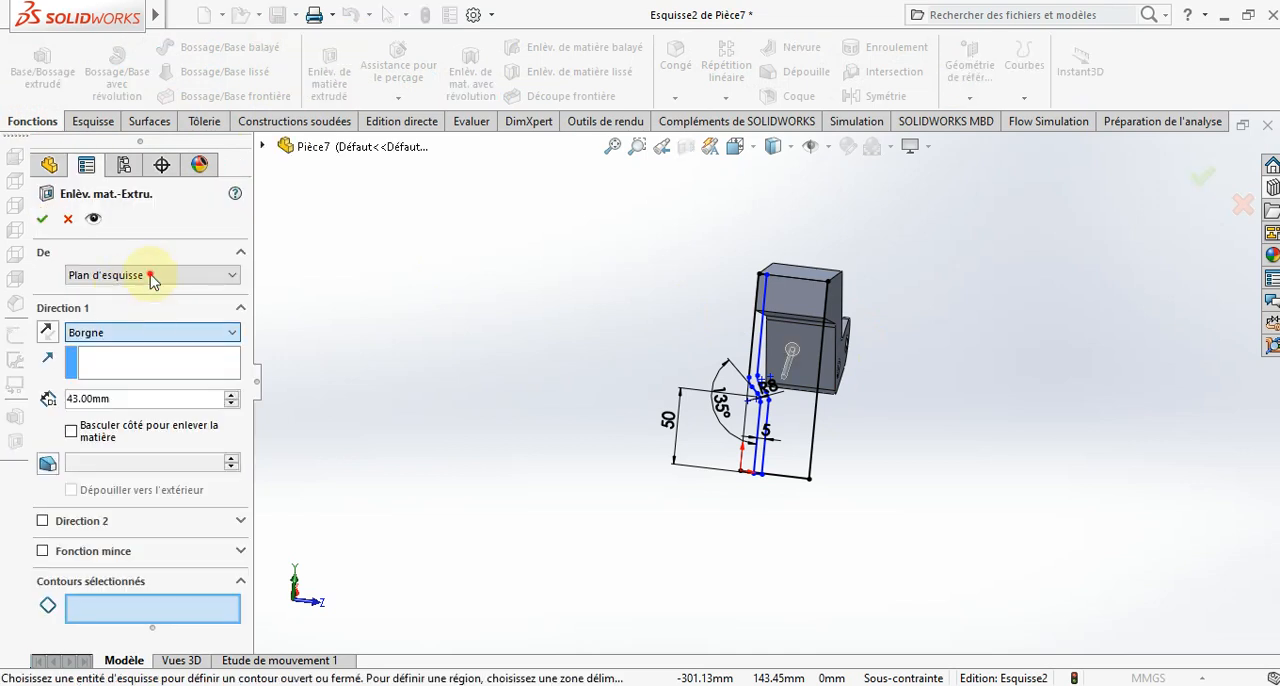
{"action": "left_click", "coordinate": [151, 277]}
{"action": "left_click", "coordinate": [139, 321]}
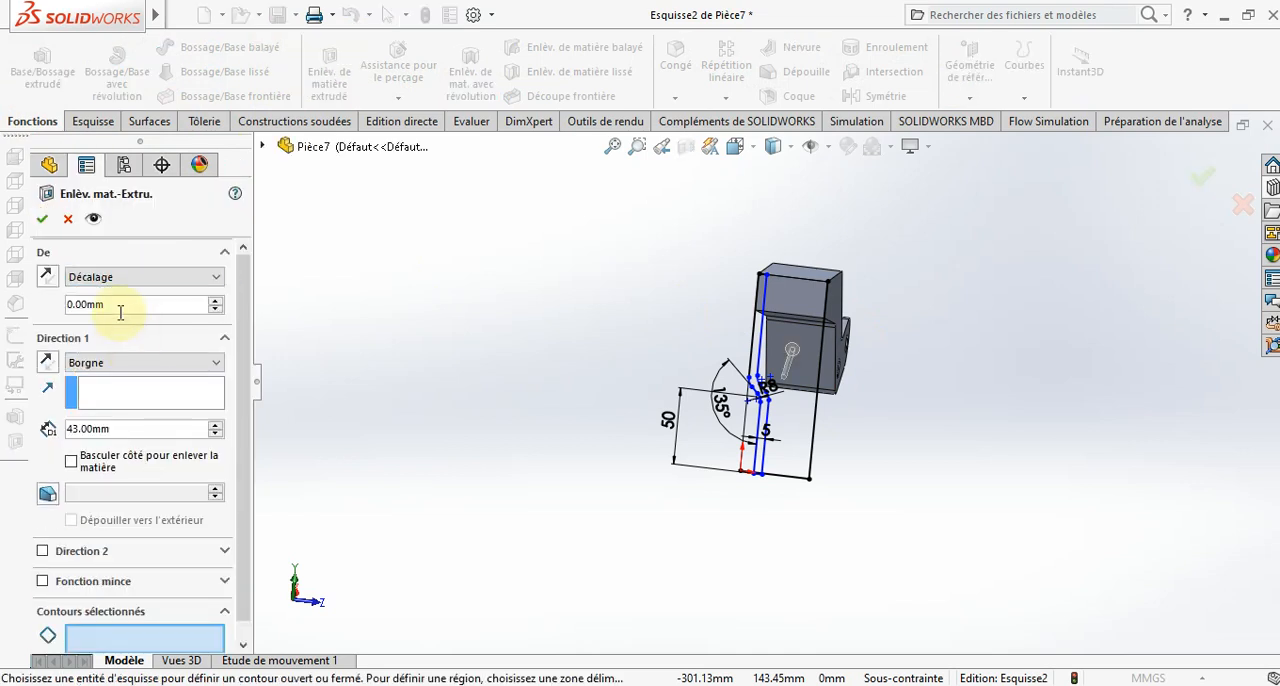
{"action": "type", "text": "5"}
{"action": "key", "text": "Return"}
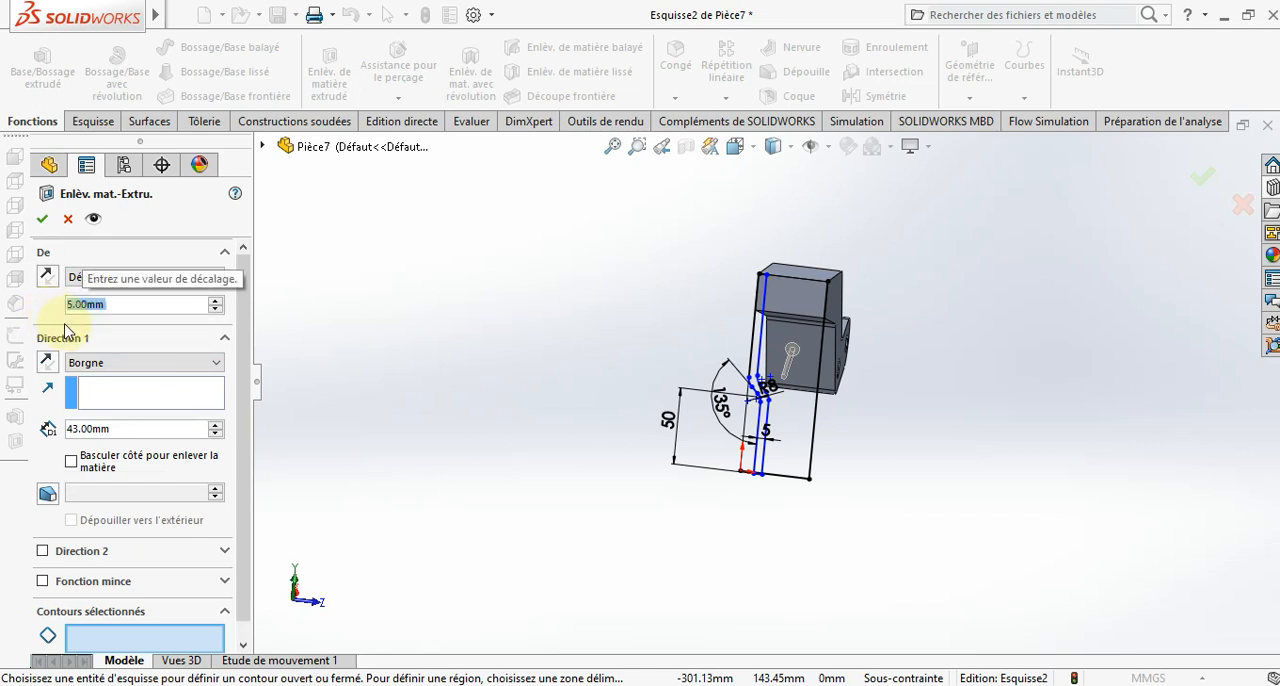
- Choose the sketch regions on both sides of the bent profile as the cut contours, leaving the profile strip itself unselected
{"action": "left_click", "coordinate": [163, 637]}
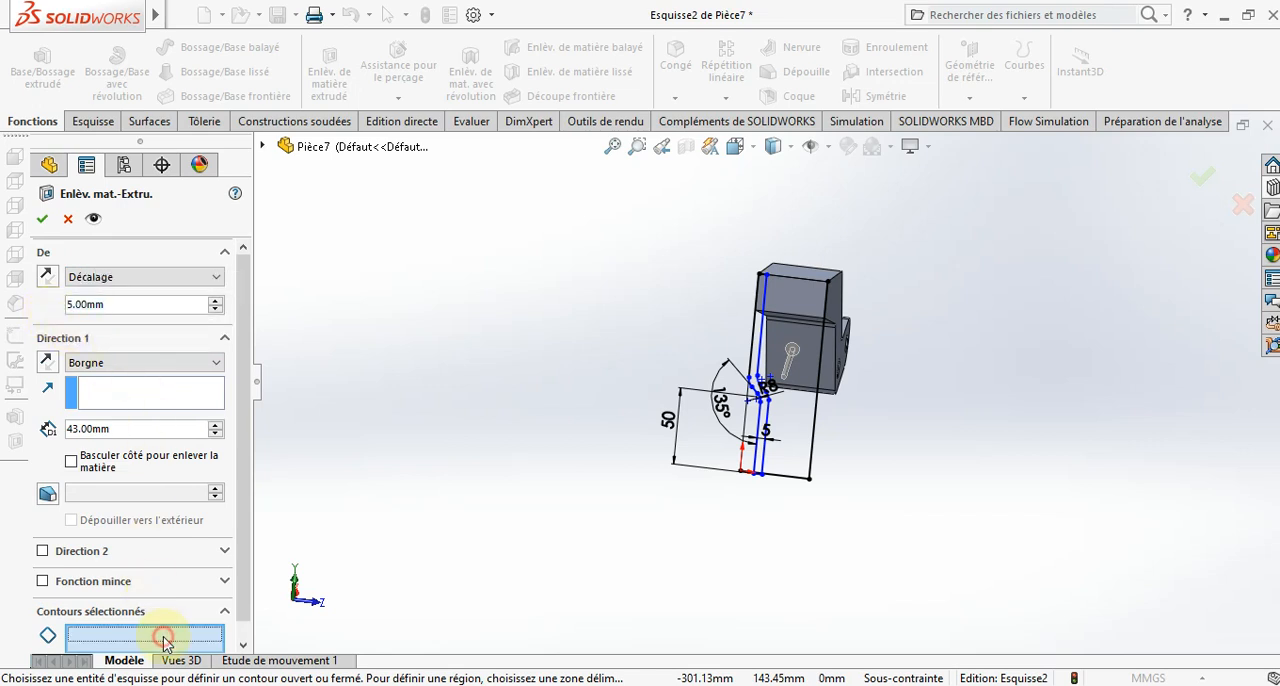
{"action": "left_click", "coordinate": [775, 420]}
{"action": "left_click", "coordinate": [795, 320]}
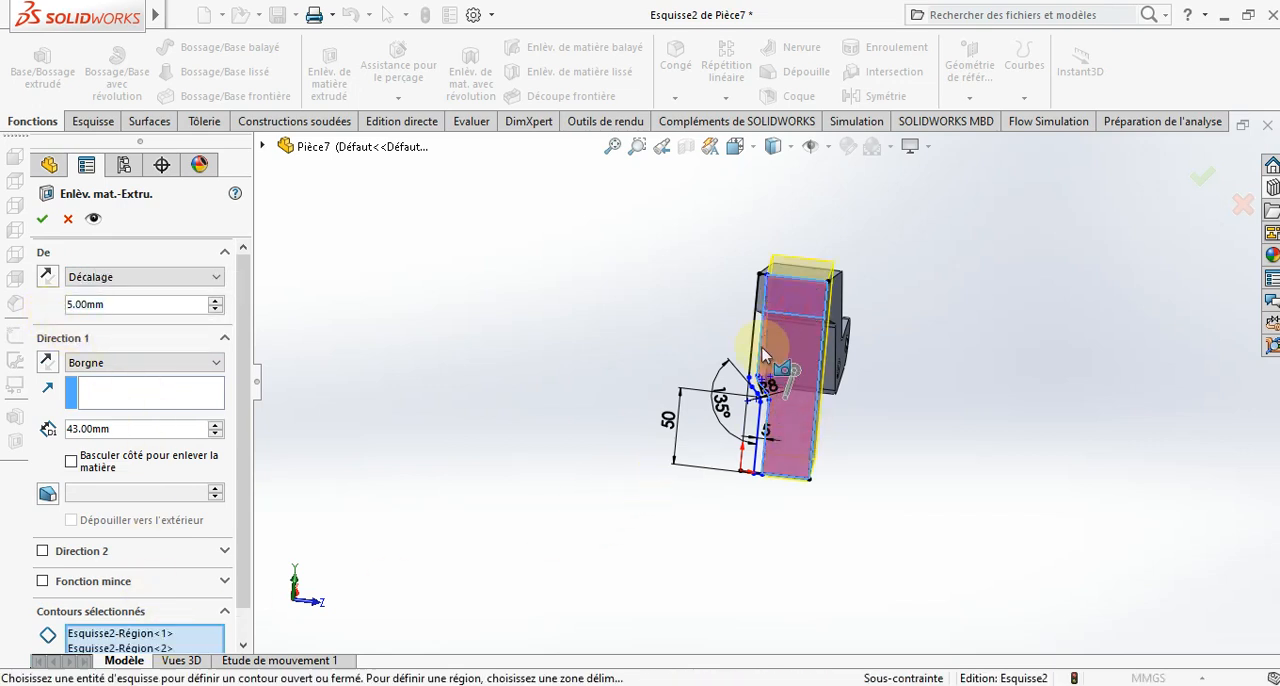
{"action": "left_click", "coordinate": [752, 420]}
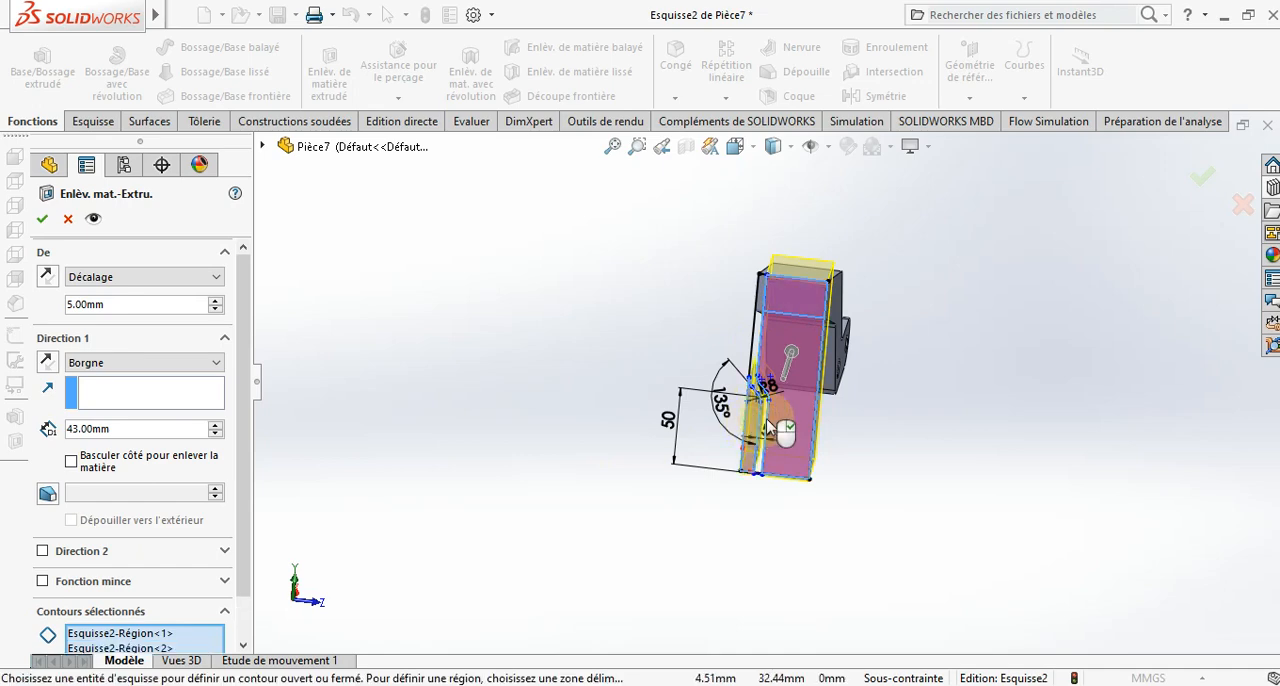
- Reverse the start offset direction and complete the blind cut at 43 mm depth
{"action": "middle_click_drag", "start_coordinate": [857, 366], "coordinate": [675, 358]}
{"action": "scroll", "coordinate": [680, 356], "scroll_direction": "up", "scroll_amount": 5}
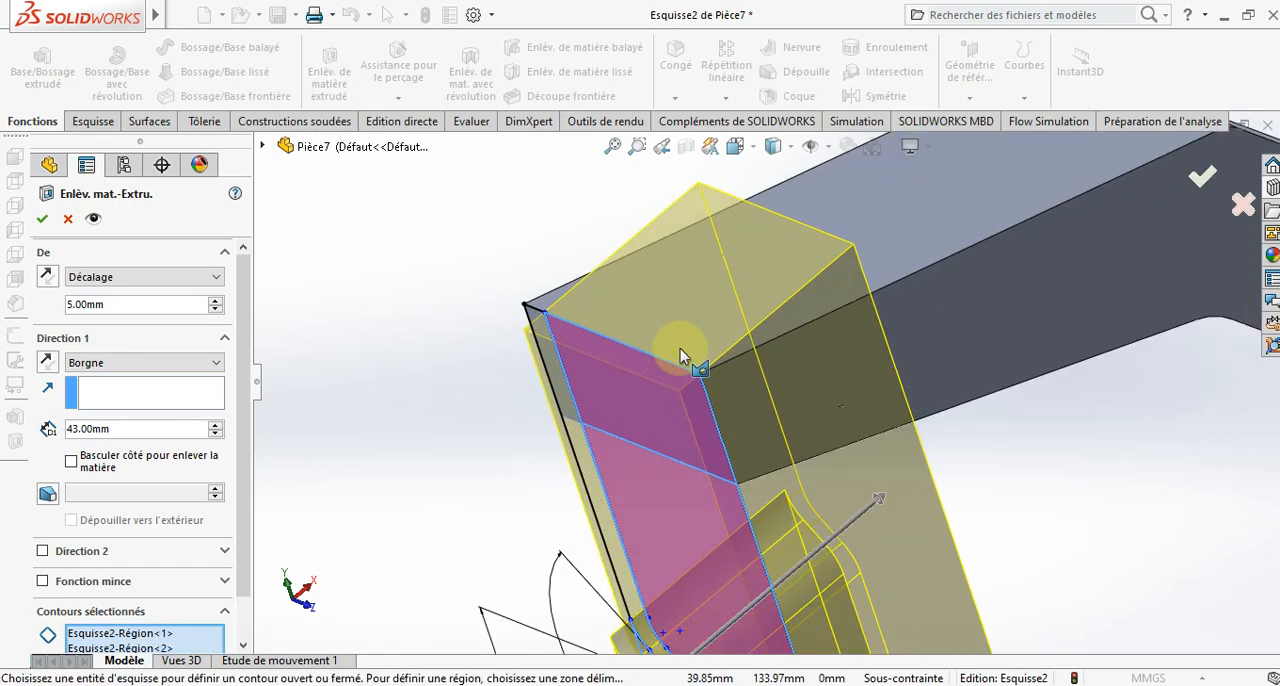
{"action": "left_click", "coordinate": [47, 277]}
{"action": "scroll", "coordinate": [540, 450], "scroll_direction": "down", "scroll_amount": 5}
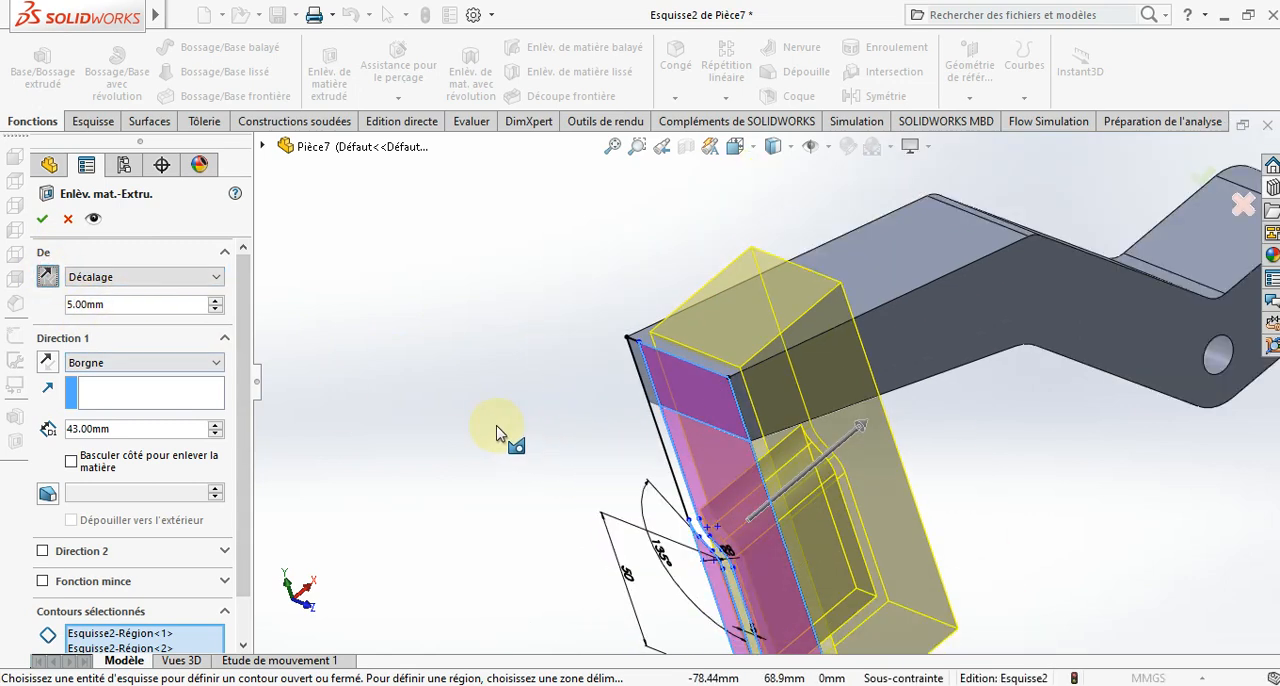
{"action": "scroll", "coordinate": [700, 443], "scroll_direction": "down", "scroll_amount": 2}
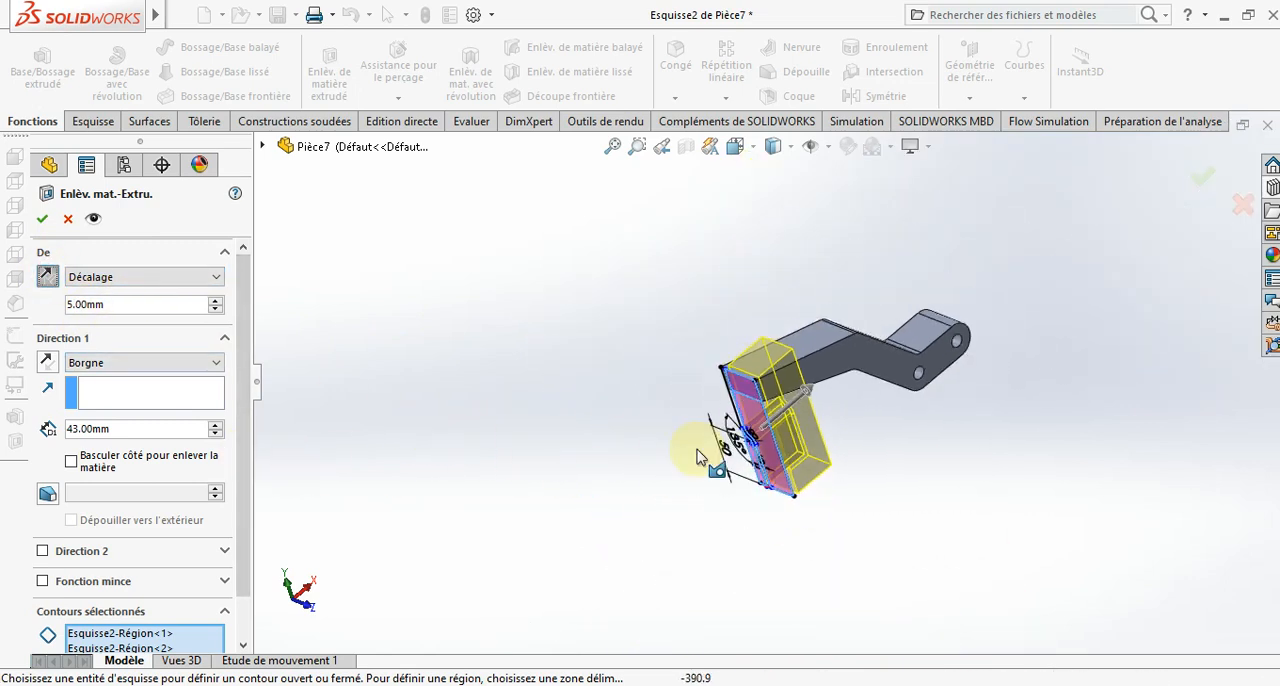
{"action": "left_click_drag", "start_coordinate": [815, 403], "coordinate": [880, 378]}
{"action": "left_click", "coordinate": [47, 222]}
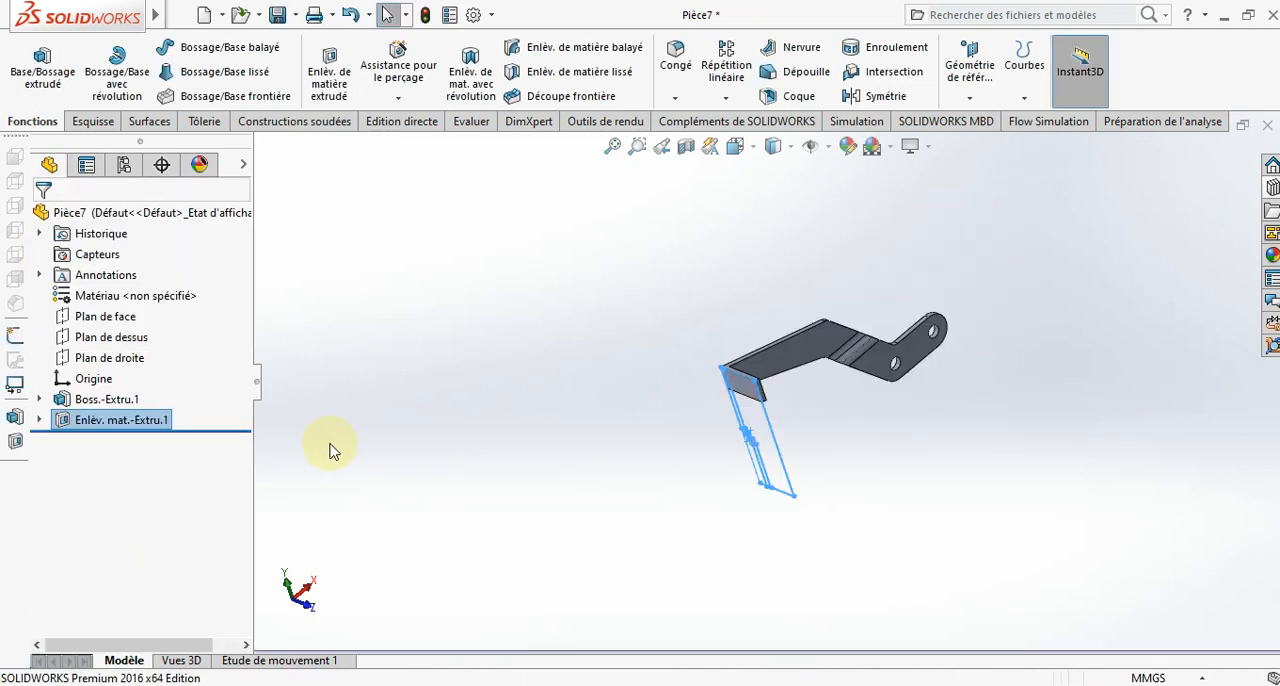
- Try to set up a full round fillet on the bent tab's free end face, using the adjoining edge faces as side sets
{"action": "left_click", "coordinate": [577, 517]}
{"action": "middle_click_drag", "start_coordinate": [666, 486], "coordinate": [757, 626]}
{"action": "scroll", "coordinate": [707, 326], "scroll_direction": "down", "scroll_amount": 3}
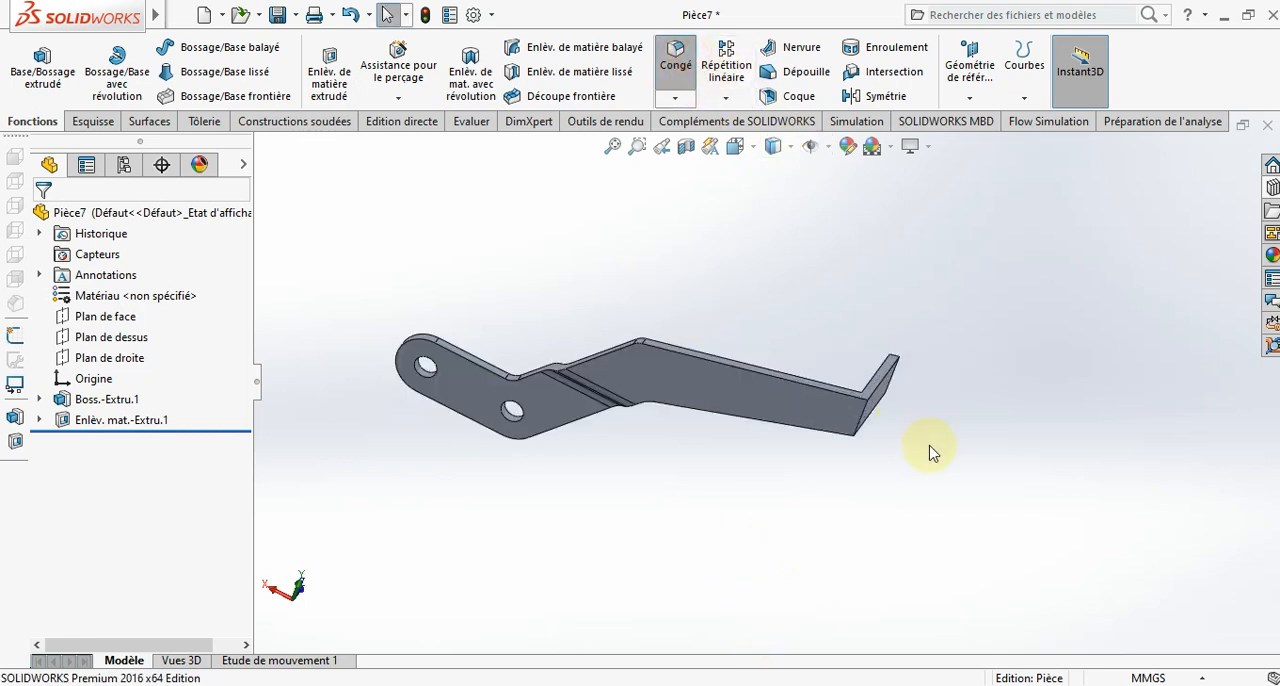
{"action": "scroll", "coordinate": [915, 410], "scroll_direction": "down", "scroll_amount": 3}
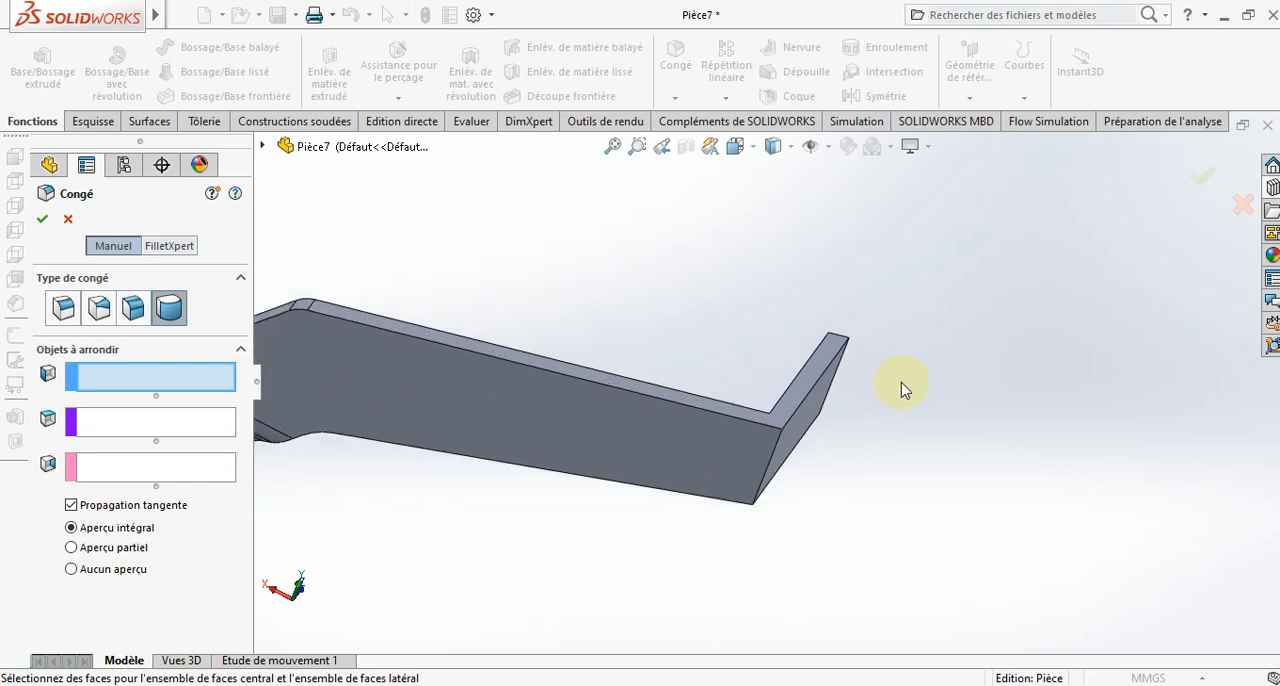
{"action": "left_click", "coordinate": [797, 360]}
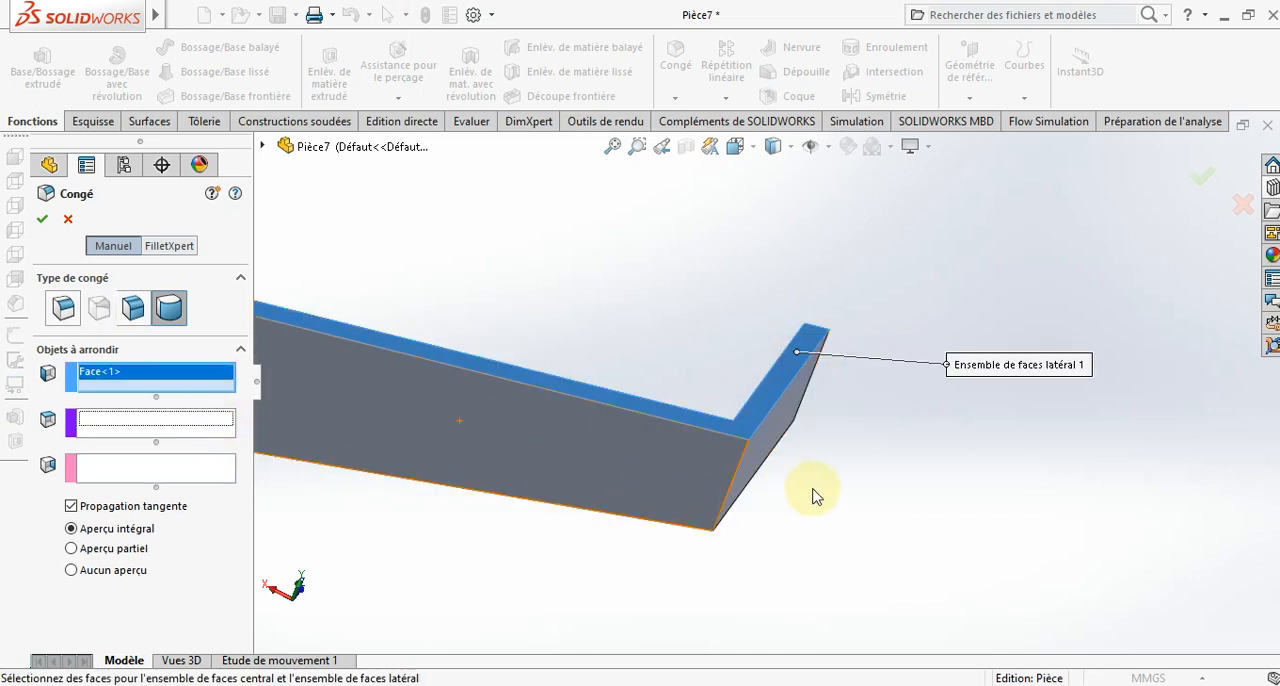
{"action": "middle_click_drag", "start_coordinate": [812, 497], "coordinate": [770, 400]}
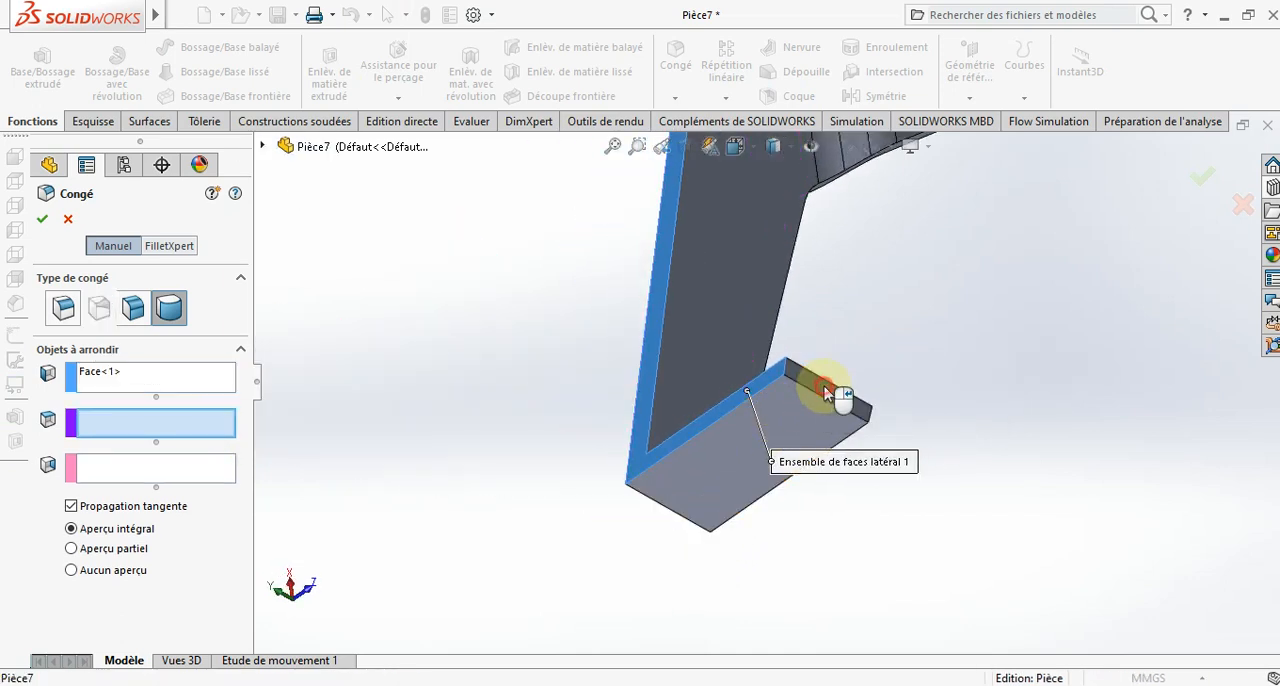
{"action": "left_click", "coordinate": [826, 393]}
{"action": "left_click", "coordinate": [168, 477]}
{"action": "middle_click_drag", "start_coordinate": [806, 543], "coordinate": [763, 283]}
{"action": "scroll", "coordinate": [763, 283], "scroll_direction": "down", "scroll_amount": 5}
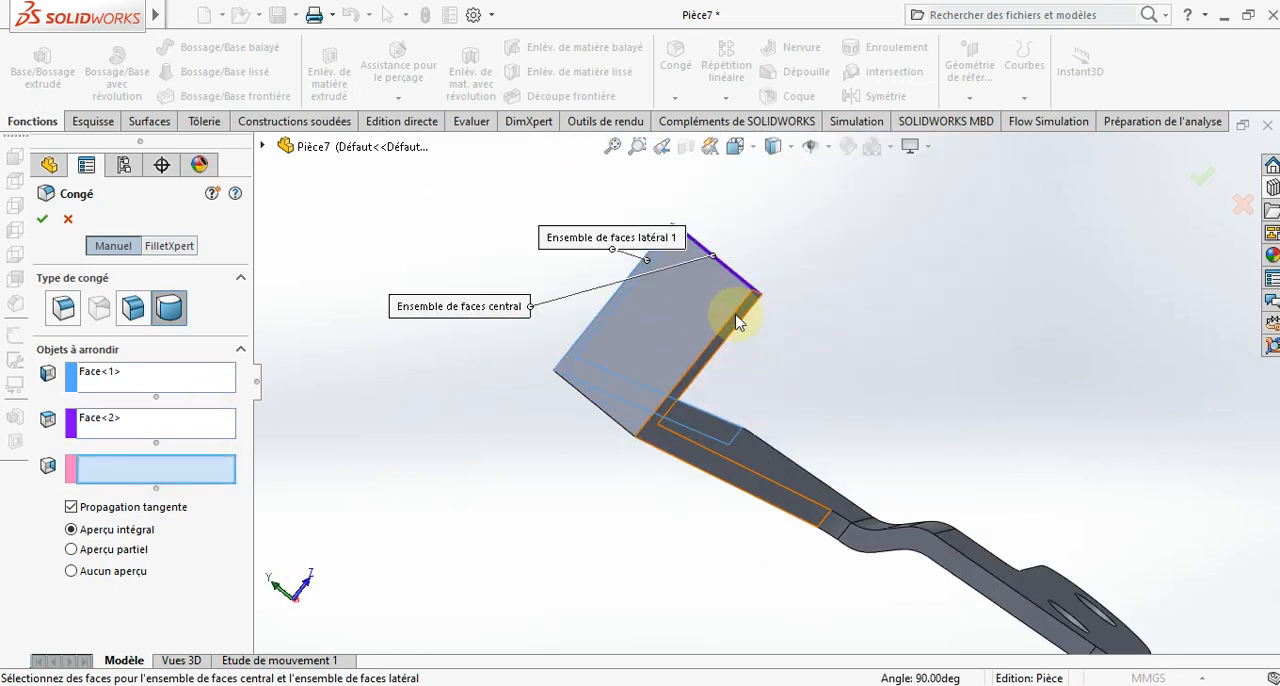
{"action": "left_click", "coordinate": [737, 320]}
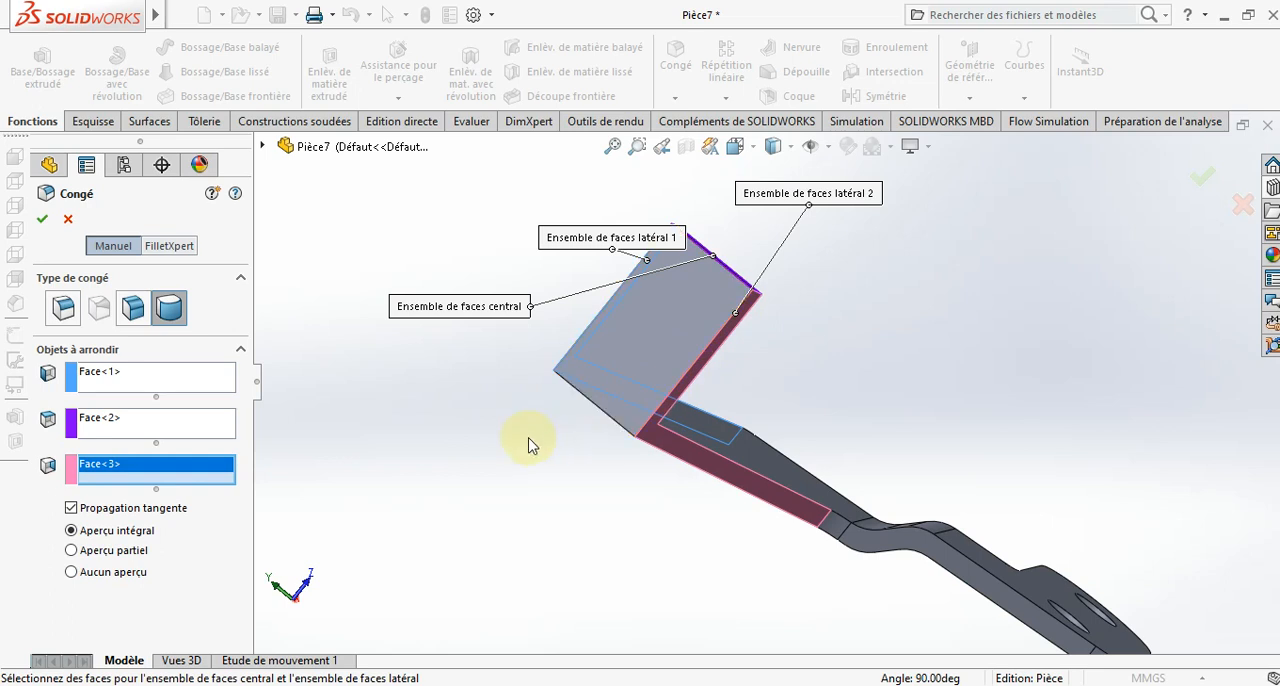
{"action": "middle_click_drag", "start_coordinate": [529, 437], "coordinate": [556, 493]}
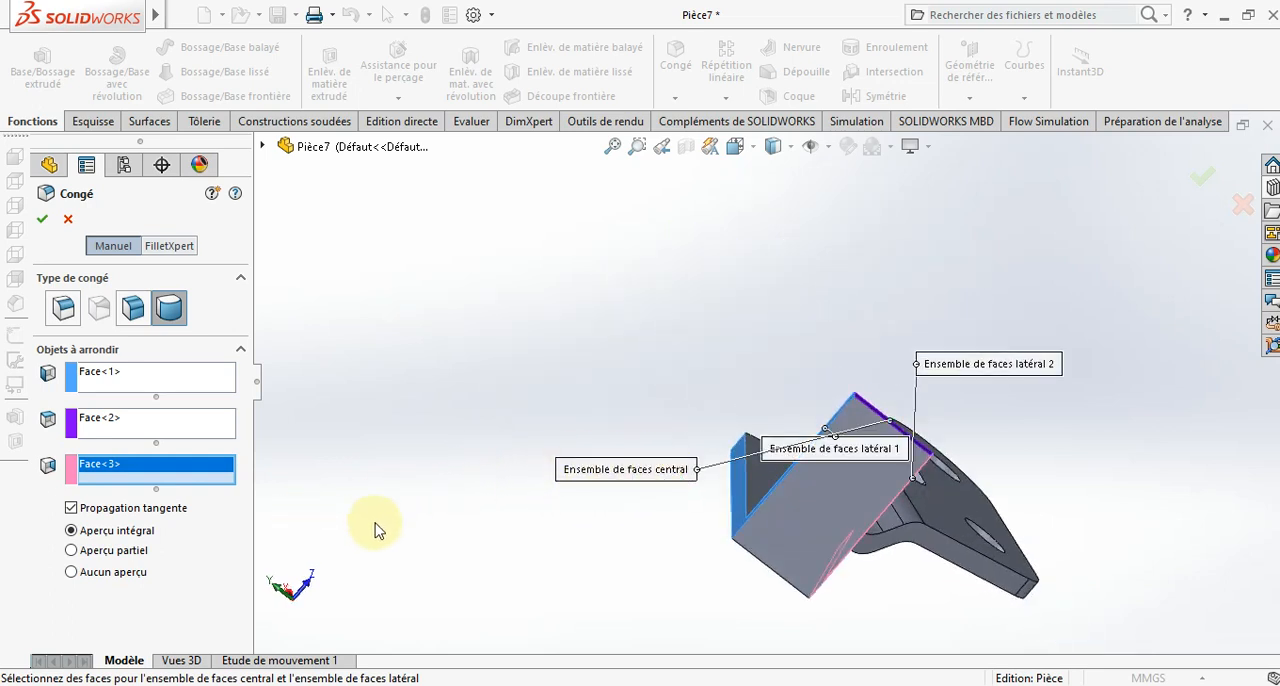
{"action": "middle_click_drag", "start_coordinate": [520, 530], "coordinate": [720, 532]}
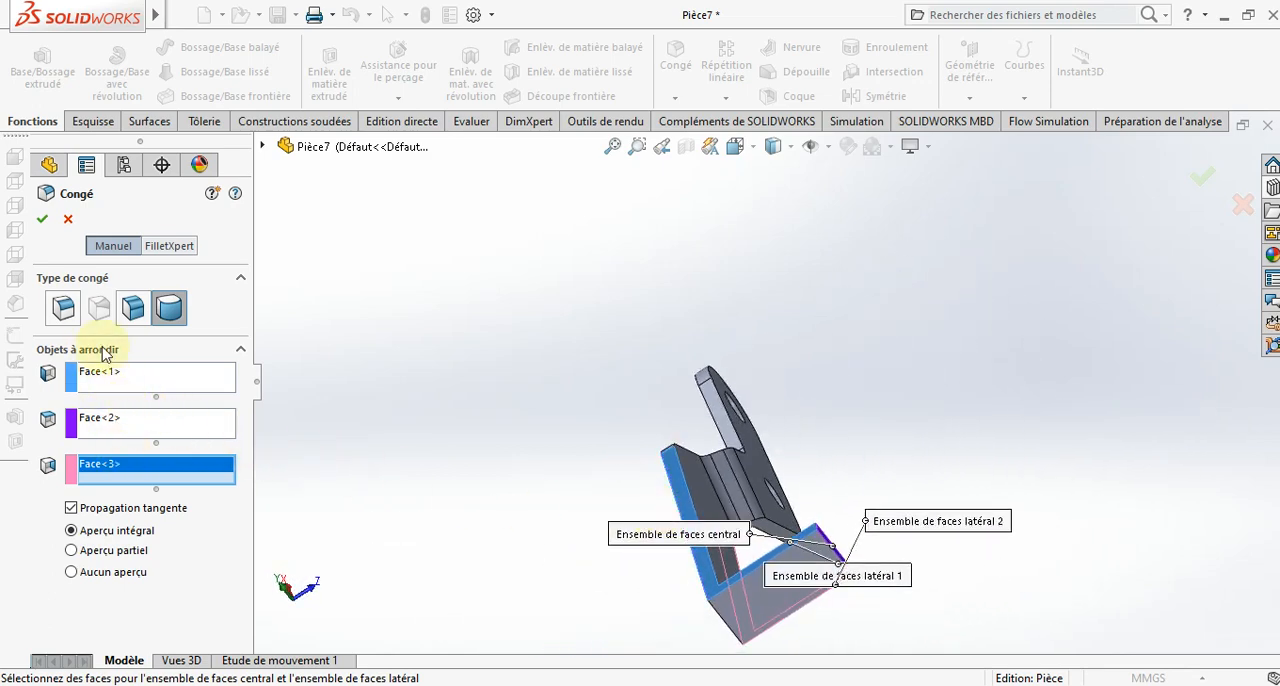
- Change the fillet to a constant size type, clear the selected faces and set the radius to 8 mm
{"action": "left_click", "coordinate": [63, 310]}
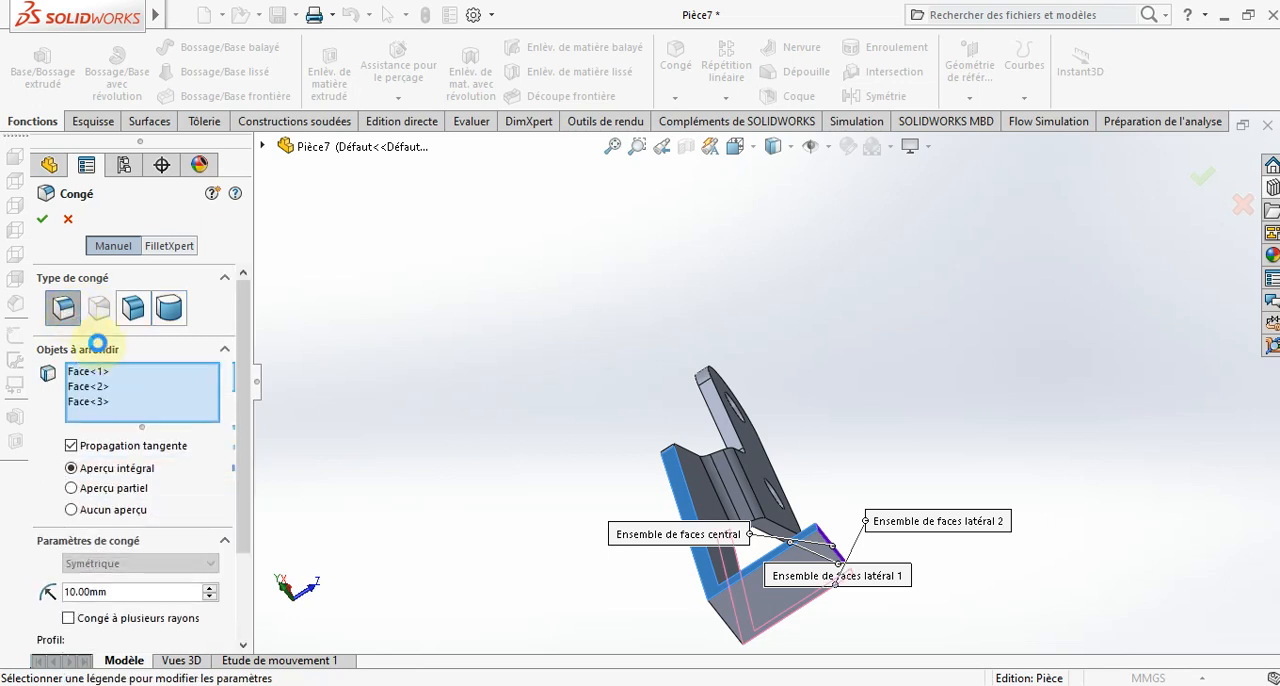
{"action": "right_click", "coordinate": [163, 410]}
{"action": "left_click", "coordinate": [185, 416]}
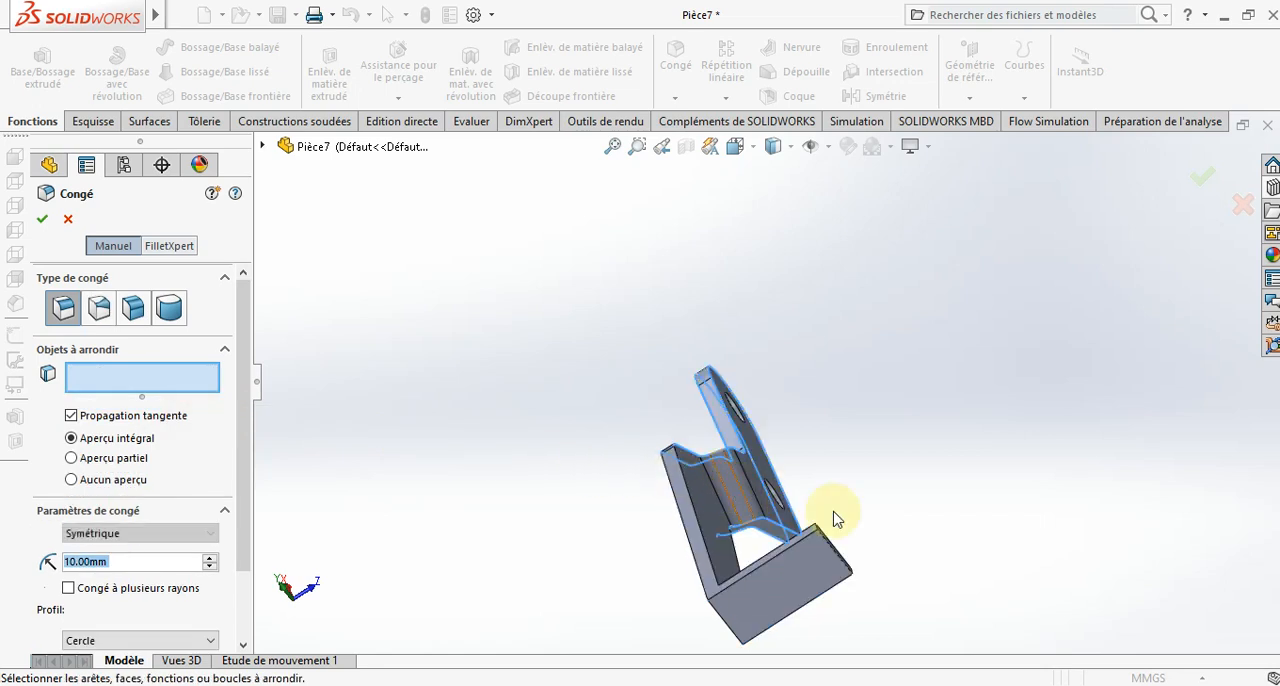
{"action": "scroll", "coordinate": [837, 519], "scroll_direction": "down", "scroll_amount": 2}
{"action": "scroll", "coordinate": [723, 543], "scroll_direction": "up", "scroll_amount": 2}
{"action": "type", "text": "8"}
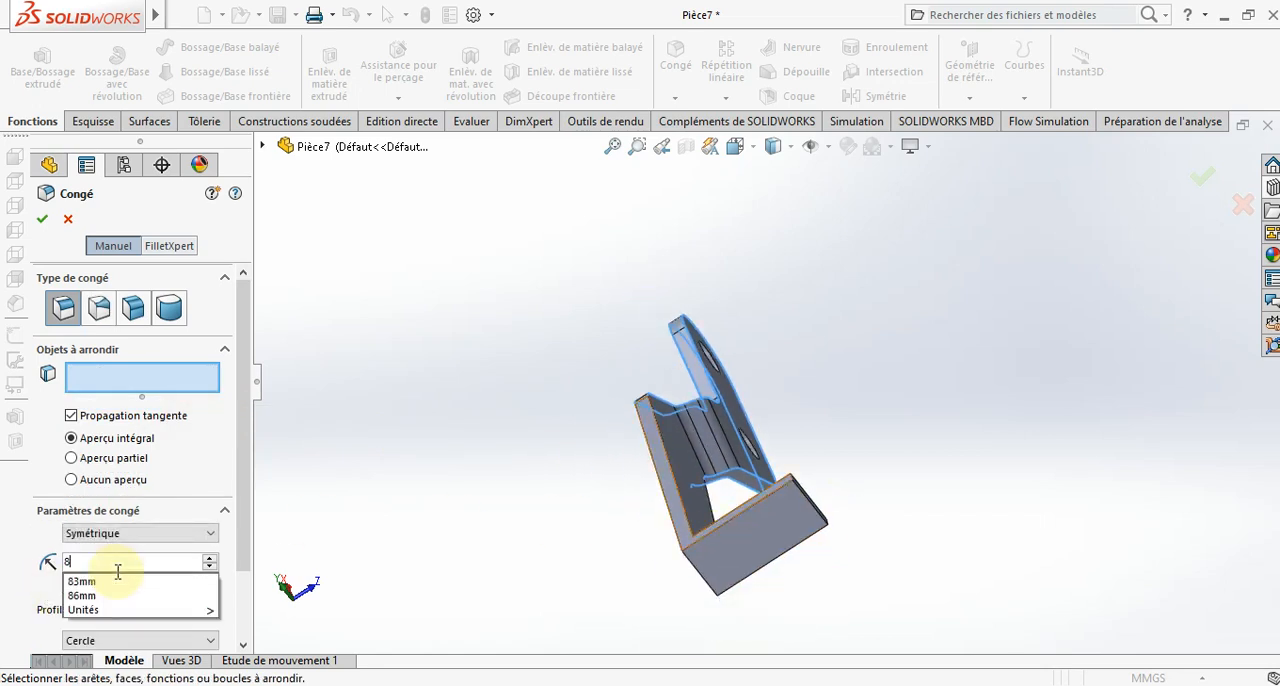
{"action": "key", "text": "Return"}
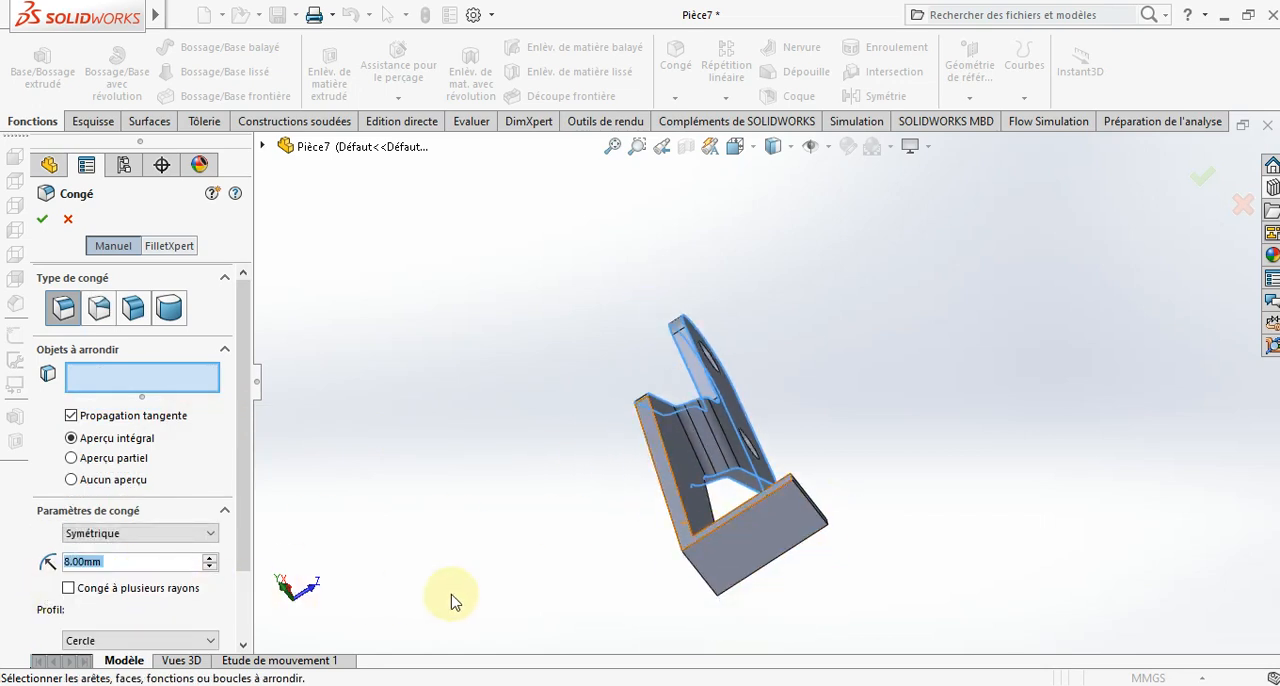
- Round the outer and inner edges of the handle's bend at the tab and complete the fillet
{"action": "left_click", "coordinate": [705, 585]}
{"action": "middle_click_drag", "start_coordinate": [714, 586], "coordinate": [668, 624]}
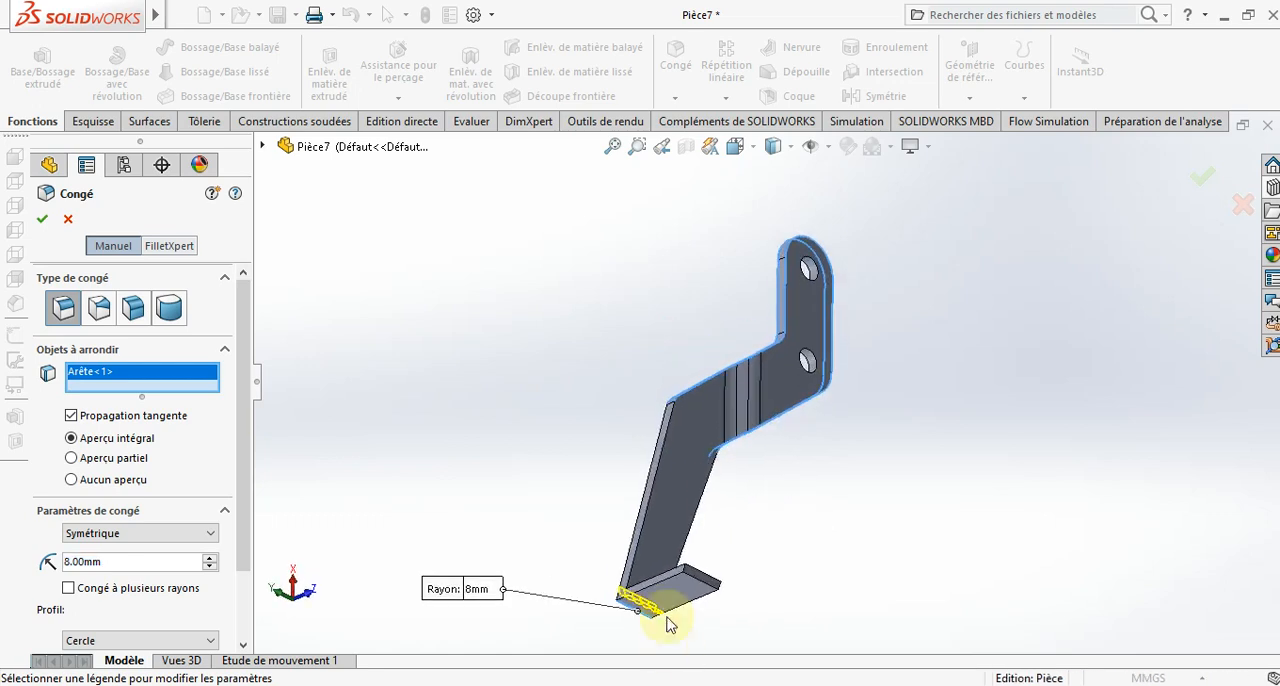
{"action": "scroll", "coordinate": [663, 556], "scroll_direction": "down", "scroll_amount": 4}
{"action": "scroll", "coordinate": [680, 540], "scroll_direction": "up", "scroll_amount": 2}
{"action": "middle_click_drag", "start_coordinate": [682, 560], "coordinate": [648, 672]}
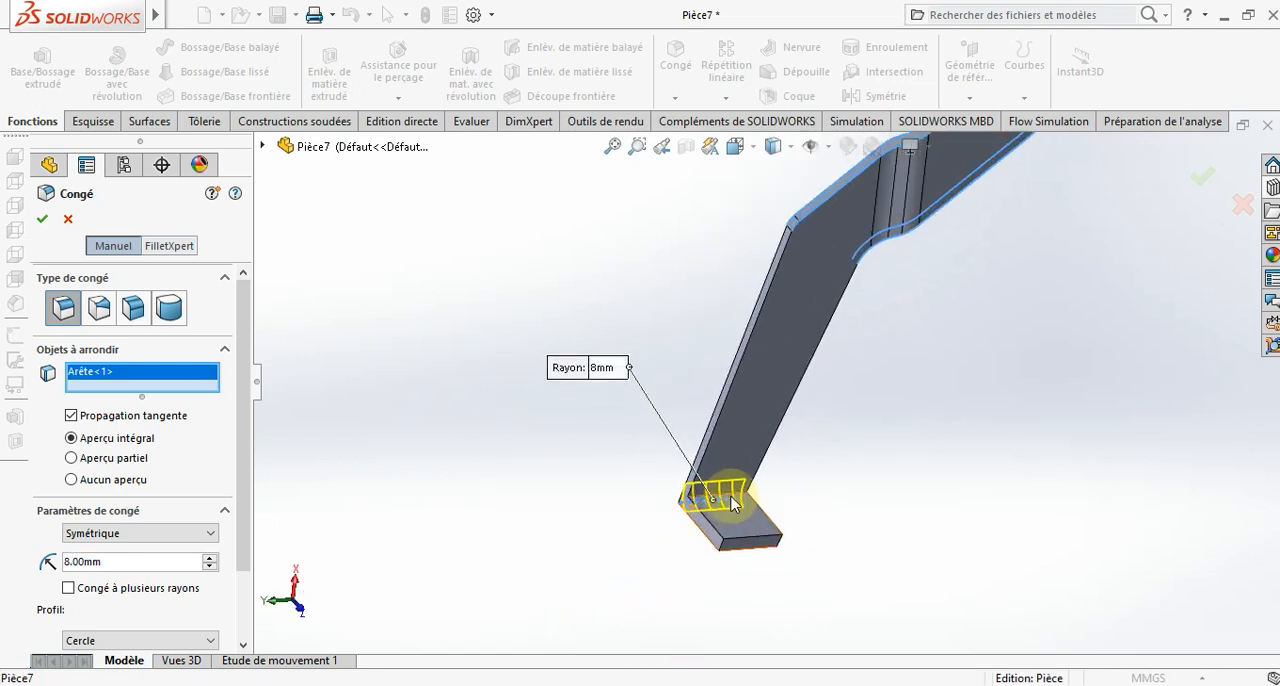
{"action": "left_click", "coordinate": [719, 501]}
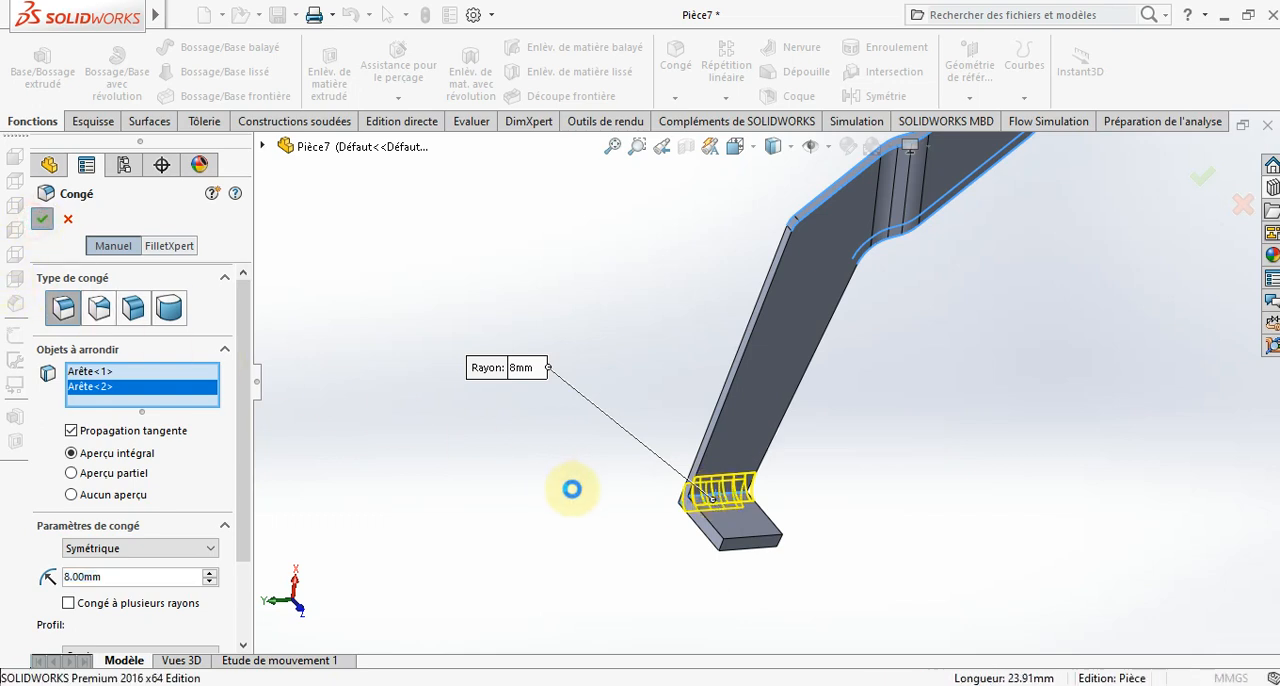
{"action": "middle_click_drag", "start_coordinate": [586, 514], "coordinate": [730, 302]}
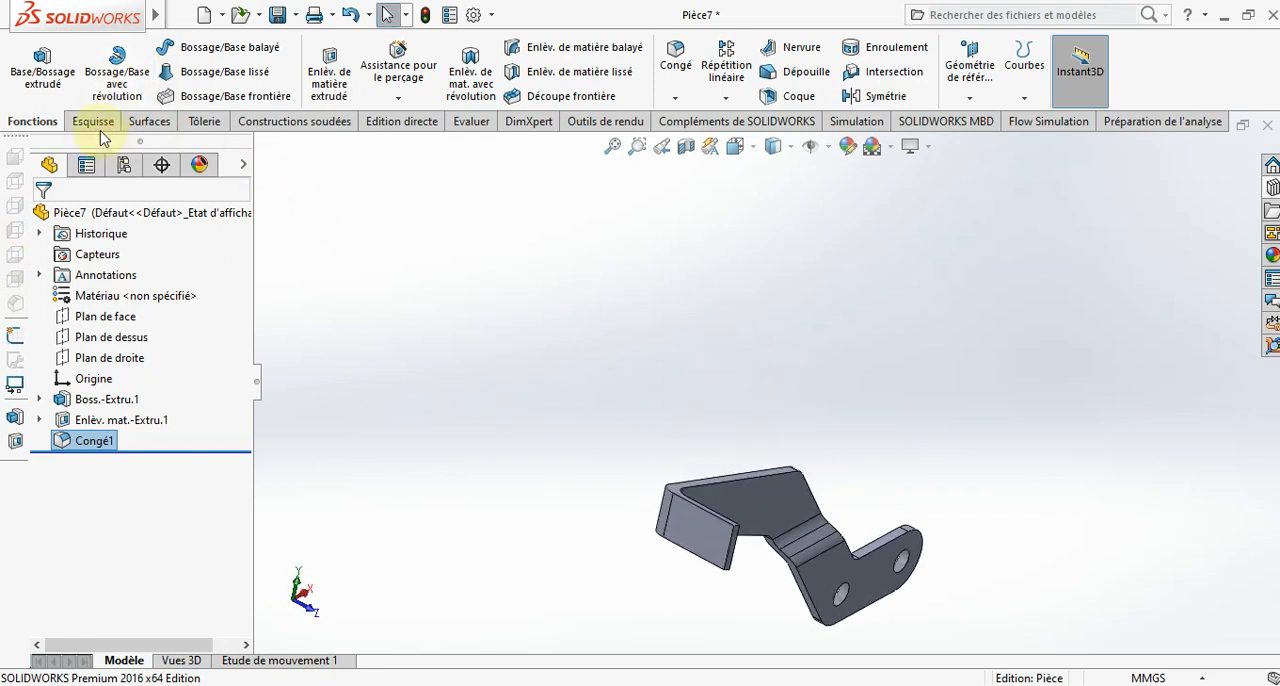
- Set up another fillet on only the two short corner edges at the free end of the handle's bent tab
{"action": "left_click", "coordinate": [690, 58]}
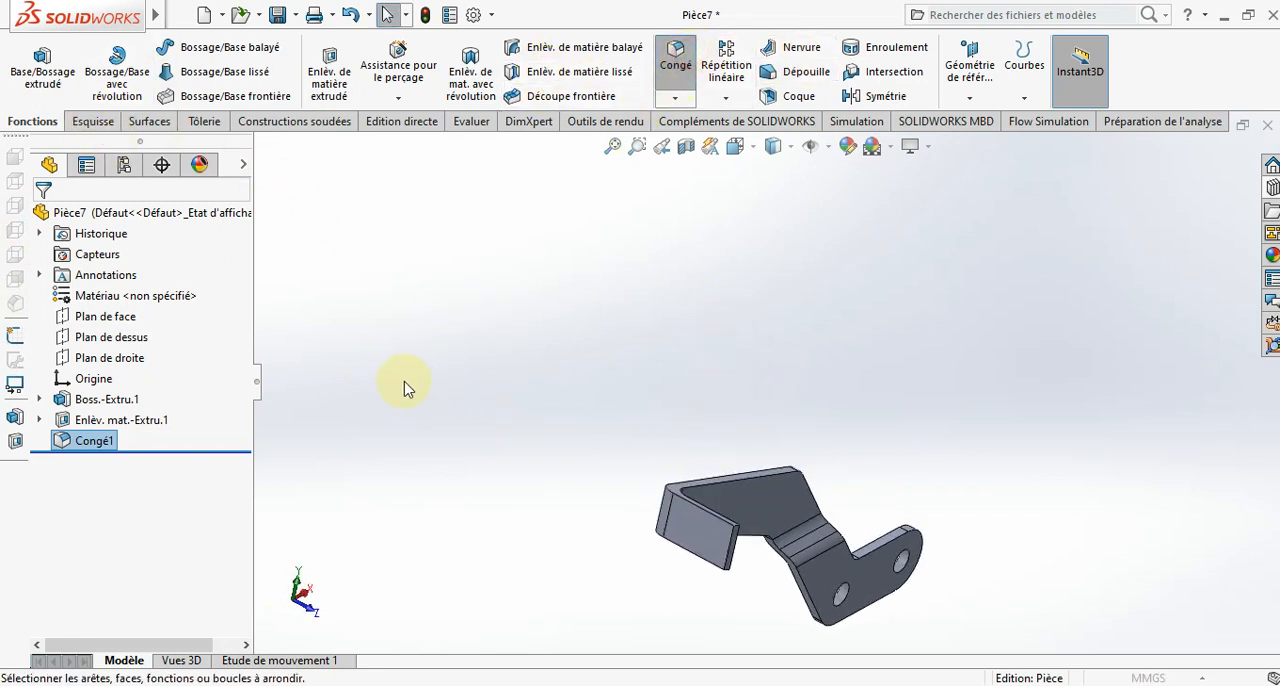
{"action": "left_click", "coordinate": [735, 523]}
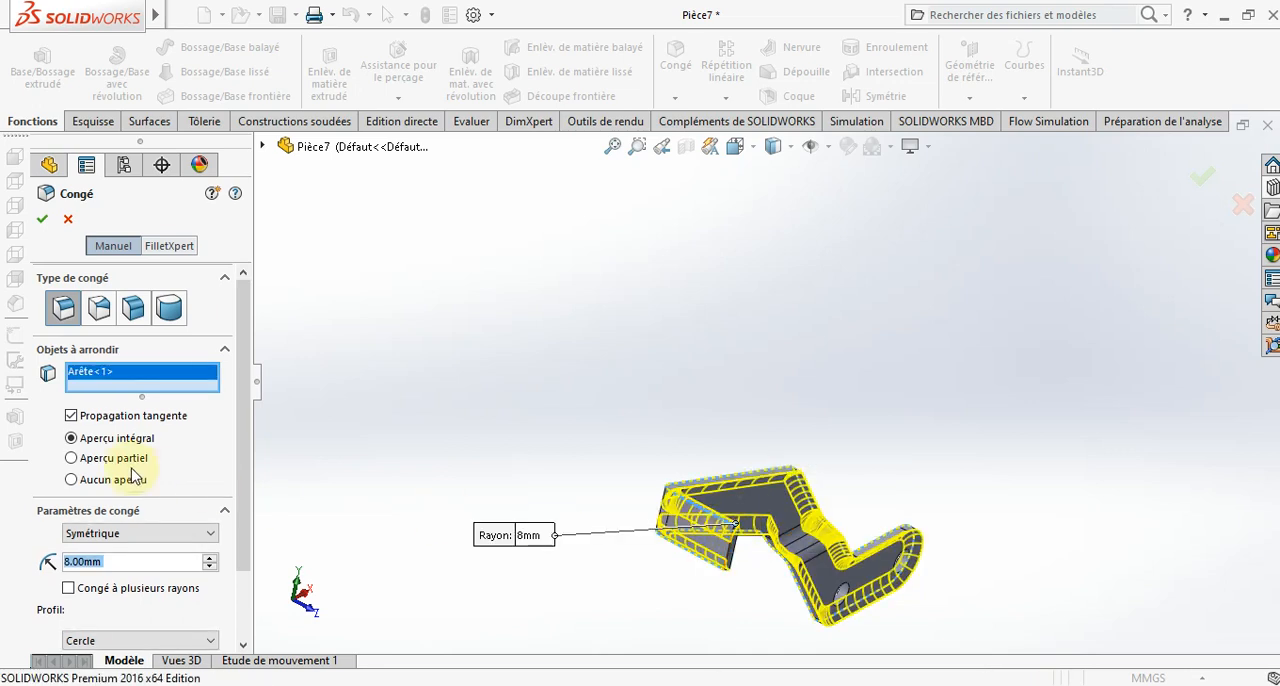
{"action": "right_click", "coordinate": [128, 376]}
{"action": "left_click", "coordinate": [200, 398]}
{"action": "scroll", "coordinate": [729, 509], "scroll_direction": "up", "scroll_amount": 3}
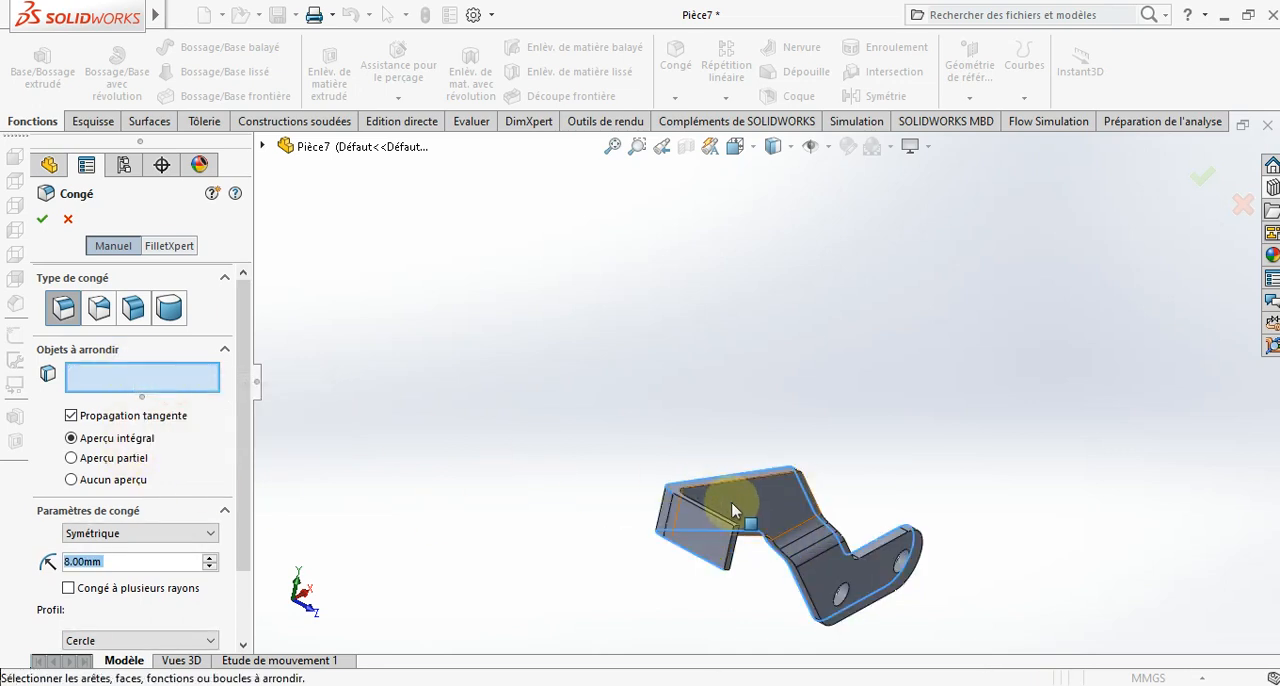
{"action": "scroll", "coordinate": [757, 530], "scroll_direction": "up", "scroll_amount": 3}
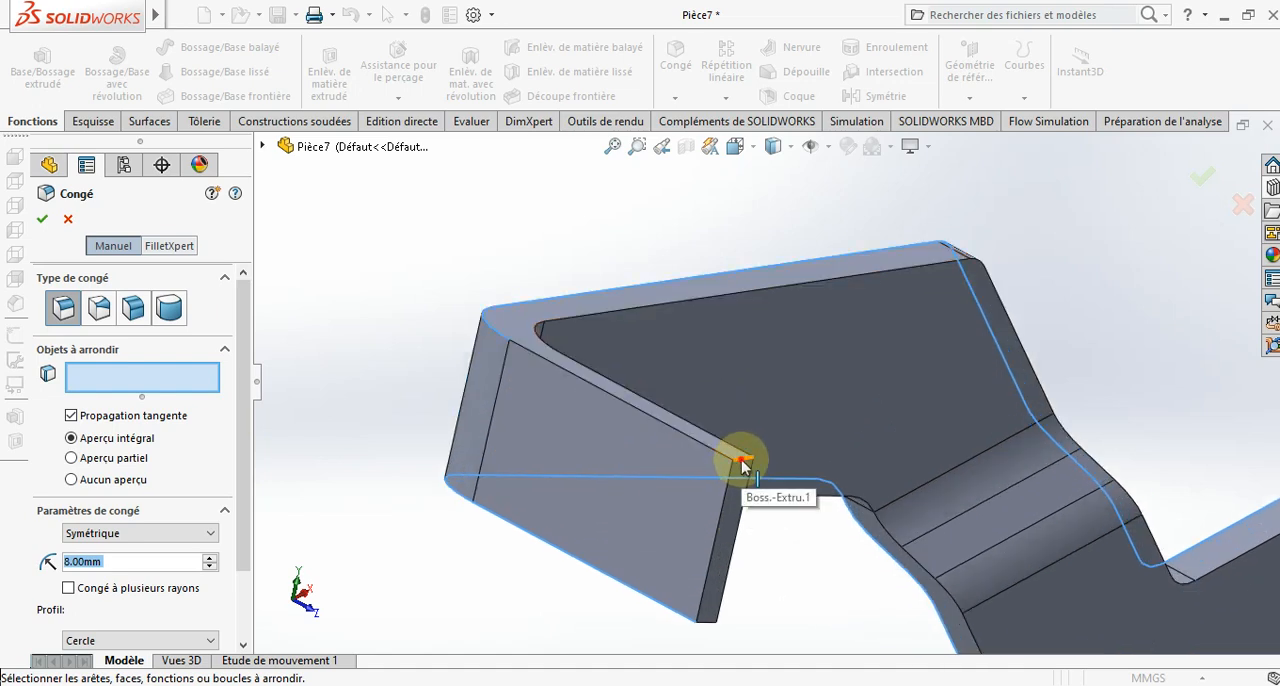
{"action": "left_click", "coordinate": [742, 463]}
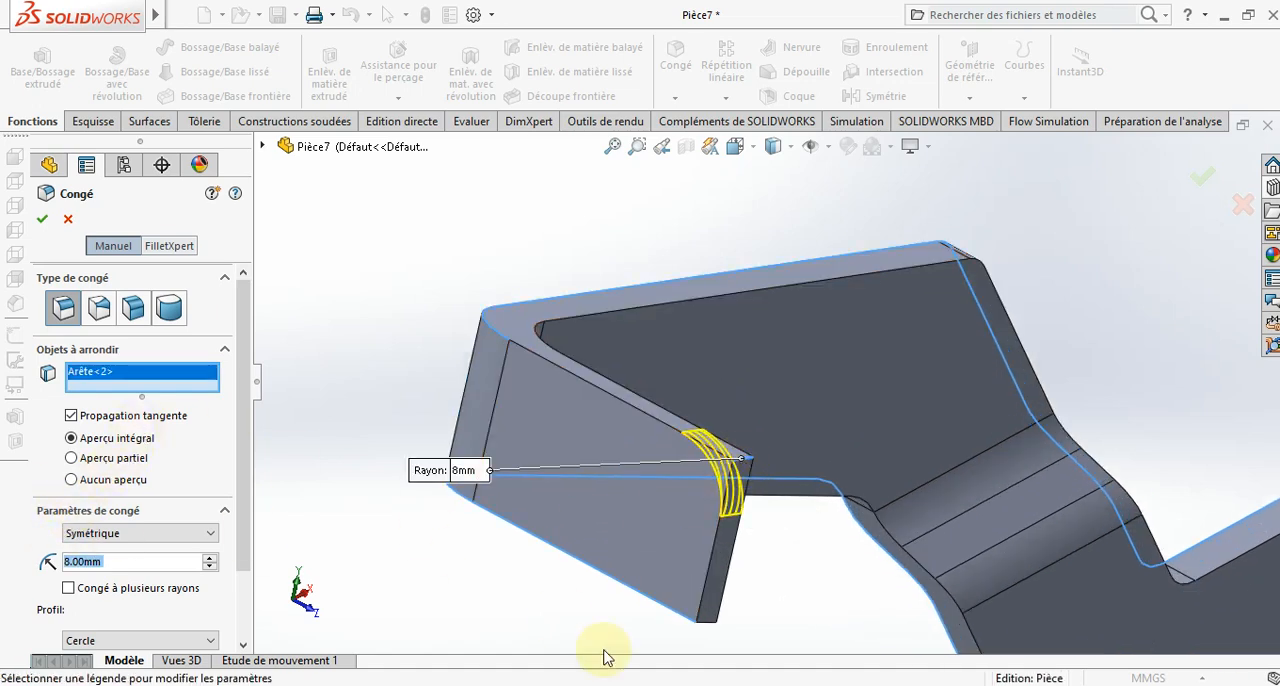
{"action": "left_click", "coordinate": [706, 628]}
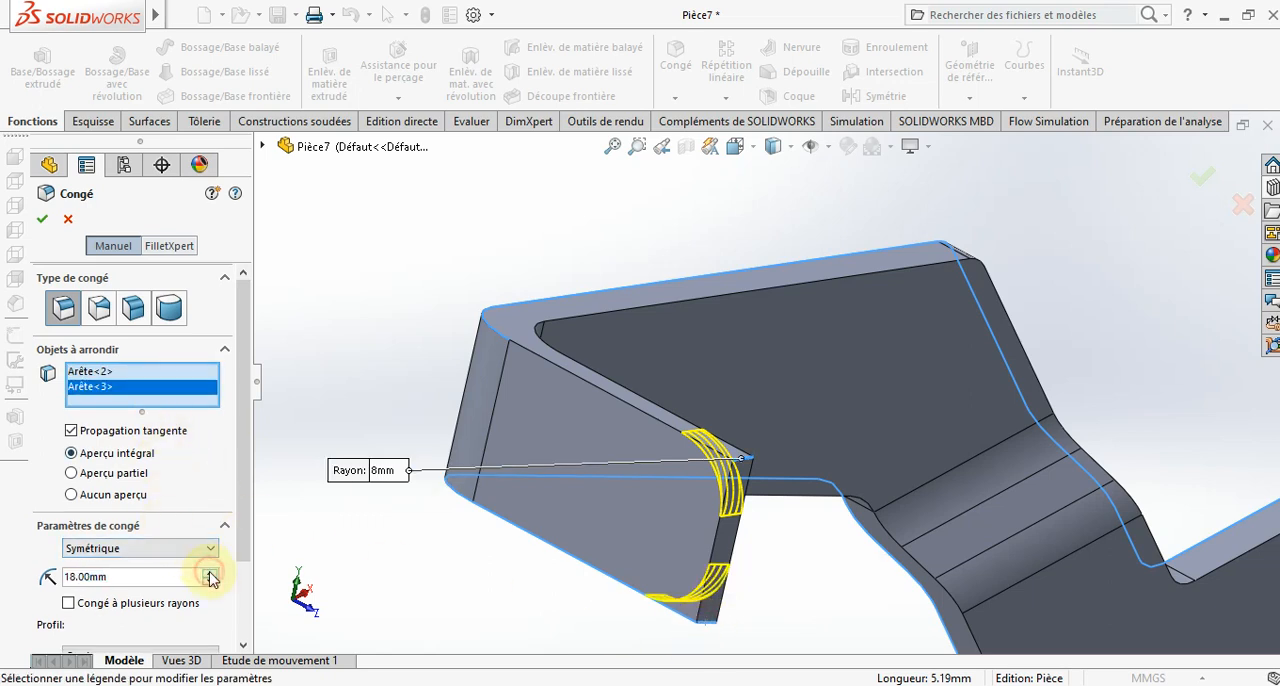
- Set the corner fillet radius to 10 mm and complete the fillet
{"action": "key", "text": "Return"}
{"action": "type", "text": "10"}
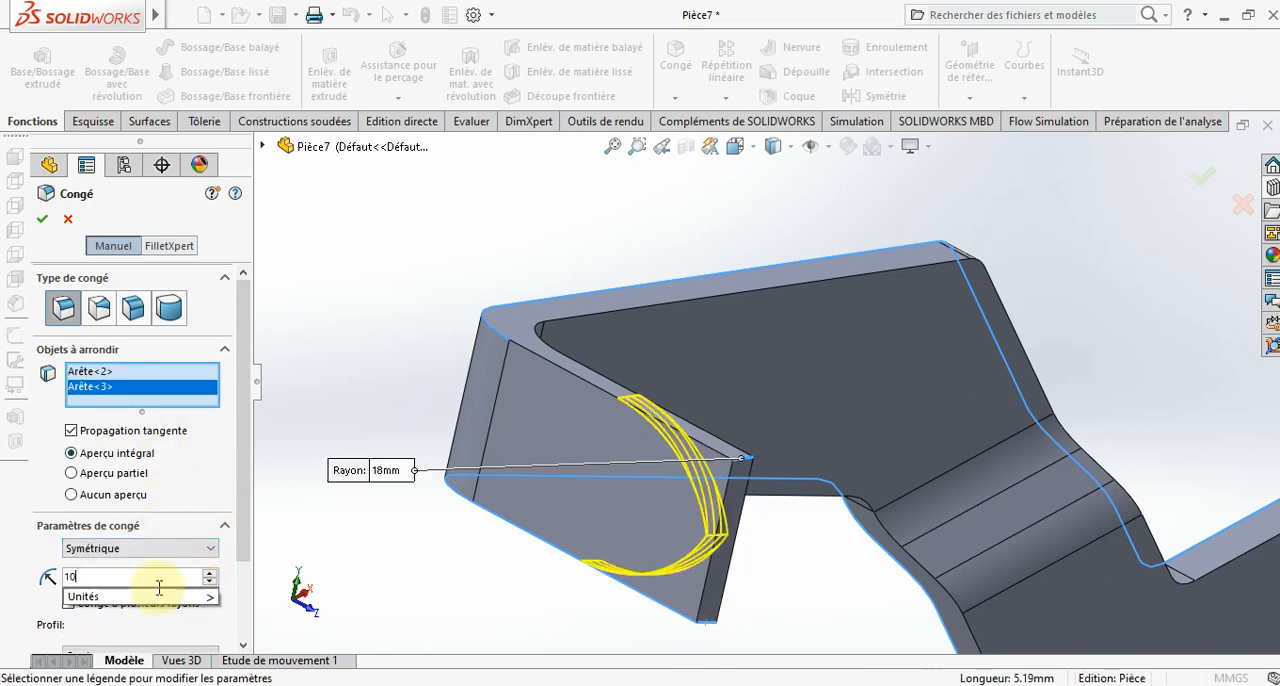
{"action": "key", "text": "Return"}
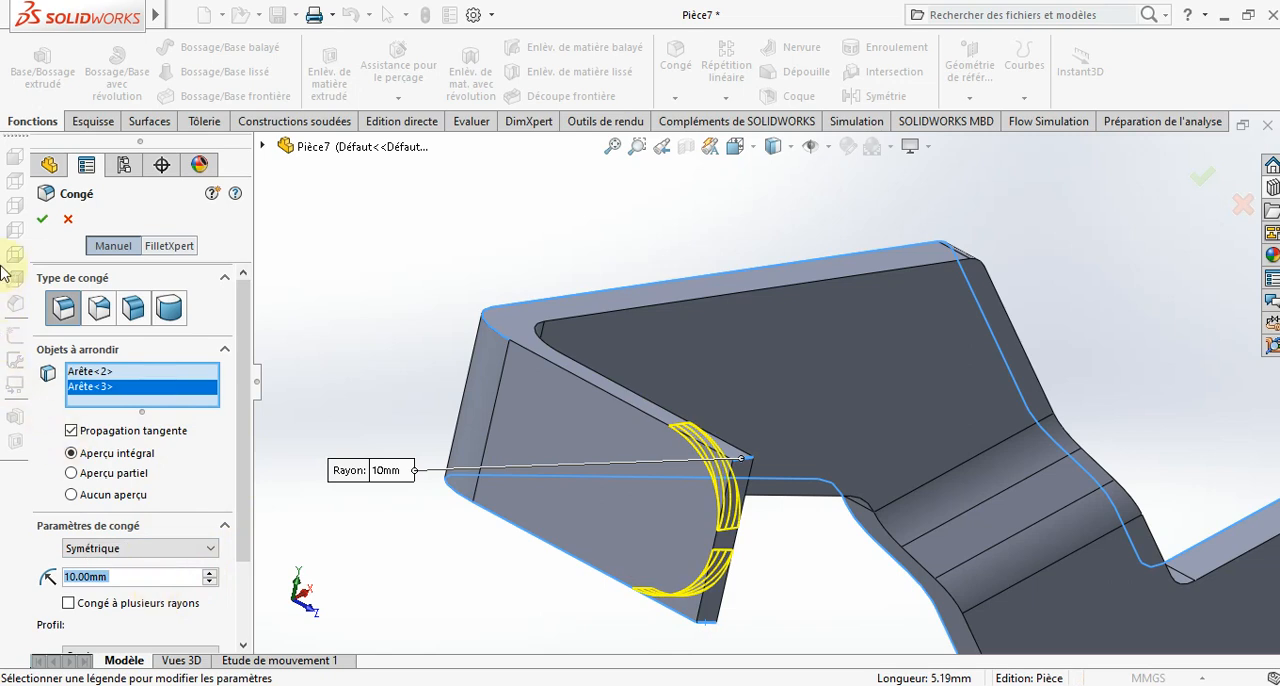
{"action": "left_click", "coordinate": [46, 222]}
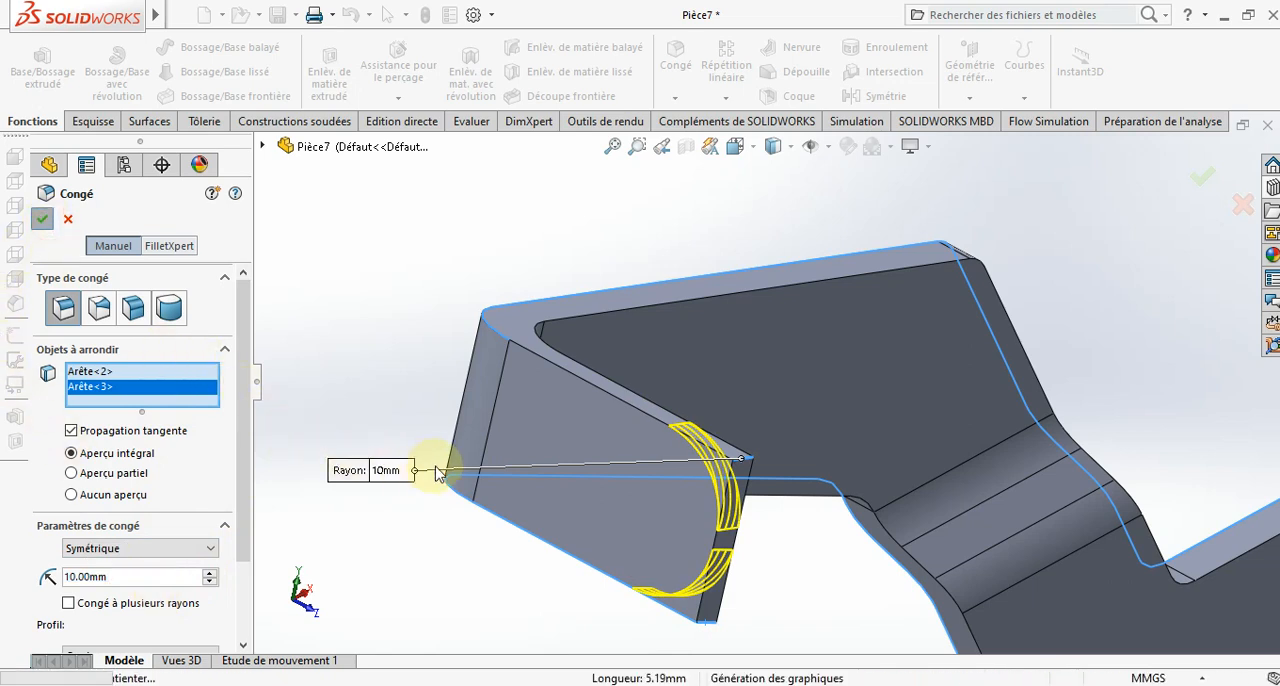
- Save the handle part as POIGNEE 1 in the PROJET folder
{"action": "scroll", "coordinate": [436, 458], "scroll_direction": "up", "scroll_amount": 5}
{"action": "middle_click_drag", "start_coordinate": [494, 461], "coordinate": [526, 552]}
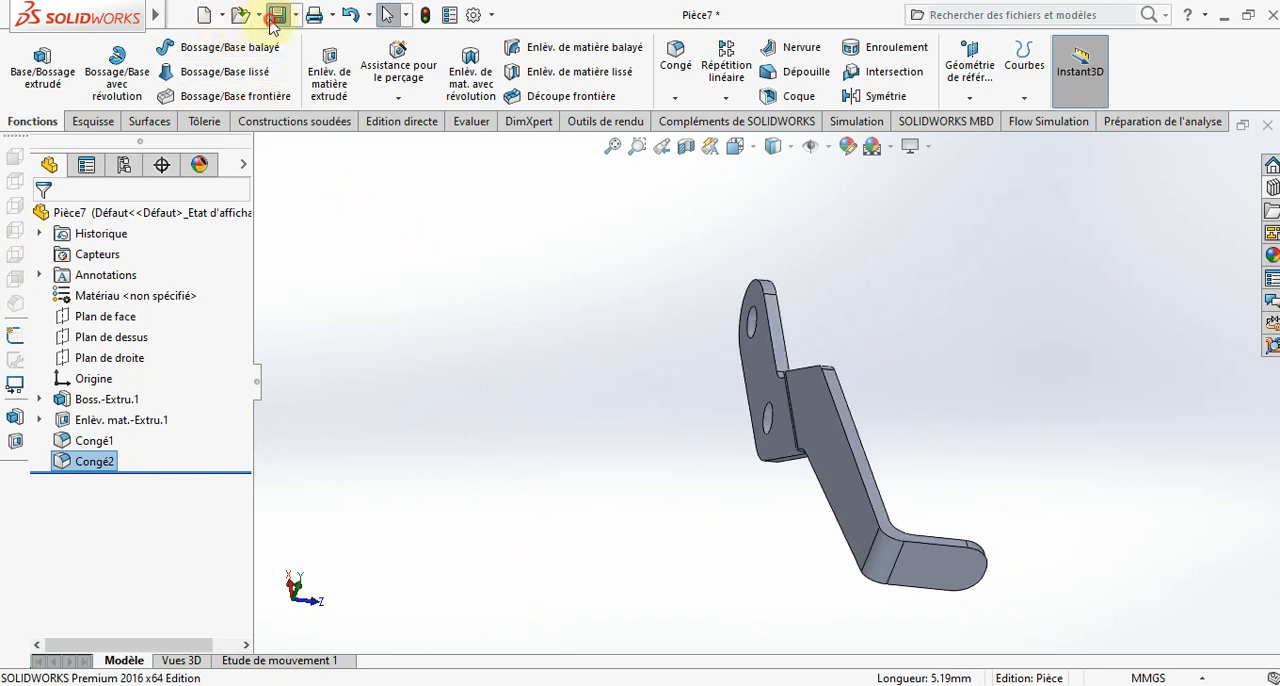
{"action": "key", "text": "ctrl+s"}
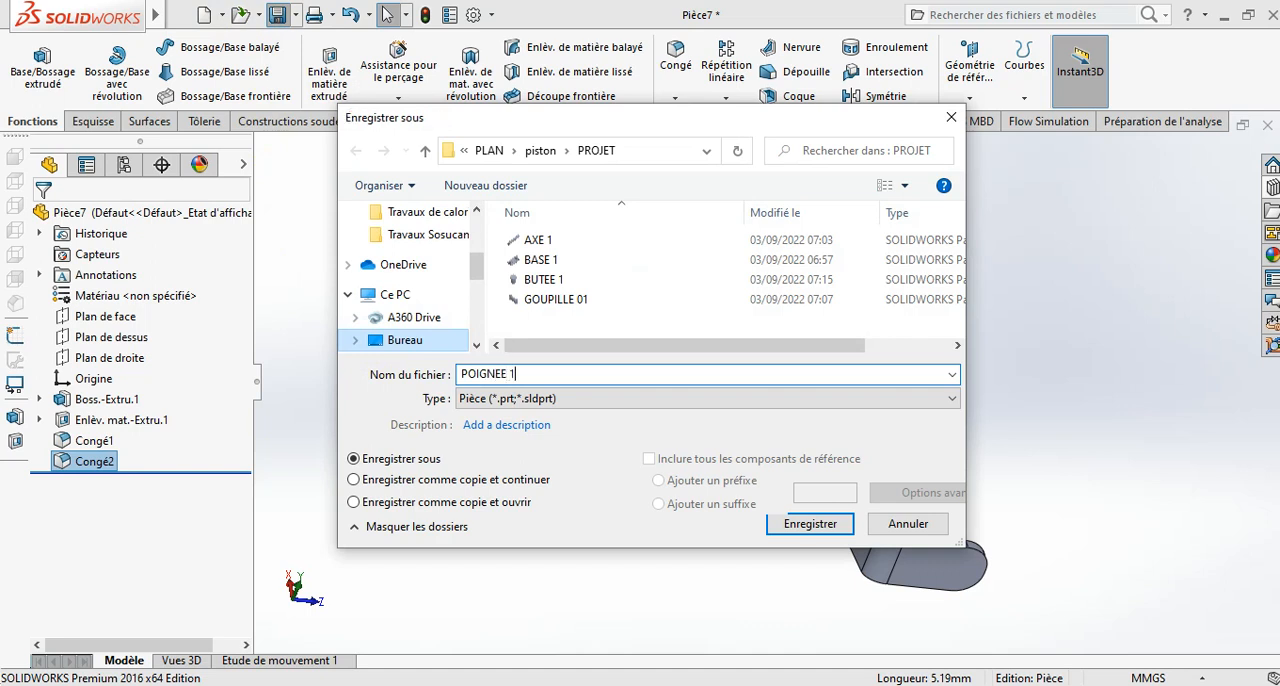
{"action": "key", "text": "Return"}
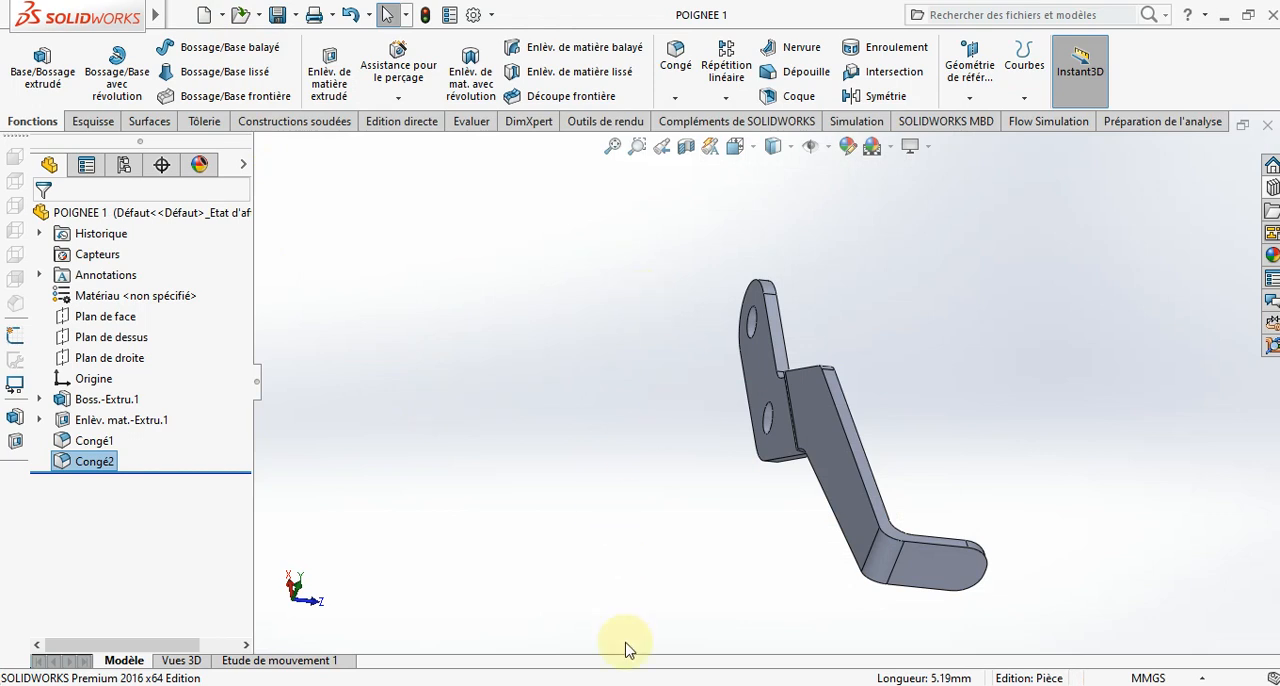
{"action": "mouse_move", "coordinate": [295, 650]}
{"action": "left_click", "coordinate": [155, 645]}
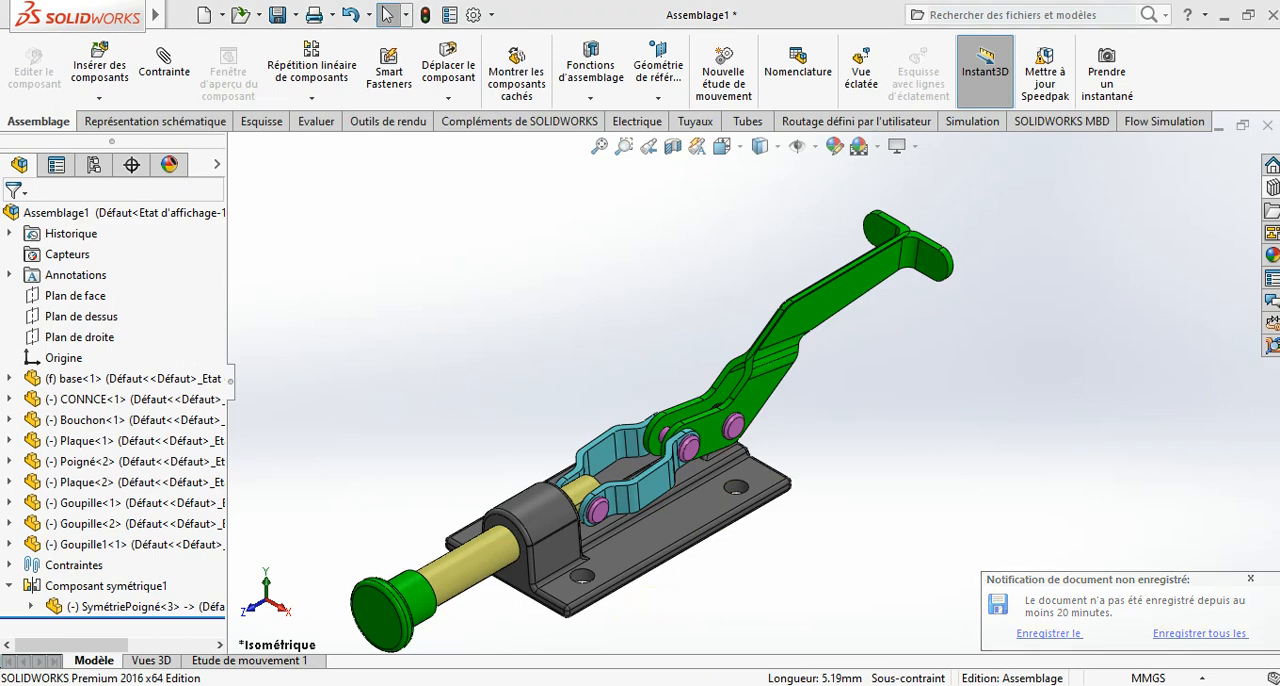
{"action": "left_click", "coordinate": [1152, 627]}
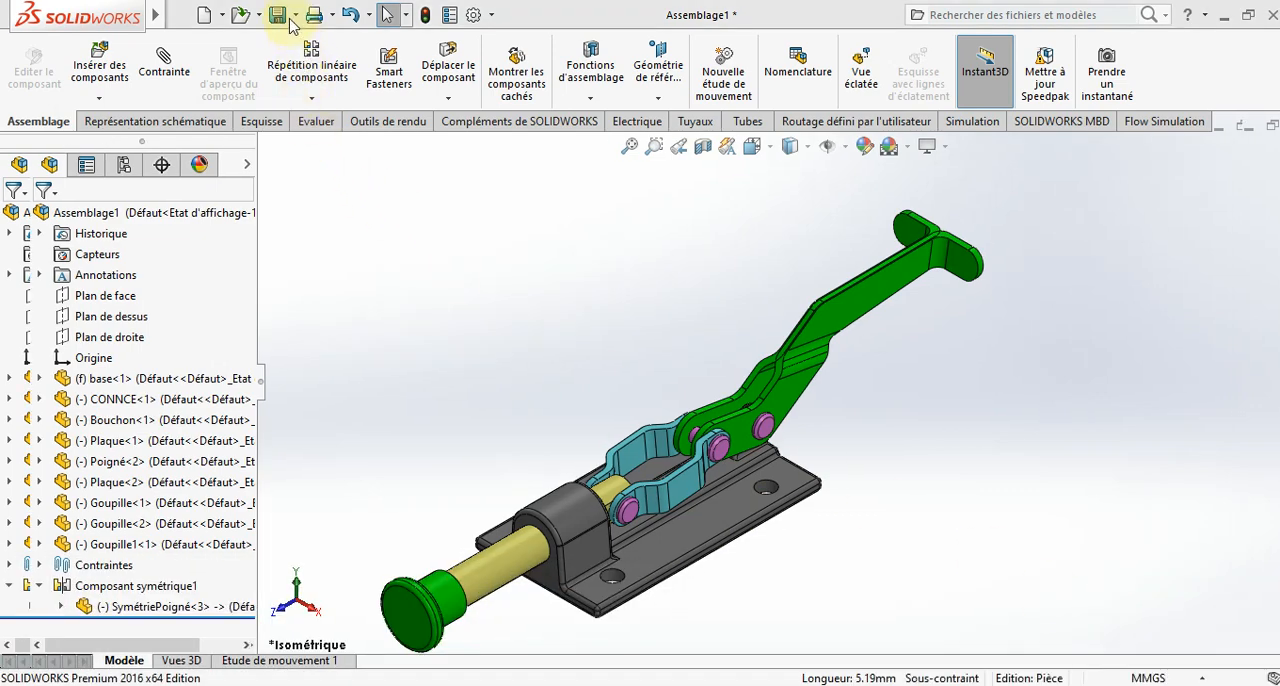
{"action": "left_click", "coordinate": [203, 16]}
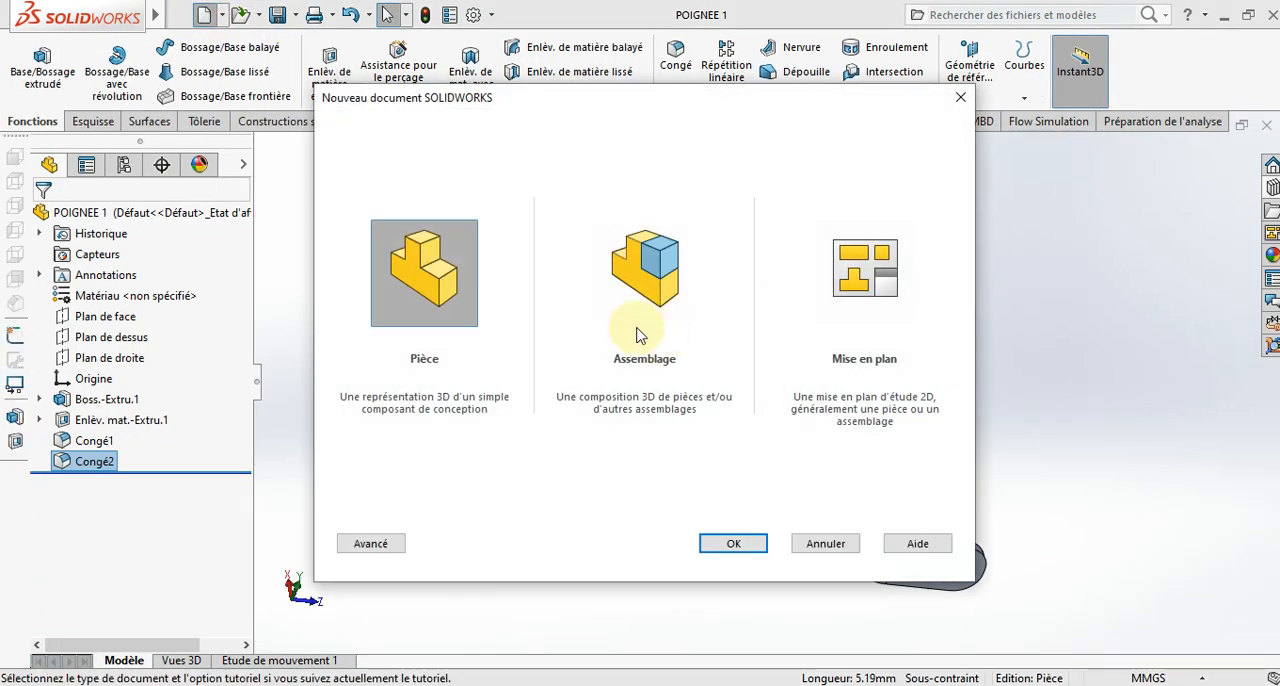
{"action": "left_click", "coordinate": [824, 543]}
- Switch to the GOUPILLE 01 part and save it under the new name GOUPILLE 02 in the PROJET folder
{"action": "mouse_move", "coordinate": [637, 680]}
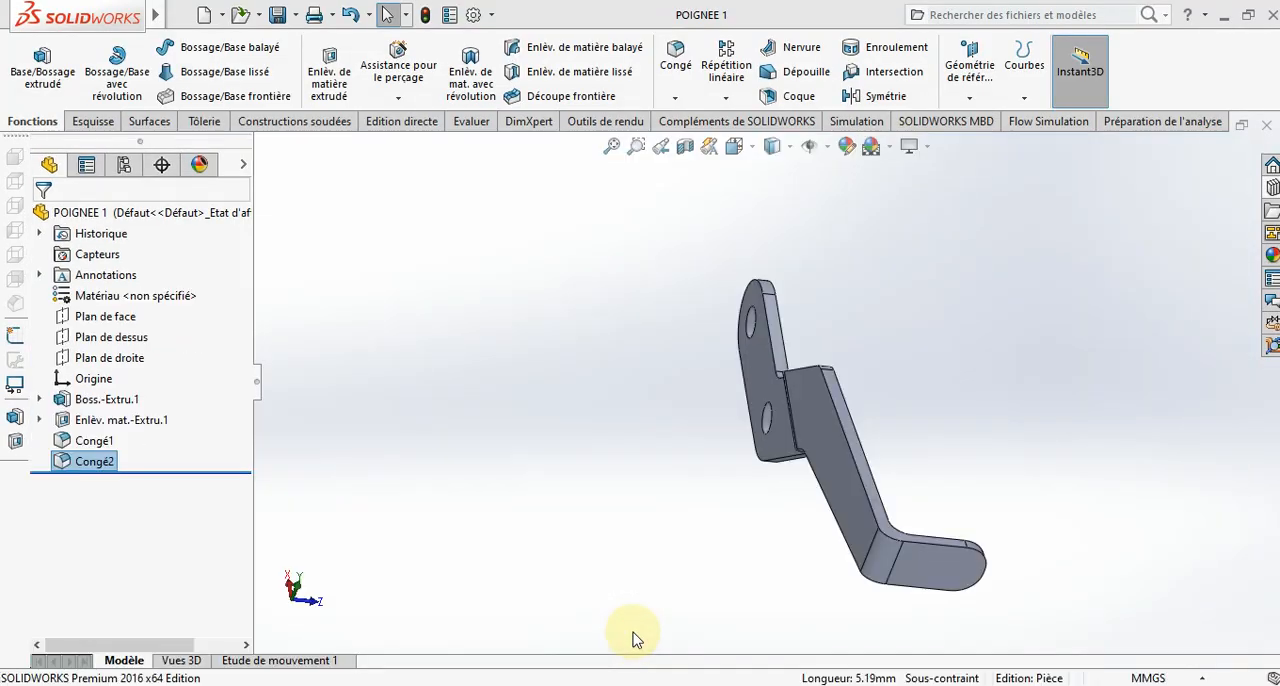
{"action": "mouse_move", "coordinate": [130, 15]}
{"action": "left_click", "coordinate": [188, 15]}
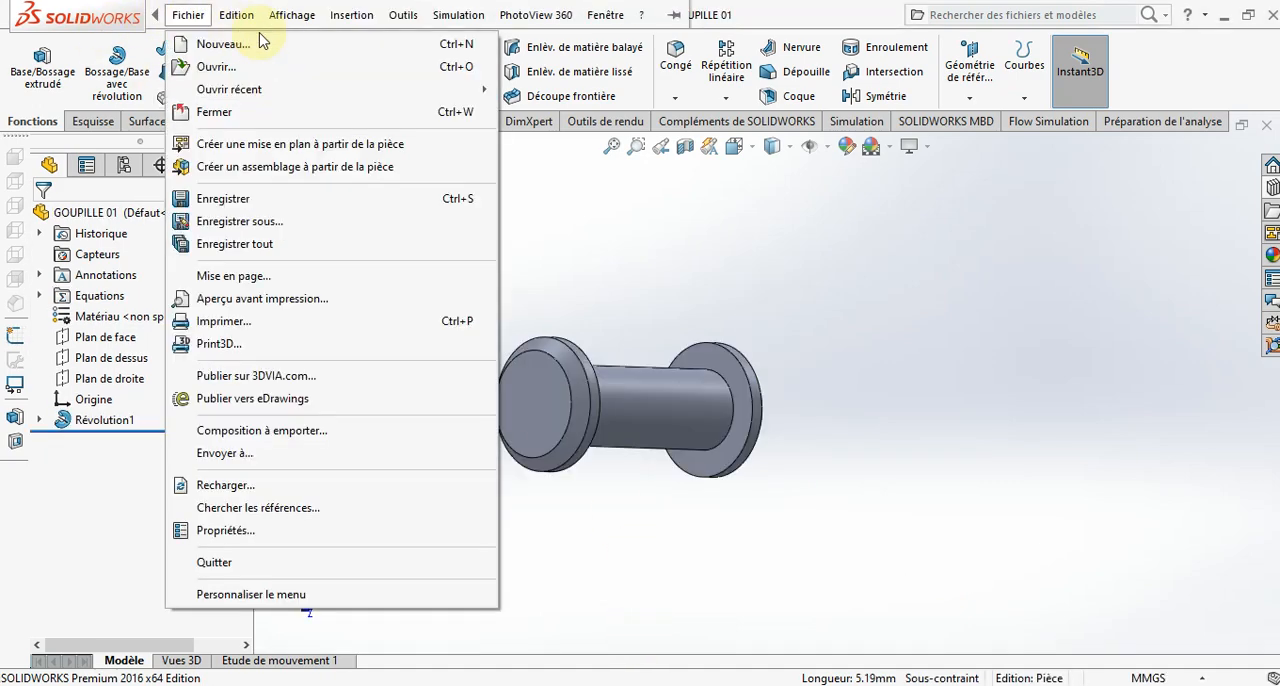
{"action": "left_click", "coordinate": [582, 274]}
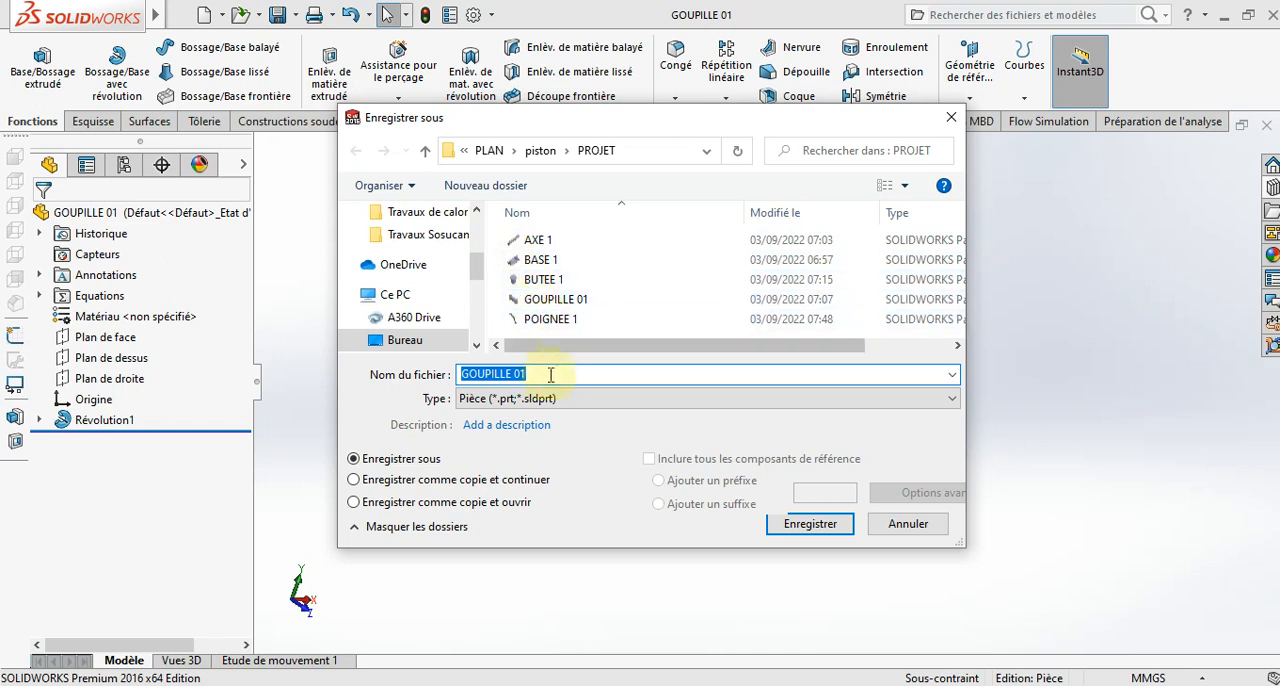
{"action": "left_click", "coordinate": [554, 374]}
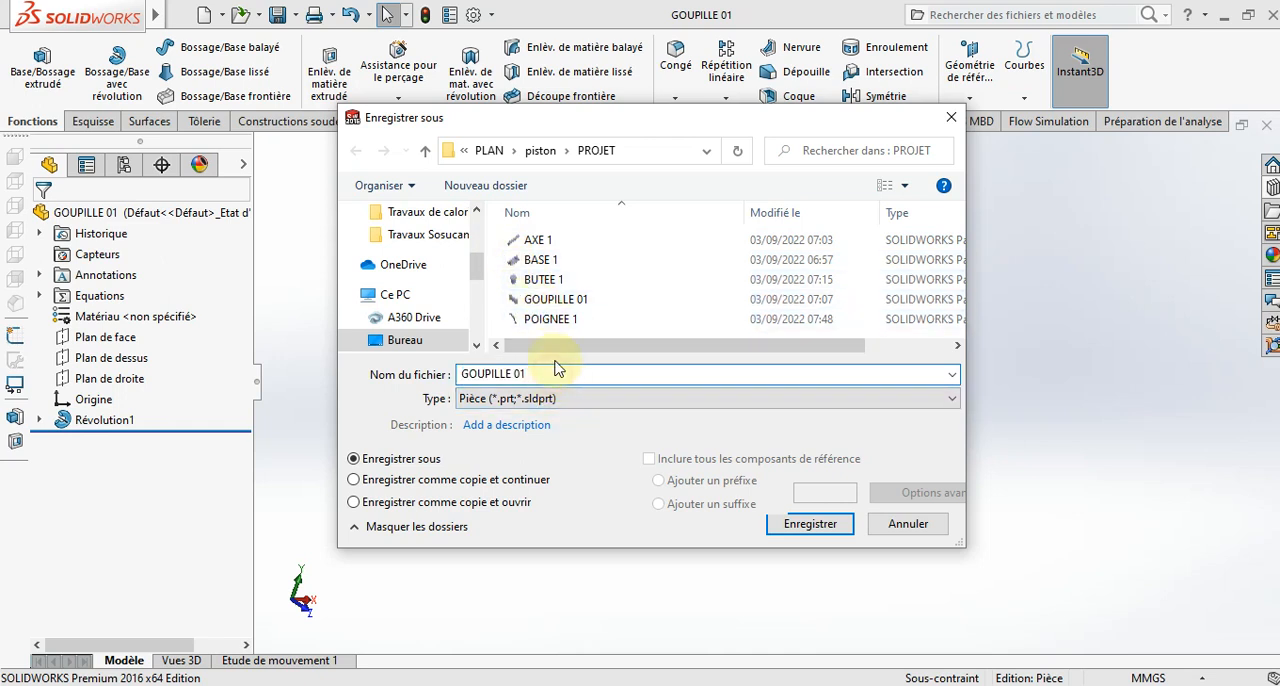
{"action": "key", "text": "BackSpace"}
{"action": "type", "text": "é"}
{"action": "key", "text": "BackSpace"}
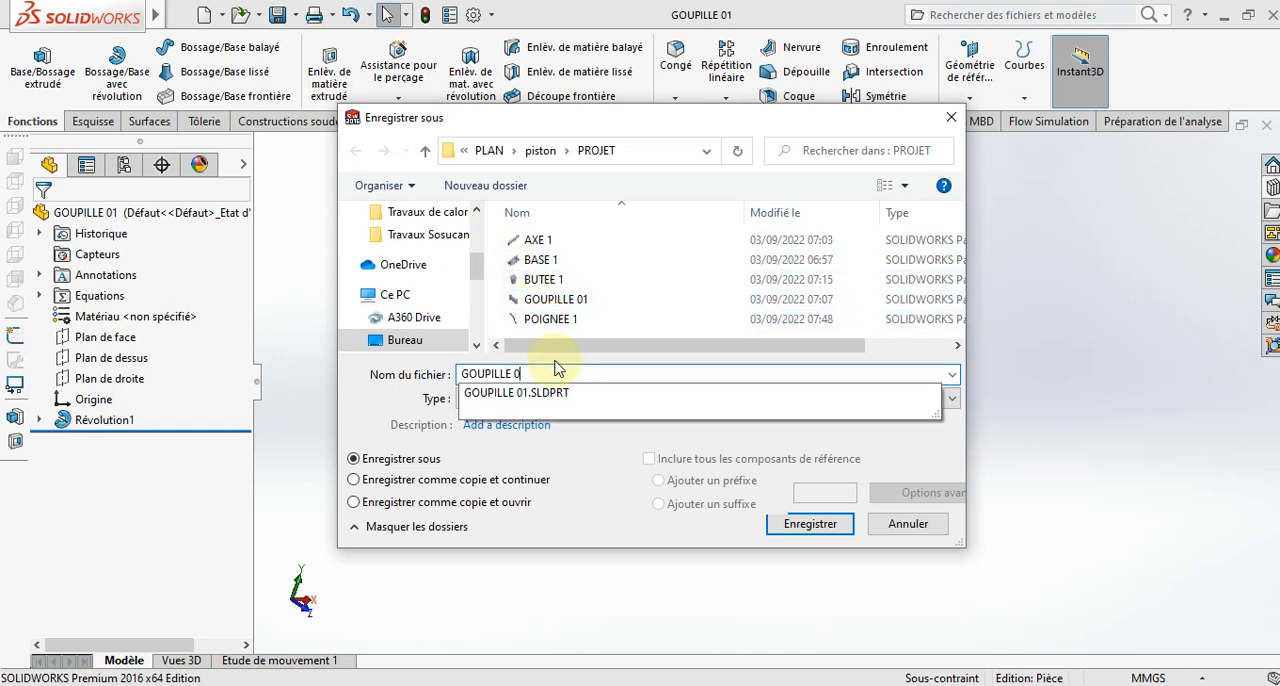
{"action": "type", "text": "2"}
{"action": "key", "text": "Return"}
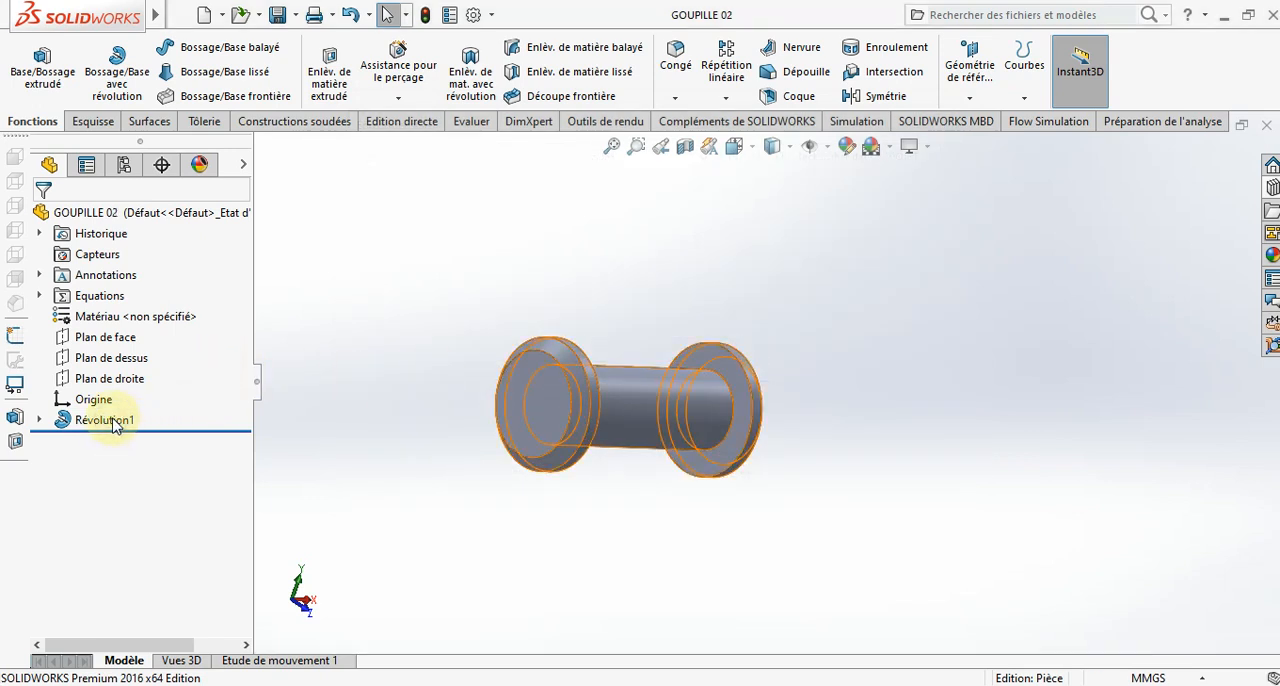
- Edit the sketch of the pin's revolved feature and set the length between the two heads to 22 mm
{"action": "right_click", "coordinate": [115, 425]}
{"action": "left_click", "coordinate": [134, 278]}
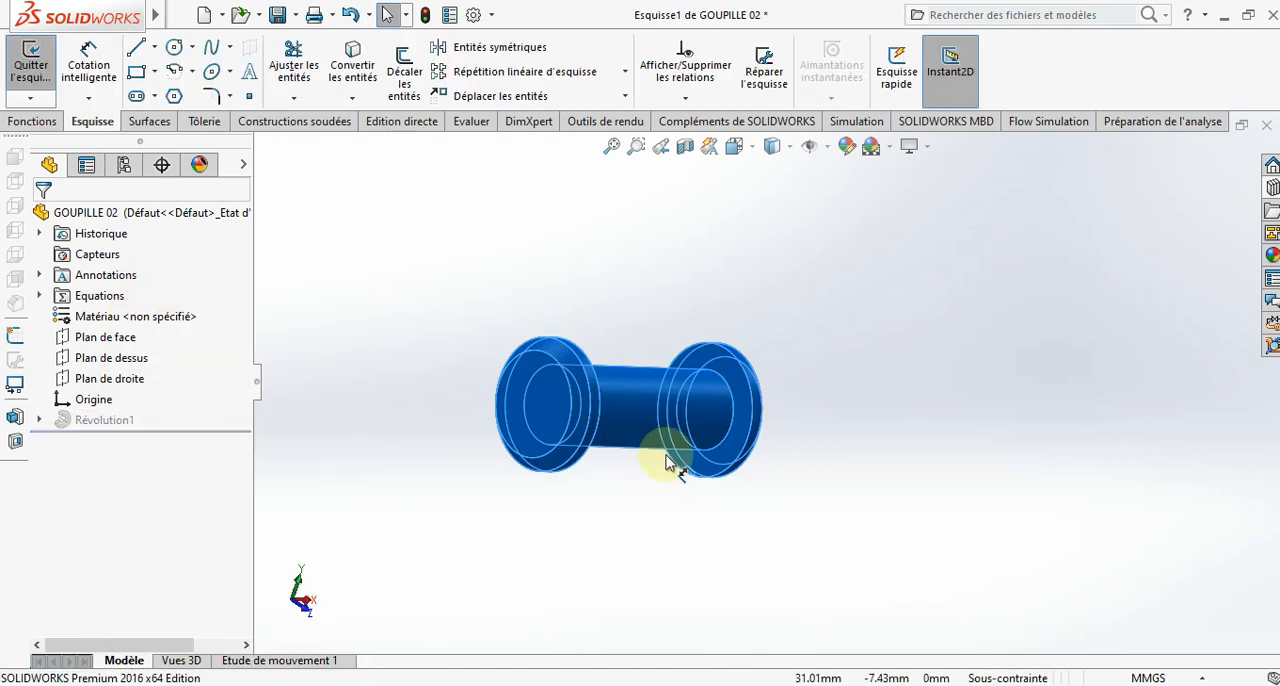
{"action": "double_click", "coordinate": [632, 417]}
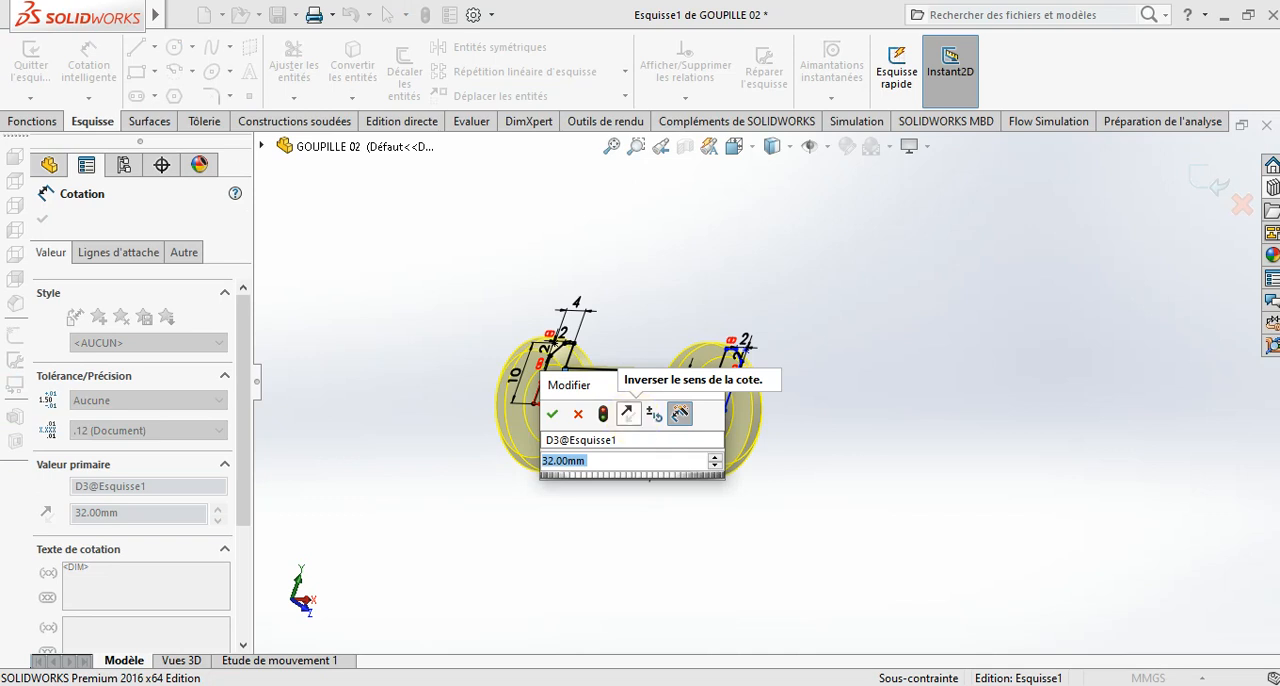
{"action": "type", "text": "22"}
{"action": "key", "text": "Return"}
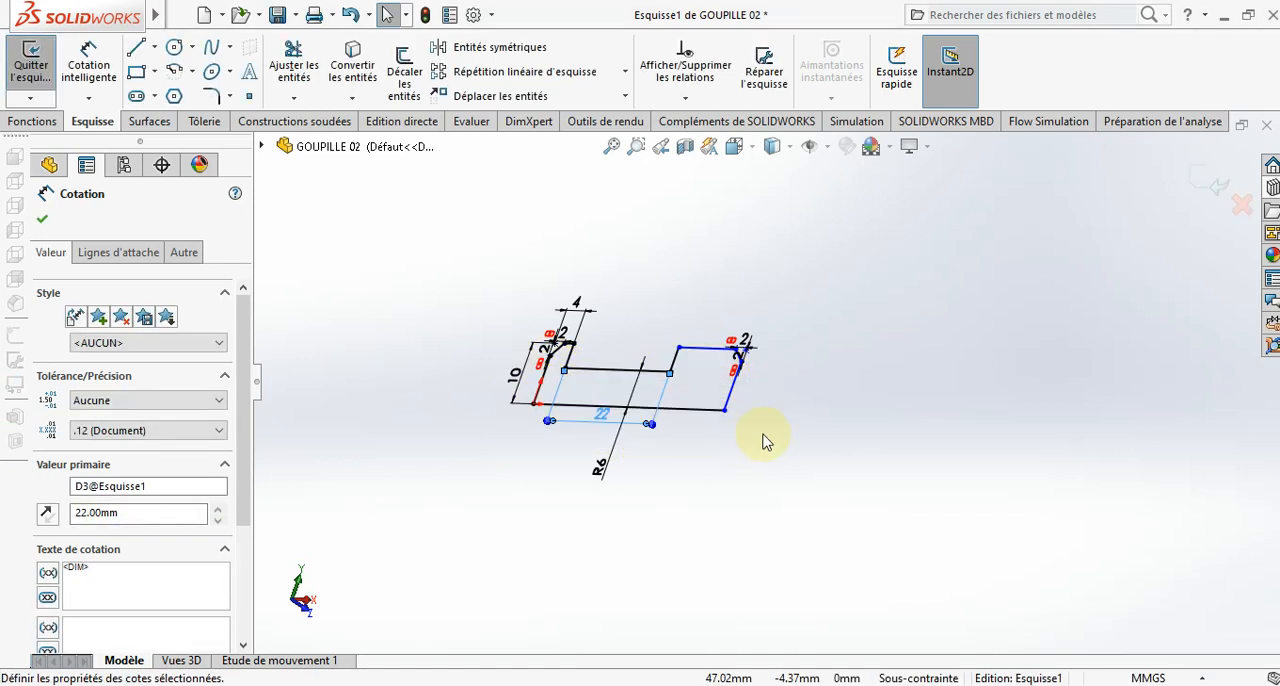
- Dimension the width of the unconstrained head opposite the origin as 4 mm and finish editing the sketch
{"action": "left_click", "coordinate": [748, 146]}
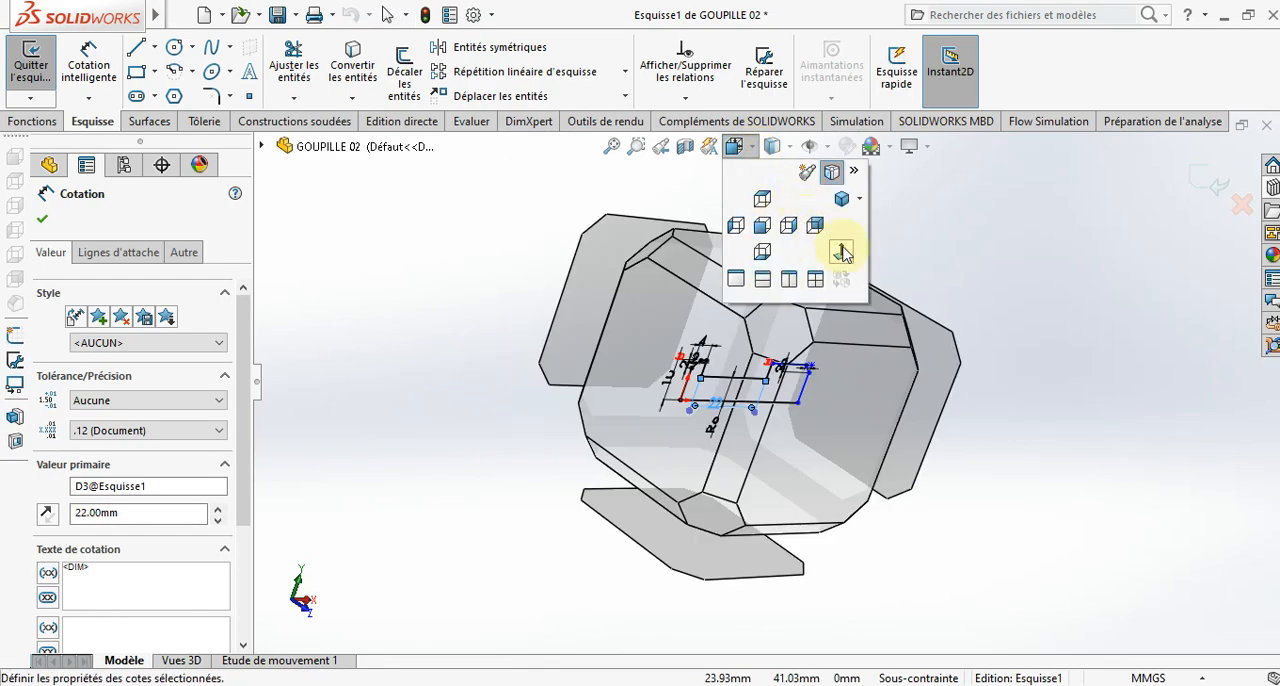
{"action": "left_click", "coordinate": [842, 253]}
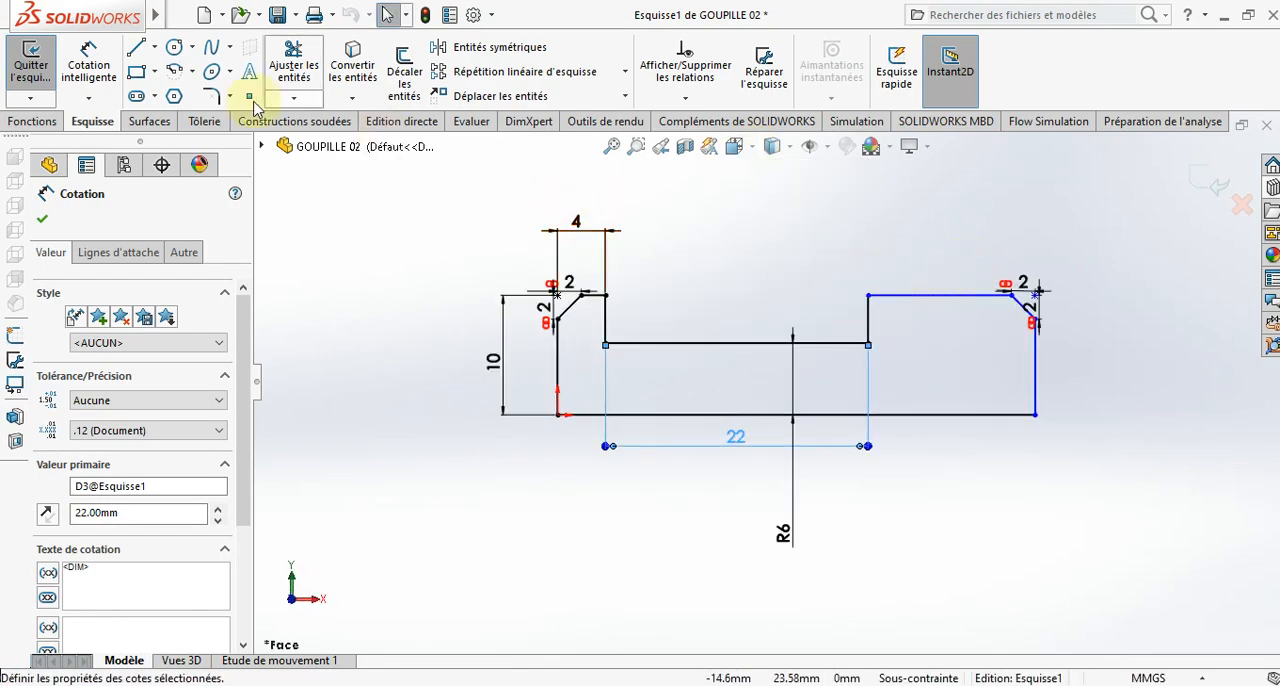
{"action": "left_click", "coordinate": [88, 70]}
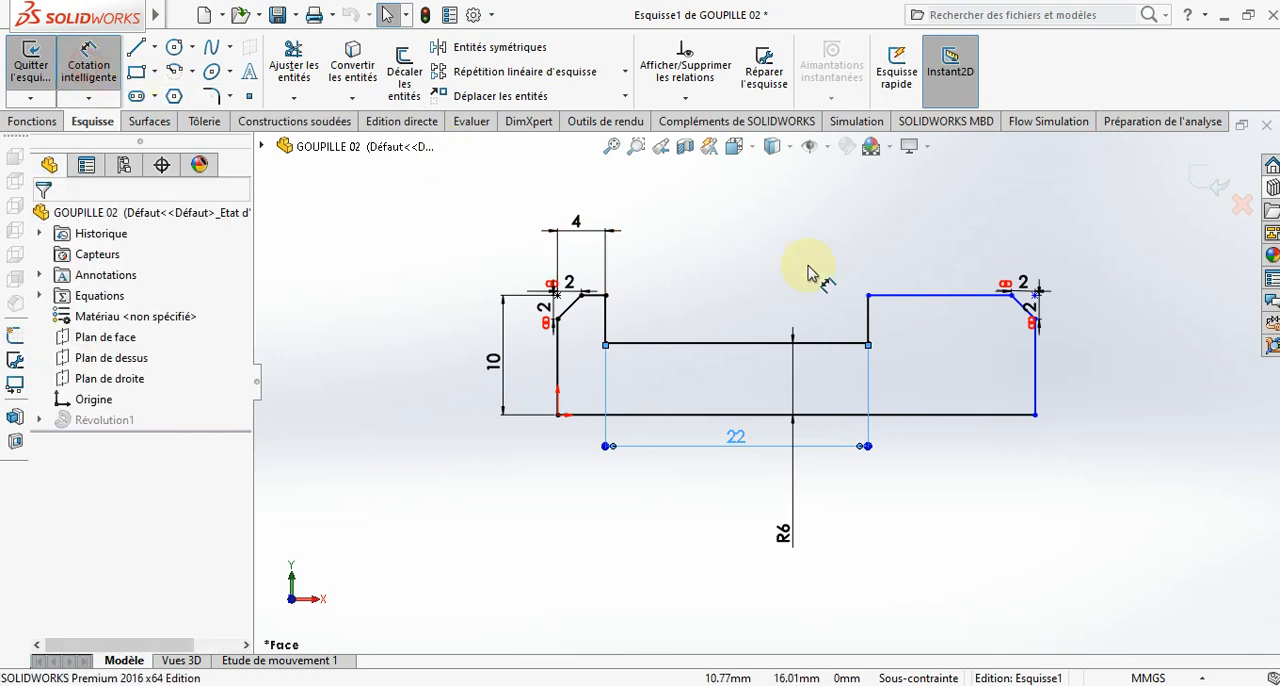
{"action": "left_click", "coordinate": [869, 330]}
{"action": "left_click", "coordinate": [1035, 370]}
{"action": "left_click", "coordinate": [955, 234]}
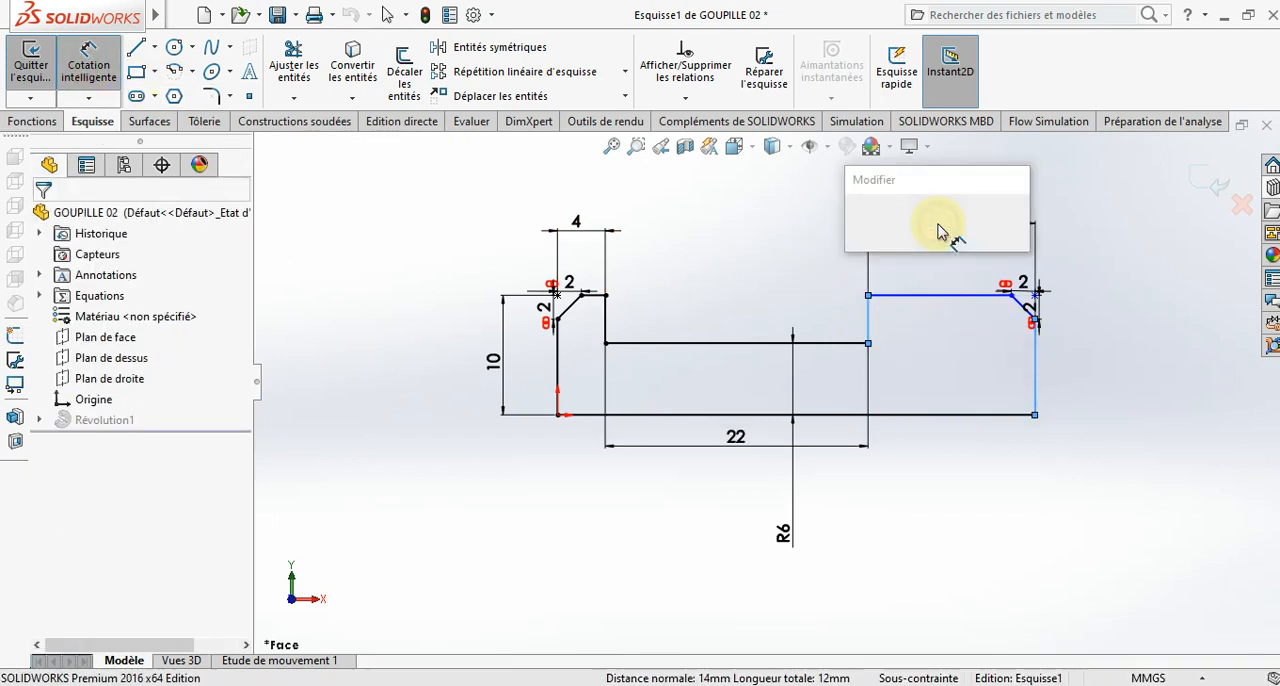
{"action": "type", "text": "4"}
{"action": "key", "text": "Return"}
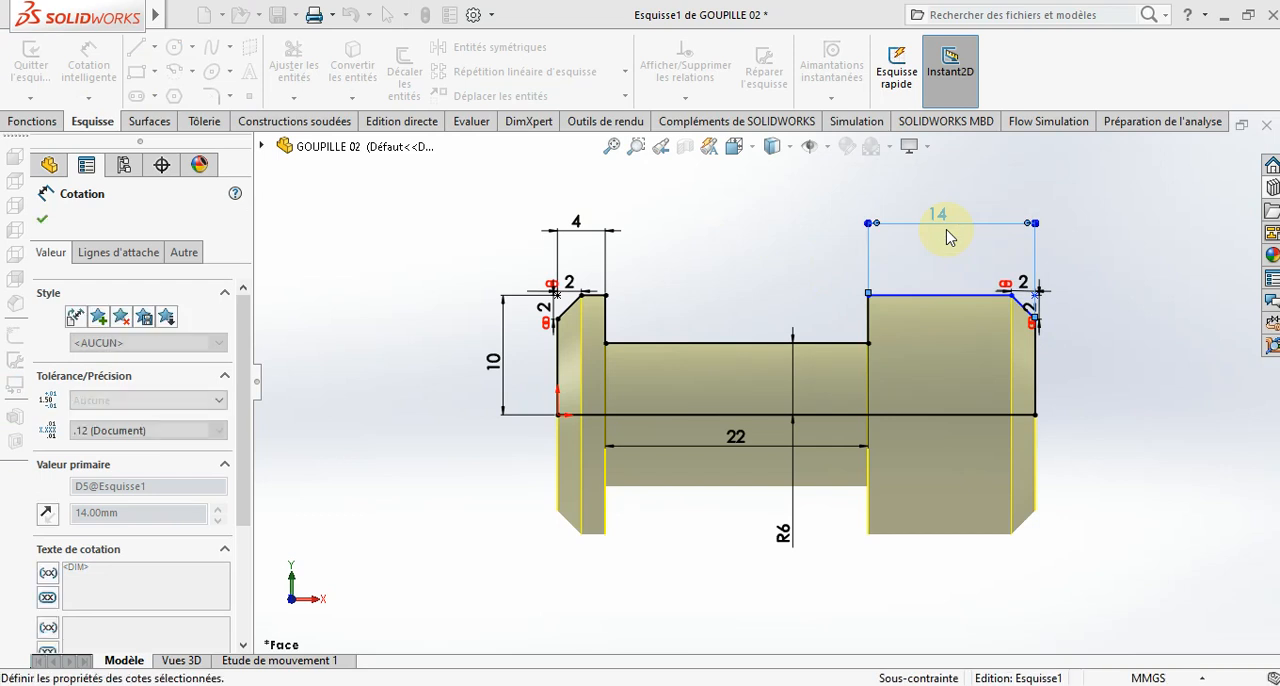
{"action": "left_click", "coordinate": [1218, 188]}
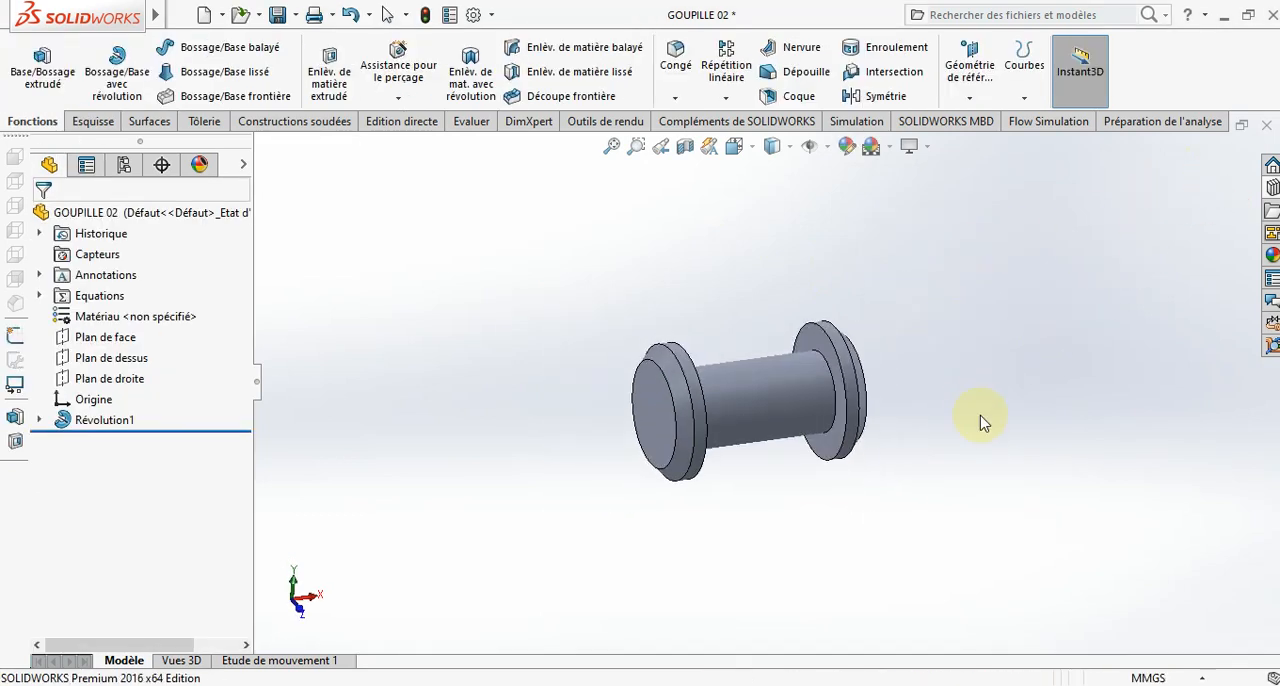
- Create a new assembly document
{"action": "left_click", "coordinate": [420, 685]}
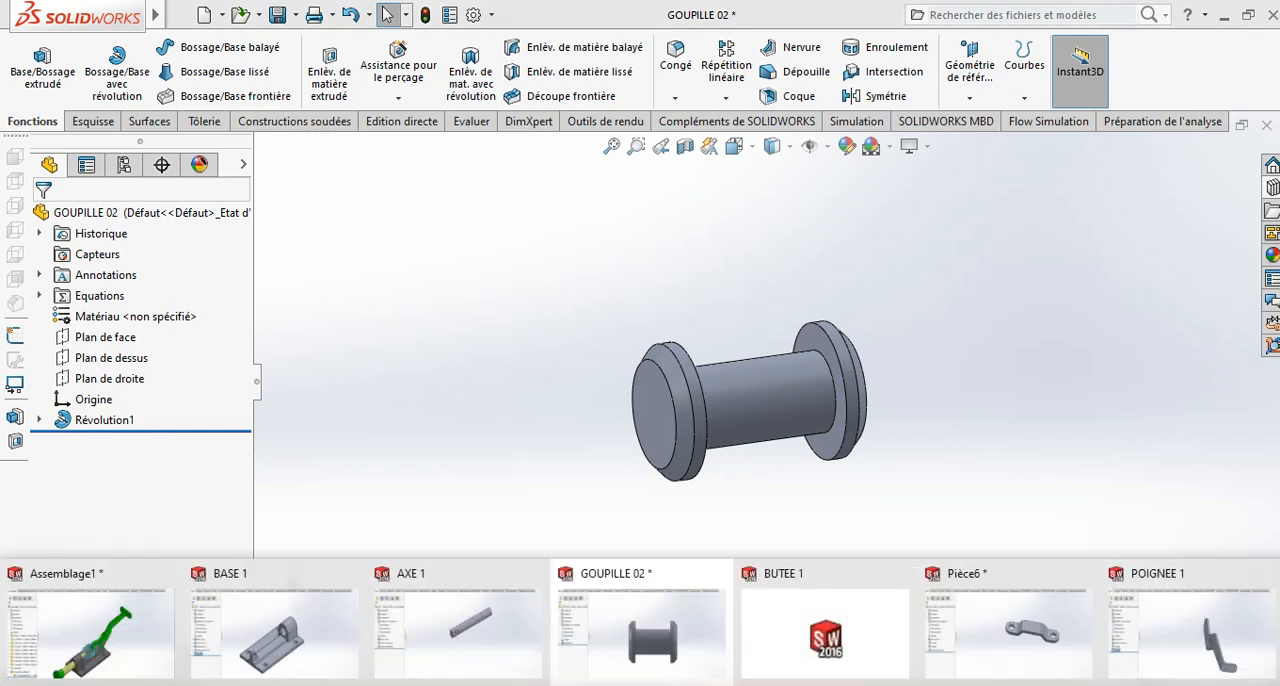
{"action": "left_click", "coordinate": [621, 617]}
{"action": "left_click", "coordinate": [205, 16]}
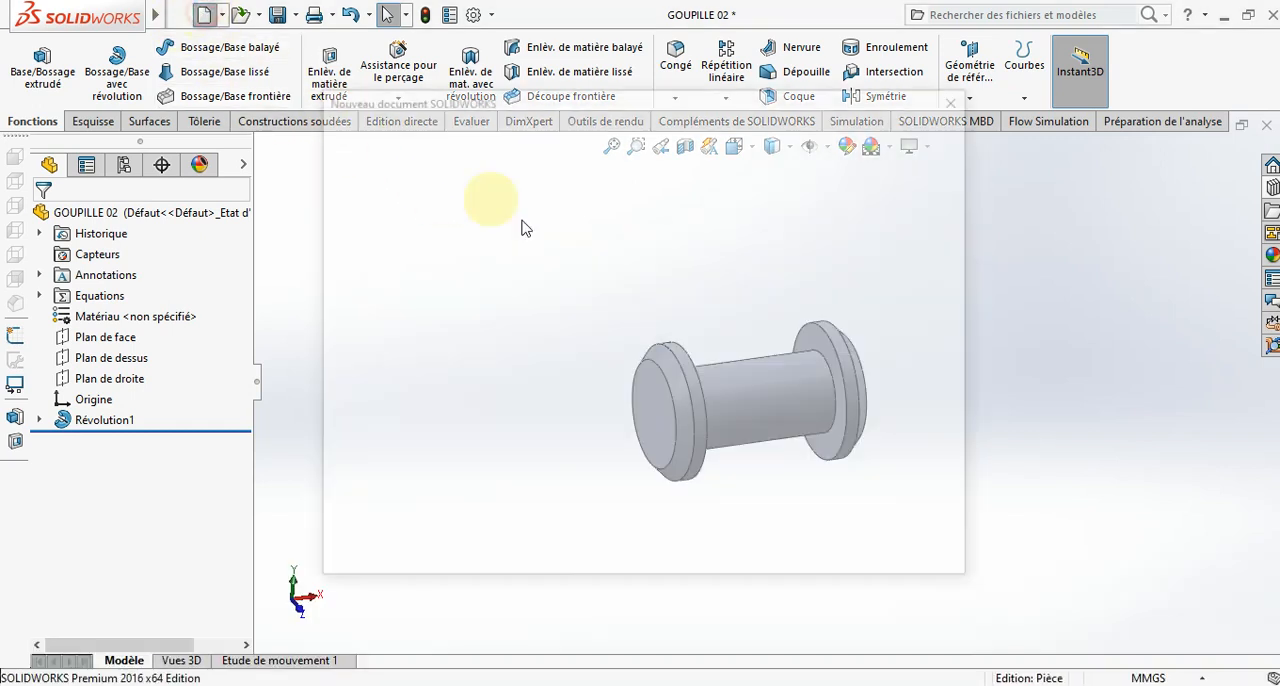
{"action": "left_click", "coordinate": [644, 272]}
{"action": "left_click", "coordinate": [740, 546]}
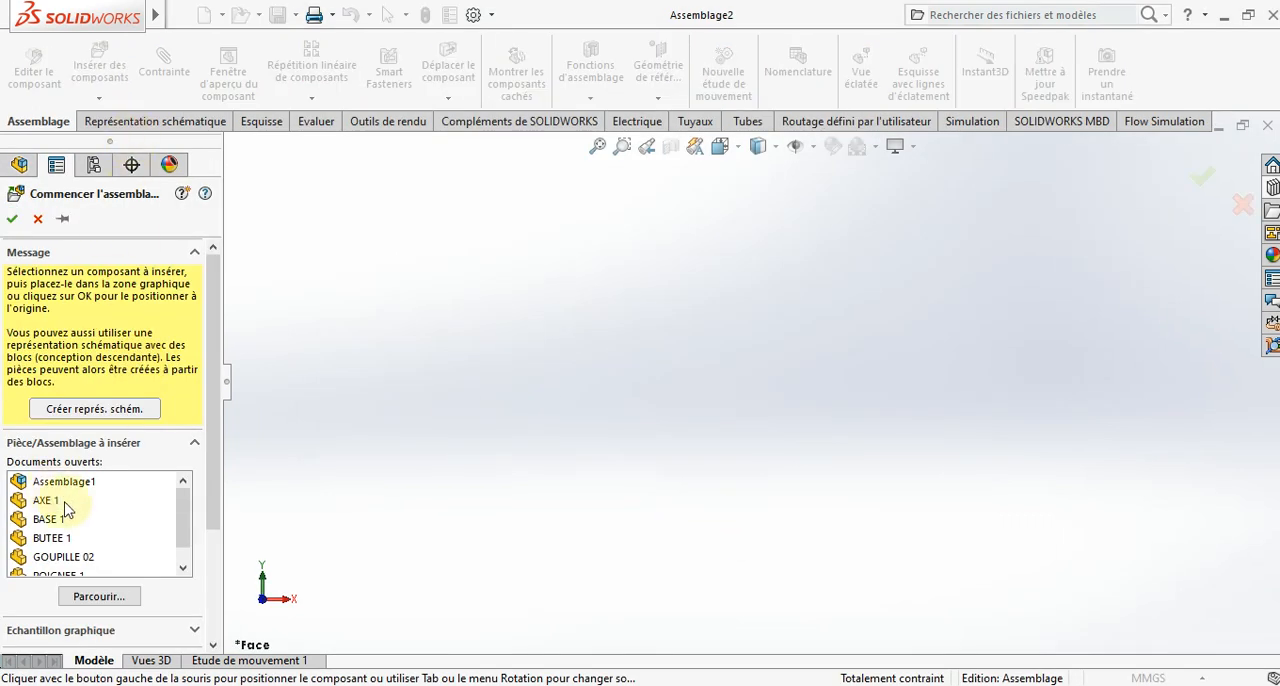
- Insert BASE 1 as the first component, rotated 90° about the Y axis, in an isometric view
{"action": "scroll", "coordinate": [67, 515], "scroll_direction": "down", "scroll_amount": 1}
{"action": "scroll", "coordinate": [57, 515], "scroll_direction": "up", "scroll_amount": 1}
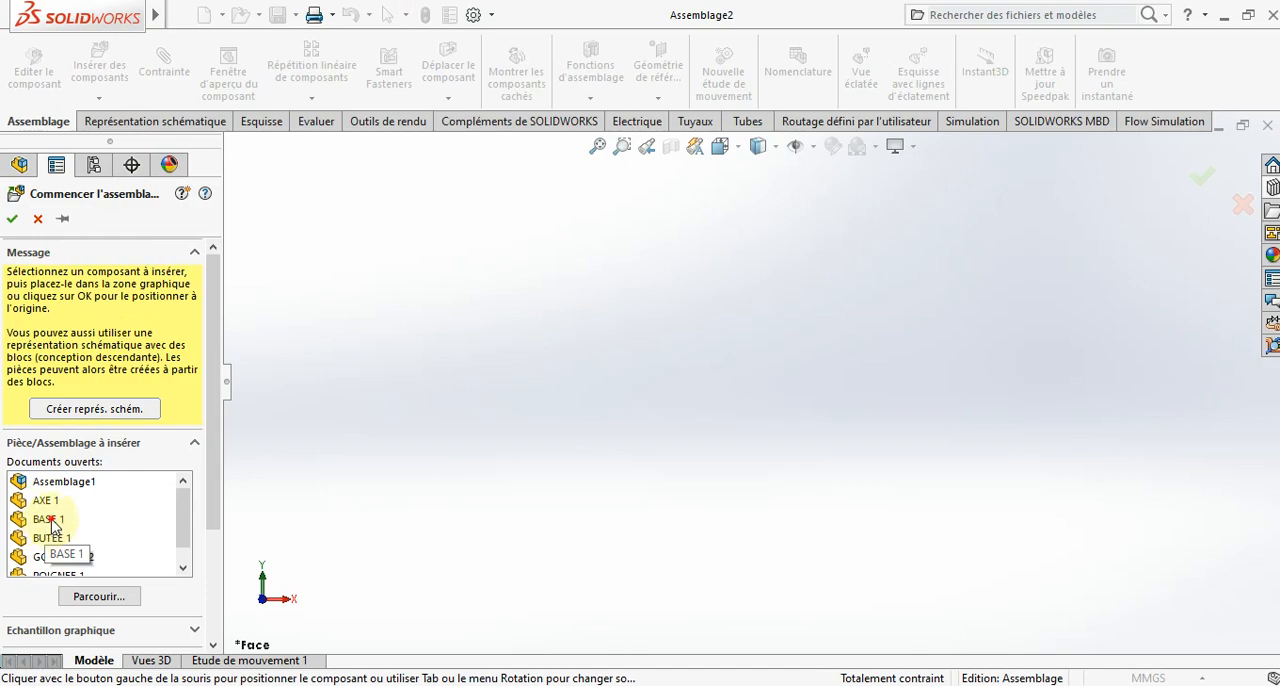
{"action": "left_click", "coordinate": [50, 519]}
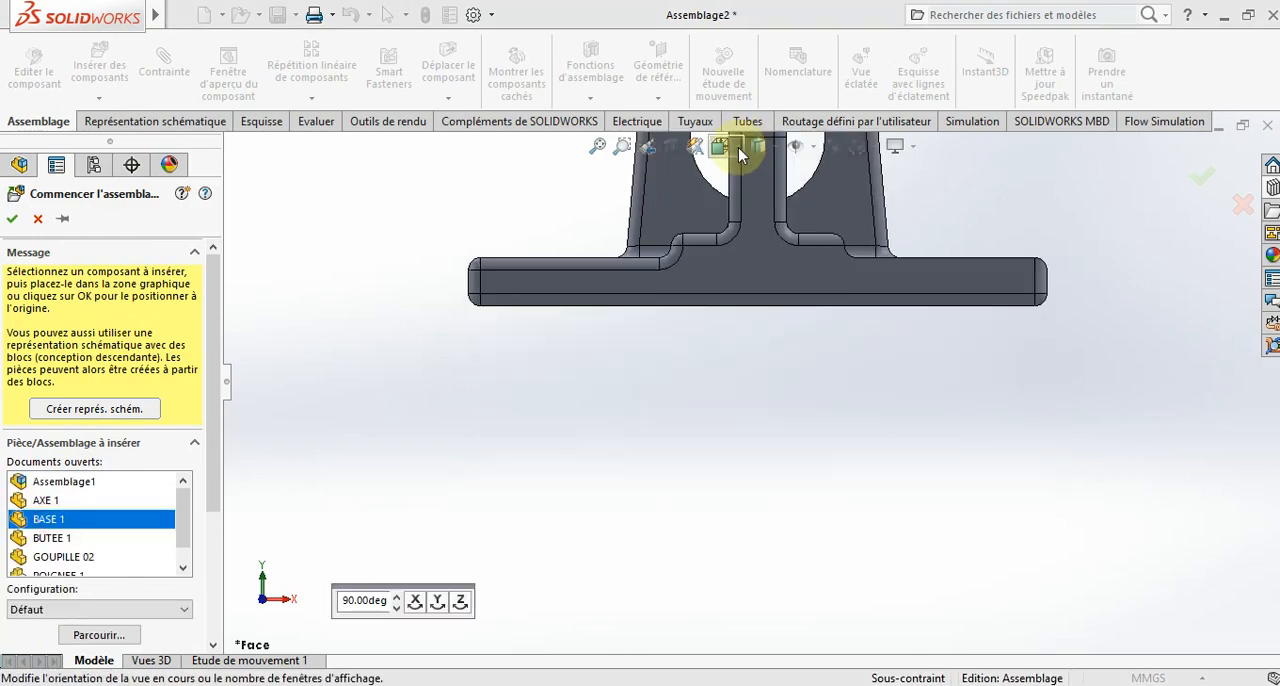
{"action": "left_click", "coordinate": [738, 147]}
{"action": "left_click", "coordinate": [820, 203]}
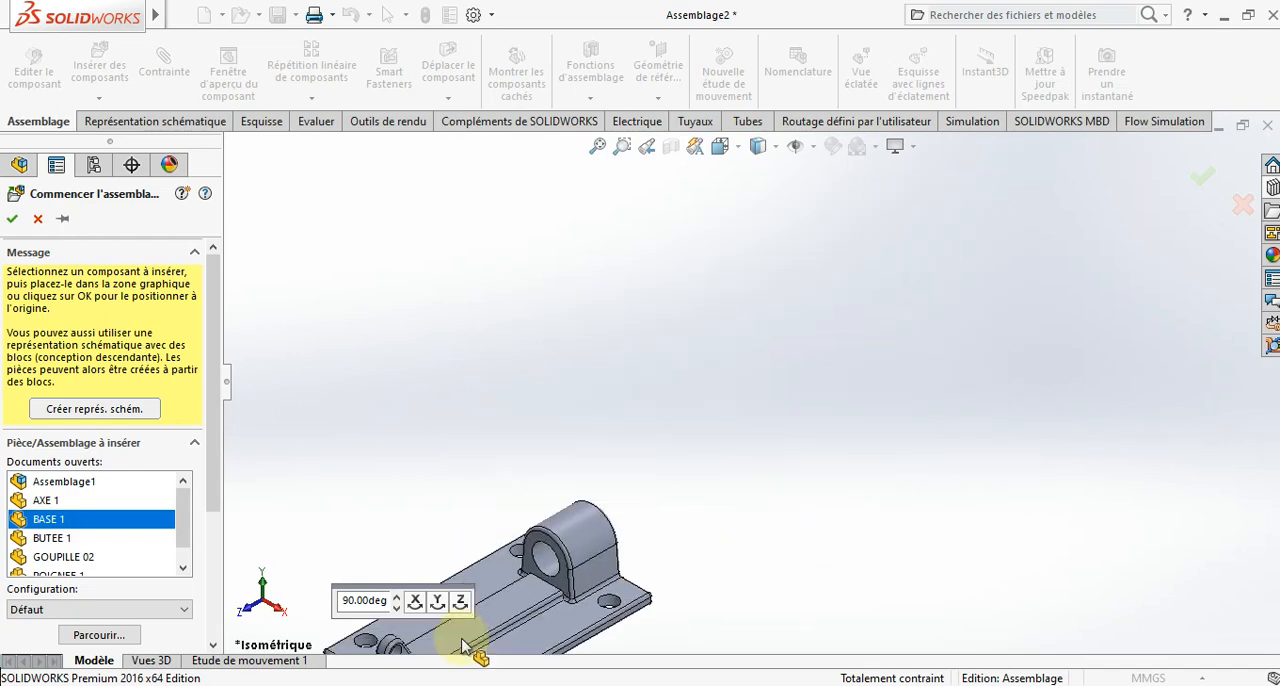
{"action": "left_click", "coordinate": [438, 603]}
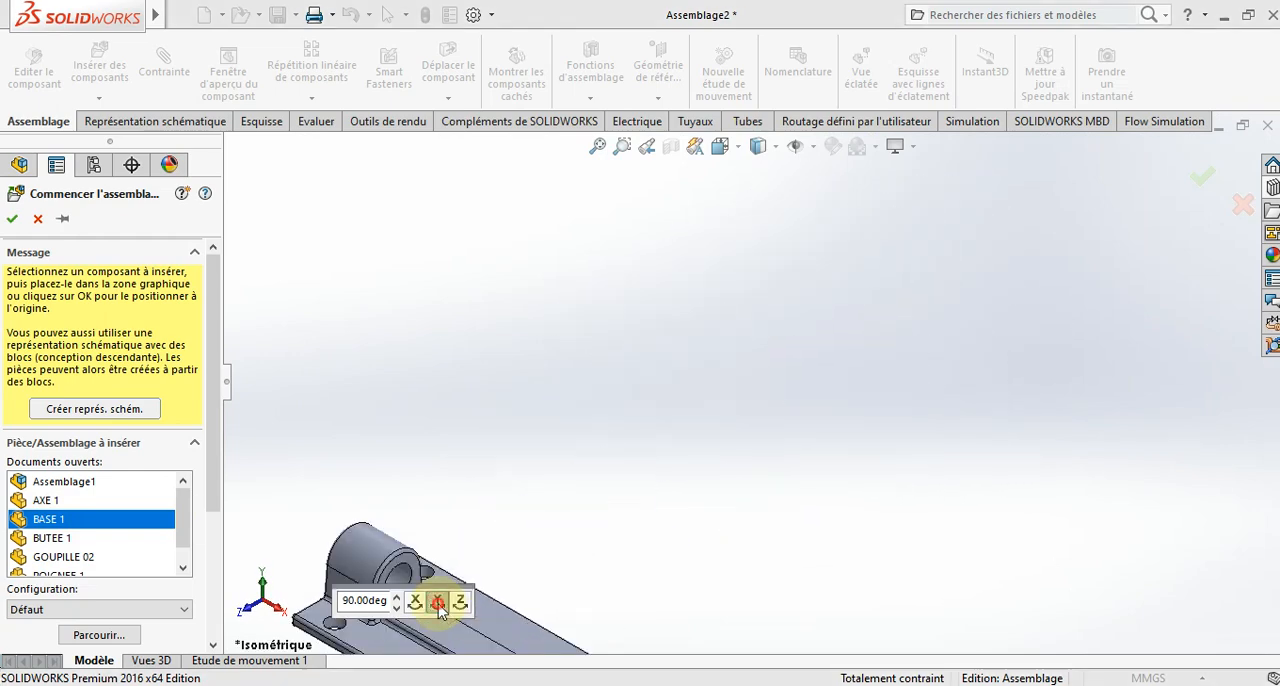
{"action": "left_click", "coordinate": [717, 395]}
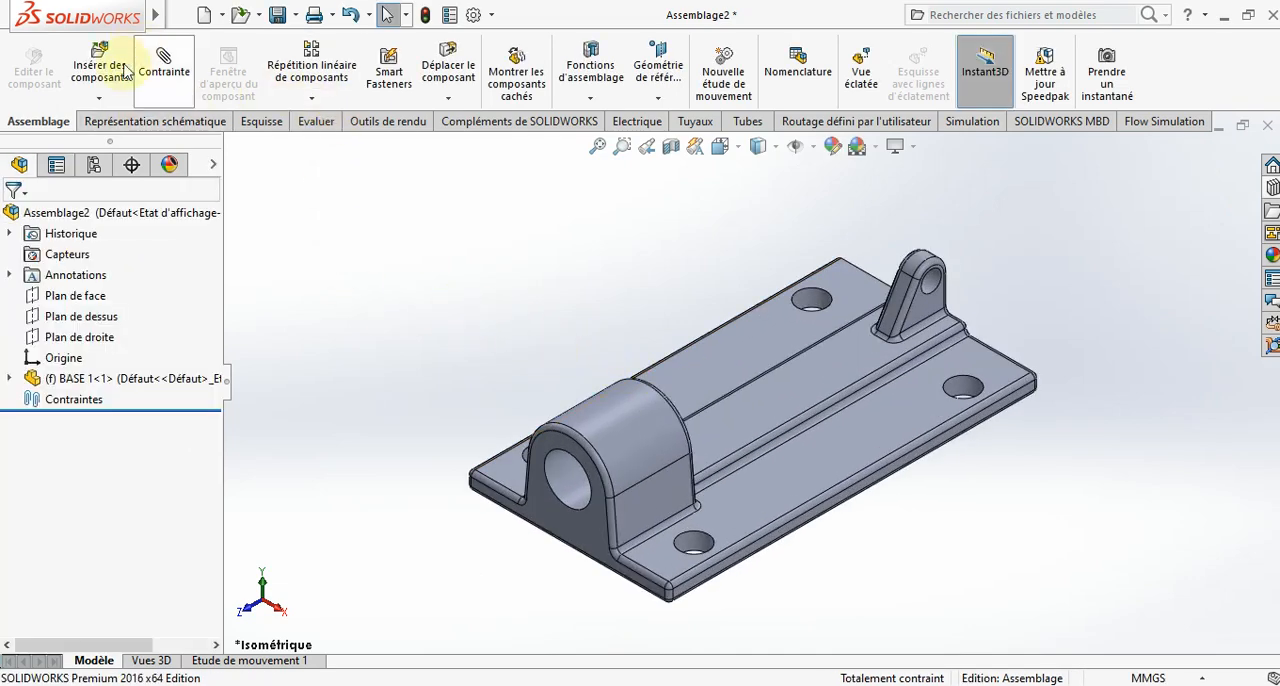
- Insert the AXE 1 part beside the base in its default orientation
{"action": "left_click", "coordinate": [124, 70]}
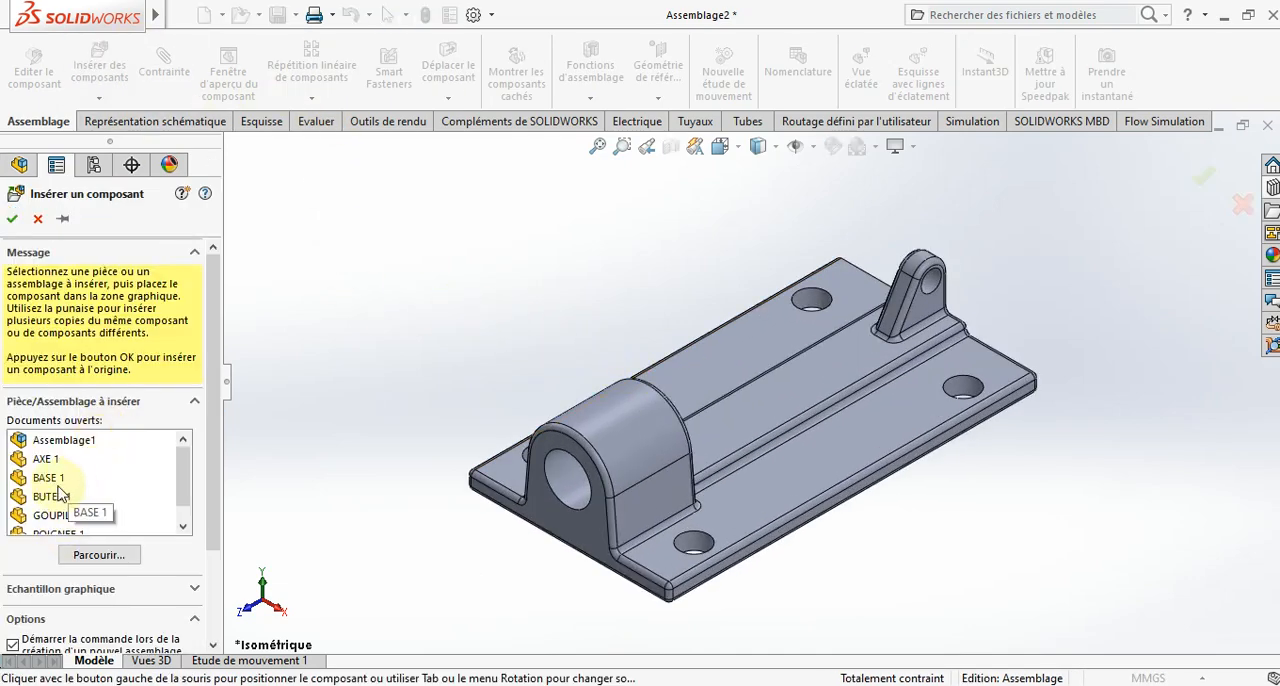
{"action": "left_click", "coordinate": [48, 462]}
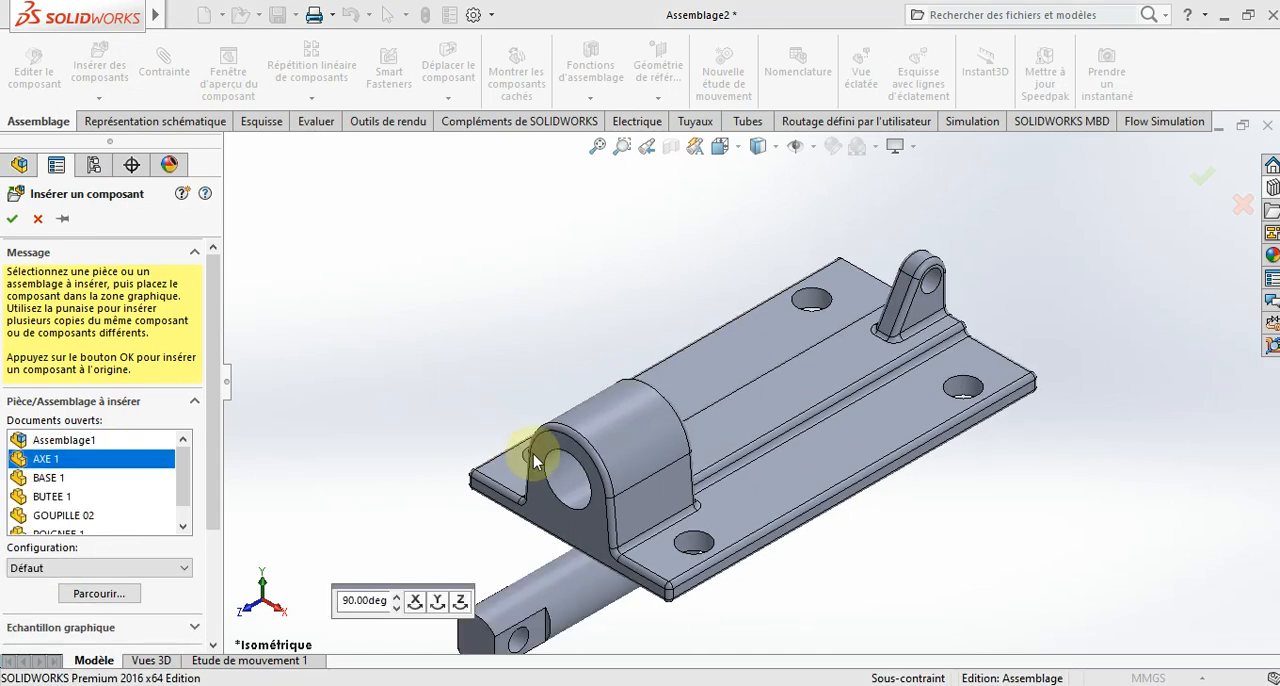
{"action": "left_click", "coordinate": [588, 358]}
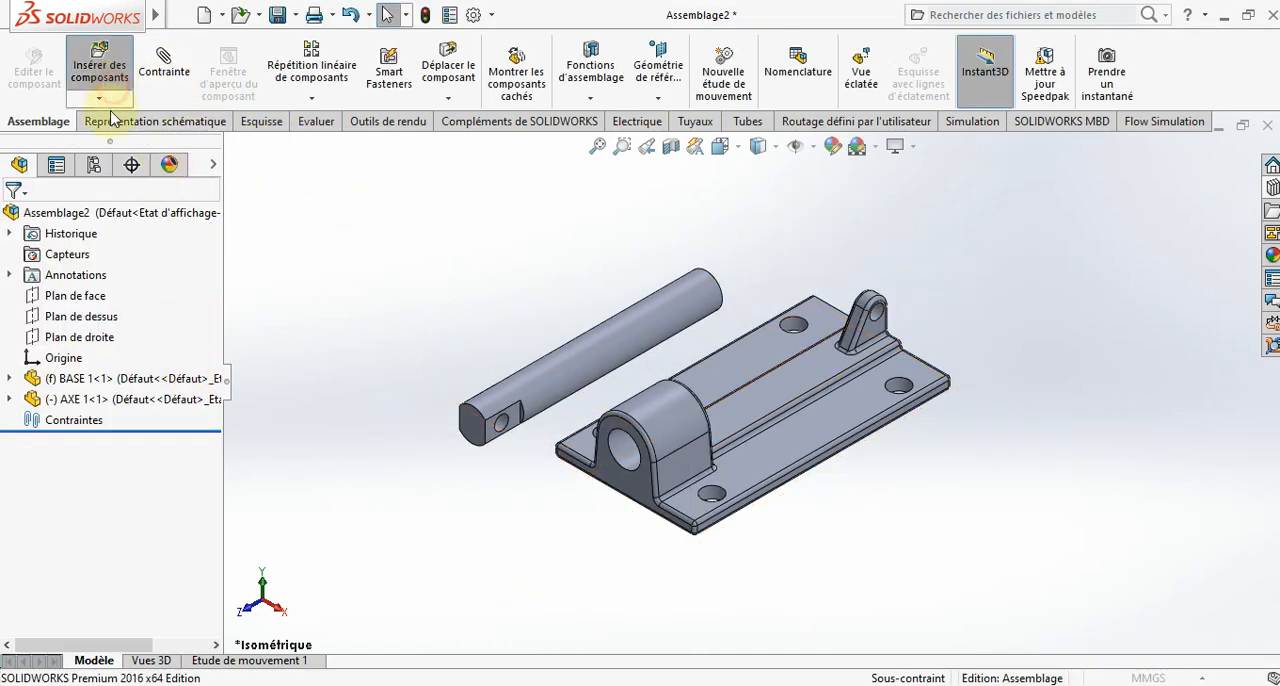
- Insert the BUTEE 1 part rotated 90° about the X axis, placing it in front of the base's large bore
{"action": "left_click", "coordinate": [100, 66]}
{"action": "left_click", "coordinate": [49, 500]}
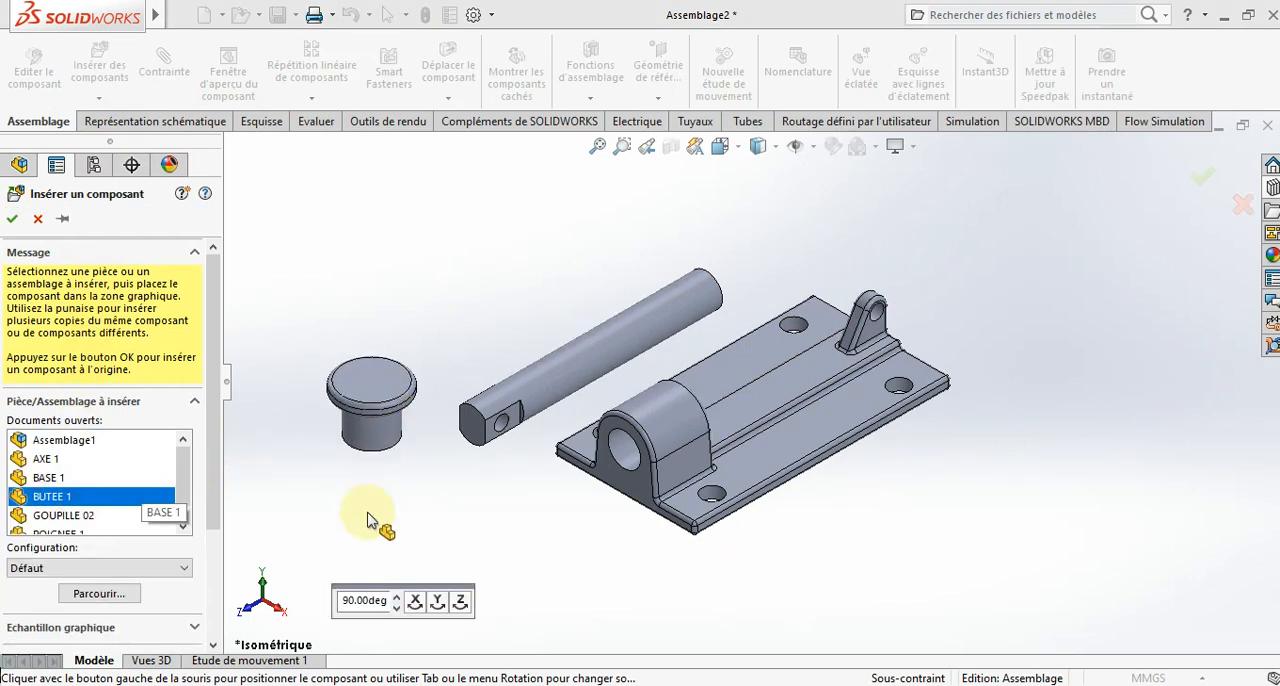
{"action": "left_click", "coordinate": [417, 605]}
{"action": "left_click", "coordinate": [378, 466]}
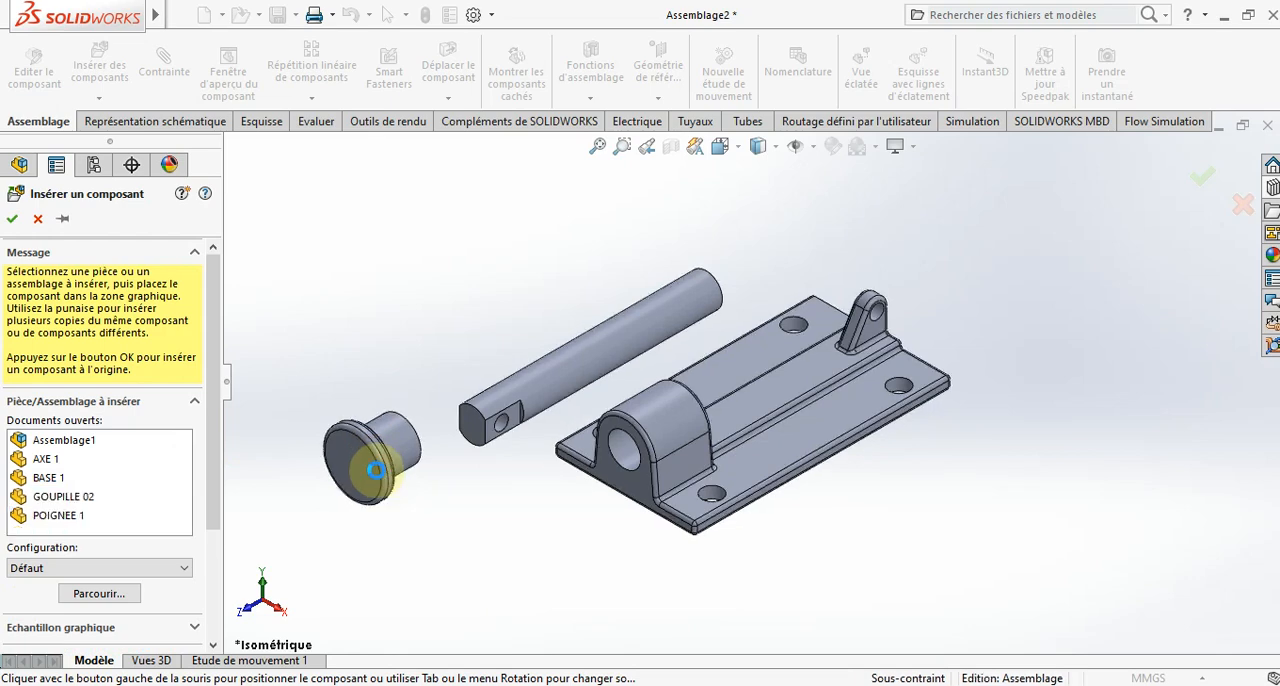
- Delete the AXE 1 component from the assembly
{"action": "left_click", "coordinate": [564, 384]}
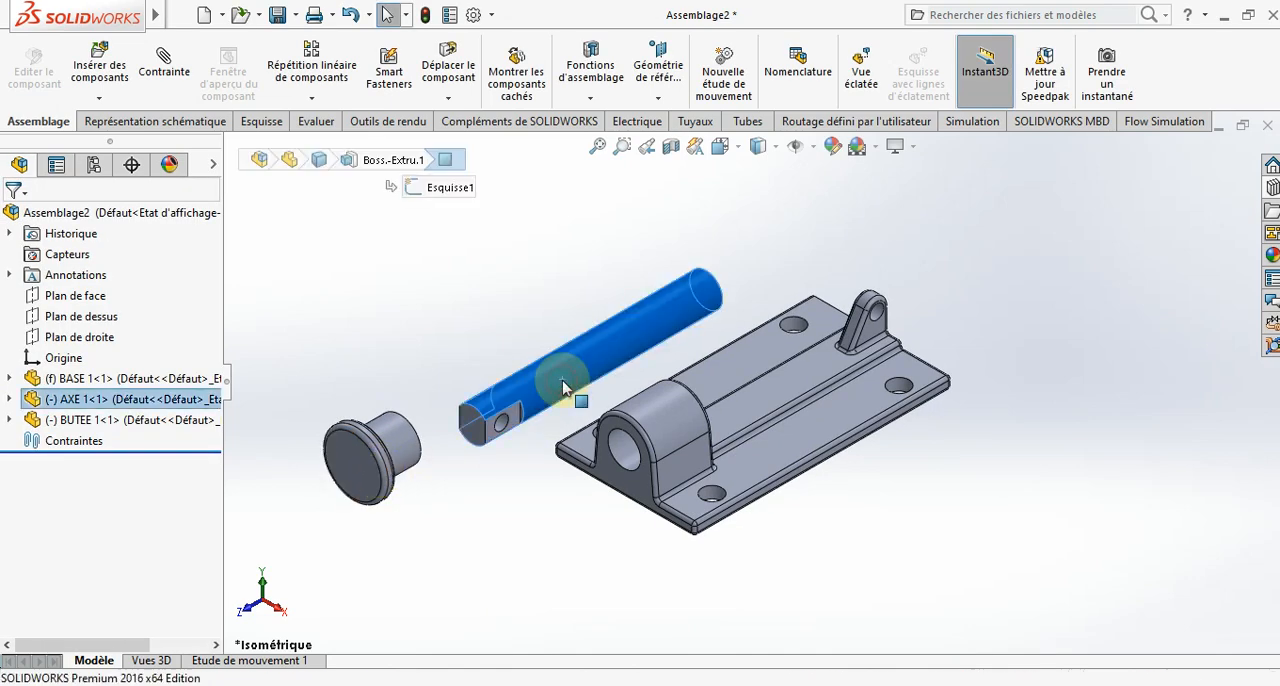
{"action": "key", "text": "Delete"}
{"action": "key", "text": "Return"}
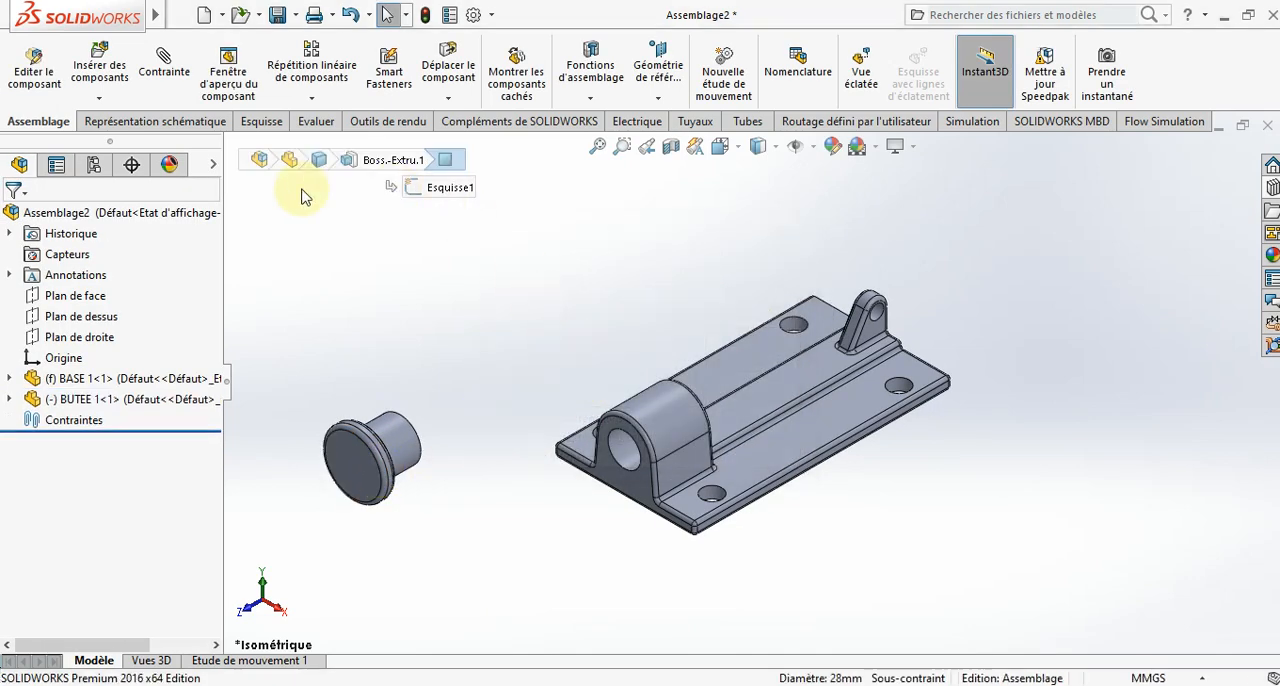
- Insert AXE 1 rotated 90° about the Y axis, placing it alongside the base with its plain end toward the stop
{"action": "left_click", "coordinate": [99, 70]}
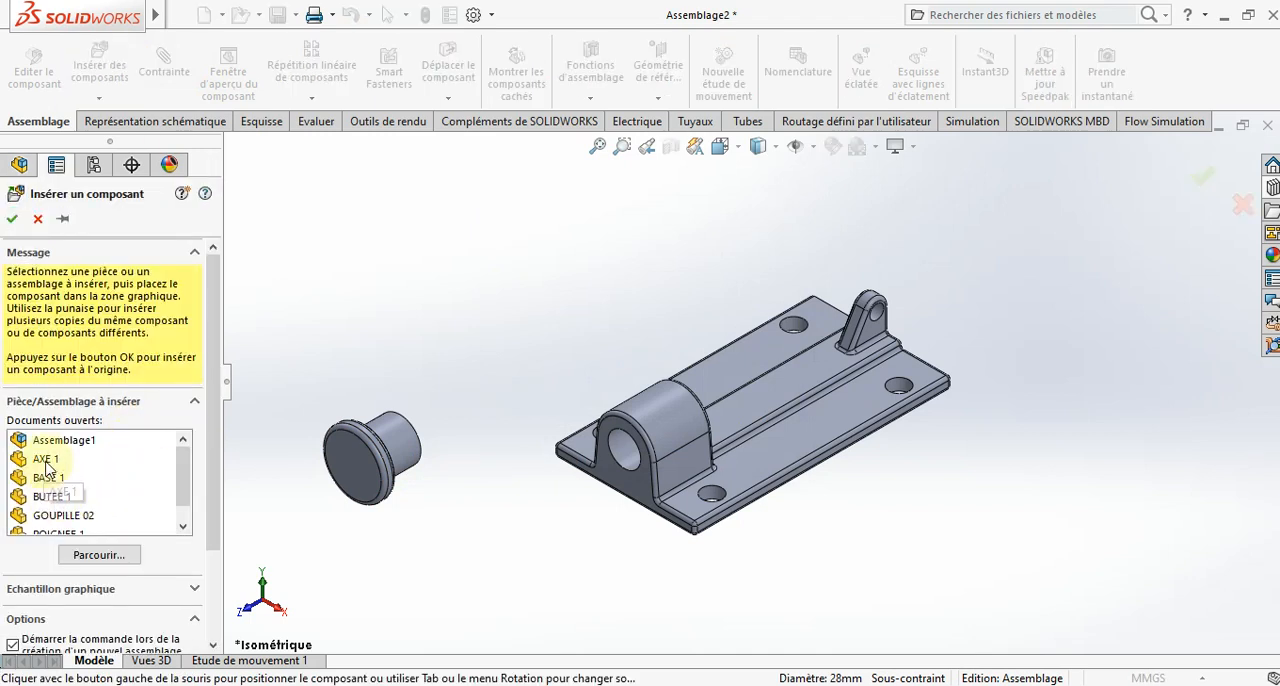
{"action": "left_click", "coordinate": [46, 465]}
{"action": "left_click", "coordinate": [436, 602]}
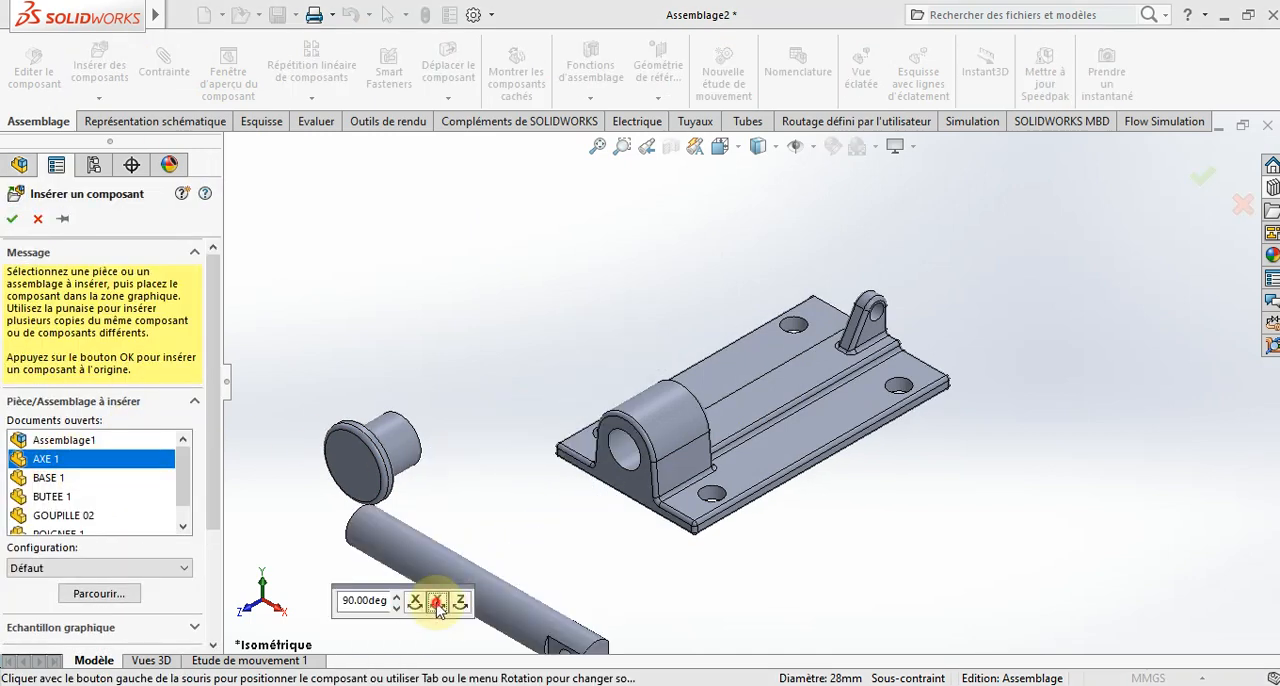
{"action": "left_click", "coordinate": [590, 348]}
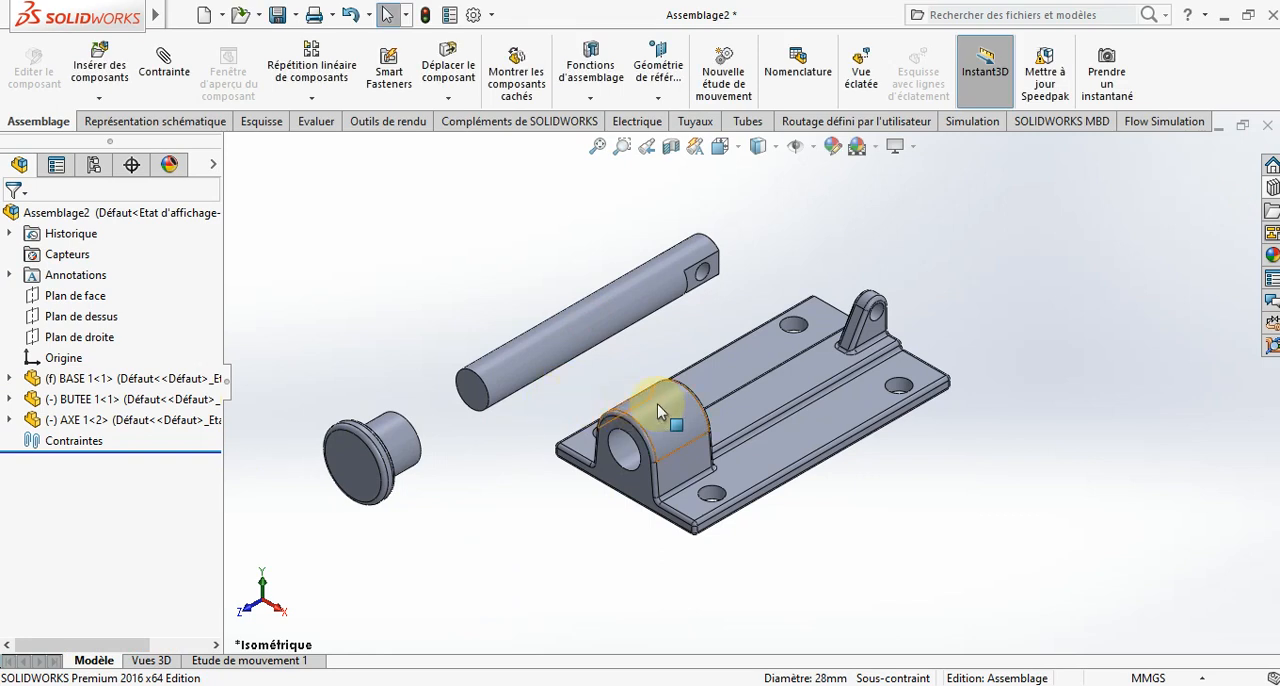
- Mate the AXE 1 shaft's cylindrical face coaxial with the base's large bore
{"action": "left_click", "coordinate": [558, 348]}
{"action": "left_click", "coordinate": [163, 55]}
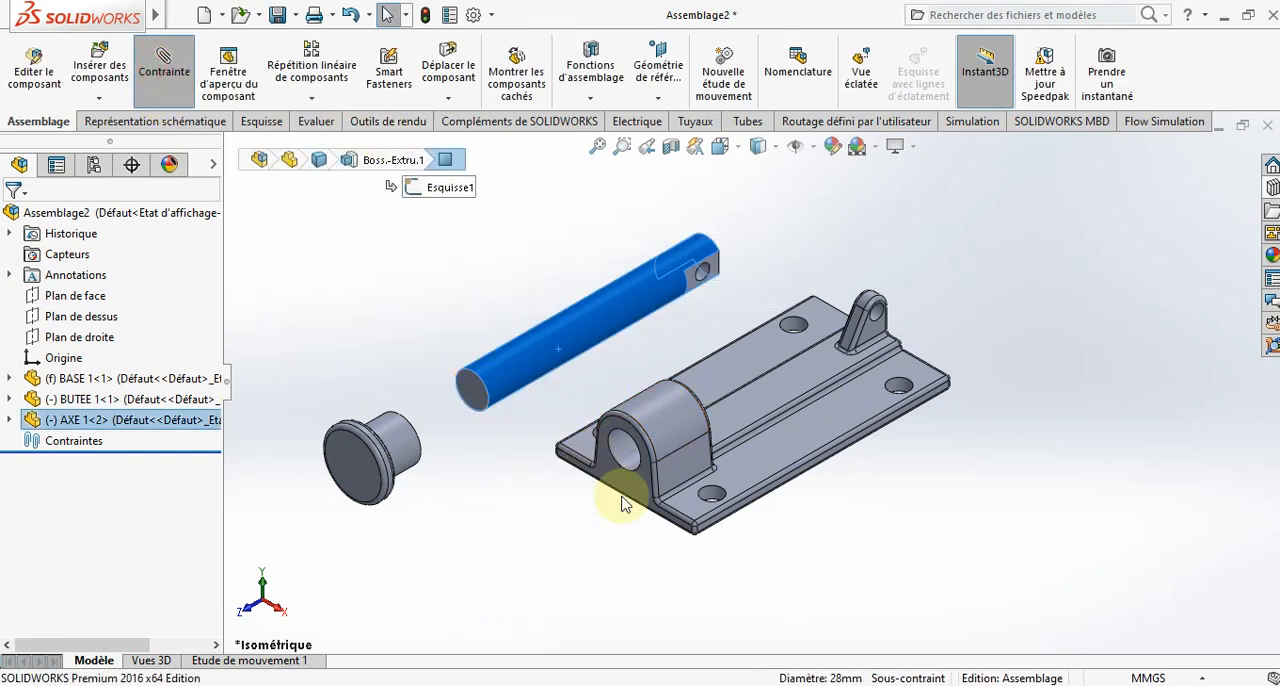
{"action": "left_click", "coordinate": [627, 451]}
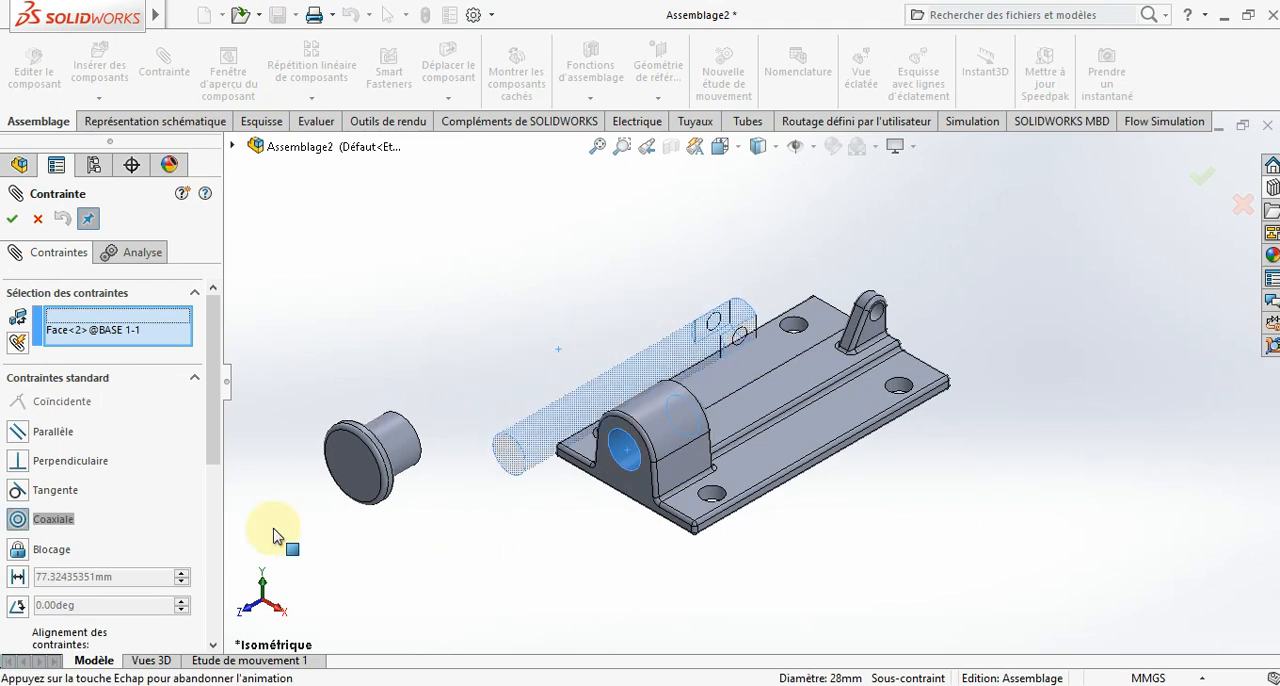
{"action": "left_click", "coordinate": [12, 218]}
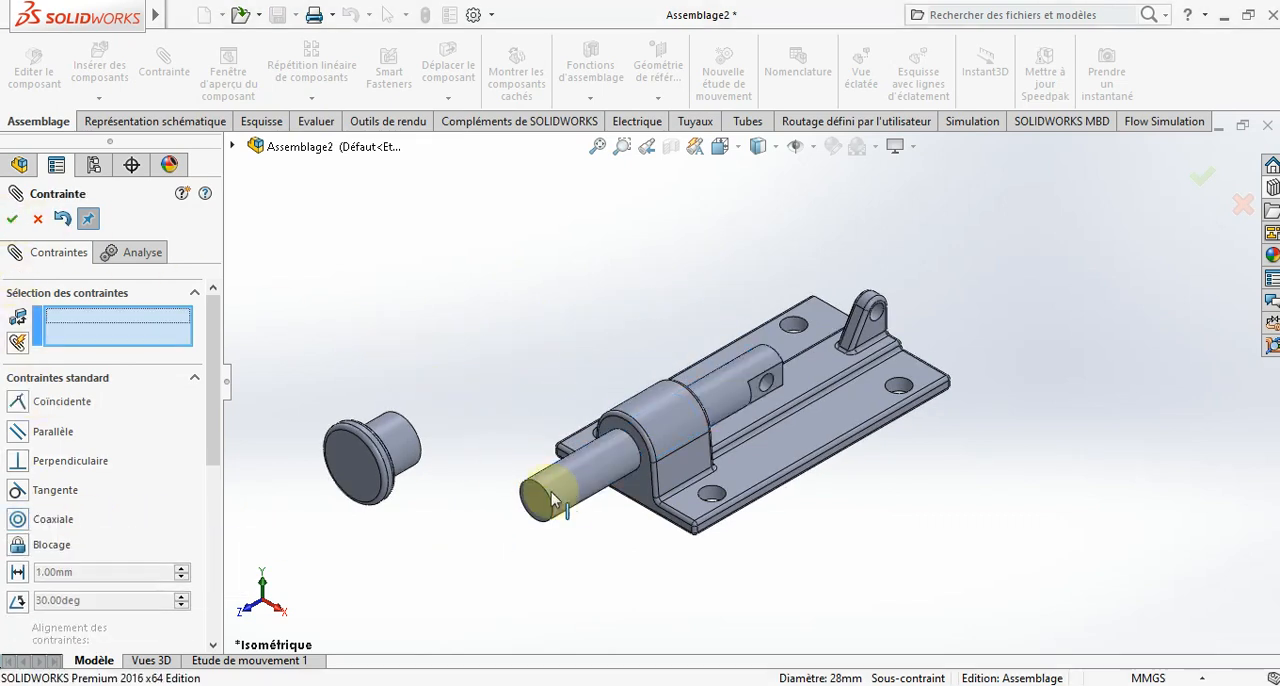
- Mate the BUTEE 1 stop's cylindrical face coaxial with the AXE 1 shaft
{"action": "left_click", "coordinate": [560, 490]}
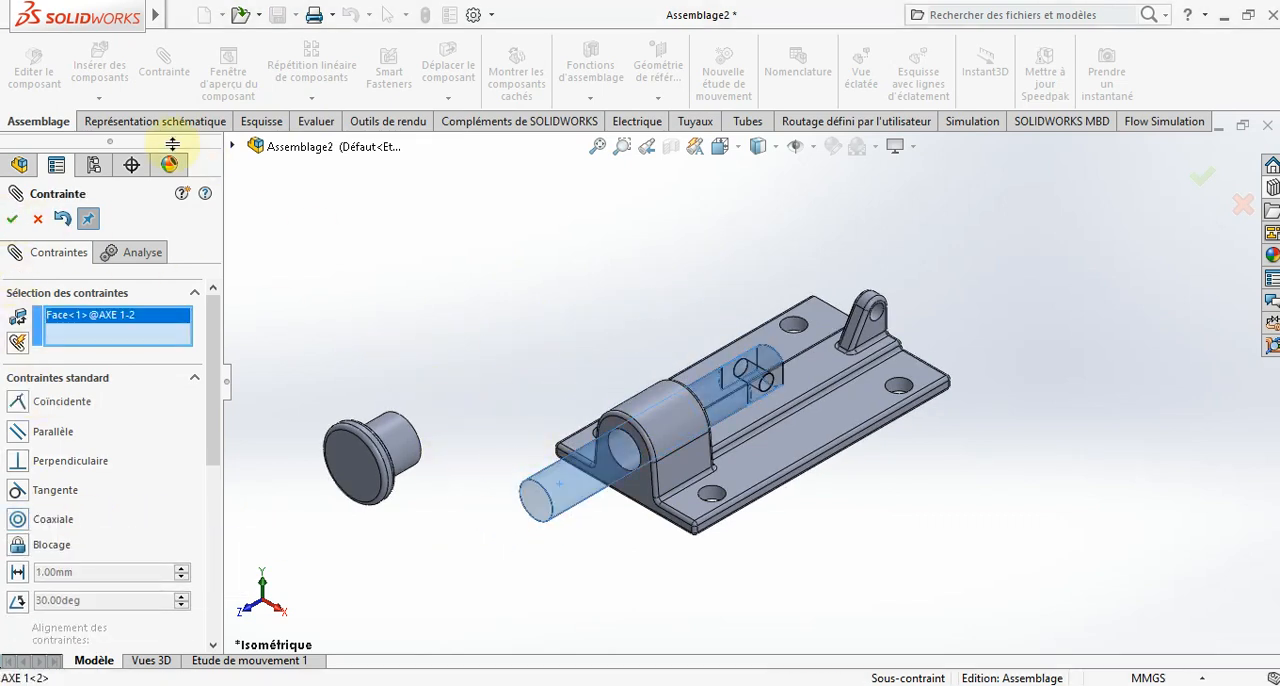
{"action": "middle_click_drag", "start_coordinate": [492, 492], "coordinate": [420, 415]}
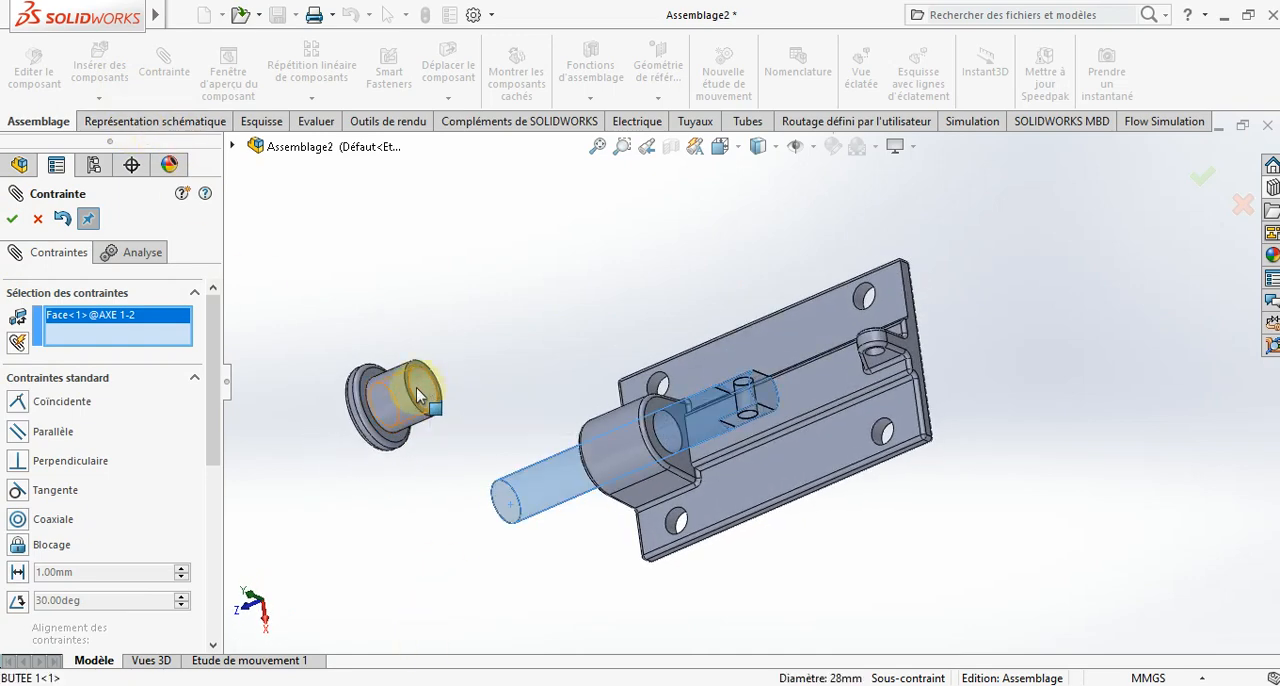
{"action": "left_click", "coordinate": [420, 395]}
{"action": "left_click", "coordinate": [12, 218]}
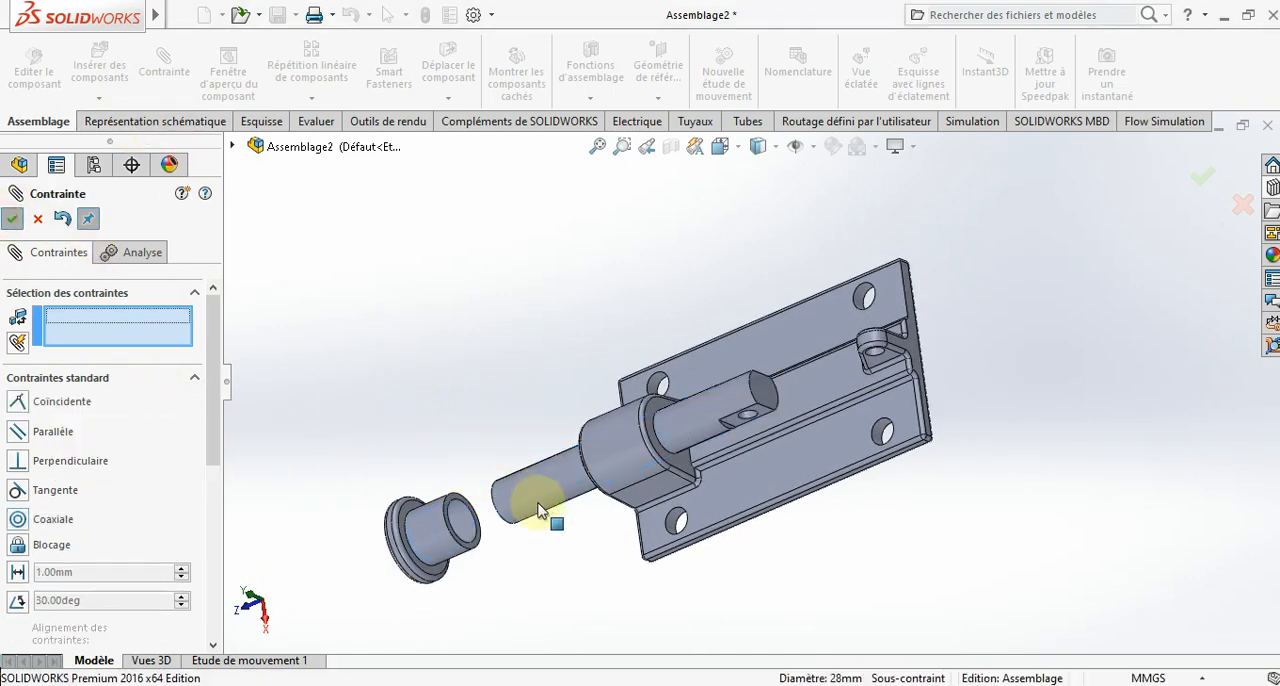
- Add a coincident mate between the shaft's plain end face and the bottom face inside the stop's socket
{"action": "middle_click_drag", "start_coordinate": [517, 508], "coordinate": [522, 466]}
{"action": "left_click", "coordinate": [547, 480]}
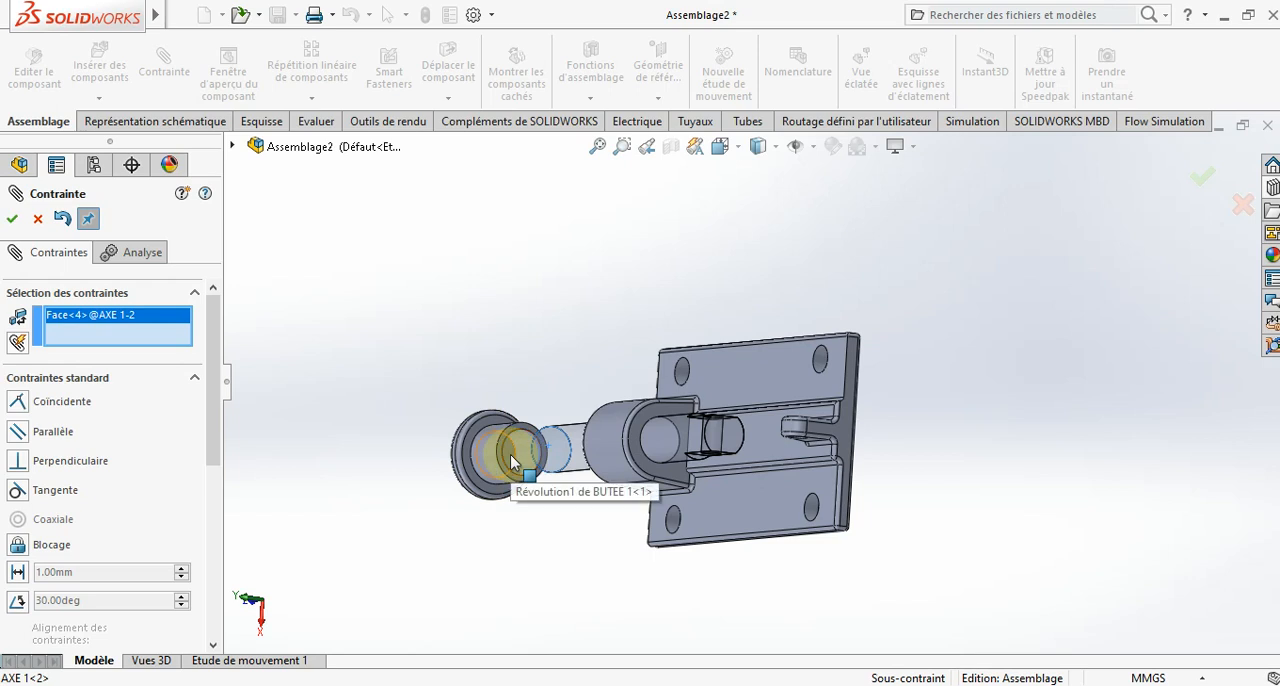
{"action": "left_click", "coordinate": [511, 461]}
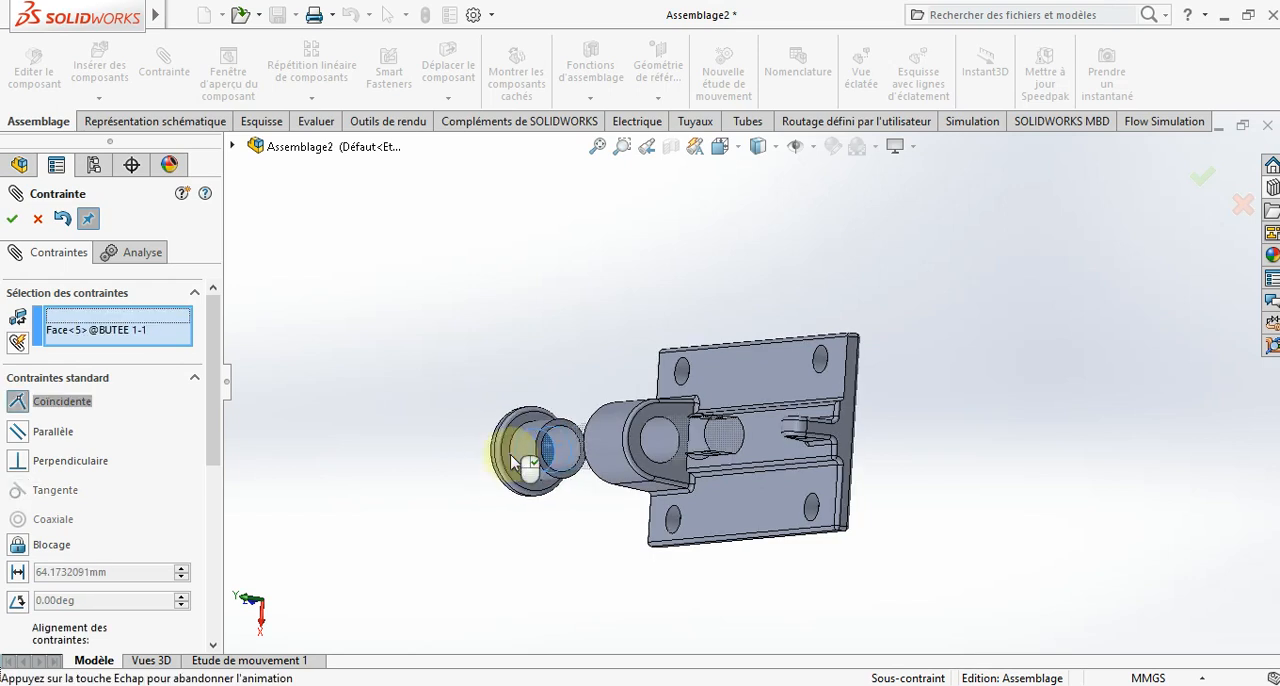
{"action": "left_click", "coordinate": [12, 219]}
- Add a parallel mate between the base's Plan de droite and the flat face around the shaft's cross hole
{"action": "middle_click_drag", "start_coordinate": [614, 537], "coordinate": [745, 425]}
{"action": "middle_click_drag", "start_coordinate": [812, 485], "coordinate": [846, 463]}
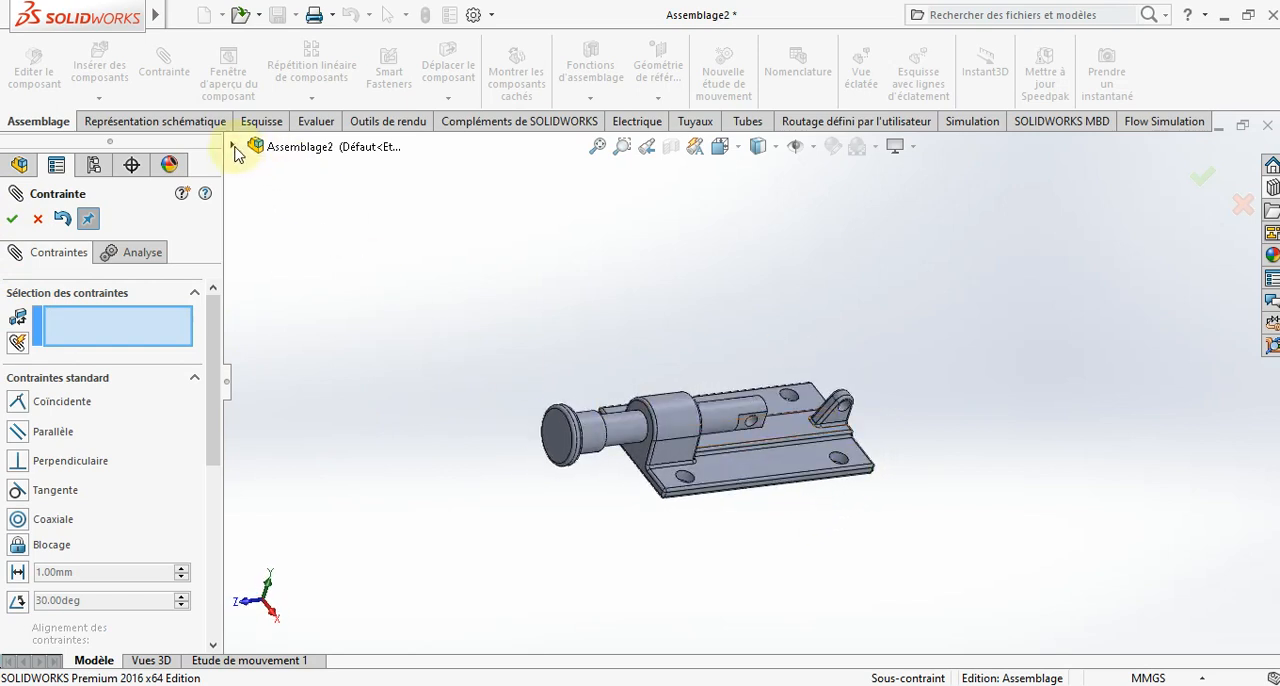
{"action": "left_click", "coordinate": [233, 147]}
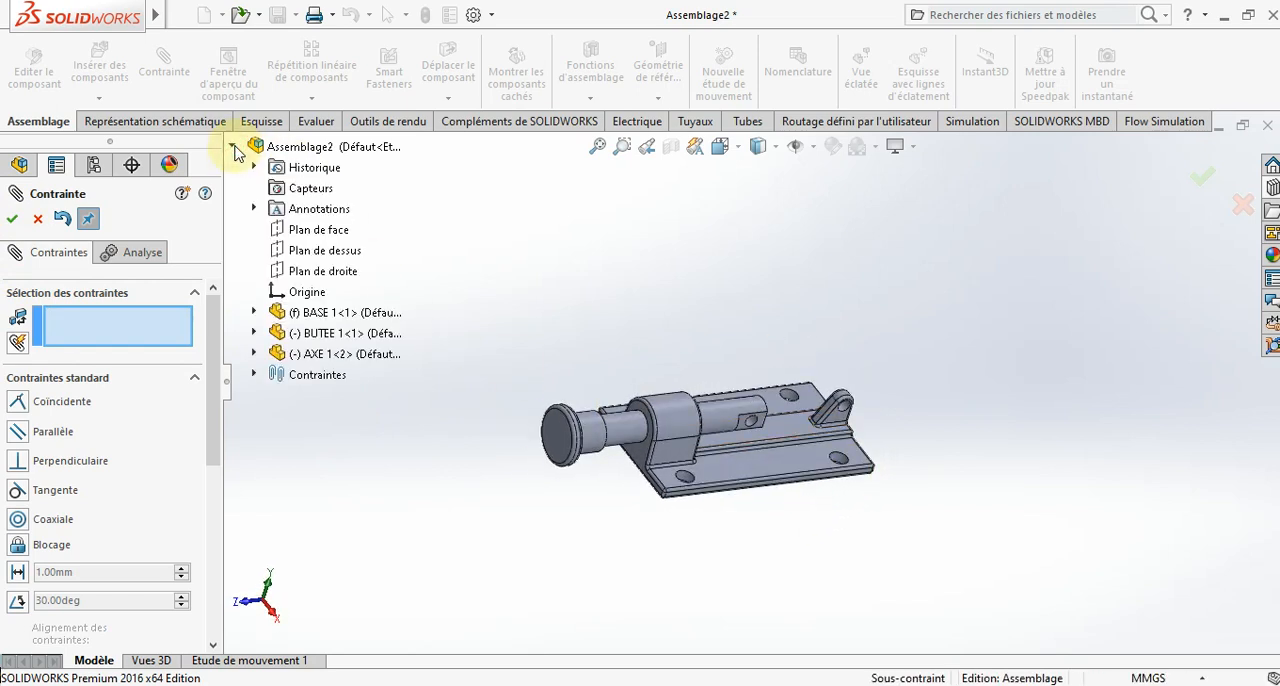
{"action": "left_click", "coordinate": [253, 312]}
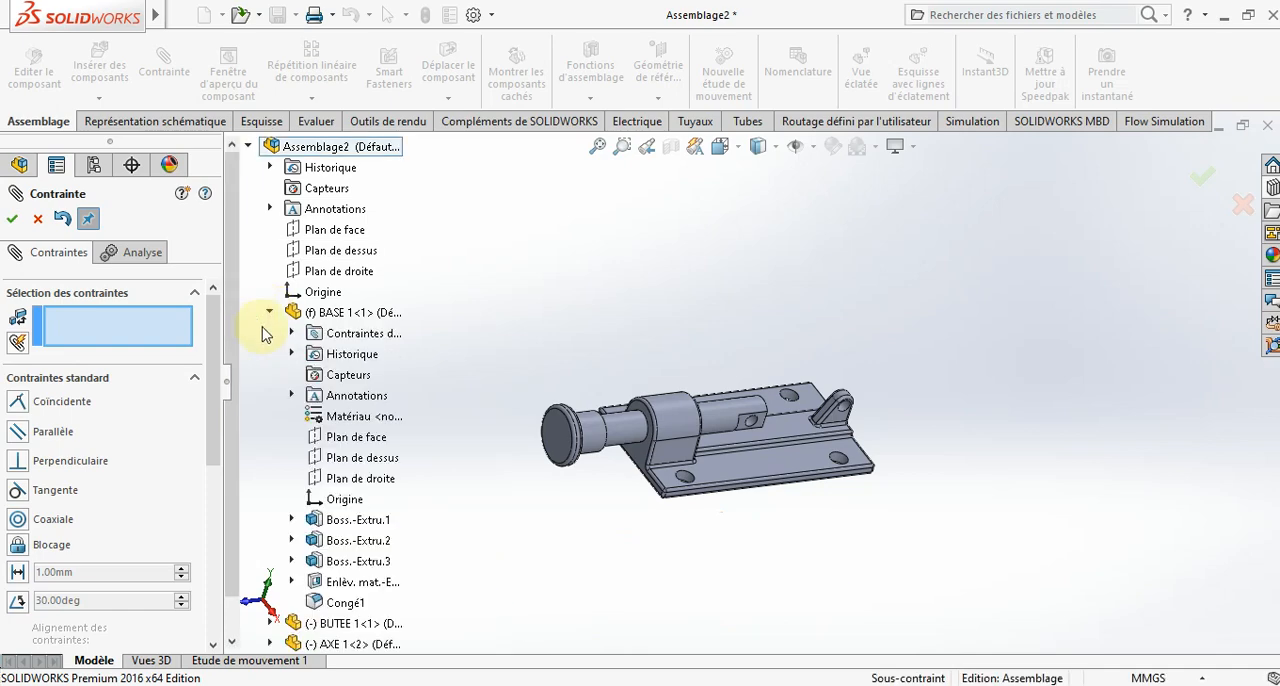
{"action": "left_click", "coordinate": [360, 480]}
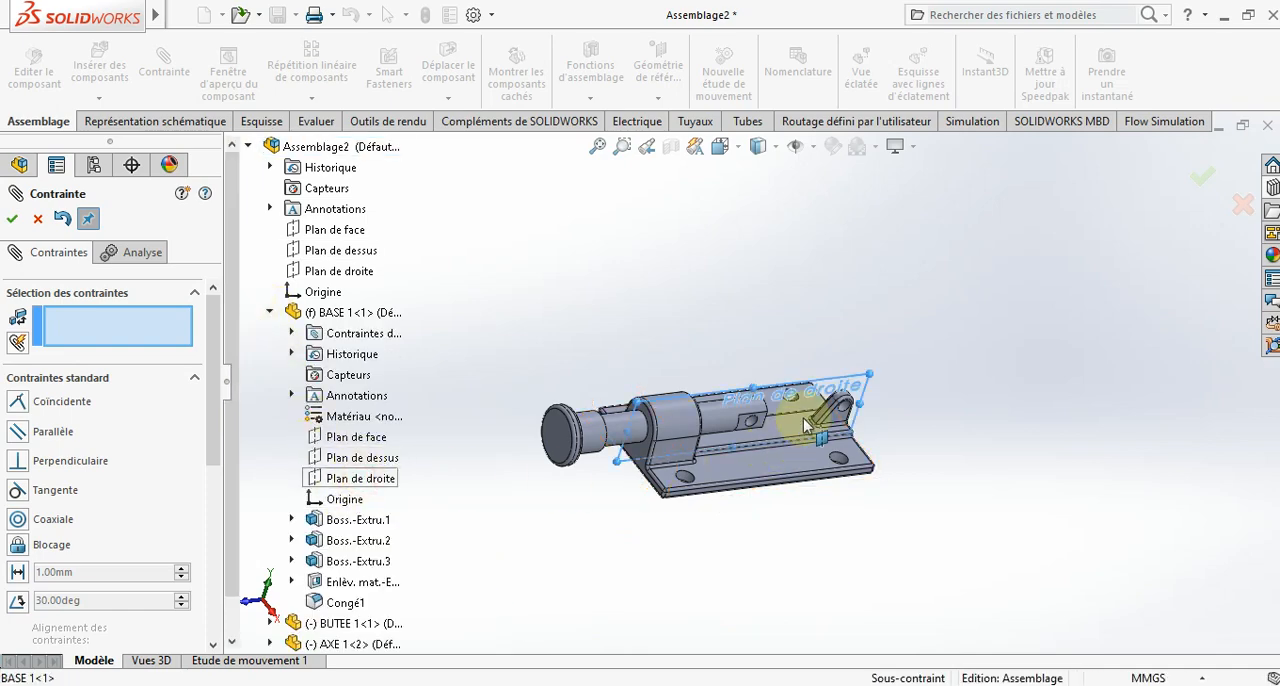
{"action": "scroll", "coordinate": [740, 425], "scroll_direction": "down", "scroll_amount": 3}
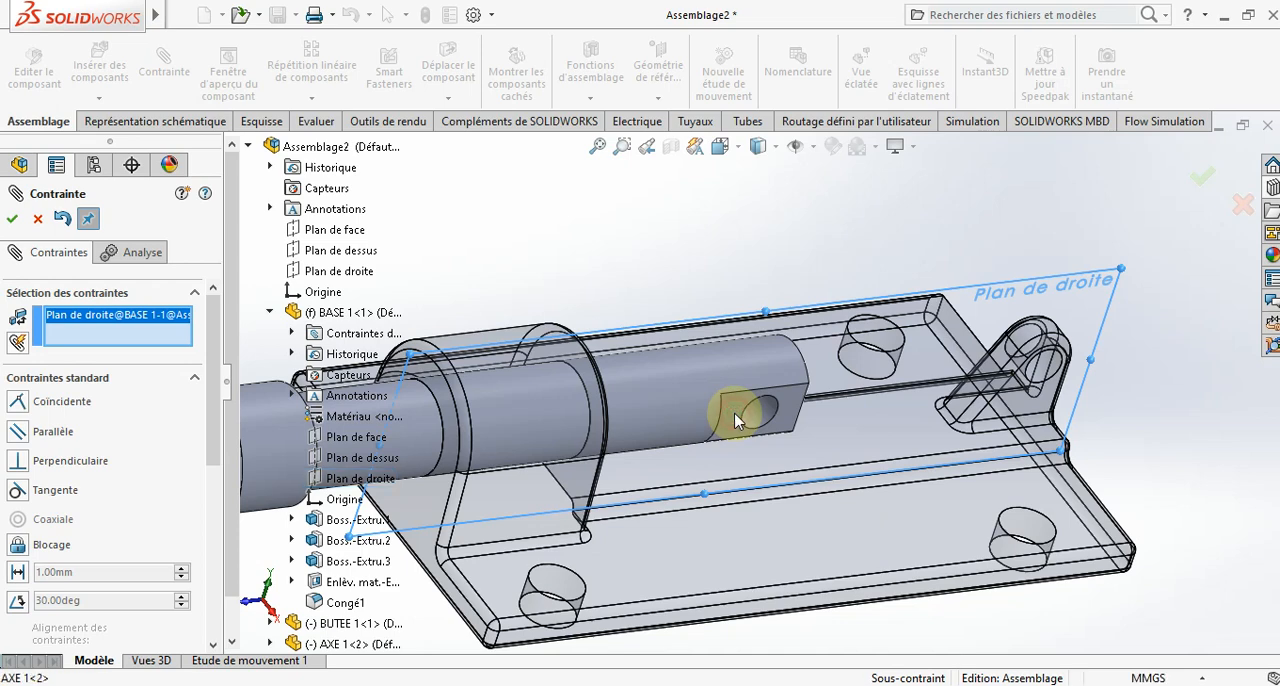
{"action": "left_click", "coordinate": [734, 412]}
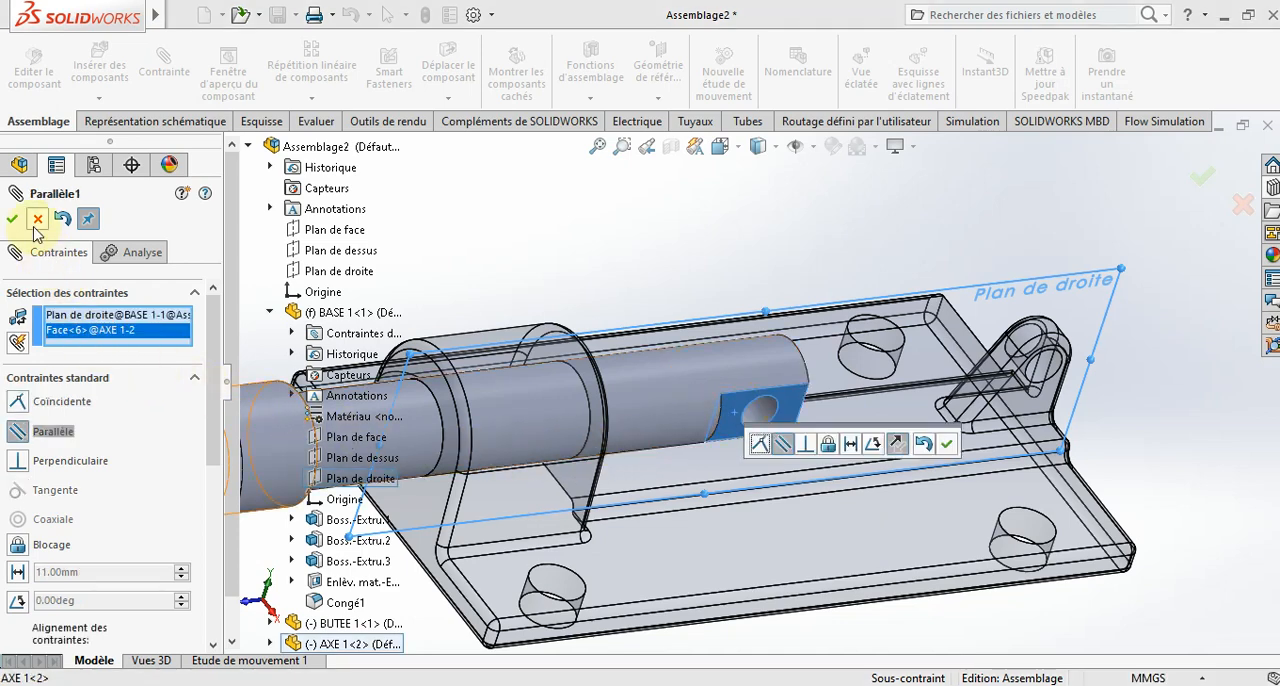
{"action": "left_click", "coordinate": [12, 220]}
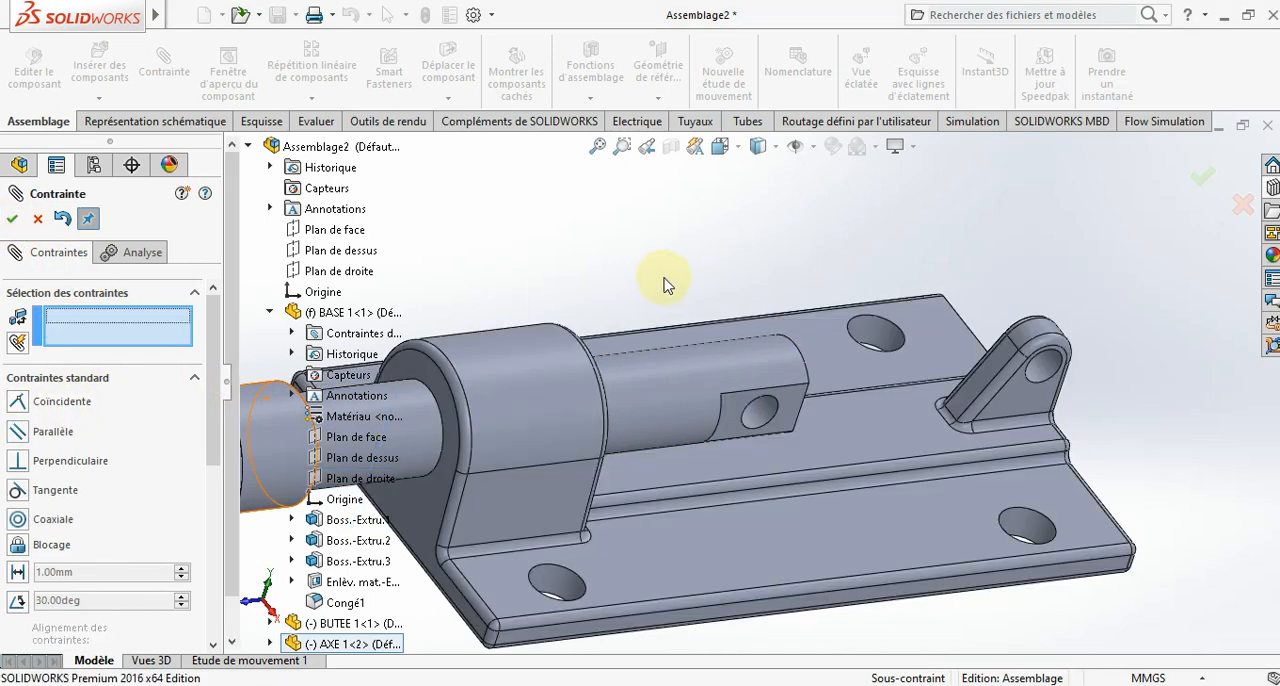
- Slide the shaft along the base's bore to check its movement, and finish mating
{"action": "scroll", "coordinate": [690, 285], "scroll_direction": "up", "scroll_amount": 3}
{"action": "scroll", "coordinate": [700, 292], "scroll_direction": "up", "scroll_amount": 2}
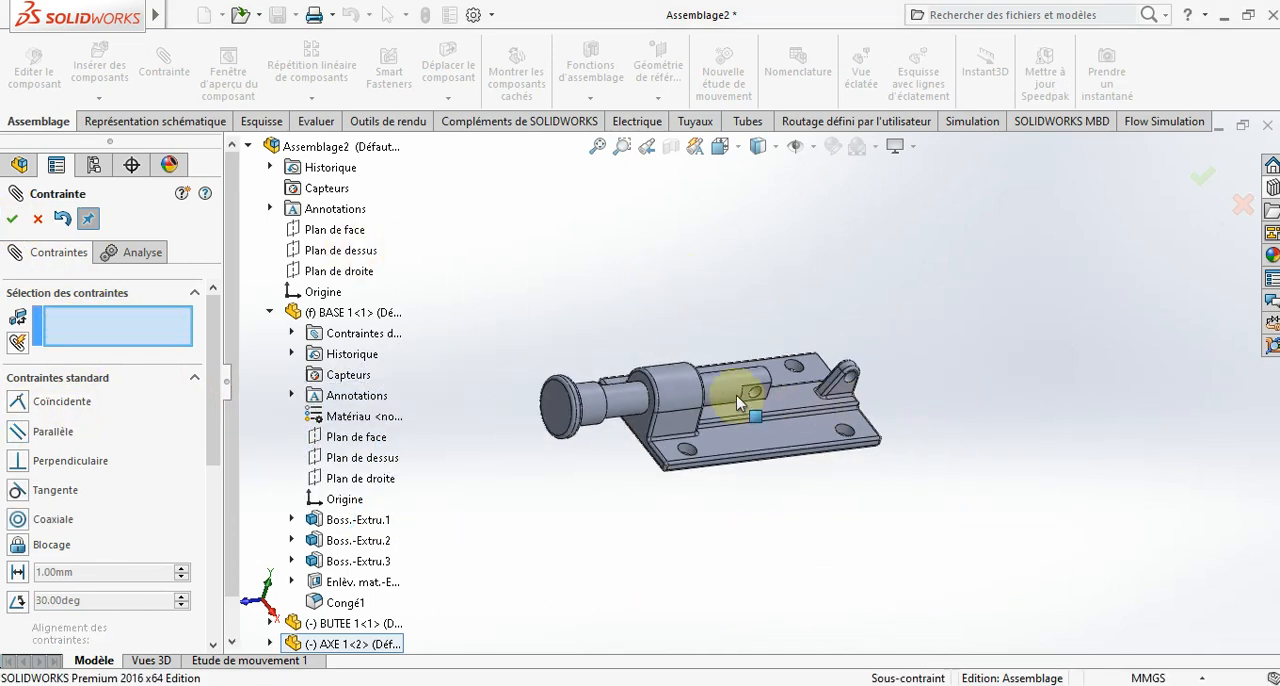
{"action": "mouse_move", "coordinate": [740, 390]}
{"action": "left_mouse_down"}
{"action": "mouse_move", "coordinate": [800, 388]}
{"action": "mouse_move", "coordinate": [715, 390]}
{"action": "mouse_move", "coordinate": [727, 391]}
{"action": "left_mouse_up"}
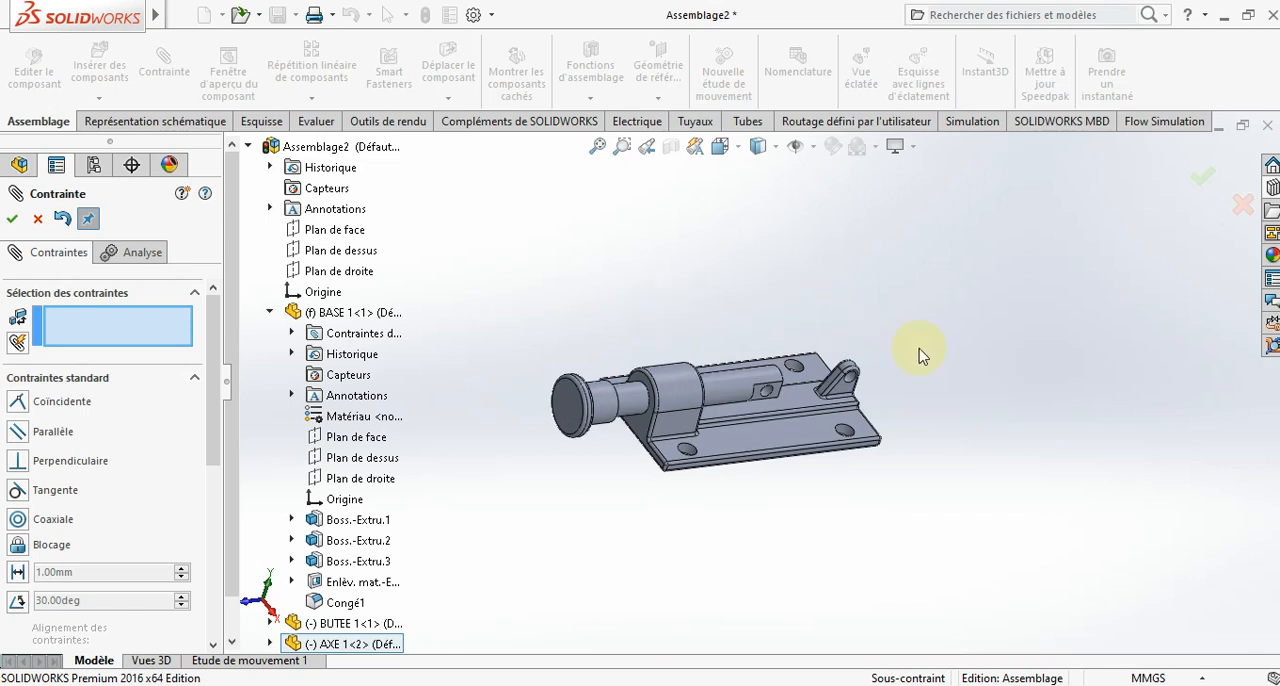
{"action": "scroll", "coordinate": [866, 393], "scroll_direction": "down", "scroll_amount": 4}
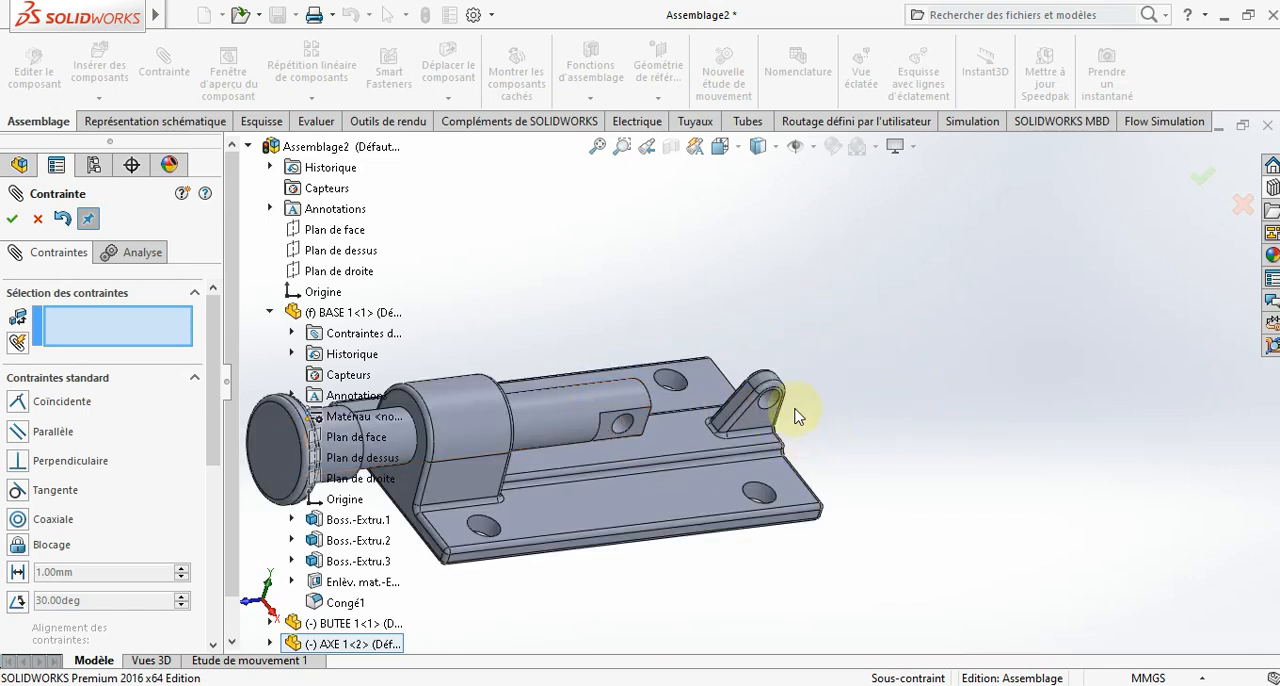
{"action": "scroll", "coordinate": [640, 292], "scroll_direction": "up", "scroll_amount": 2}
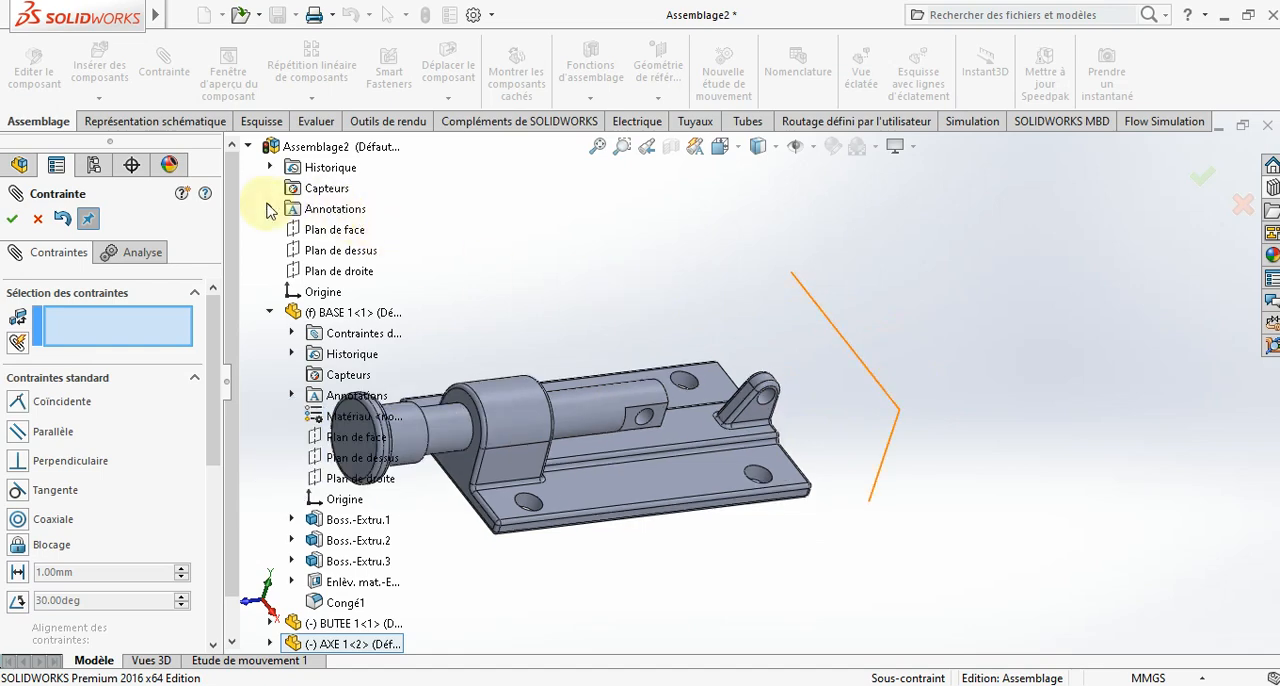
{"action": "left_click", "coordinate": [37, 218]}
- Insert the POIGNEE 1 handle rotated 270° about the Y axis, placing it above the base with its holes toward the small lug
{"action": "left_click", "coordinate": [115, 68]}
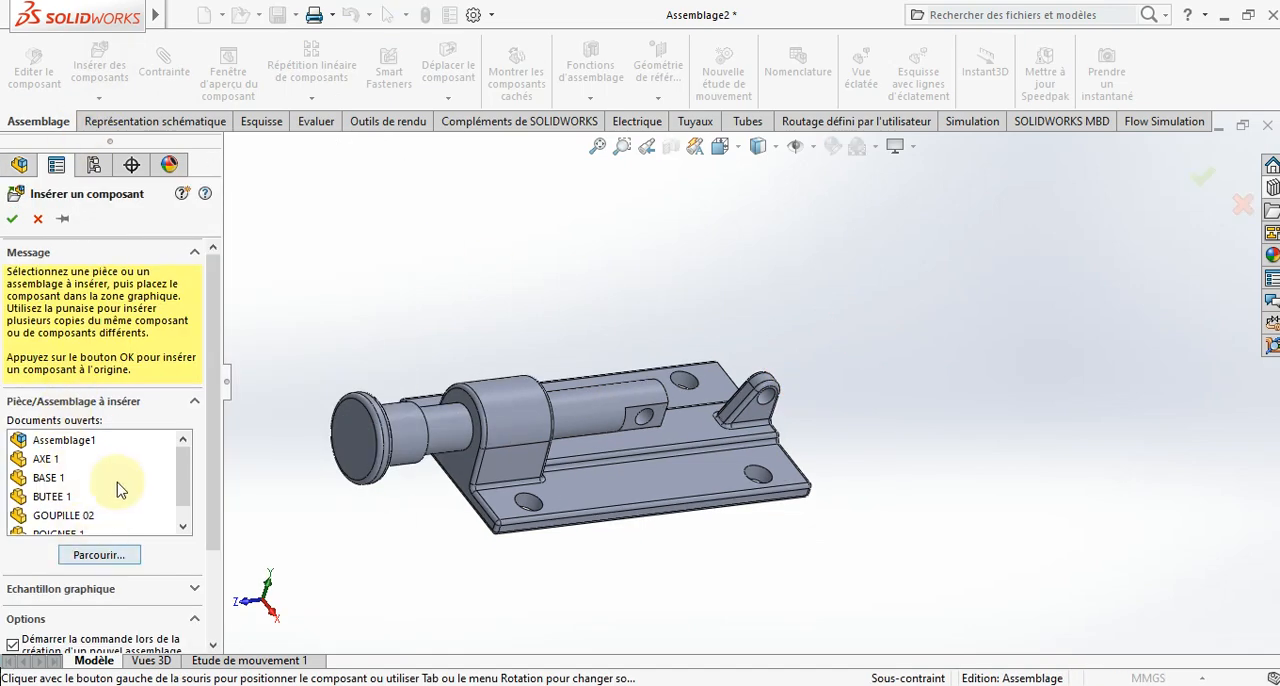
{"action": "scroll", "coordinate": [72, 498], "scroll_direction": "down", "scroll_amount": 1}
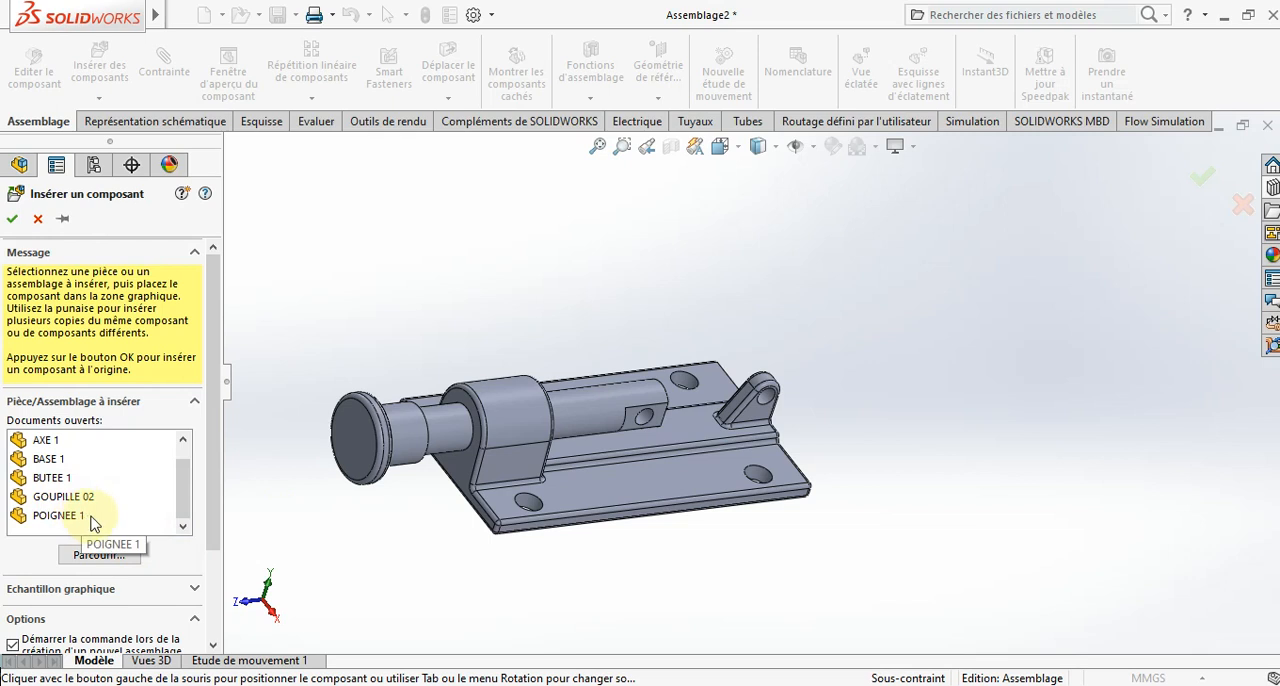
{"action": "left_click", "coordinate": [143, 518]}
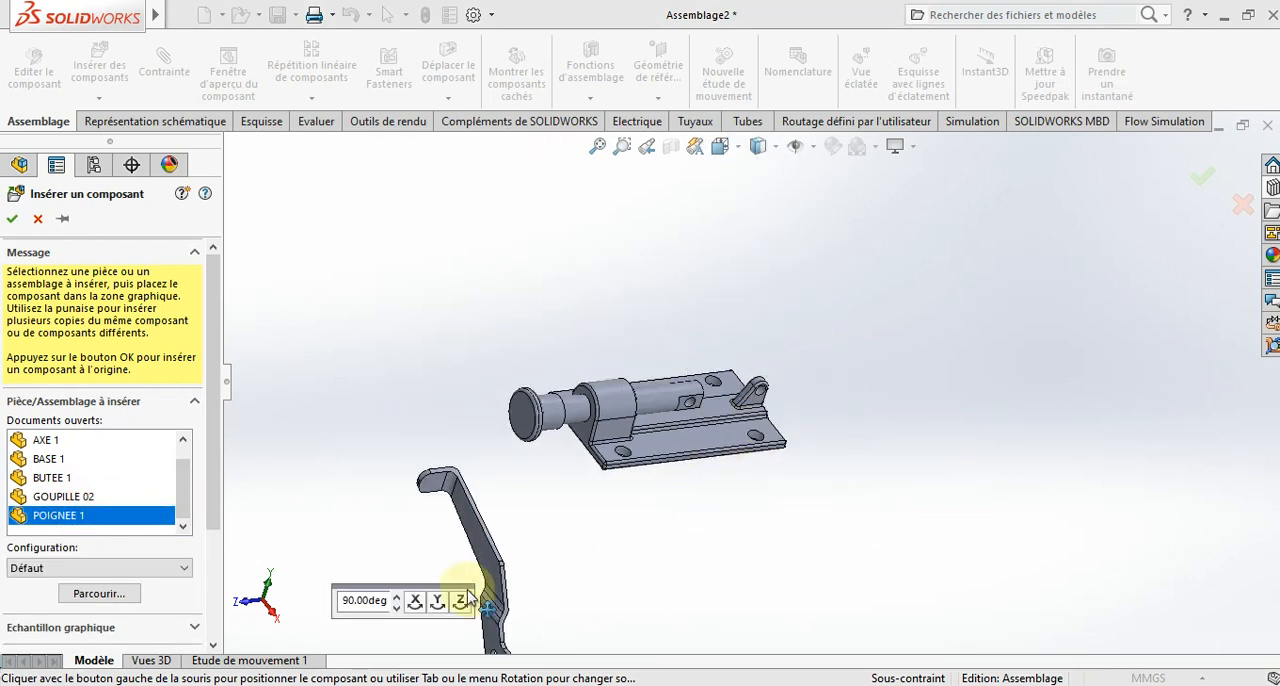
{"action": "left_click", "coordinate": [439, 601]}
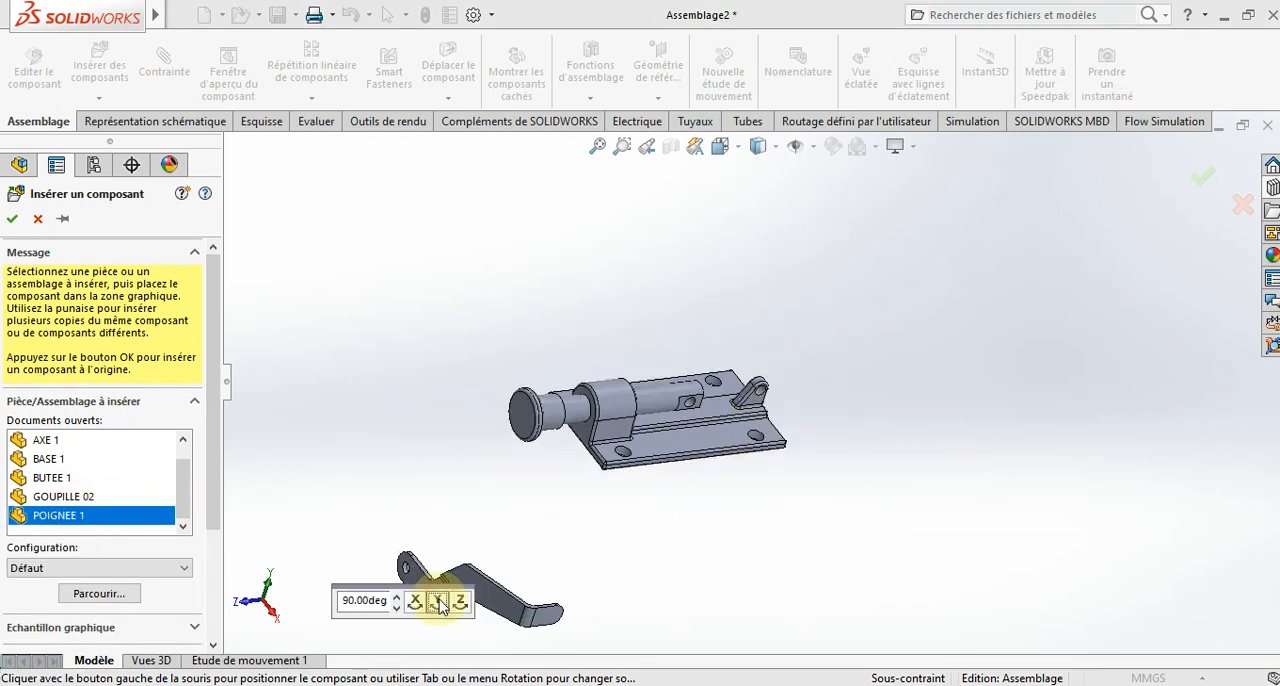
{"action": "left_click", "coordinate": [439, 603]}
{"action": "left_click", "coordinate": [439, 602]}
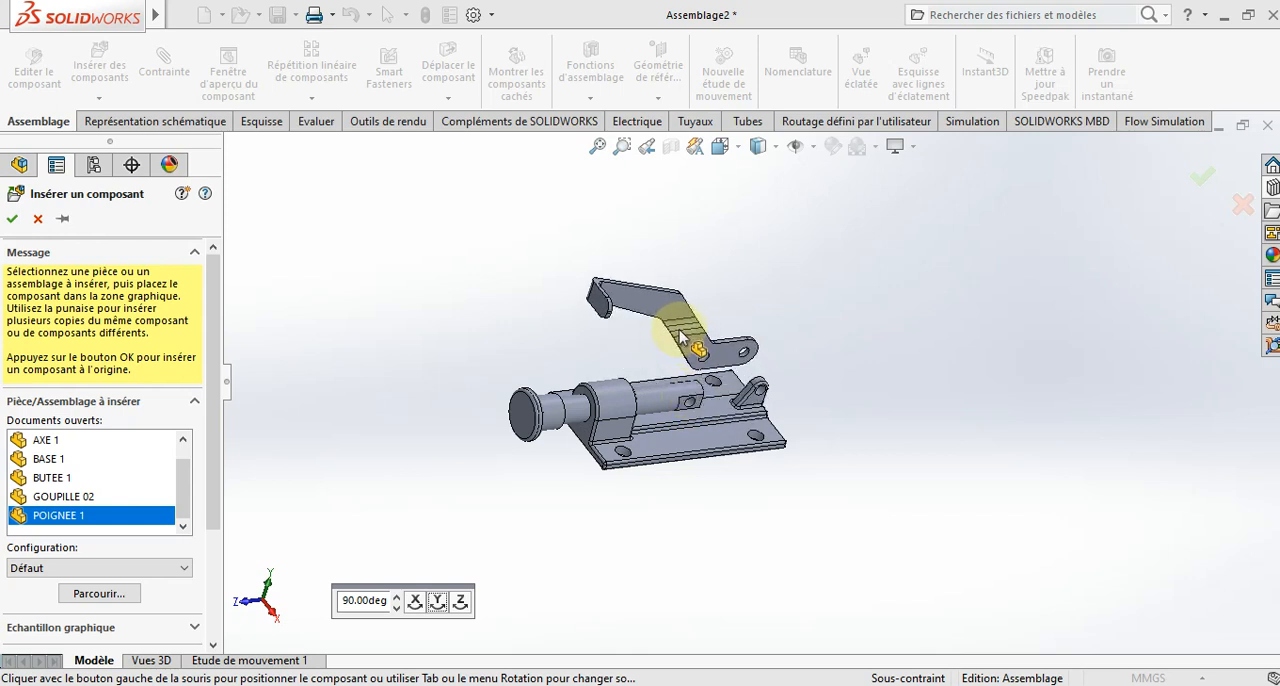
{"action": "left_click", "coordinate": [693, 338]}
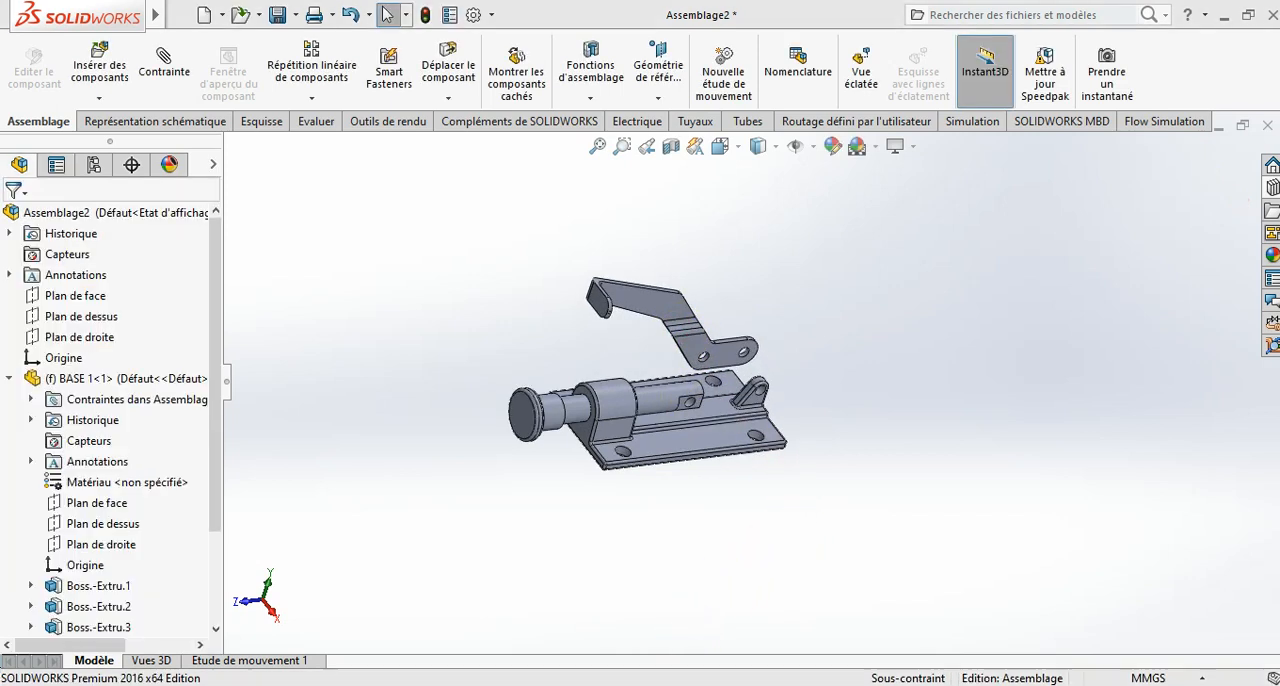
- Save the open Pièce6 link part as PLAQUETTE 1 in the PROJET folder
{"action": "mouse_move", "coordinate": [590, 683]}
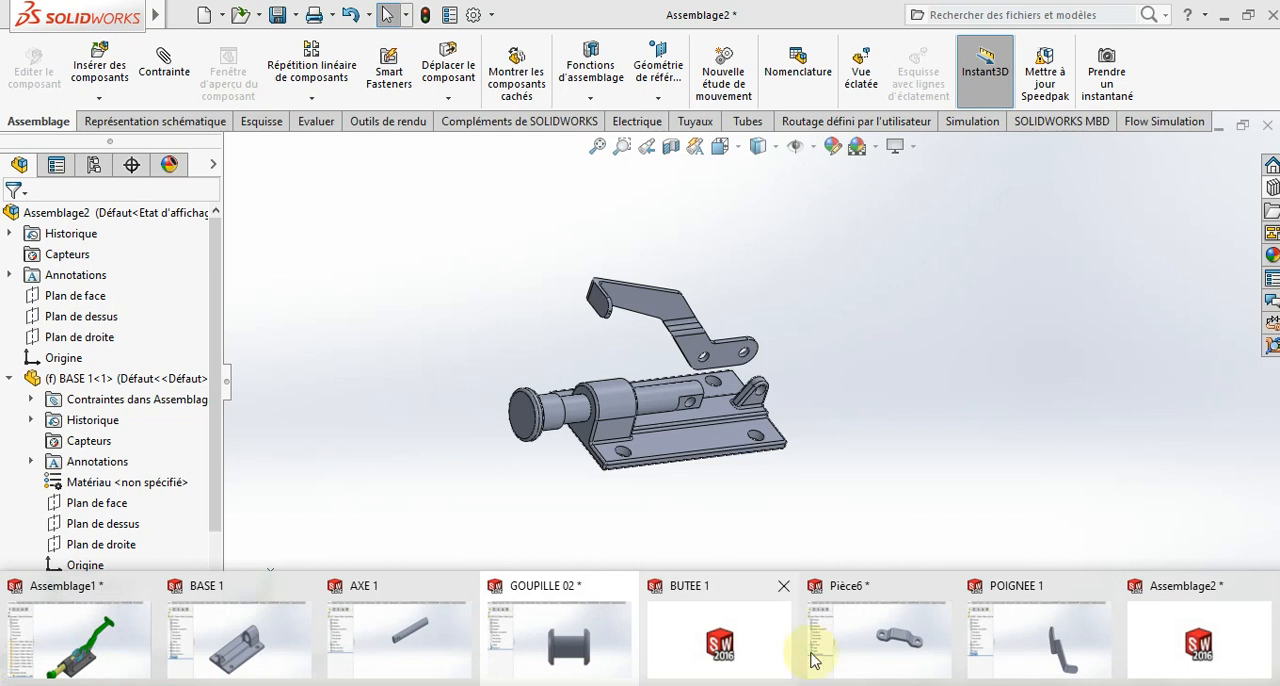
{"action": "left_click", "coordinate": [845, 648]}
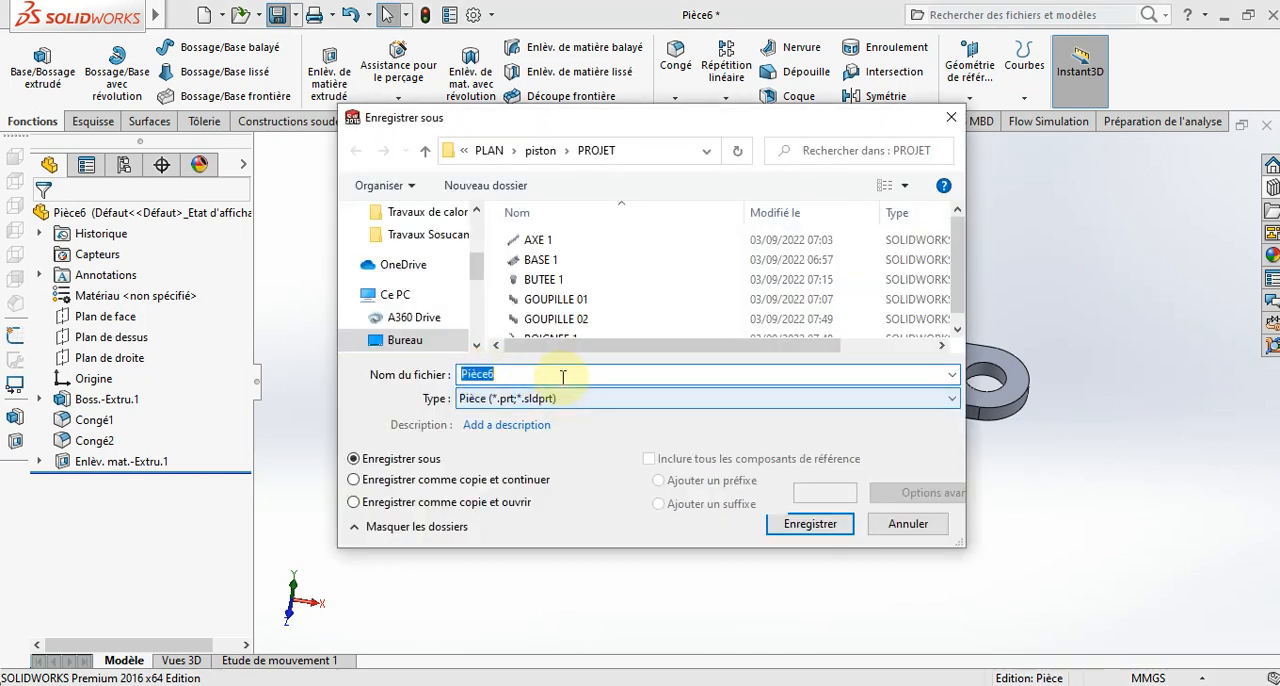
{"action": "type", "text": "P"}
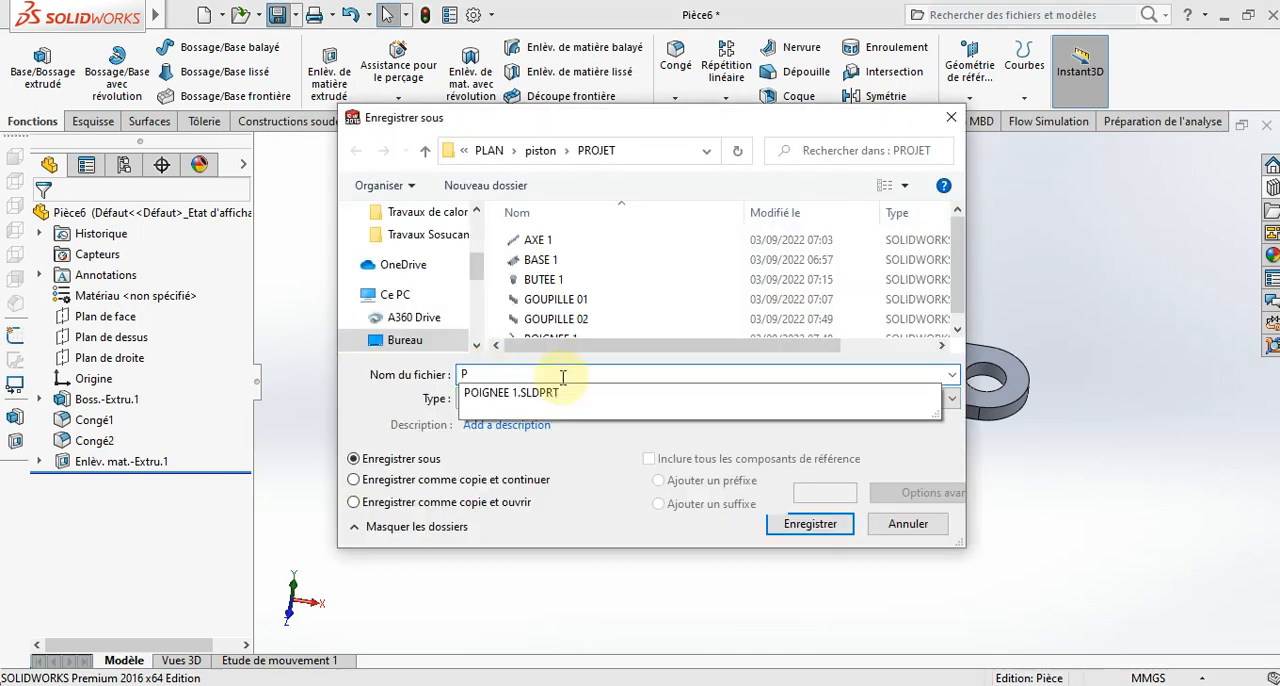
{"action": "type", "text": "LAQUETTE 1"}
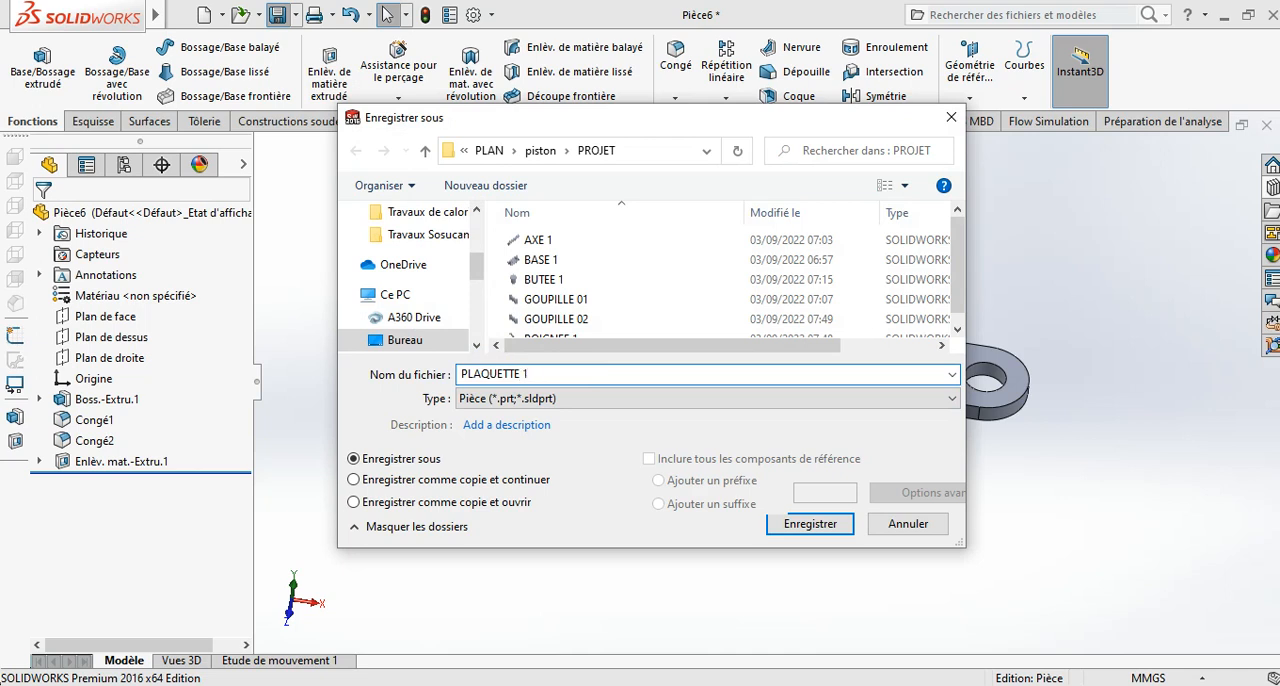
{"action": "key", "text": "Return"}
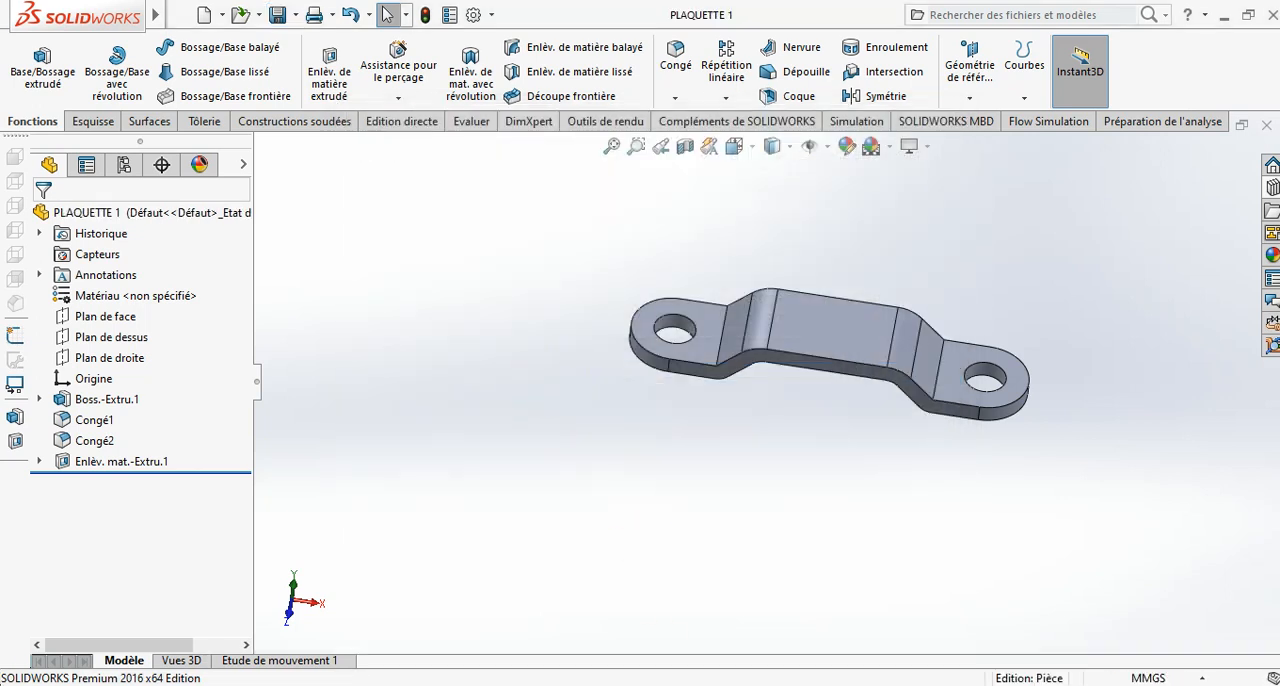
- Switch to the Assemblage2 window and collapse the BASE 1 component in the feature tree
{"action": "mouse_move", "coordinate": [928, 640]}
{"action": "left_click", "coordinate": [1150, 640]}
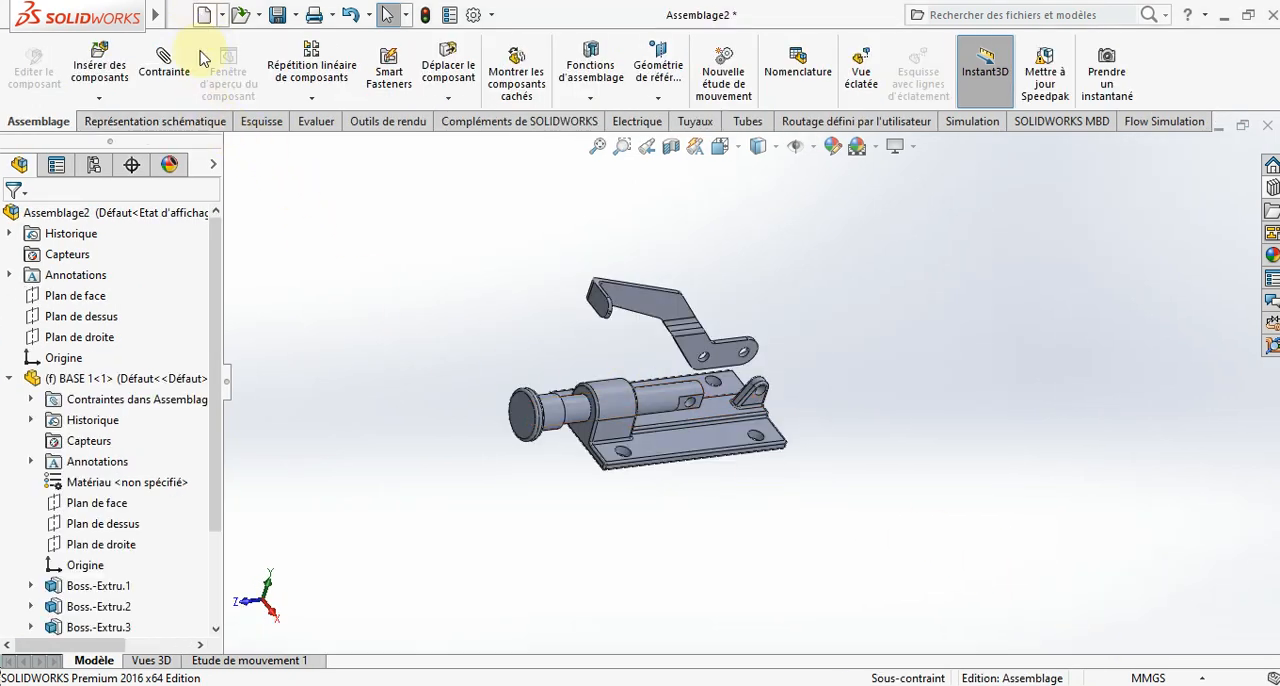
{"action": "left_click", "coordinate": [8, 379]}
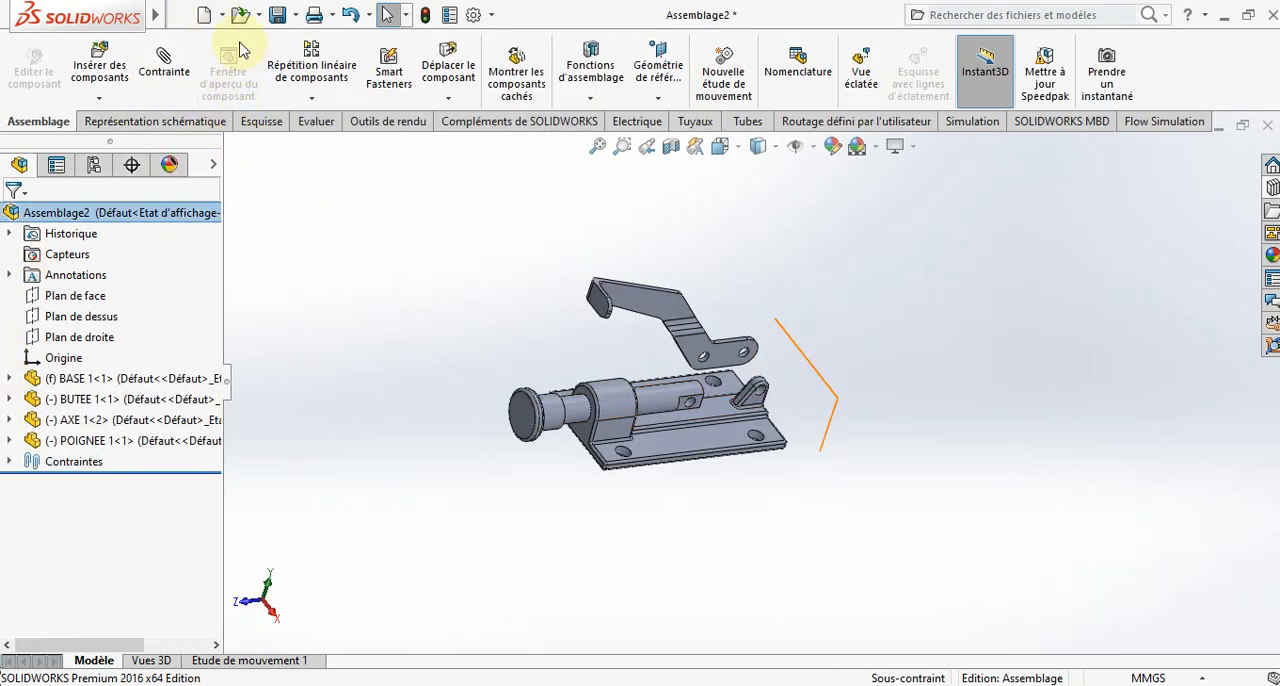
- Insert the PLAQUETTE 1 link rotated in 90° steps so it stands on edge along the shaft direction, placing it beside the handle's holes
{"action": "left_click", "coordinate": [92, 72]}
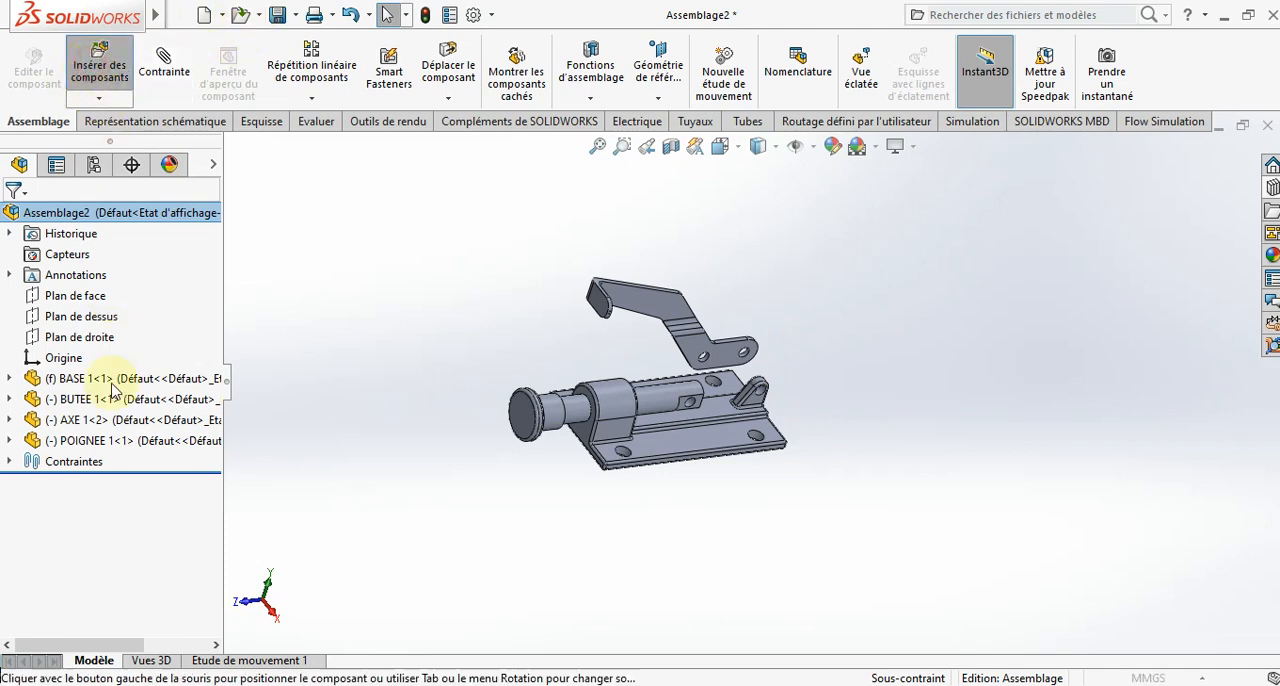
{"action": "scroll", "coordinate": [66, 495], "scroll_direction": "down", "scroll_amount": 3}
{"action": "left_click", "coordinate": [69, 497]}
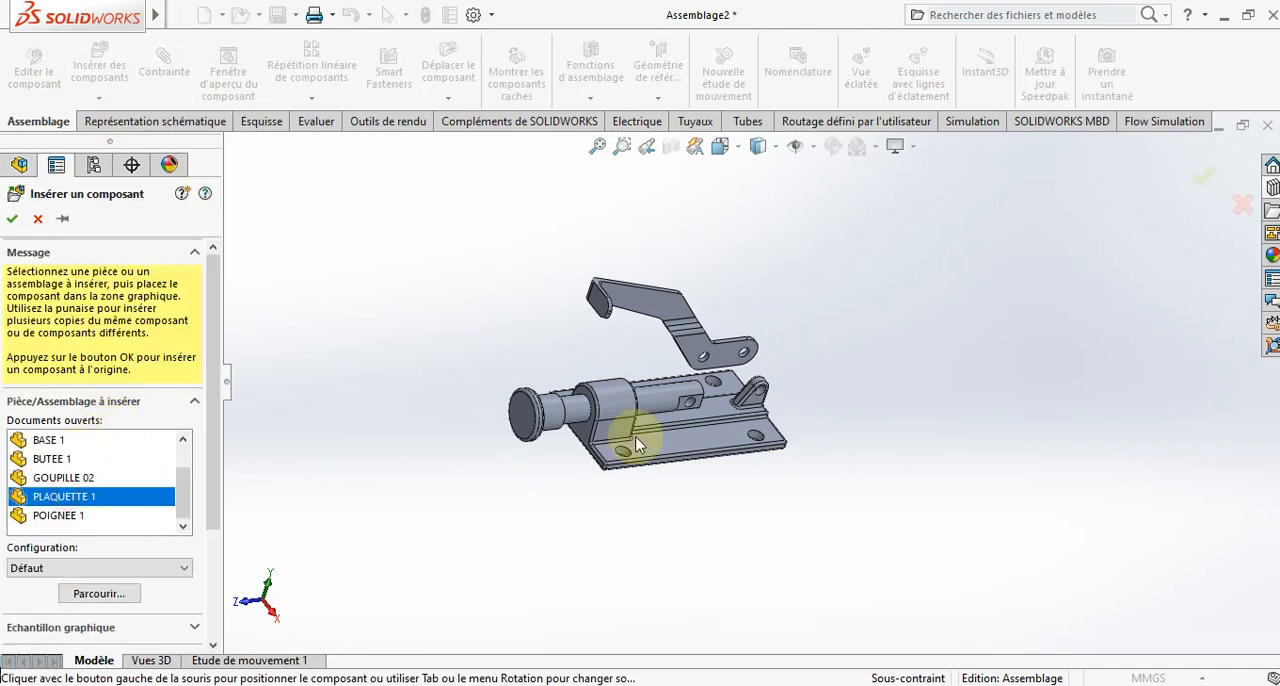
{"action": "scroll", "coordinate": [700, 375], "scroll_direction": "down", "scroll_amount": 3}
{"action": "left_click", "coordinate": [438, 610]}
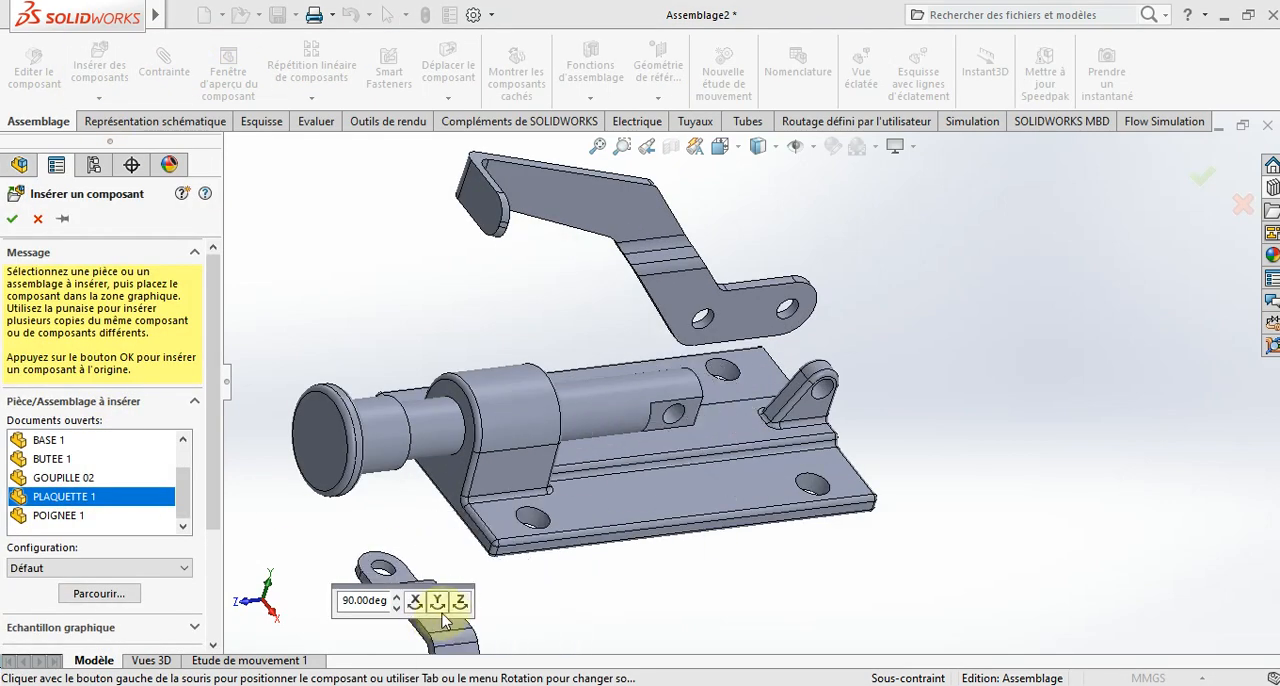
{"action": "left_click", "coordinate": [413, 603]}
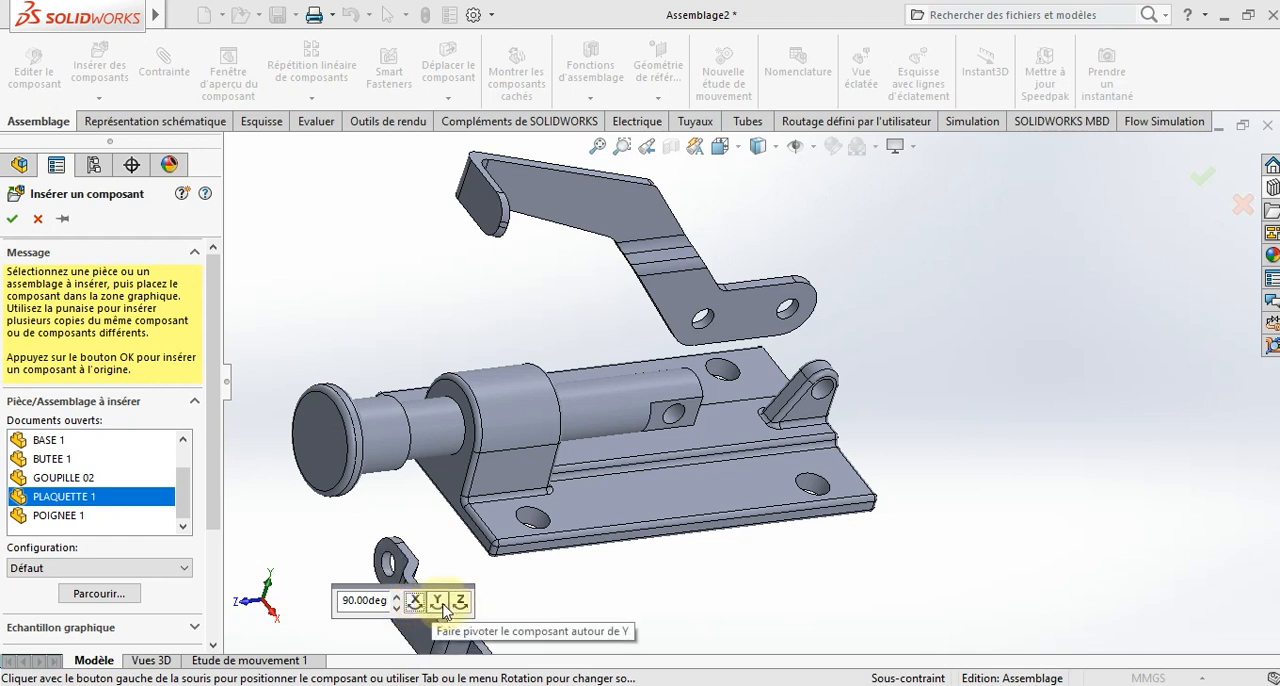
{"action": "left_click", "coordinate": [436, 603]}
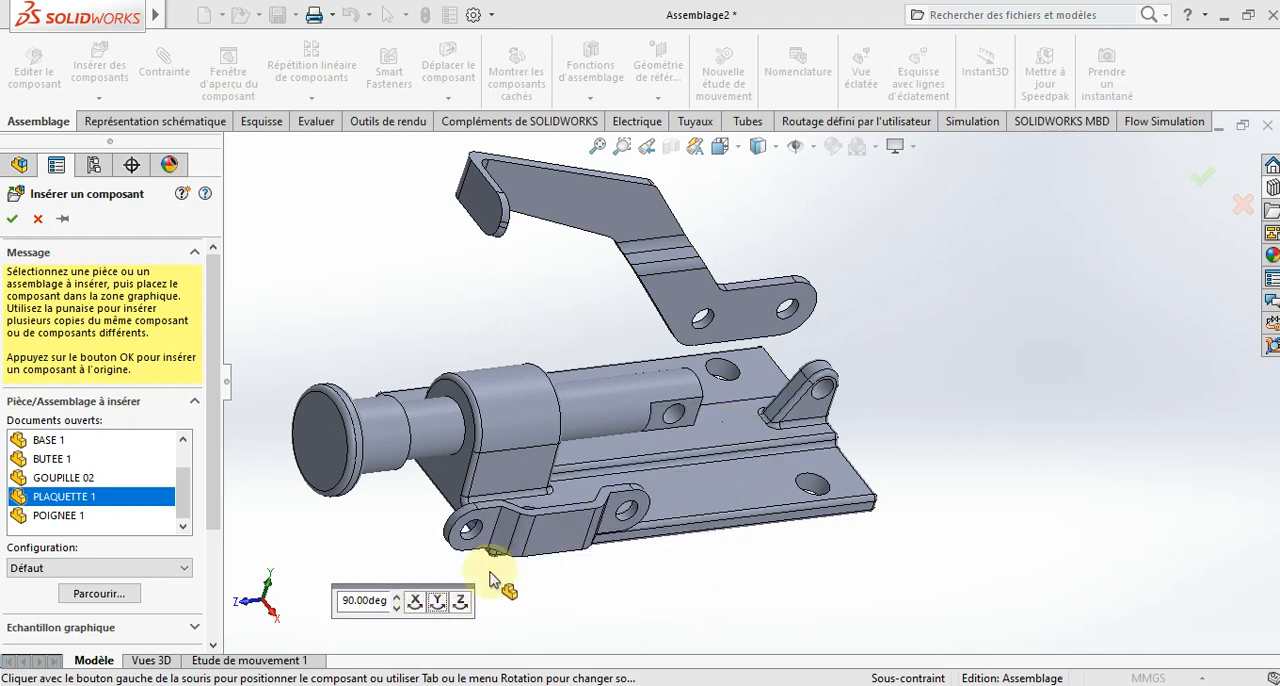
{"action": "left_click", "coordinate": [461, 603]}
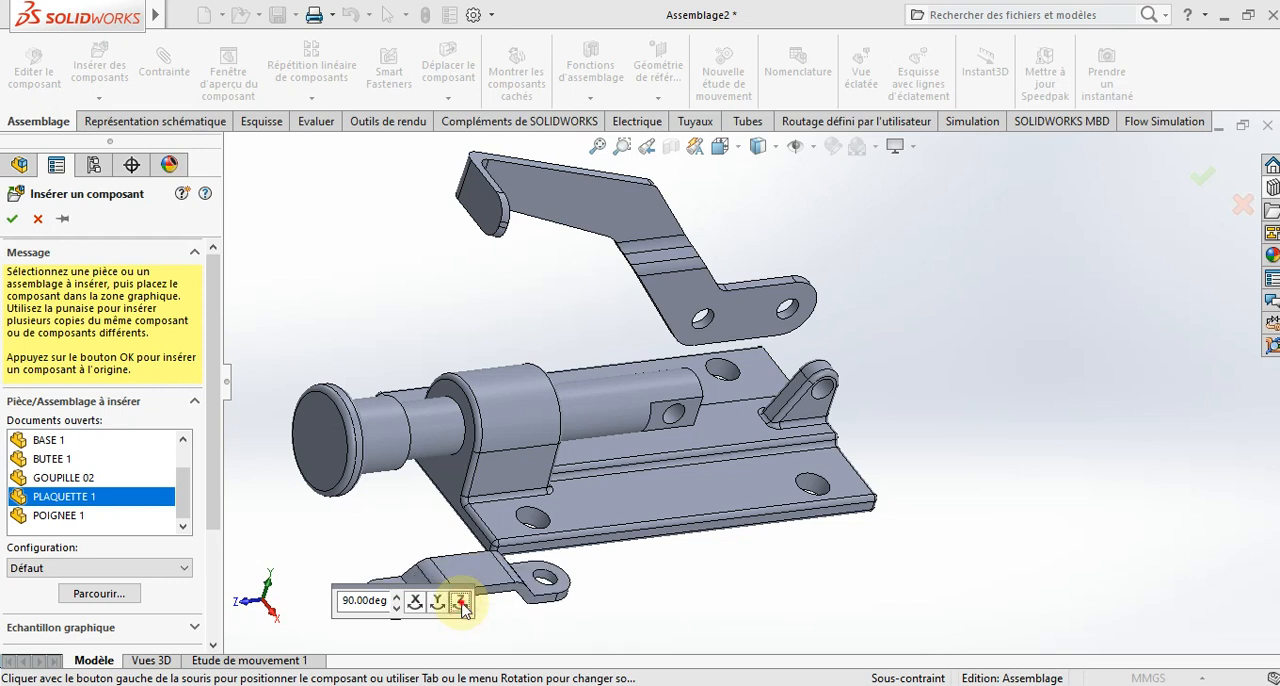
{"action": "left_click", "coordinate": [461, 604]}
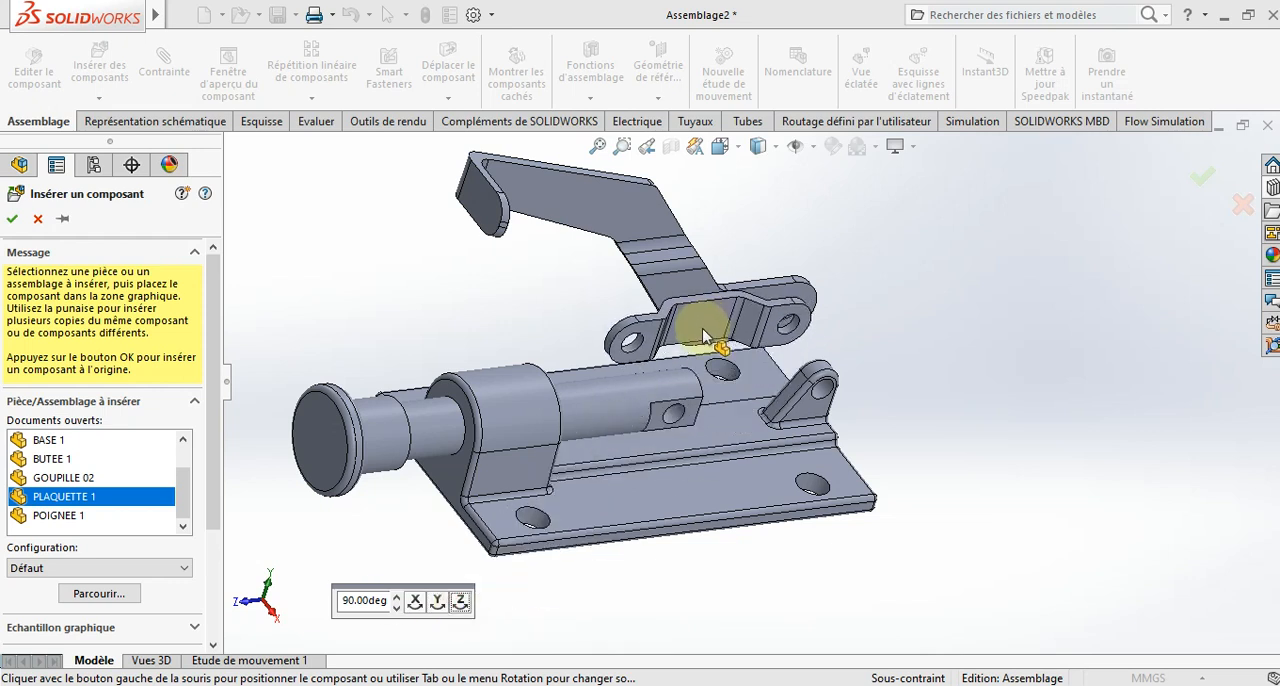
{"action": "left_click", "coordinate": [703, 332]}
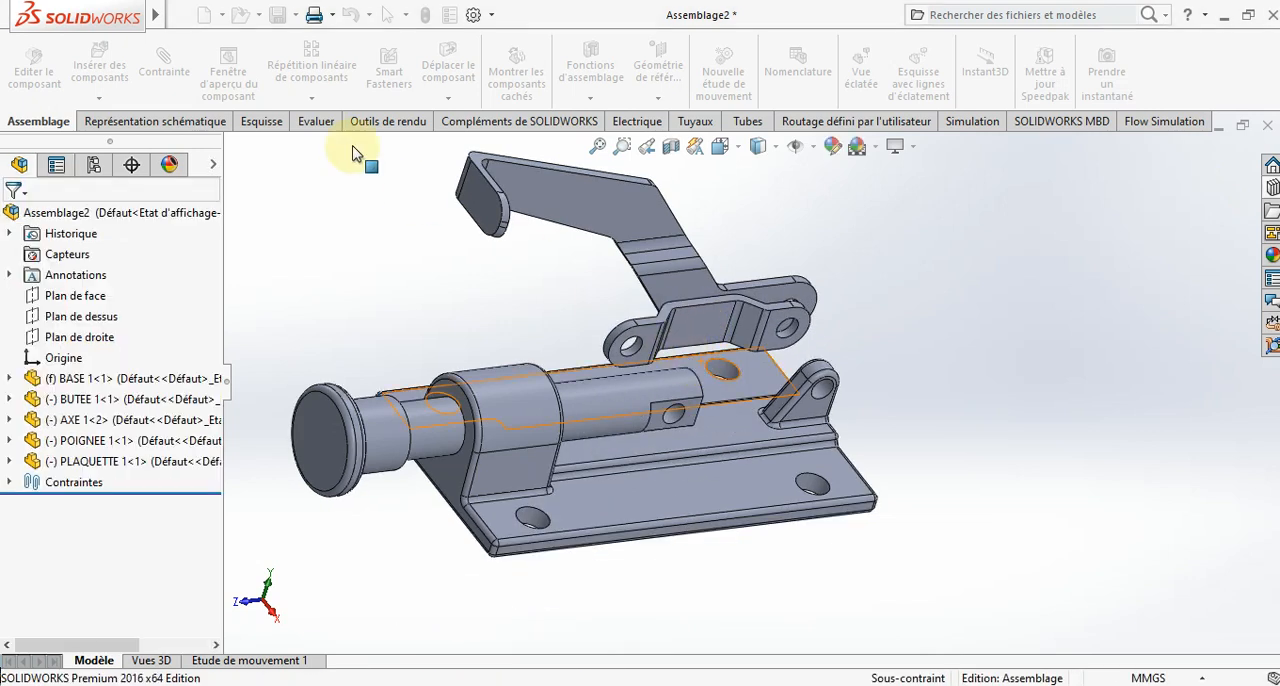
- Add a concentric mate between one end hole of the PLAQUETTE 1 link and the shaft's cross hole
{"action": "left_click", "coordinate": [164, 62]}
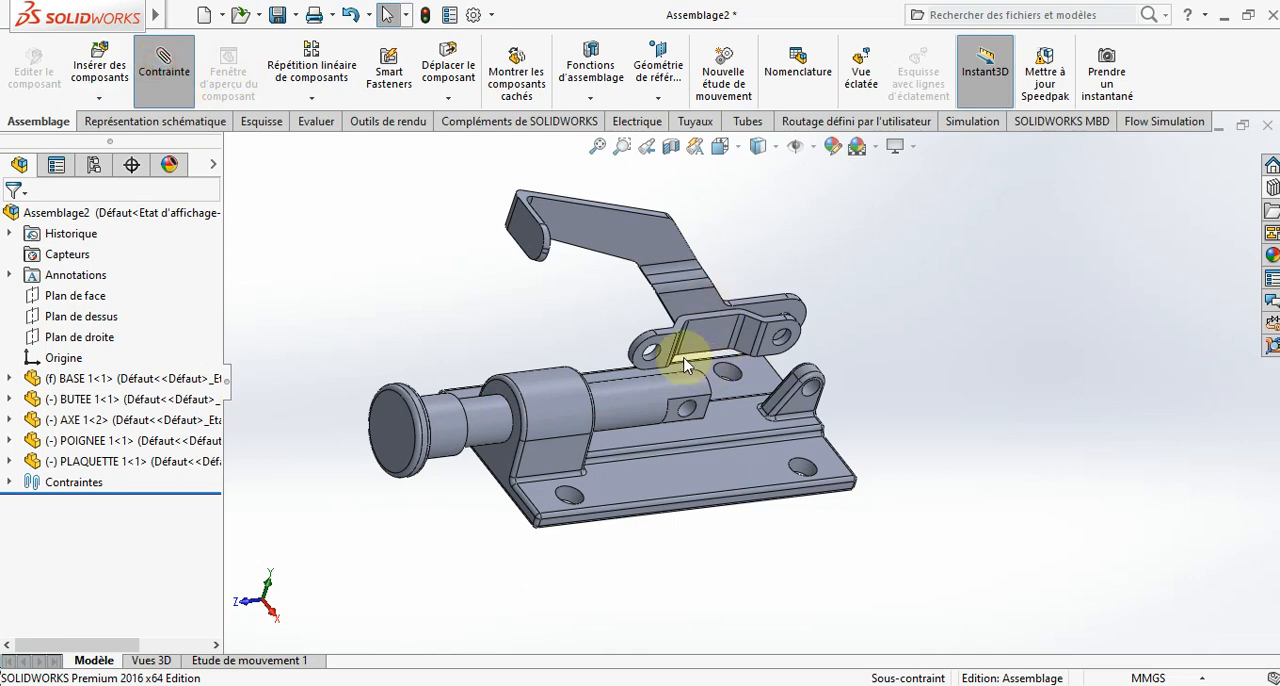
{"action": "scroll", "coordinate": [635, 356], "scroll_direction": "down", "scroll_amount": 5}
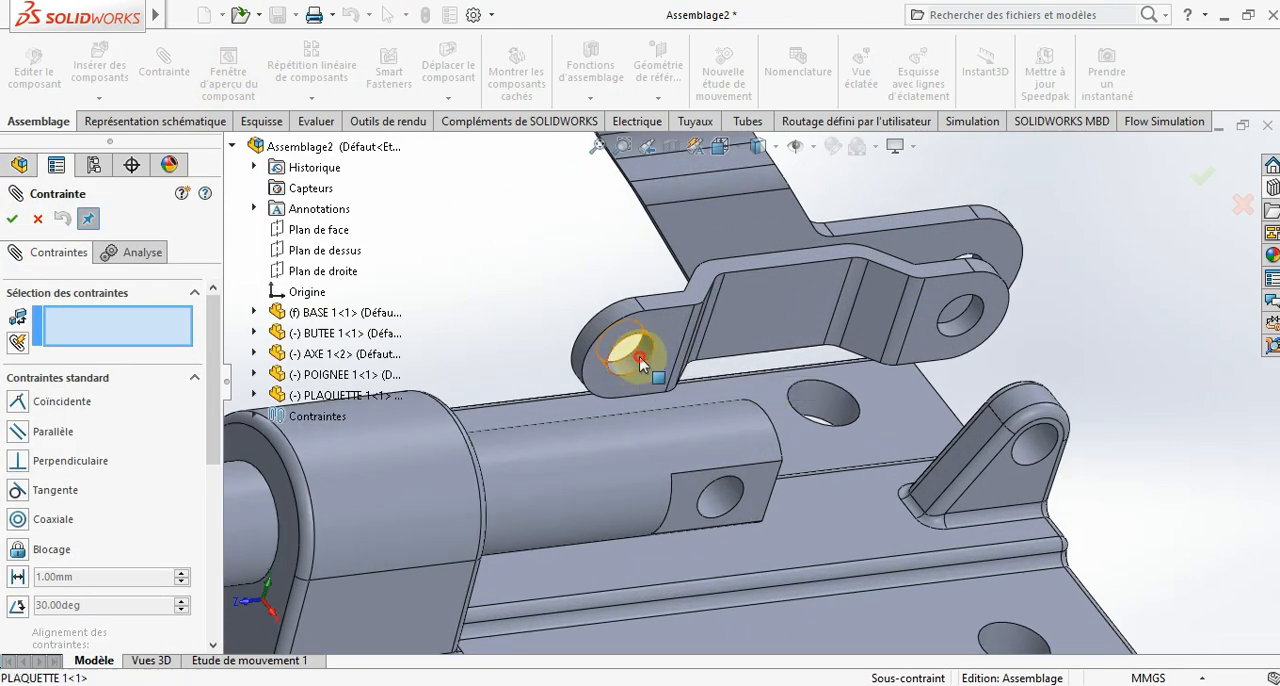
{"action": "left_click", "coordinate": [638, 357]}
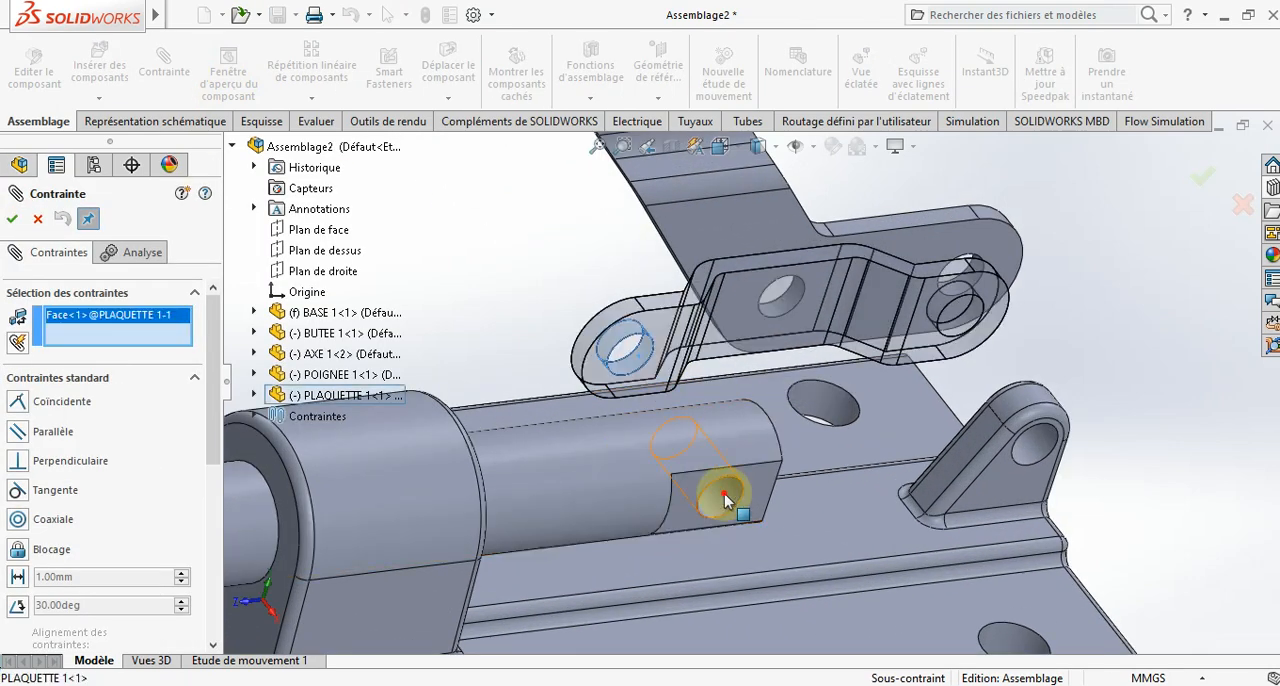
{"action": "left_click", "coordinate": [724, 493]}
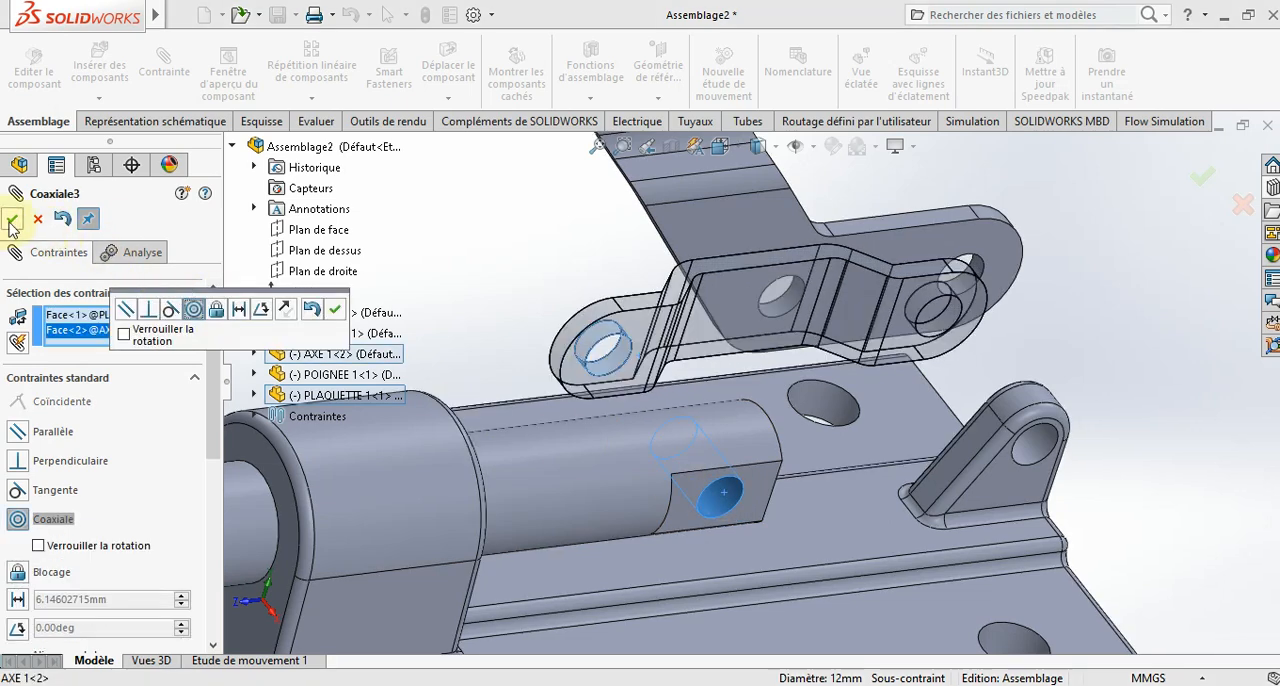
{"action": "left_click", "coordinate": [12, 219]}
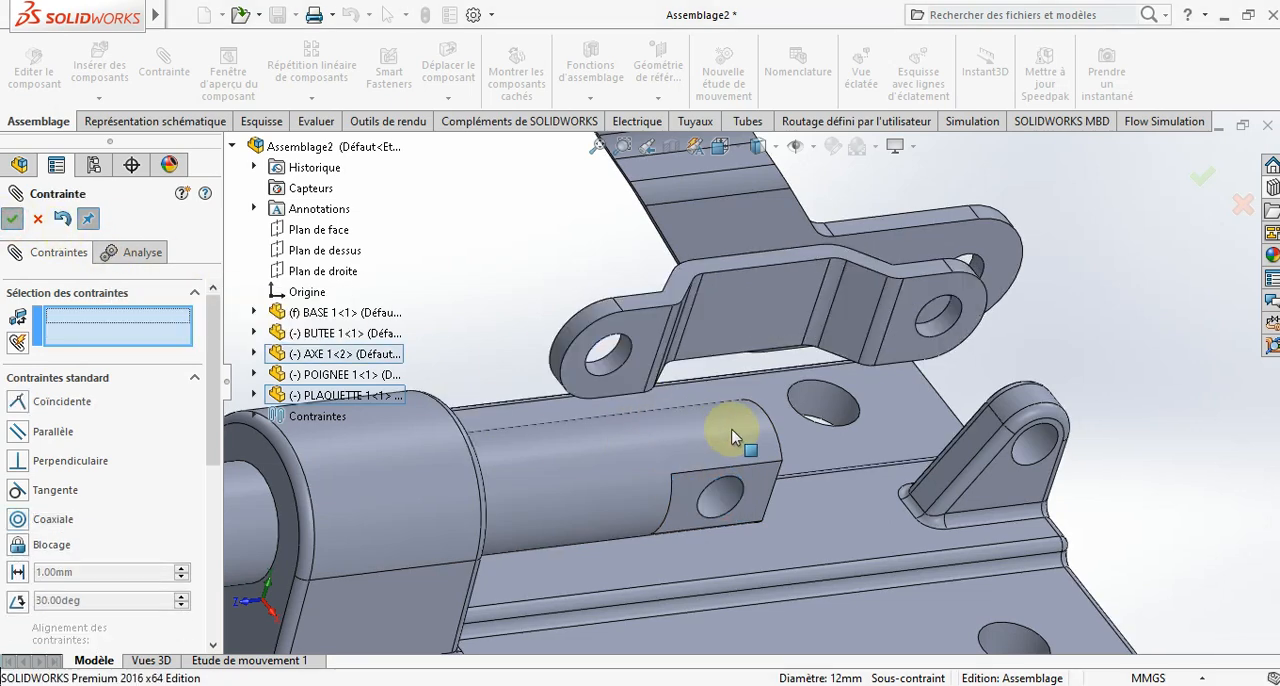
- Add a coincident mate between the link's flat end face and the shaft's far flat, and finish mating
{"action": "left_click", "coordinate": [647, 341]}
{"action": "scroll", "coordinate": [655, 343], "scroll_direction": "up", "scroll_amount": 5}
{"action": "middle_click_drag", "start_coordinate": [684, 367], "coordinate": [693, 329]}
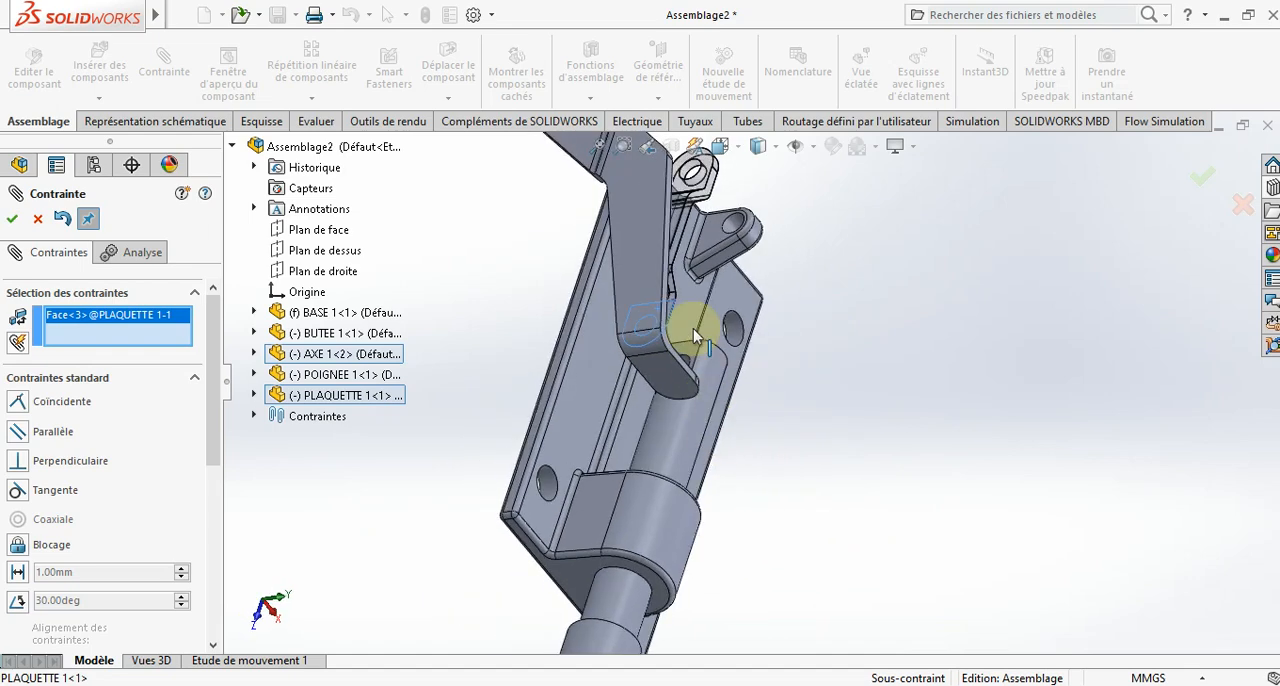
{"action": "scroll", "coordinate": [694, 340], "scroll_direction": "down", "scroll_amount": 3}
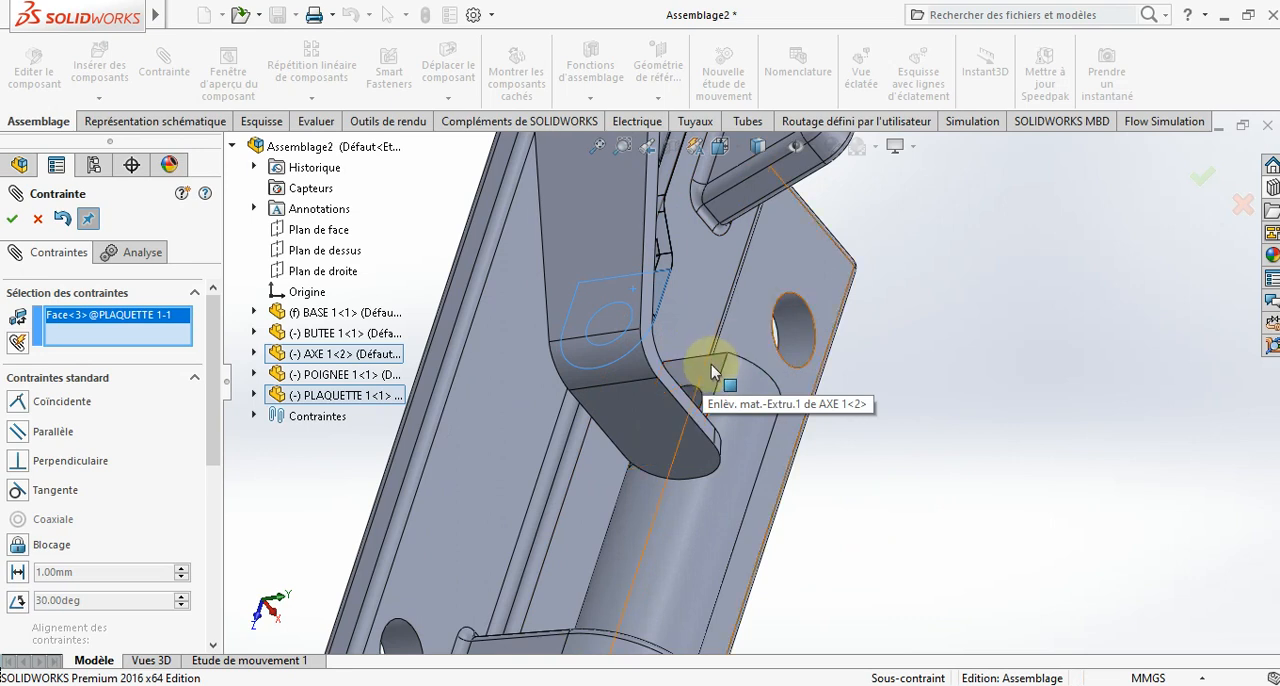
{"action": "left_click", "coordinate": [709, 370]}
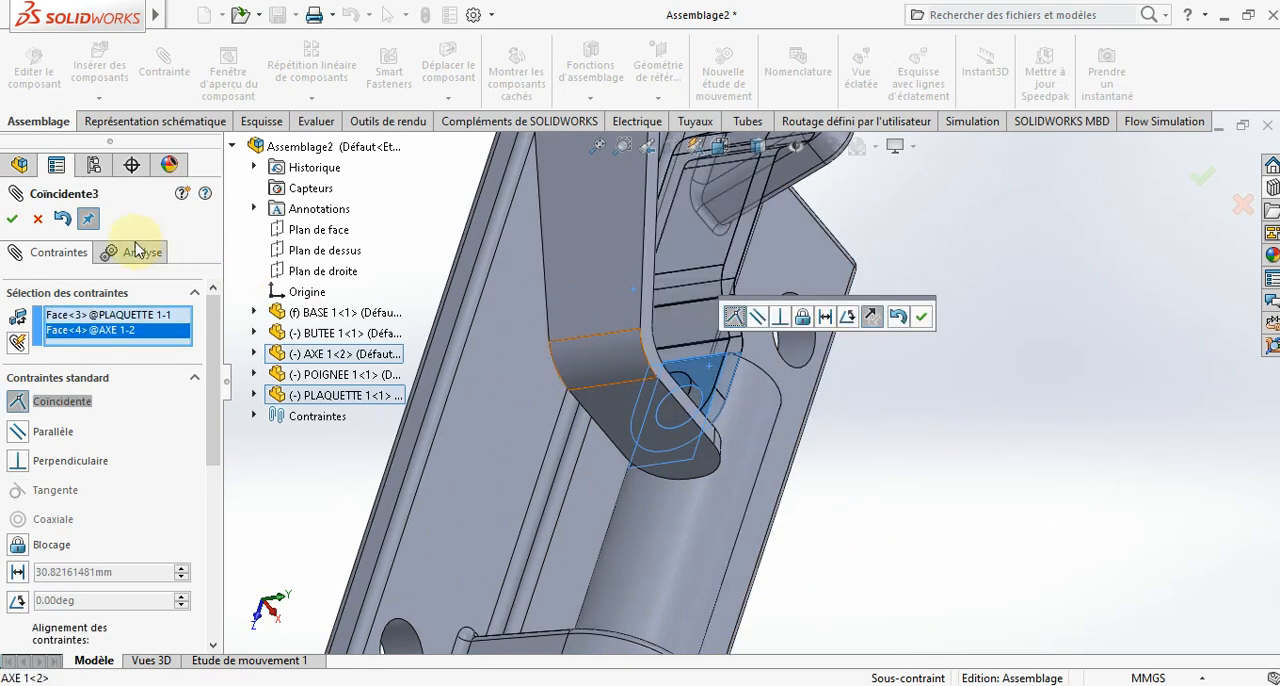
{"action": "left_click", "coordinate": [14, 219]}
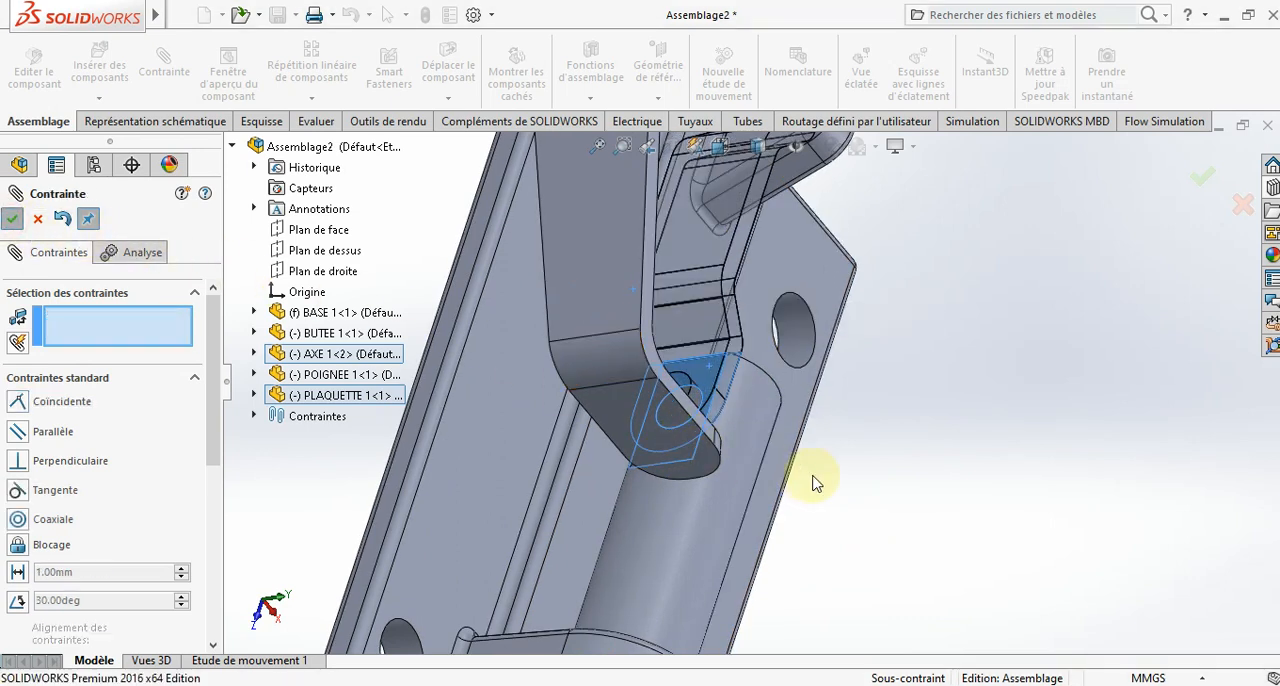
{"action": "middle_click_drag", "start_coordinate": [814, 480], "coordinate": [725, 336]}
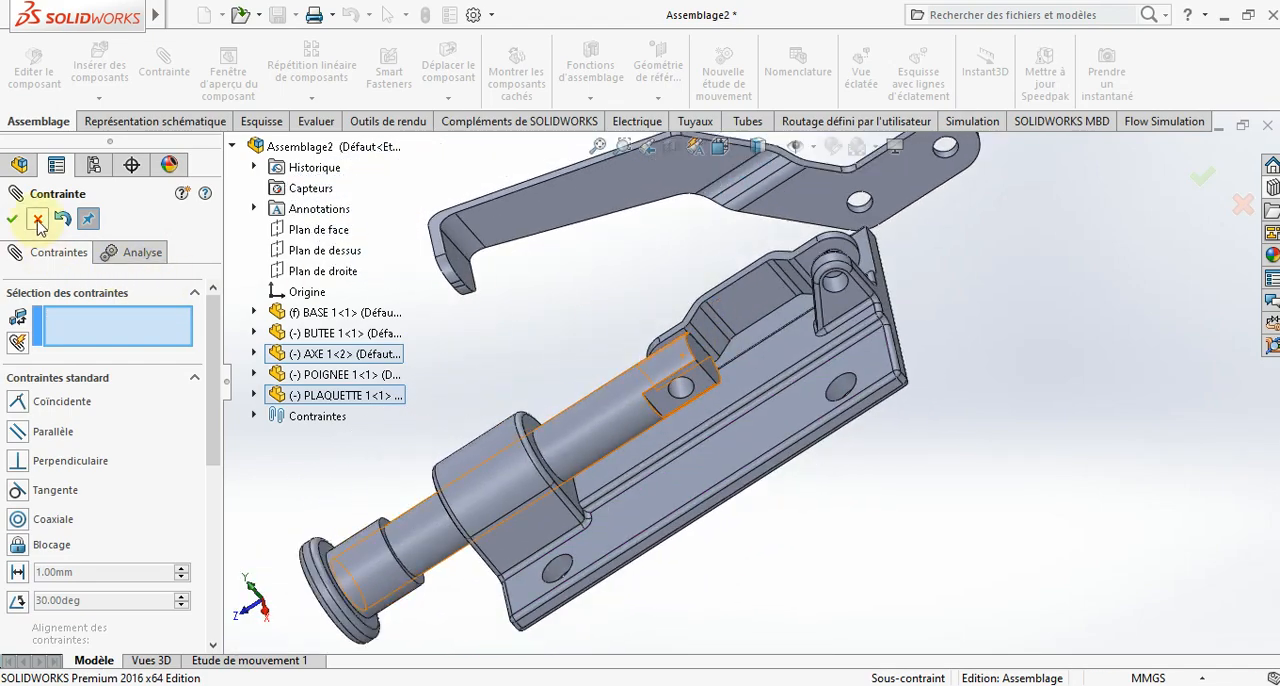
{"action": "left_click", "coordinate": [37, 219]}
- Insert a second PLAQUETTE 1 link rotated in 90° steps about Y and Z, placing it over the base on the shaft's free side
{"action": "left_click", "coordinate": [99, 66]}
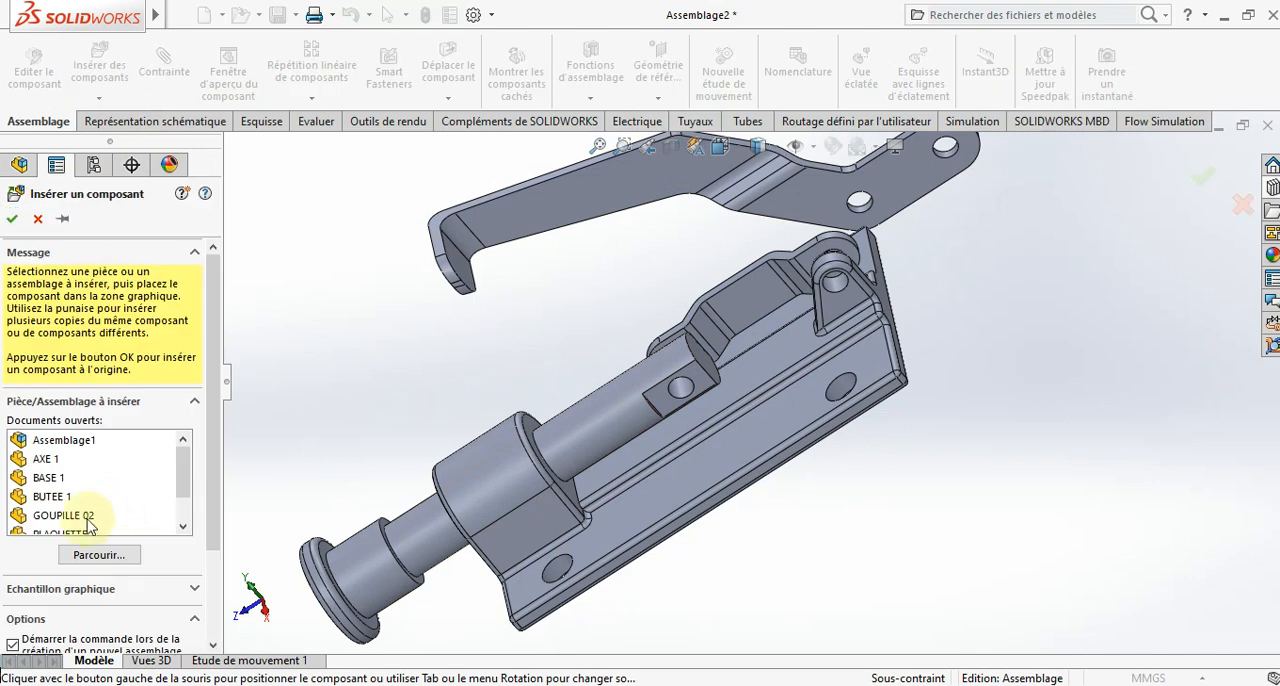
{"action": "scroll", "coordinate": [100, 505], "scroll_direction": "down", "scroll_amount": 2}
{"action": "left_click", "coordinate": [75, 496]}
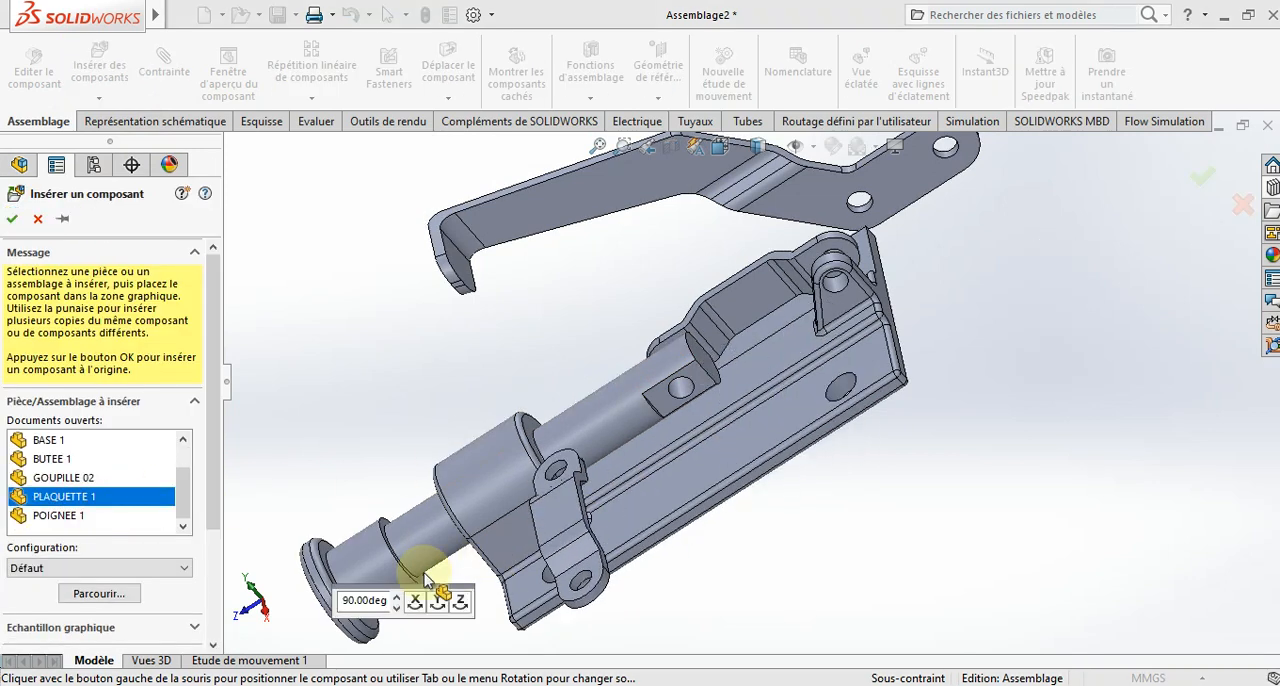
{"action": "left_click", "coordinate": [438, 601]}
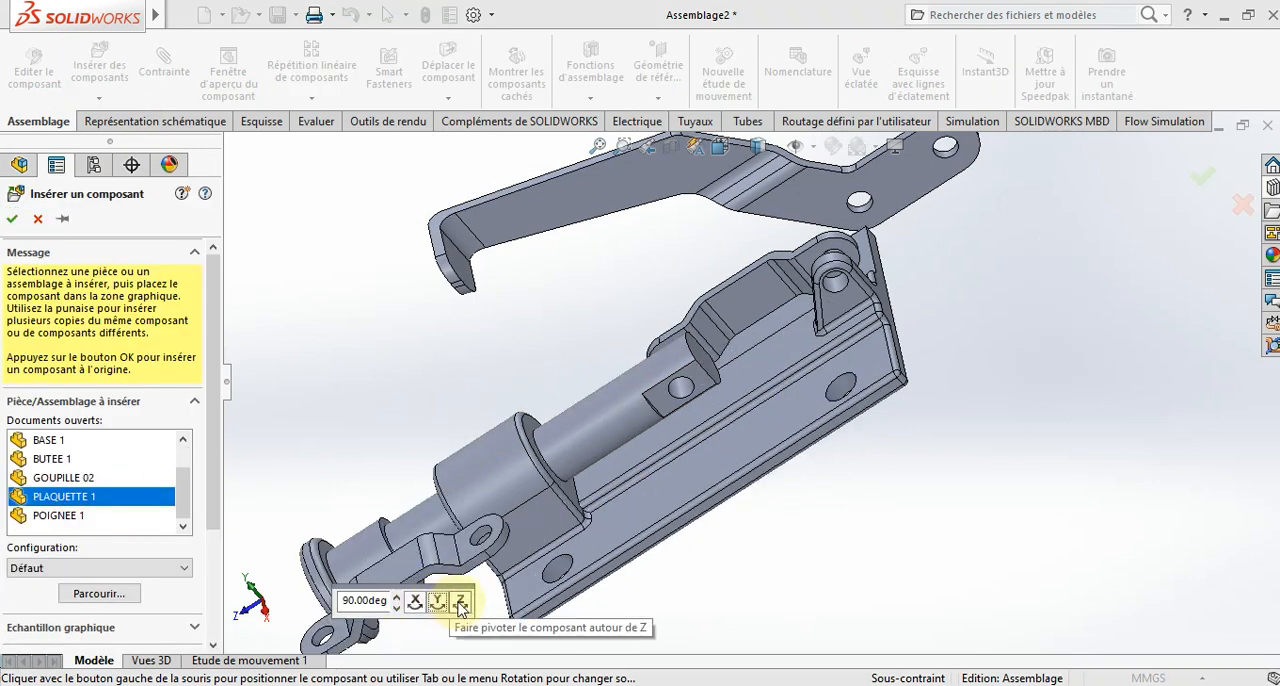
{"action": "left_click", "coordinate": [461, 602]}
{"action": "left_click", "coordinate": [461, 602]}
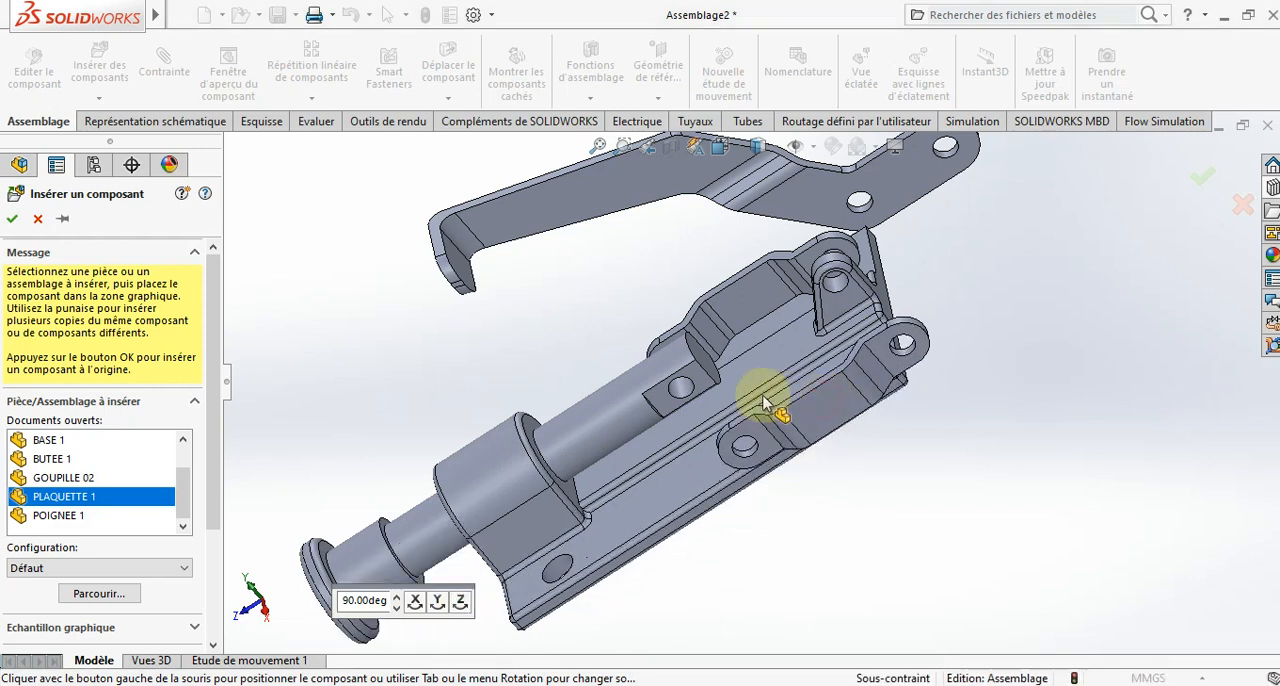
{"action": "left_click", "coordinate": [716, 388]}
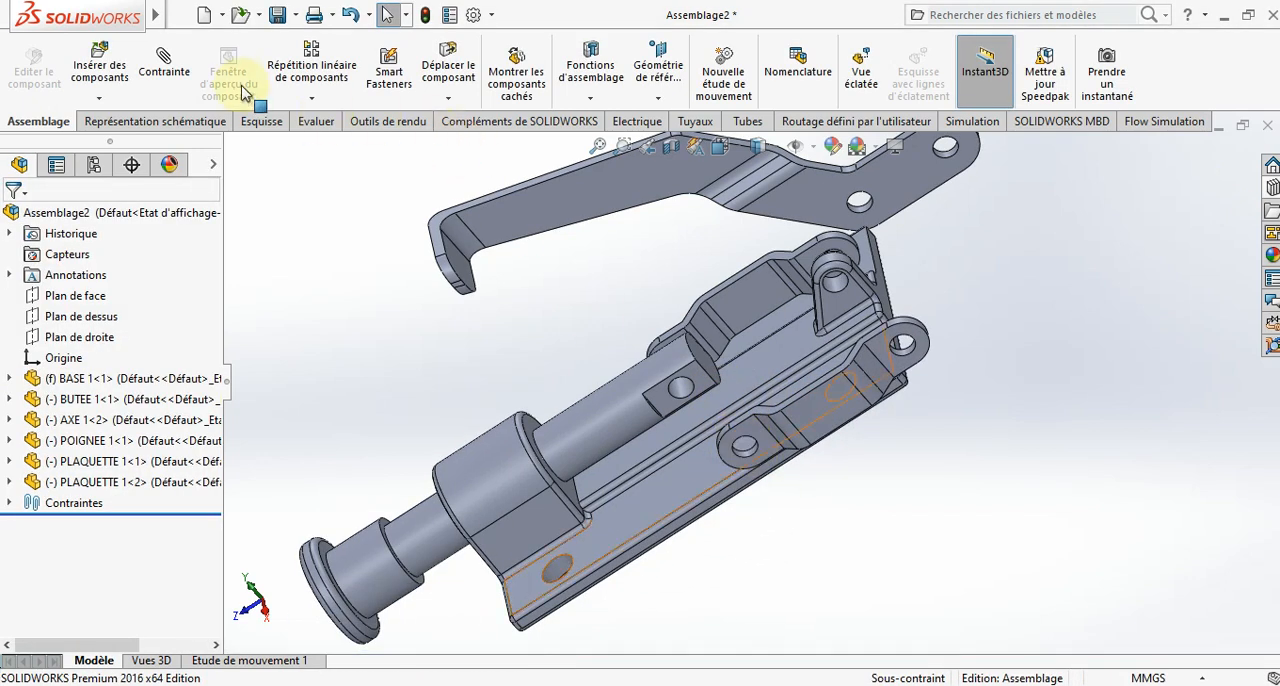
- Add a concentric mate between the second link's end hole and the shaft's cross hole
{"action": "left_click", "coordinate": [180, 76]}
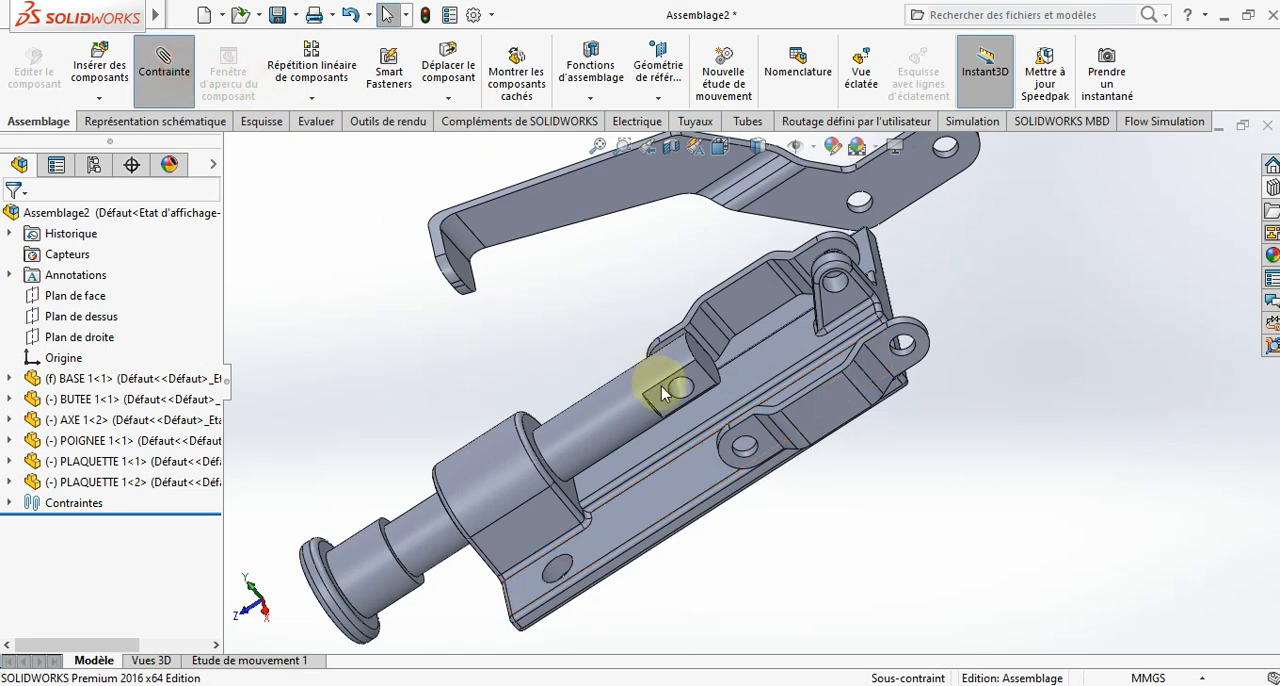
{"action": "scroll", "coordinate": [755, 455], "scroll_direction": "down", "scroll_amount": 5}
{"action": "left_click", "coordinate": [741, 448]}
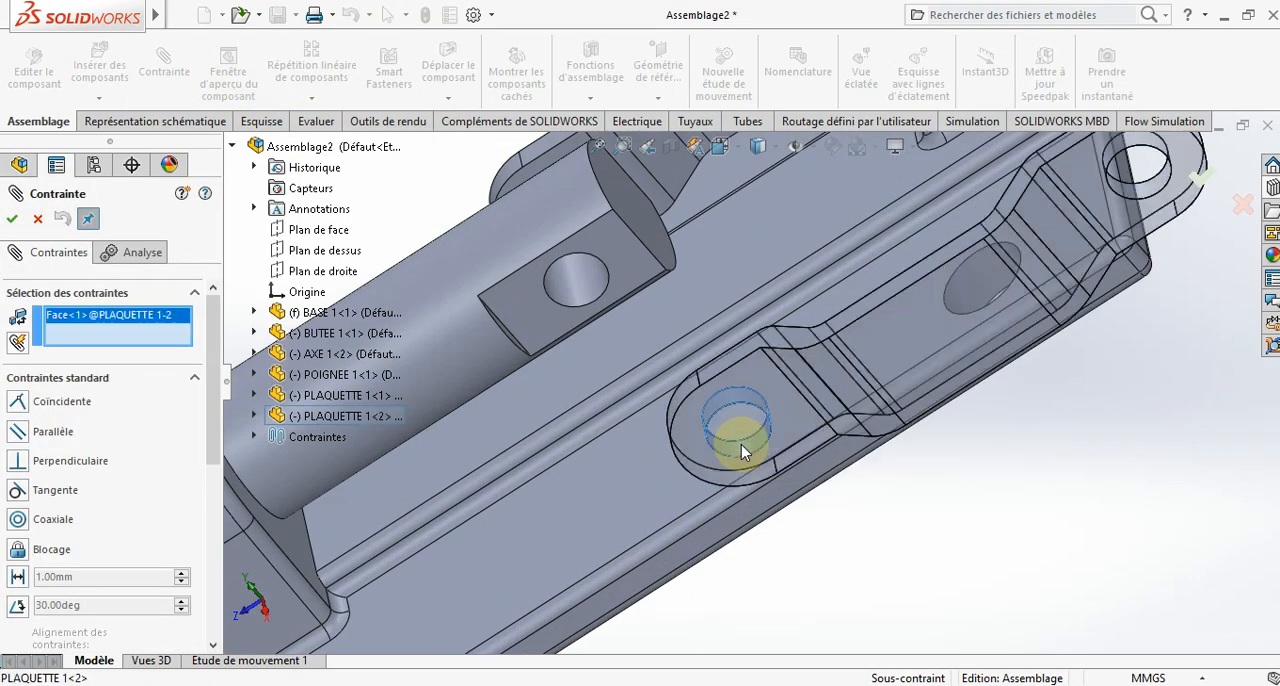
{"action": "left_click", "coordinate": [575, 277]}
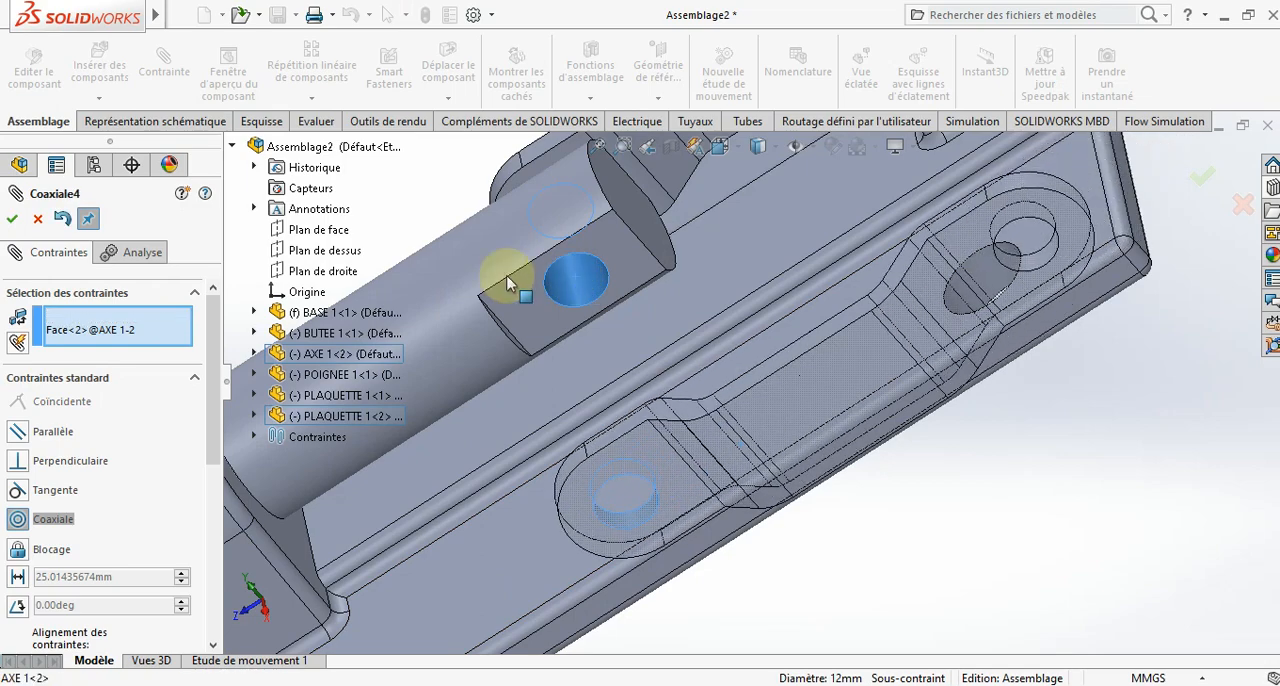
{"action": "left_click", "coordinate": [13, 220]}
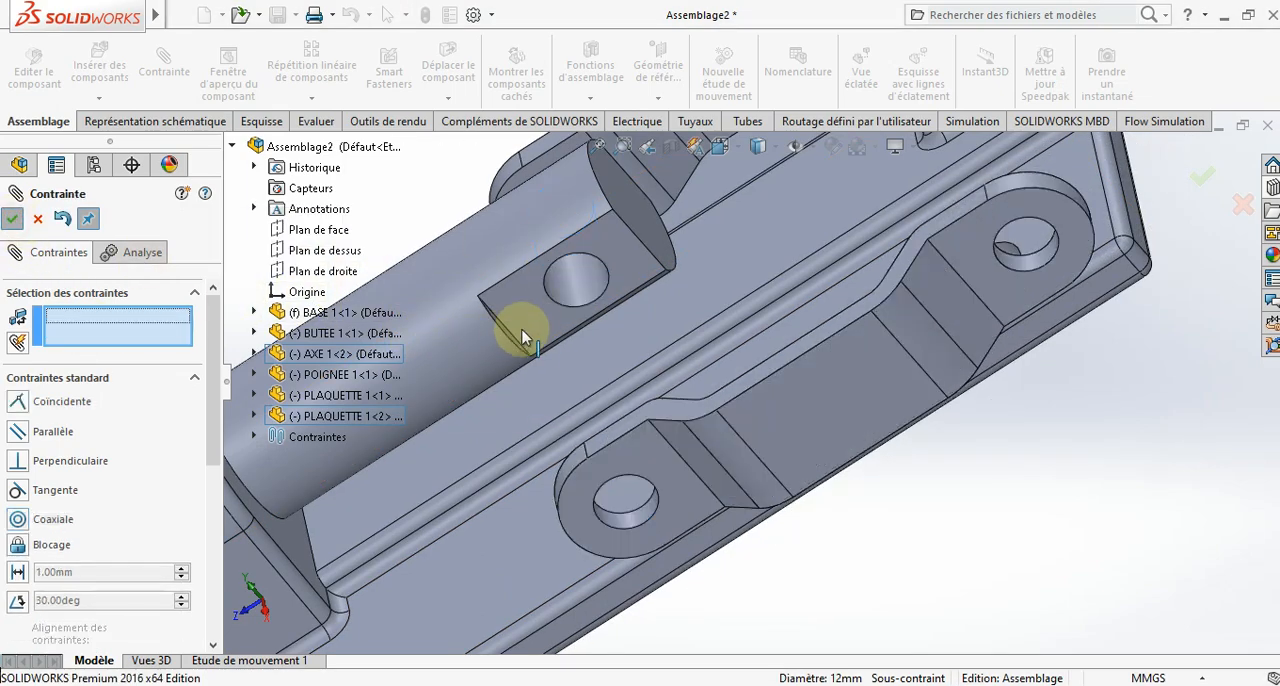
- Add a coincident mate between the shaft's remaining flat and the second link's flat end face
{"action": "left_click", "coordinate": [533, 330]}
{"action": "scroll", "coordinate": [533, 330], "scroll_direction": "up", "scroll_amount": 3}
{"action": "middle_click_drag", "start_coordinate": [533, 330], "coordinate": [659, 500]}
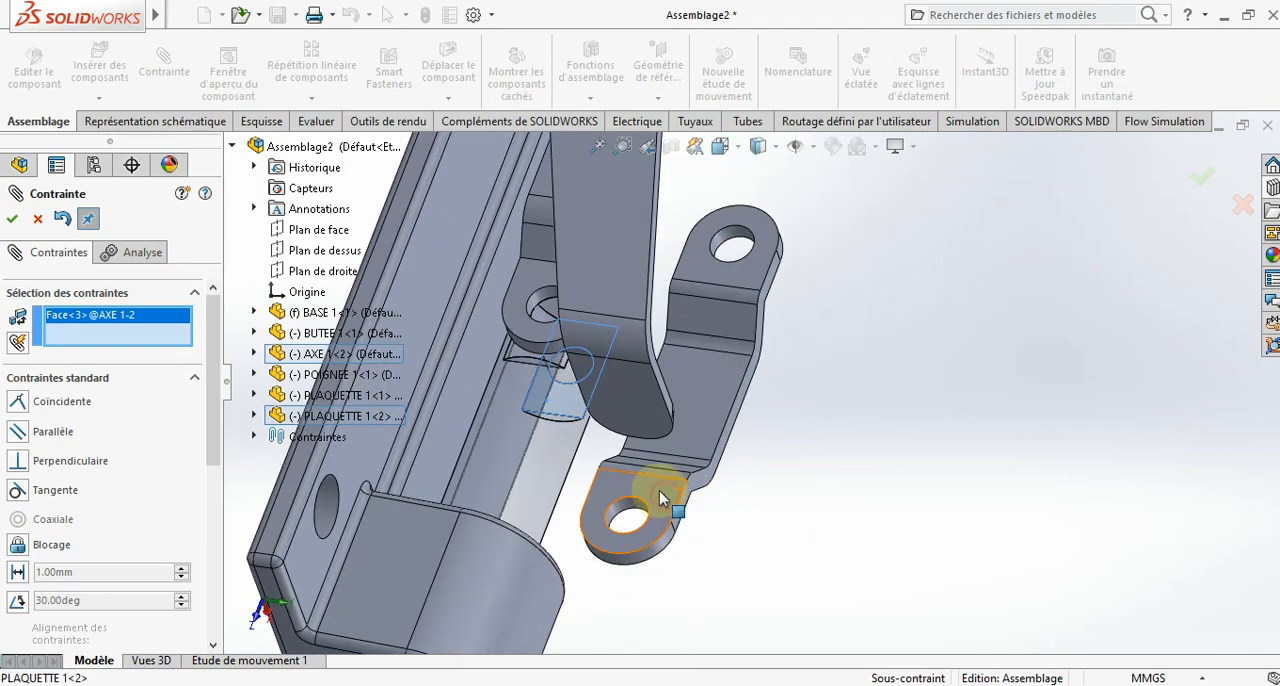
{"action": "left_click", "coordinate": [659, 500]}
{"action": "left_click", "coordinate": [838, 470]}
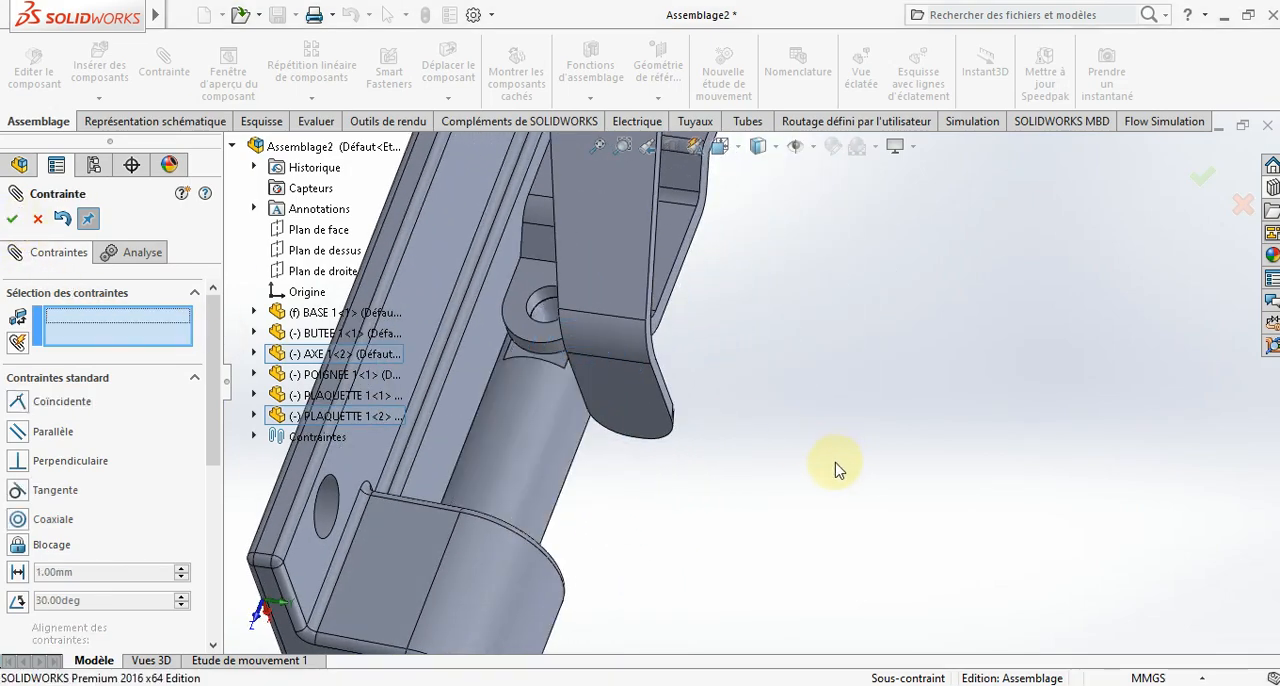
- Slide the shaft with both links along the base's bore, moving the links' free ends away from the small lug
{"action": "middle_click_drag", "start_coordinate": [838, 470], "coordinate": [724, 394]}
{"action": "scroll", "coordinate": [689, 436], "scroll_direction": "up", "scroll_amount": 3}
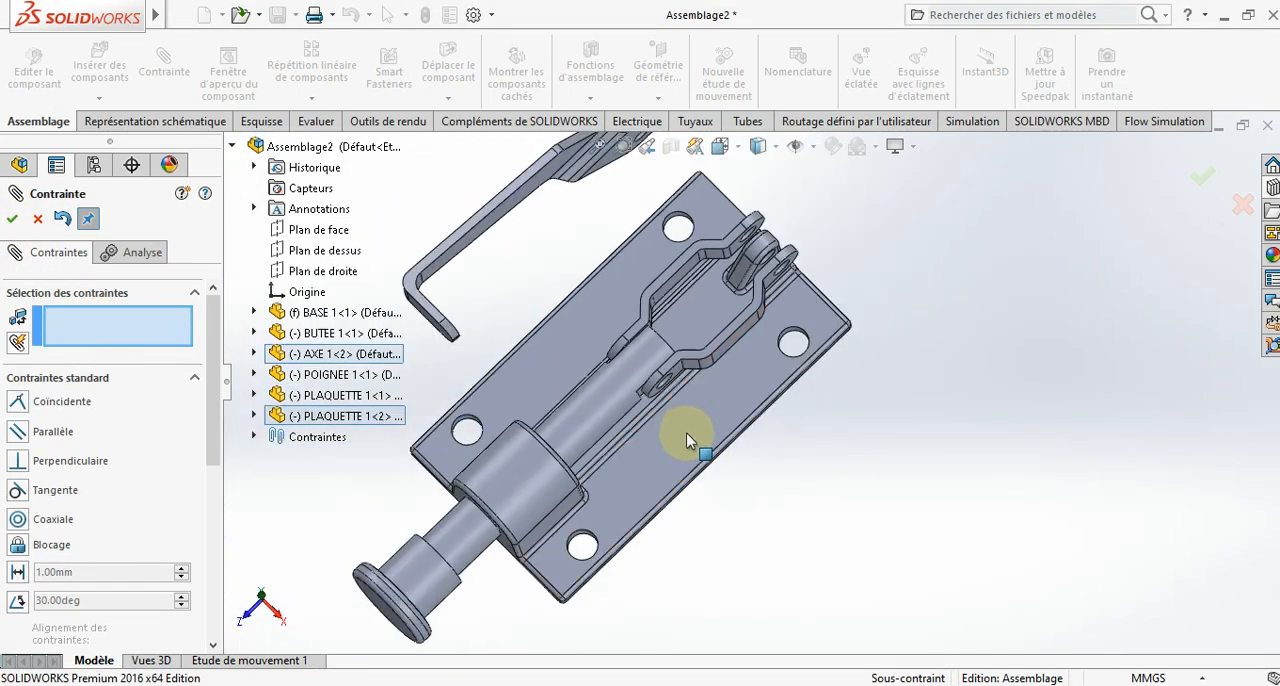
{"action": "scroll", "coordinate": [686, 433], "scroll_direction": "up", "scroll_amount": 2}
{"action": "middle_click_drag", "start_coordinate": [647, 367], "coordinate": [735, 337]}
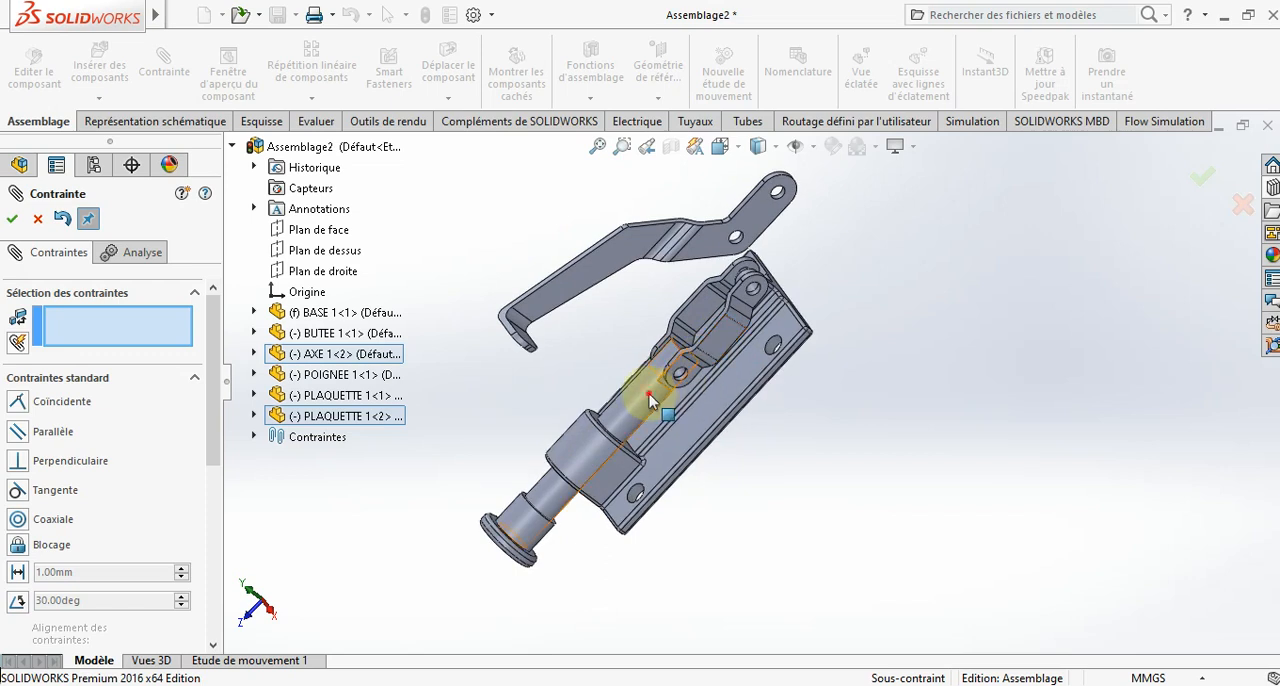
{"action": "left_click_drag", "start_coordinate": [648, 398], "coordinate": [612, 448]}
{"action": "scroll", "coordinate": [777, 350], "scroll_direction": "up", "scroll_amount": 1}
{"action": "scroll", "coordinate": [775, 240], "scroll_direction": "down", "scroll_amount": 3}
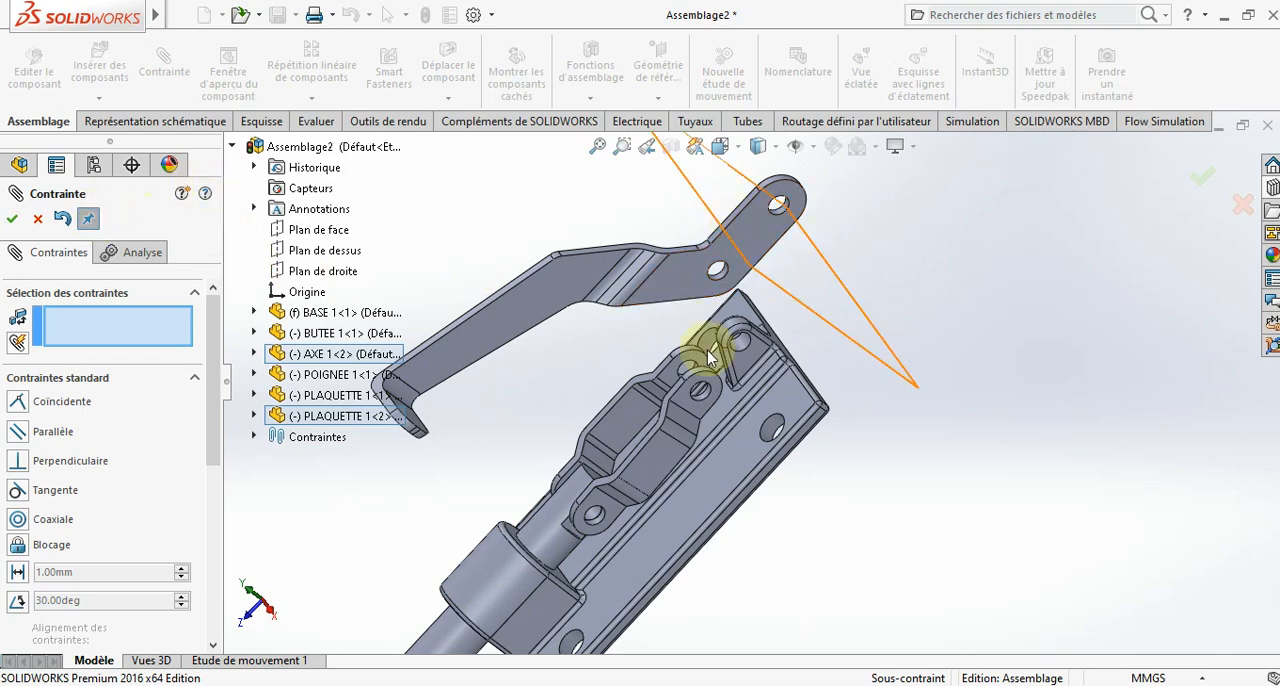
- Add a concentric mate between the first link's free-end hole and the handle's middle hole
{"action": "scroll", "coordinate": [700, 365], "scroll_direction": "down", "scroll_amount": 3}
{"action": "middle_click_drag", "start_coordinate": [707, 389], "coordinate": [745, 382]}
{"action": "left_click", "coordinate": [694, 404]}
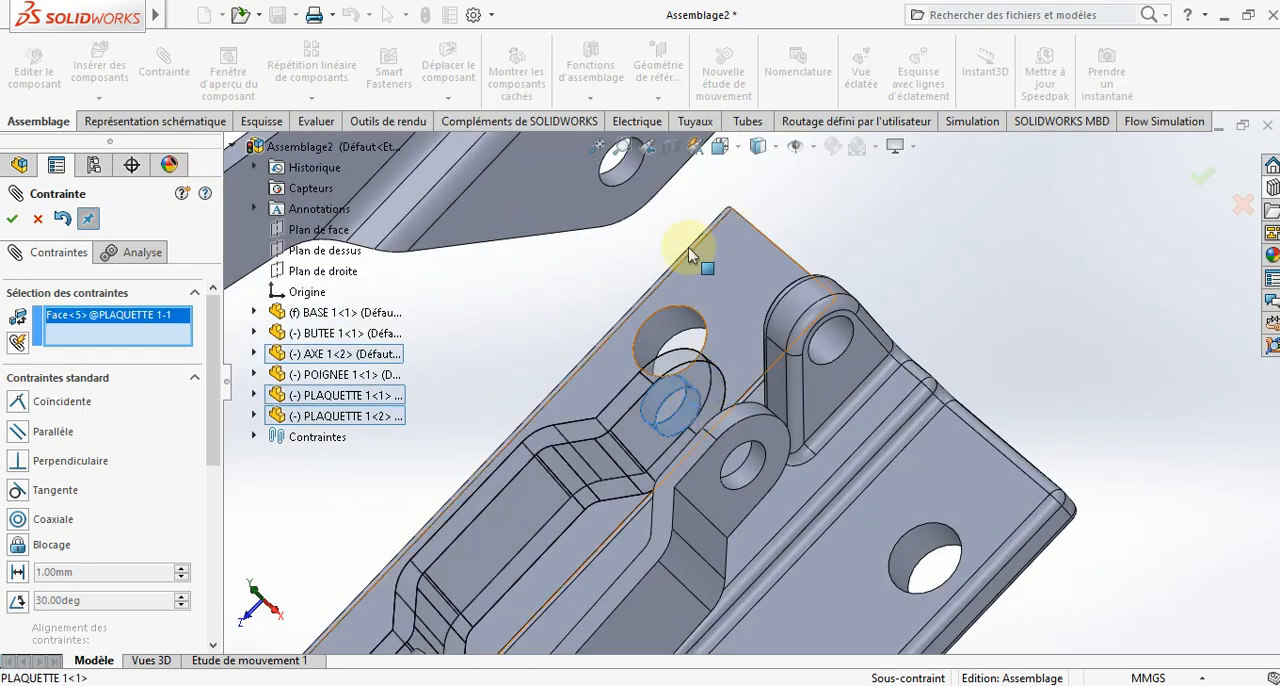
{"action": "mouse_move", "coordinate": [686, 251]}
{"action": "middle_mouse_down"}
{"action": "mouse_move", "coordinate": [663, 214]}
{"action": "mouse_move", "coordinate": [686, 263]}
{"action": "middle_mouse_up"}
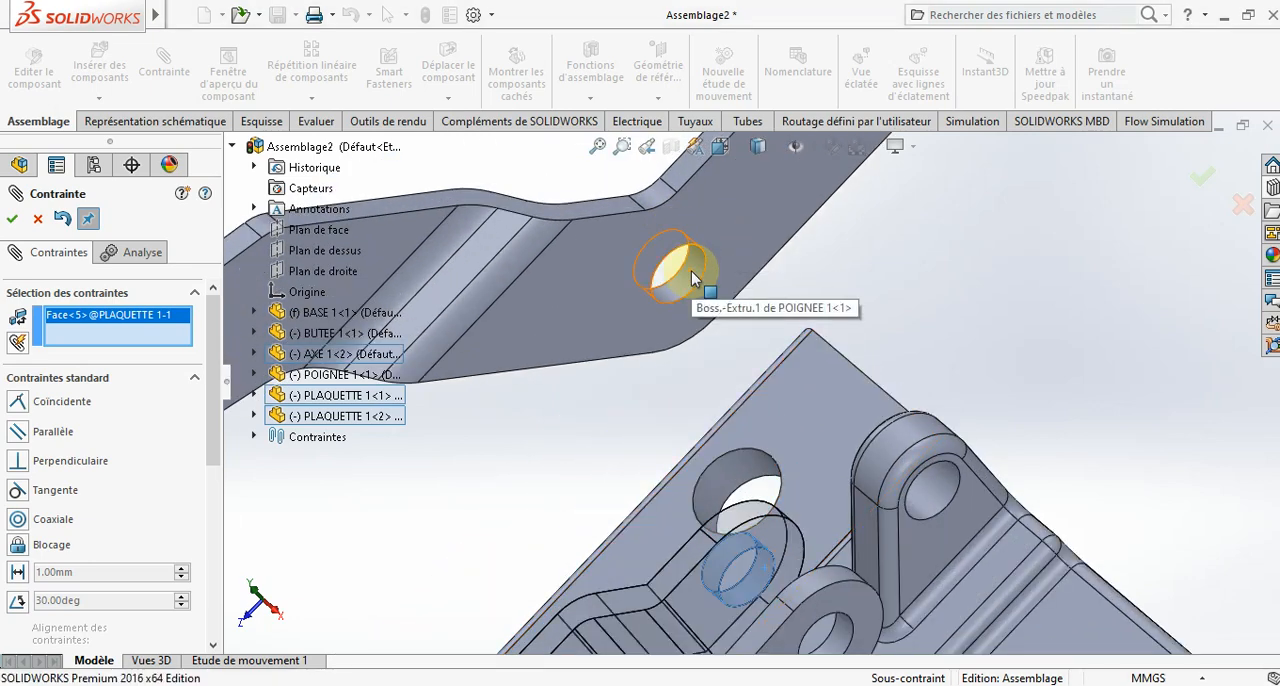
{"action": "left_click", "coordinate": [691, 271]}
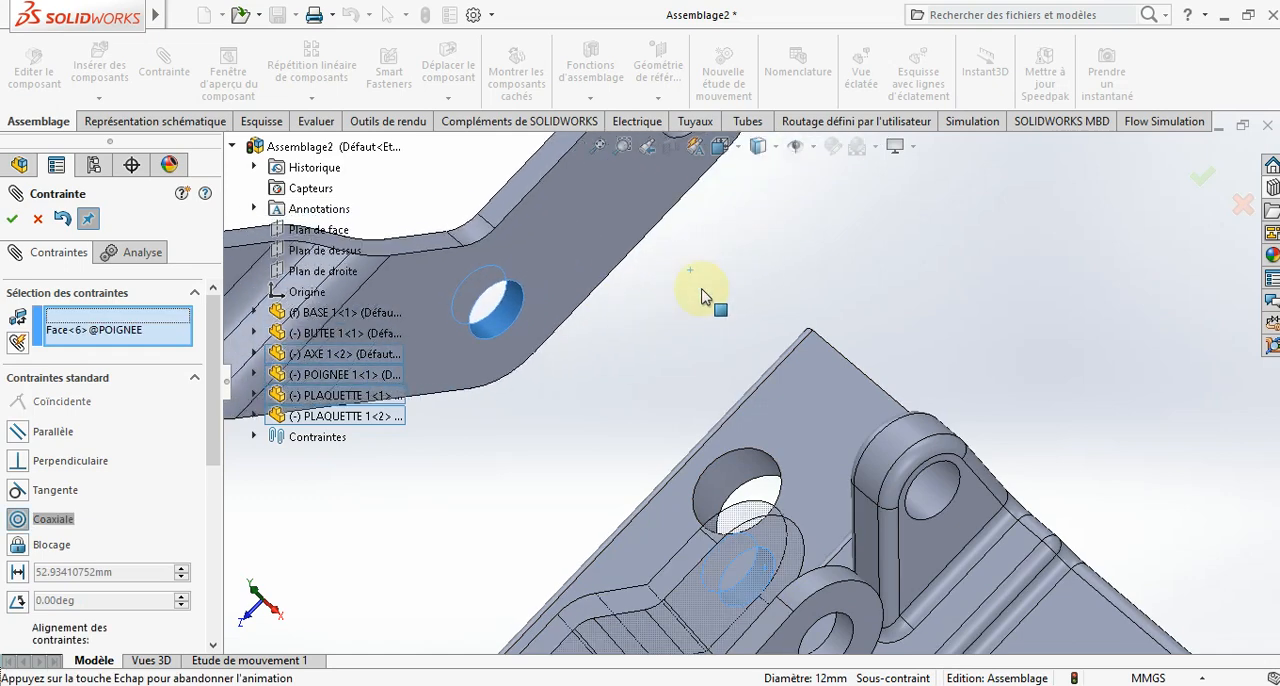
{"action": "scroll", "coordinate": [619, 327], "scroll_direction": "up", "scroll_amount": 1}
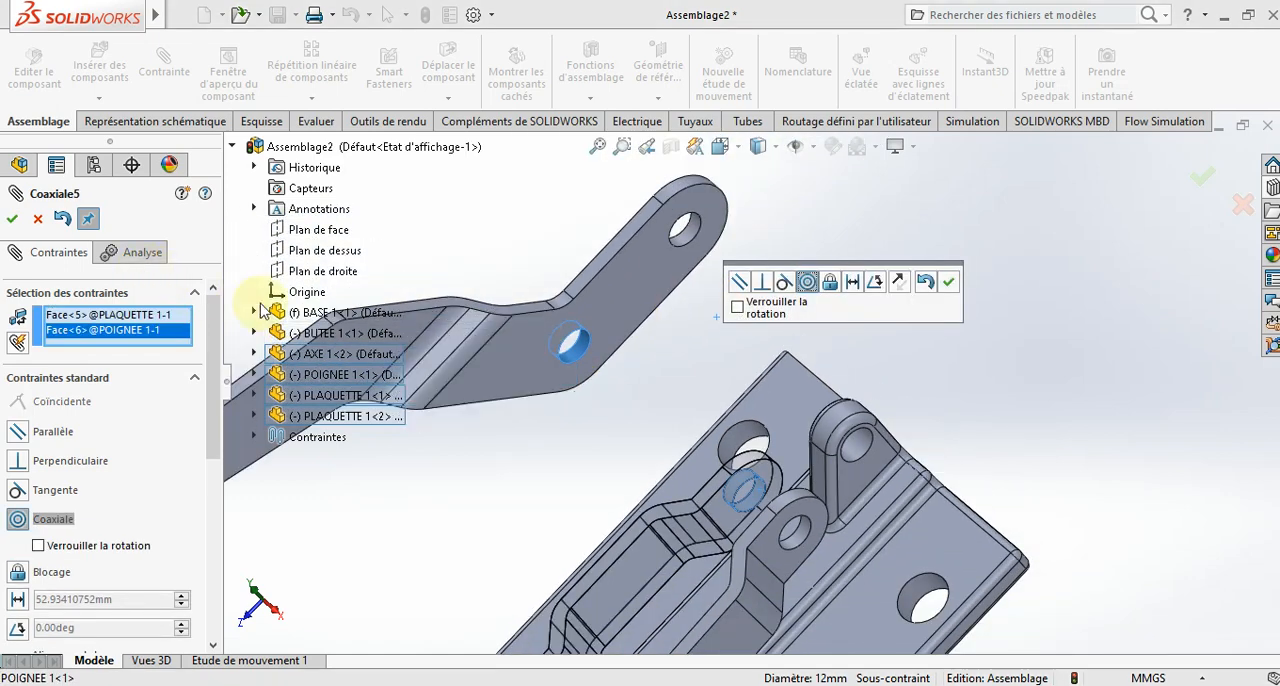
{"action": "left_click", "coordinate": [12, 220]}
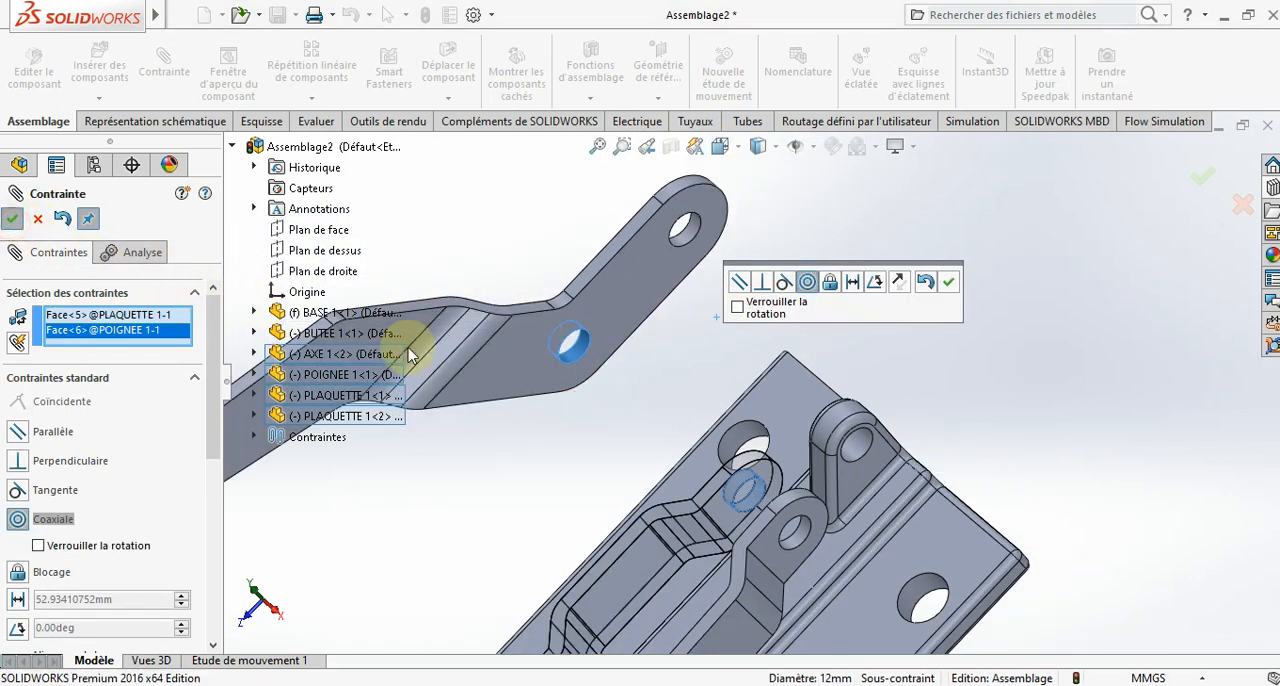
- Add a concentric mate between the handle's end hole and the base's small lug hole
{"action": "left_click", "coordinate": [692, 230]}
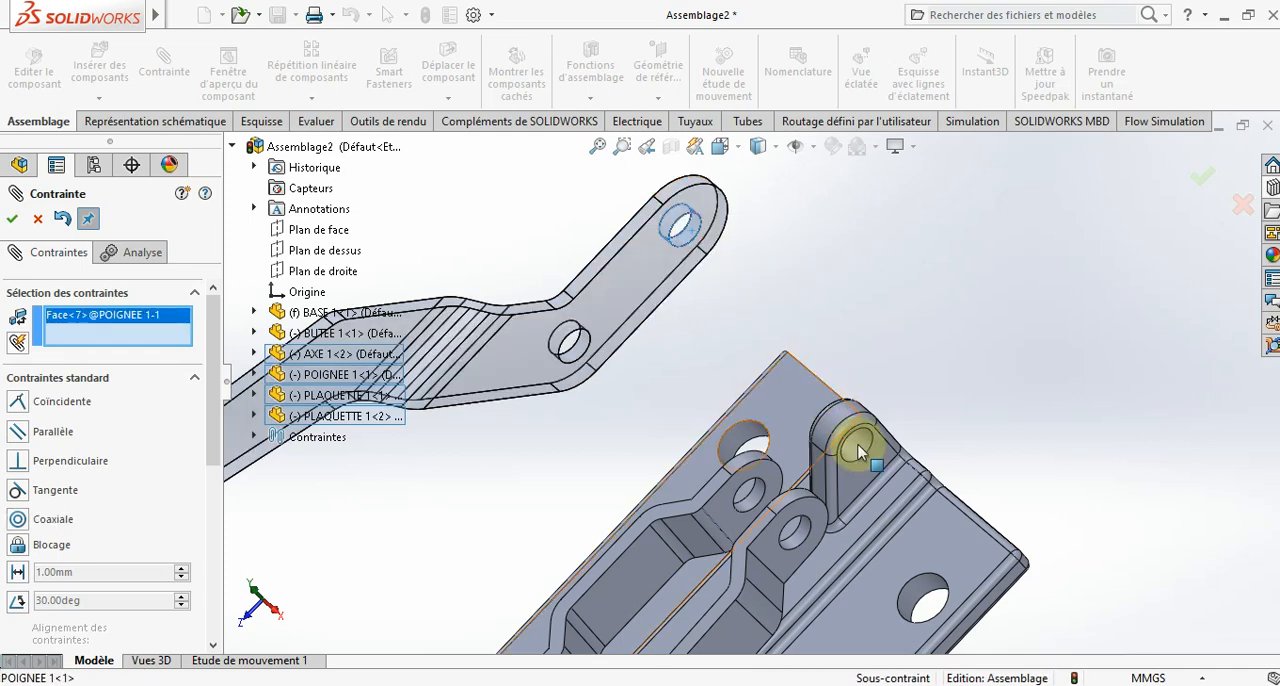
{"action": "left_click", "coordinate": [858, 450]}
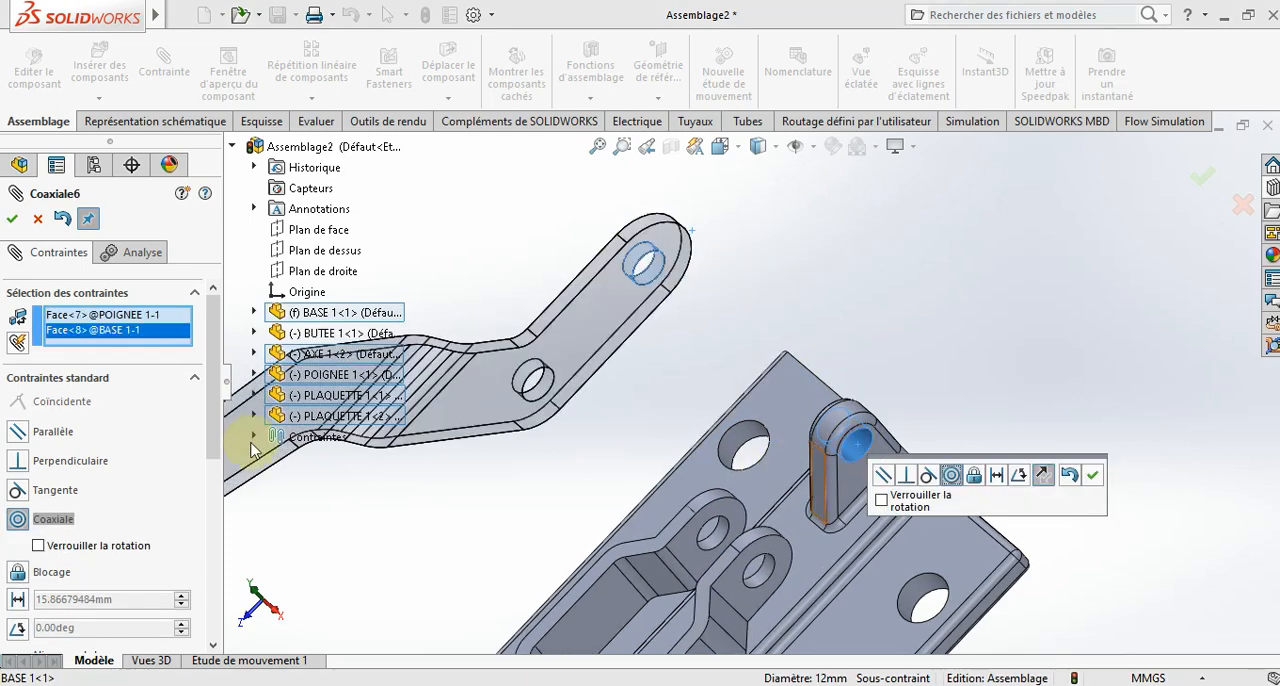
{"action": "left_click", "coordinate": [12, 221]}
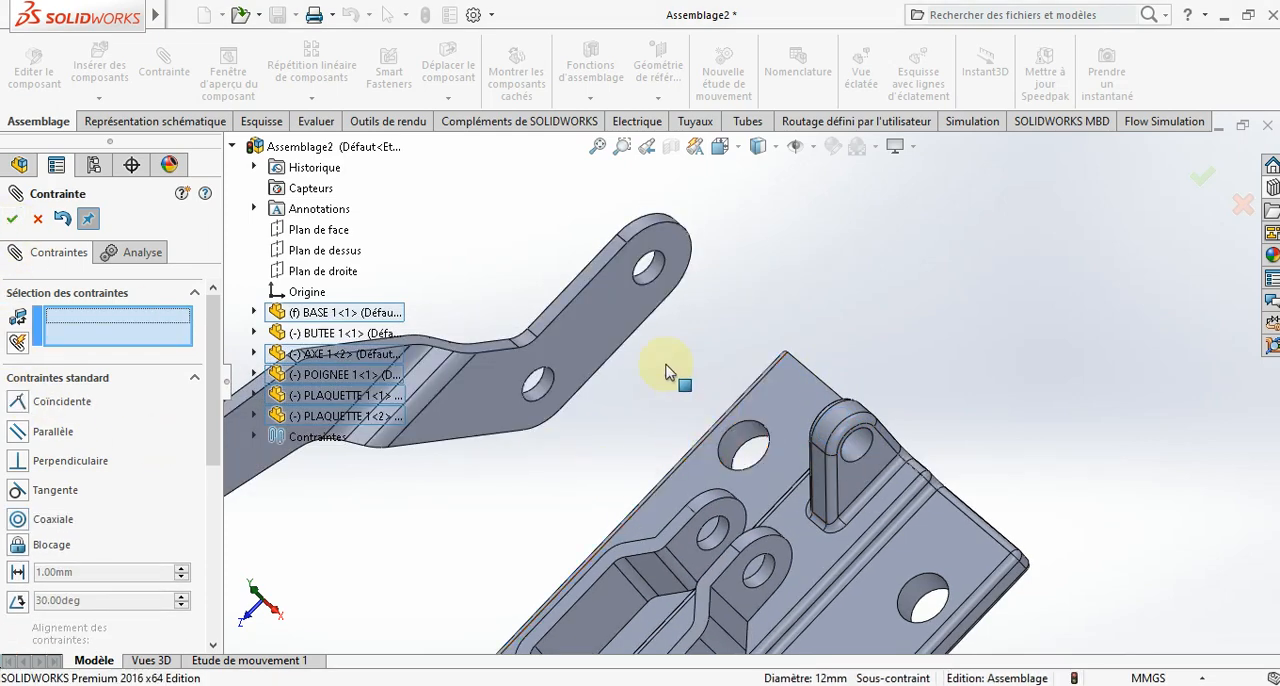
- Try a coincident mate between the handle's flat face and the small lug's side face, then undo it
{"action": "left_click", "coordinate": [611, 327]}
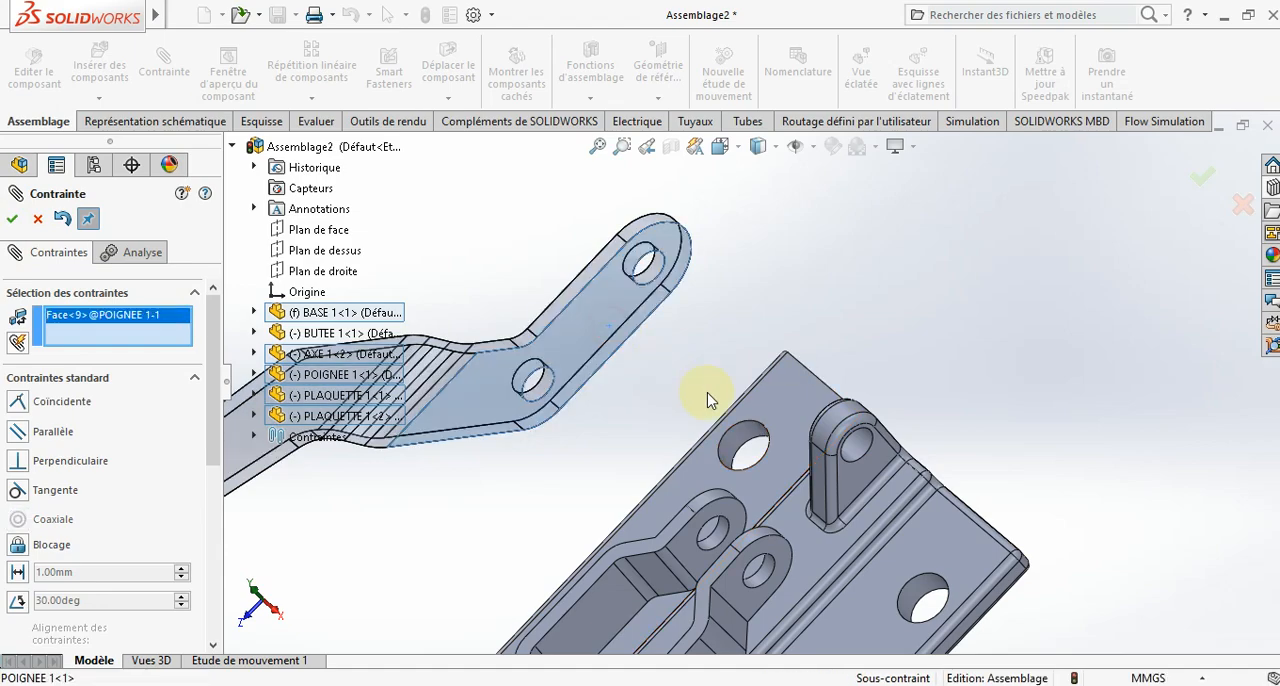
{"action": "scroll", "coordinate": [748, 430], "scroll_direction": "up", "scroll_amount": 2}
{"action": "middle_click_drag", "start_coordinate": [748, 430], "coordinate": [845, 457]}
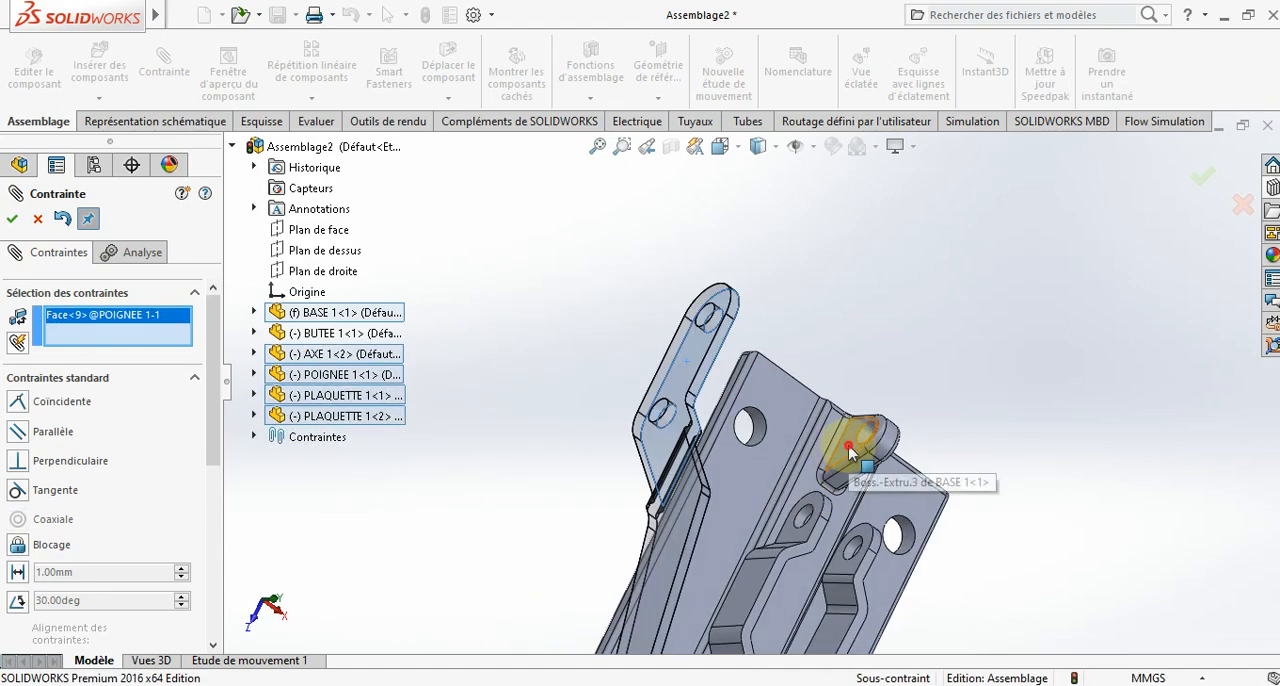
{"action": "left_click", "coordinate": [848, 453]}
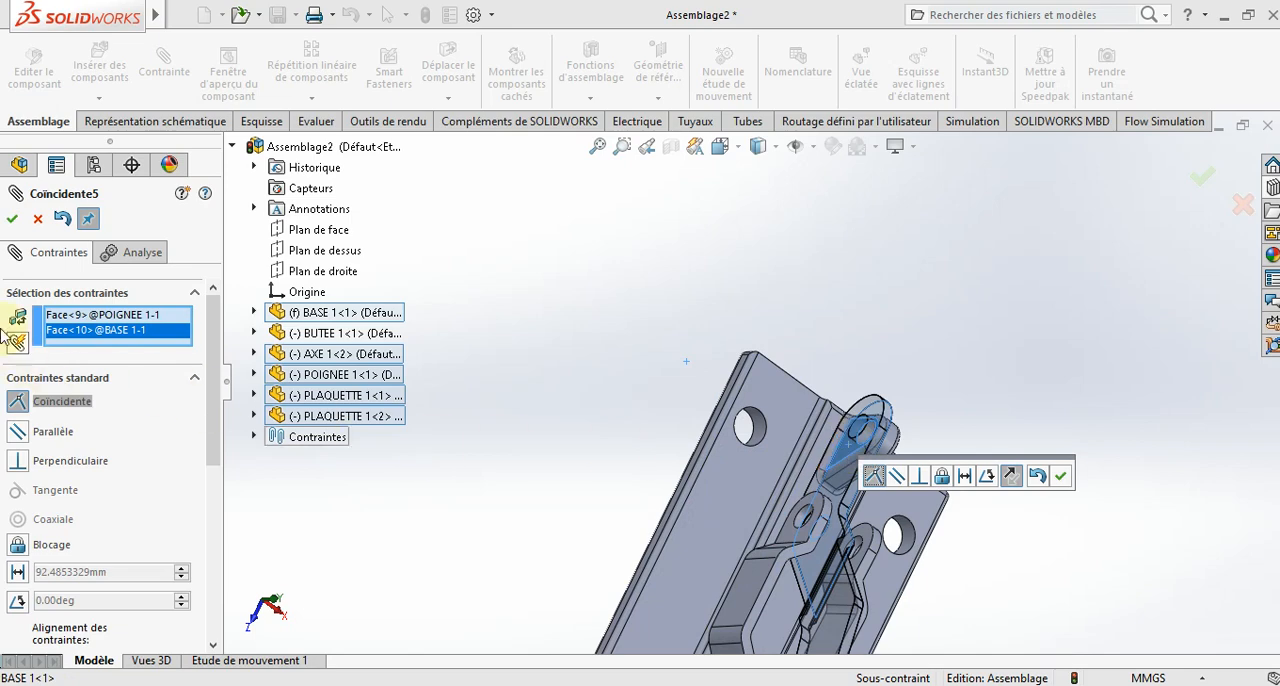
{"action": "left_click", "coordinate": [11, 220]}
{"action": "middle_click_drag", "start_coordinate": [523, 429], "coordinate": [603, 437]}
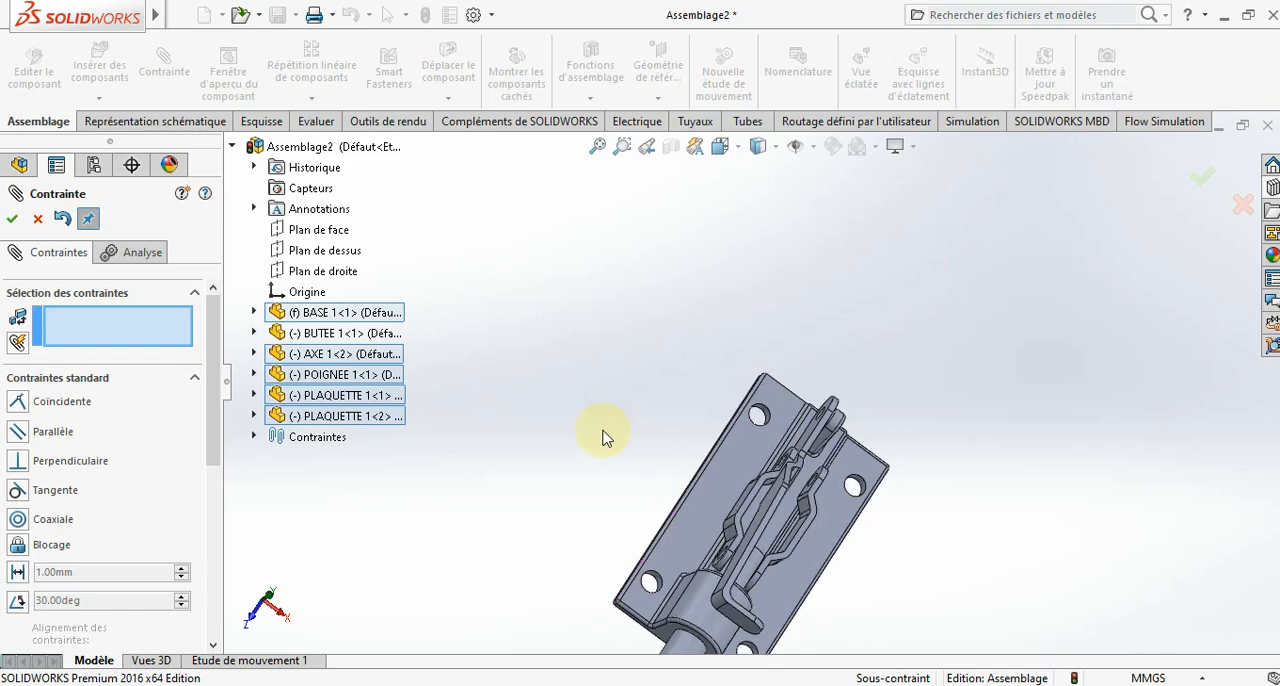
{"action": "left_click", "coordinate": [65, 218]}
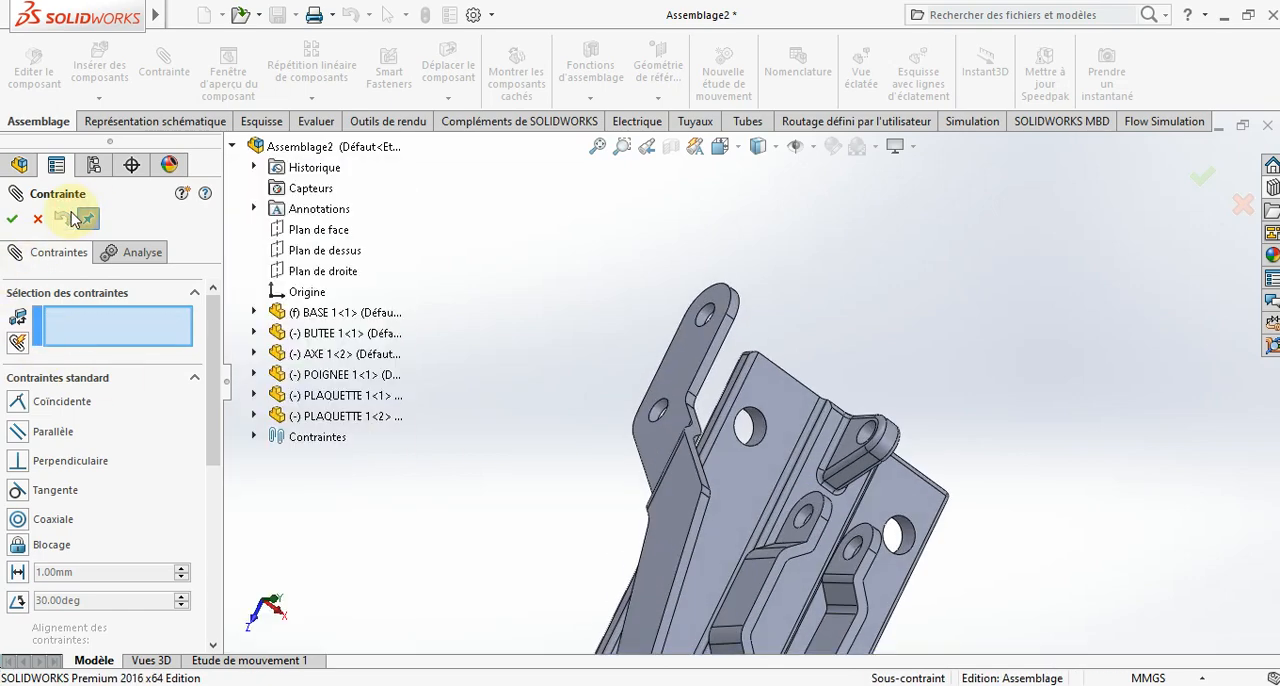
- Delete the two concentric mates linking the handle to the base lug and to the first link, Coaxiale6 and Coaxiale5
{"action": "mouse_move", "coordinate": [675, 435]}
{"action": "left_mouse_down"}
{"action": "mouse_move", "coordinate": [674, 412]}
{"action": "mouse_move", "coordinate": [668, 424]}
{"action": "left_mouse_up"}
{"action": "left_click", "coordinate": [38, 220]}
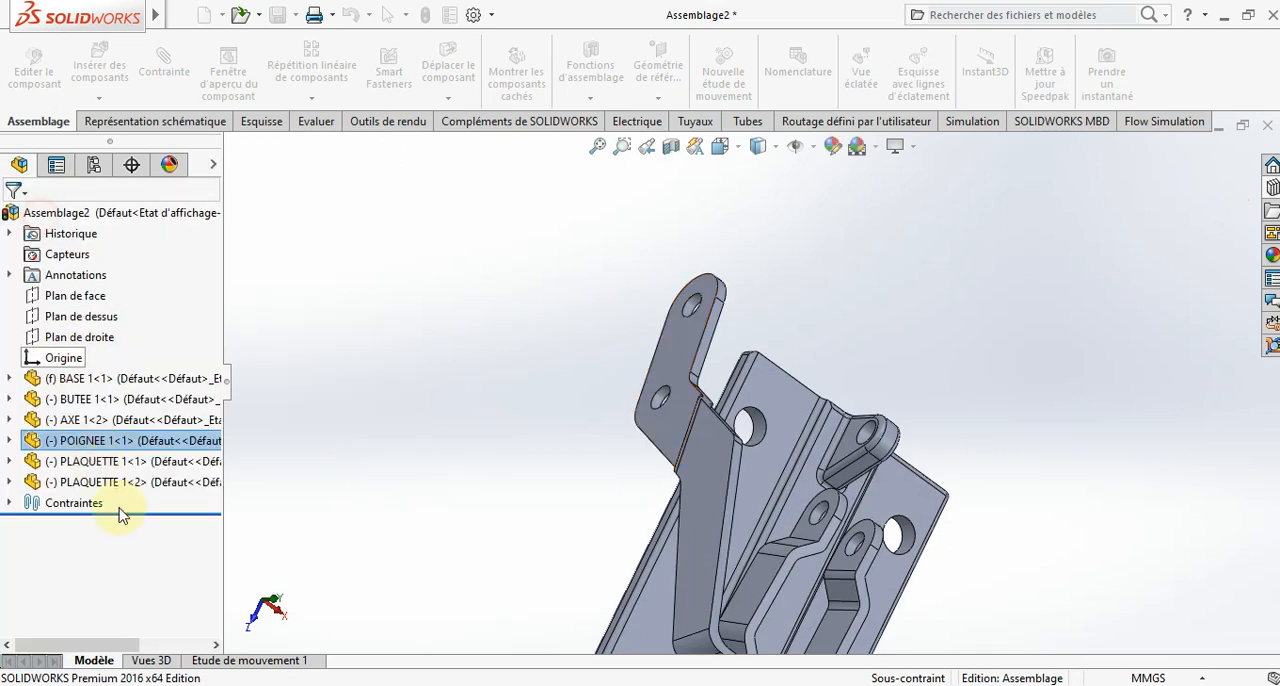
{"action": "left_click", "coordinate": [9, 500]}
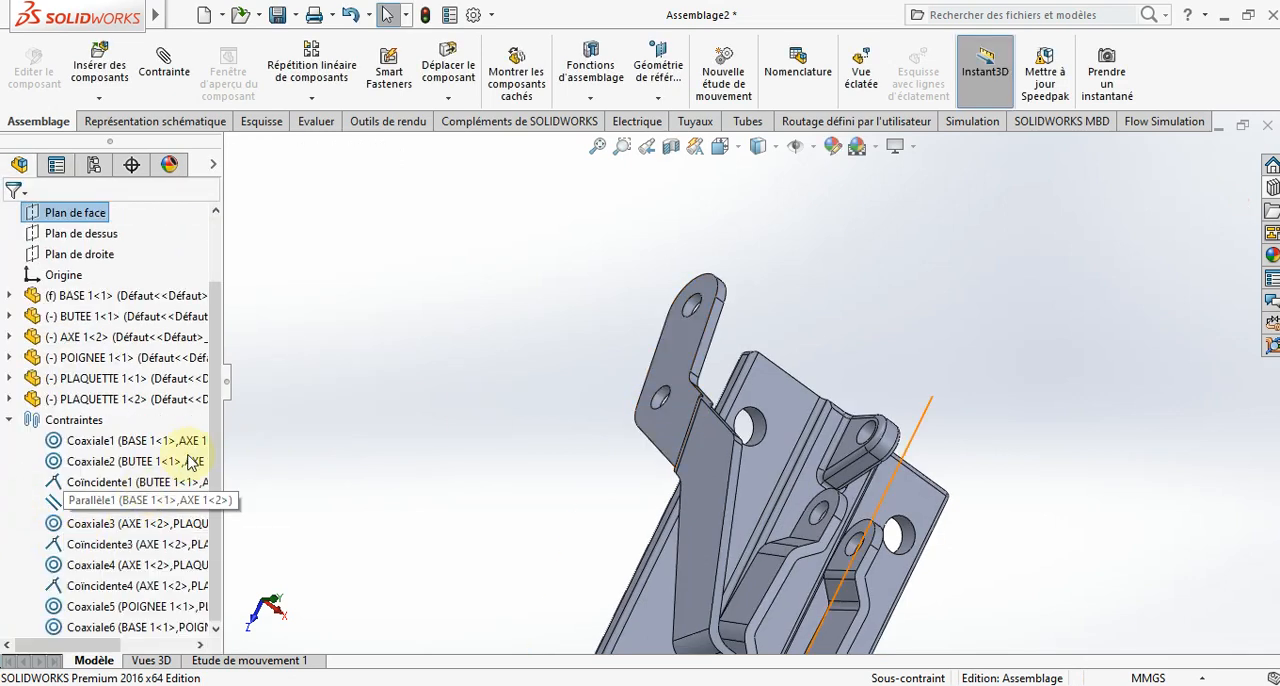
{"action": "left_click", "coordinate": [147, 627]}
{"action": "key", "text": "Delete"}
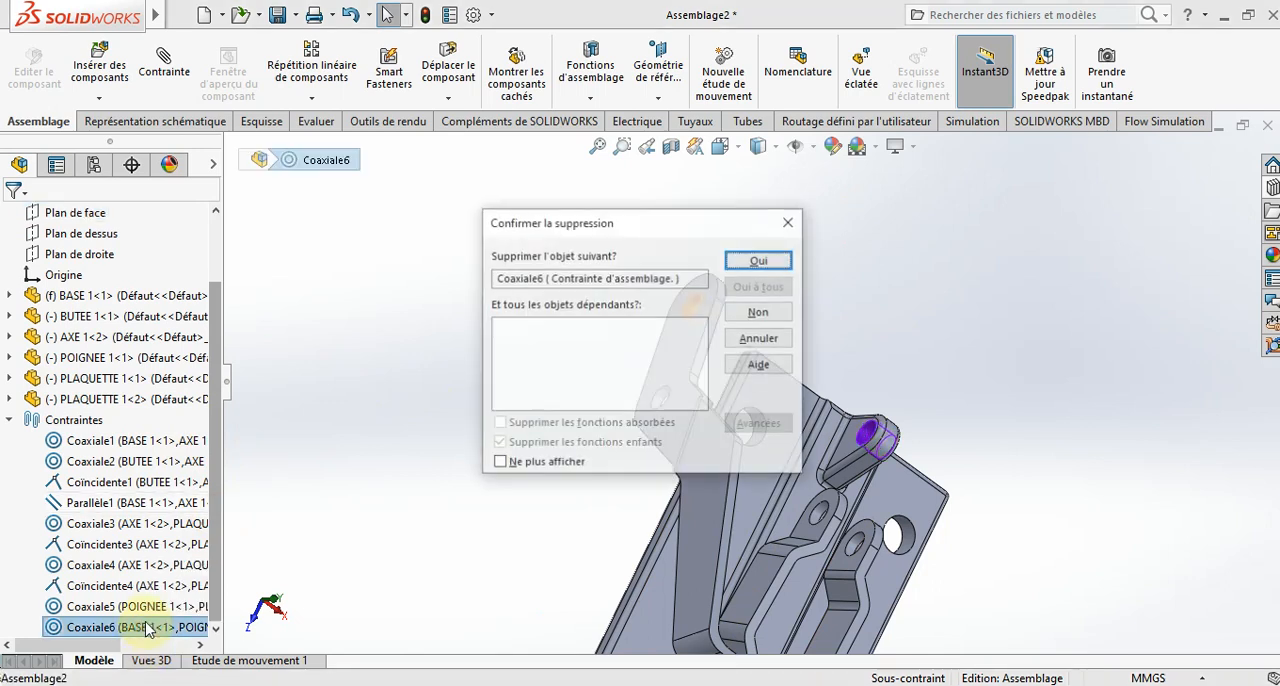
{"action": "key", "text": "Return"}
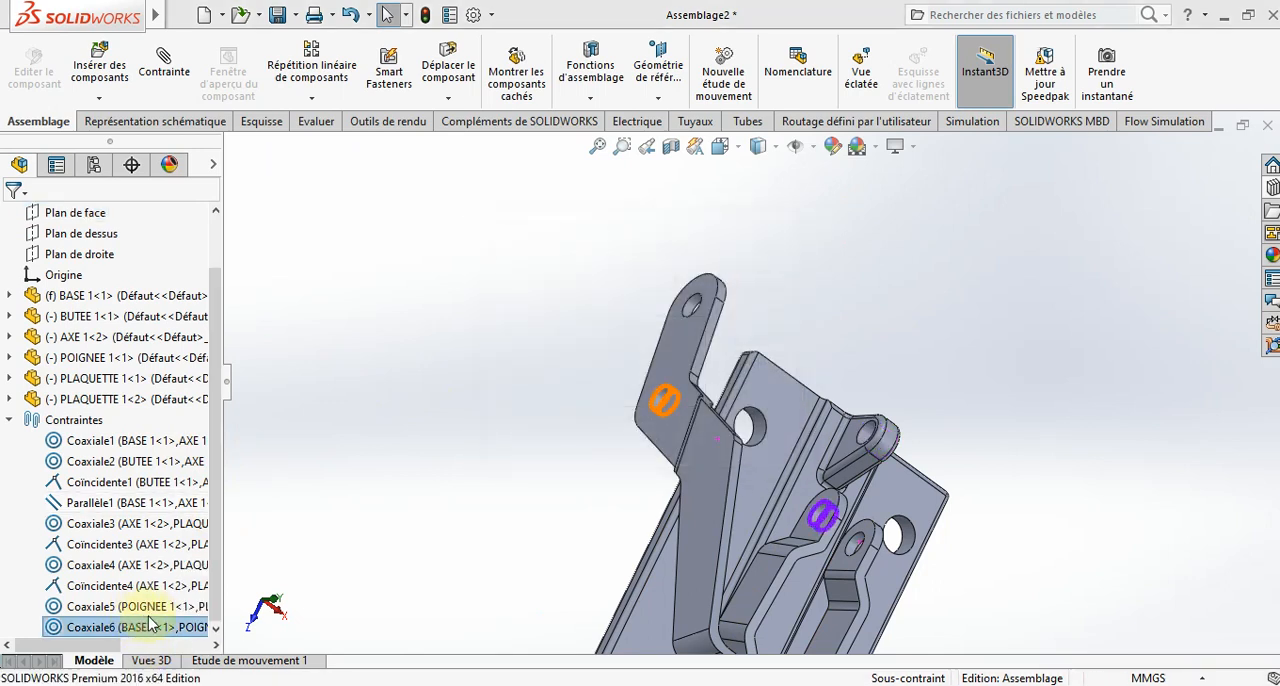
{"action": "left_click", "coordinate": [157, 627]}
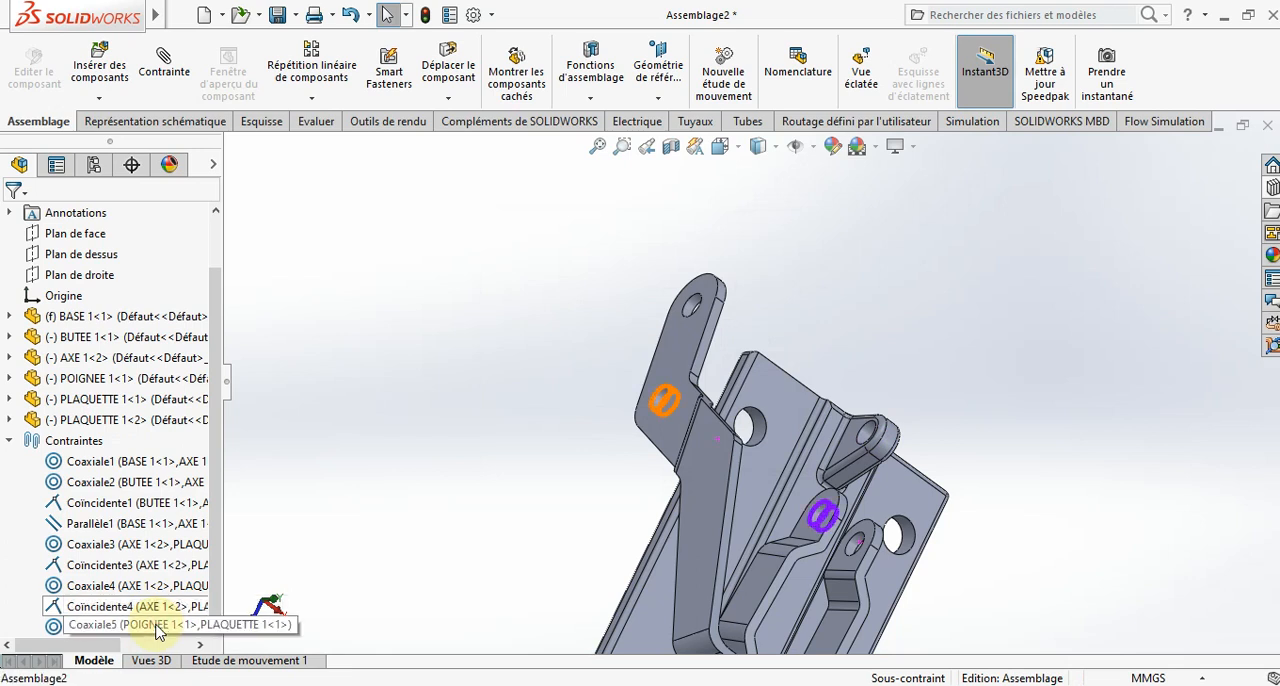
{"action": "key", "text": "Delete"}
{"action": "key", "text": "Return"}
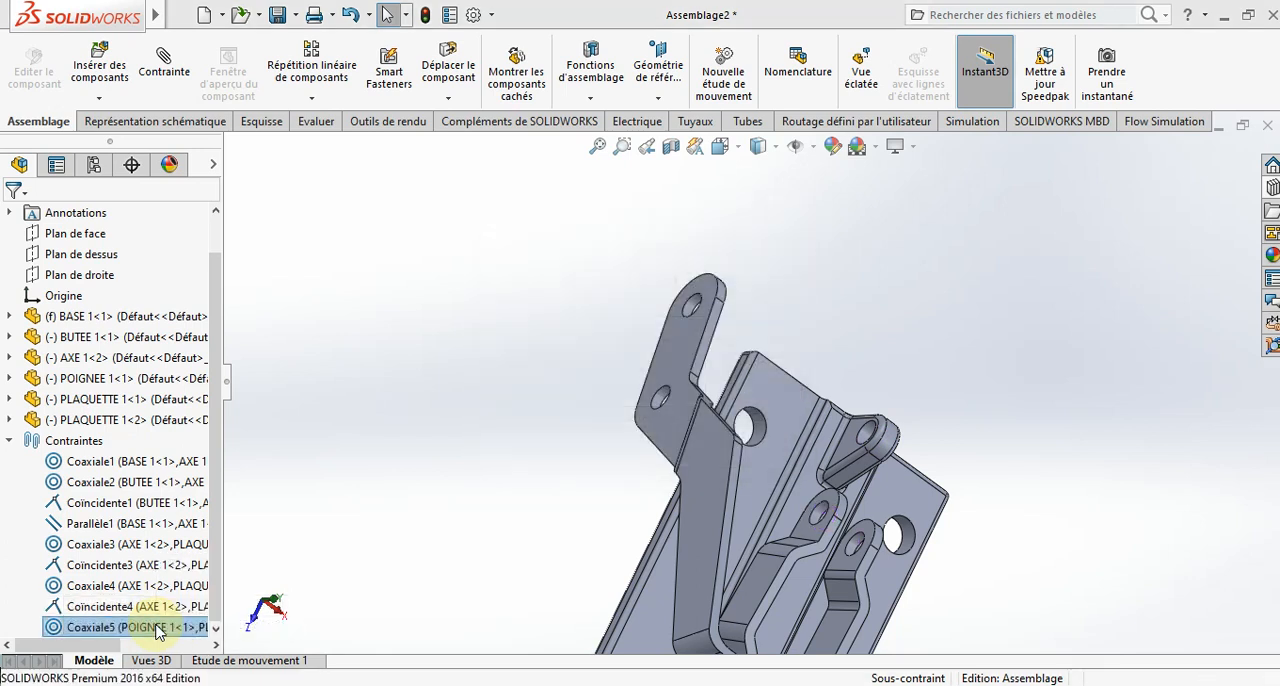
{"action": "left_click", "coordinate": [147, 632]}
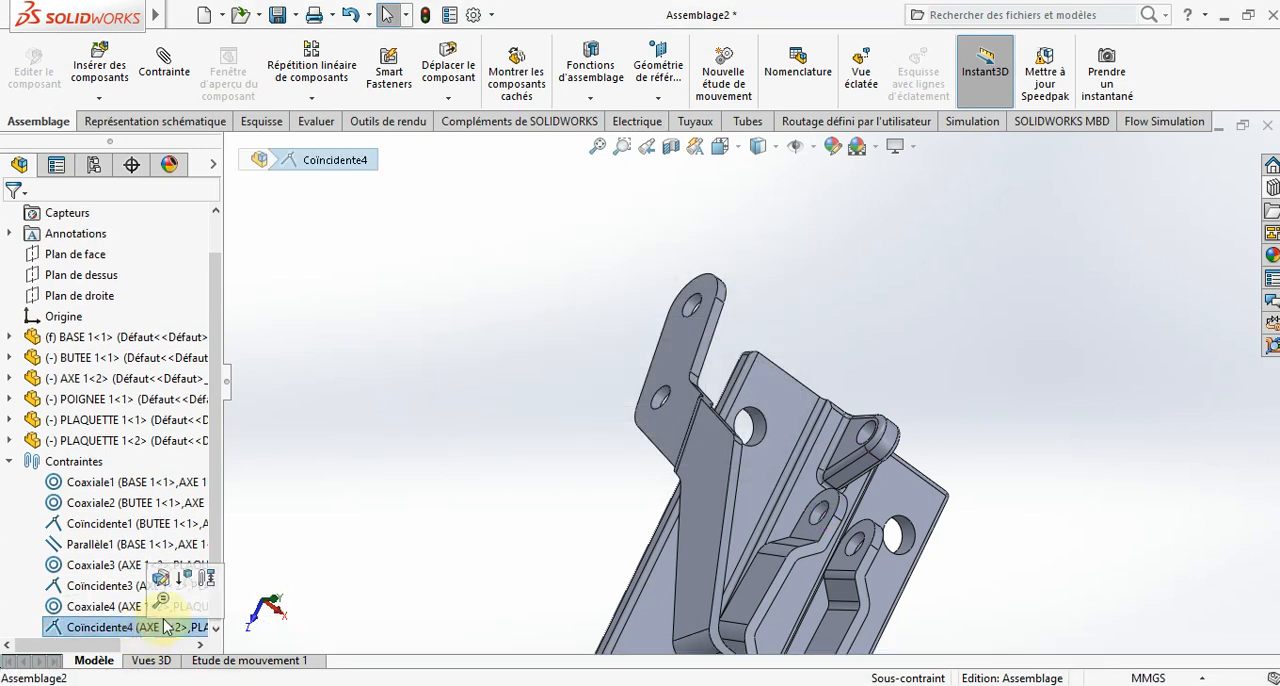
{"action": "left_click", "coordinate": [300, 480]}
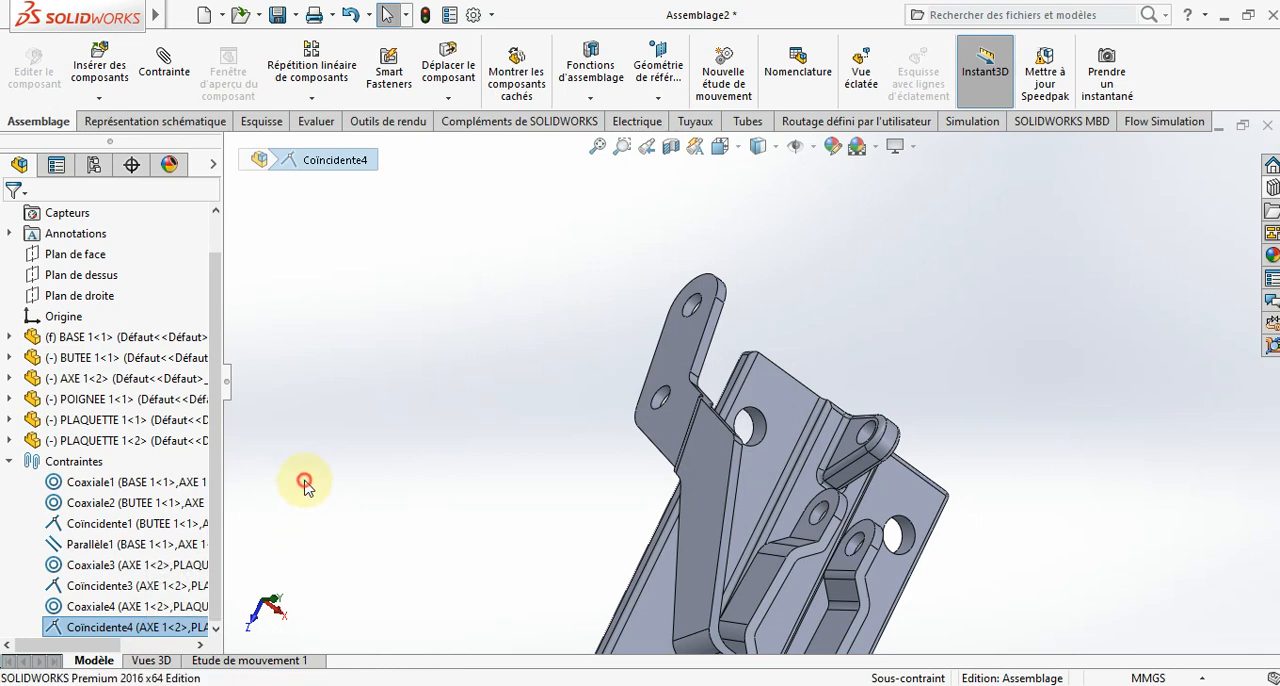
{"action": "left_click", "coordinate": [10, 462]}
- Add a coincident mate between the handle's flat face near its holes and the facing side of the base's small lug
{"action": "left_click", "coordinate": [164, 65]}
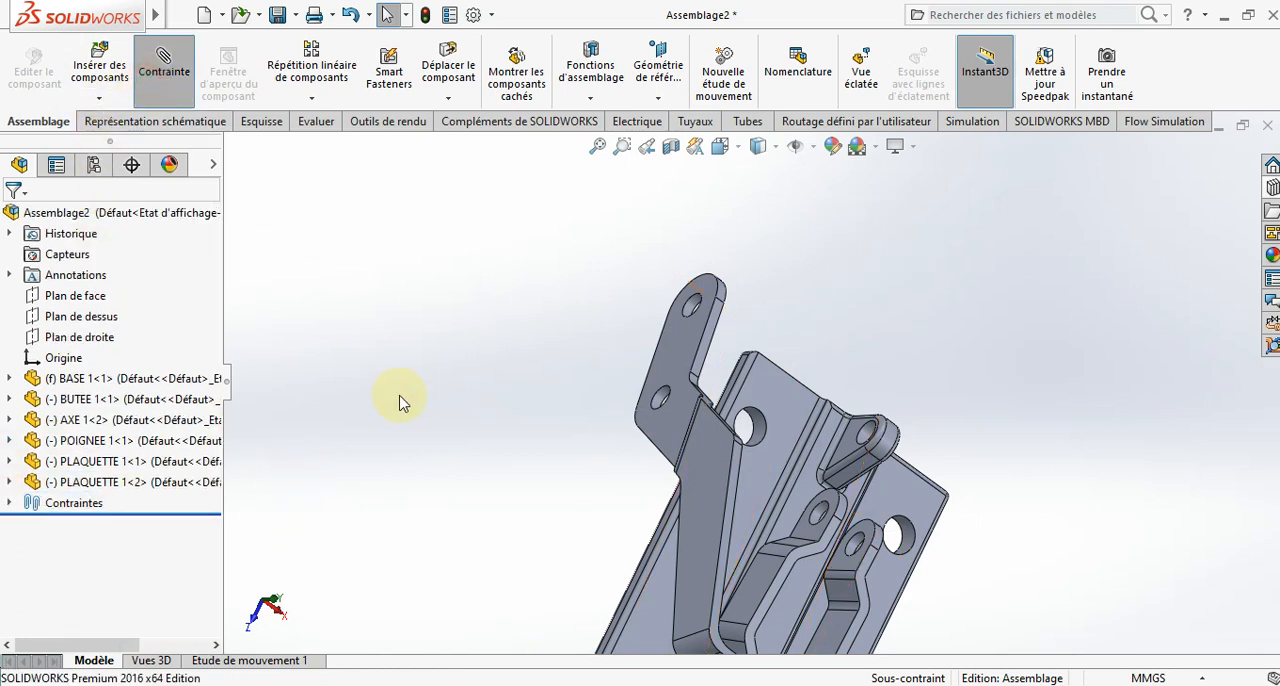
{"action": "middle_click_drag", "start_coordinate": [593, 405], "coordinate": [575, 335]}
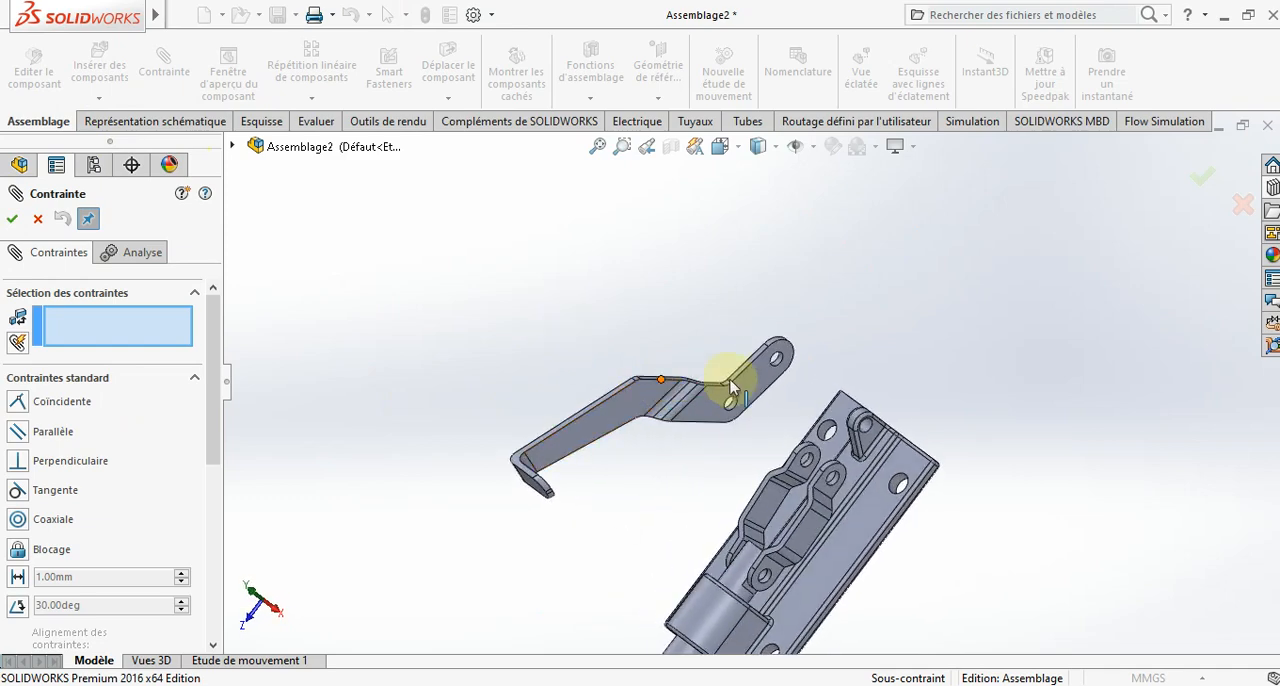
{"action": "middle_click_drag", "start_coordinate": [760, 386], "coordinate": [833, 452]}
{"action": "left_click", "coordinate": [763, 376]}
{"action": "mouse_move", "coordinate": [903, 429]}
{"action": "middle_mouse_down"}
{"action": "mouse_move", "coordinate": [849, 371]}
{"action": "mouse_move", "coordinate": [903, 429]}
{"action": "middle_mouse_up"}
{"action": "scroll", "coordinate": [918, 452], "scroll_direction": "down", "scroll_amount": 3}
{"action": "scroll", "coordinate": [918, 452], "scroll_direction": "down", "scroll_amount": 2}
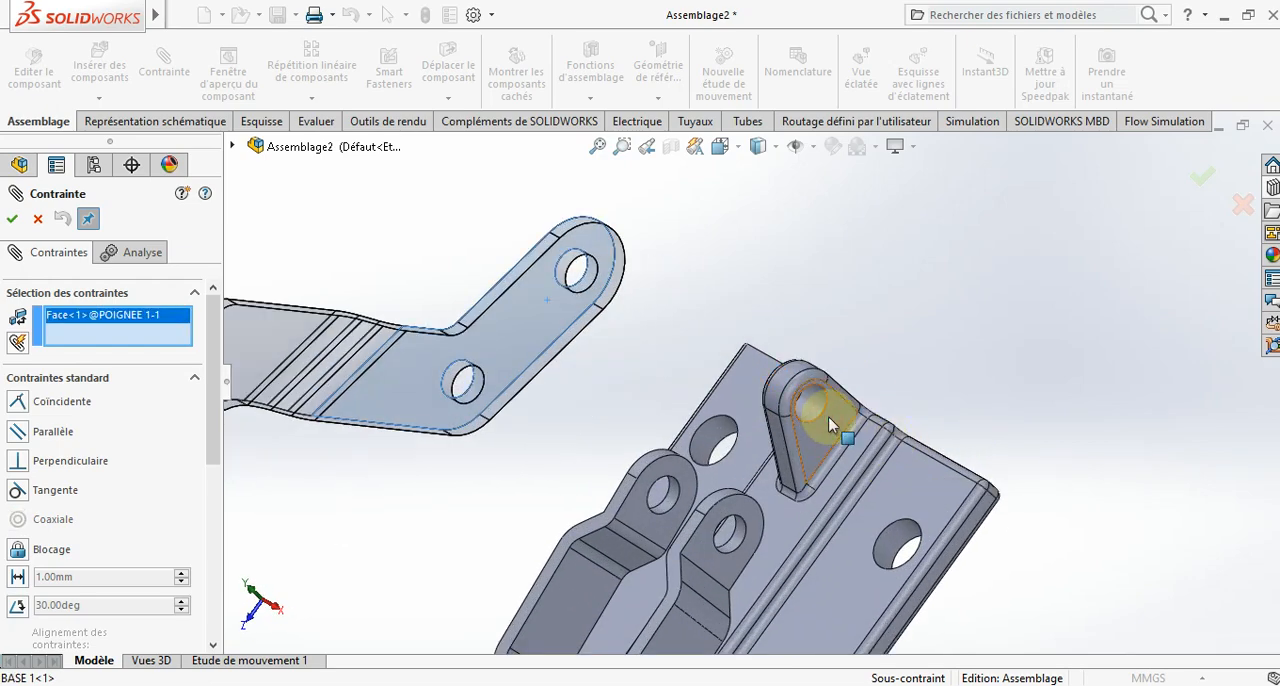
{"action": "left_click", "coordinate": [828, 416]}
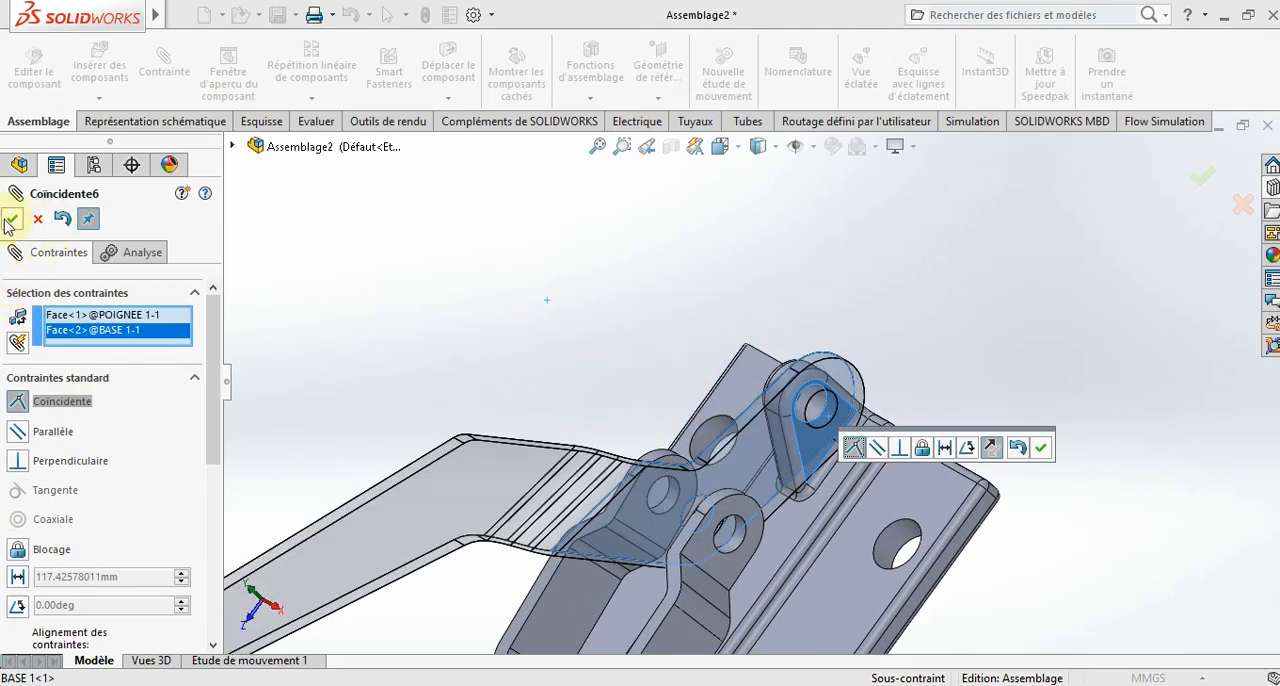
{"action": "left_click", "coordinate": [11, 220]}
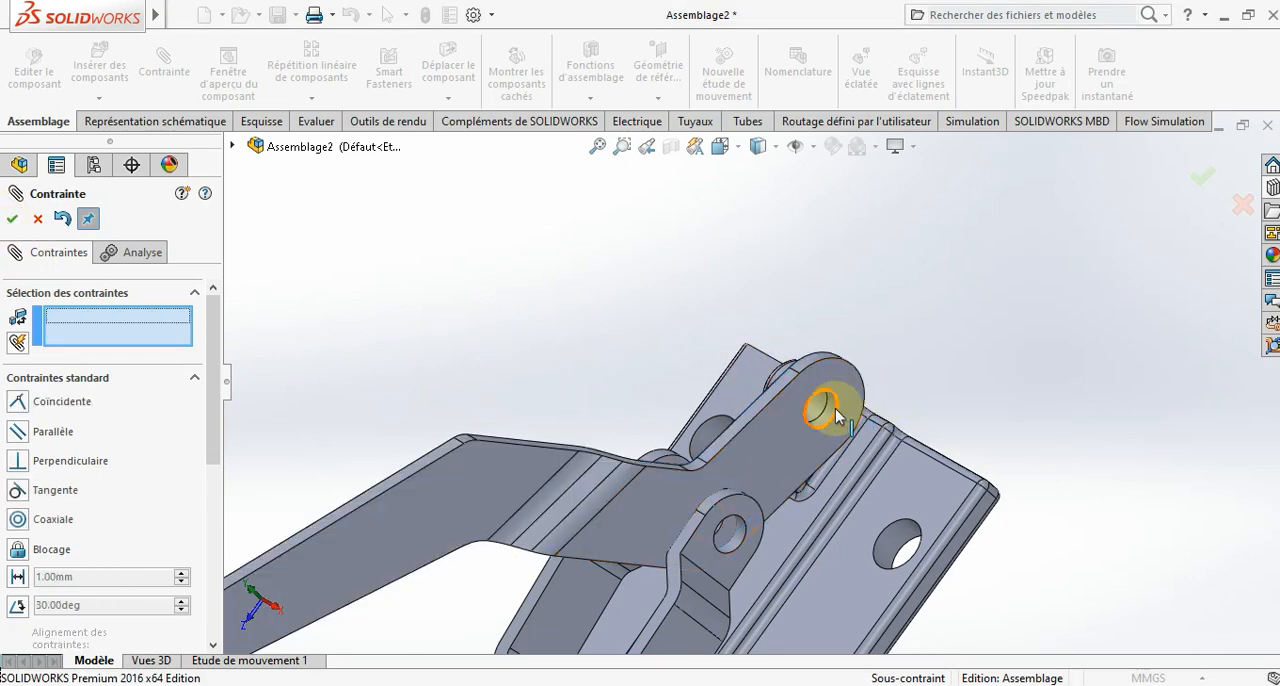
- Add a concentric mate between the base's small lug hole and the handle's end hole
{"action": "mouse_move", "coordinate": [838, 418]}
{"action": "middle_mouse_down"}
{"action": "mouse_move", "coordinate": [794, 349]}
{"action": "mouse_move", "coordinate": [837, 423]}
{"action": "middle_mouse_up"}
{"action": "left_click", "coordinate": [837, 420]}
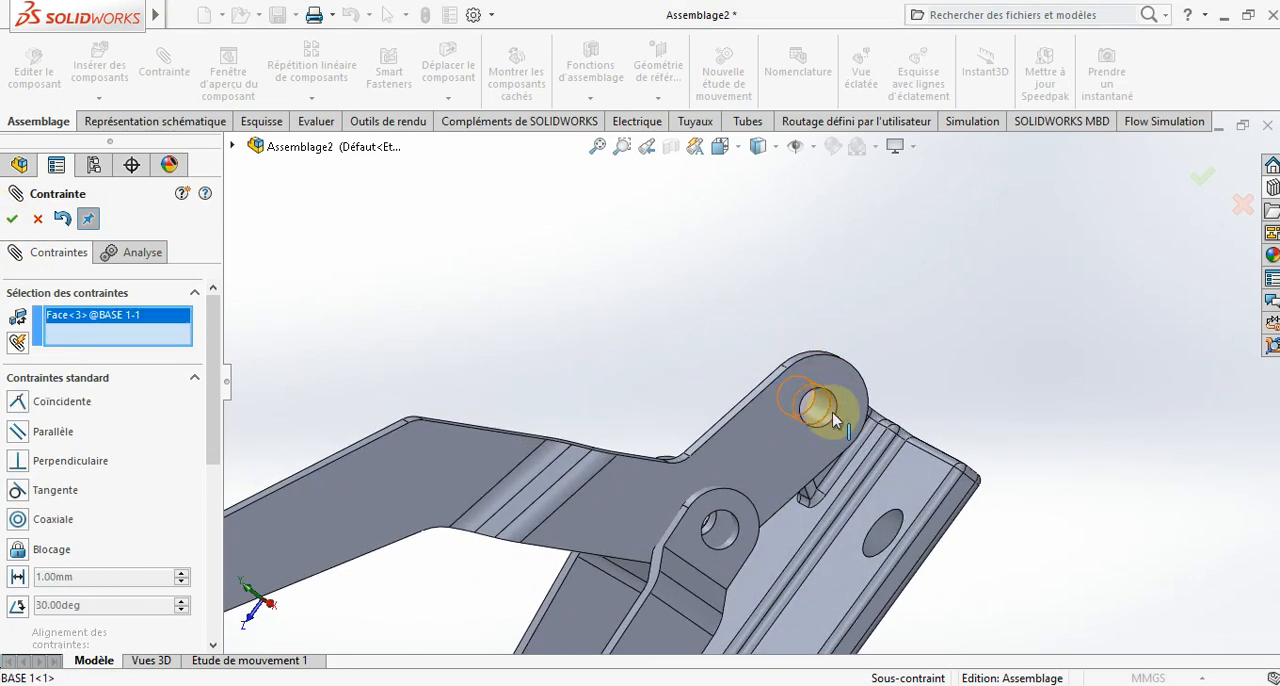
{"action": "left_click", "coordinate": [832, 419]}
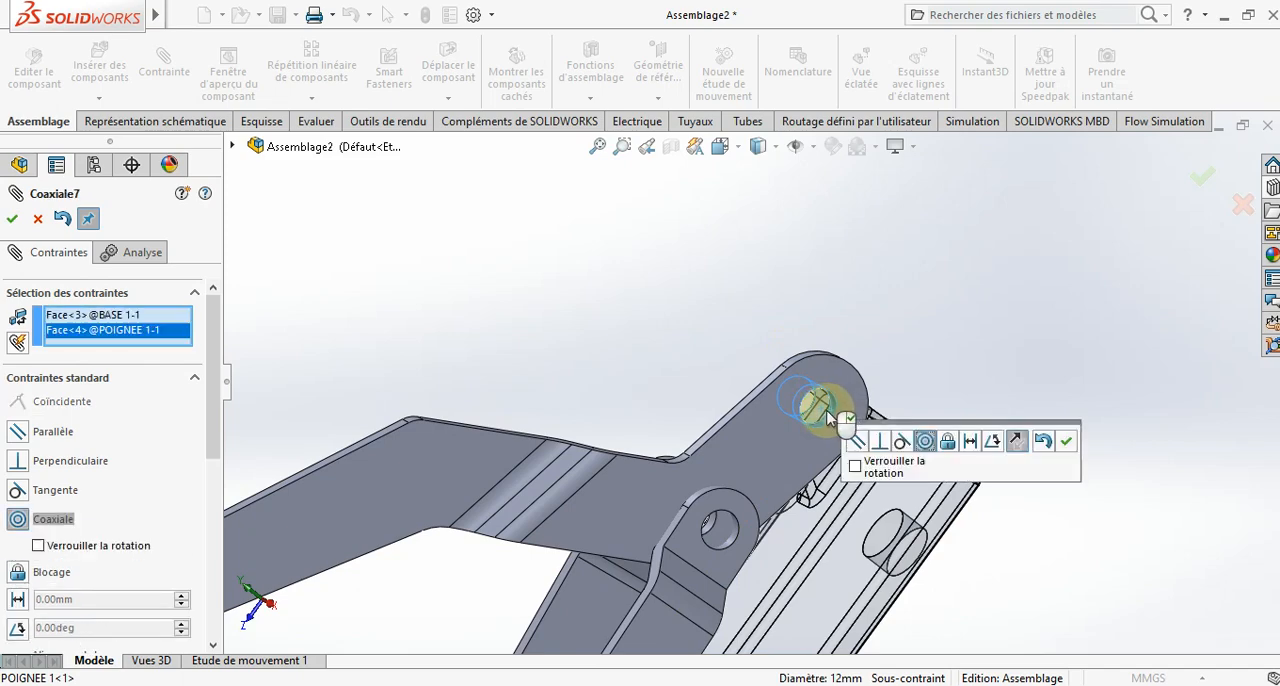
{"action": "left_click", "coordinate": [11, 219]}
{"action": "scroll", "coordinate": [717, 519], "scroll_direction": "down", "scroll_amount": 3}
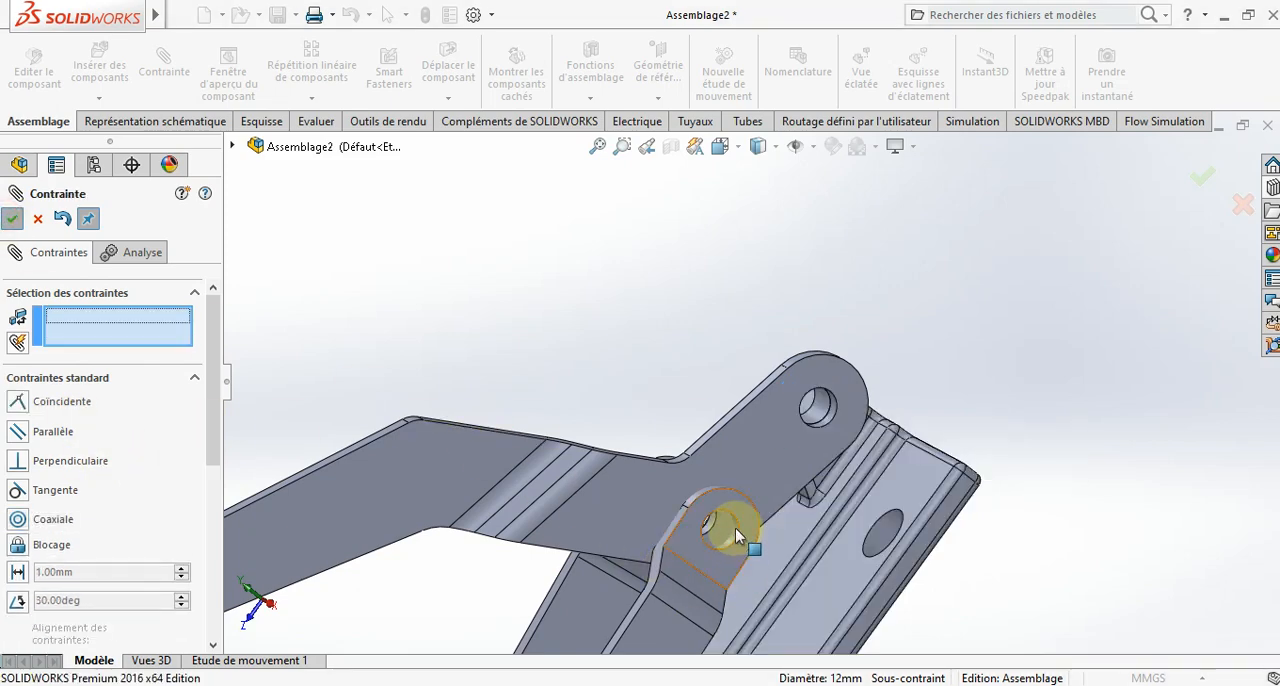
- Add a concentric mate between the second link's free-end hole and the handle's middle hole, and finish mating
{"action": "mouse_move", "coordinate": [735, 540]}
{"action": "middle_mouse_down"}
{"action": "mouse_move", "coordinate": [752, 572]}
{"action": "mouse_move", "coordinate": [733, 535]}
{"action": "middle_mouse_up"}
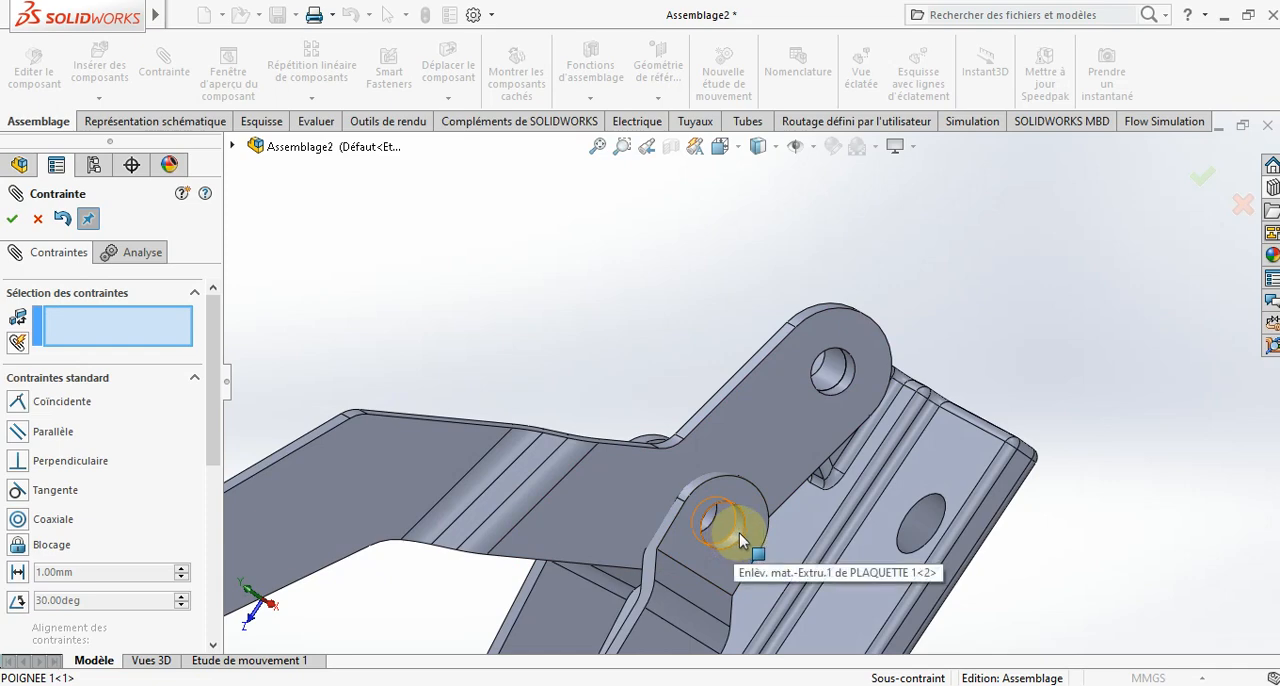
{"action": "left_click", "coordinate": [738, 539]}
{"action": "scroll", "coordinate": [719, 514], "scroll_direction": "down", "scroll_amount": 2}
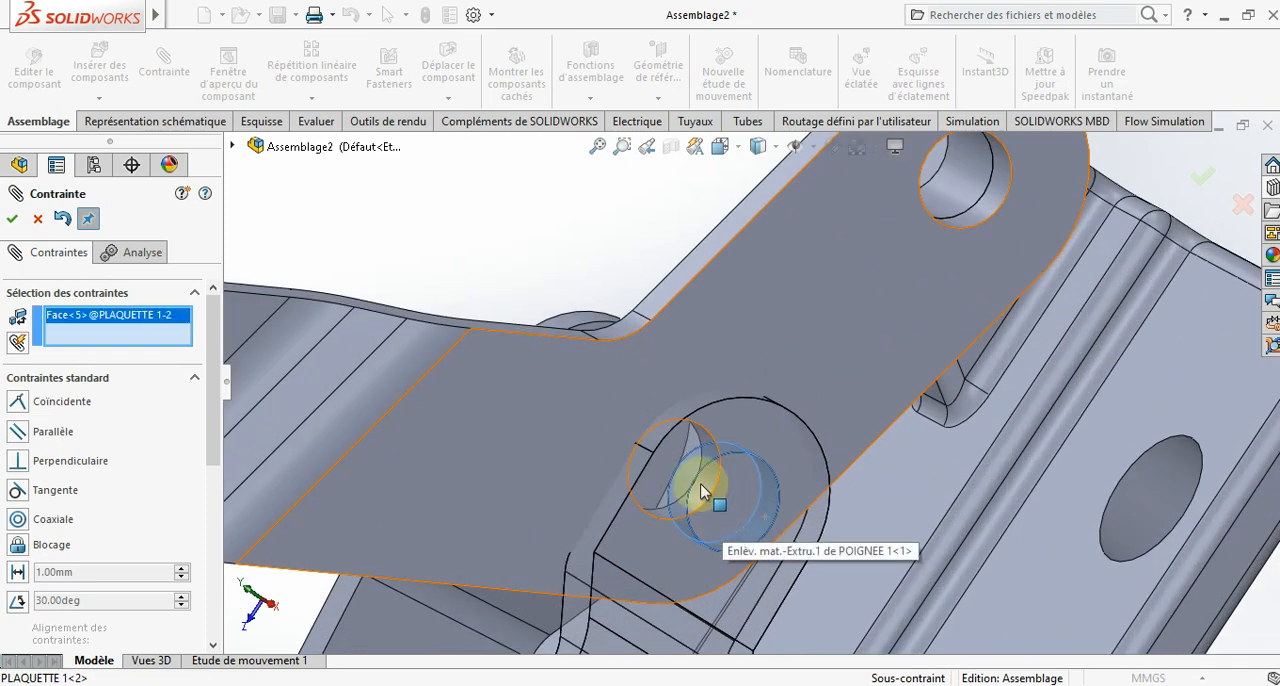
{"action": "left_click", "coordinate": [708, 487]}
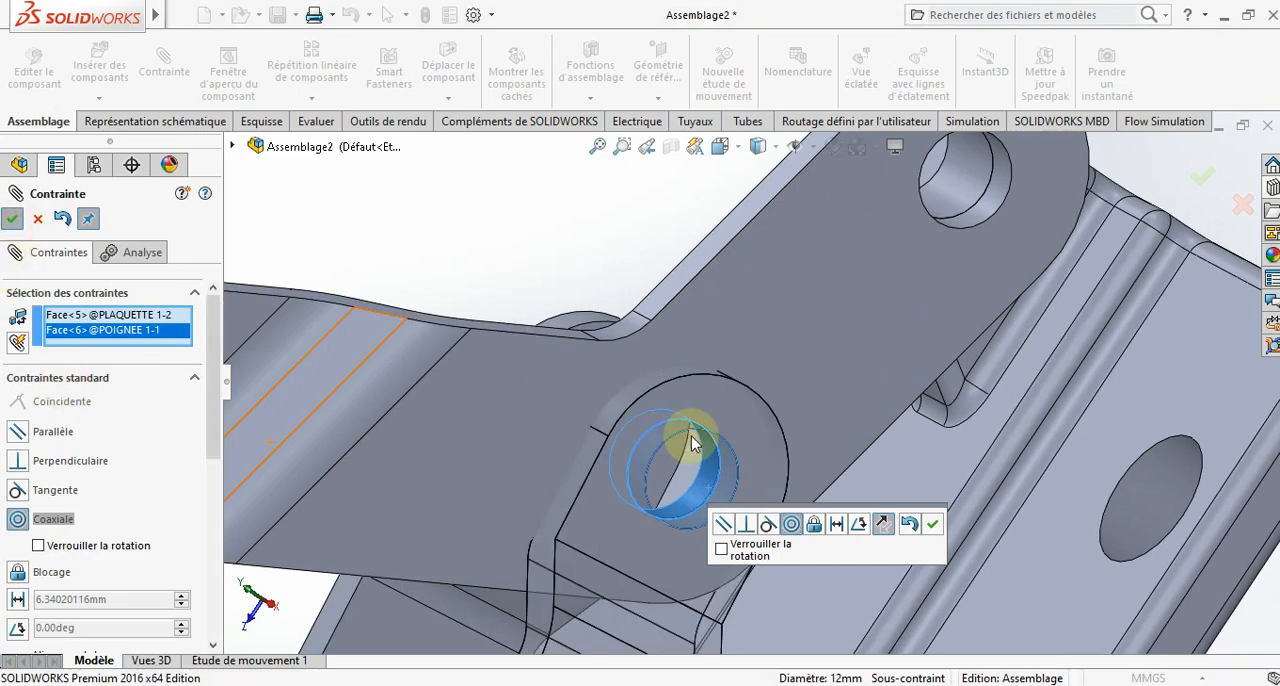
{"action": "key", "text": "Return"}
{"action": "scroll", "coordinate": [695, 443], "scroll_direction": "up", "scroll_amount": 6}
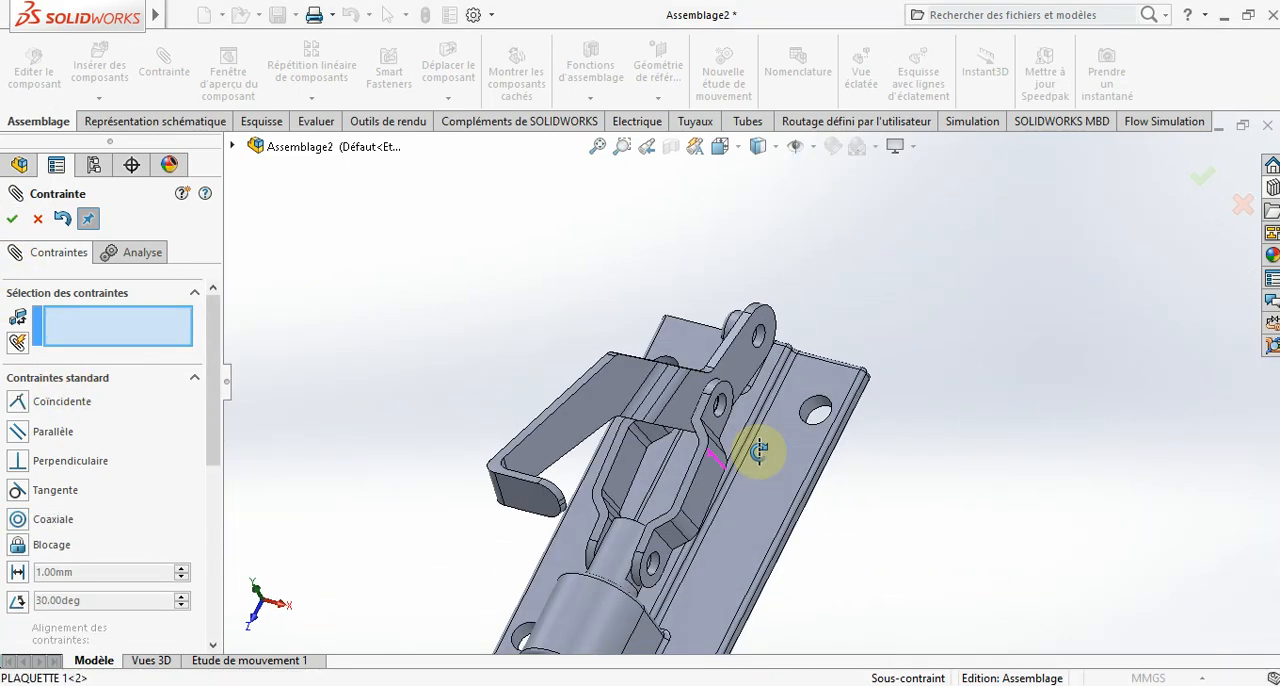
{"action": "middle_click_drag", "start_coordinate": [759, 452], "coordinate": [401, 414]}
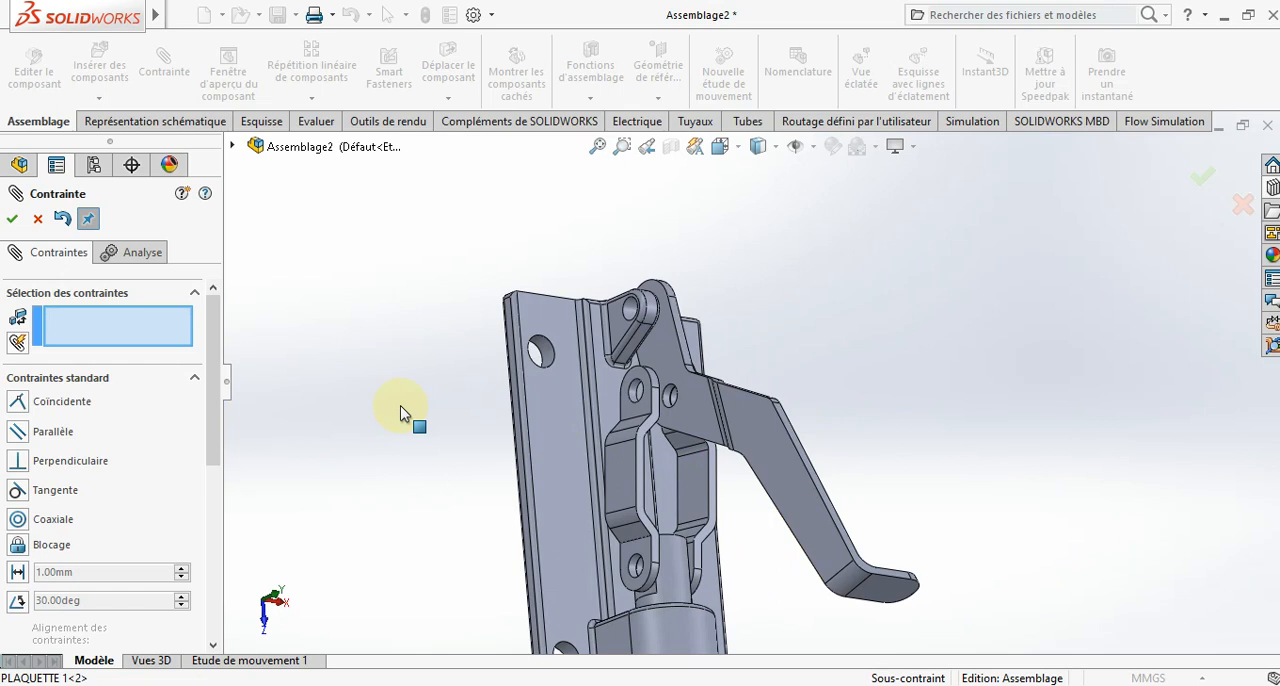
{"action": "left_click", "coordinate": [19, 220]}
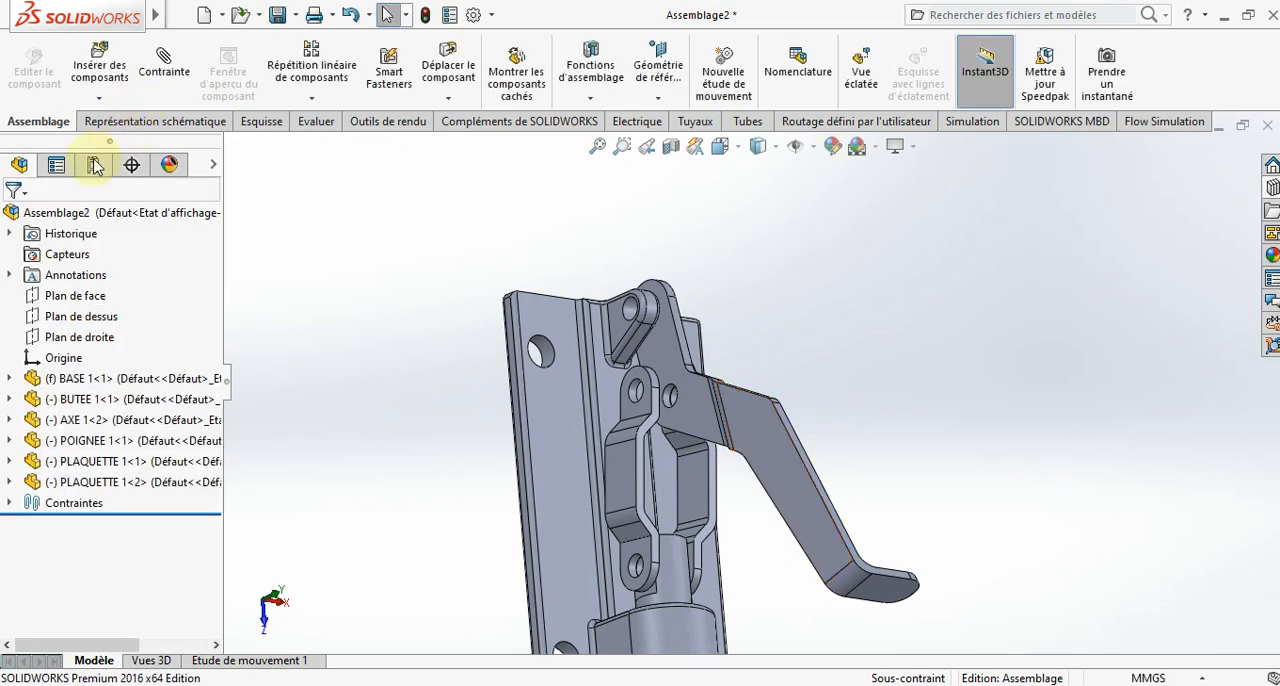
{"action": "left_click", "coordinate": [99, 66]}
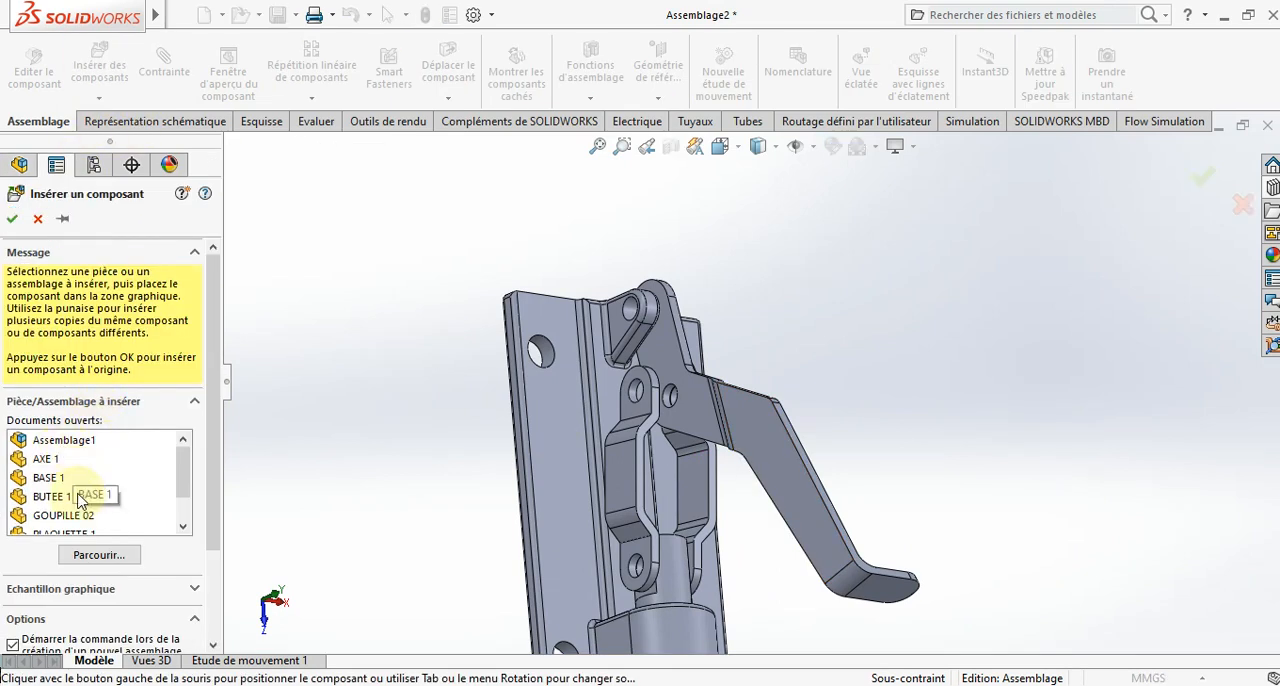
{"action": "scroll", "coordinate": [386, 424], "scroll_direction": "up", "scroll_amount": 3}
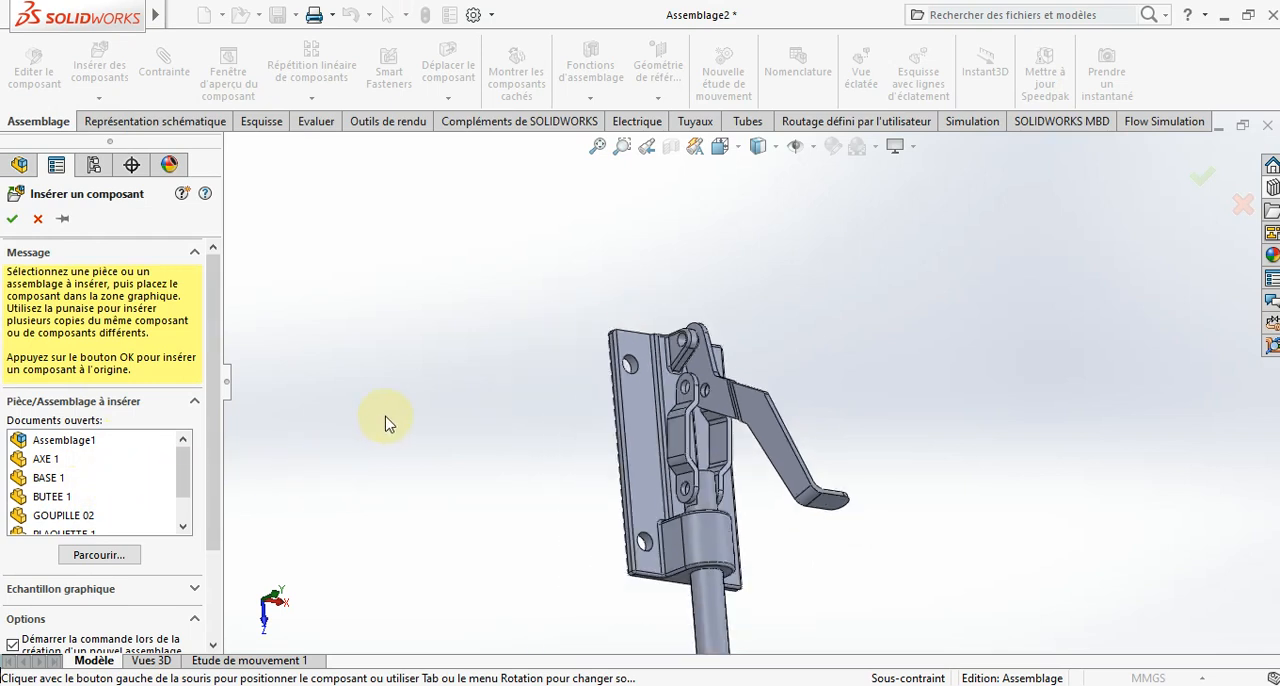
{"action": "scroll", "coordinate": [369, 456], "scroll_direction": "down", "scroll_amount": 2}
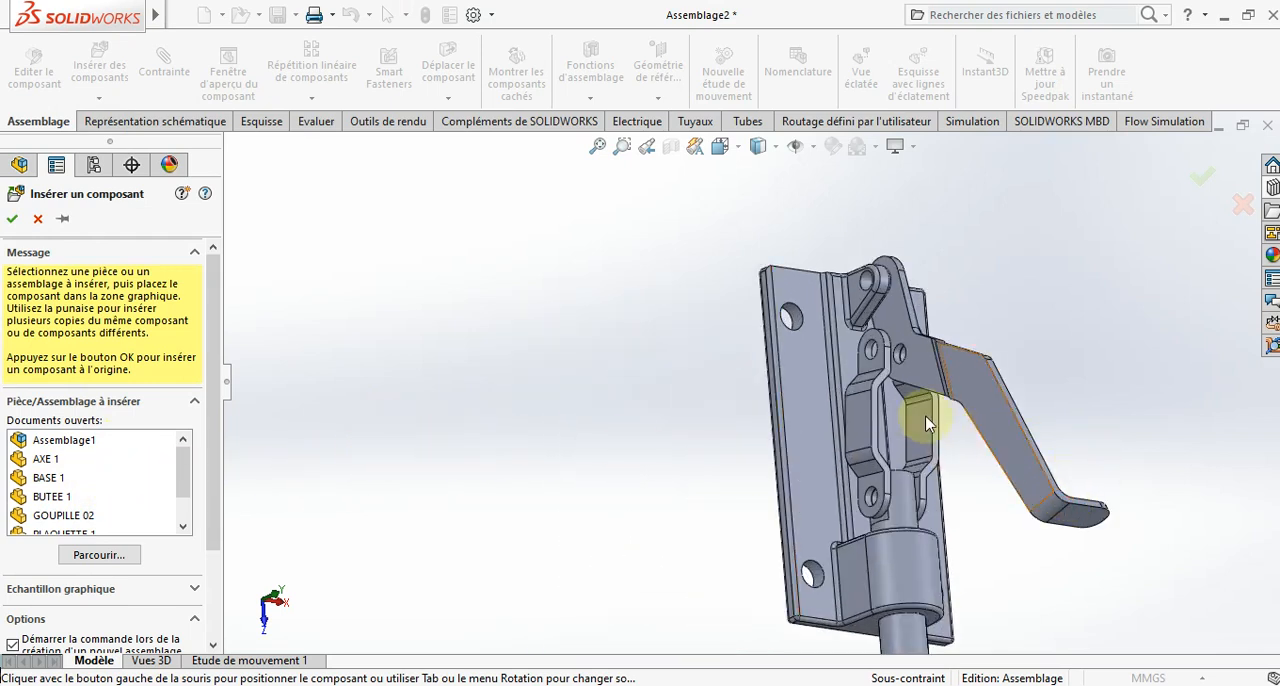
{"action": "scroll", "coordinate": [925, 420], "scroll_direction": "down", "scroll_amount": 4}
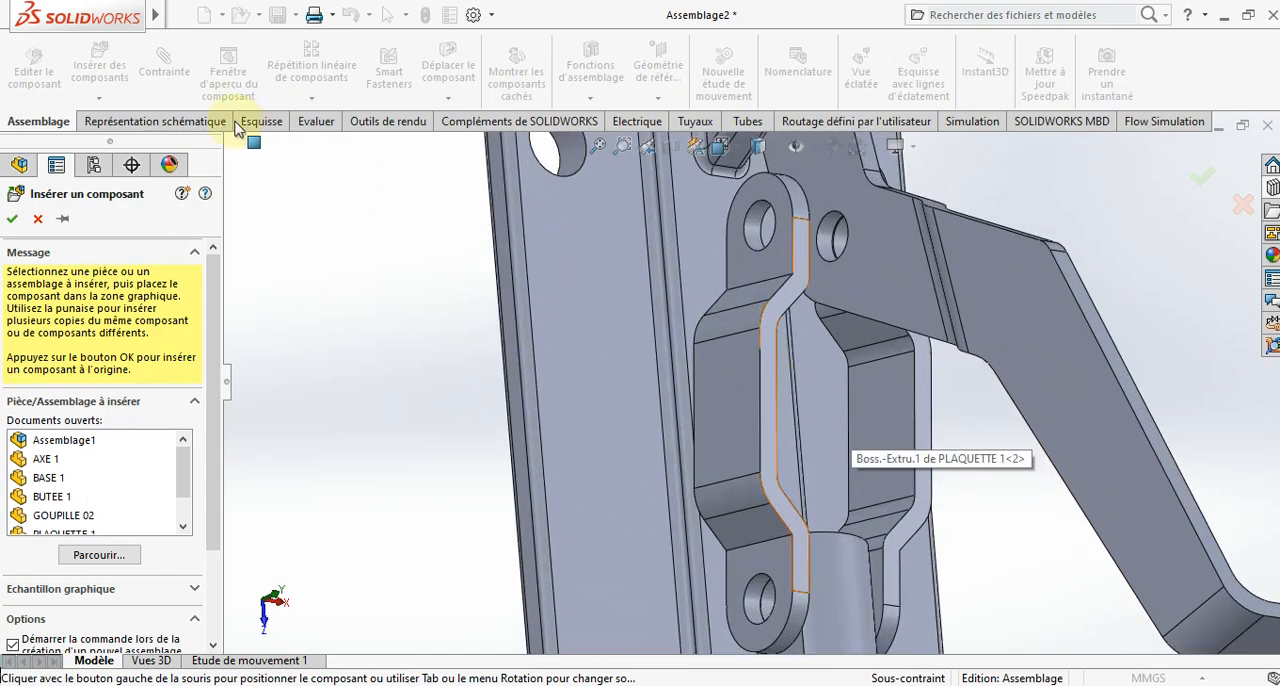
{"action": "left_click", "coordinate": [38, 218]}
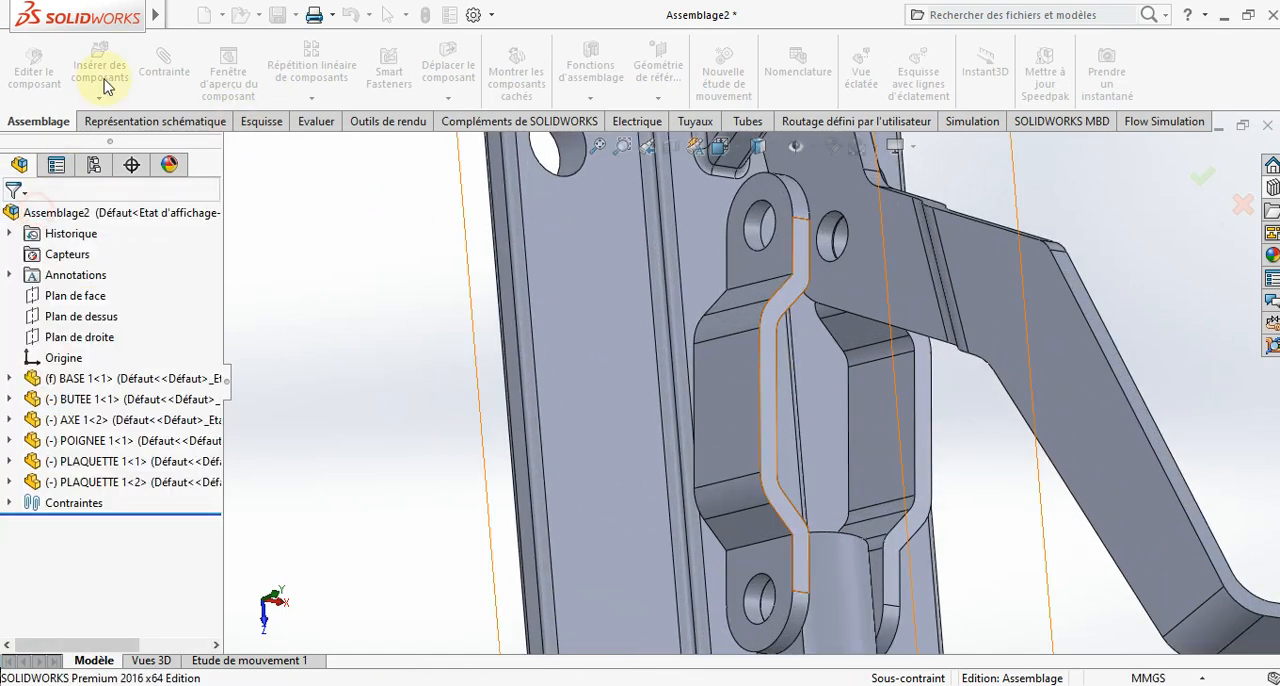
- Set up a coincident mate between the matching narrow edge faces of the two link plates
{"action": "left_click", "coordinate": [771, 354]}
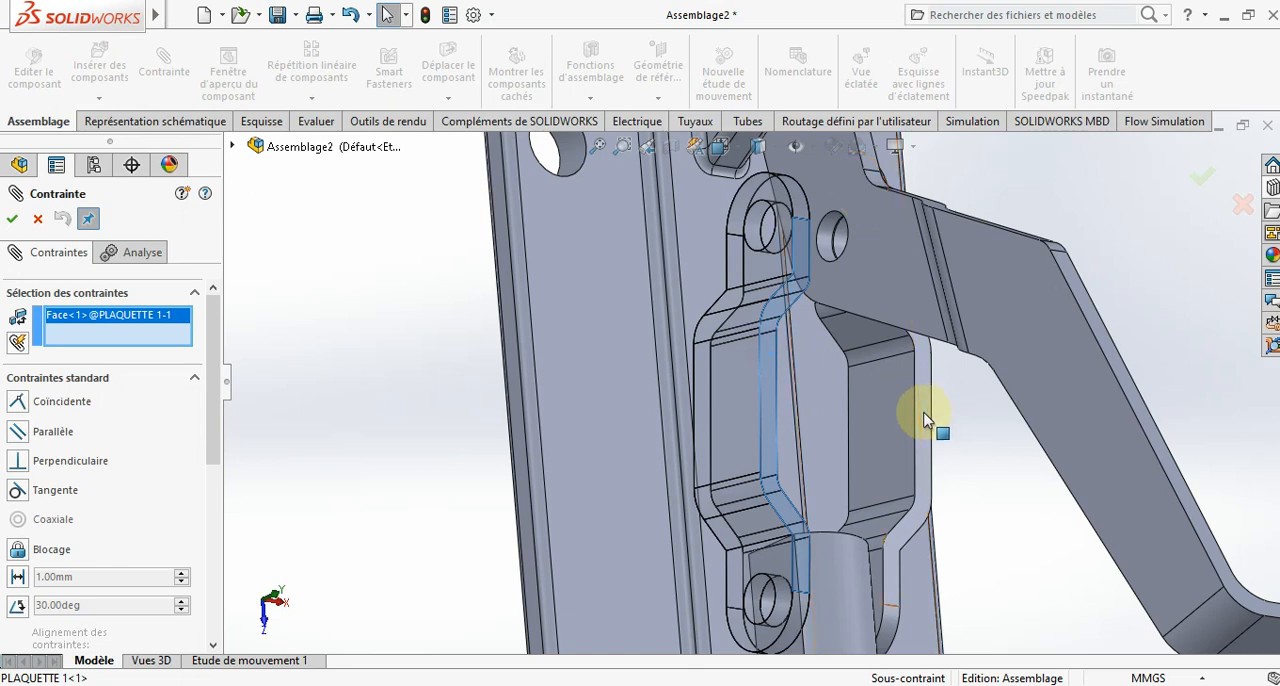
{"action": "left_click", "coordinate": [925, 420]}
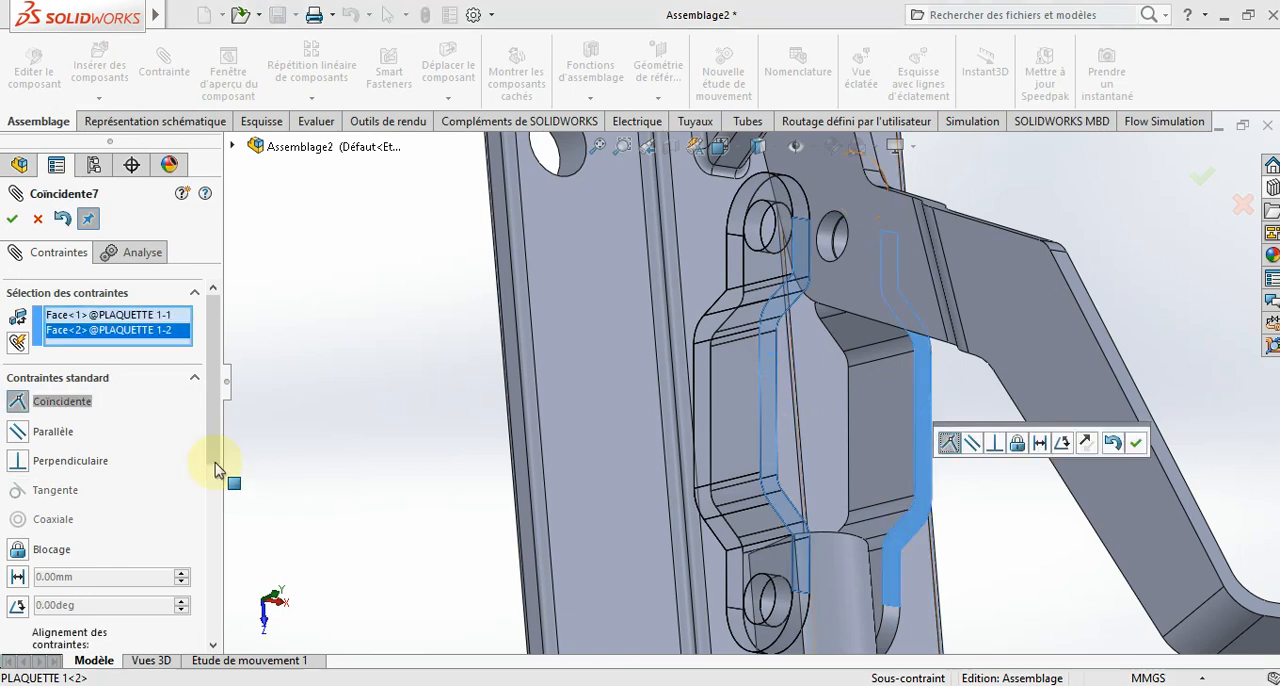
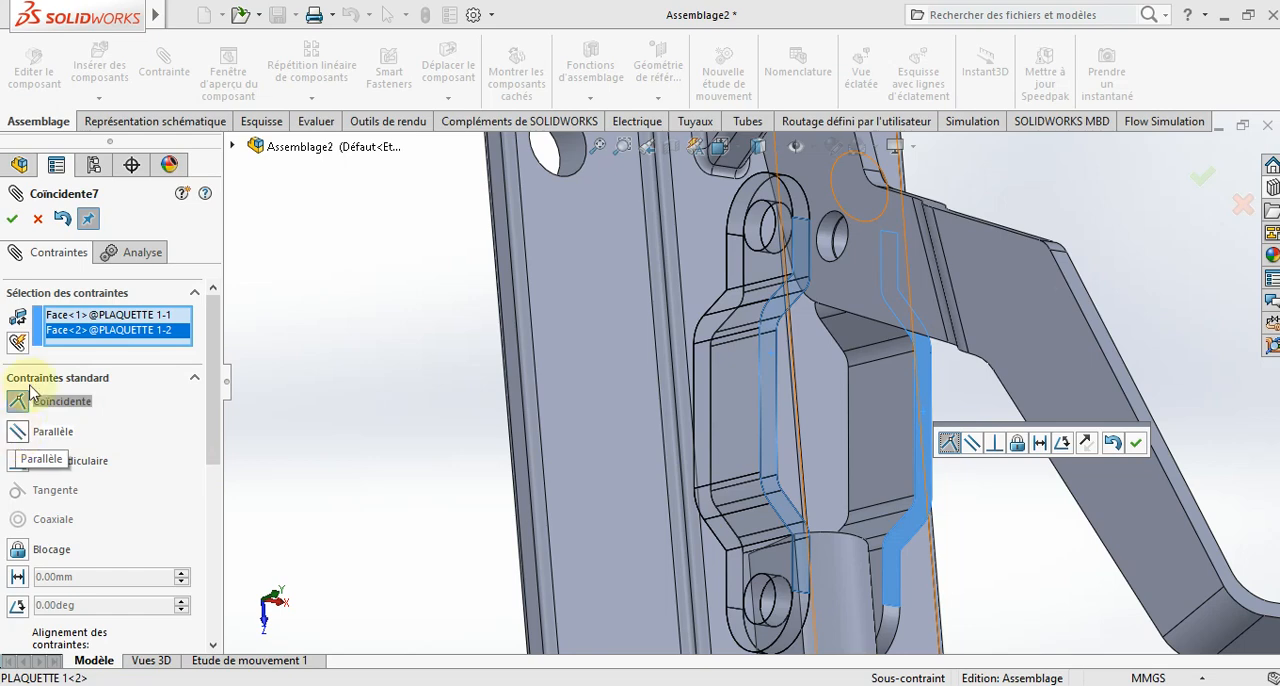
- Close the mate setup for the two link plates and finish mating
{"action": "left_click", "coordinate": [39, 219]}
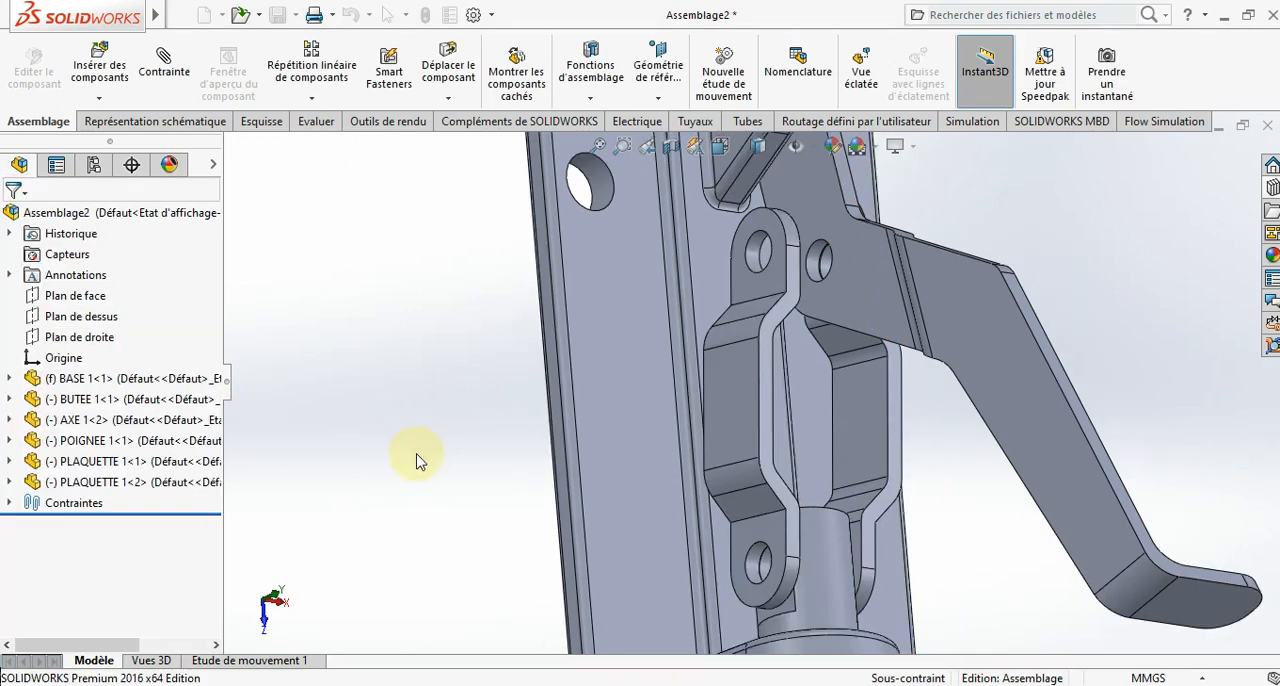
{"action": "mouse_move", "coordinate": [418, 462]}
{"action": "middle_mouse_down"}
{"action": "mouse_move", "coordinate": [494, 486]}
{"action": "mouse_move", "coordinate": [439, 472]}
{"action": "middle_mouse_up"}
{"action": "scroll", "coordinate": [439, 473], "scroll_direction": "up", "scroll_amount": 5}
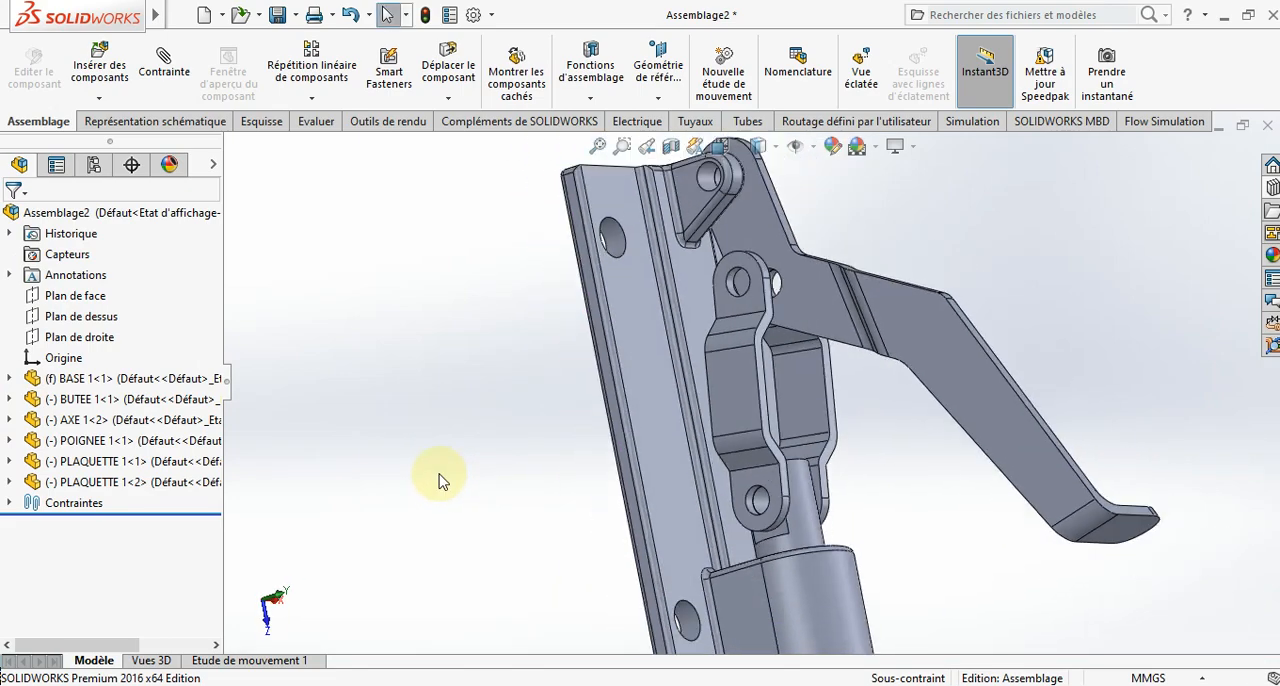
- Mirror the handle POIGNEE 1 about the base's Plan de droite as an opposite-hand version
{"action": "left_click", "coordinate": [10, 379]}
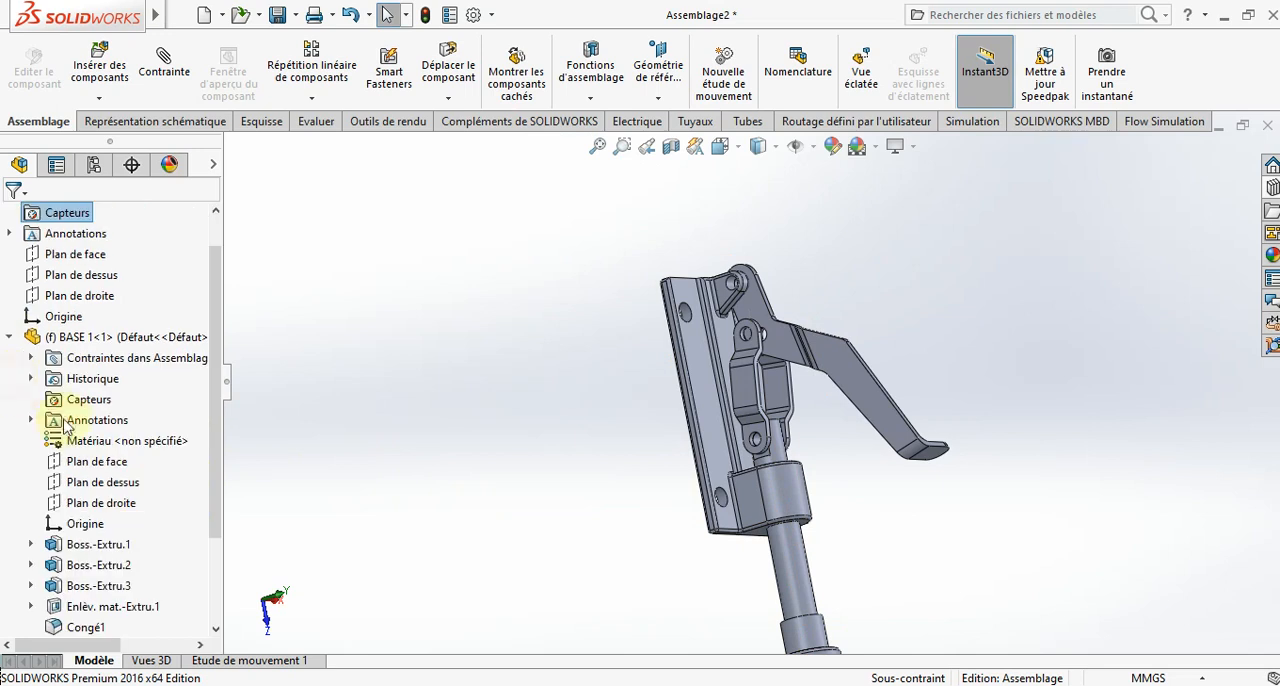
{"action": "left_click", "coordinate": [104, 506]}
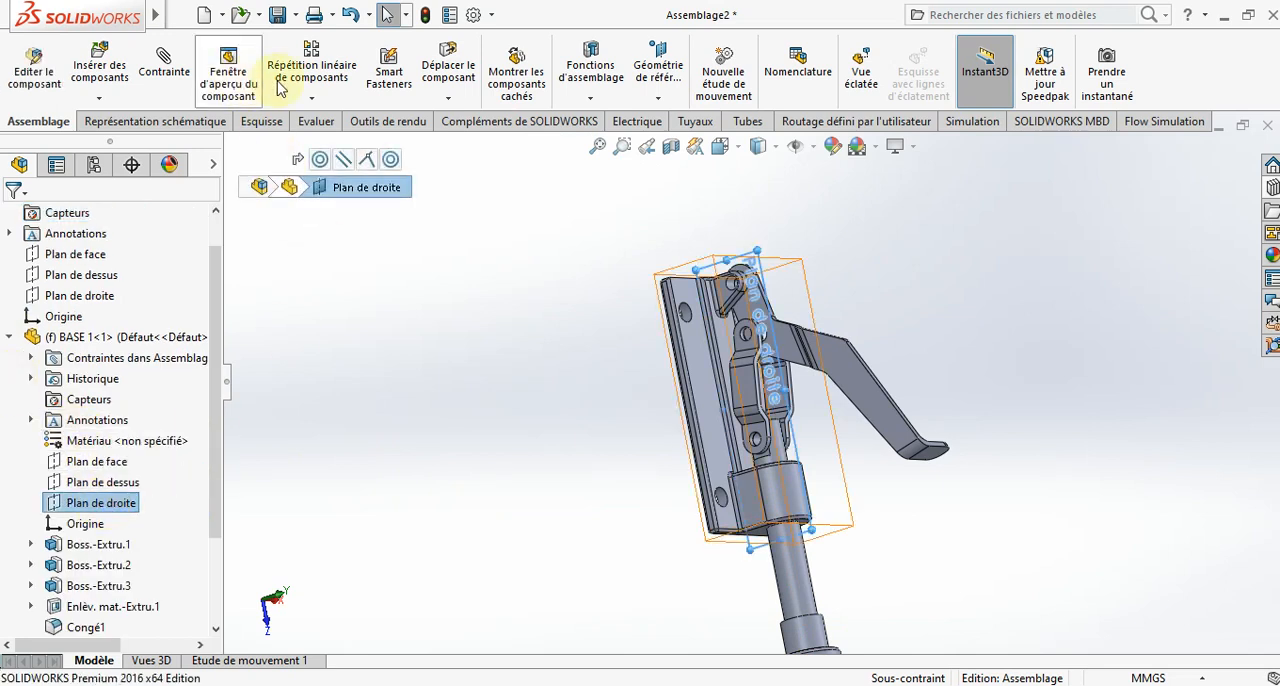
{"action": "left_click", "coordinate": [312, 98]}
{"action": "left_click", "coordinate": [340, 258]}
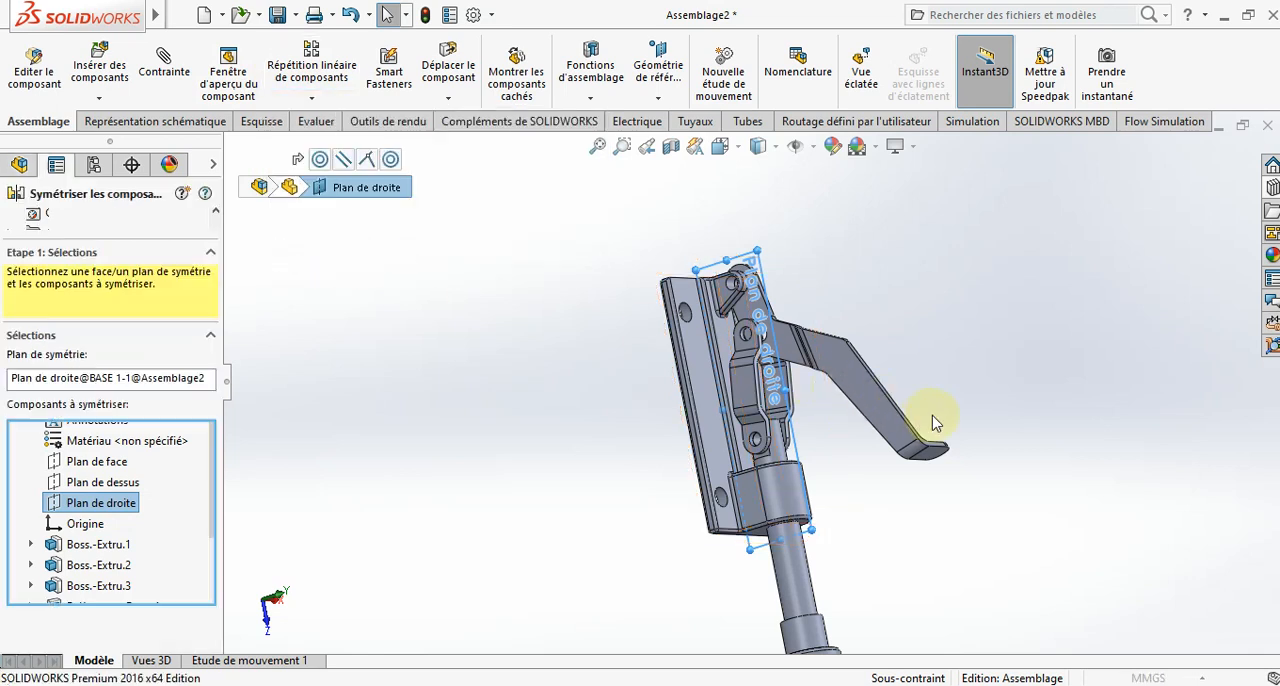
{"action": "left_click", "coordinate": [897, 425]}
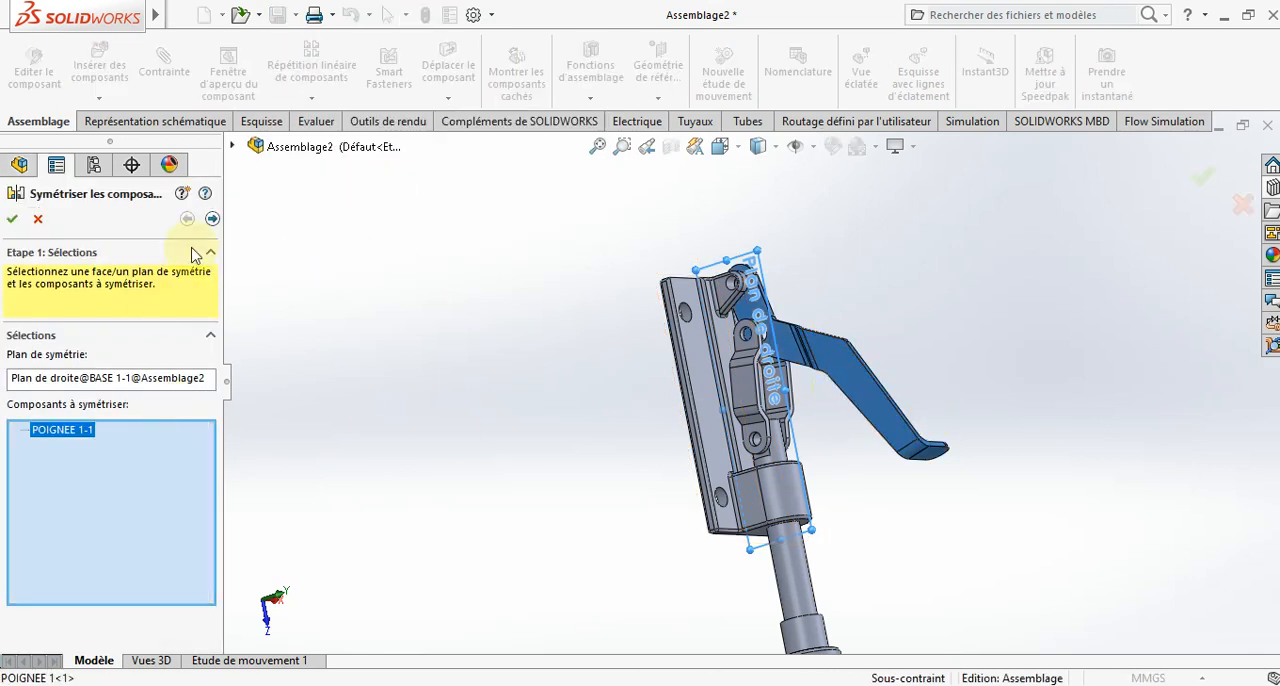
{"action": "left_click", "coordinate": [212, 218]}
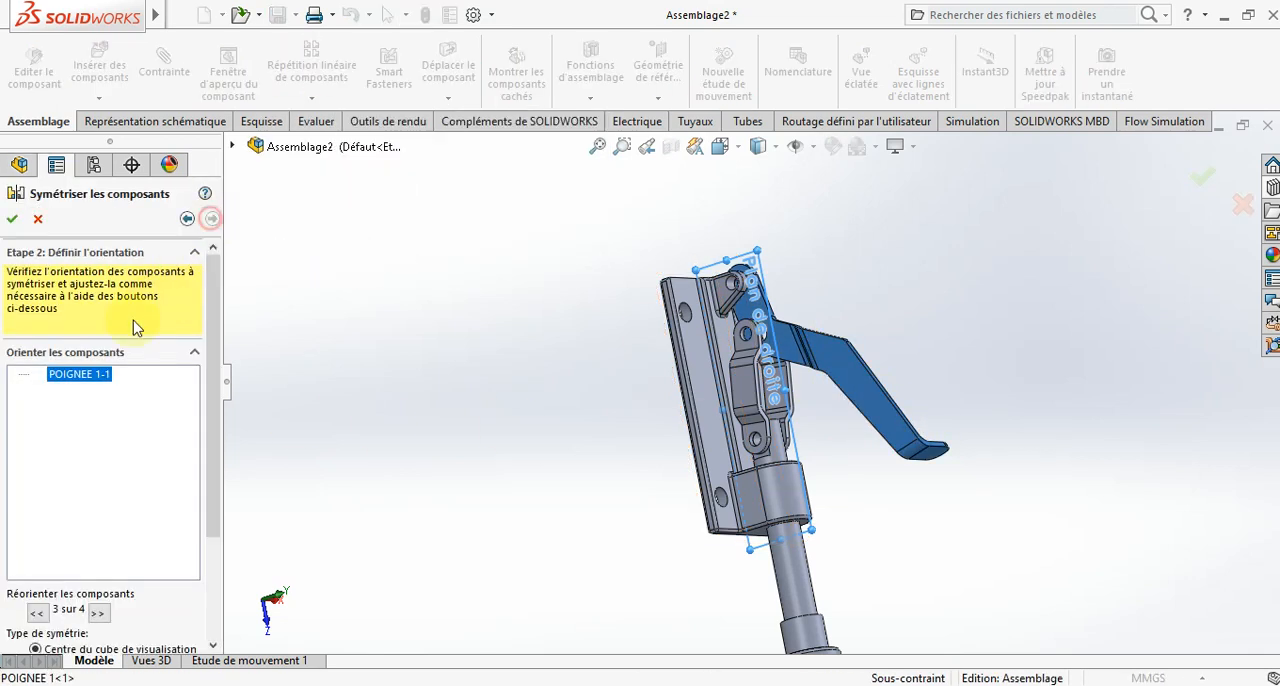
{"action": "left_click", "coordinate": [70, 376]}
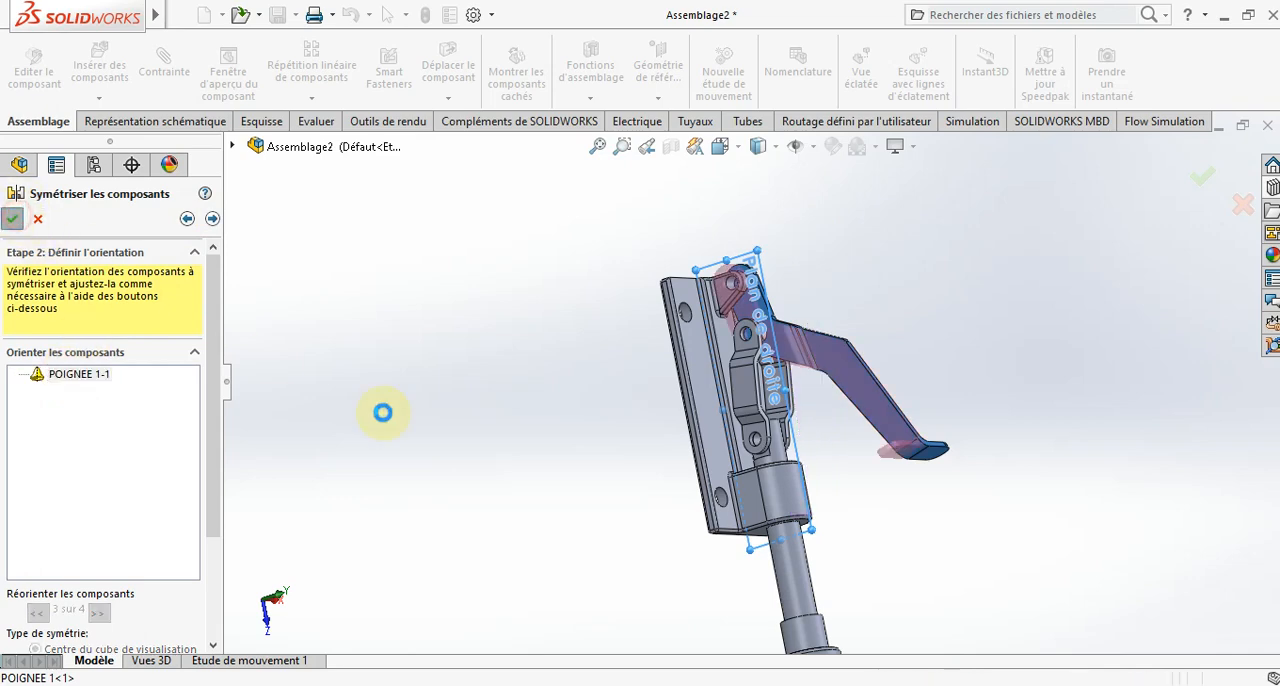
{"action": "key", "text": "Return"}
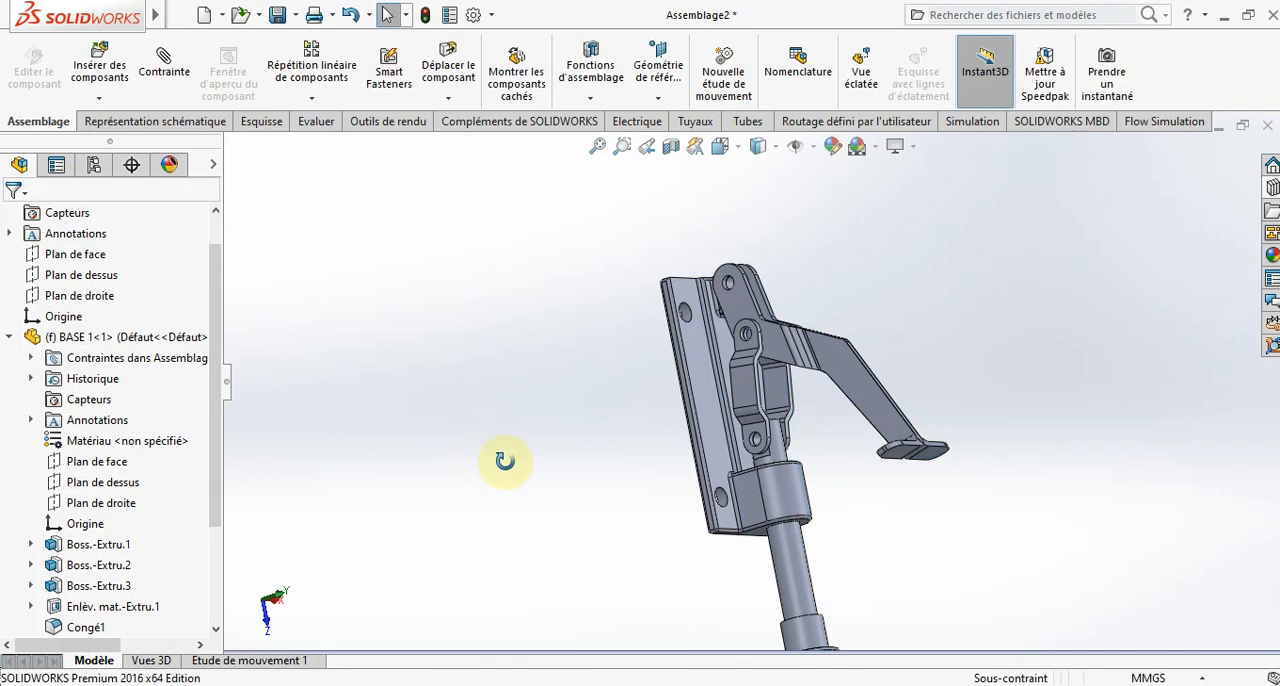
- Swing the handle about its pivot to check the linkage motion and view the clamp from the side
{"action": "middle_click_drag", "start_coordinate": [504, 460], "coordinate": [785, 458]}
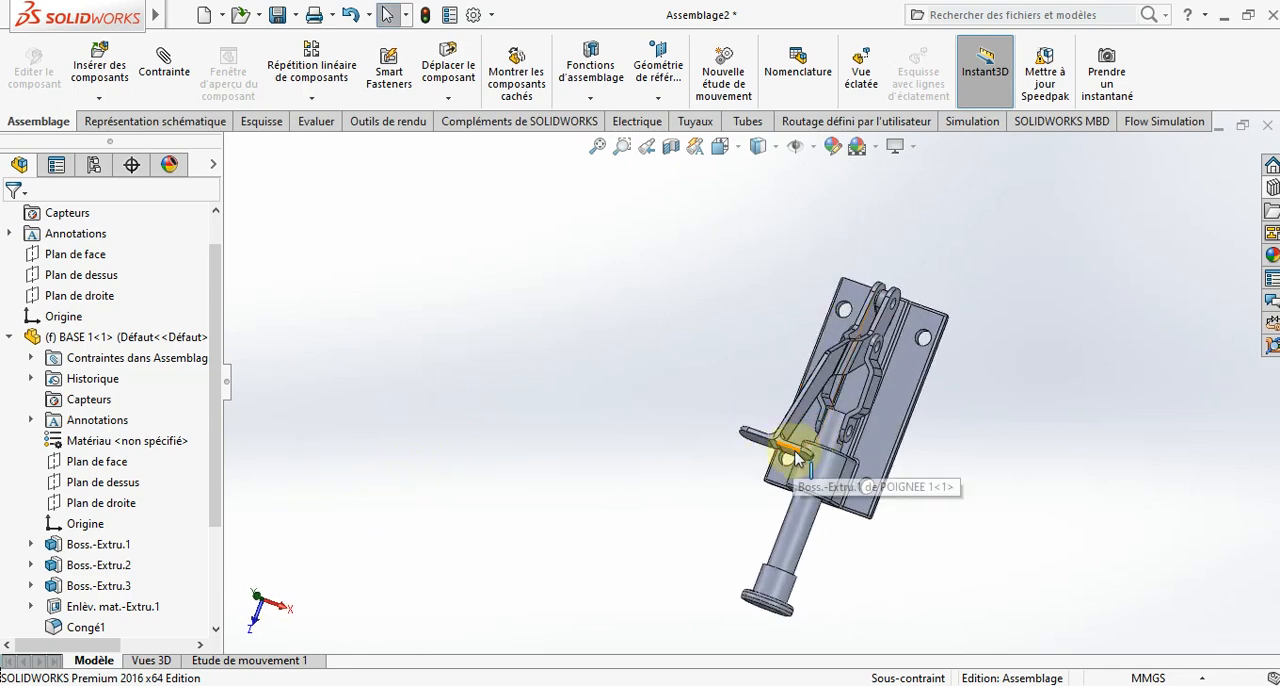
{"action": "left_click_drag", "start_coordinate": [797, 458], "coordinate": [755, 395]}
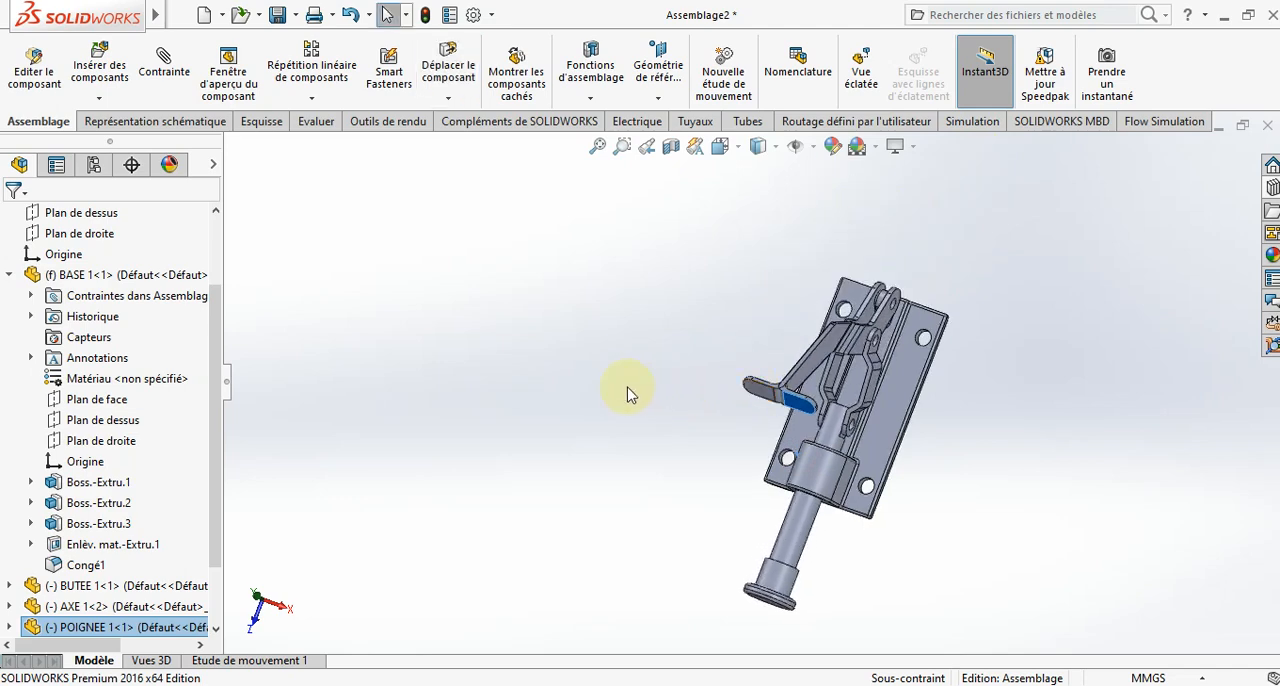
{"action": "scroll", "coordinate": [617, 400], "scroll_direction": "up", "scroll_amount": 2}
{"action": "left_click", "coordinate": [606, 403]}
{"action": "middle_click_drag", "start_coordinate": [677, 531], "coordinate": [629, 535]}
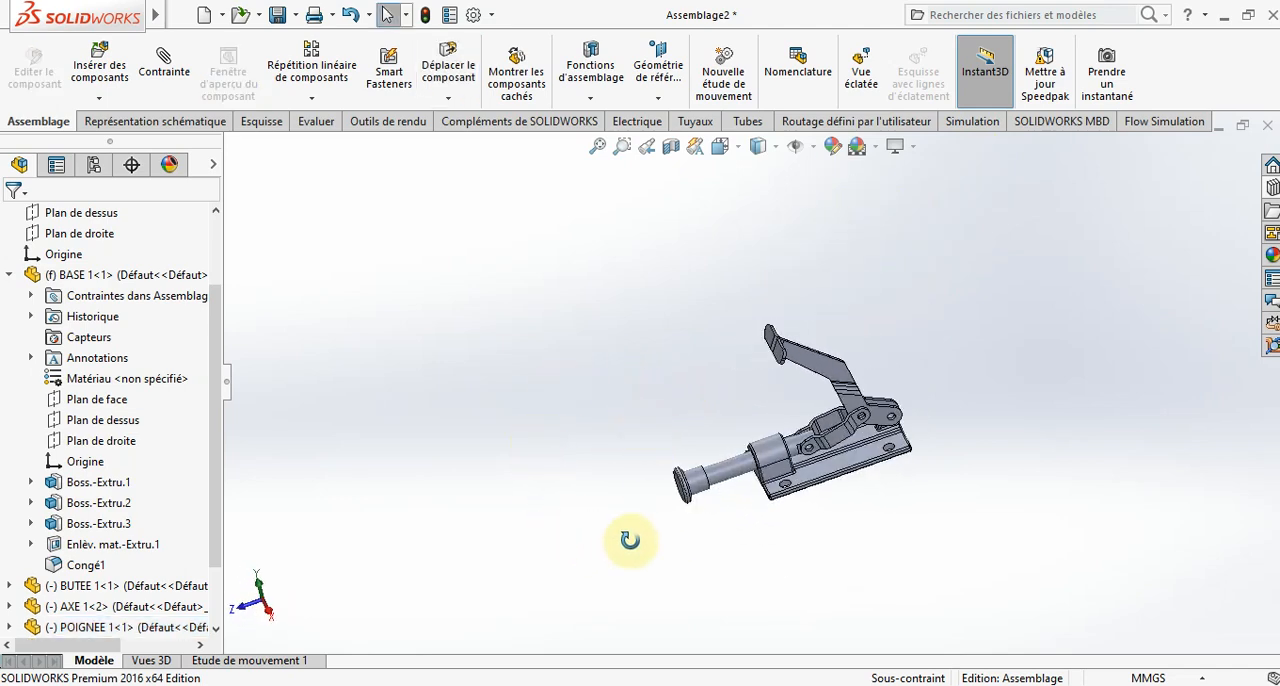
{"action": "scroll", "coordinate": [871, 435], "scroll_direction": "down", "scroll_amount": 5}
{"action": "scroll", "coordinate": [871, 425], "scroll_direction": "up", "scroll_amount": 5}
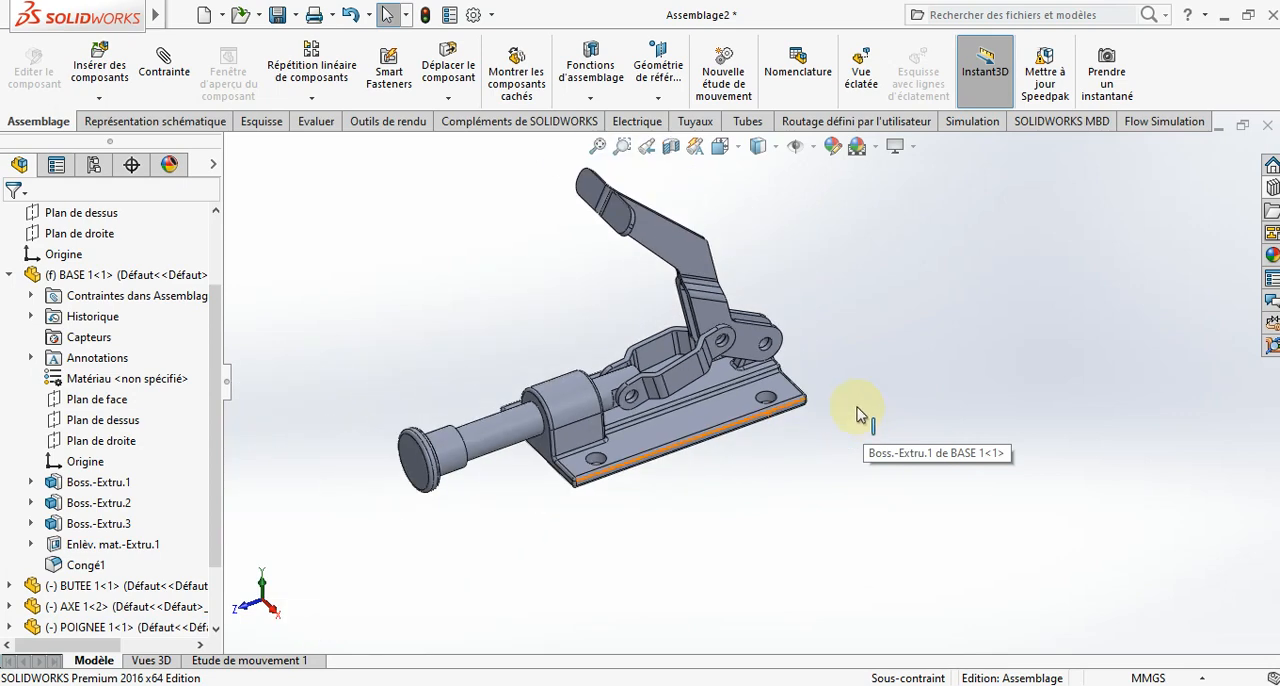
- Insert the pin GOUPILLE 02 and place it beside the pivot end of the handles
{"action": "left_click", "coordinate": [113, 90]}
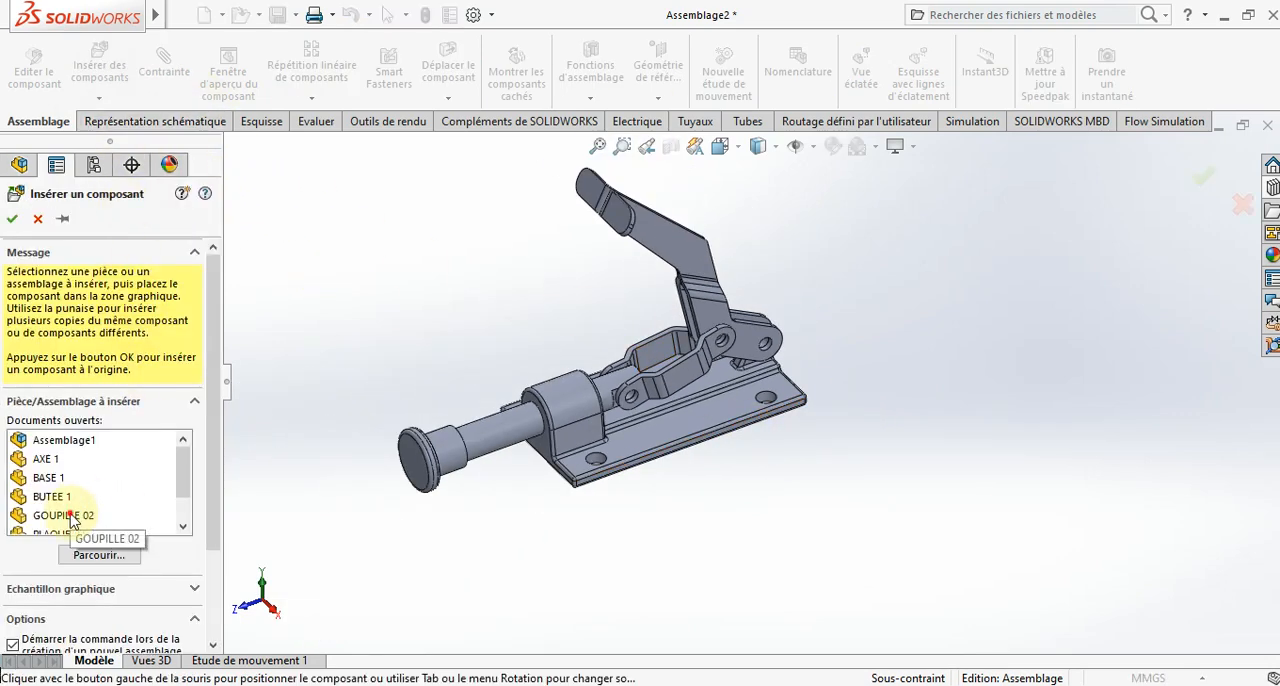
{"action": "left_click", "coordinate": [62, 515]}
{"action": "scroll", "coordinate": [808, 320], "scroll_direction": "down", "scroll_amount": 5}
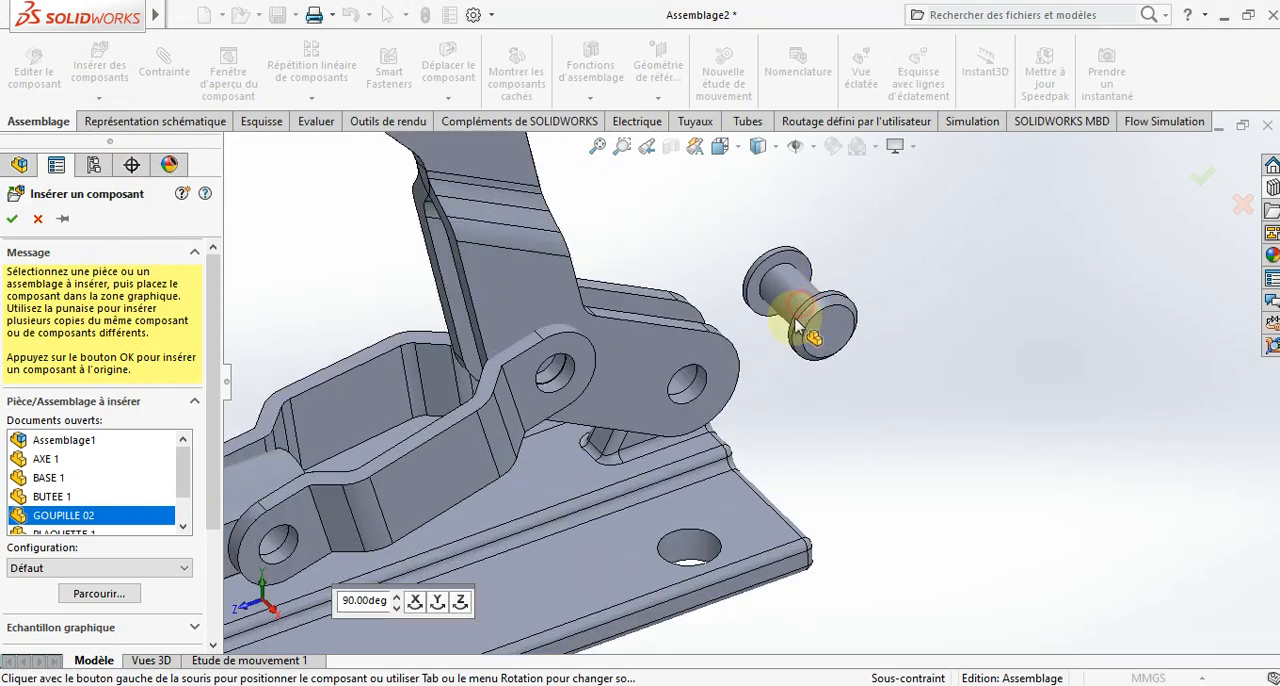
{"action": "left_click", "coordinate": [797, 330]}
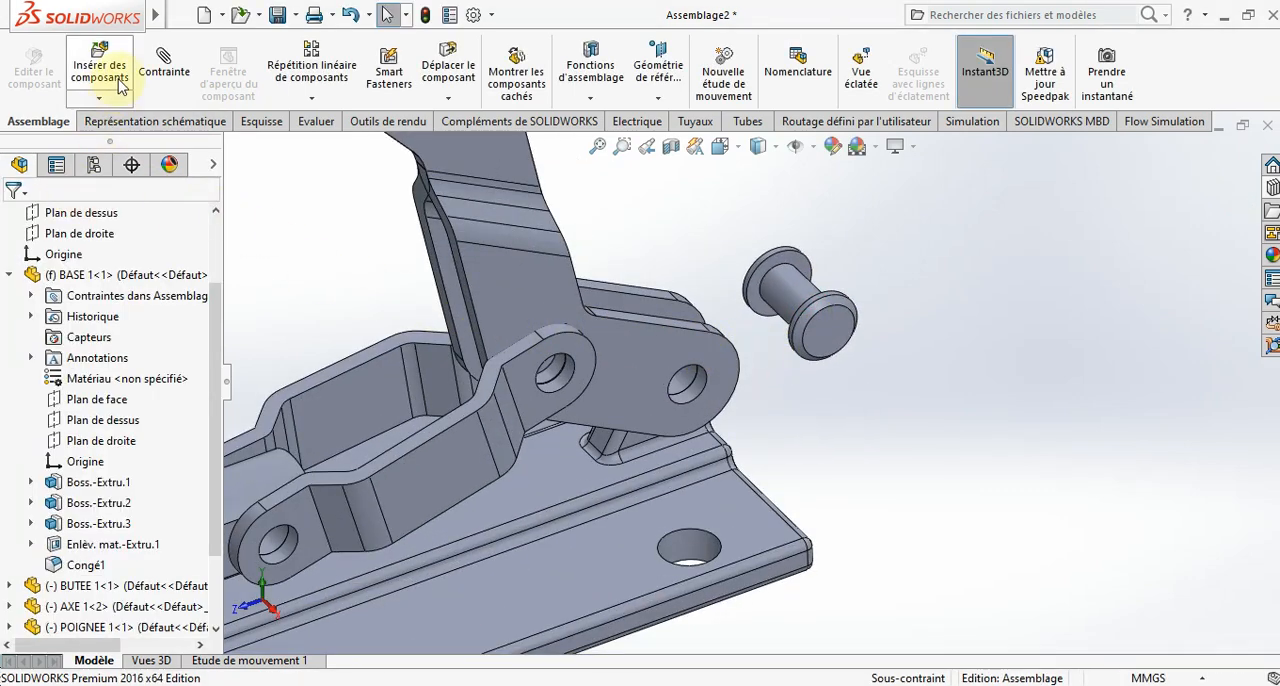
- Add a concentric mate between the GOUPILLE 02 shank and the handle's end hole
{"action": "left_click", "coordinate": [183, 59]}
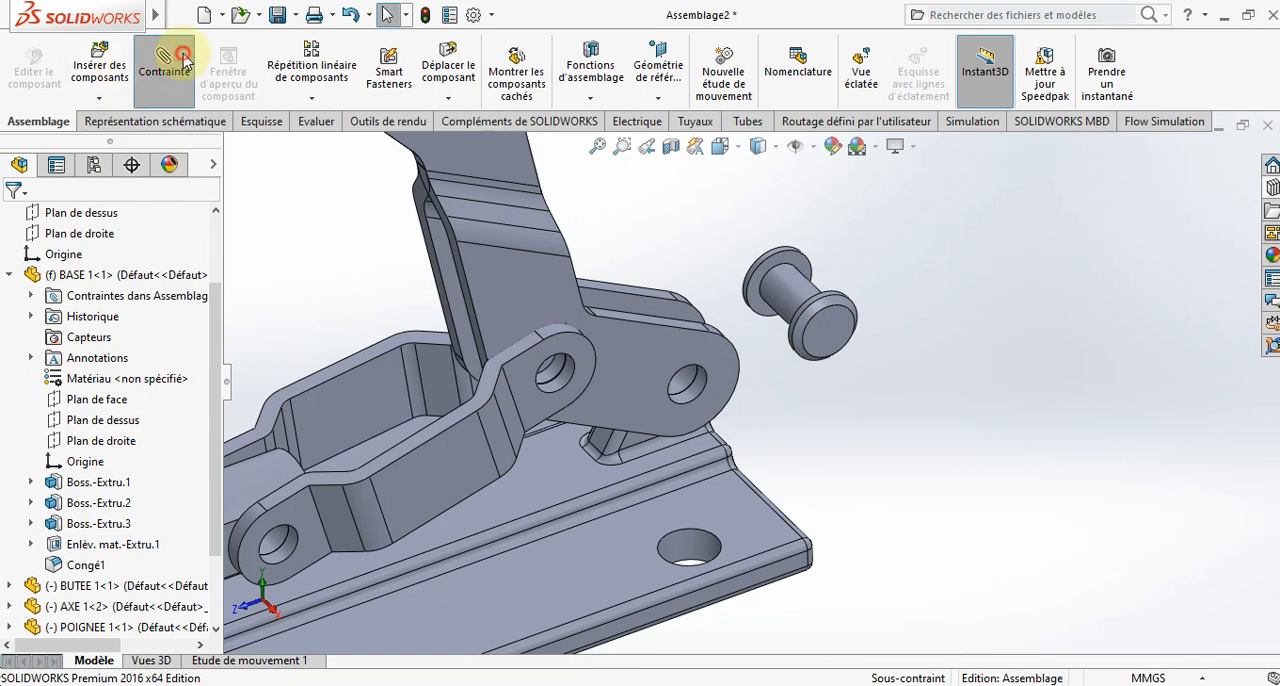
{"action": "left_click", "coordinate": [786, 298]}
{"action": "left_click", "coordinate": [695, 390]}
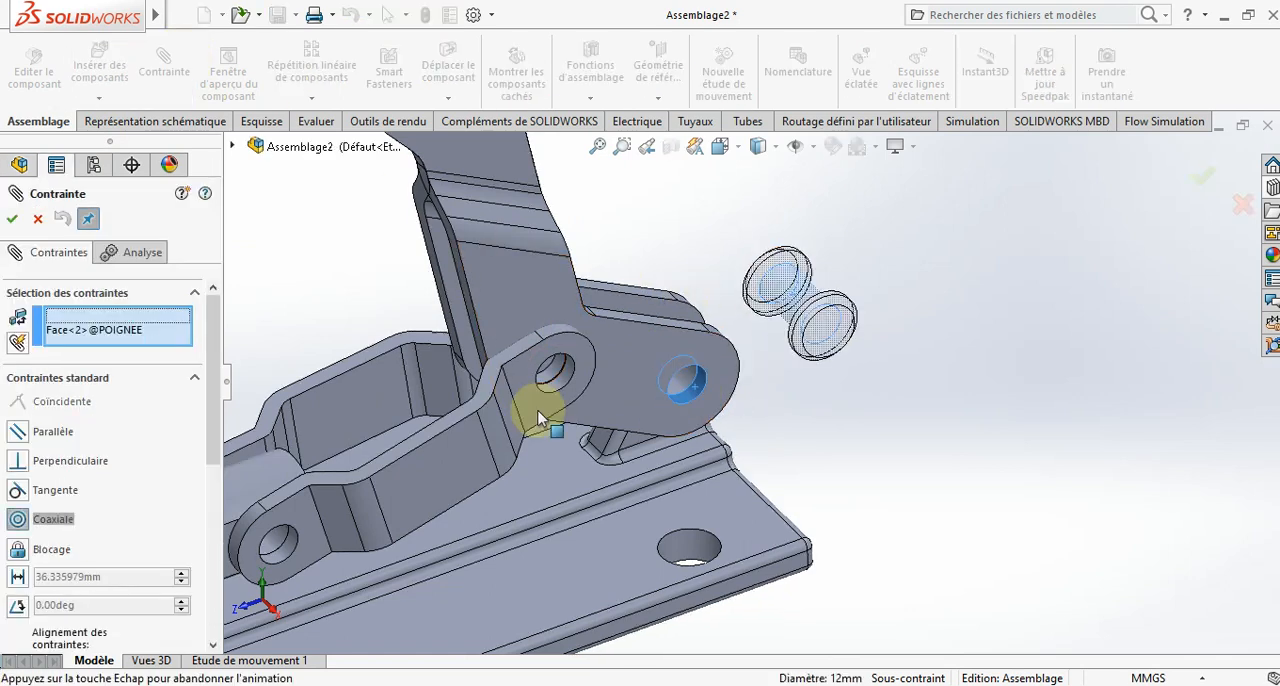
- Add a coincident mate between the original handle's flat face and the inner face of the GOUPILLE 02 head
{"action": "left_click", "coordinate": [632, 354]}
{"action": "middle_click_drag", "start_coordinate": [717, 405], "coordinate": [757, 445]}
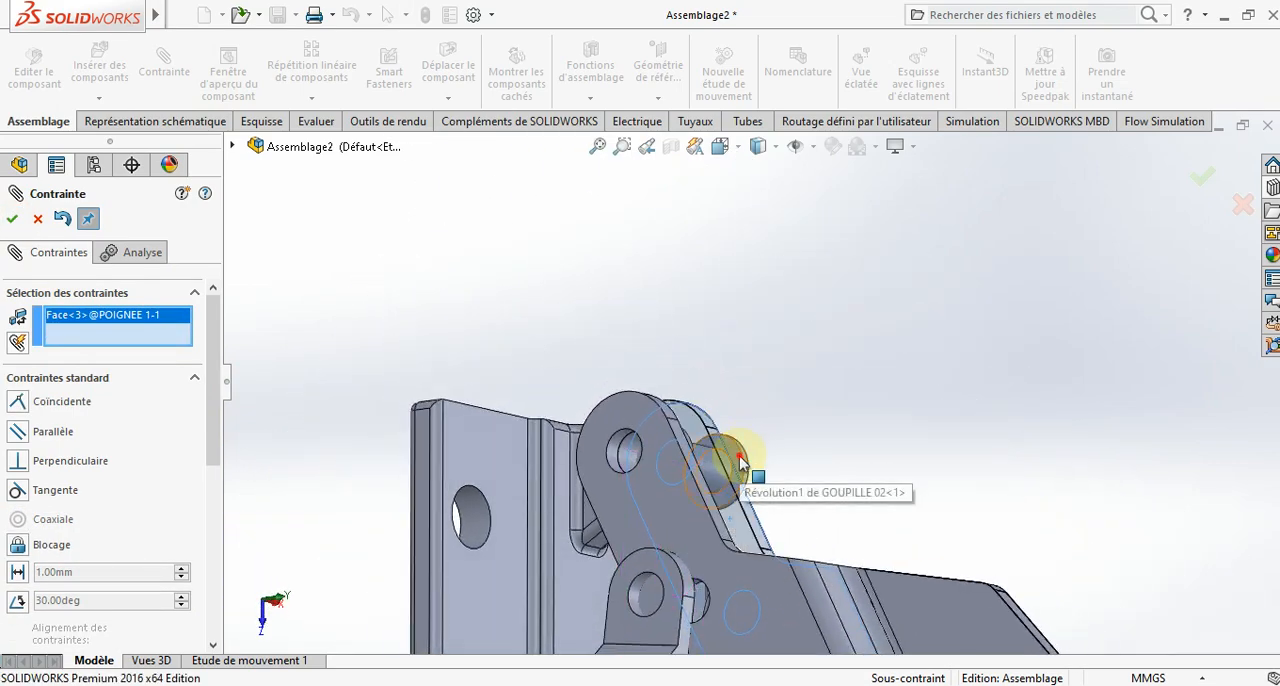
{"action": "left_click", "coordinate": [740, 461]}
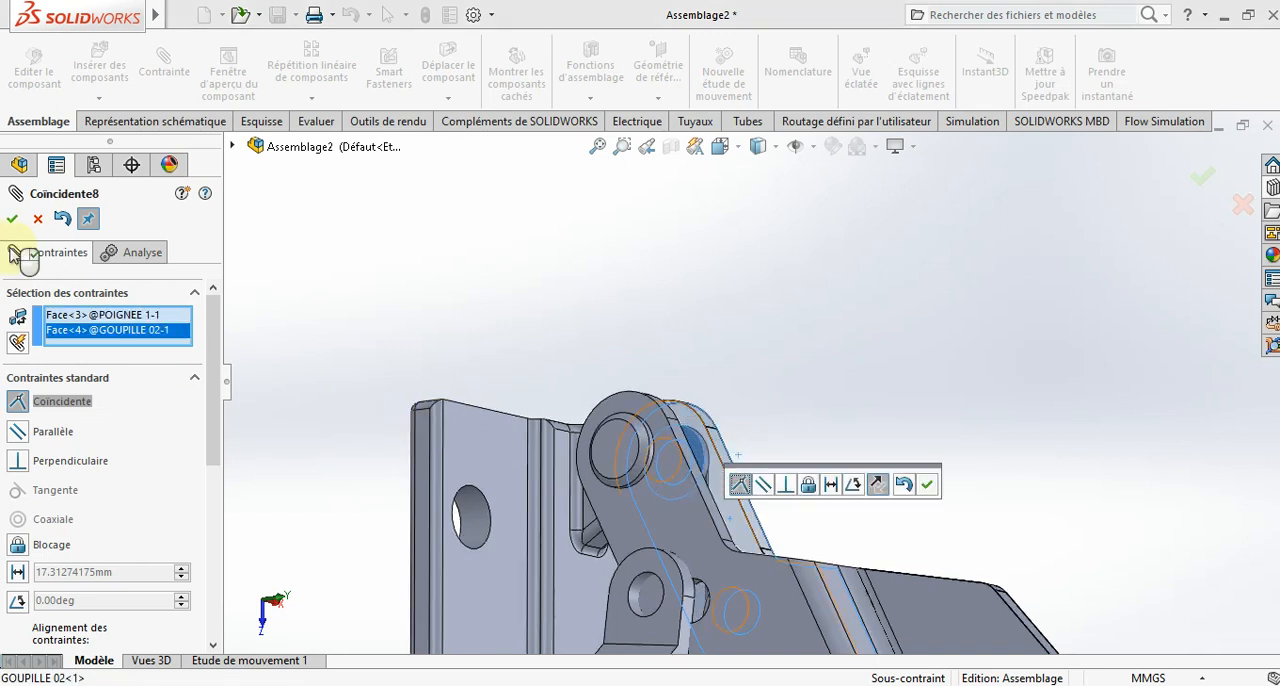
{"action": "key", "text": "Return"}
{"action": "scroll", "coordinate": [594, 371], "scroll_direction": "up", "scroll_amount": 6}
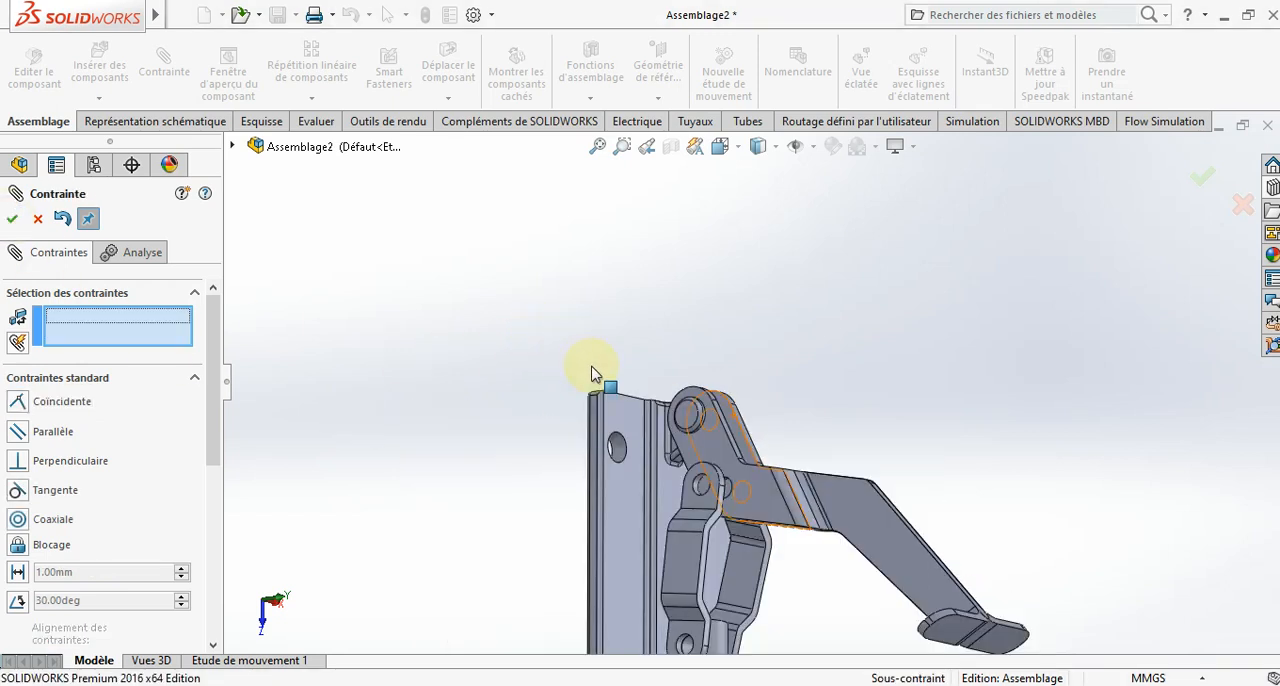
{"action": "scroll", "coordinate": [742, 446], "scroll_direction": "down", "scroll_amount": 8}
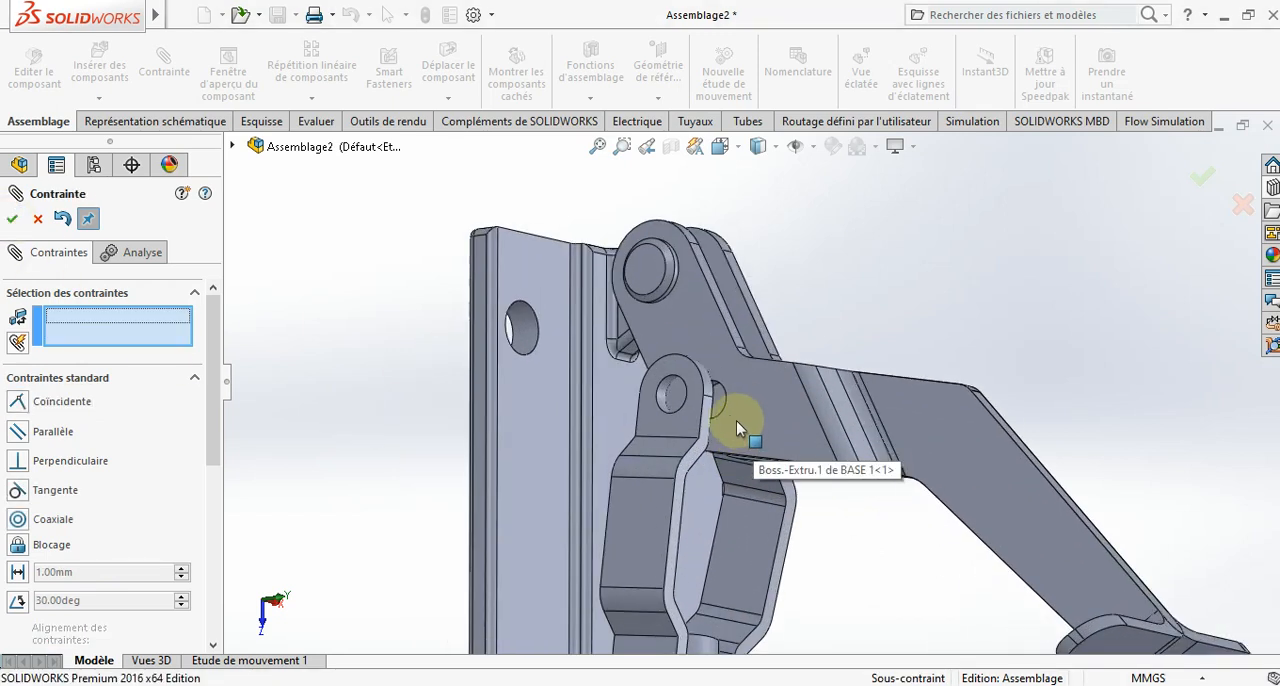
{"action": "left_click", "coordinate": [668, 400]}
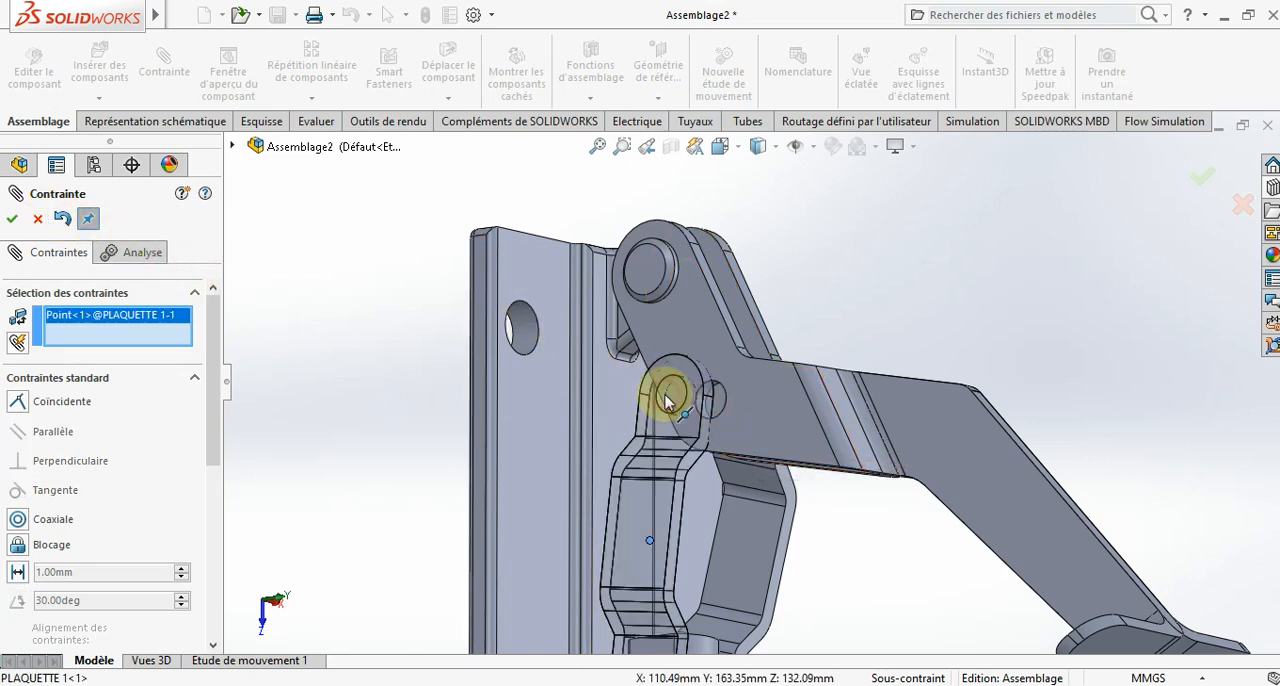
{"action": "right_click", "coordinate": [125, 352]}
{"action": "left_click", "coordinate": [160, 334]}
- Add a concentric mate between the first link plate's hole and the mirrored handle's middle hole, and finish mating
{"action": "scroll", "coordinate": [695, 390], "scroll_direction": "down", "scroll_amount": 4}
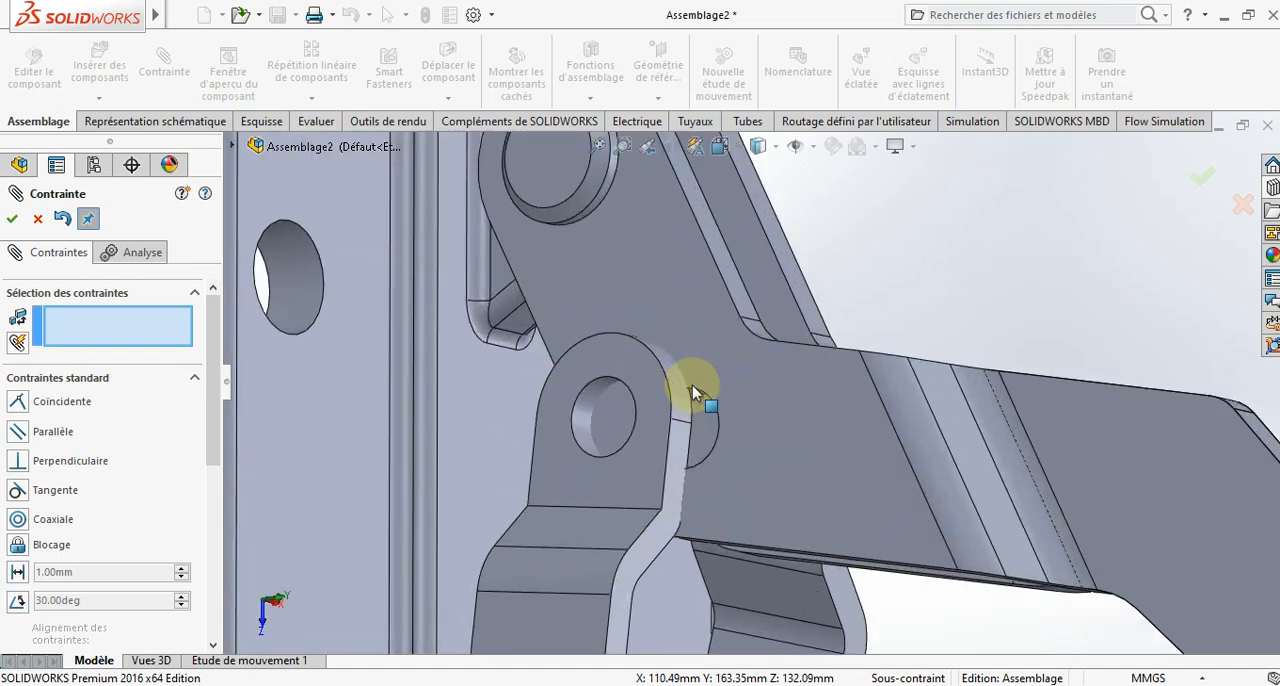
{"action": "scroll", "coordinate": [692, 385], "scroll_direction": "down", "scroll_amount": 3}
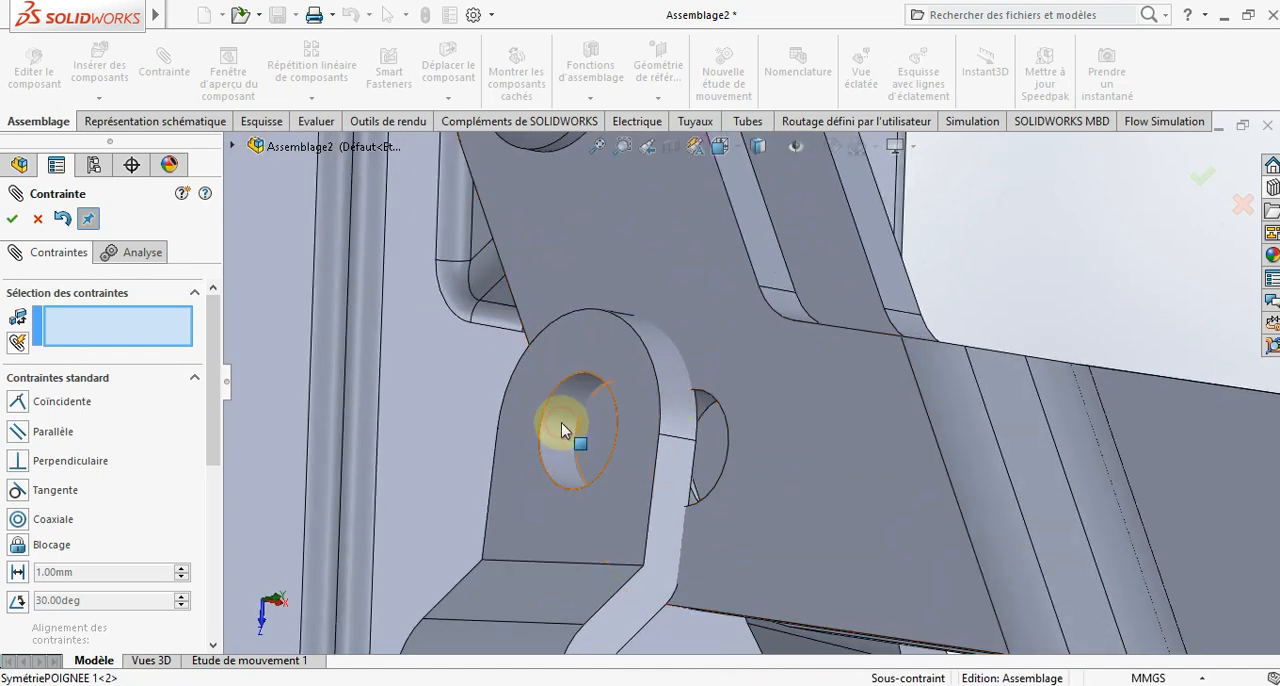
{"action": "left_click", "coordinate": [563, 425]}
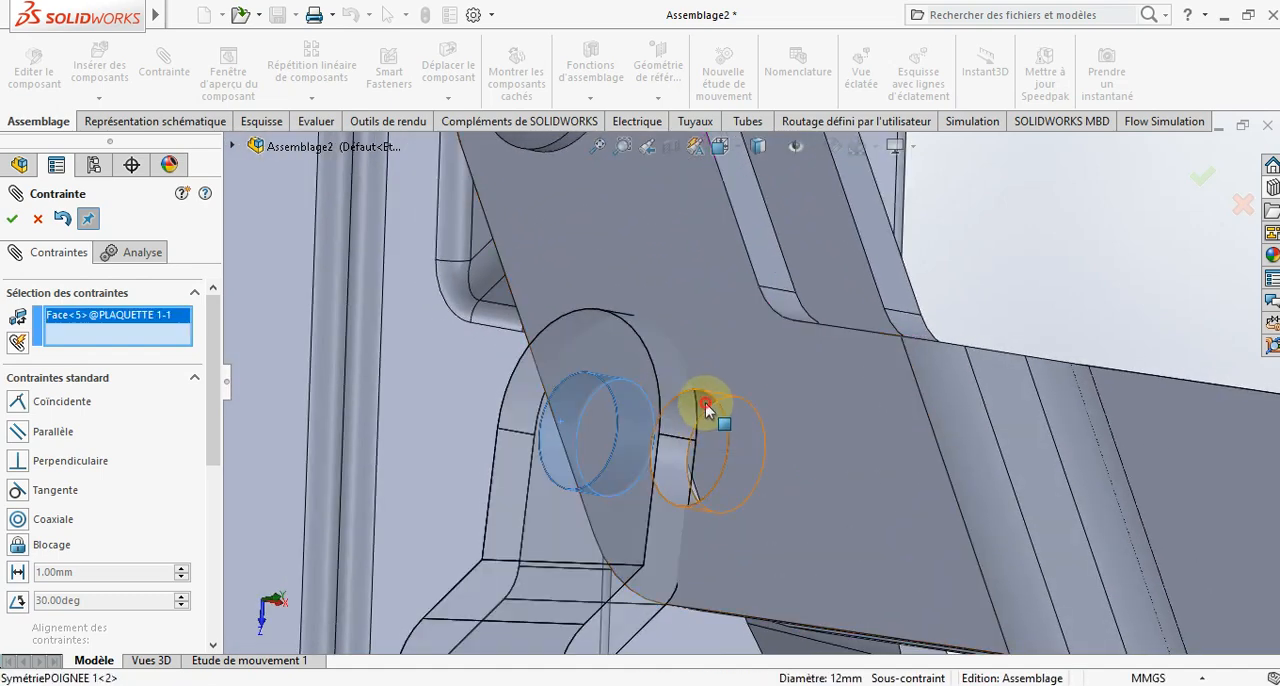
{"action": "left_click", "coordinate": [705, 402]}
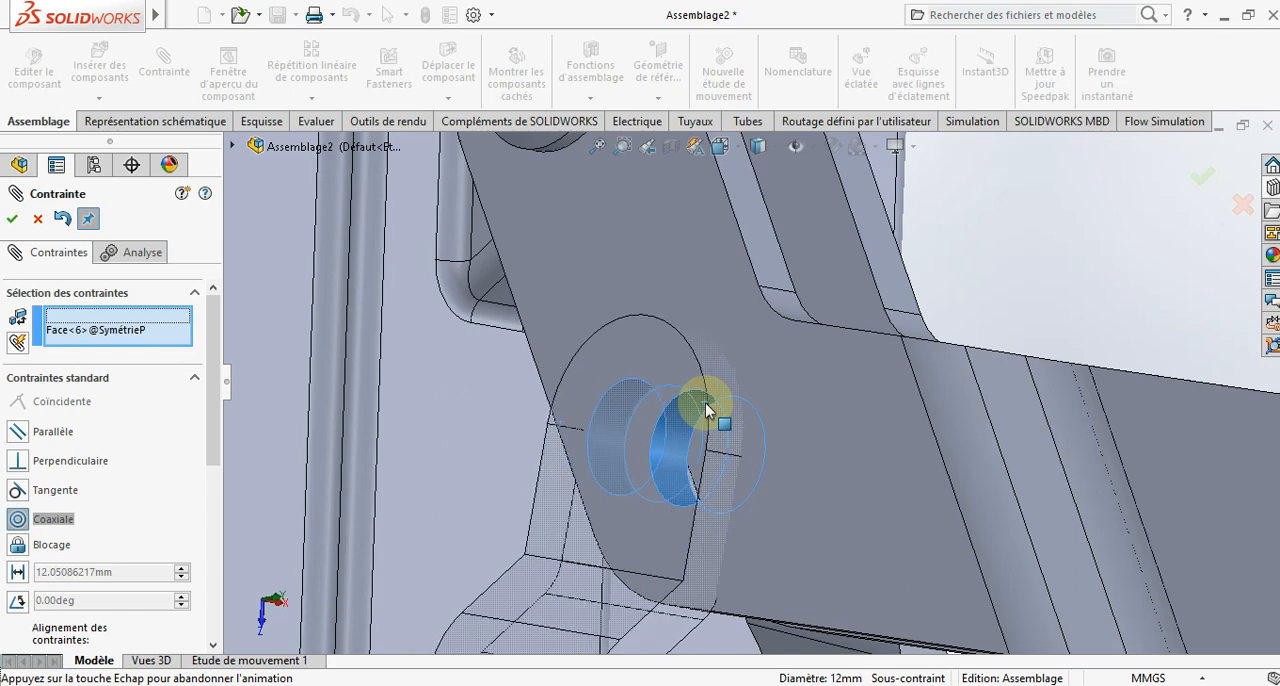
{"action": "left_click", "coordinate": [12, 218]}
{"action": "left_click", "coordinate": [41, 221]}
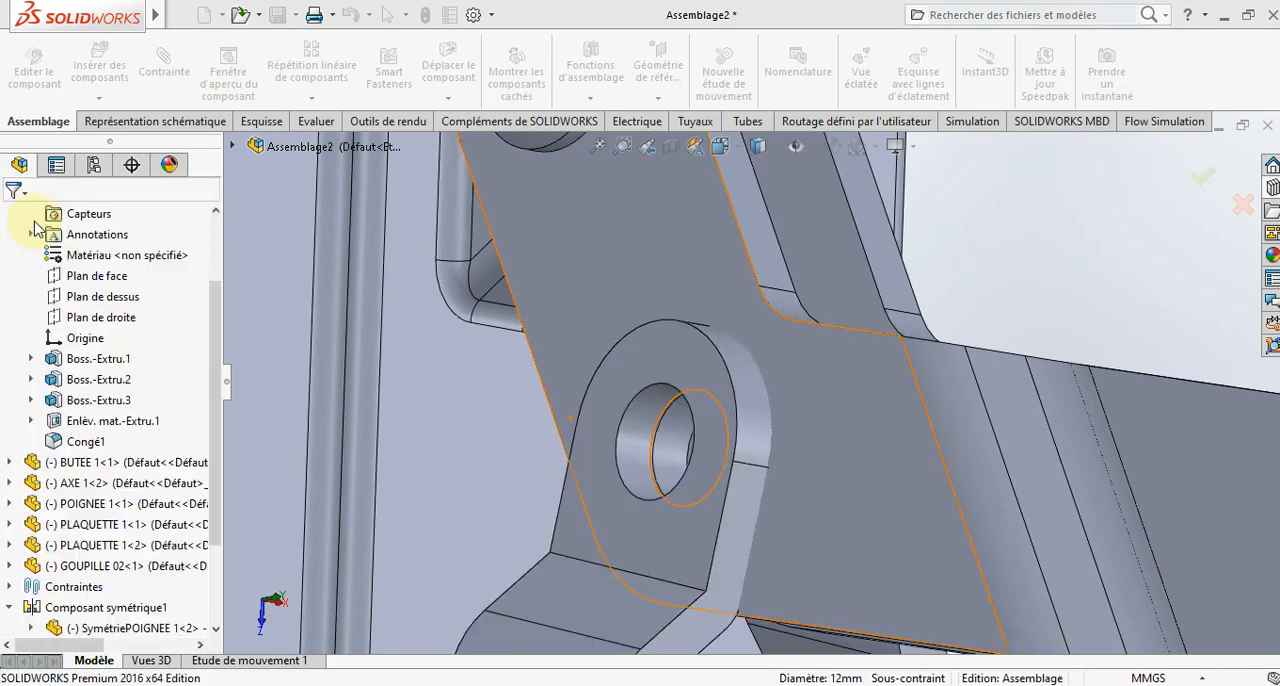
{"action": "left_click", "coordinate": [39, 219]}
{"action": "scroll", "coordinate": [143, 243], "scroll_direction": "up", "scroll_amount": 2}
{"action": "scroll", "coordinate": [354, 262], "scroll_direction": "up", "scroll_amount": 5}
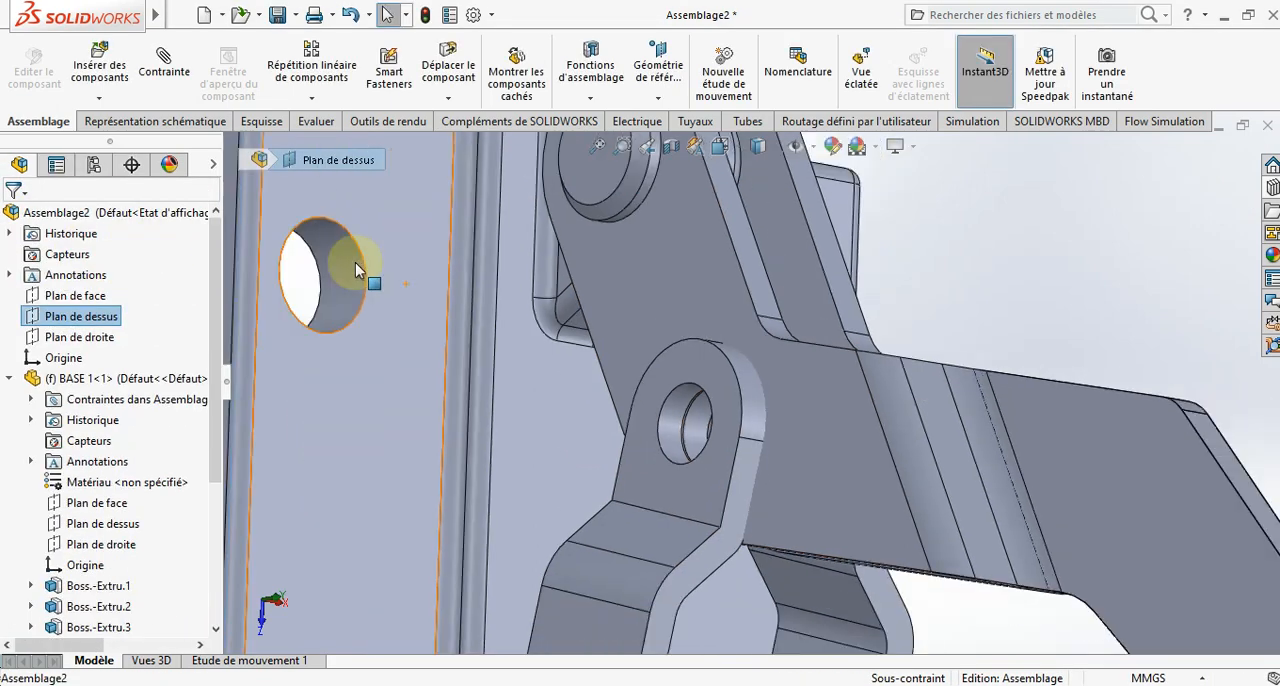
{"action": "left_click", "coordinate": [328, 285]}
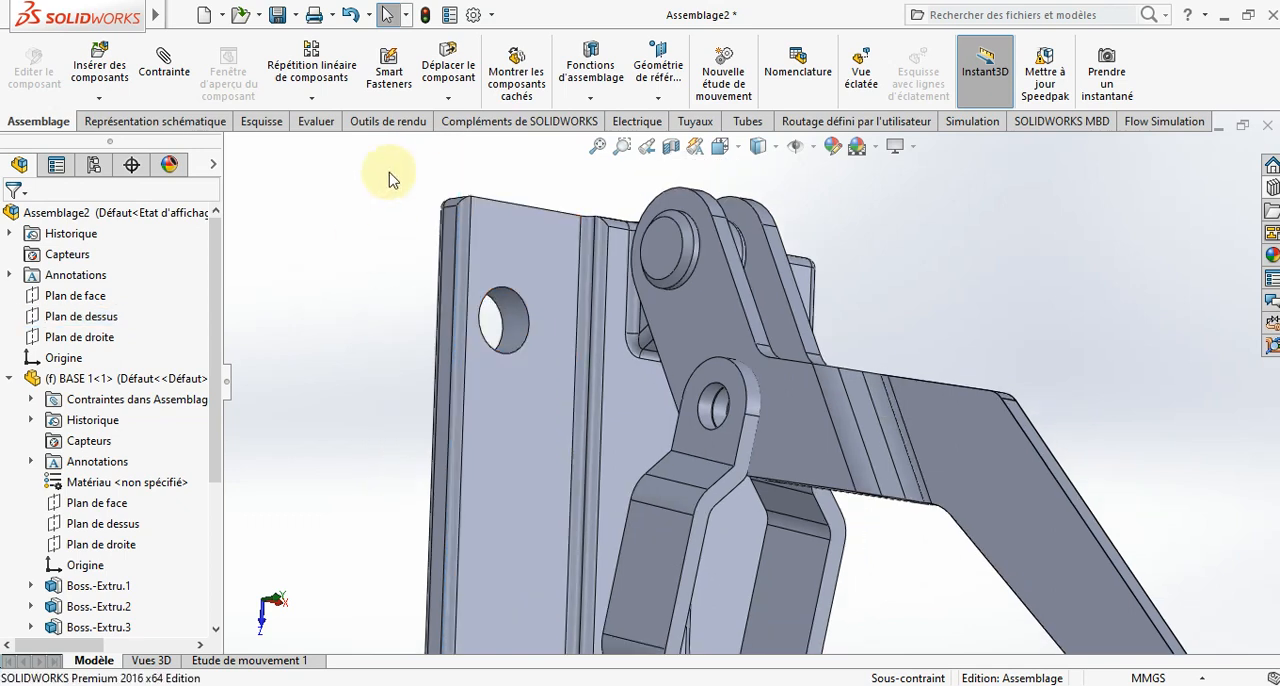
- Insert the pin GOUPILLE 01 from the PROJET folder and place it beside the handles
{"action": "left_click", "coordinate": [99, 62]}
{"action": "scroll", "coordinate": [83, 522], "scroll_direction": "down", "scroll_amount": 1}
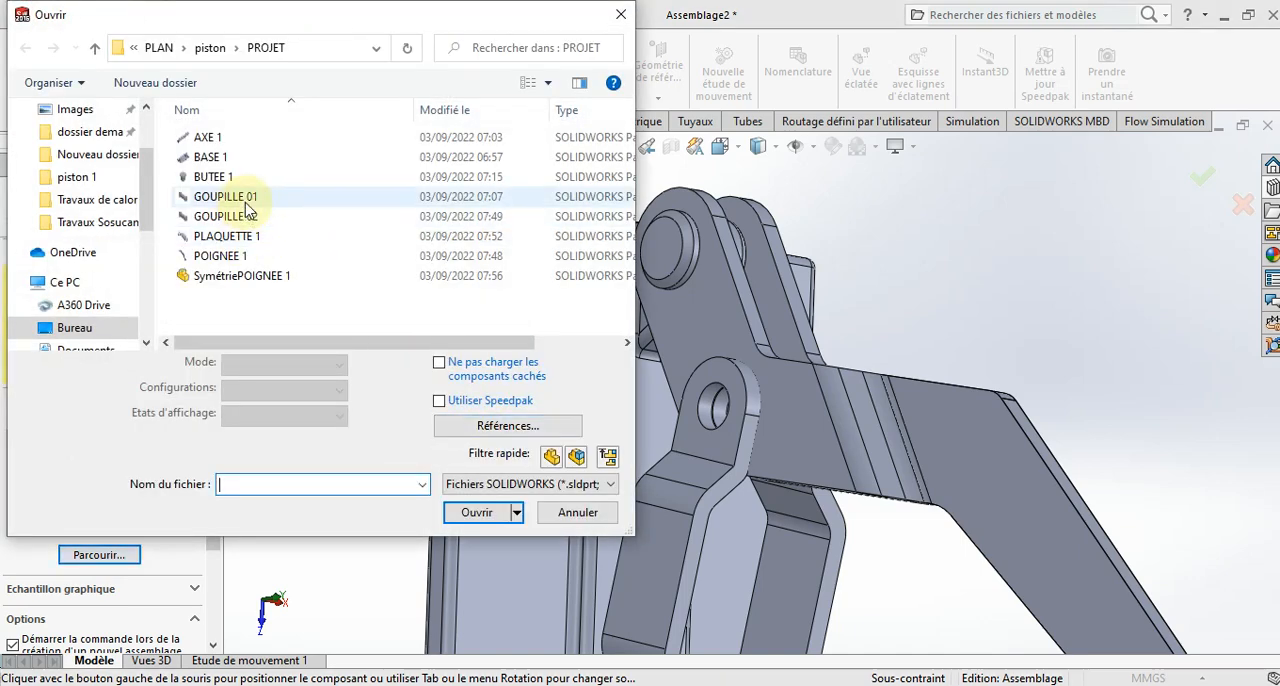
{"action": "left_click", "coordinate": [226, 197]}
{"action": "left_click", "coordinate": [476, 512]}
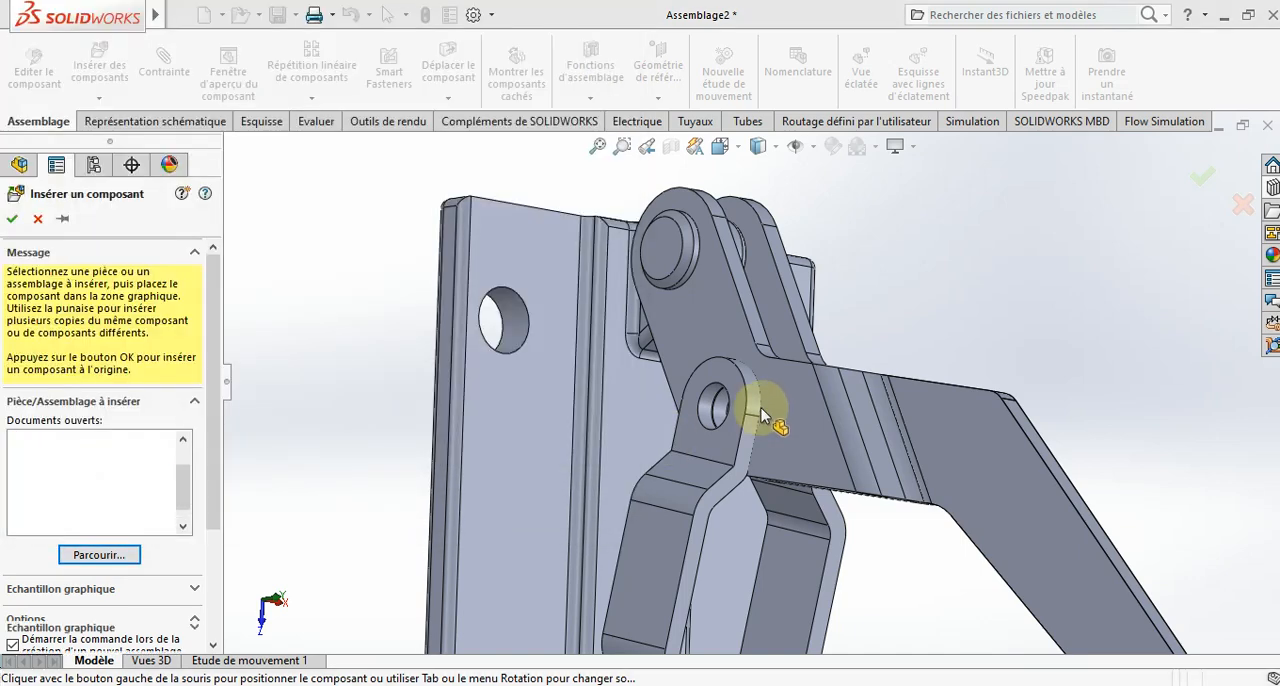
{"action": "left_click", "coordinate": [757, 406]}
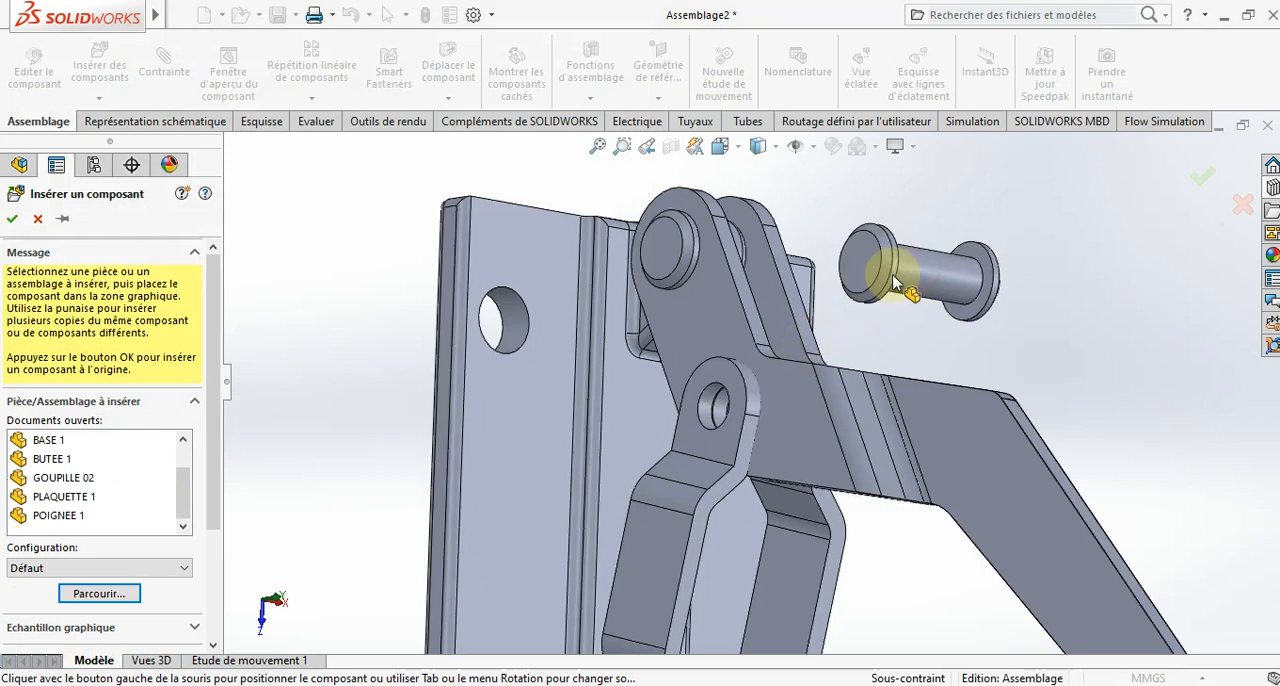
{"action": "left_click", "coordinate": [894, 278]}
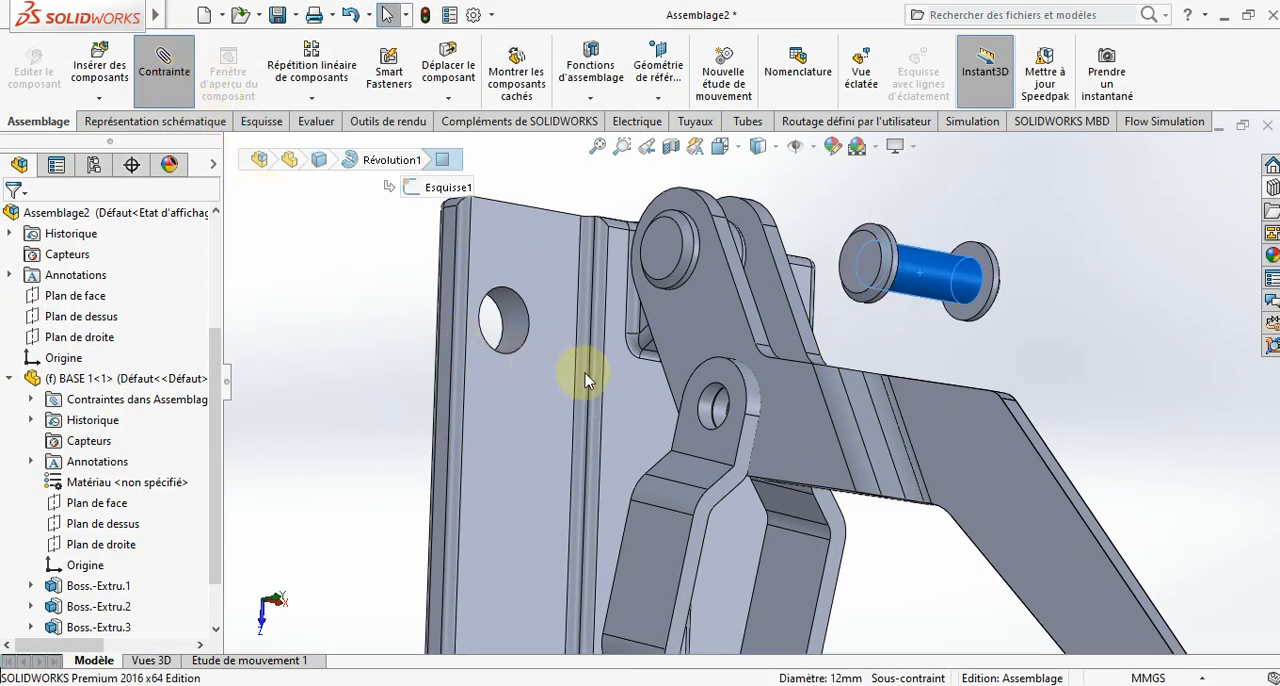
- Mate the GOUPILLE 01 shank concentric with the first link plate's hole and its head's inner face coincident with the second link plate's outer face
{"action": "left_click", "coordinate": [715, 408]}
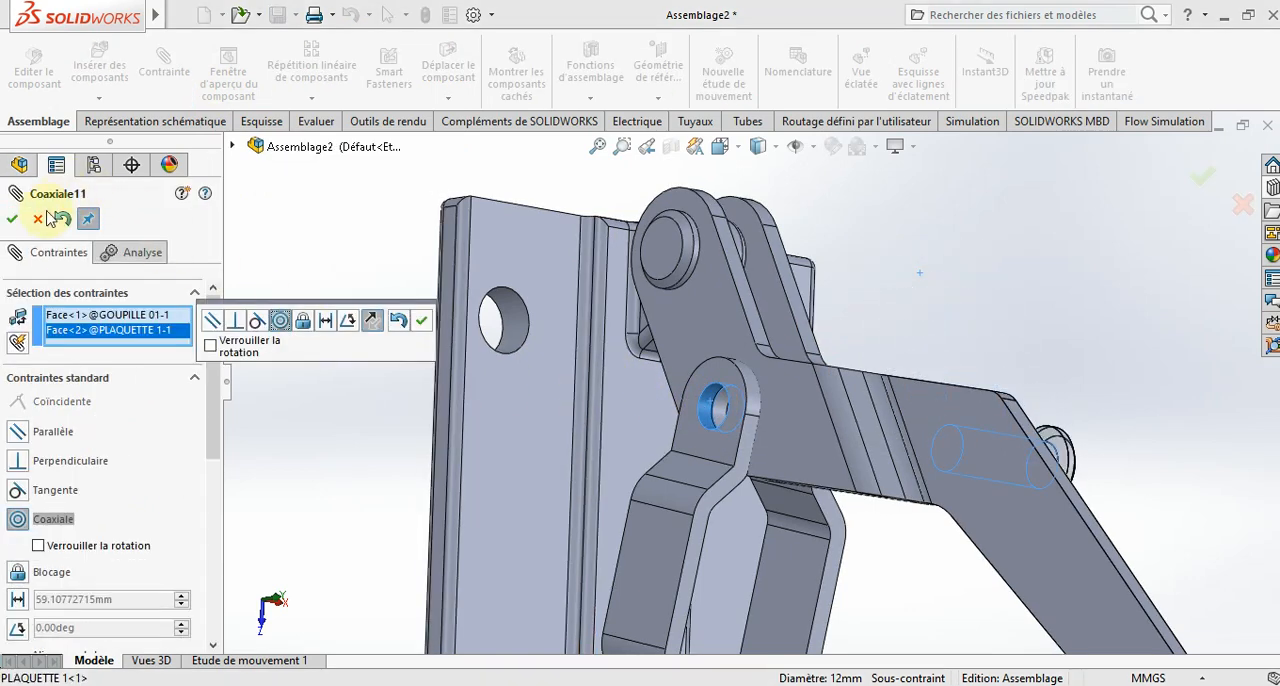
{"action": "left_click", "coordinate": [12, 219]}
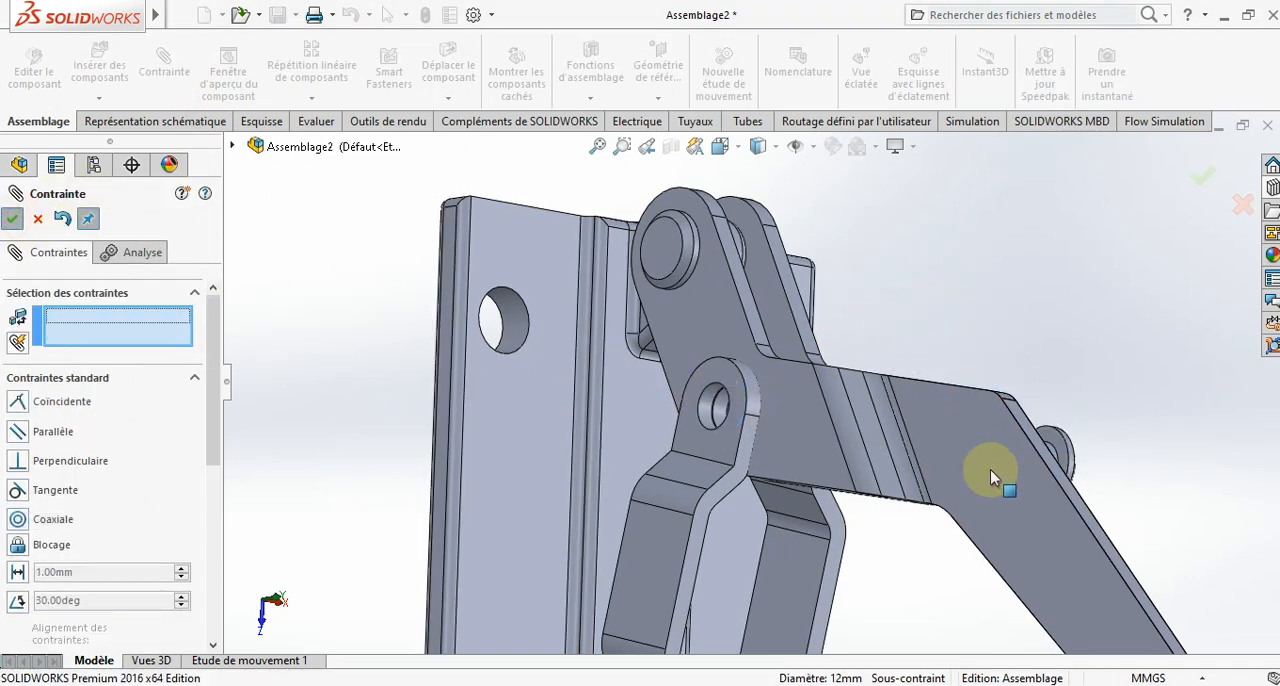
{"action": "left_click", "coordinate": [1062, 450]}
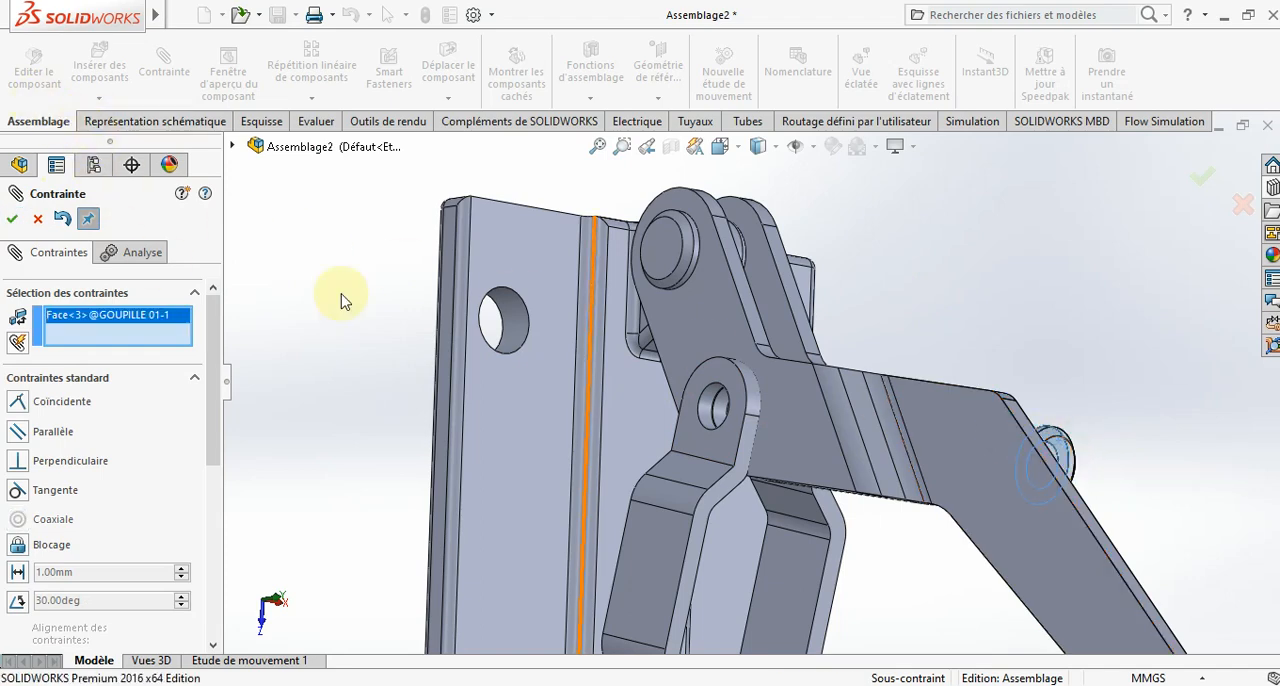
{"action": "middle_click_drag", "start_coordinate": [649, 363], "coordinate": [842, 448]}
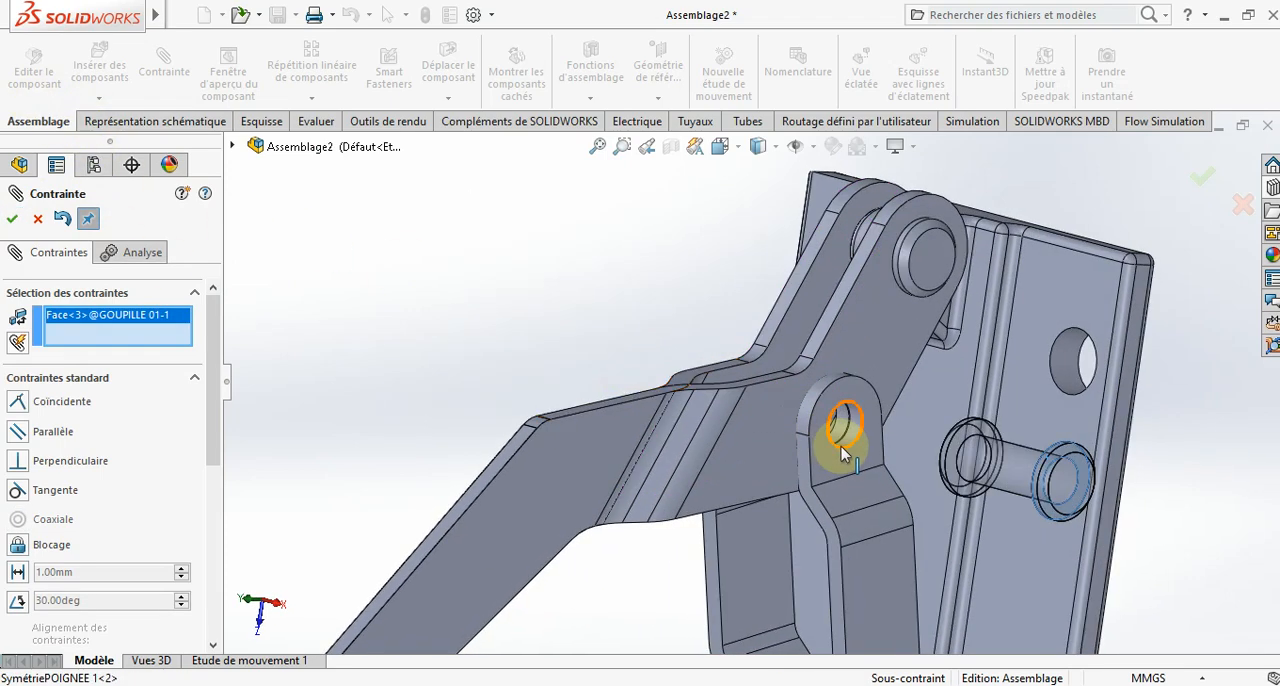
{"action": "left_click", "coordinate": [847, 460]}
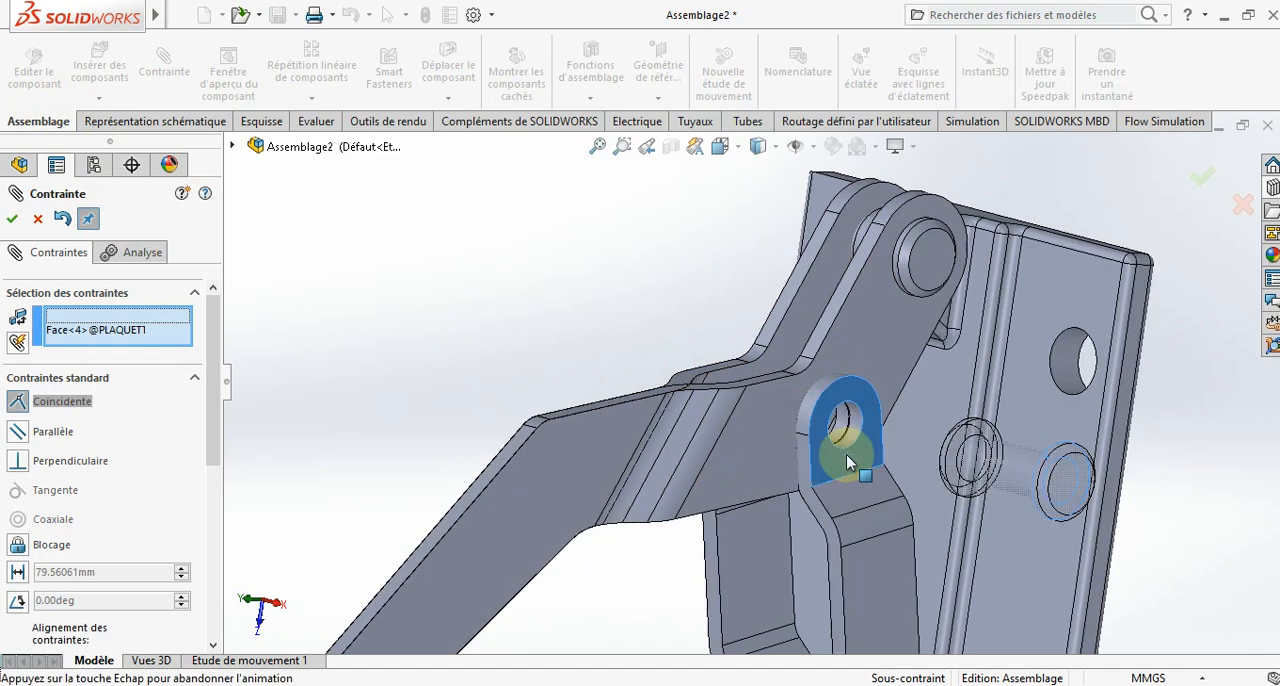
{"action": "left_click", "coordinate": [20, 218]}
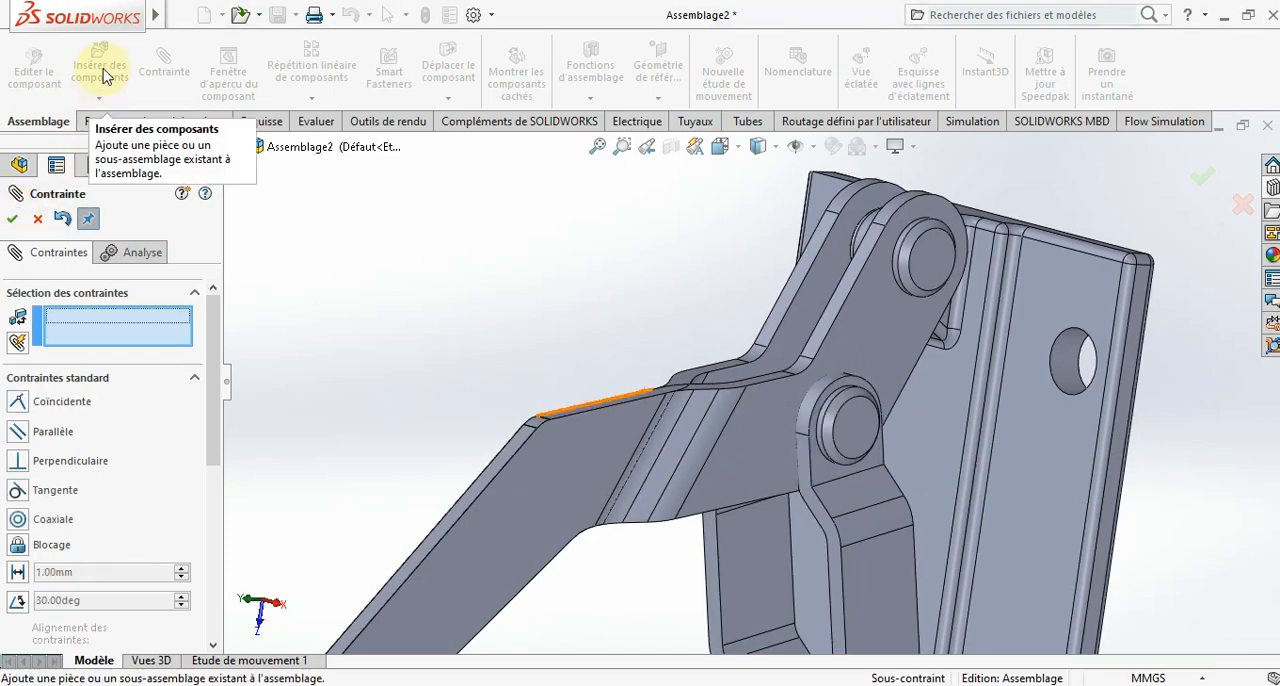
{"action": "key", "text": "Escape"}
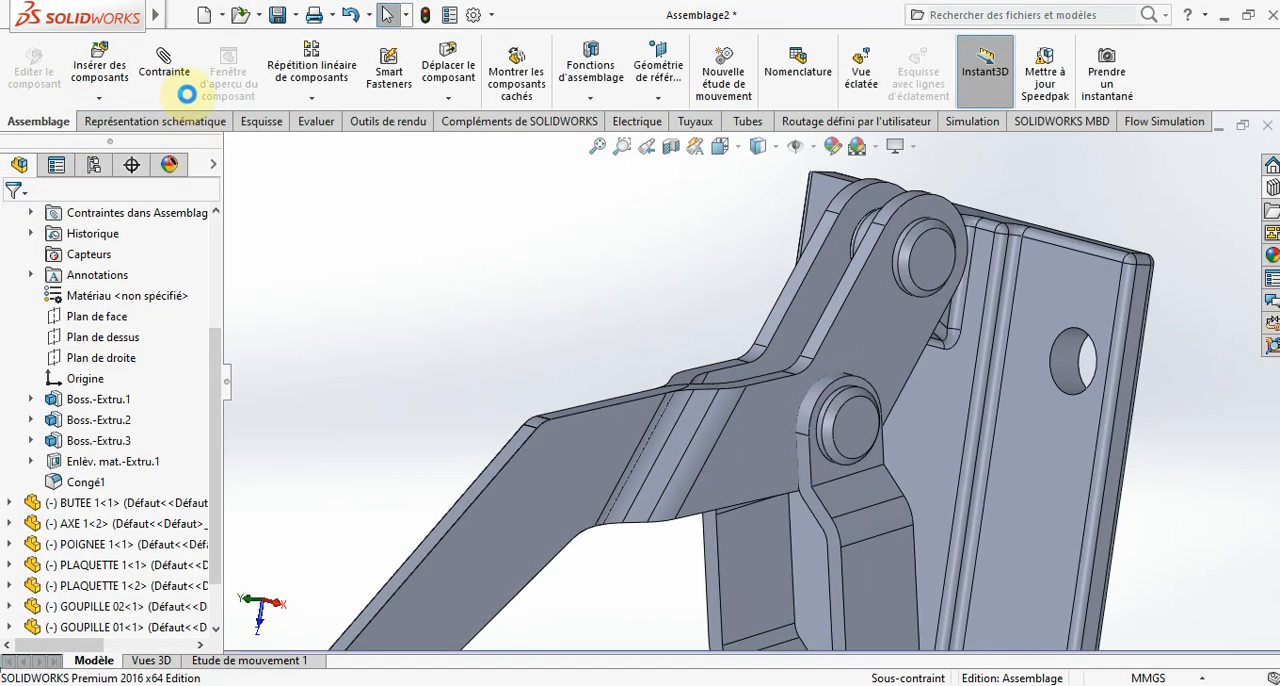
- Insert a second GOUPILLE 01 pin from the PROJET folder and place it beside the link plates' lower holes at the rod end
{"action": "left_click", "coordinate": [100, 65]}
{"action": "scroll", "coordinate": [100, 490], "scroll_direction": "down", "scroll_amount": 2}
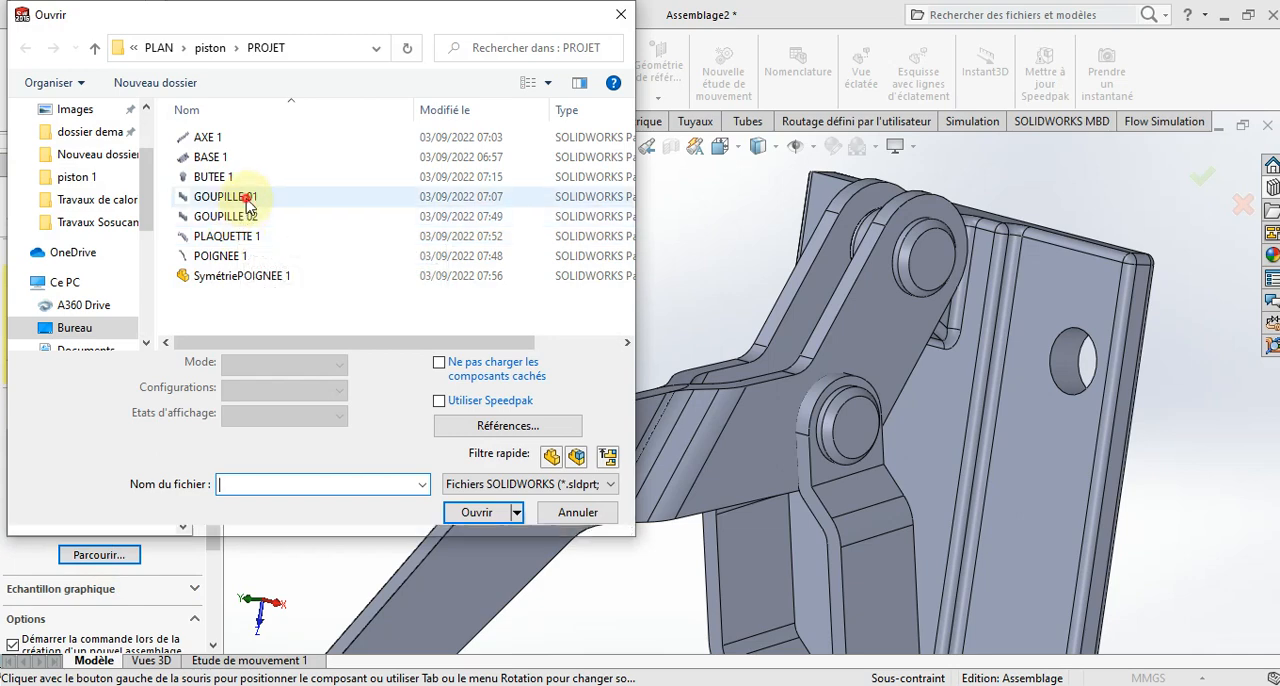
{"action": "left_click", "coordinate": [245, 197]}
{"action": "left_click", "coordinate": [470, 483]}
{"action": "scroll", "coordinate": [452, 395], "scroll_direction": "up", "scroll_amount": 4}
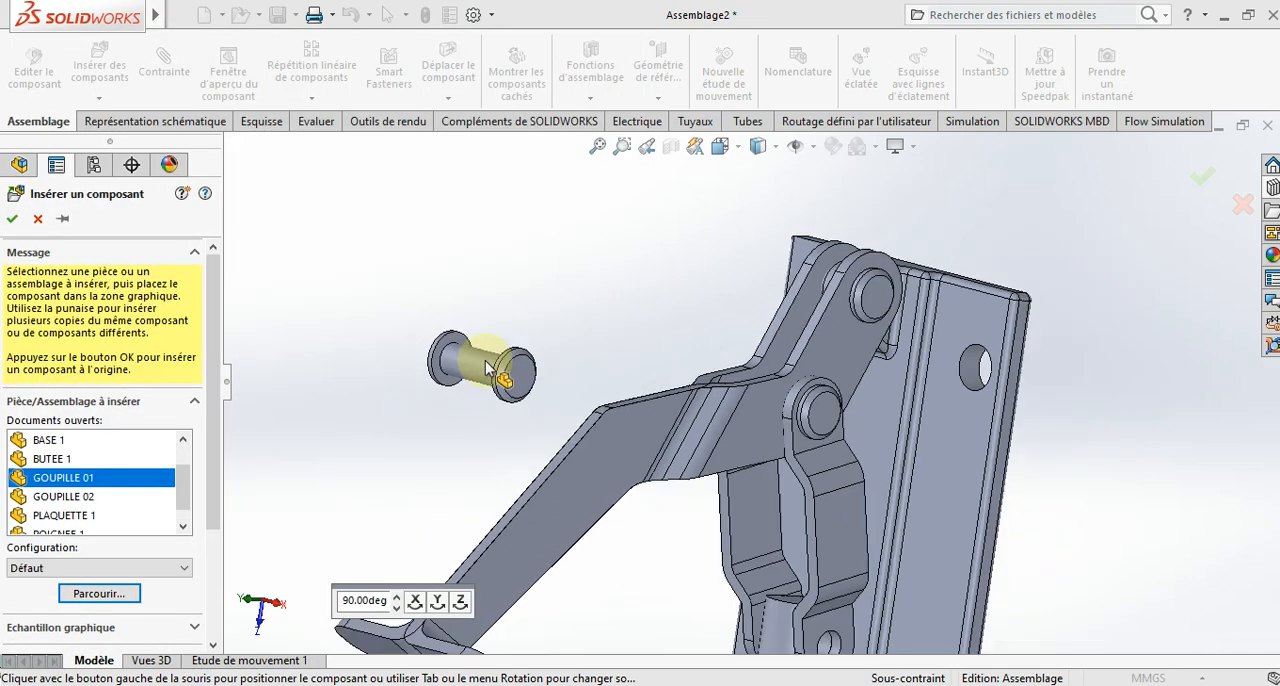
{"action": "scroll", "coordinate": [840, 566], "scroll_direction": "down", "scroll_amount": 6}
{"action": "left_click", "coordinate": [566, 422]}
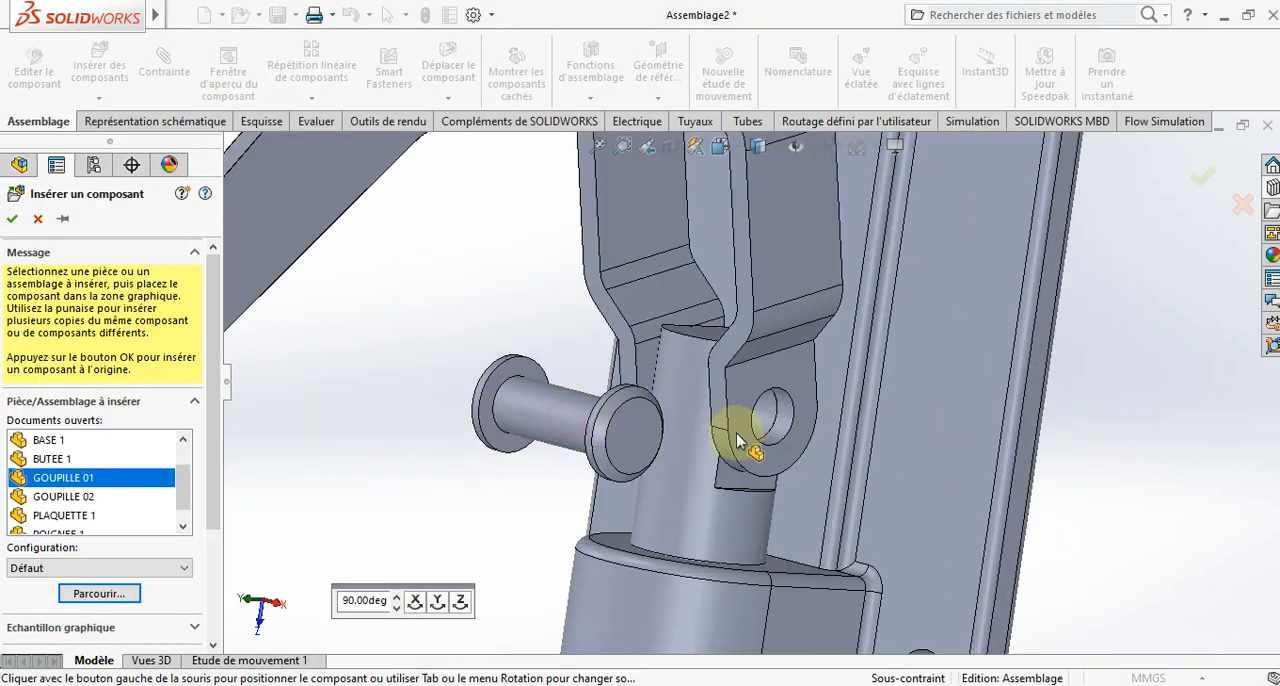
{"action": "left_click", "coordinate": [758, 424]}
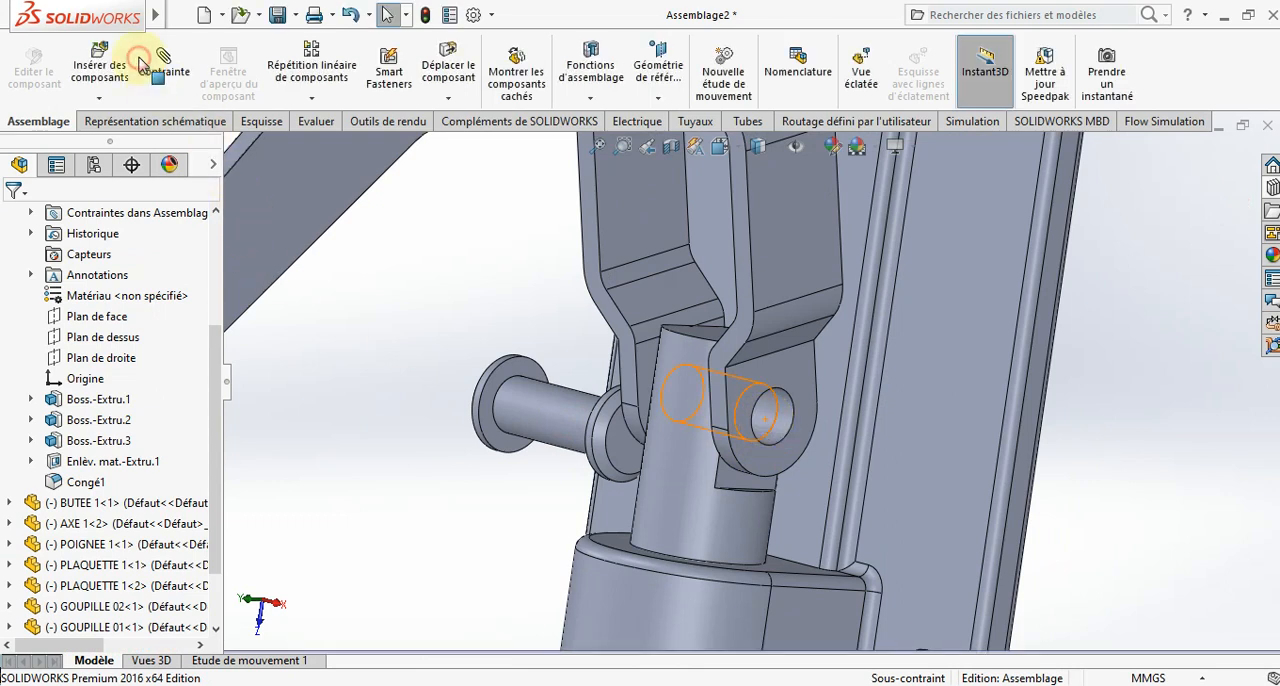
- Add a concentric mate between the cross hole of AXE 1 and the second GOUPILLE 01 pin's shank
{"action": "left_click", "coordinate": [158, 76]}
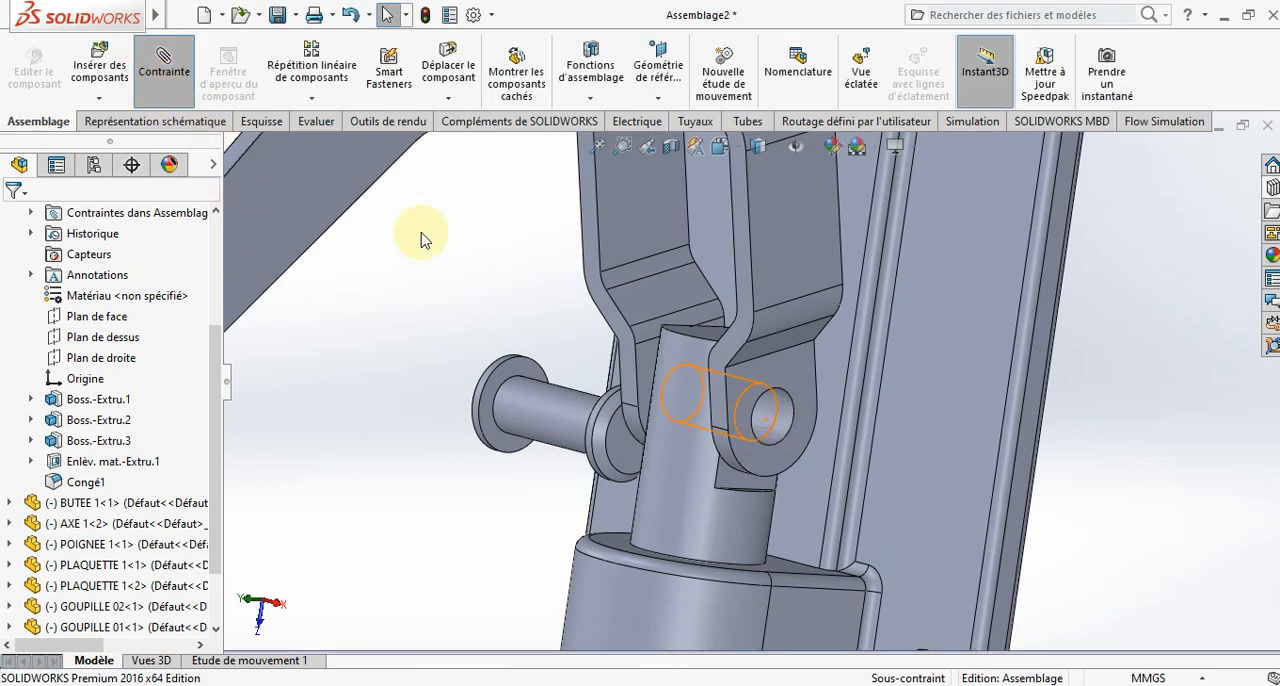
{"action": "left_click", "coordinate": [767, 422]}
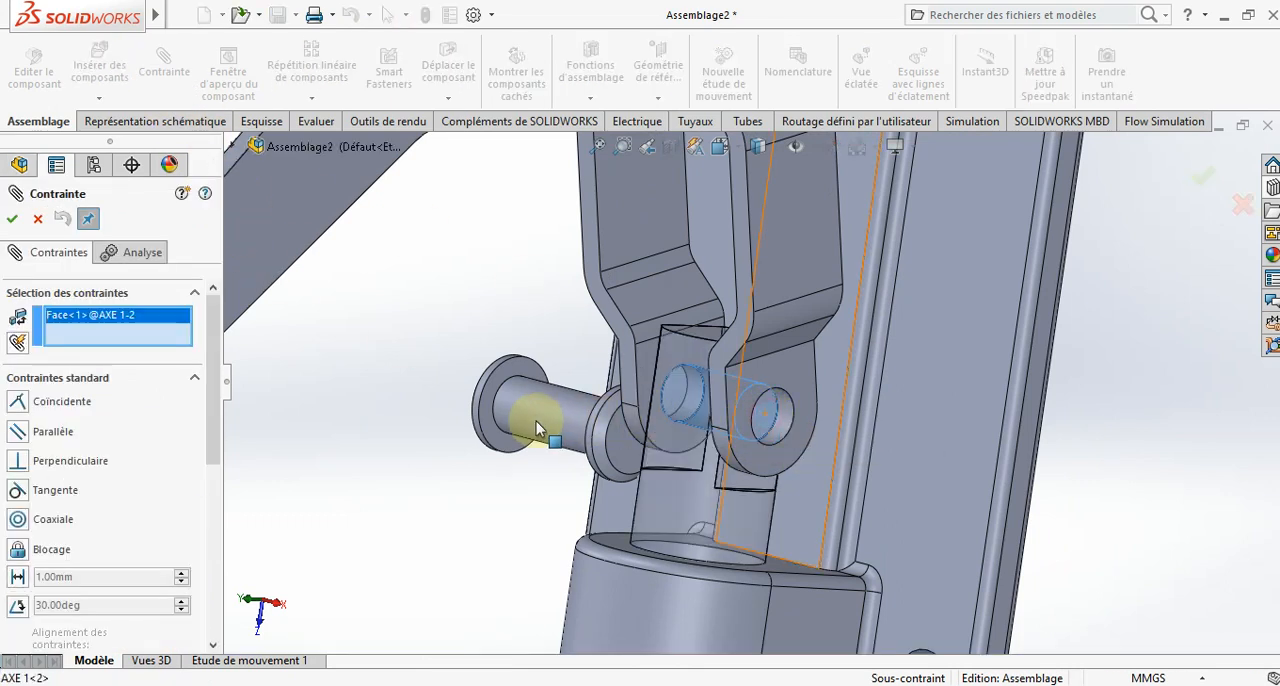
{"action": "left_click", "coordinate": [518, 415]}
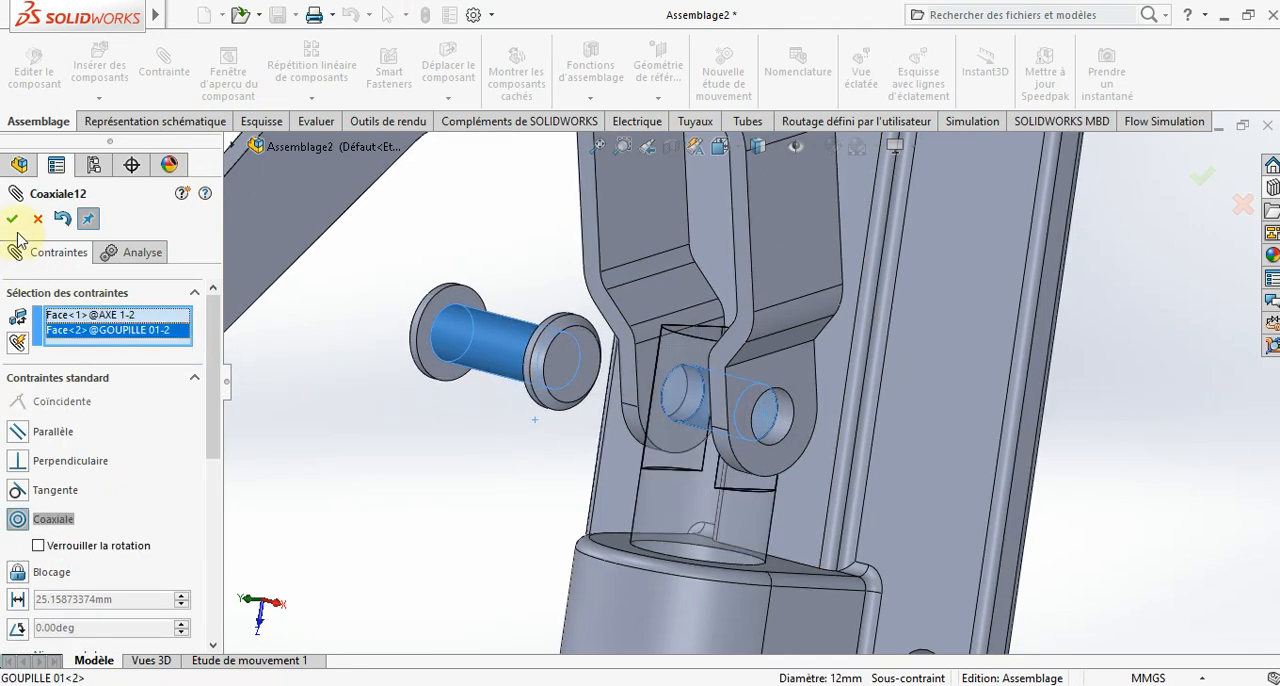
- Add a coincident mate between the second GOUPILLE 01 pin head's inner face and the first link plate's outer face, and finish mating
{"action": "left_click", "coordinate": [437, 308]}
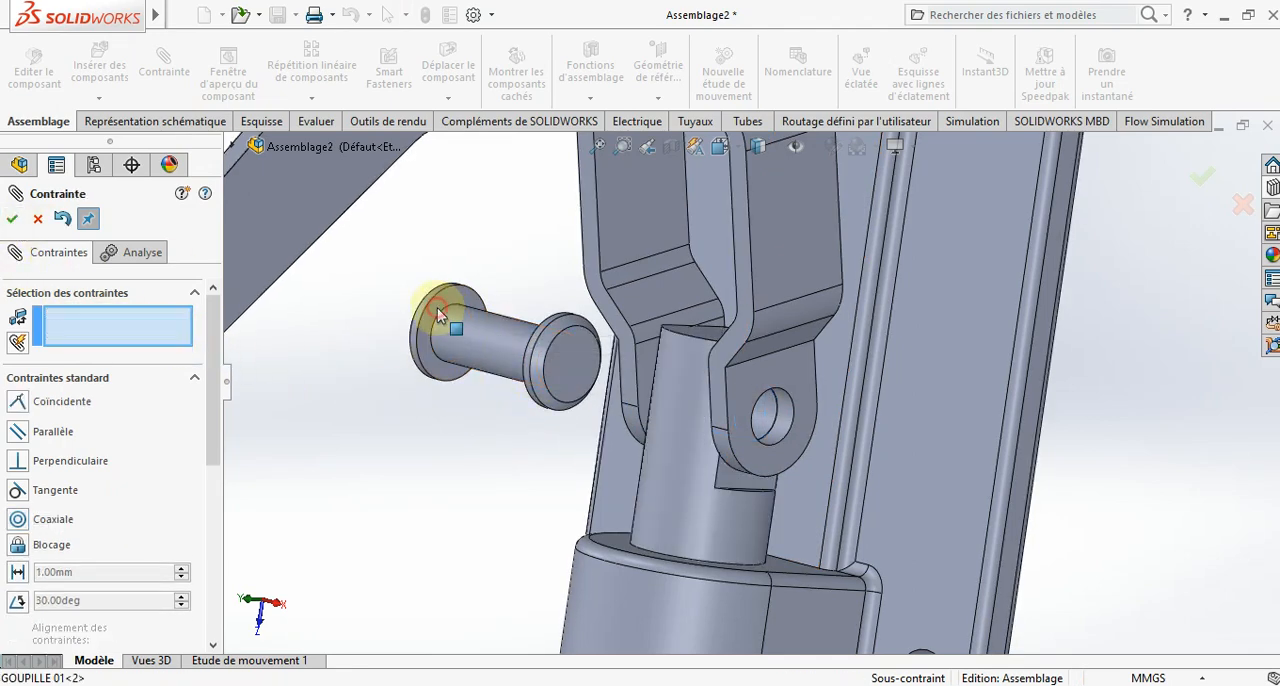
{"action": "middle_click_drag", "start_coordinate": [563, 463], "coordinate": [862, 386]}
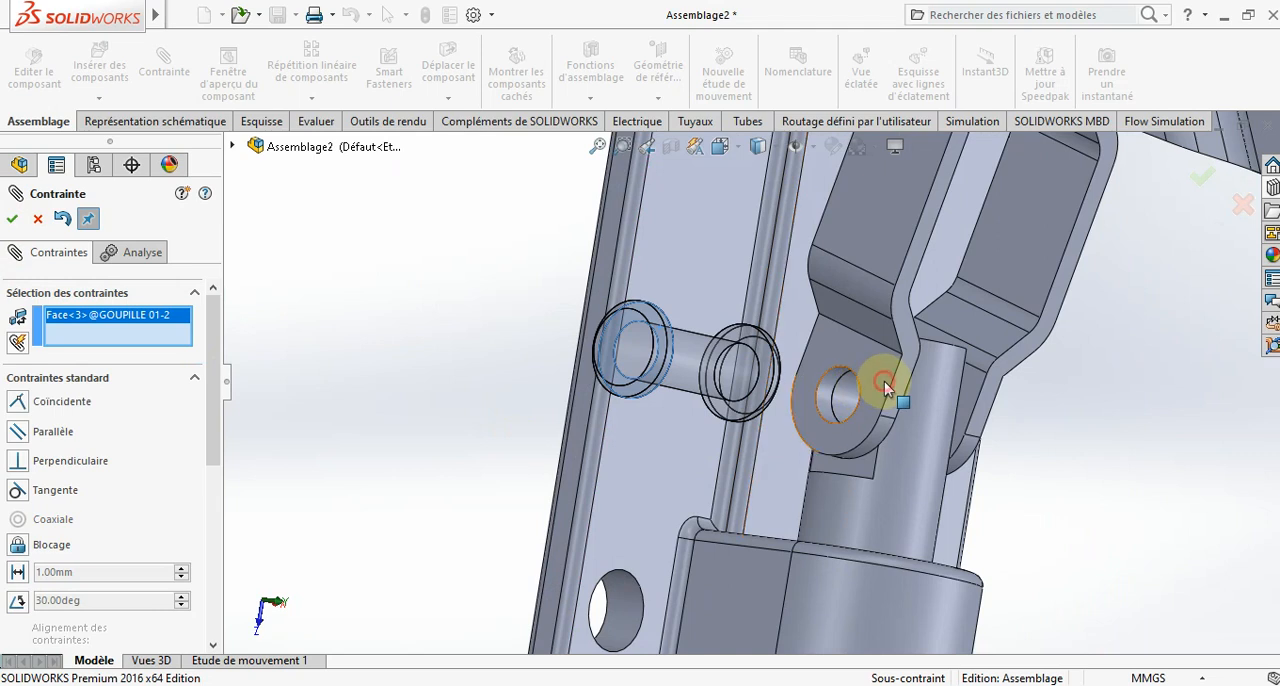
{"action": "left_click", "coordinate": [884, 381]}
{"action": "left_click", "coordinate": [12, 218]}
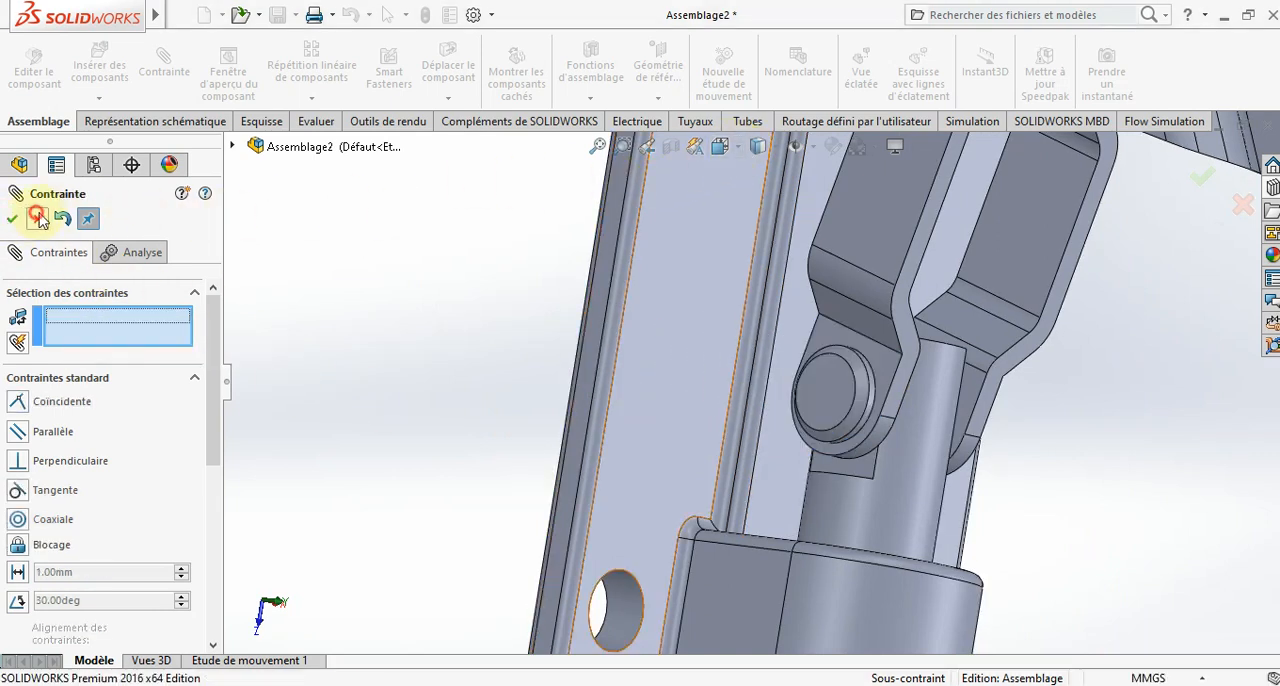
- Show the assembly in isometric view and move the handle to check the clamp's motion
{"action": "left_click", "coordinate": [737, 148]}
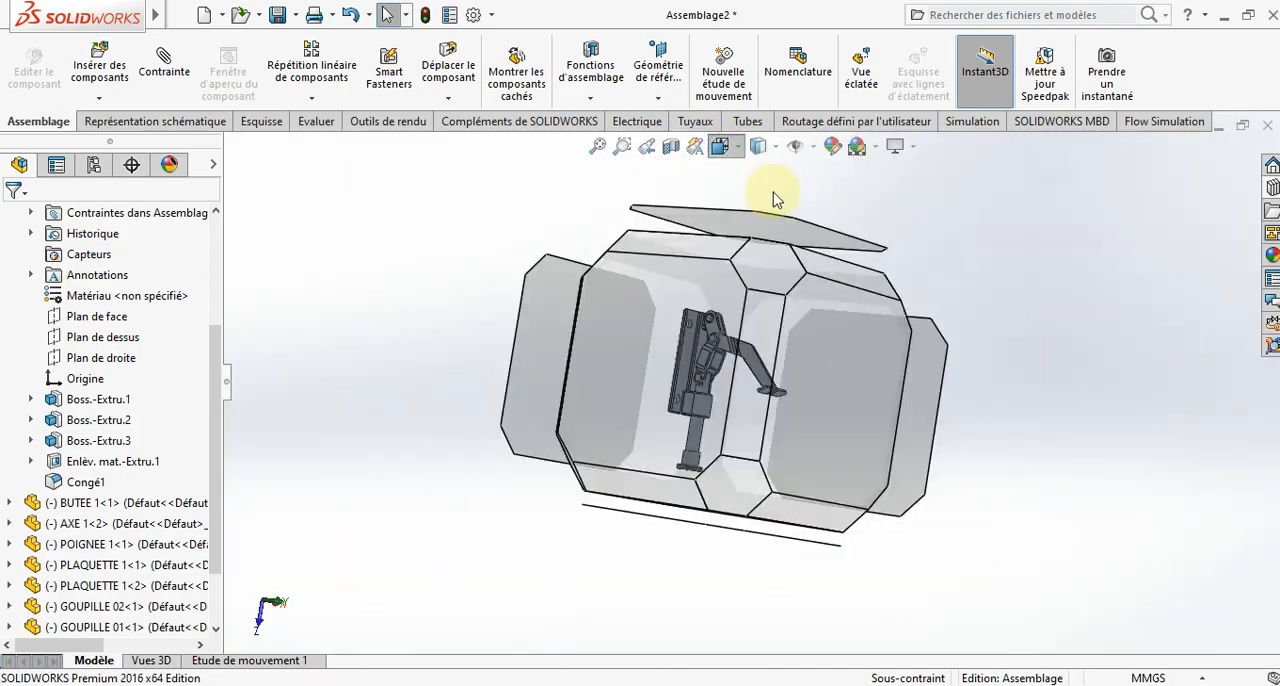
{"action": "left_click", "coordinate": [827, 199]}
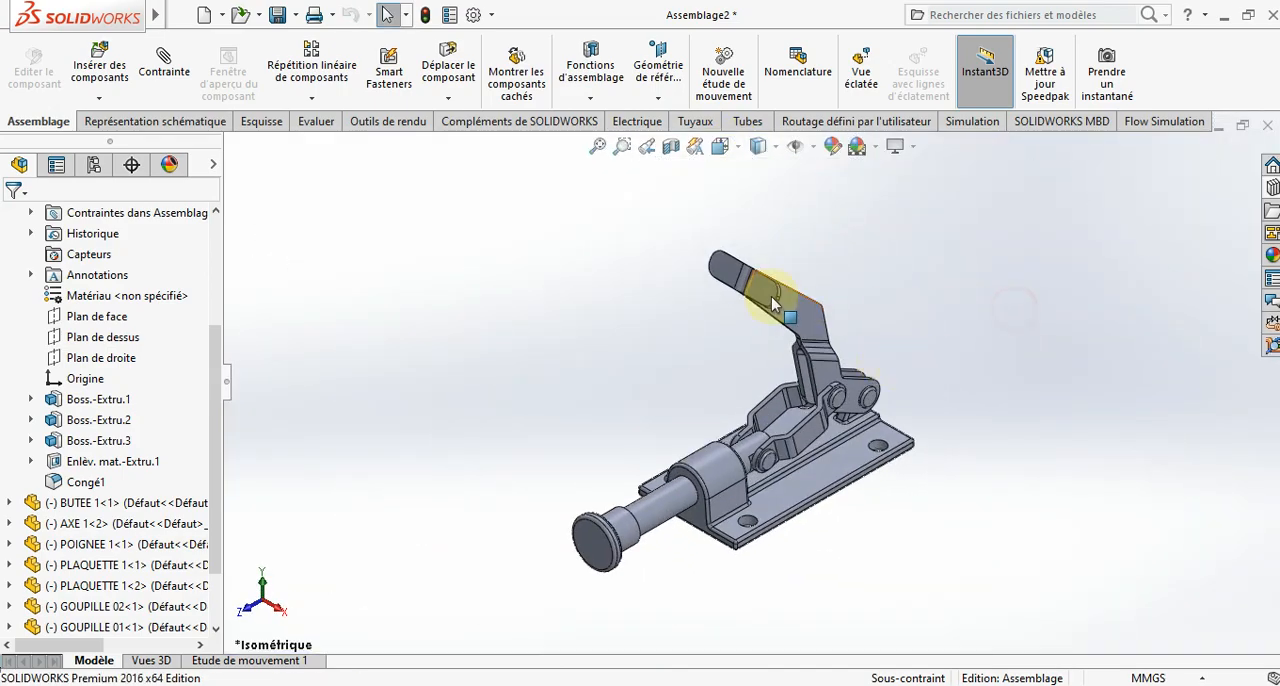
{"action": "left_click_drag", "start_coordinate": [757, 312], "coordinate": [910, 270]}
{"action": "key", "text": "Escape"}
{"action": "left_click", "coordinate": [910, 270]}
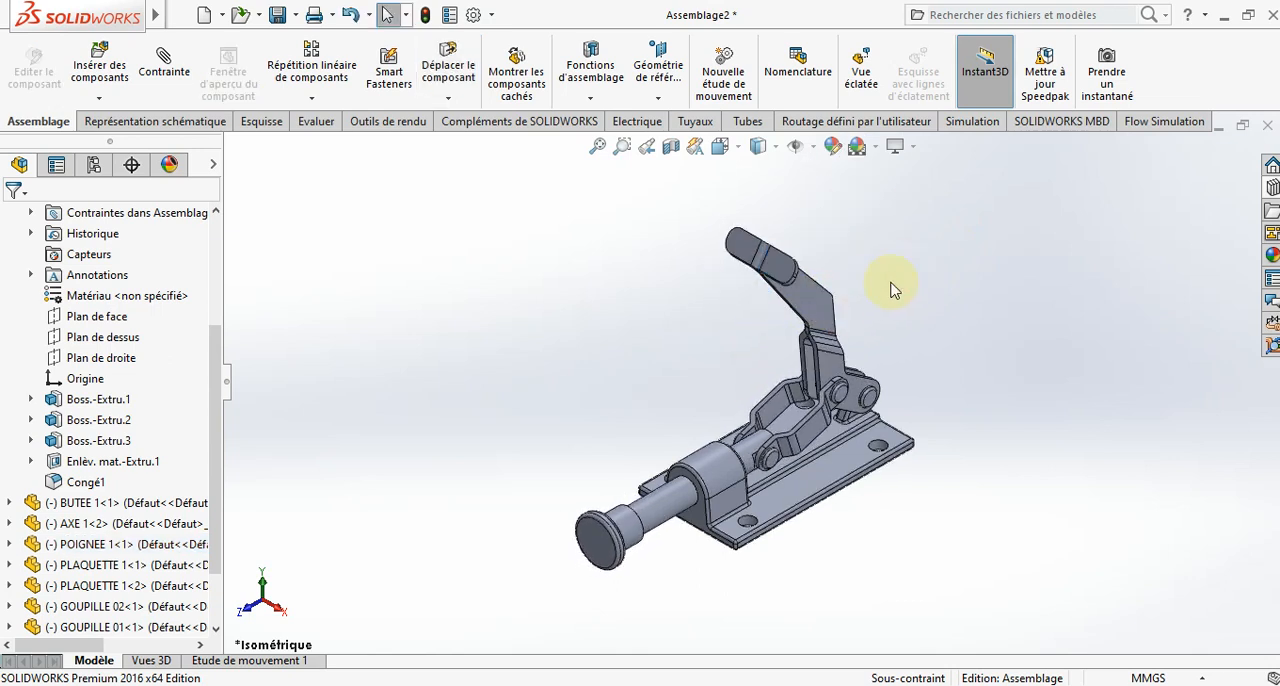
{"action": "left_click", "coordinate": [825, 303]}
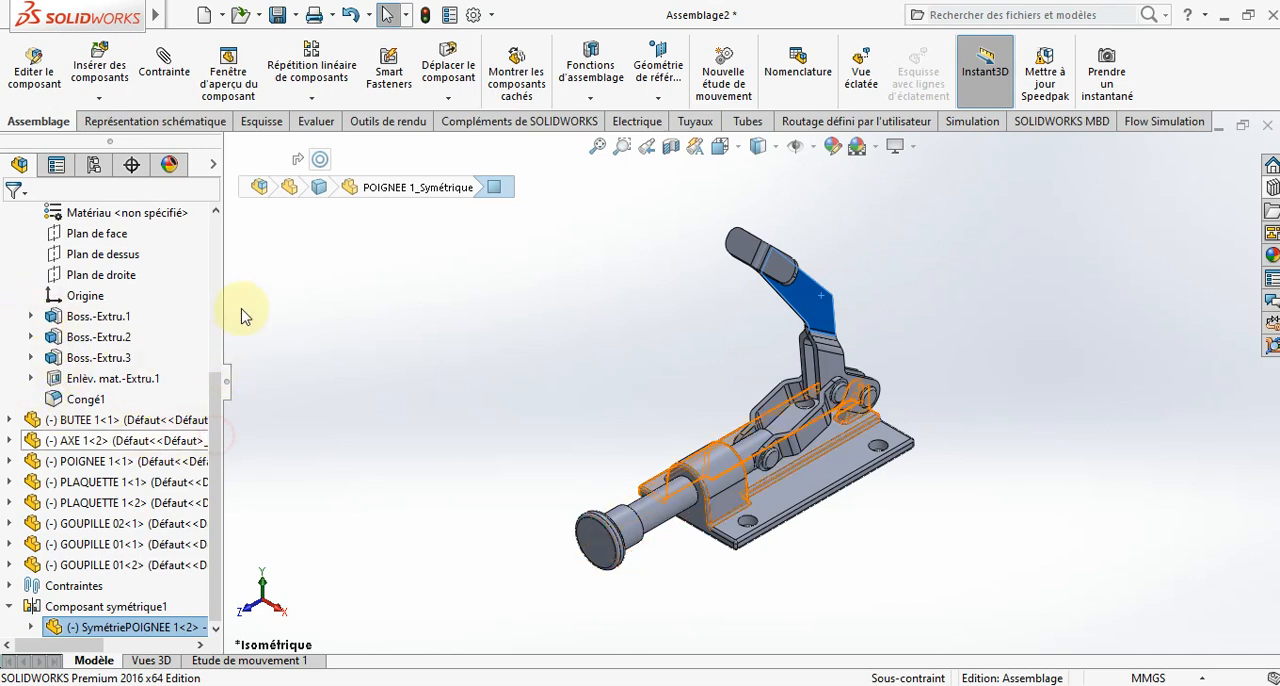
{"action": "left_click", "coordinate": [370, 388]}
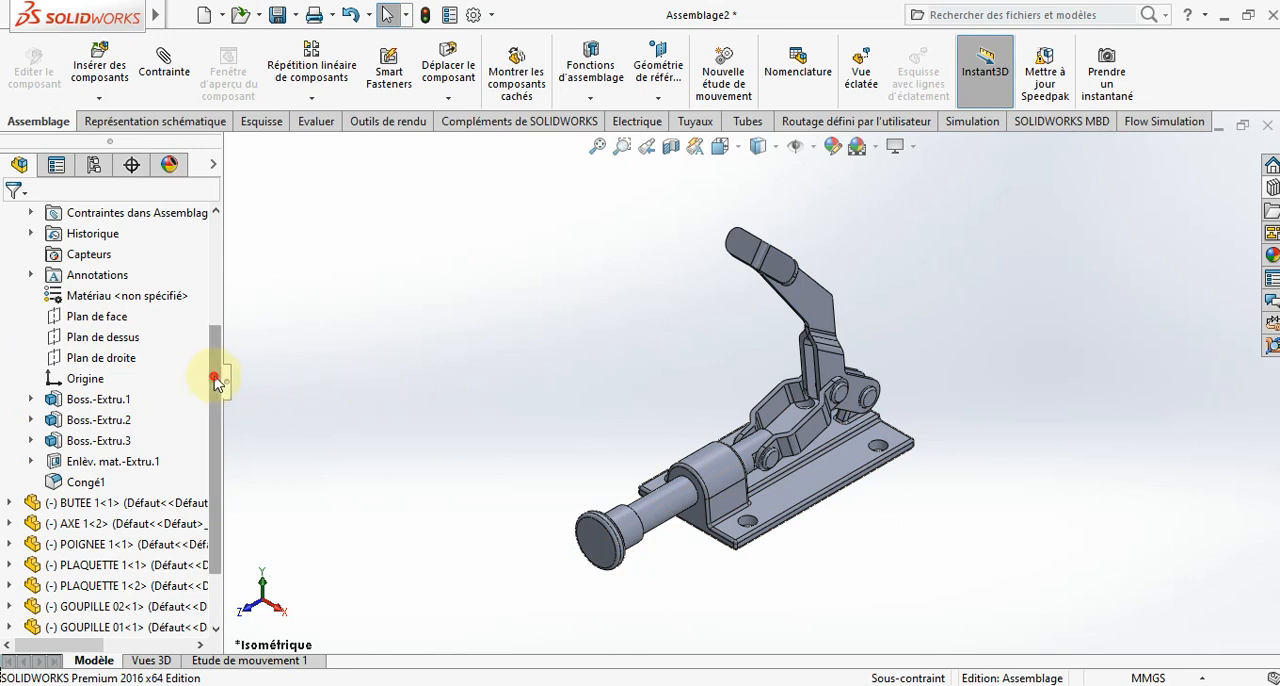
- Collapse the BASE 1 features in the component tree and colour the BASE 1 part dark grey
{"action": "left_click_drag", "start_coordinate": [215, 380], "coordinate": [157, 286]}
{"action": "left_click", "coordinate": [8, 378]}
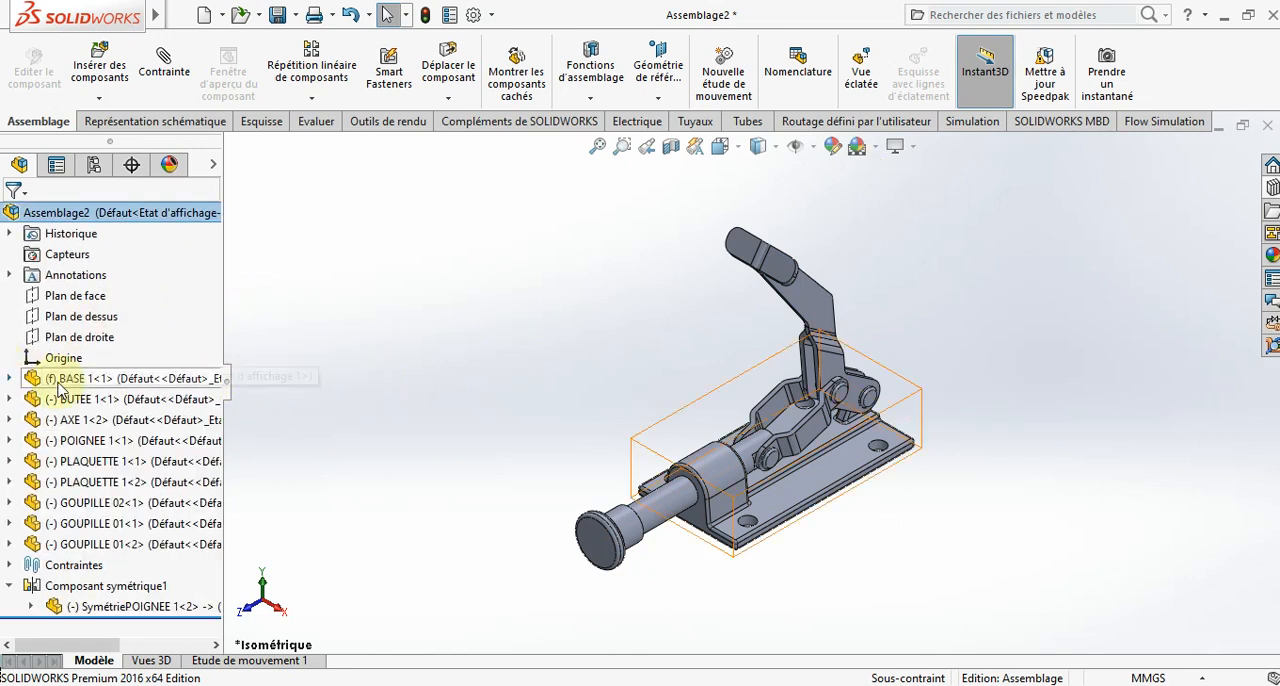
{"action": "right_click", "coordinate": [35, 378]}
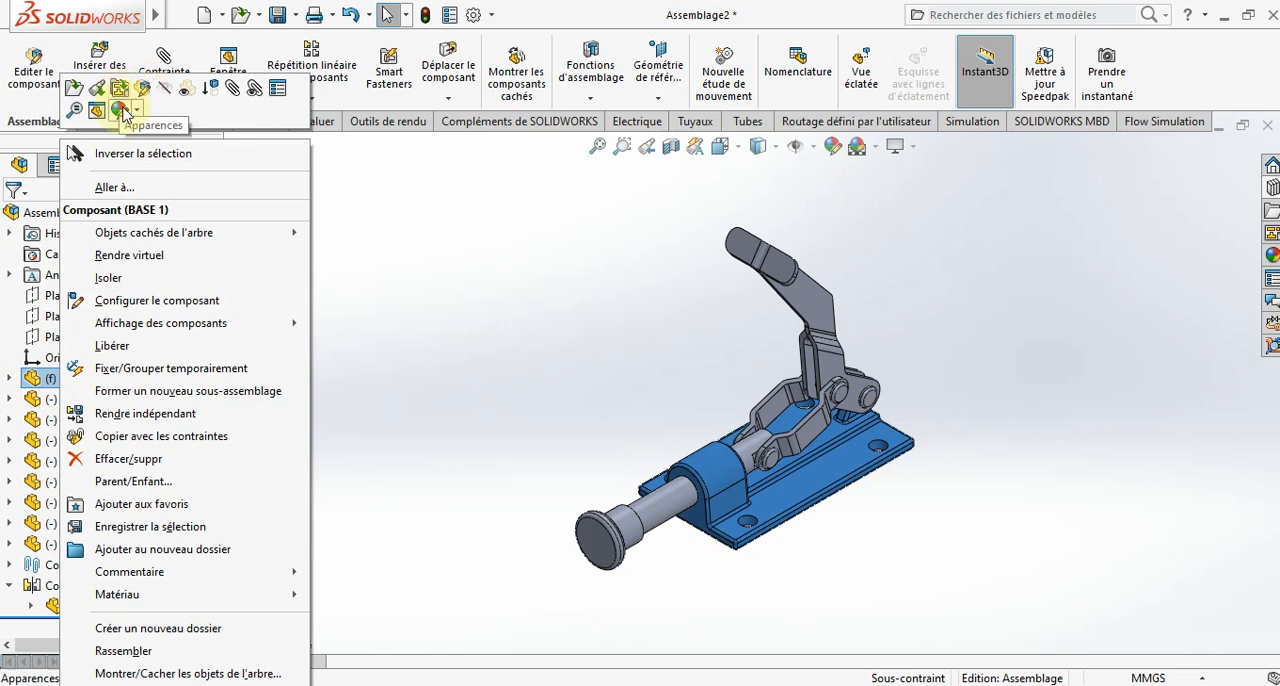
{"action": "left_click", "coordinate": [134, 112]}
{"action": "left_click", "coordinate": [220, 175]}
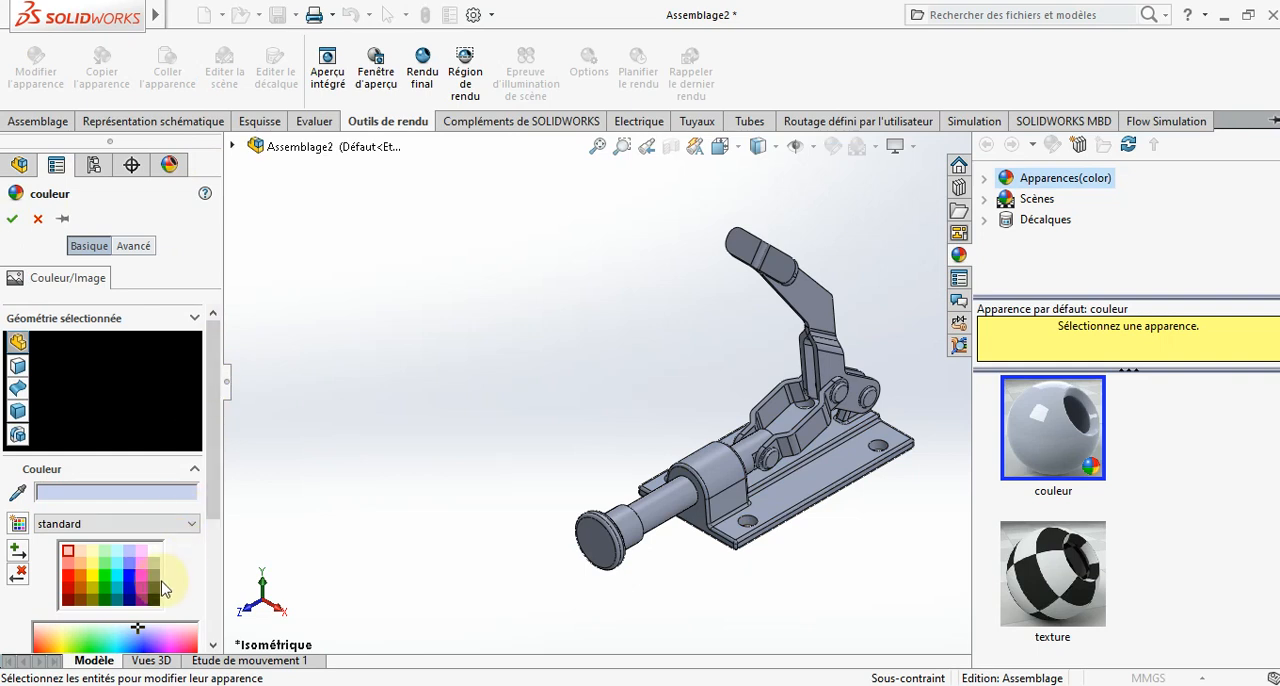
{"action": "left_click", "coordinate": [158, 592]}
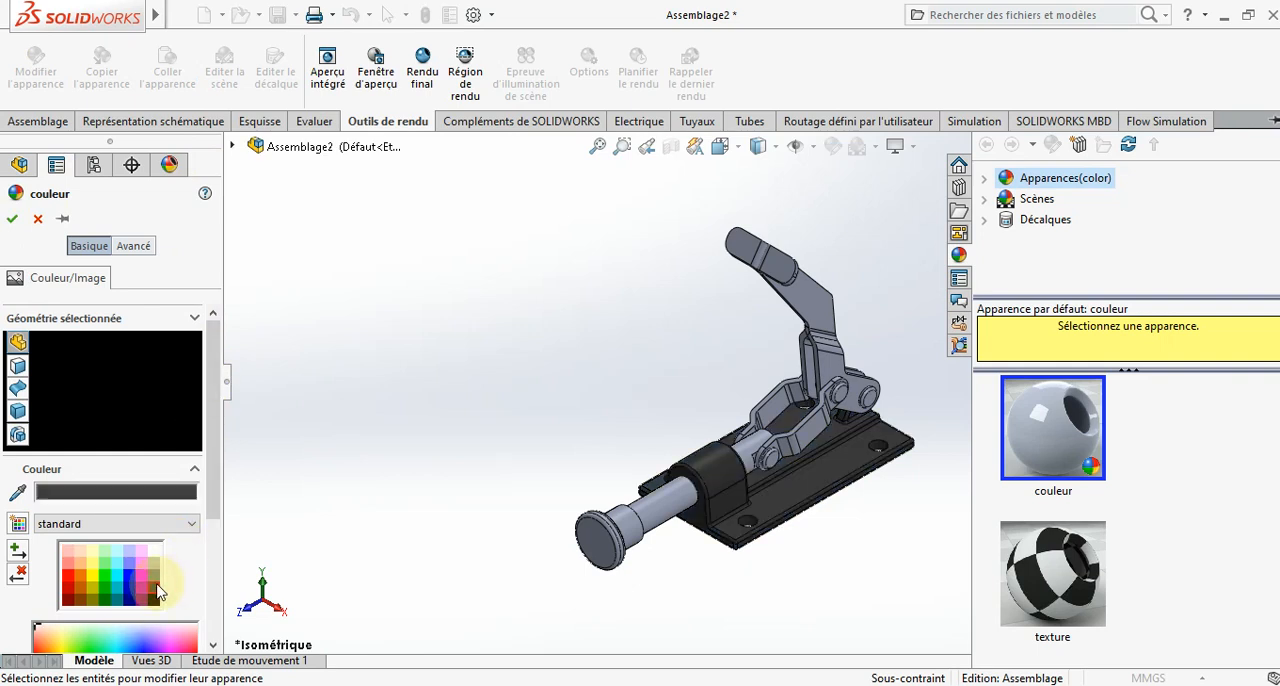
{"action": "left_click", "coordinate": [13, 219]}
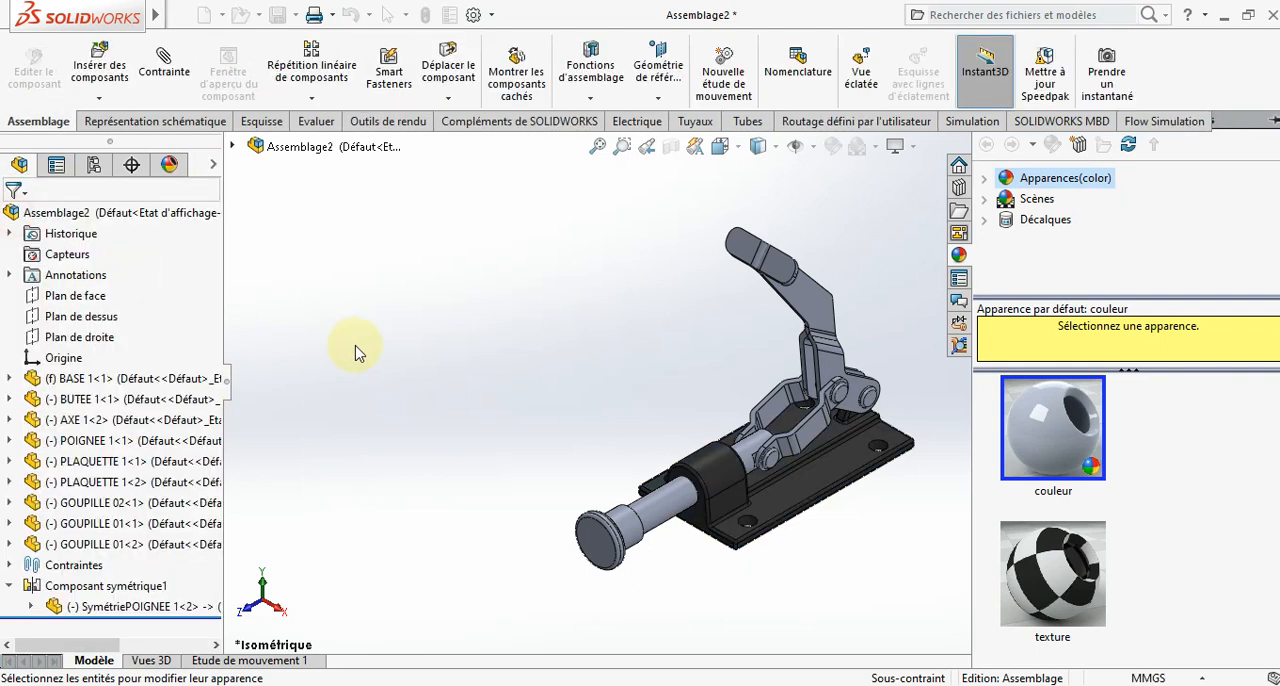
- Colour the BUTEE 1 part blue using the standard colour palette
{"action": "right_click", "coordinate": [118, 402]}
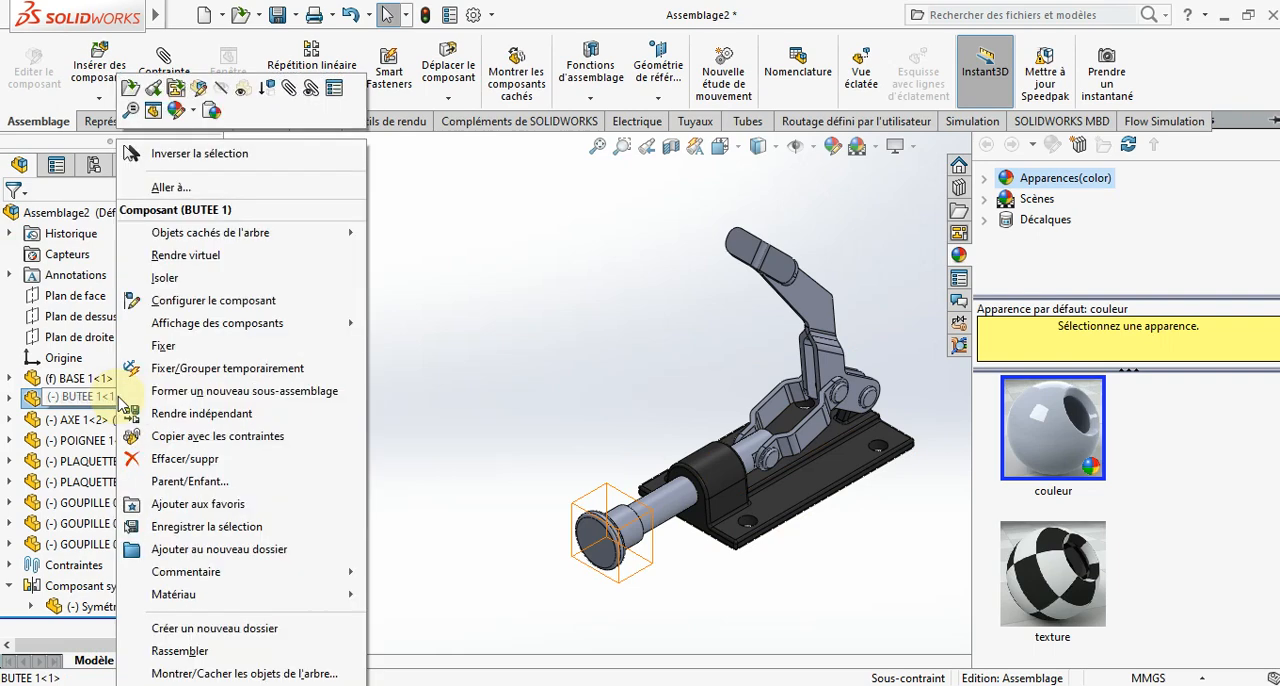
{"action": "left_click", "coordinate": [197, 114]}
{"action": "left_click", "coordinate": [274, 174]}
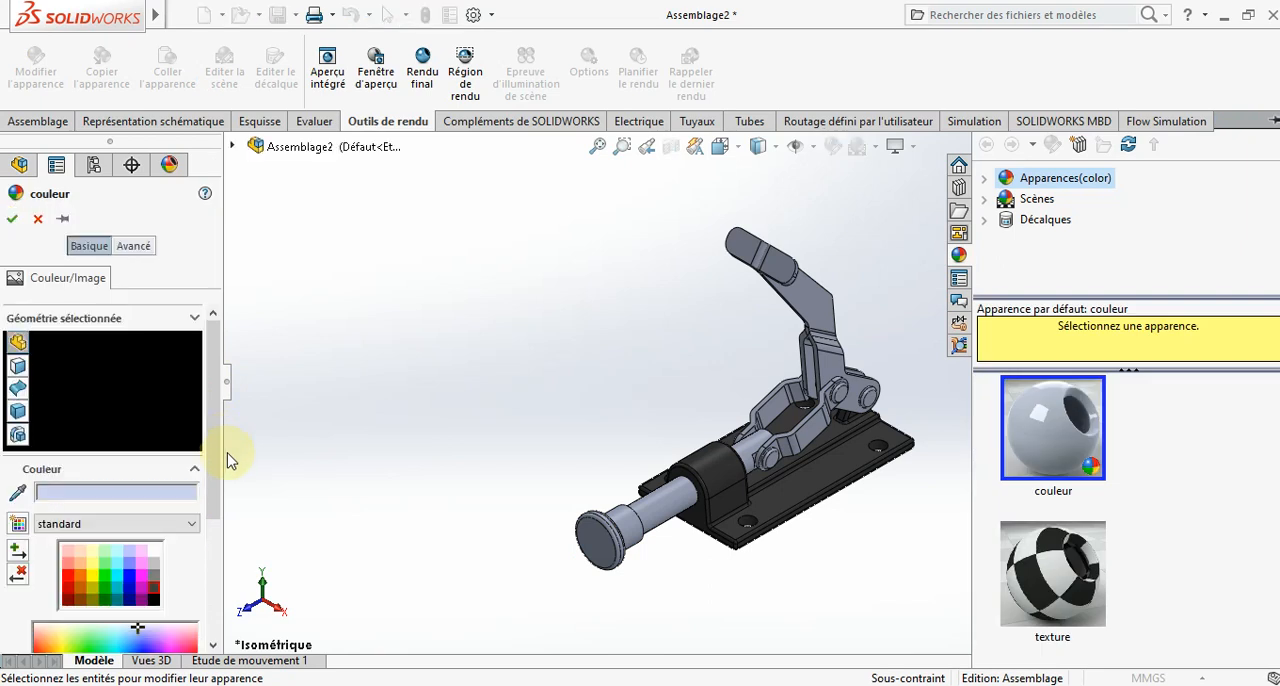
{"action": "left_click", "coordinate": [130, 576]}
{"action": "left_click", "coordinate": [14, 218]}
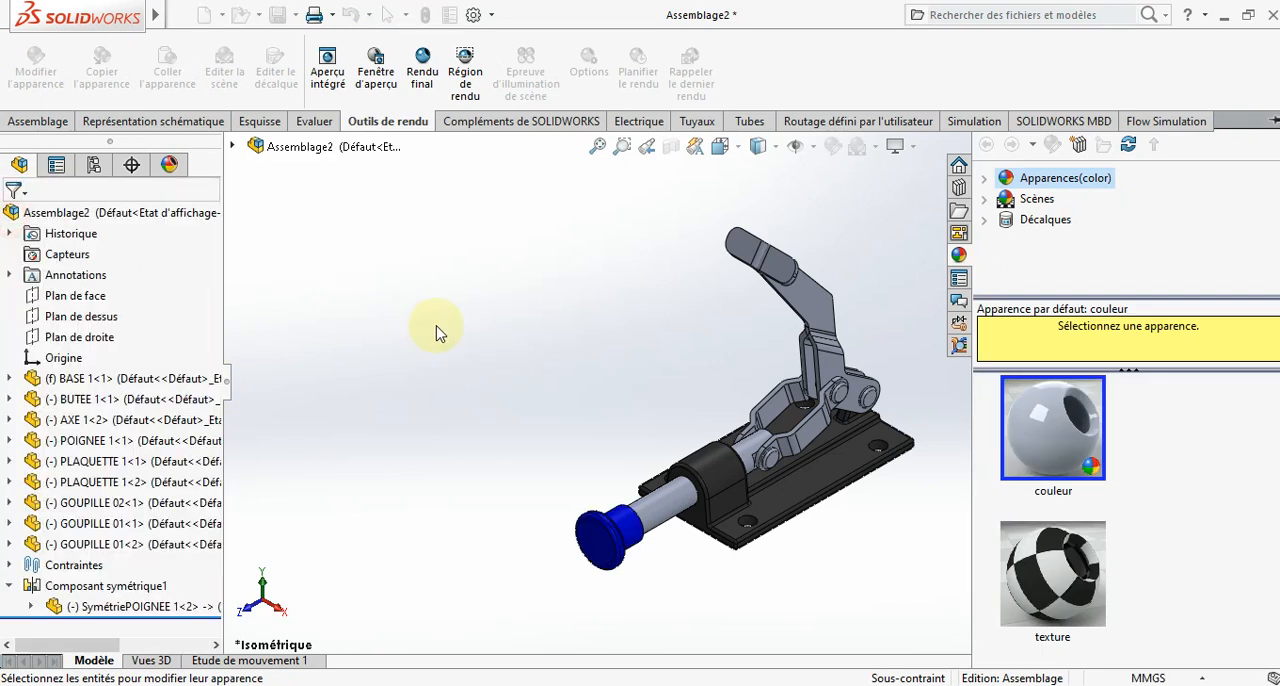
- Colour the AXE 1 part light orange using the standard colour palette
{"action": "left_click", "coordinate": [648, 516]}
{"action": "right_click", "coordinate": [648, 516]}
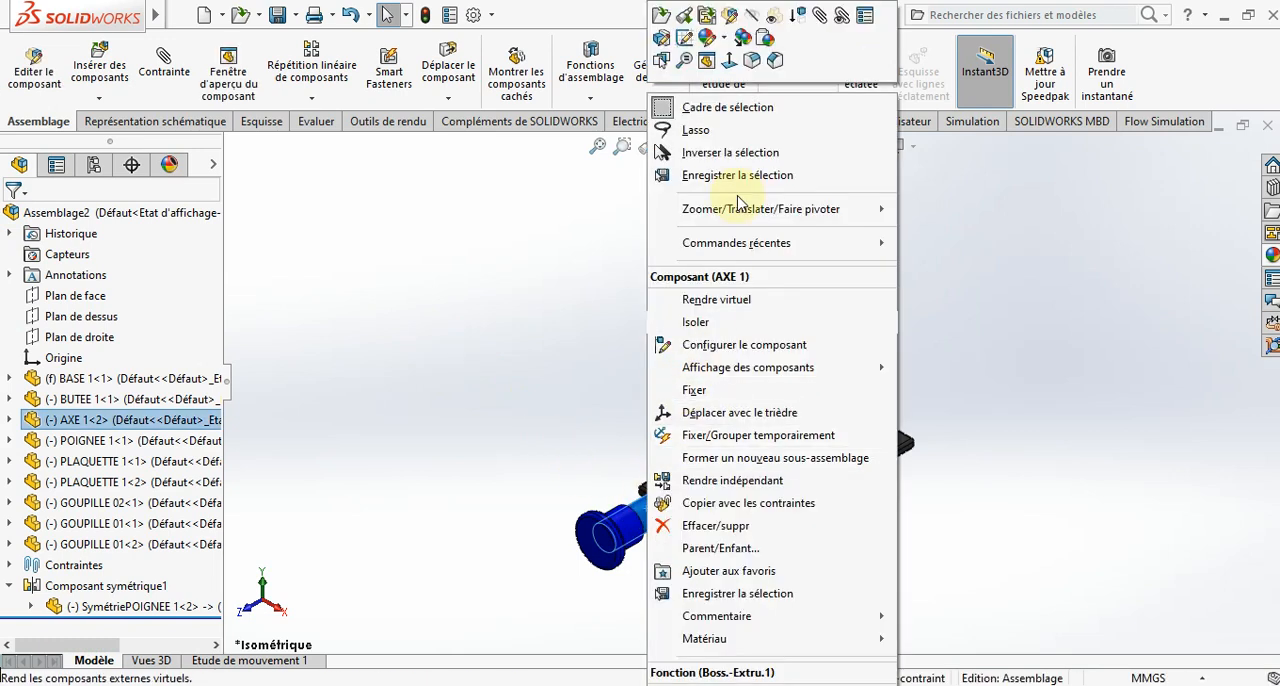
{"action": "left_click", "coordinate": [726, 46]}
{"action": "left_click", "coordinate": [806, 162]}
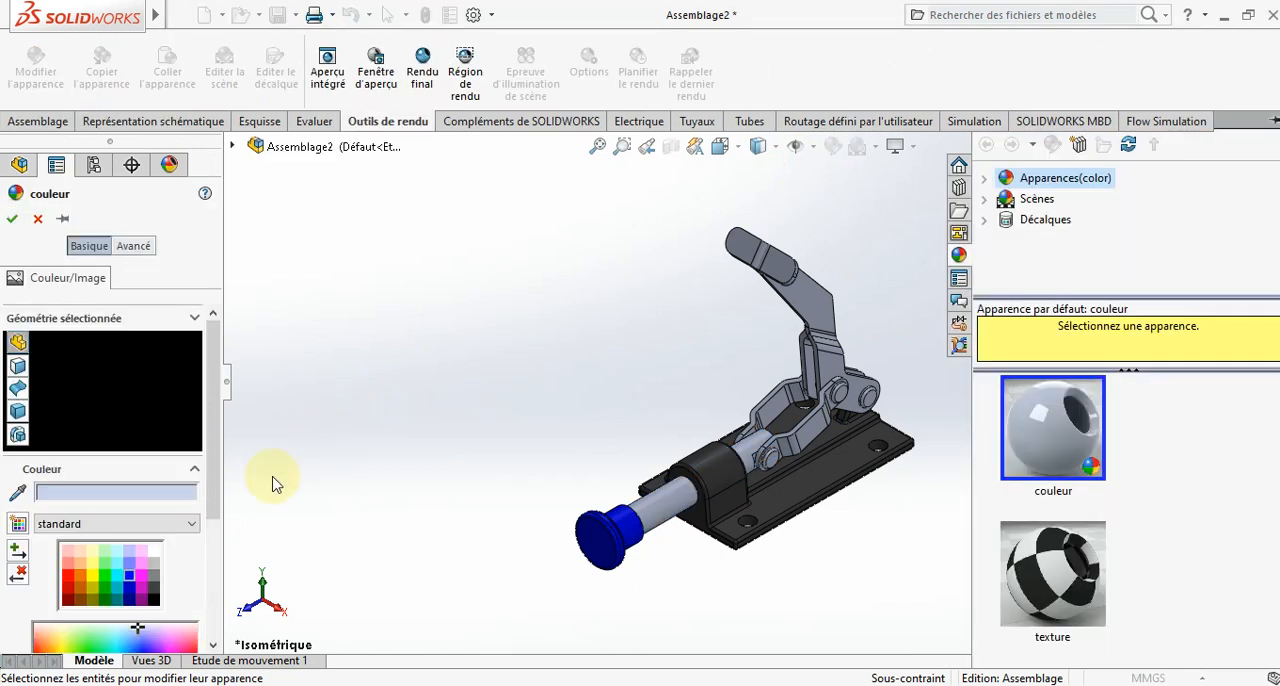
{"action": "left_click", "coordinate": [80, 563]}
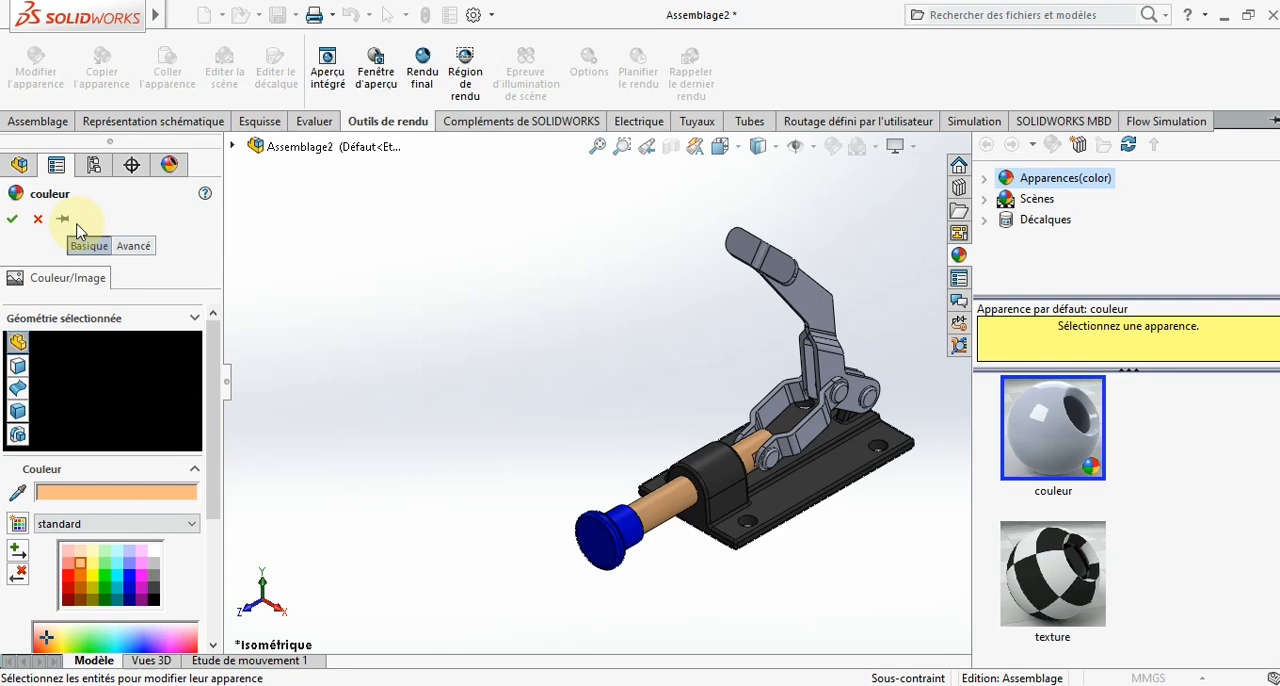
{"action": "left_click", "coordinate": [15, 219]}
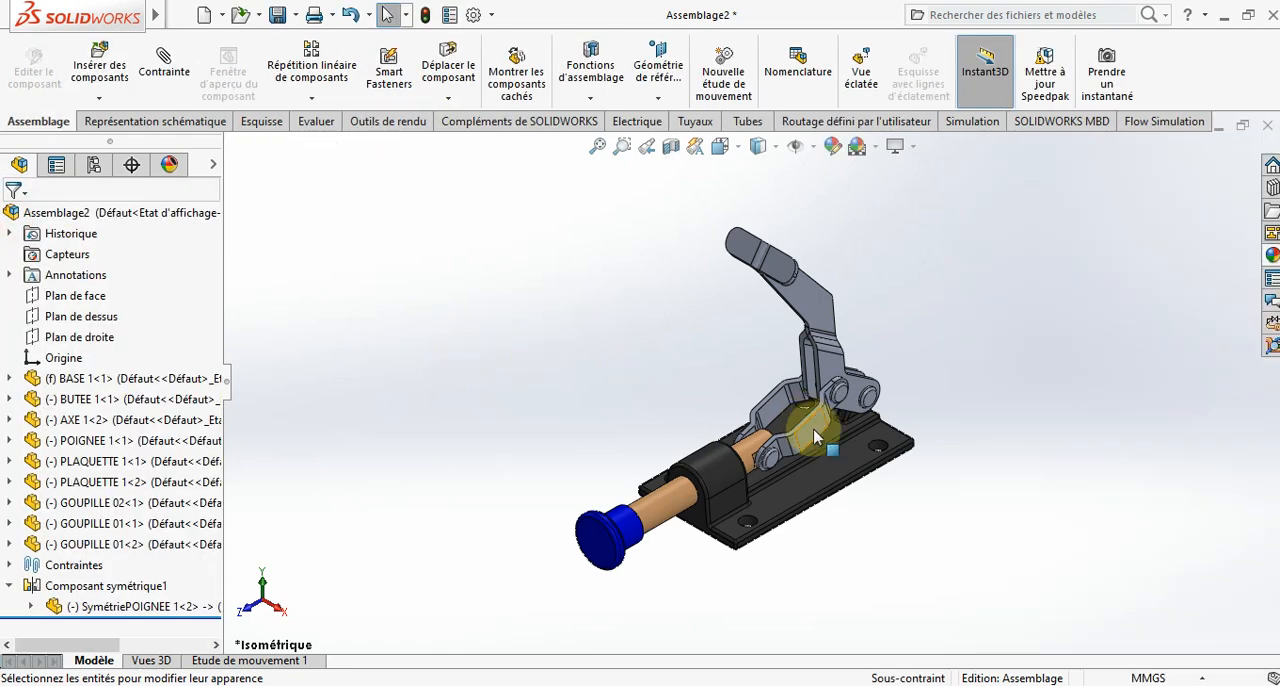
- Colour the PLAQUETTE 1 part light red using the standard colour palette
{"action": "right_click", "coordinate": [815, 437]}
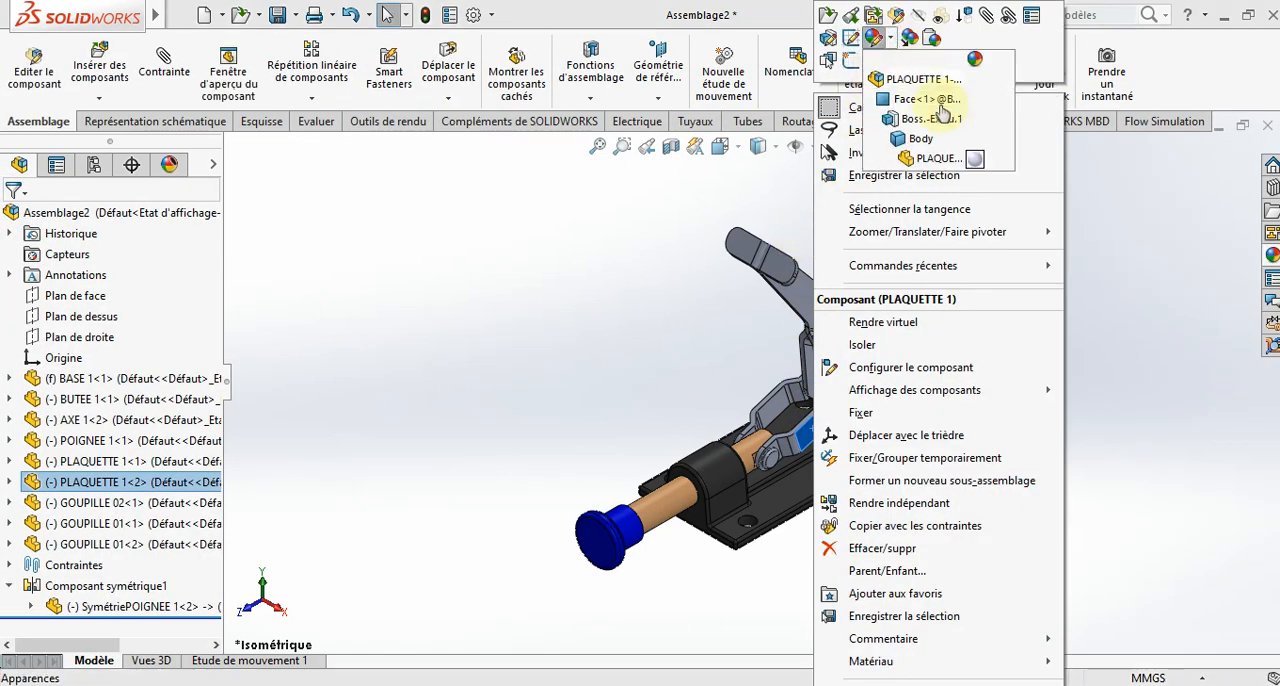
{"action": "left_click", "coordinate": [975, 162]}
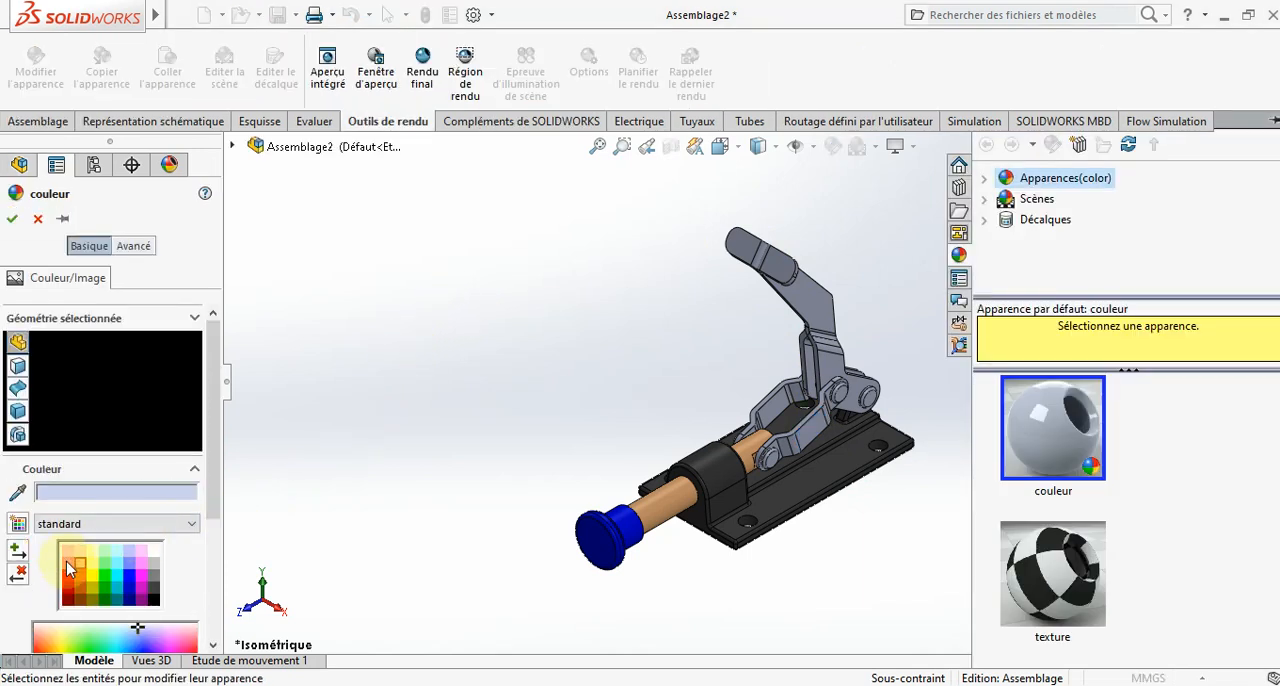
{"action": "left_click", "coordinate": [67, 564]}
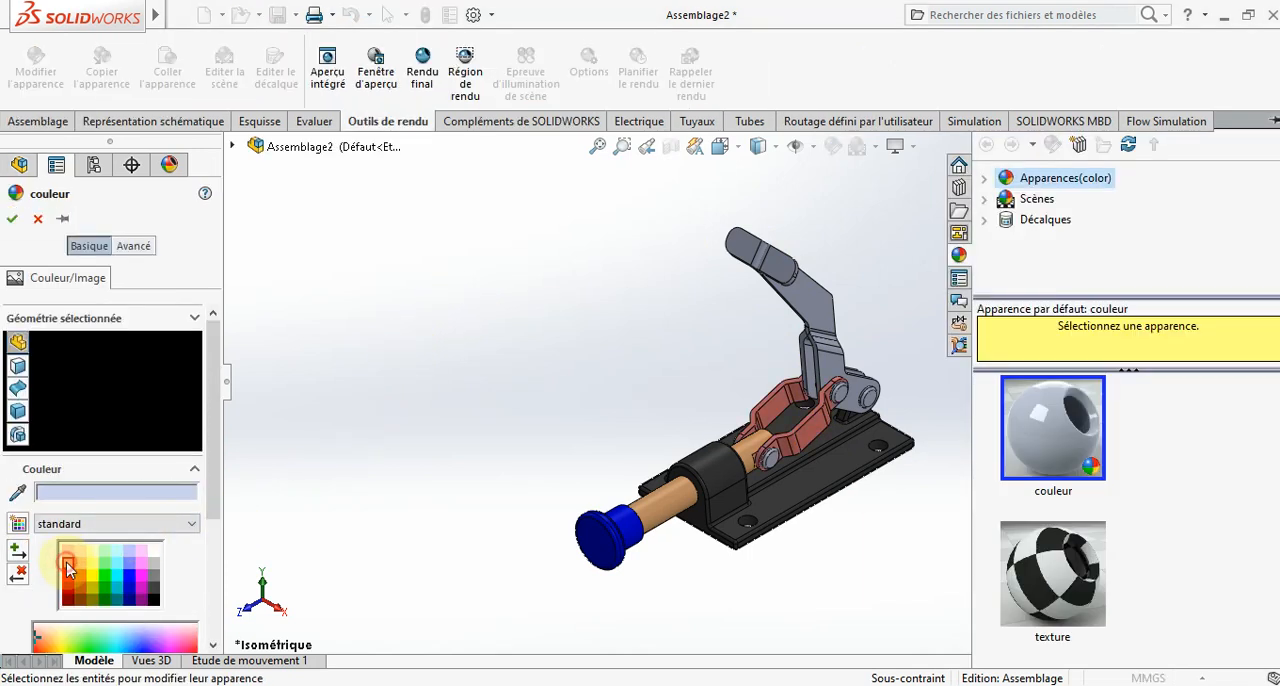
{"action": "left_click", "coordinate": [14, 218]}
- Colour the mirrored handle part SymétriePOIGNEE 1 dark blue using the standard colour palette
{"action": "left_click", "coordinate": [806, 289]}
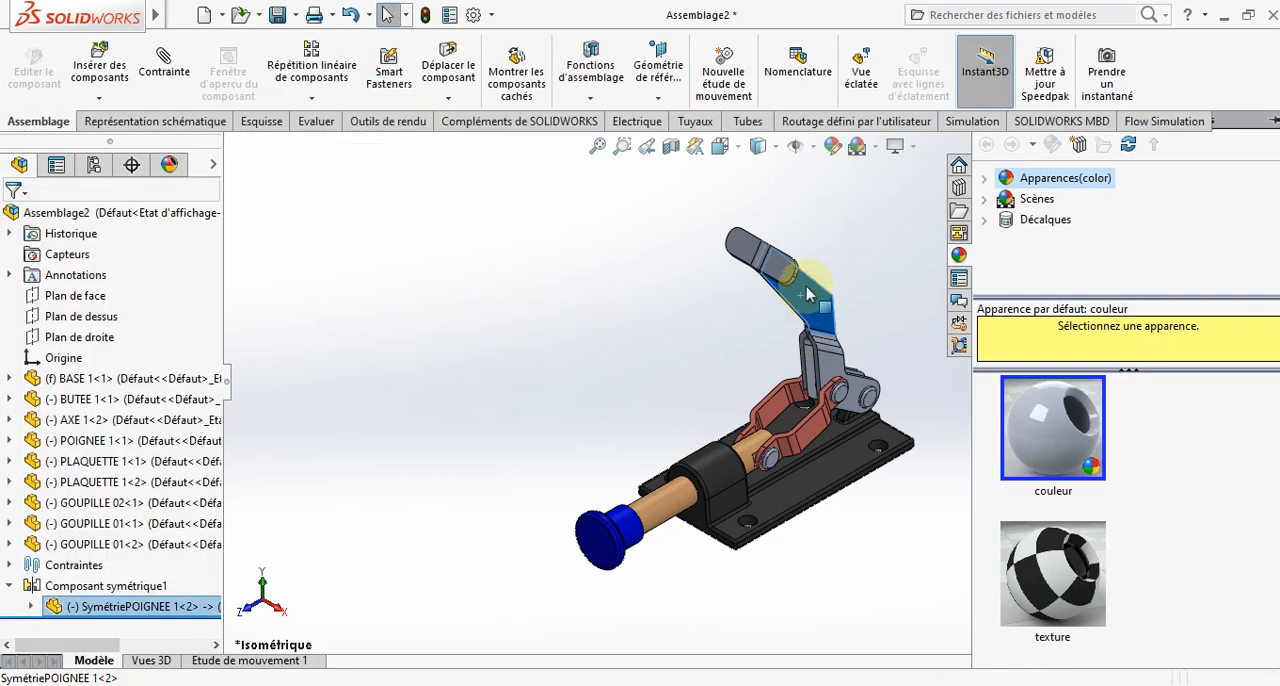
{"action": "right_click", "coordinate": [806, 289]}
{"action": "left_click", "coordinate": [839, 37]}
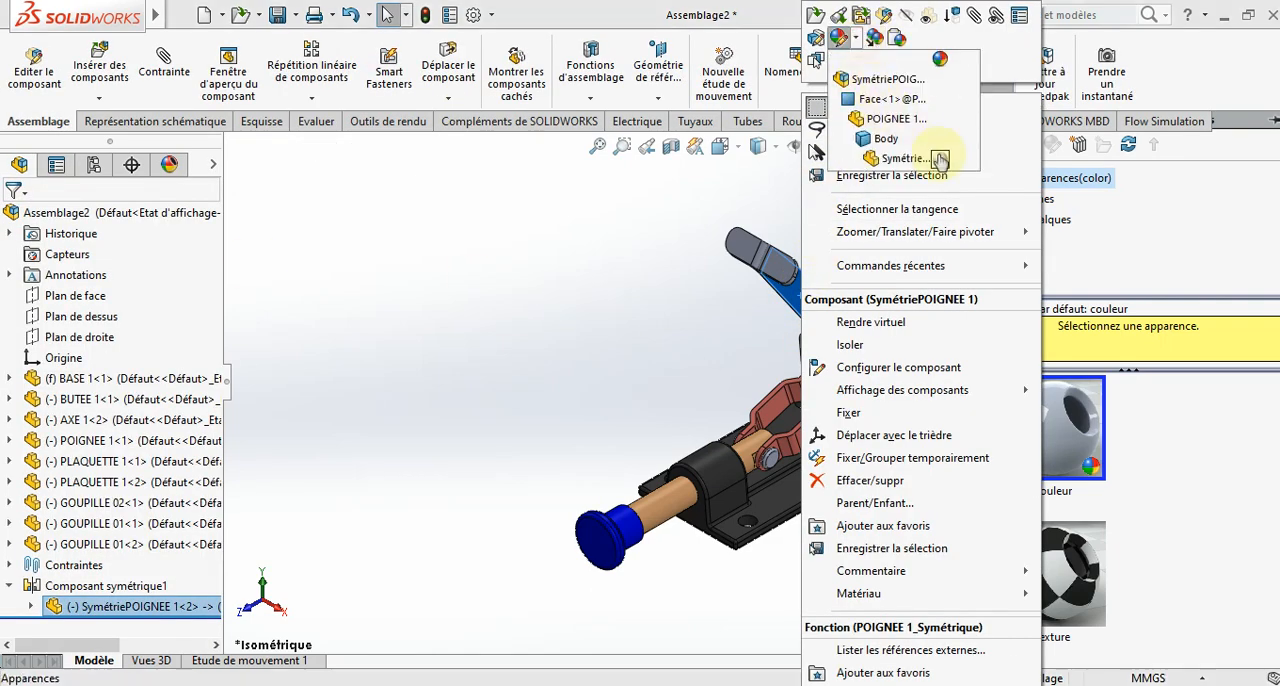
{"action": "left_click", "coordinate": [940, 160]}
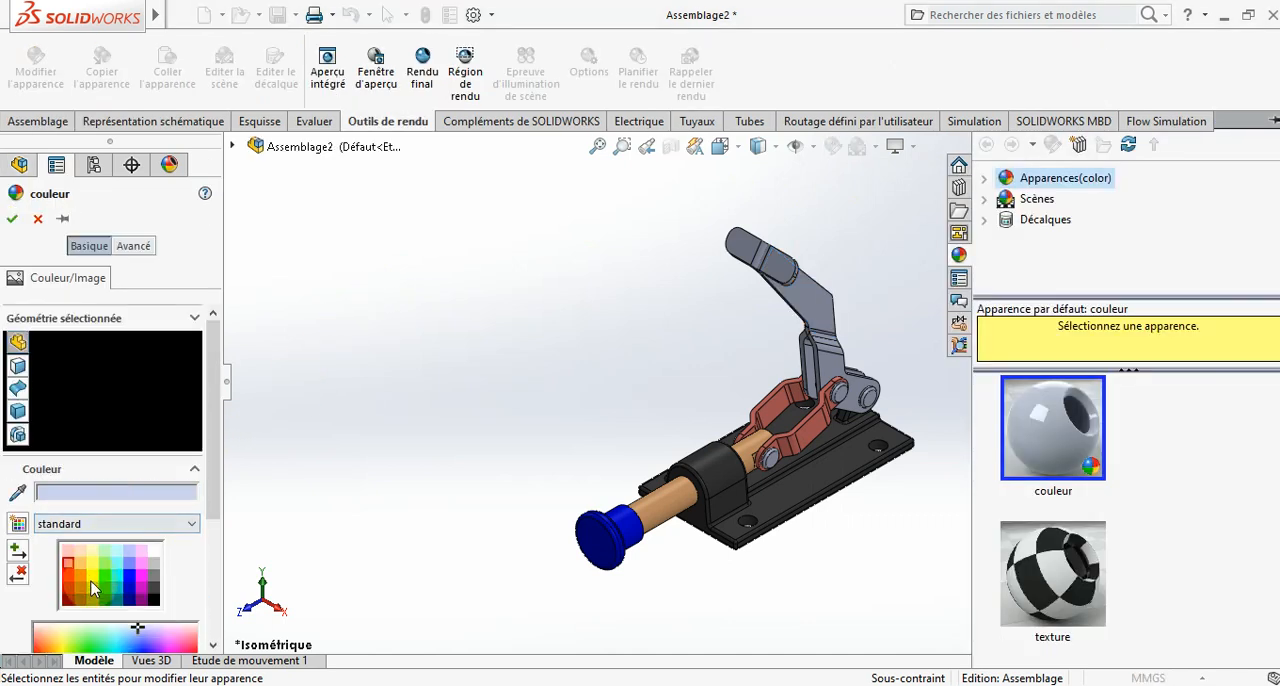
{"action": "left_click", "coordinate": [128, 566]}
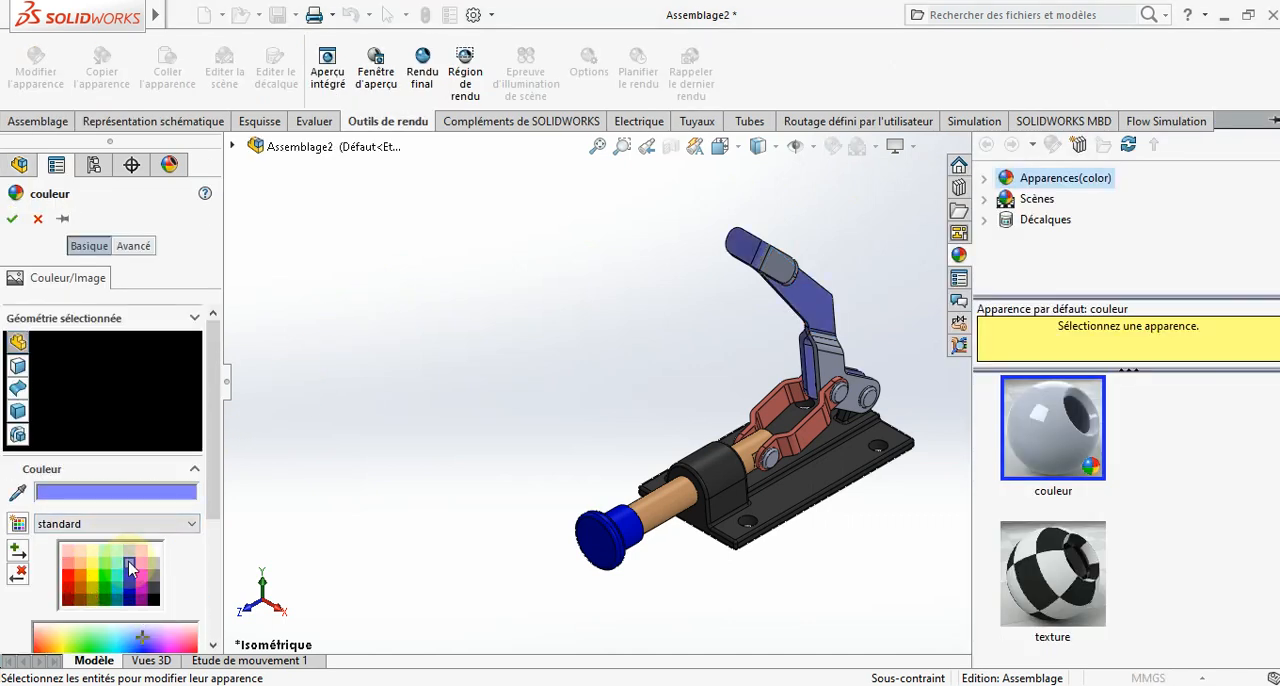
{"action": "left_click", "coordinate": [130, 577]}
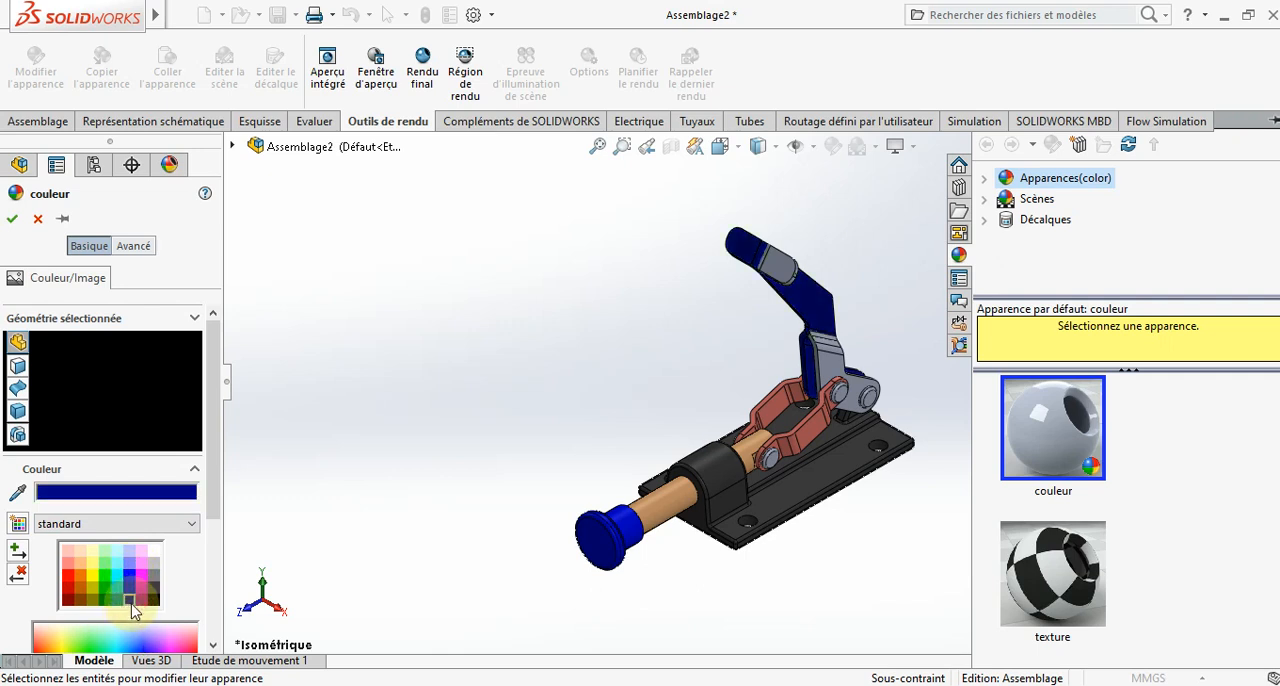
{"action": "left_click", "coordinate": [15, 219]}
- Colour the POIGNEE 1 part dark blue to match its mirrored half
{"action": "left_click", "coordinate": [825, 368]}
{"action": "right_click", "coordinate": [825, 368]}
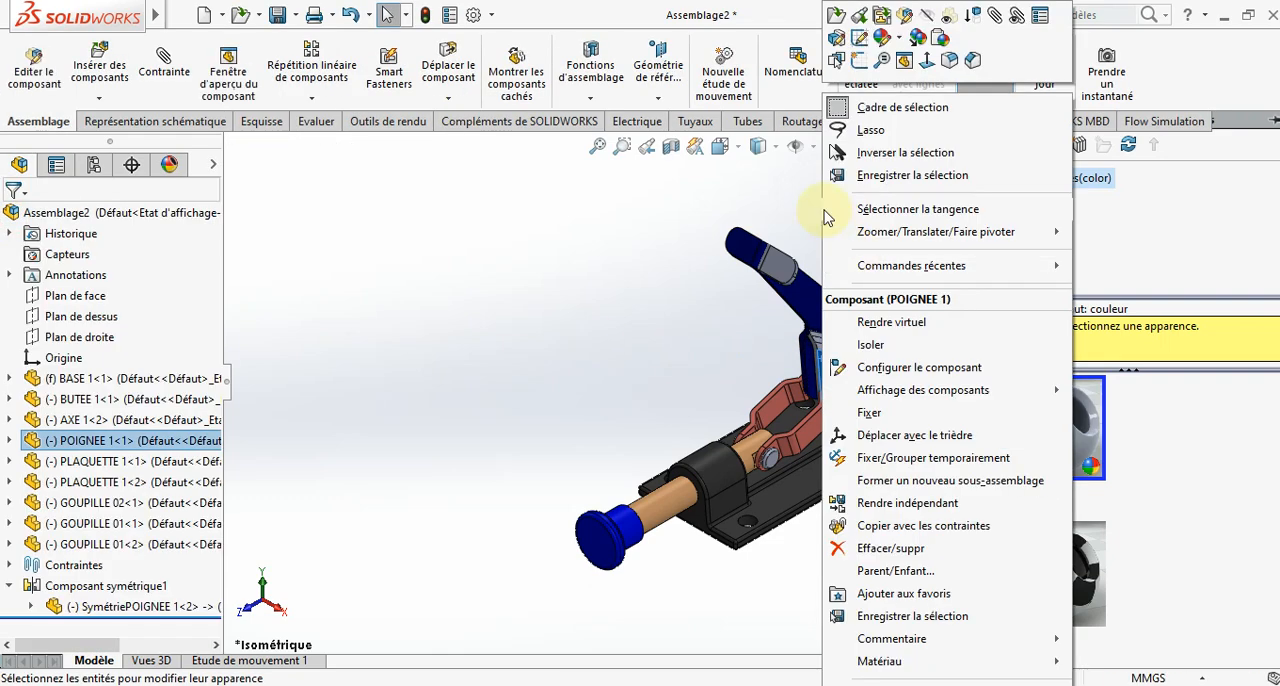
{"action": "left_click", "coordinate": [903, 44]}
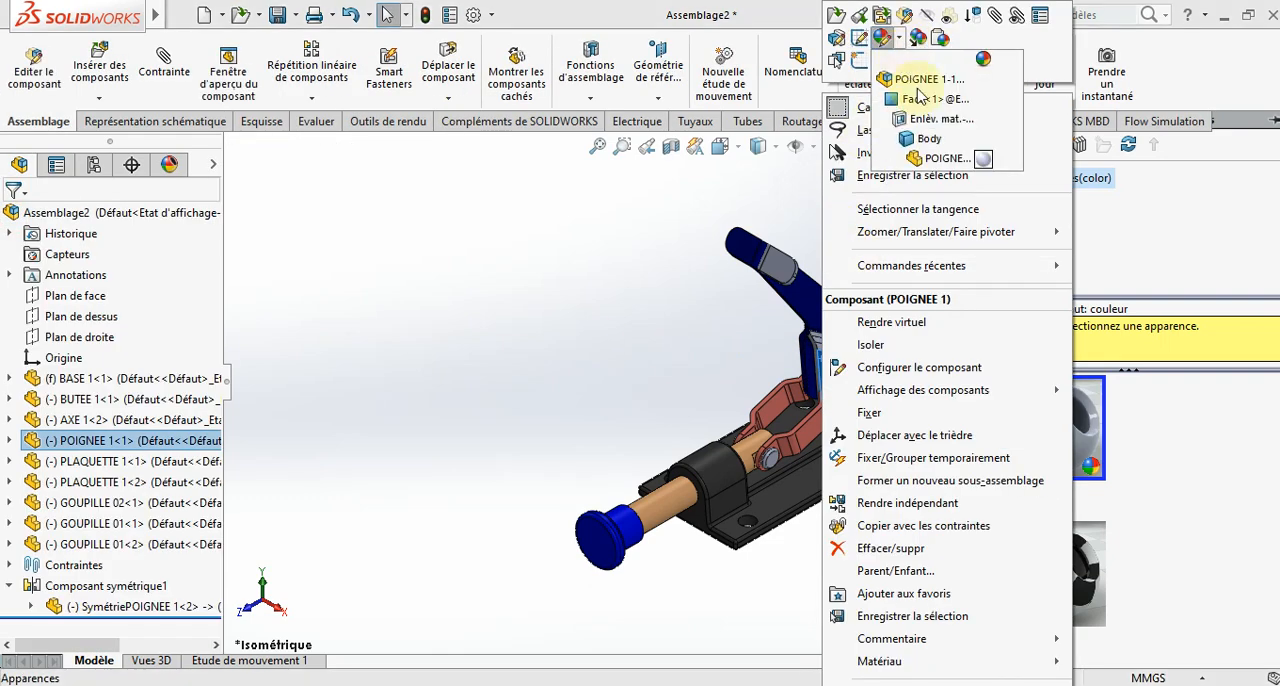
{"action": "left_click", "coordinate": [966, 162]}
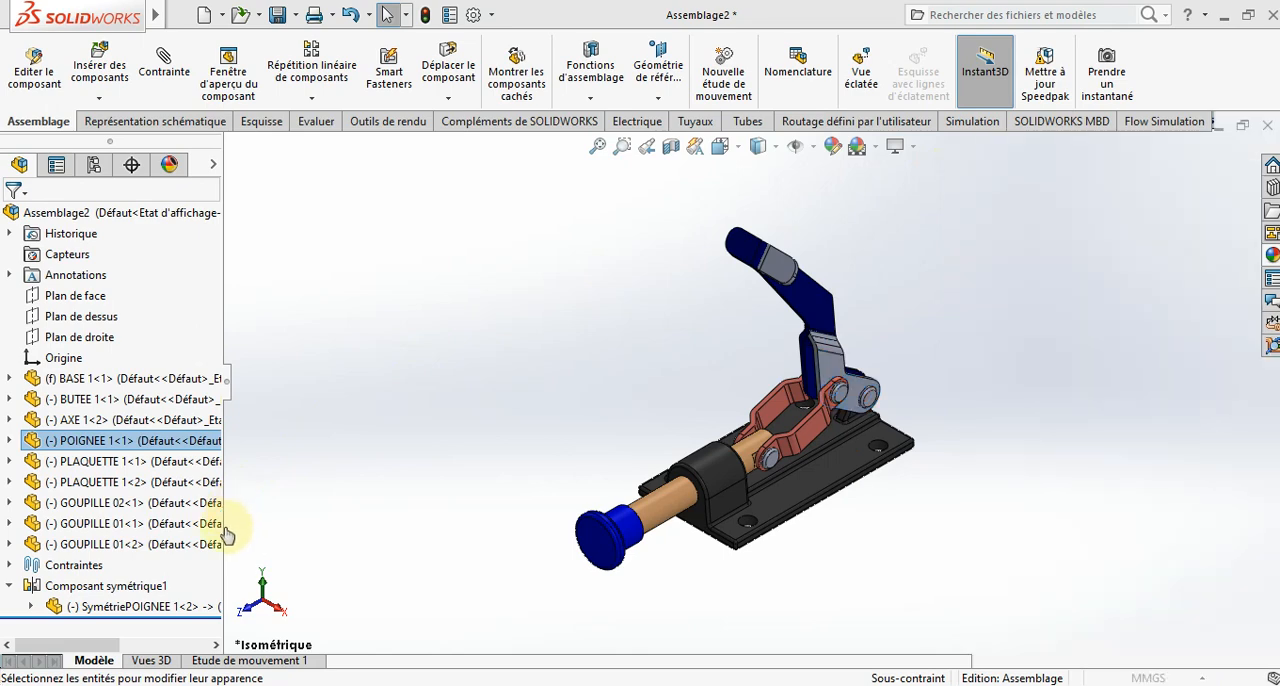
{"action": "left_click", "coordinate": [130, 600]}
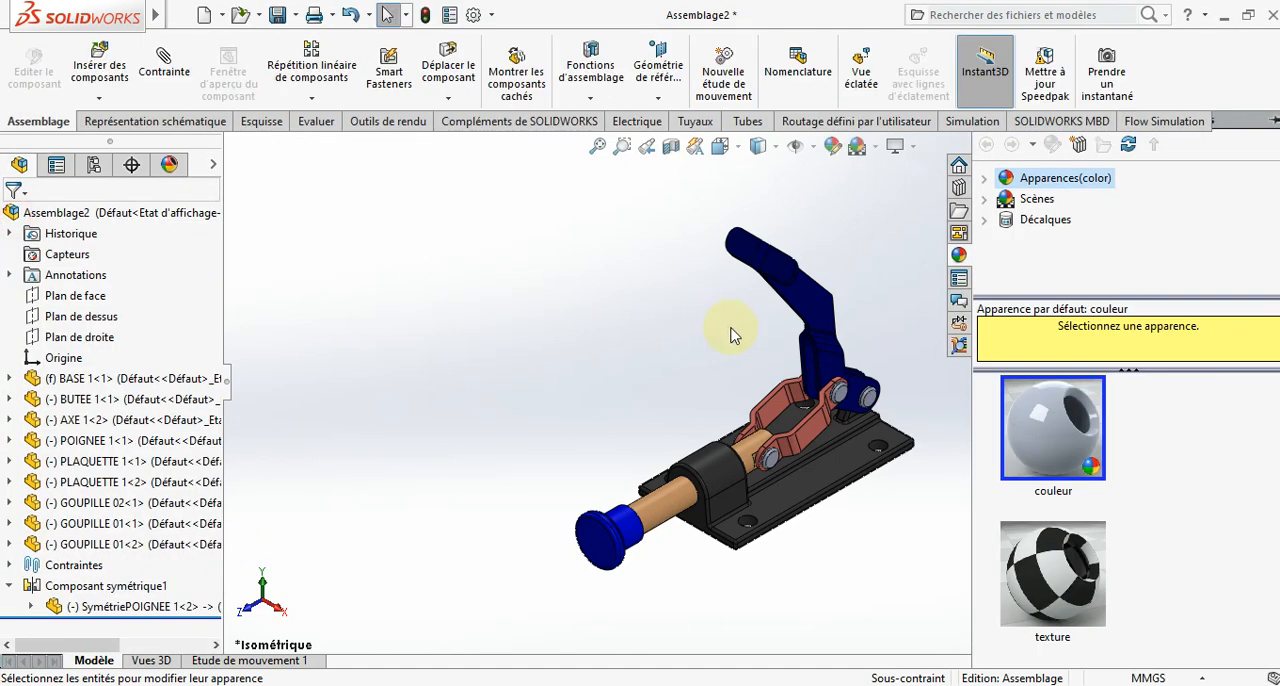
{"action": "left_click", "coordinate": [591, 306]}
- Colour the GOUPILLE 01 pin part olive using the standard colour palette
{"action": "scroll", "coordinate": [893, 385], "scroll_direction": "down", "scroll_amount": 2}
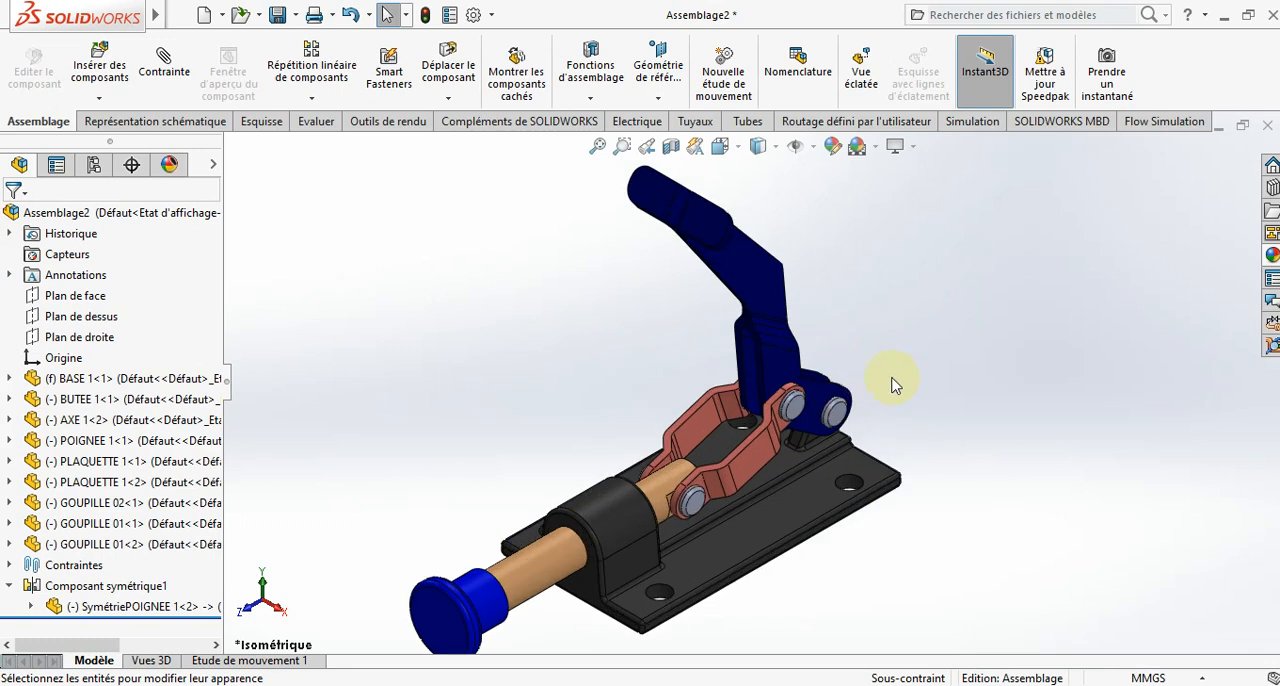
{"action": "right_click", "coordinate": [798, 408]}
{"action": "left_click", "coordinate": [871, 44]}
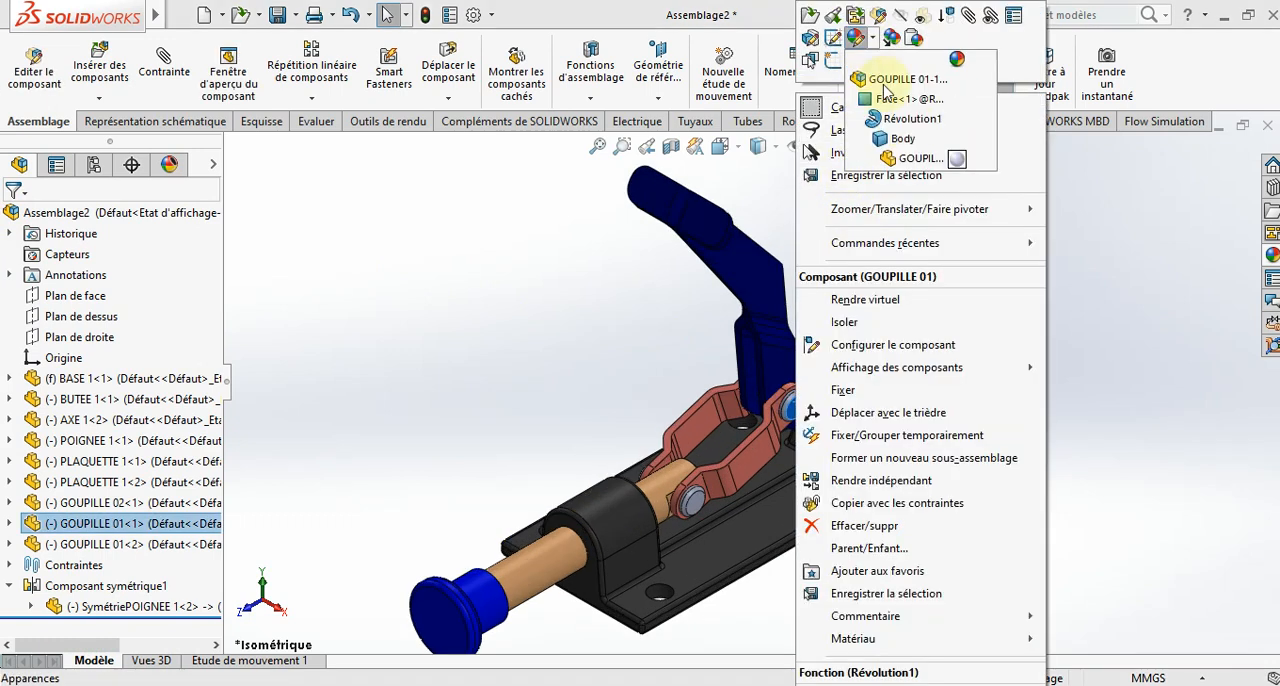
{"action": "left_click", "coordinate": [957, 160]}
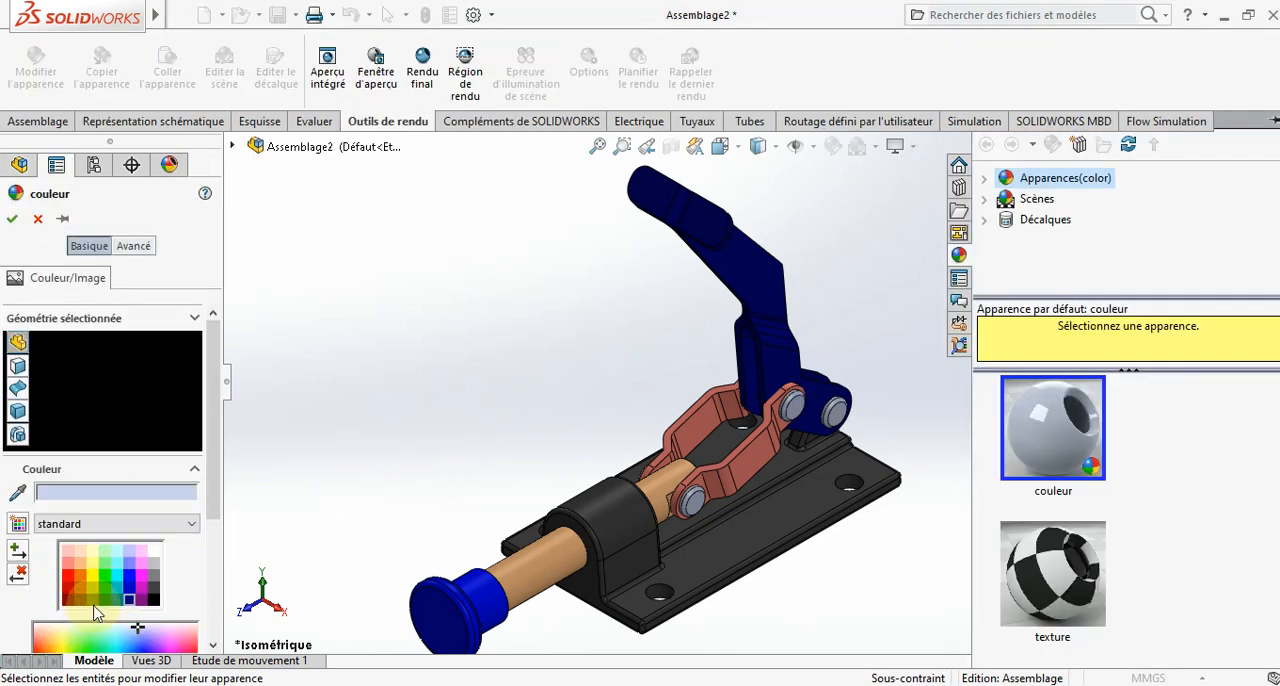
{"action": "left_click", "coordinate": [93, 603]}
{"action": "left_click", "coordinate": [12, 218]}
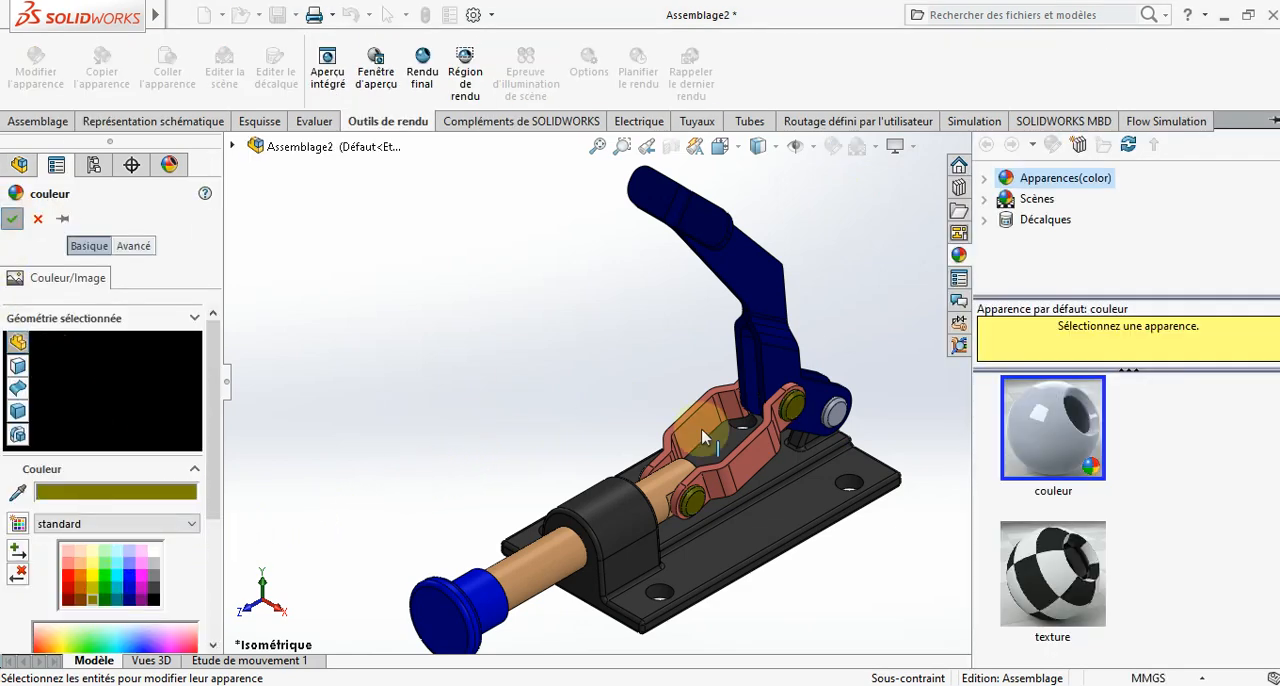
- Colour the GOUPILLE 02 pin part olive to match the other pins
{"action": "right_click", "coordinate": [836, 410]}
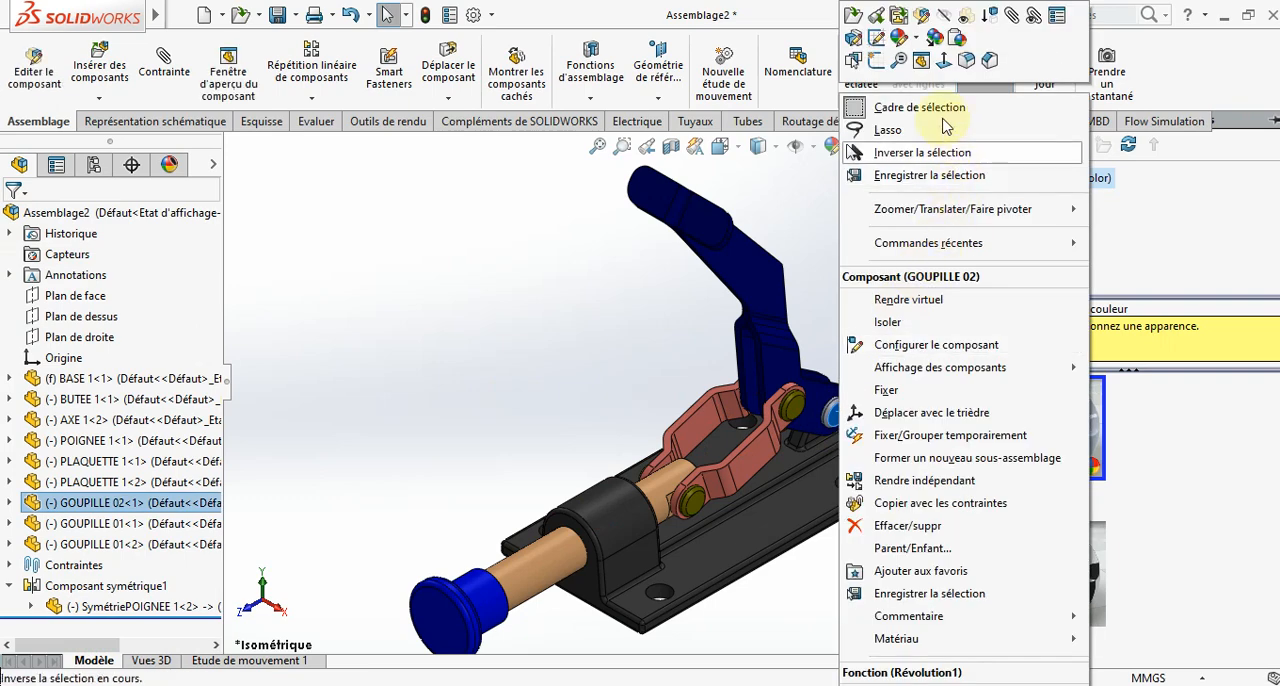
{"action": "left_click", "coordinate": [917, 47]}
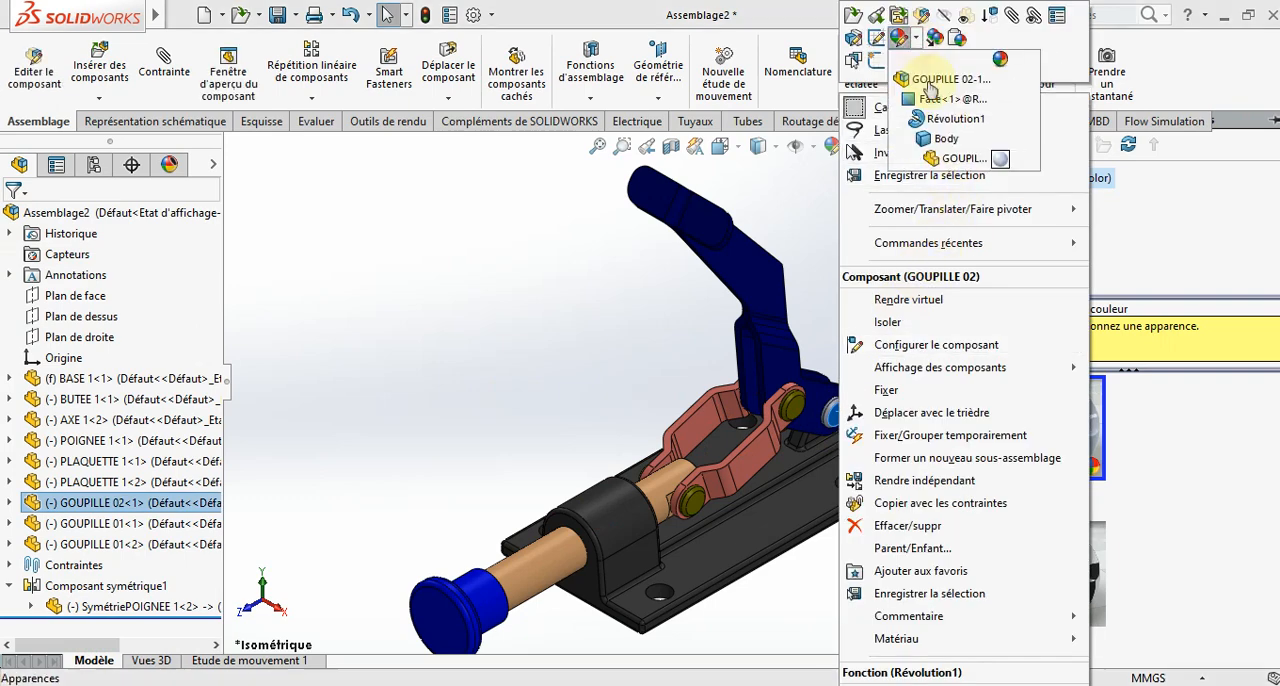
{"action": "left_click", "coordinate": [996, 160]}
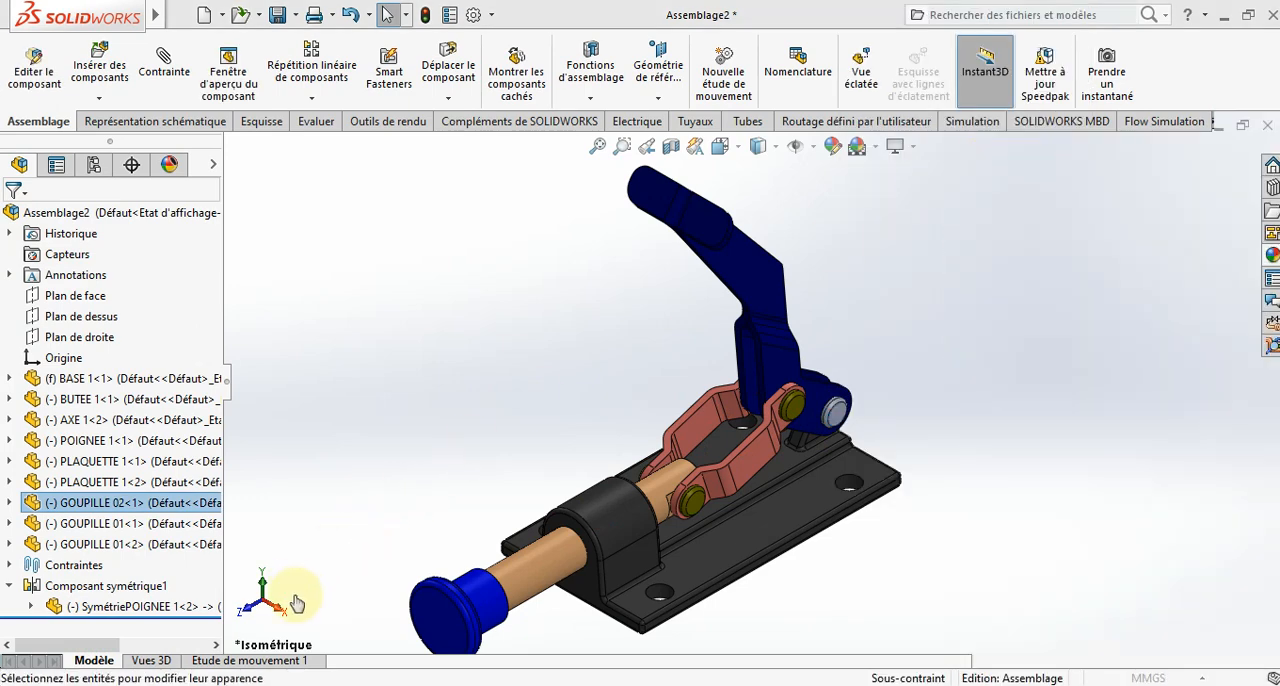
{"action": "left_click", "coordinate": [94, 603]}
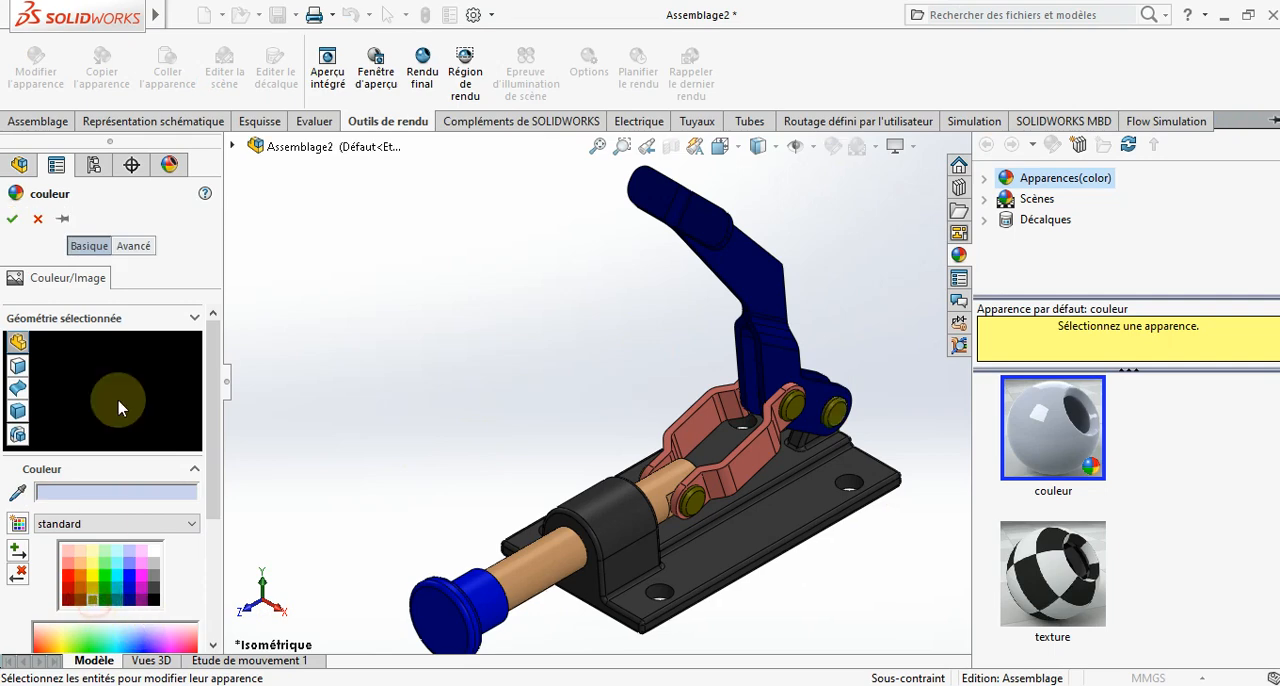
{"action": "left_click", "coordinate": [12, 218]}
{"action": "left_click", "coordinate": [511, 325]}
- Swing the handle of the coloured clamp backwards to check the mechanism's motion
{"action": "scroll", "coordinate": [530, 372], "scroll_direction": "up", "scroll_amount": 3}
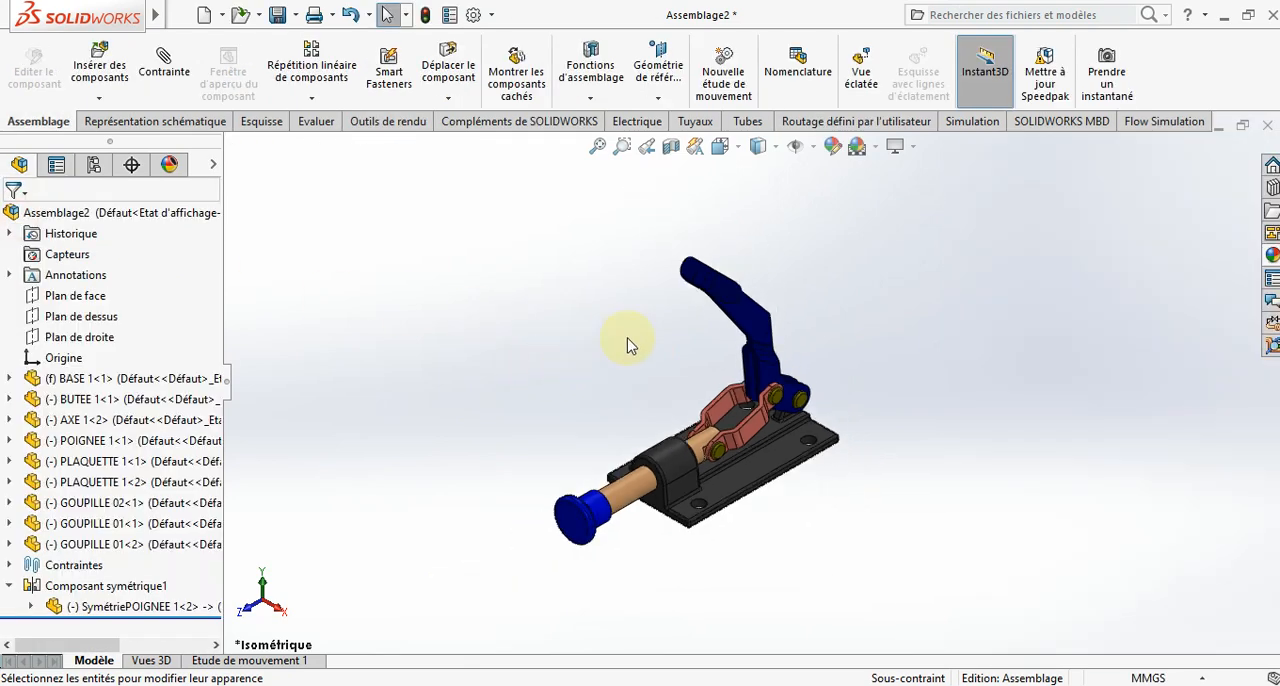
{"action": "left_click_drag", "start_coordinate": [722, 288], "coordinate": [820, 277]}
{"action": "left_click", "coordinate": [640, 277]}
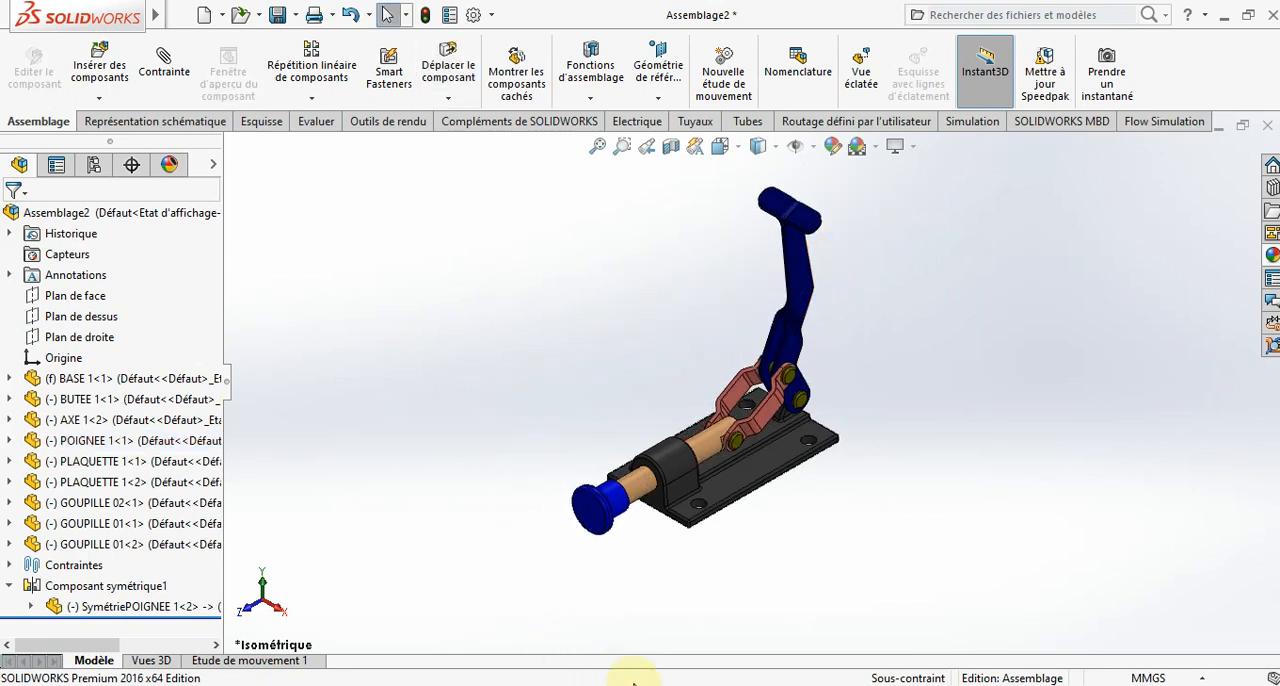
- Switch to the Assemblage1 document and move its green handle to check that clamp's motion
{"action": "mouse_move", "coordinate": [262, 682]}
{"action": "left_click", "coordinate": [112, 652]}
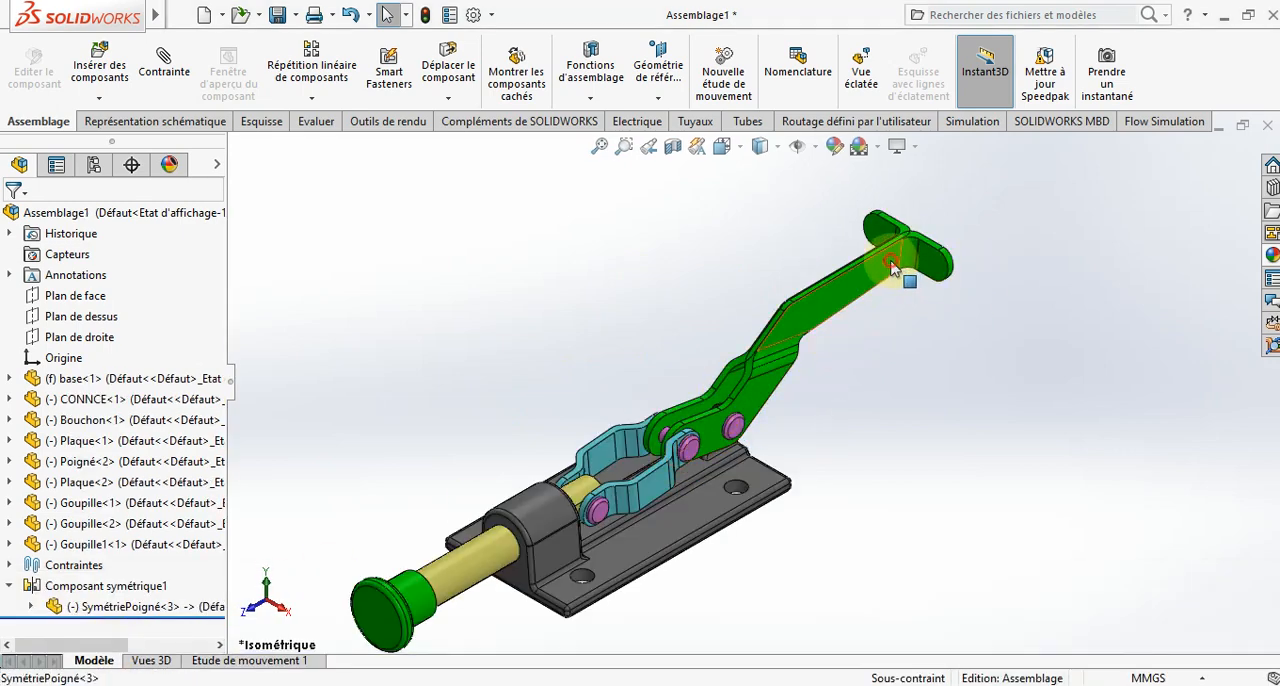
{"action": "left_click_drag", "start_coordinate": [892, 268], "coordinate": [972, 313]}
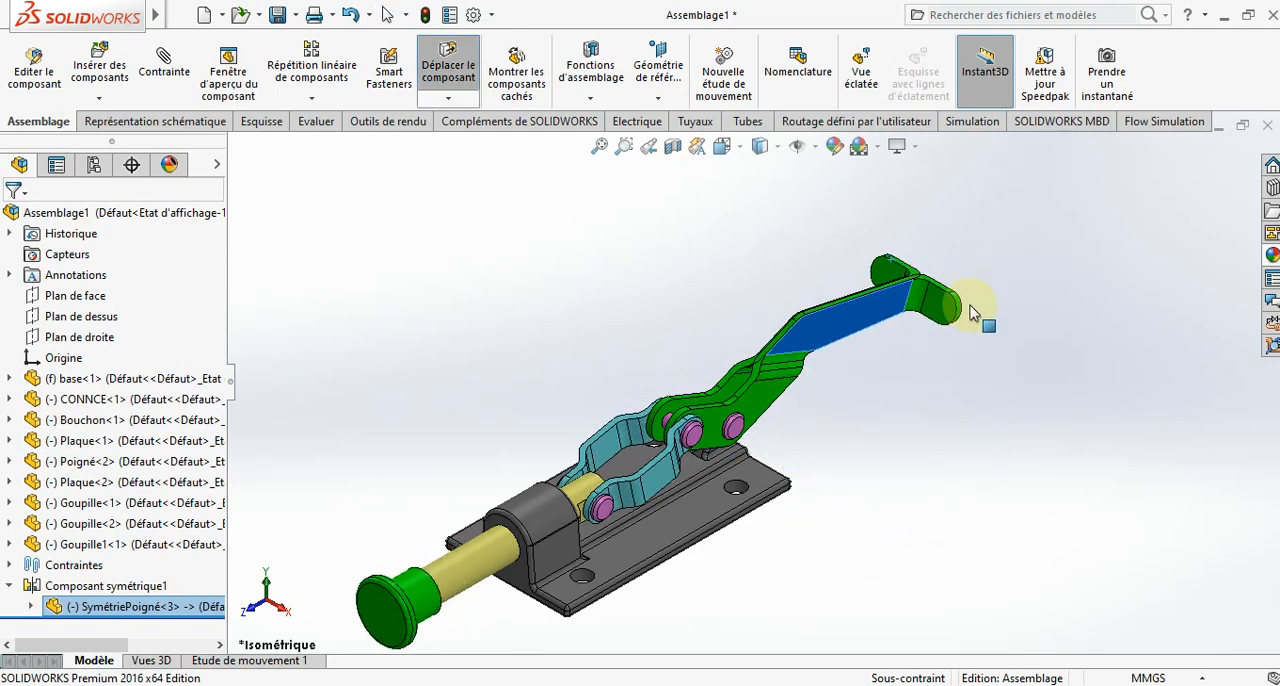
{"action": "key", "text": "Escape"}
{"action": "left_click", "coordinate": [972, 423]}
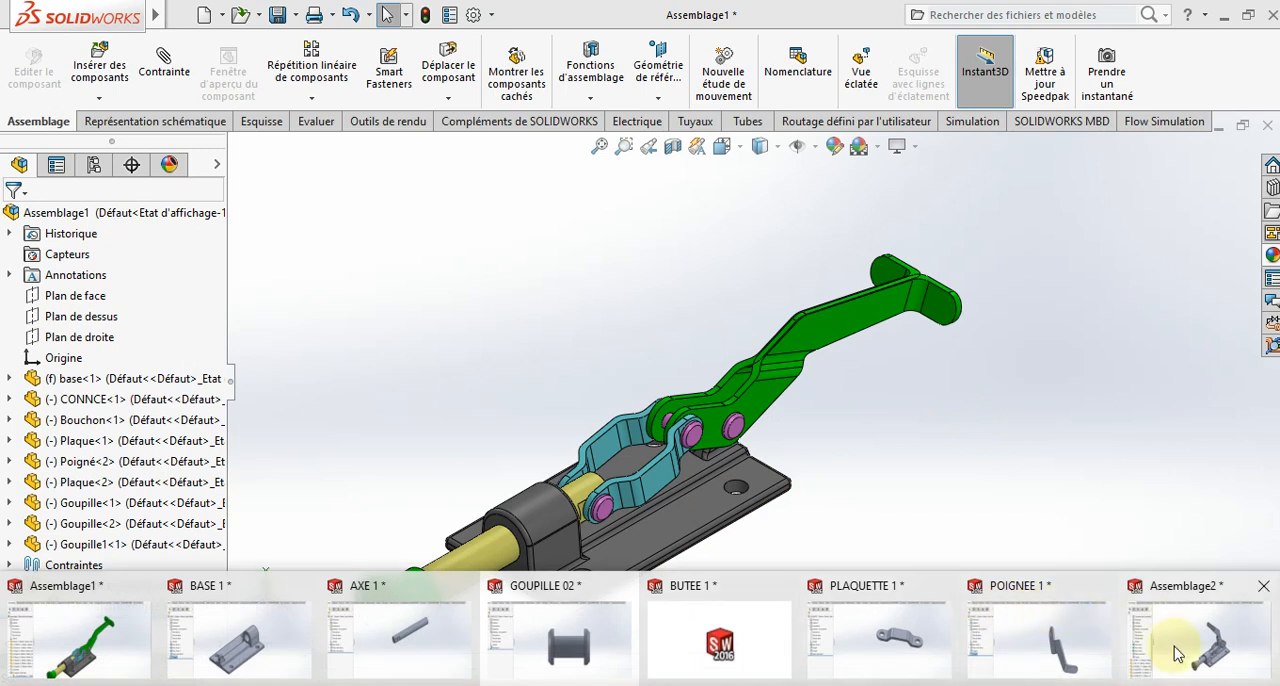
- Return to the Assemblage2 document and move the clamp's handle slightly, leaving nothing selected
{"action": "key", "text": "ctrl+Tab"}
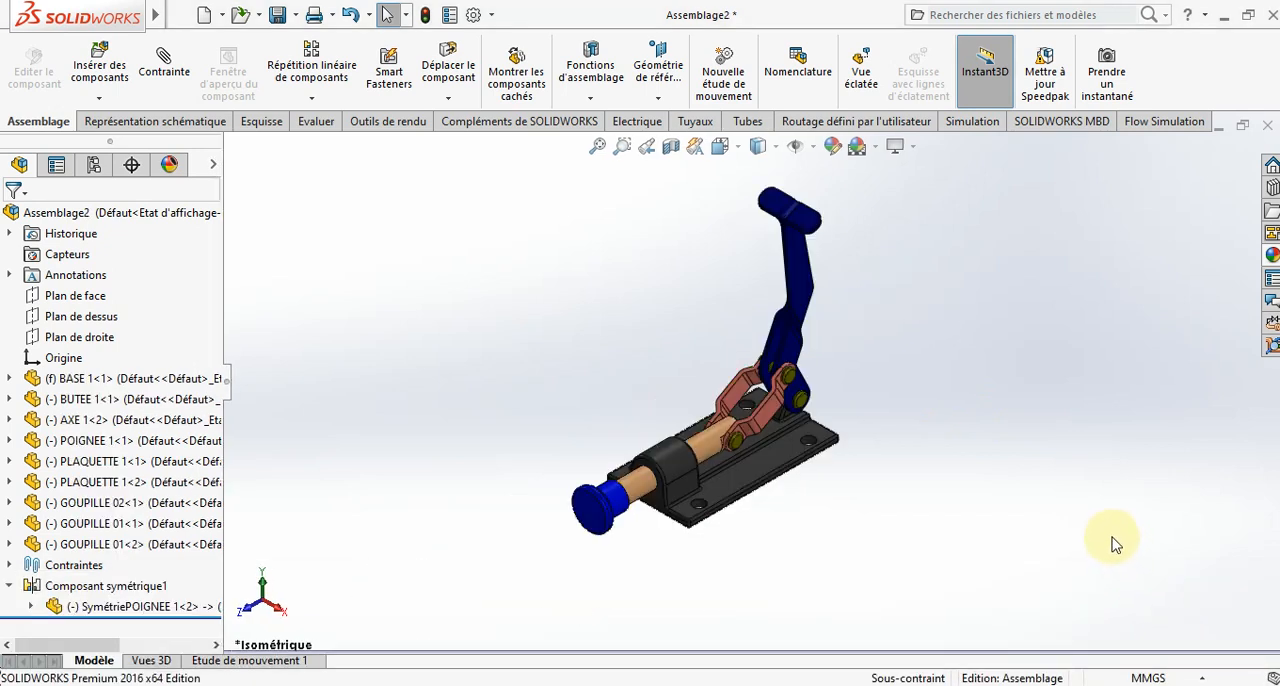
{"action": "left_click_drag", "start_coordinate": [803, 258], "coordinate": [813, 294]}
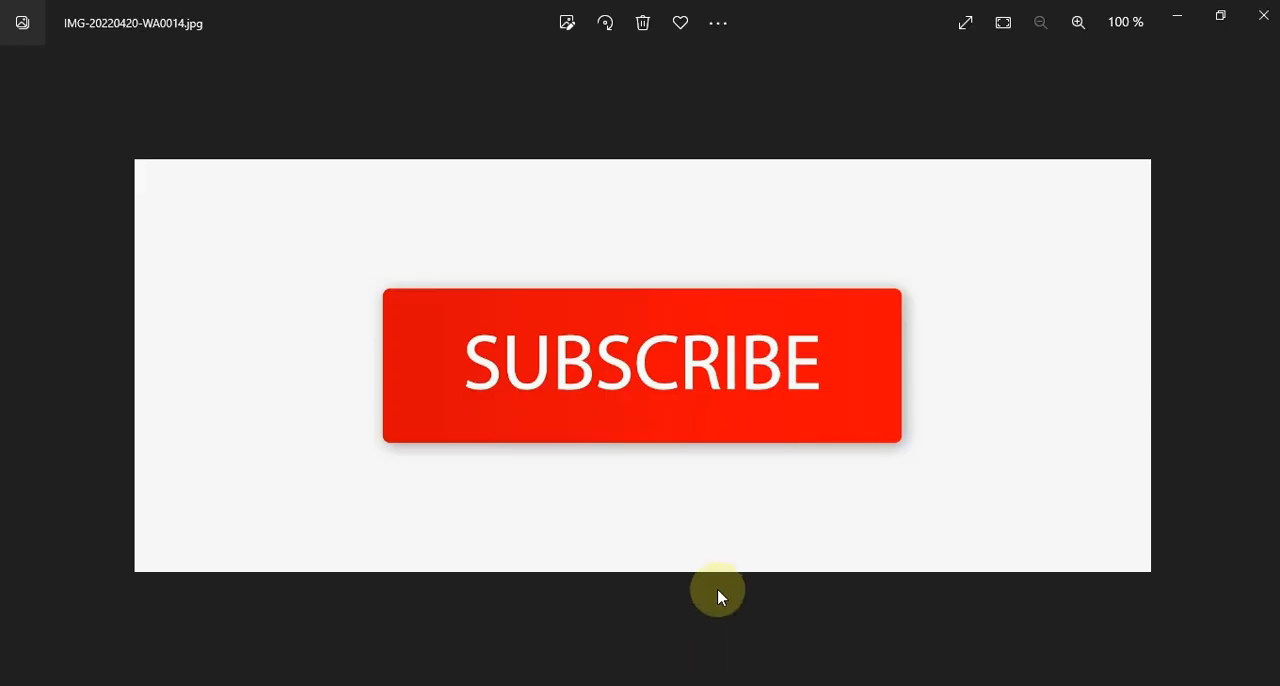
{"action": "key", "text": "Right"}
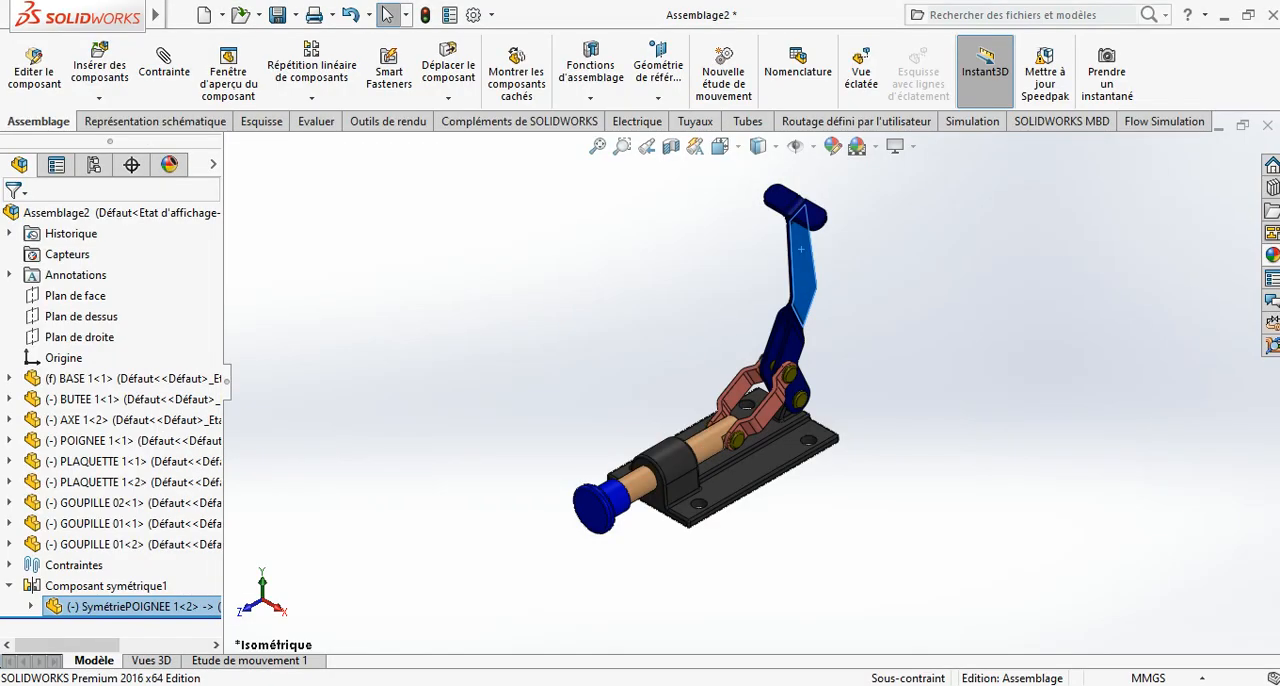
{"action": "left_click", "coordinate": [925, 541]}
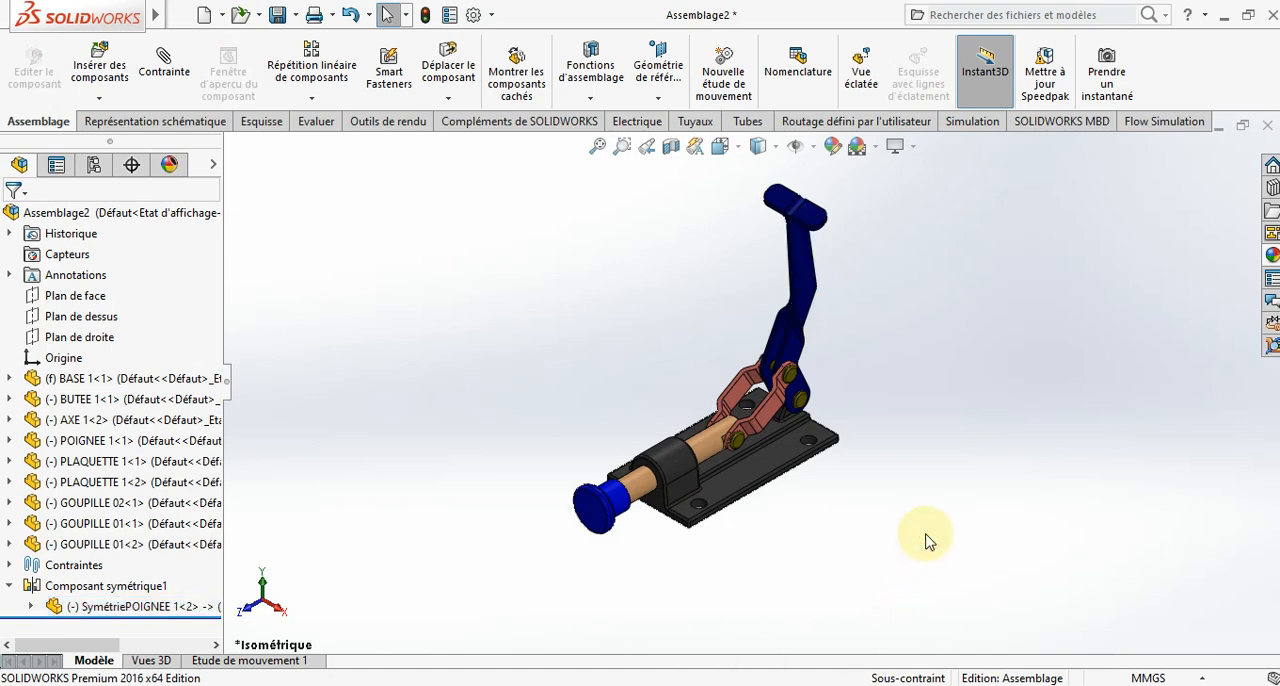